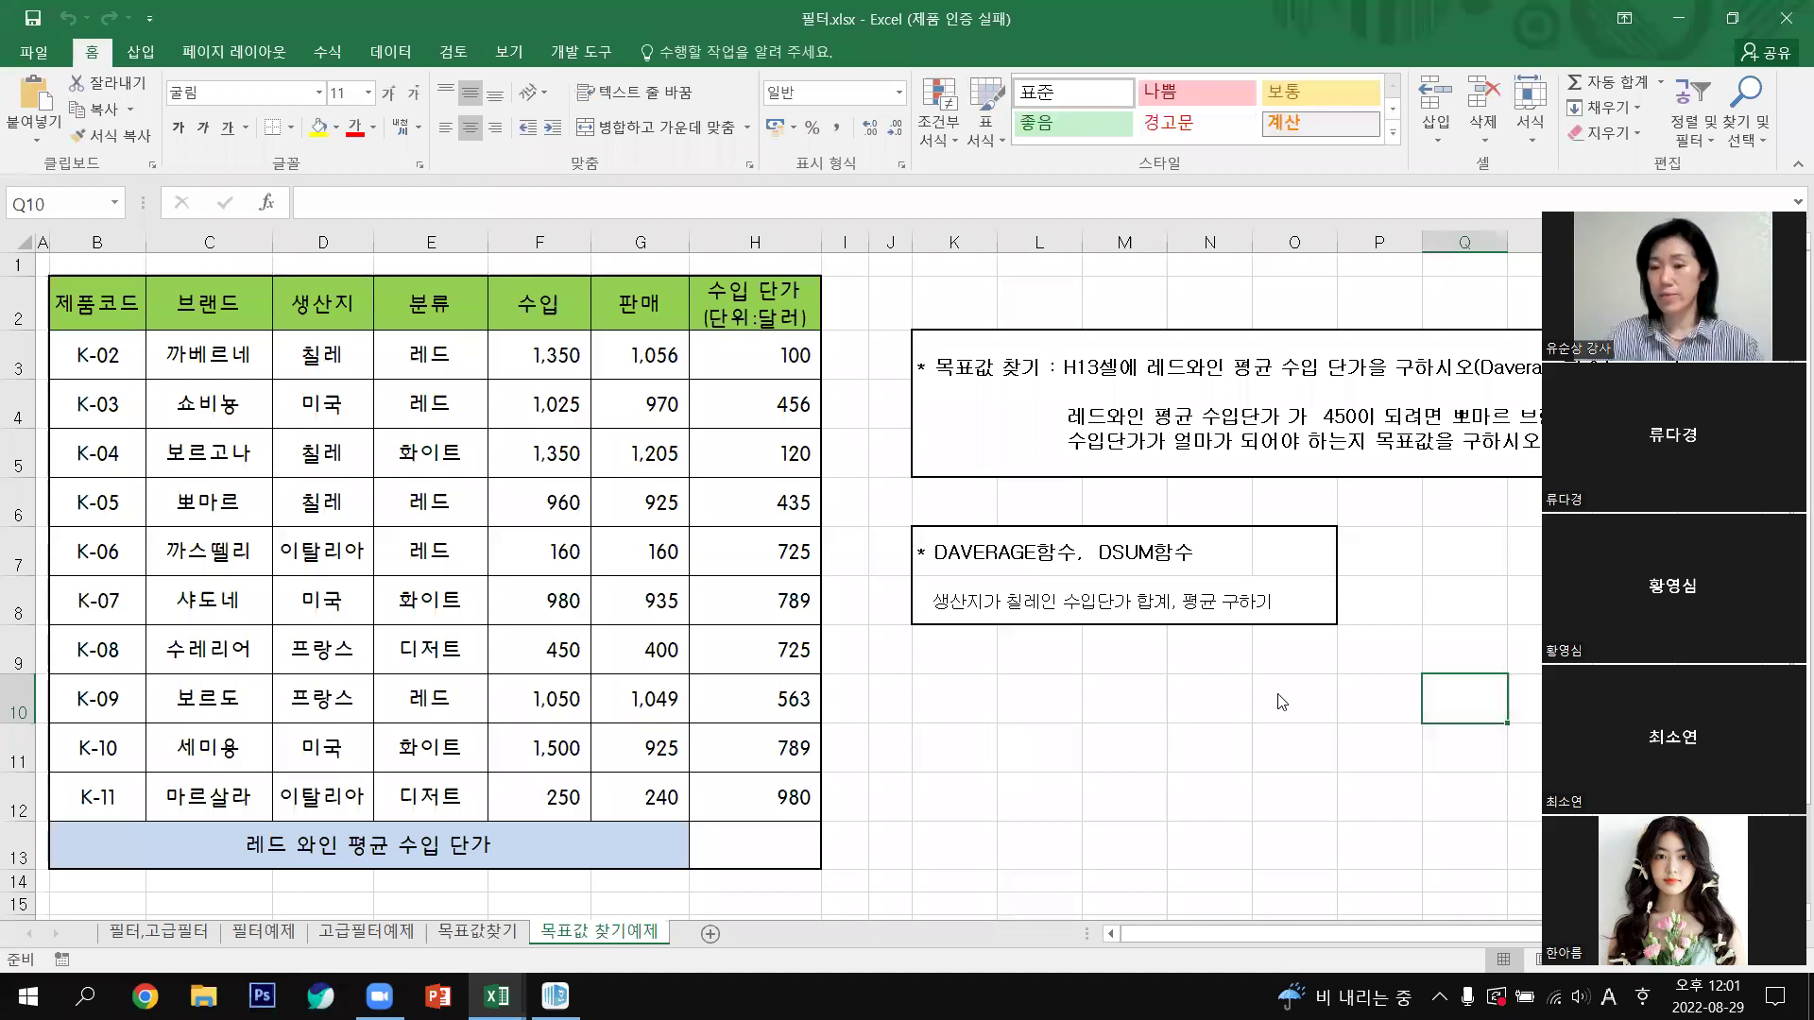
key(alt+Tab)
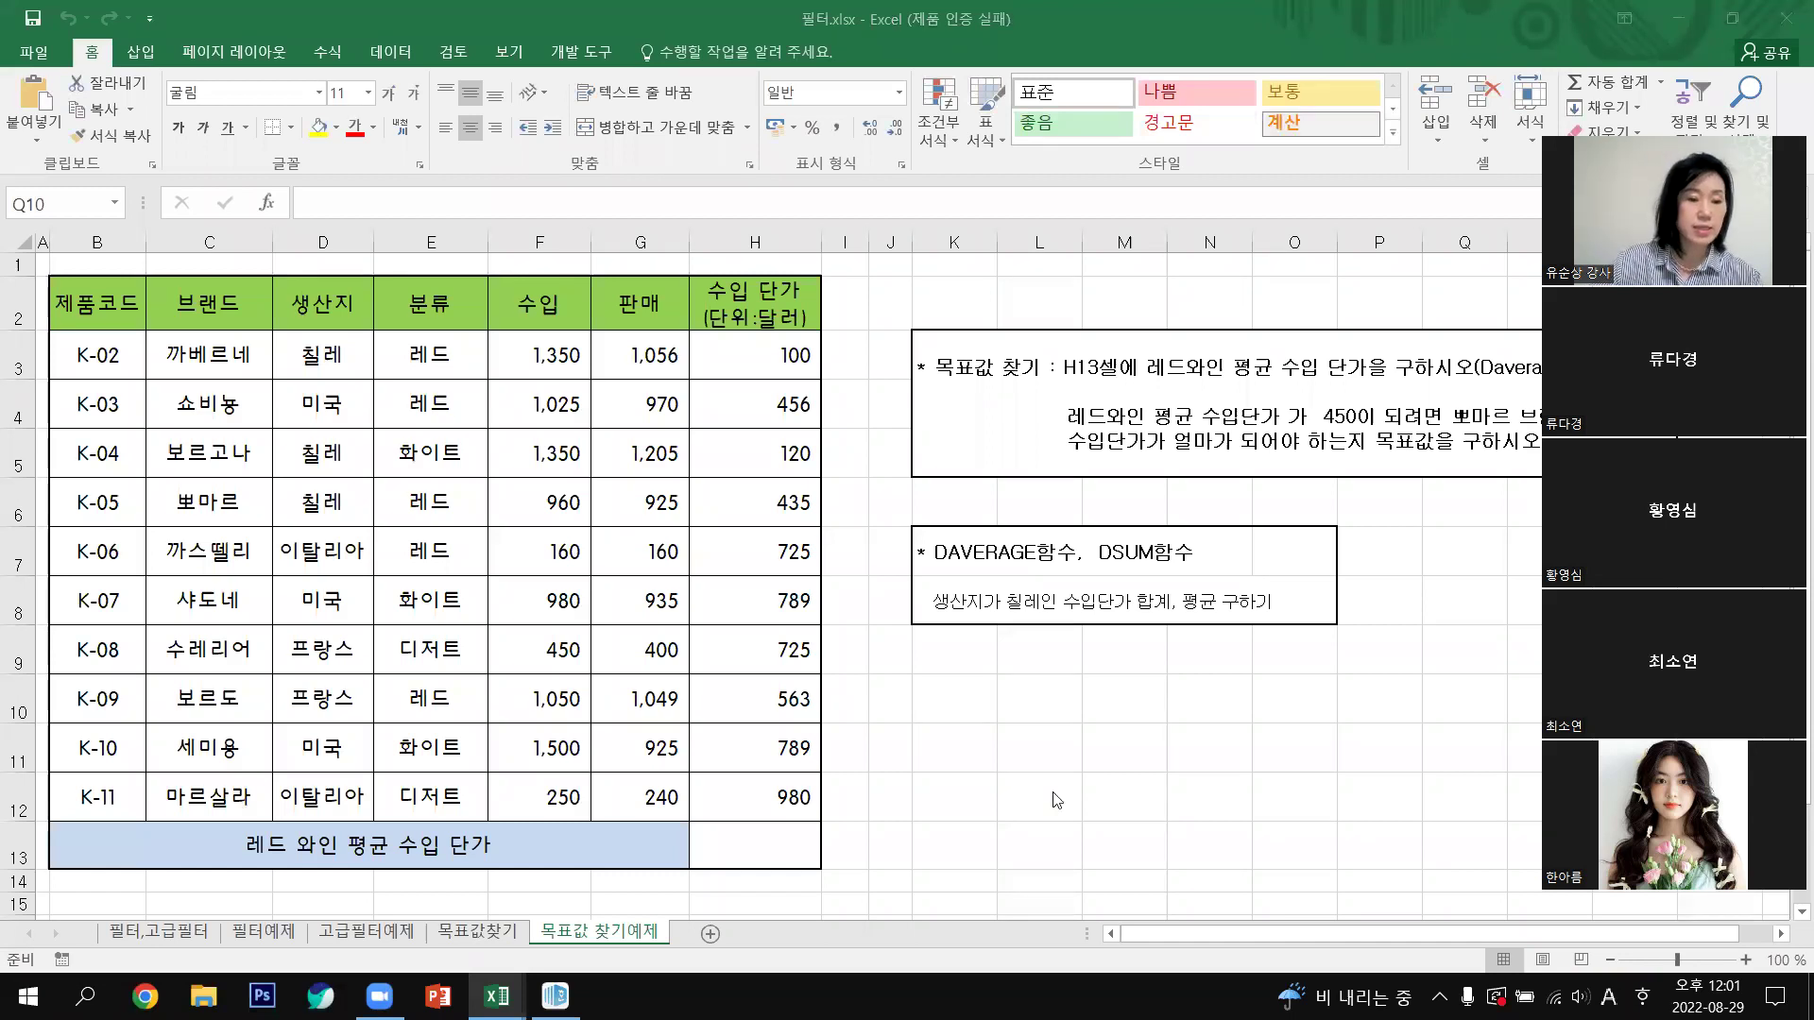
click(1027, 806)
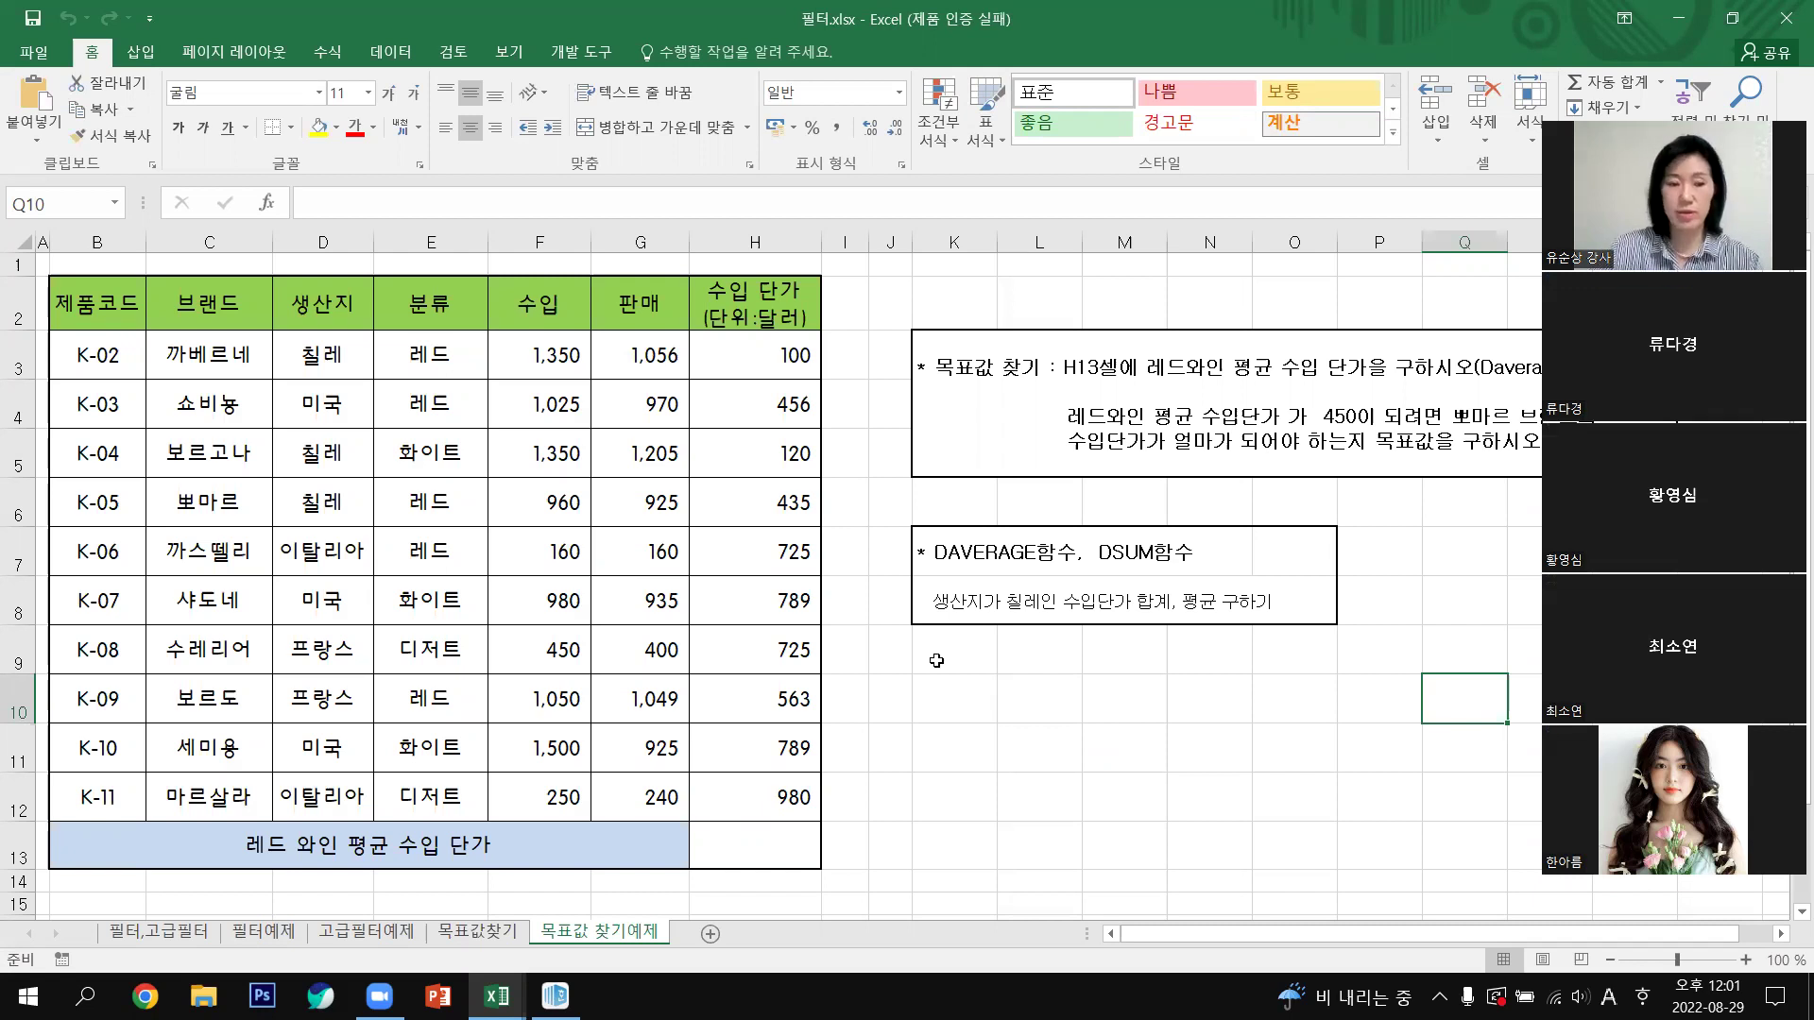
click(1018, 734)
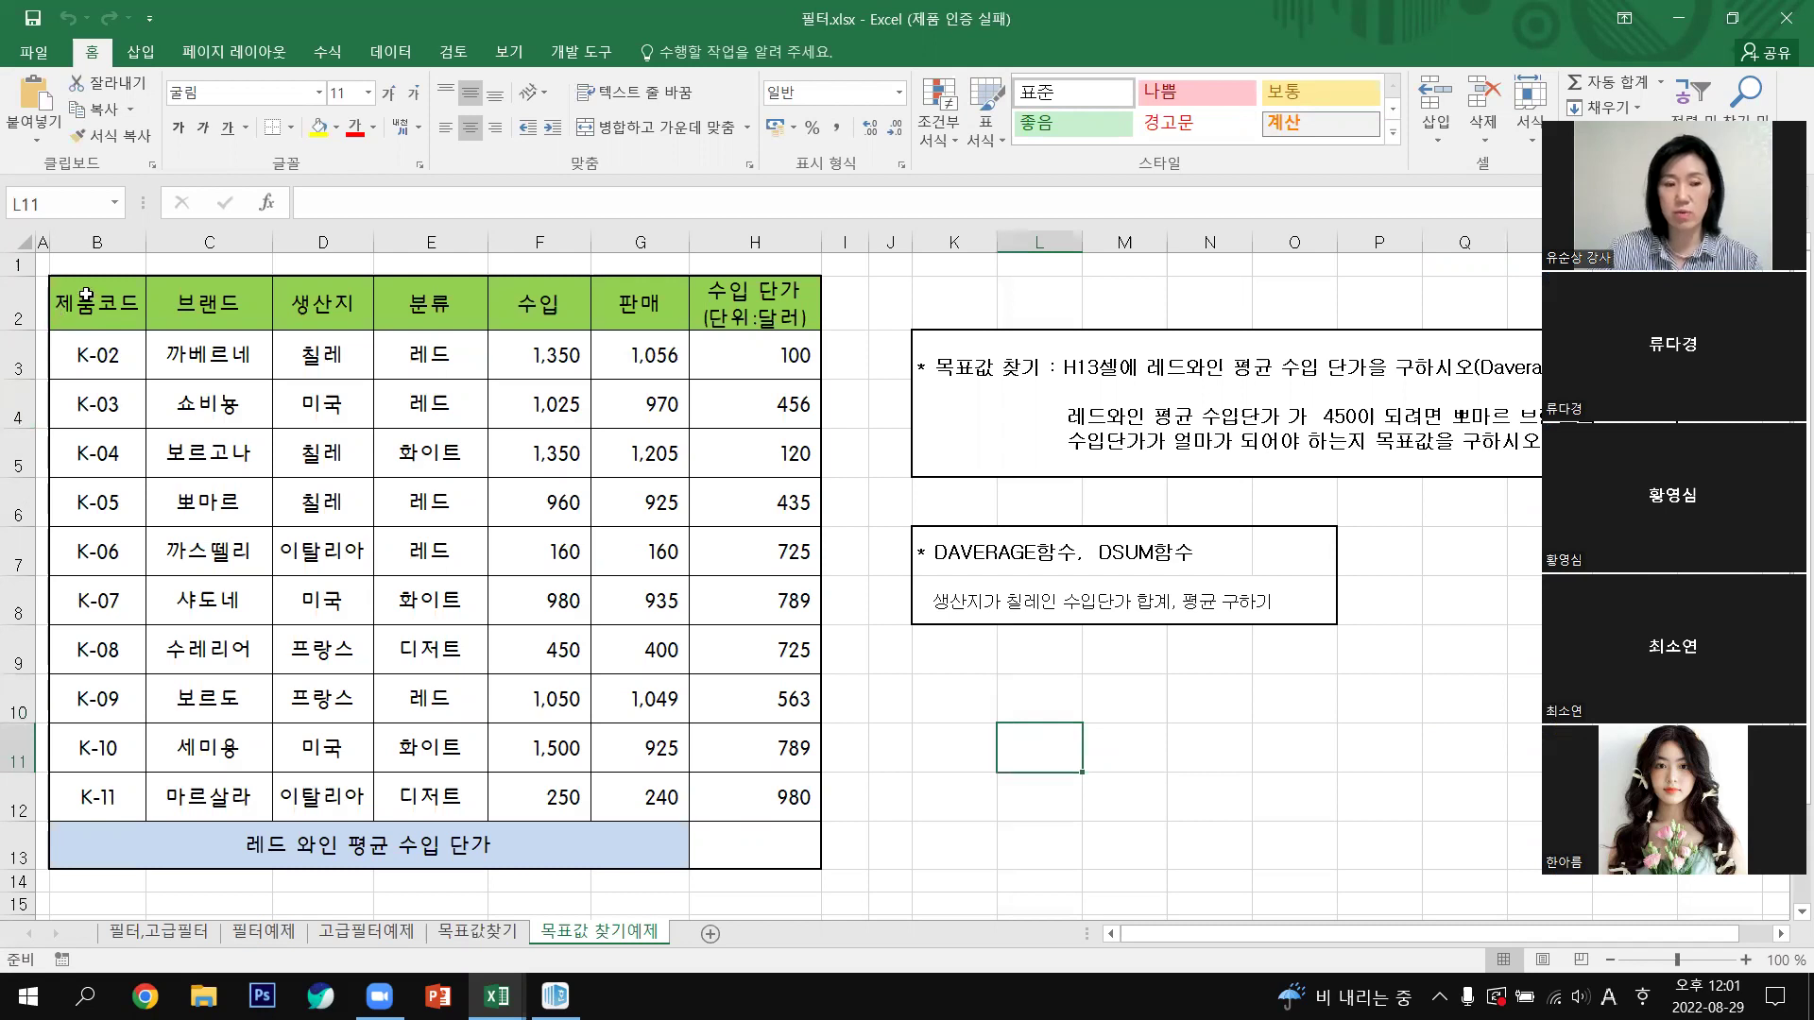
drag(86, 301, 265, 415)
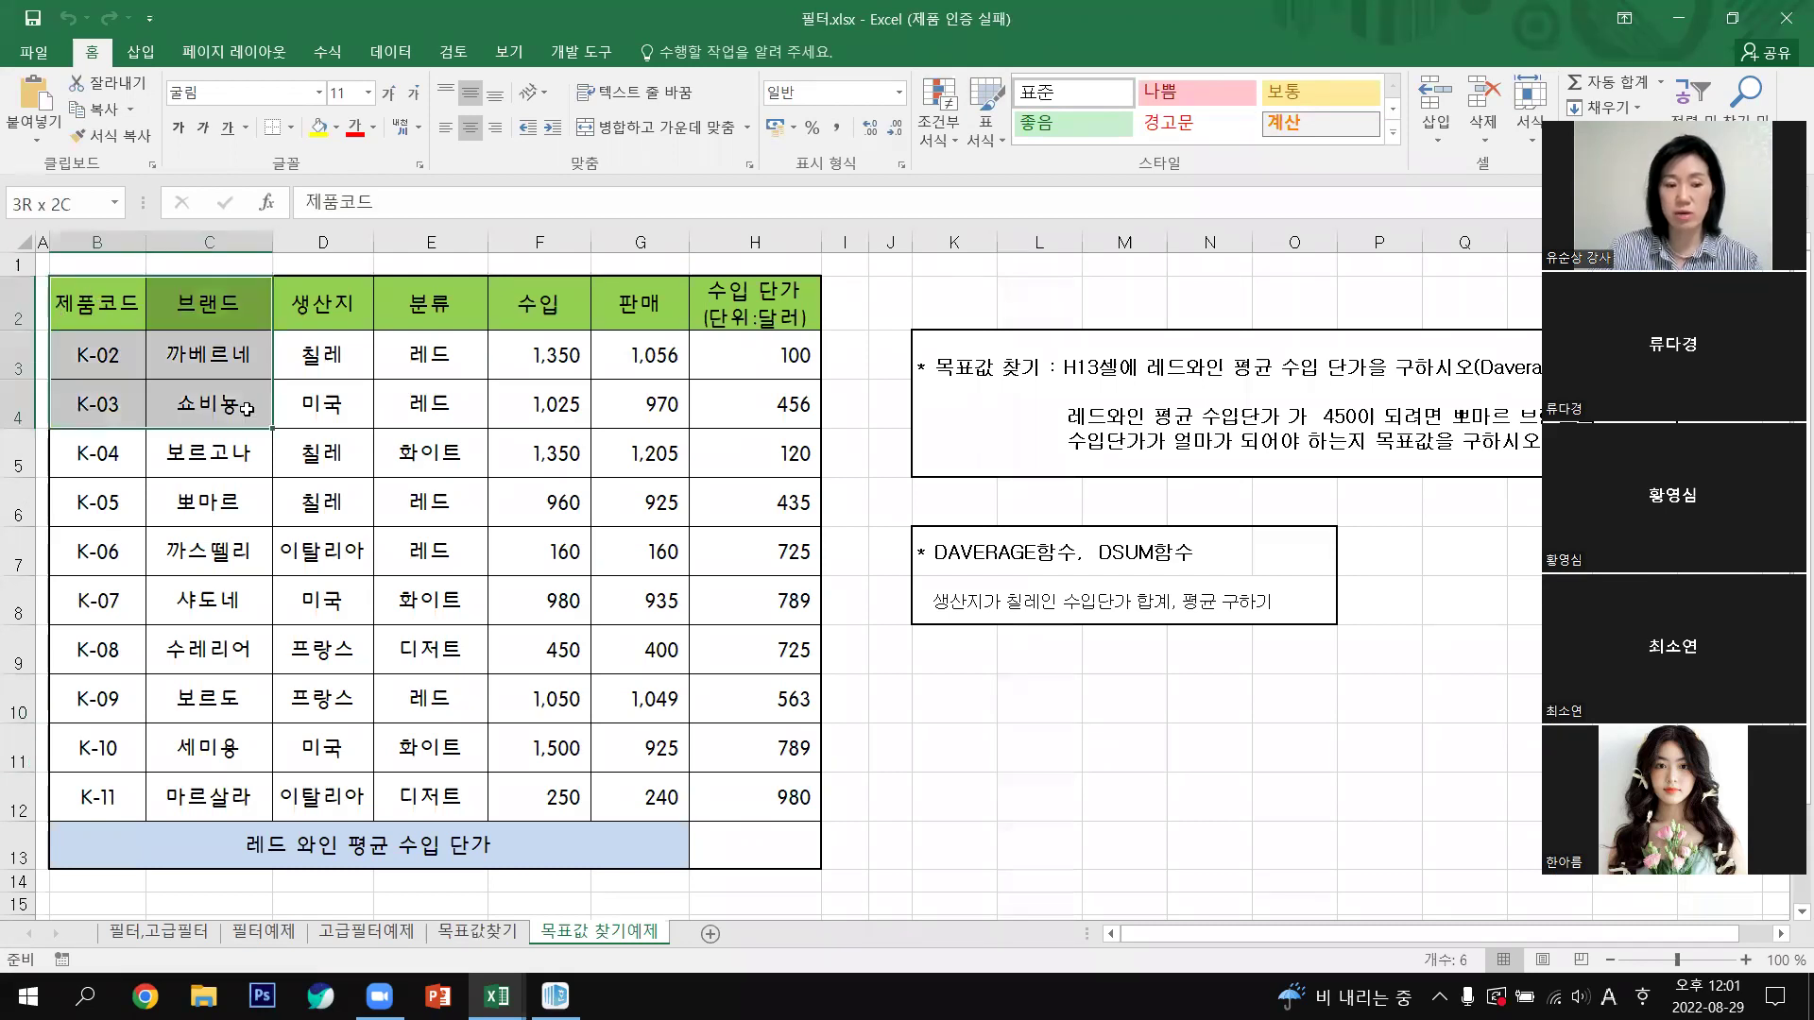
click(473, 937)
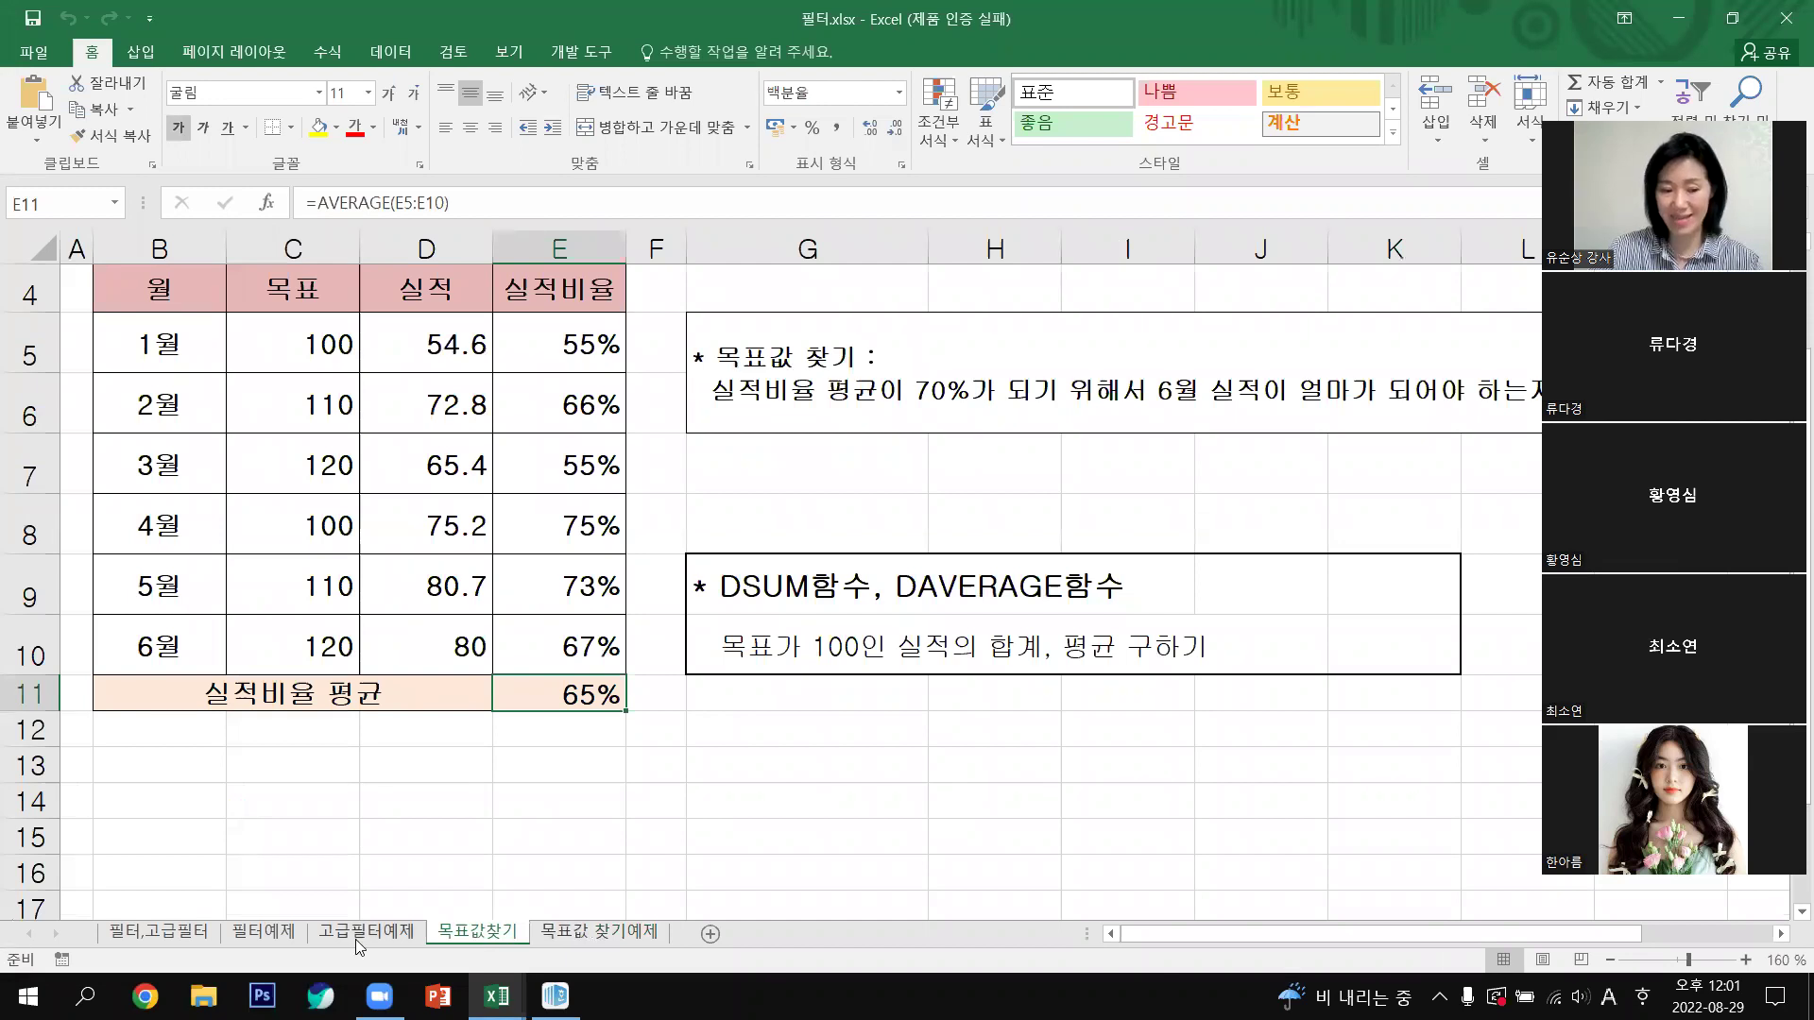
click(154, 933)
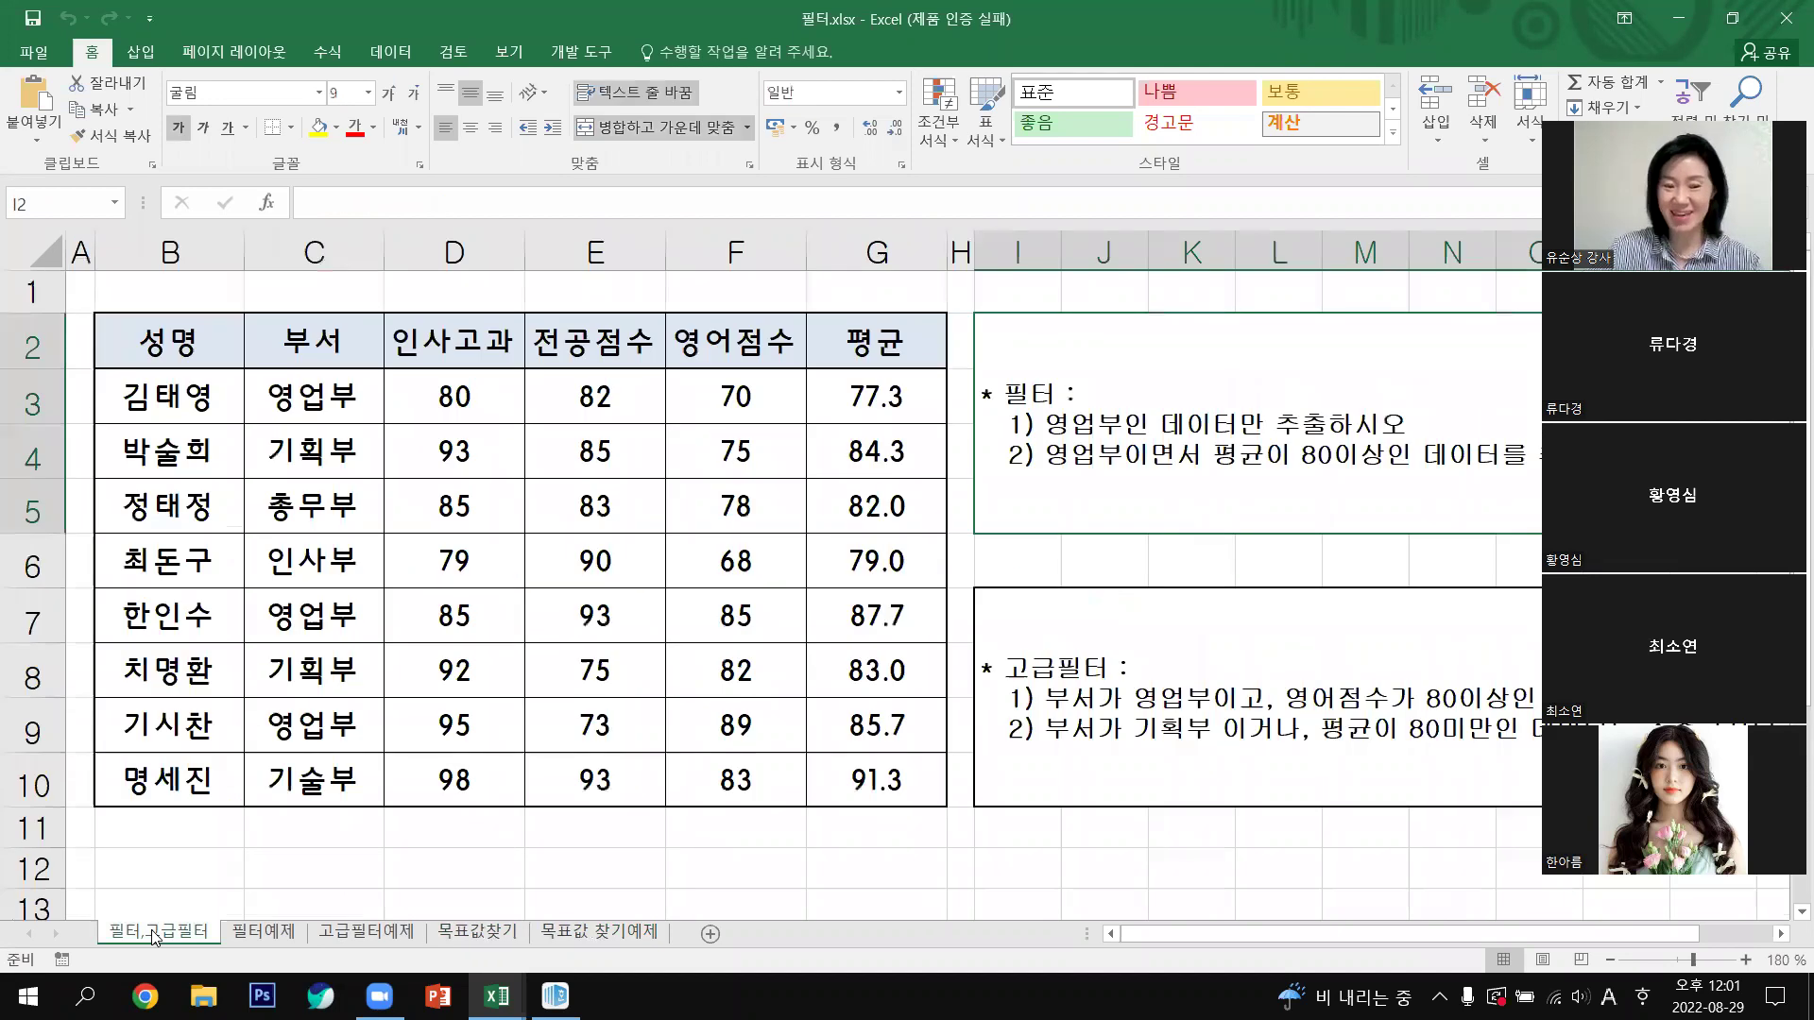
Step: Copy the whole wine table, including its average row, from the 필터예제 sheet and paste it at B2 of a new sheet
click(264, 933)
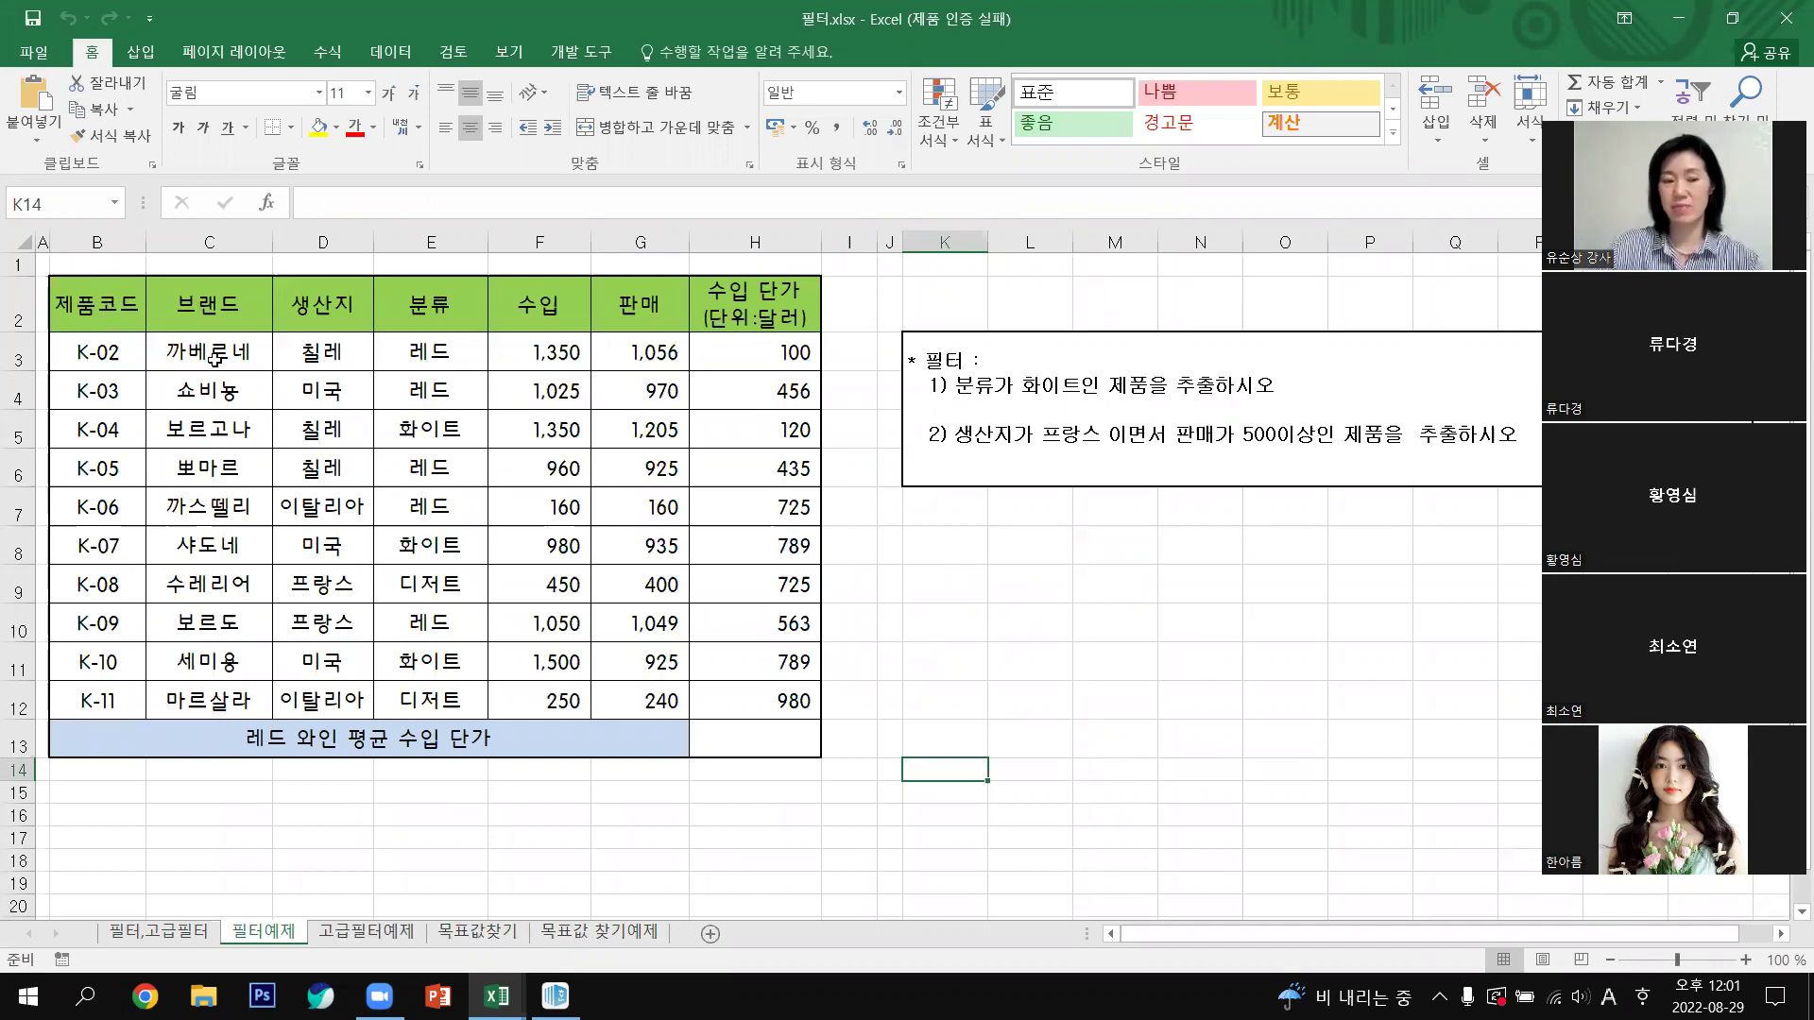
drag(94, 302, 681, 753)
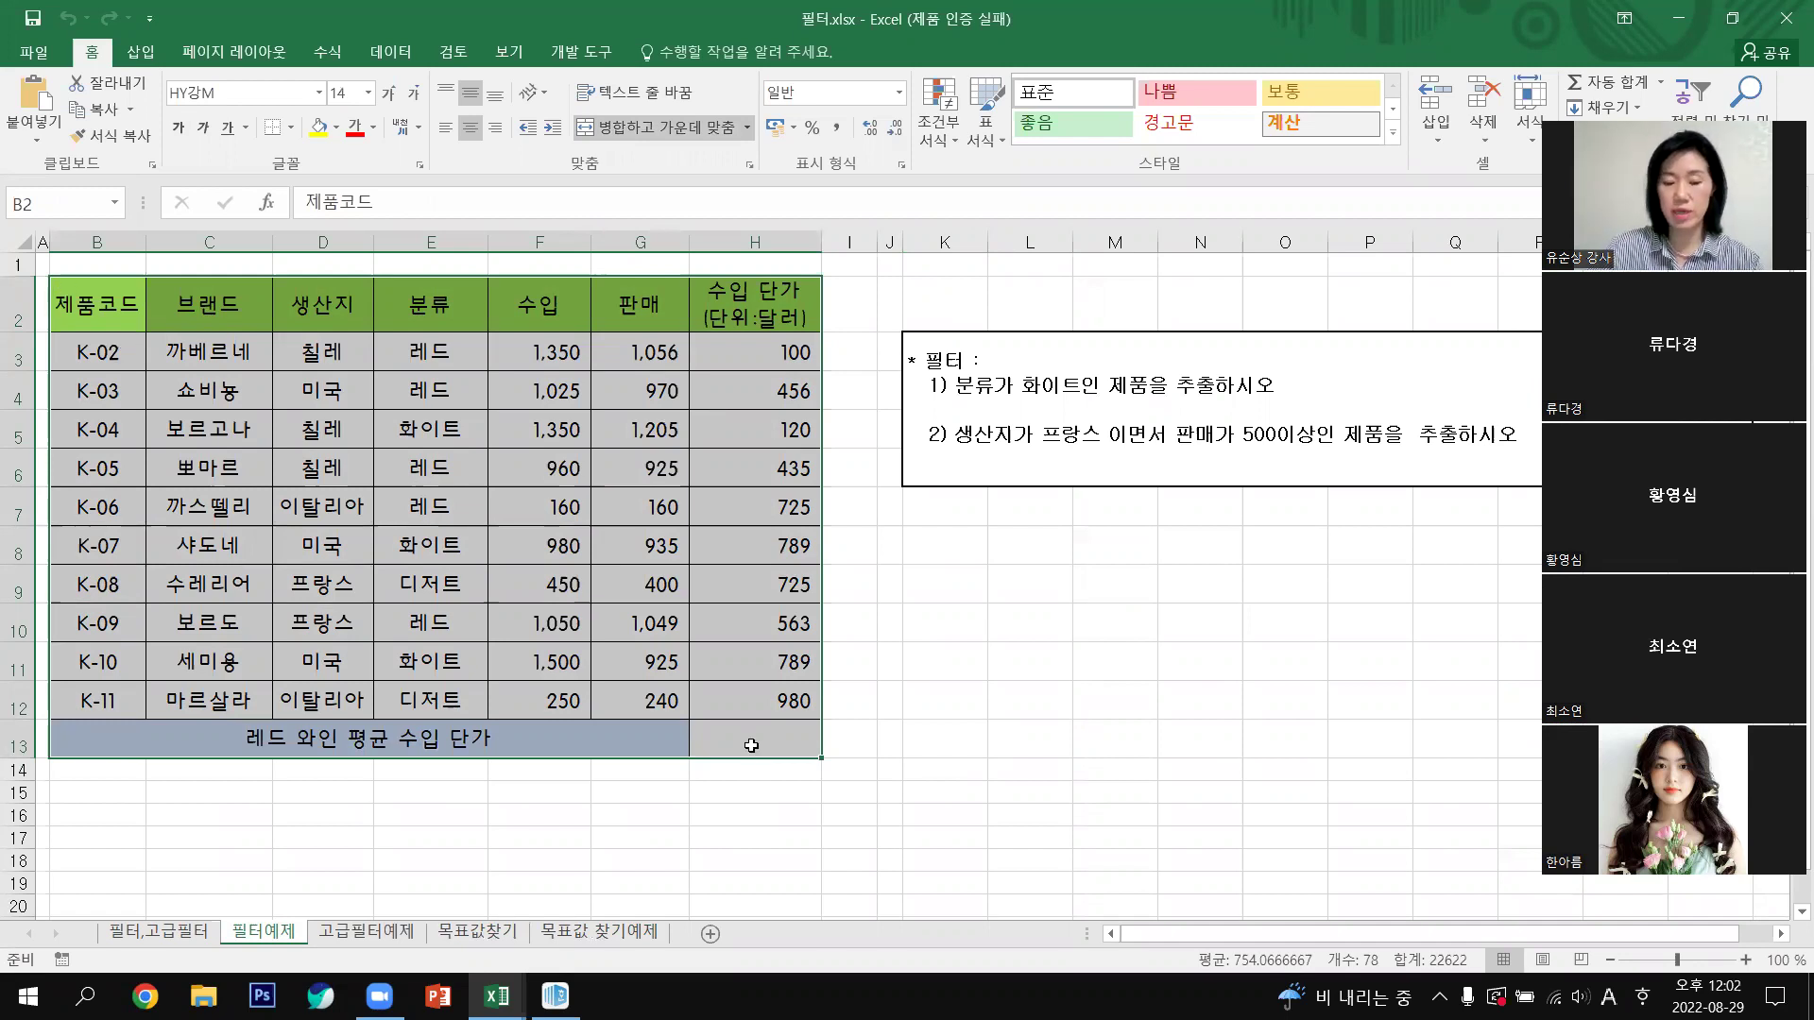
key(ctrl+c)
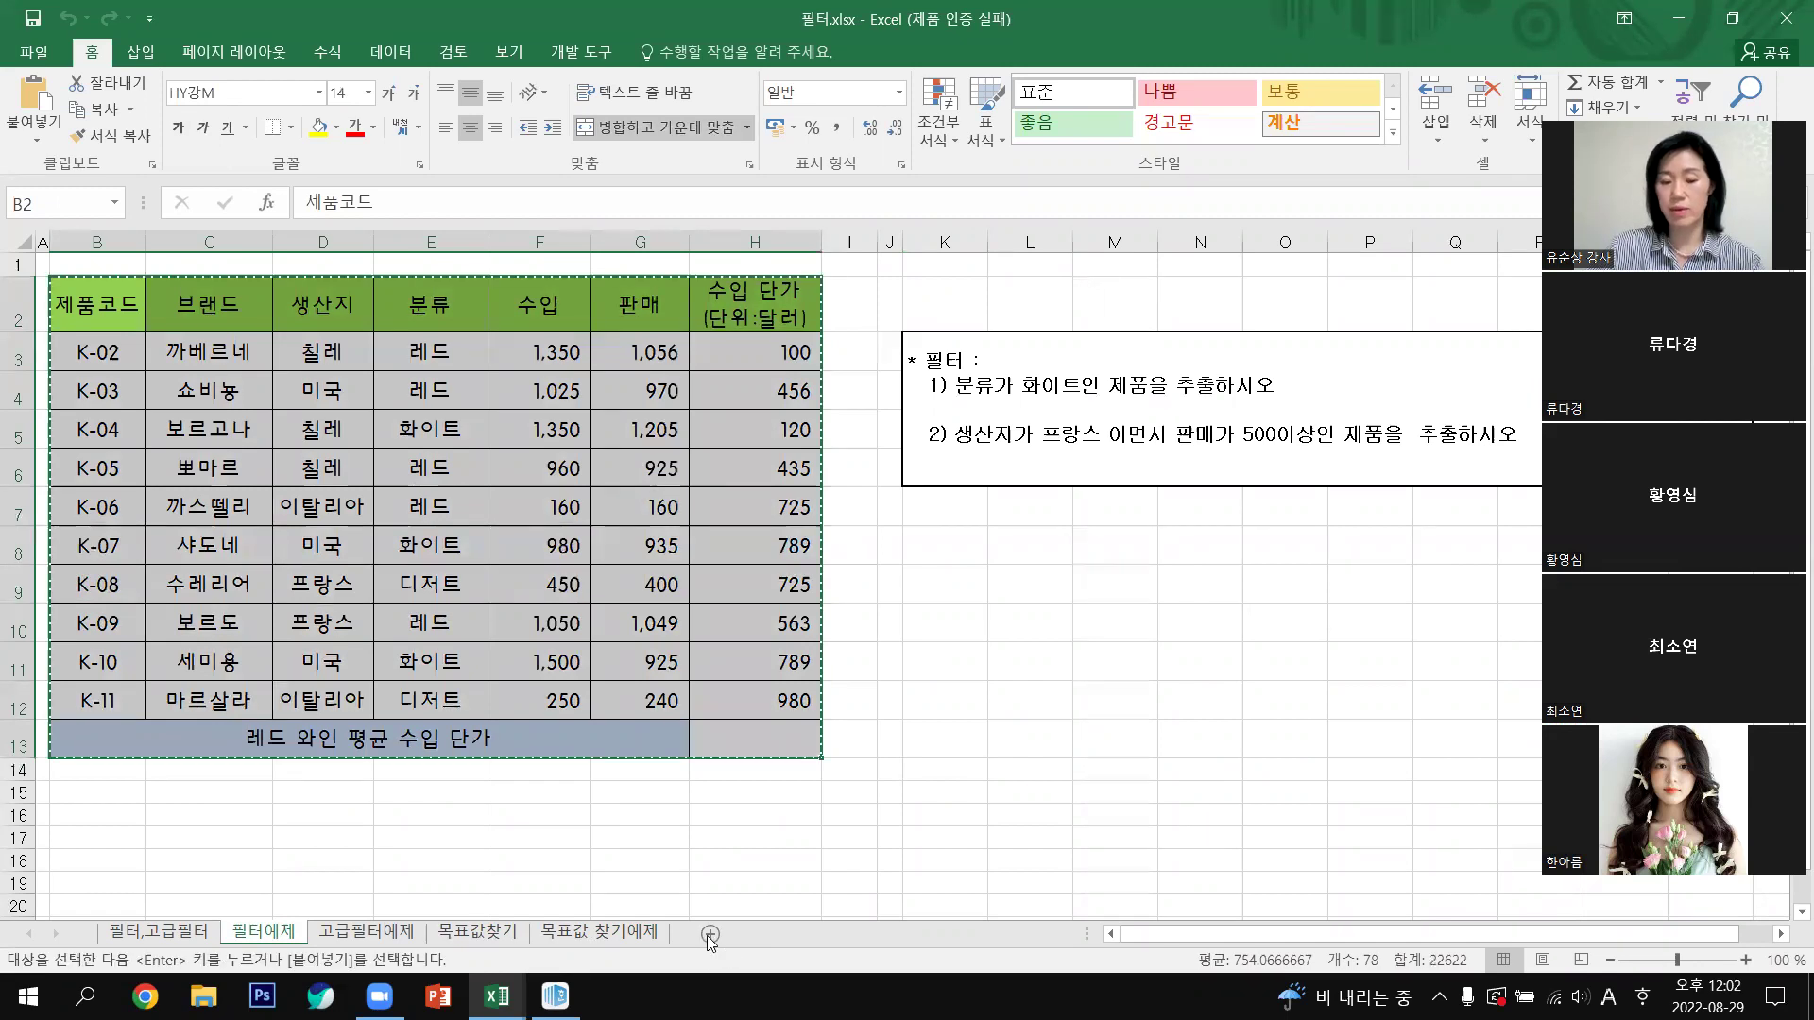
click(710, 935)
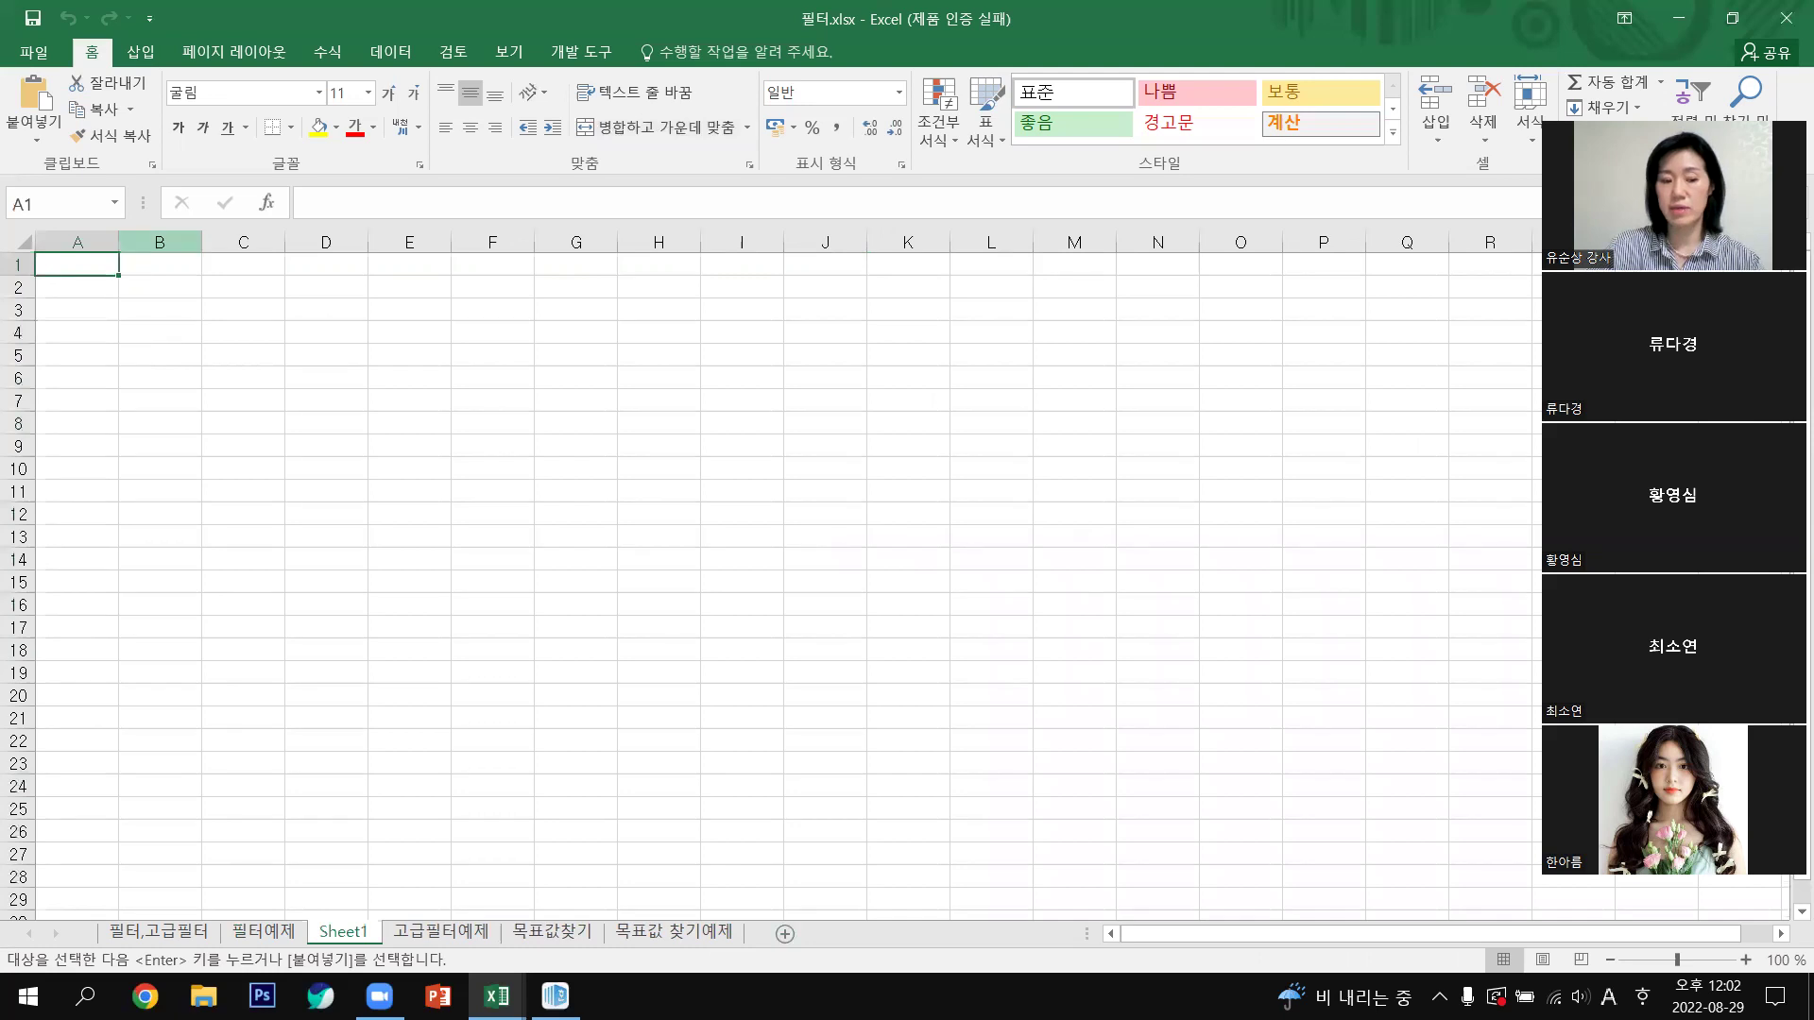
click(274, 939)
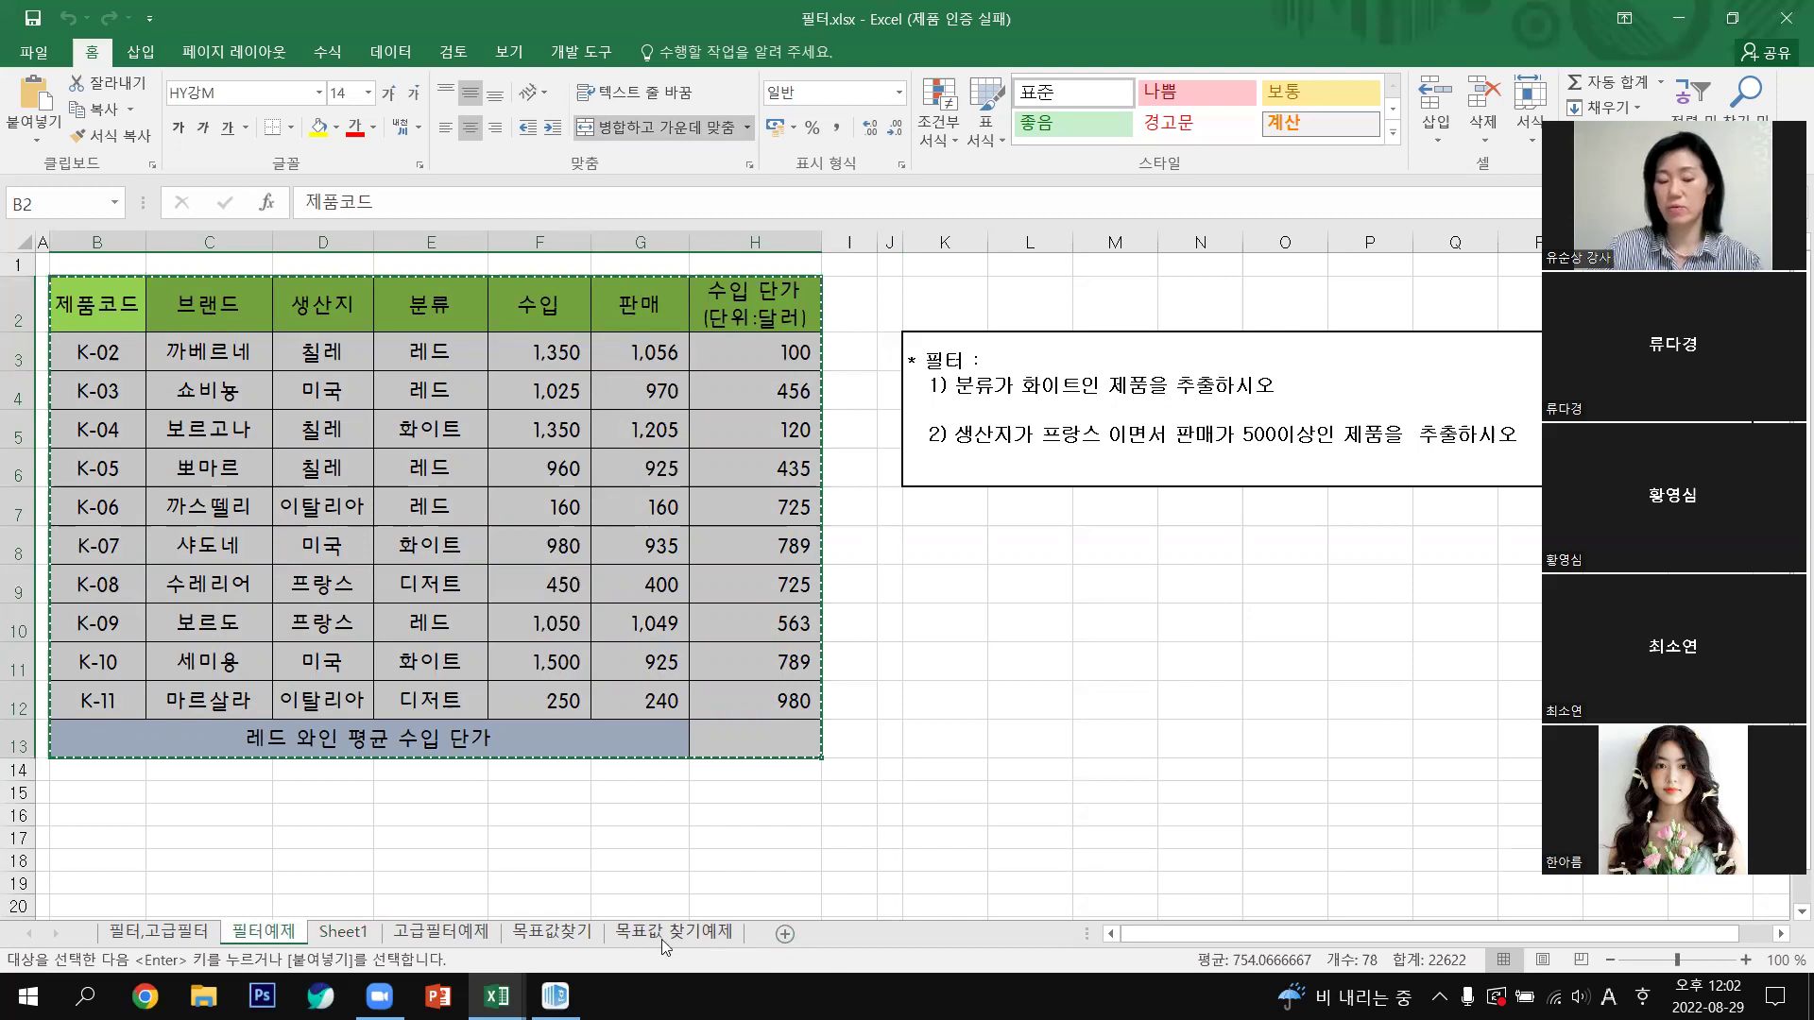
click(337, 936)
click(149, 297)
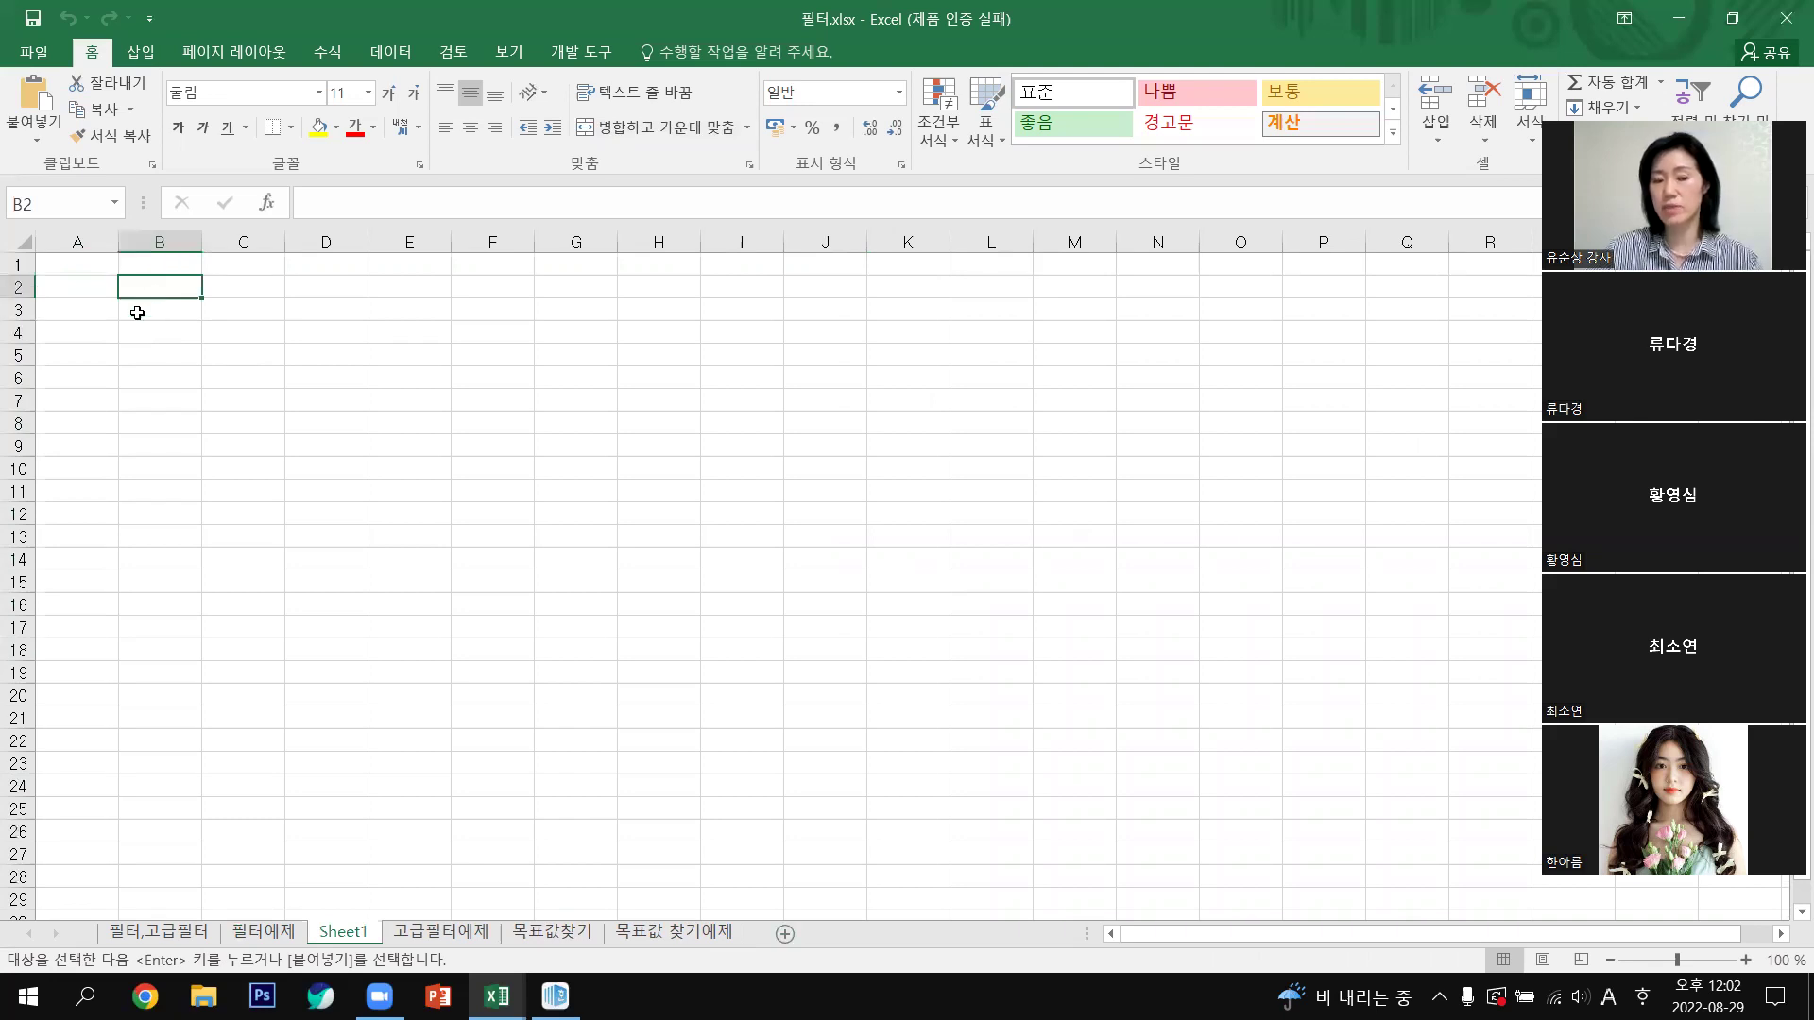
key(ctrl+v)
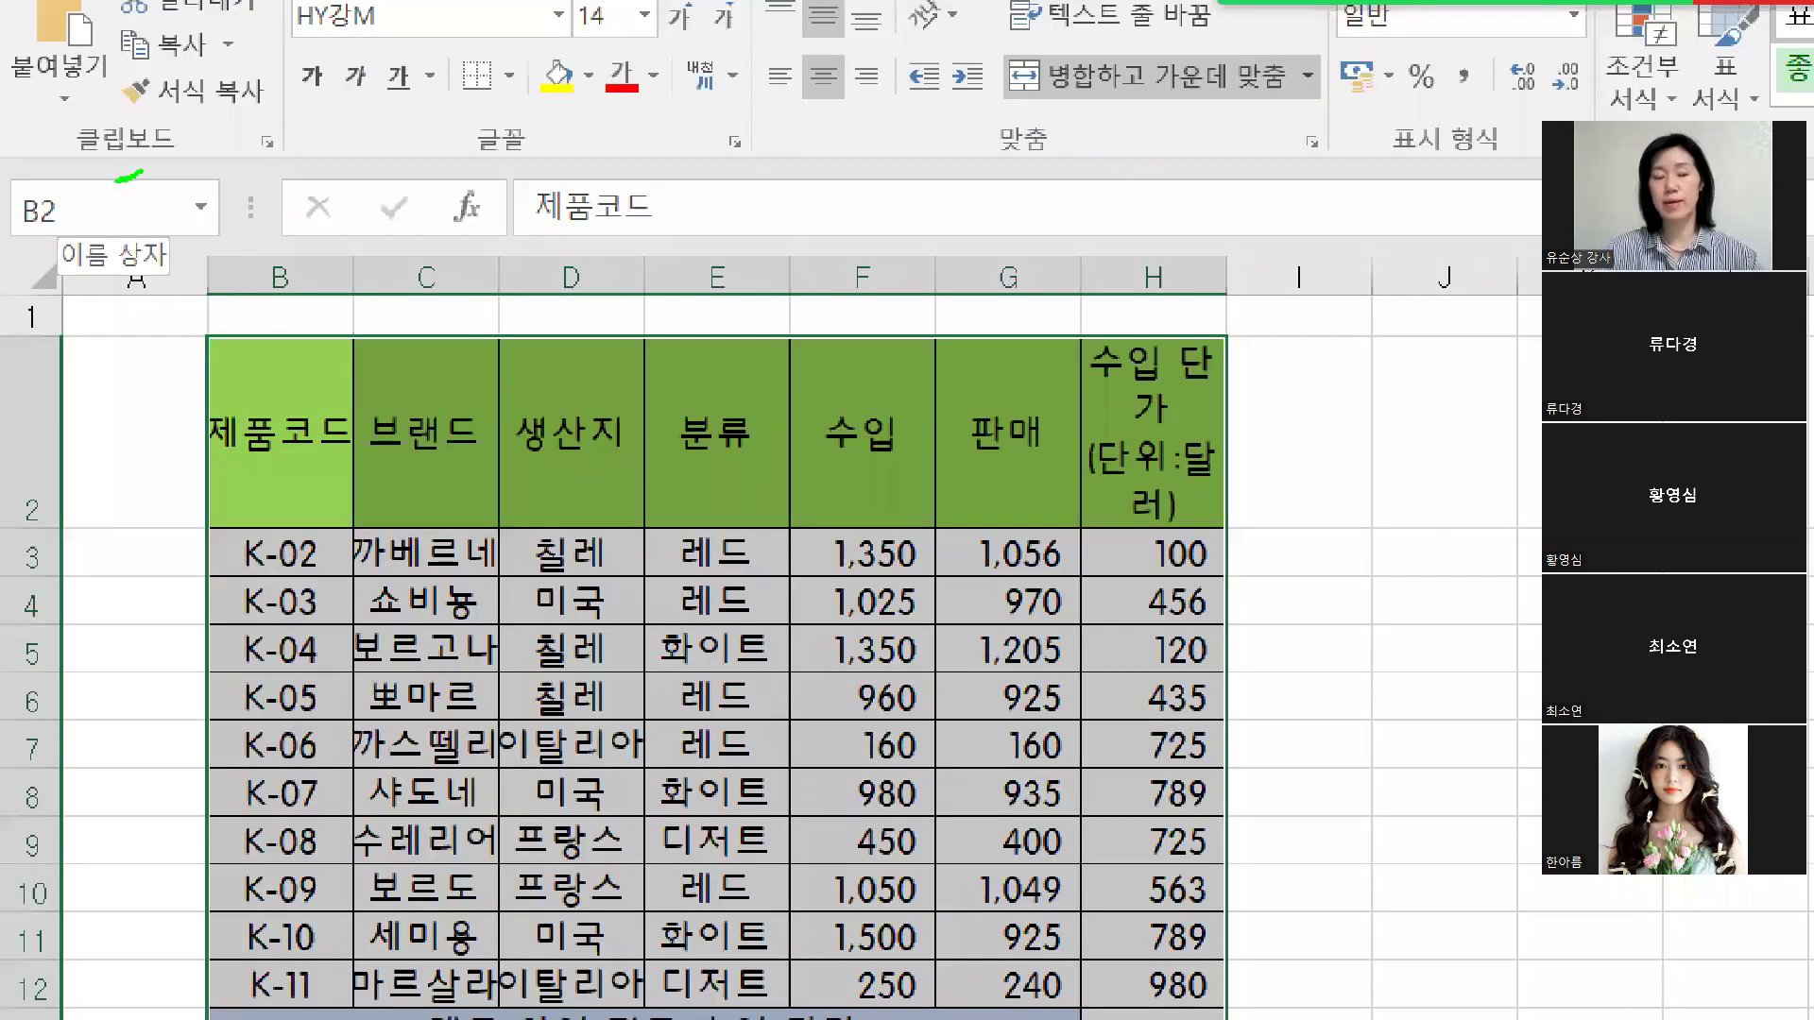
Step: Apply the source table's column widths to the pasted wine table using Paste Special with the 열 너비 option
drag(115, 179, 118, 199)
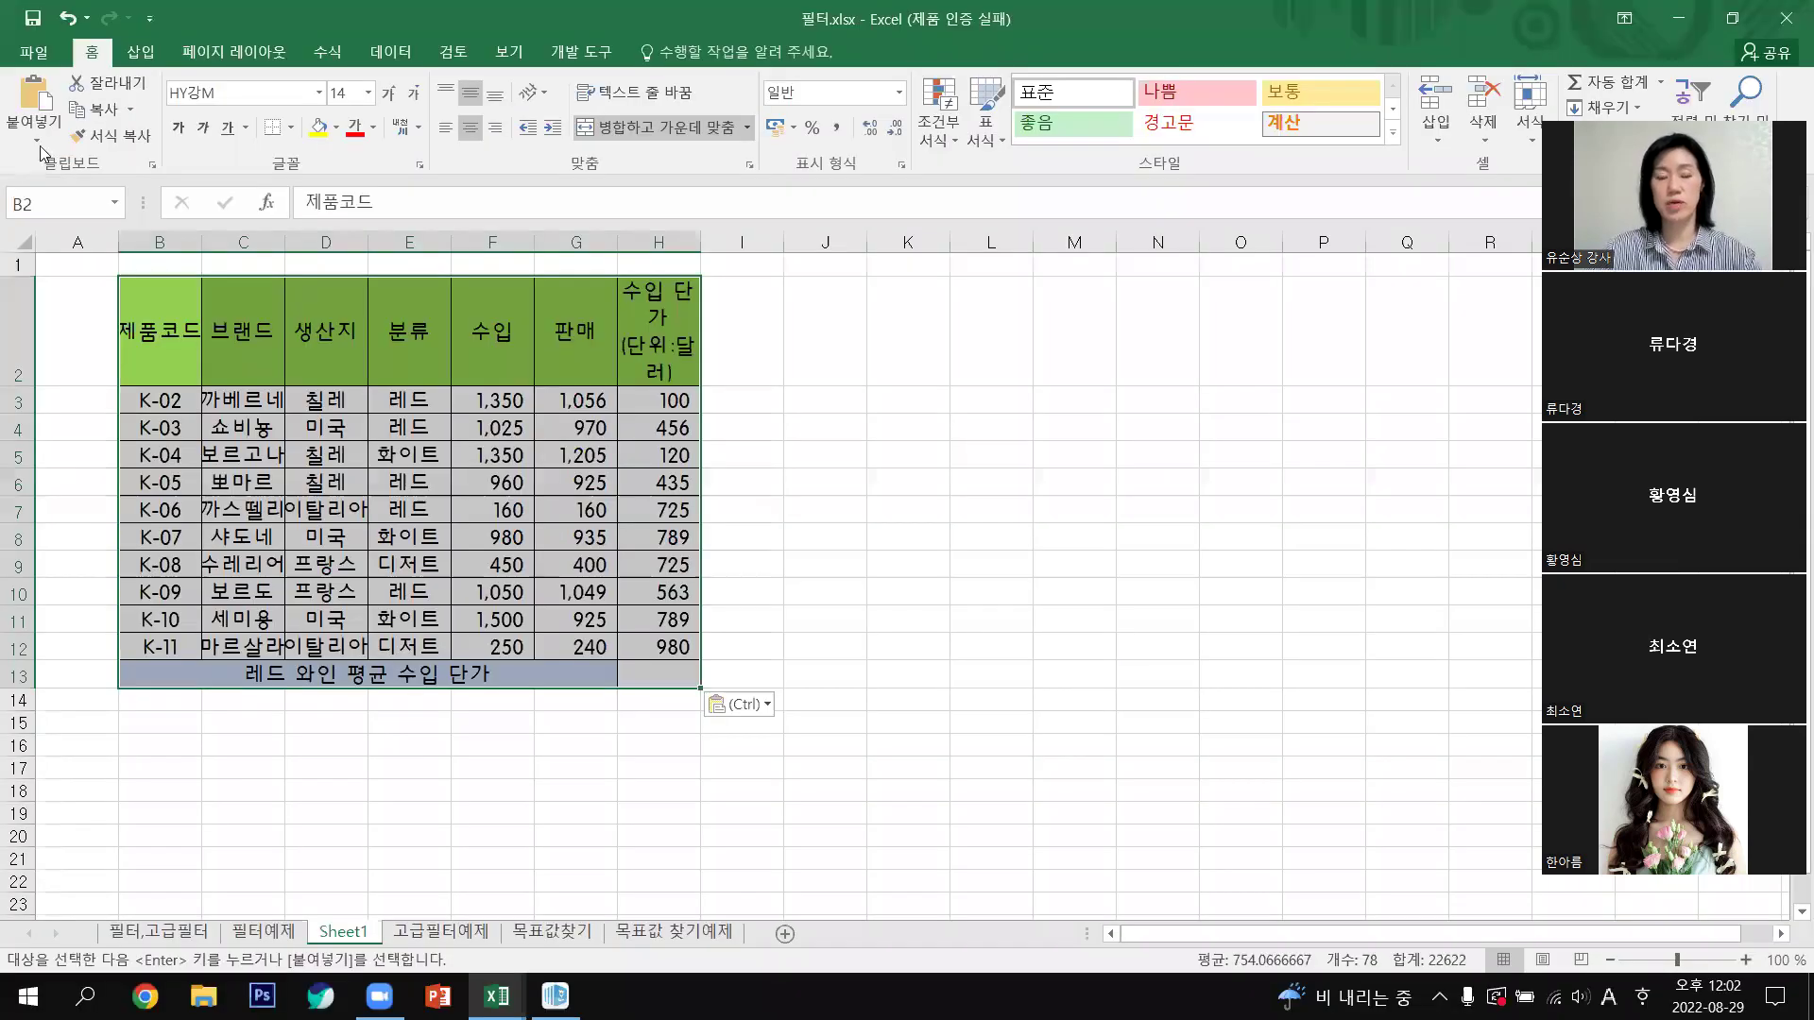
click(38, 142)
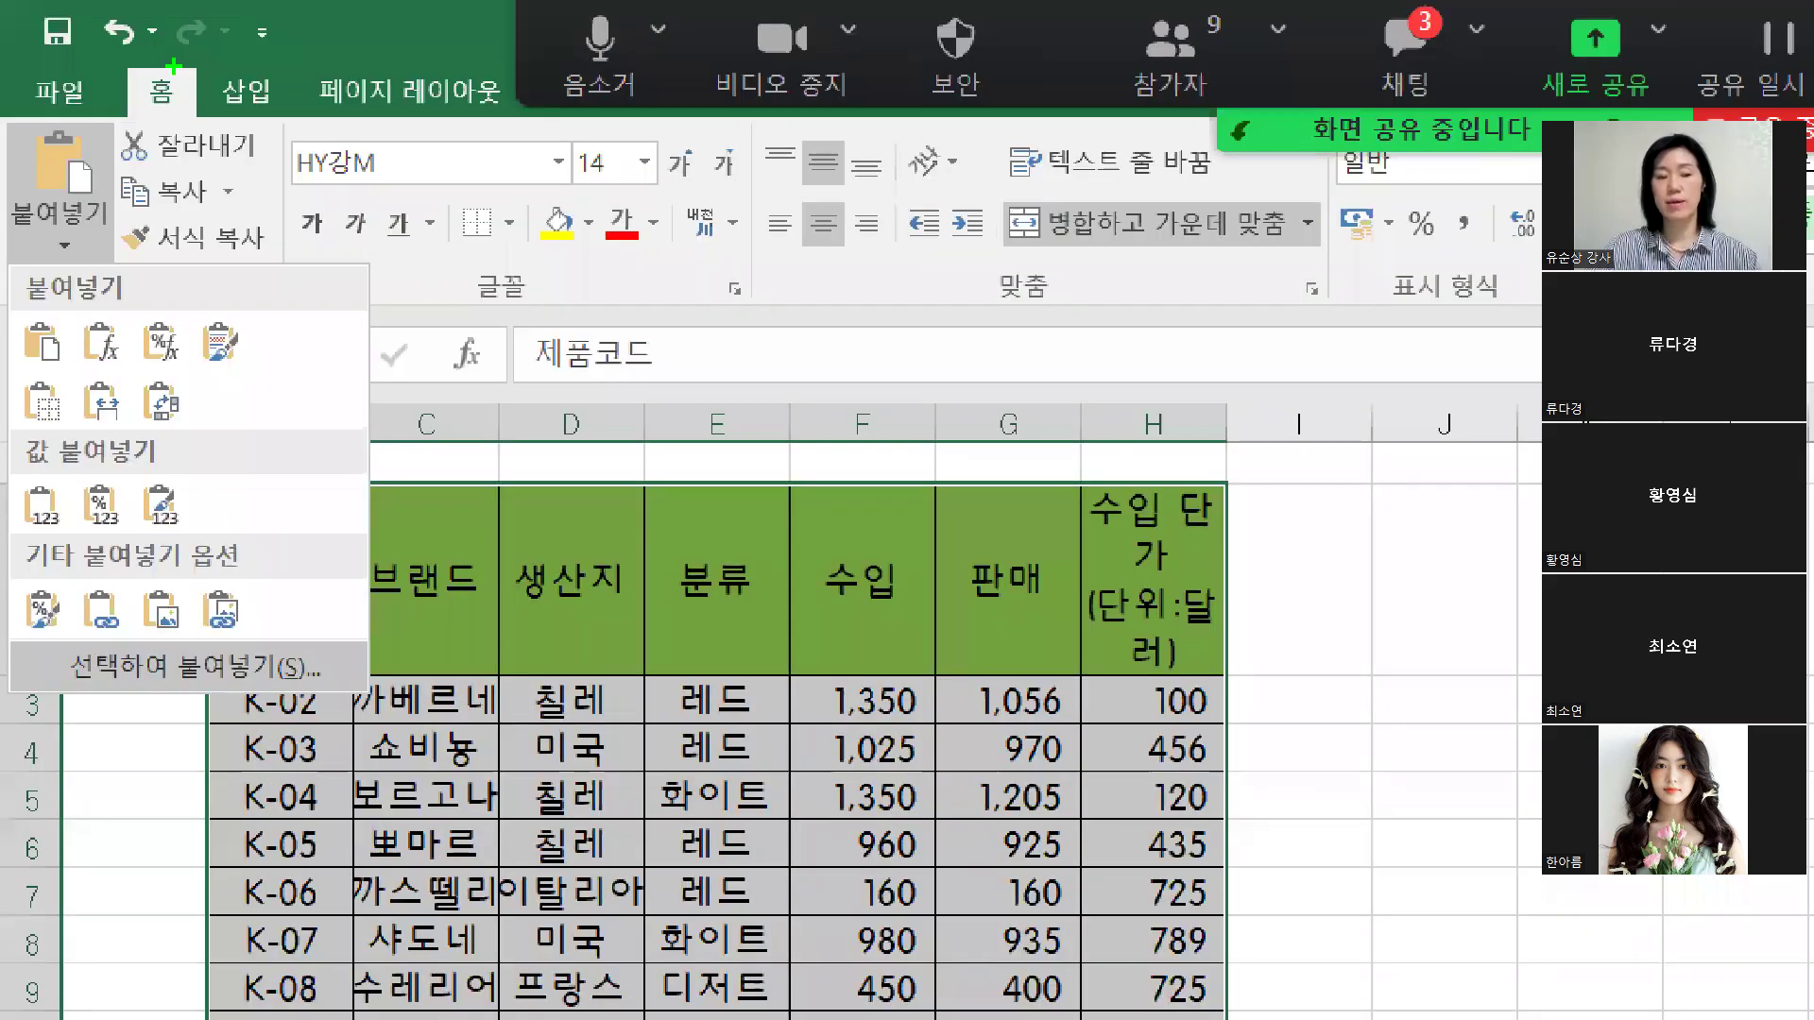
drag(144, 52, 214, 34)
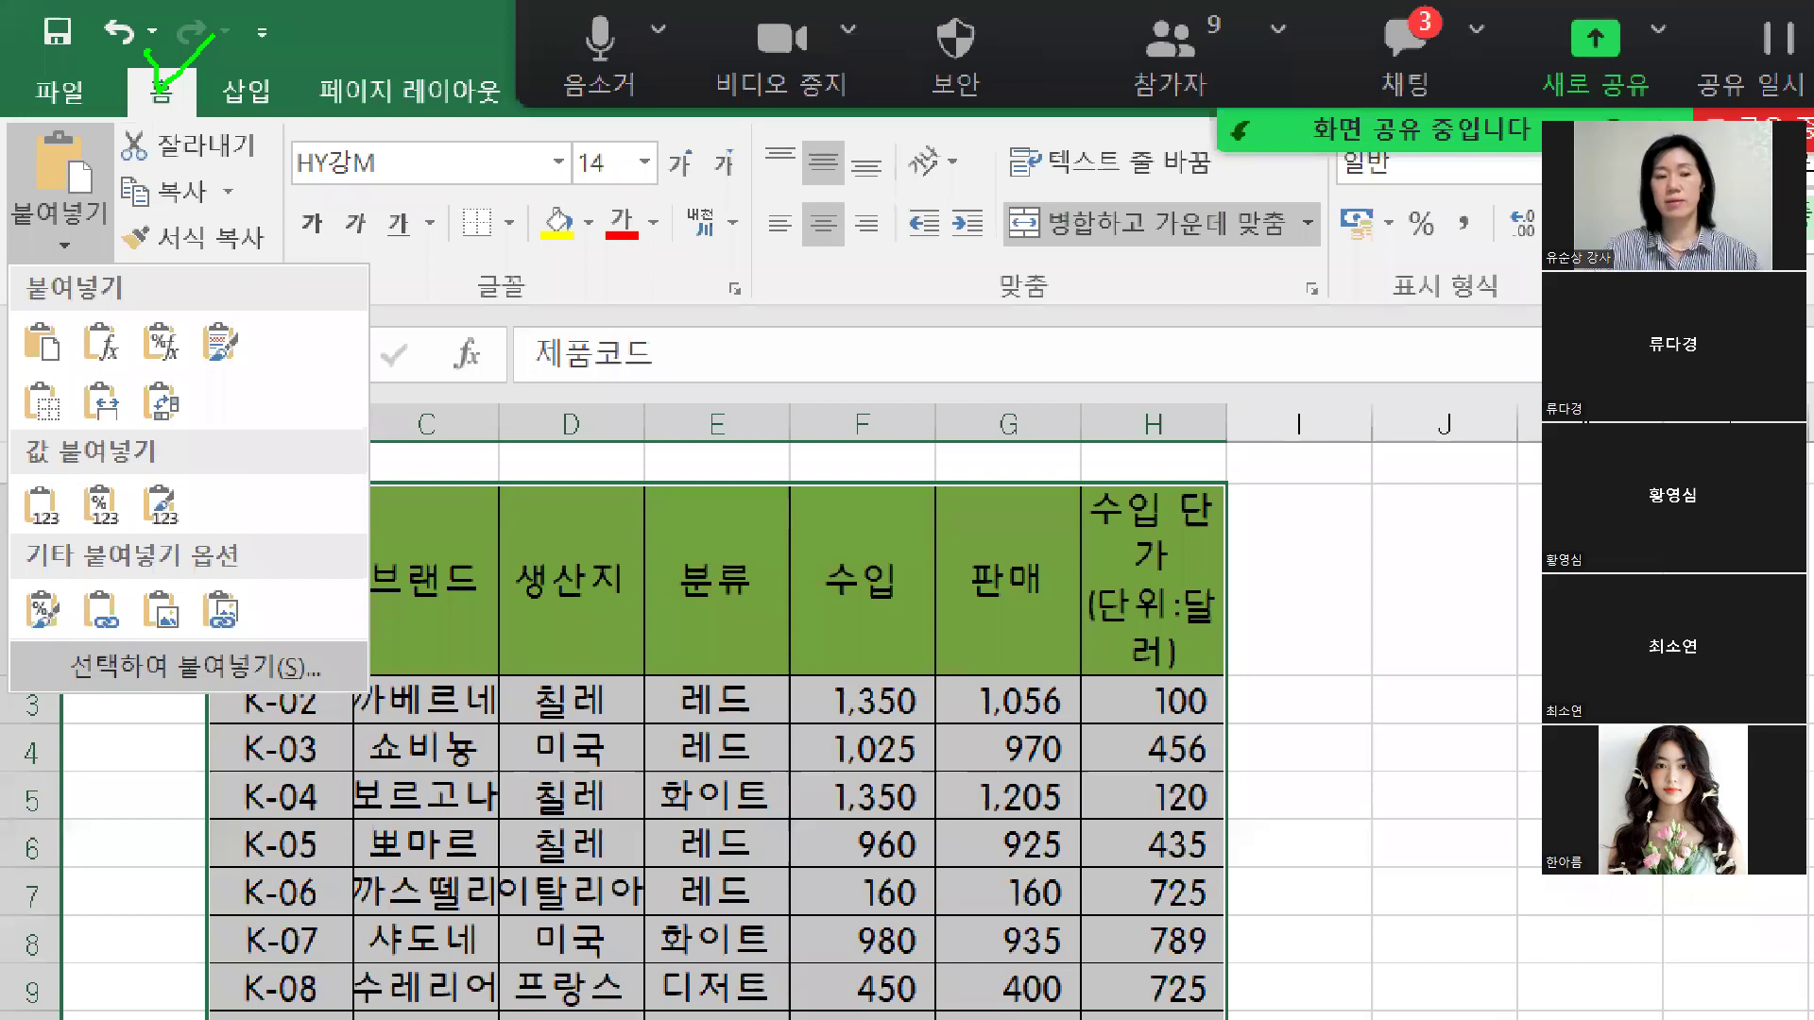
mouse_move(61, 251)
mouse_down()
mouse_move(78, 298)
mouse_move(149, 244)
mouse_up()
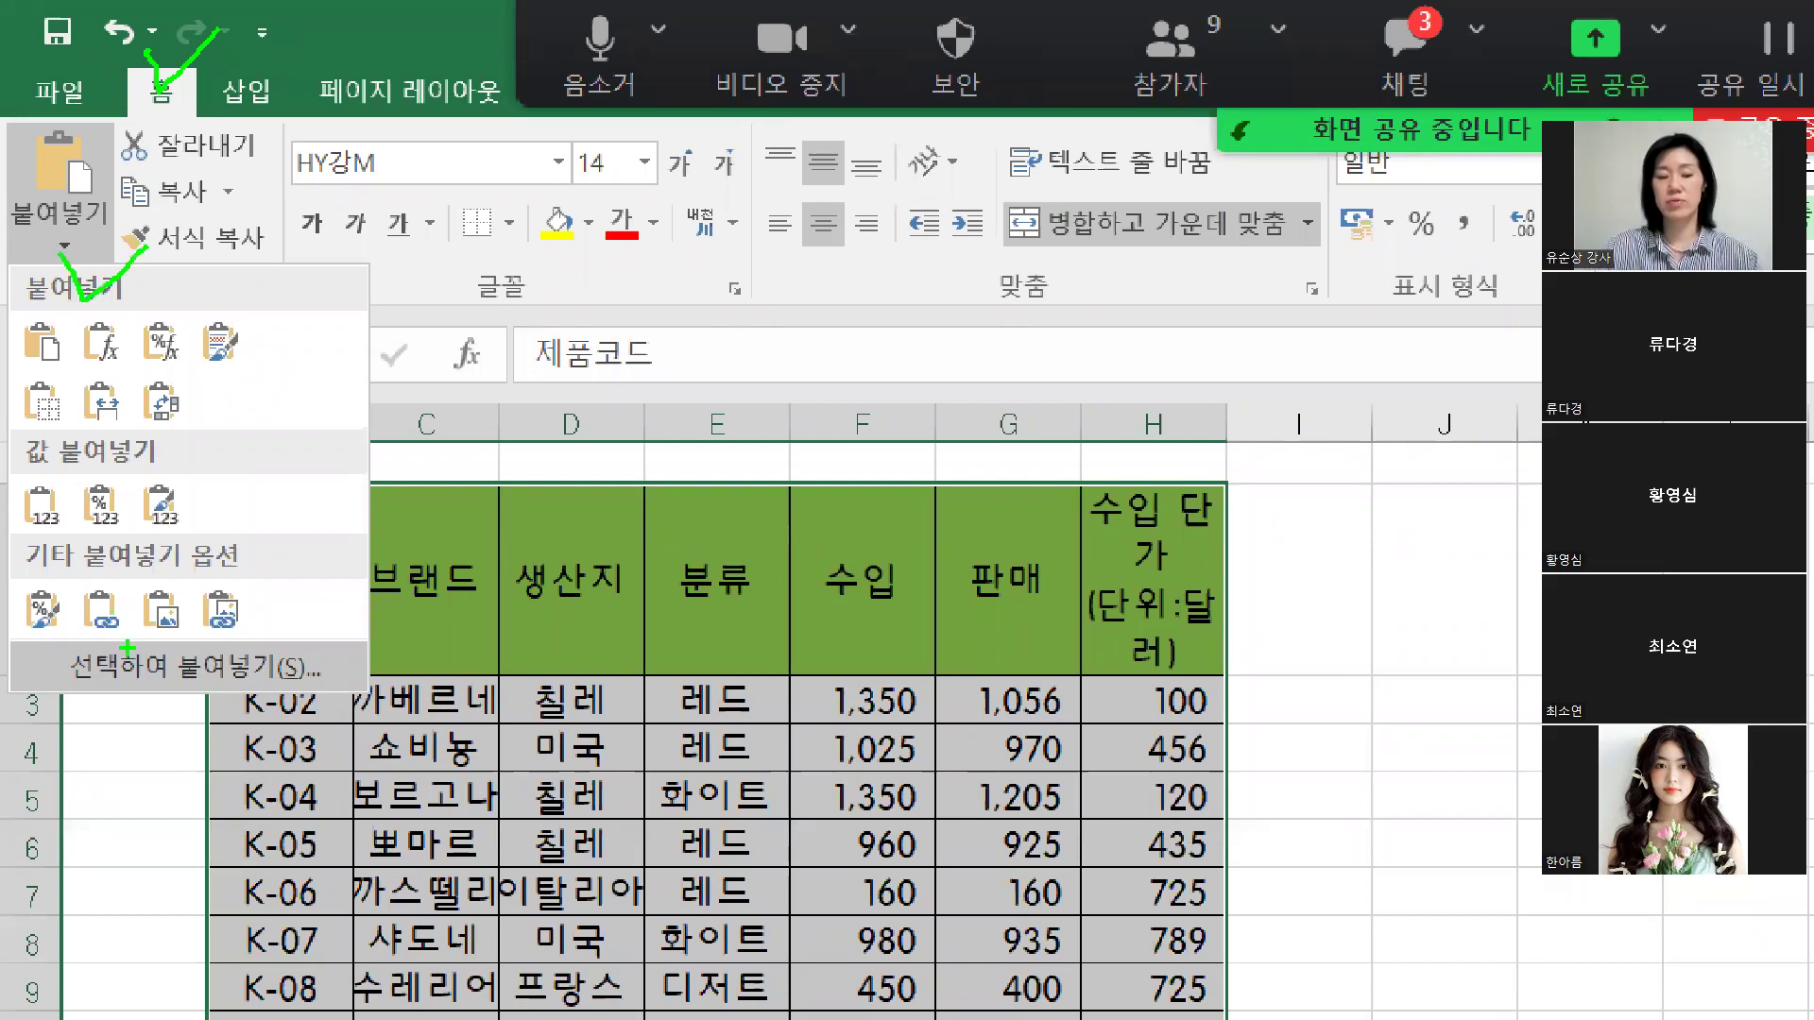
drag(127, 647, 354, 578)
key(Escape)
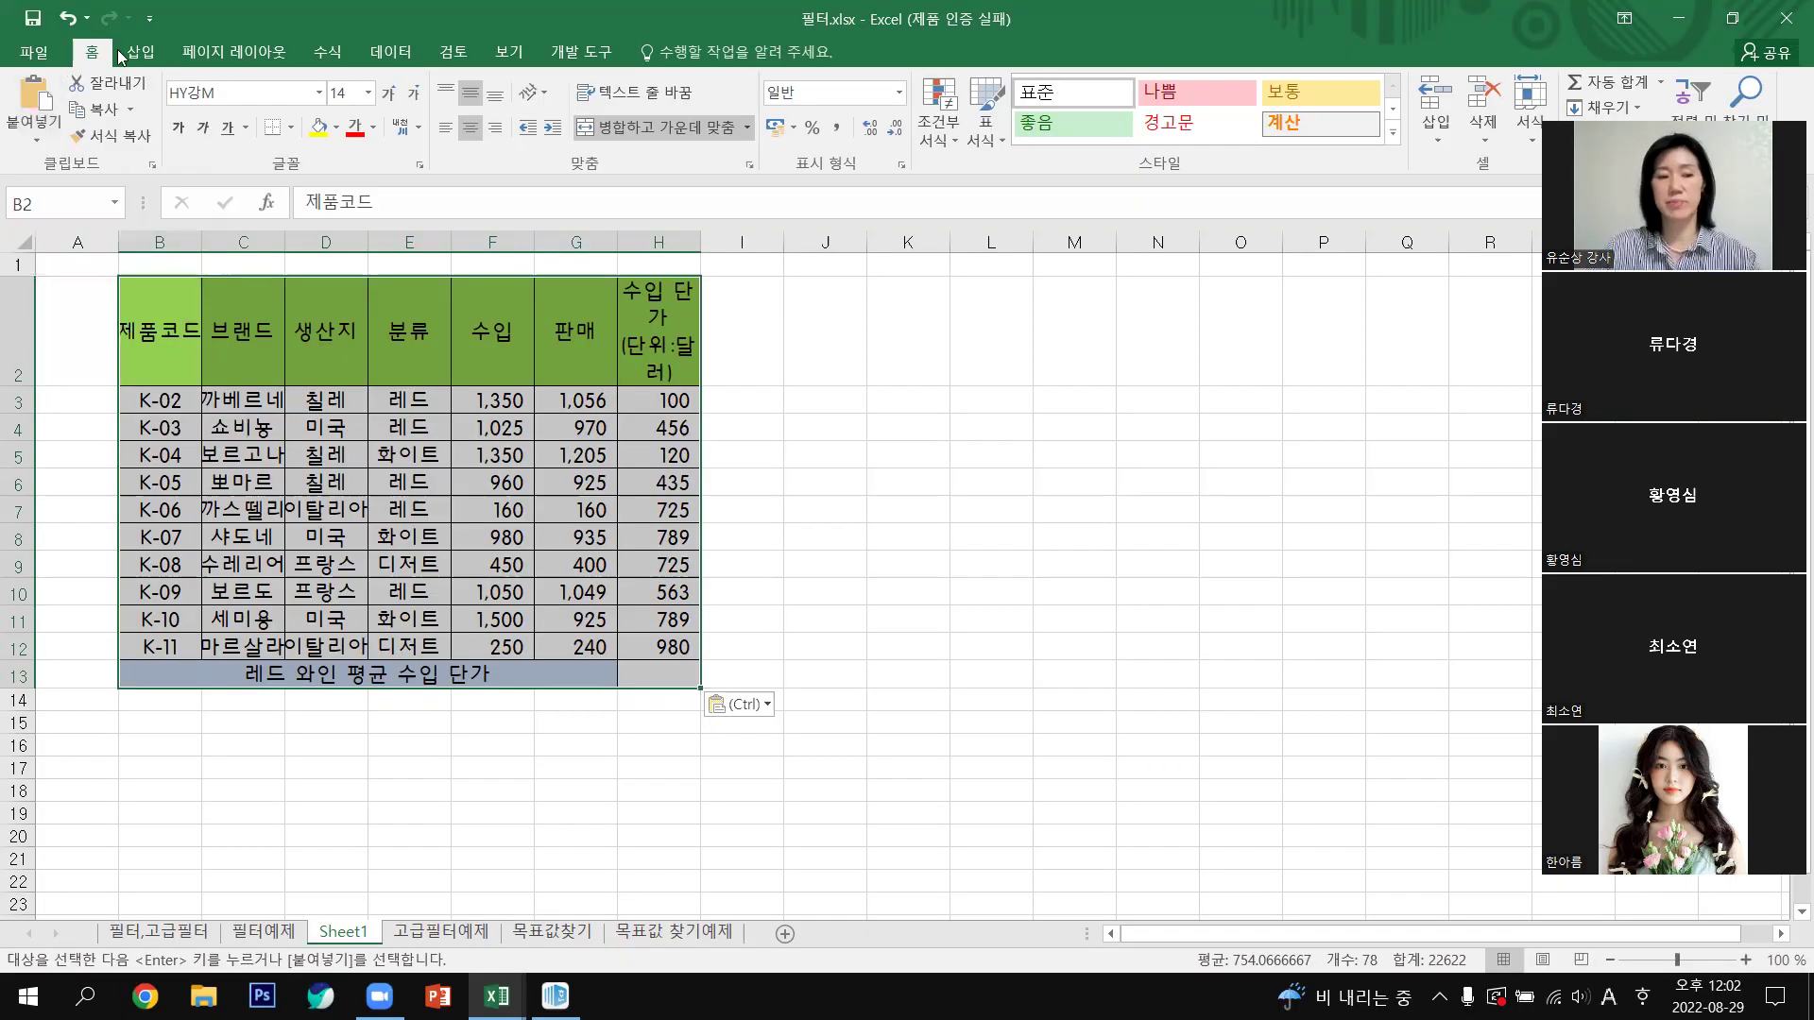
click(35, 133)
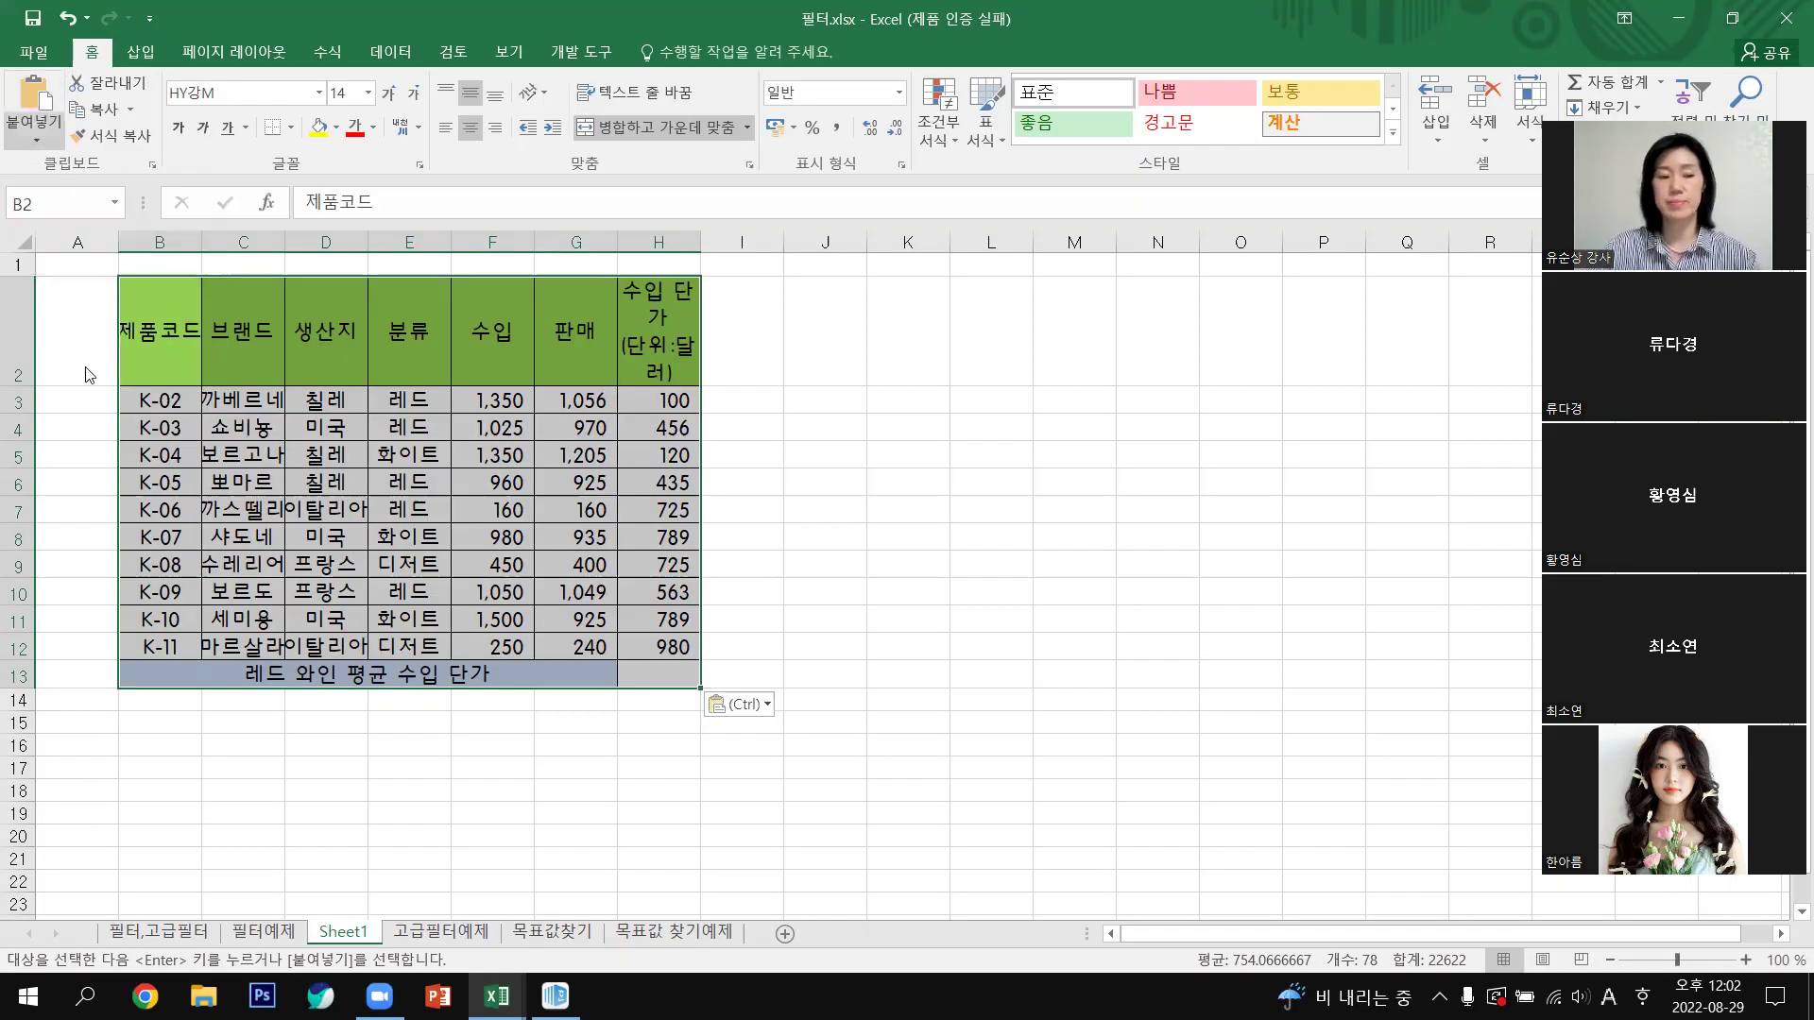
click(76, 381)
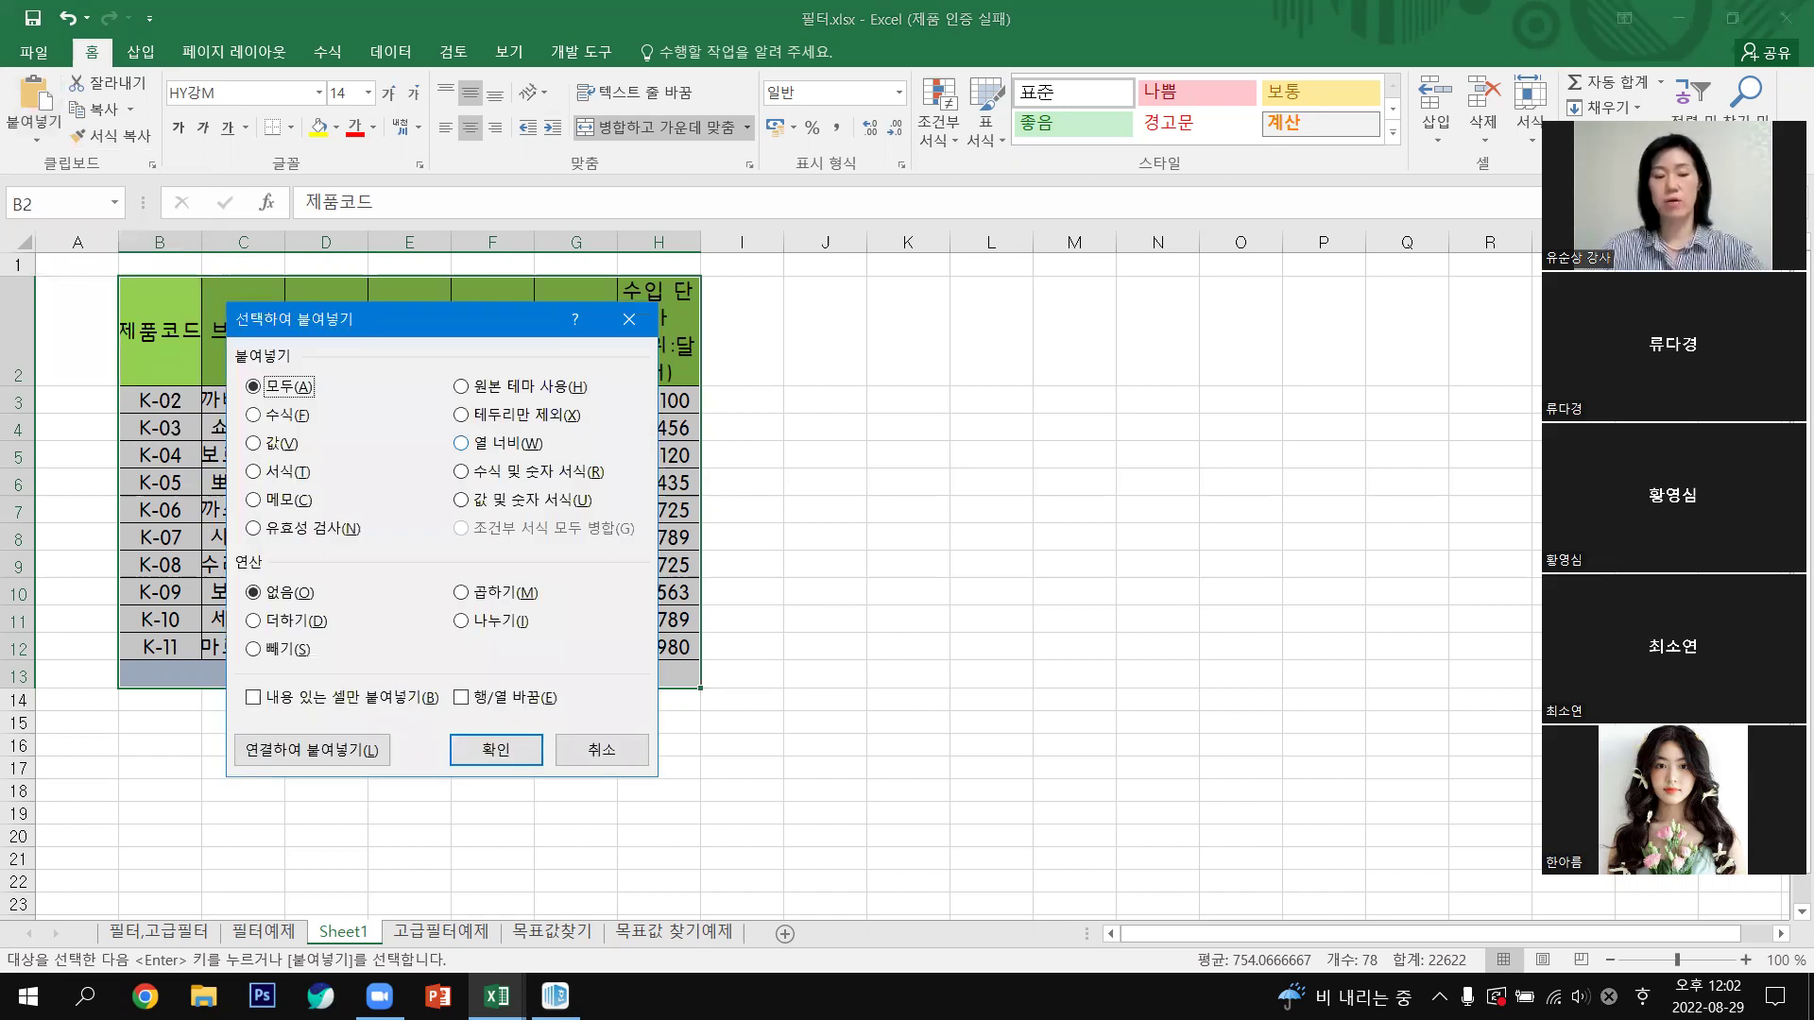
key(ctrl+1)
mouse_move(426, 423)
mouse_down()
mouse_move(452, 462)
mouse_move(563, 390)
mouse_up()
key(Escape)
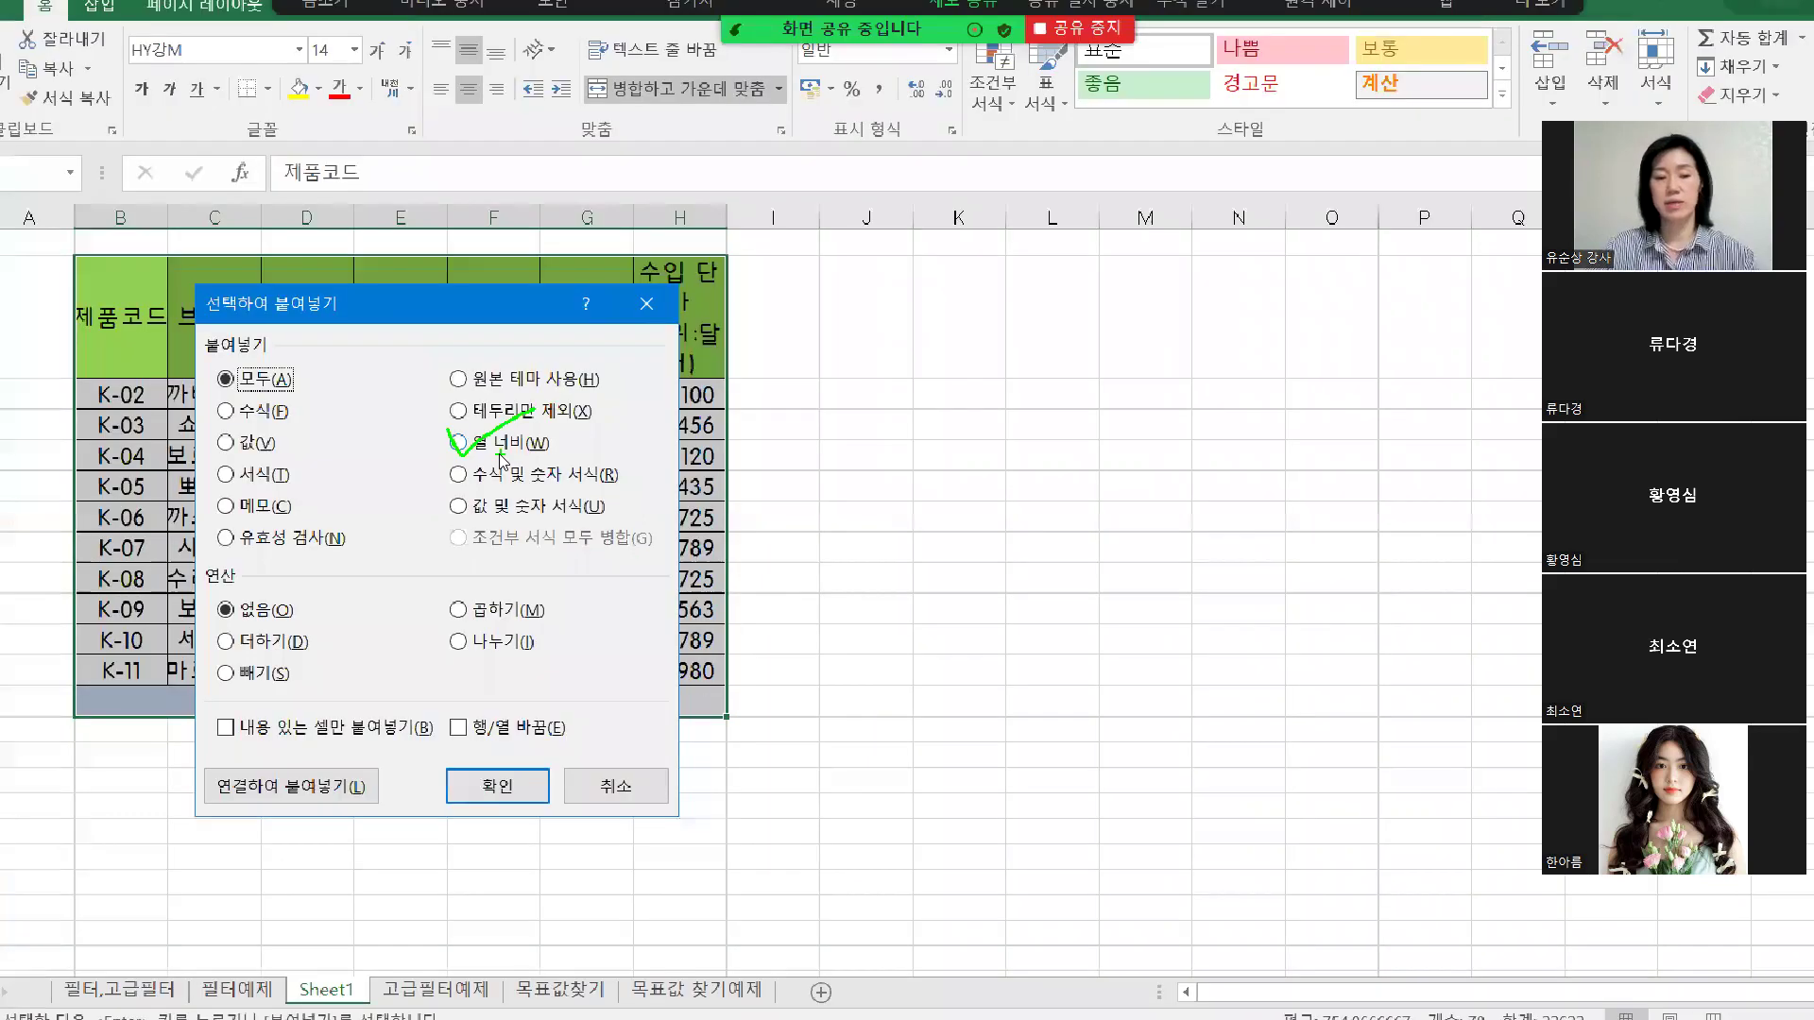
click(483, 445)
click(496, 750)
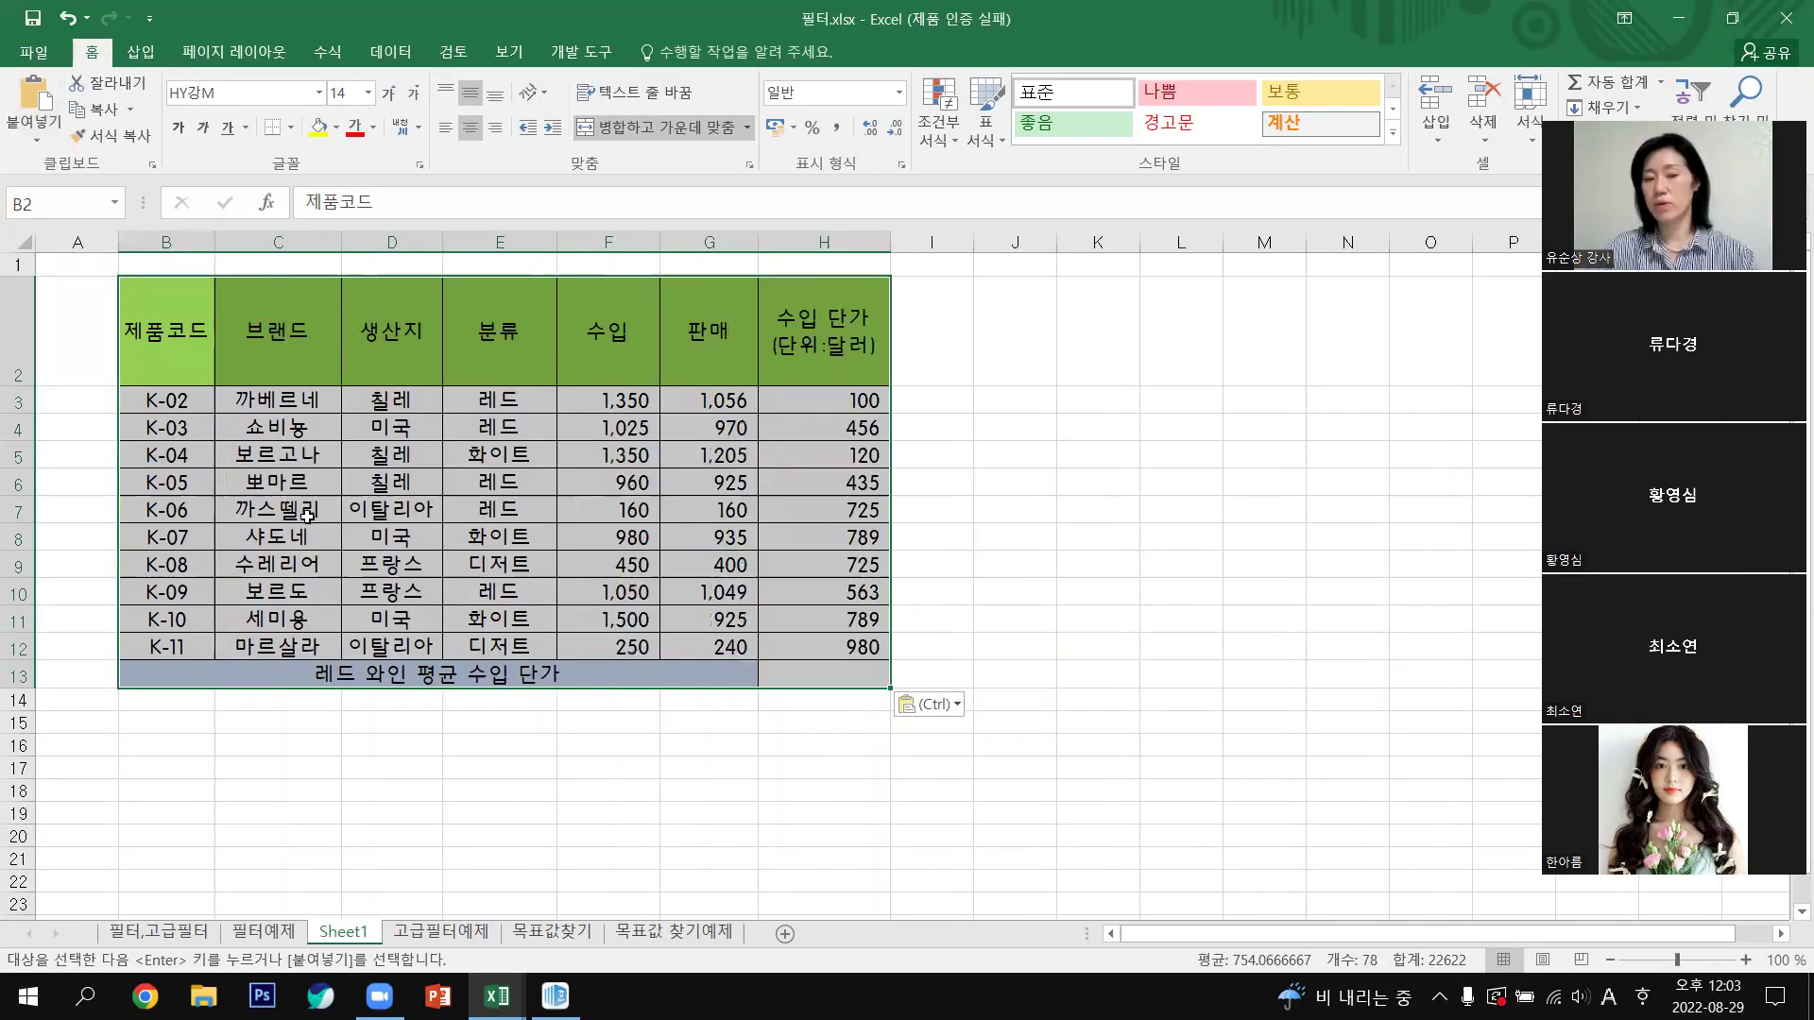
Step: Increase the height of rows 3 to 12 evenly in the pasted wine table
click(1083, 471)
drag(15, 402, 8, 660)
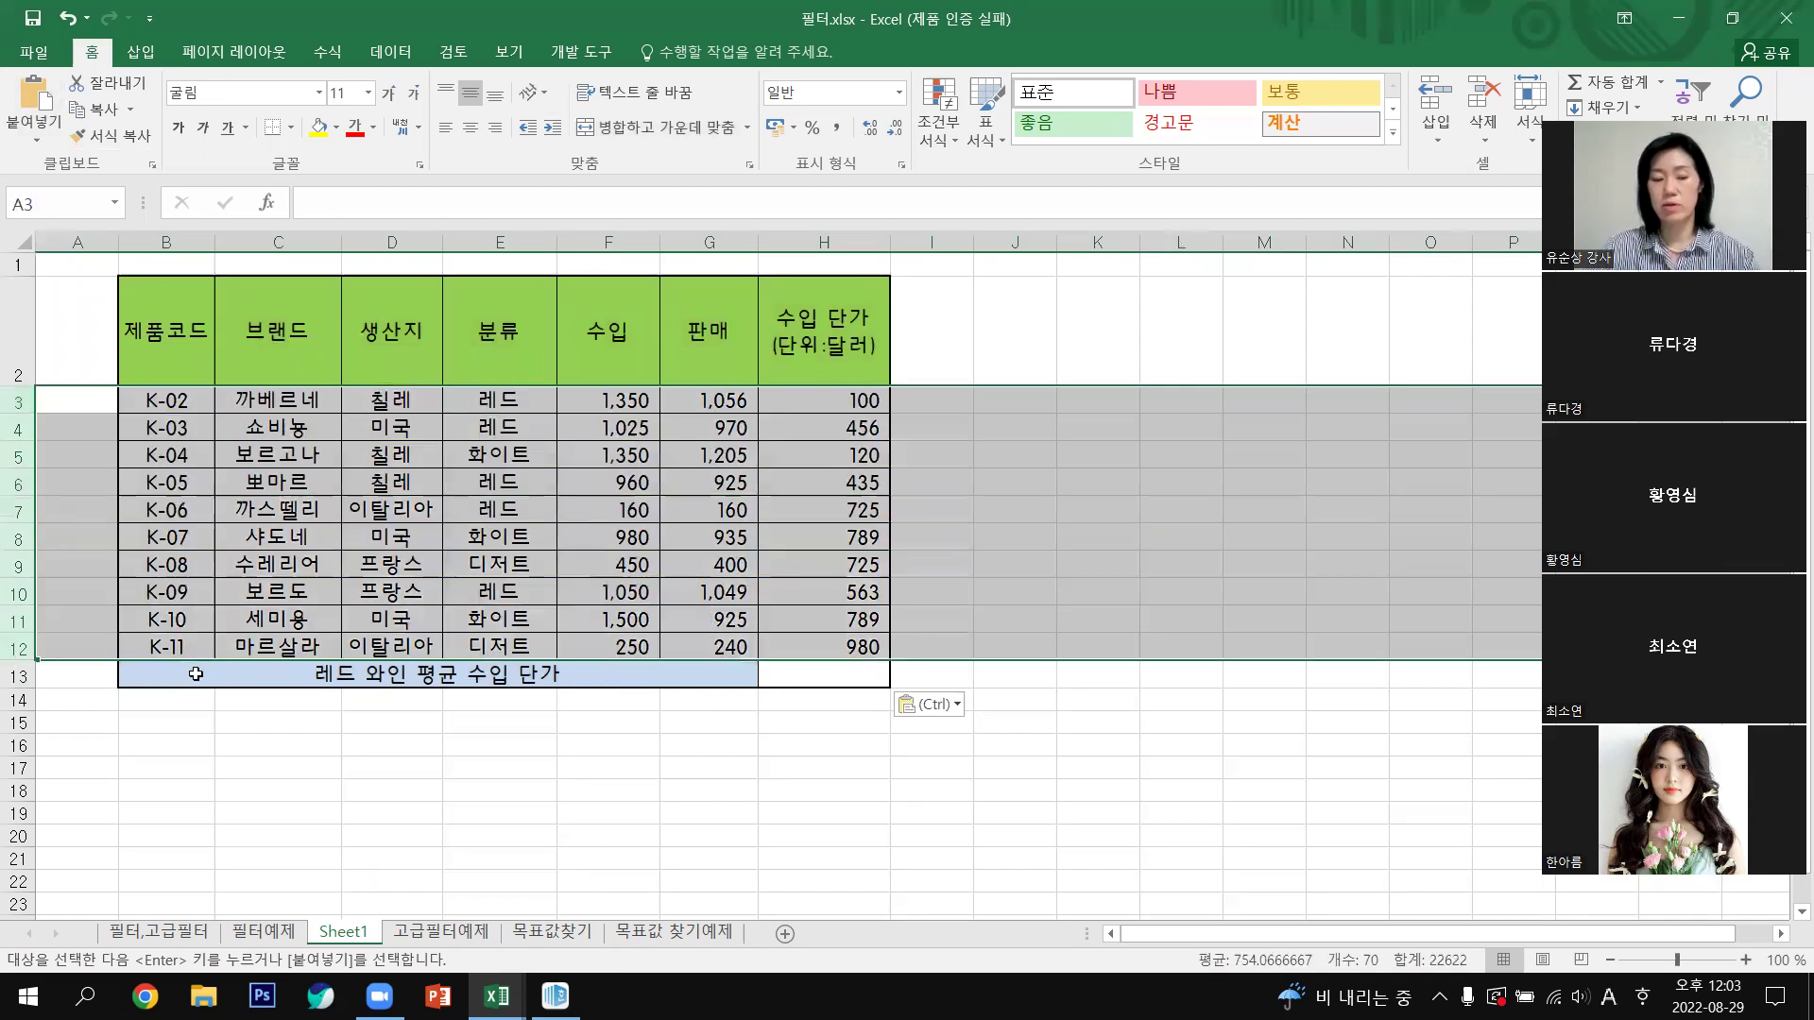
click(789, 795)
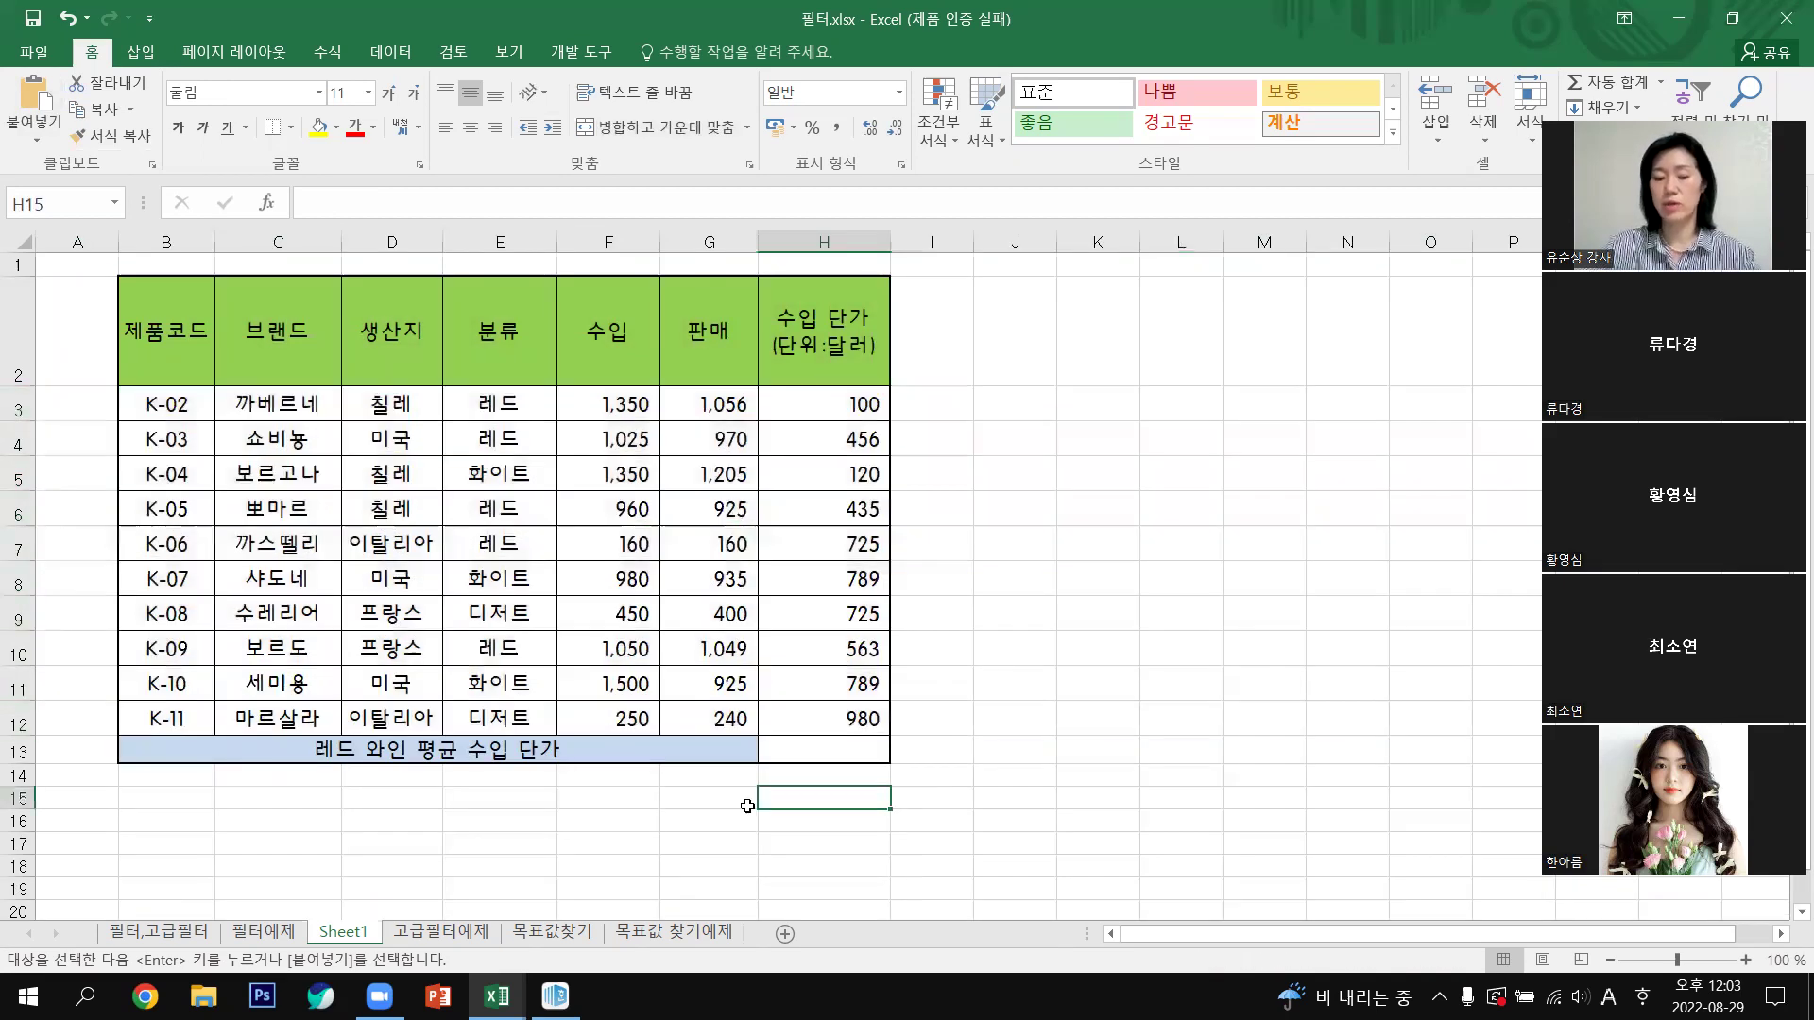
Step: Open the 목표값 찾기예제 sheet and read its goal-seek and DAVERAGE/DSUM exercise instructions
click(657, 934)
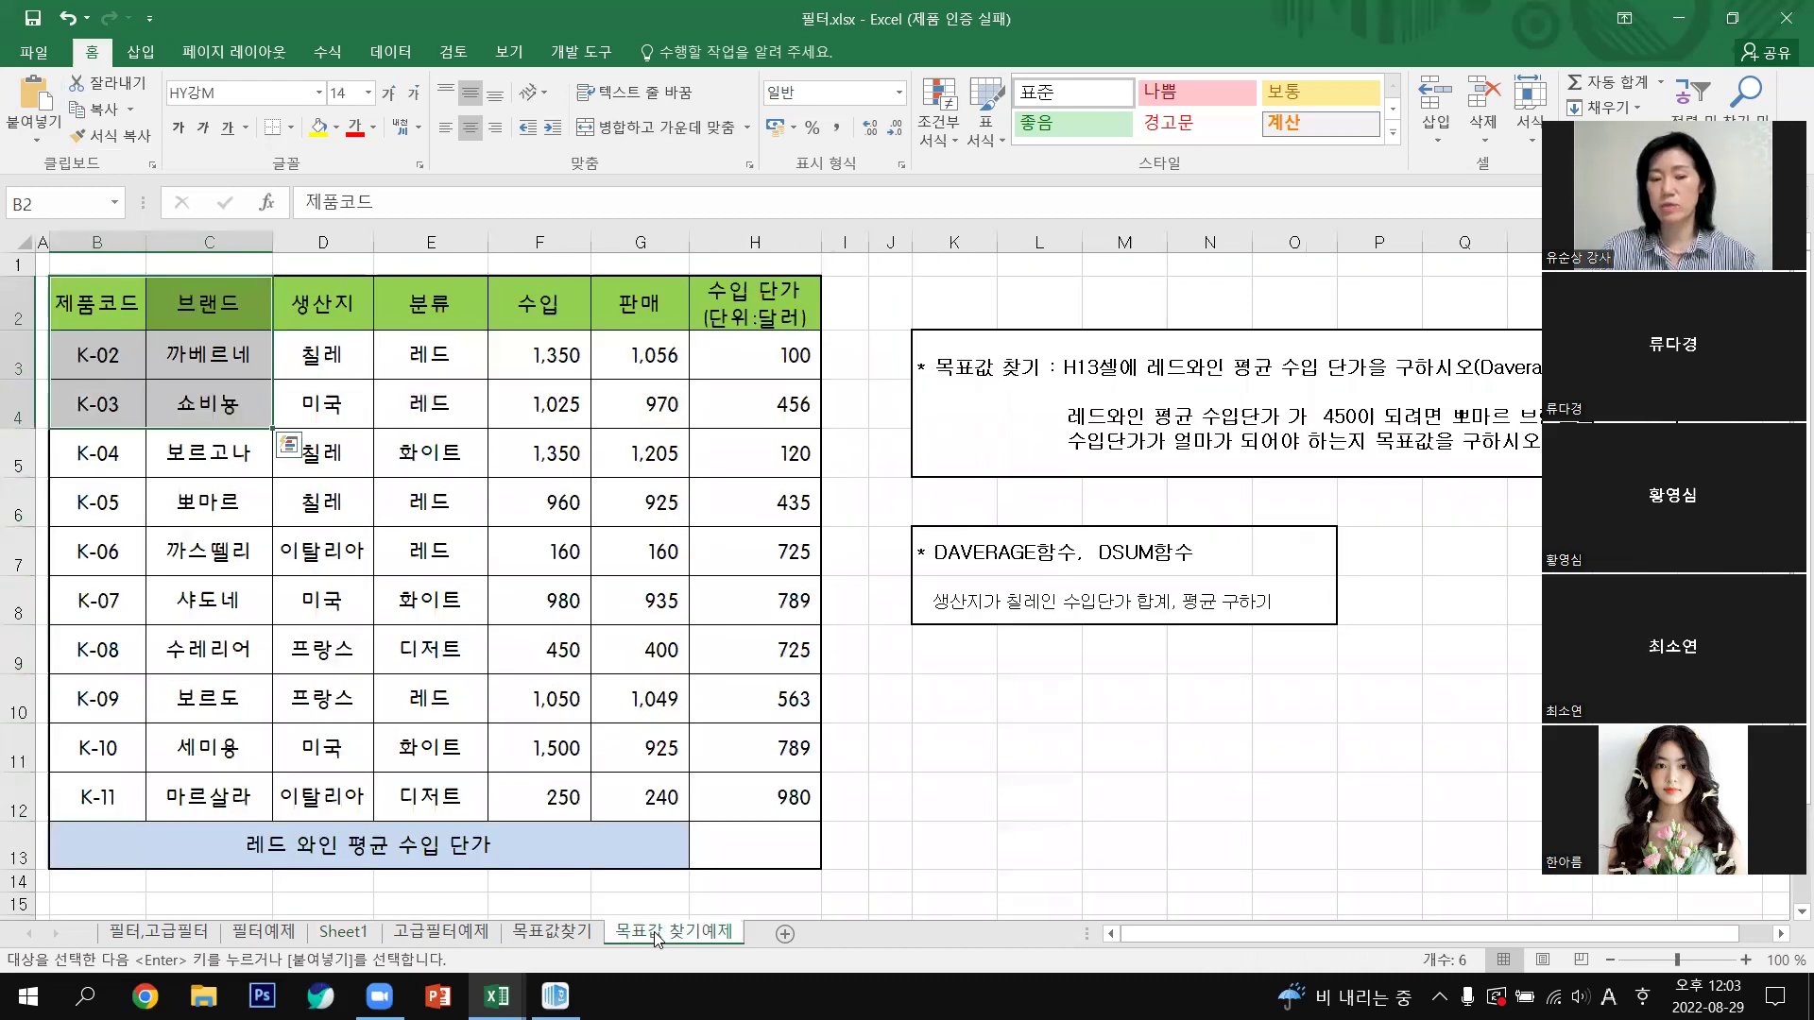
click(1210, 797)
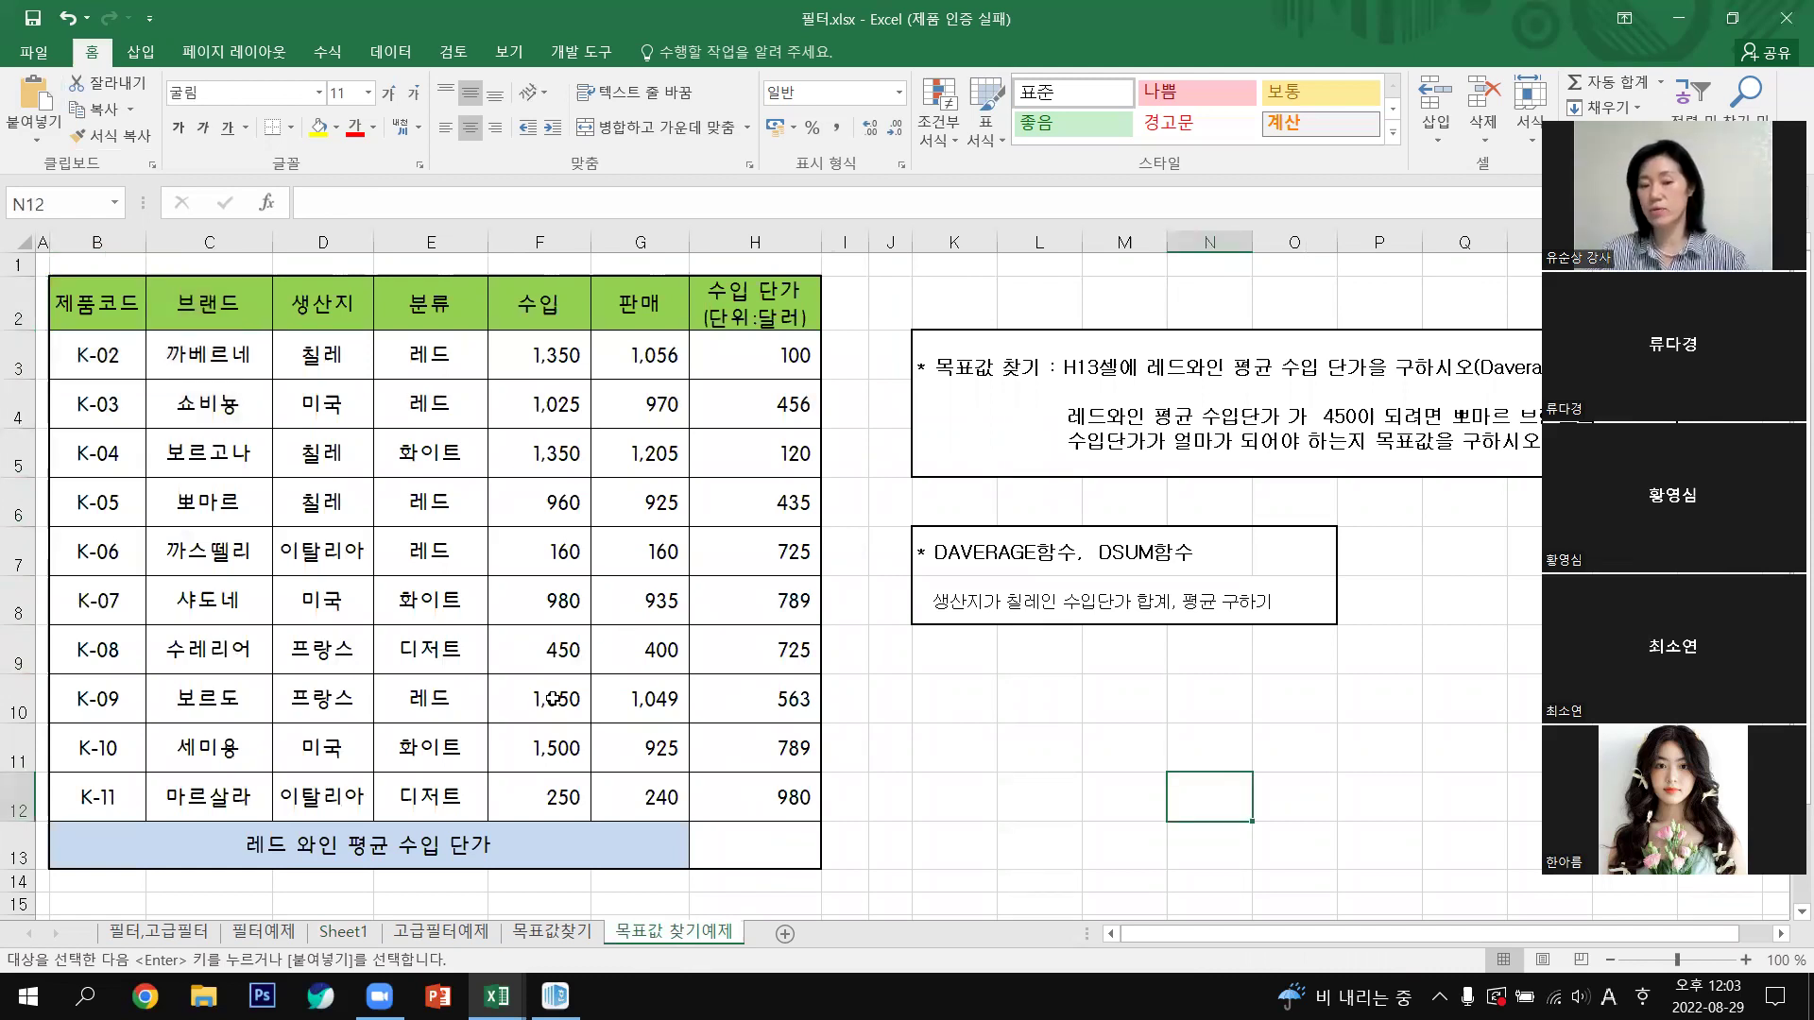
click(949, 828)
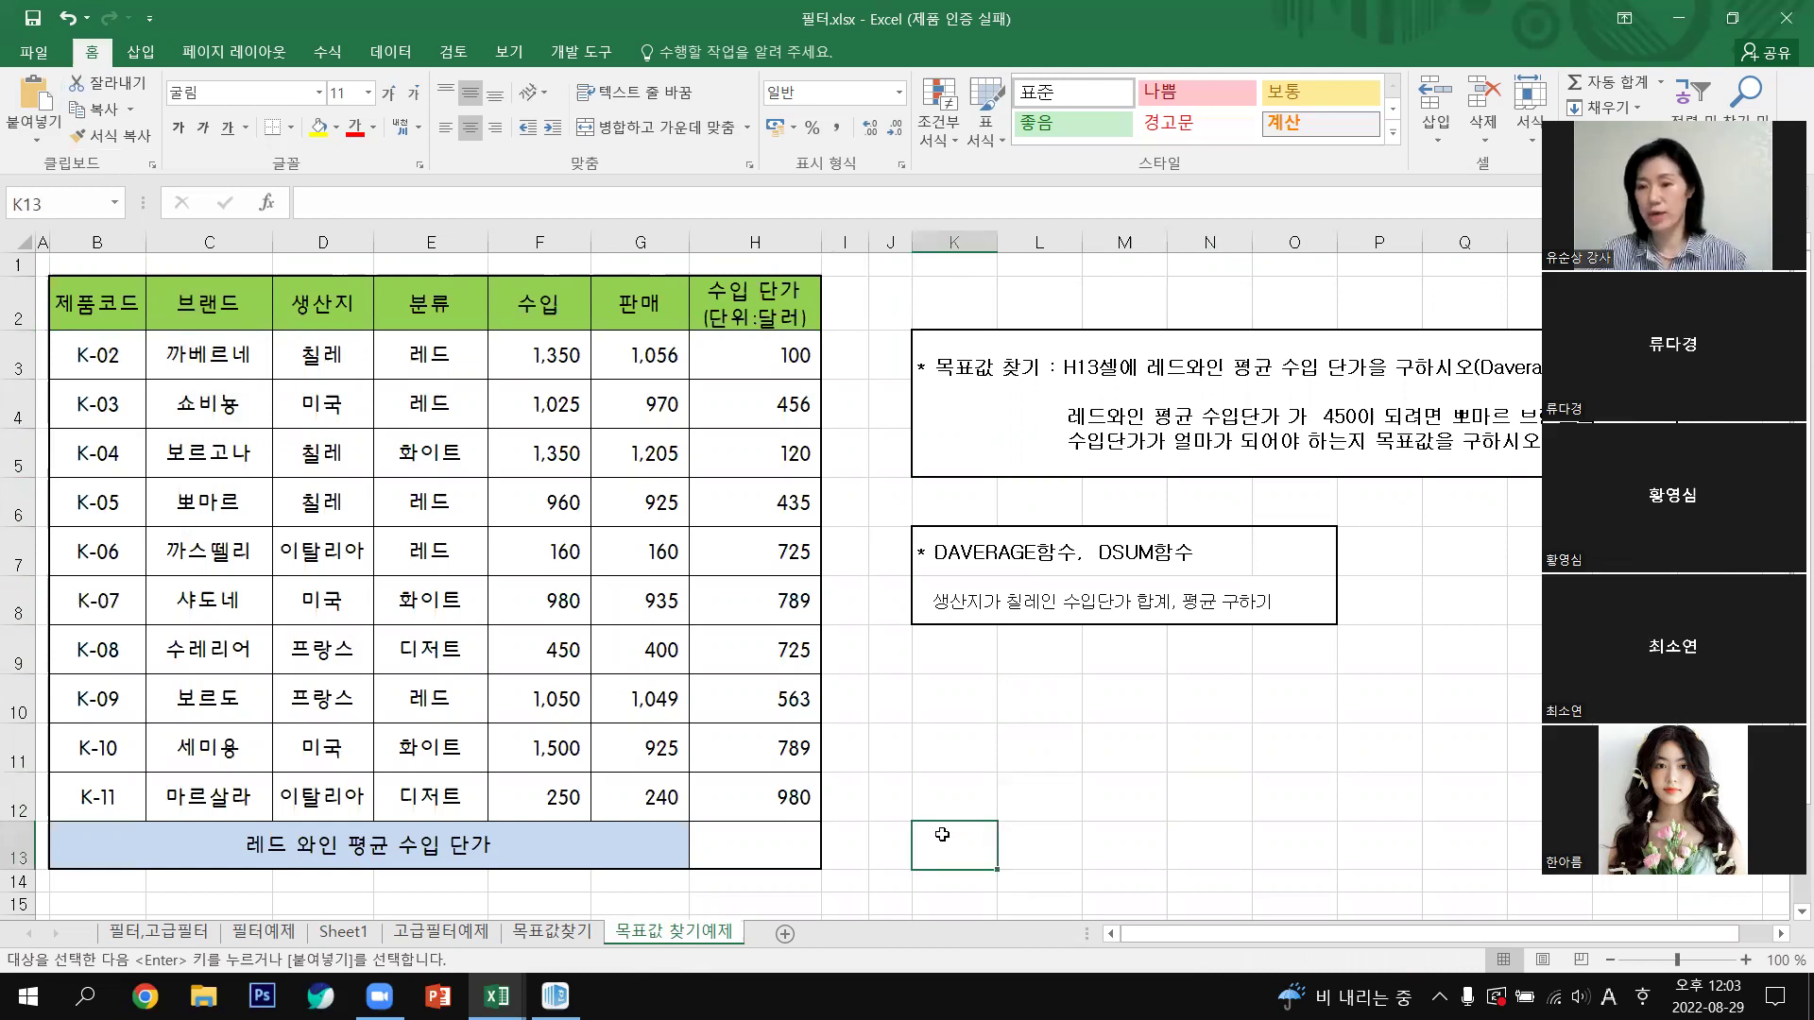
click(1626, 13)
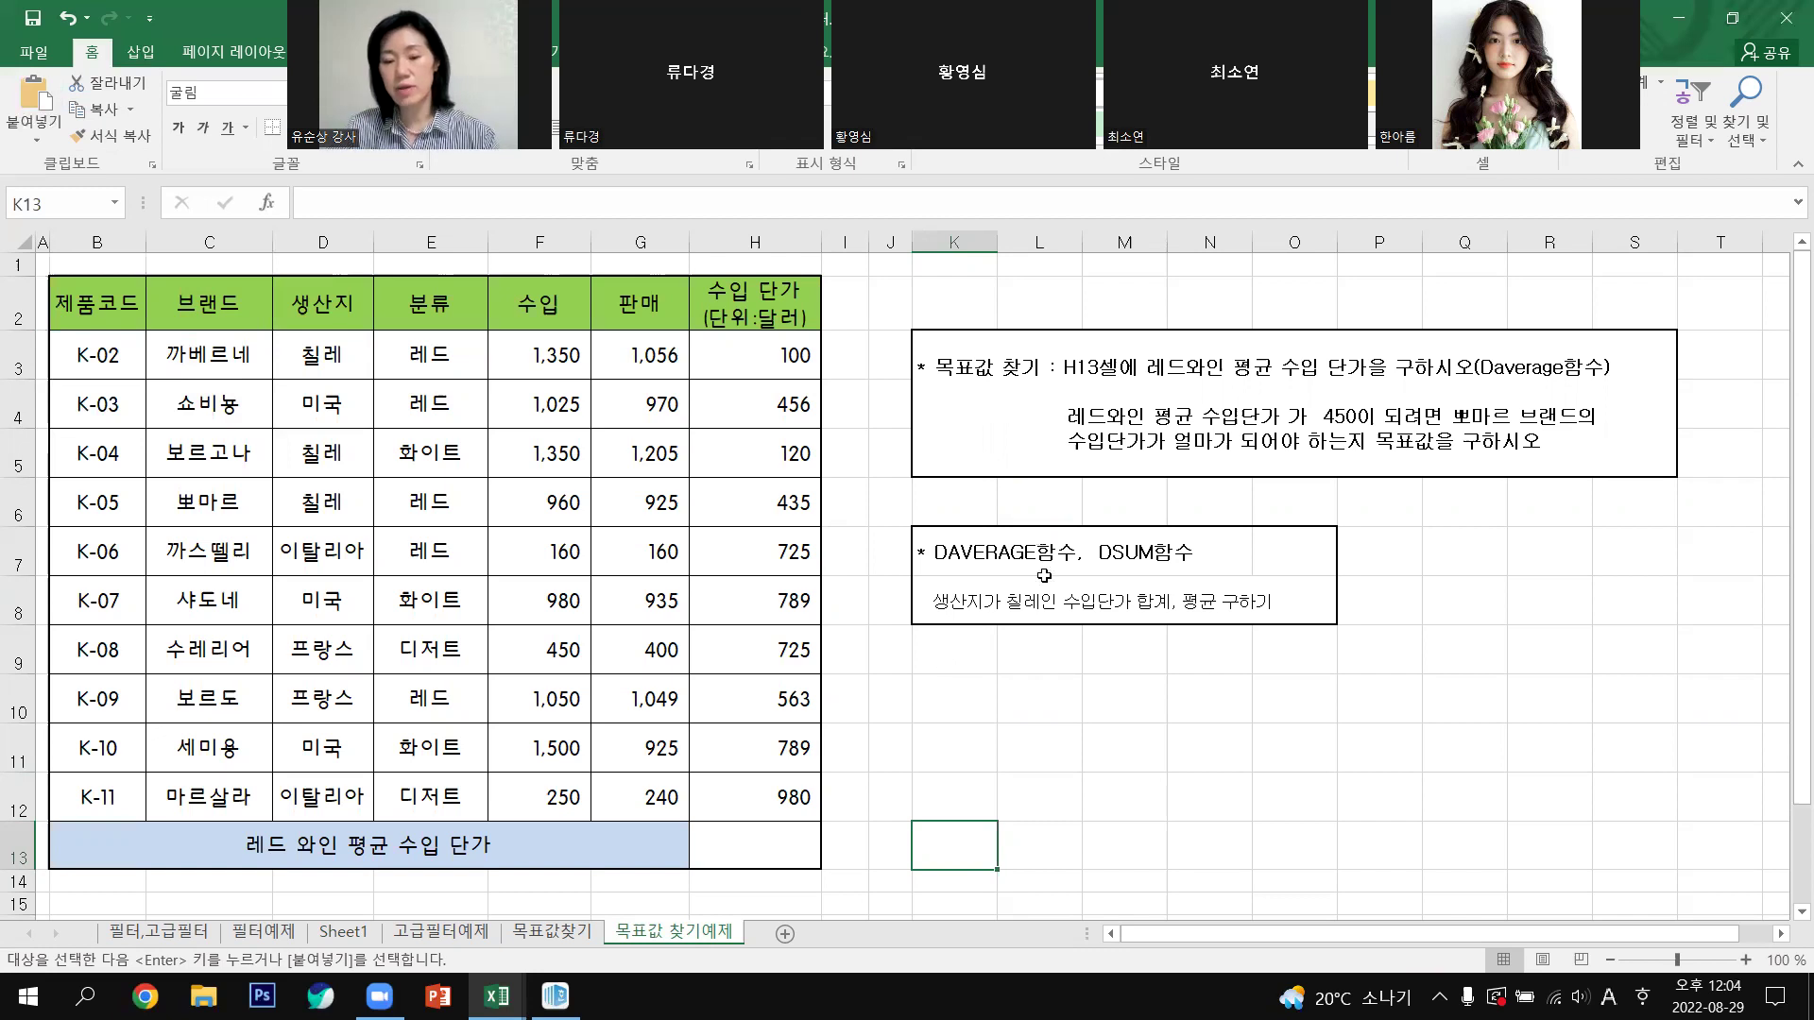
click(982, 601)
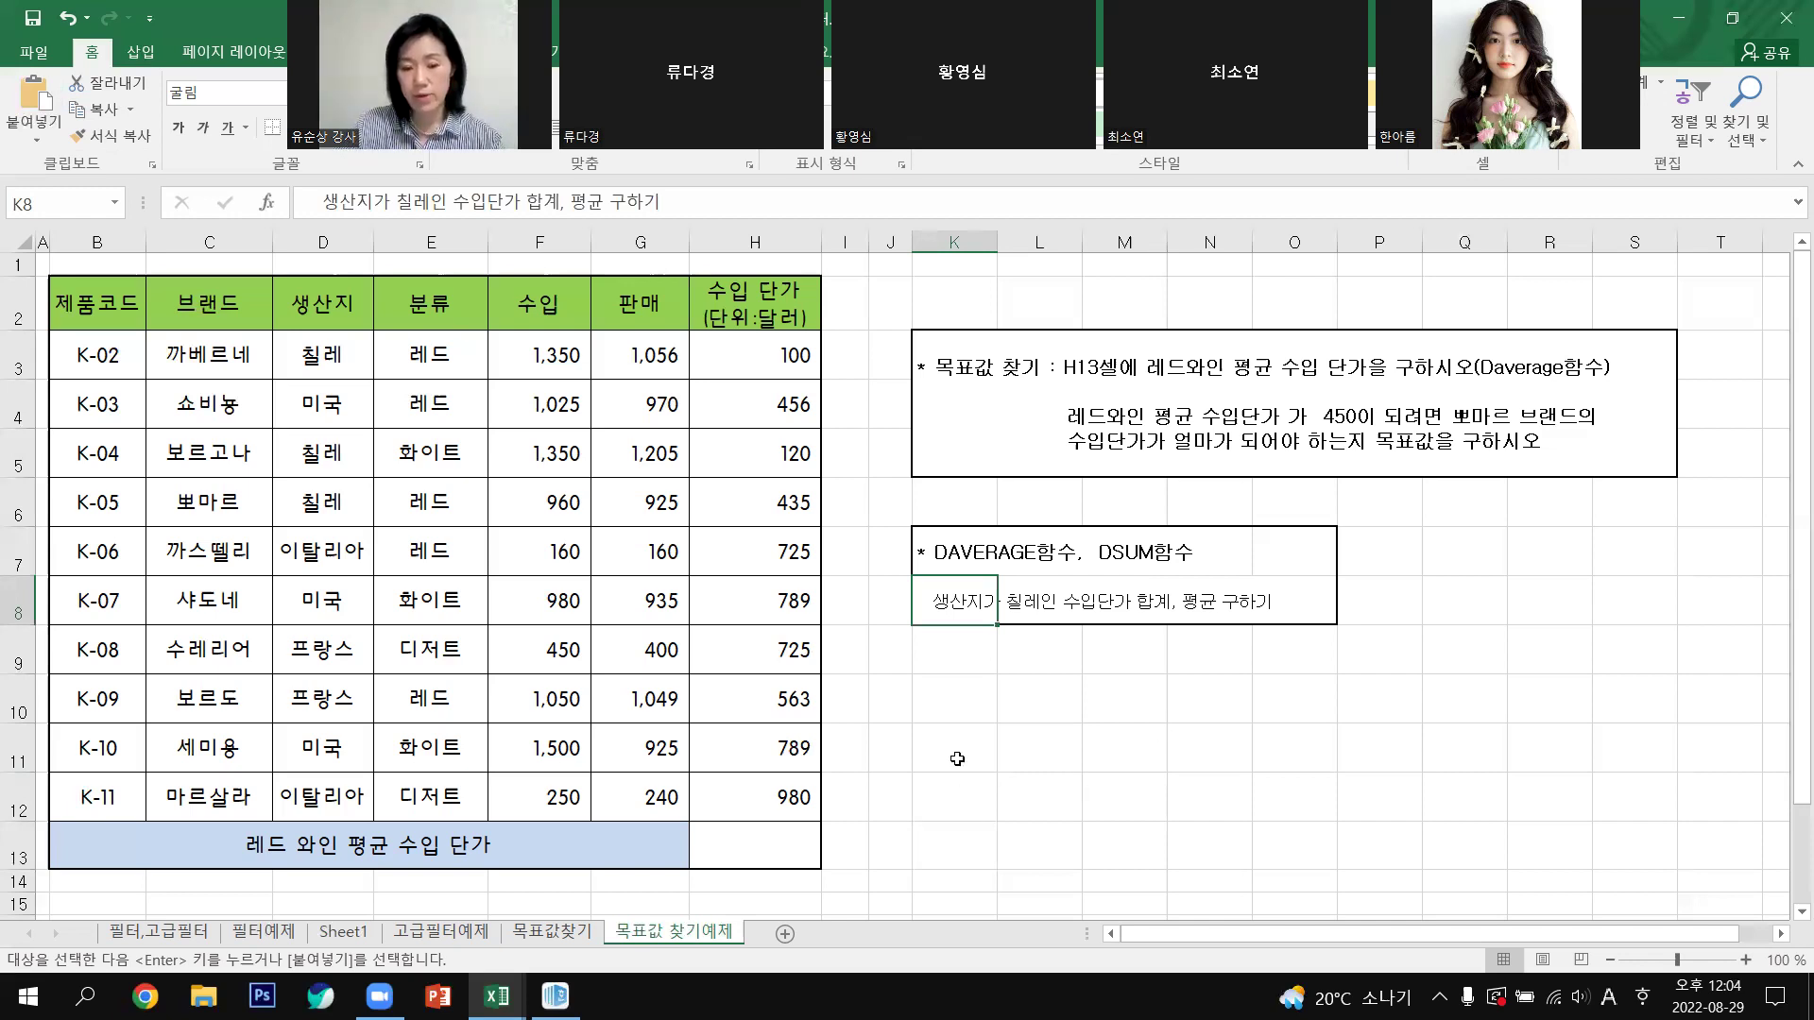
key(Down)
key(Down)
key(Down)
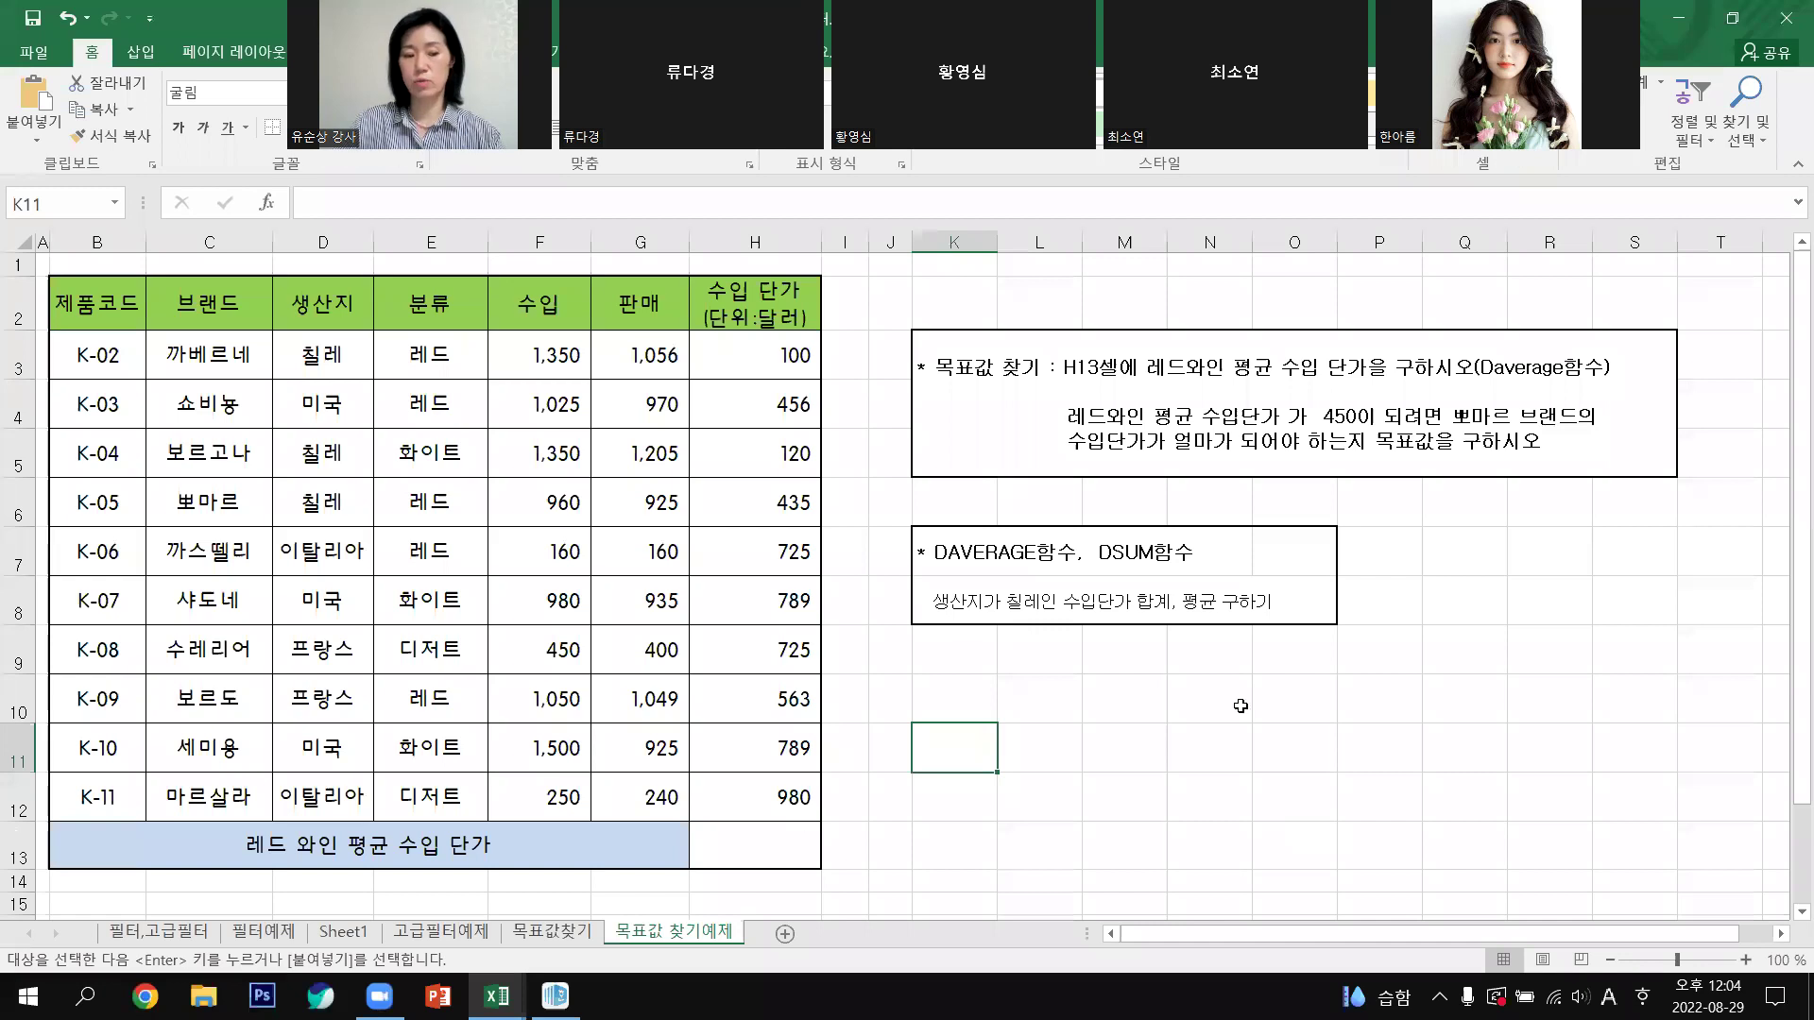
Step: Enter the label daverage in K10 and dsum in L10 below the DAVERAGE/DSUM exercise box
click(950, 699)
key(Hangul)
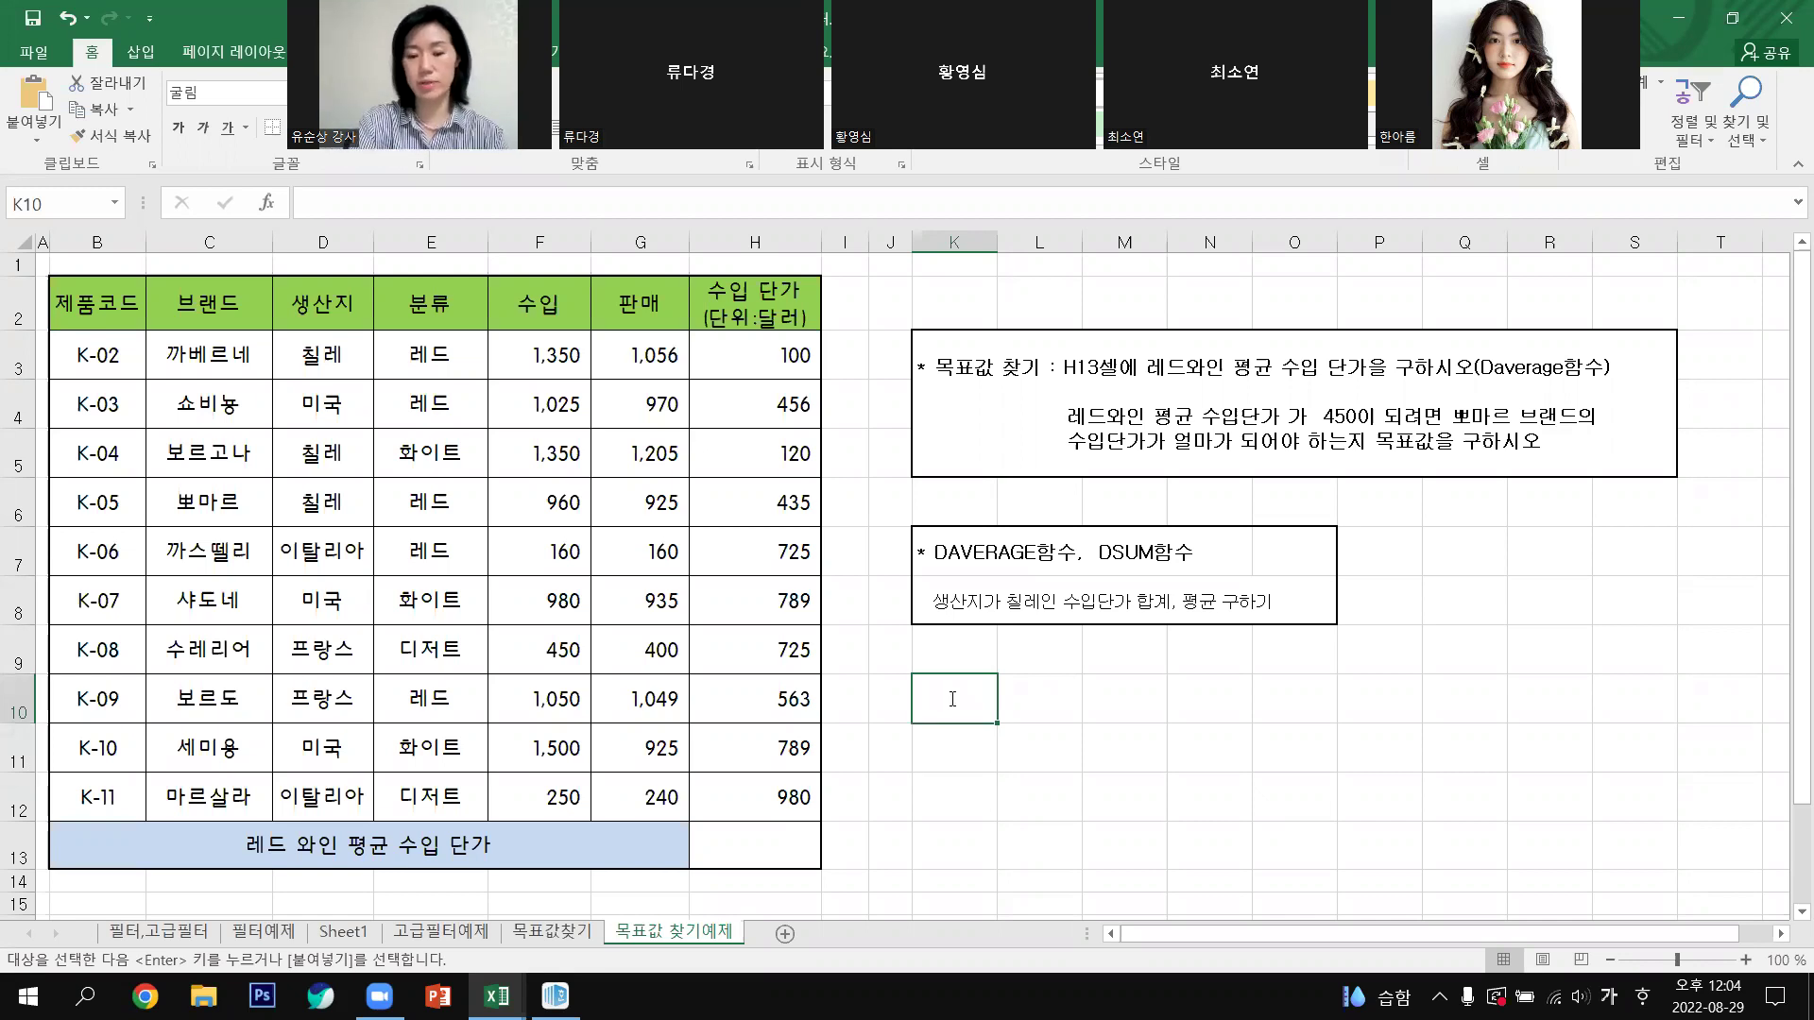
double_click(953, 699)
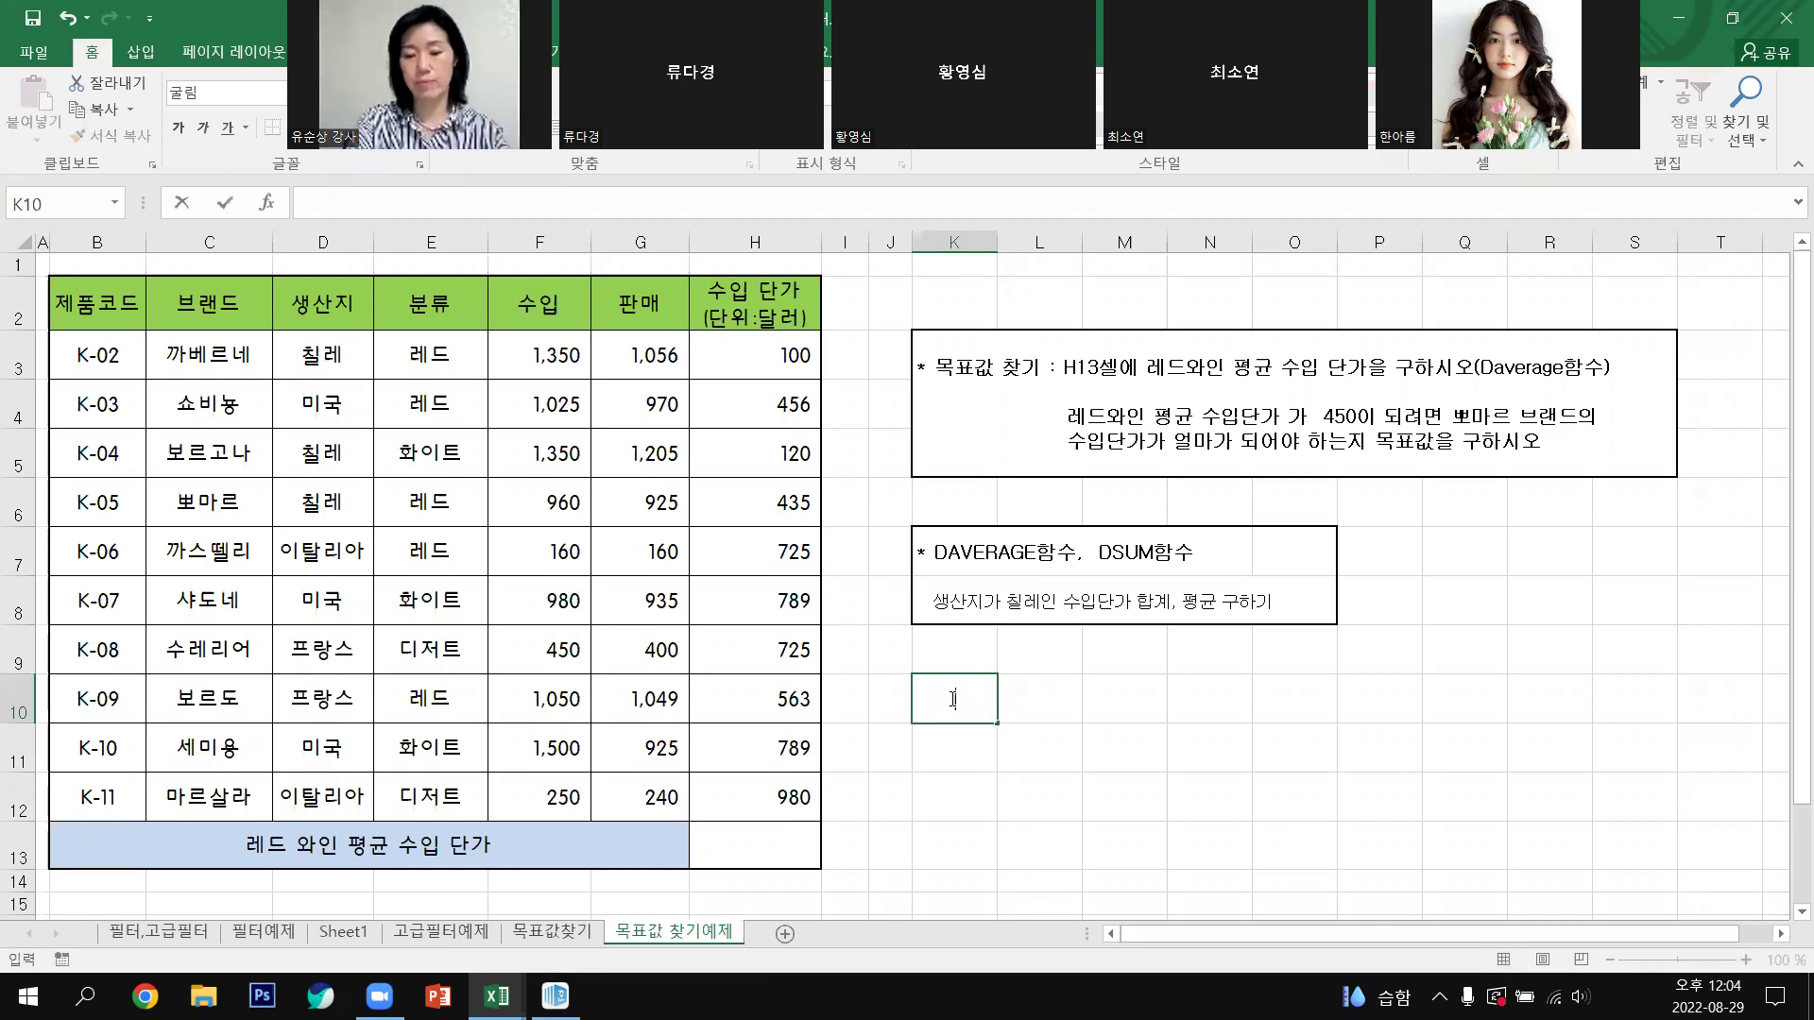
key(Hangul)
text(davera)
key(BackSpace)
key(BackSpace)
key(BackSpace)
key(BackSpace)
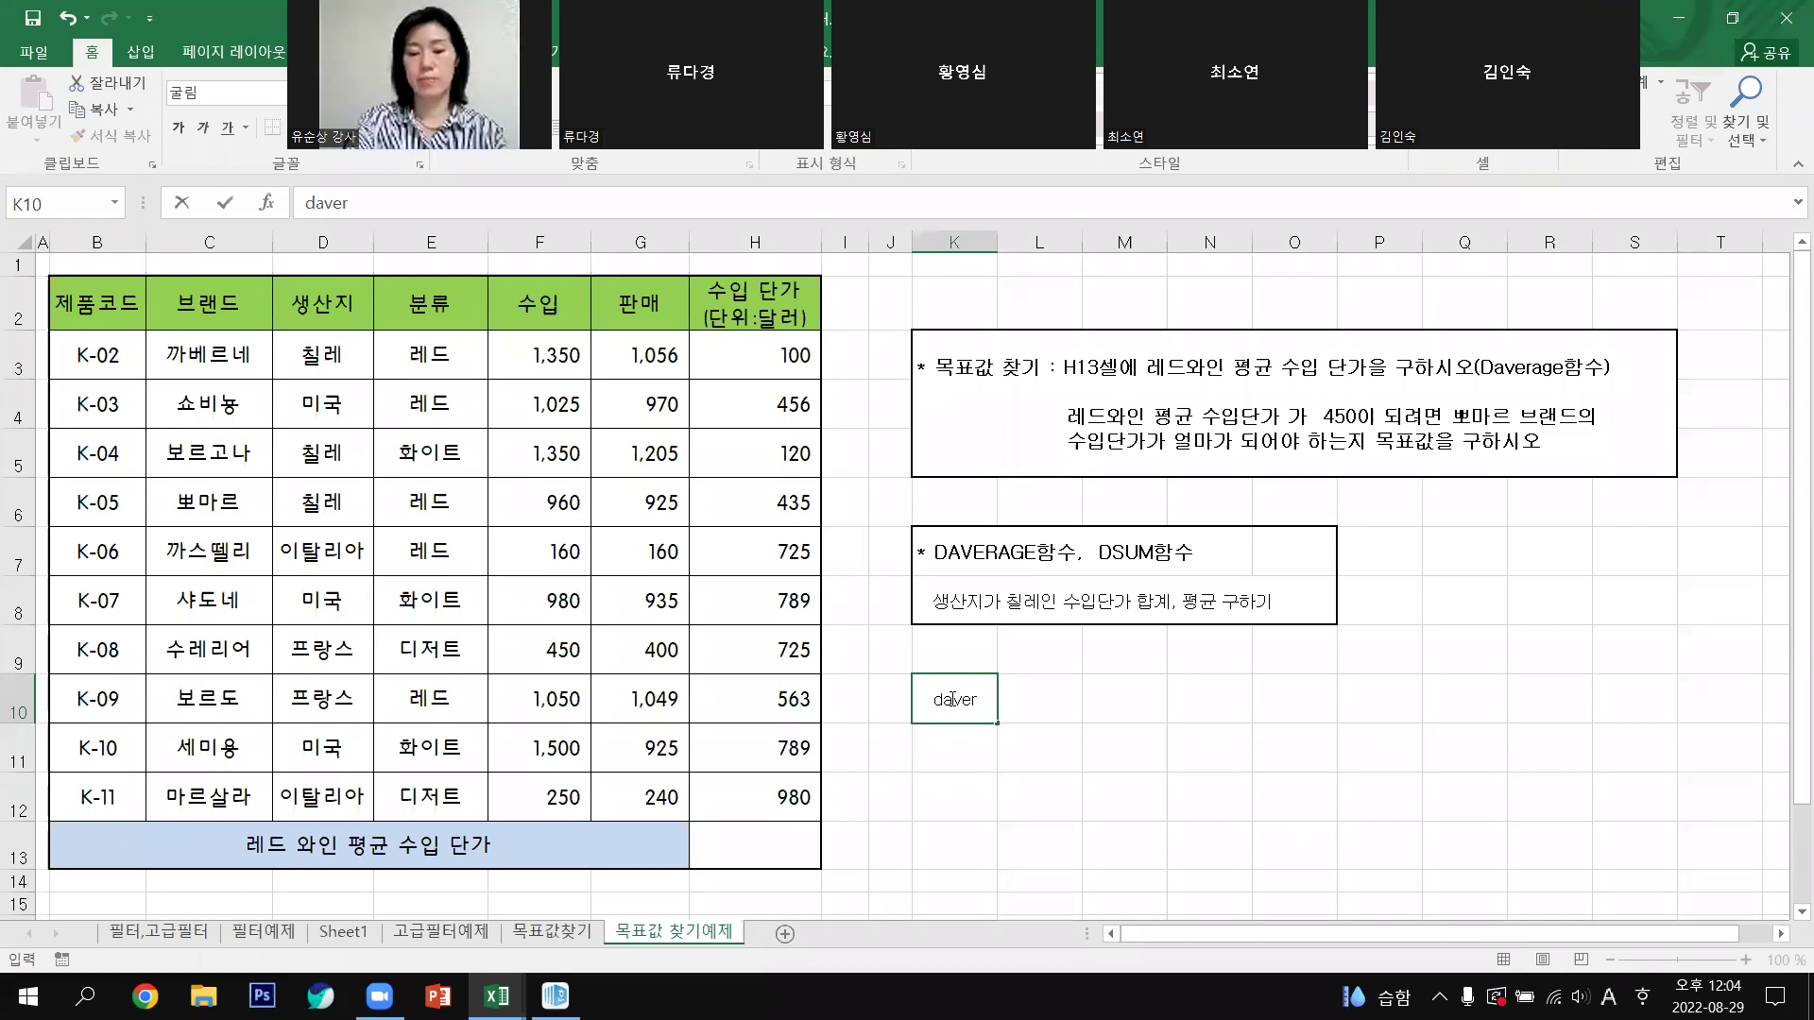
key(BackSpace)
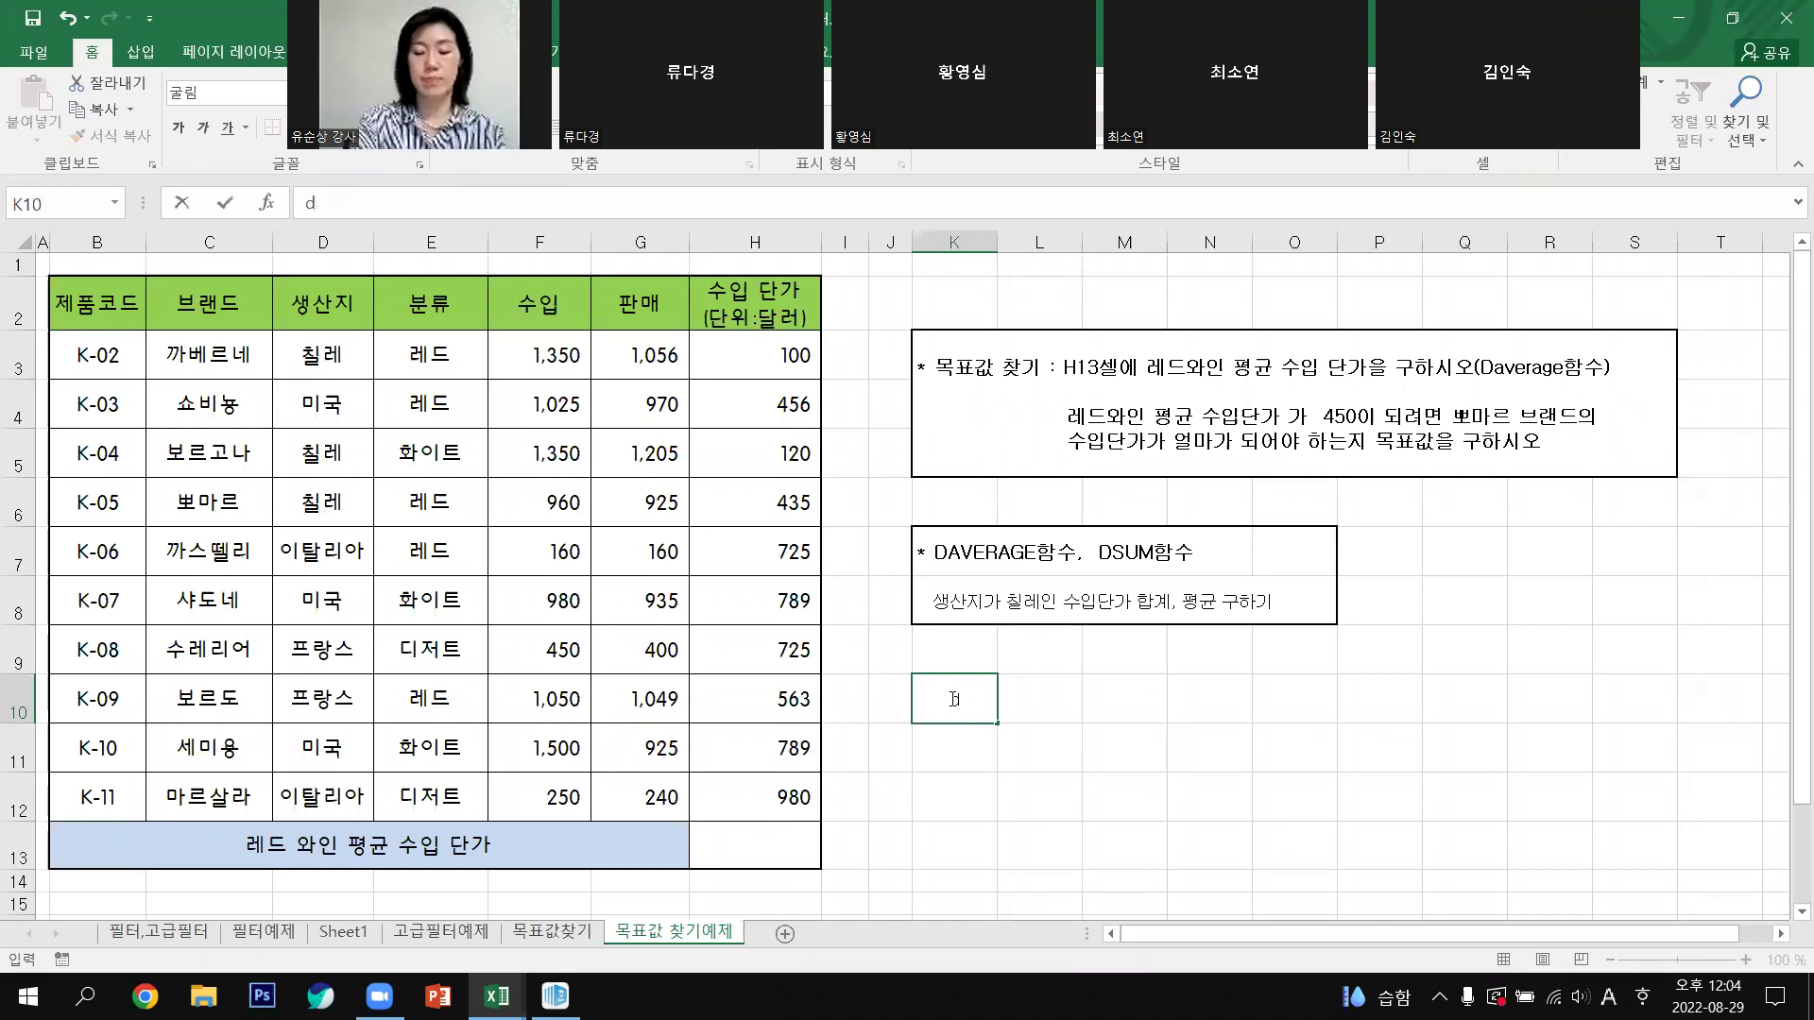
text(average)
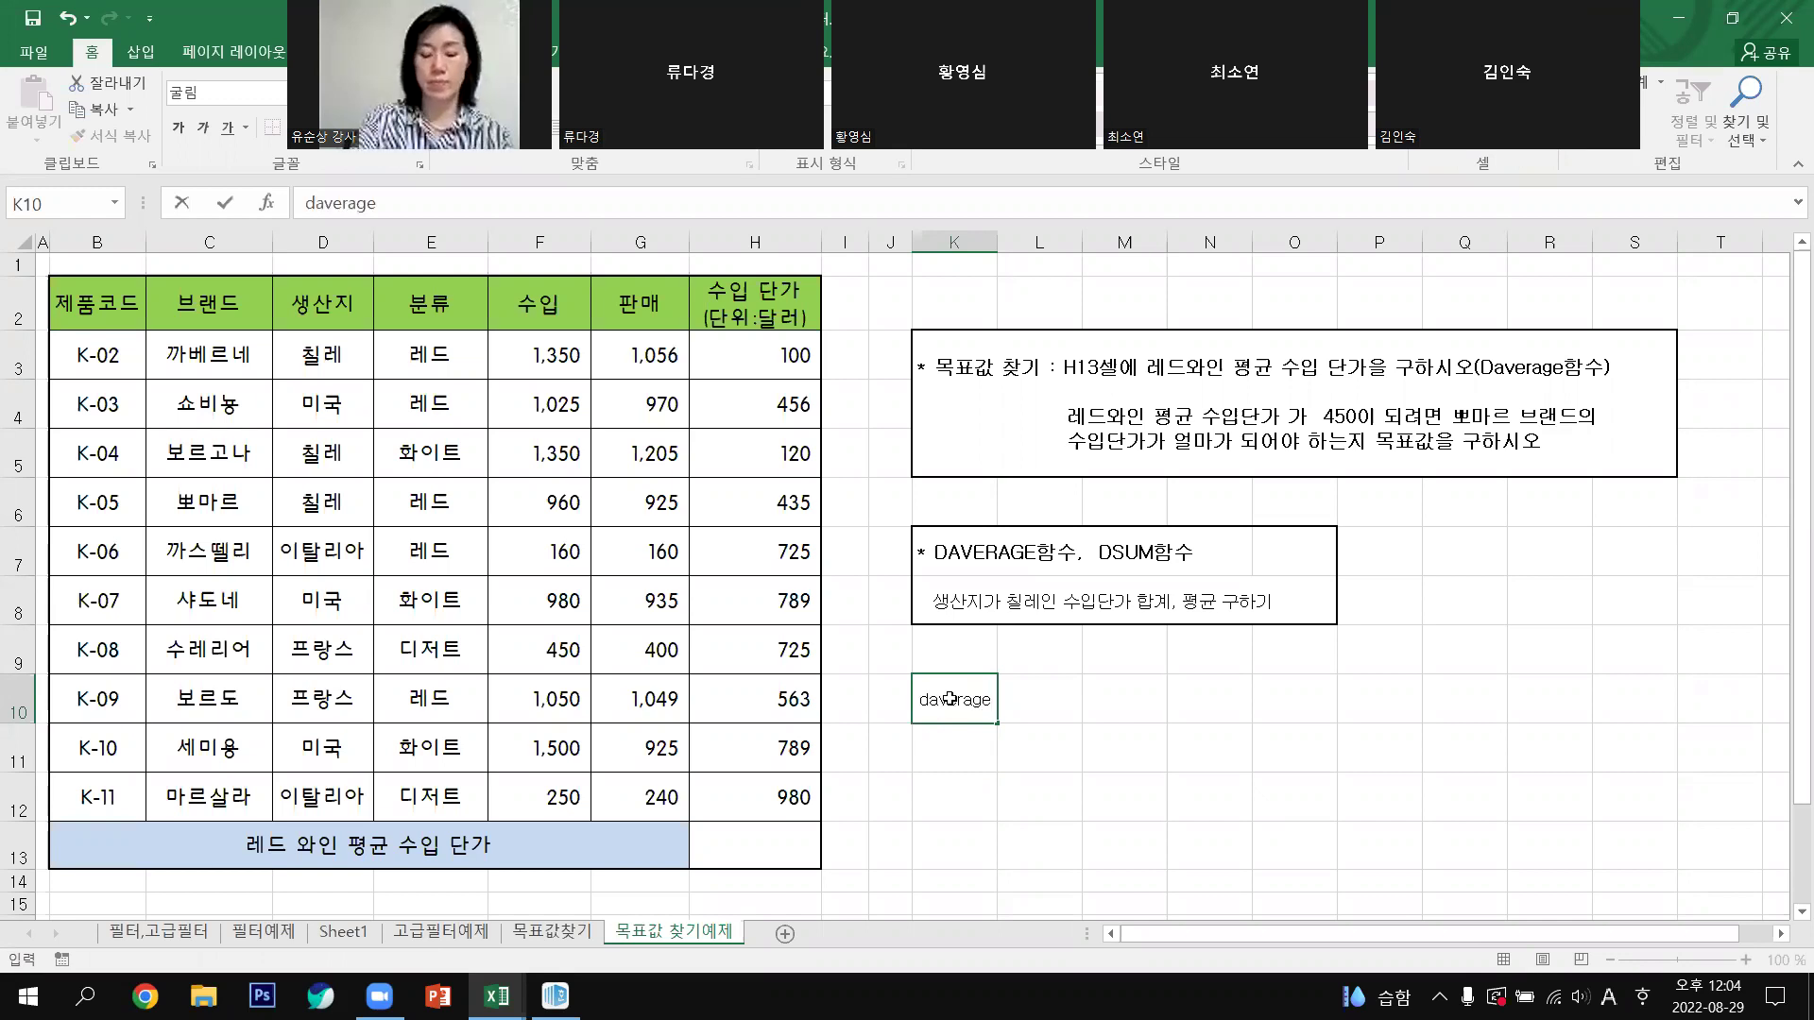
key(Tab)
text(dsum)
key(Return)
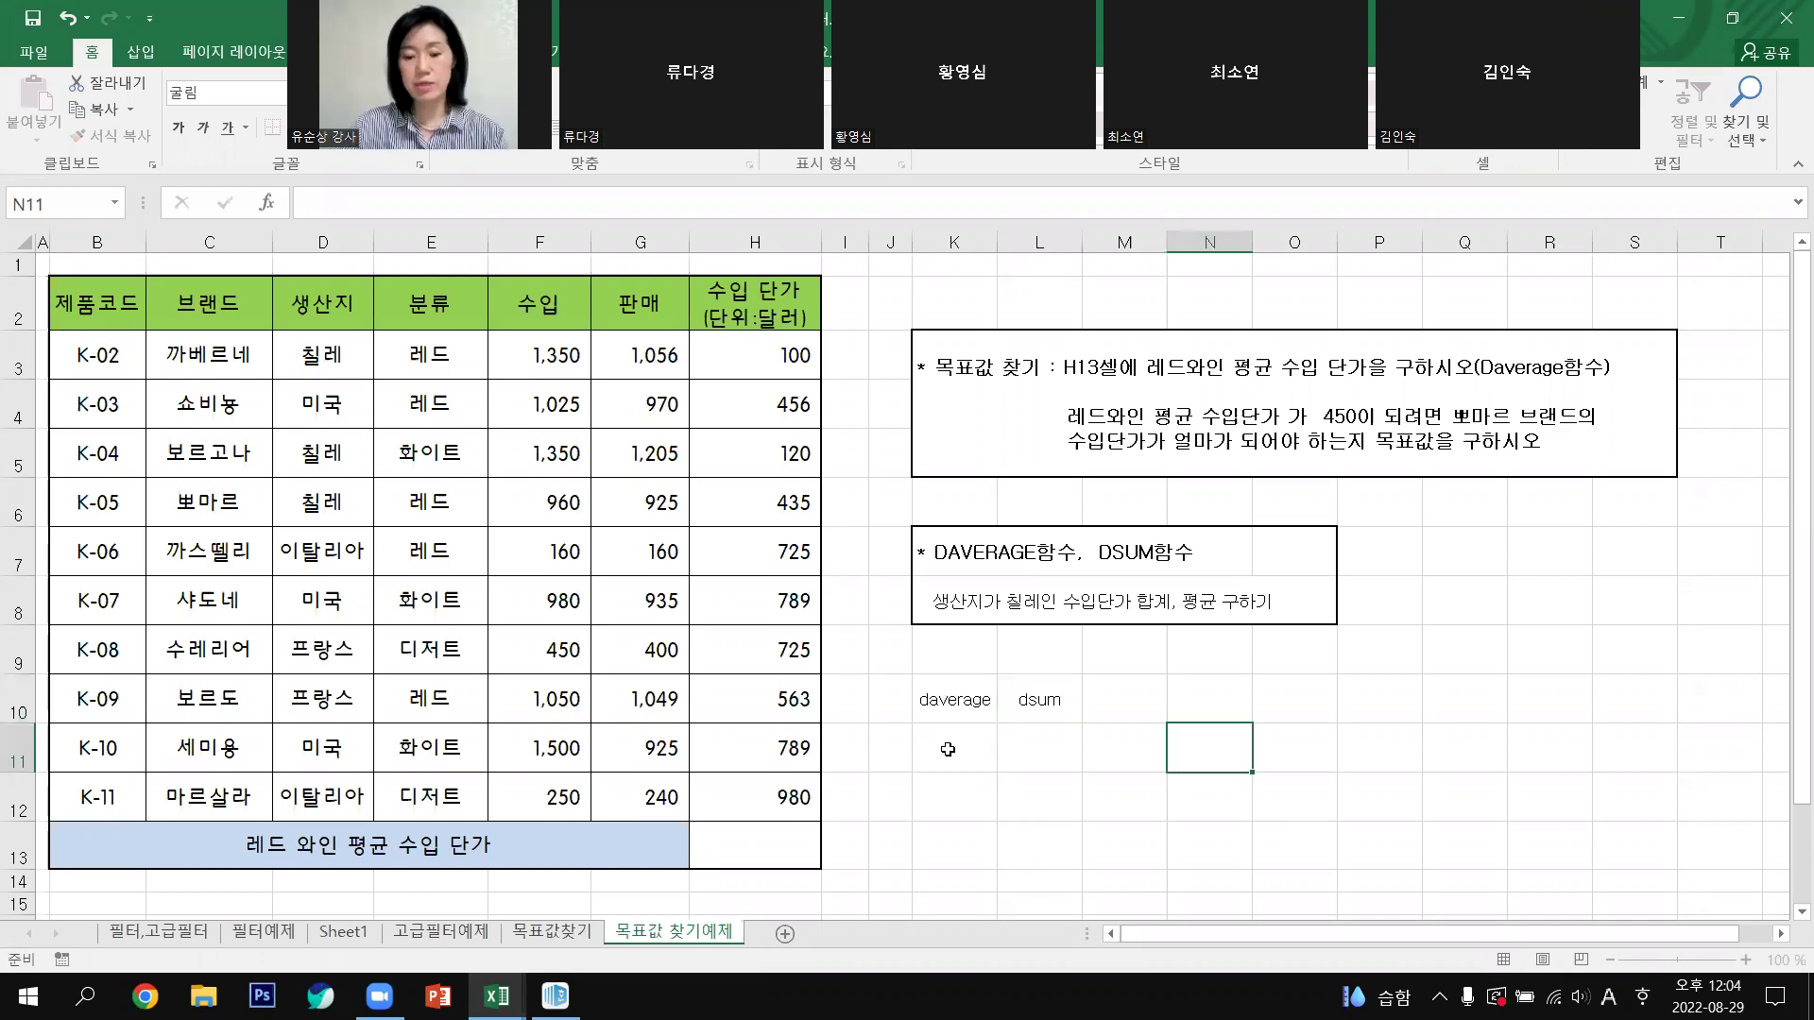
Step: Start a DAVERAGE formula in K11 and open its function arguments, keeping the dialog clear of the wine table
click(949, 749)
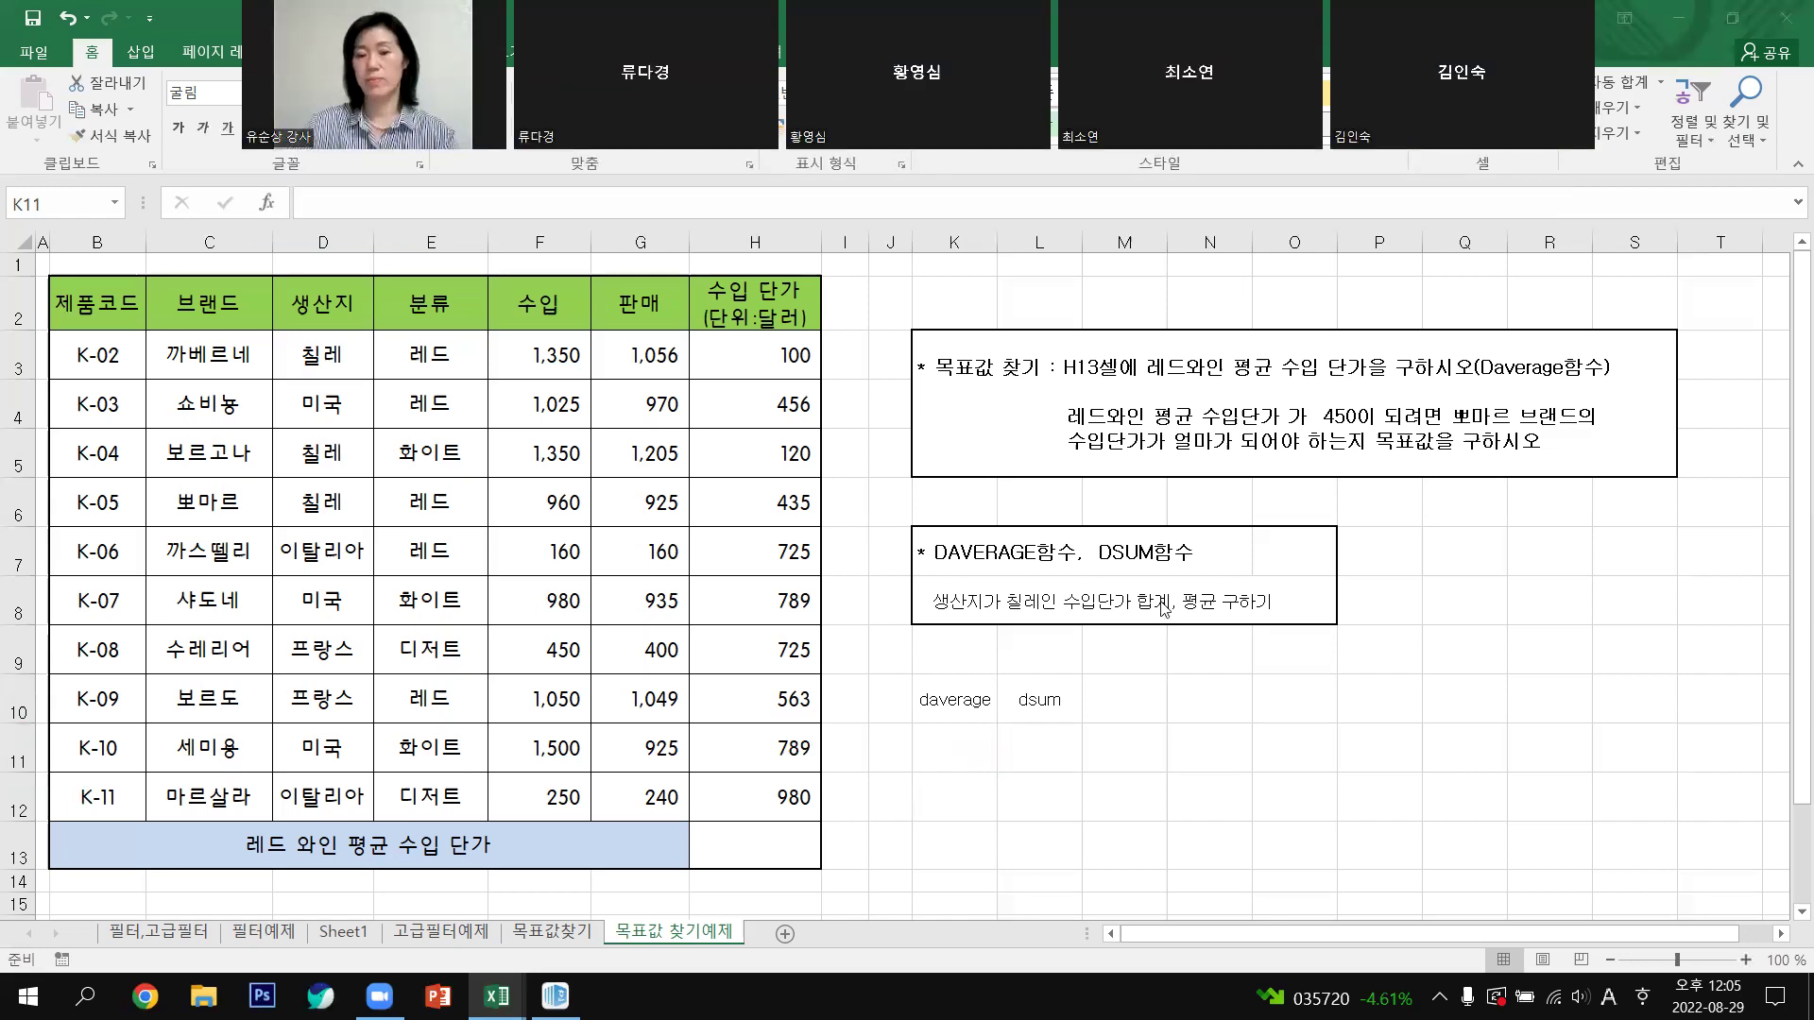
click(952, 741)
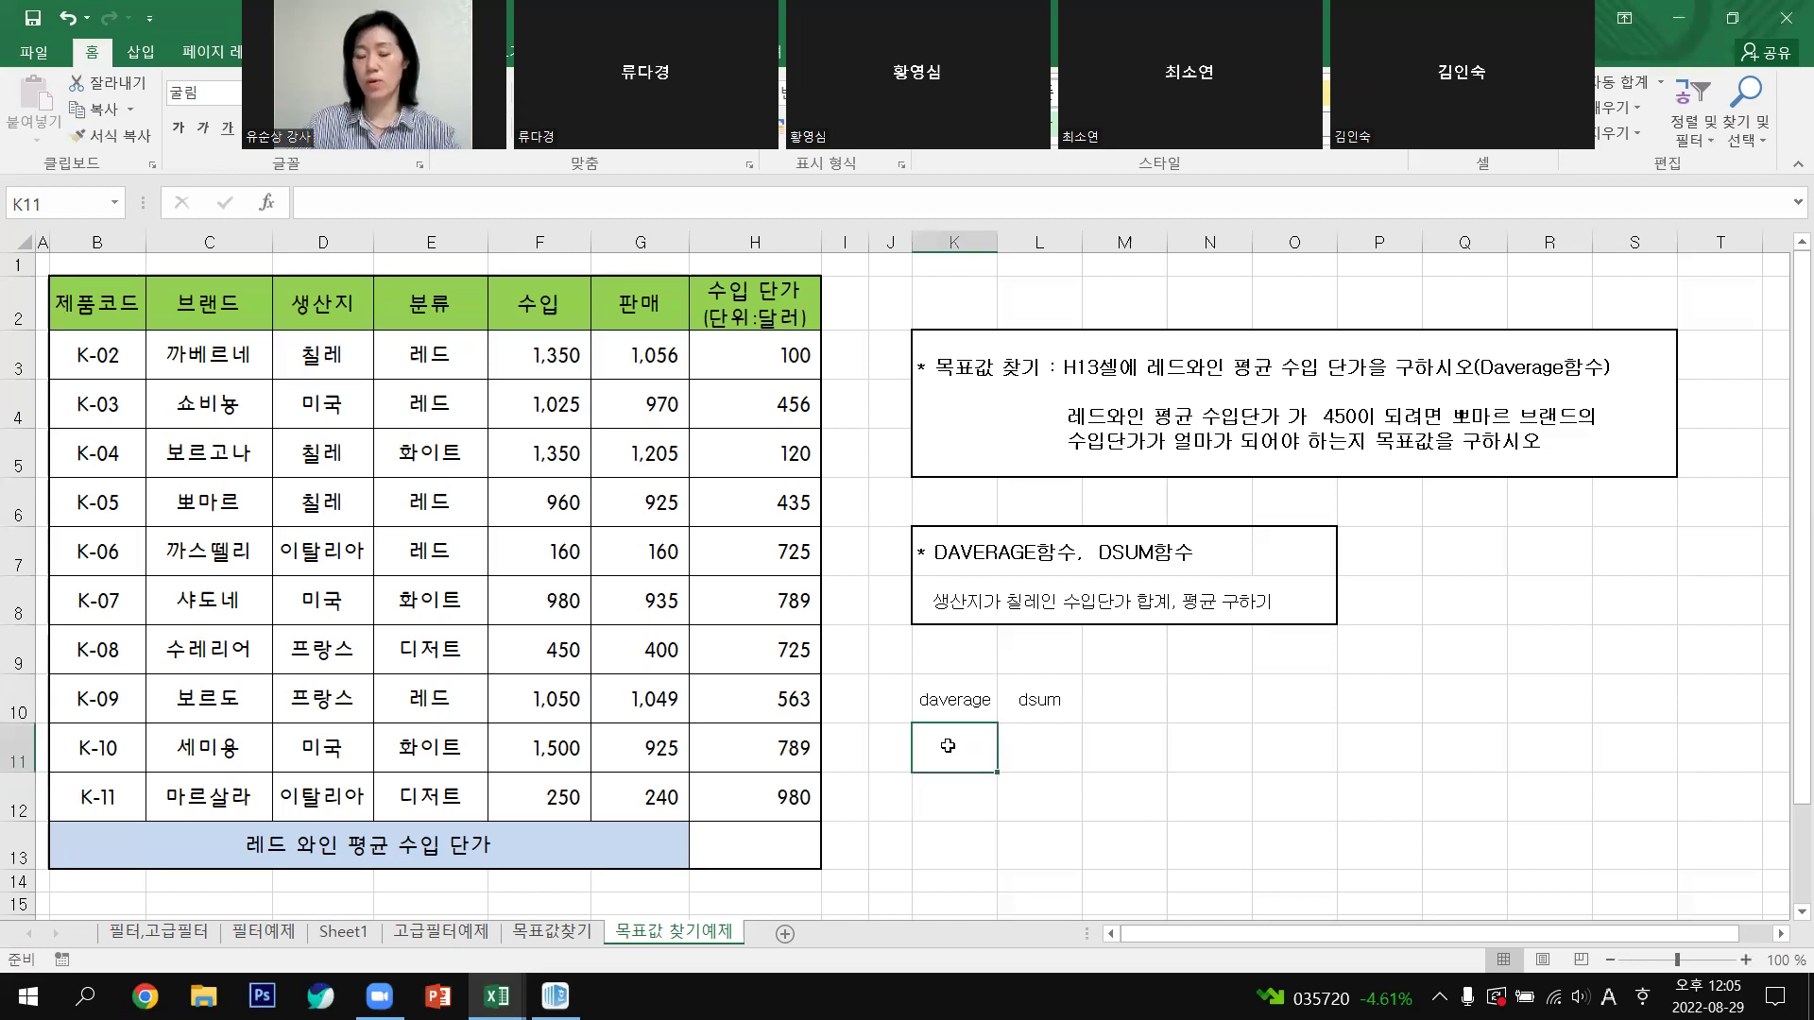
text(=)
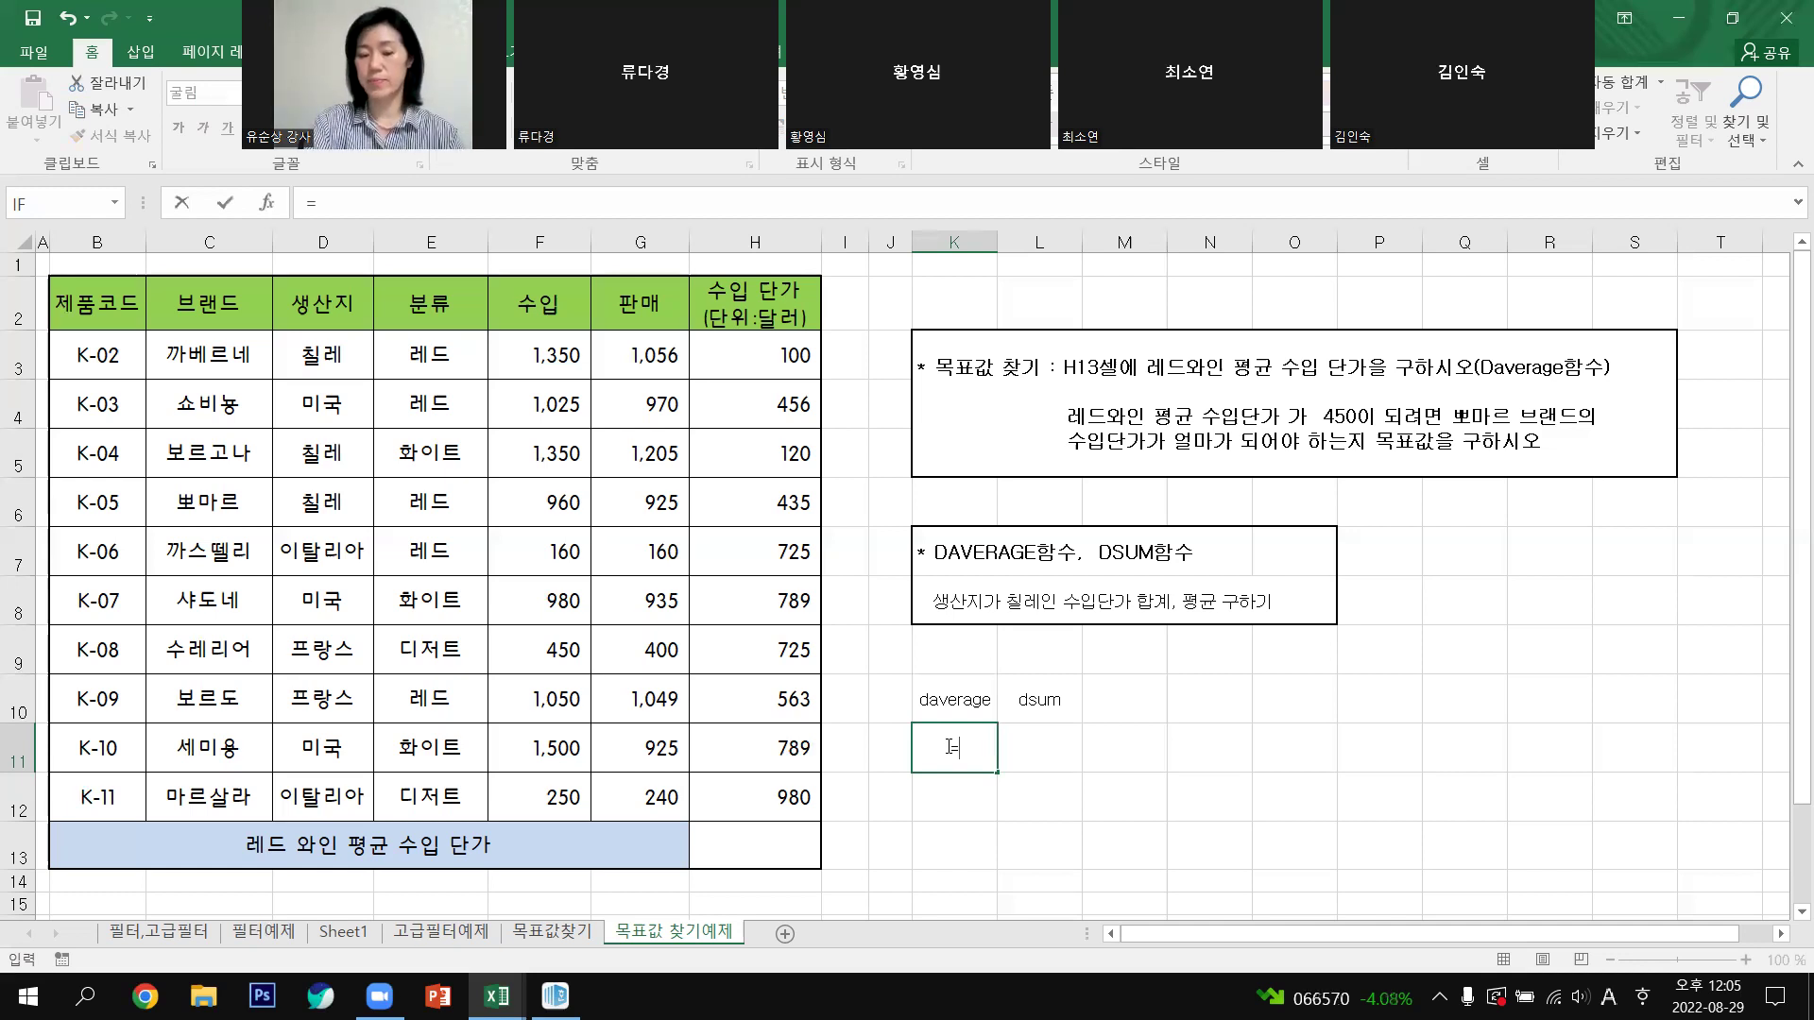
text(dav)
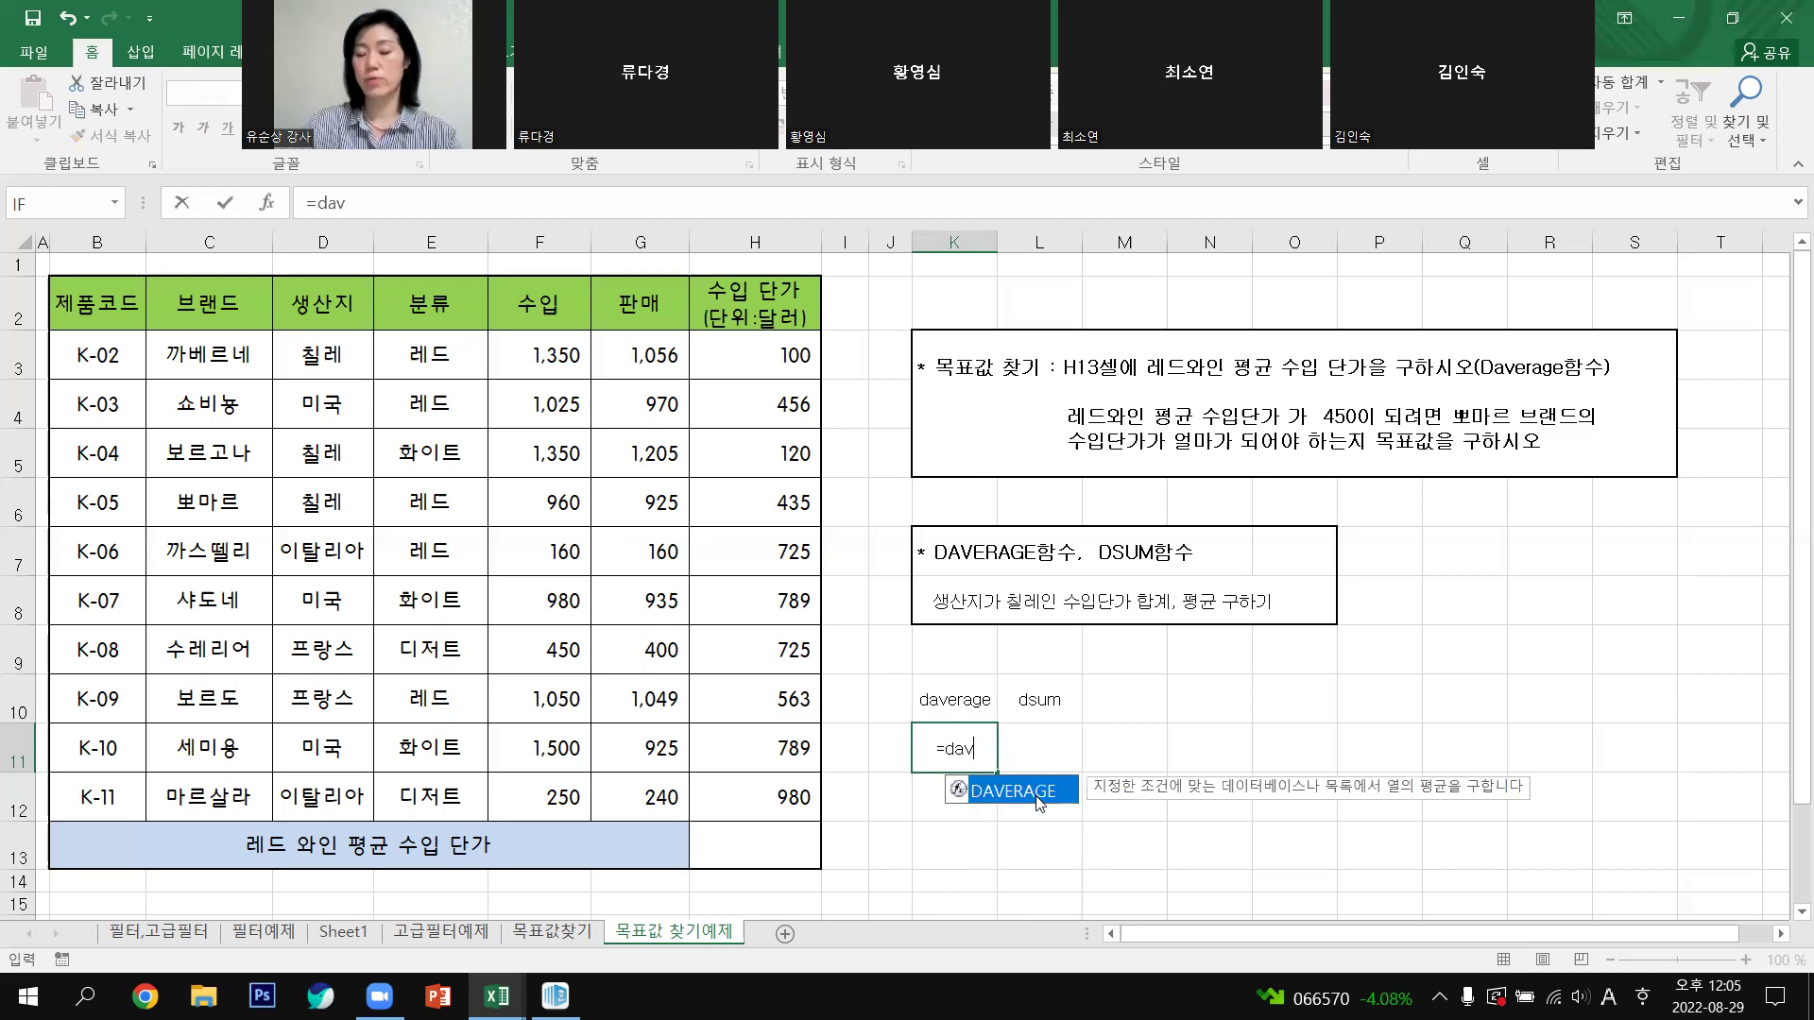
double_click(1039, 802)
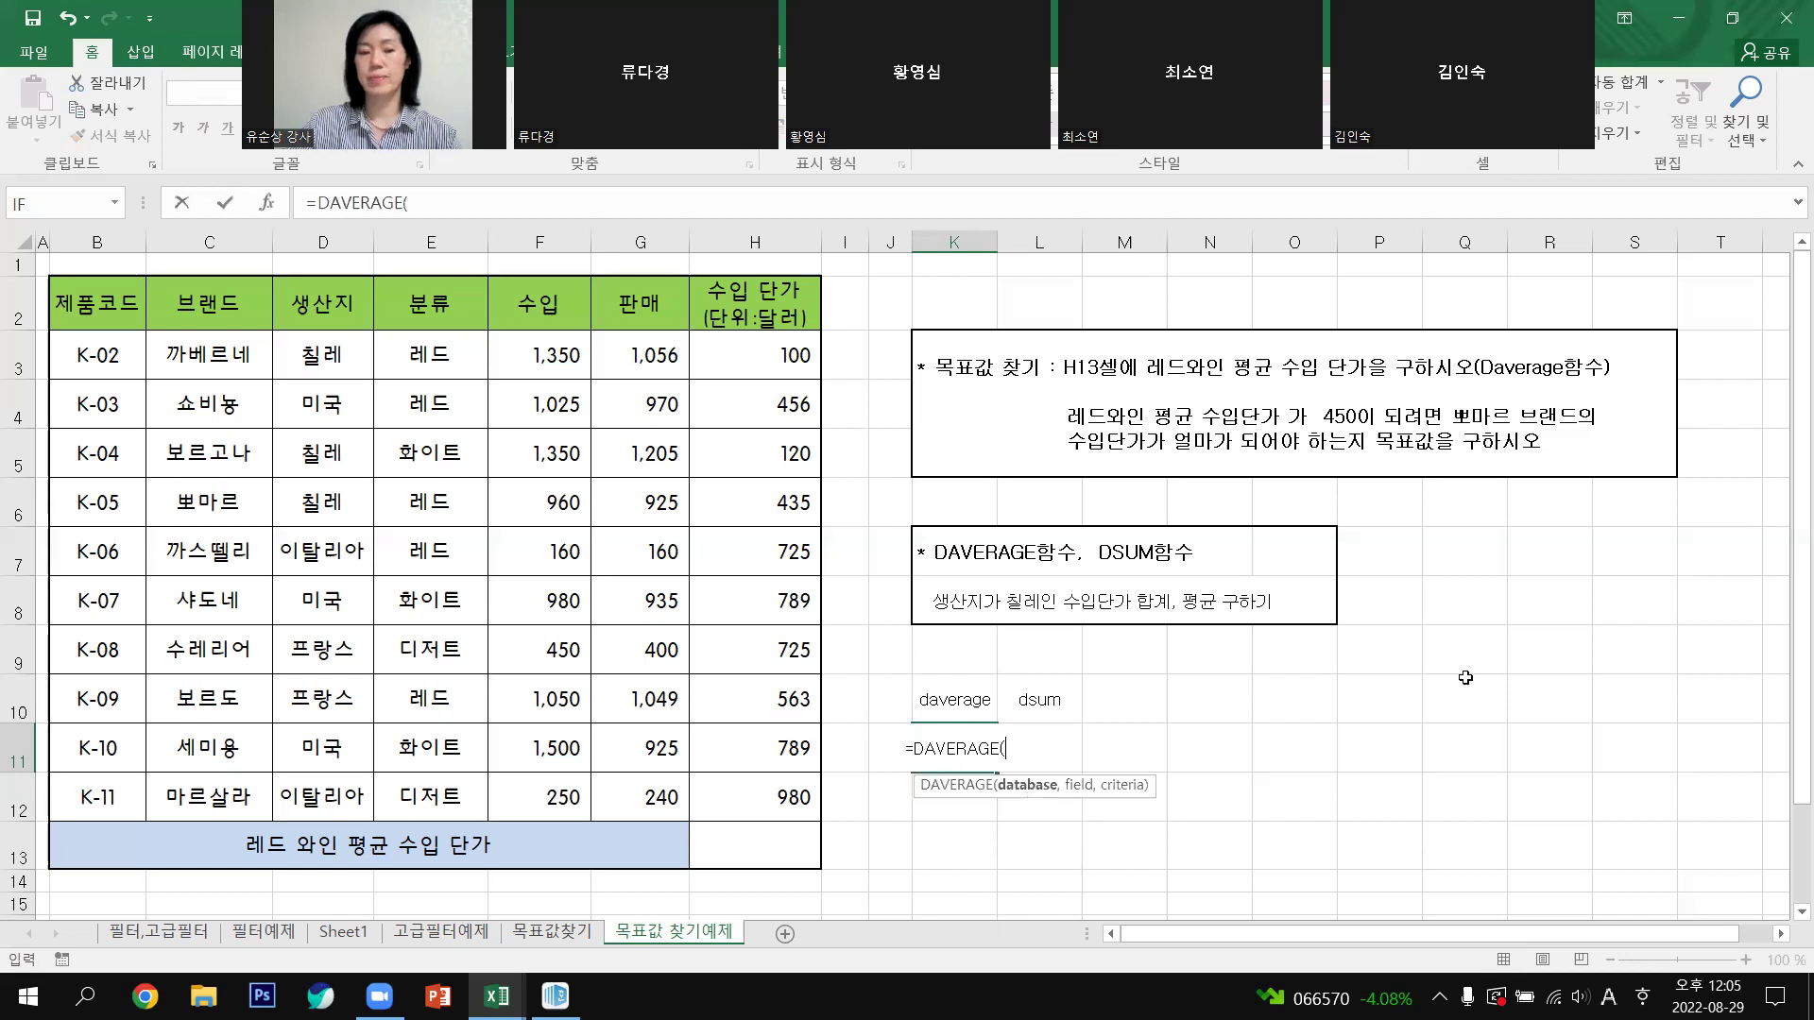
click(268, 204)
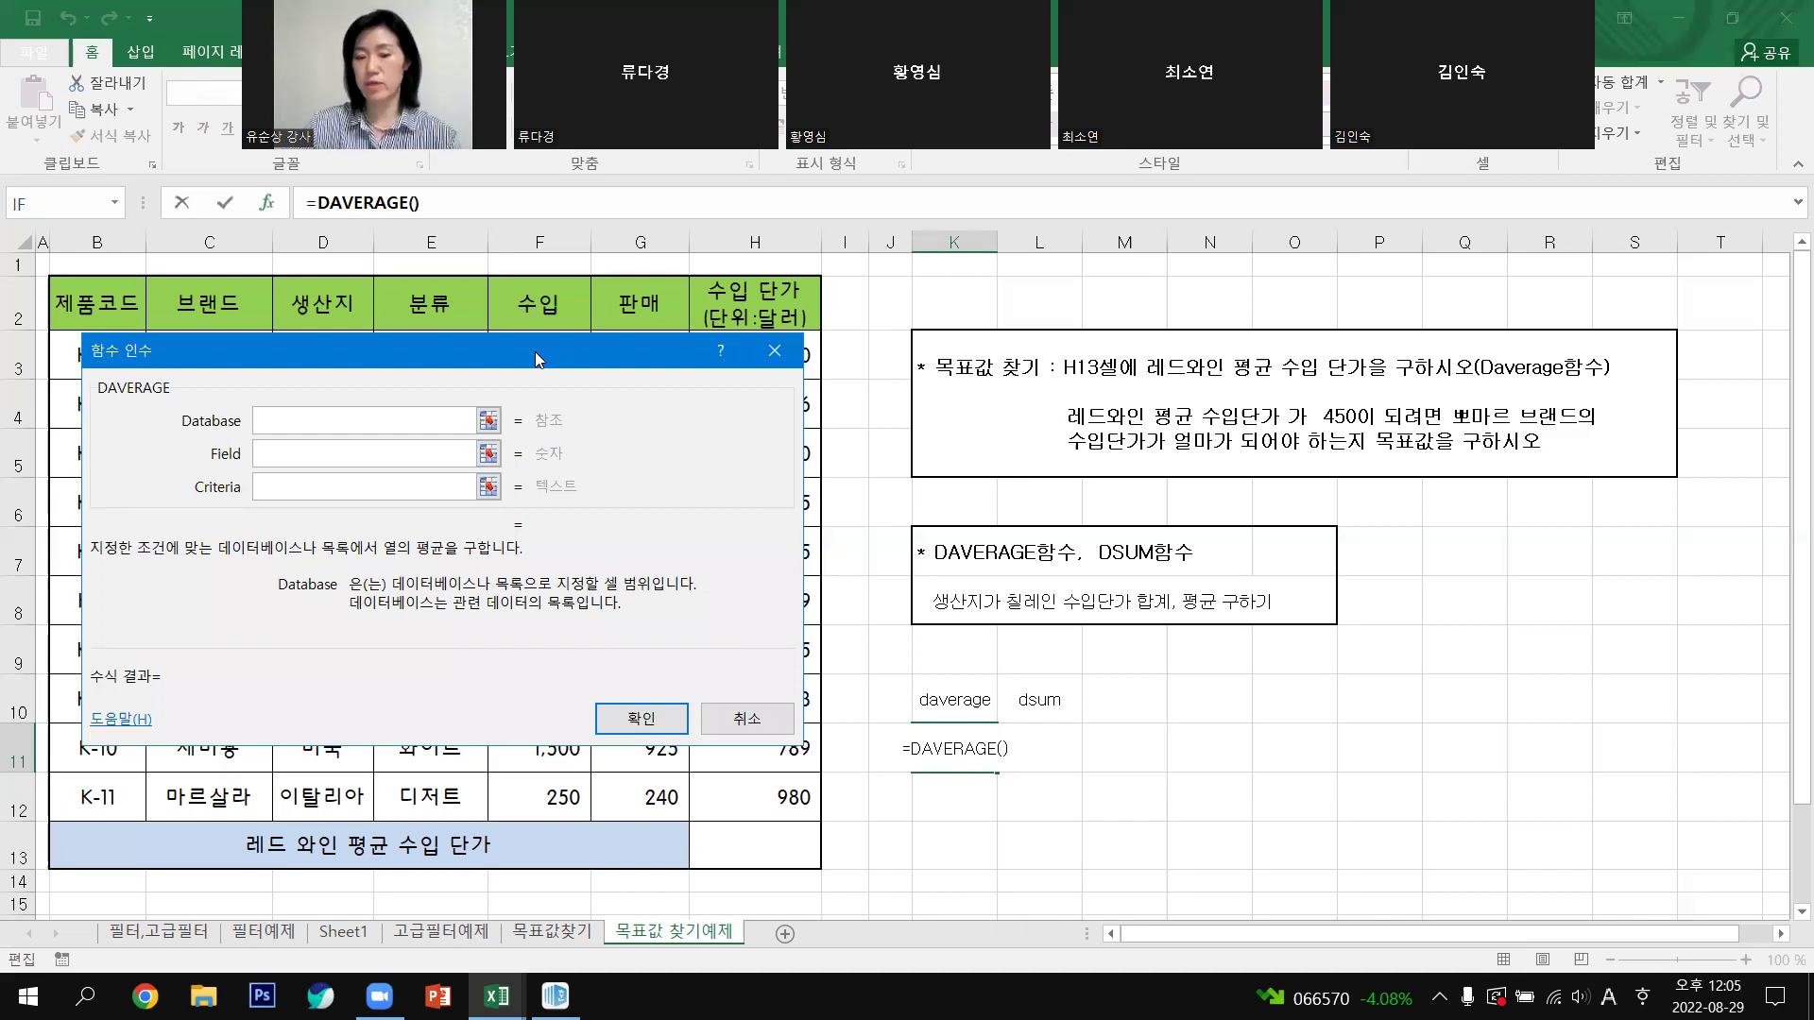
drag(535, 359, 1435, 177)
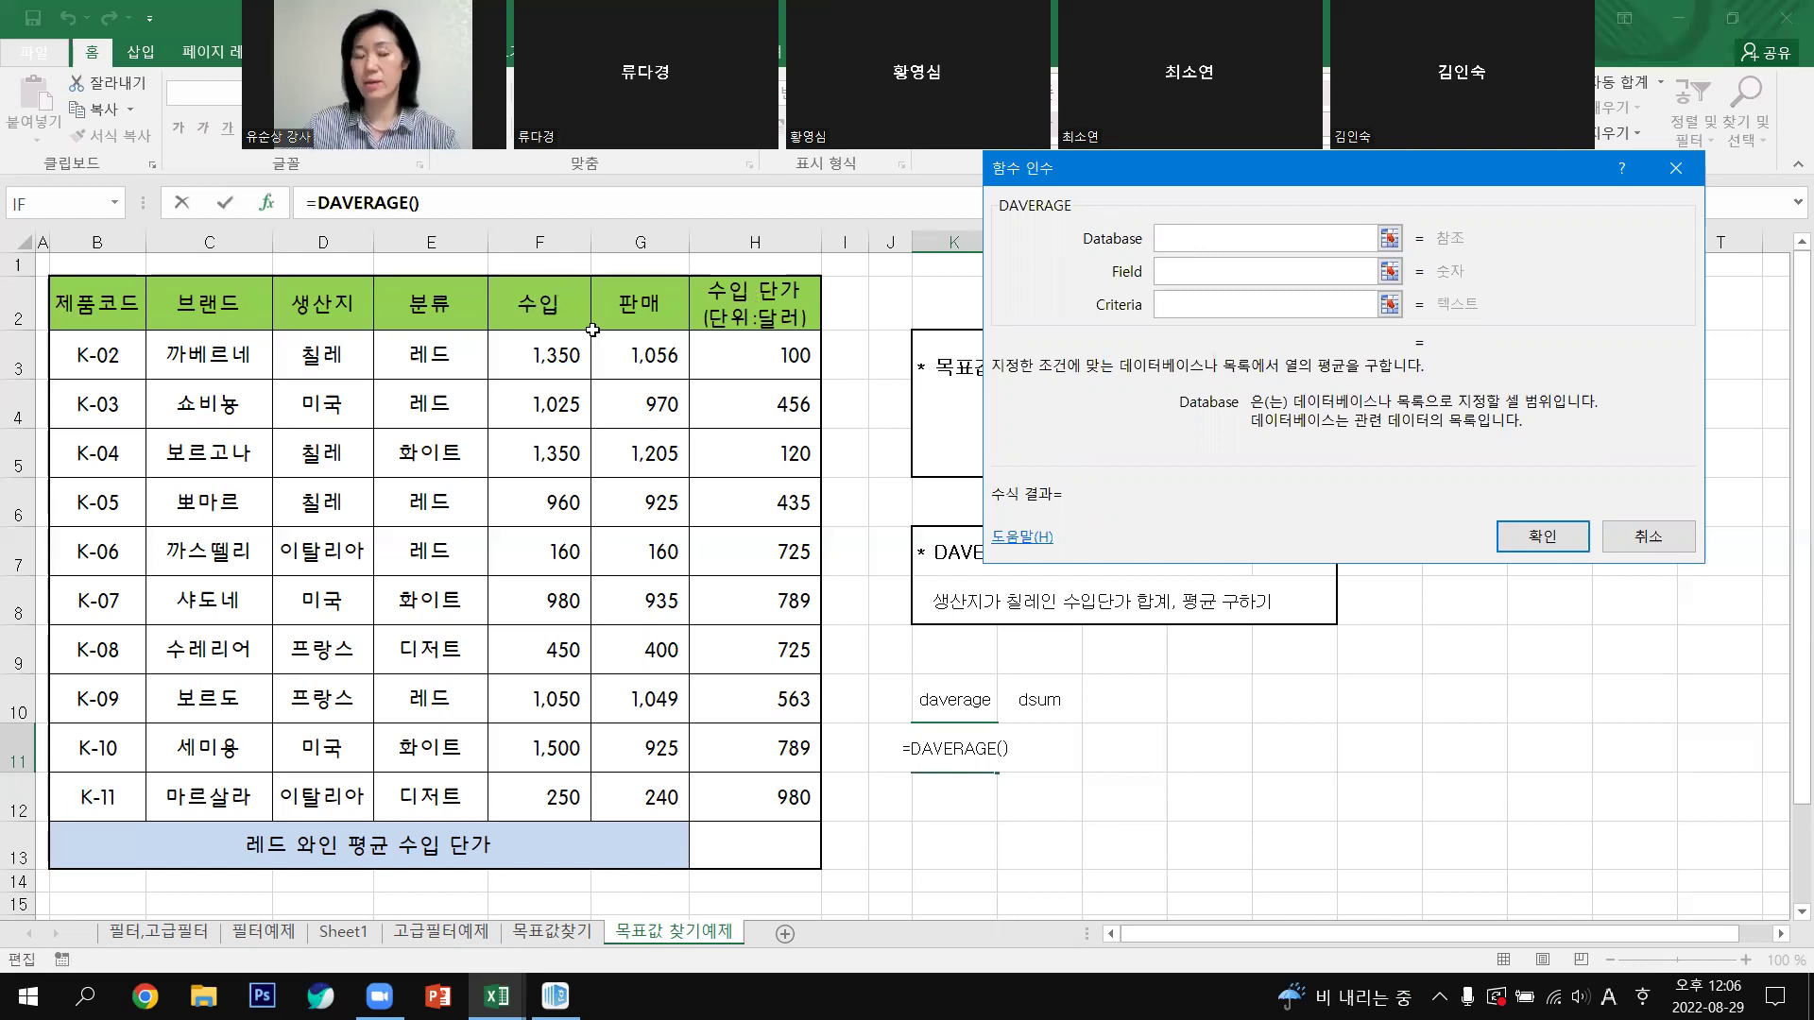
Step: Set the DAVERAGE Database to B2:H12 and its Criteria to D2:D3, the 생산지 header with 칠레
drag(96, 298, 778, 799)
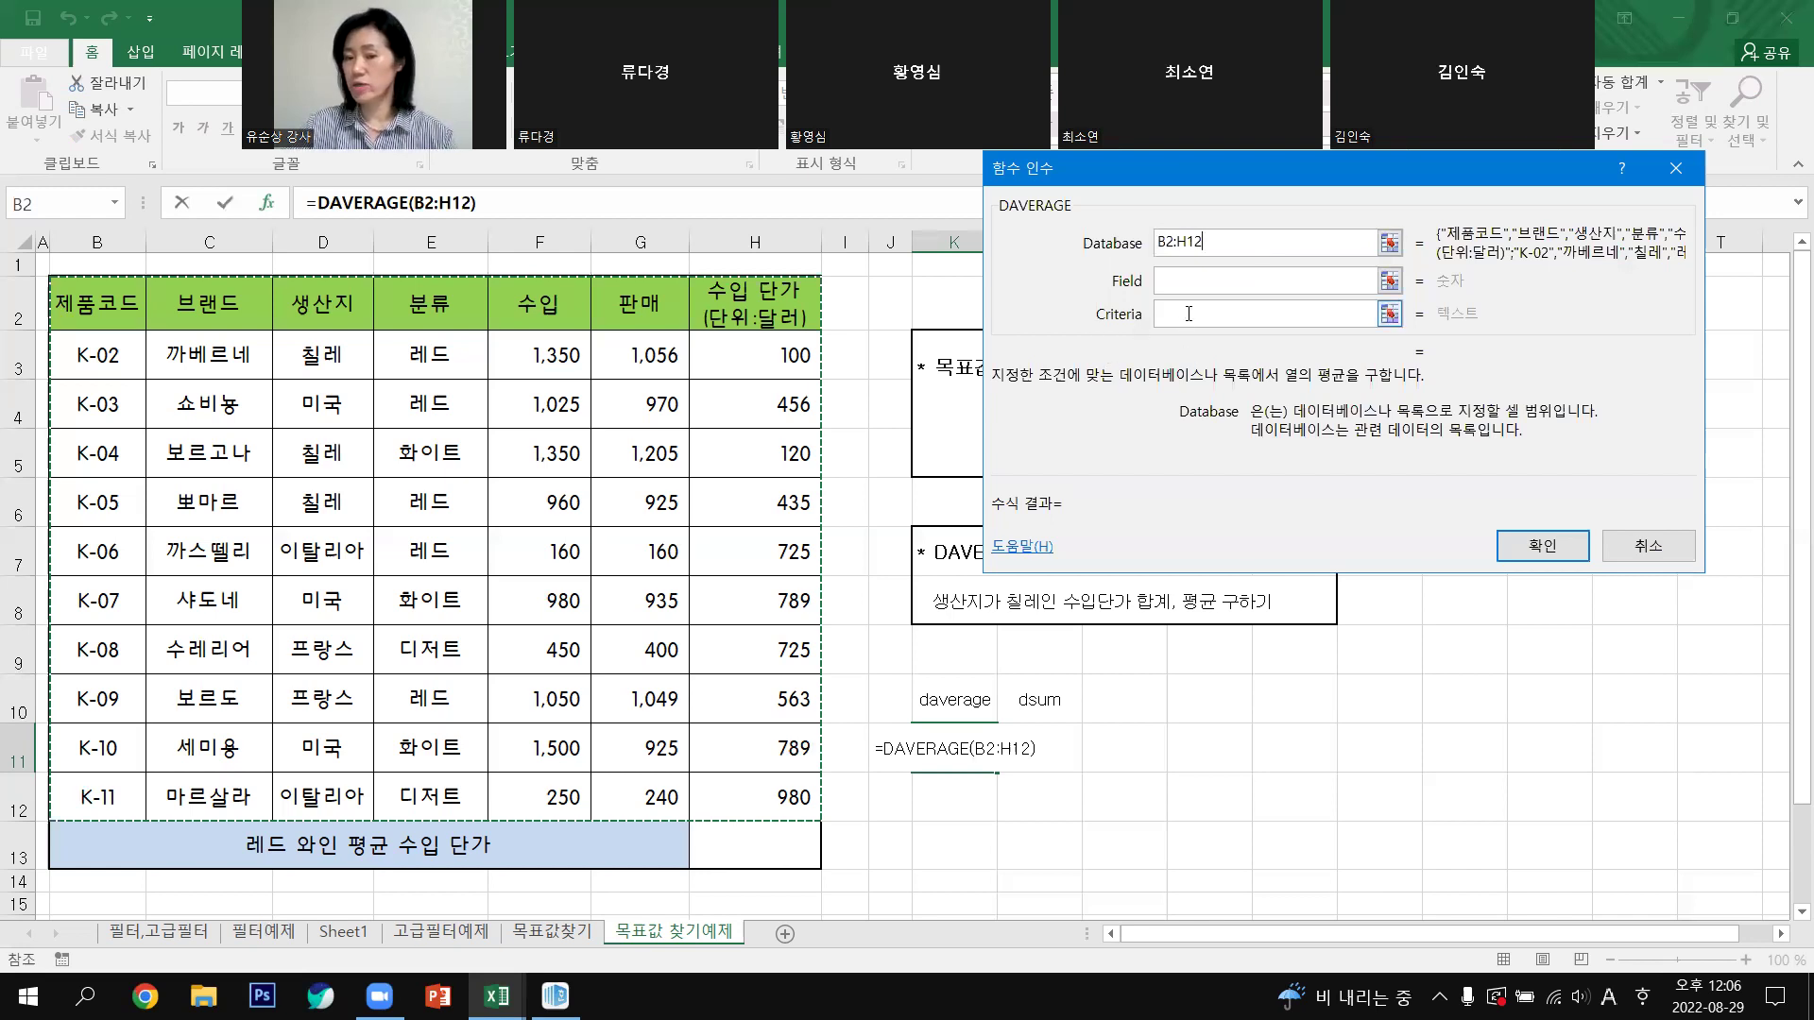
click(1188, 313)
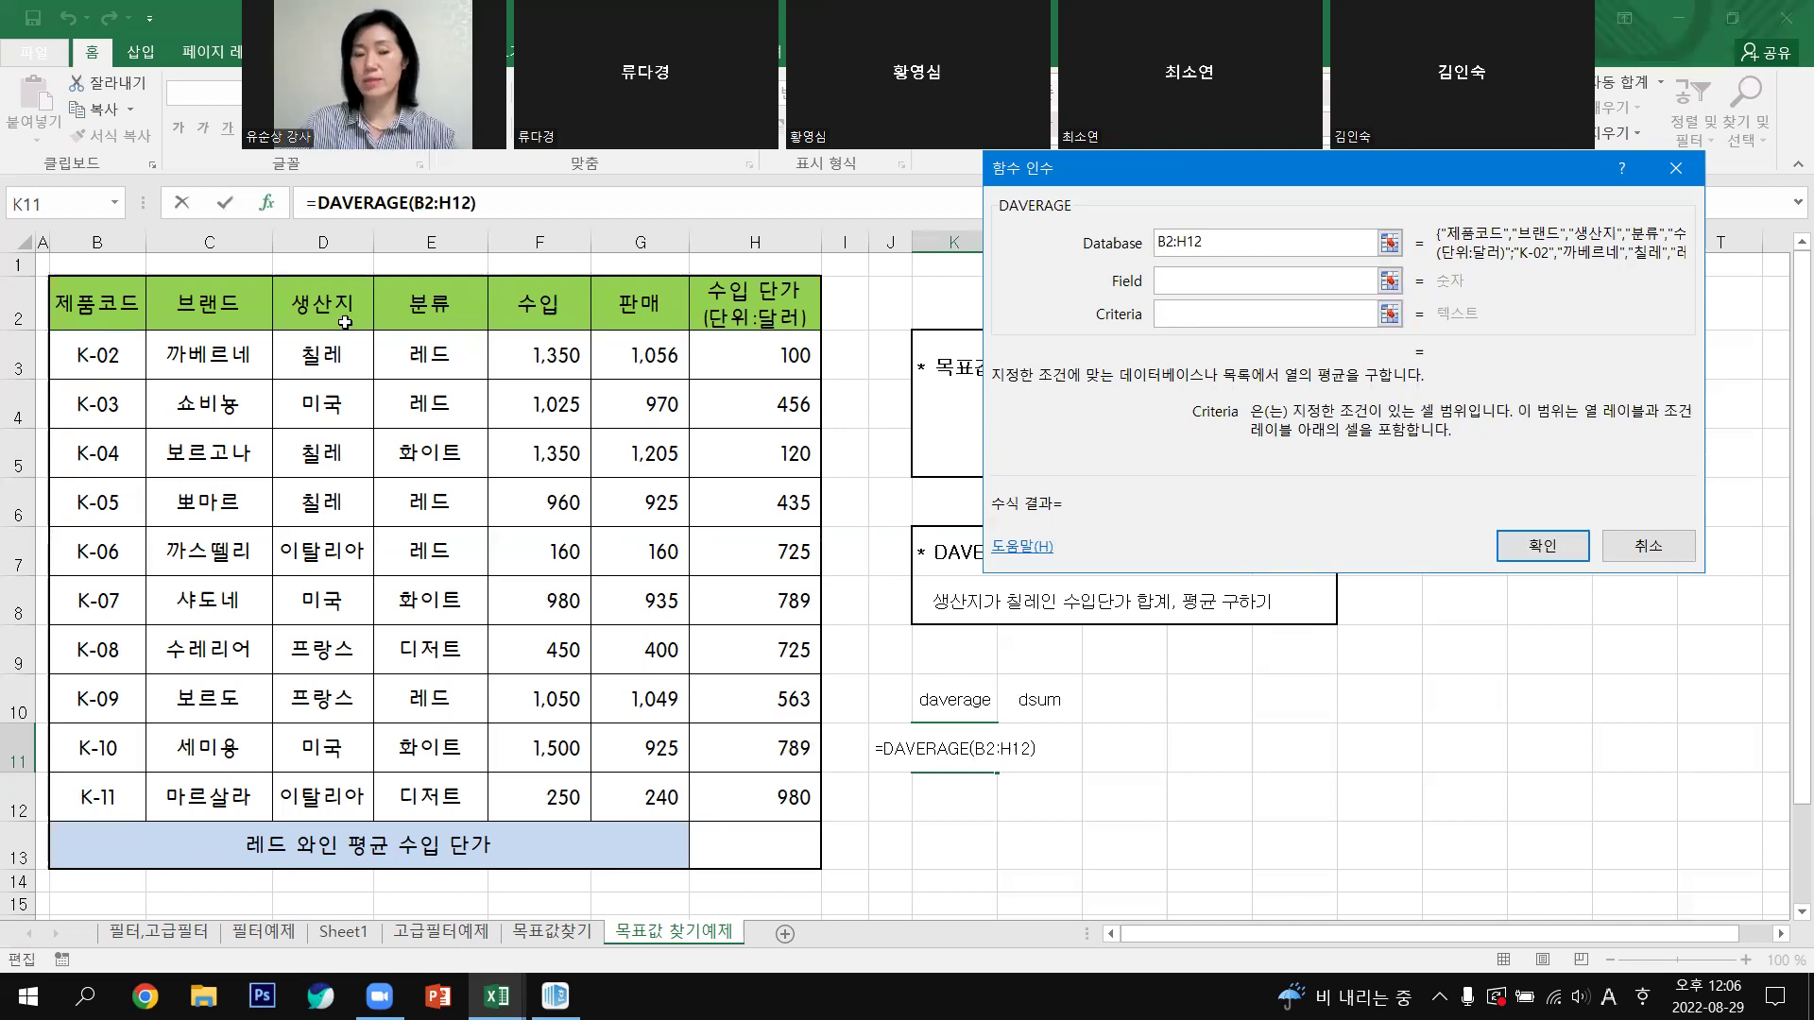
drag(331, 290, 332, 353)
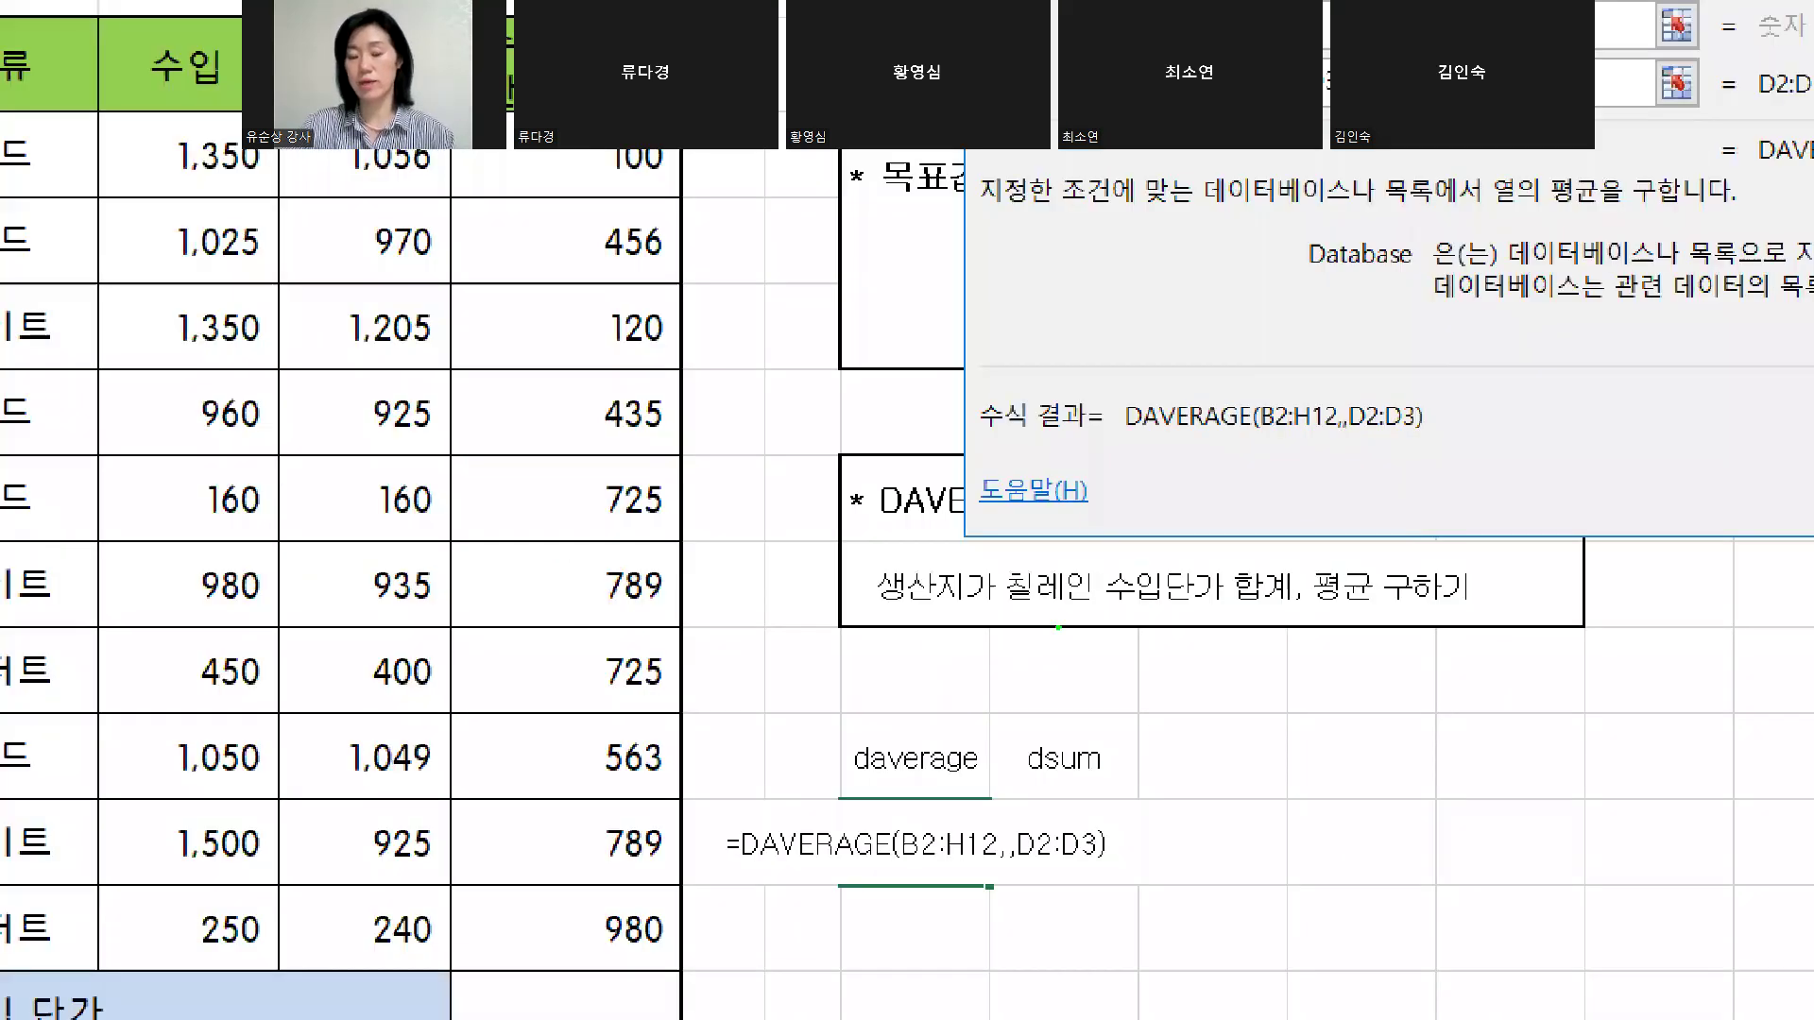
Step: Review the exercise sentence for its 생산지 condition, the 수입단가 field and the requested 평균, marking them on screen
mouse_move(1059, 628)
mouse_down()
mouse_move(1021, 577)
mouse_move(999, 620)
mouse_up()
drag(1122, 612, 1247, 616)
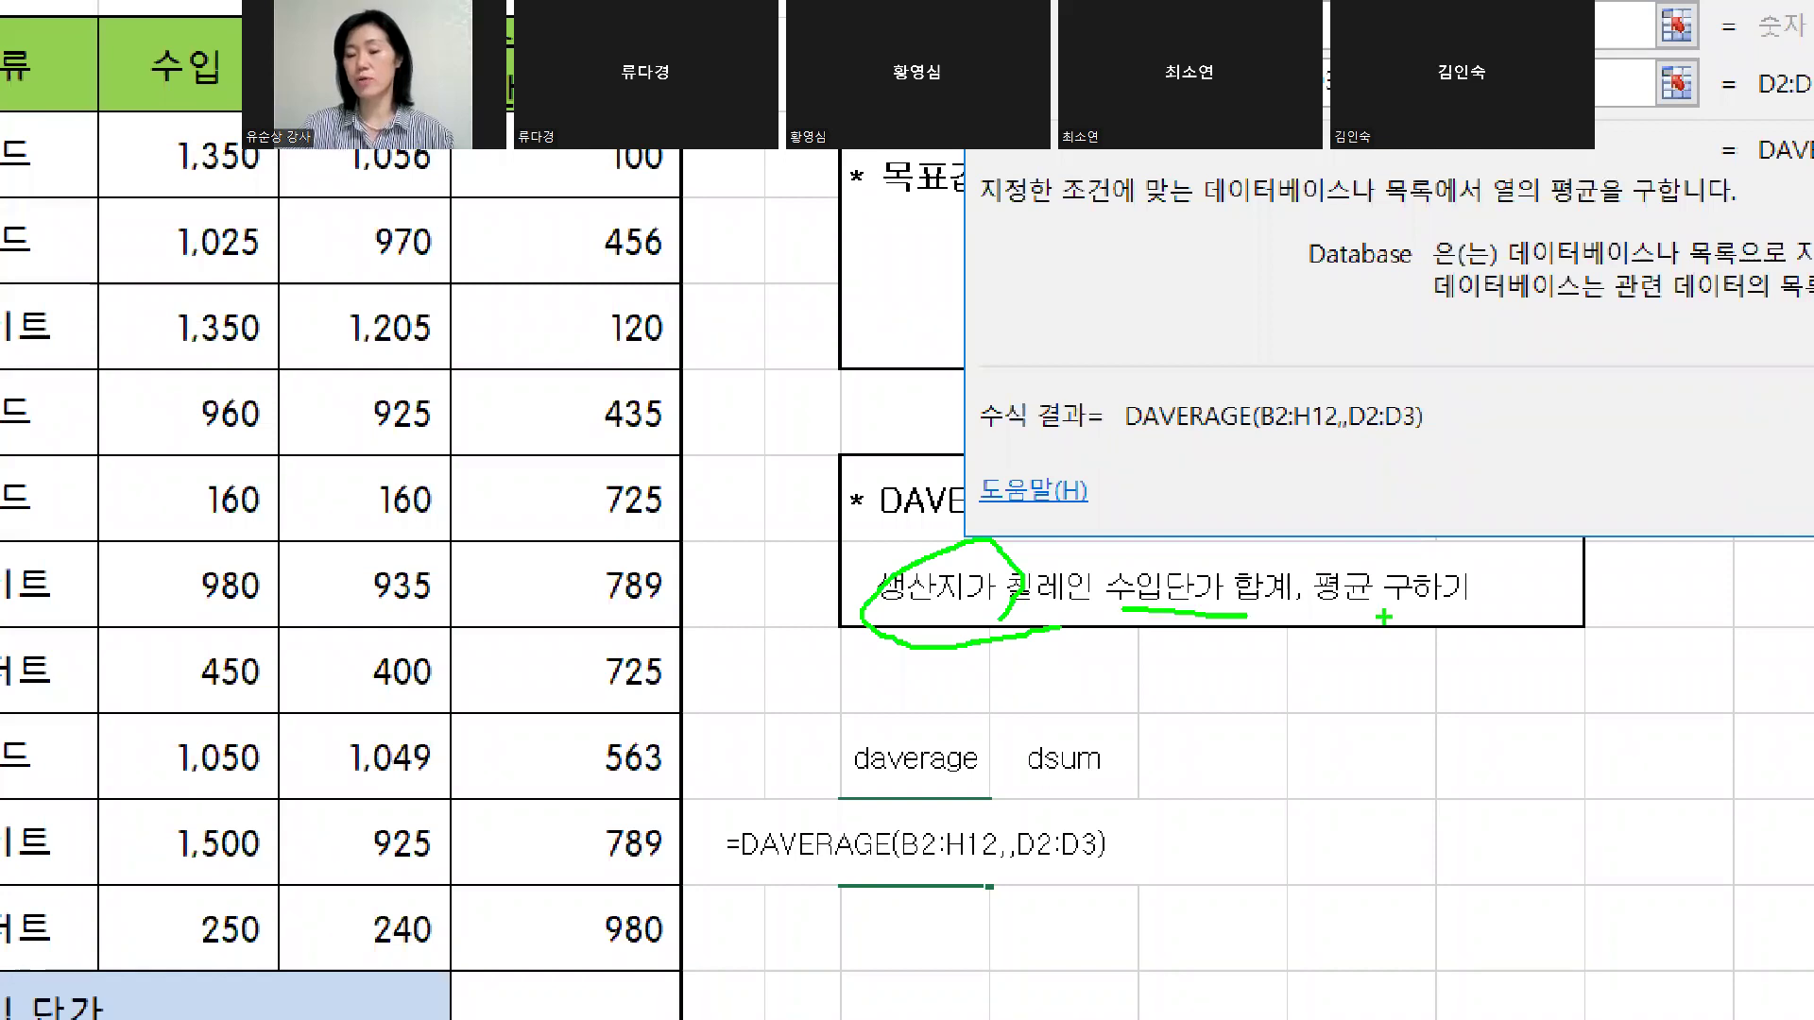
mouse_move(1387, 626)
mouse_down()
mouse_move(1323, 590)
mouse_move(1391, 566)
mouse_up()
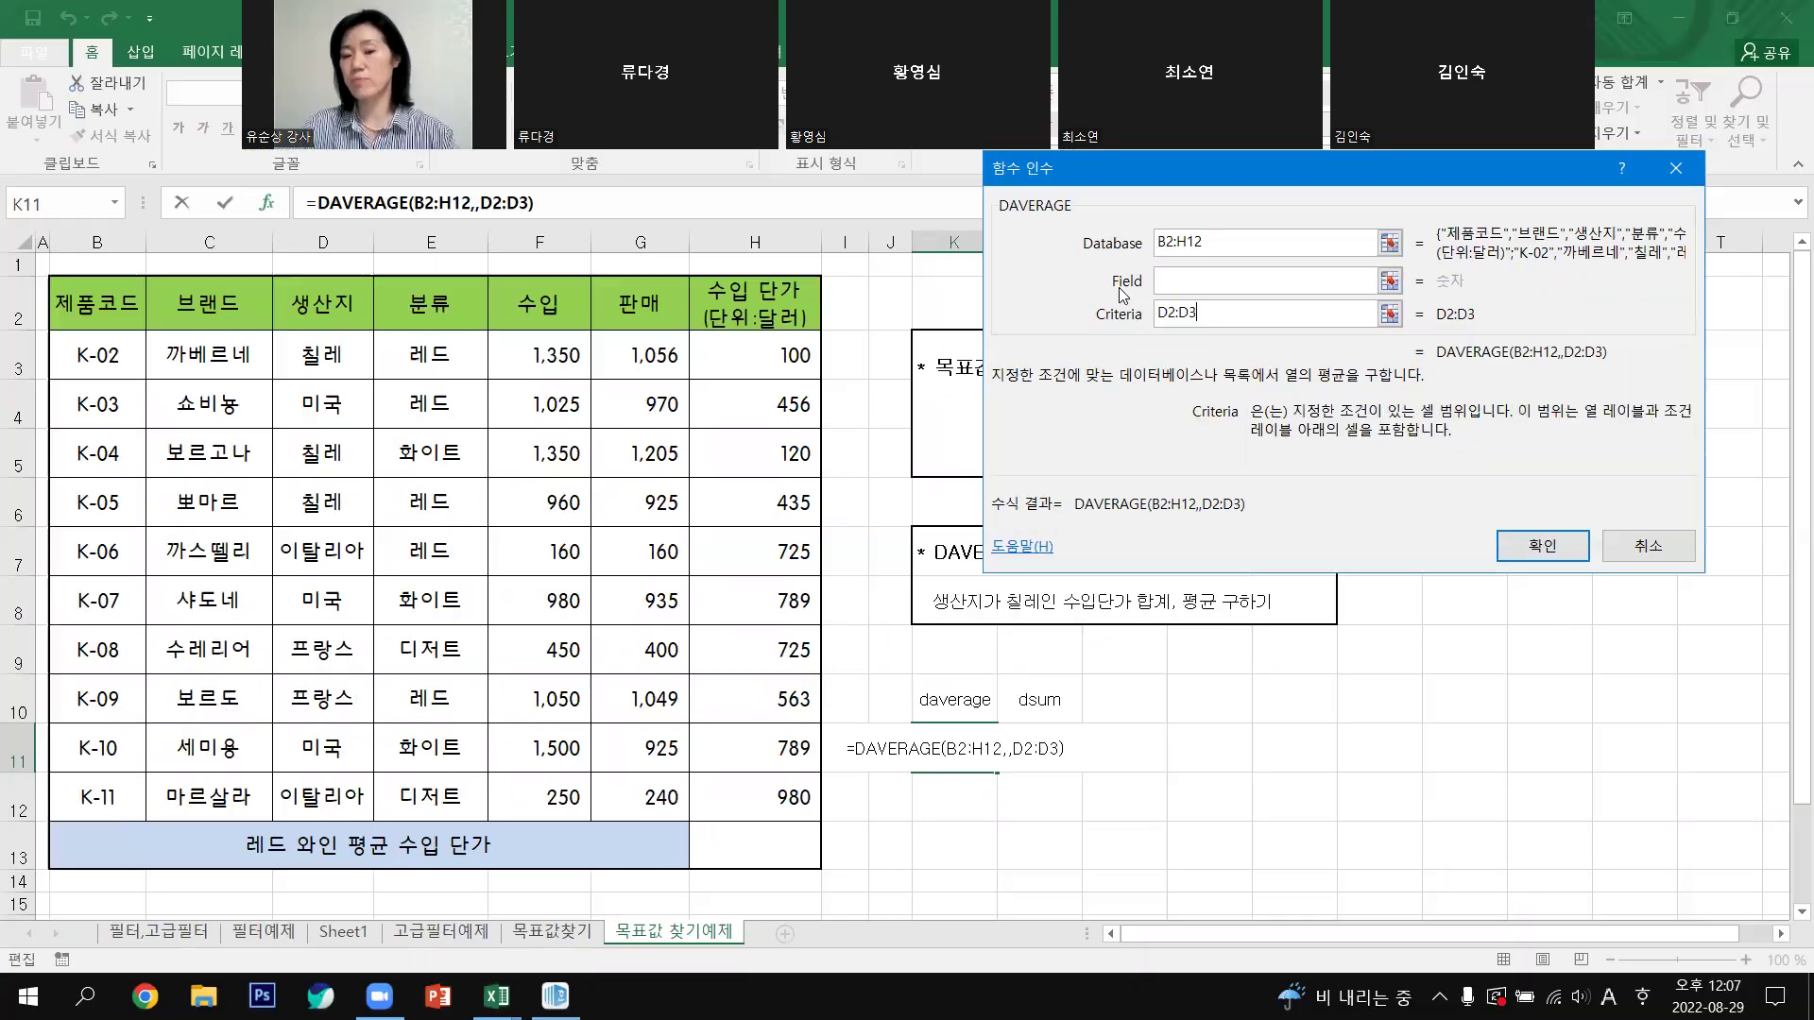
Step: Set the DAVERAGE Field to H2, the 수입 단가 header, and complete the formula in K11
click(1179, 280)
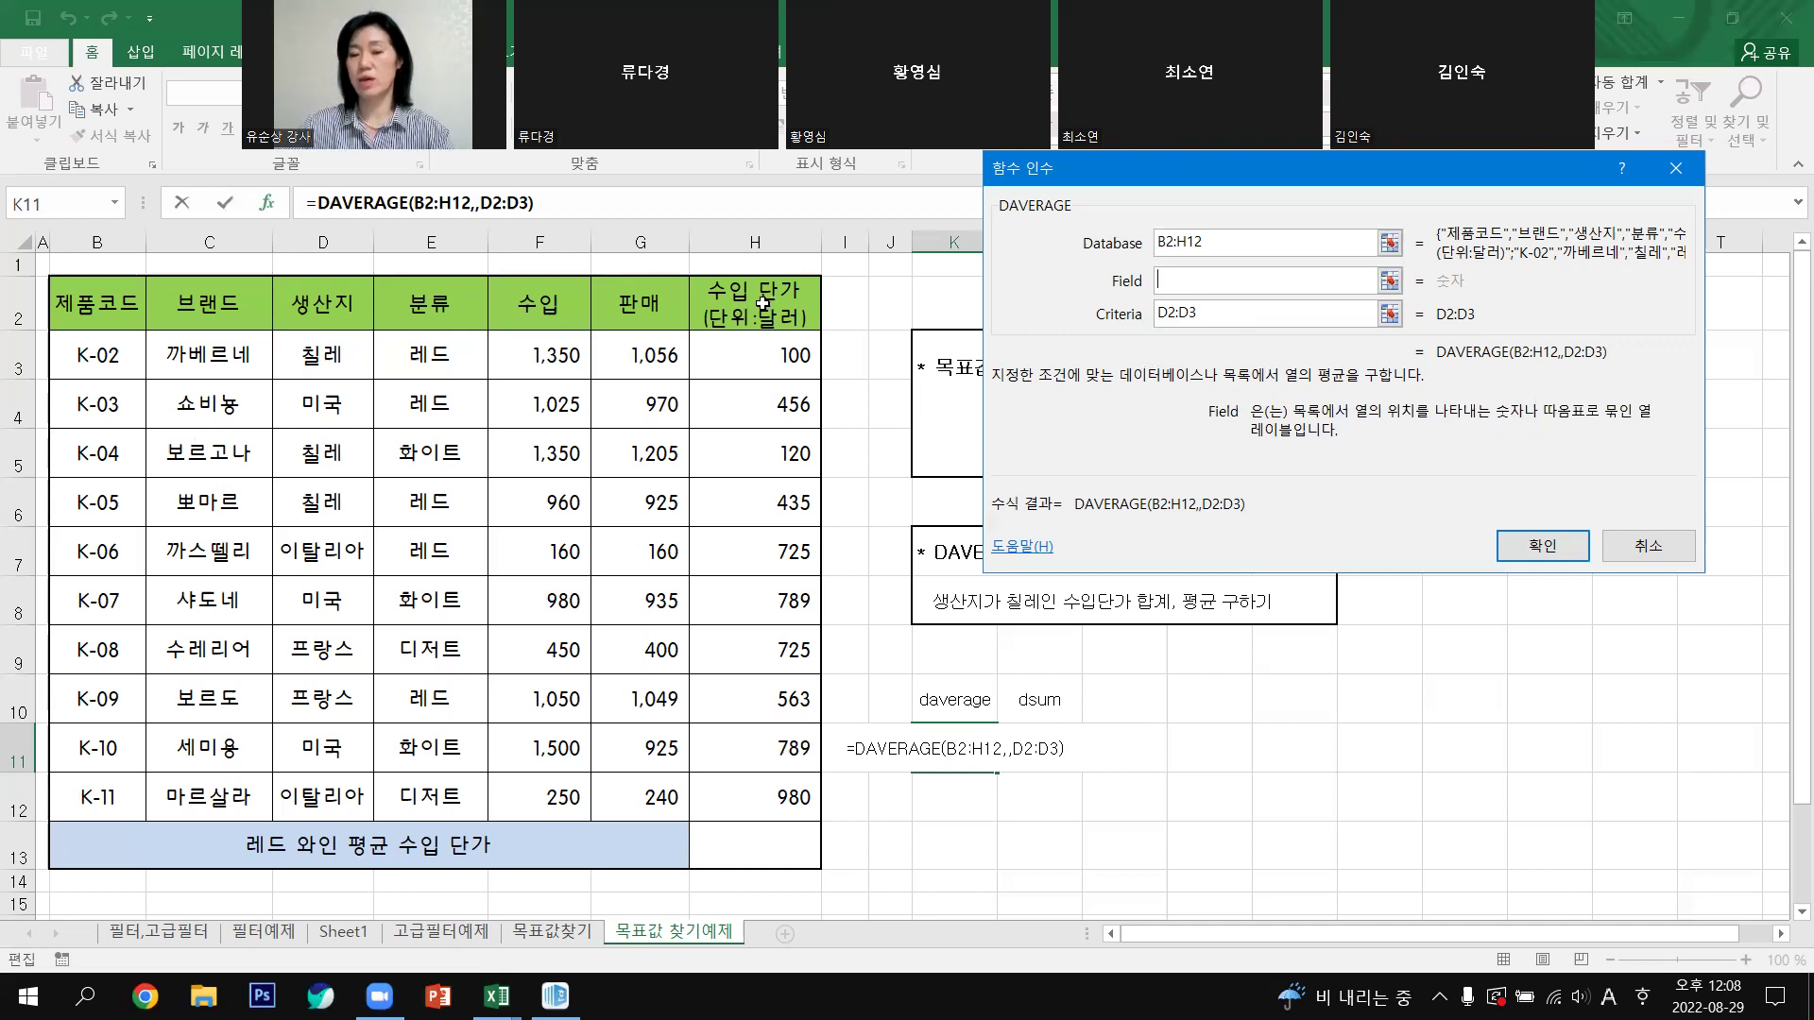
click(763, 304)
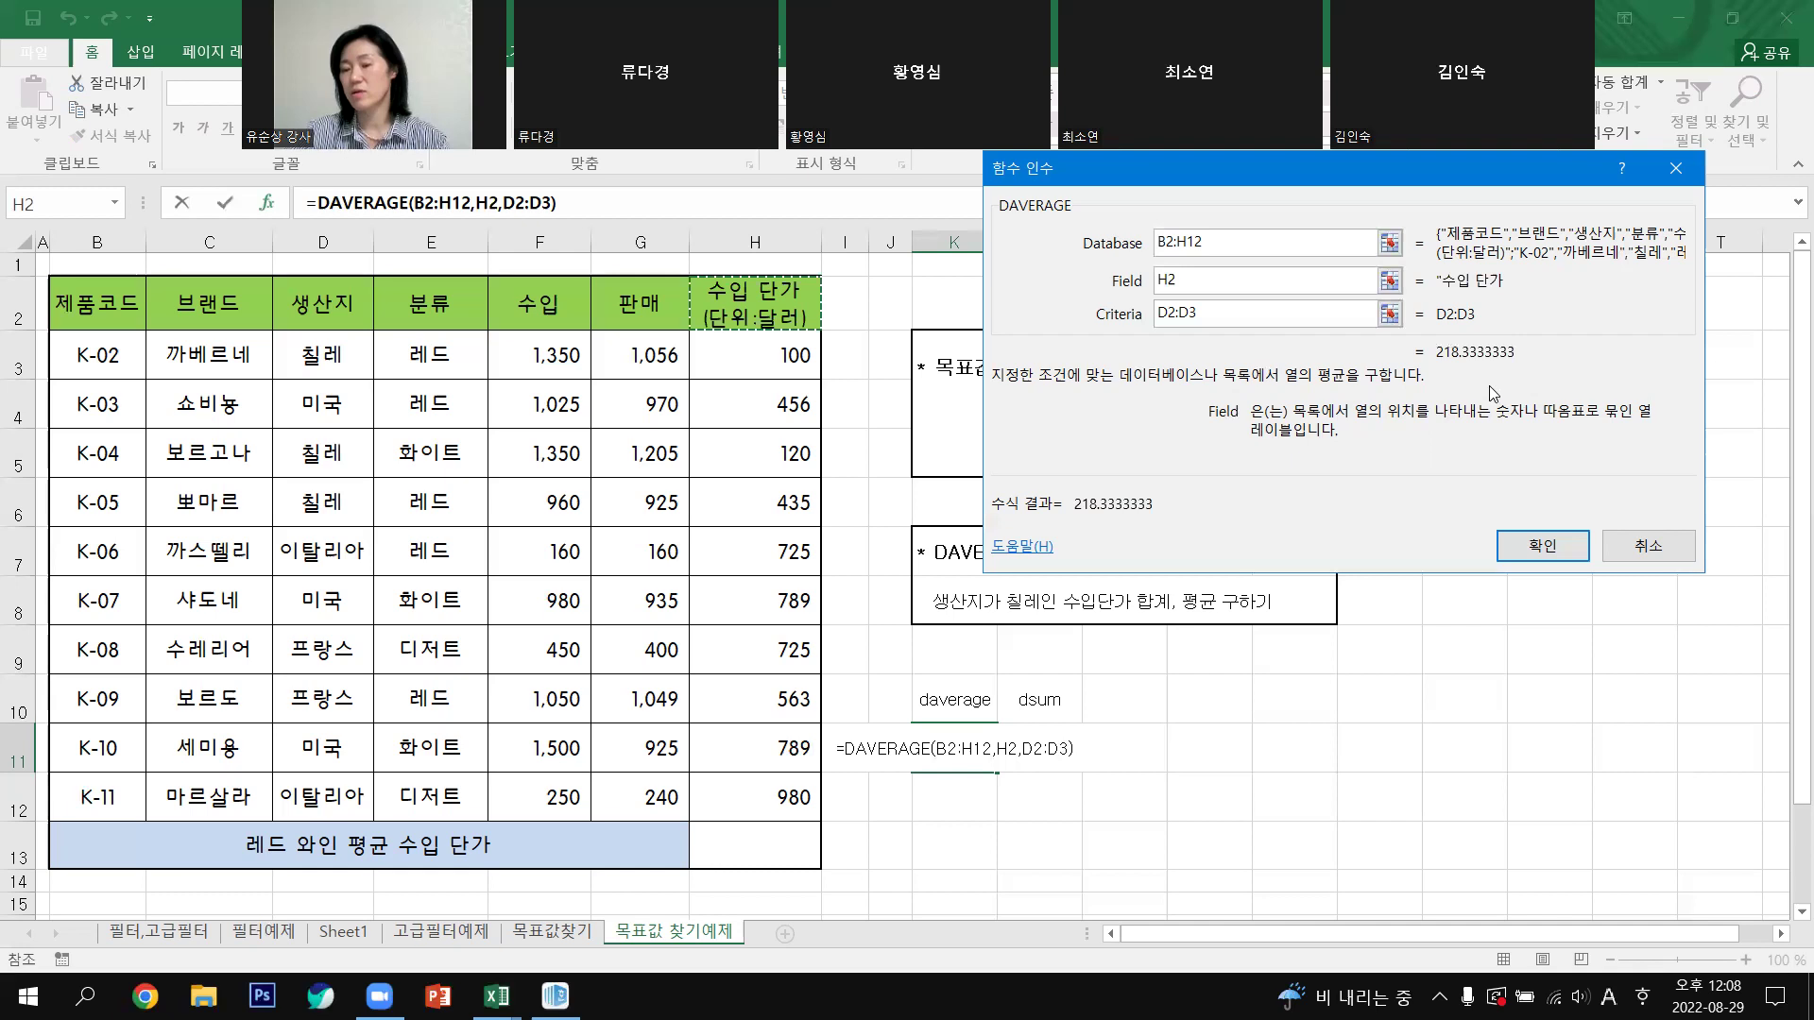
click(1547, 547)
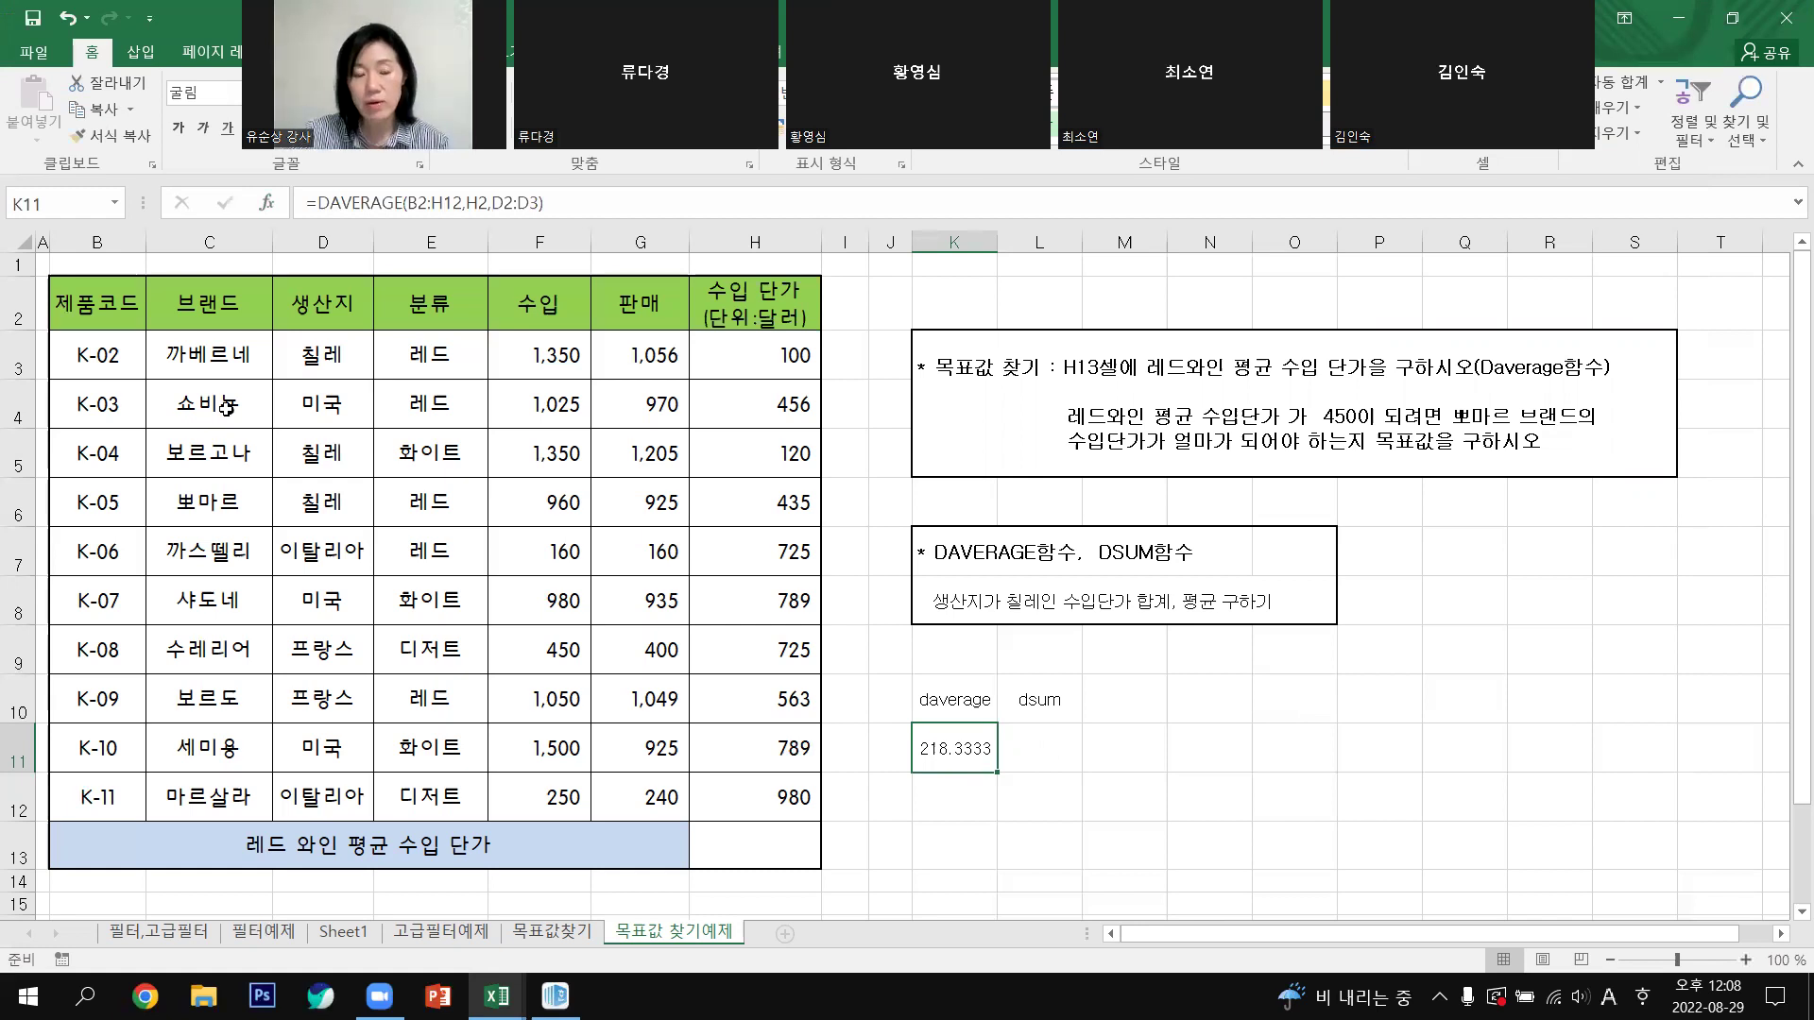
Step: Select the three 칠레 rows from 생산지 to 수입 단가 (D3:H3, D5:H5 and D6:H6) to check the averaged records
drag(345, 355, 486, 340)
drag(728, 341, 743, 353)
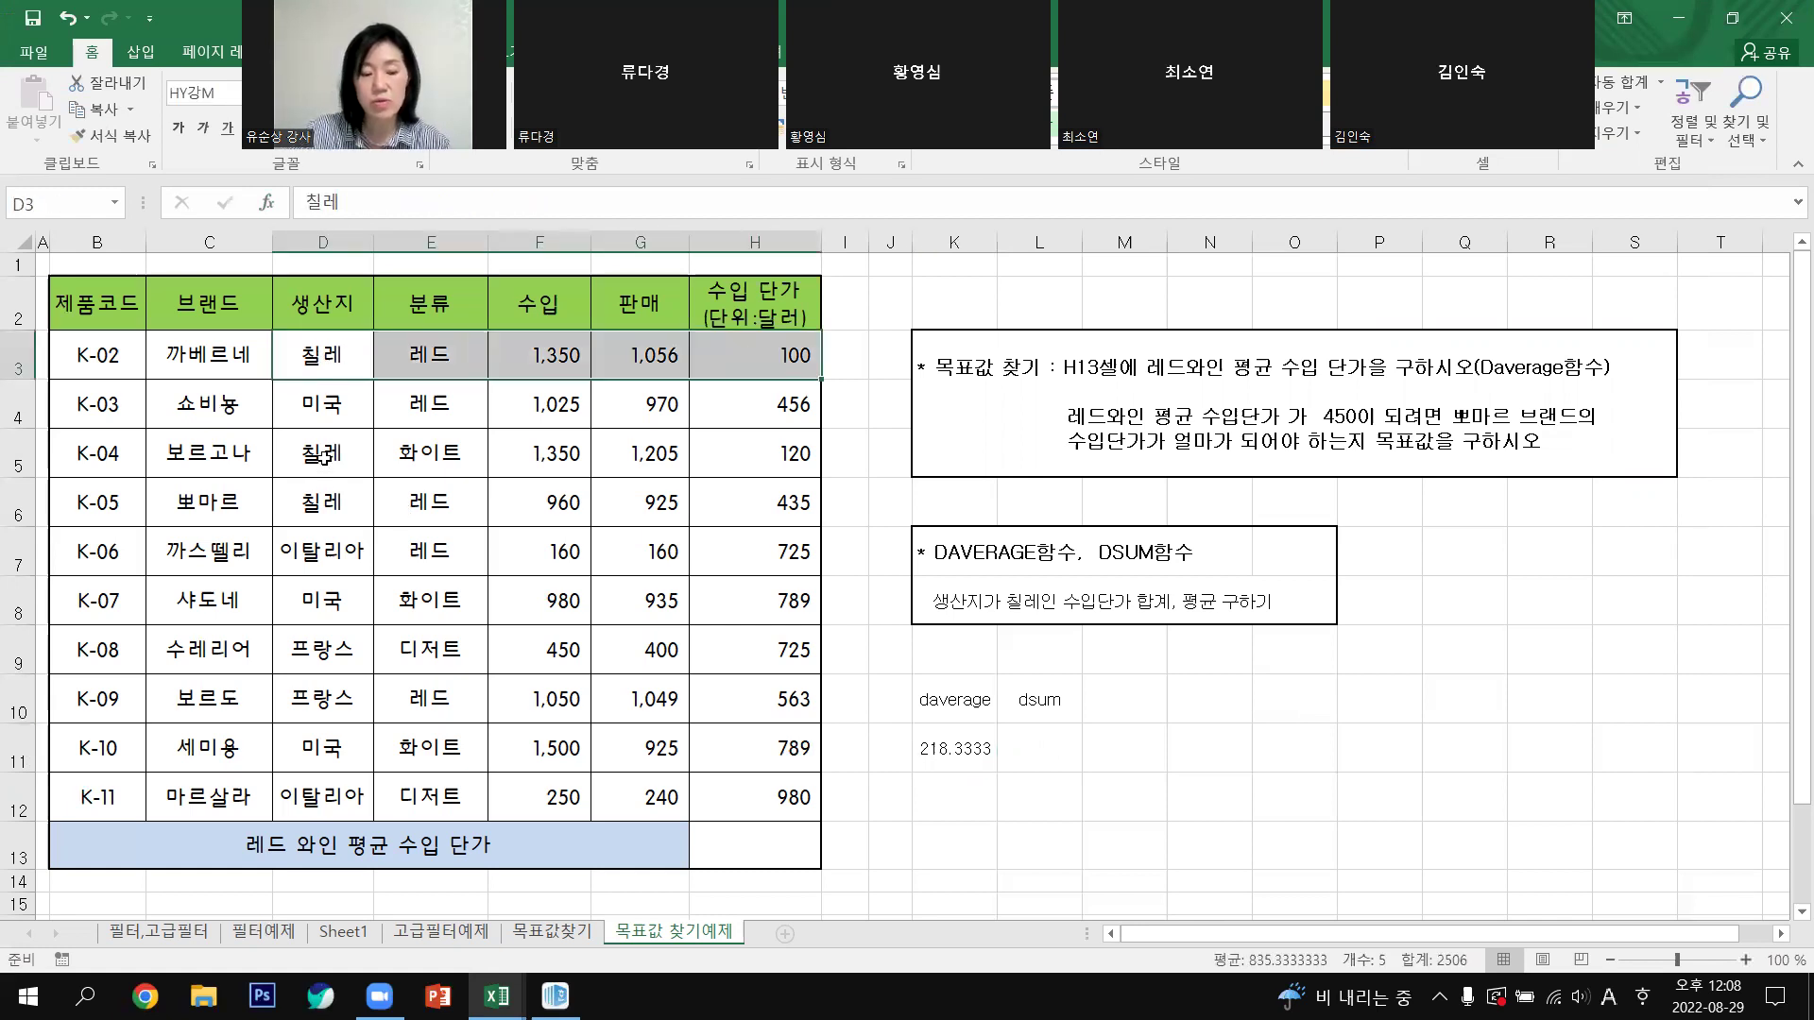
drag(374, 457, 756, 444)
ctrl+drag(321, 515, 780, 518)
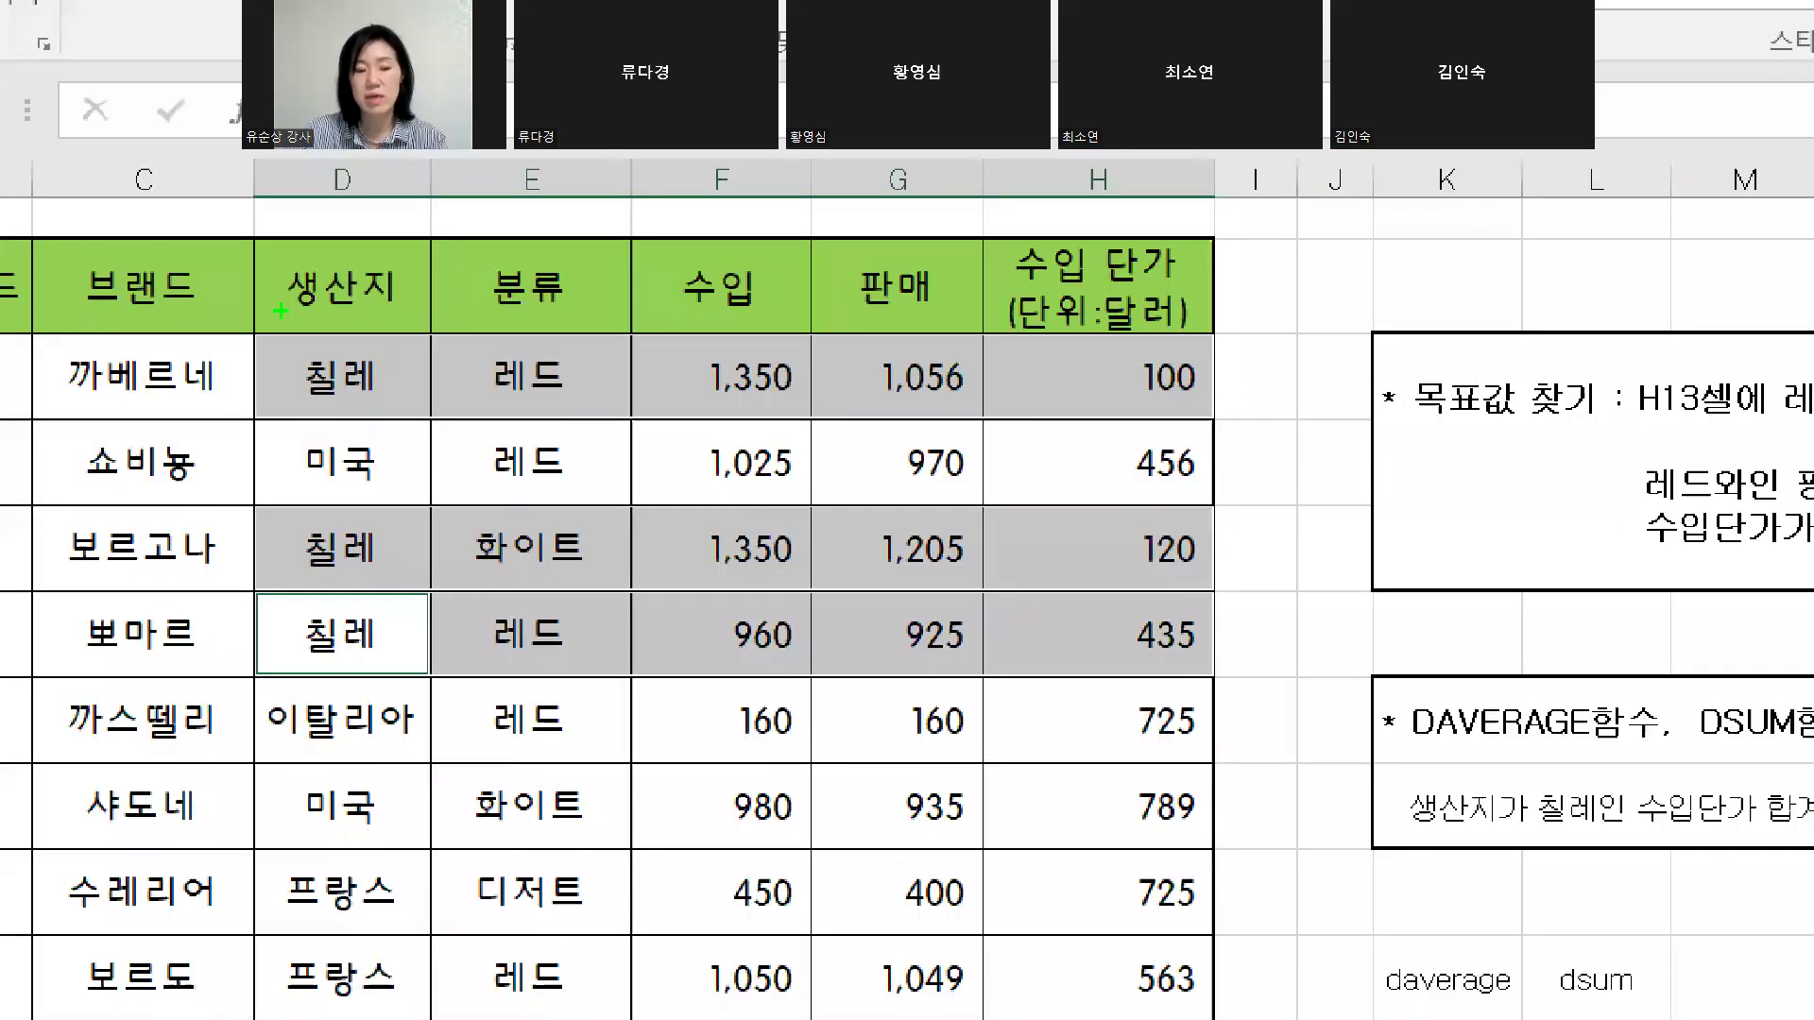
Step: Mark the 칠레 entries and their unit prices on screen, and check the DAVERAGE formula in K11 against them
mouse_move(257, 328)
mouse_down()
mouse_move(257, 399)
mouse_move(209, 373)
mouse_up()
mouse_move(369, 395)
mouse_down()
mouse_move(395, 406)
mouse_move(337, 425)
mouse_up()
drag(326, 546, 287, 604)
mouse_move(312, 632)
mouse_down()
mouse_move(340, 689)
mouse_move(364, 631)
mouse_up()
drag(1219, 412, 1214, 446)
drag(1133, 592, 1213, 631)
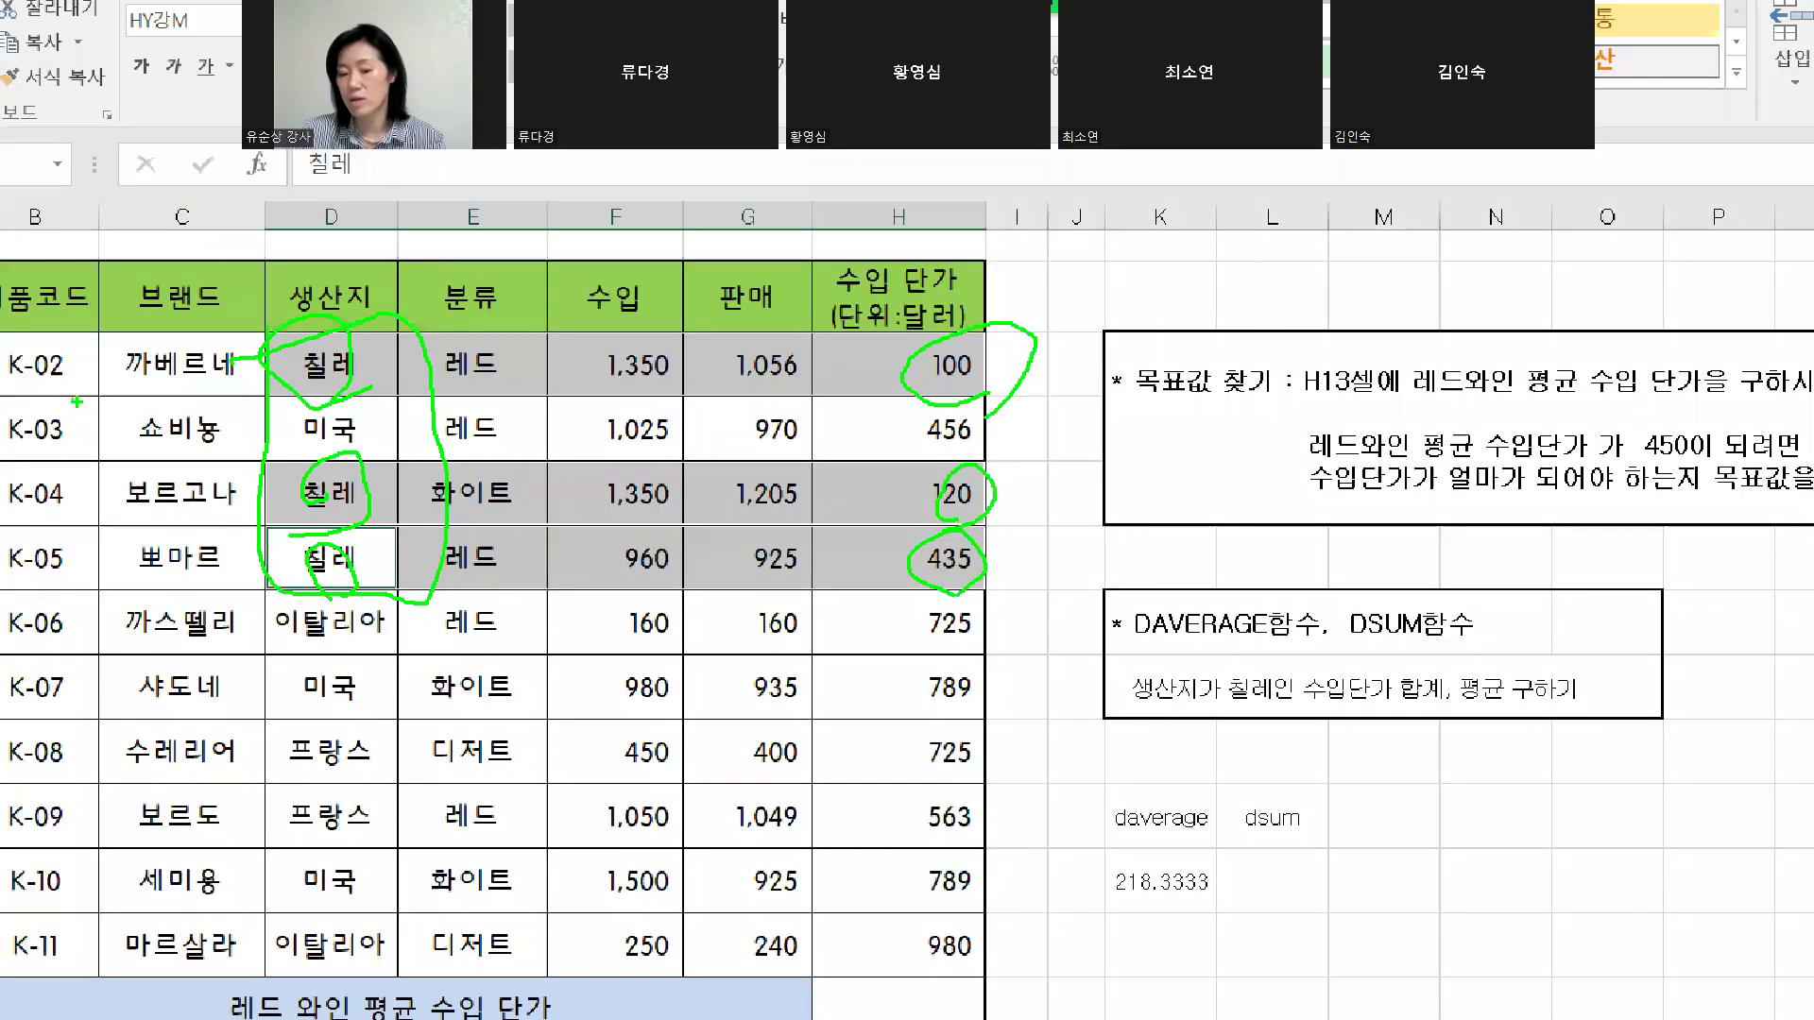
drag(90, 260, 42, 243)
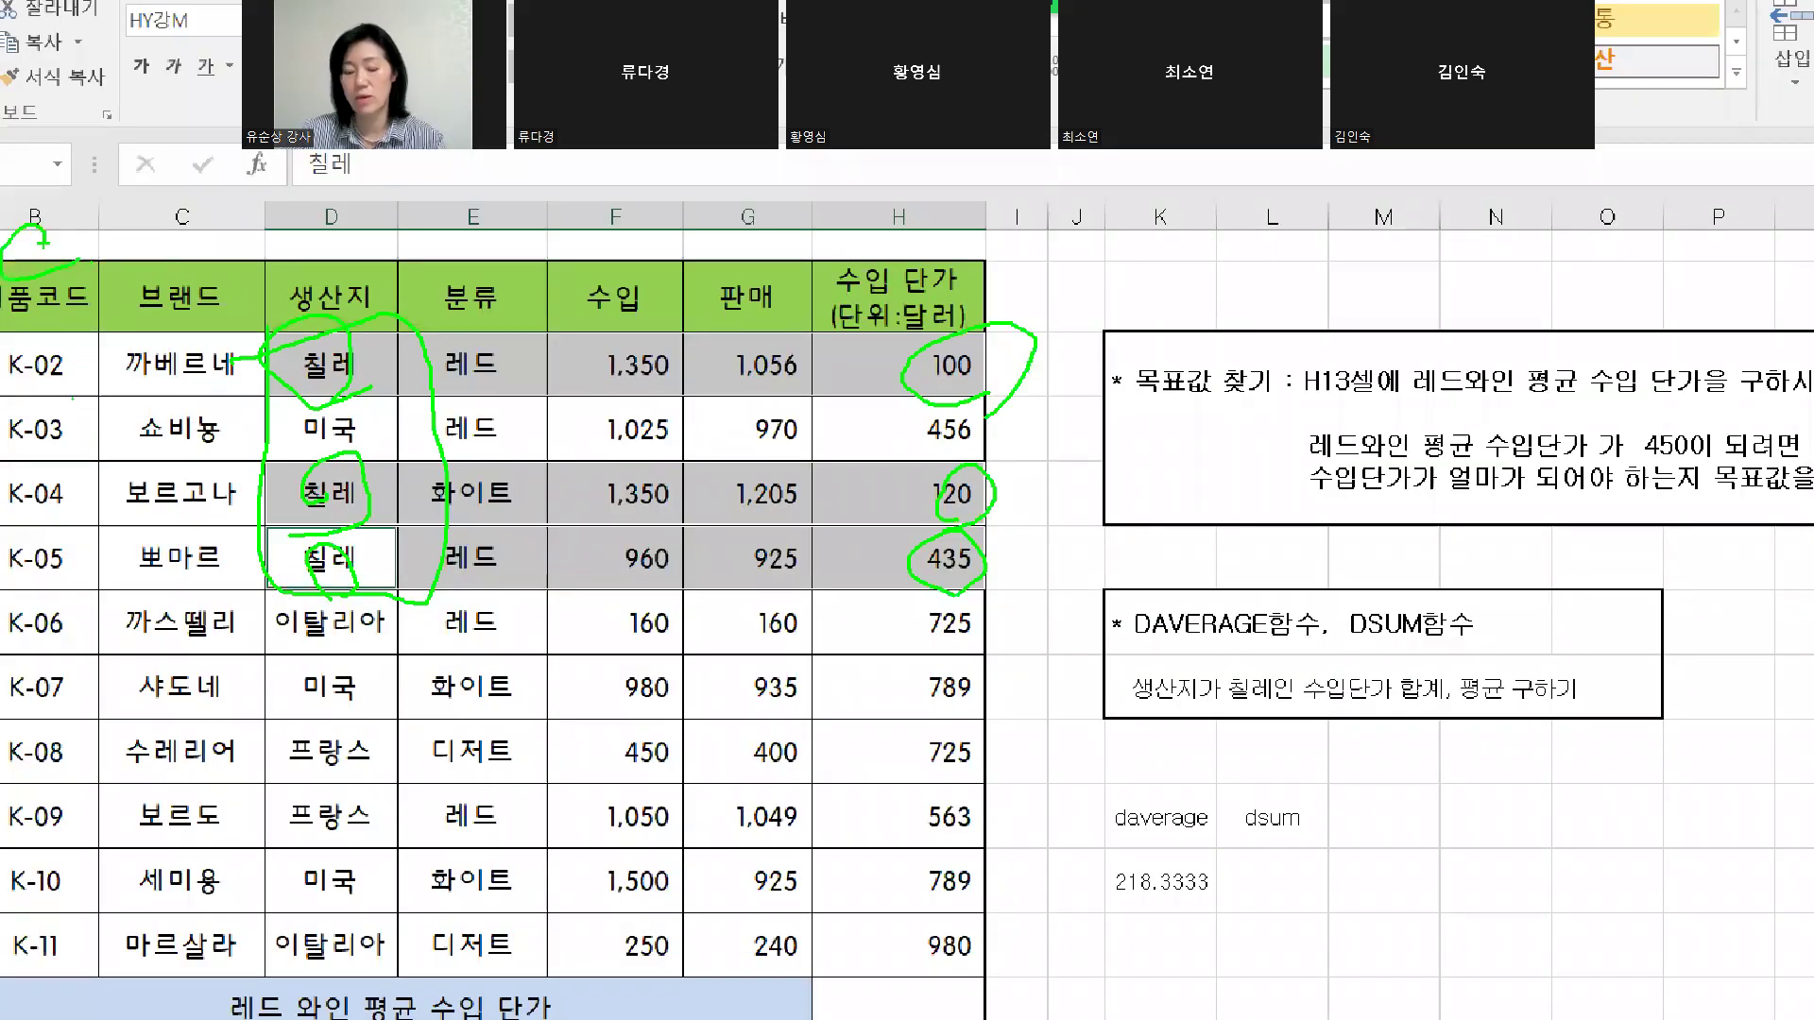
key(Escape)
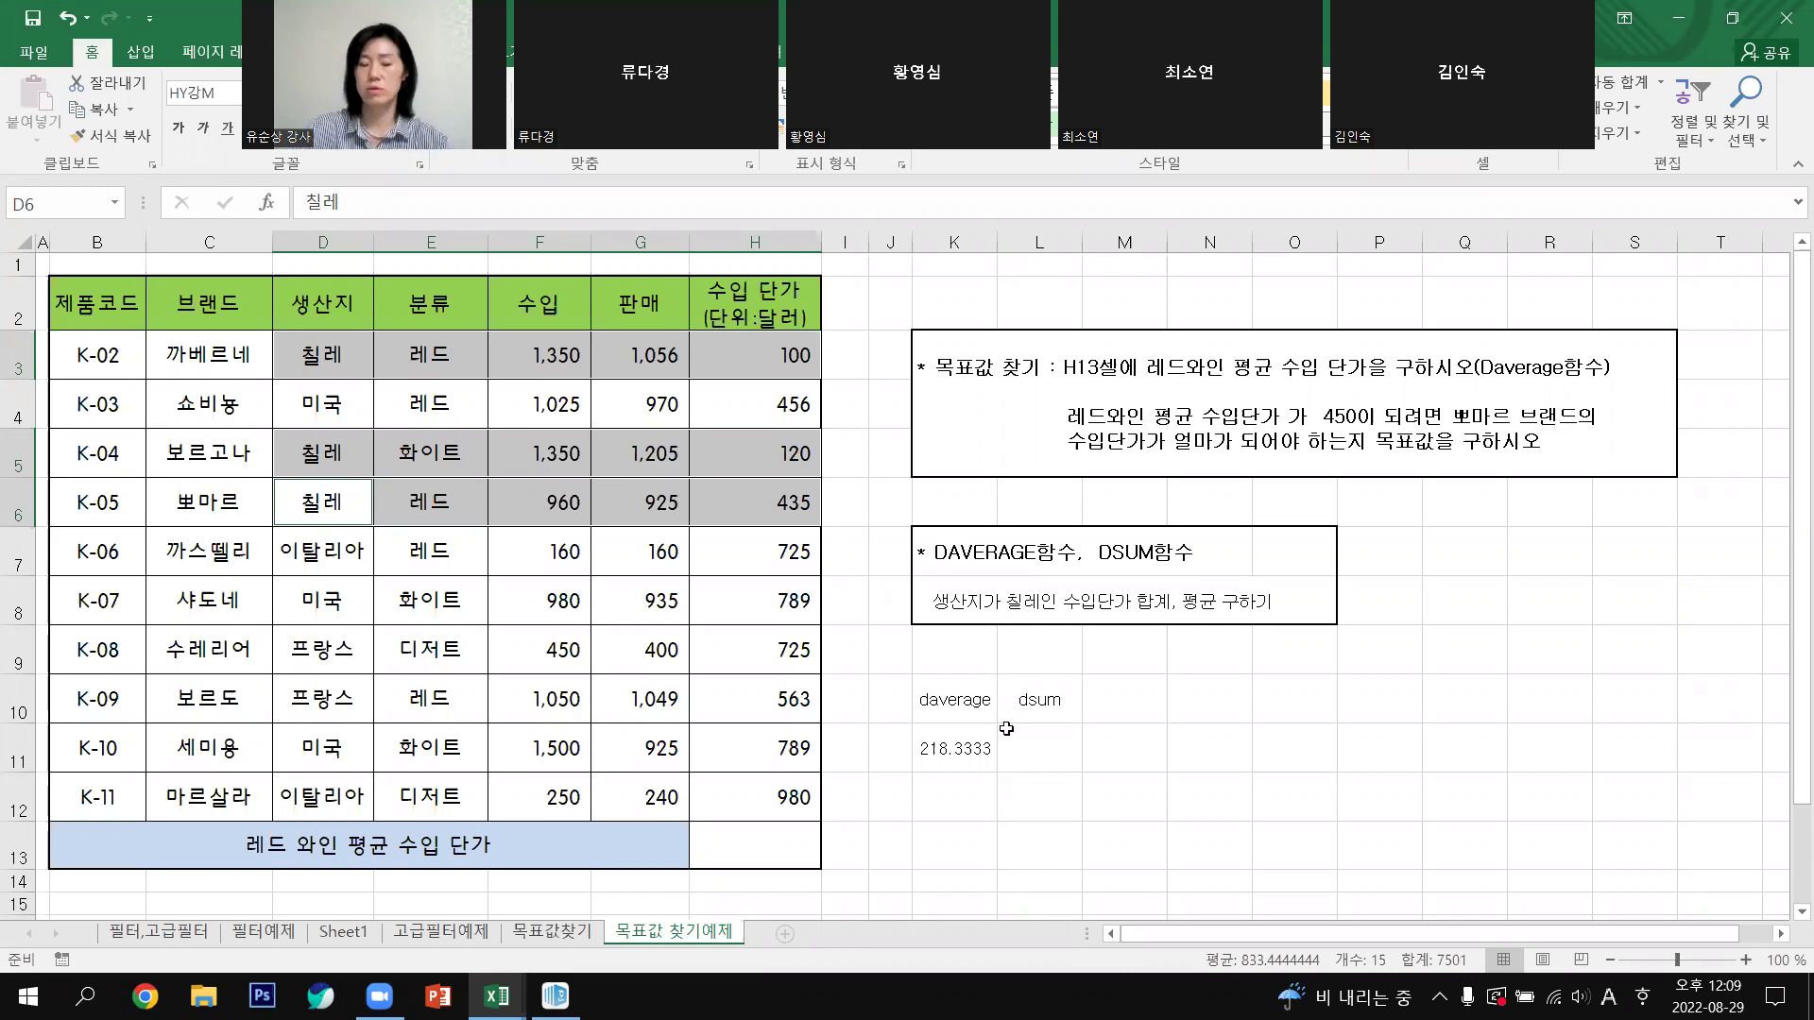
click(947, 765)
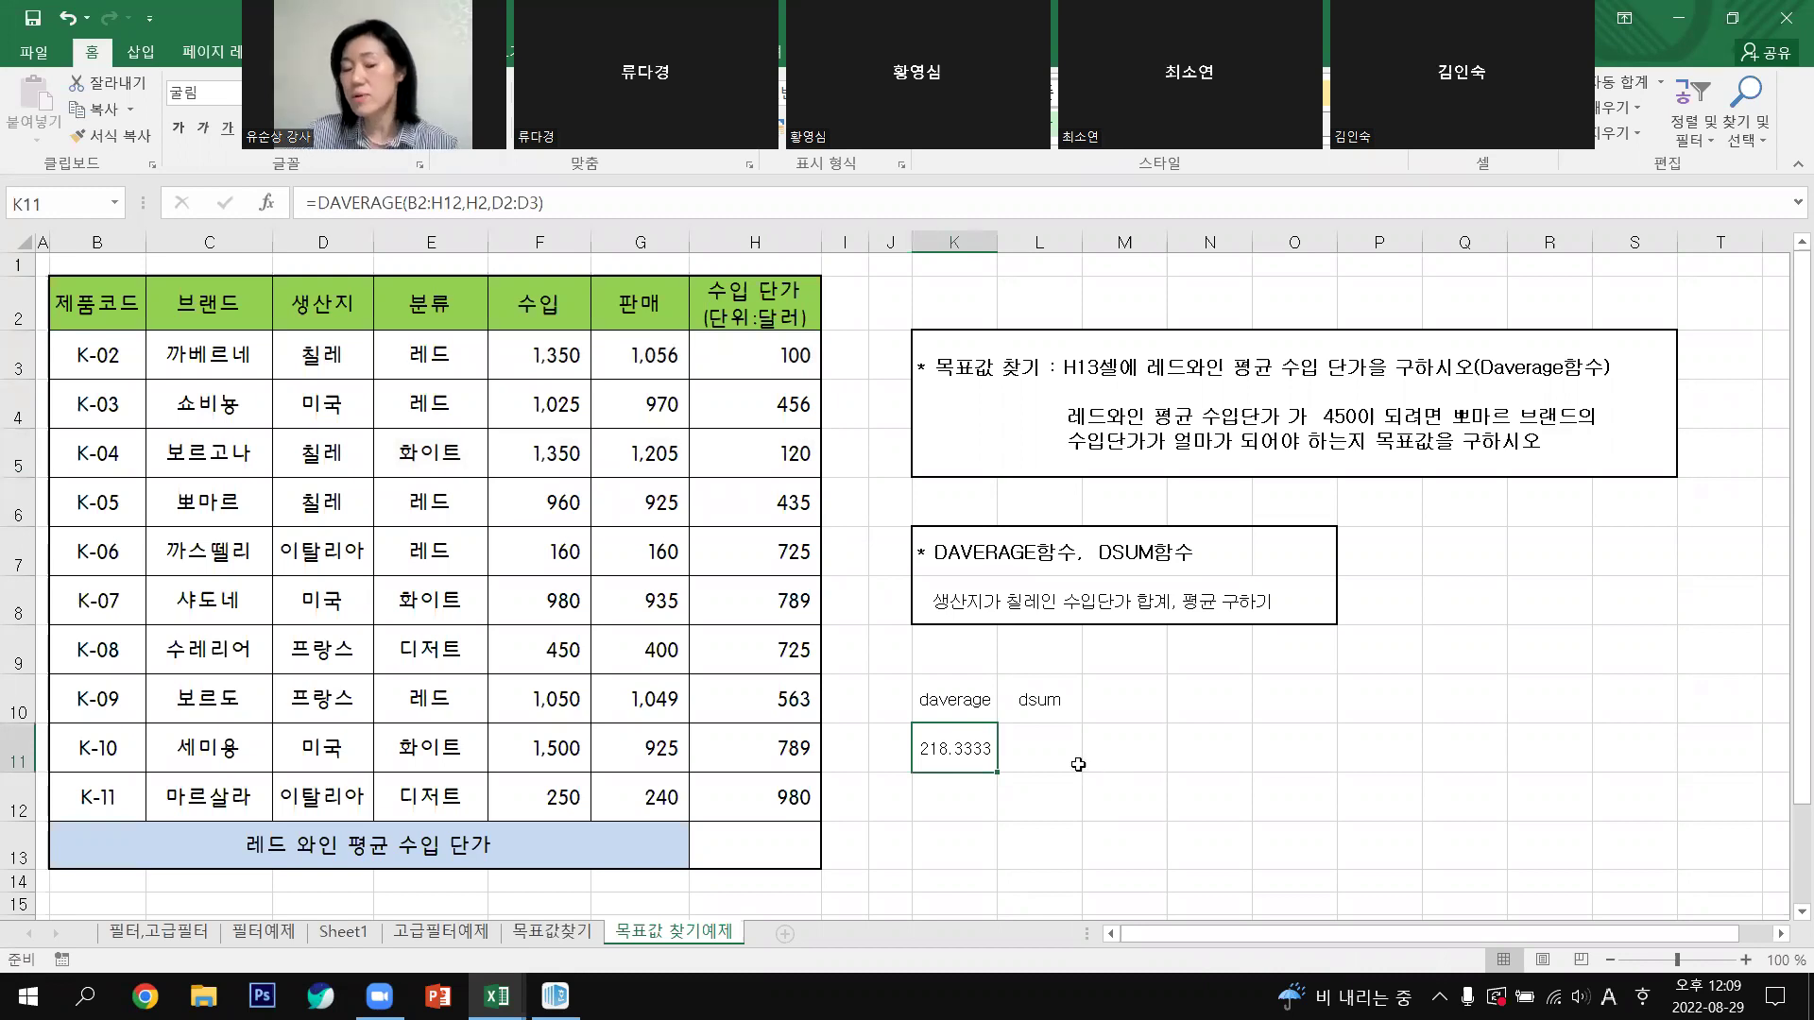
Step: Start a DSUM formula in L11 and open its function arguments
click(1033, 749)
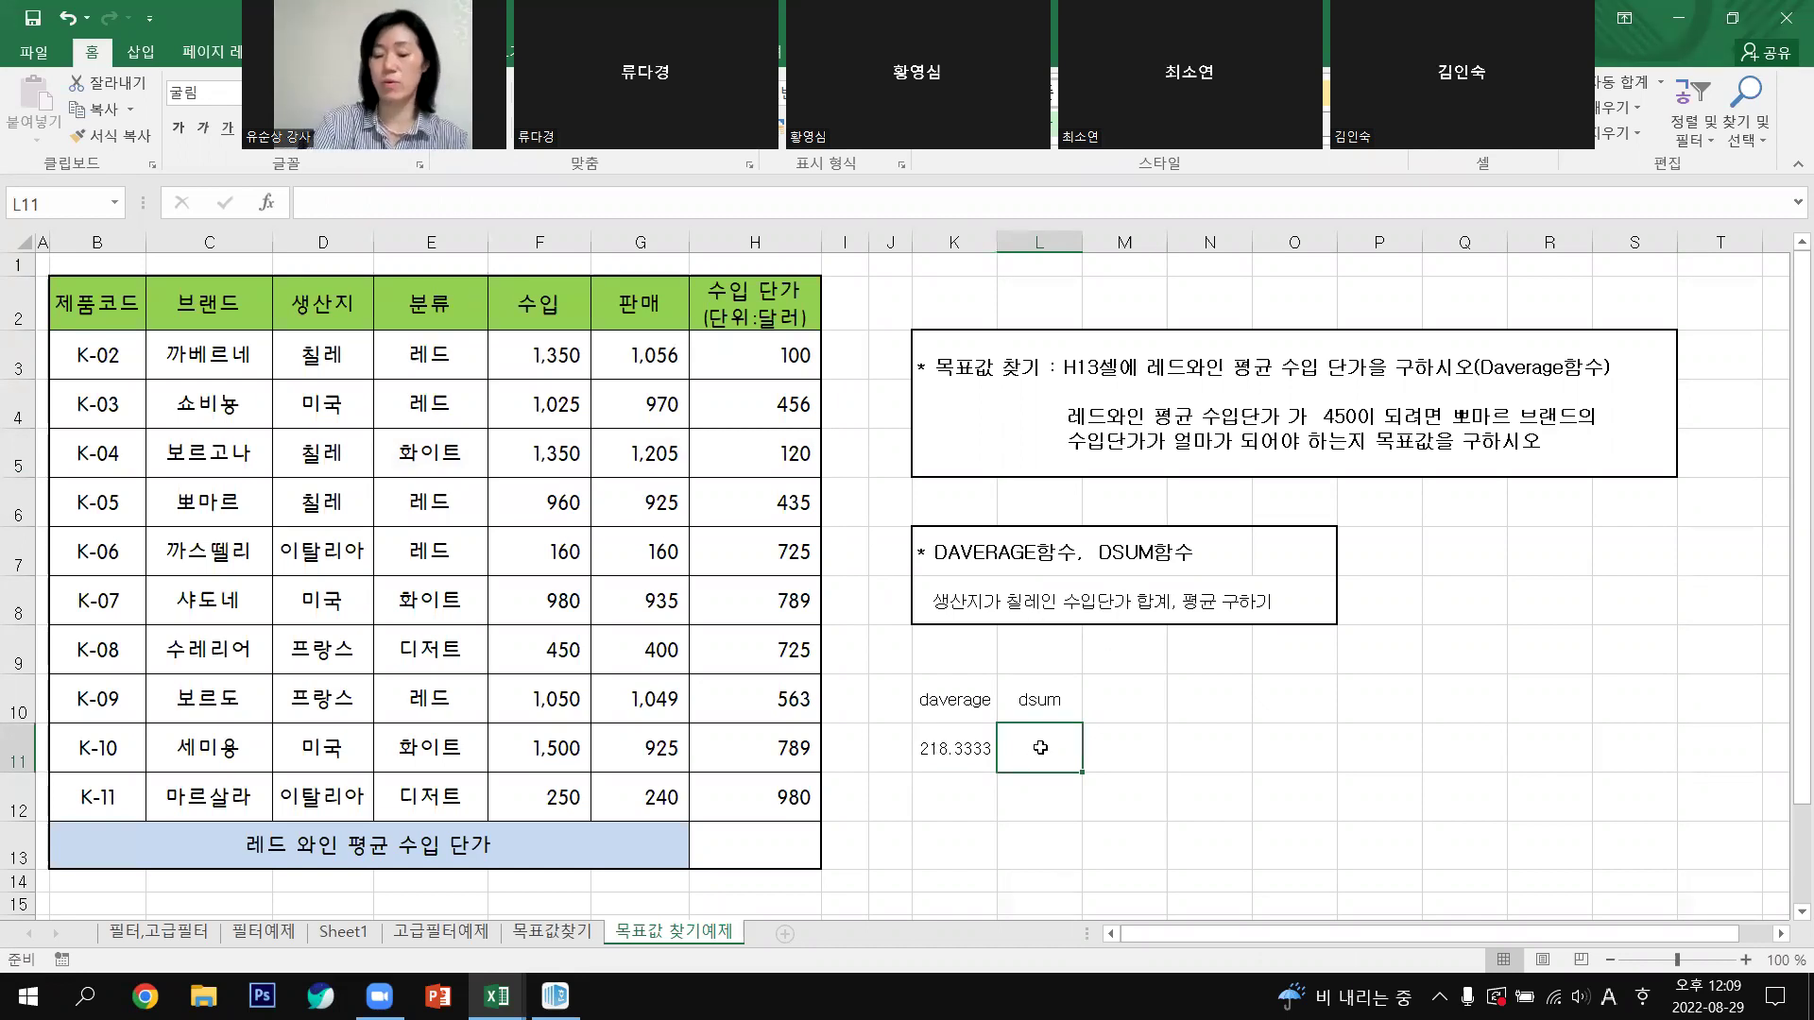
text(=)
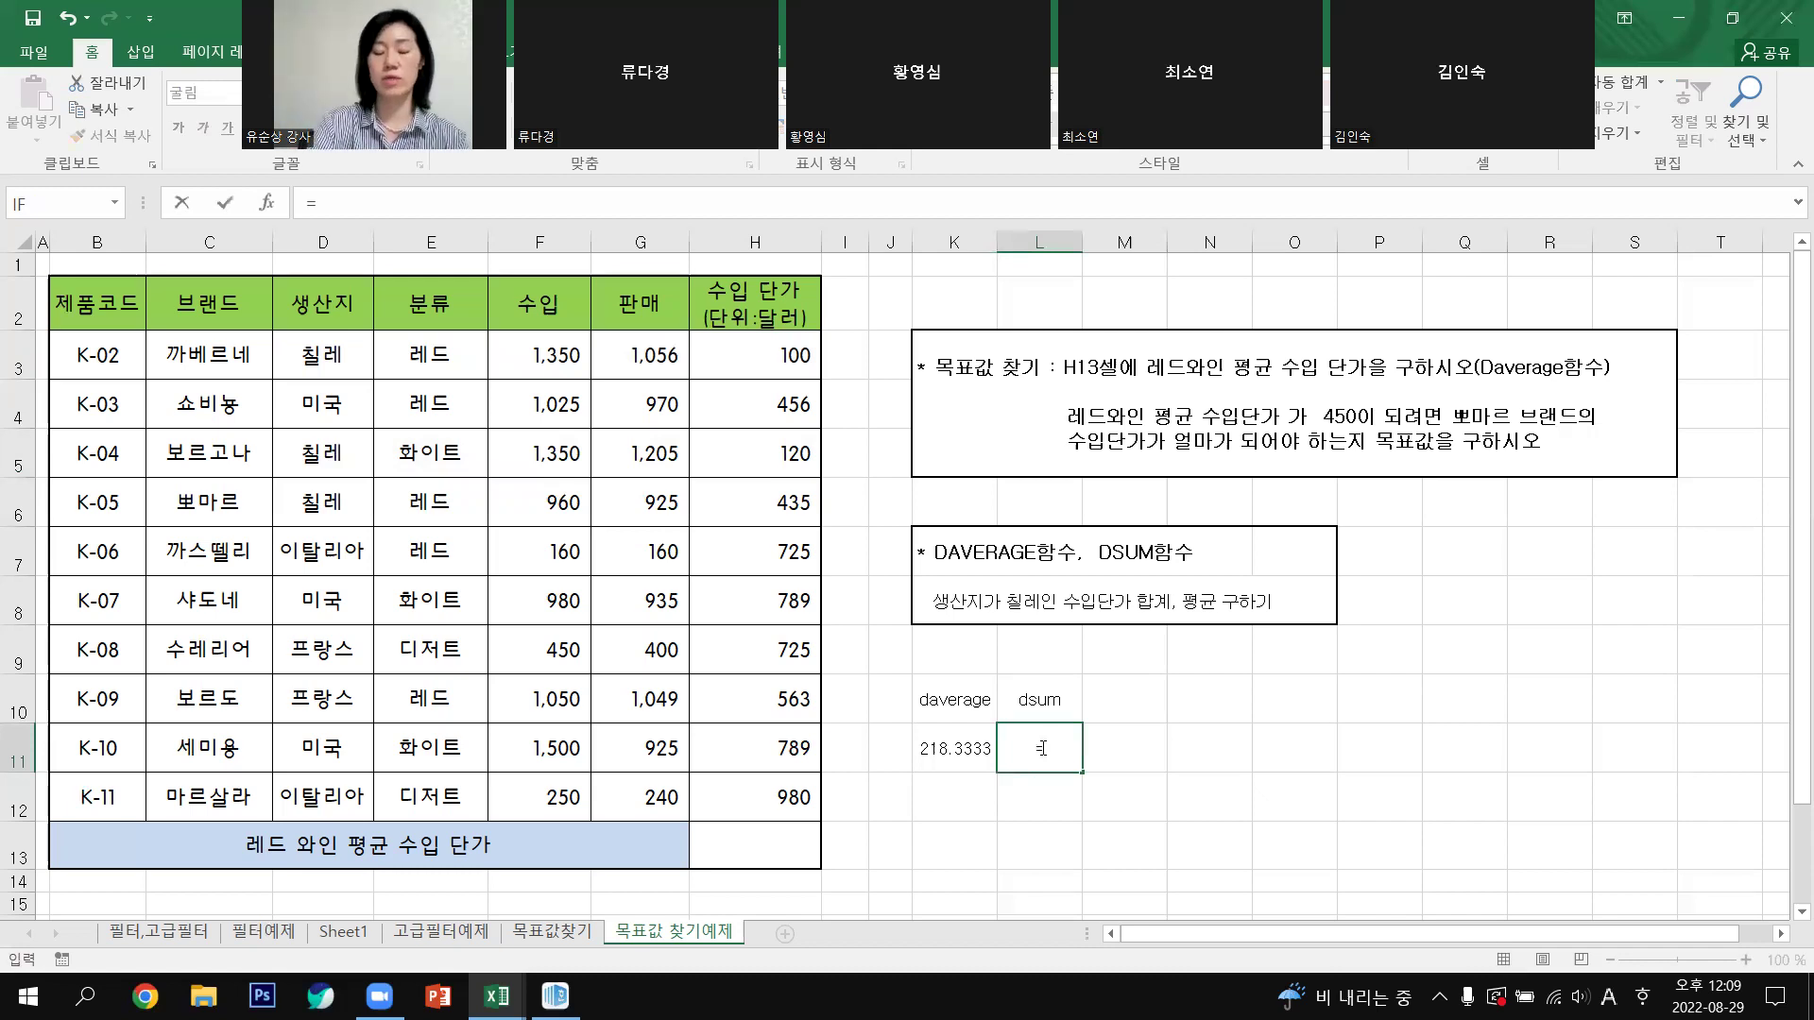
text(dsu)
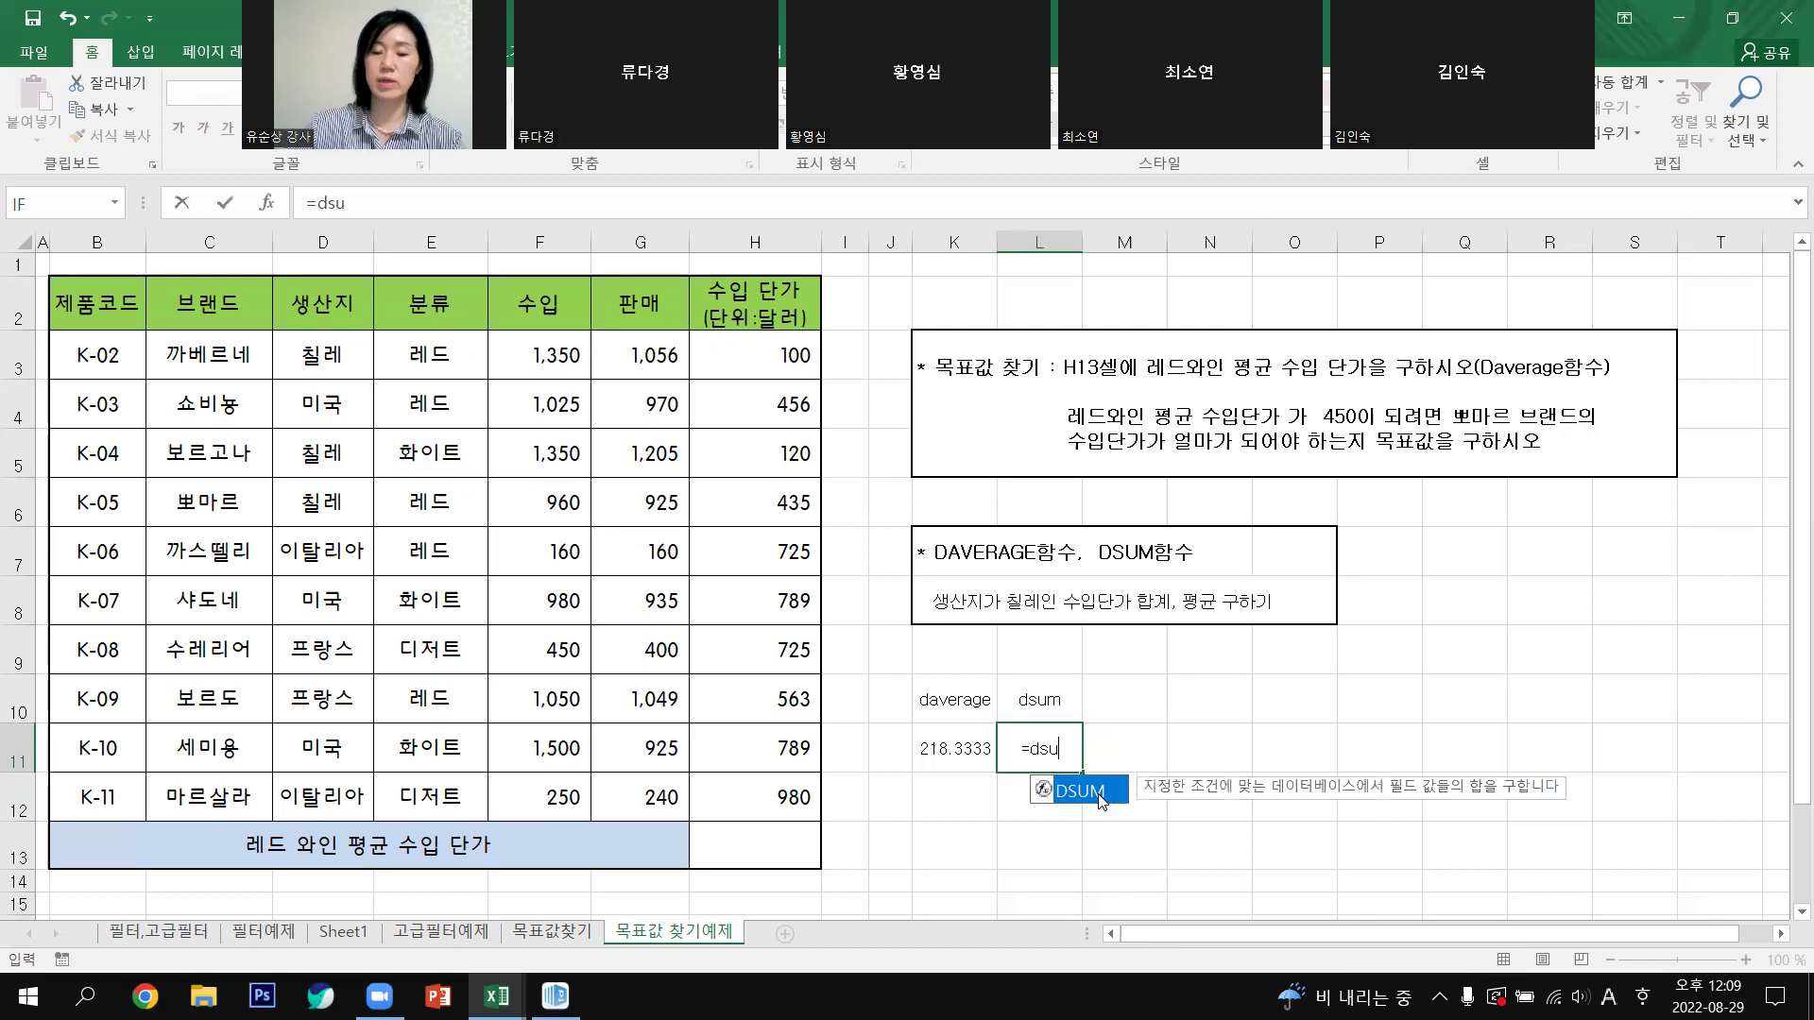
double_click(1098, 792)
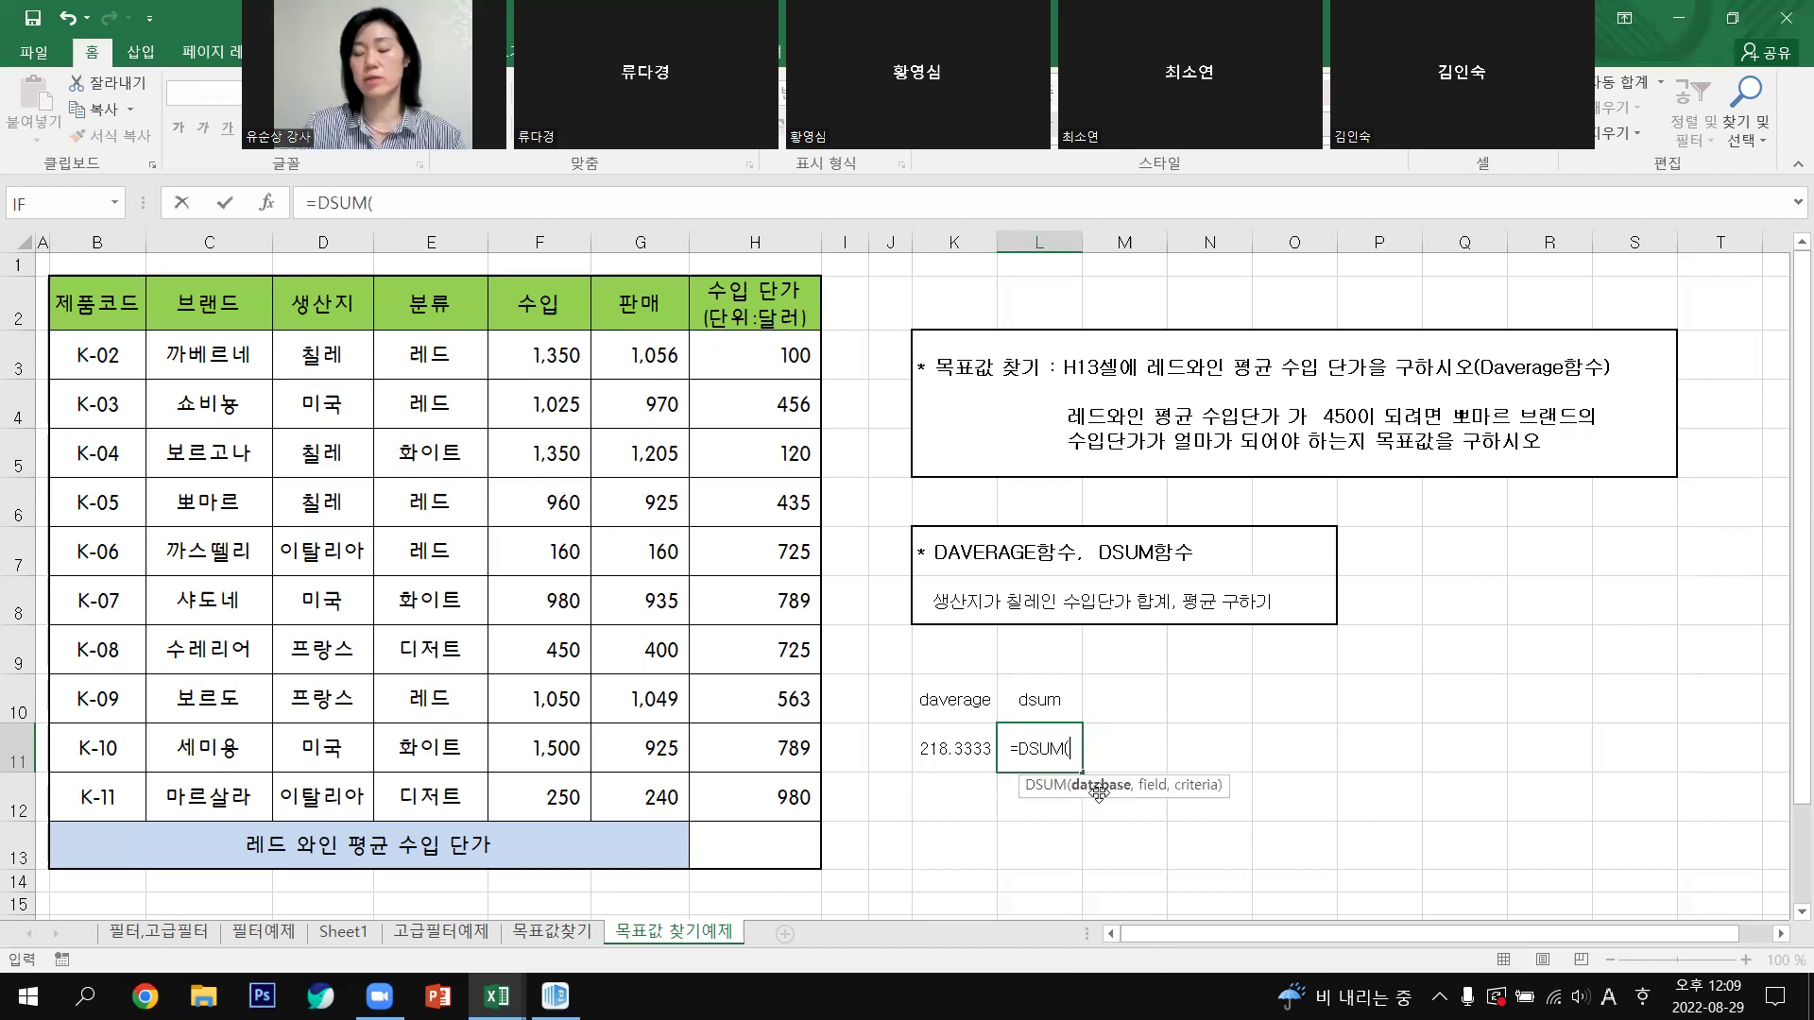
click(270, 204)
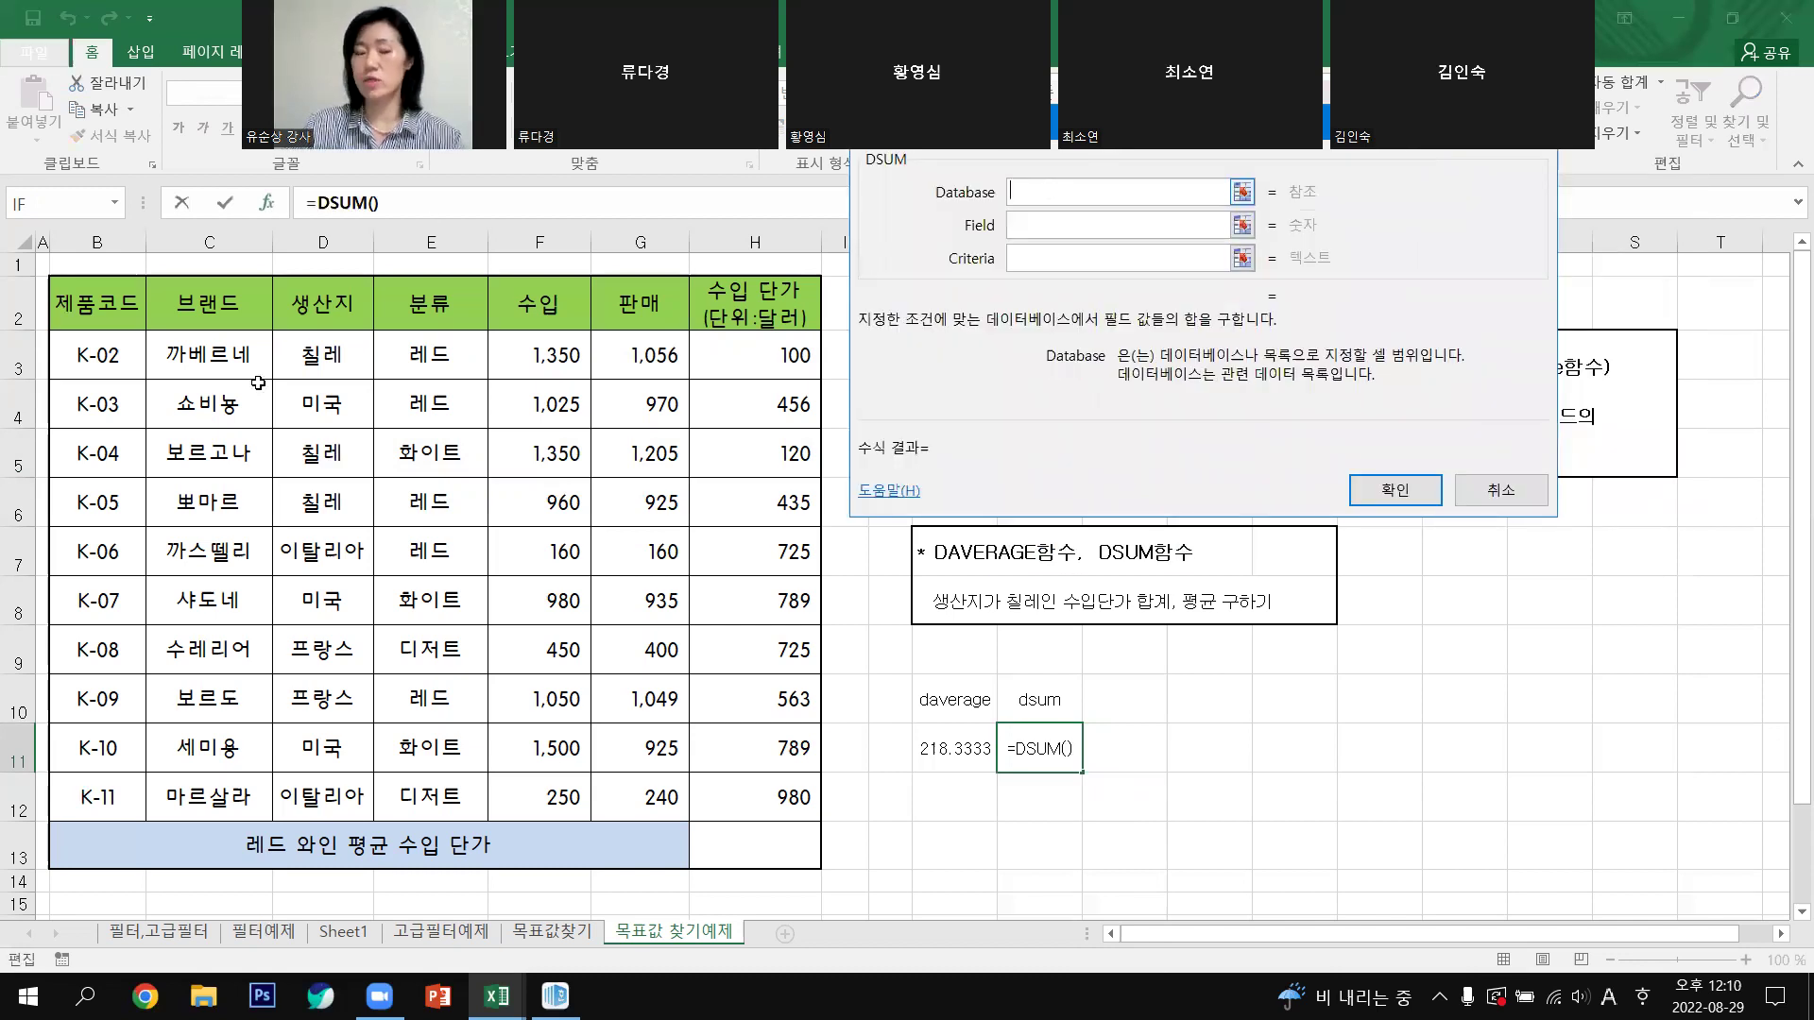
Step: Set the DSUM Database to B2:H12 and its Criteria to D2:D3
drag(99, 310, 760, 799)
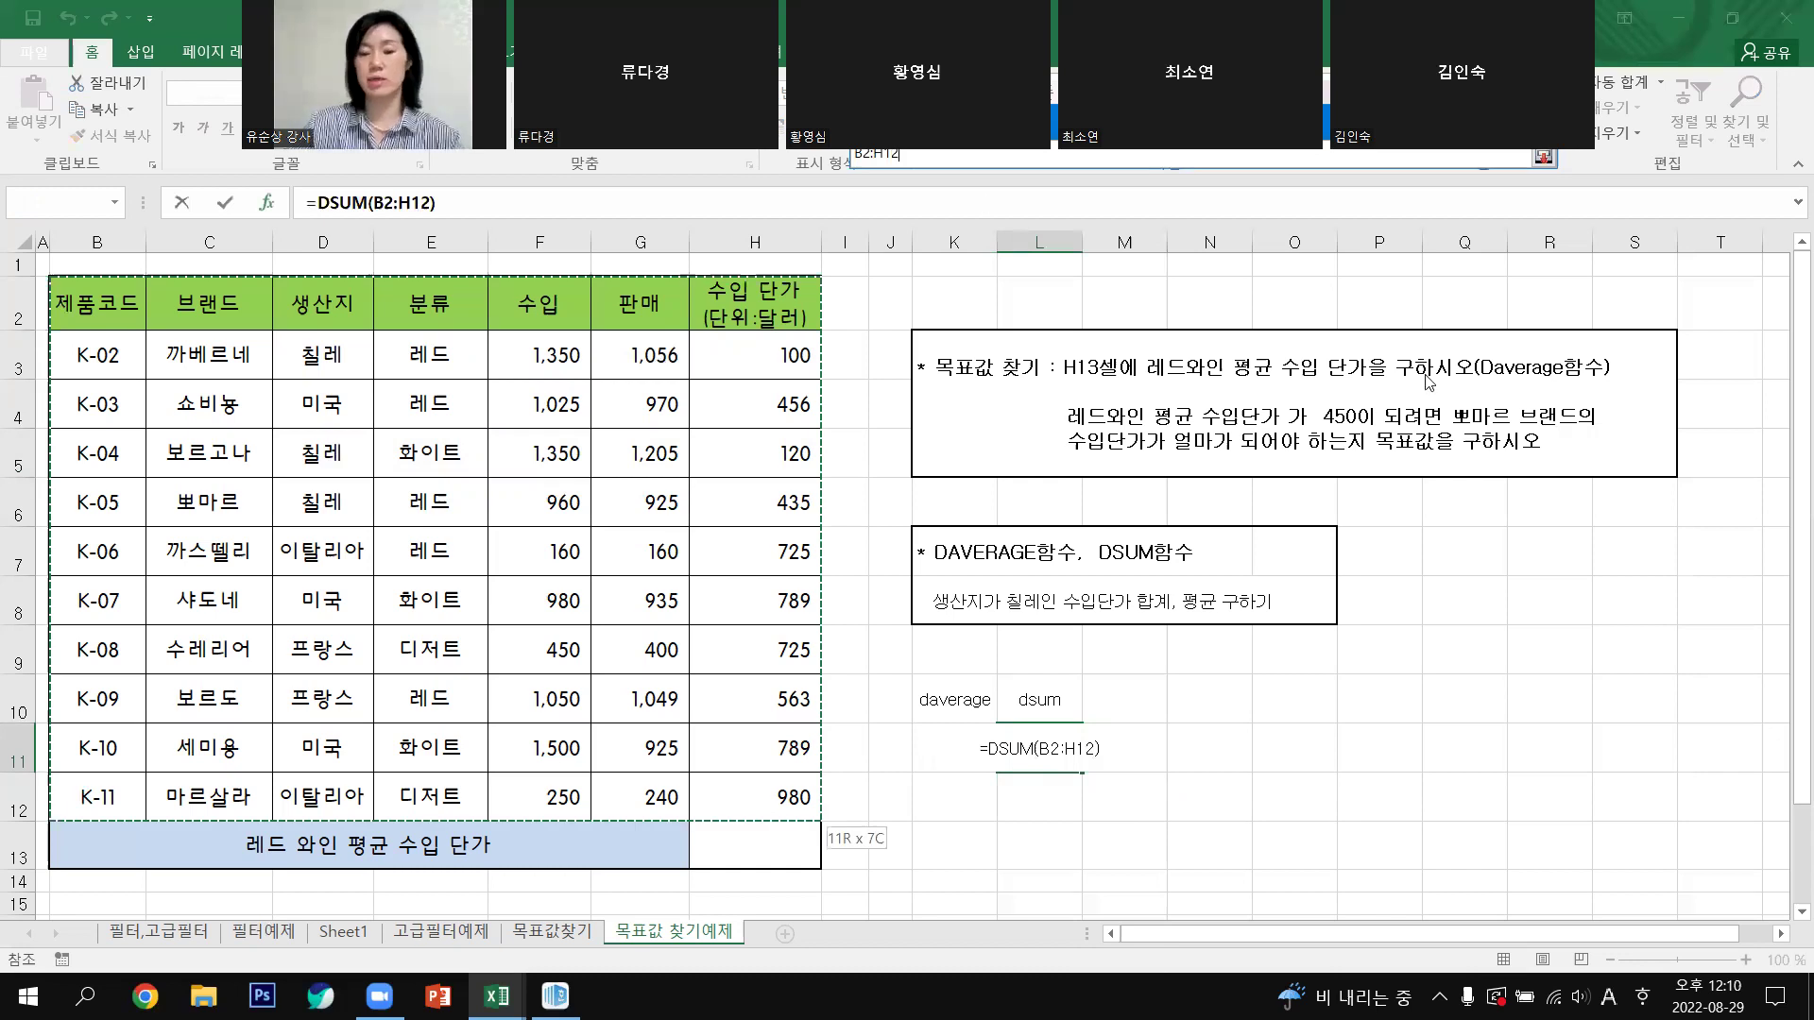
click(1067, 276)
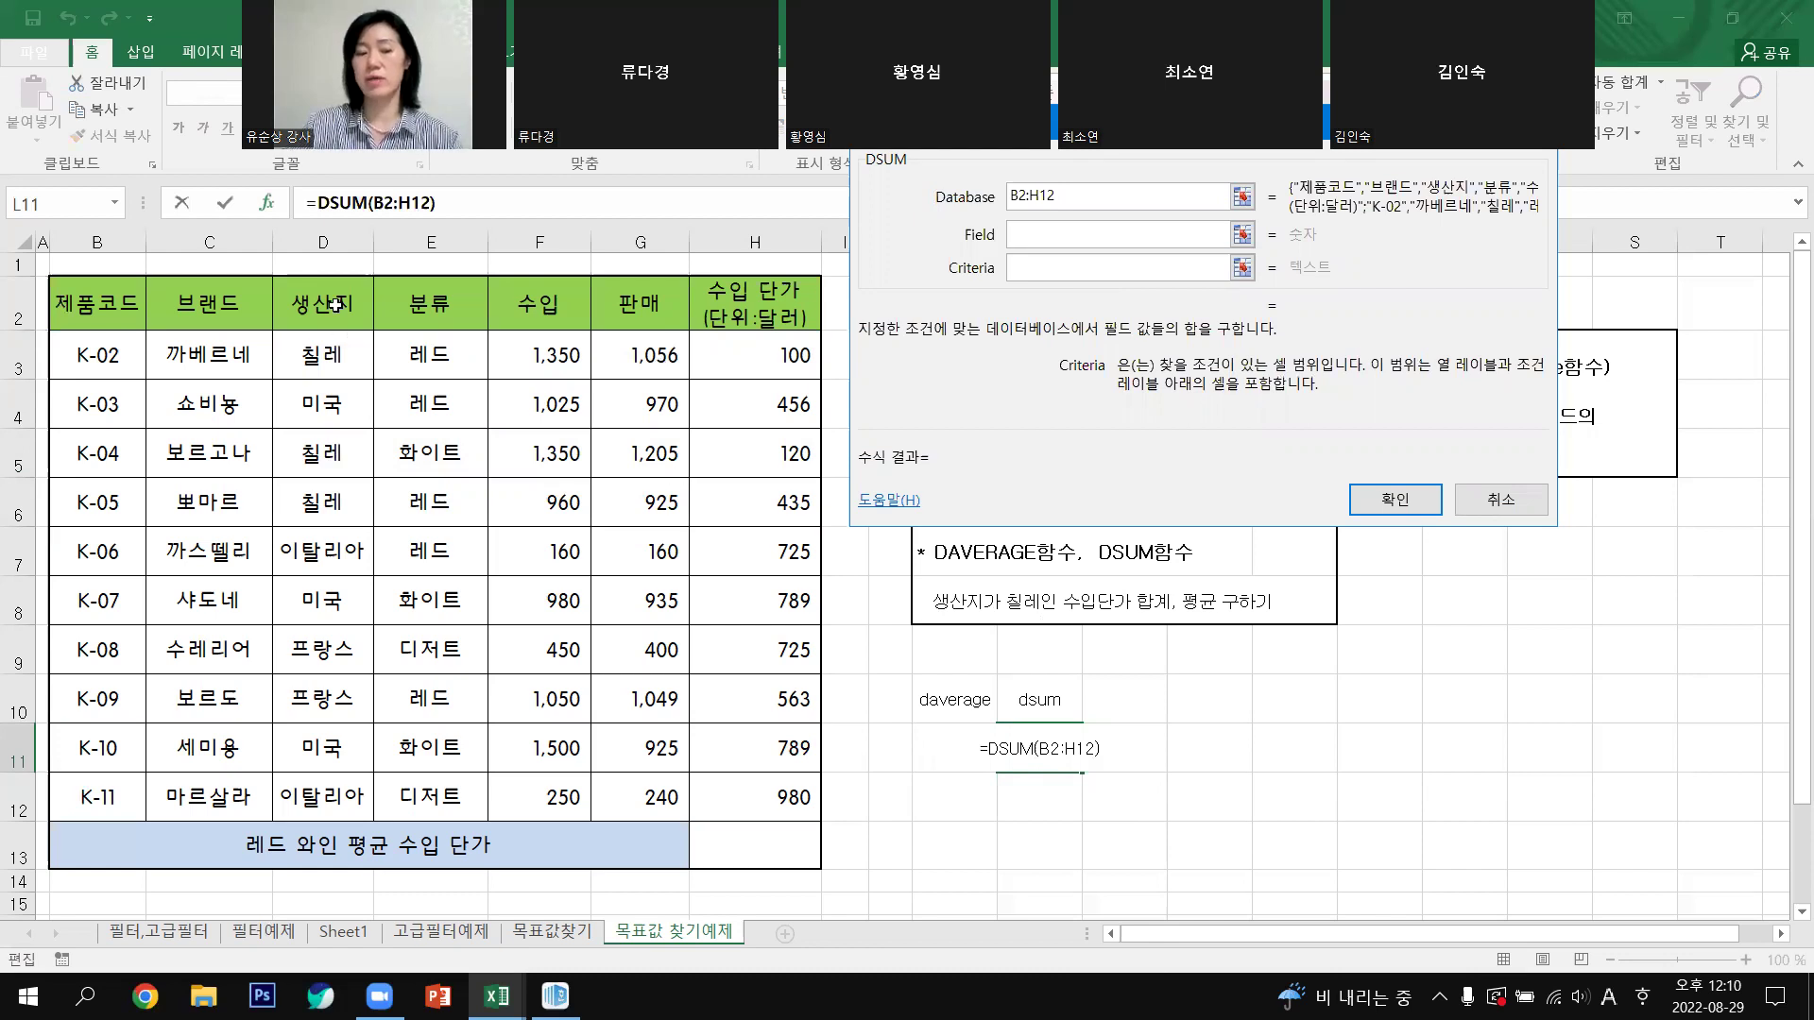
drag(332, 304, 325, 356)
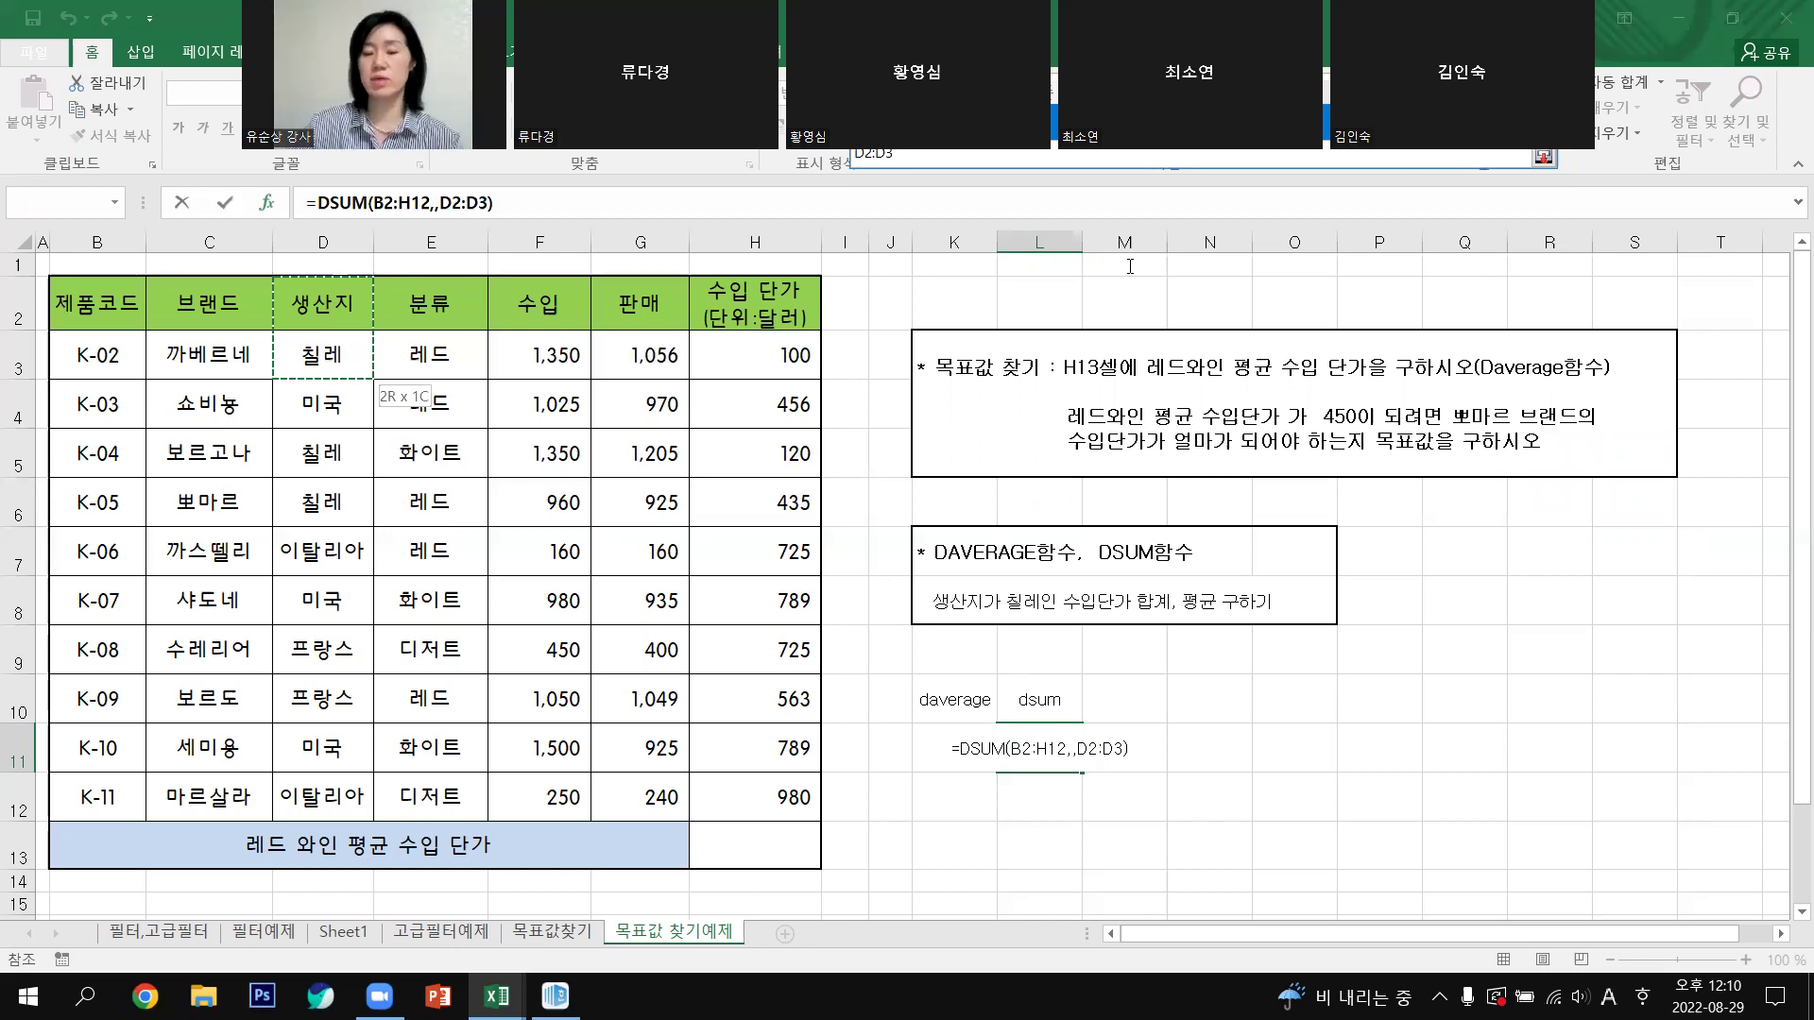
Step: Set the DSUM Field to the 수입 단가 header in H2 and complete the formula in L11
key(Return)
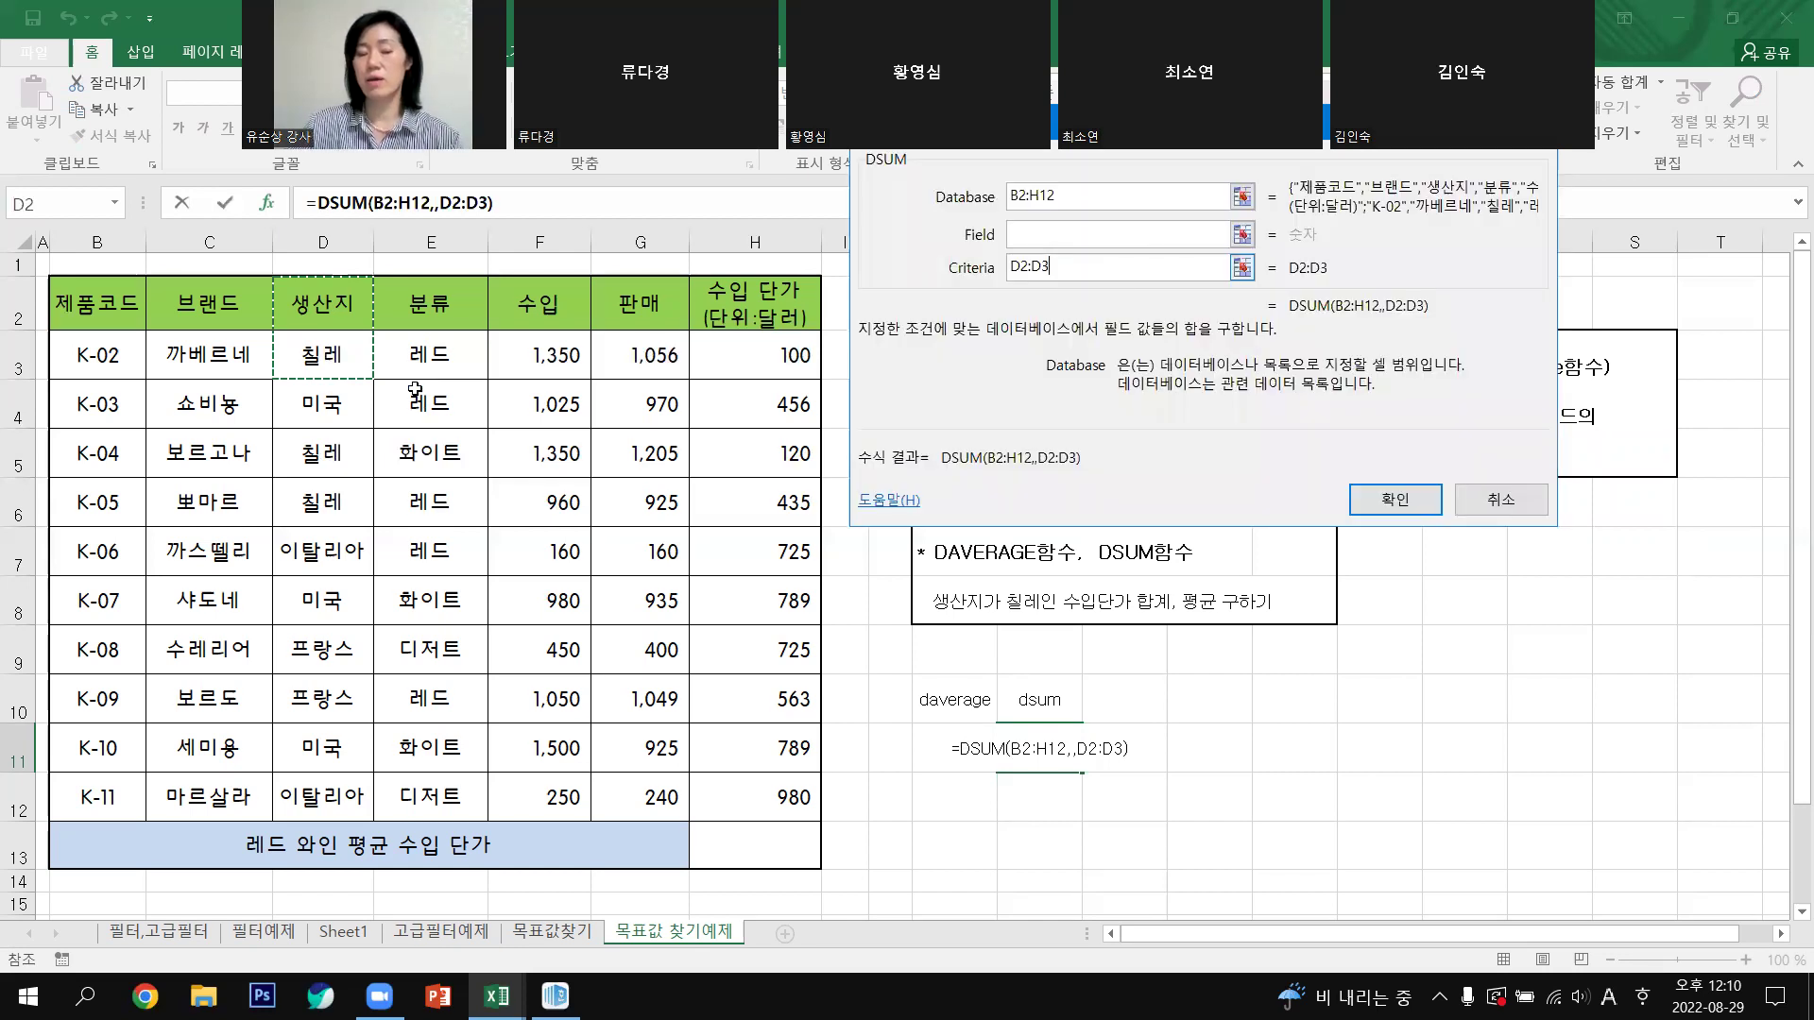
click(1033, 234)
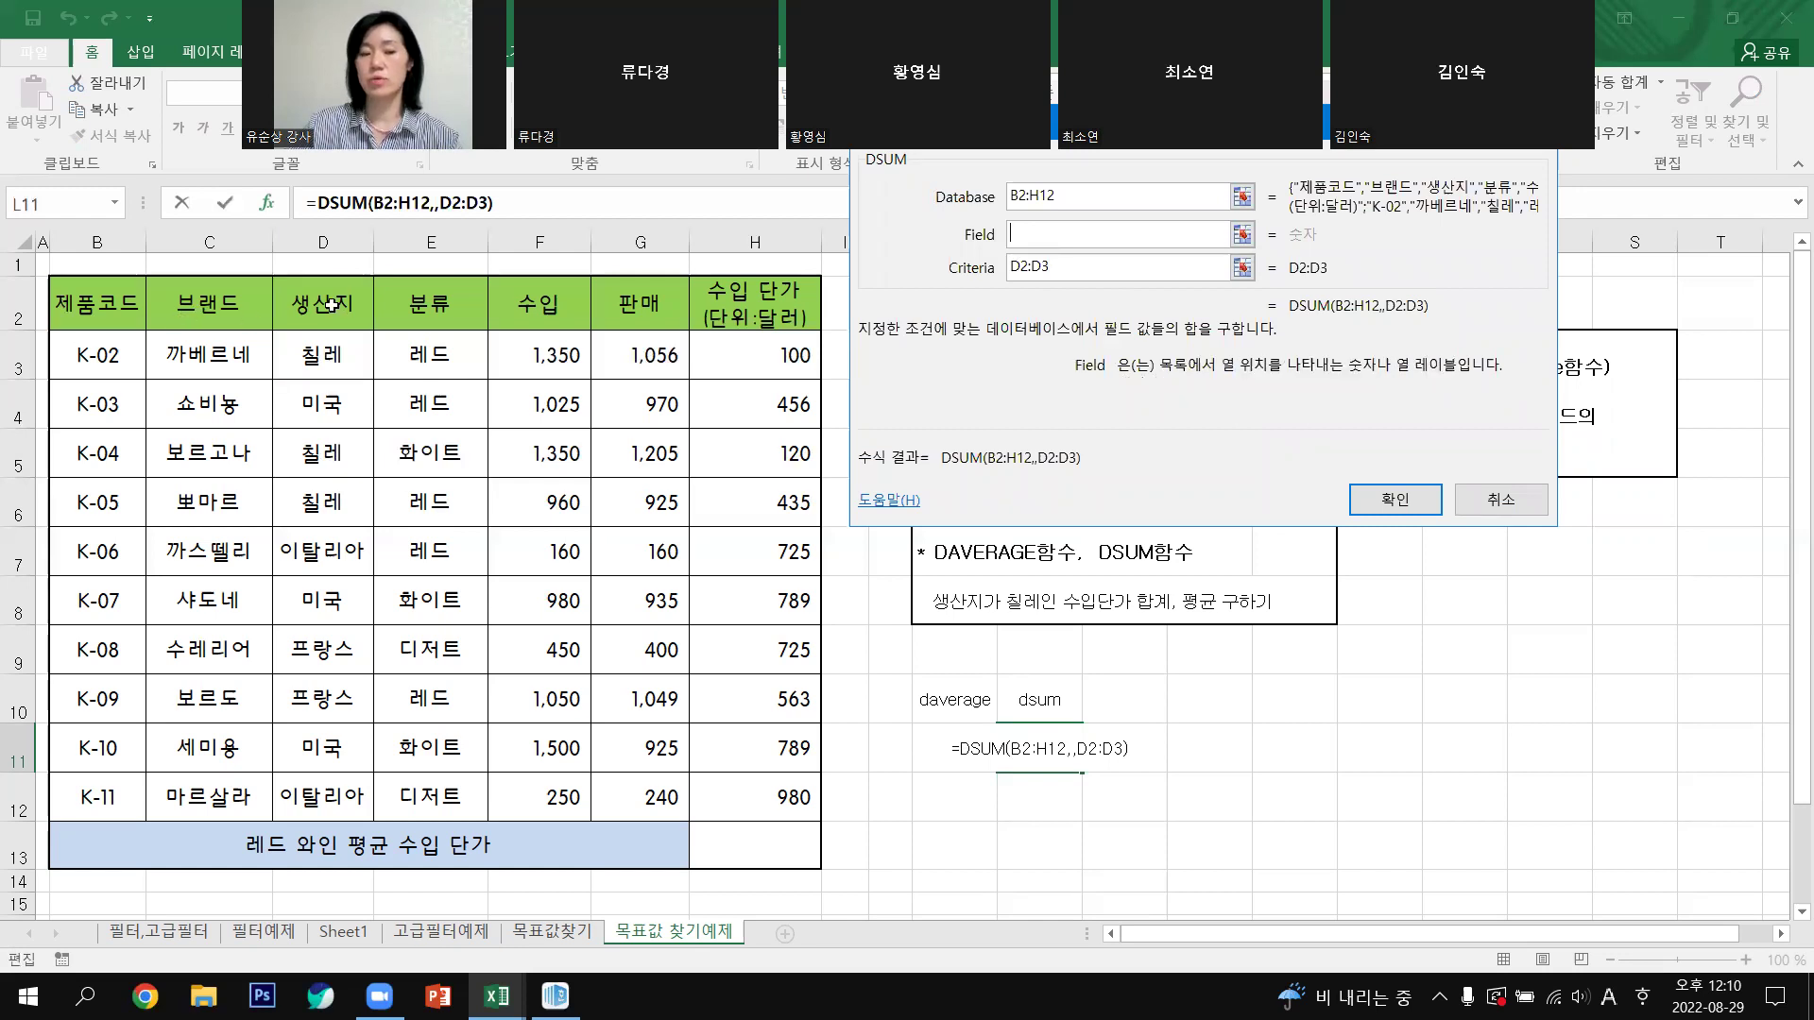
click(768, 309)
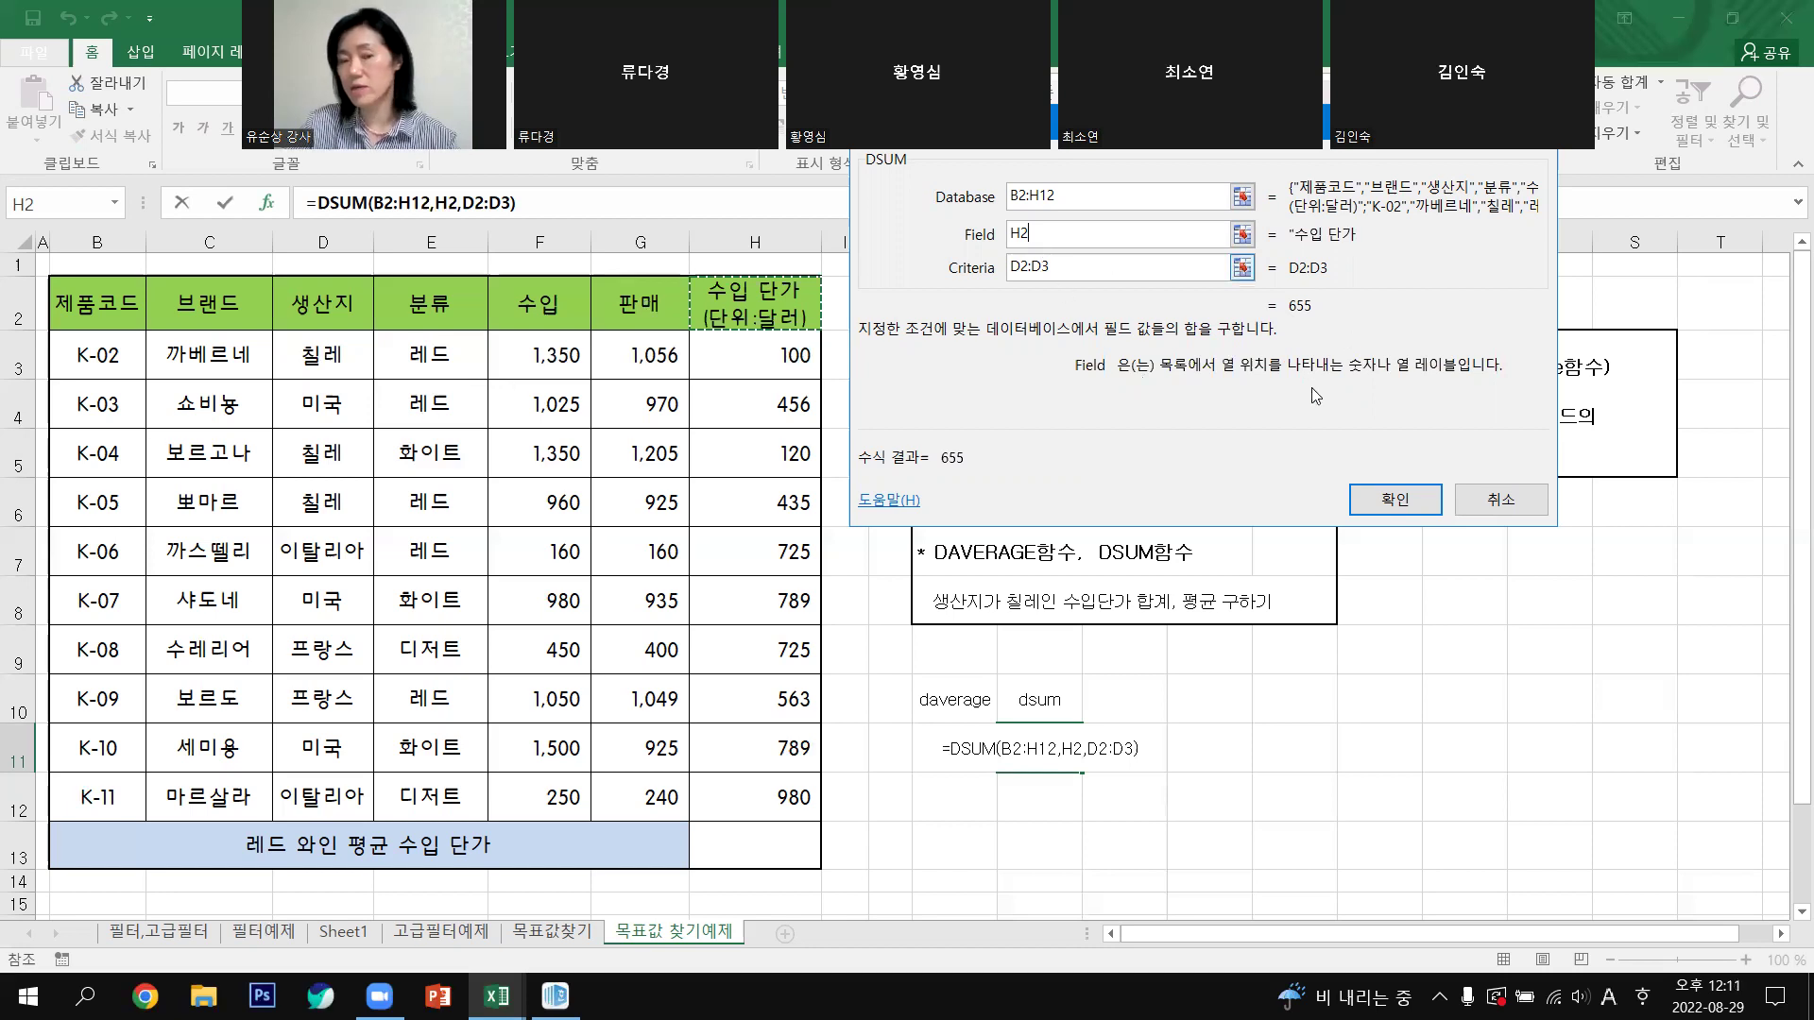
click(1383, 499)
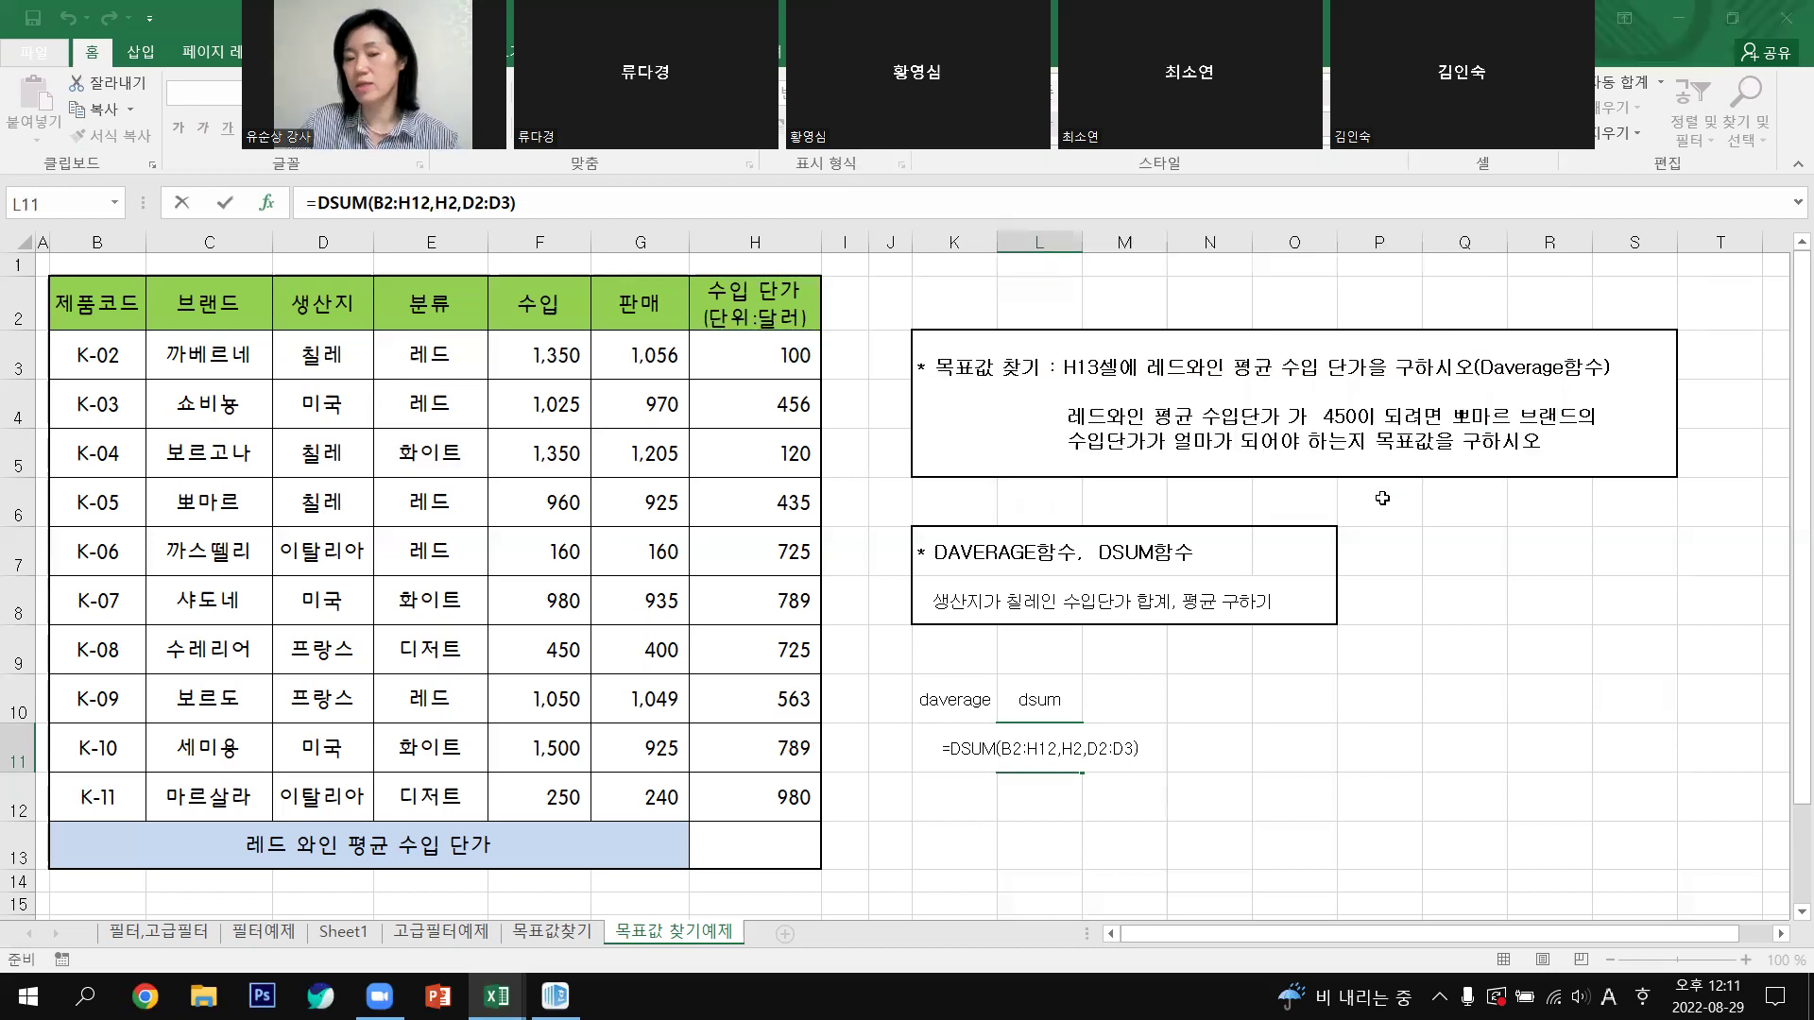
click(1192, 784)
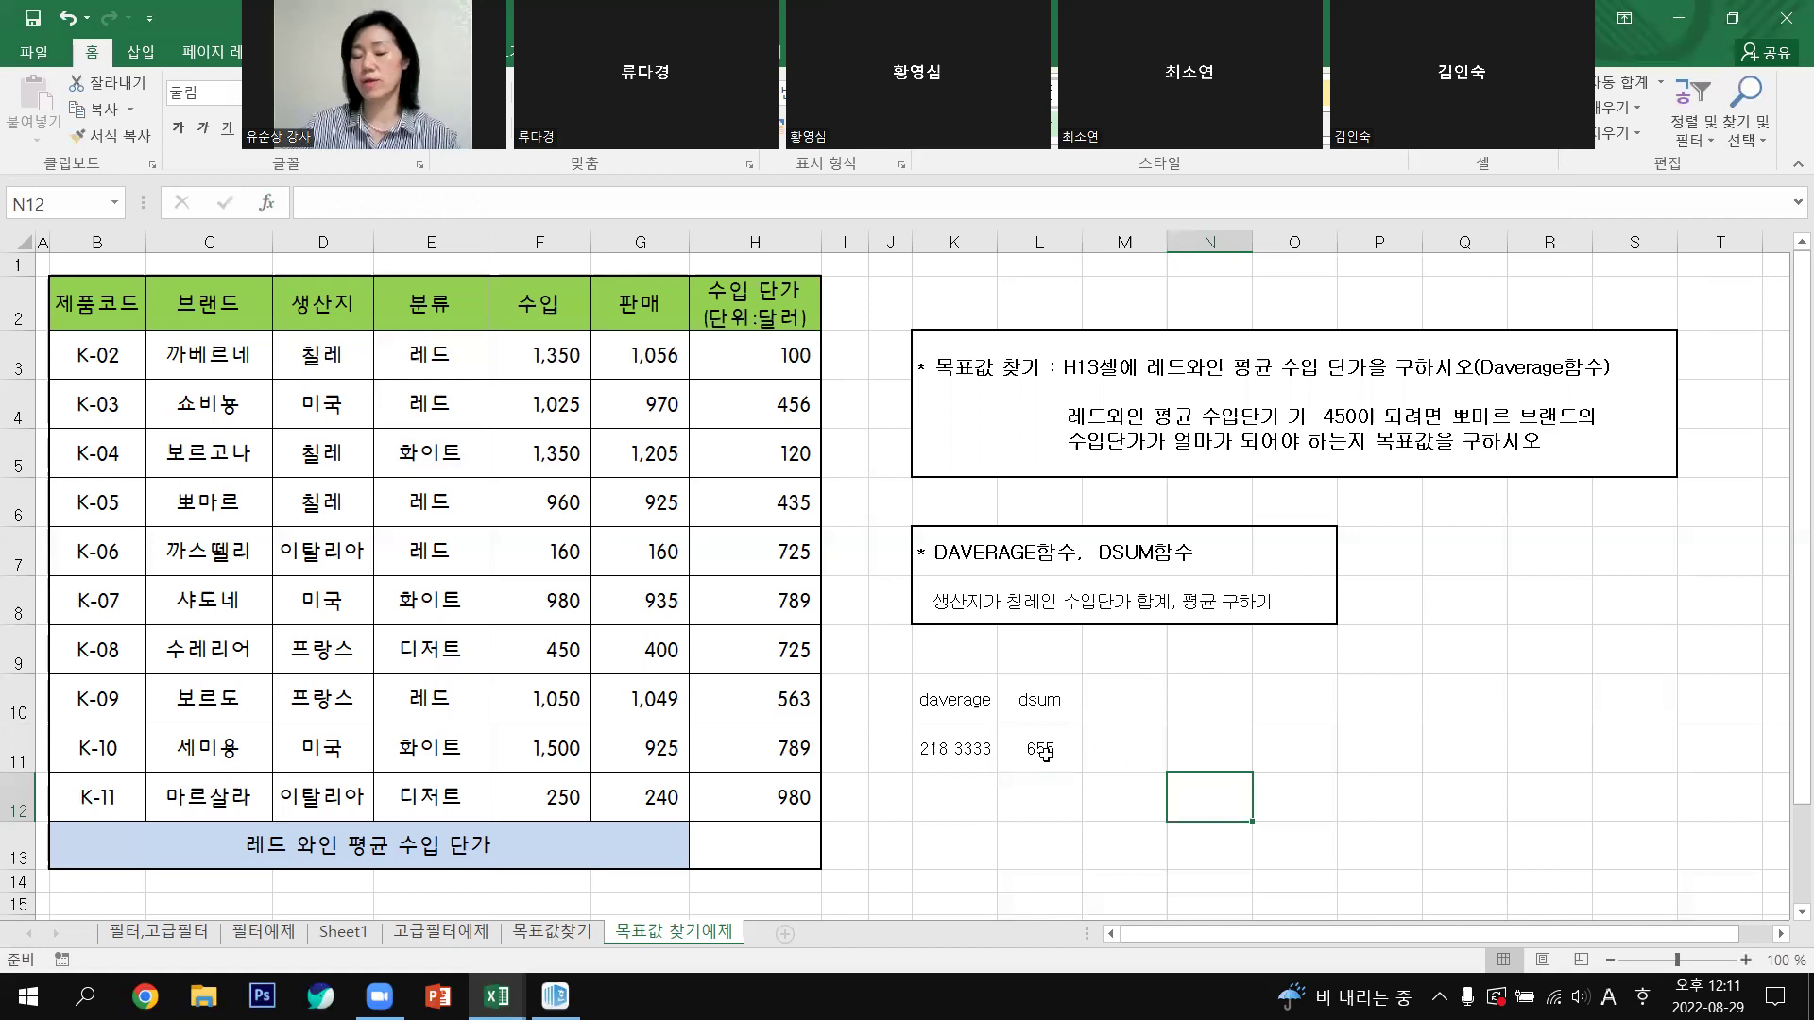
Step: Check the DSUM formula in L11 and the DAVERAGE formula in K11
click(1045, 734)
click(977, 703)
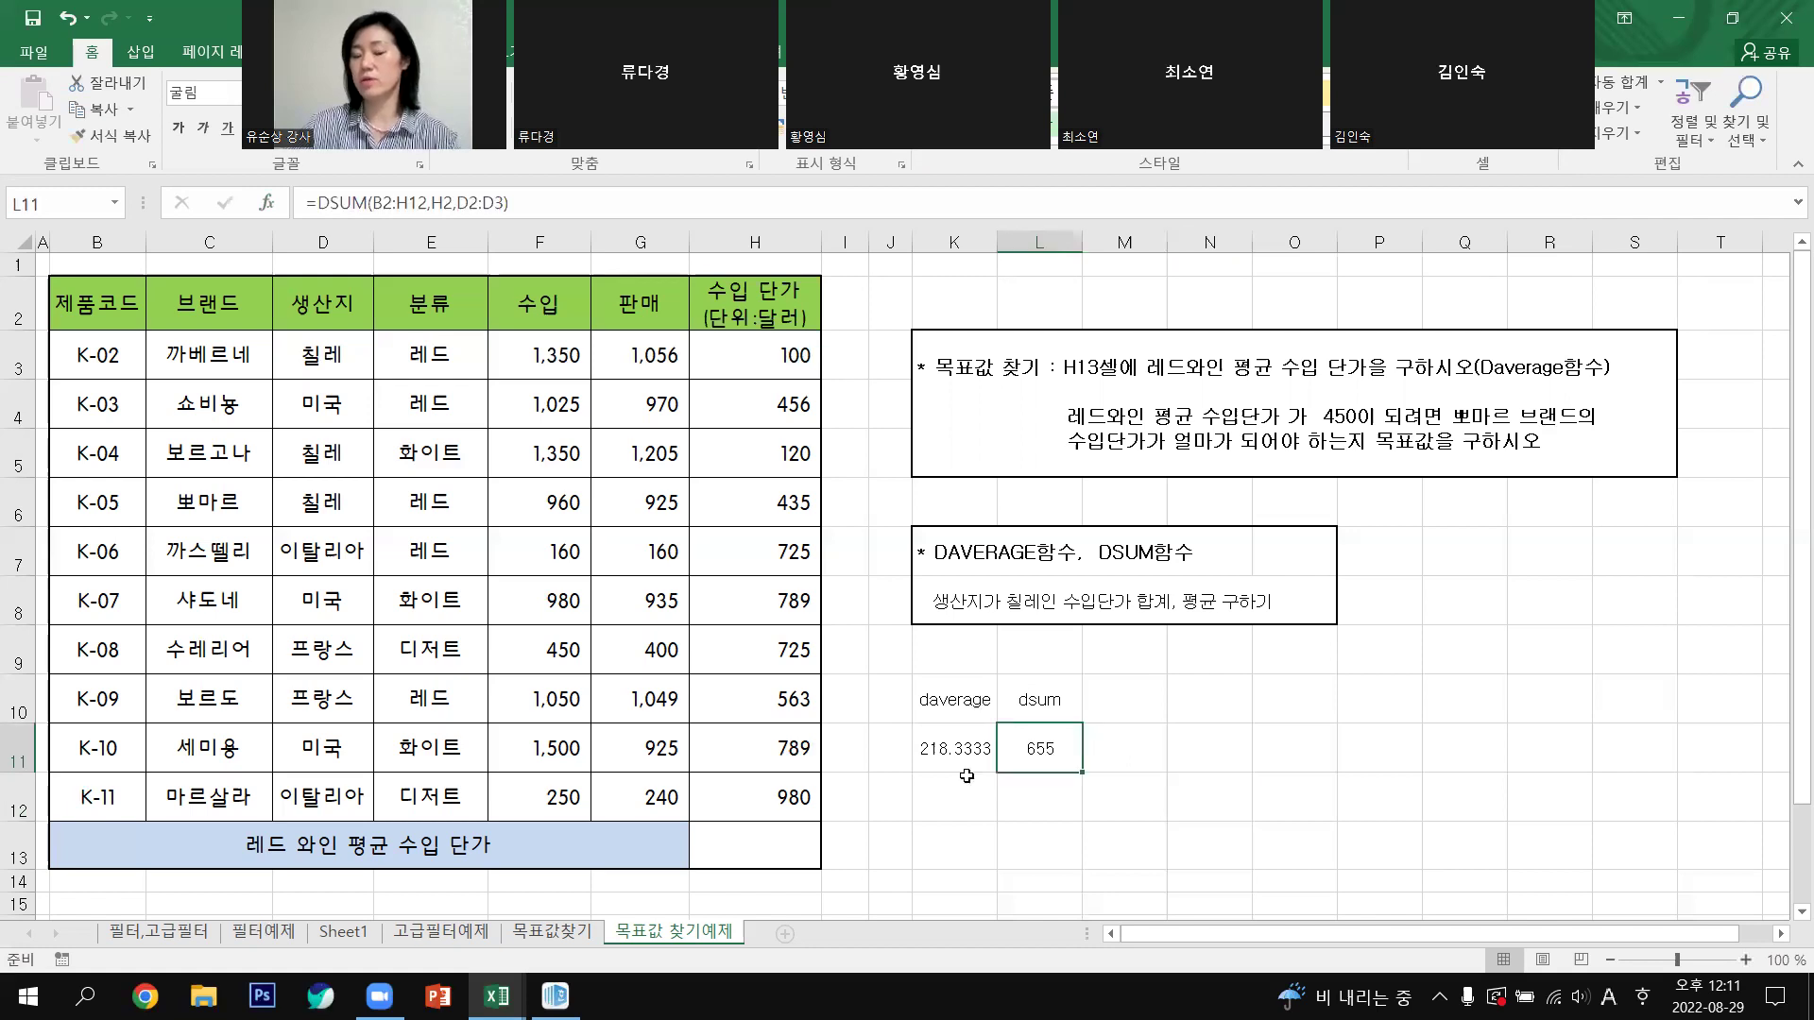
click(953, 753)
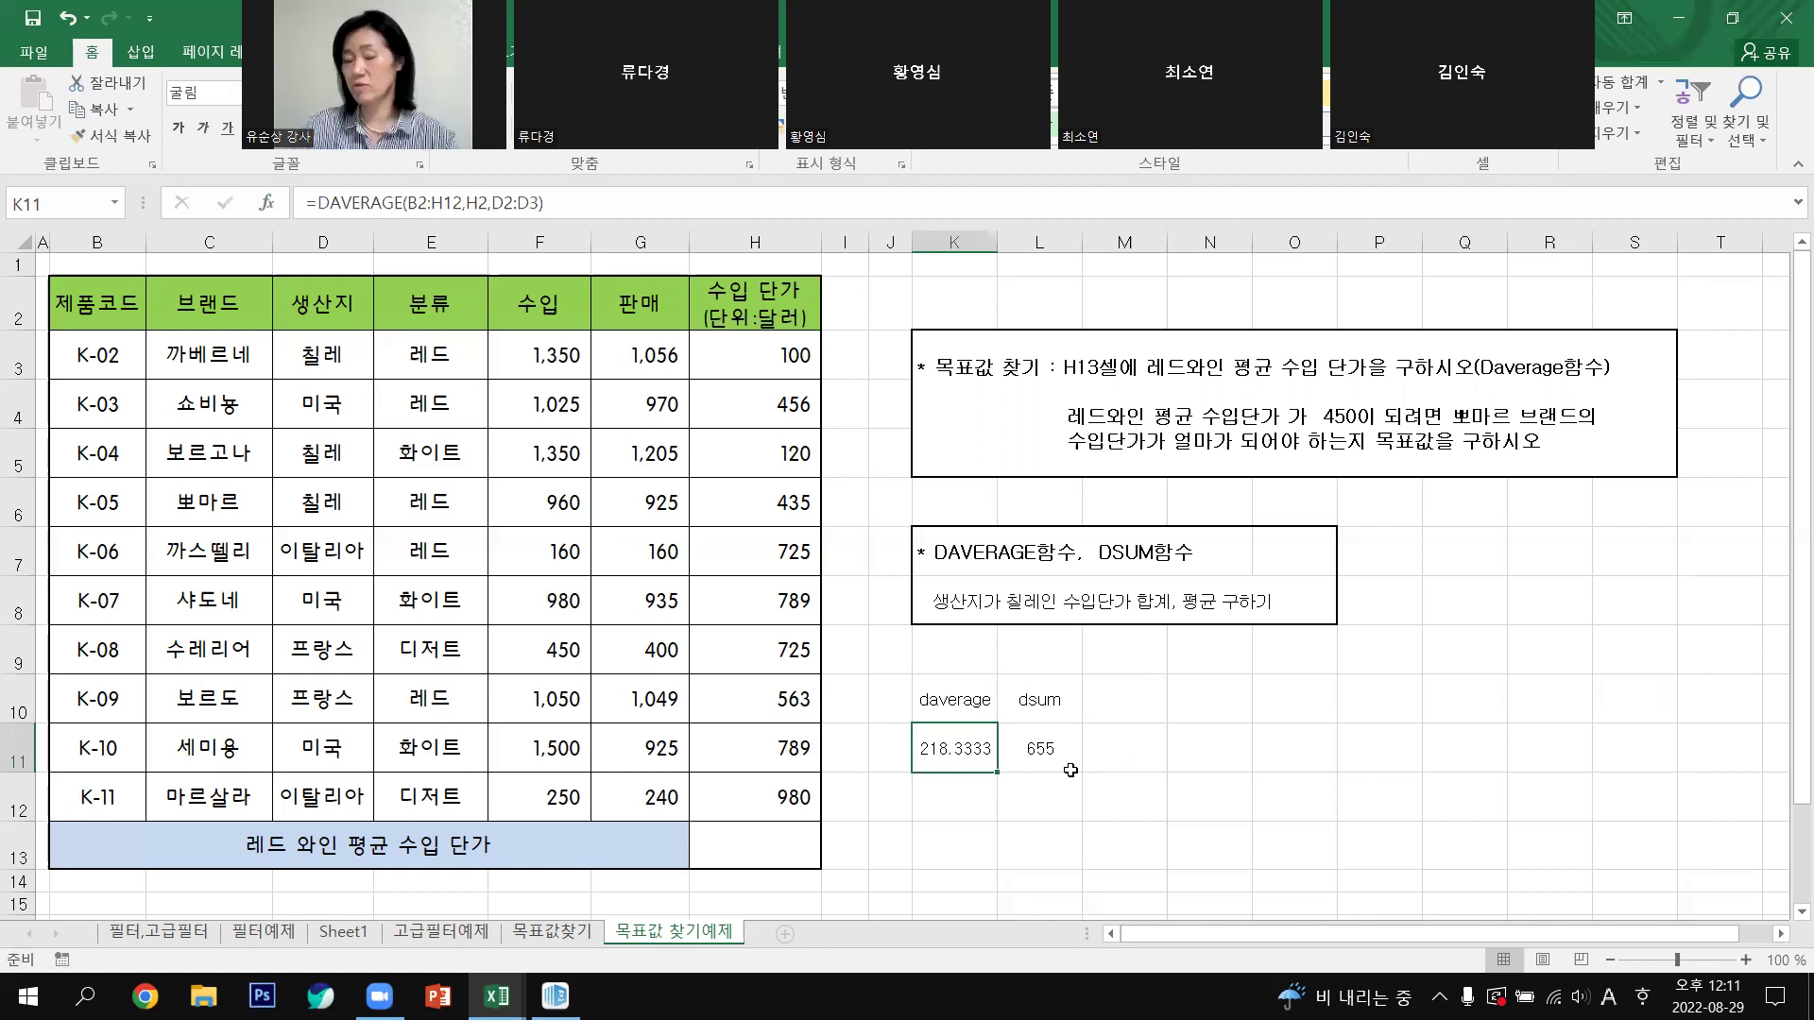
click(1138, 764)
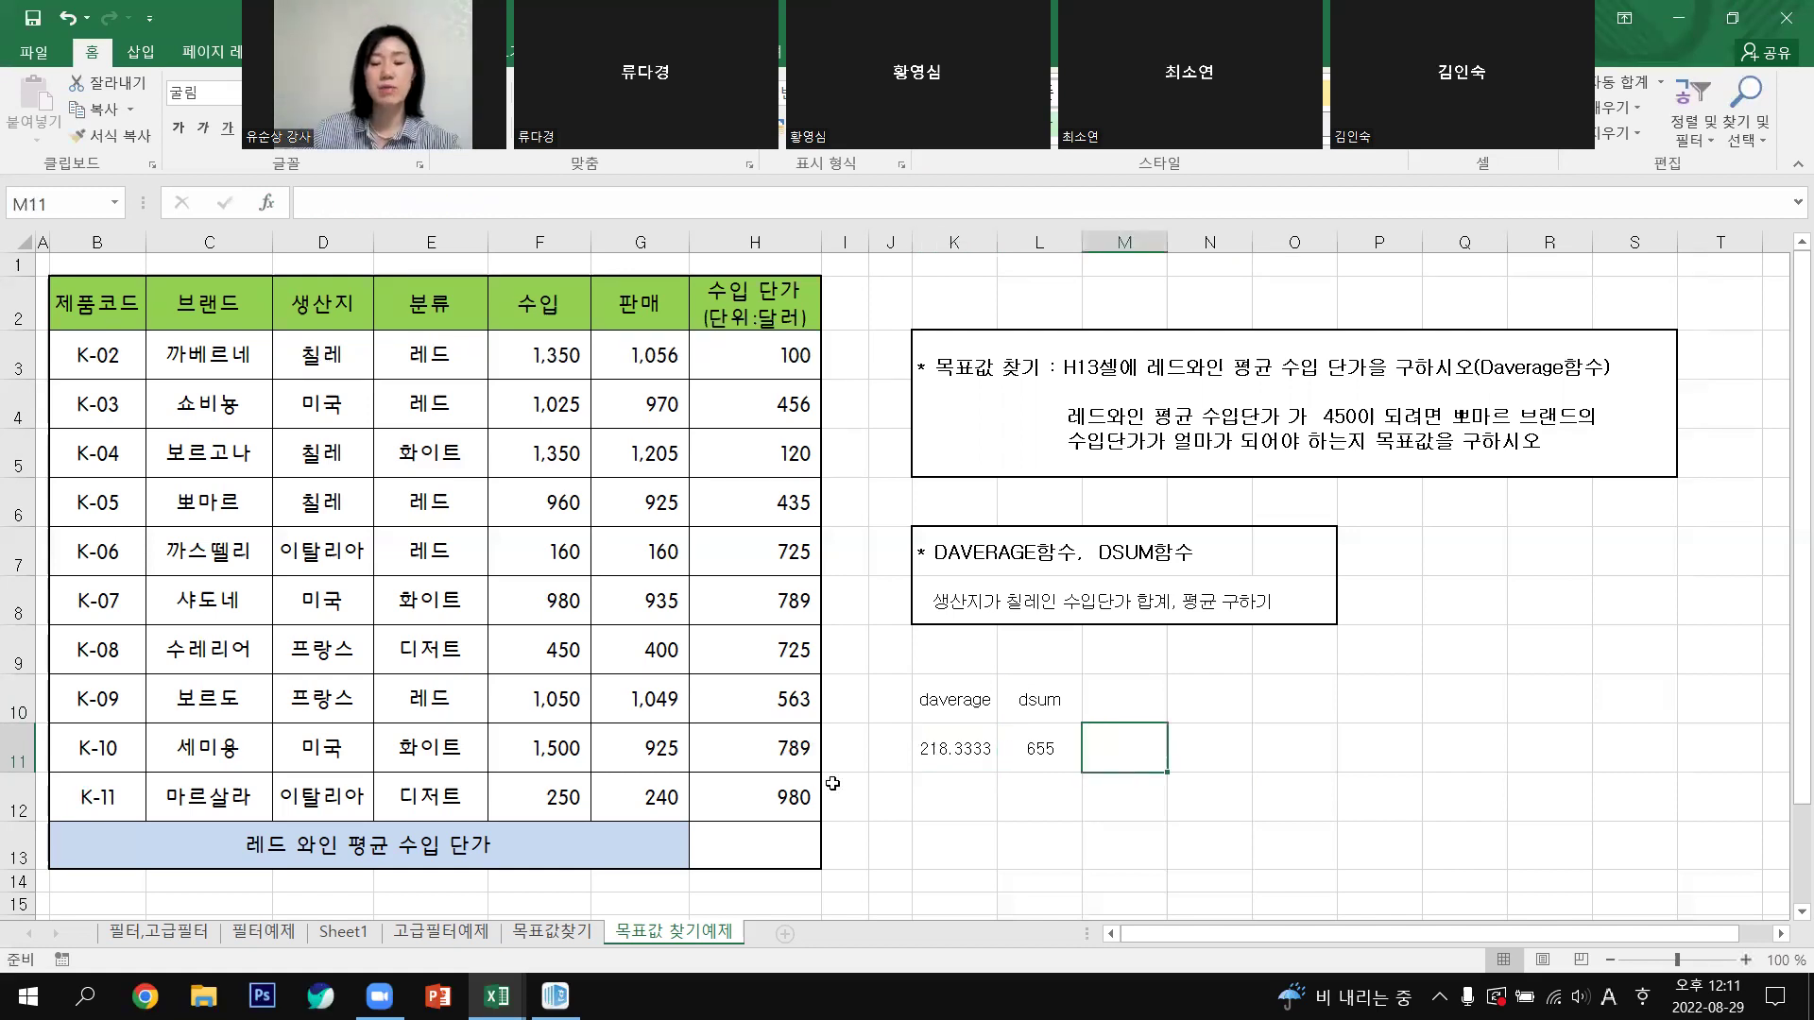
Step: Clear the daverage and dsum labels and their results from K10:L11
drag(945, 723, 1081, 746)
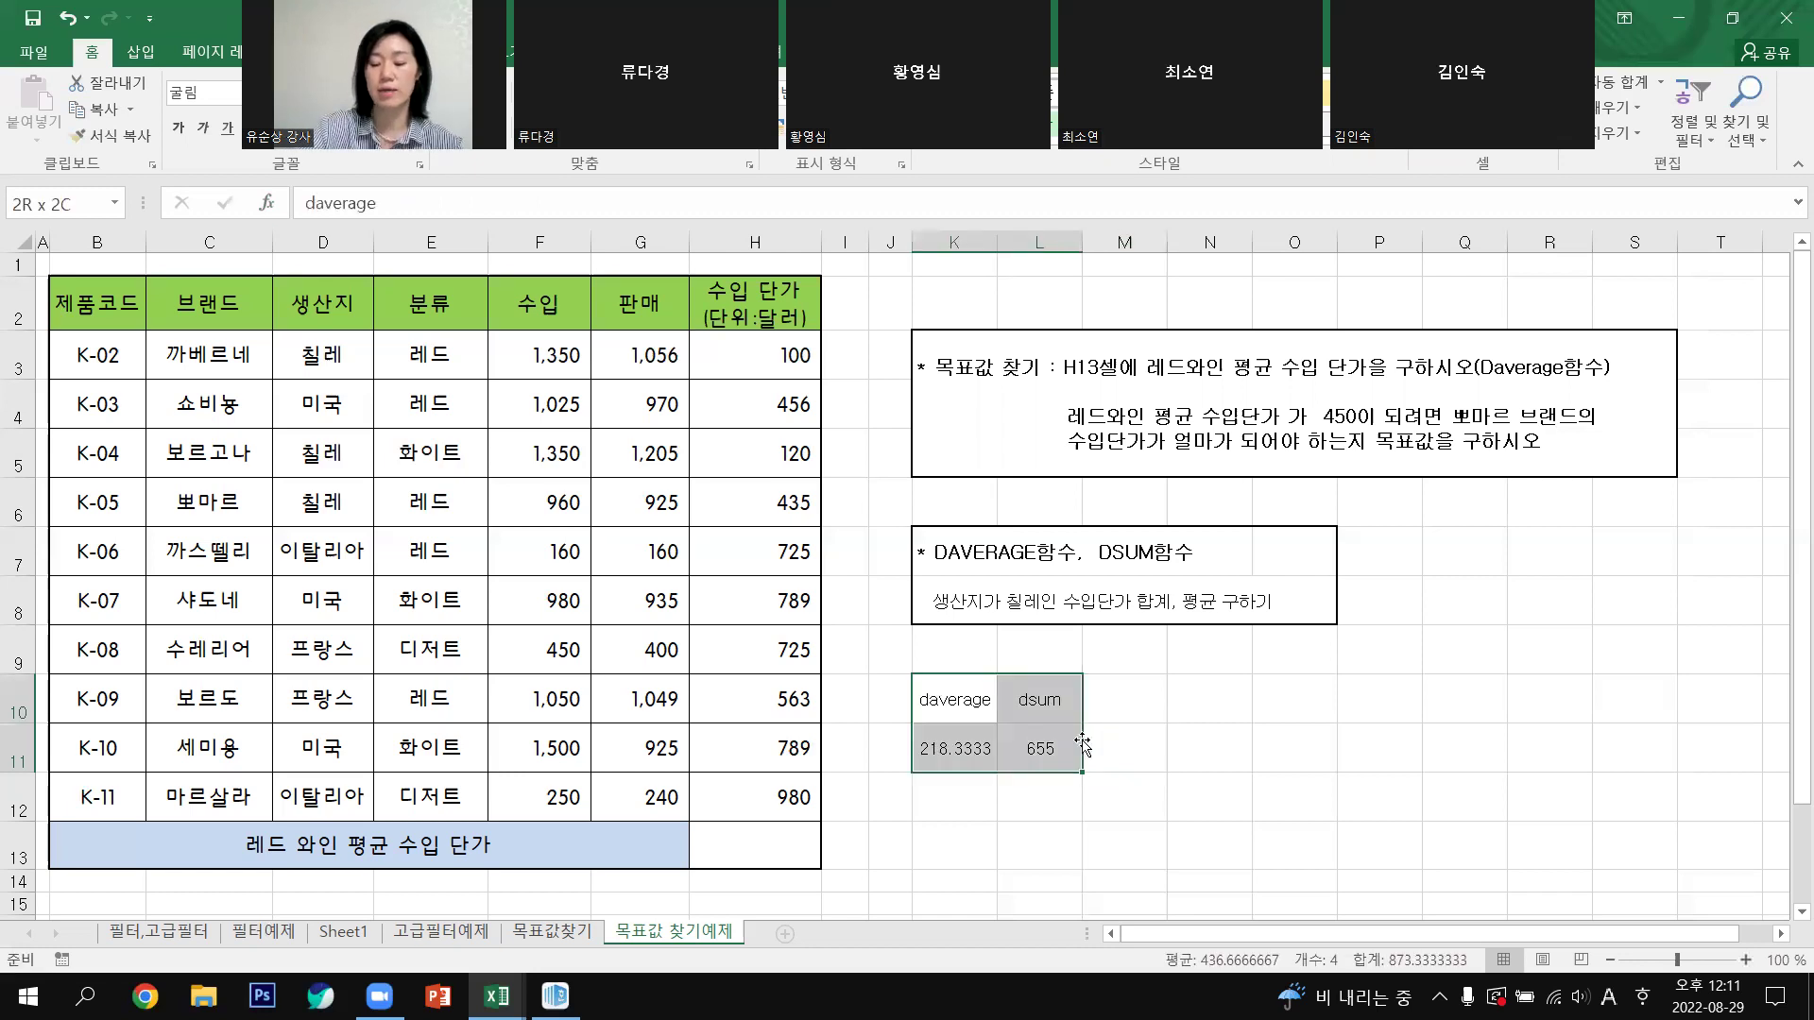
key(BackSpace)
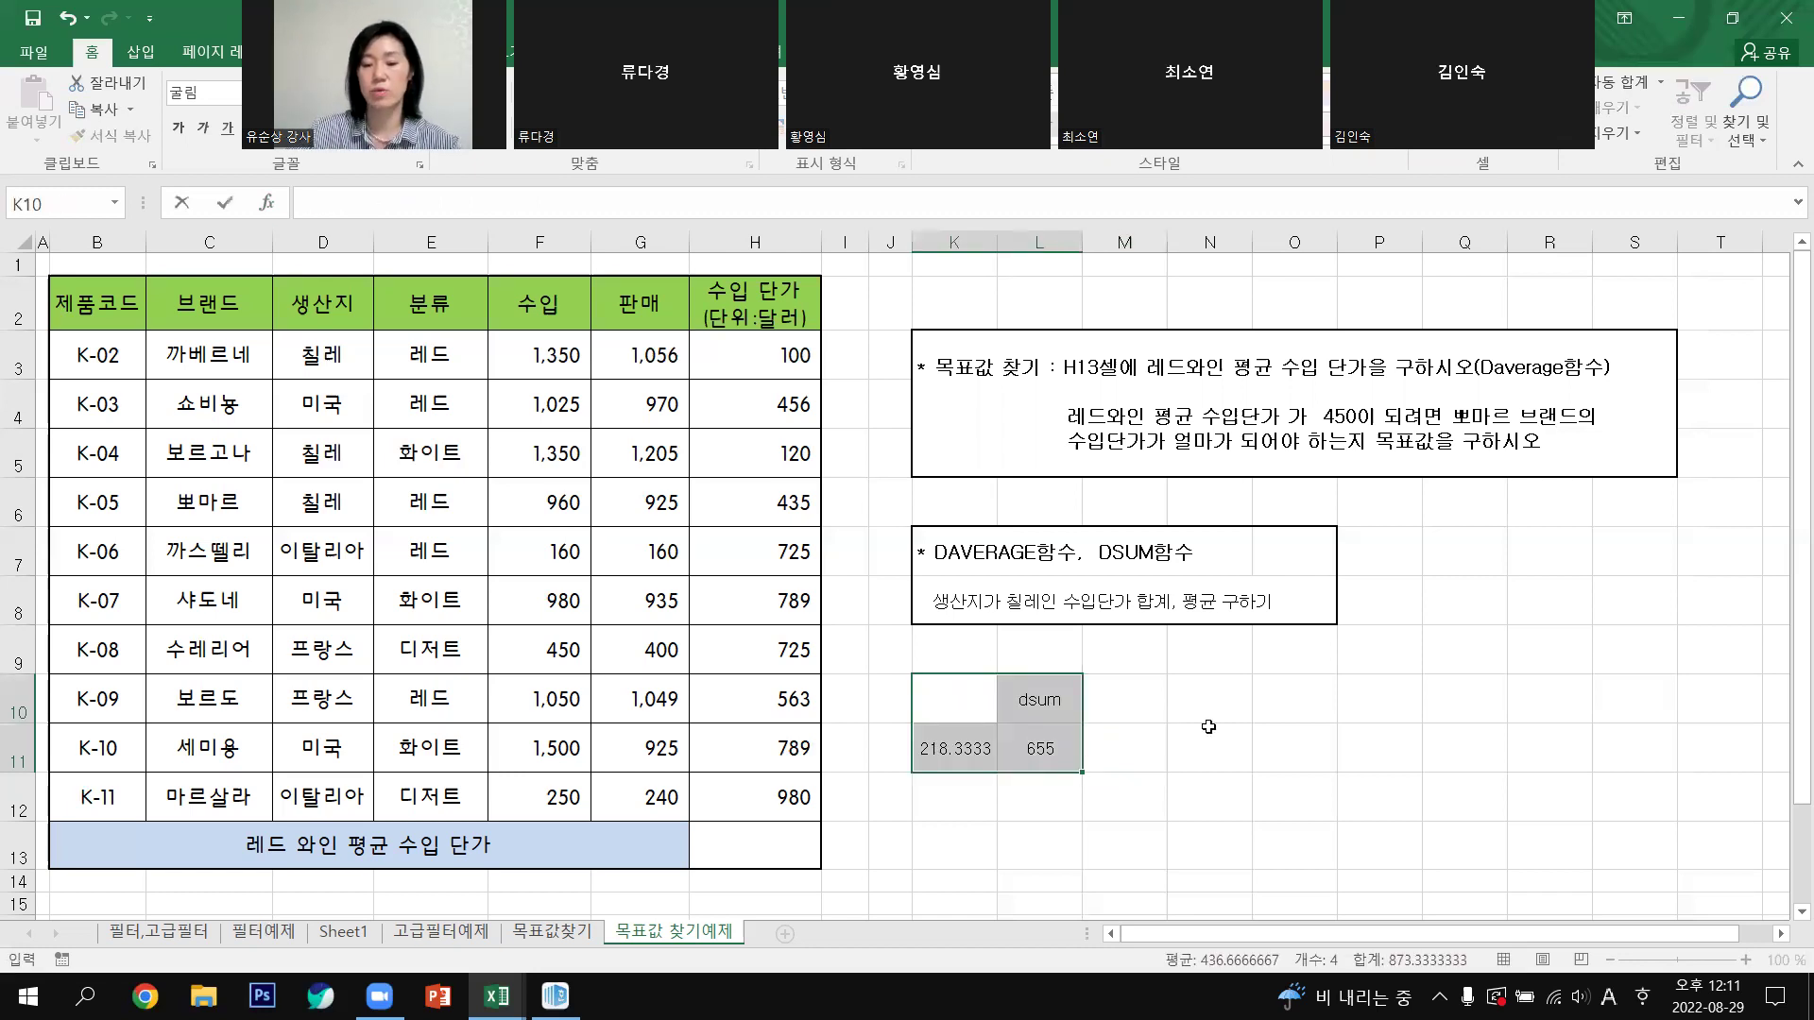
drag(958, 695, 1066, 751)
key(Delete)
click(1231, 781)
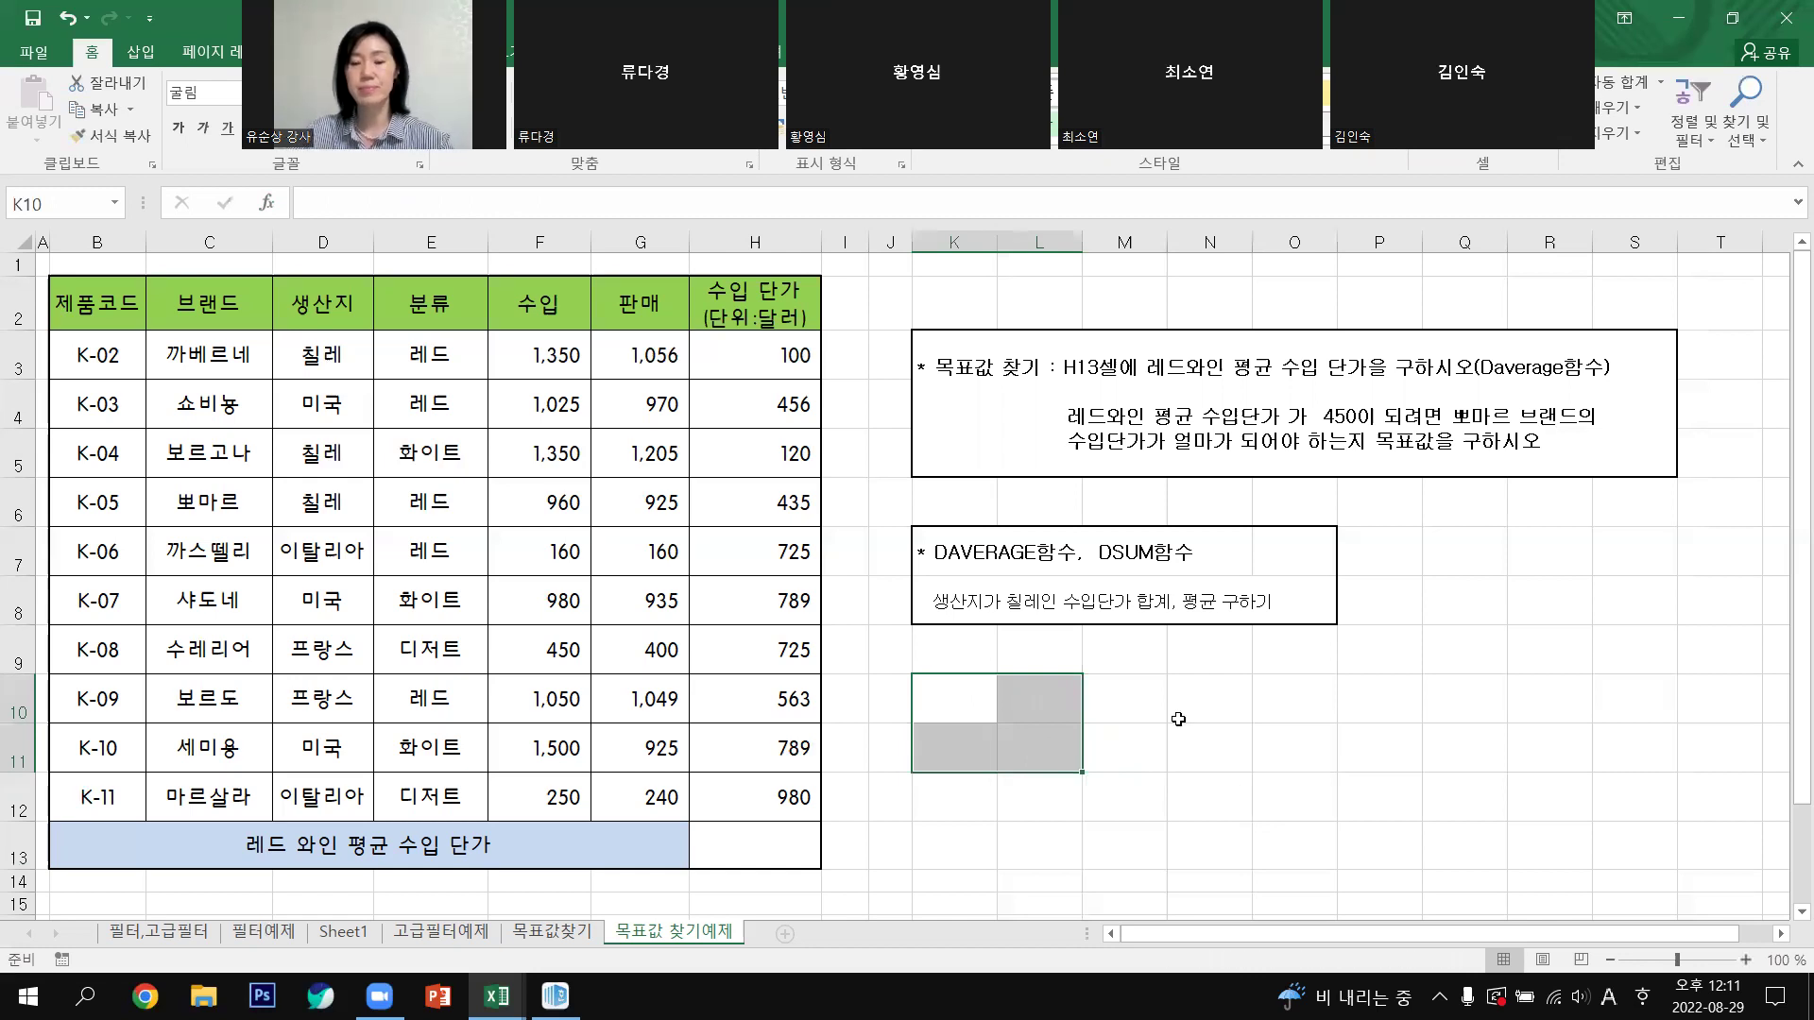
Step: Start a DAVERAGE formula in H13 for the red wine average import unit price and open its function arguments
click(731, 848)
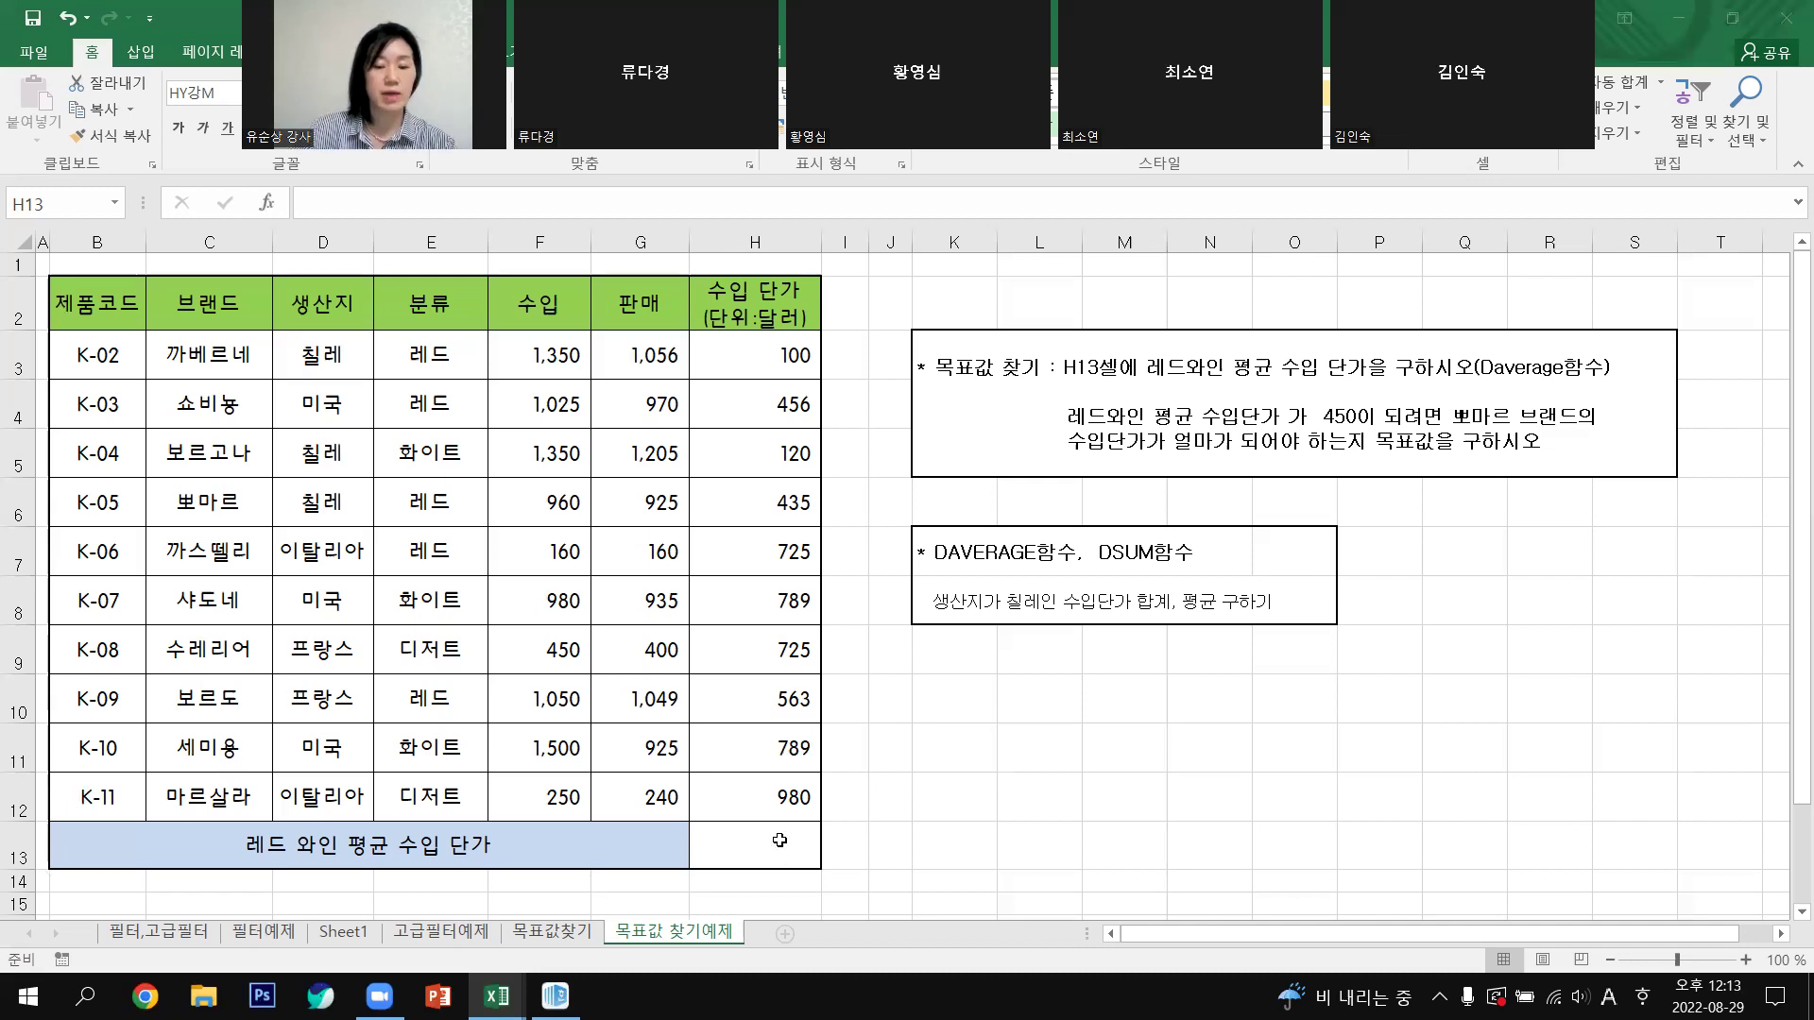
click(268, 868)
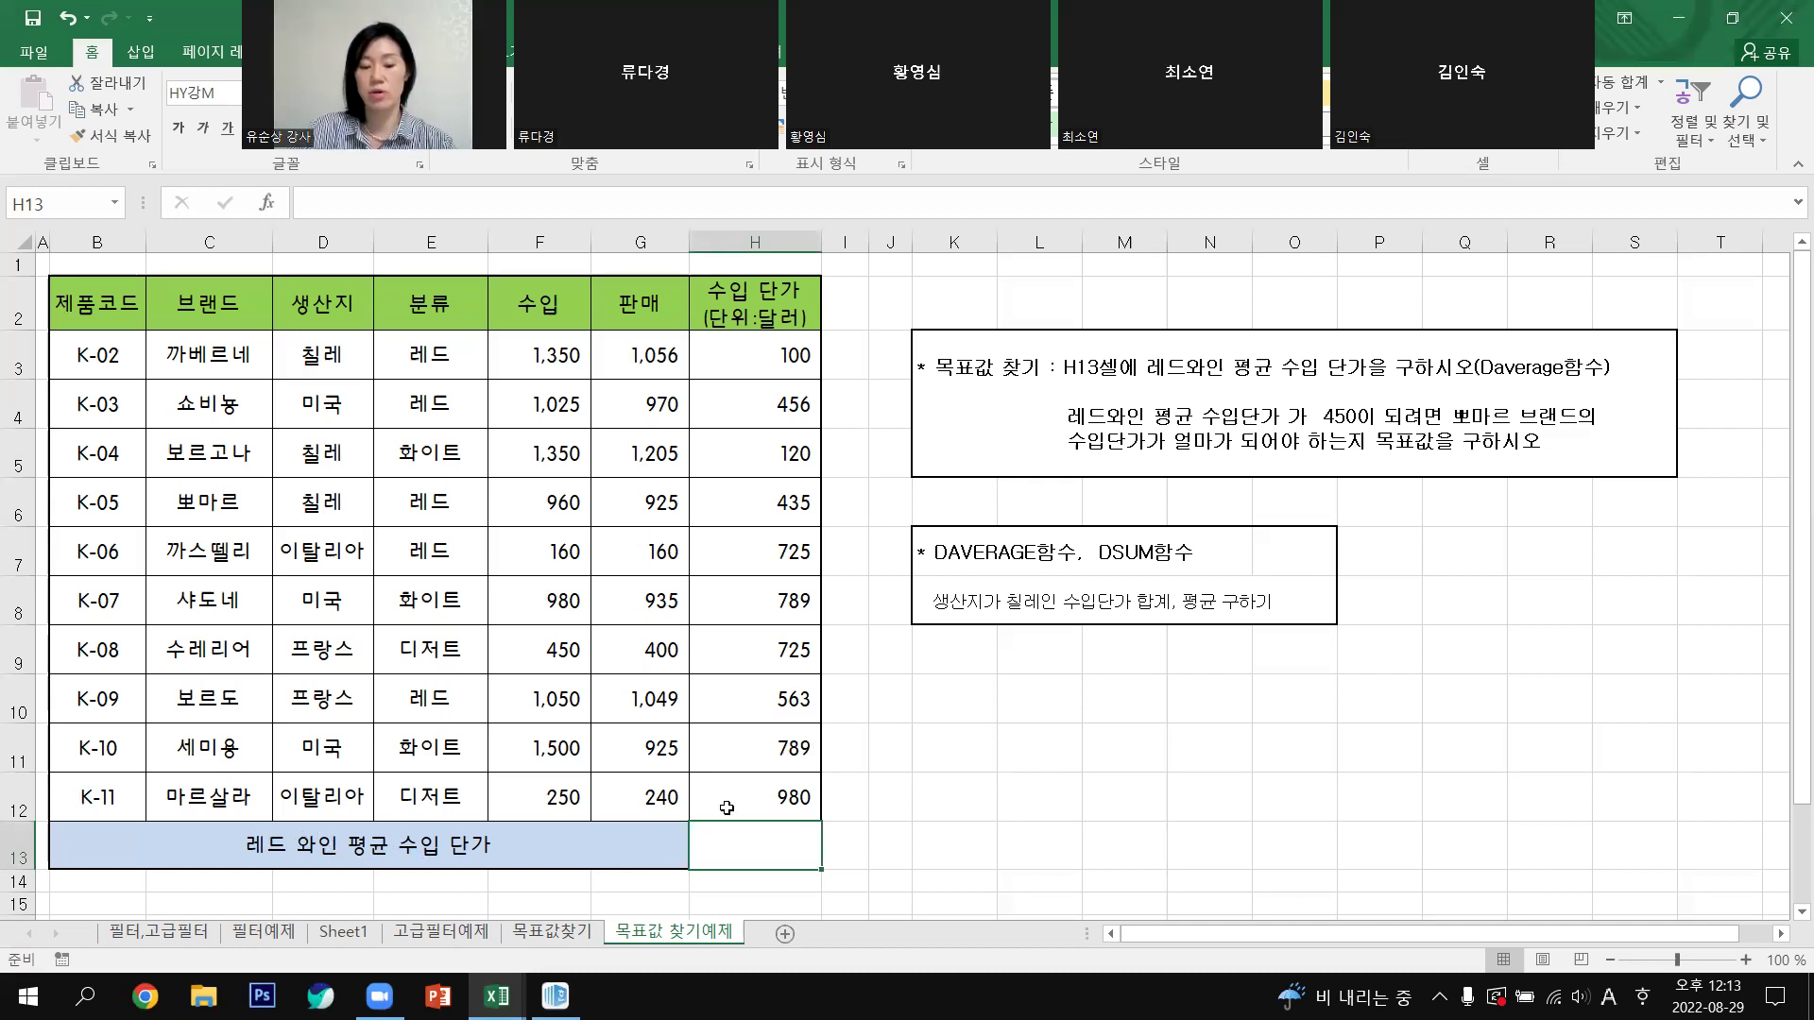
text(=)
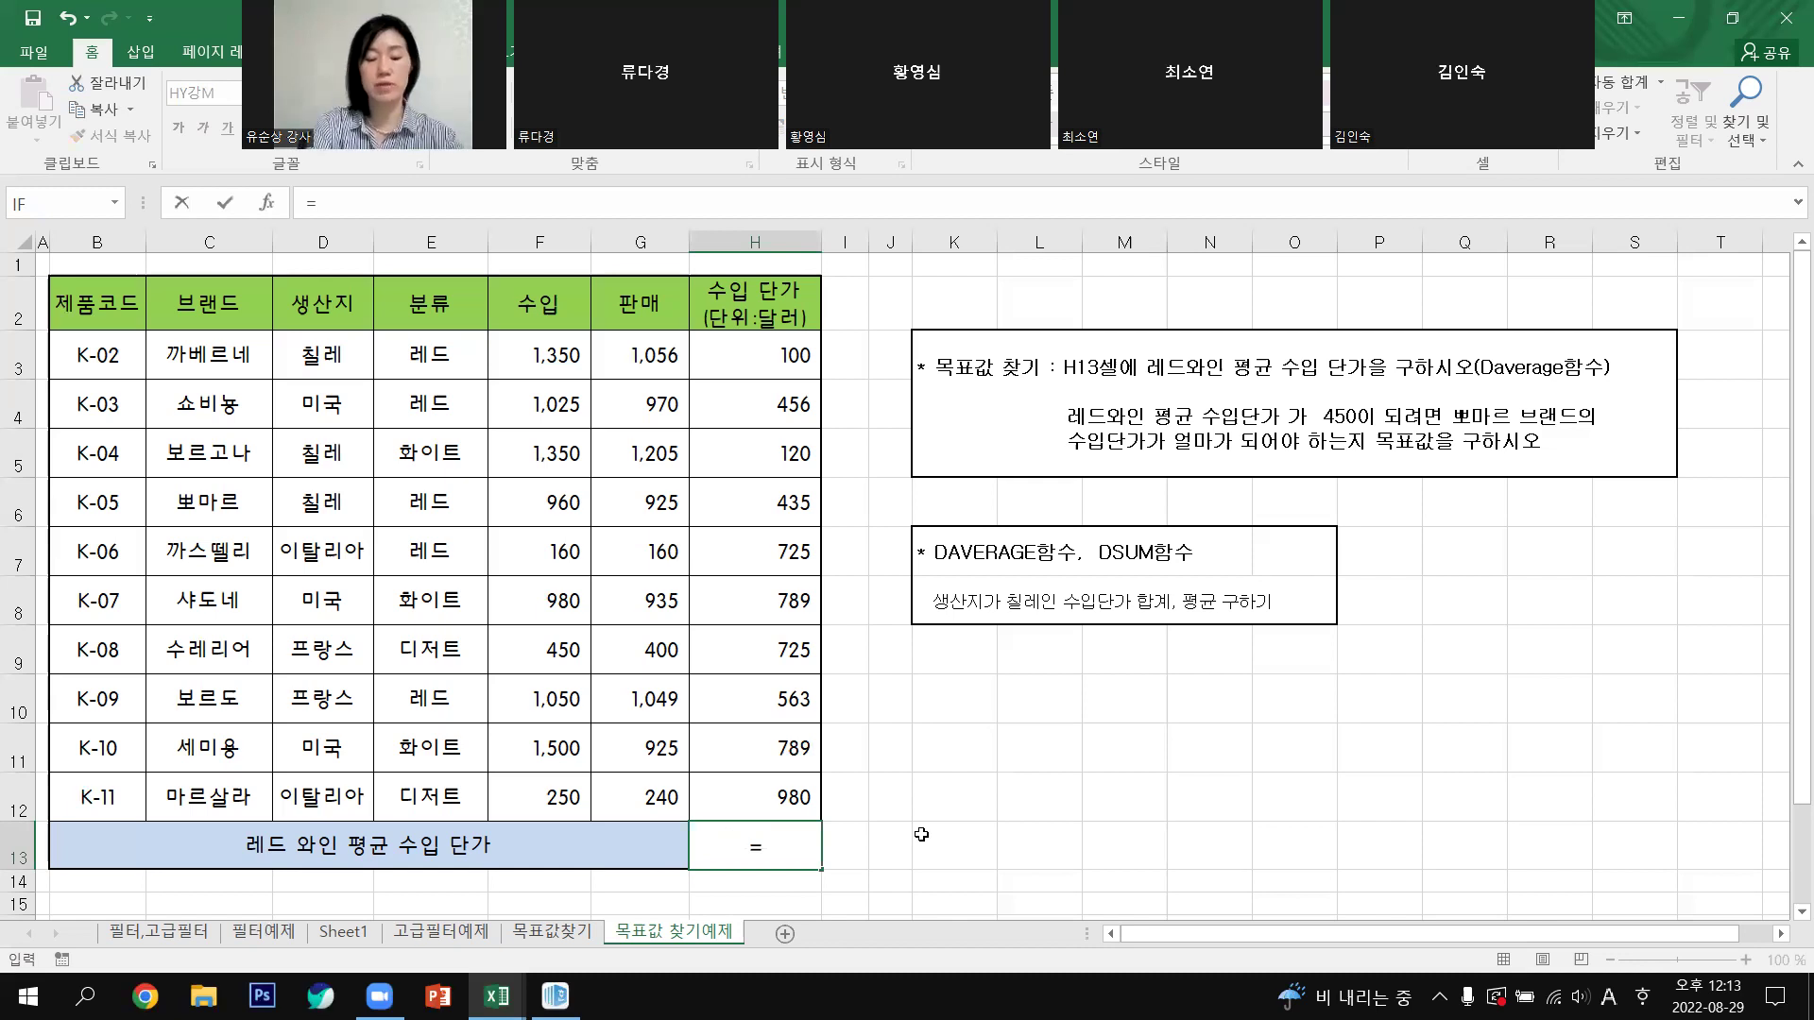
text(da)
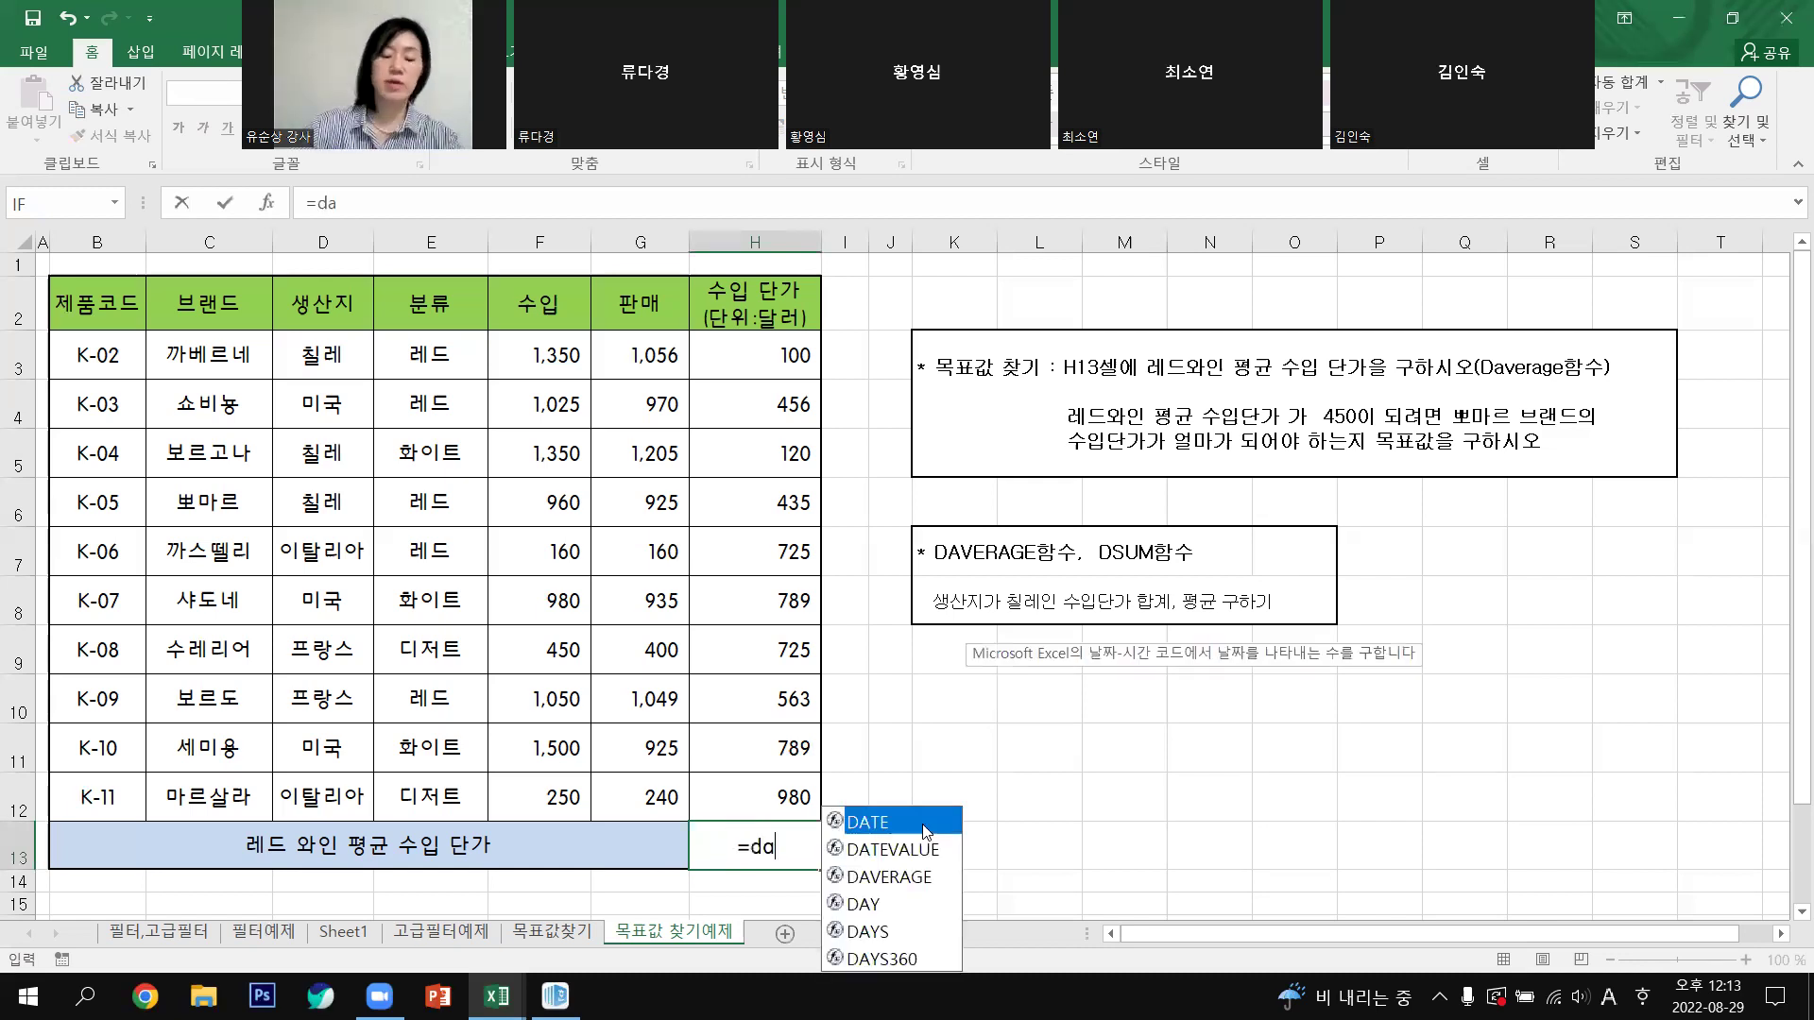
click(911, 886)
double_click(911, 886)
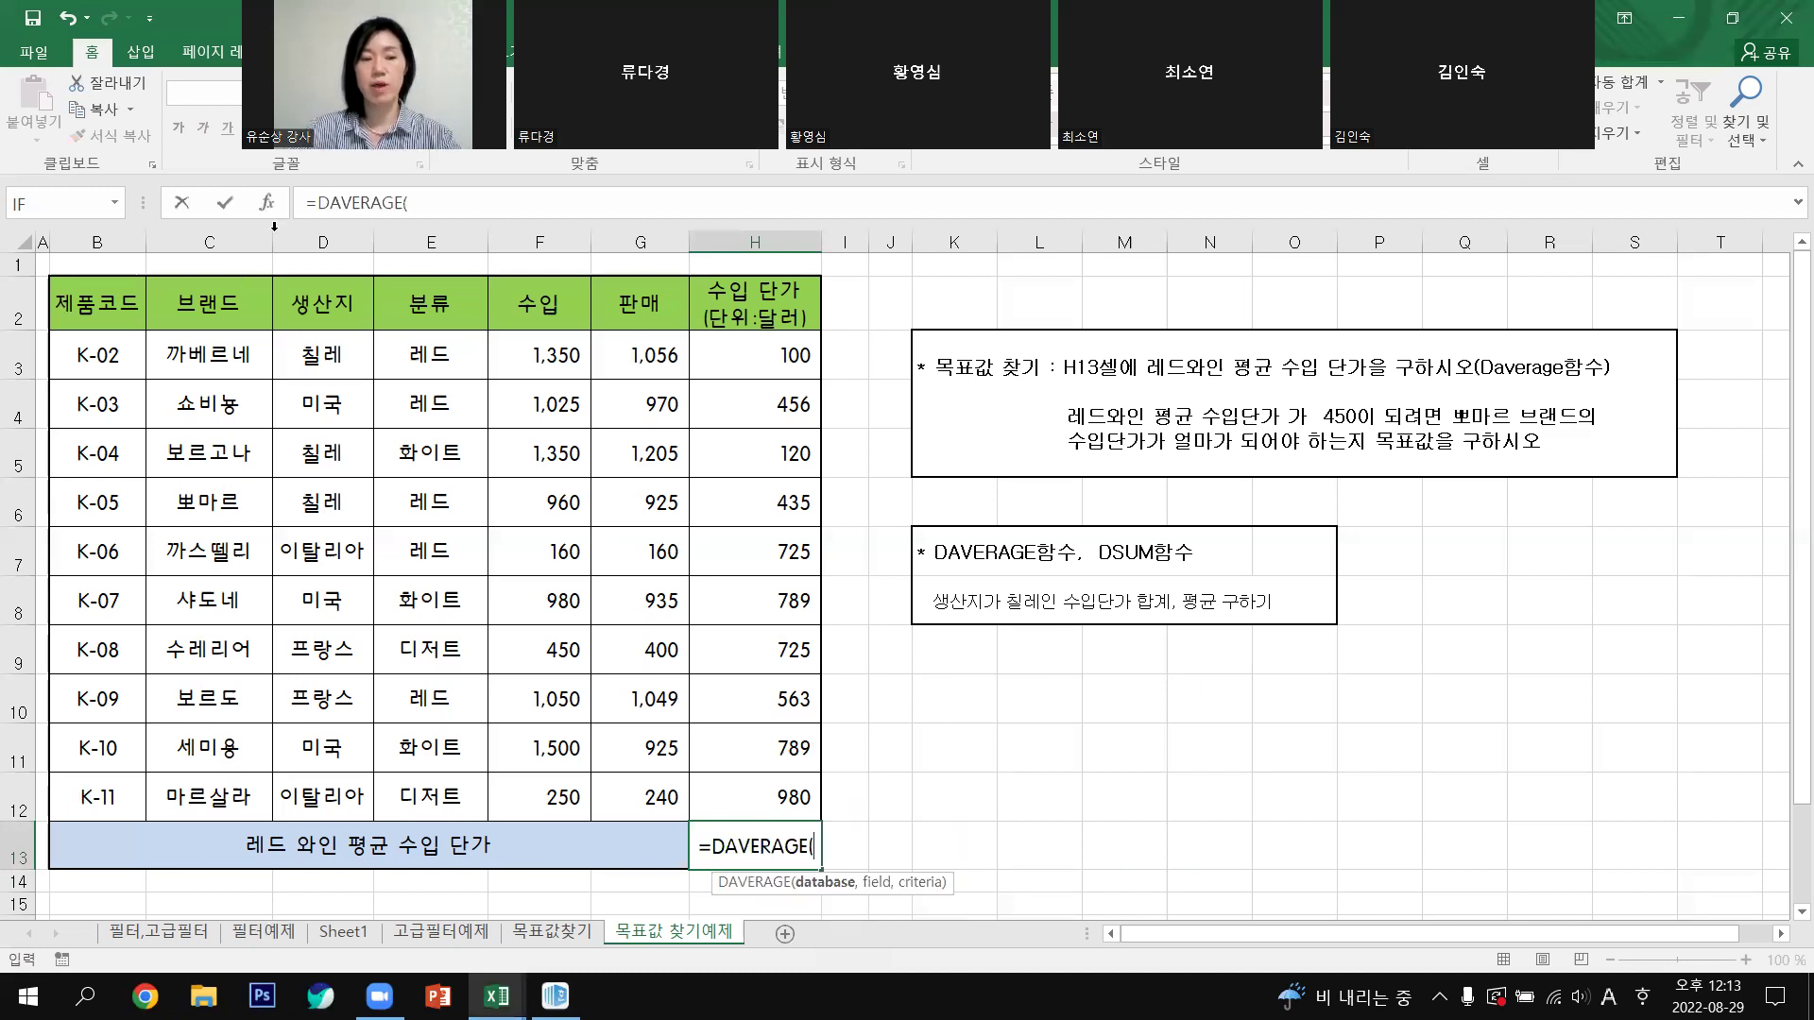
click(268, 204)
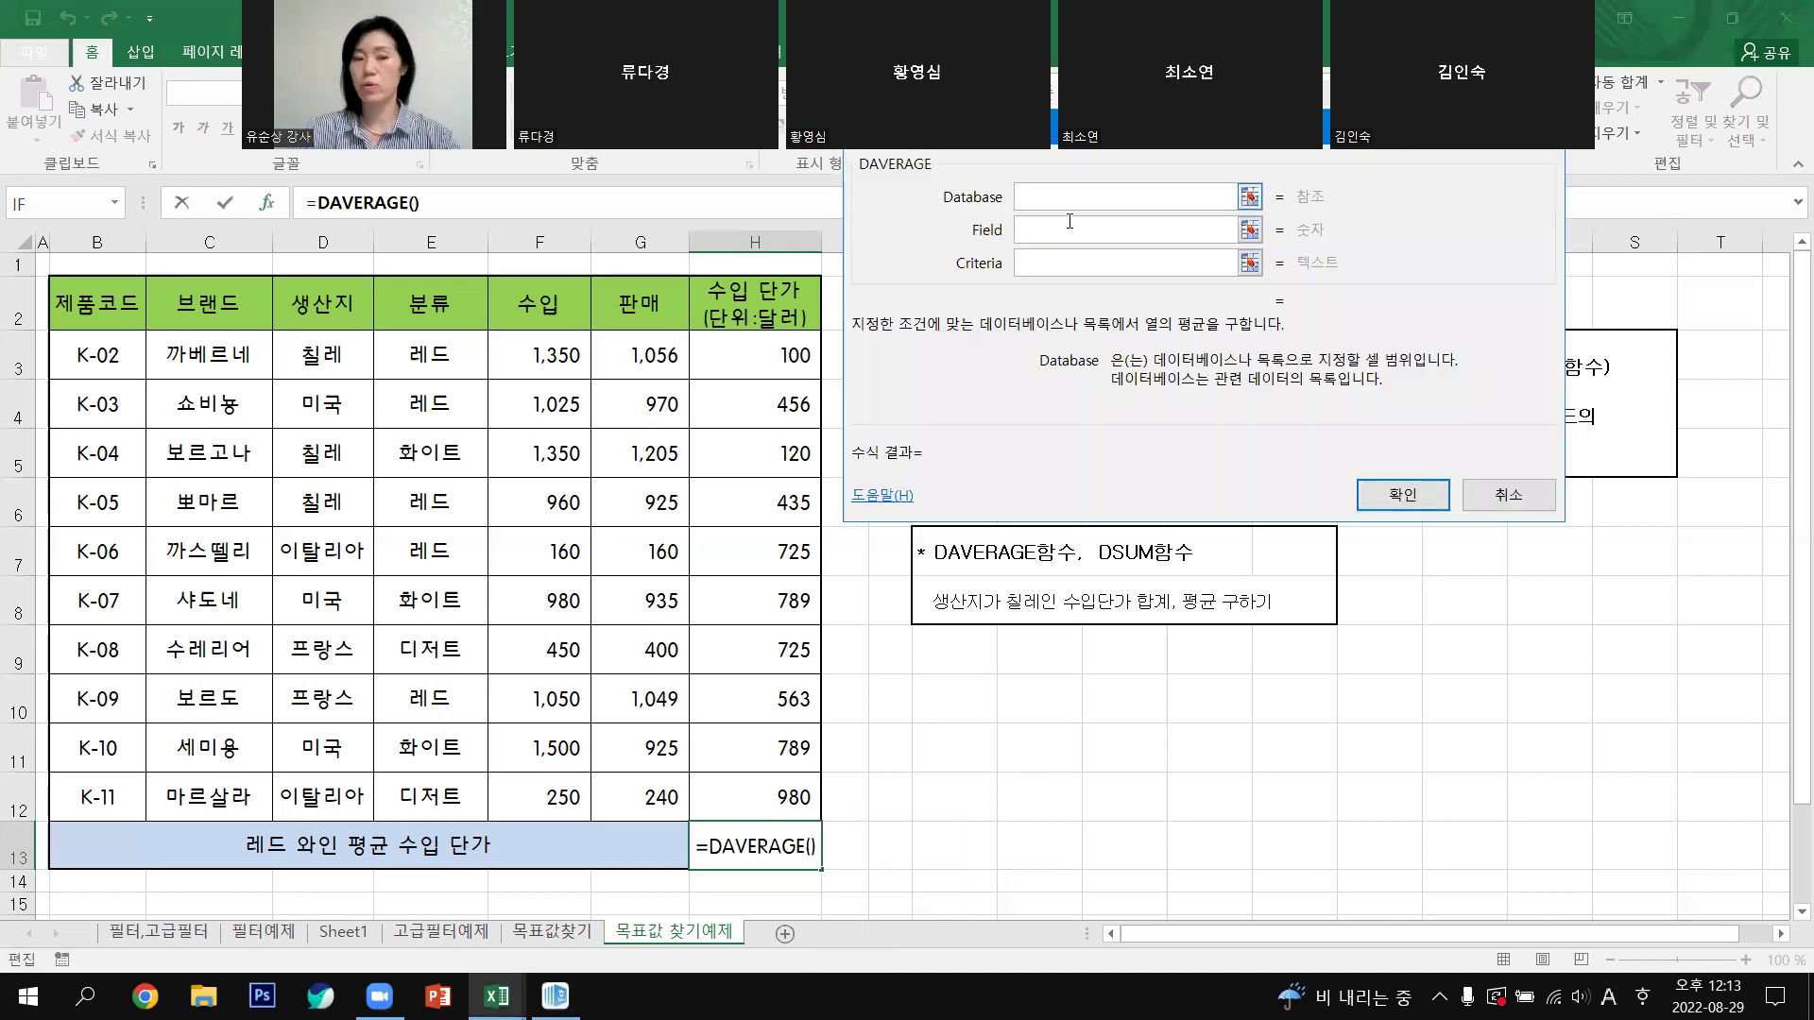
Step: Set the DAVERAGE Database to B2:H12 and its Criteria to E2:E3, the 분류 header with 레드
click(109, 307)
drag(685, 695, 740, 787)
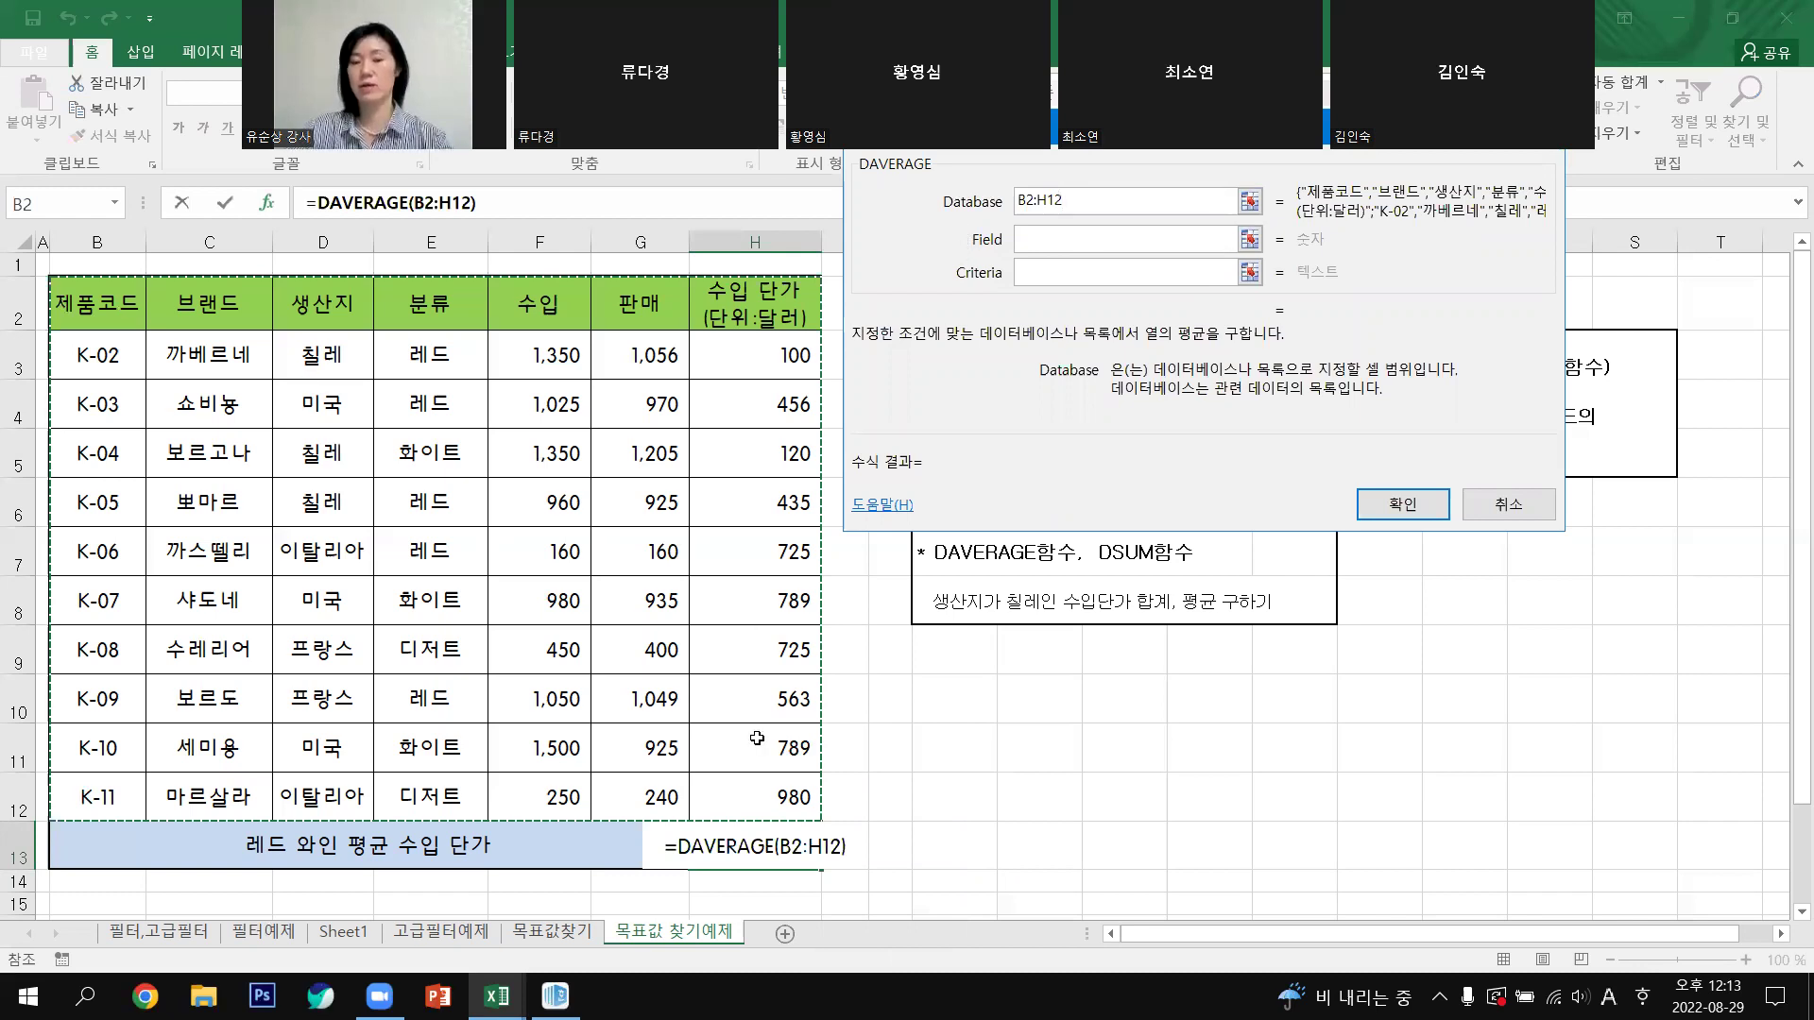
click(1065, 275)
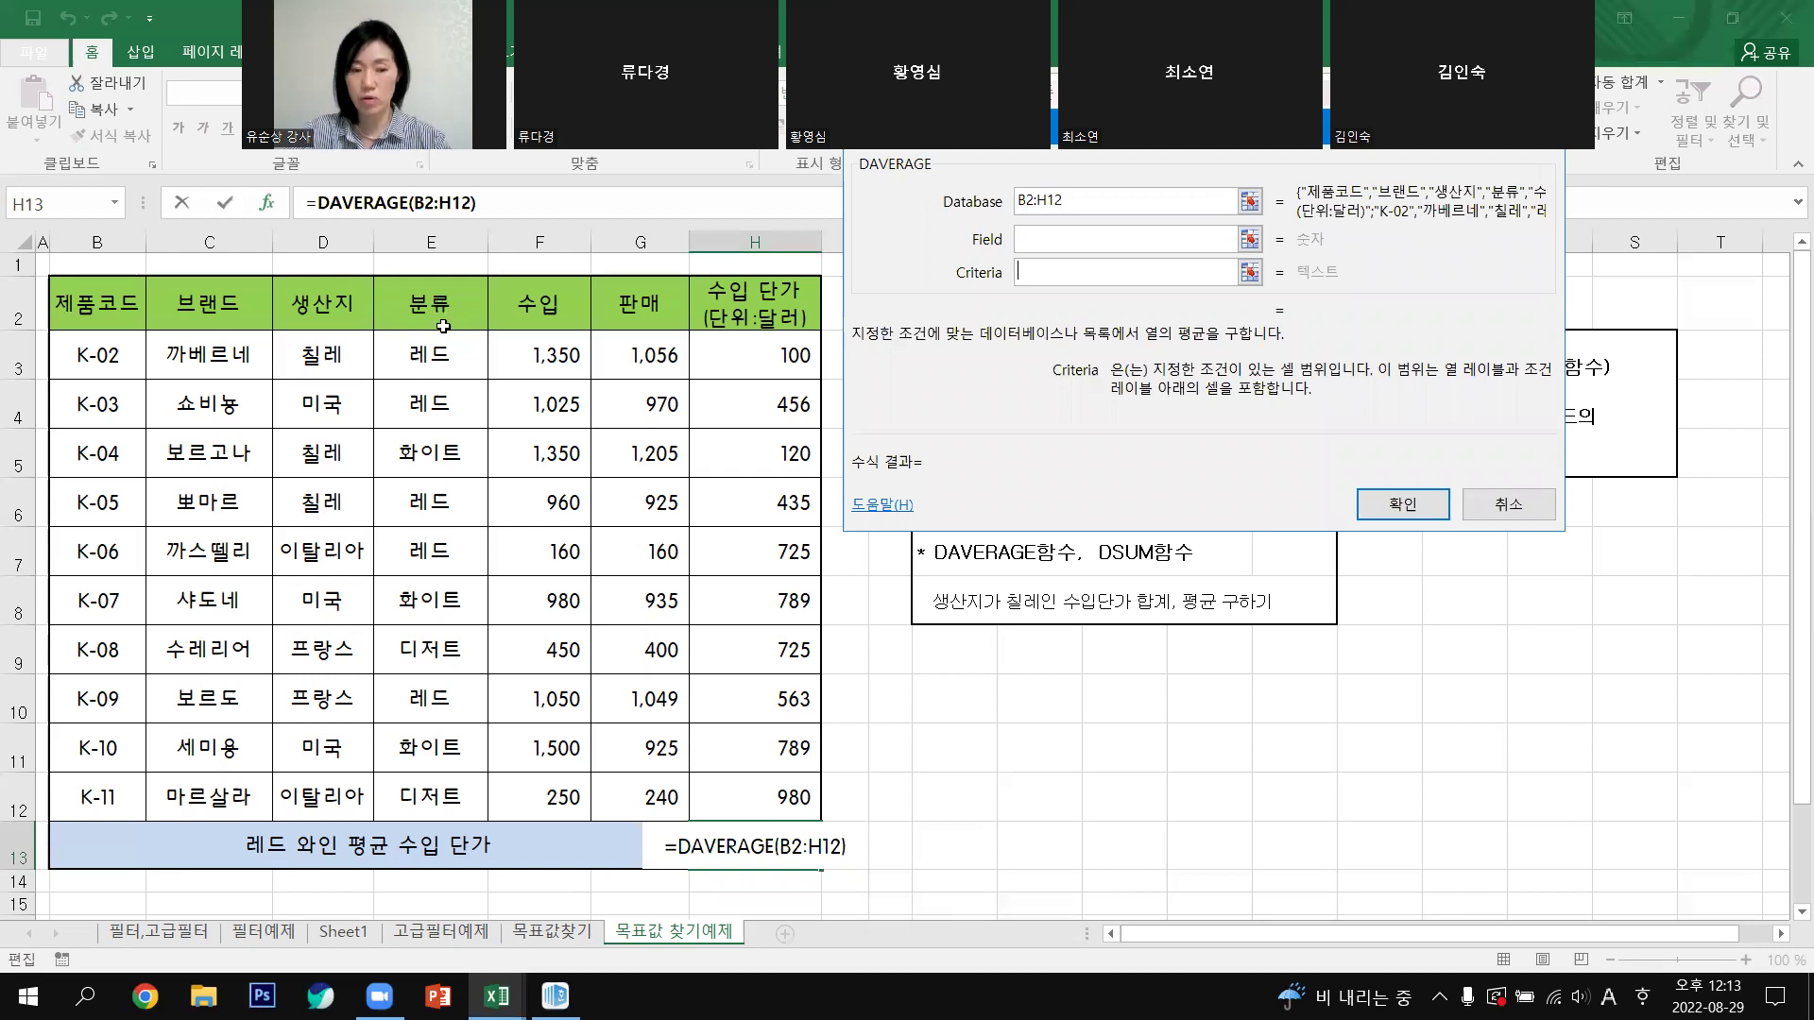
drag(444, 356, 443, 312)
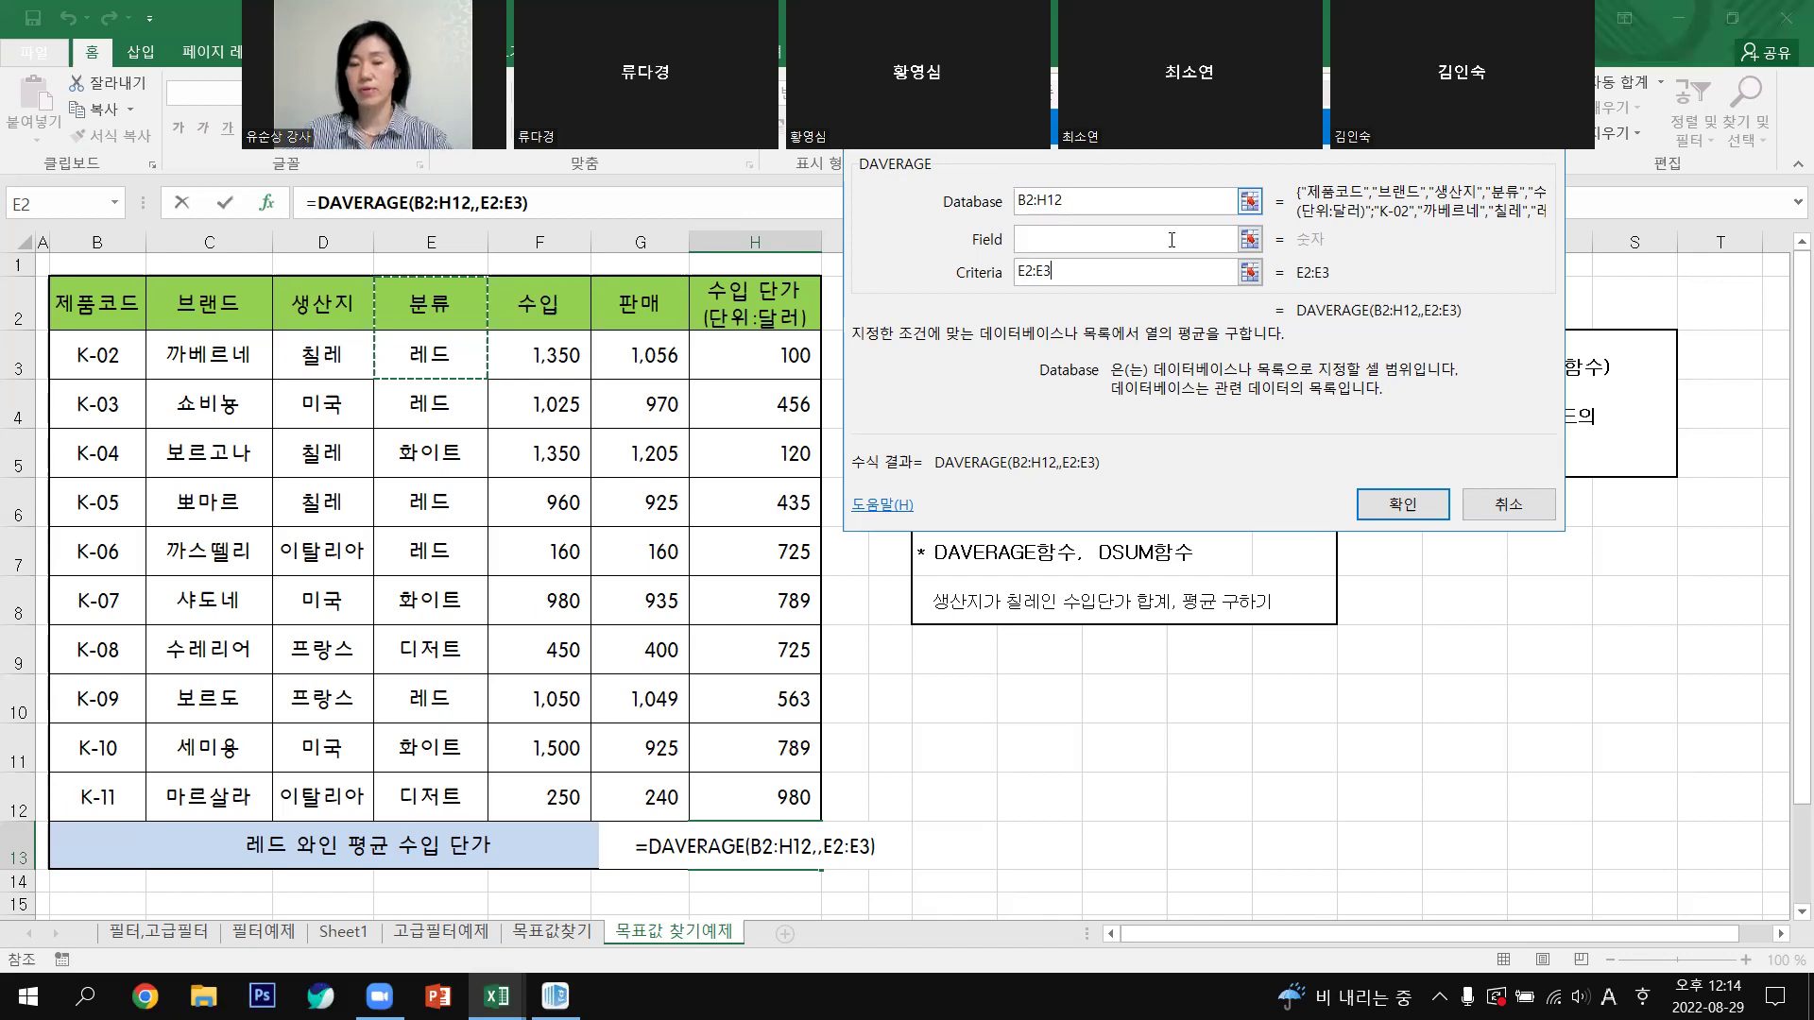
Step: Set the DAVERAGE Field to the 수입 단가 header in H2
click(1181, 277)
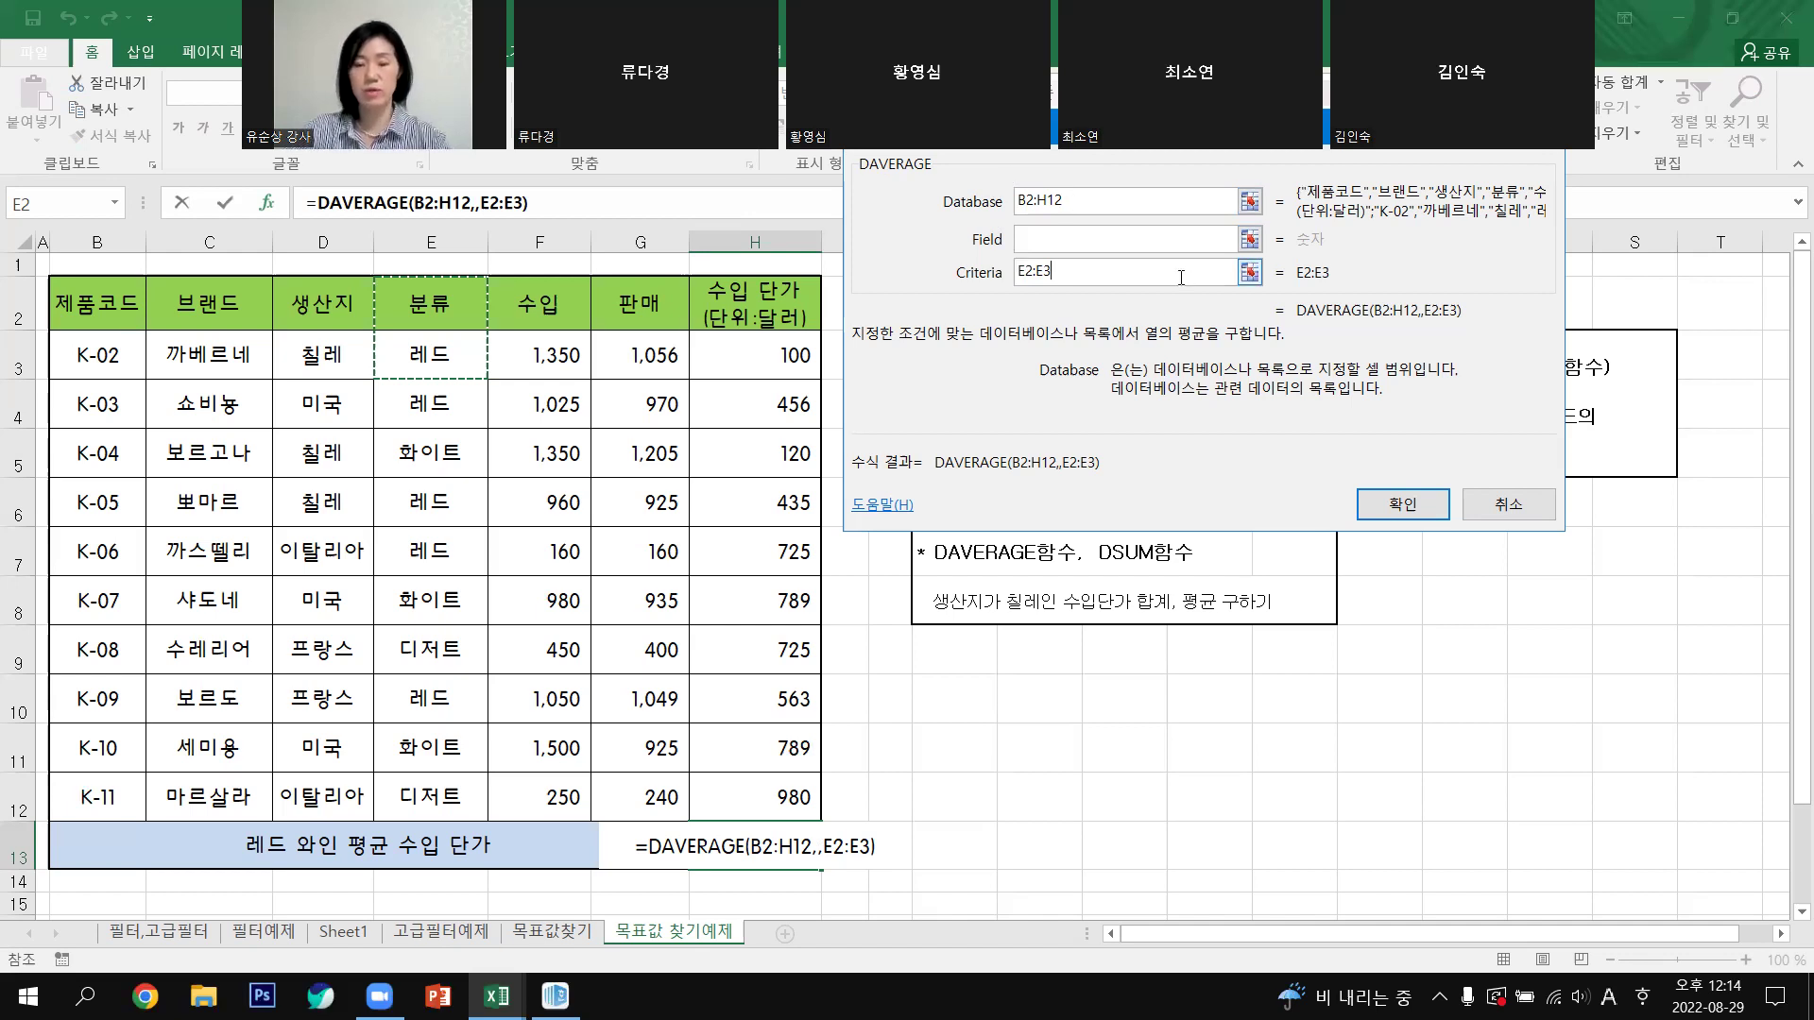
click(1024, 247)
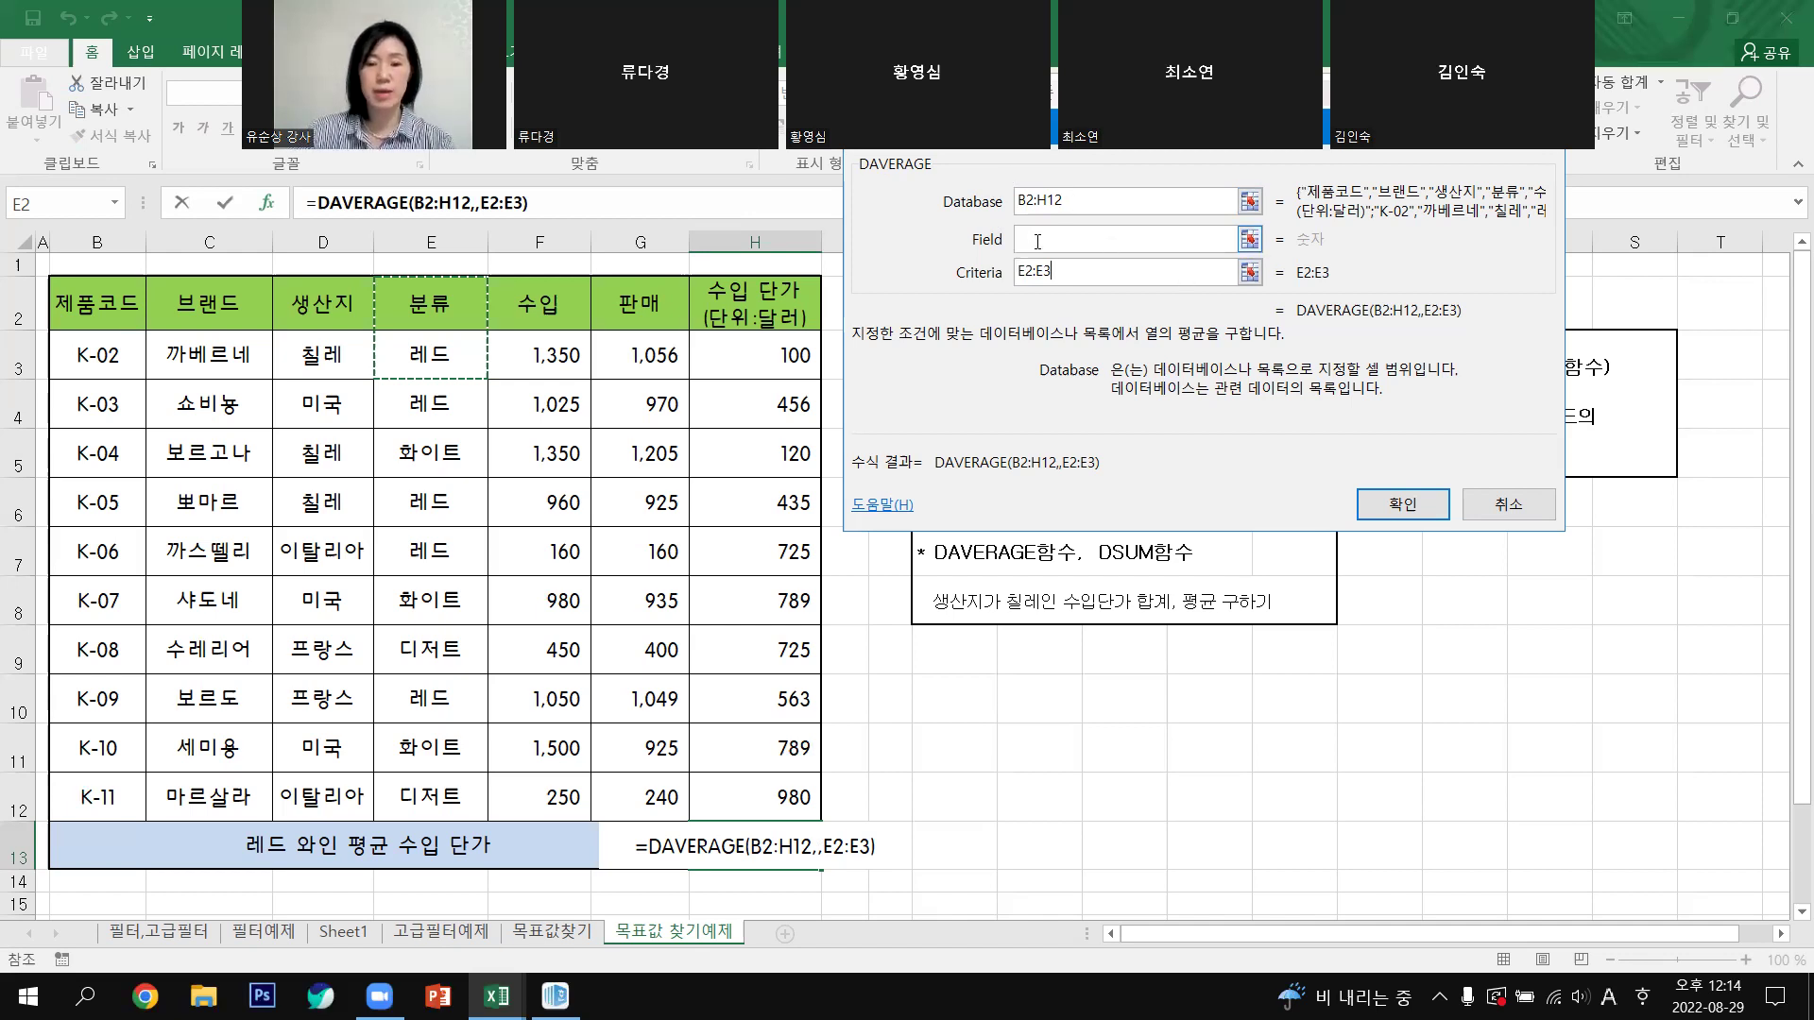
click(1038, 242)
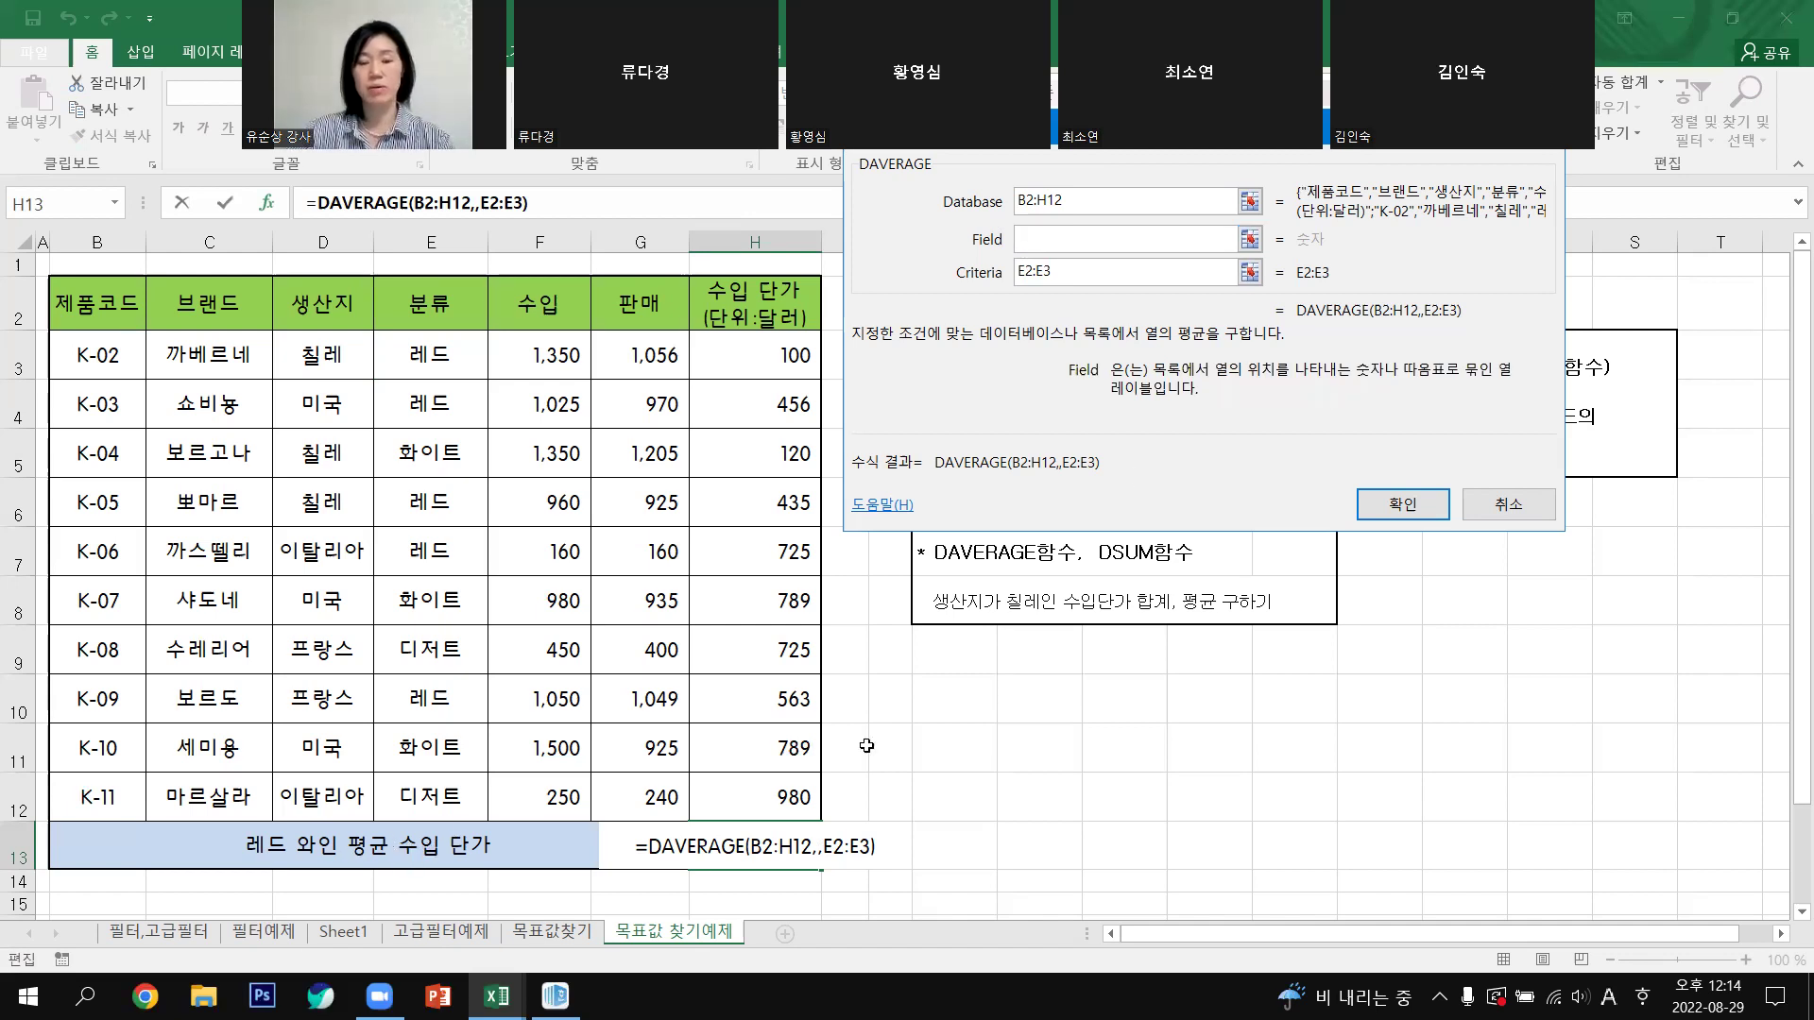
click(756, 296)
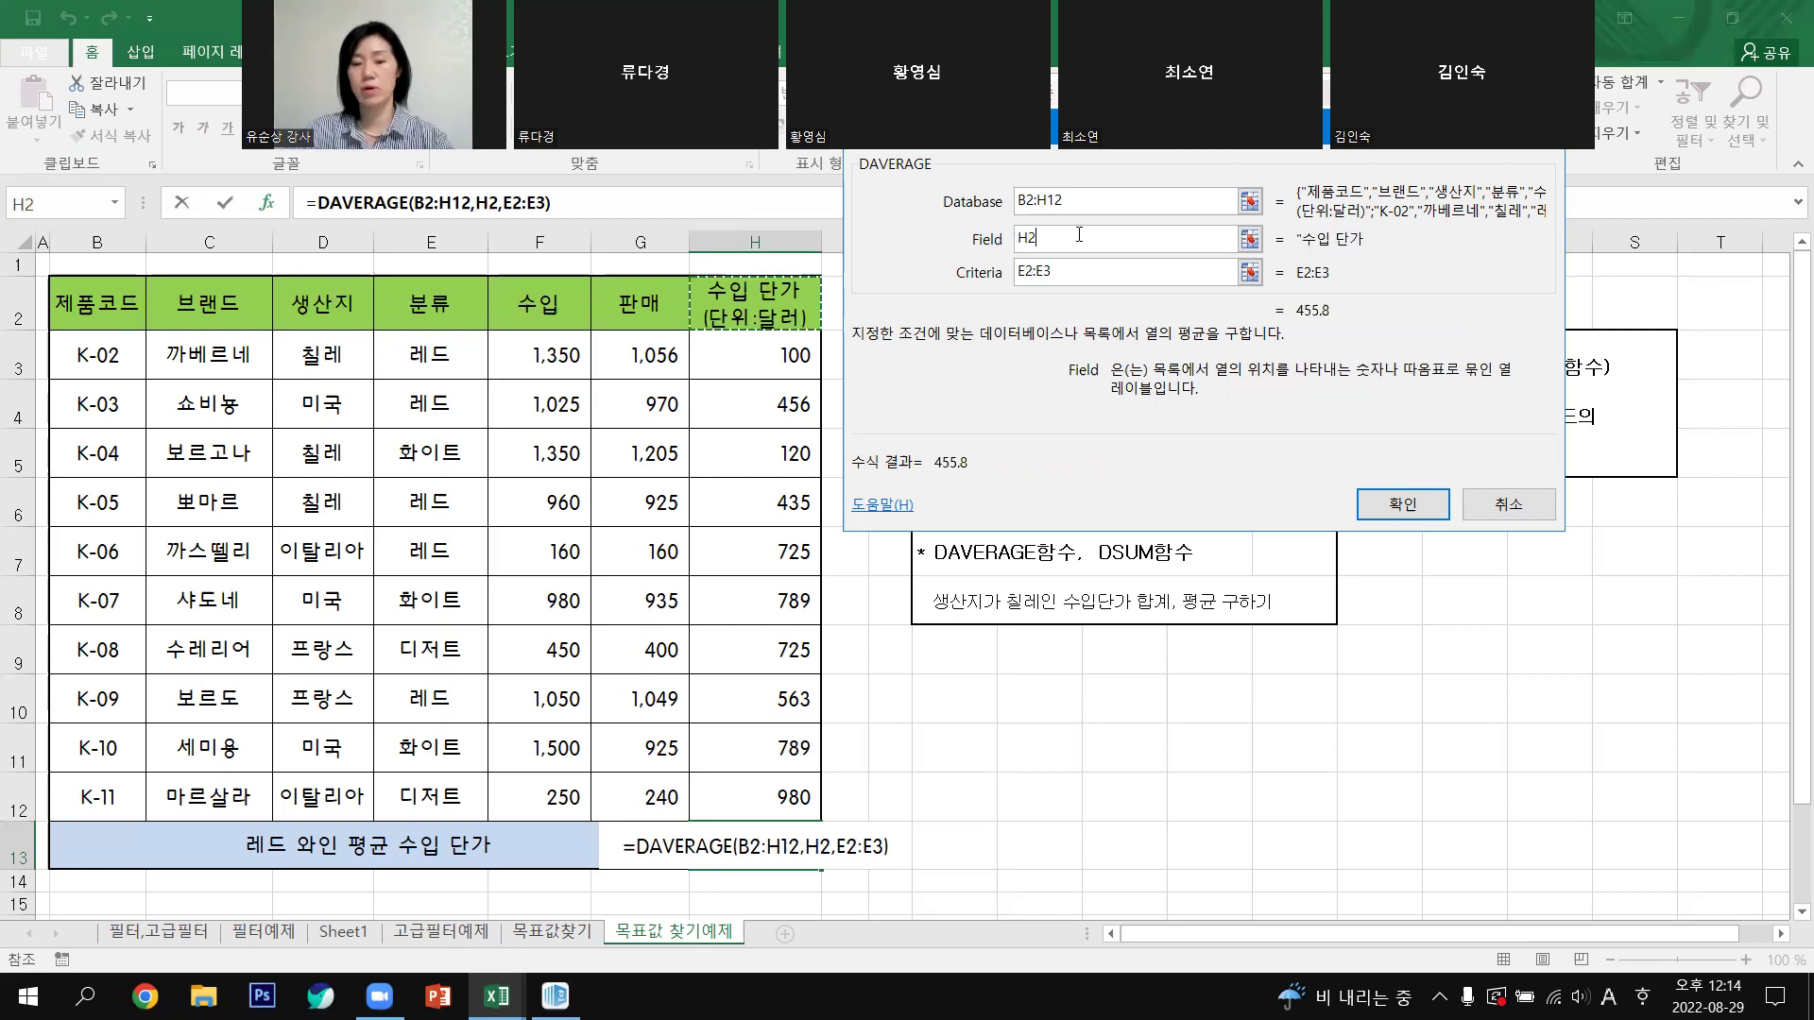
Step: Set the DAVERAGE Field to column number 7 and complete the formula in H13
click(959, 231)
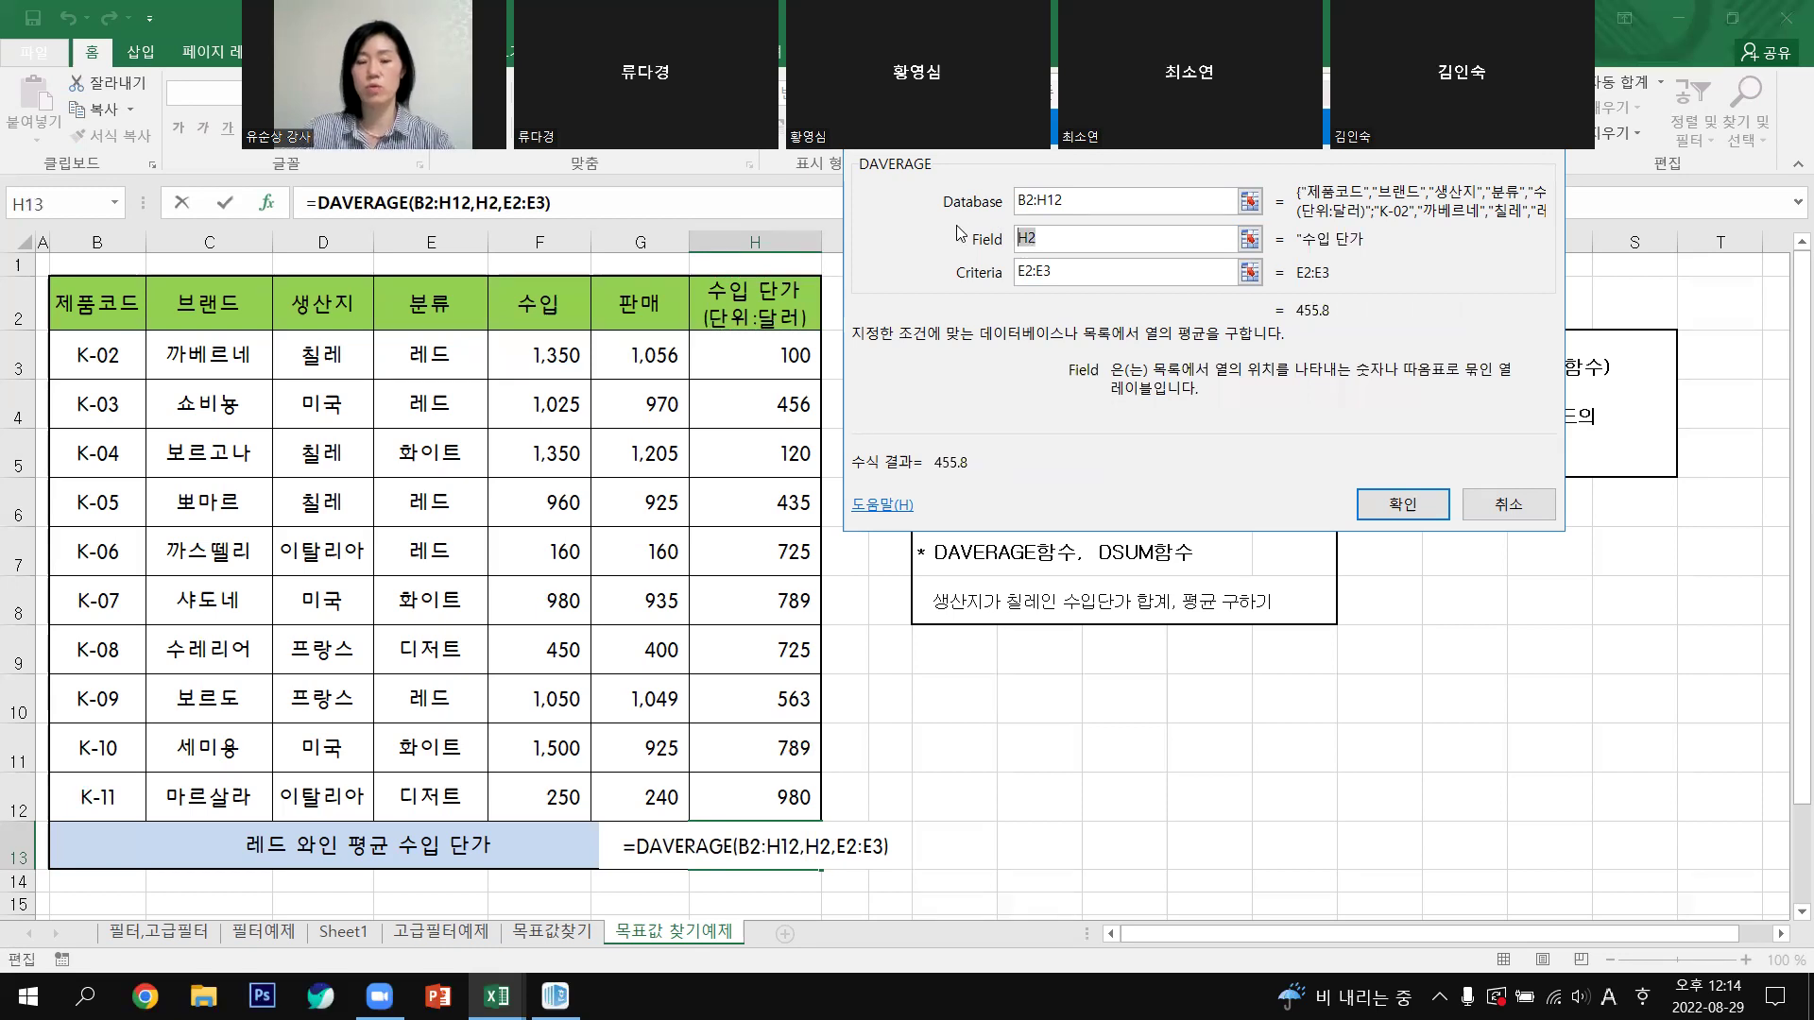
text(7)
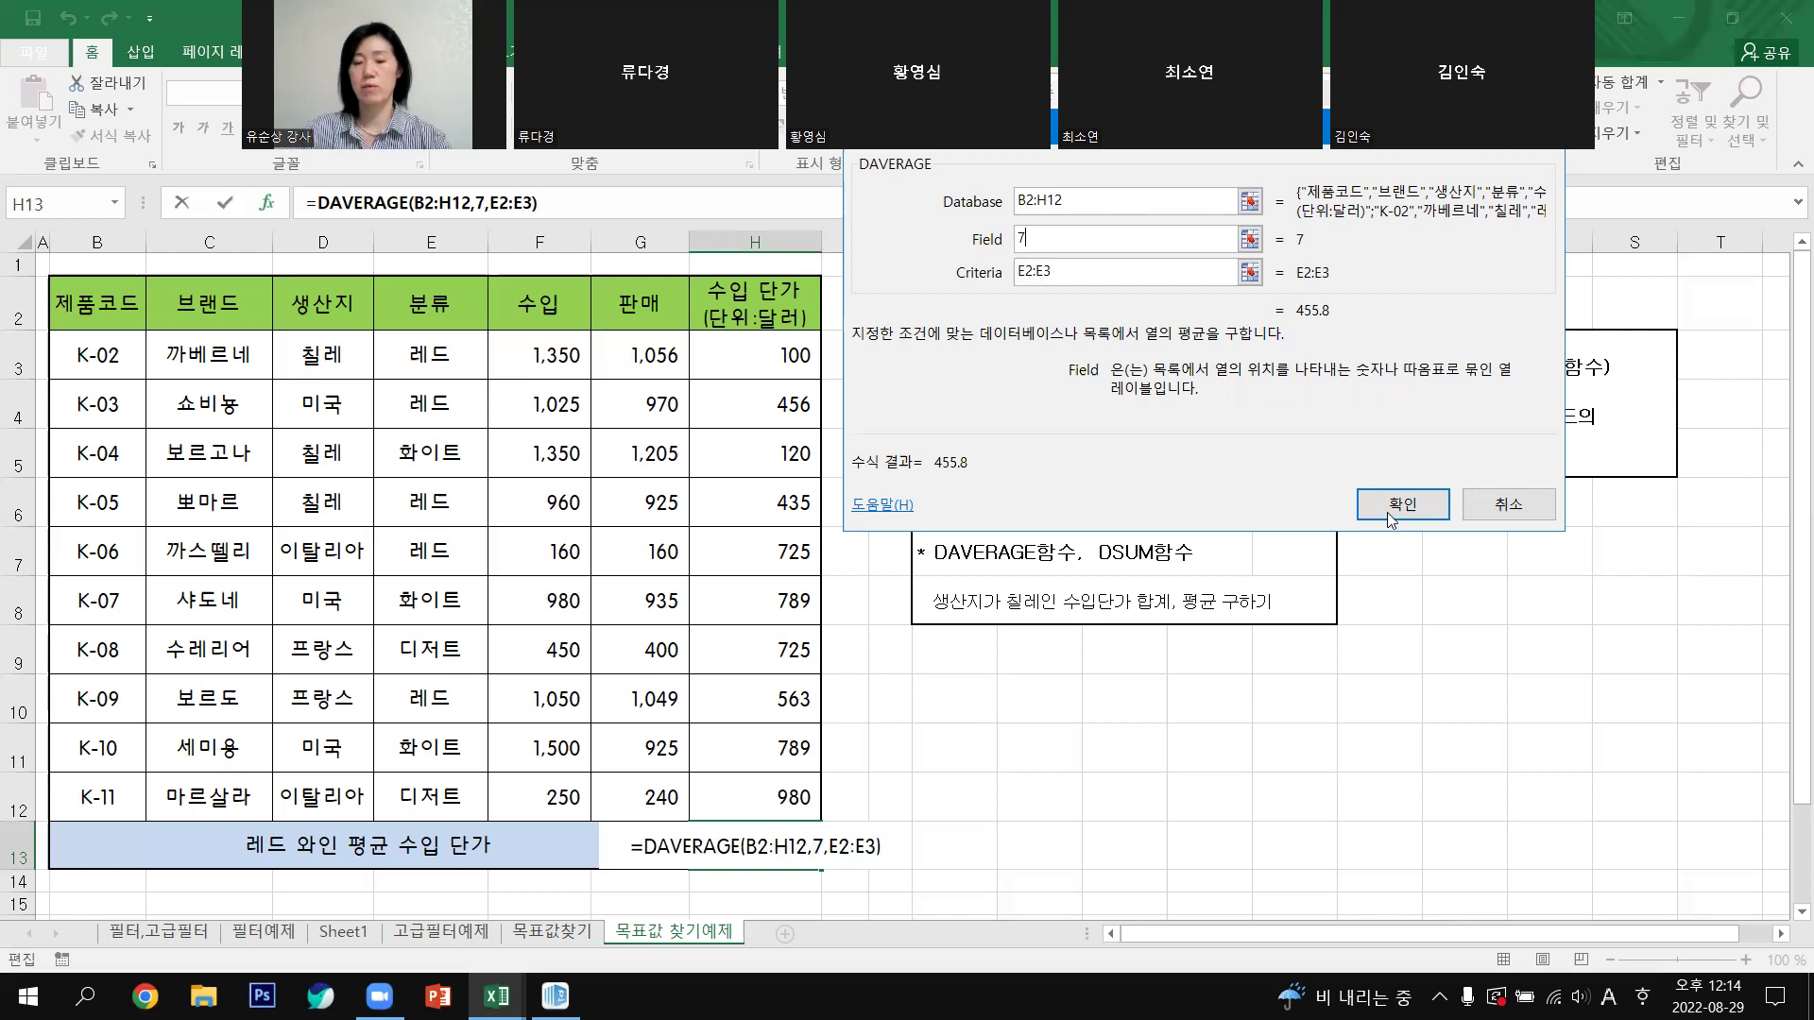
click(1419, 505)
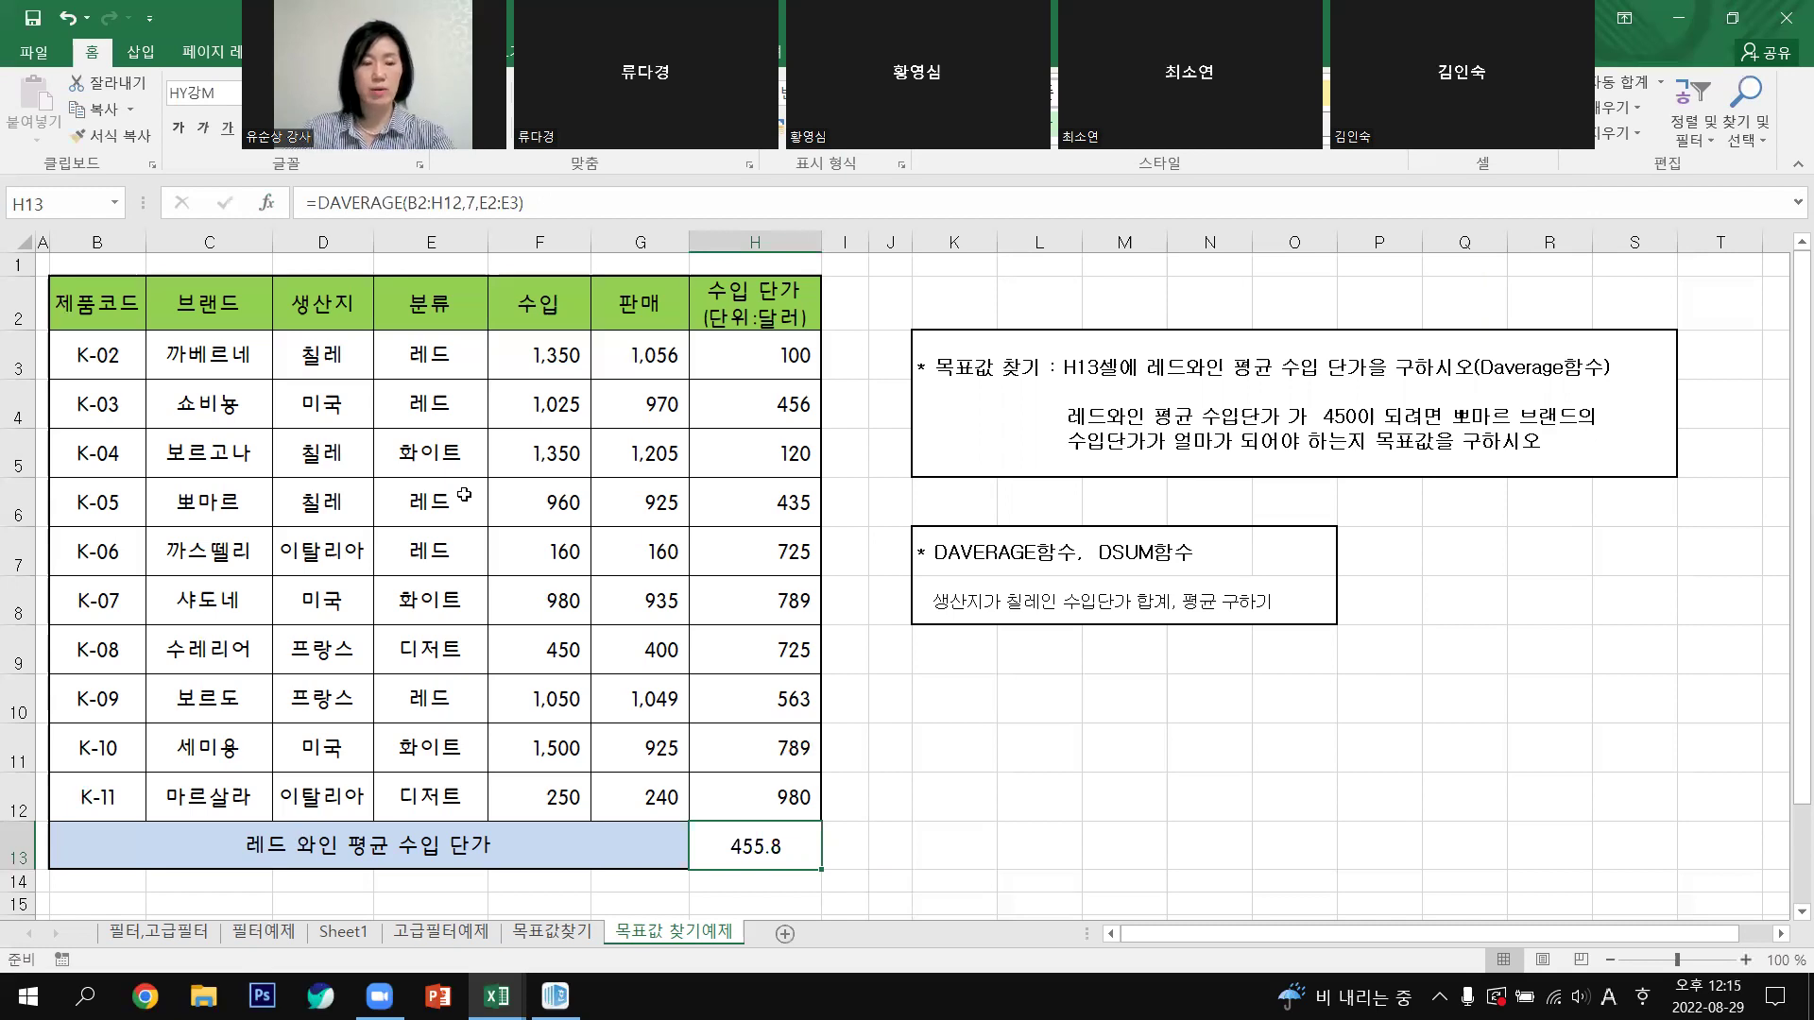
Step: Zoom in and circle the 레드 entries with their import unit prices to check which records H13 averages
key(ctrl+1)
mouse_move(283, 382)
mouse_down()
mouse_move(487, 382)
mouse_move(458, 402)
mouse_up()
drag(1118, 295, 1055, 376)
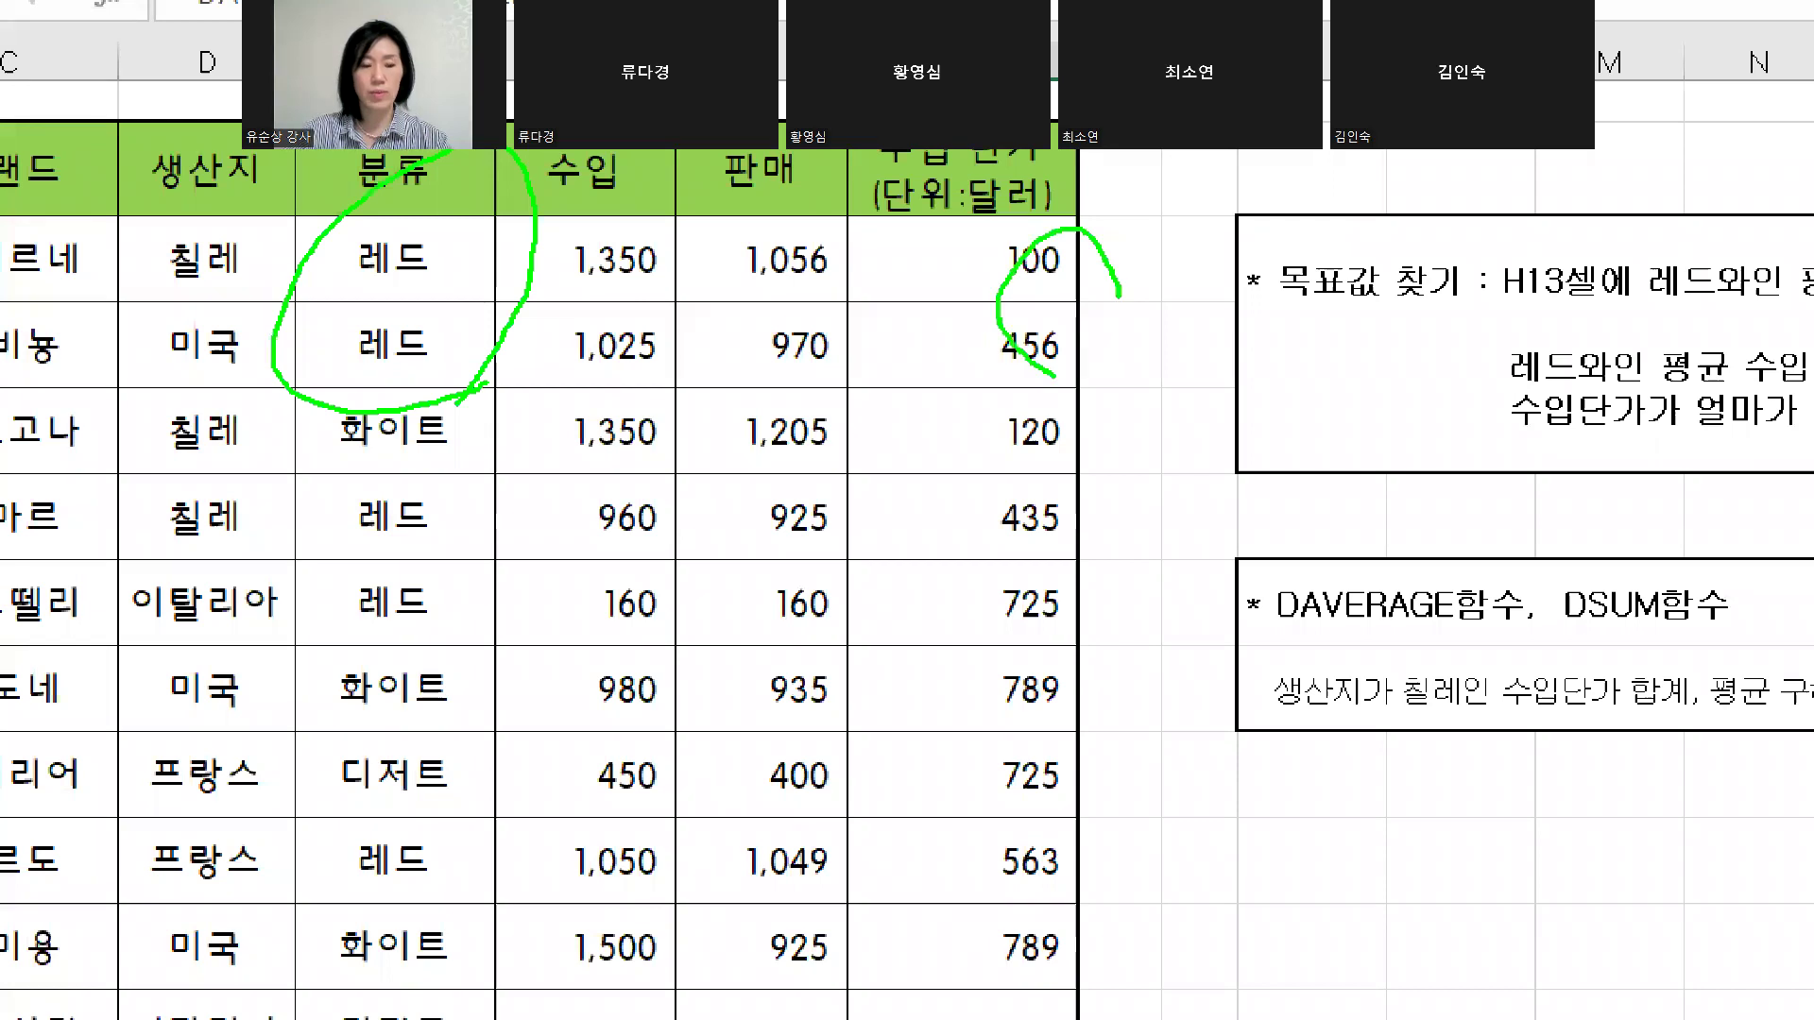
drag(1119, 298, 997, 444)
mouse_move(454, 628)
mouse_down()
mouse_move(444, 461)
mouse_move(411, 633)
mouse_up()
drag(1035, 648, 1042, 662)
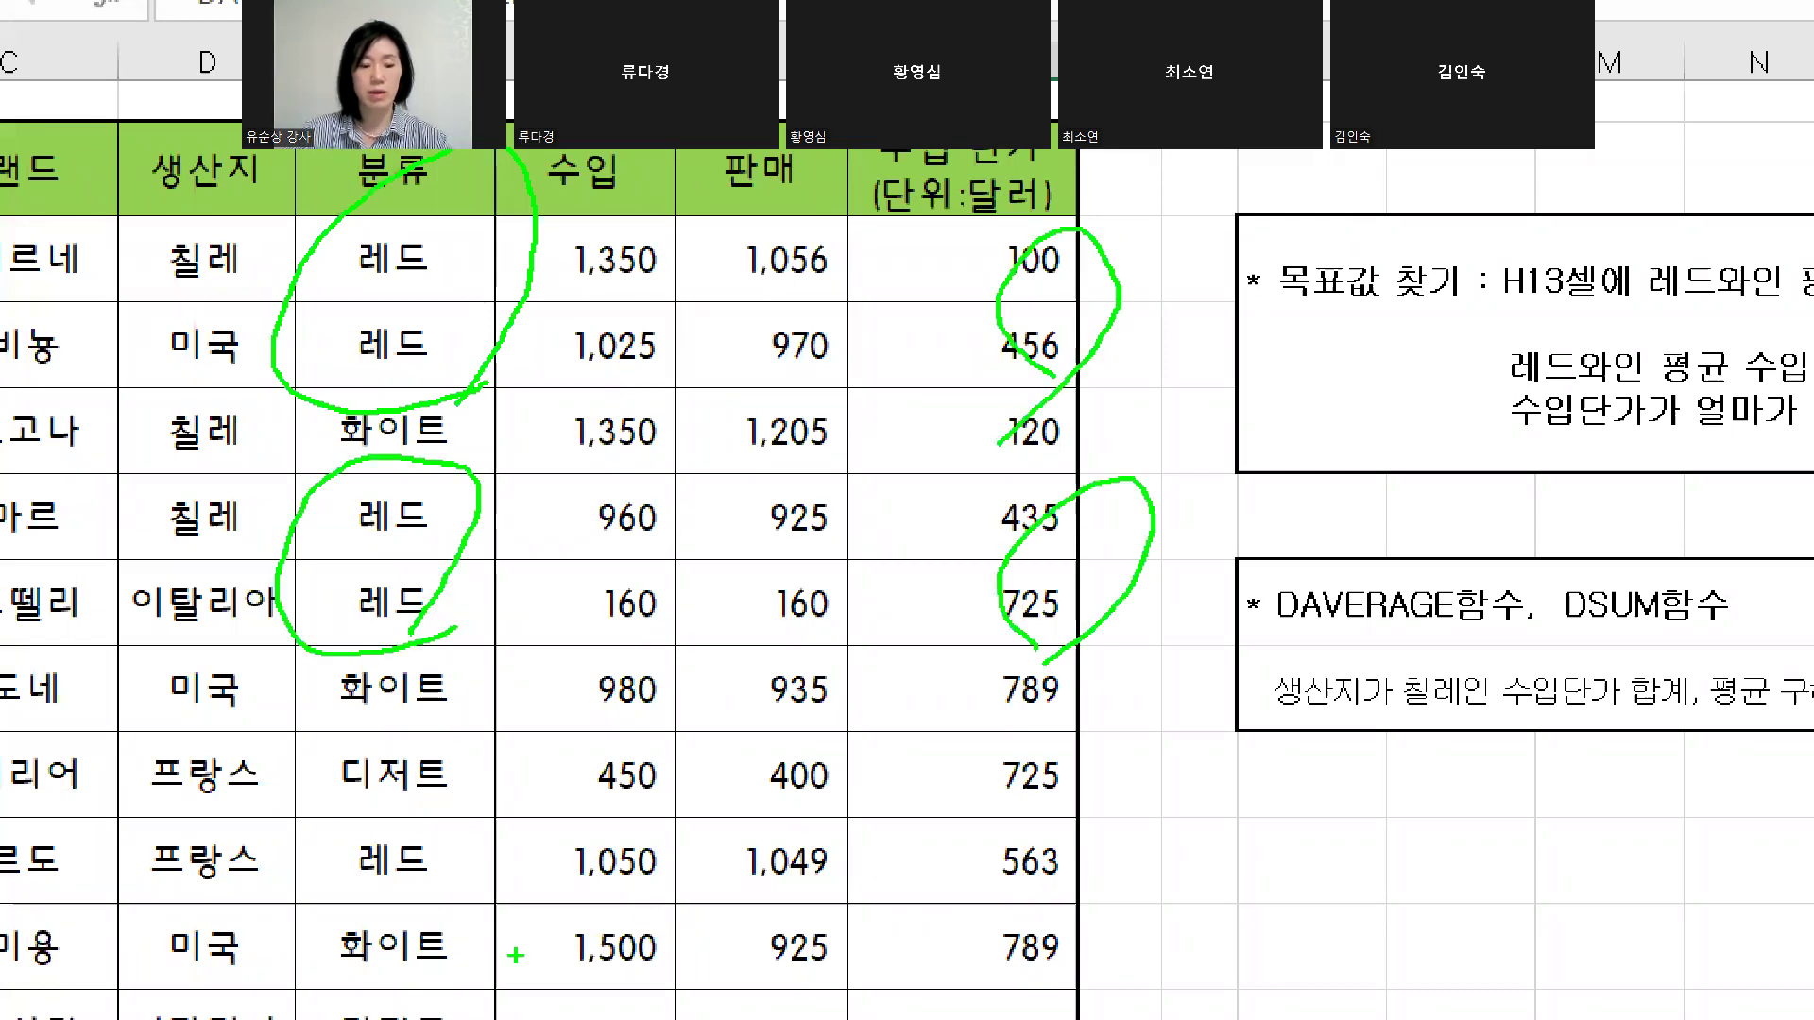
drag(359, 866, 329, 910)
drag(357, 833, 330, 907)
mouse_move(1012, 847)
mouse_down()
mouse_move(1044, 898)
mouse_move(1009, 855)
mouse_up()
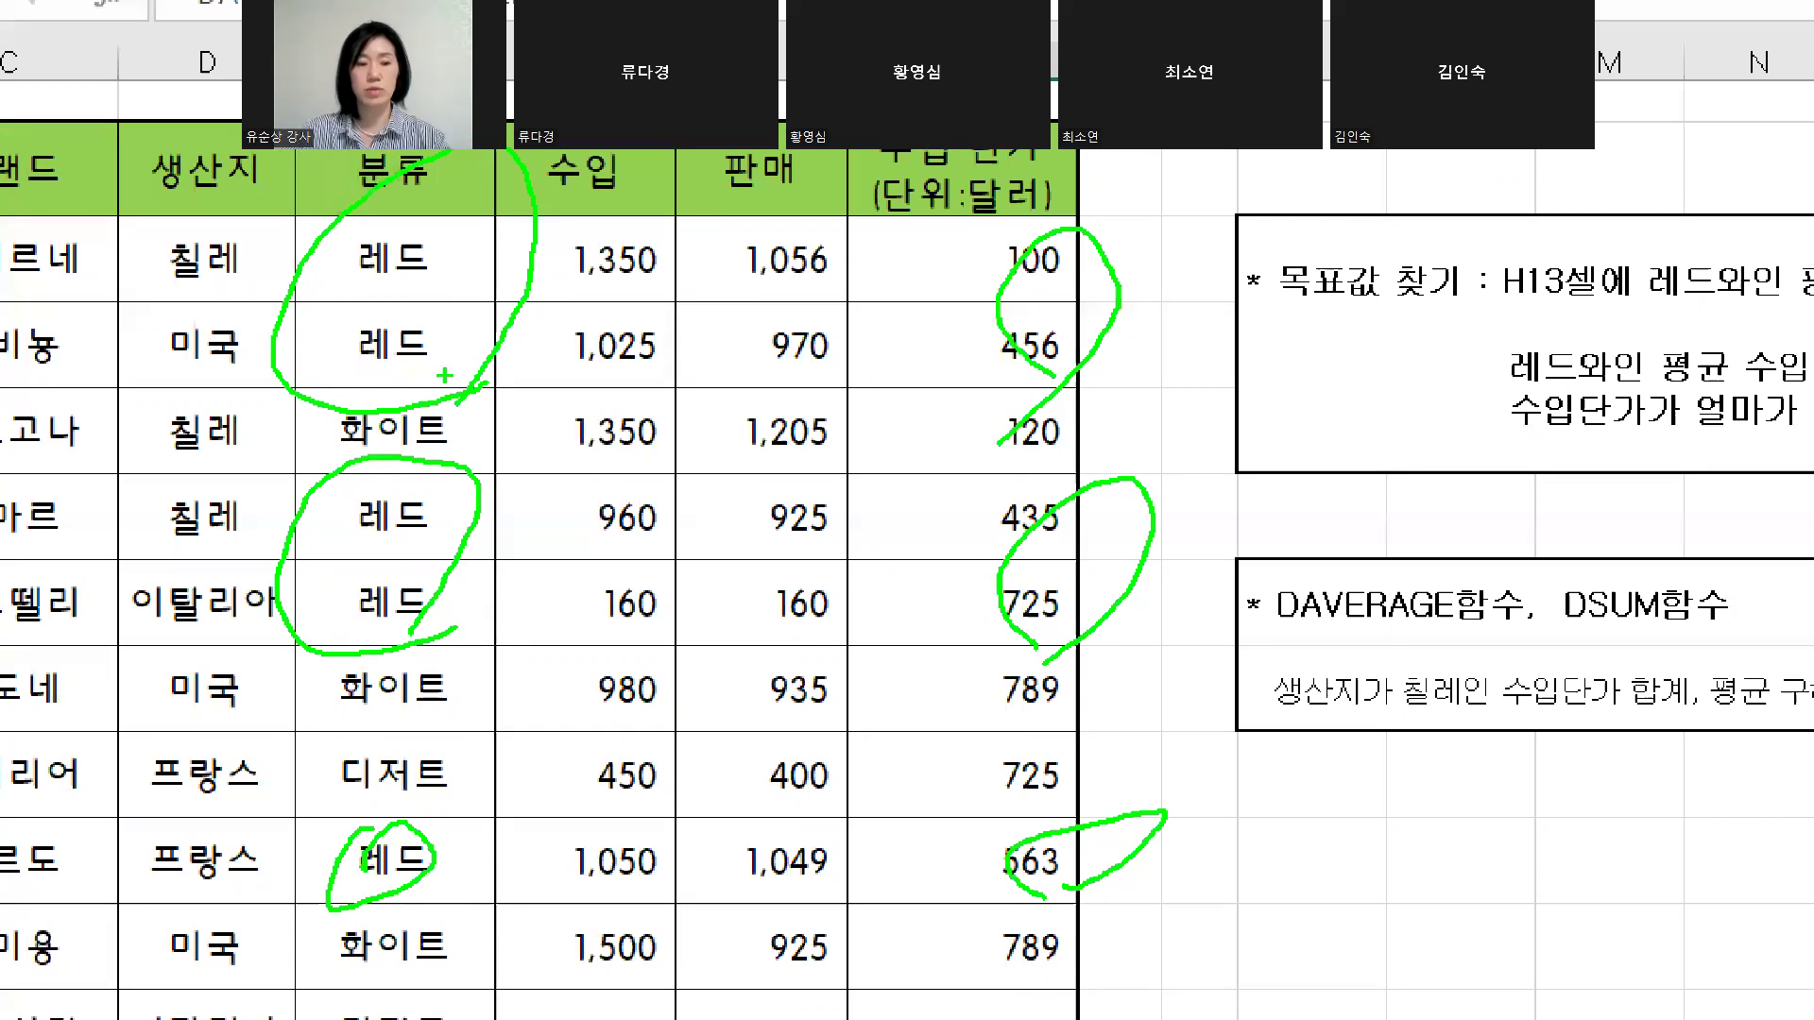
key(Escape)
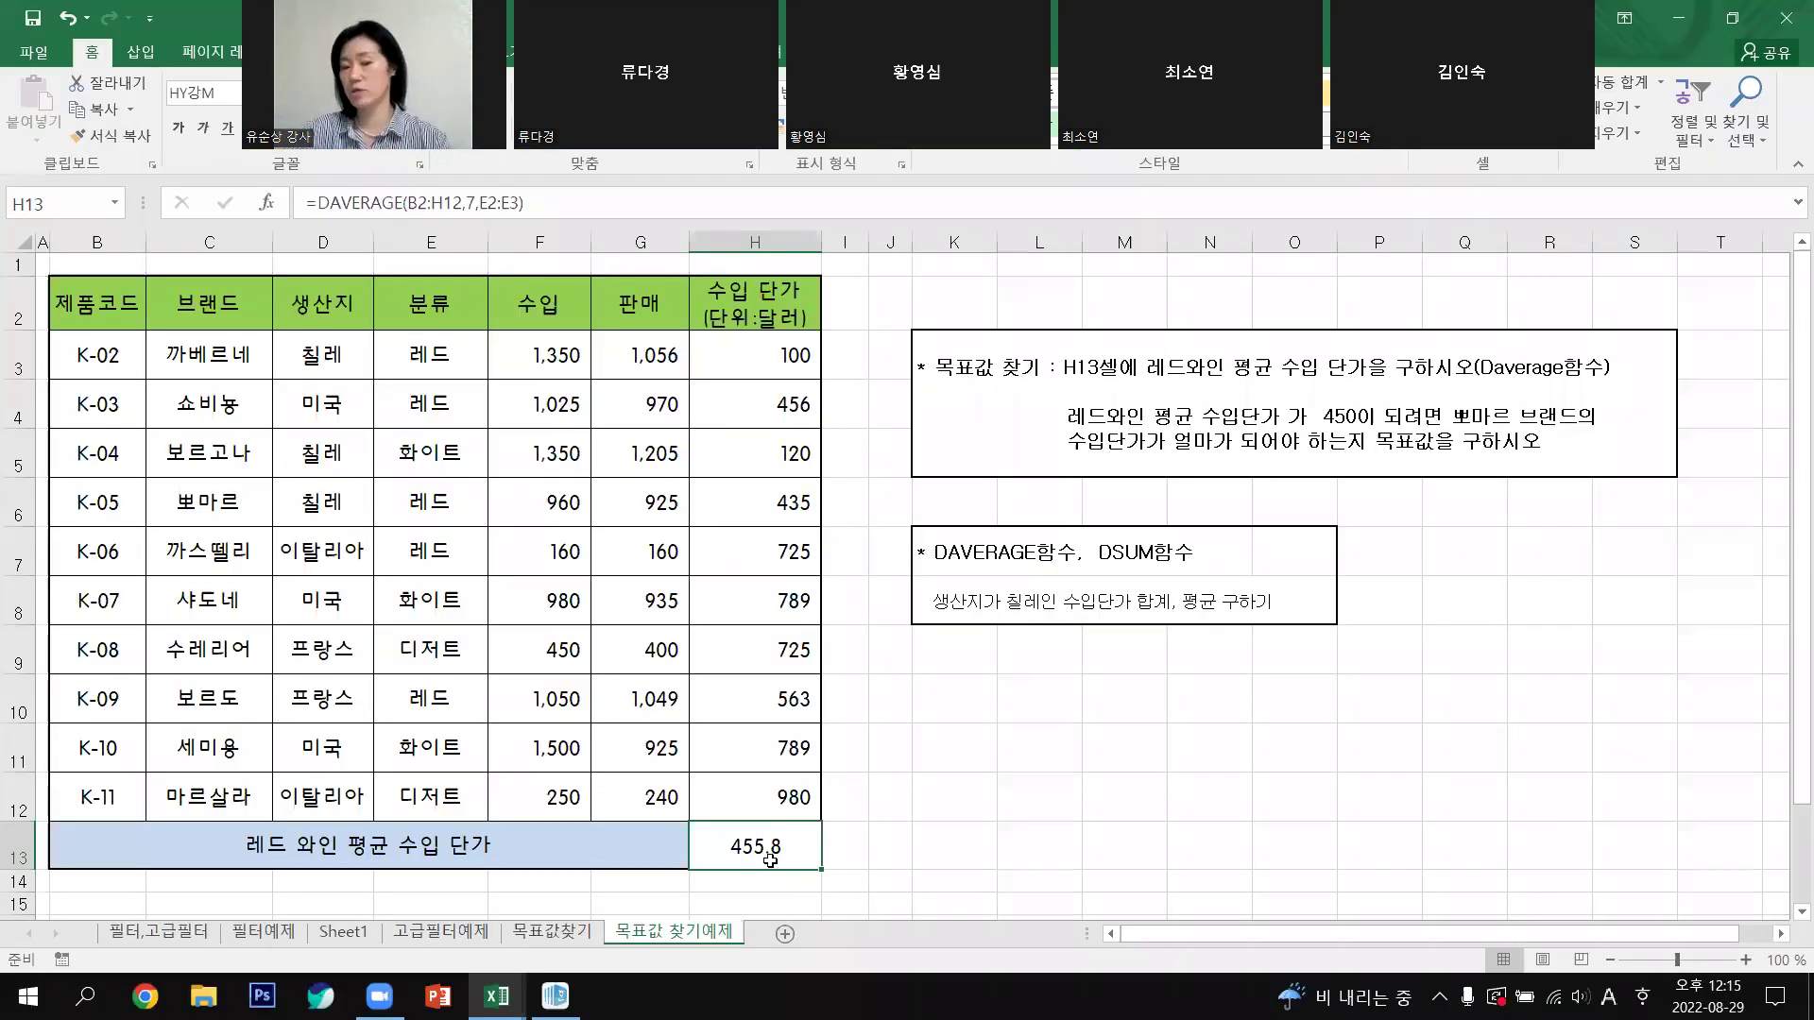
Step: Locate the 뽀마르 record named in the goal-seek task by selecting its brand cell C6
click(1050, 815)
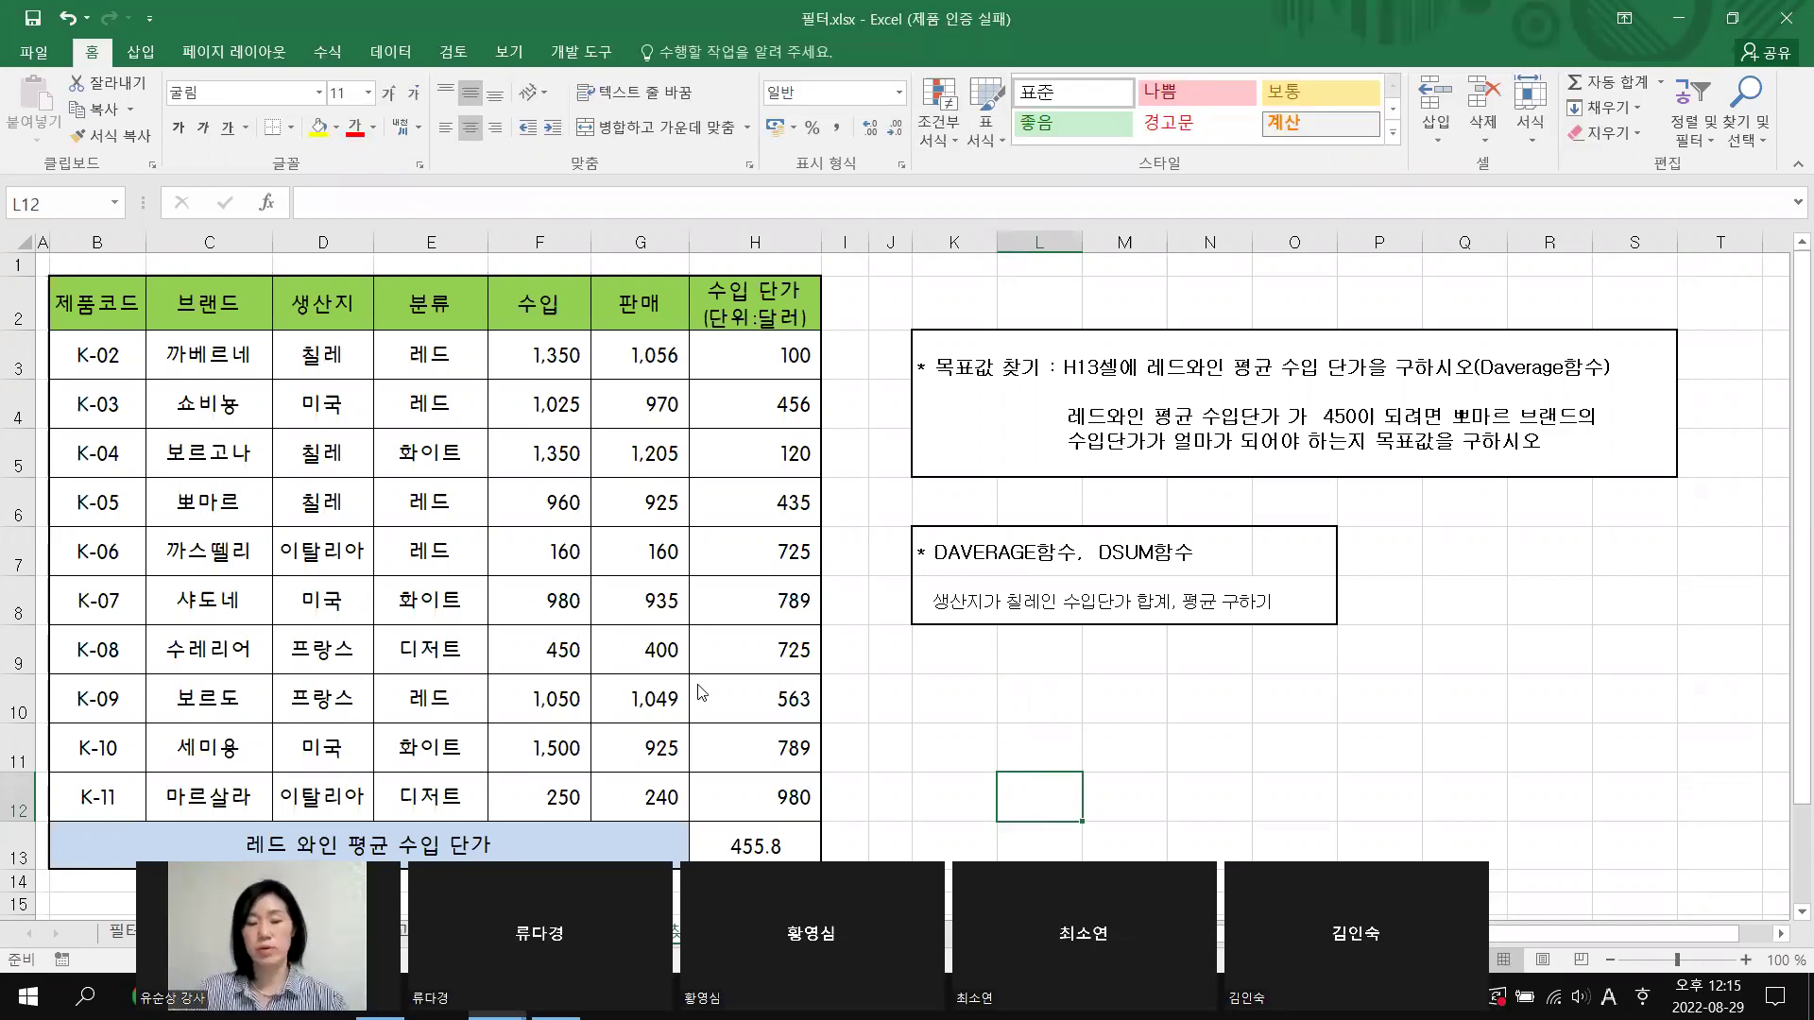
click(727, 634)
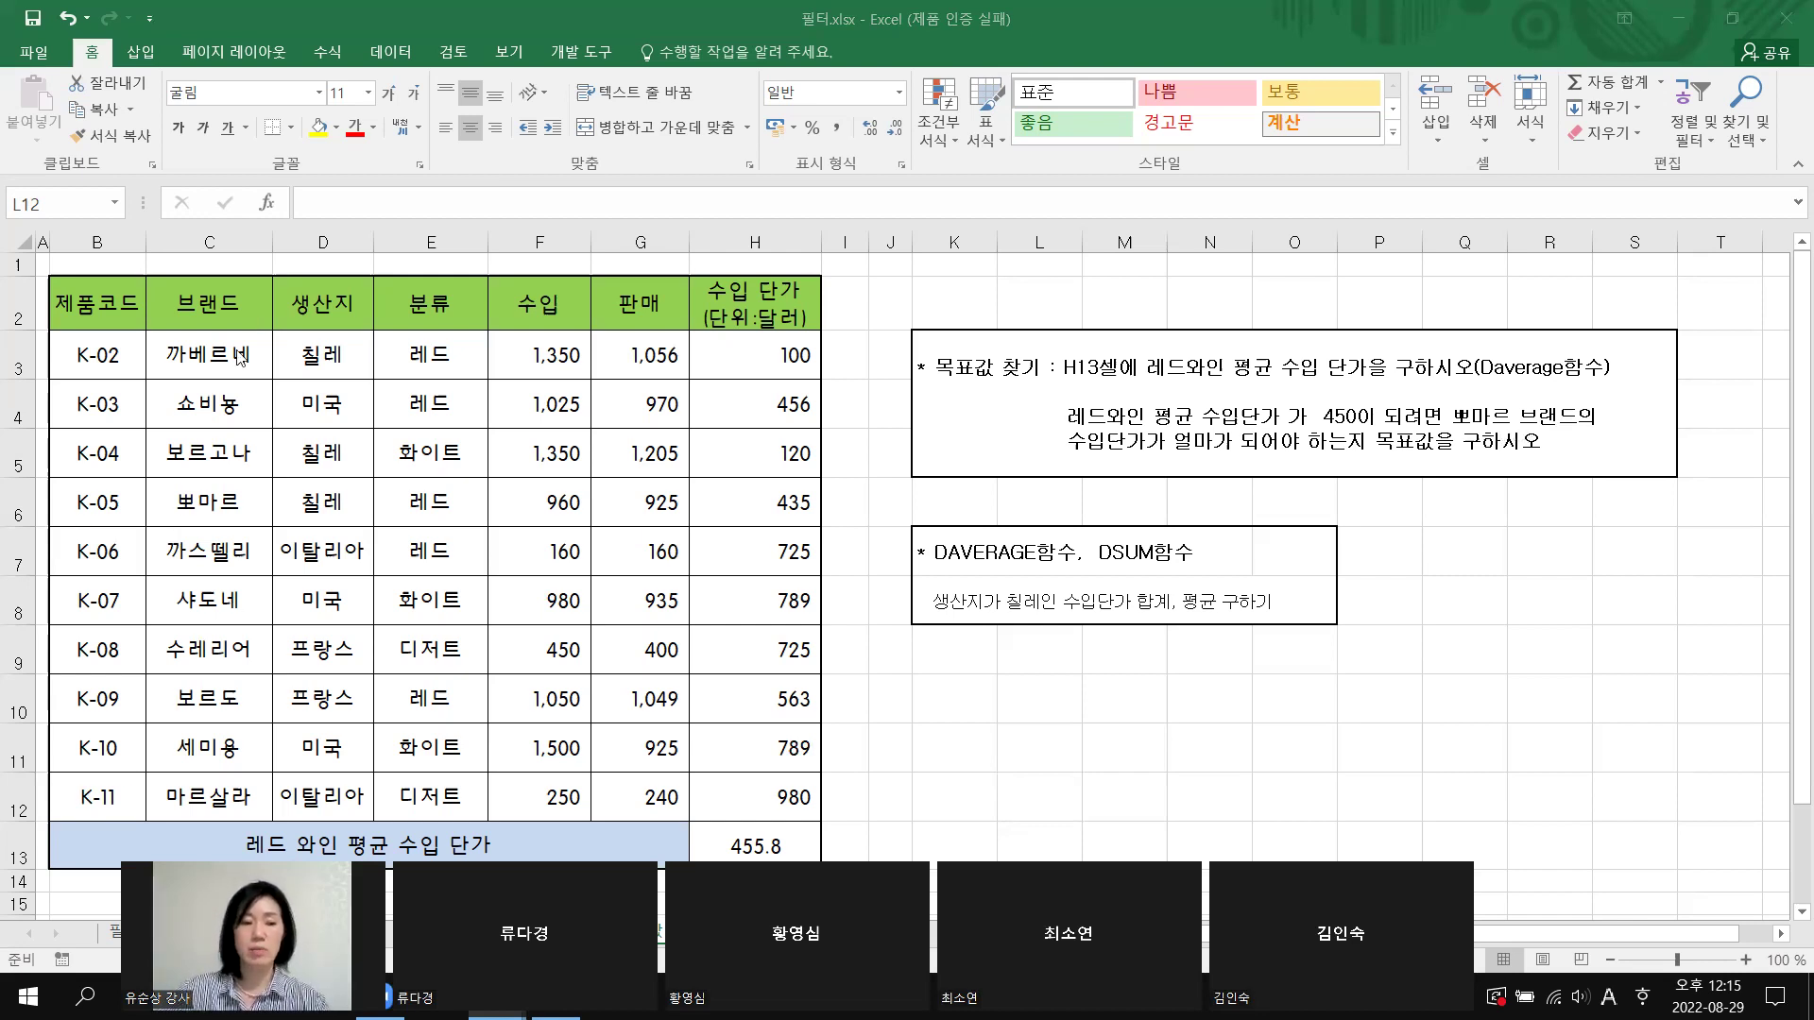
click(205, 498)
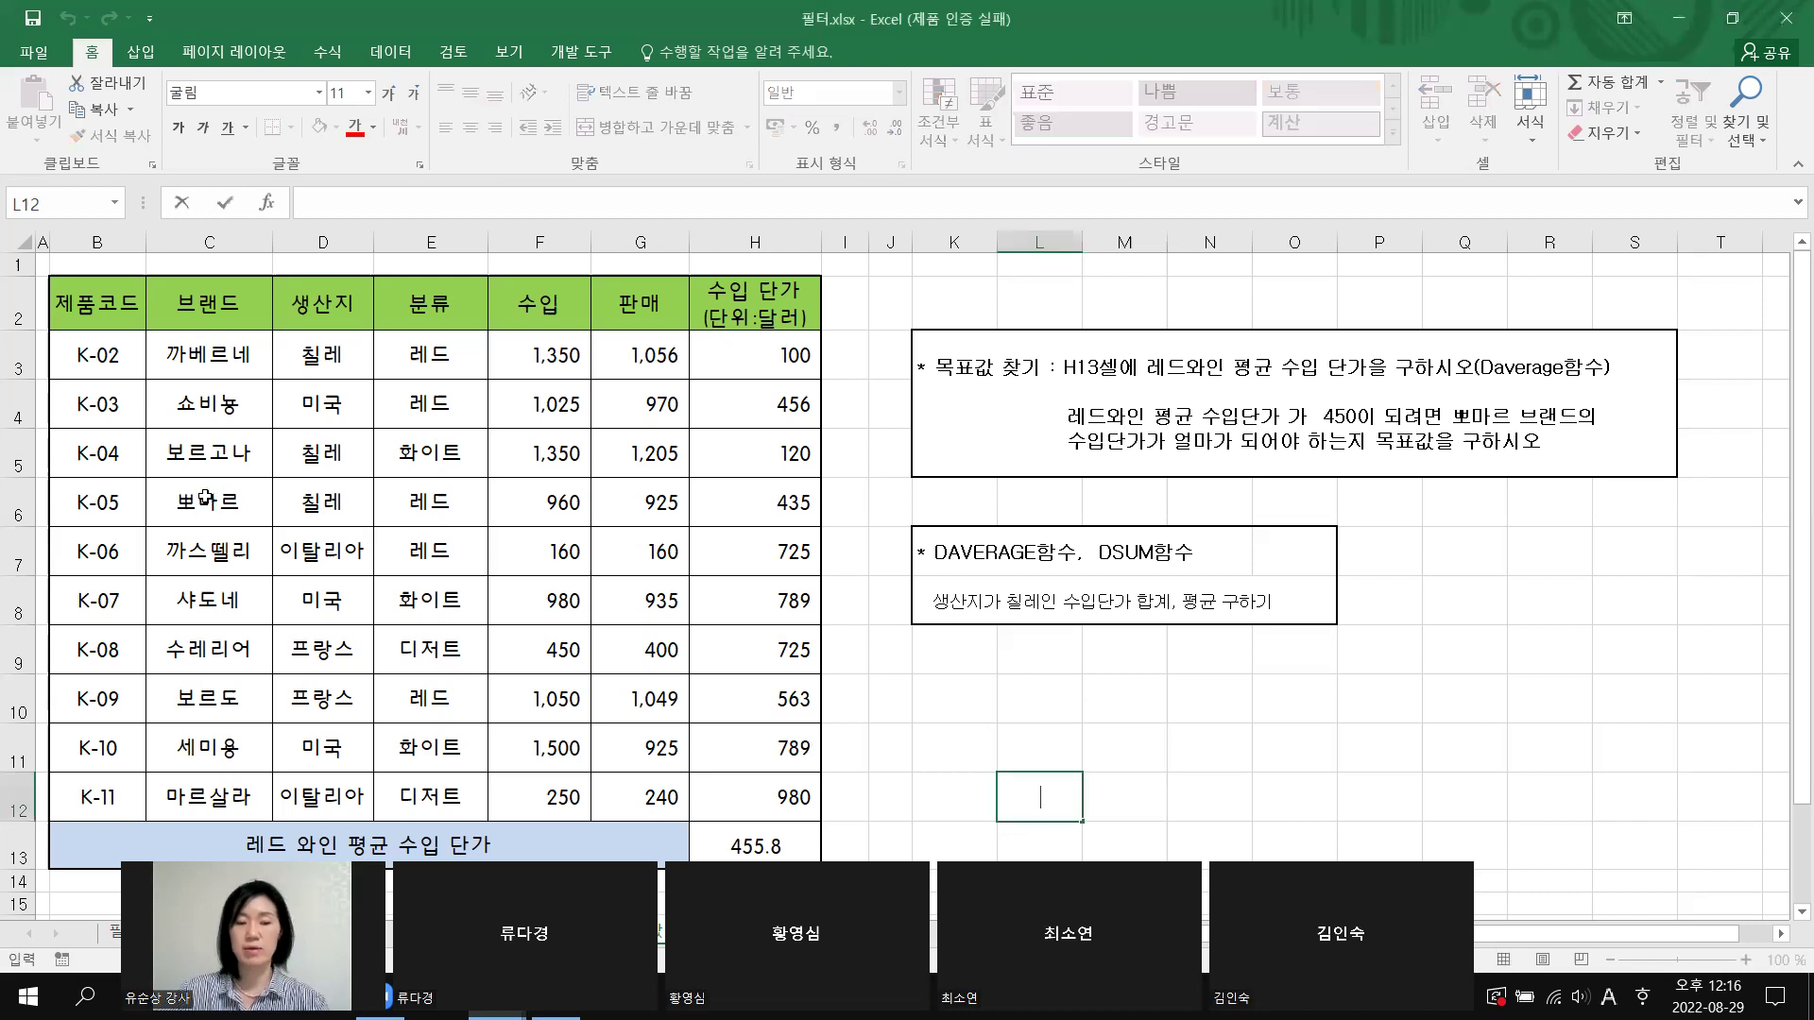
click(205, 498)
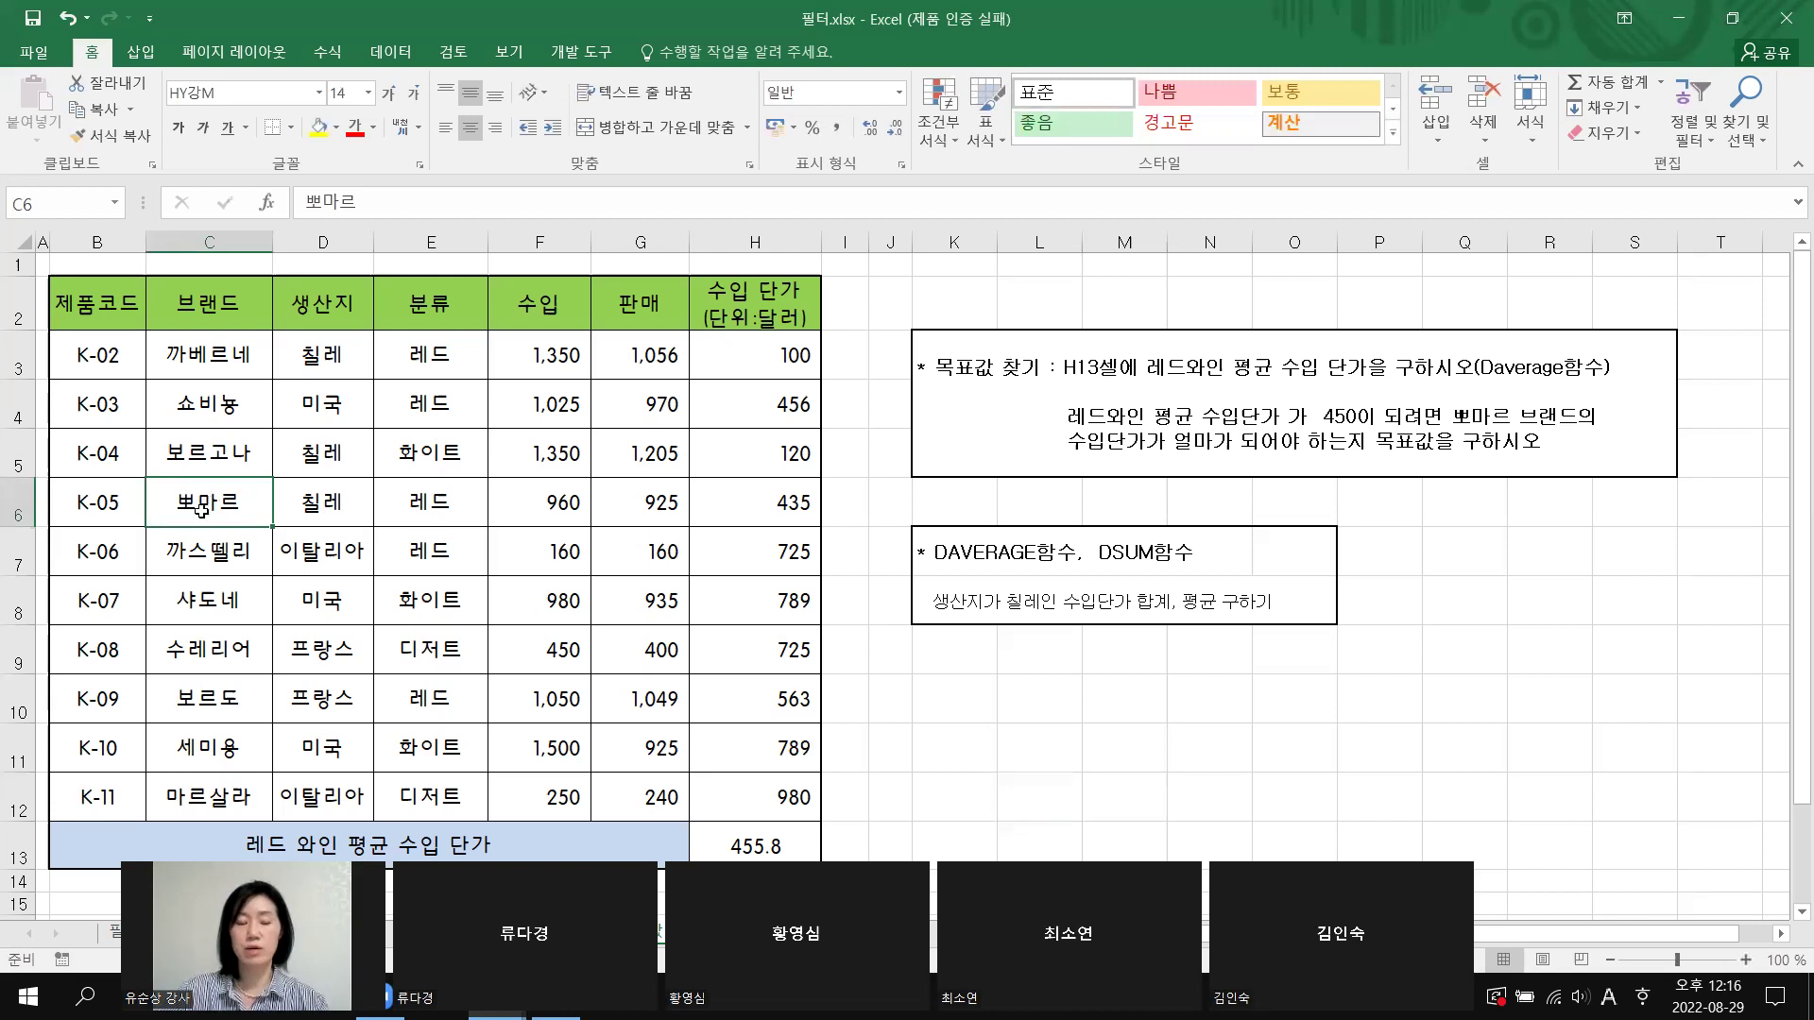
Step: Examine the goal-seek cells by checking 뽀마르's import unit price in H6 and circling the red wine average in H13
click(797, 502)
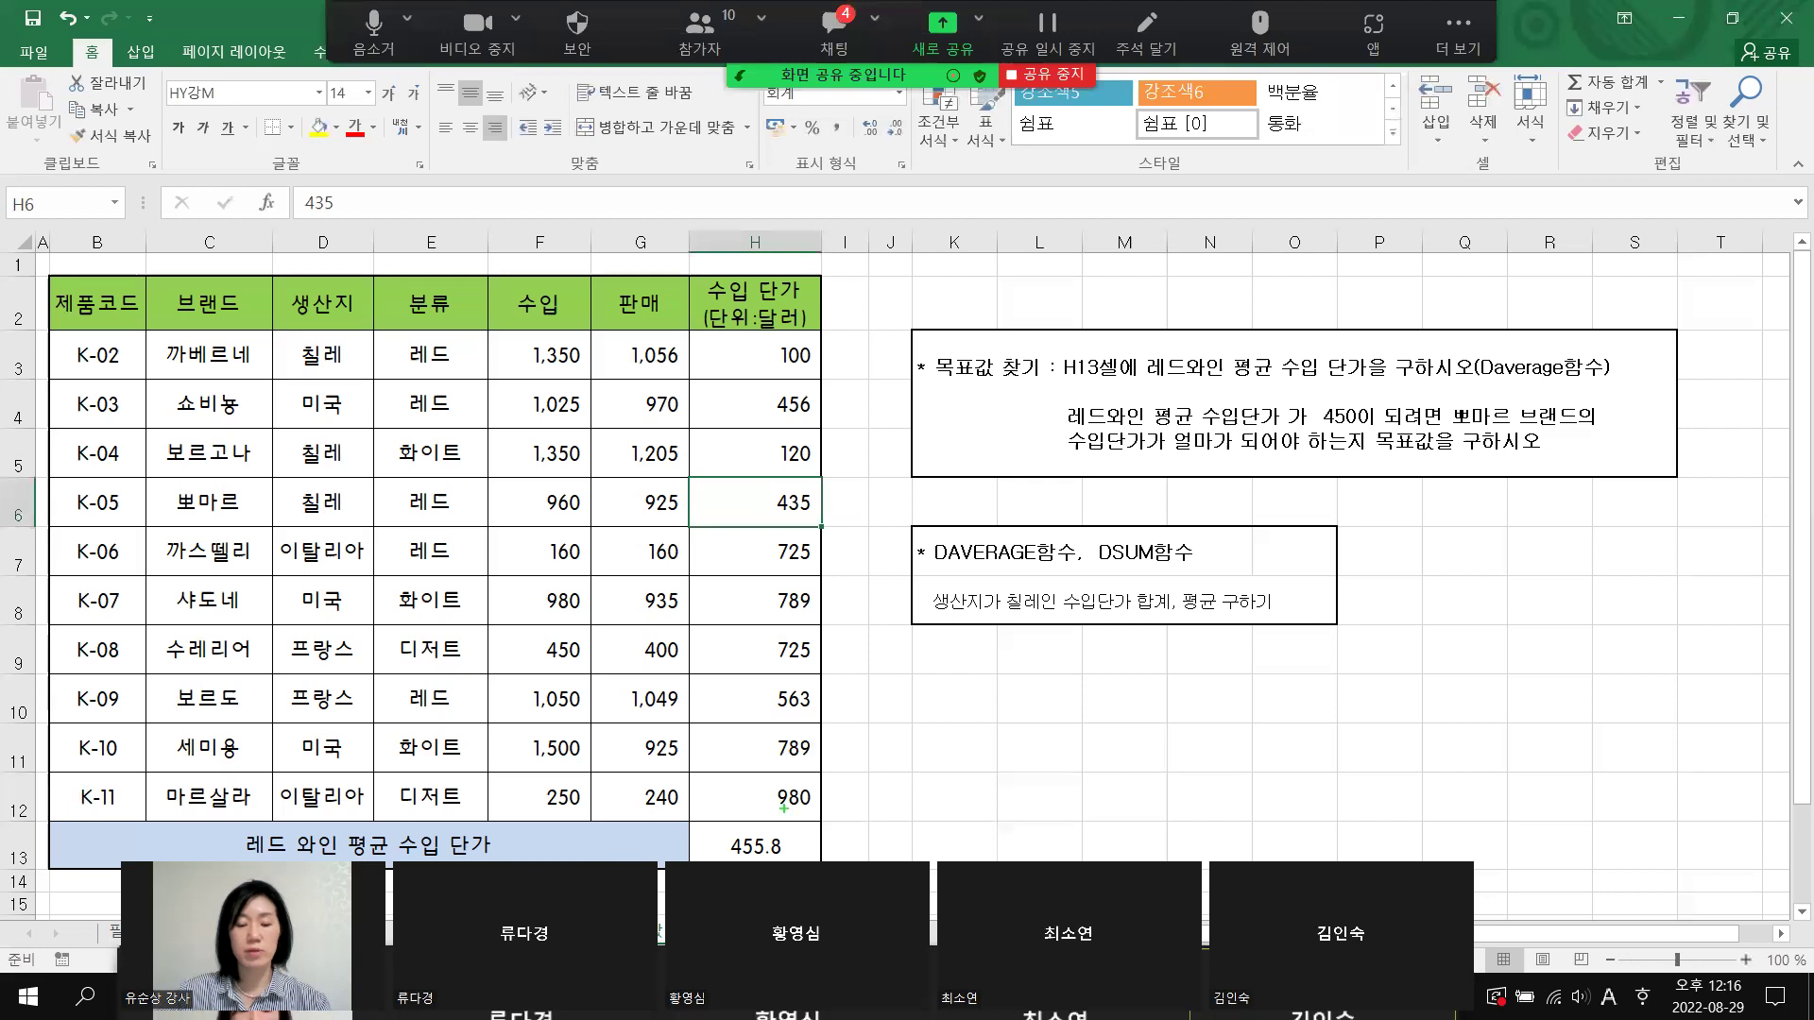
mouse_move(731, 860)
mouse_down()
mouse_move(818, 842)
mouse_move(802, 859)
mouse_up()
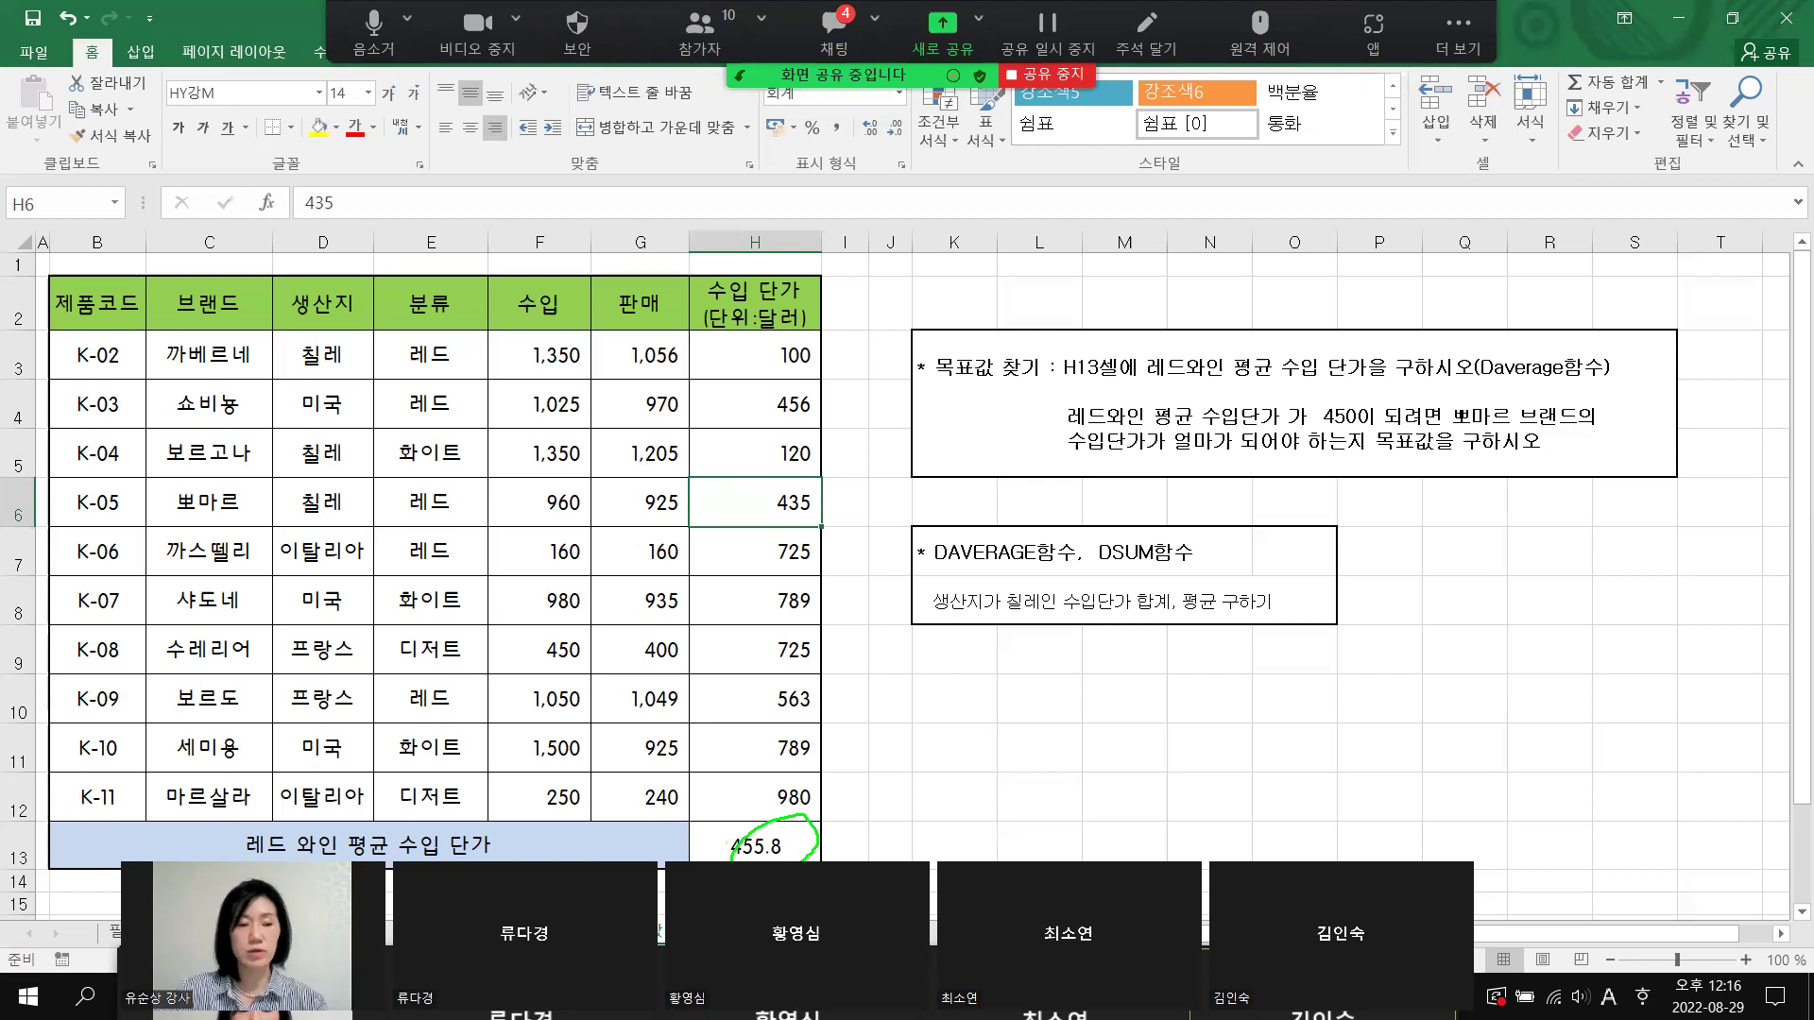
click(160, 693)
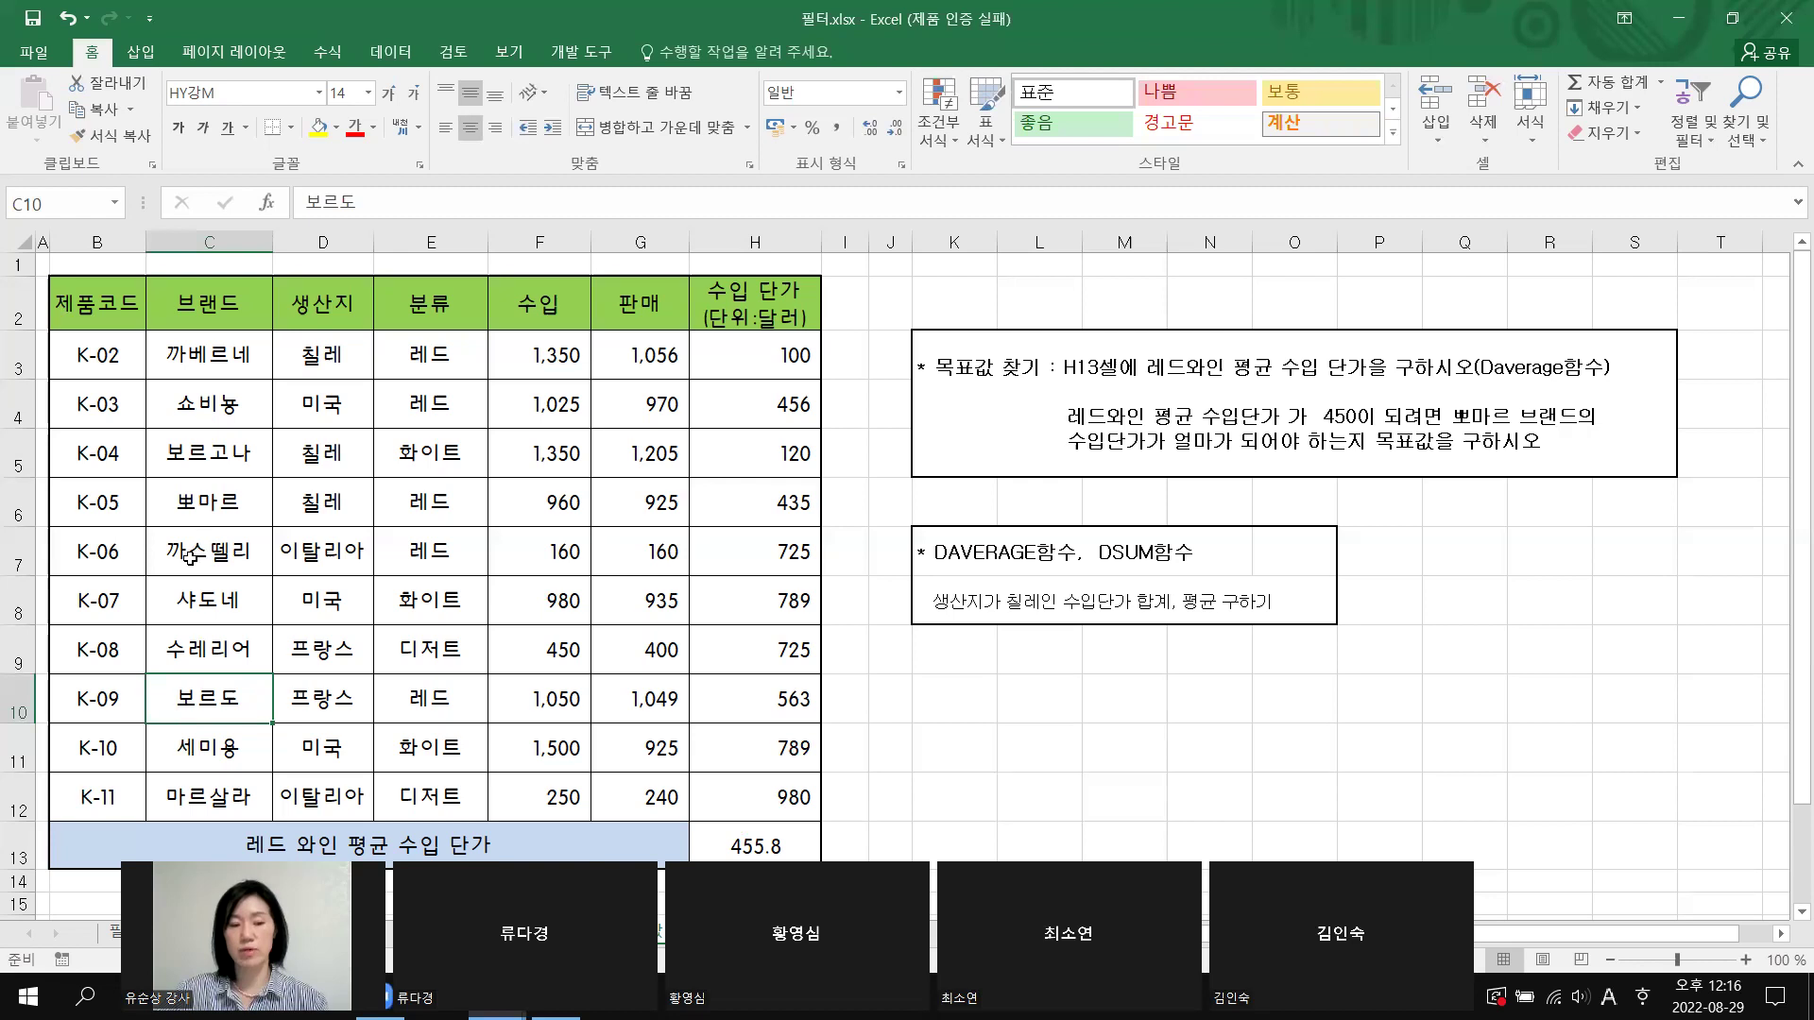
click(227, 503)
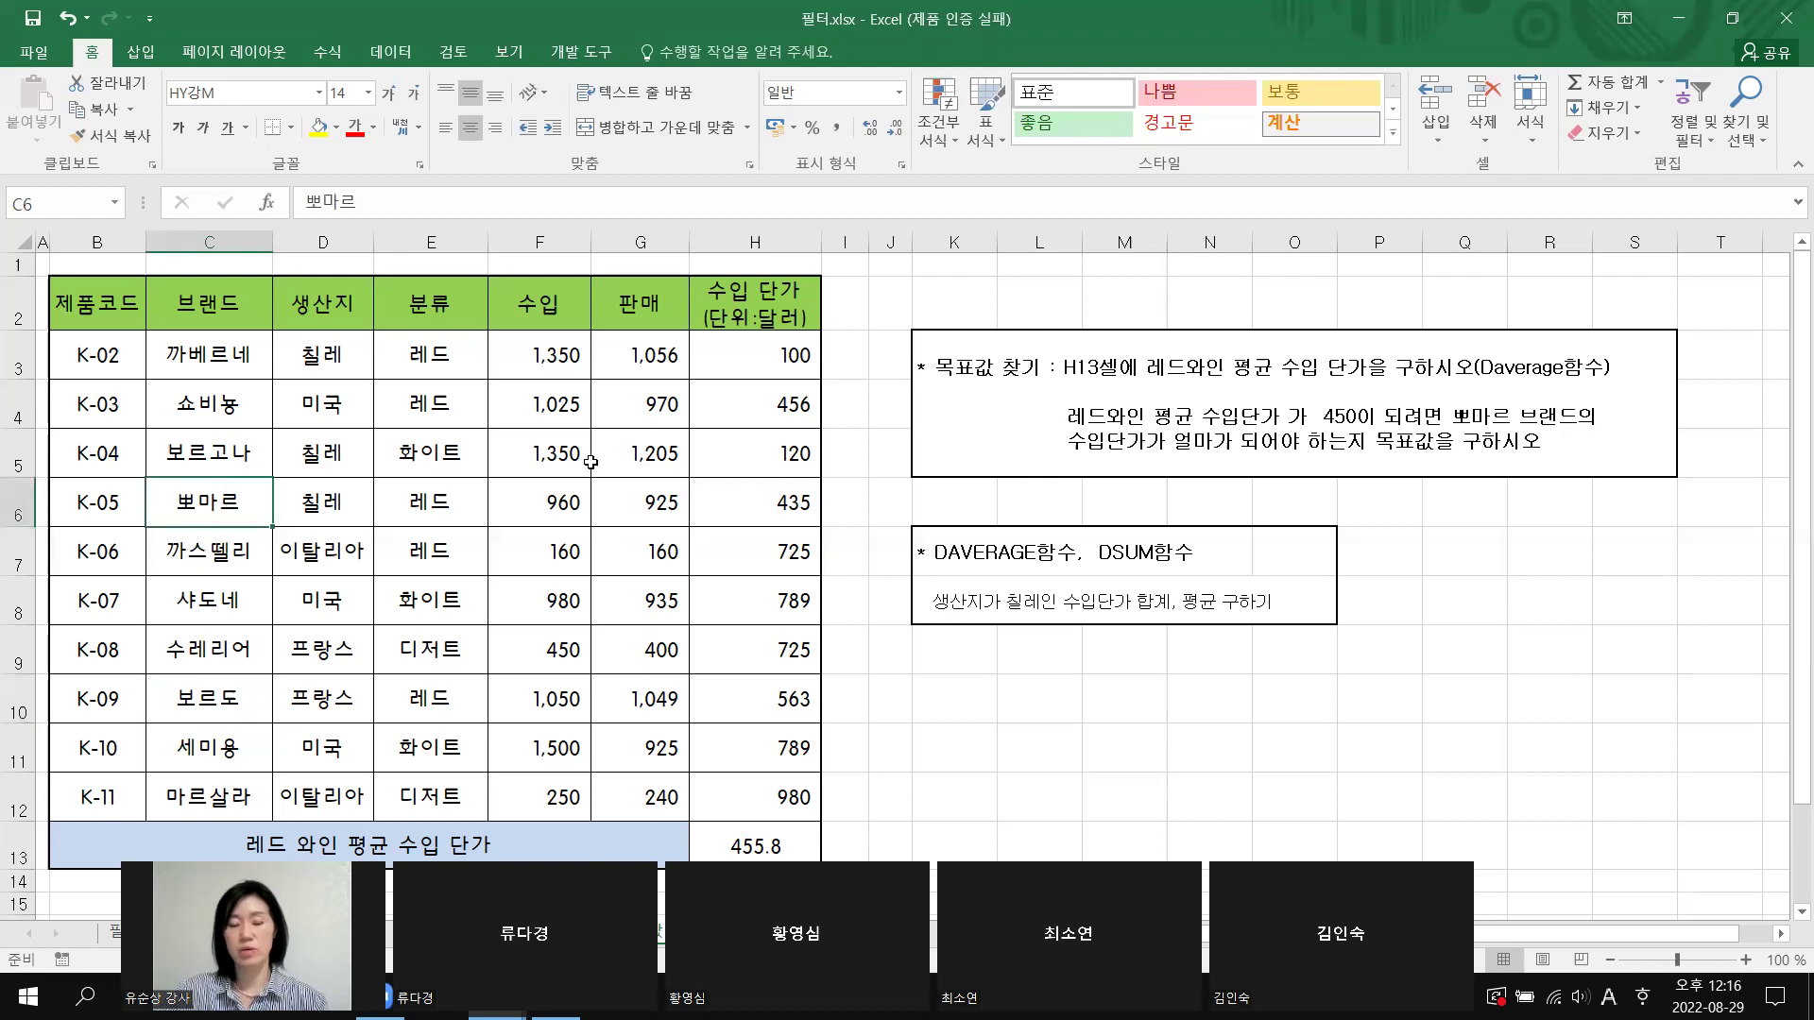
click(791, 521)
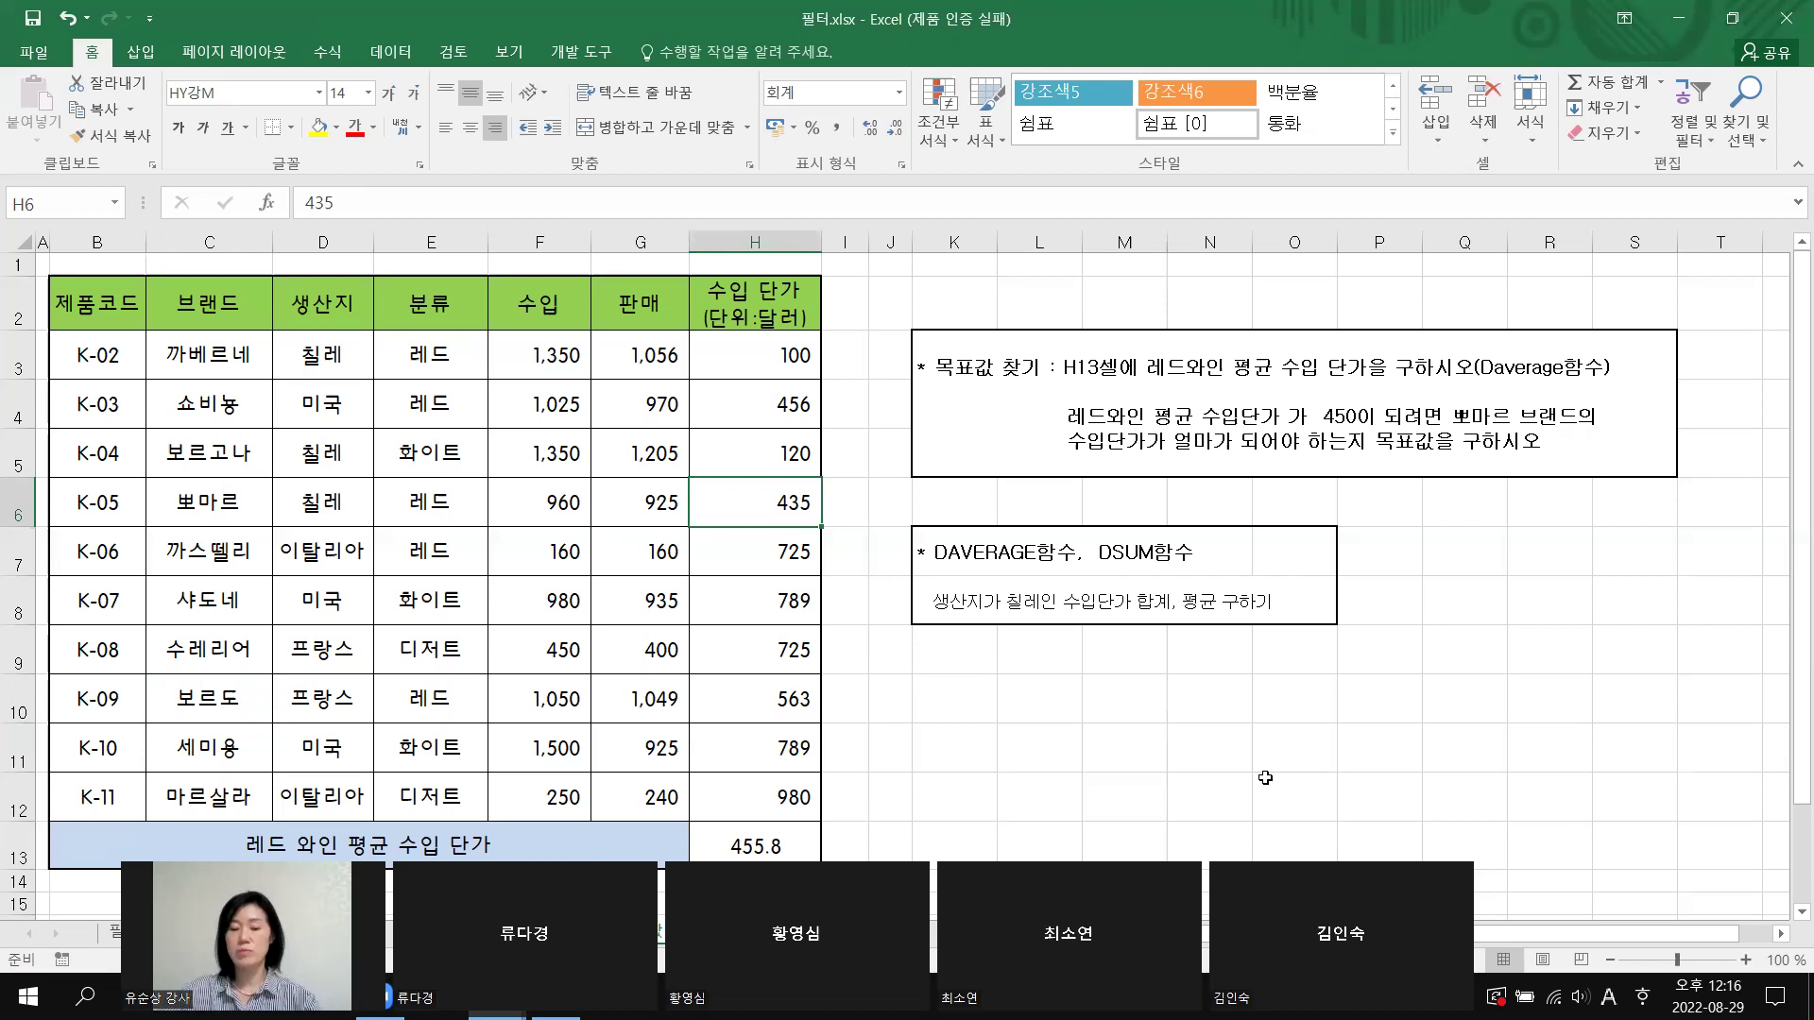
click(1294, 796)
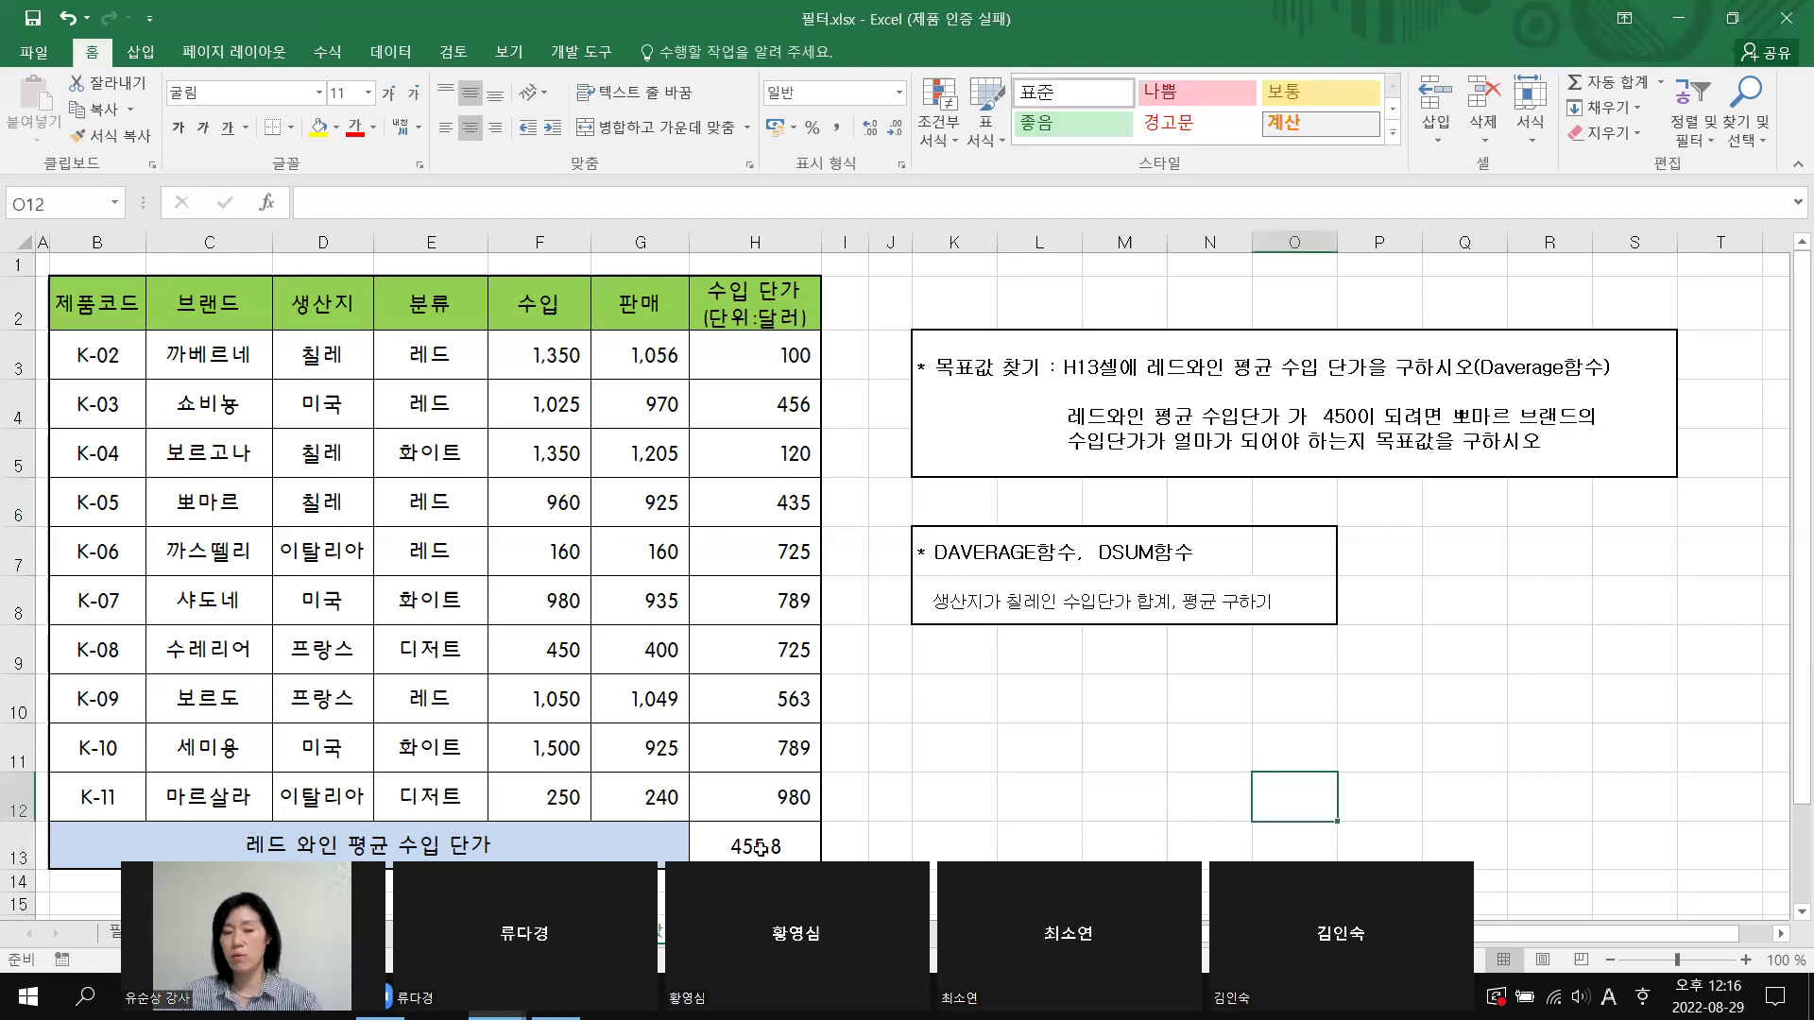
Step: Start Goal Seek from the What-If Analysis tools with the red wine average in H13 as the formula cell
click(760, 847)
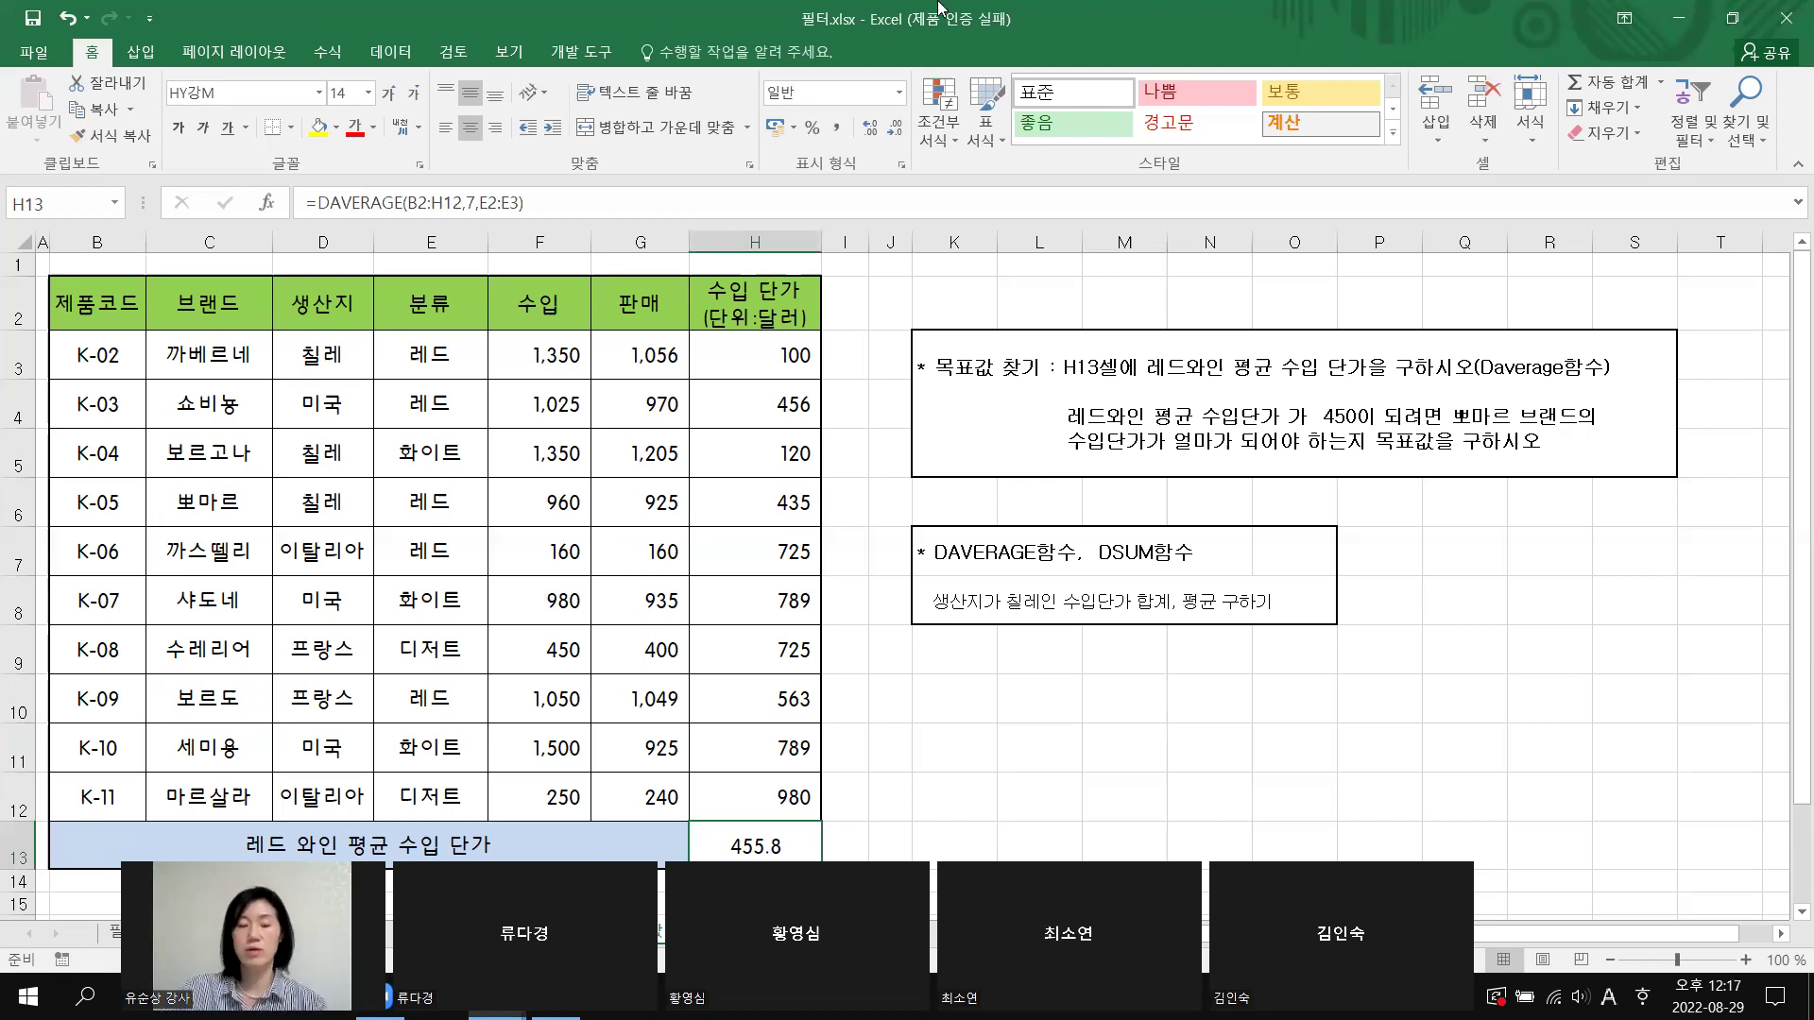
click(1042, 6)
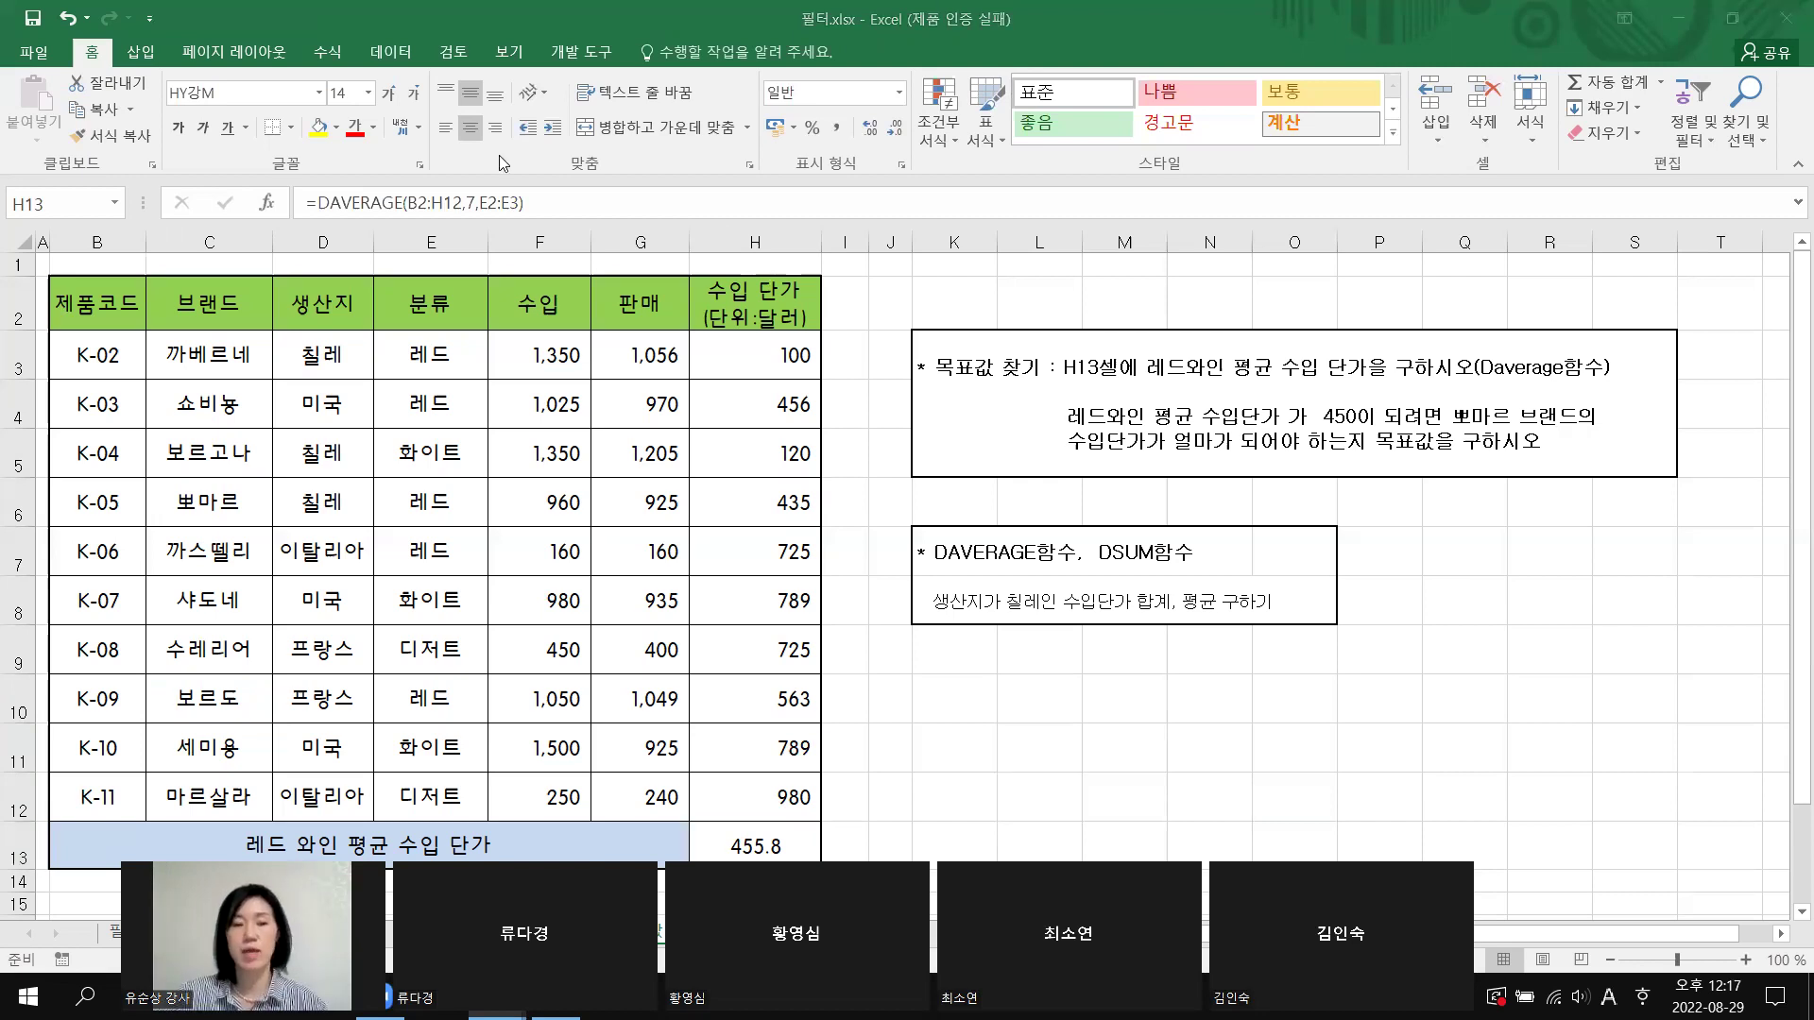
click(402, 42)
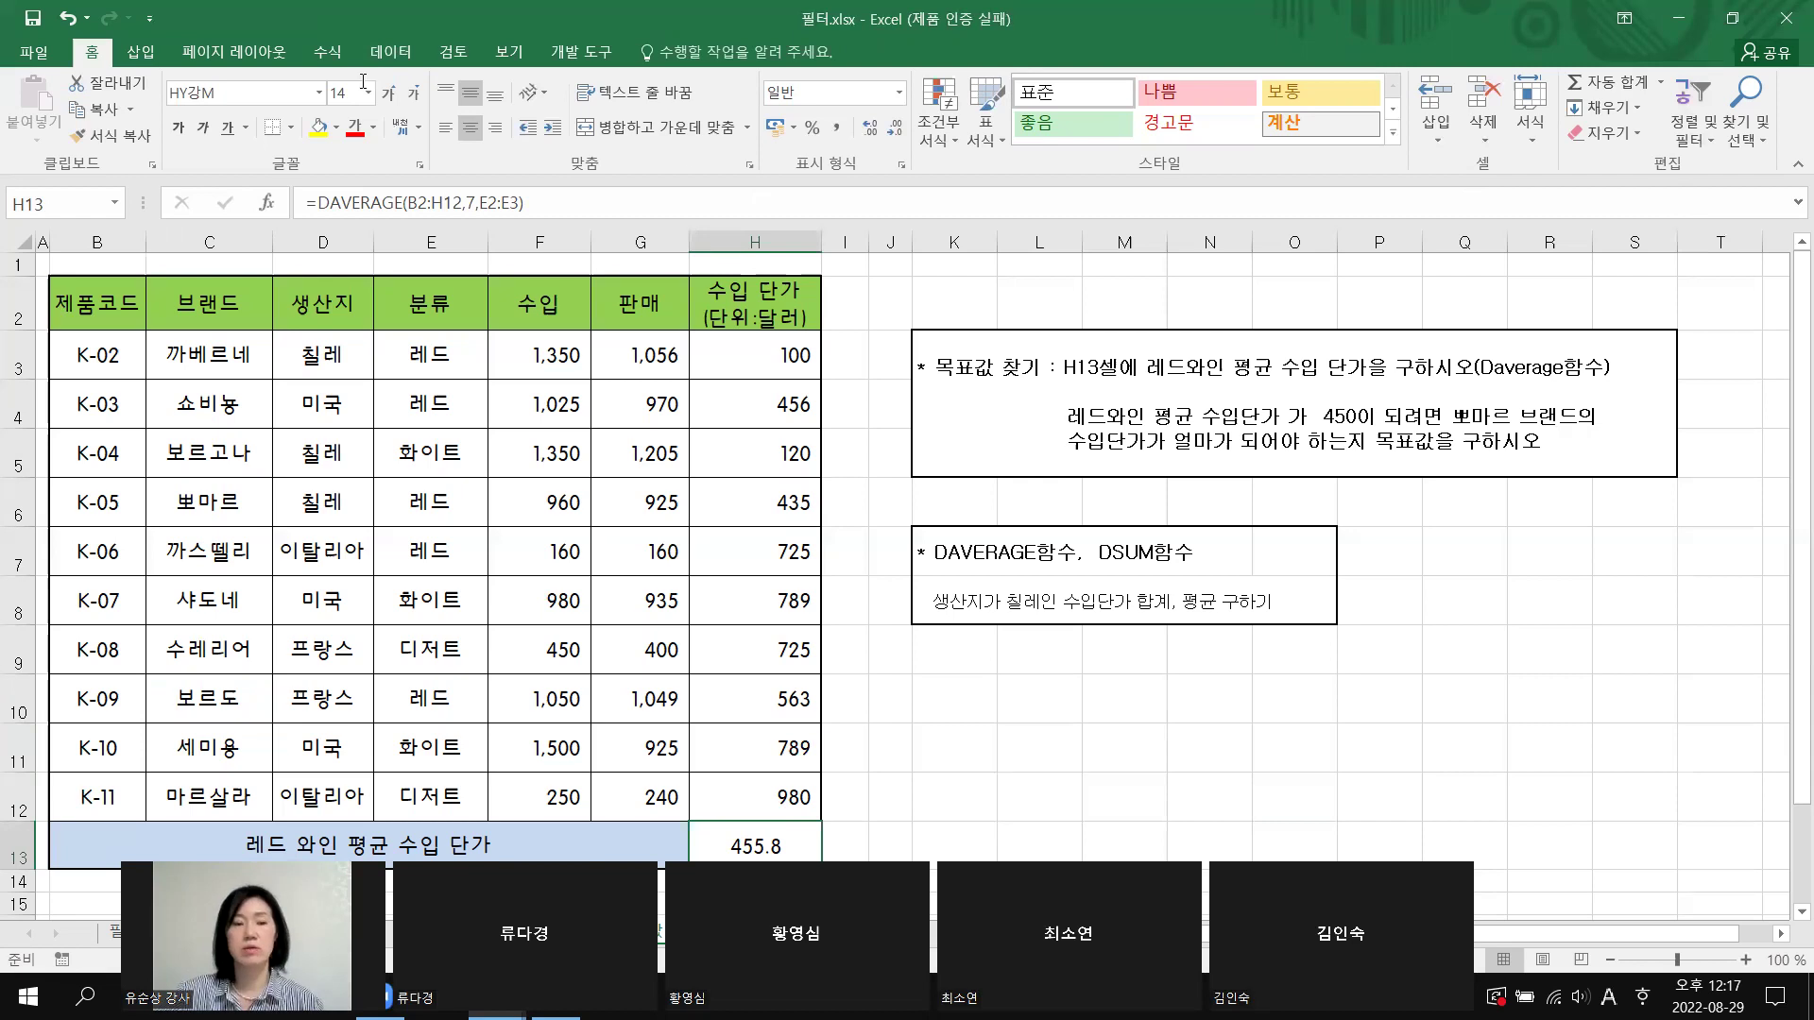
click(394, 54)
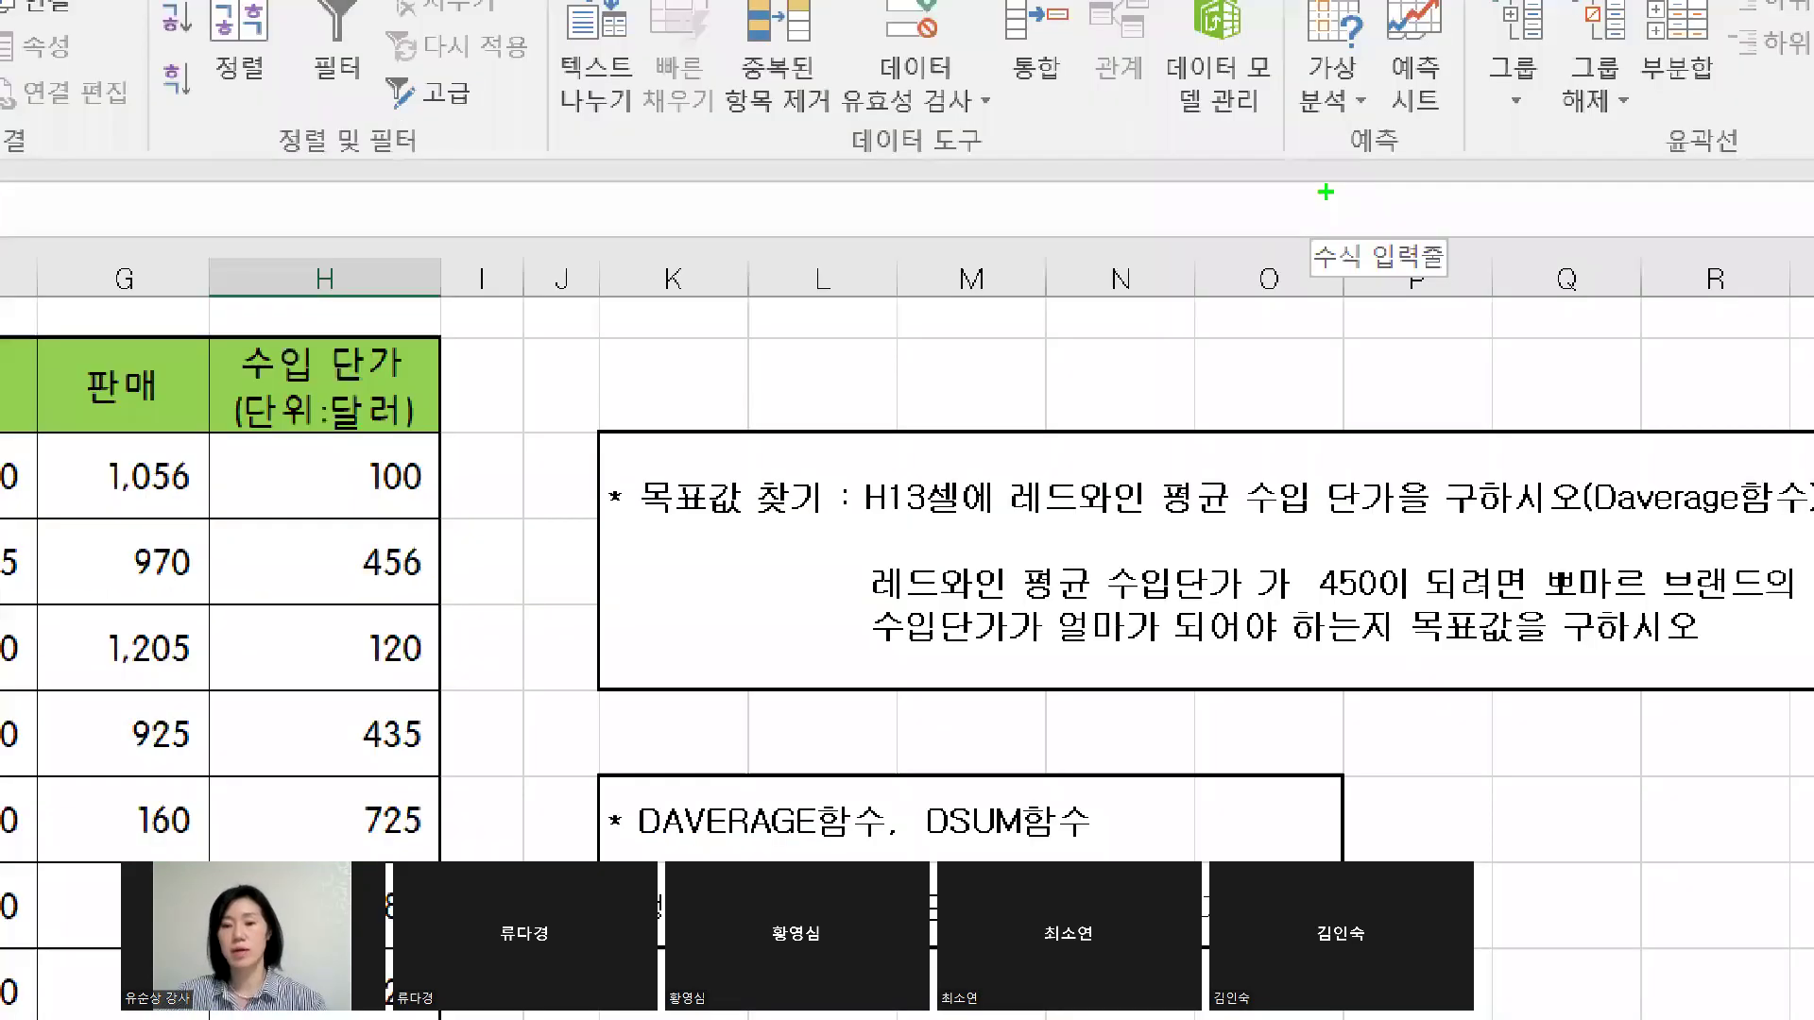
drag(1346, 176, 1294, 227)
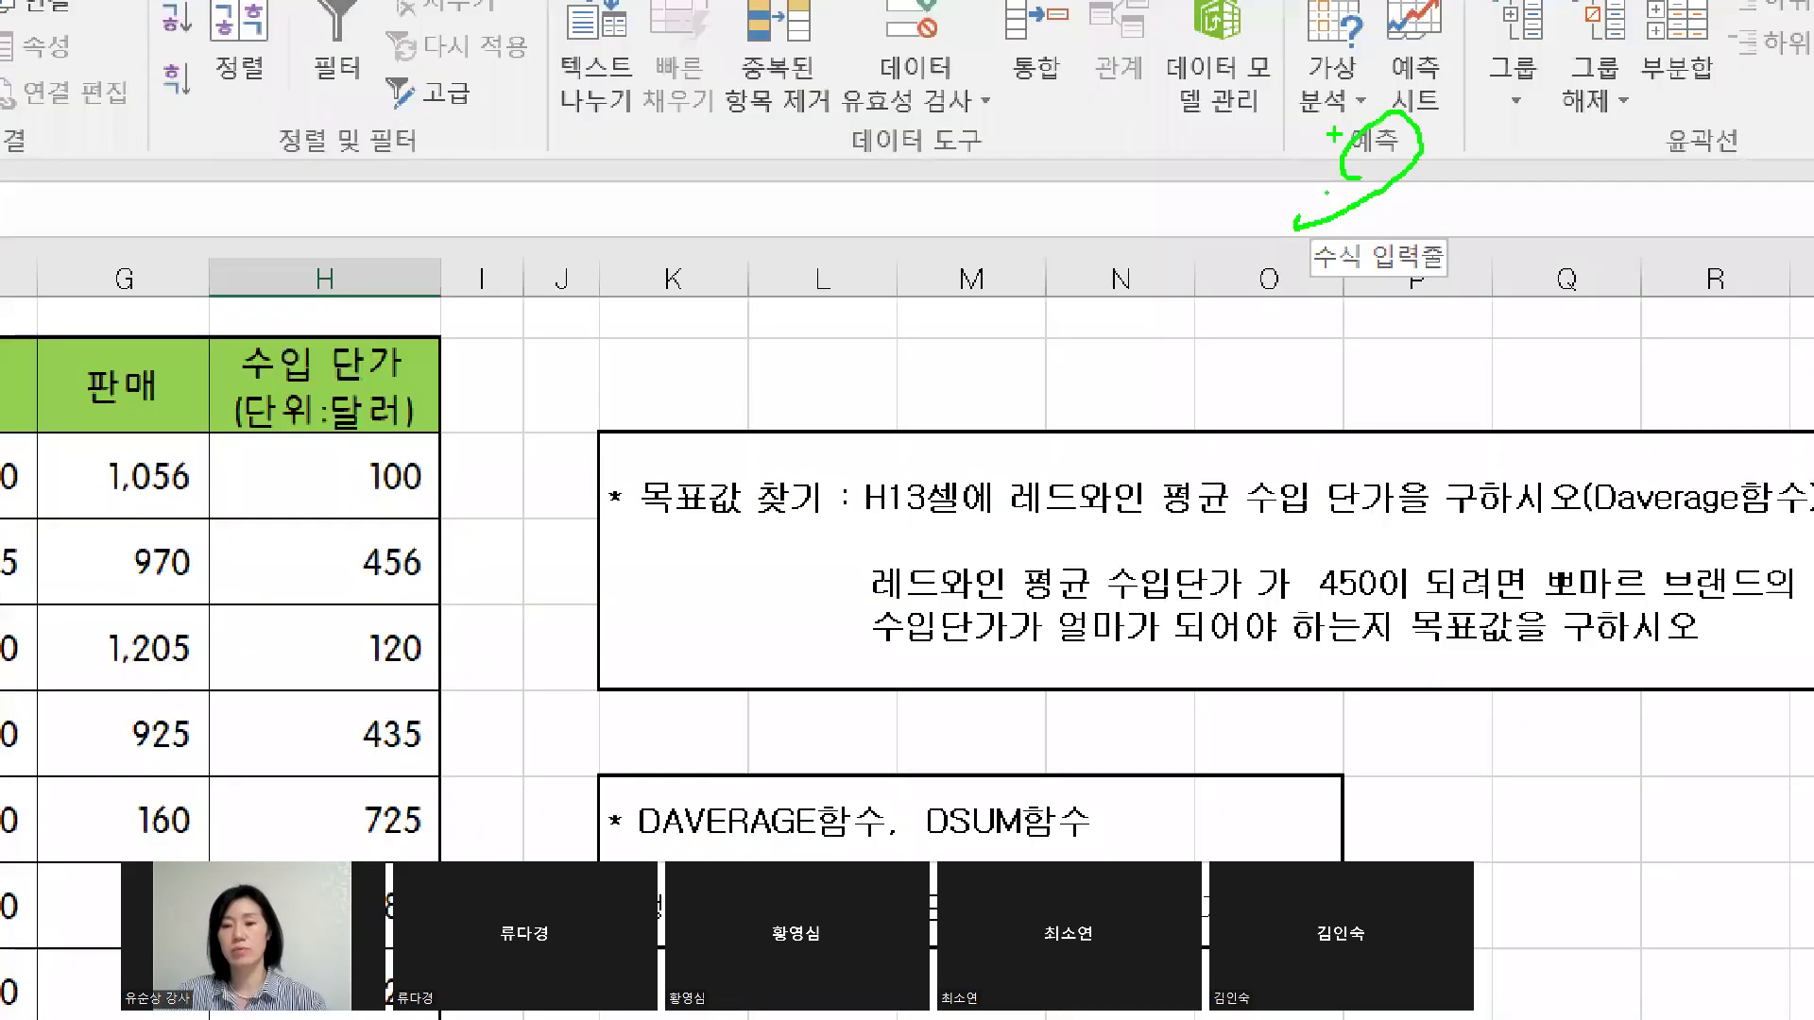
drag(1334, 135, 1338, 140)
key(Escape)
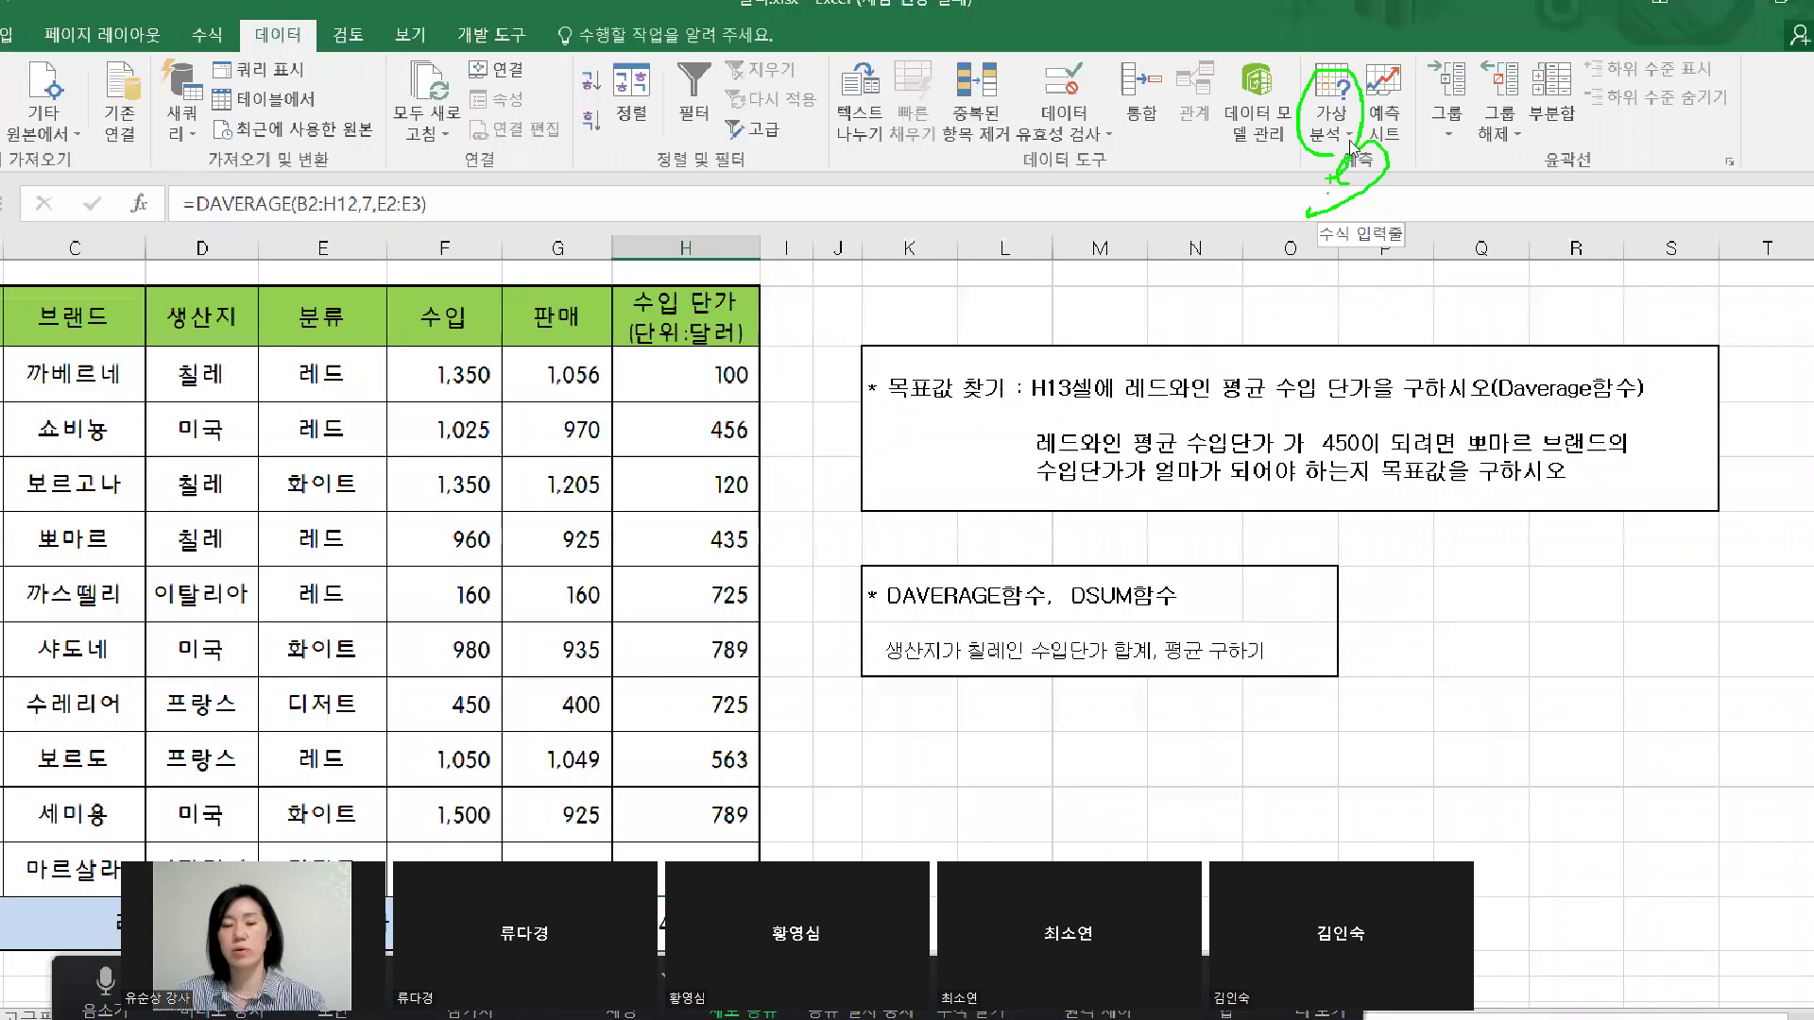
click(1353, 145)
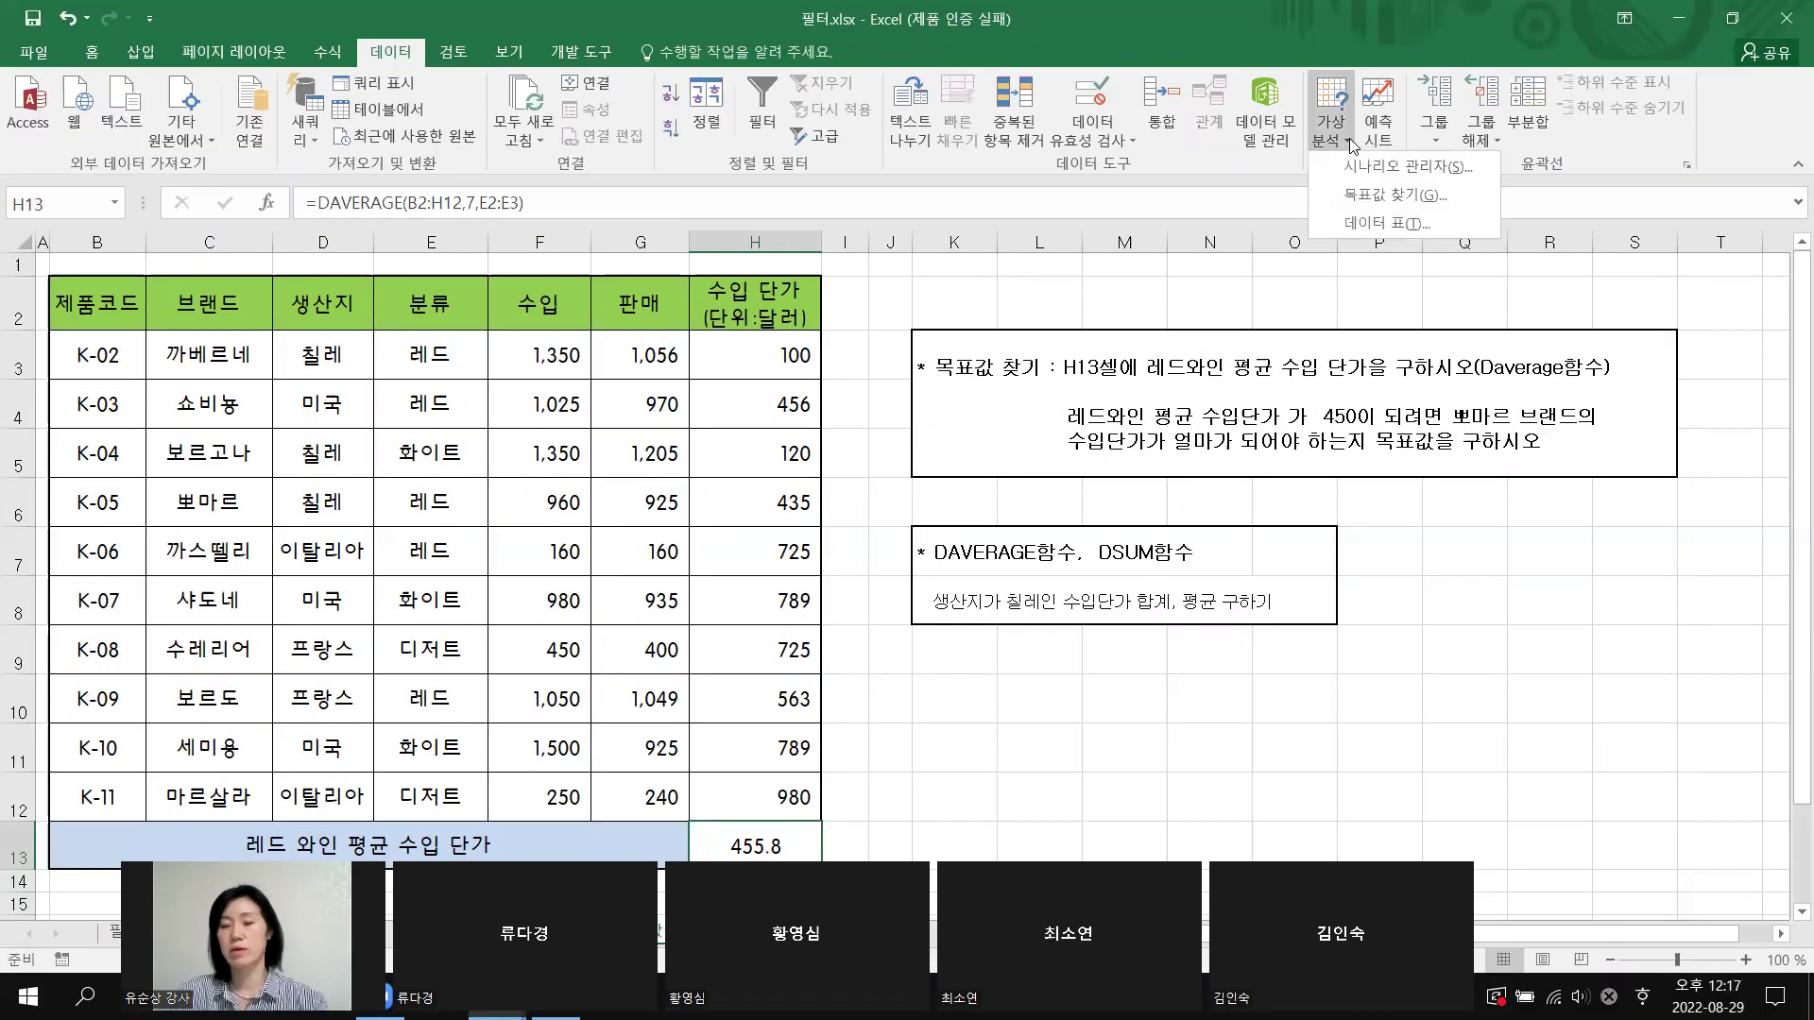
click(1400, 193)
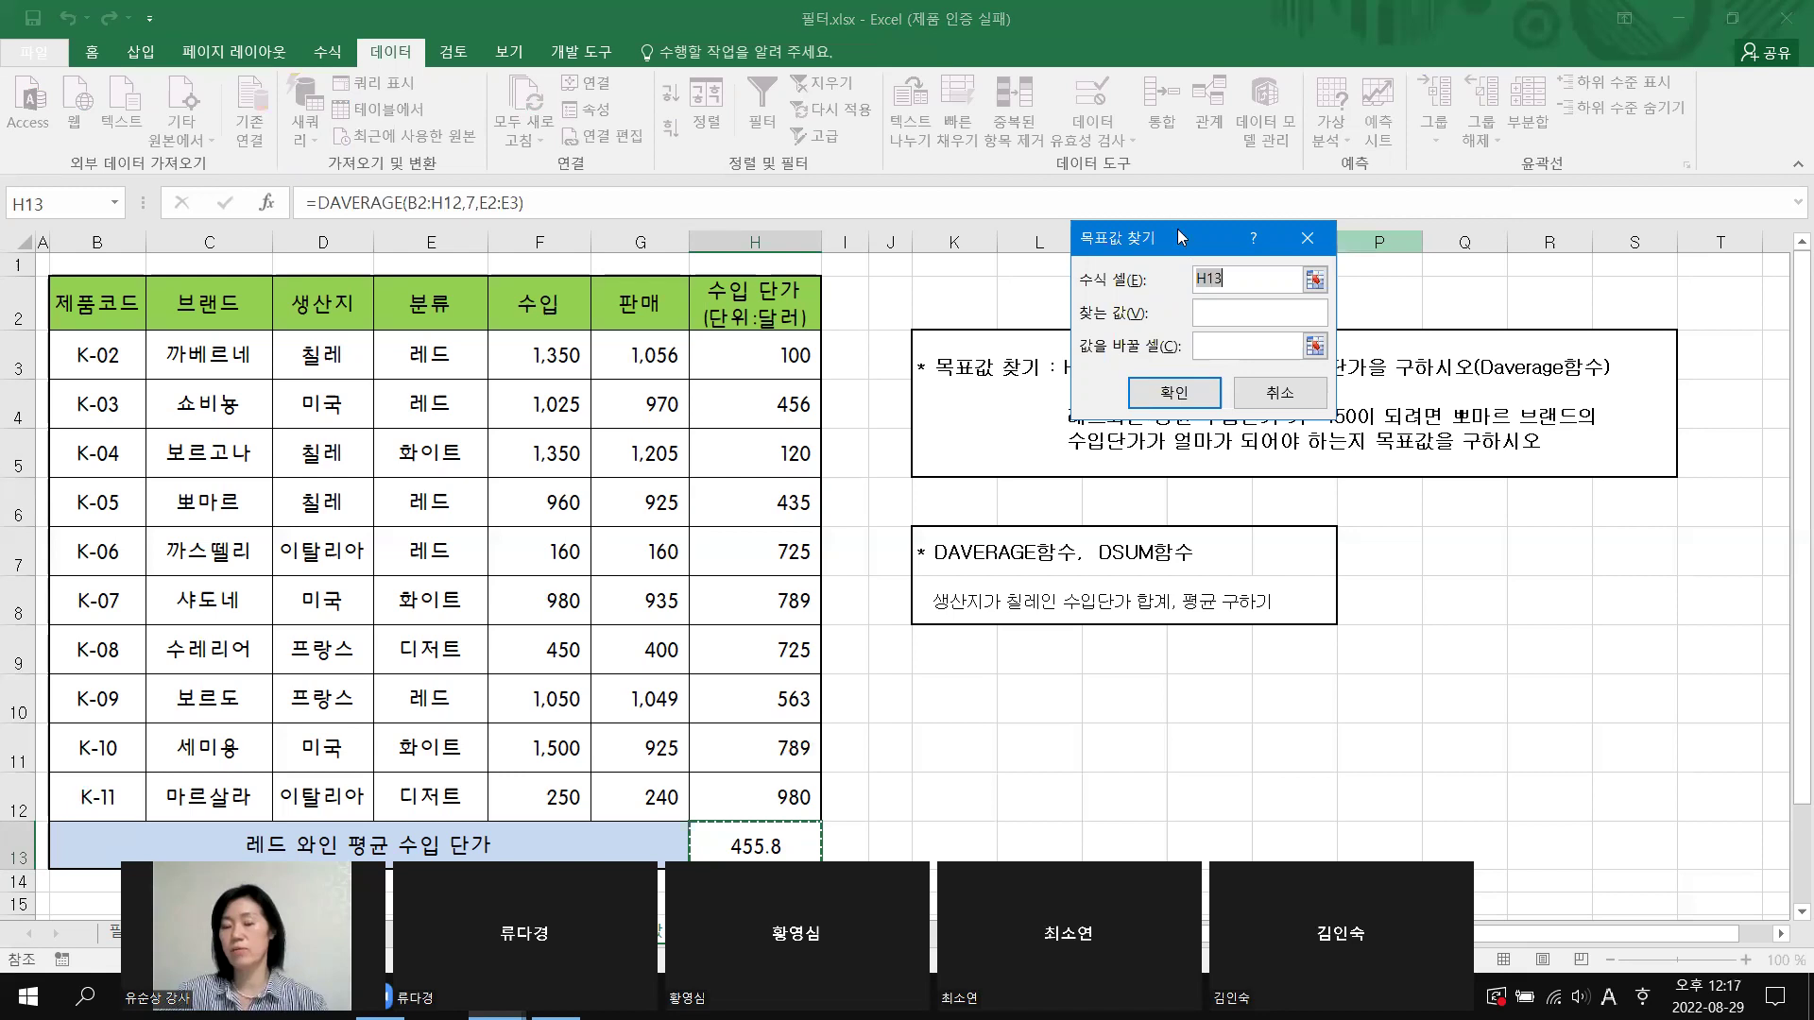
Step: Set the goal-seek target value to 450 with 뽀마르's unit price H6 as the changing cell, and accept the solution
drag(1177, 229, 1114, 157)
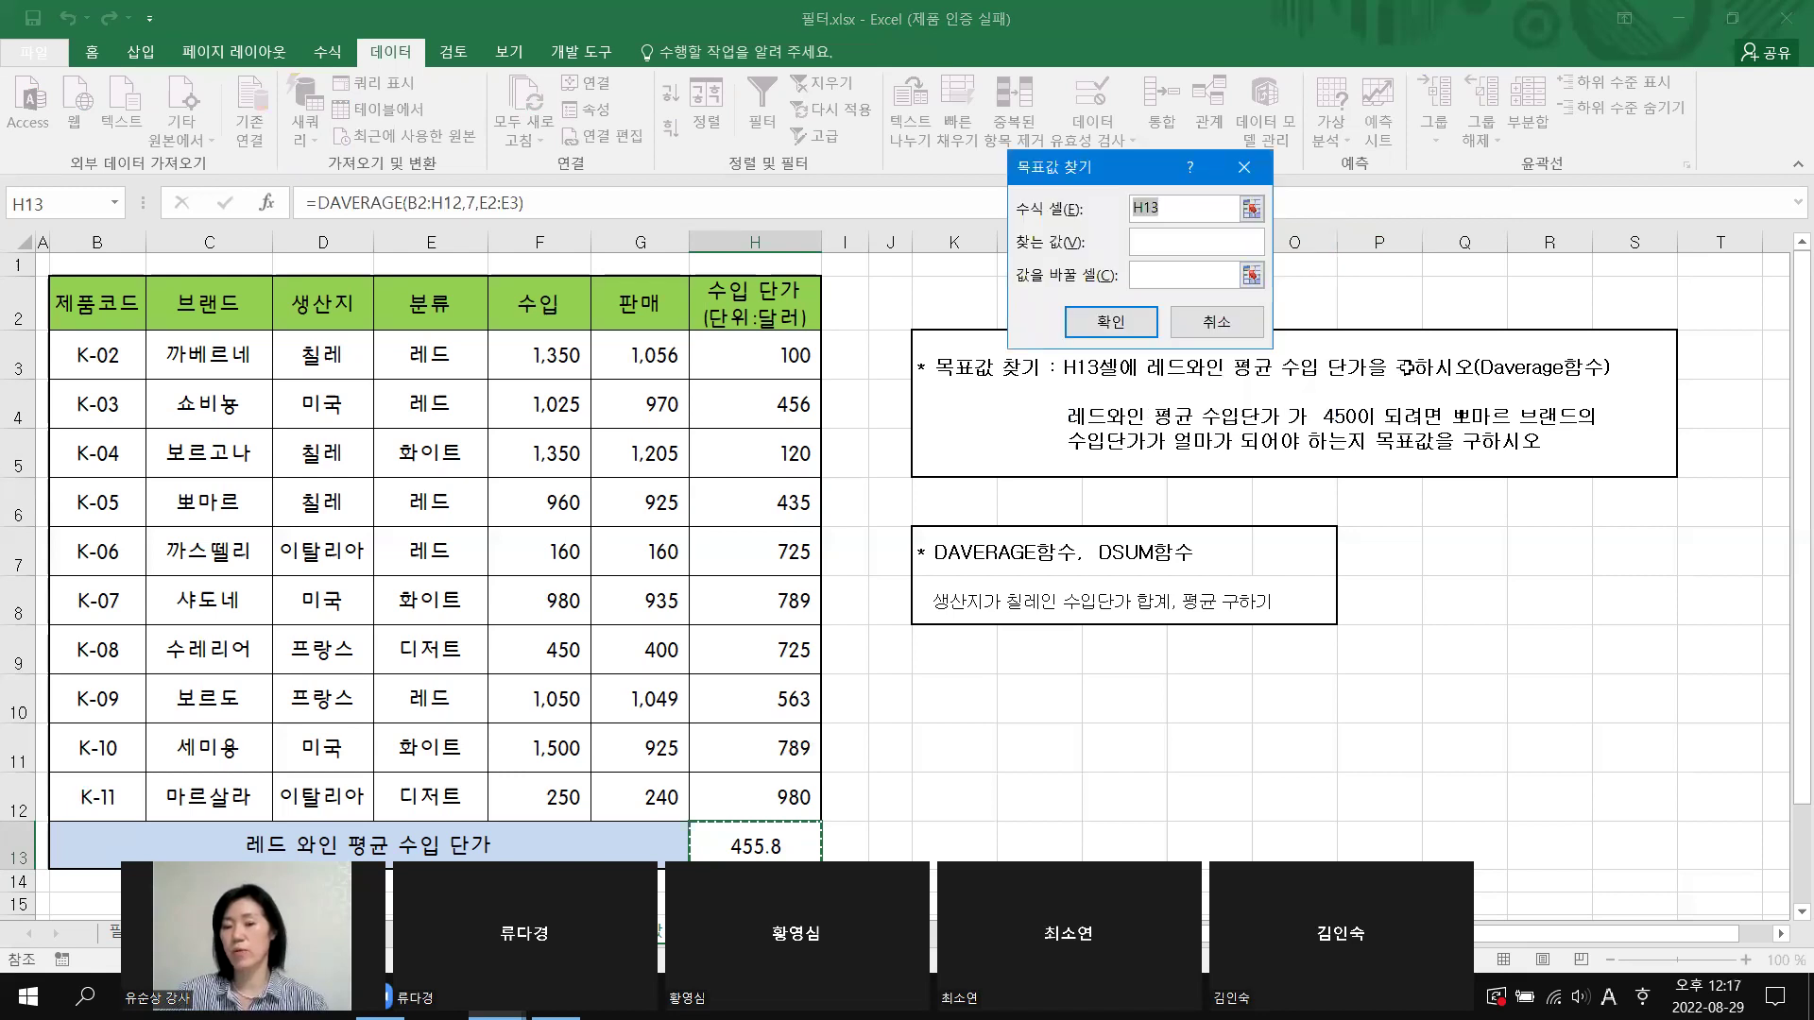
click(1181, 242)
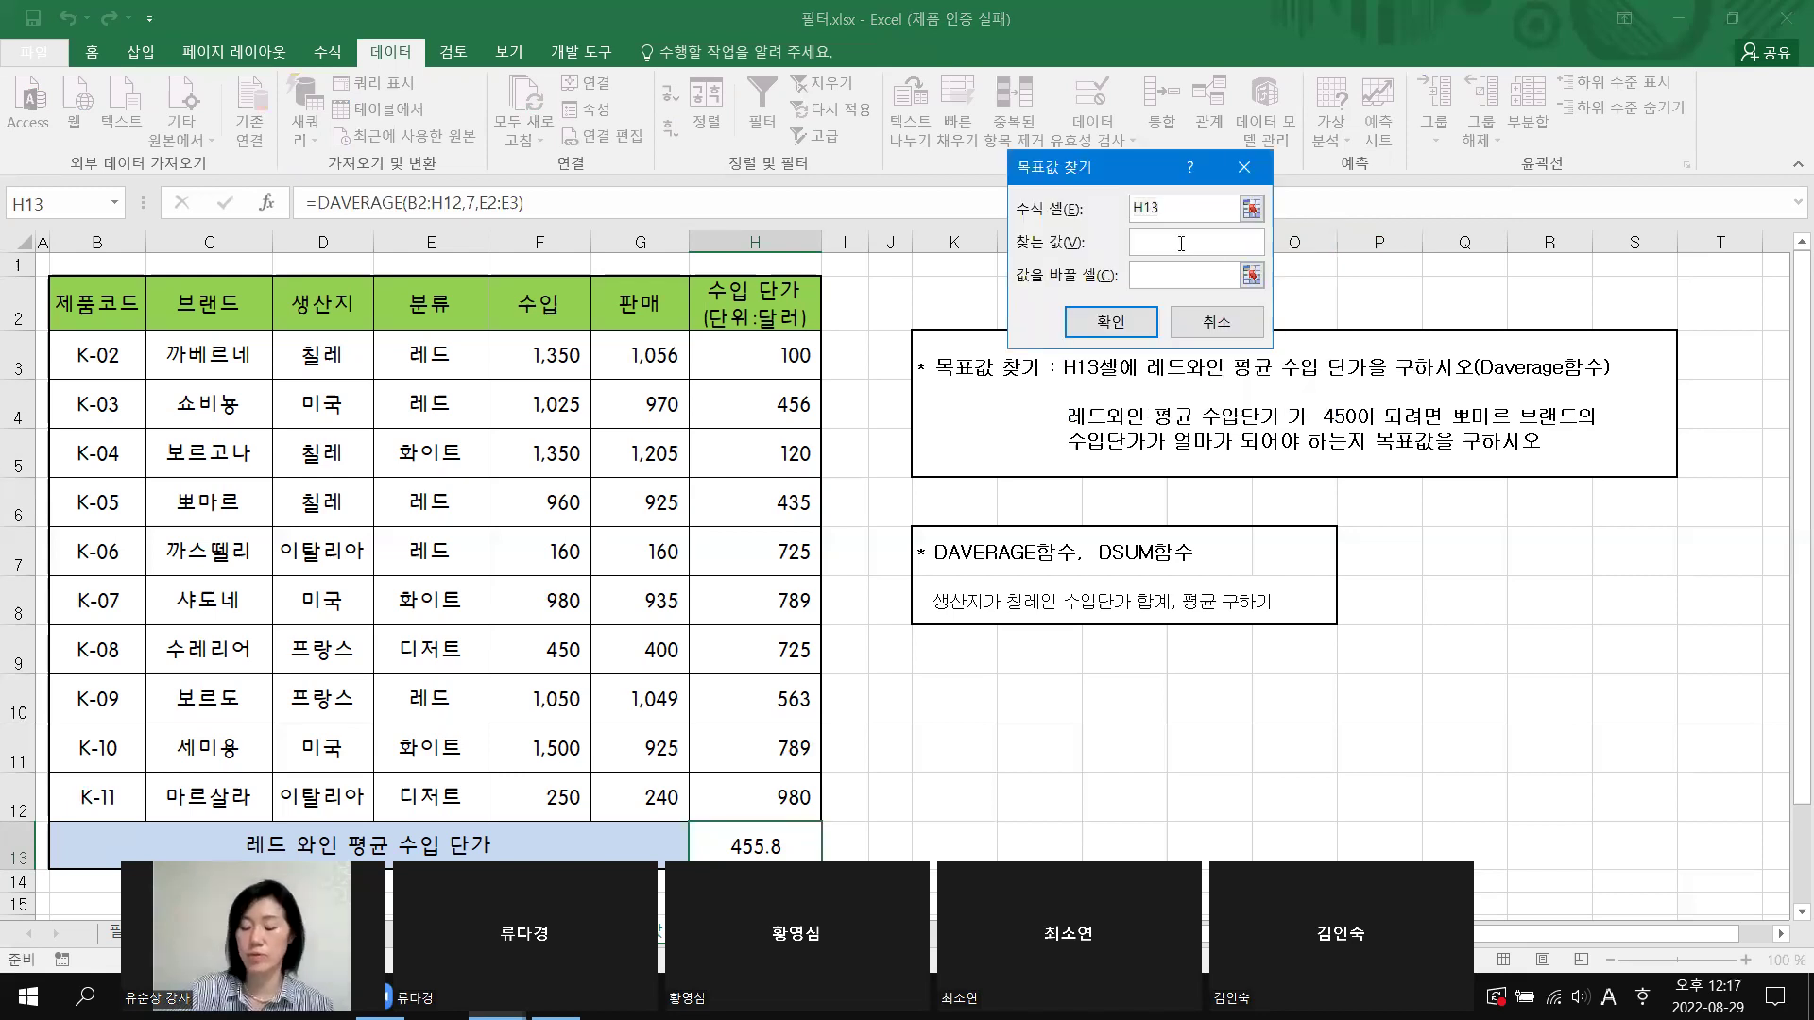
text(450)
click(1219, 273)
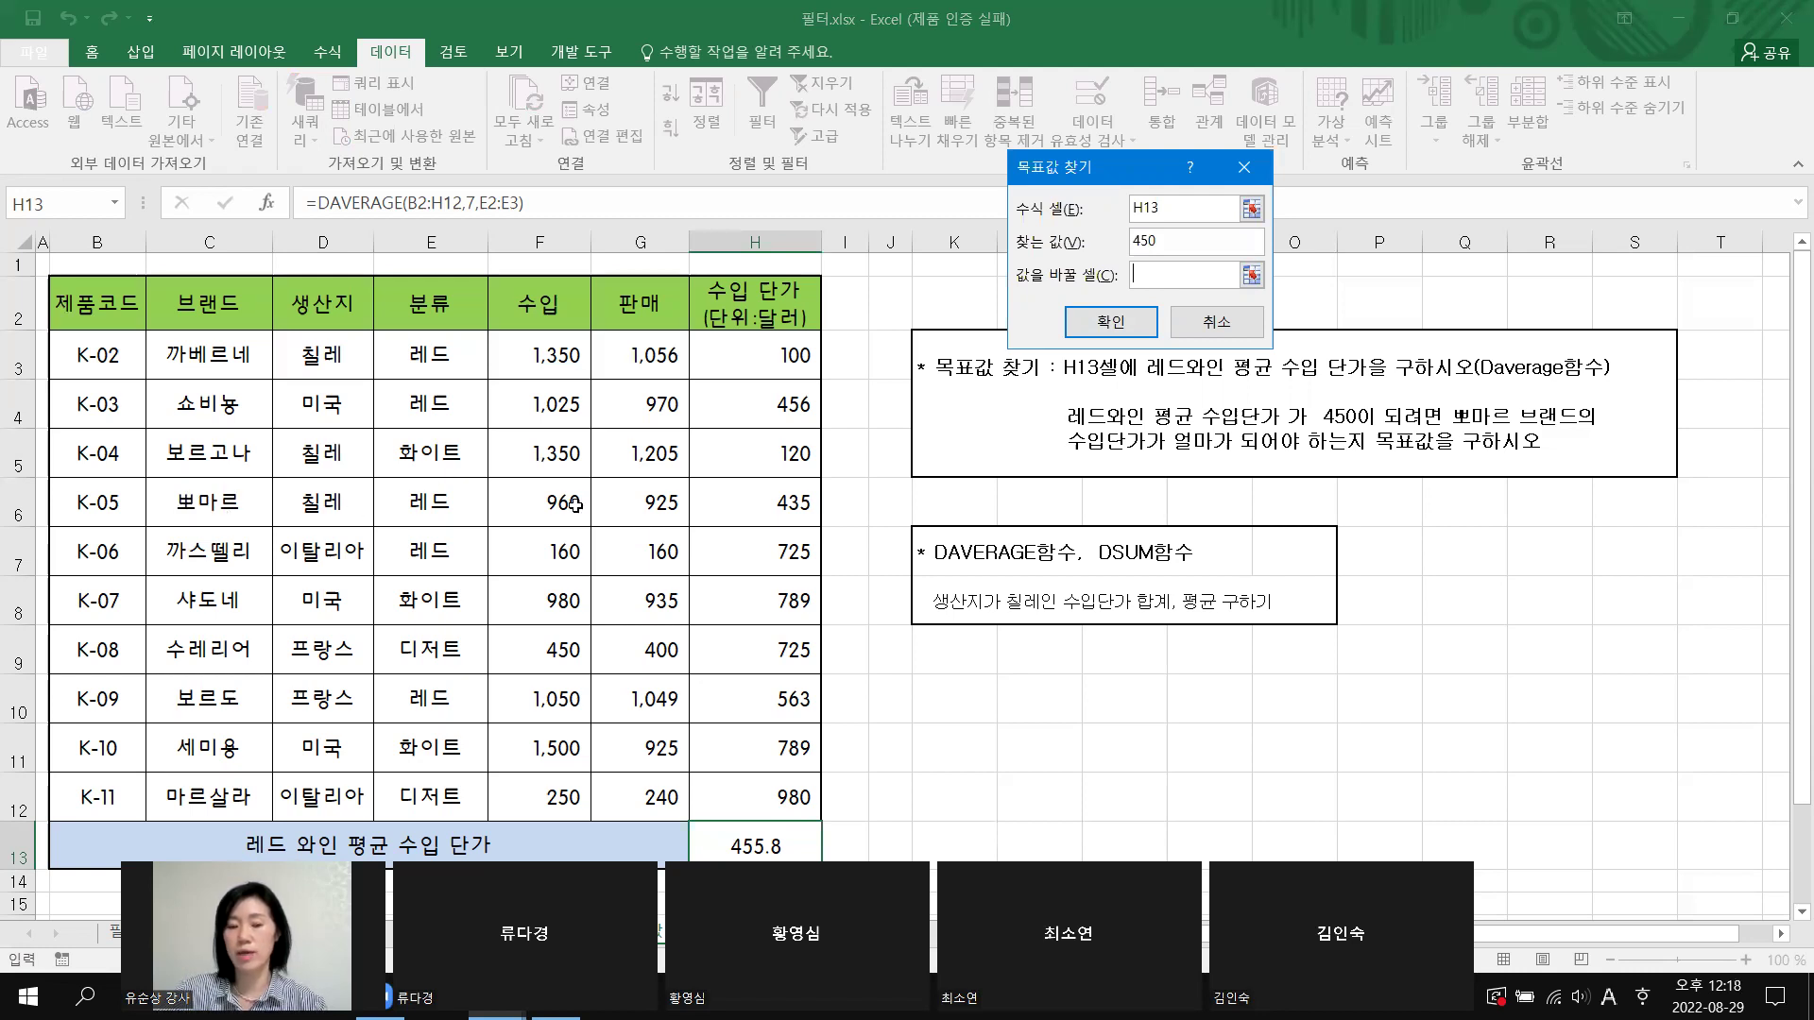
click(790, 505)
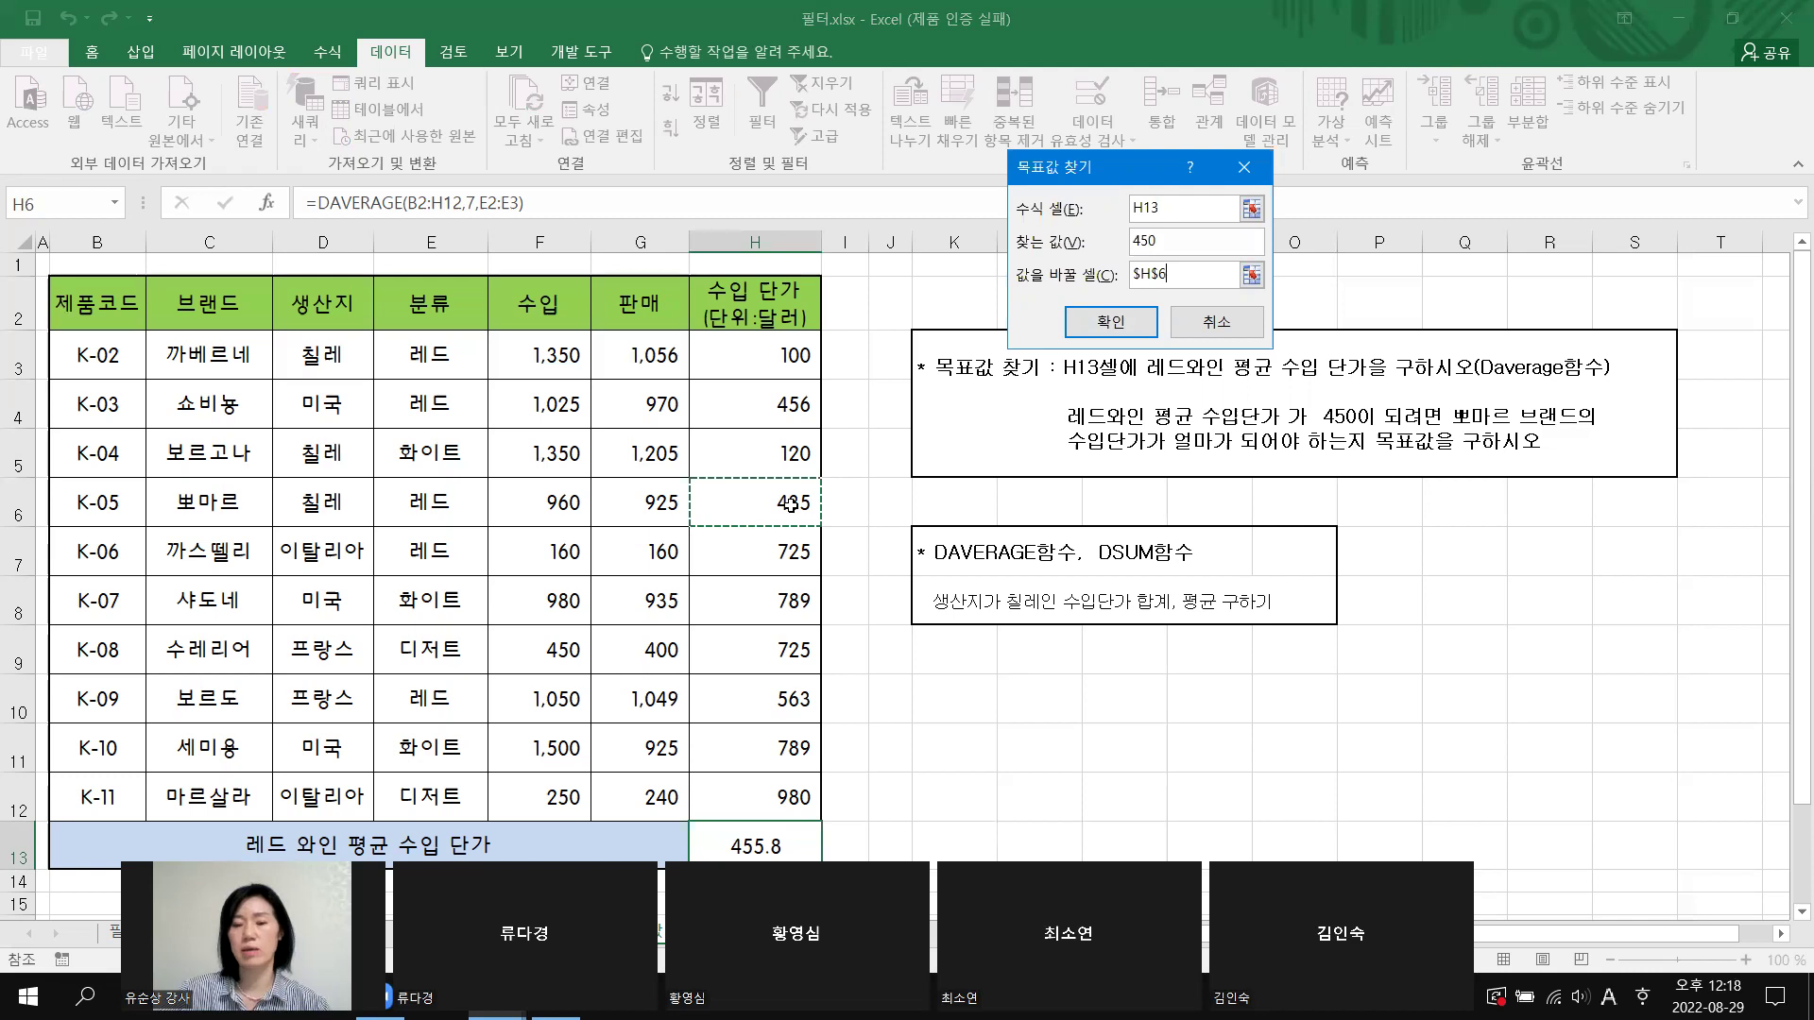
click(1135, 332)
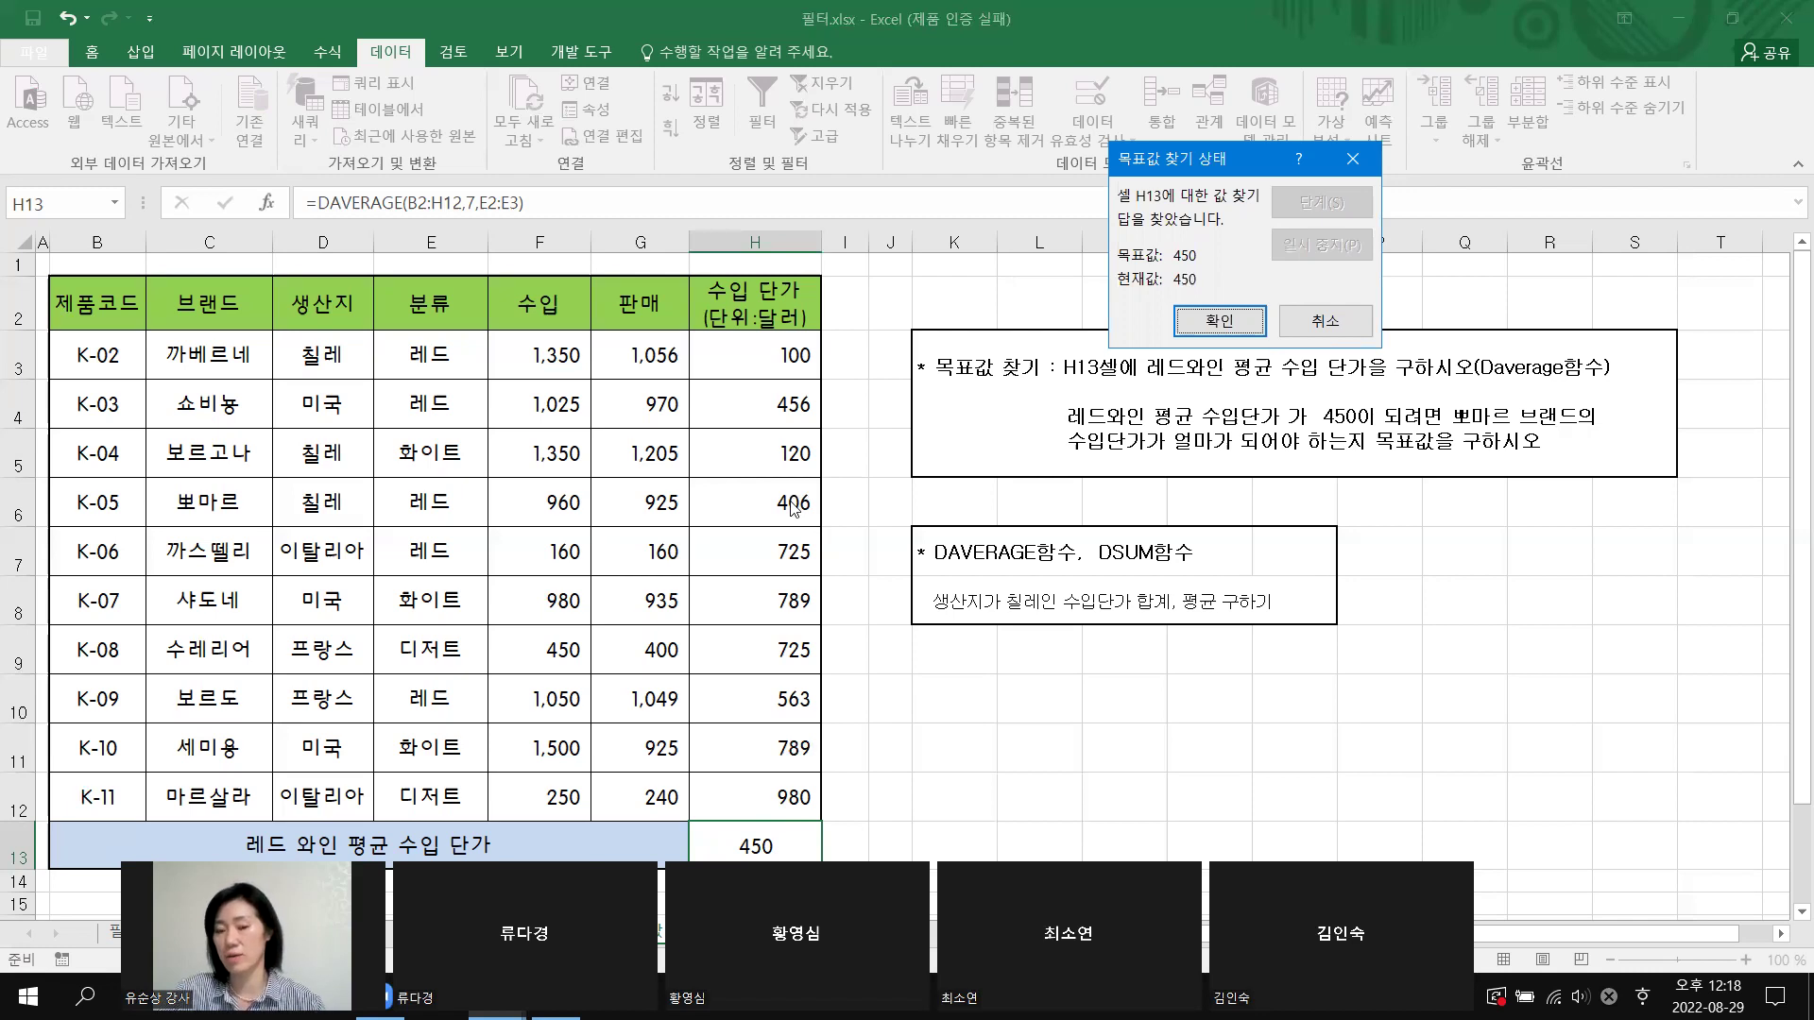
click(1224, 322)
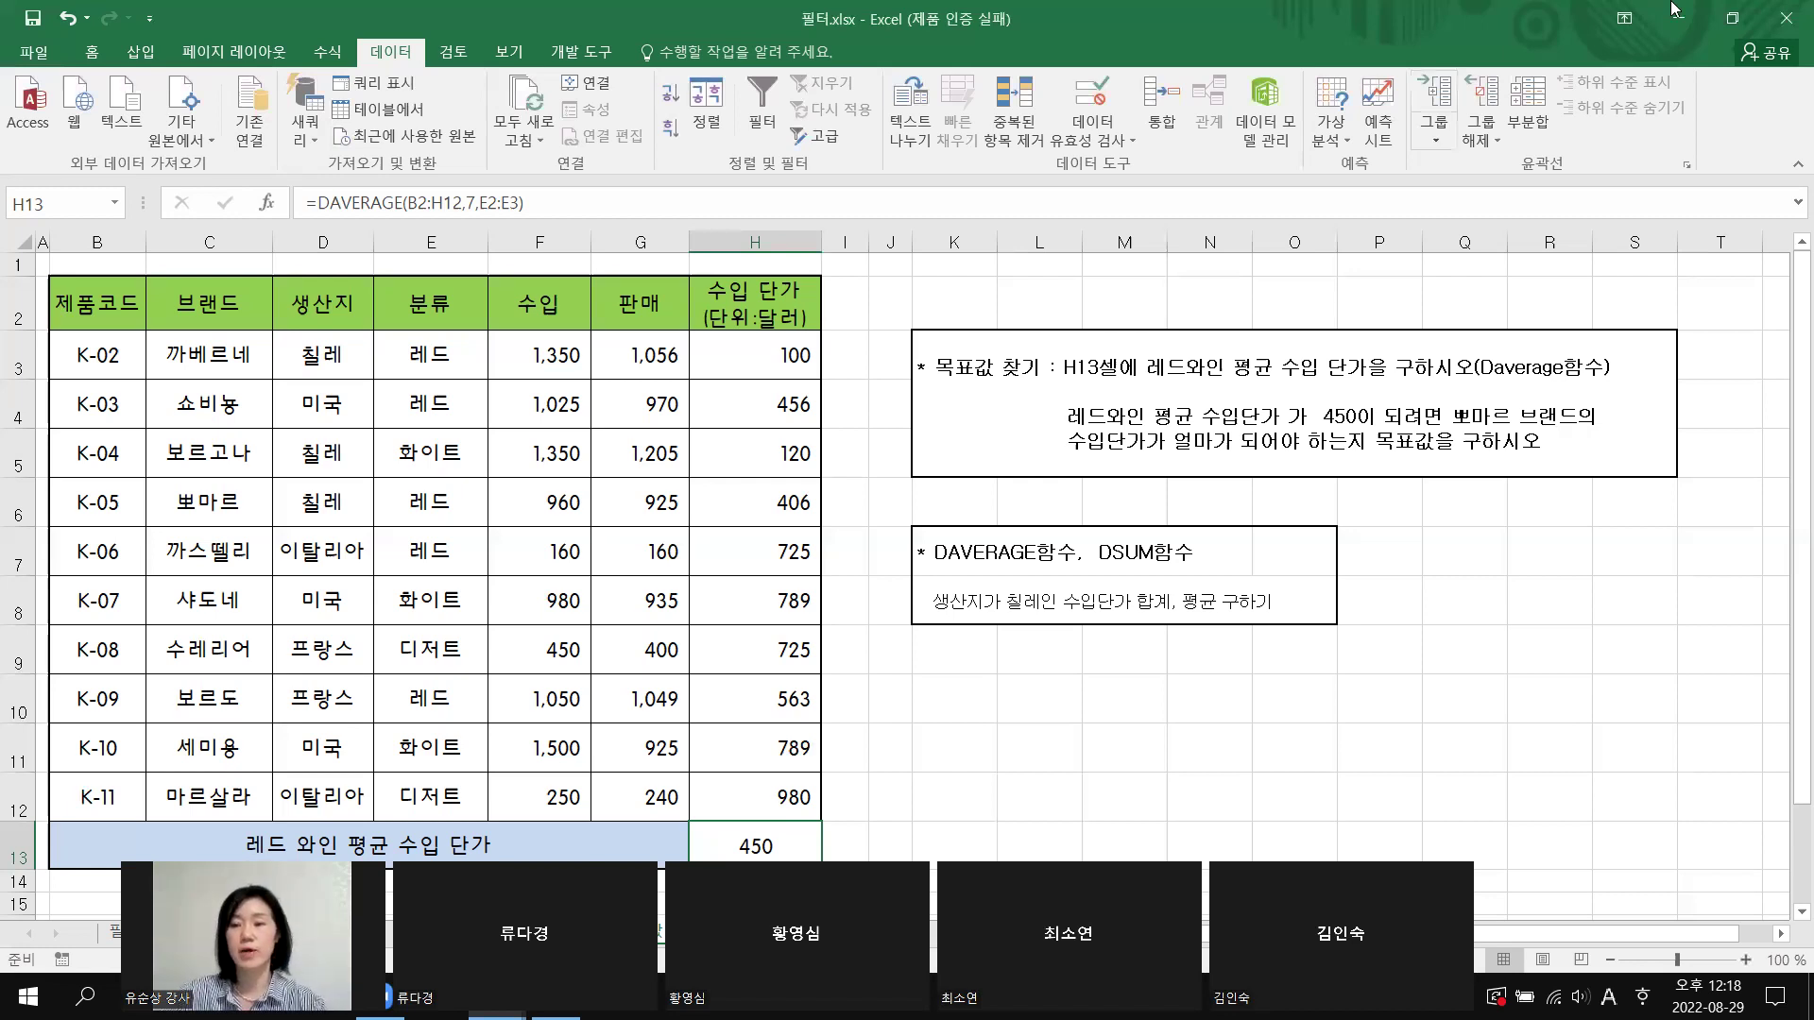
Step: Close 필터.xlsx without saving the changes and switch to the open workbook 부분합, 피벗테이블.xlsx
click(1785, 23)
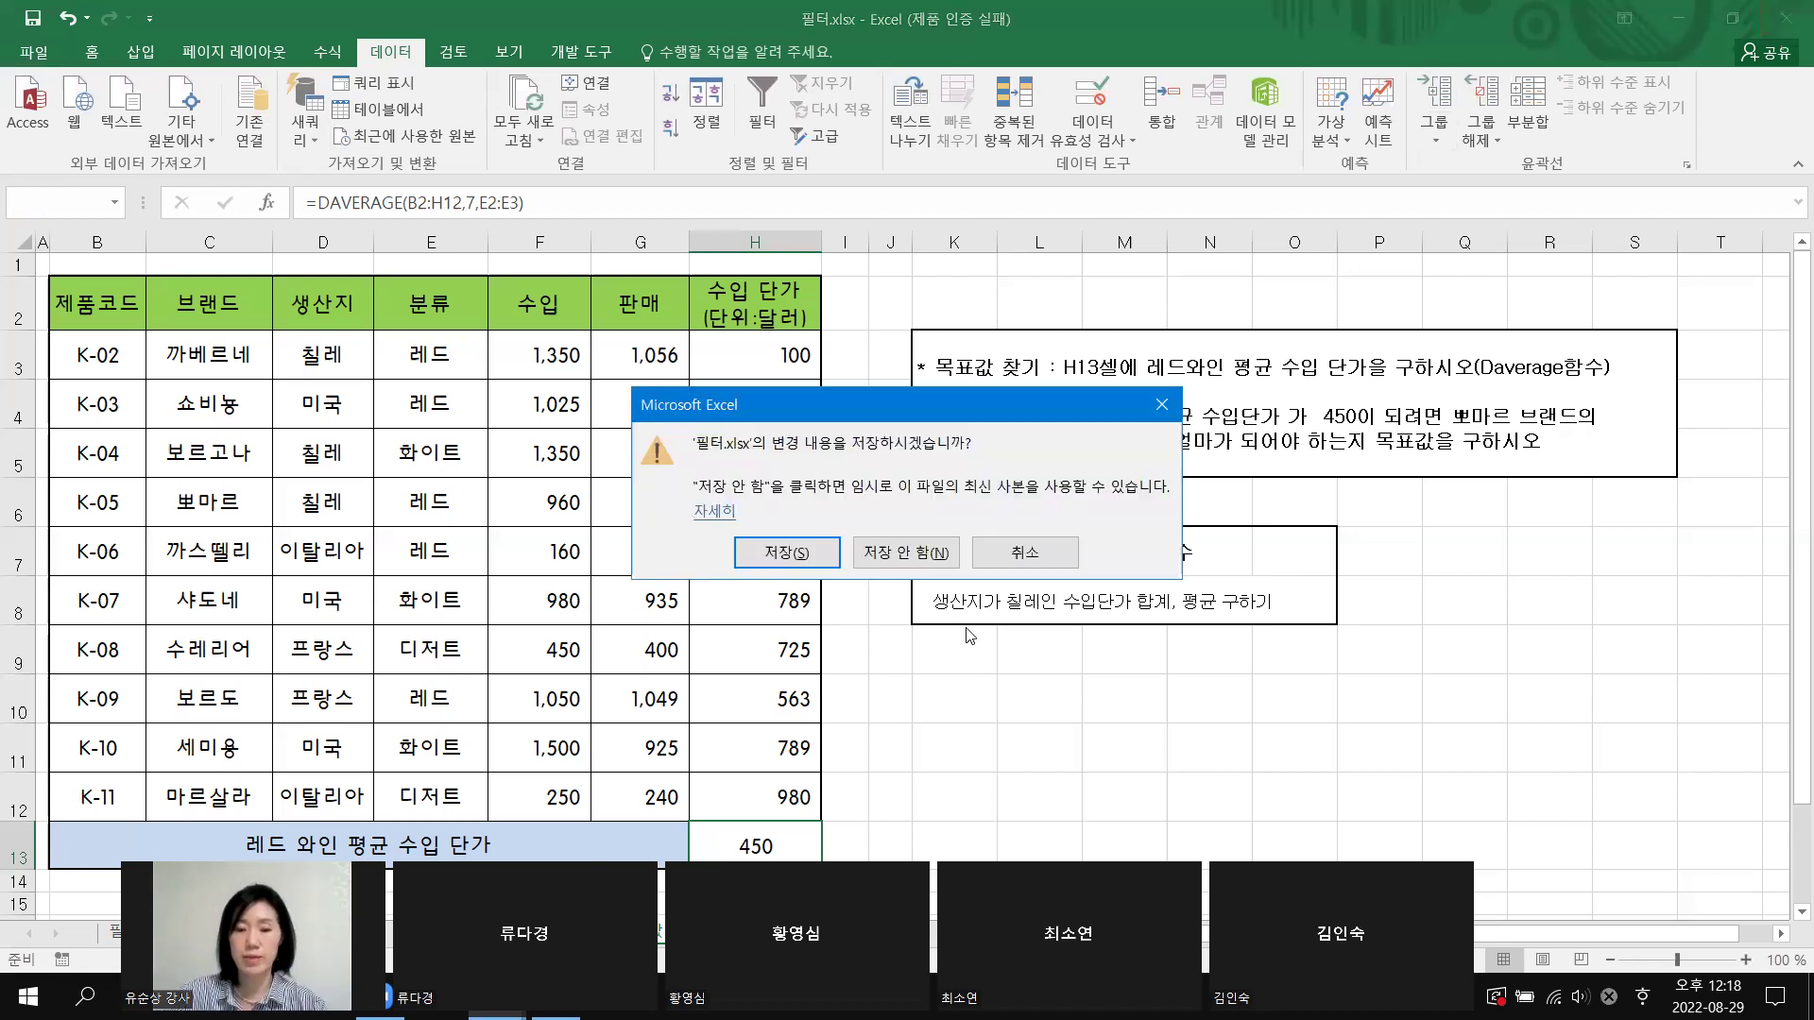
click(909, 554)
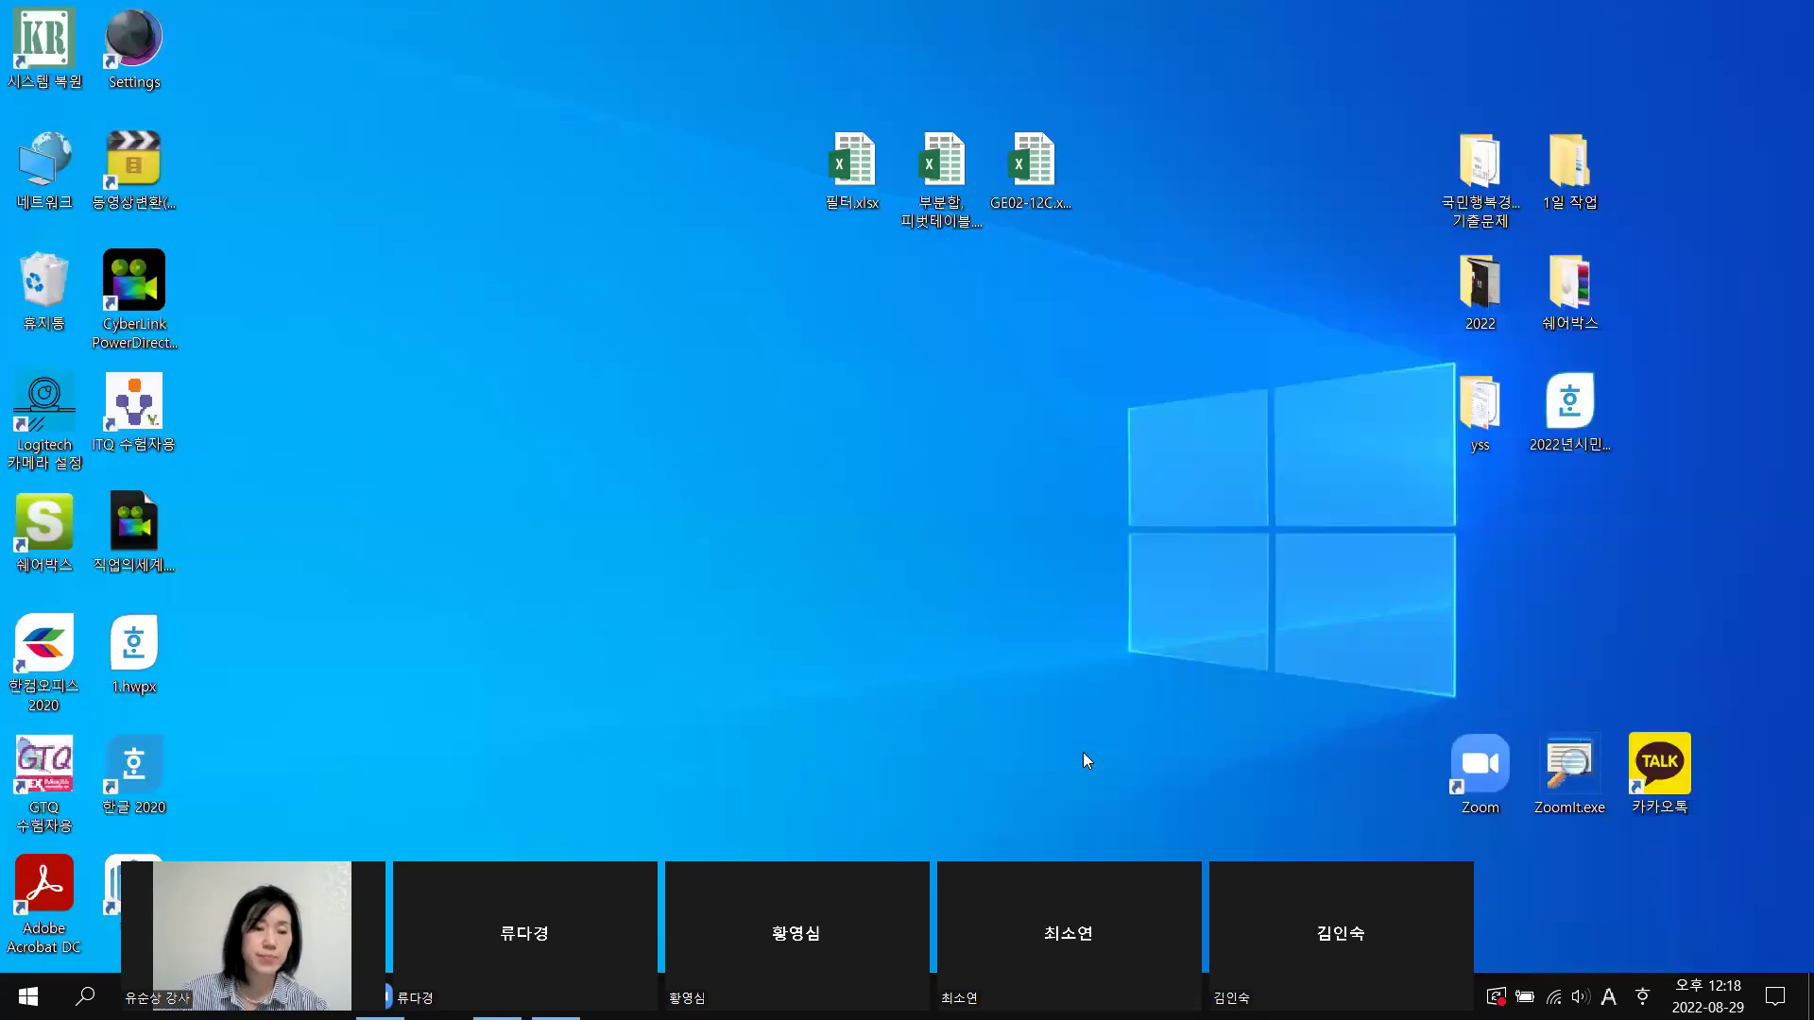
drag(1237, 3, 1240, 156)
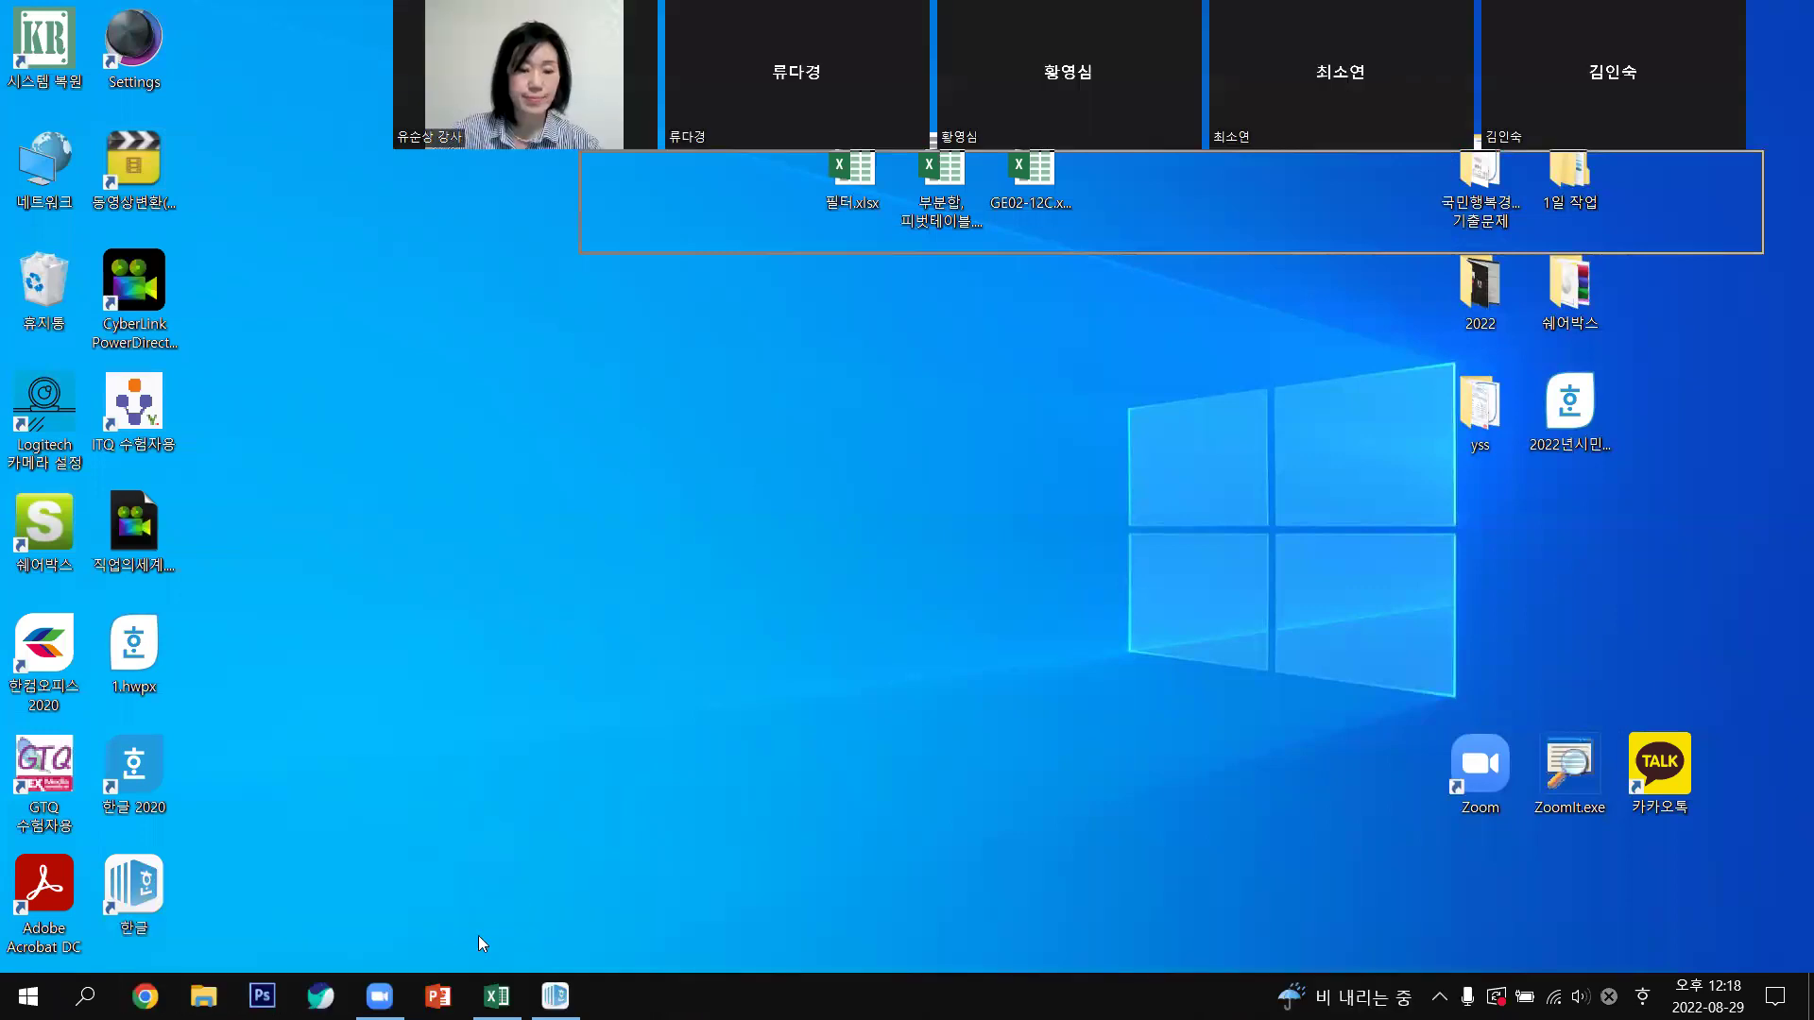
mouse_move(496, 996)
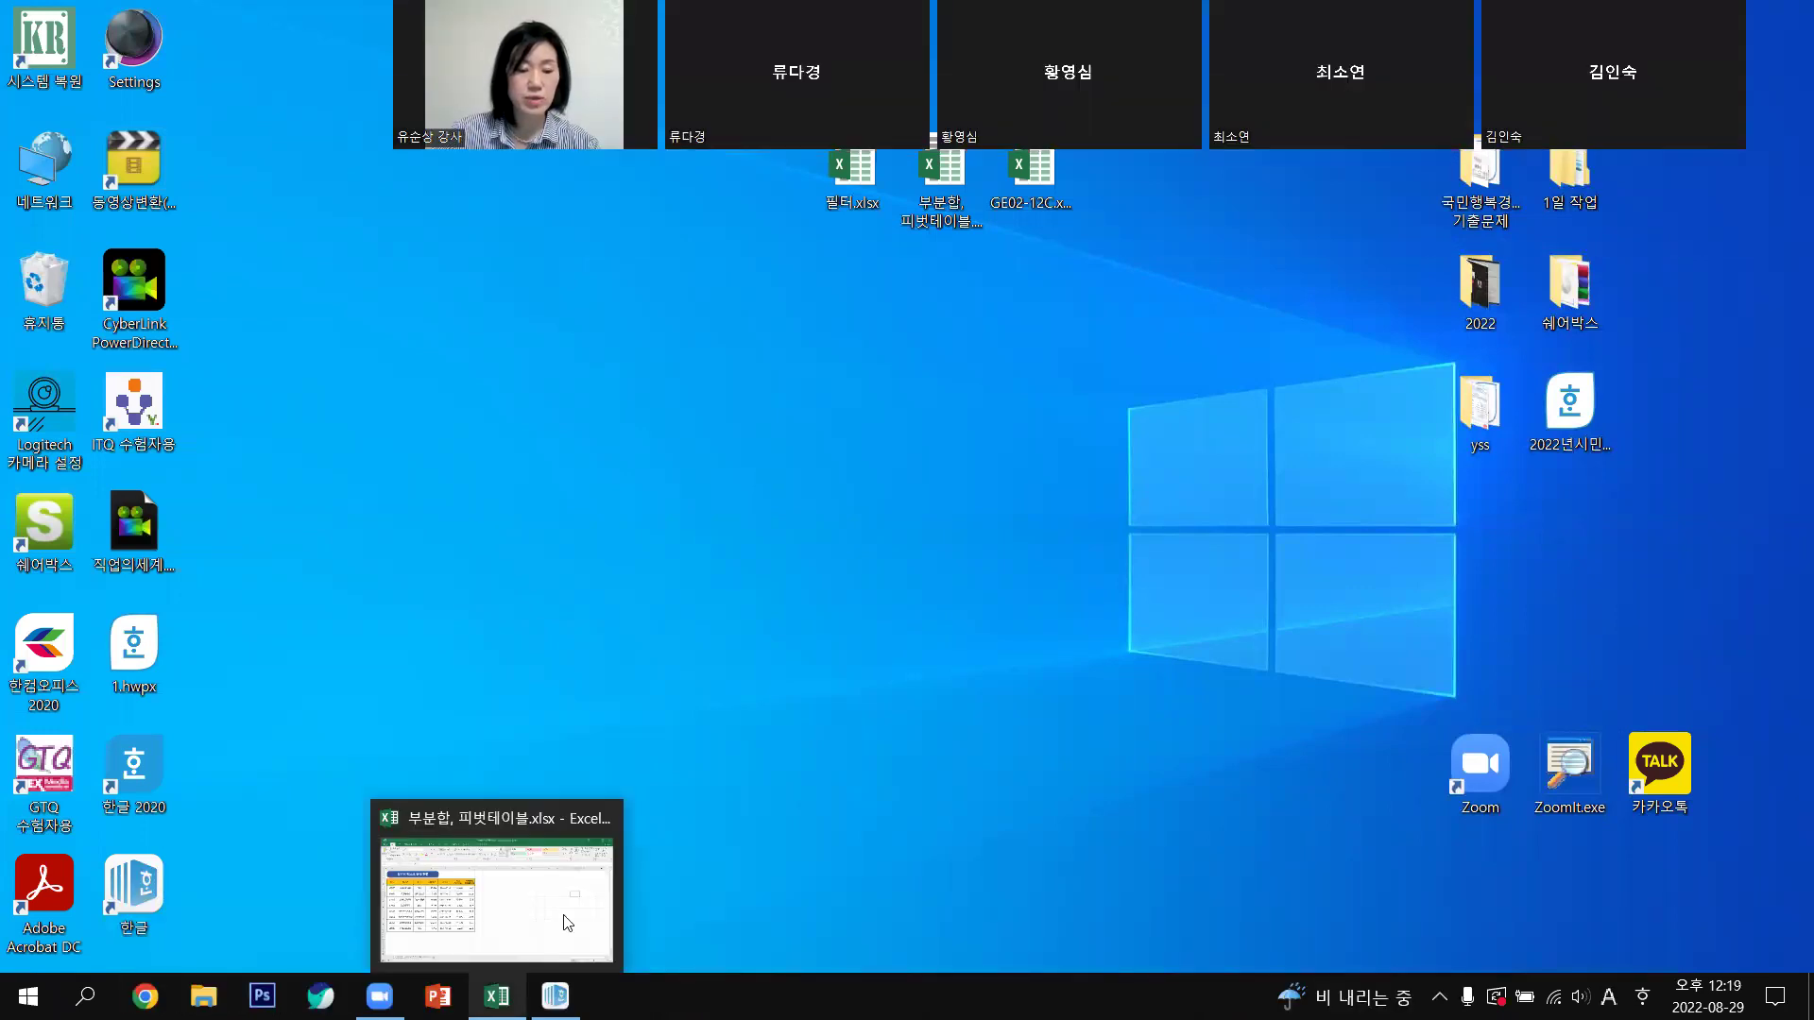
click(570, 918)
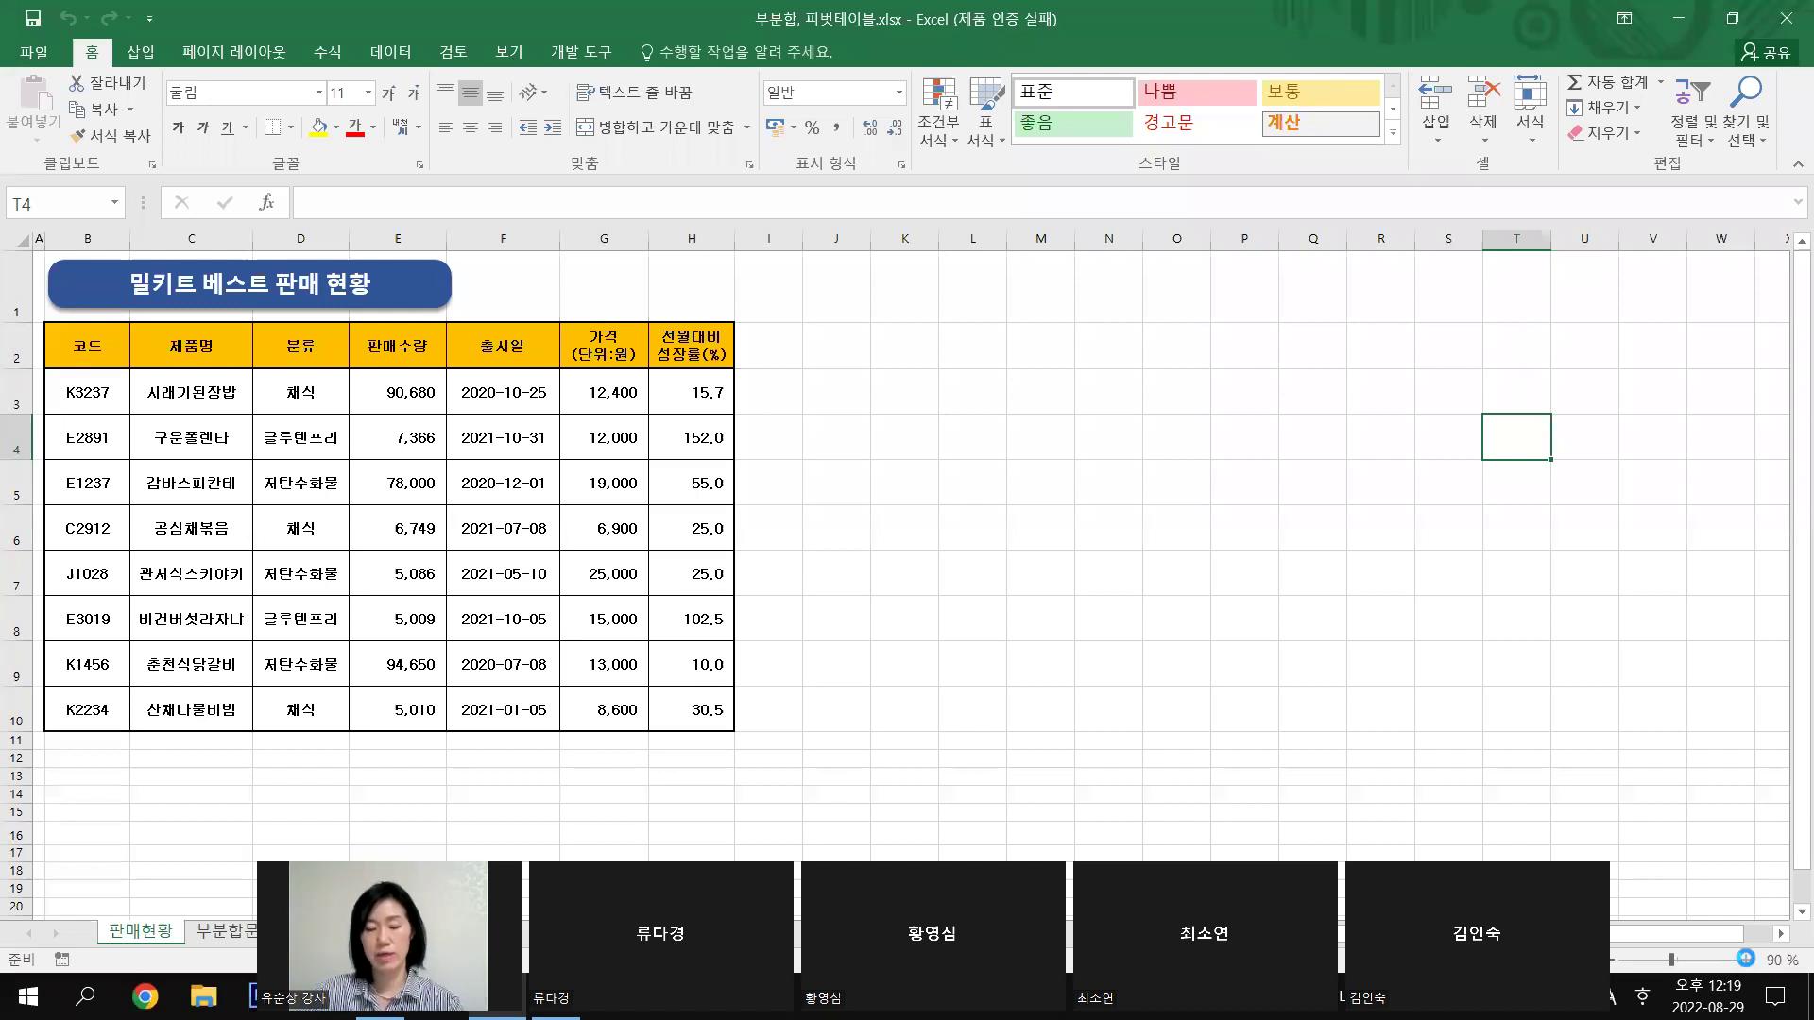
Step: Enlarge the 판매현황 sheet to 110% and examine the 밀키트 베스트 판매 현황 table from its title down
click(1745, 959)
click(1745, 959)
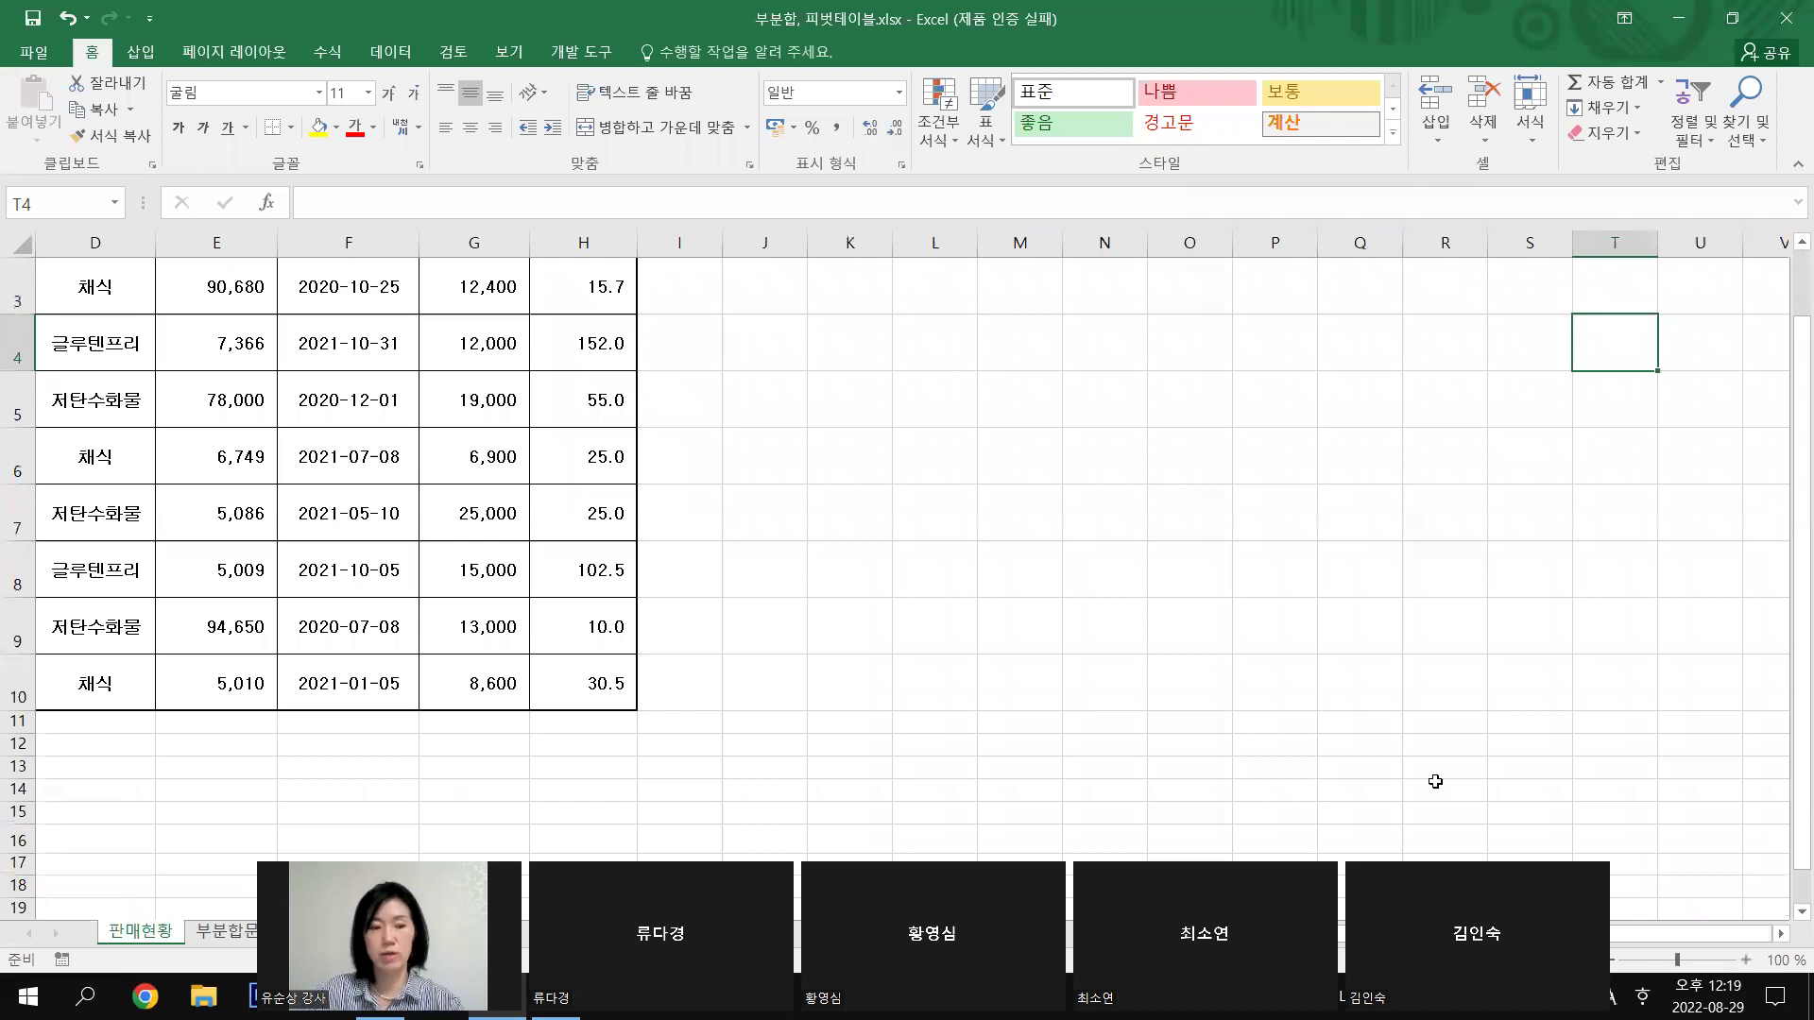
scroll(1412, 776, up, 1)
scroll(1413, 776, left, 1)
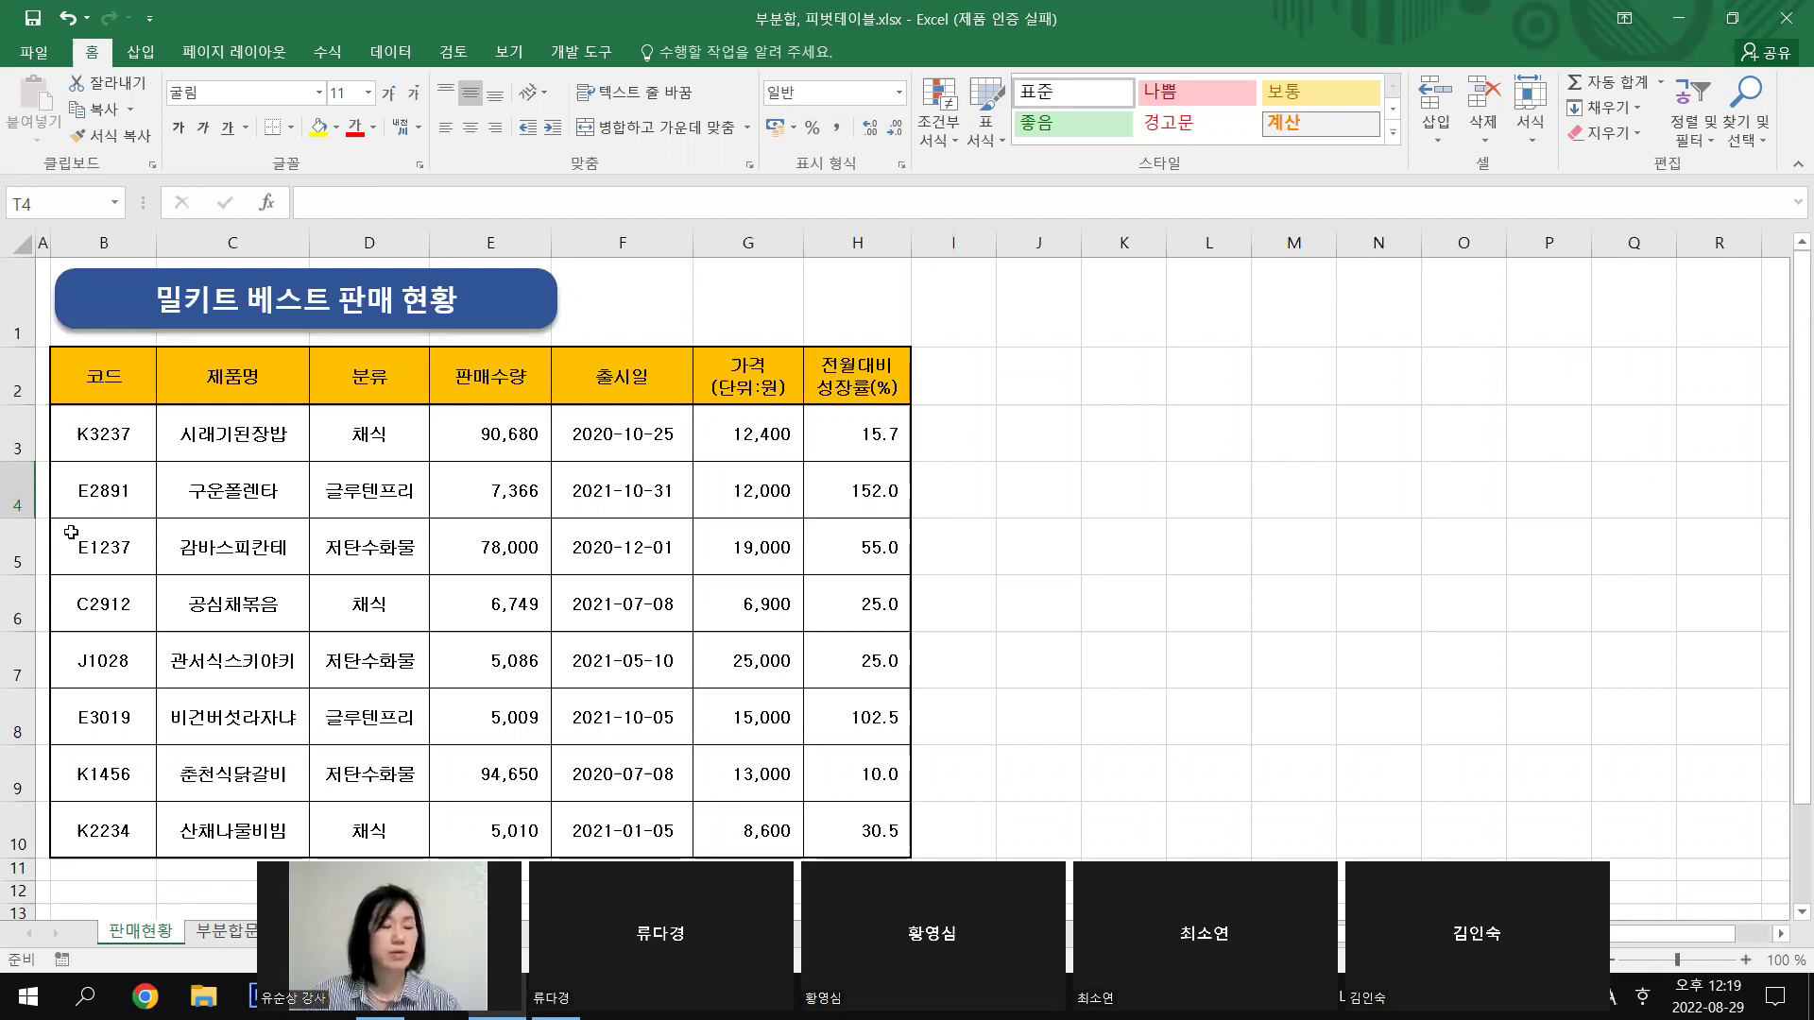
click(116, 294)
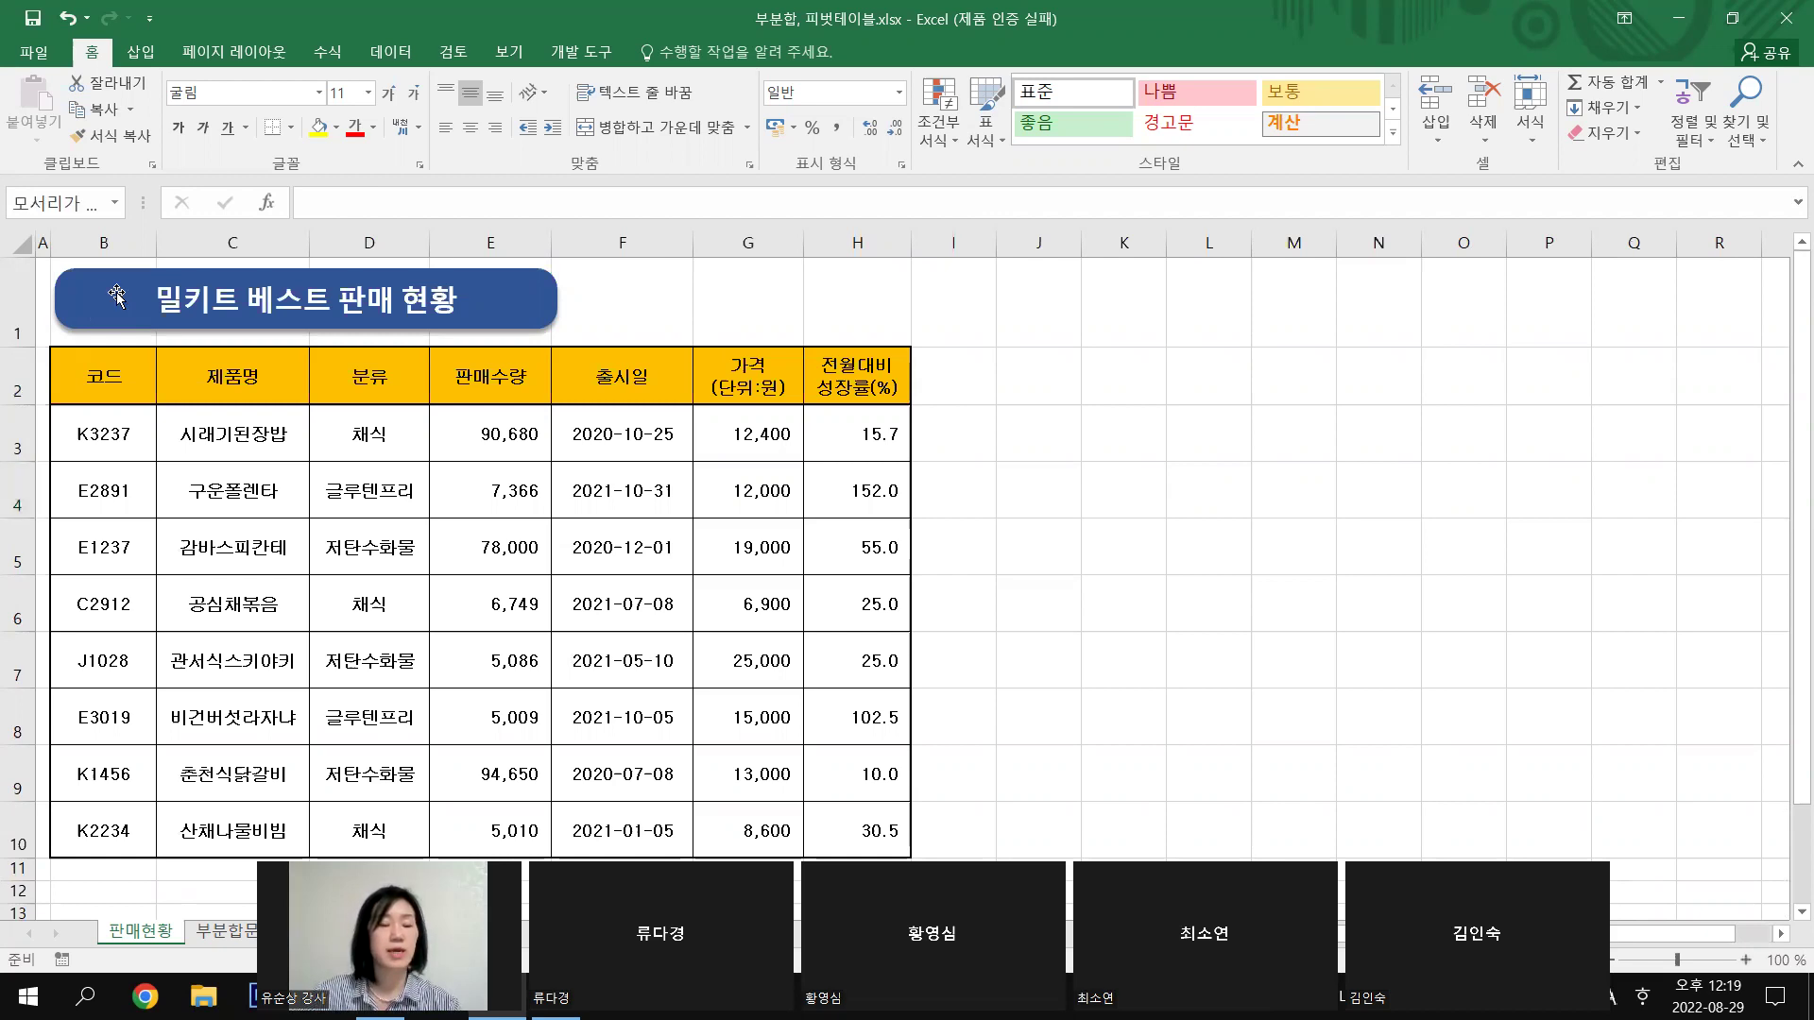
click(1198, 377)
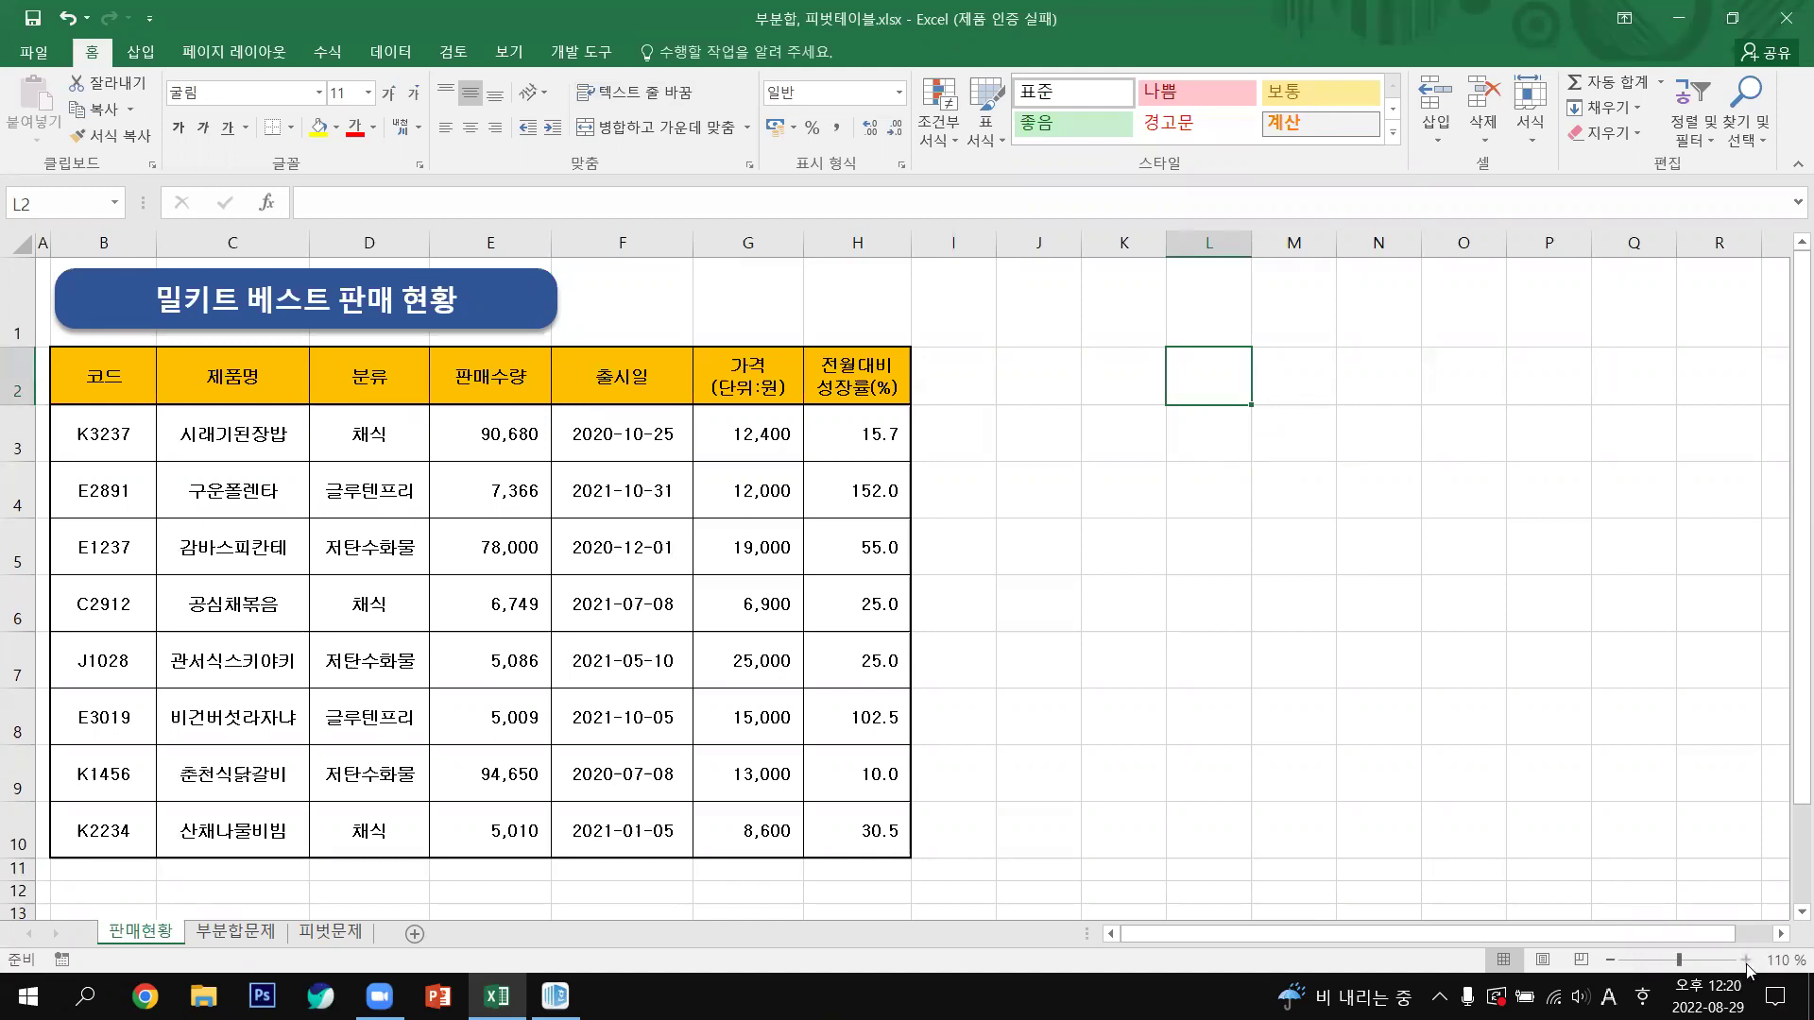
click(1747, 961)
scroll(1518, 806, up, 1)
scroll(1518, 806, down, 1)
scroll(1518, 806, up, 1)
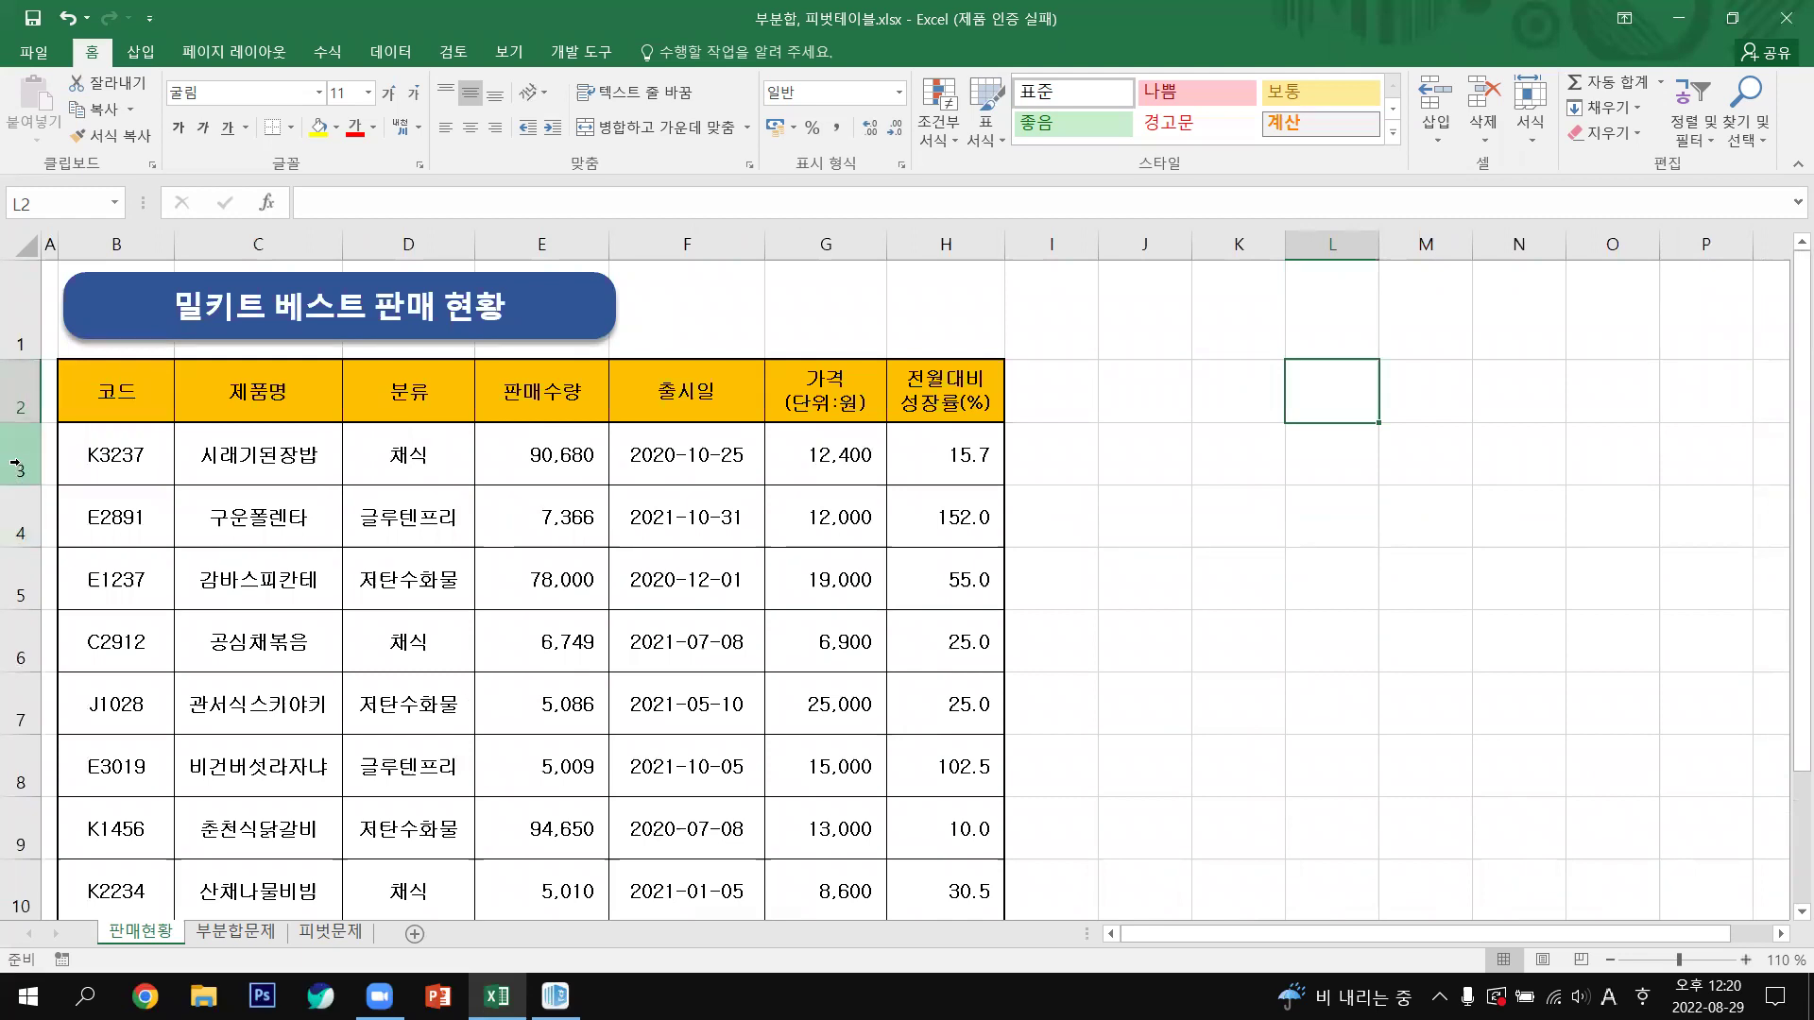
Step: Reduce the height of rows 3 to 11 slightly and equally so the whole sales table fits in view
drag(14, 463, 38, 754)
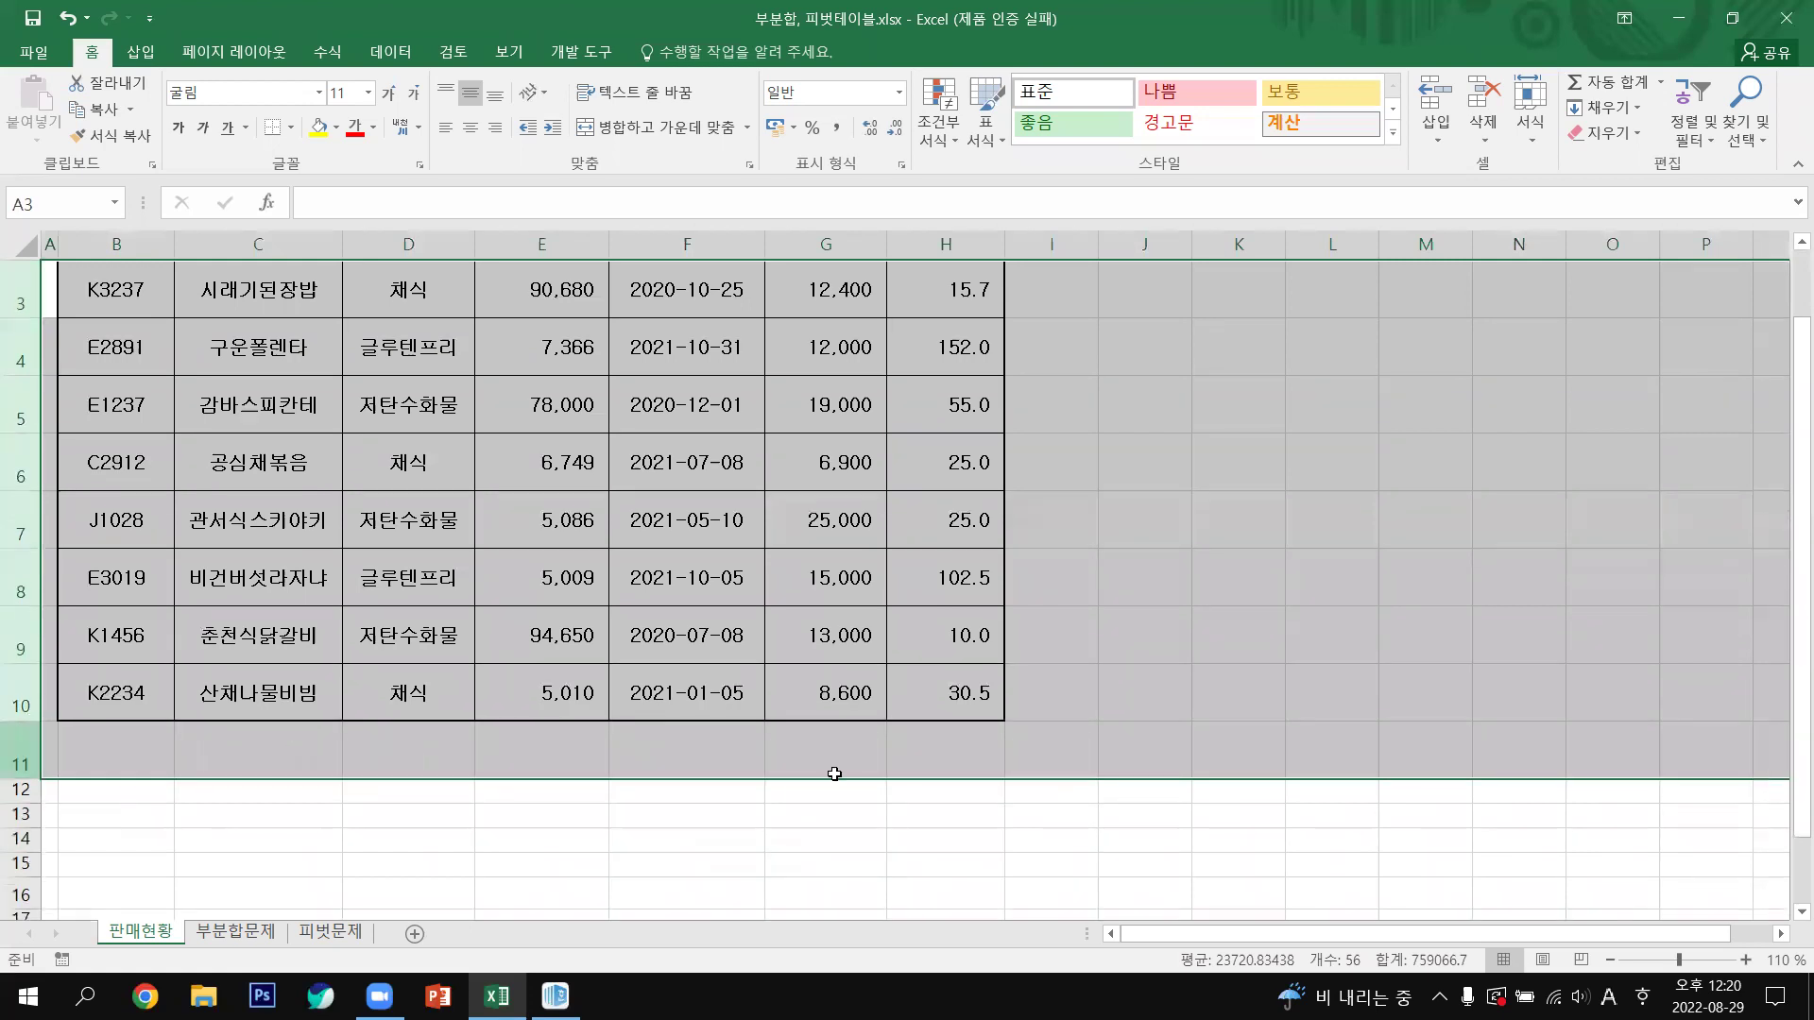
click(996, 733)
scroll(1539, 733, up, 1)
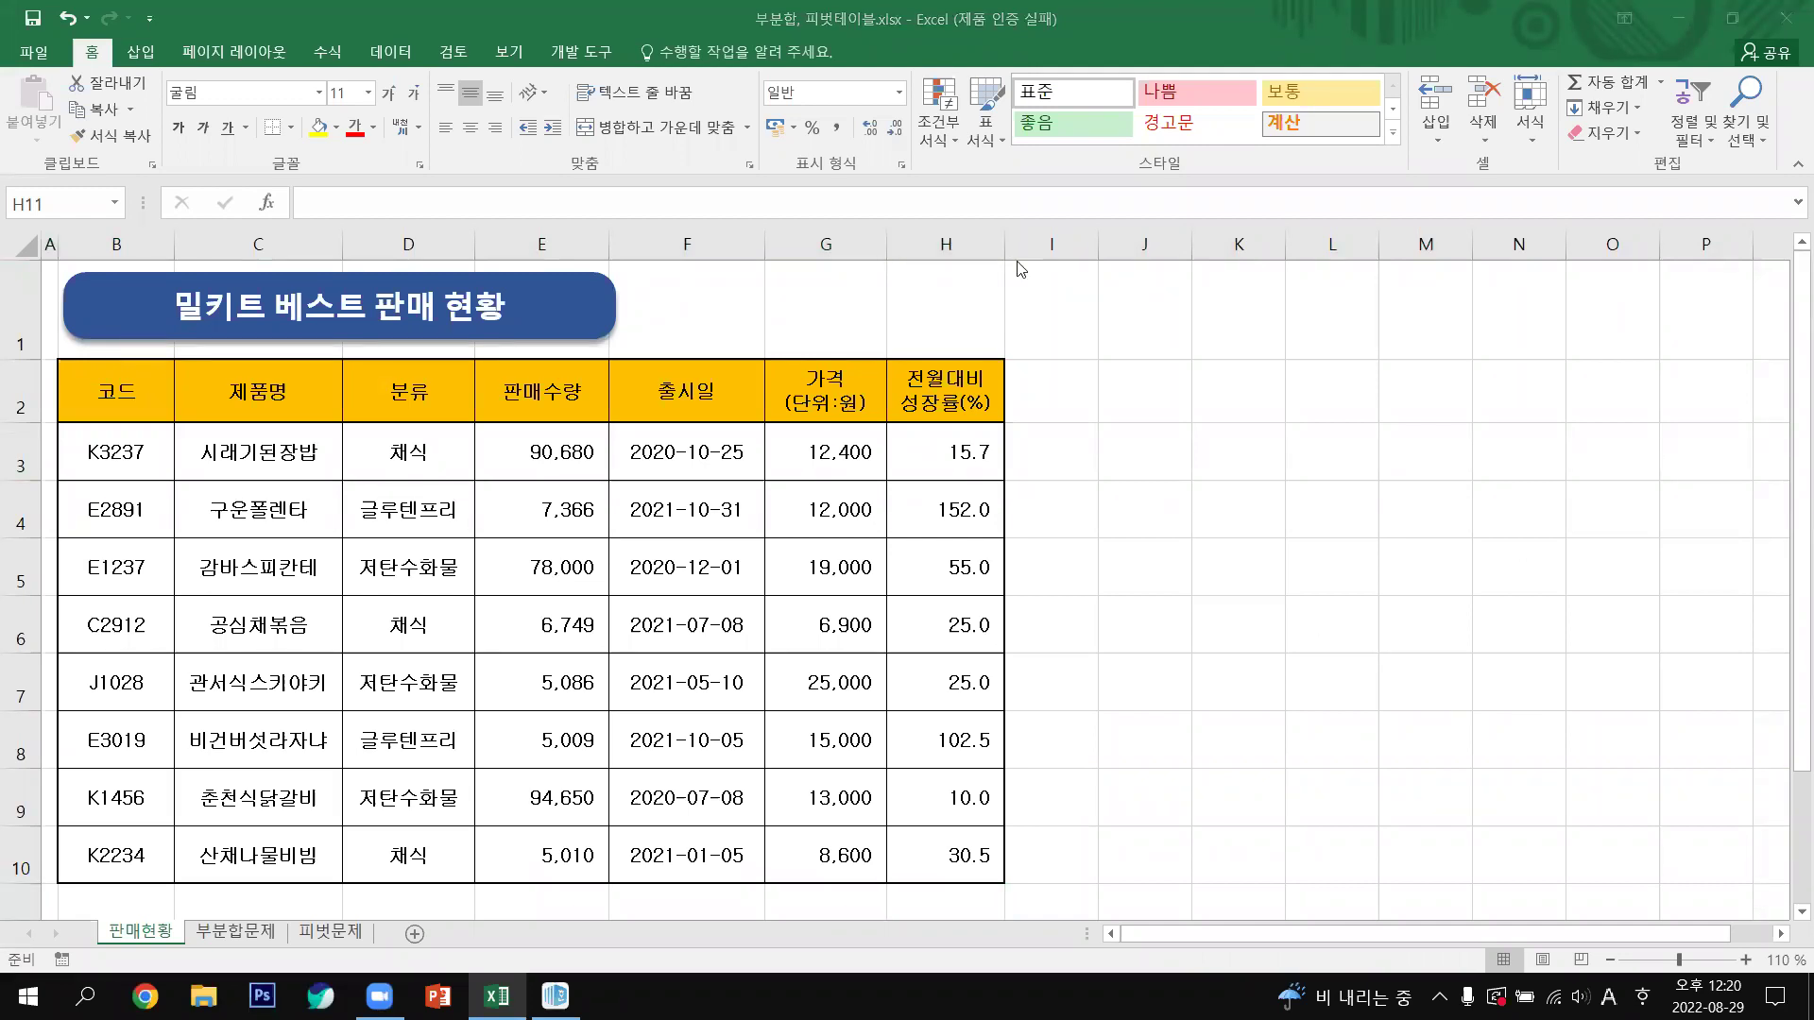
click(1531, 848)
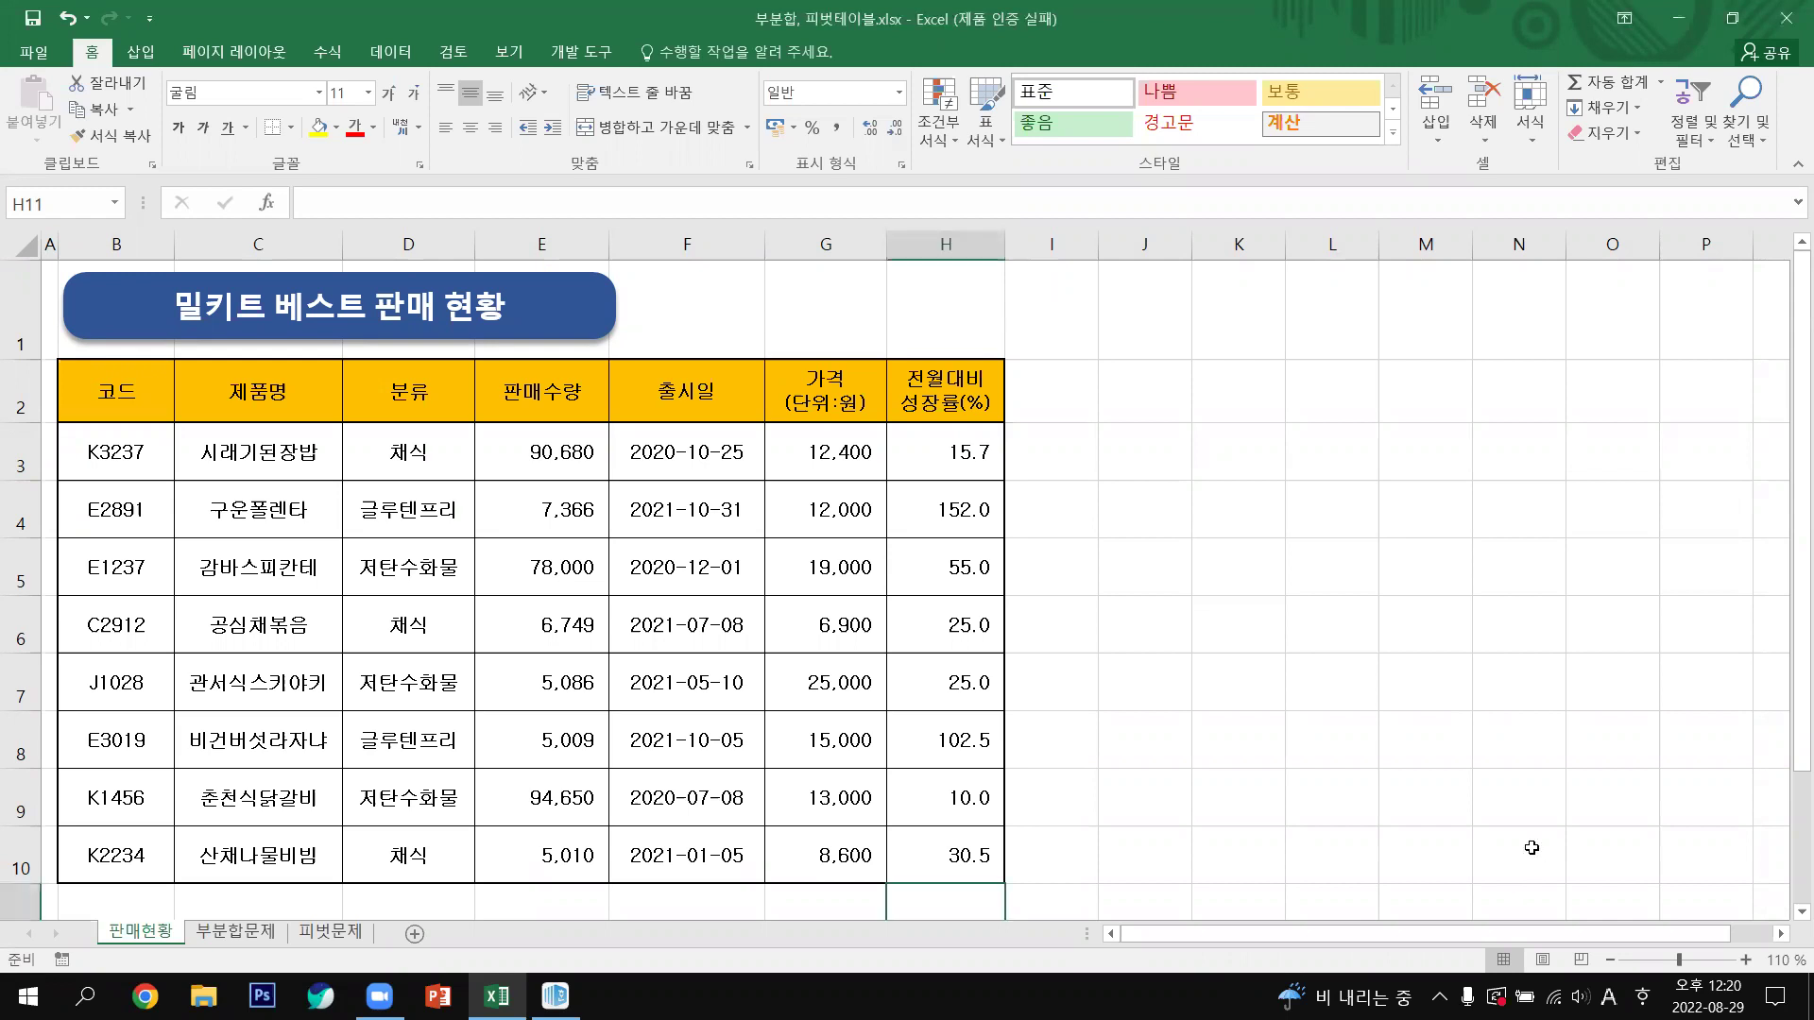
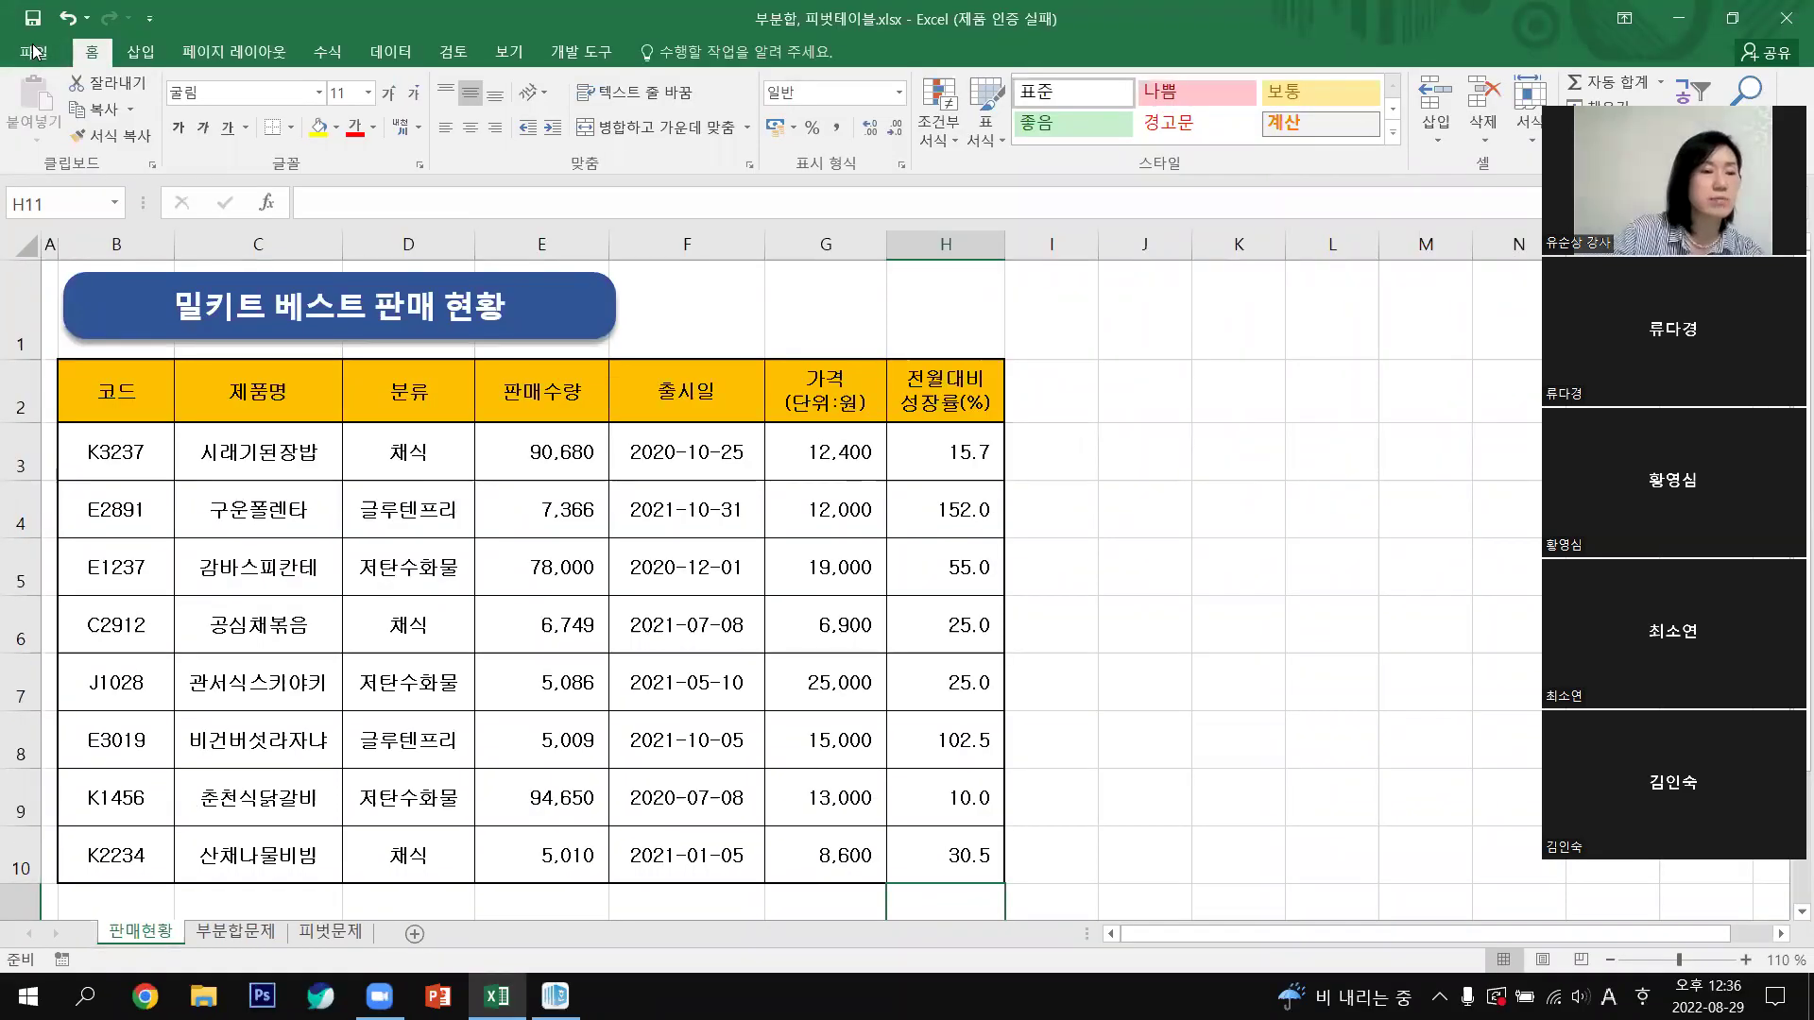
Step: Create a blank workbook and arrange it side by side with 부분합, 피벗테이블.xlsx
click(36, 52)
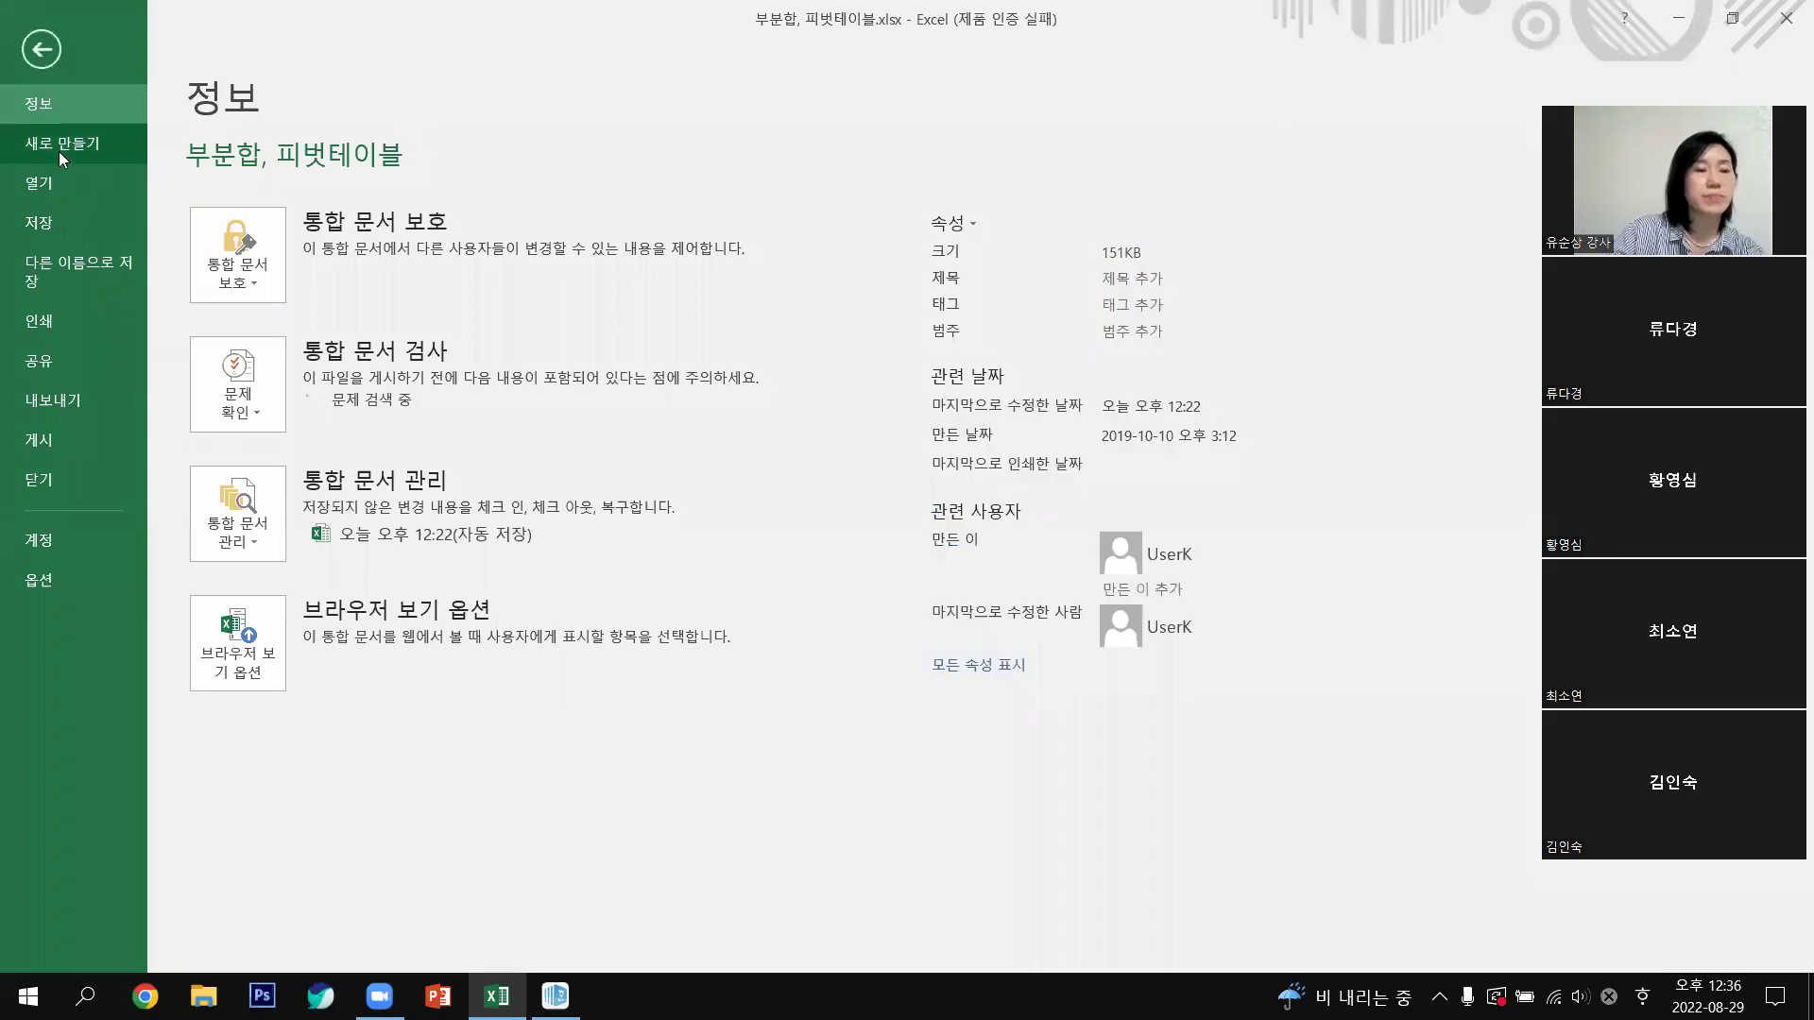
click(58, 151)
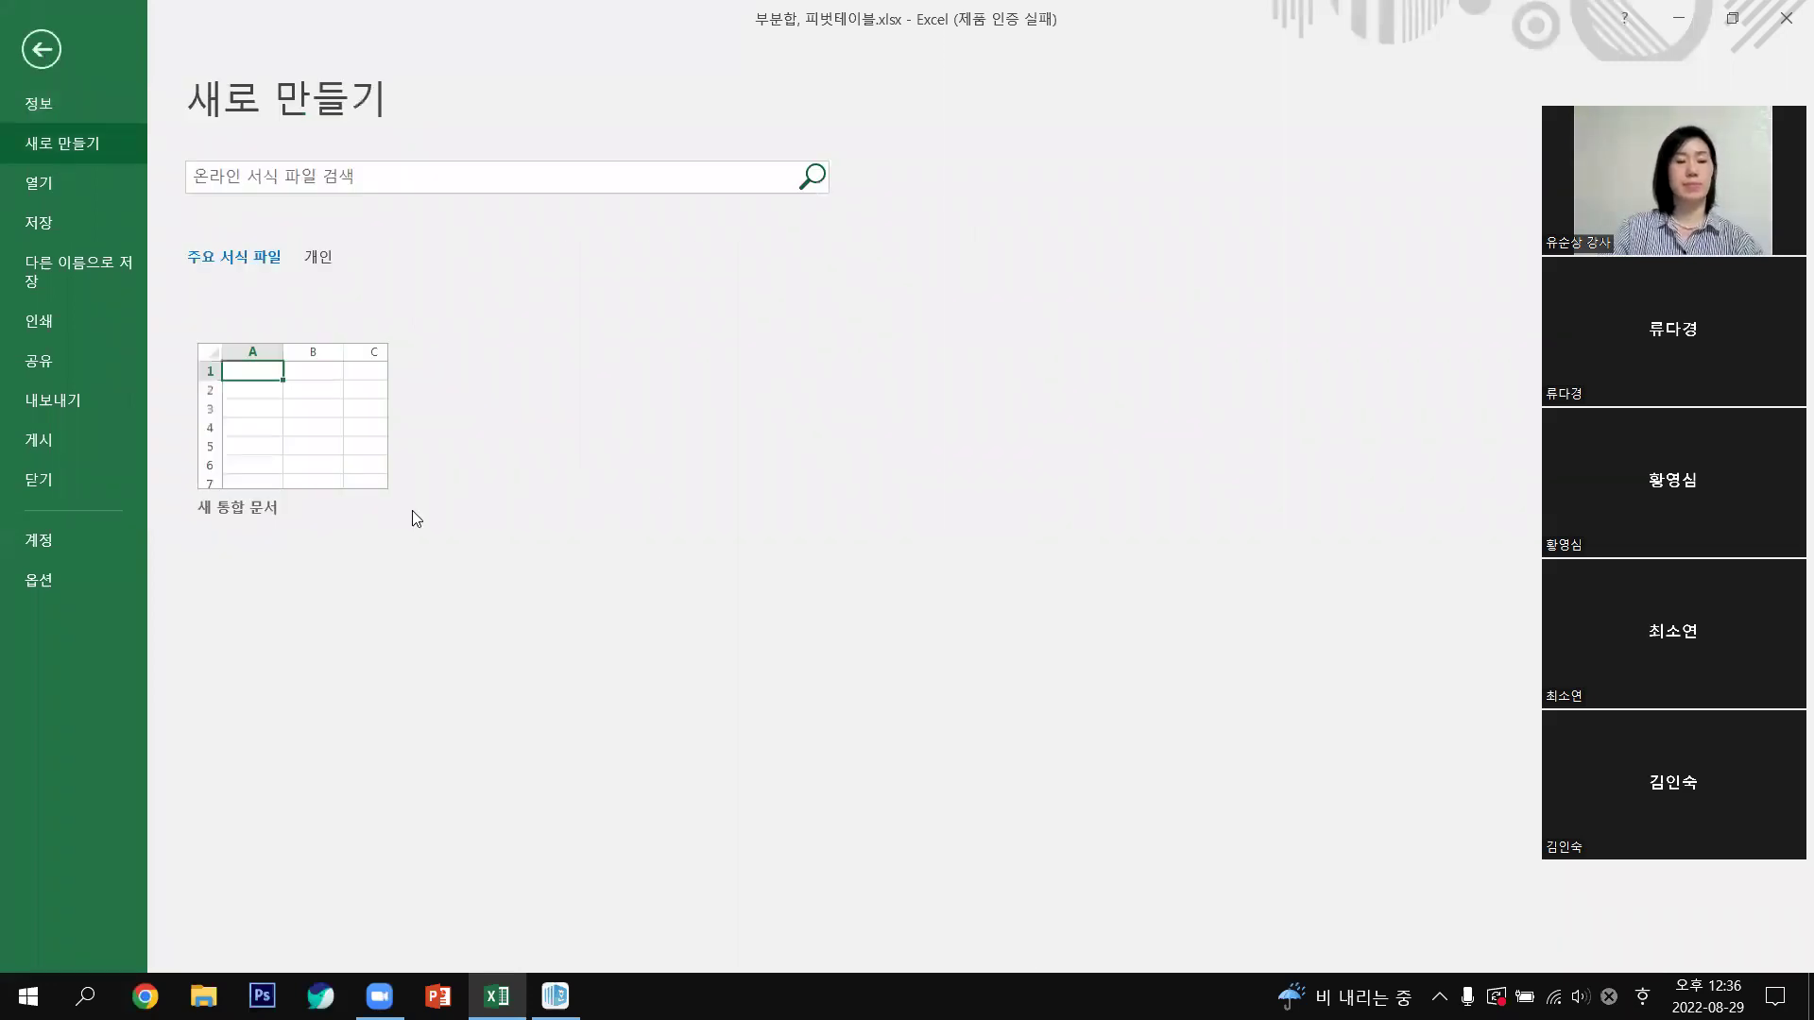
click(333, 451)
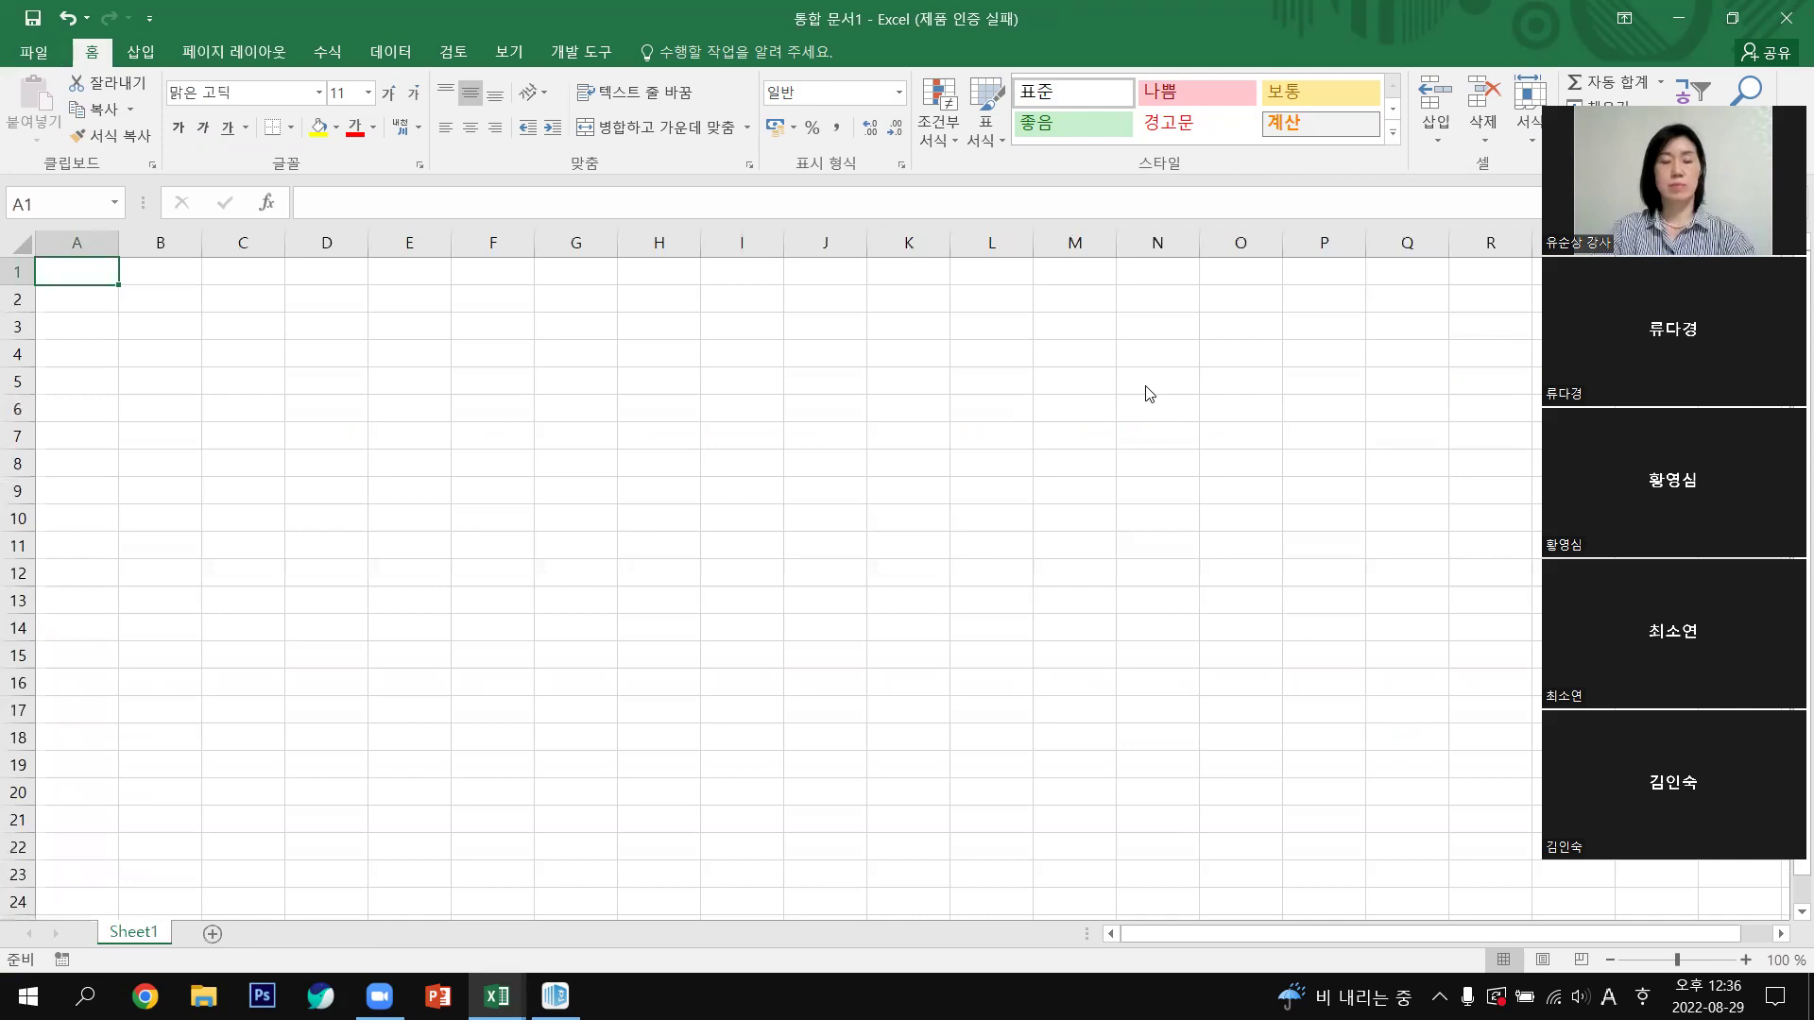
key(super+Right)
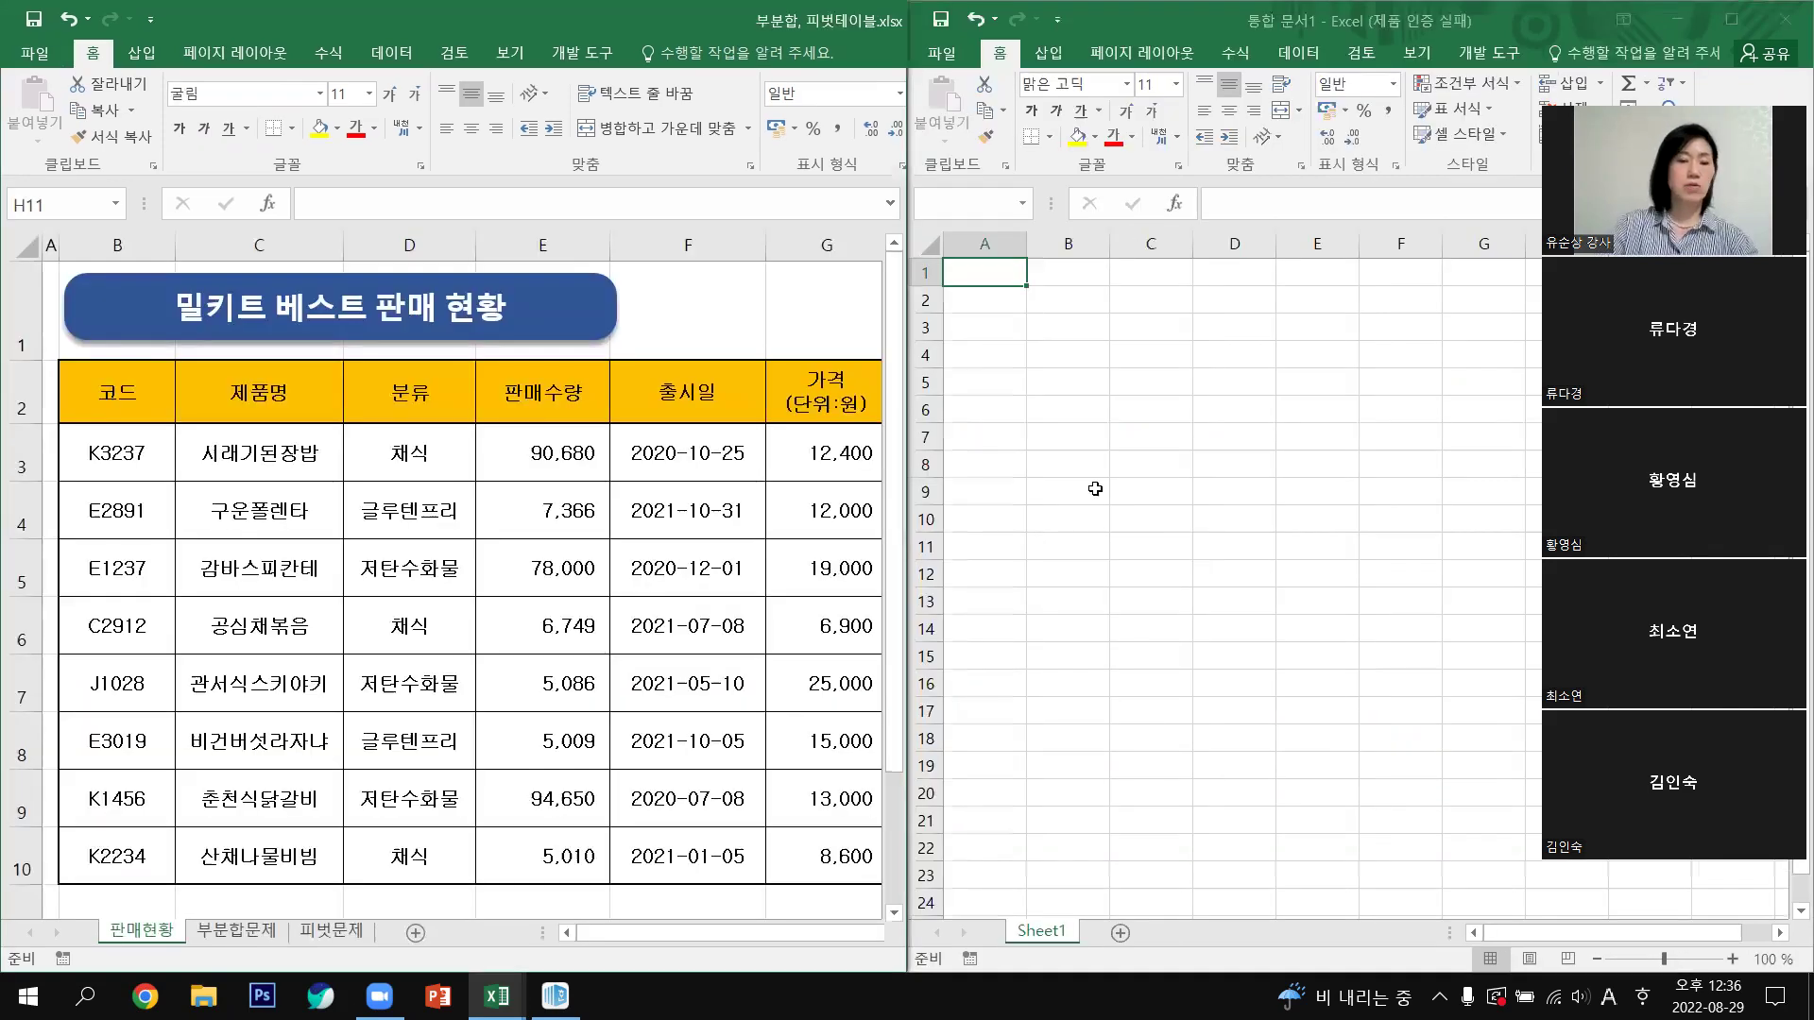
click(1167, 543)
click(879, 902)
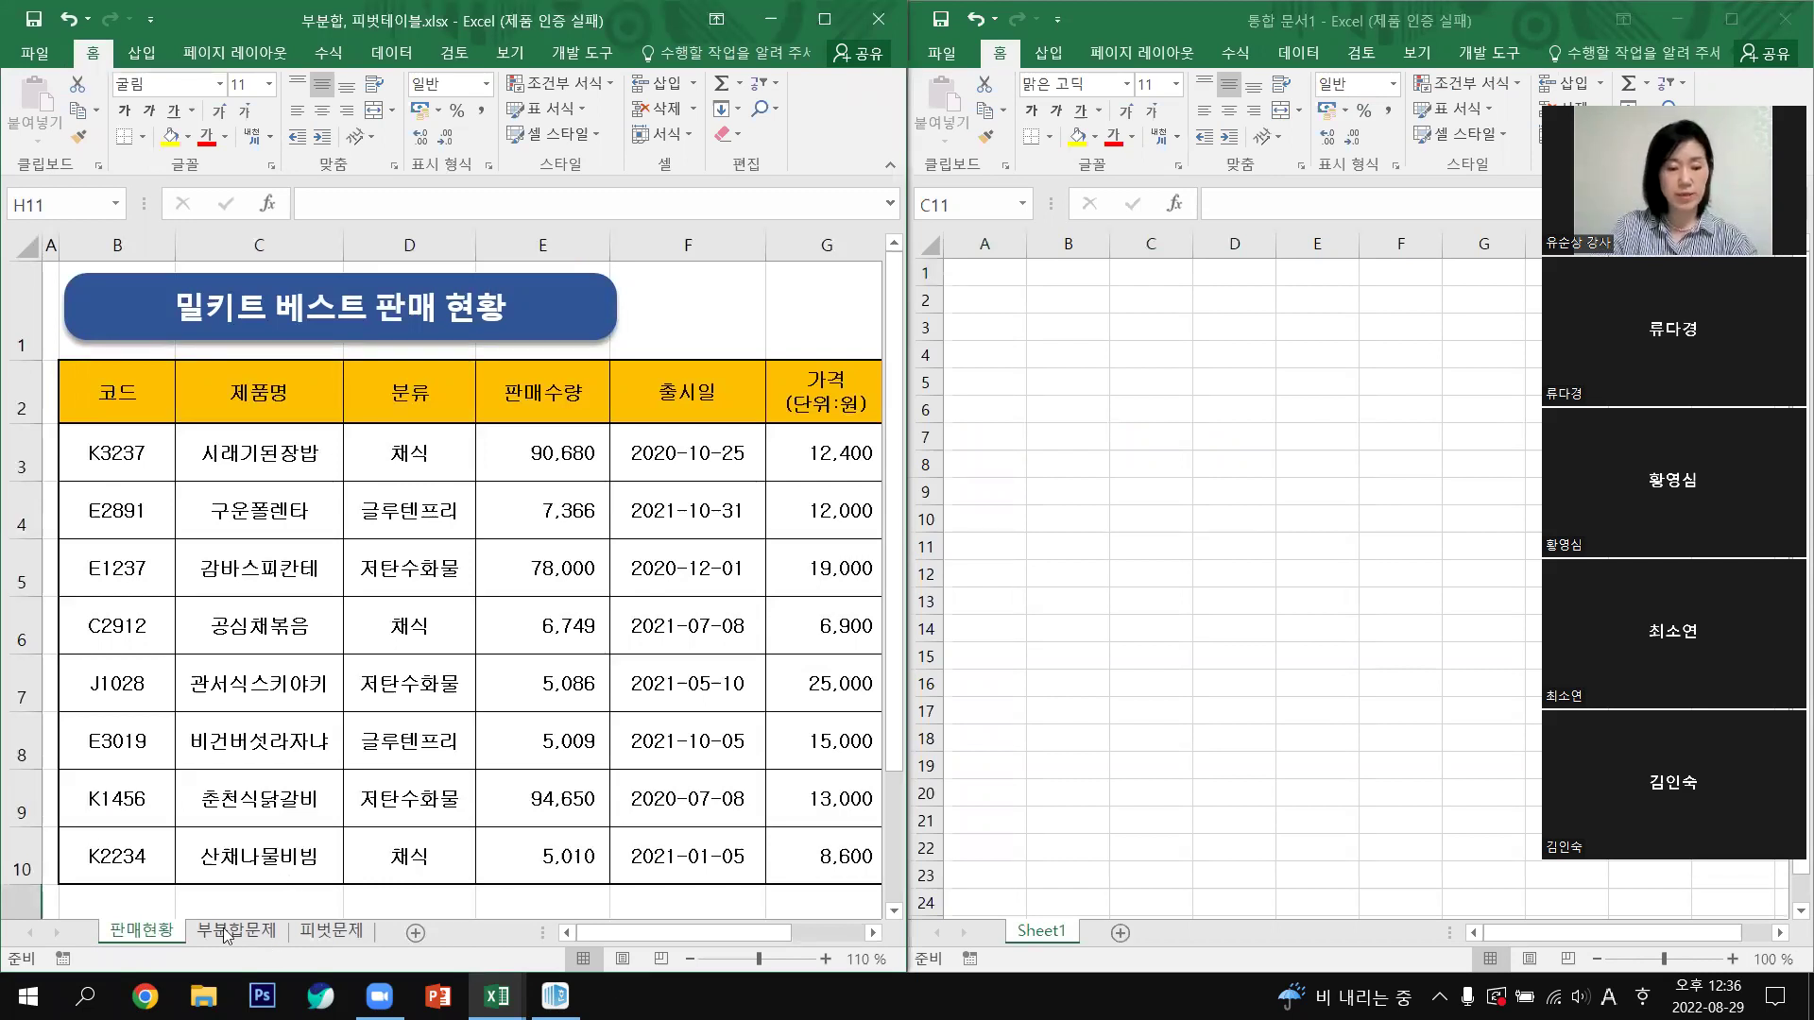
click(1106, 956)
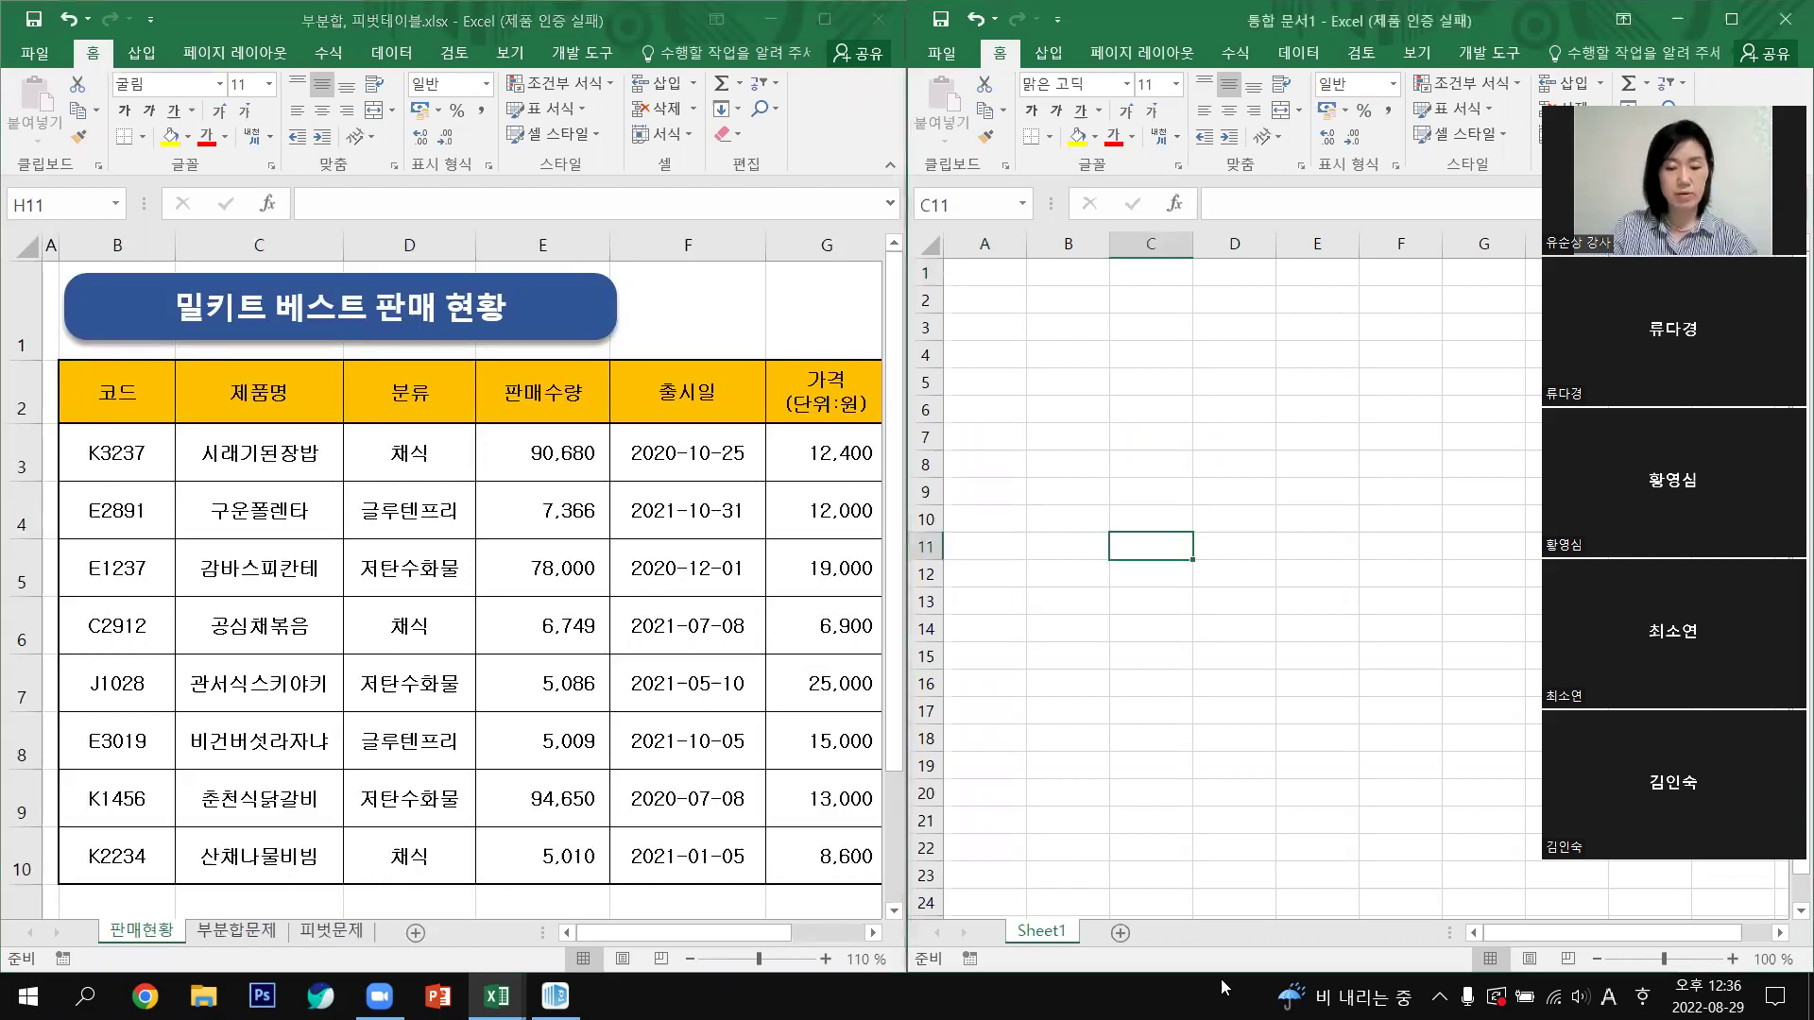
Step: Add a second sheet to the blank workbook and rename its first sheet as 부분합
click(1120, 934)
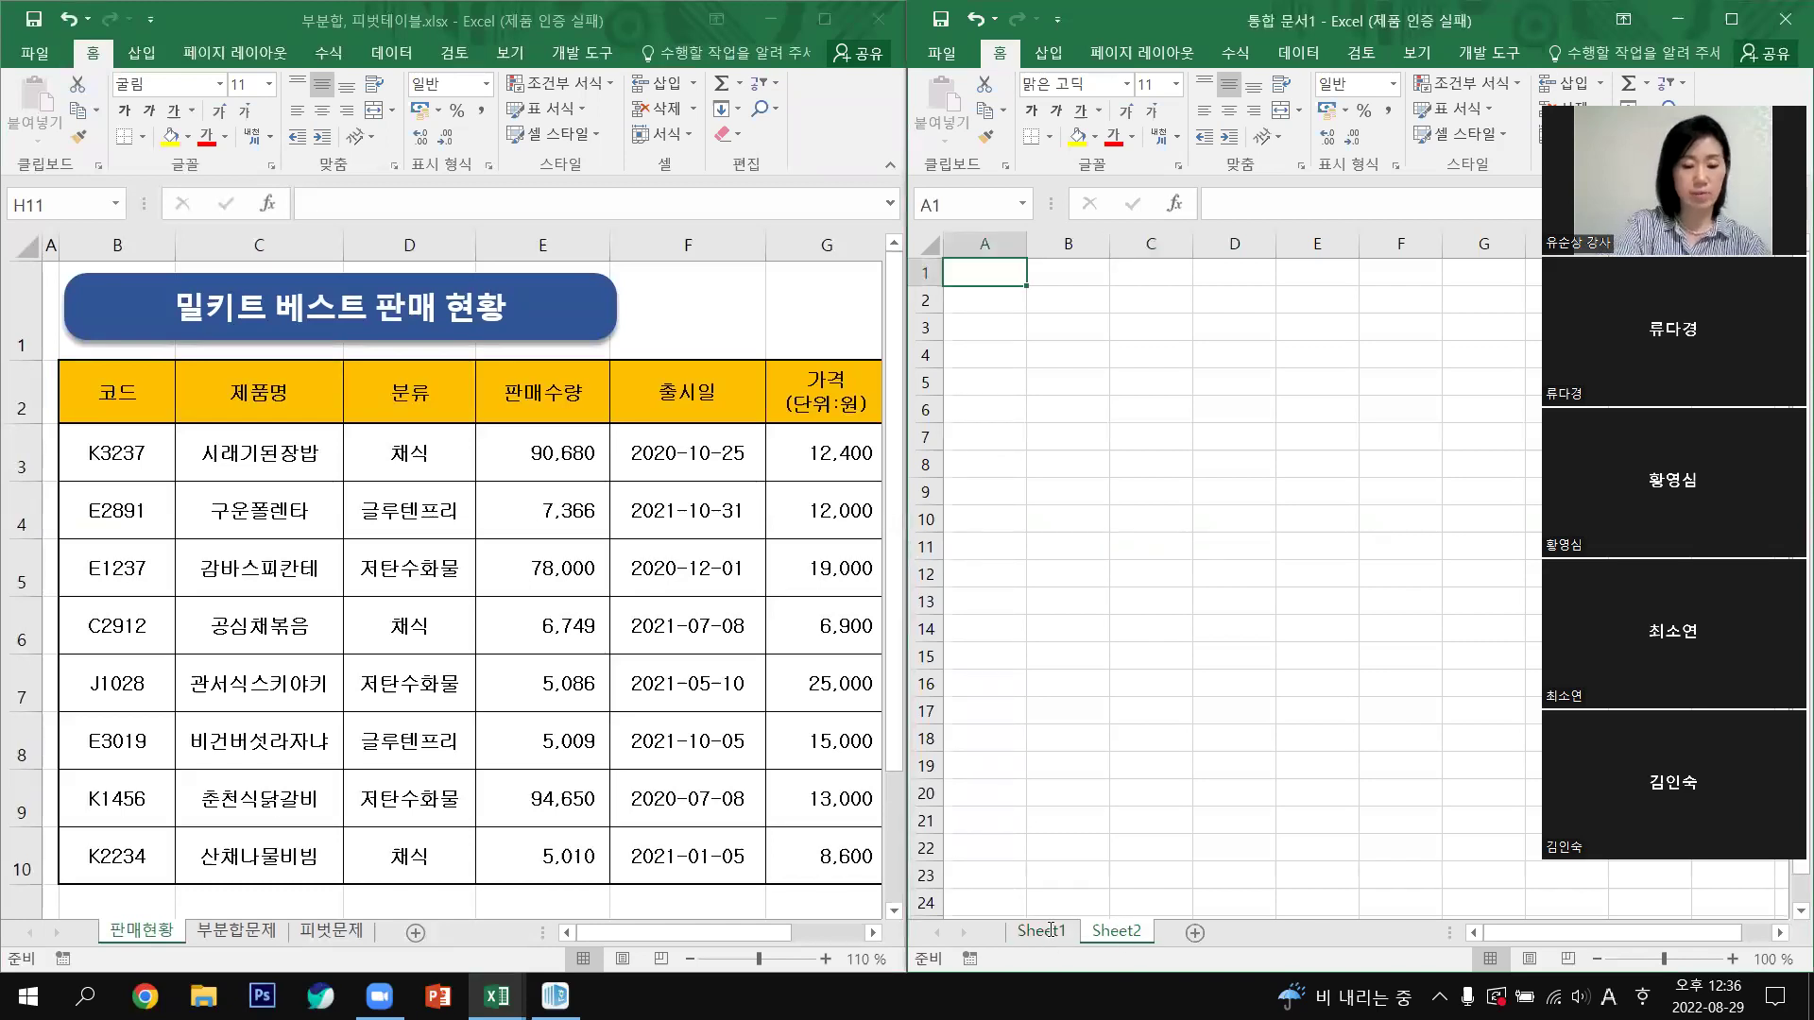
click(1050, 932)
double_click(1050, 931)
text(qn)
key(BackSpace)
key(BackSpace)
key(Hangul)
text(부)
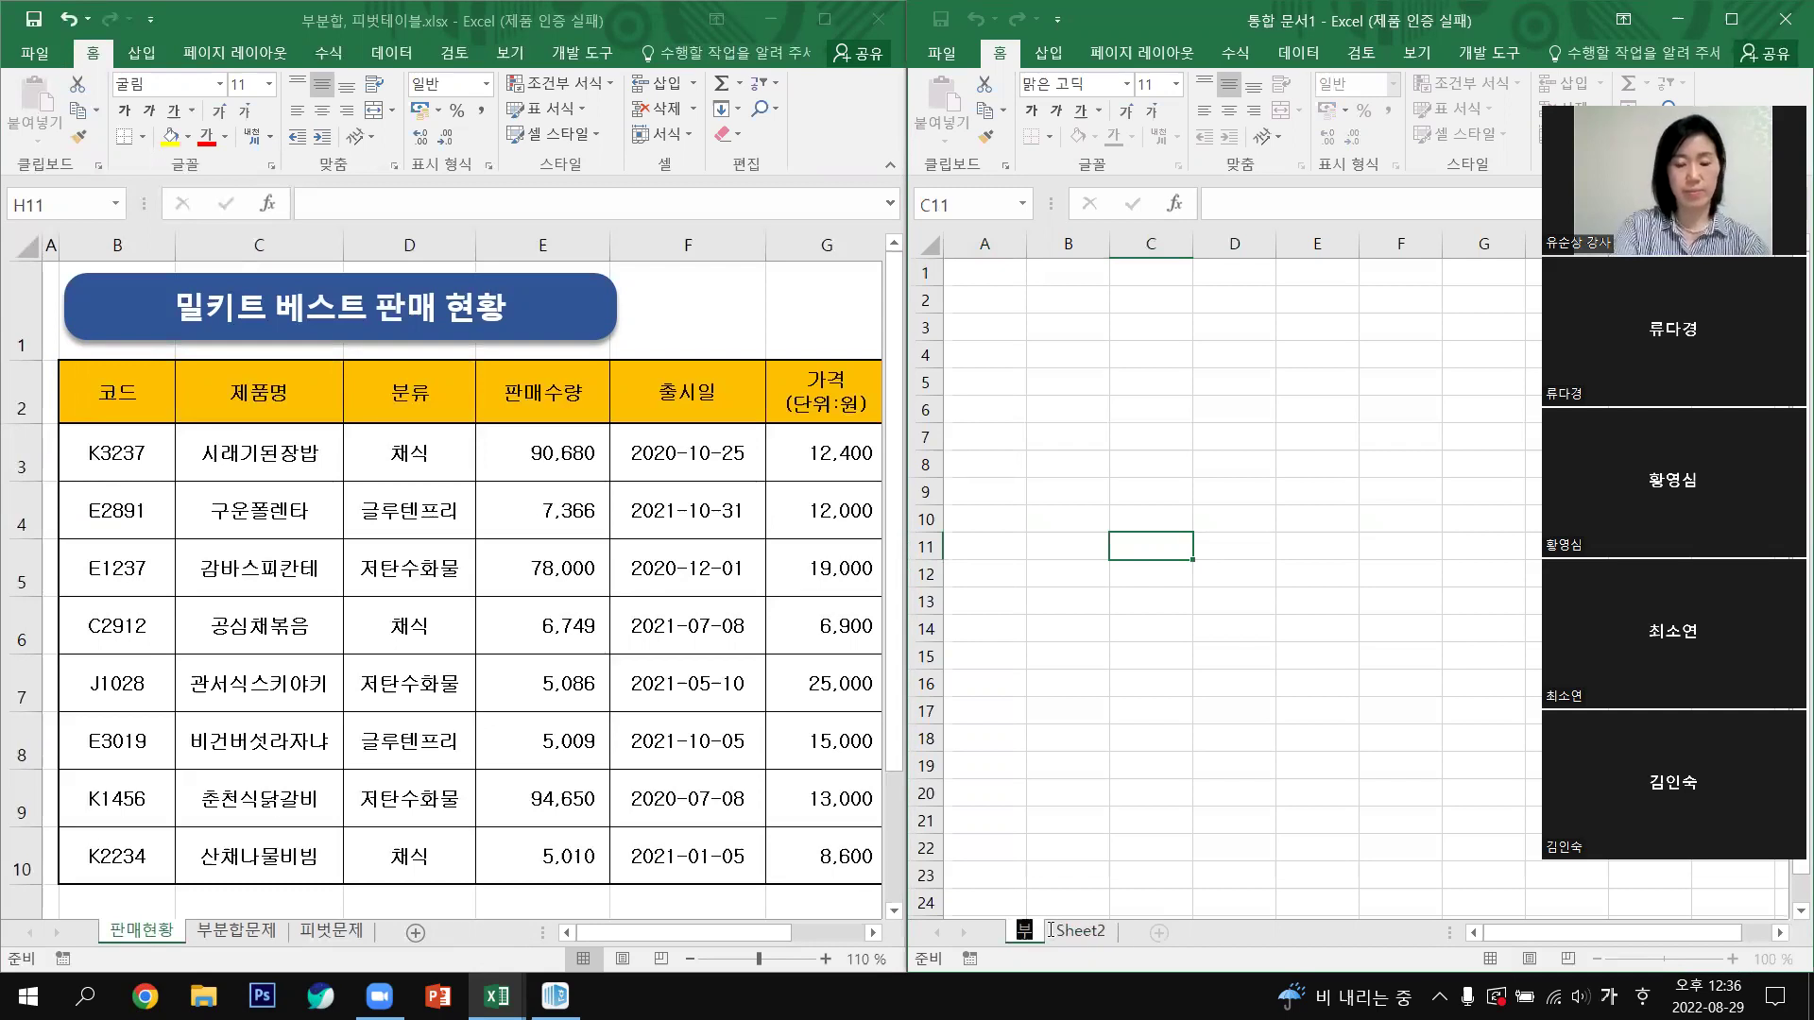
text(분합)
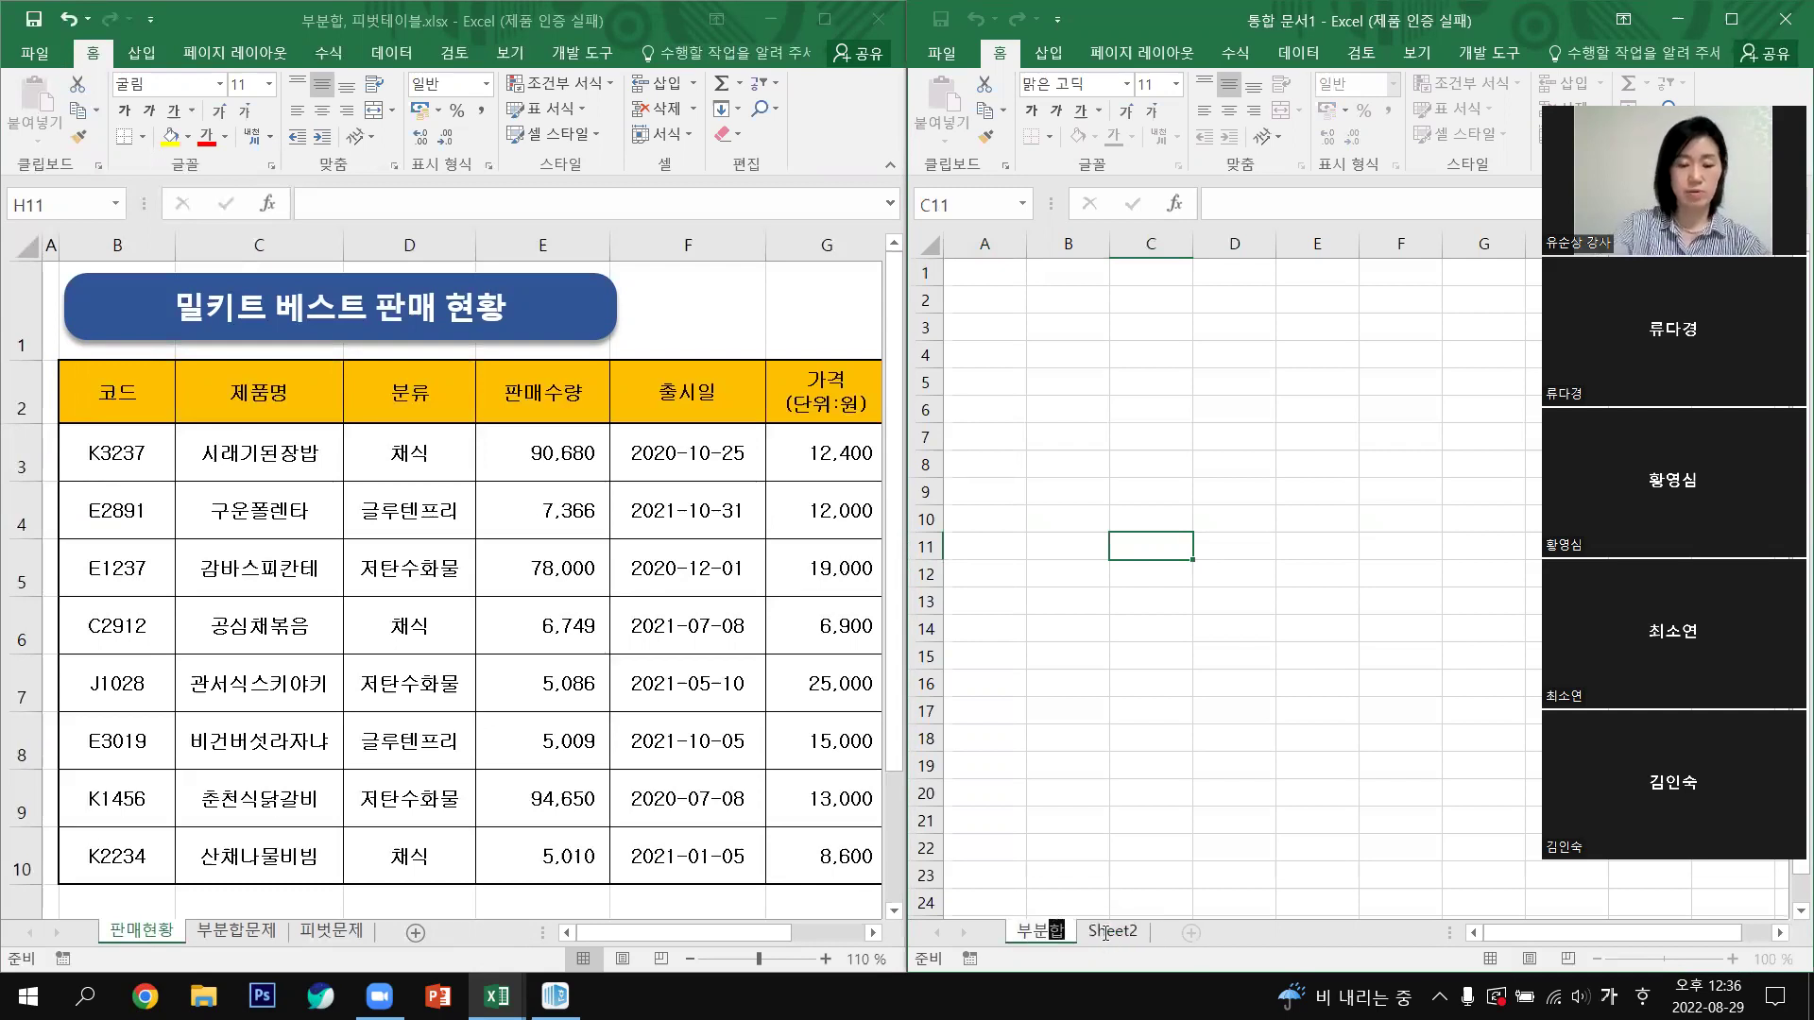
Step: Rename the new workbook's second sheet as 피벗테이블
click(1105, 932)
double_click(1105, 932)
text(피벗테이블)
click(1119, 841)
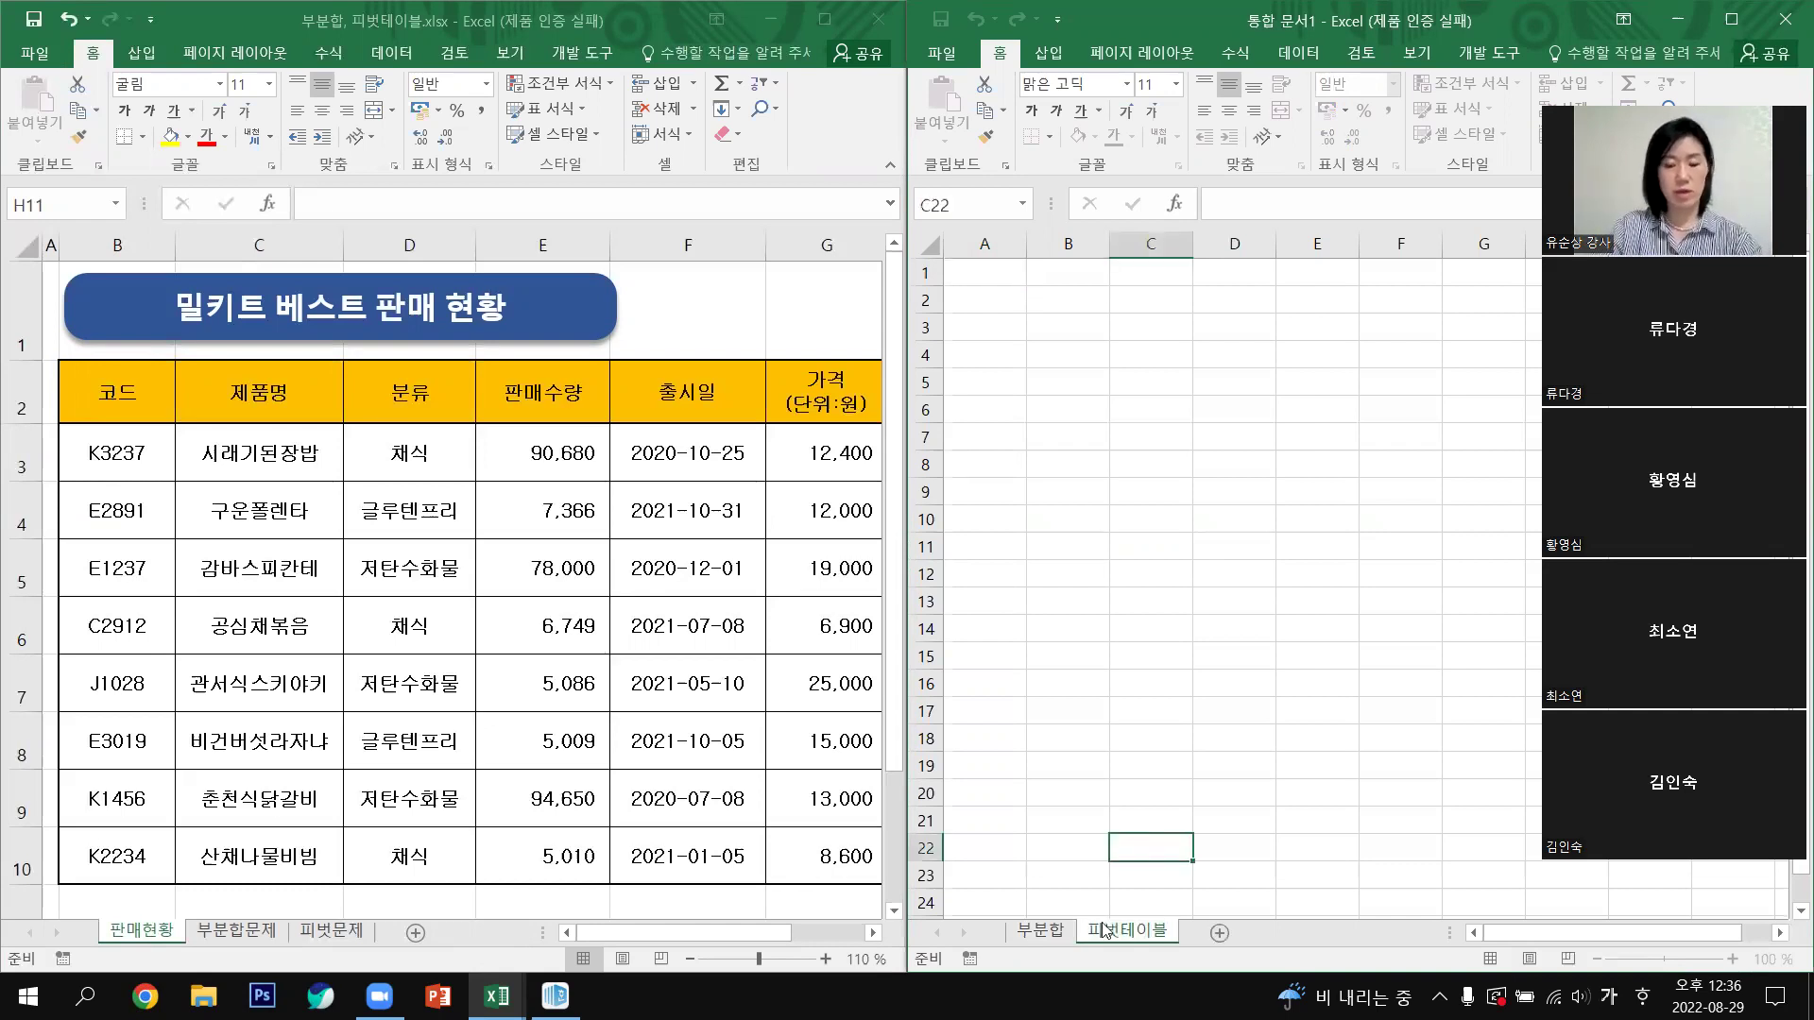
click(1103, 798)
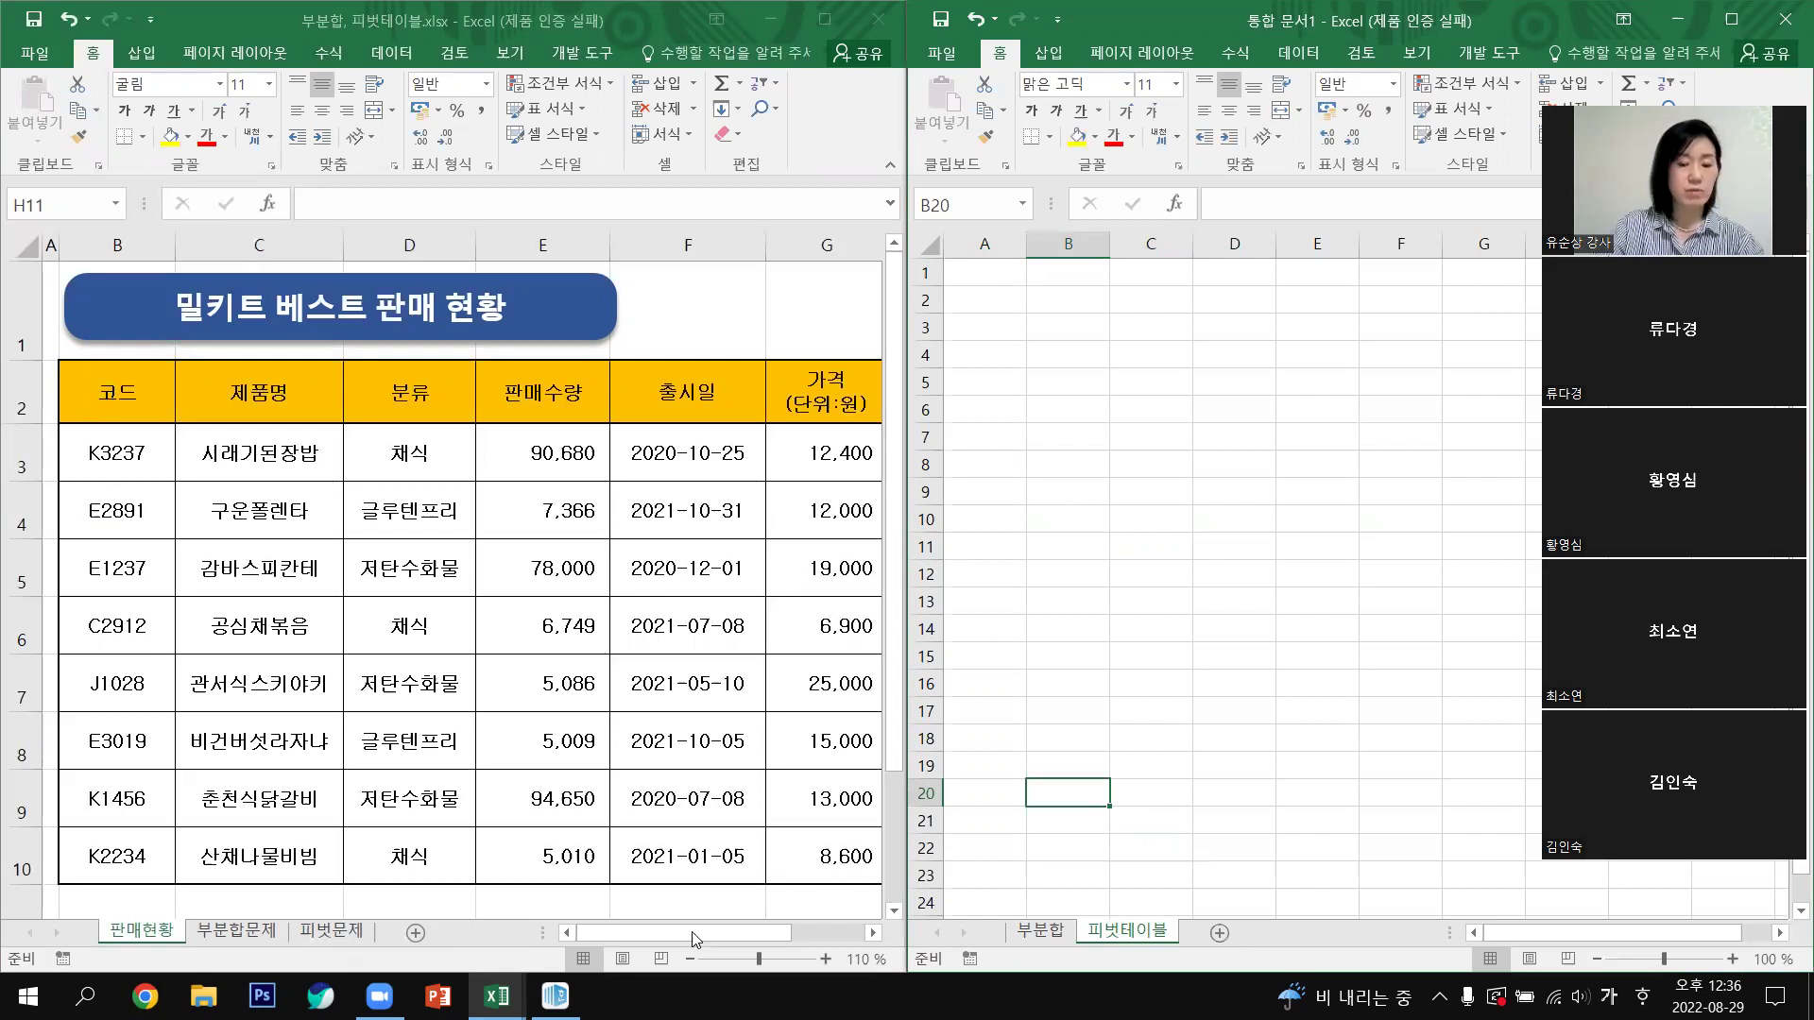
Step: Copy the whole sales table B2:H10, including its header row, from the 판매현황 sheet
click(743, 960)
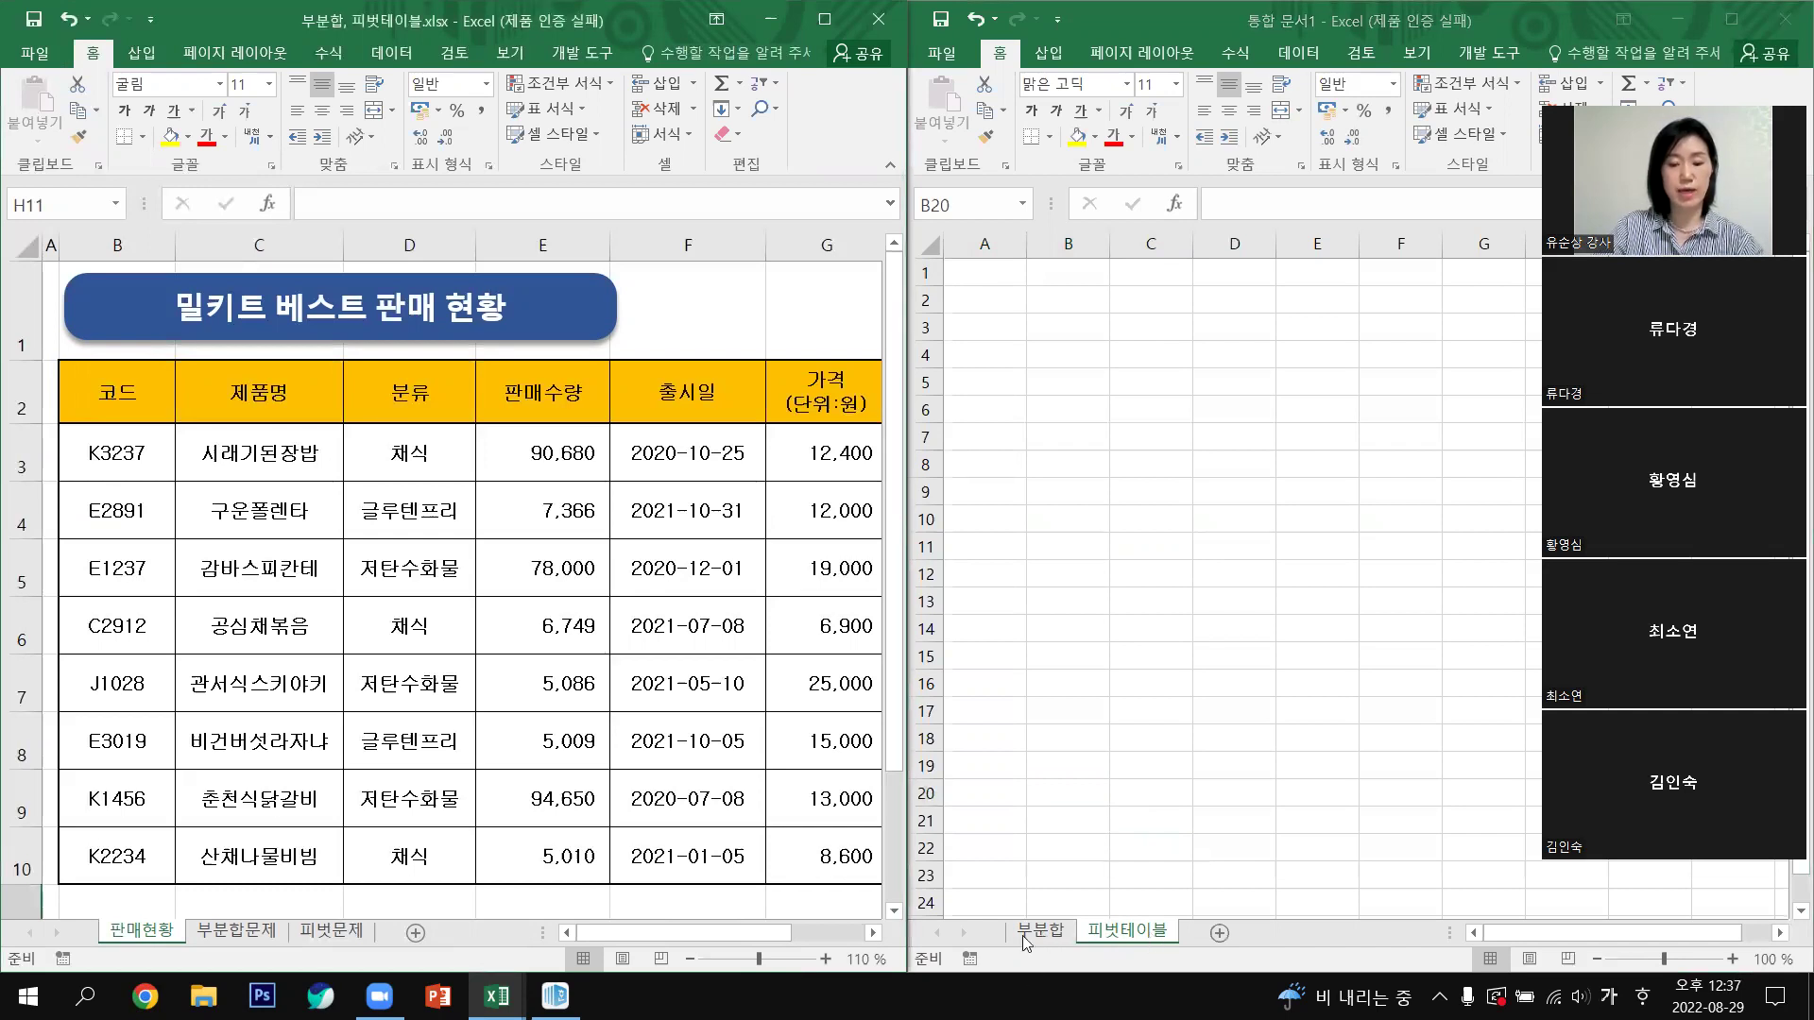
click(990, 927)
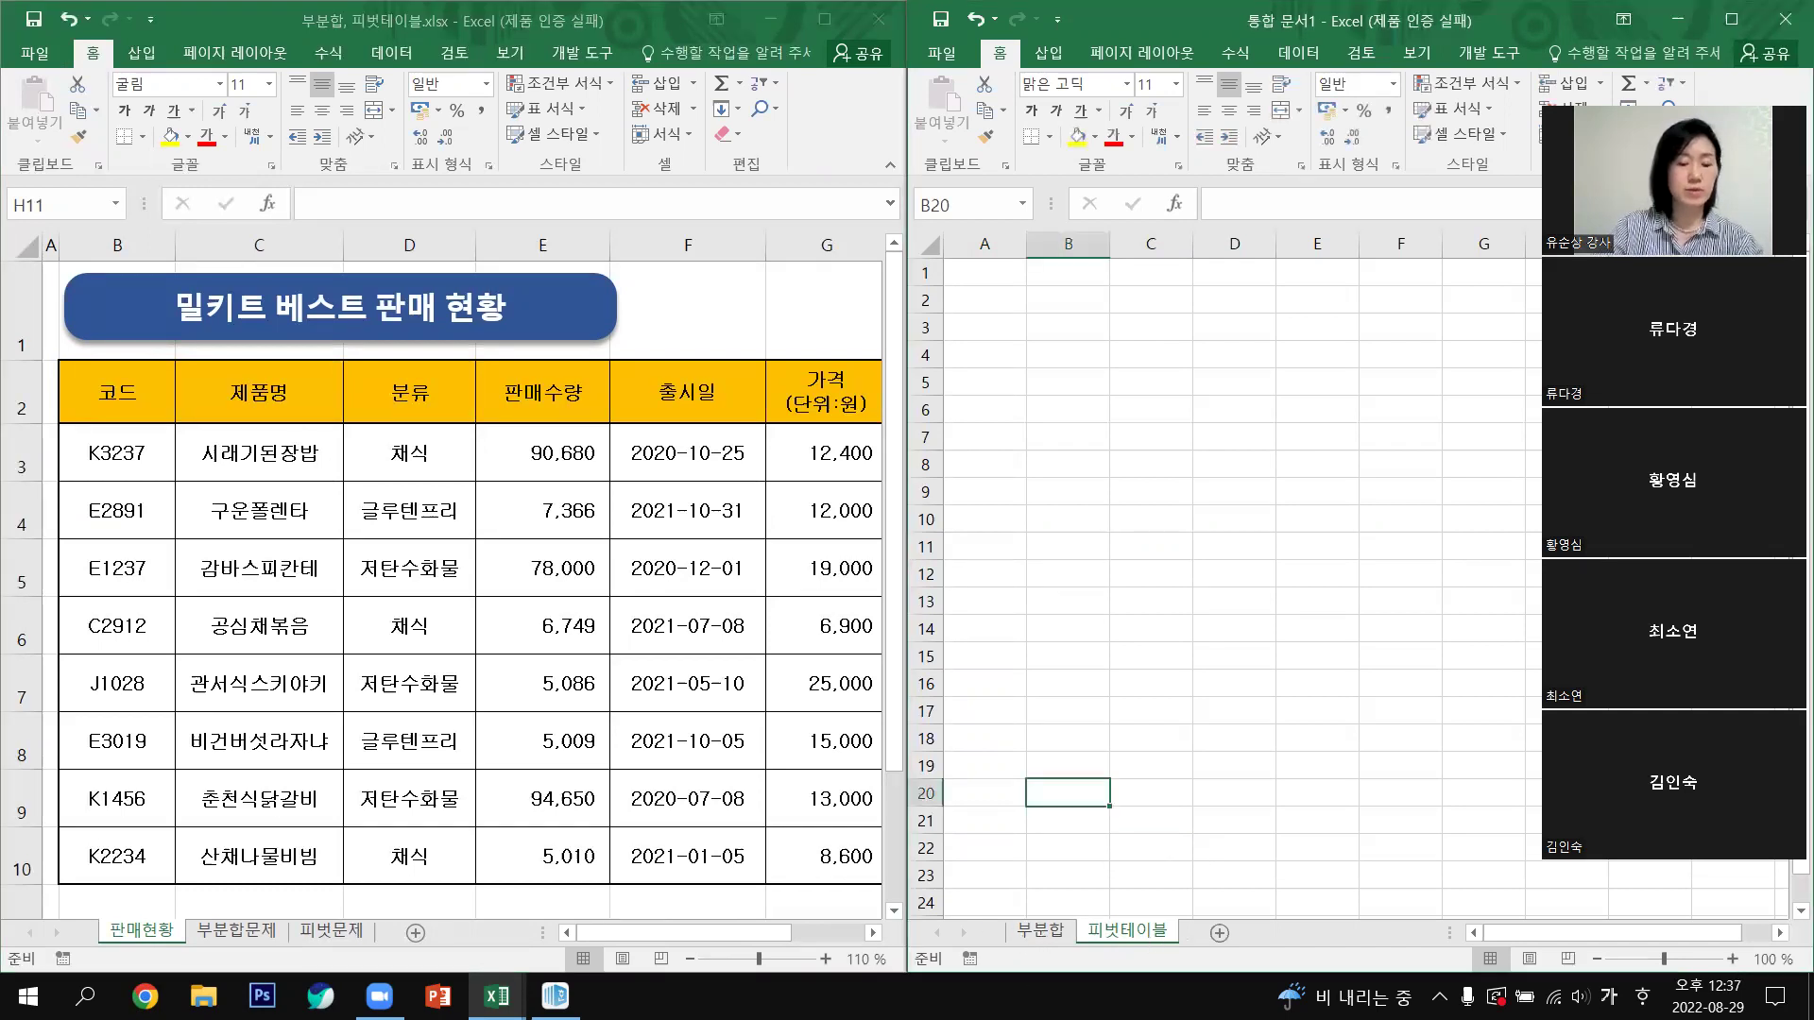
click(690, 962)
click(690, 959)
click(691, 959)
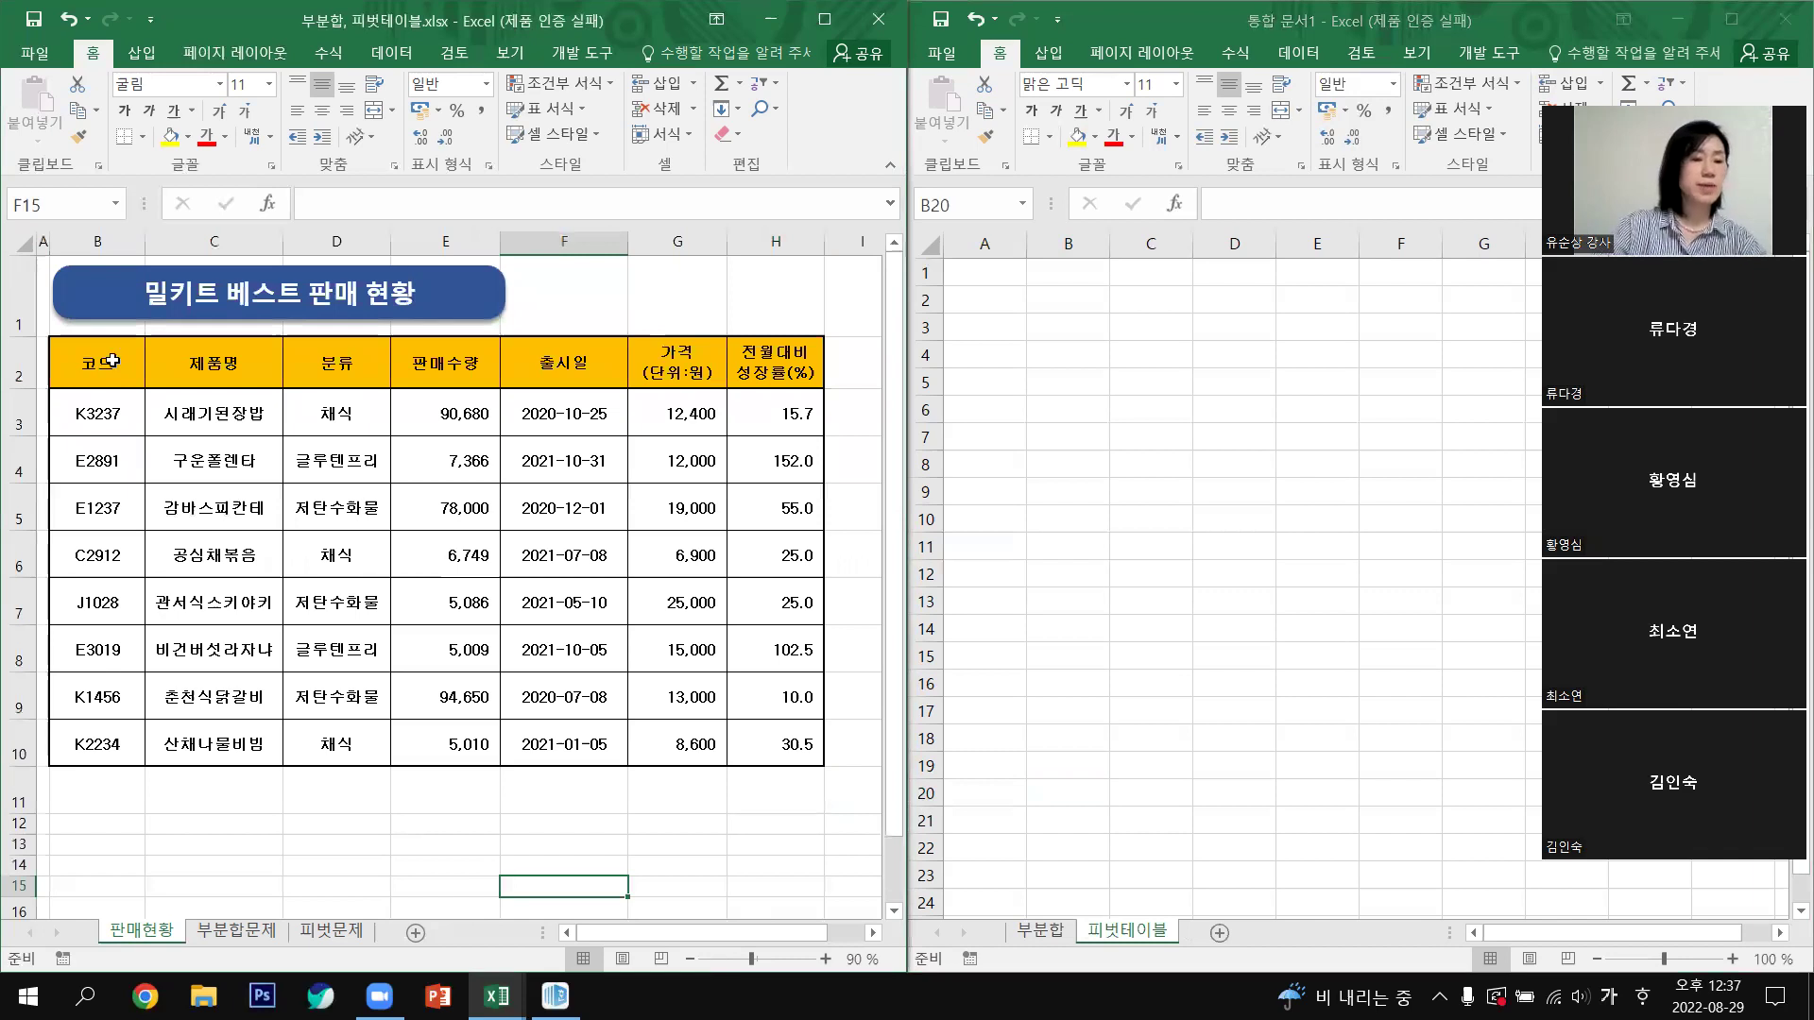
drag(112, 360, 799, 751)
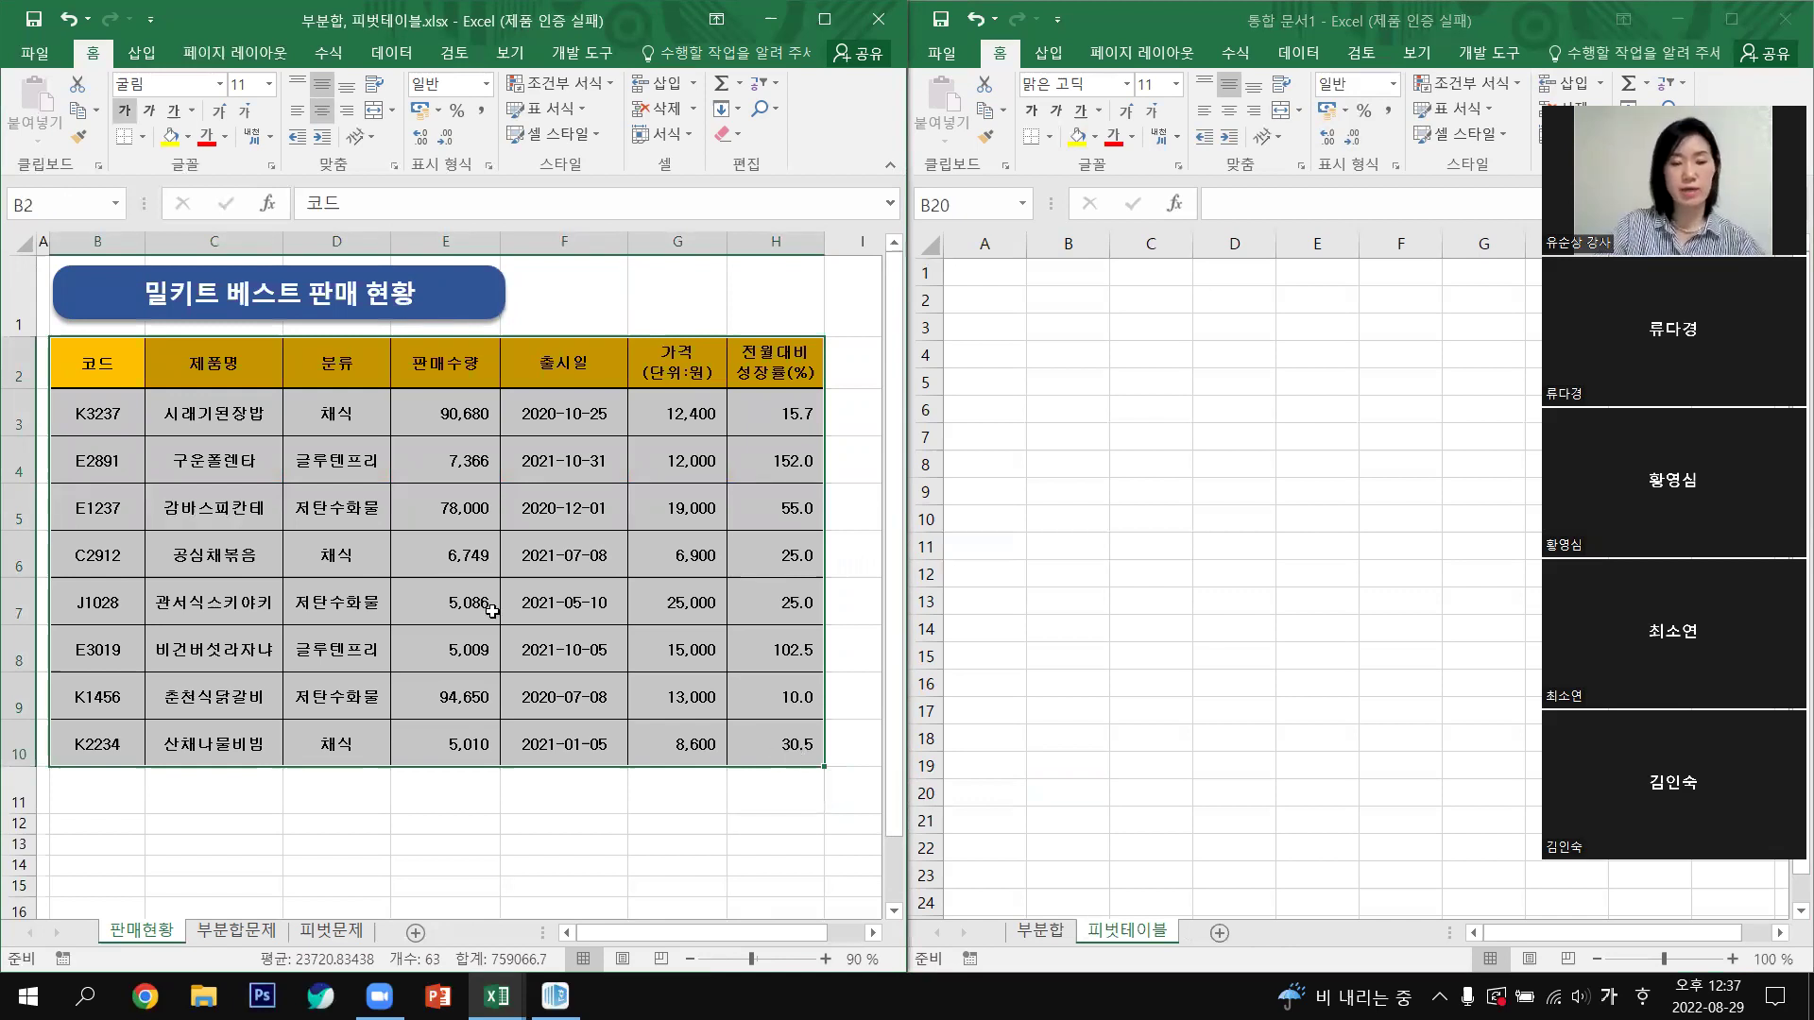
key(ctrl+c)
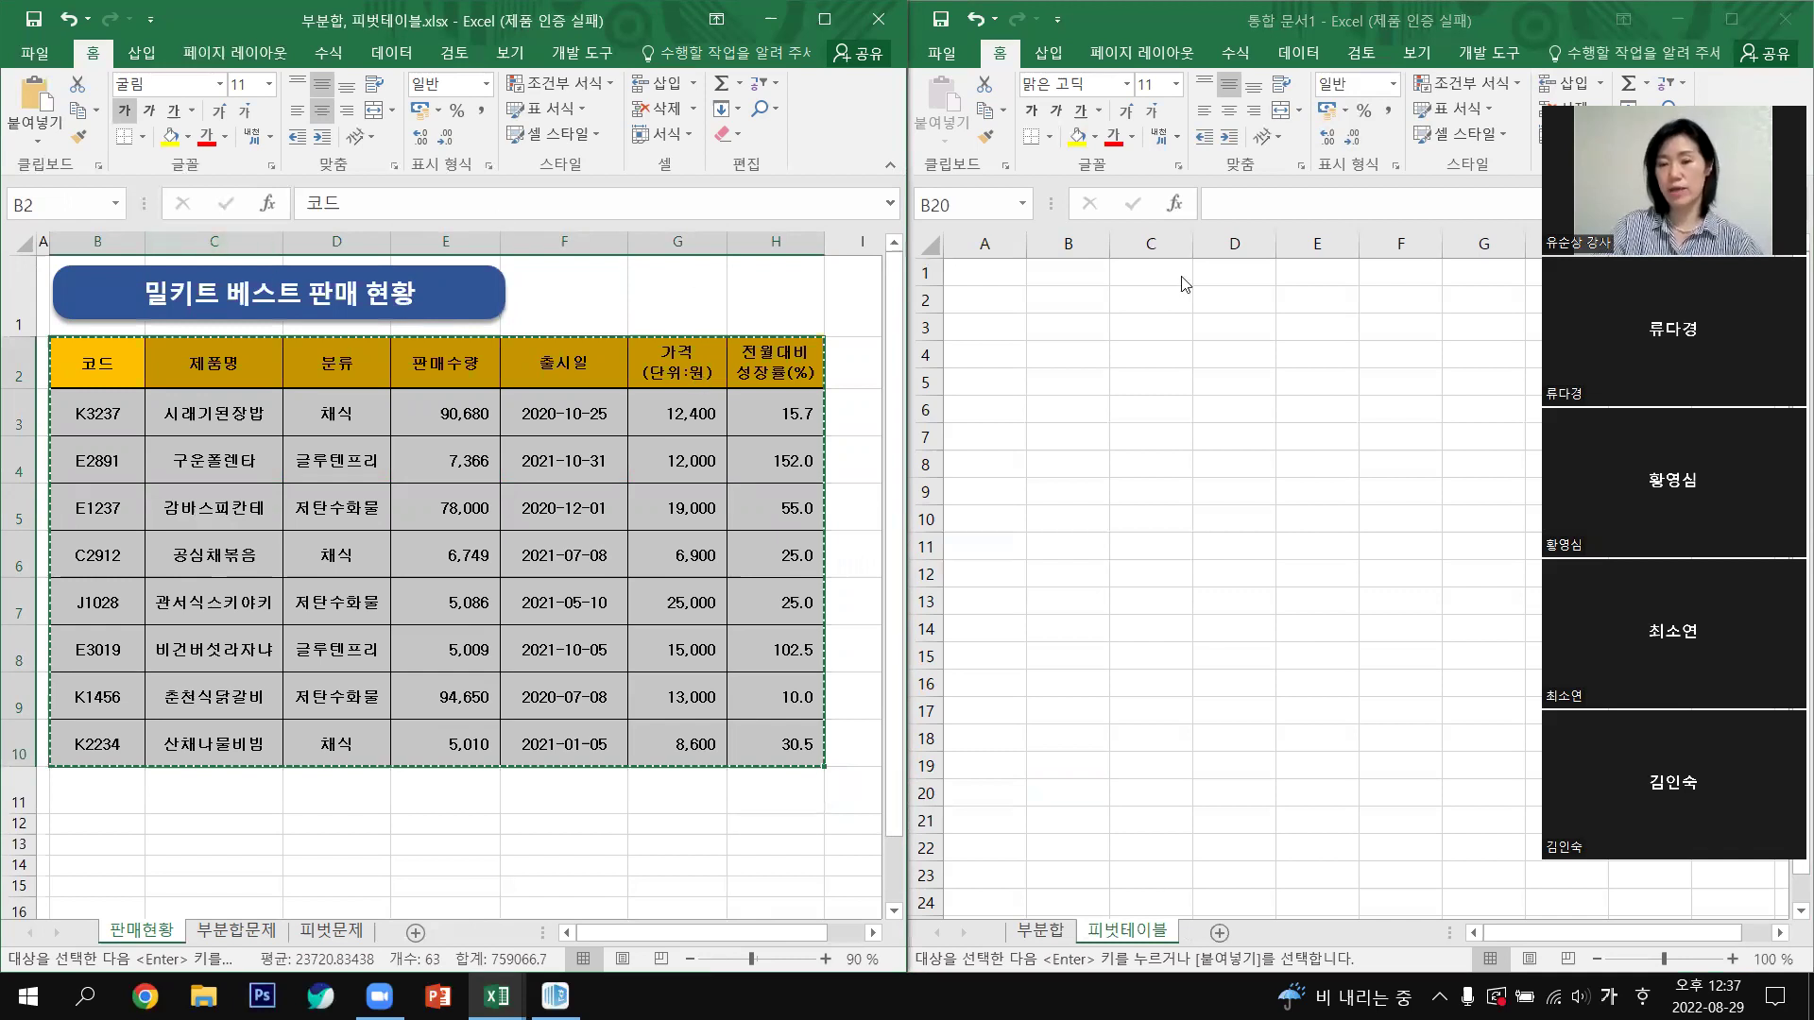
Step: Paste the sales table at B2 of the new workbook's 부분합 sheet and apply the source column widths with Paste Special
click(1046, 941)
click(1042, 934)
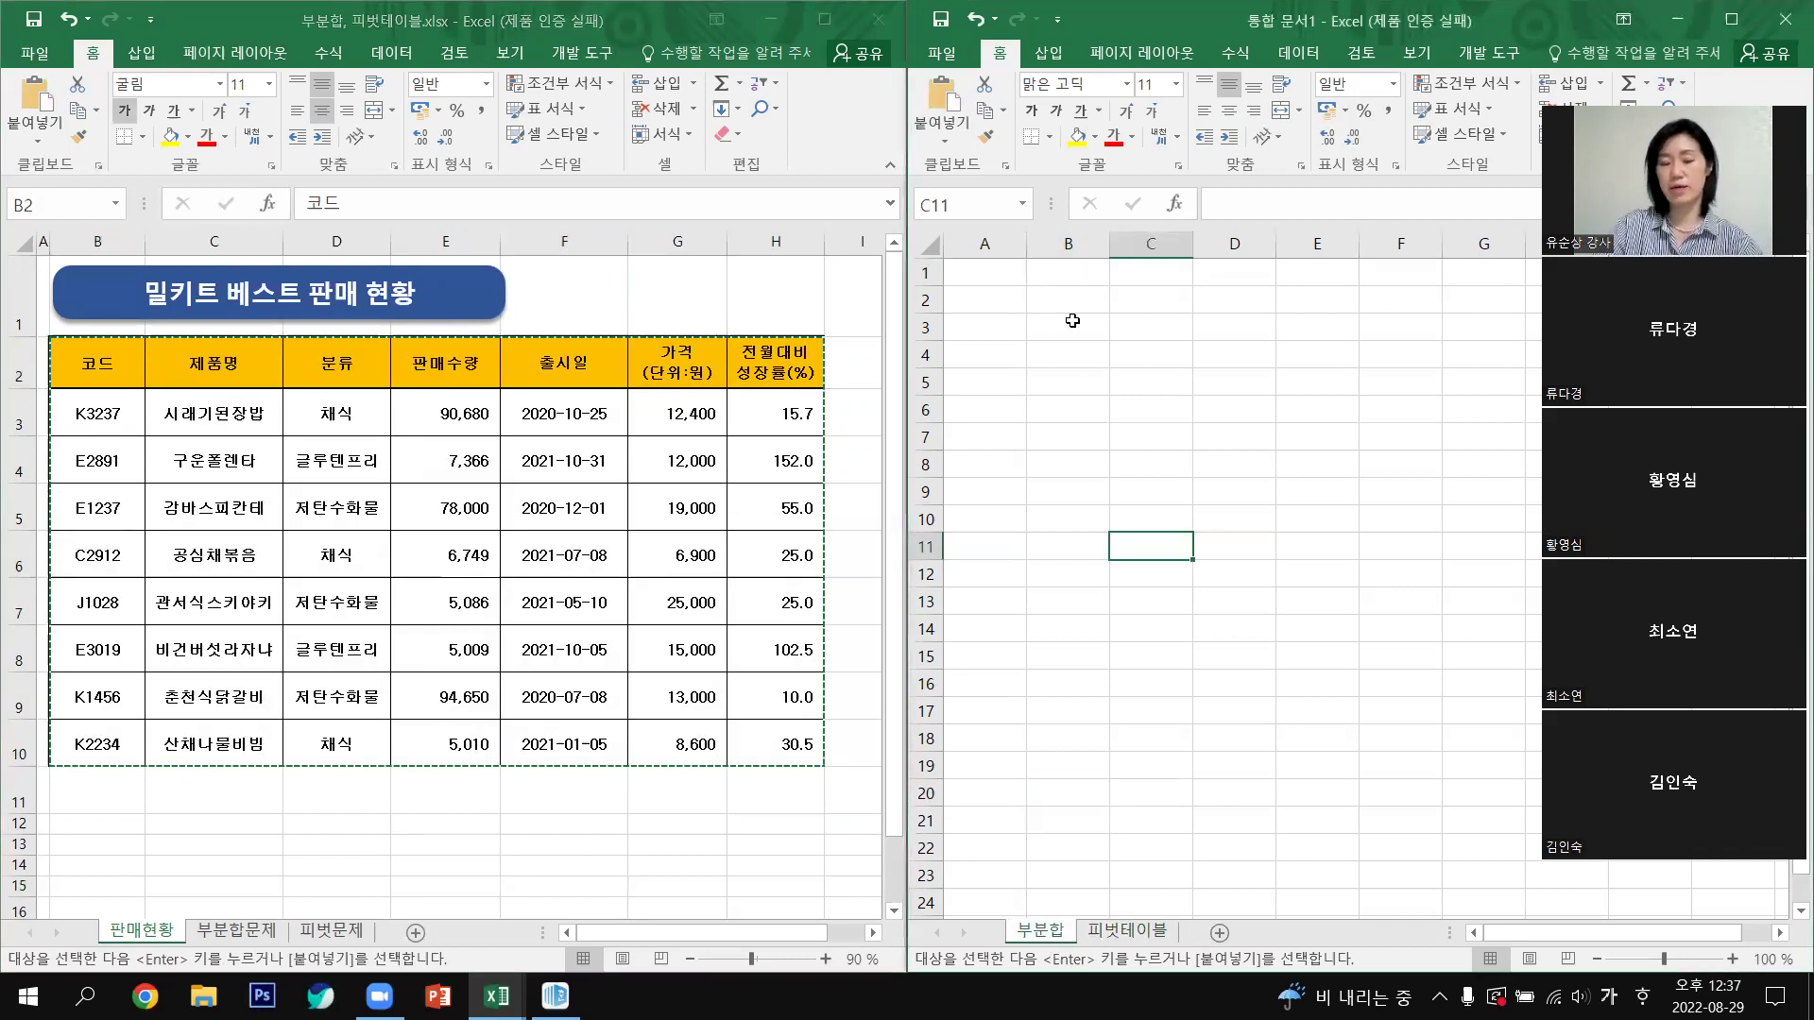
click(1048, 298)
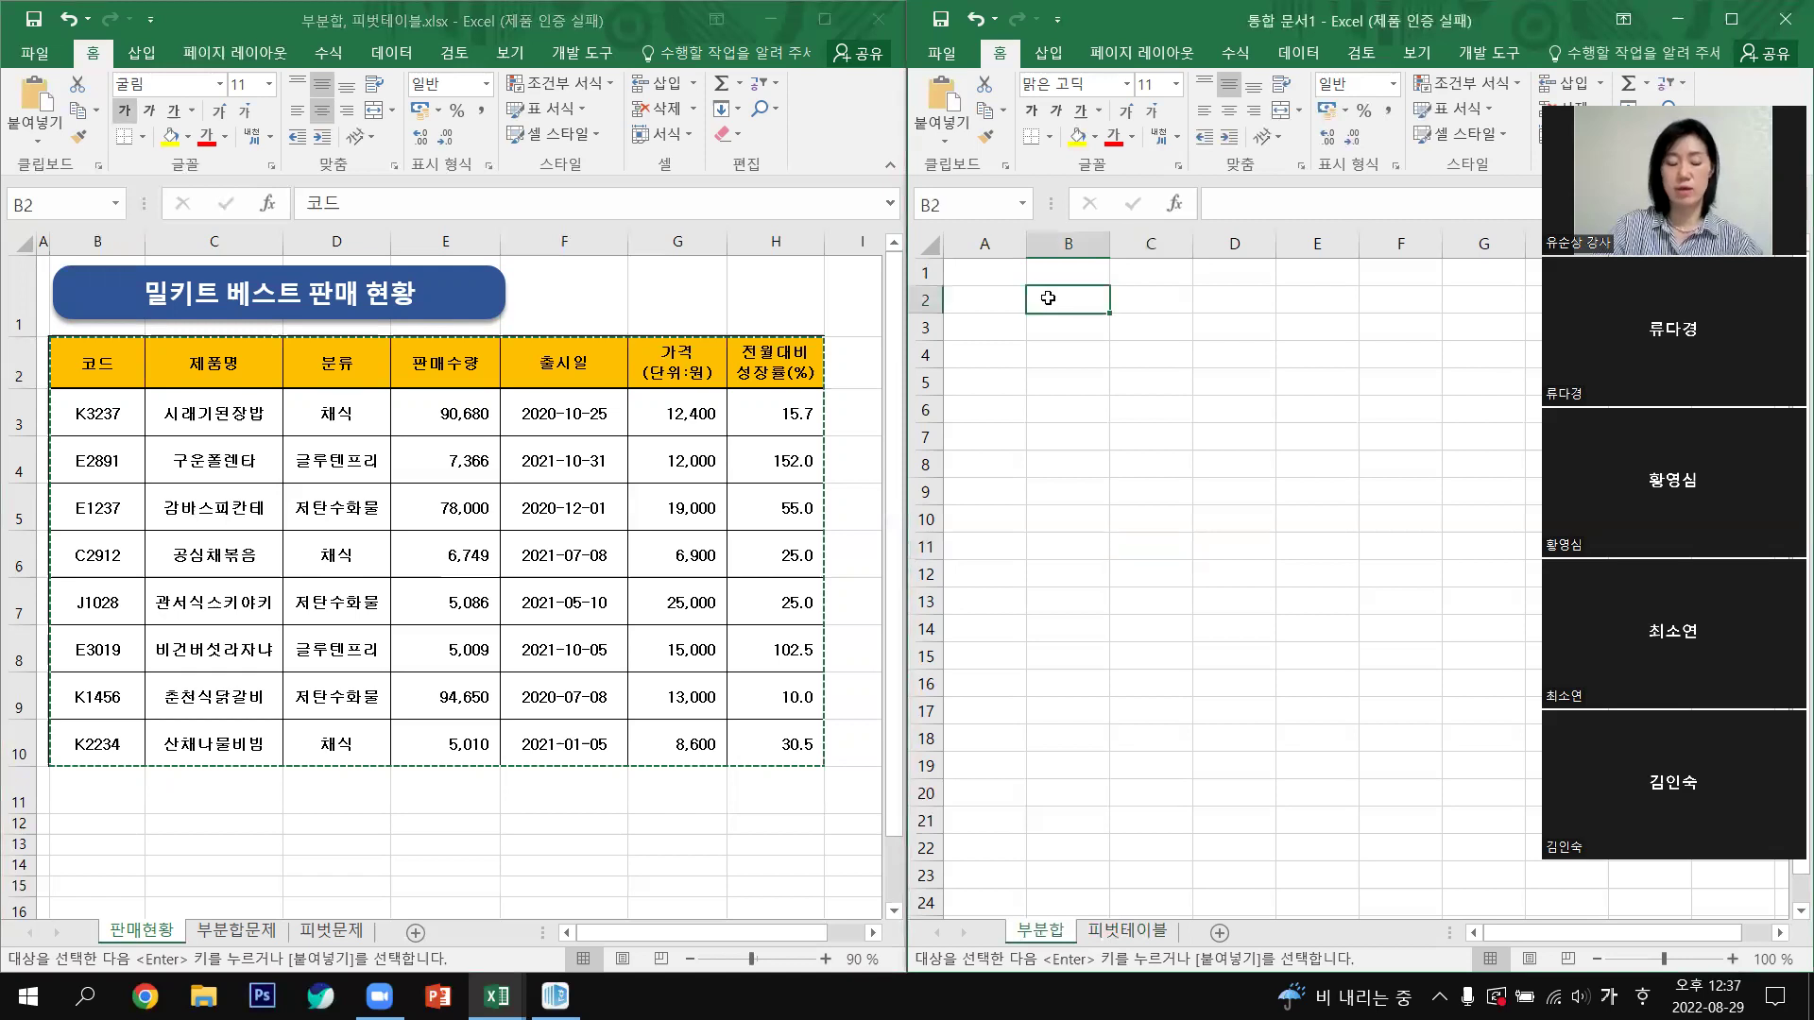
key(ctrl+v)
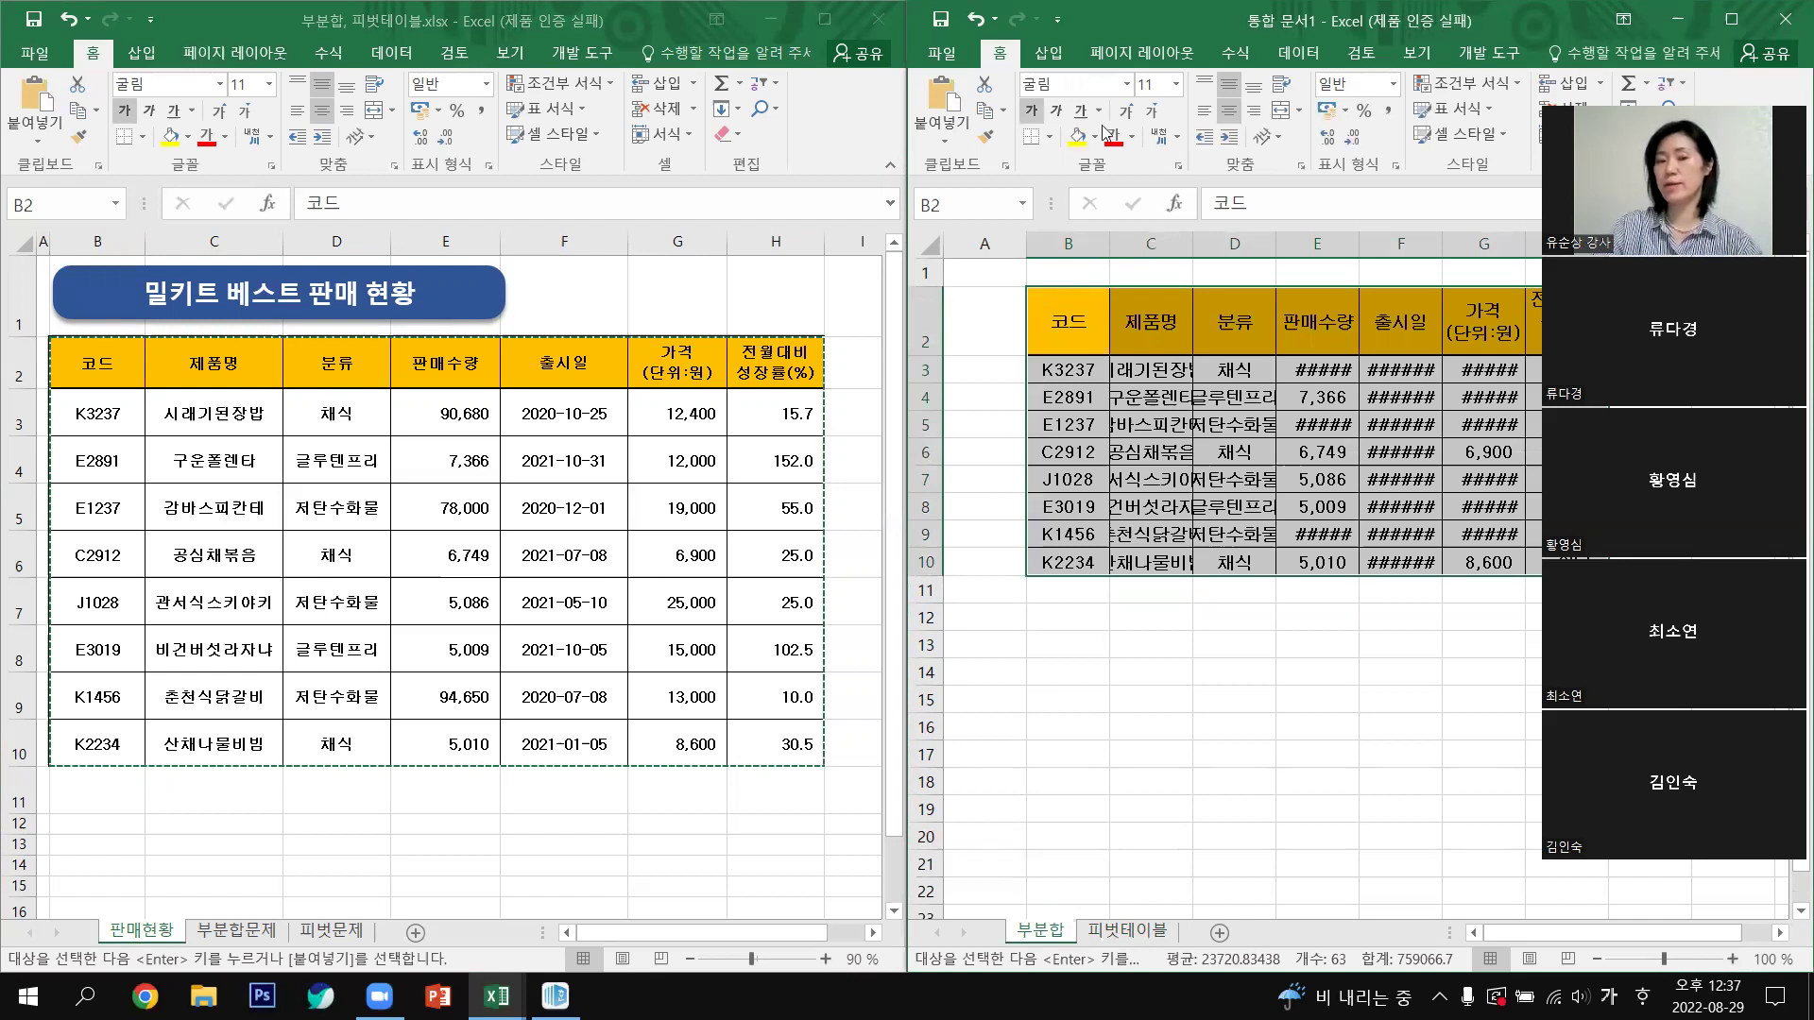
click(942, 140)
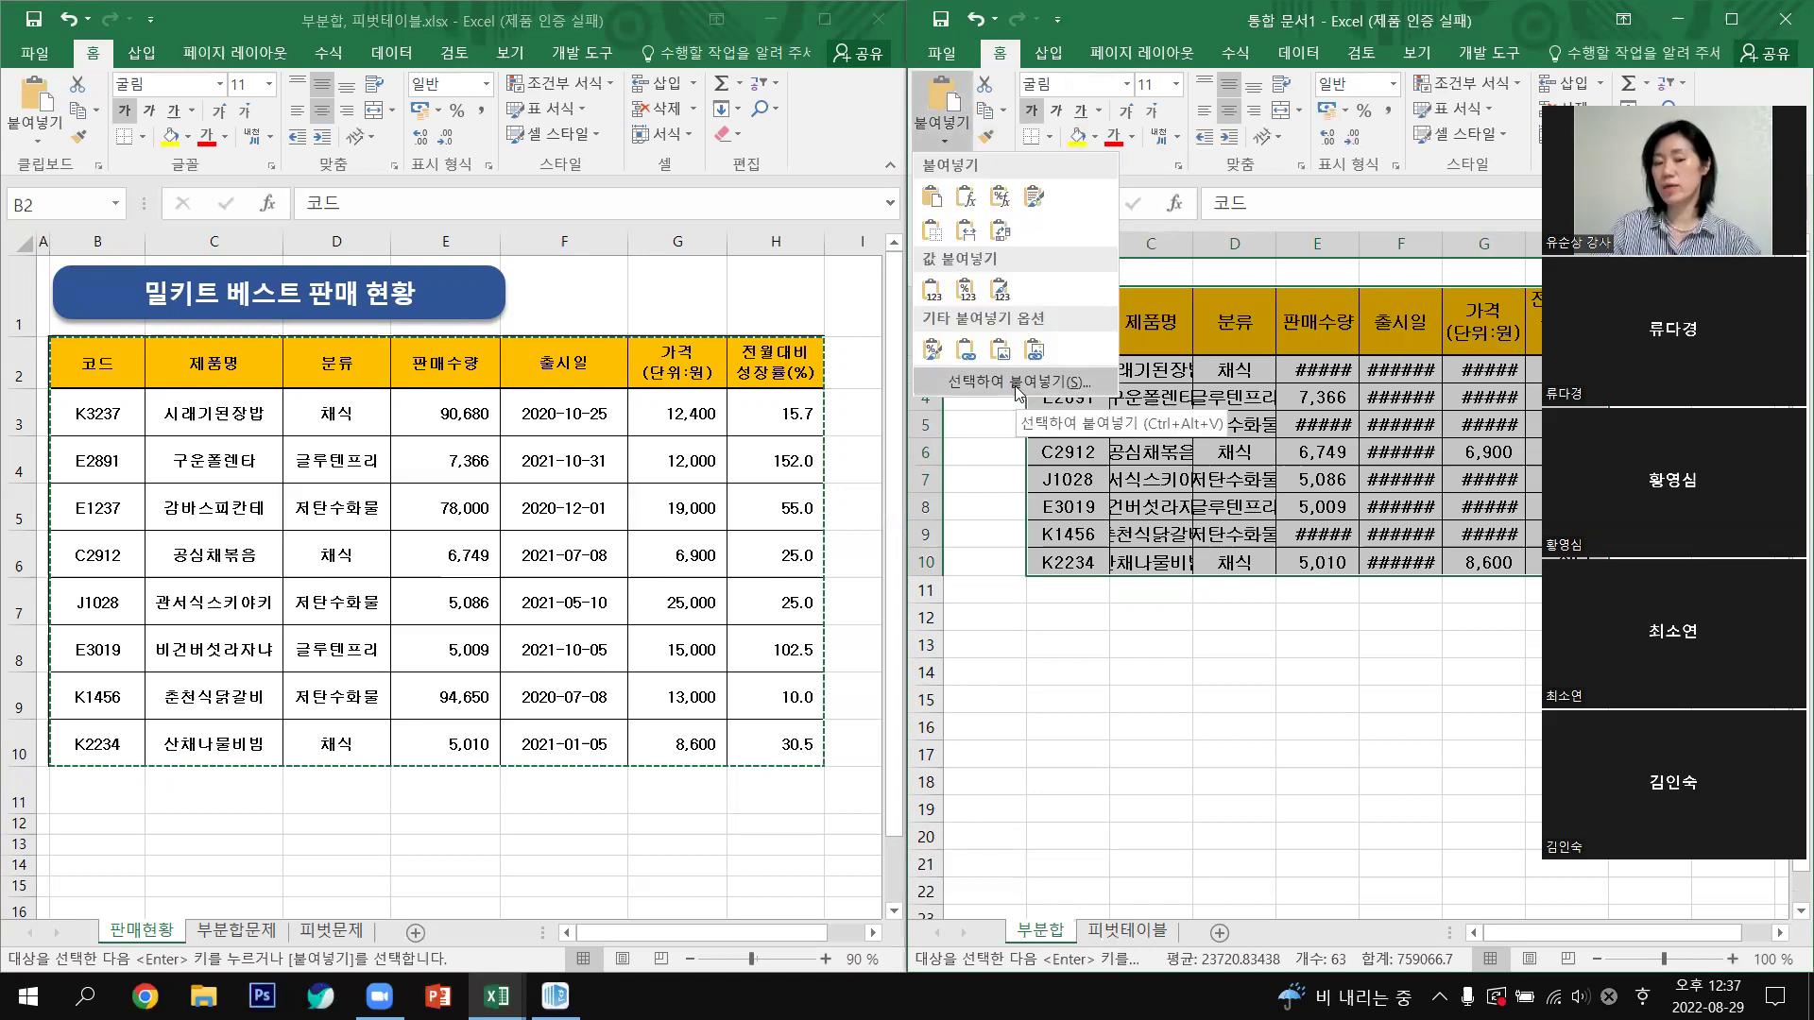
click(1018, 383)
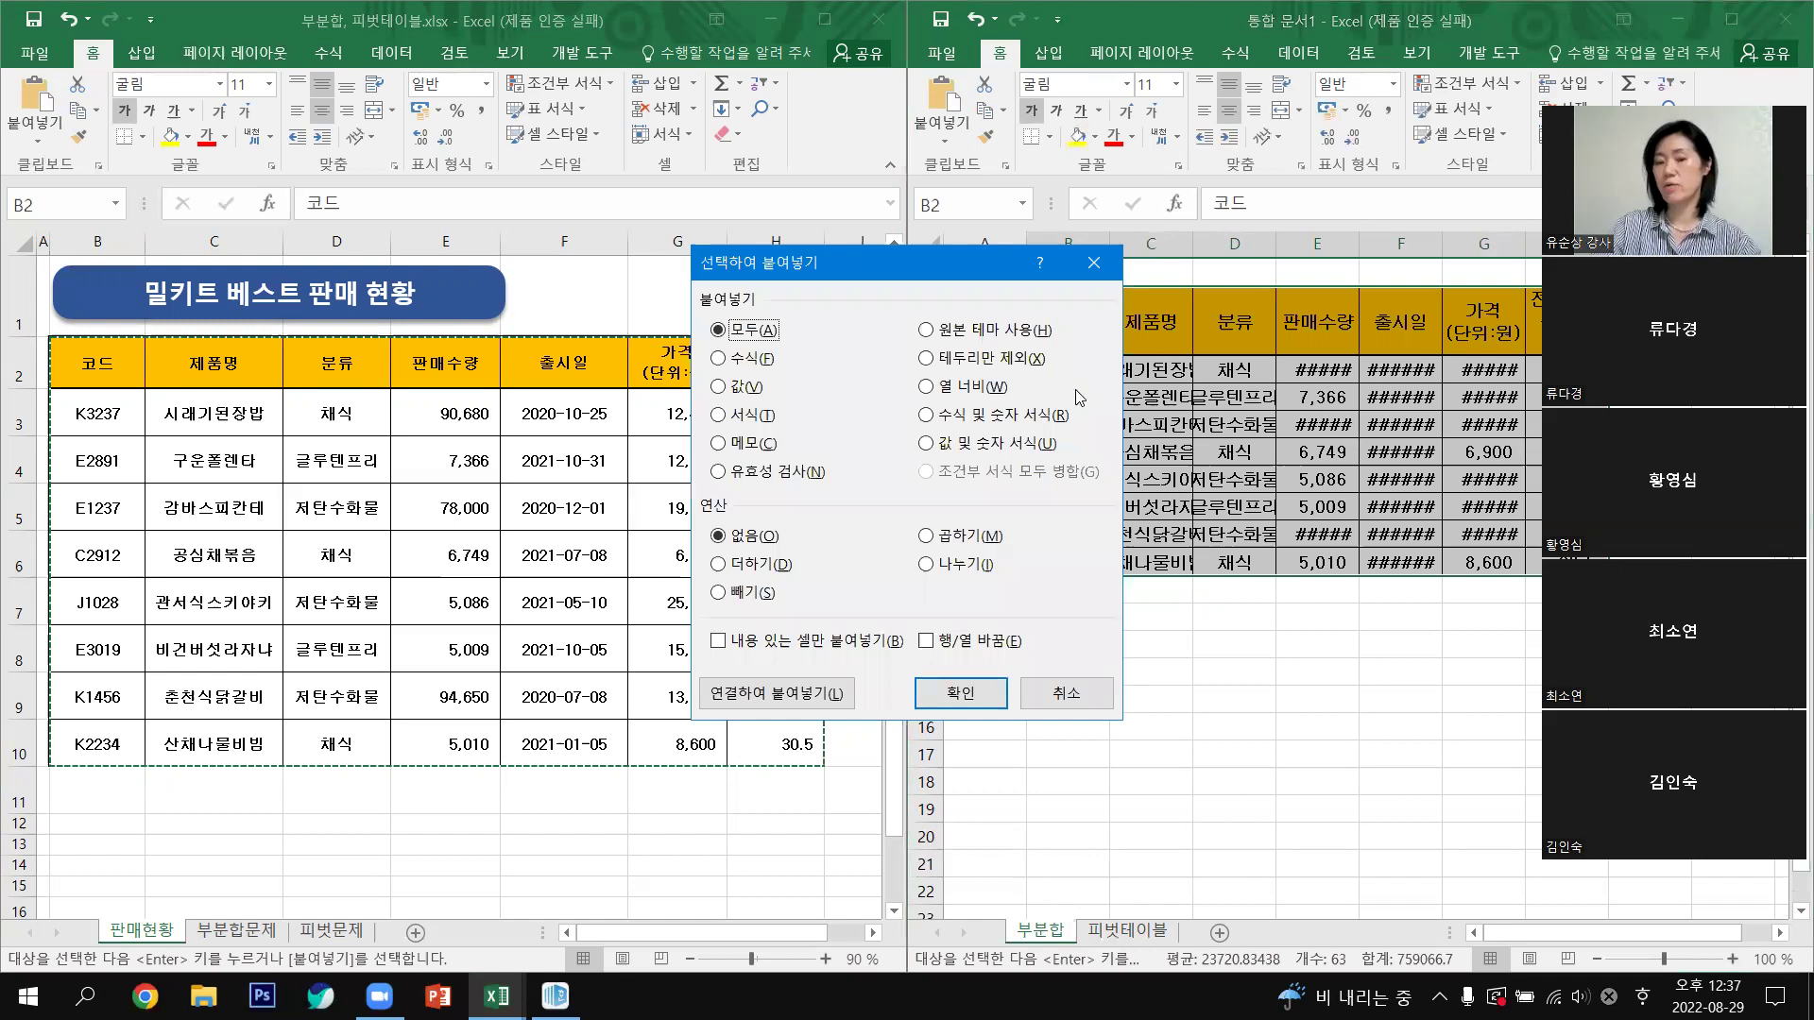
click(925, 387)
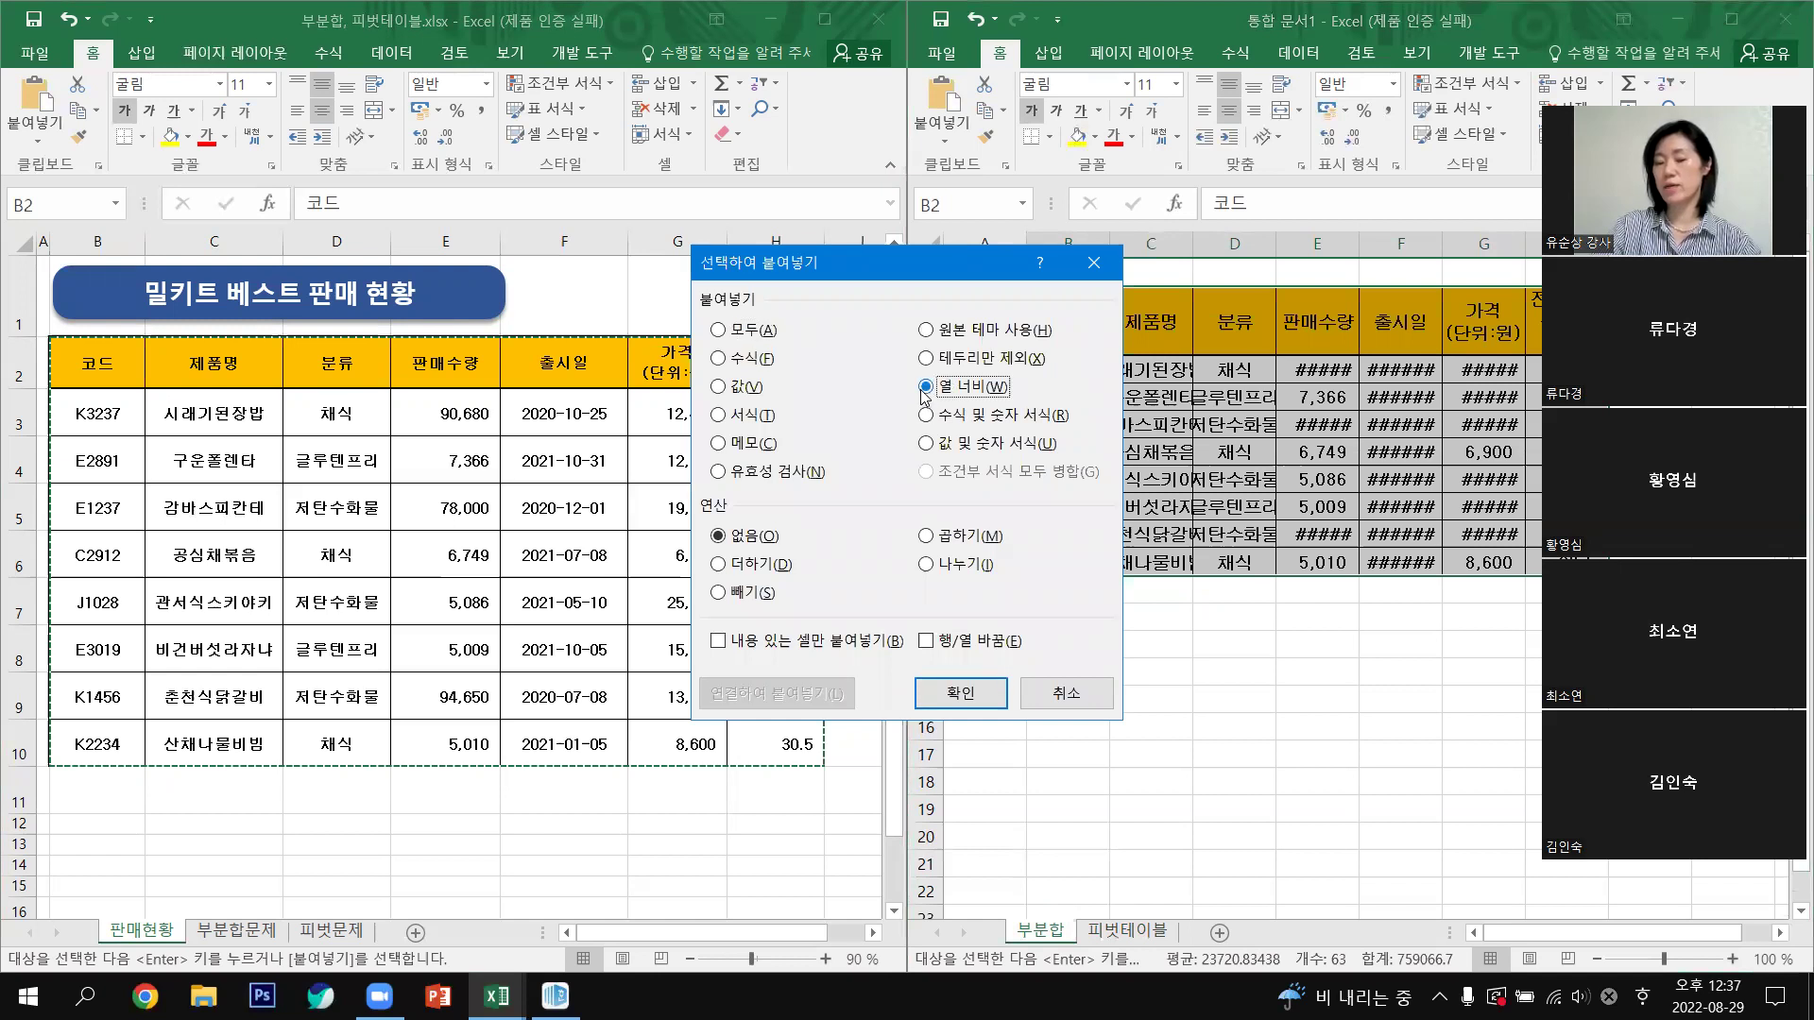
click(960, 693)
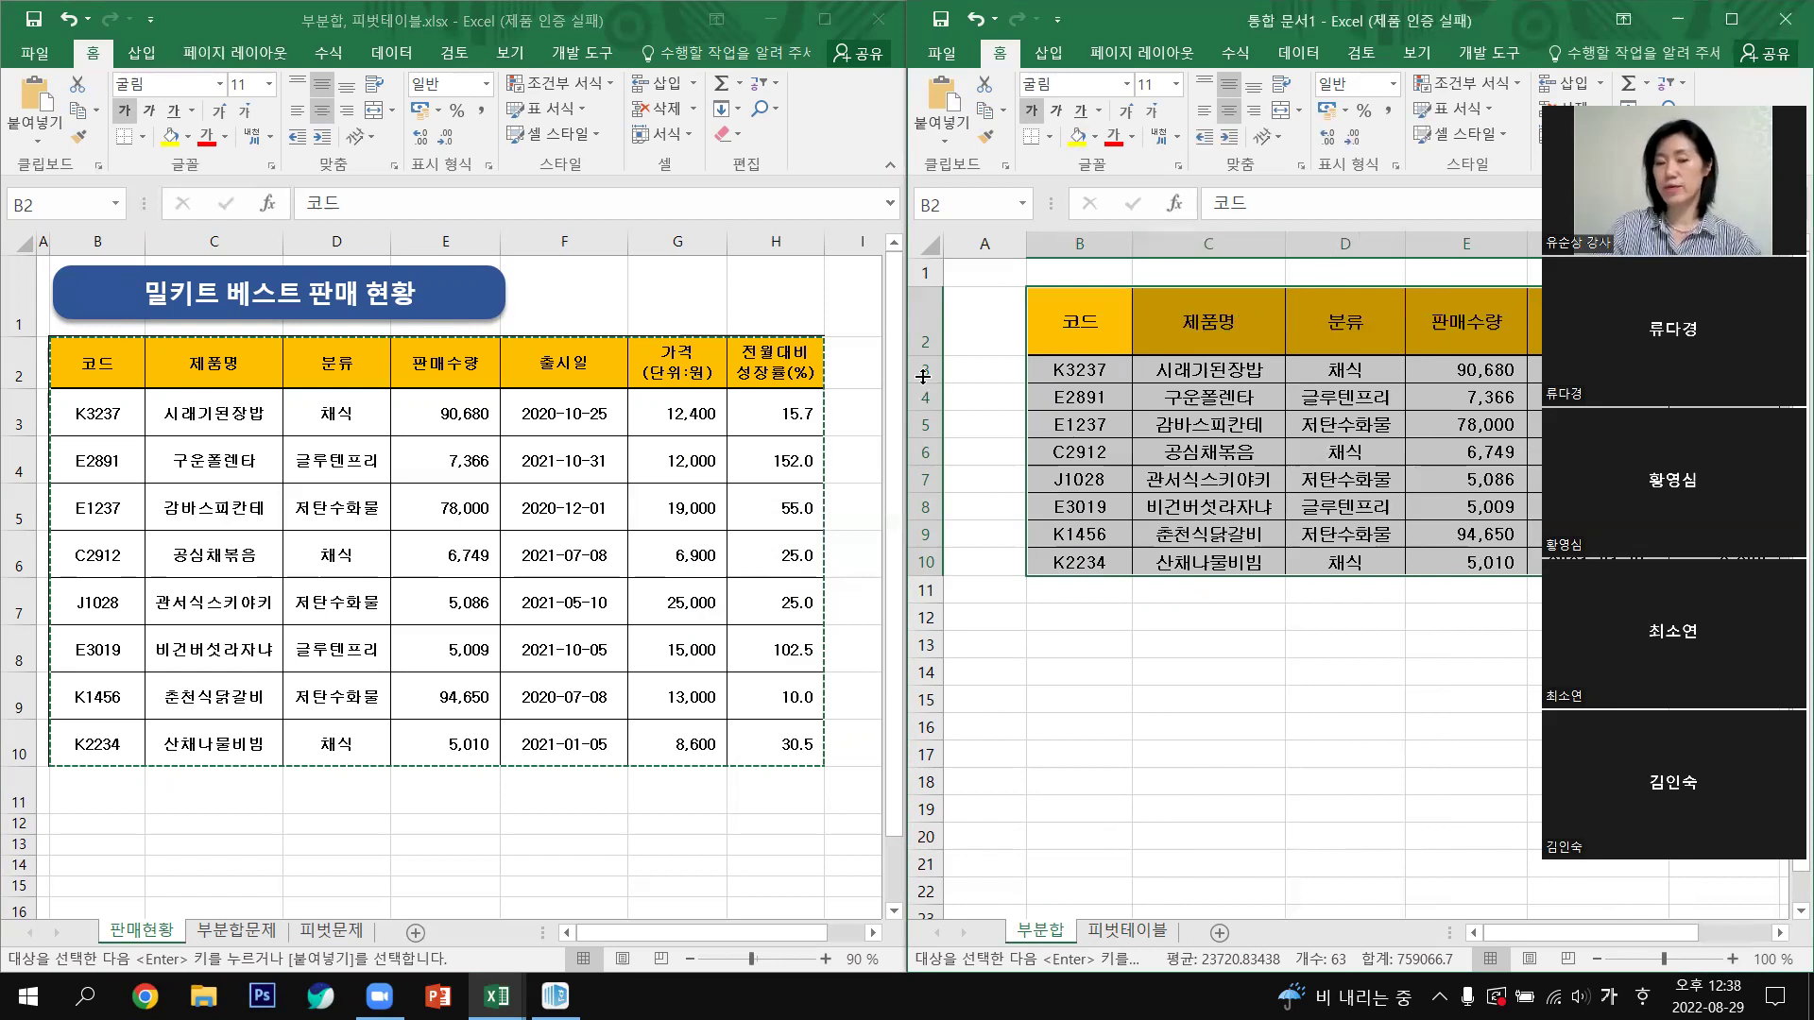
Step: Tidy the 부분합 sheet's row and column sizes: lower header row 2, raise rows 3 to 10 equally and narrow column A
drag(931, 356, 929, 340)
drag(972, 417, 921, 549)
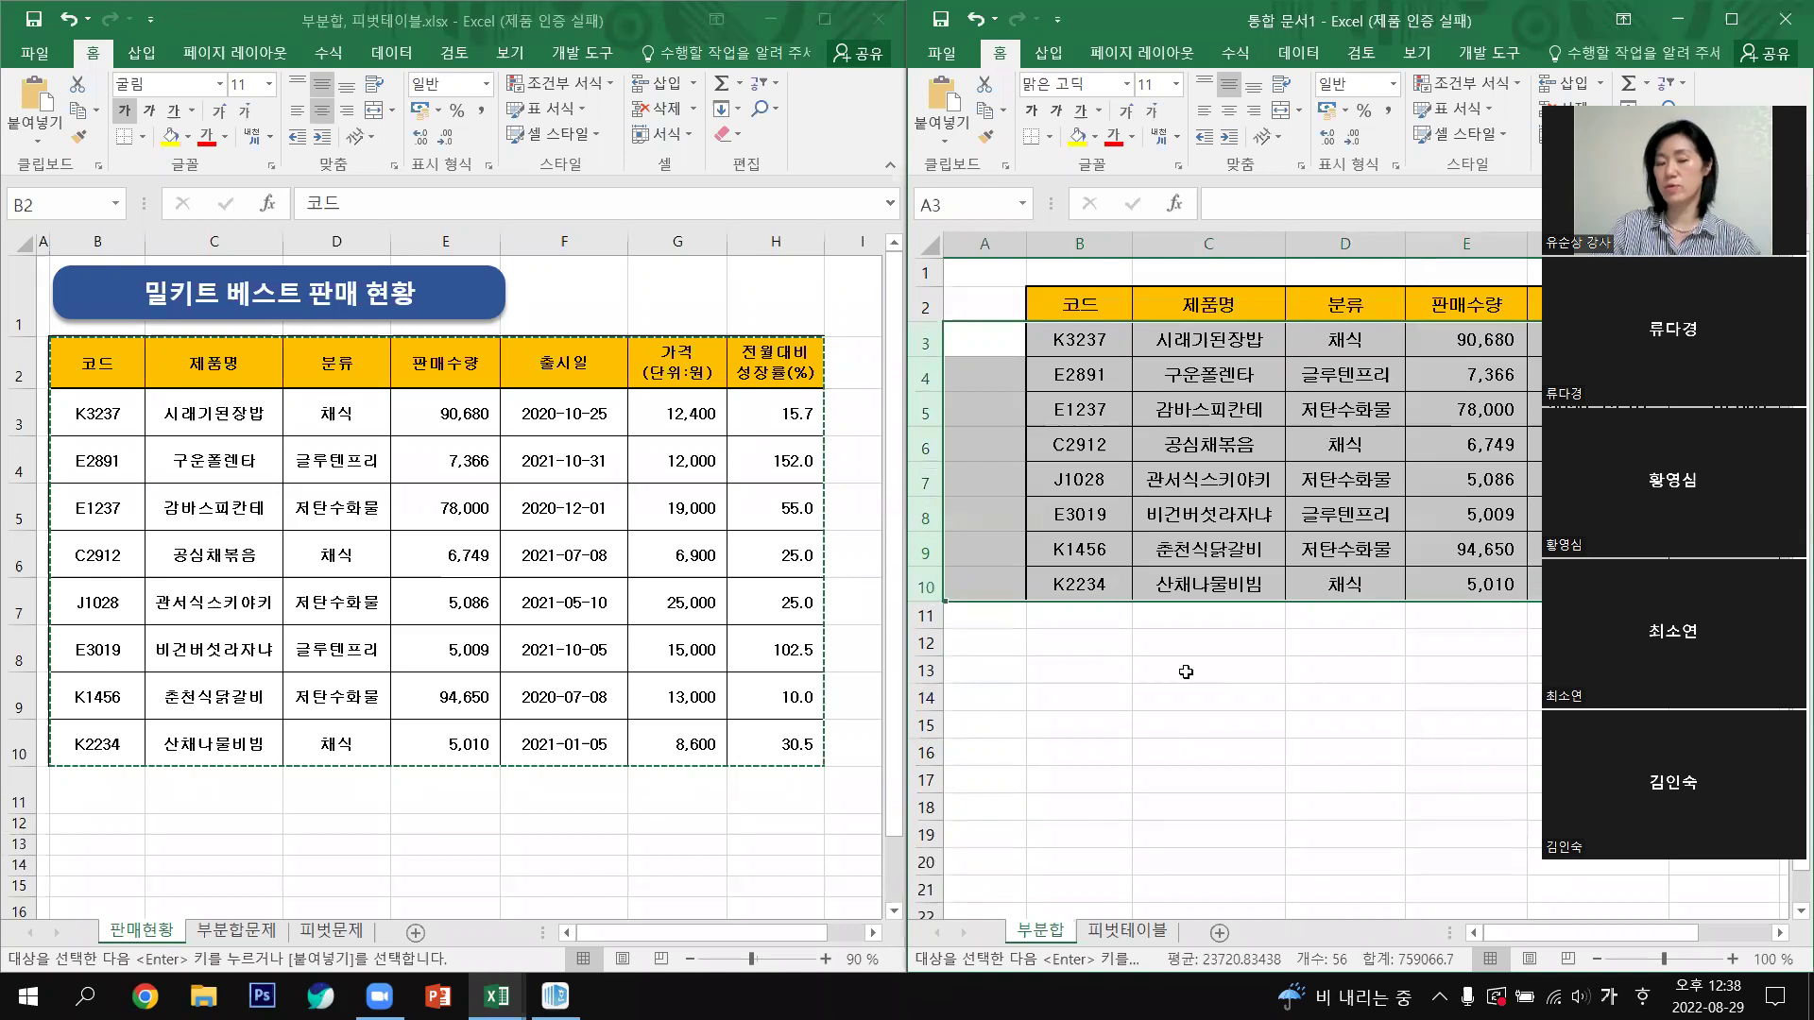
click(1186, 721)
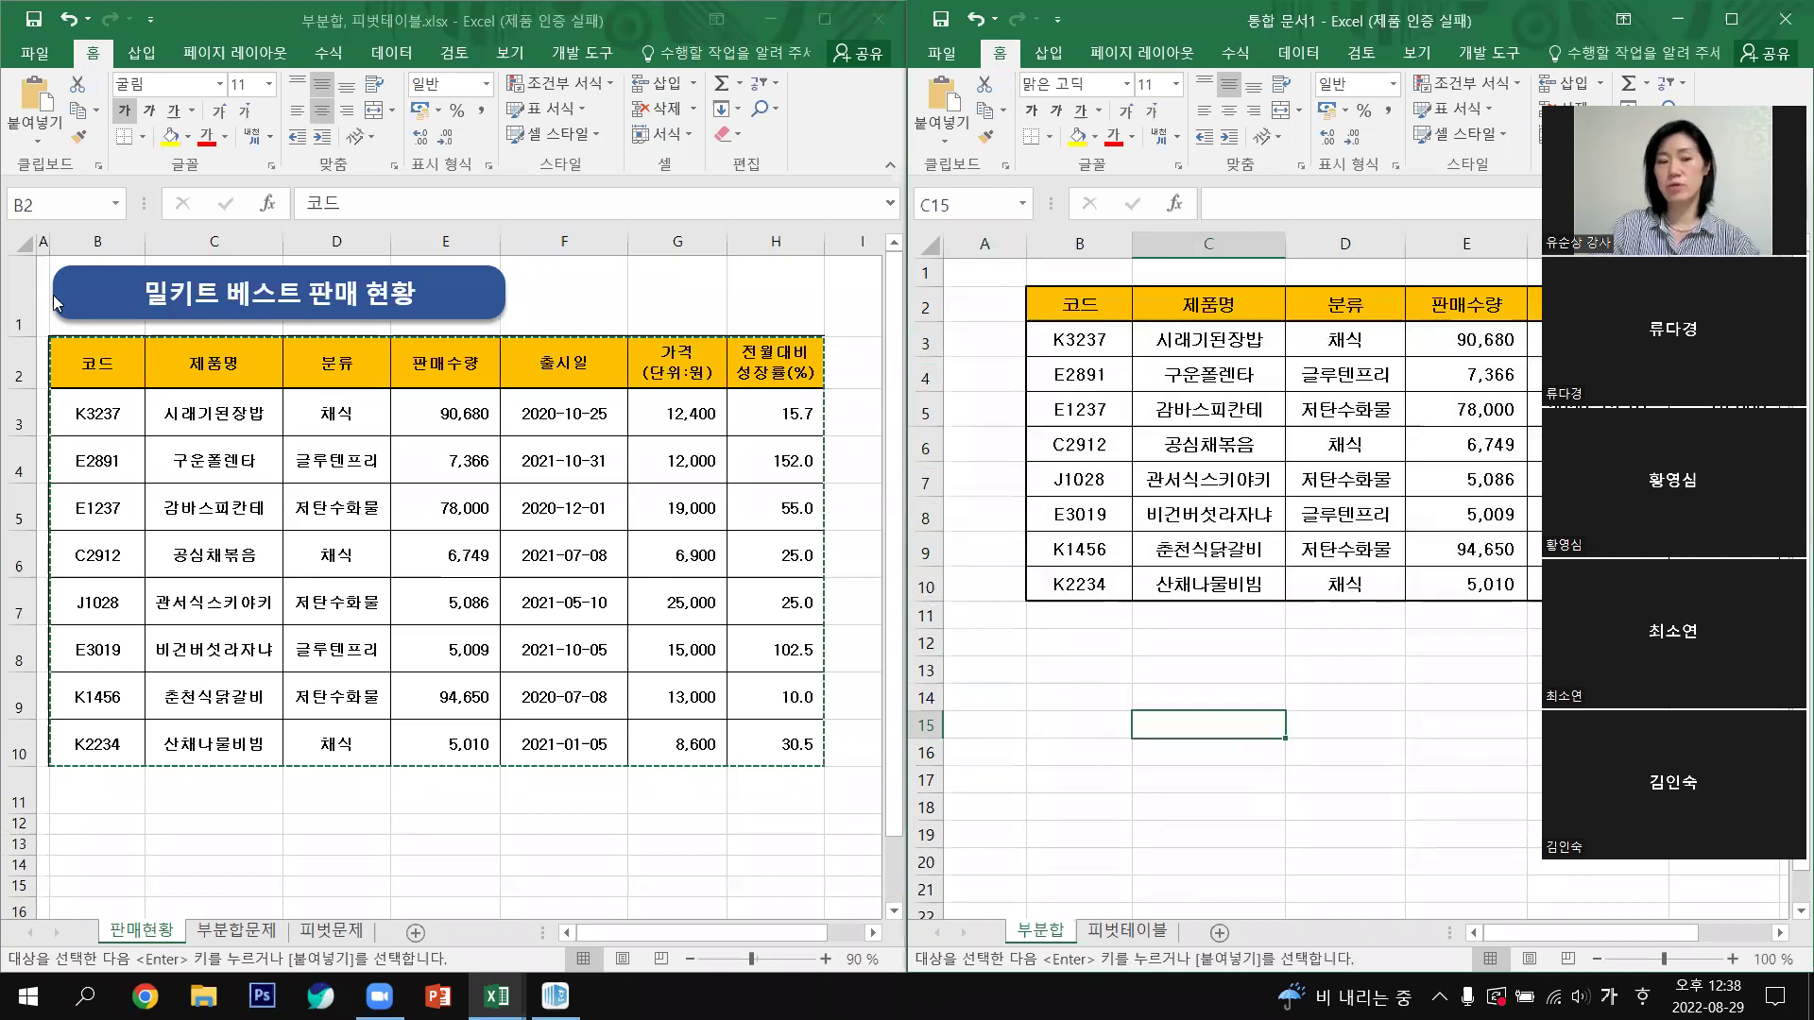
click(989, 242)
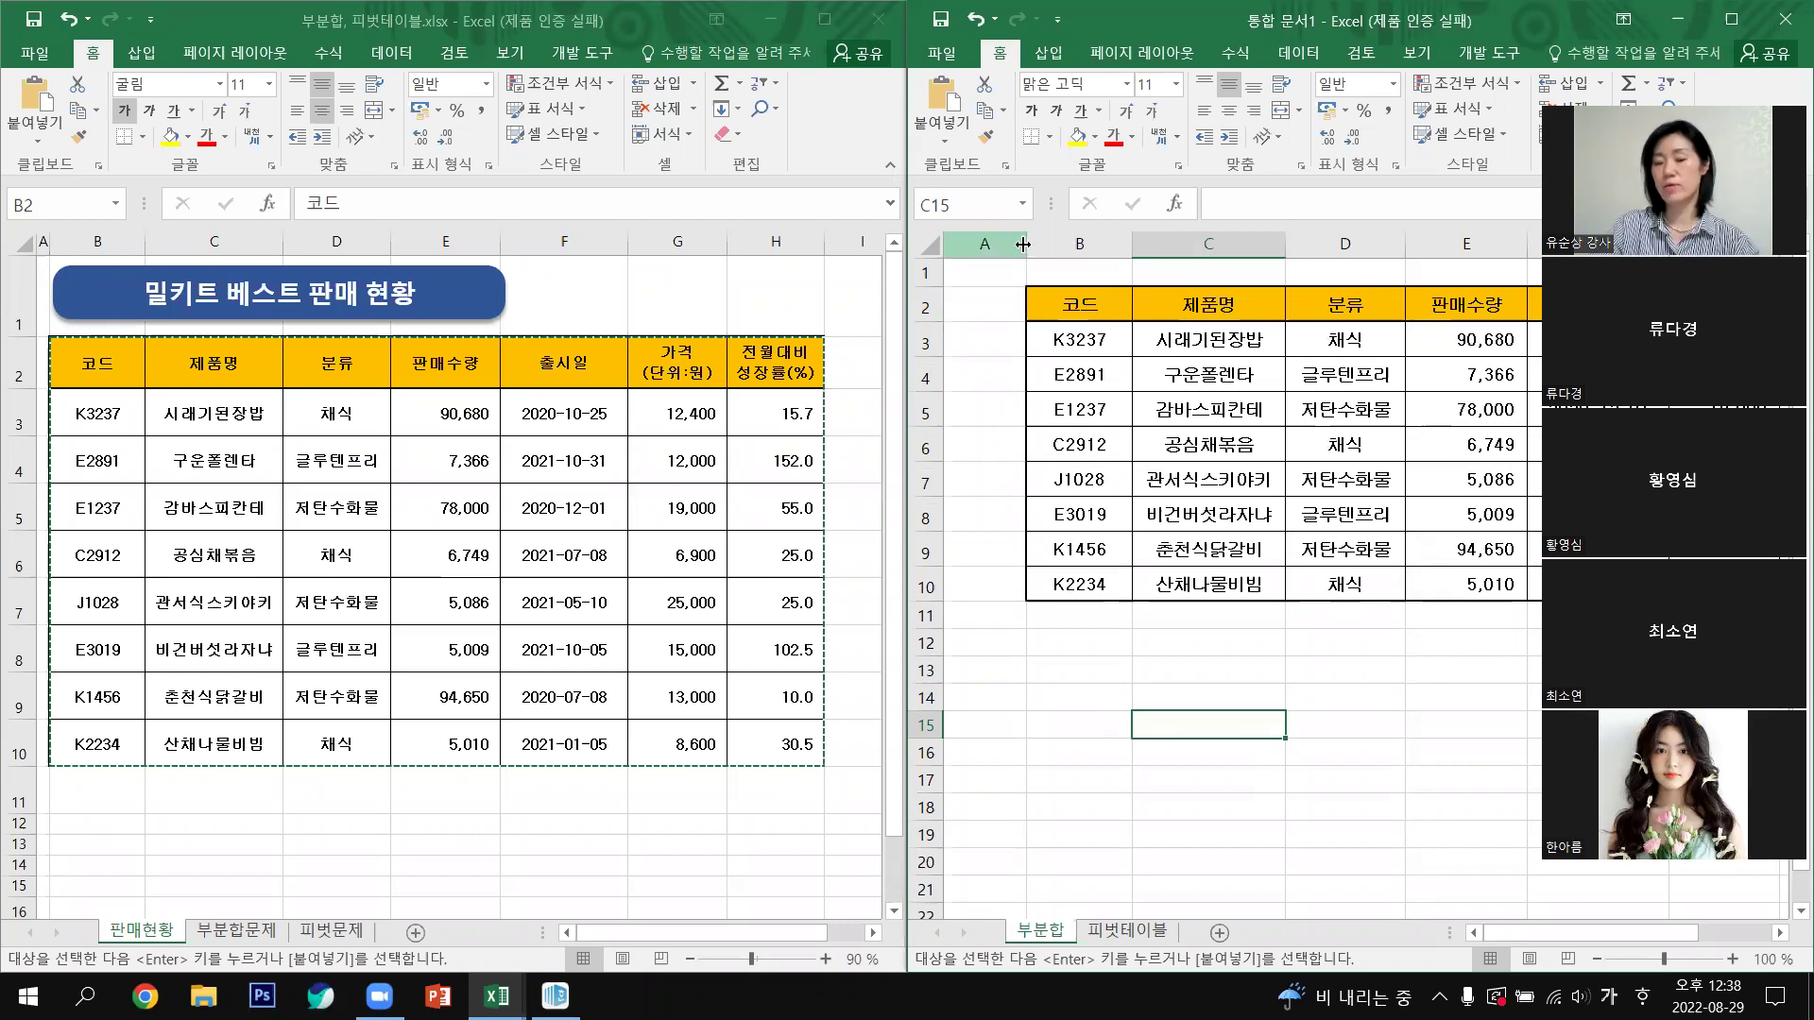
drag(1023, 244, 968, 244)
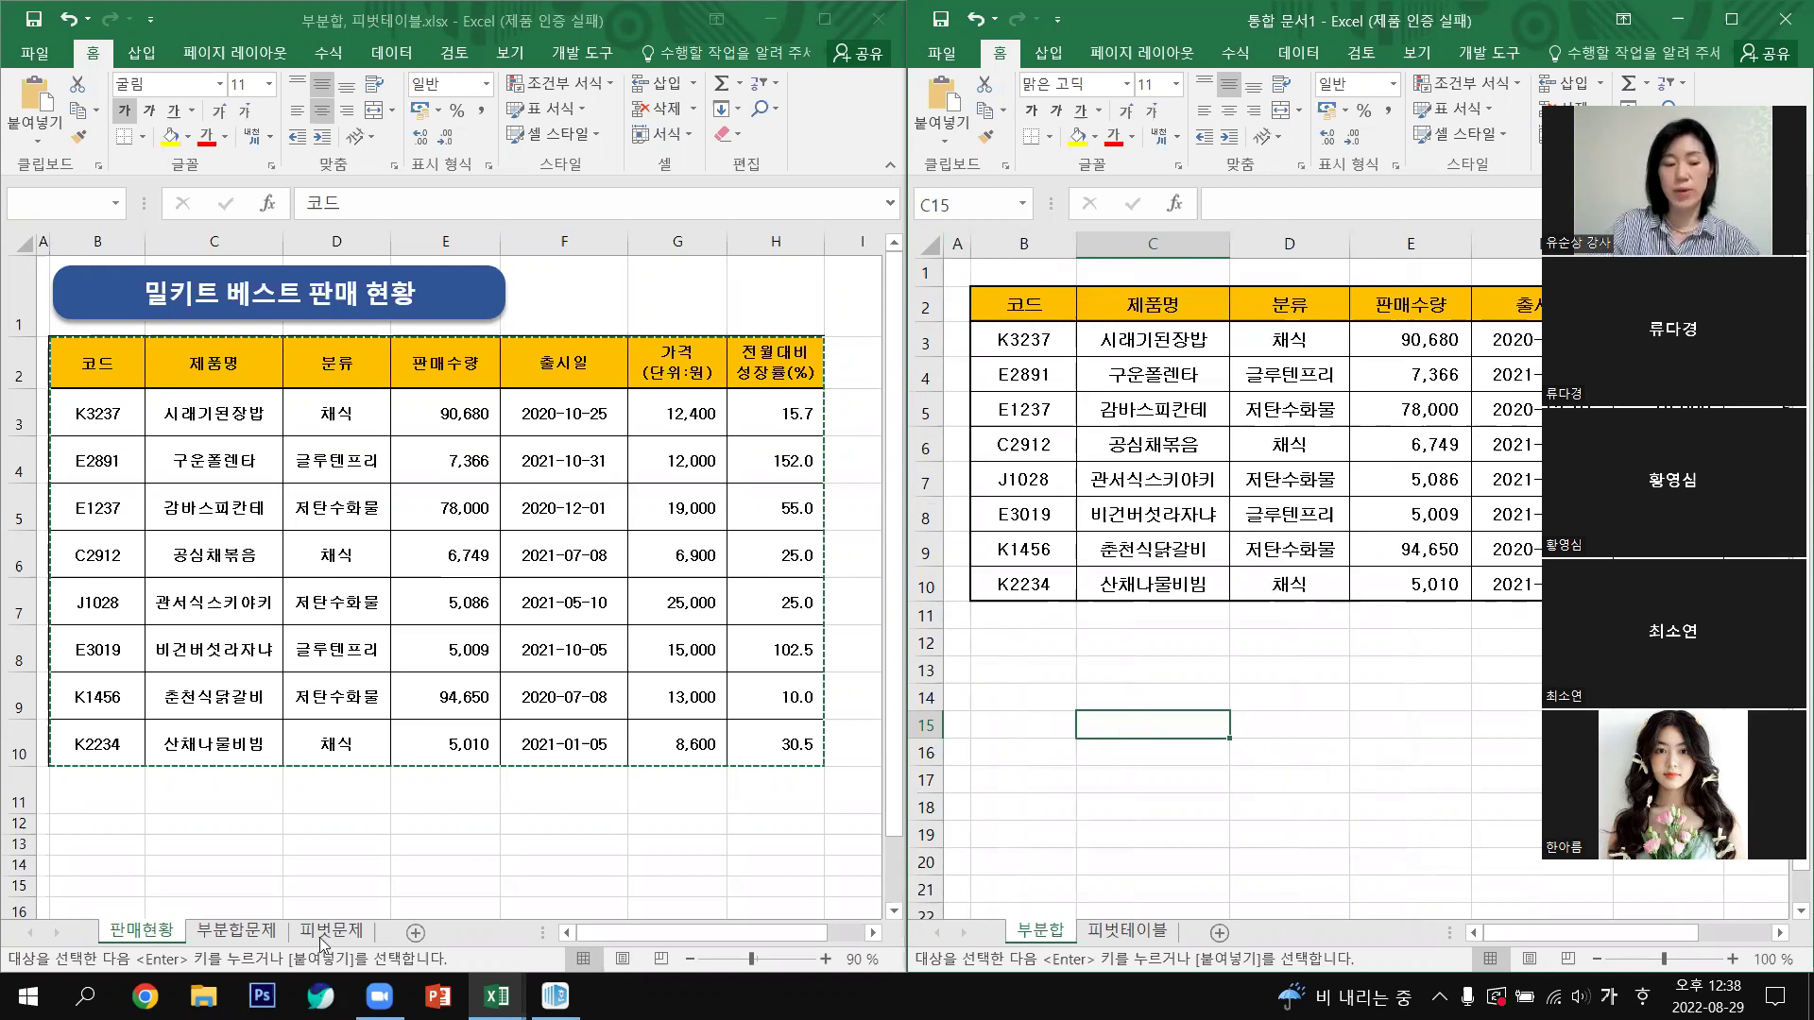
Step: Paste the same sales table at B2 of the 피벗테이블 sheet and apply the source column widths with Paste Special
click(1143, 935)
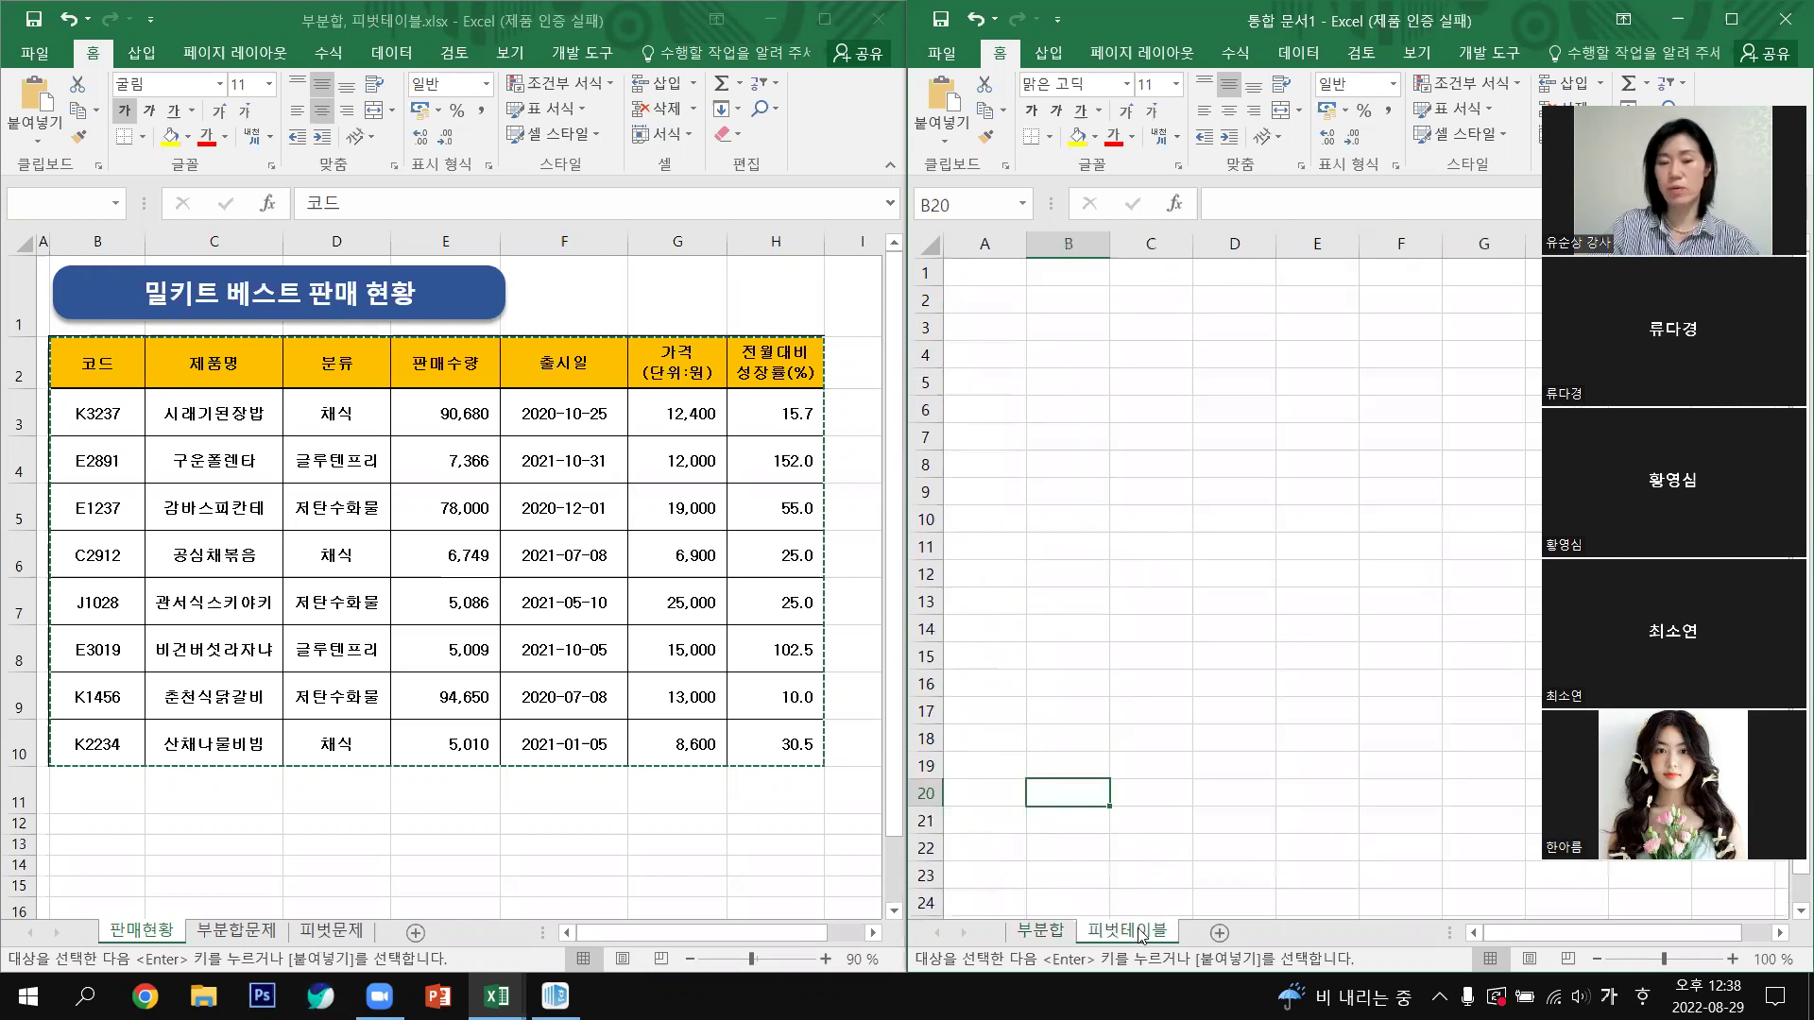
click(1040, 300)
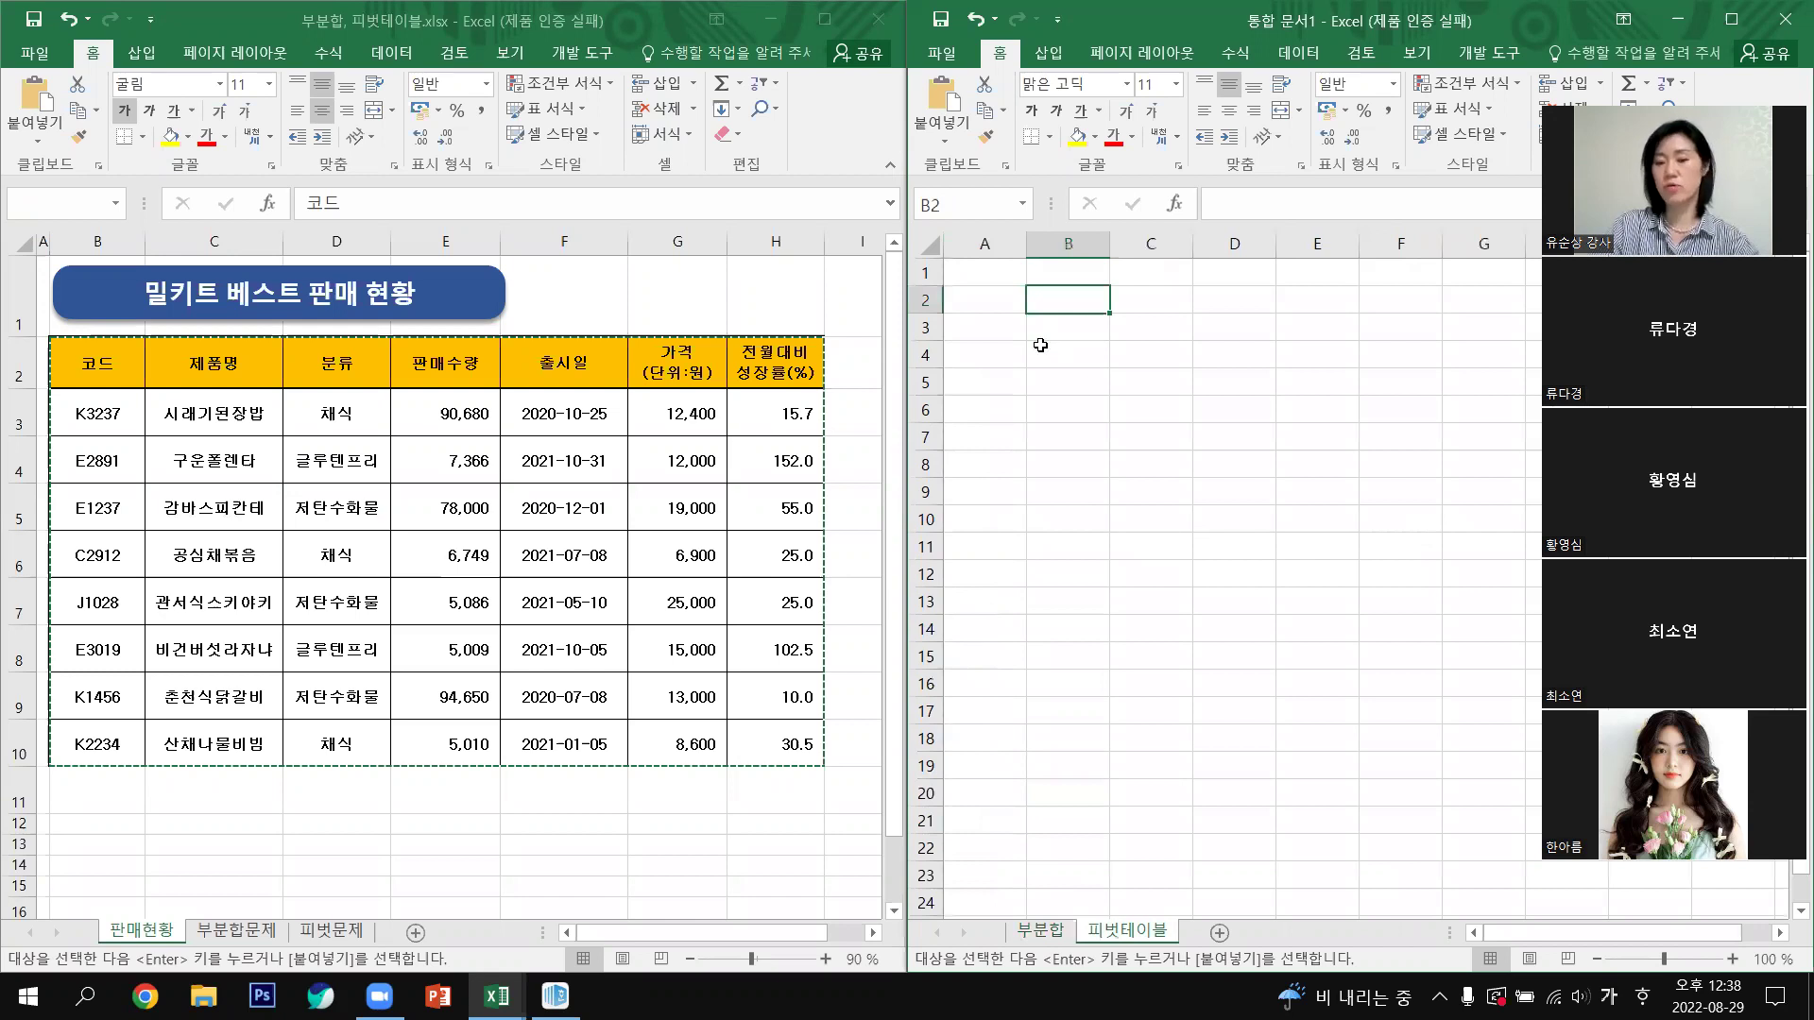
key(ctrl+v)
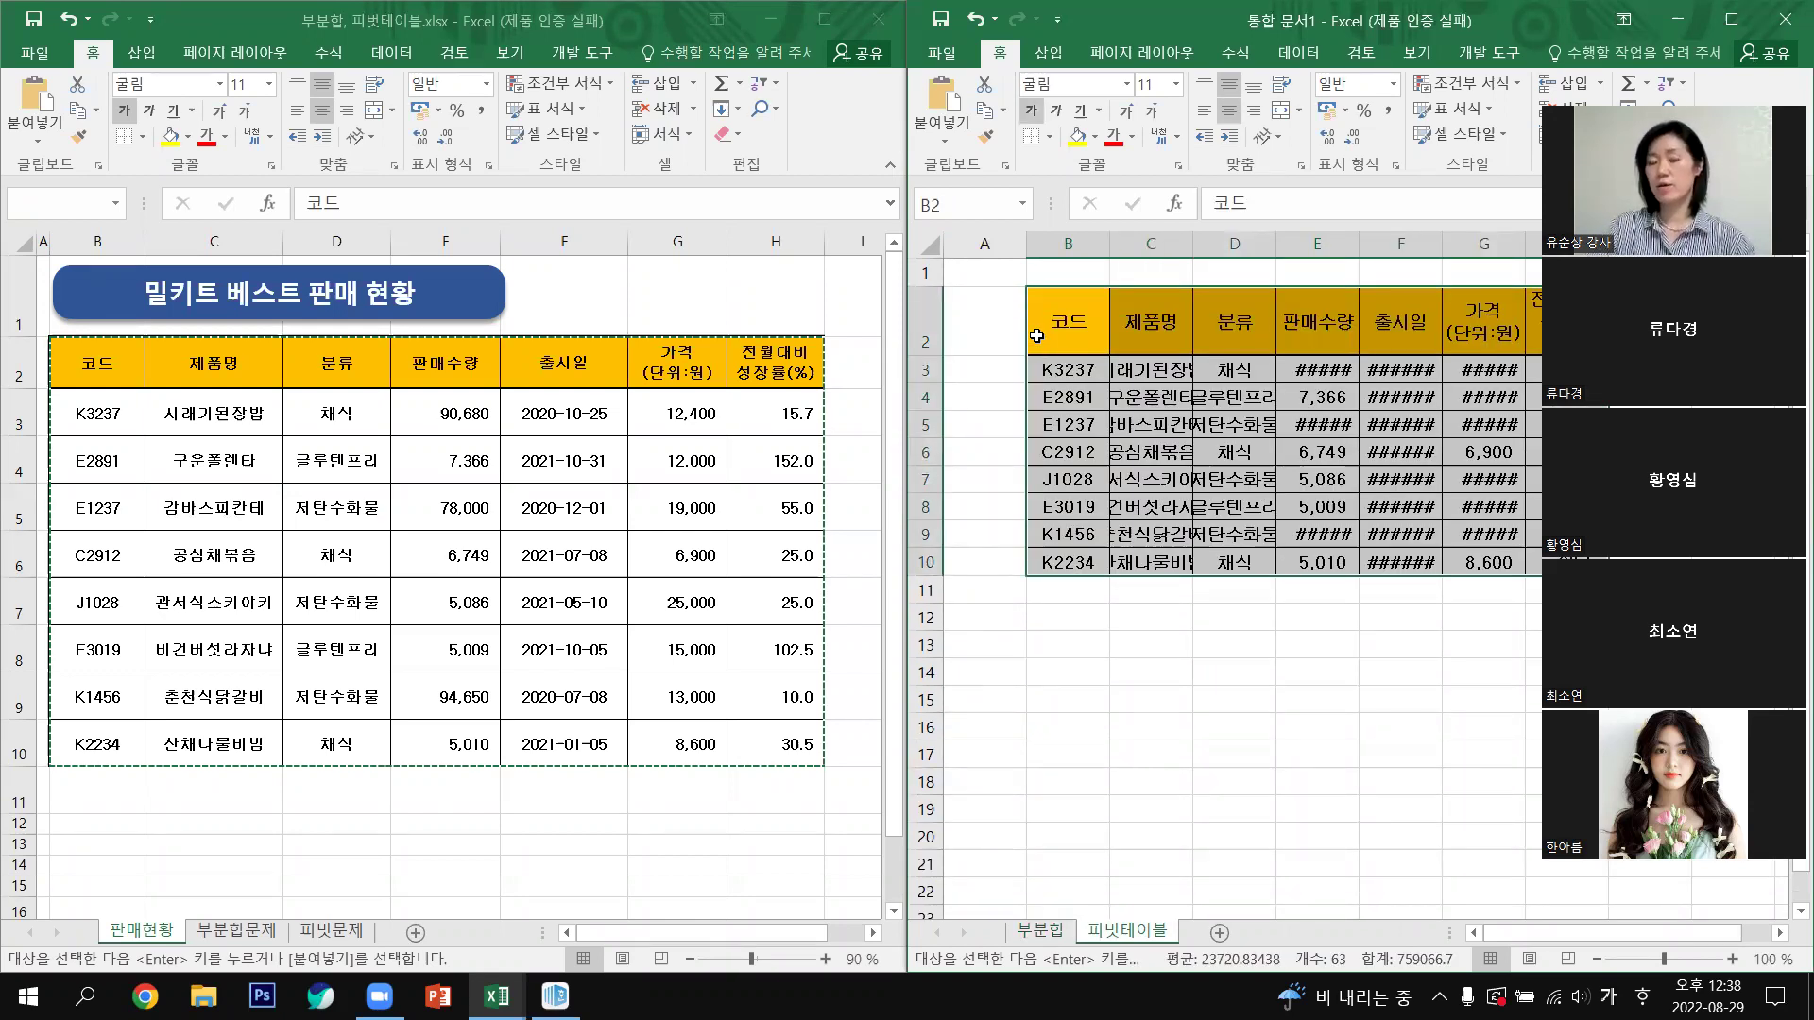
click(953, 143)
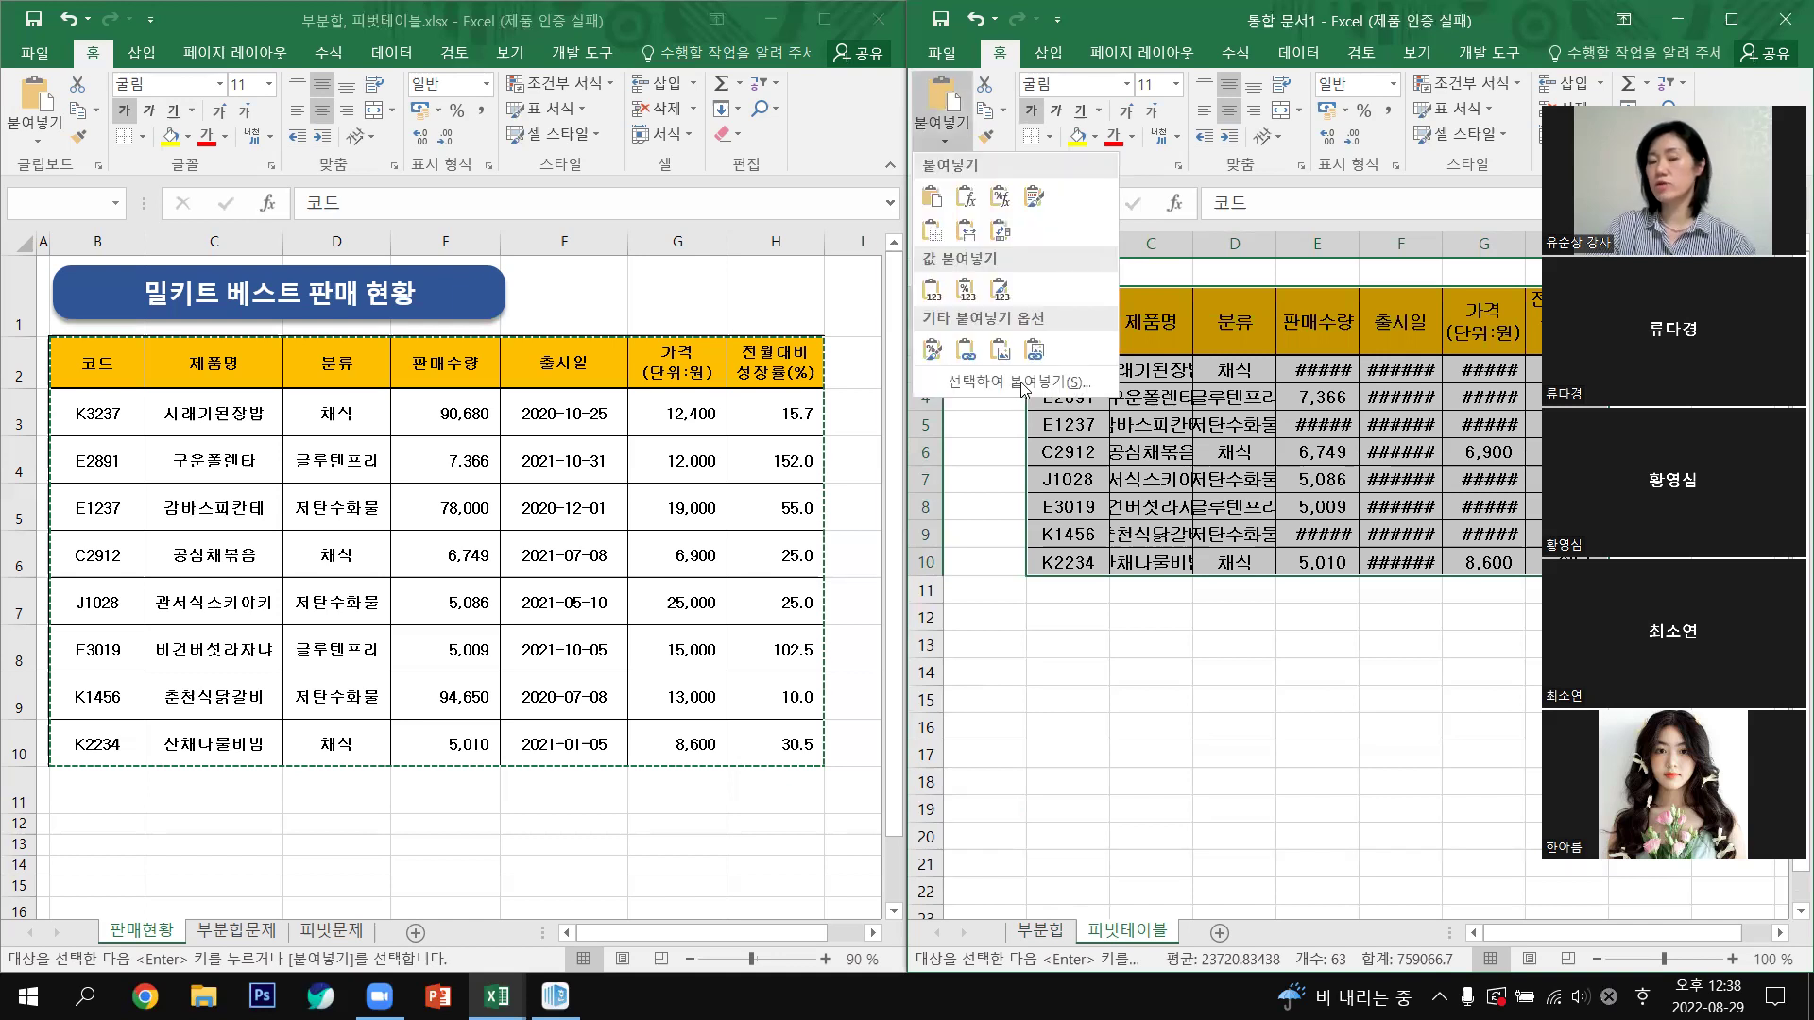
click(1023, 384)
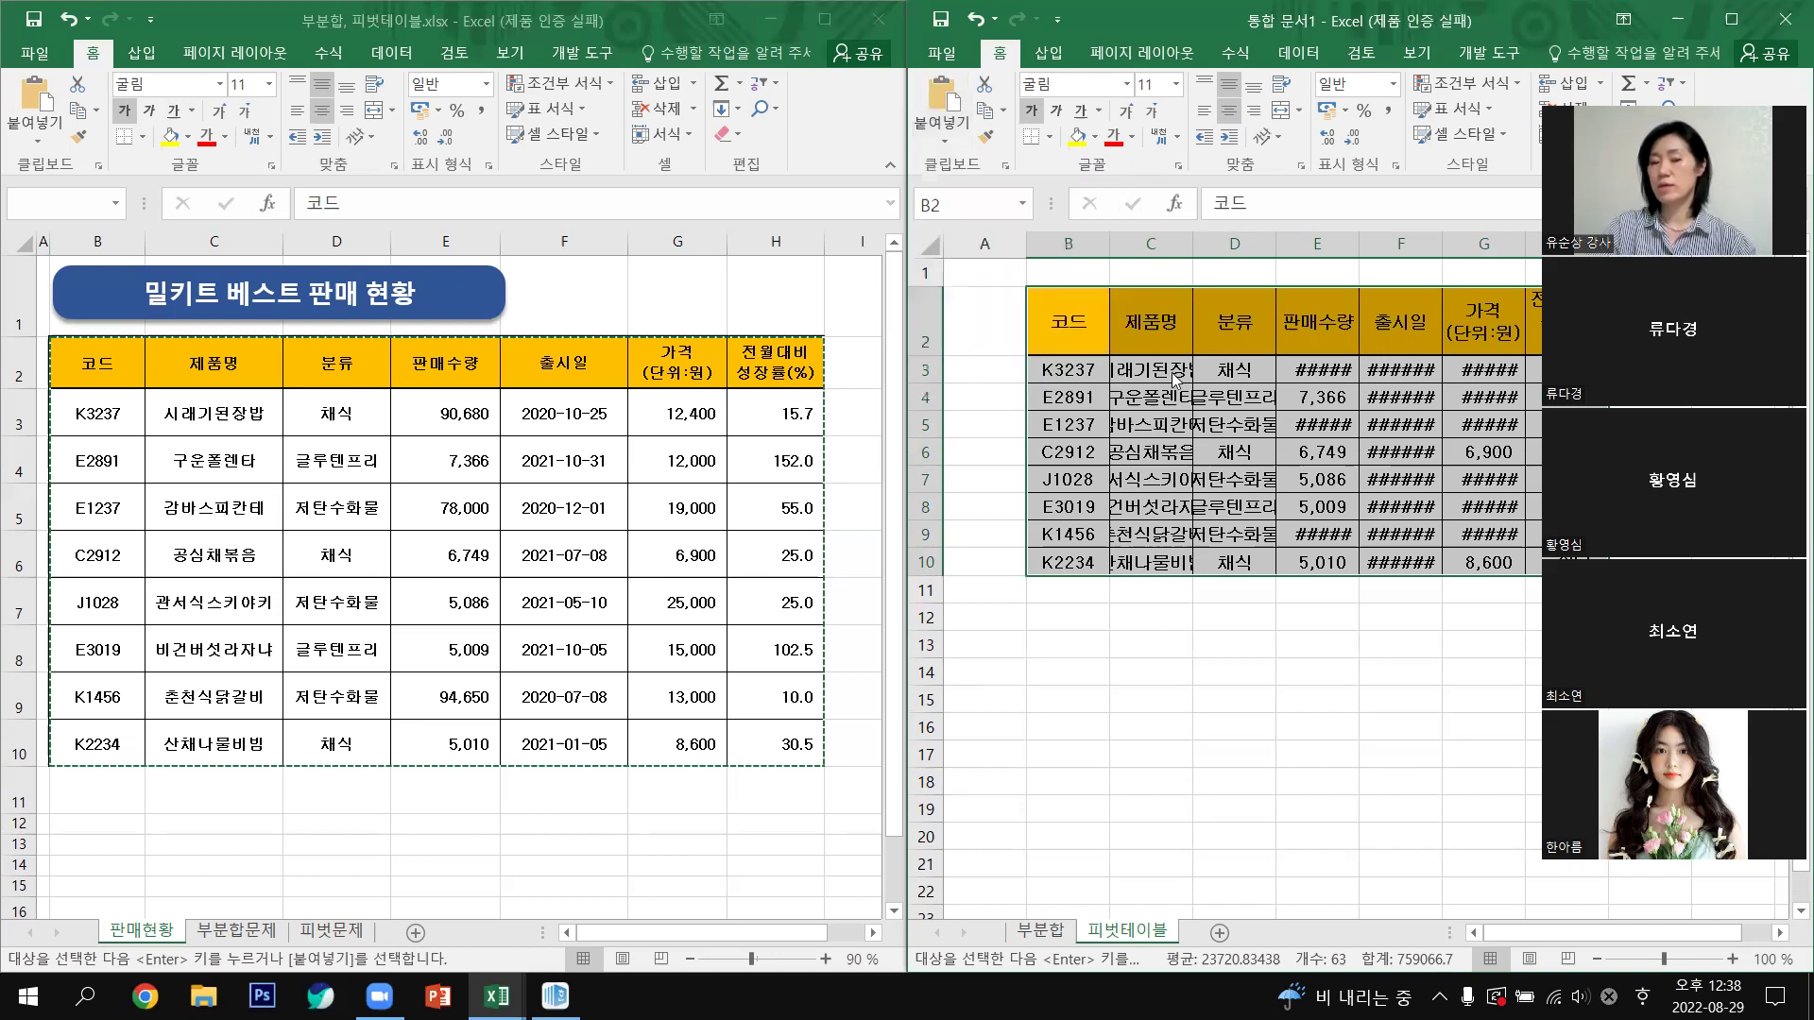
click(927, 387)
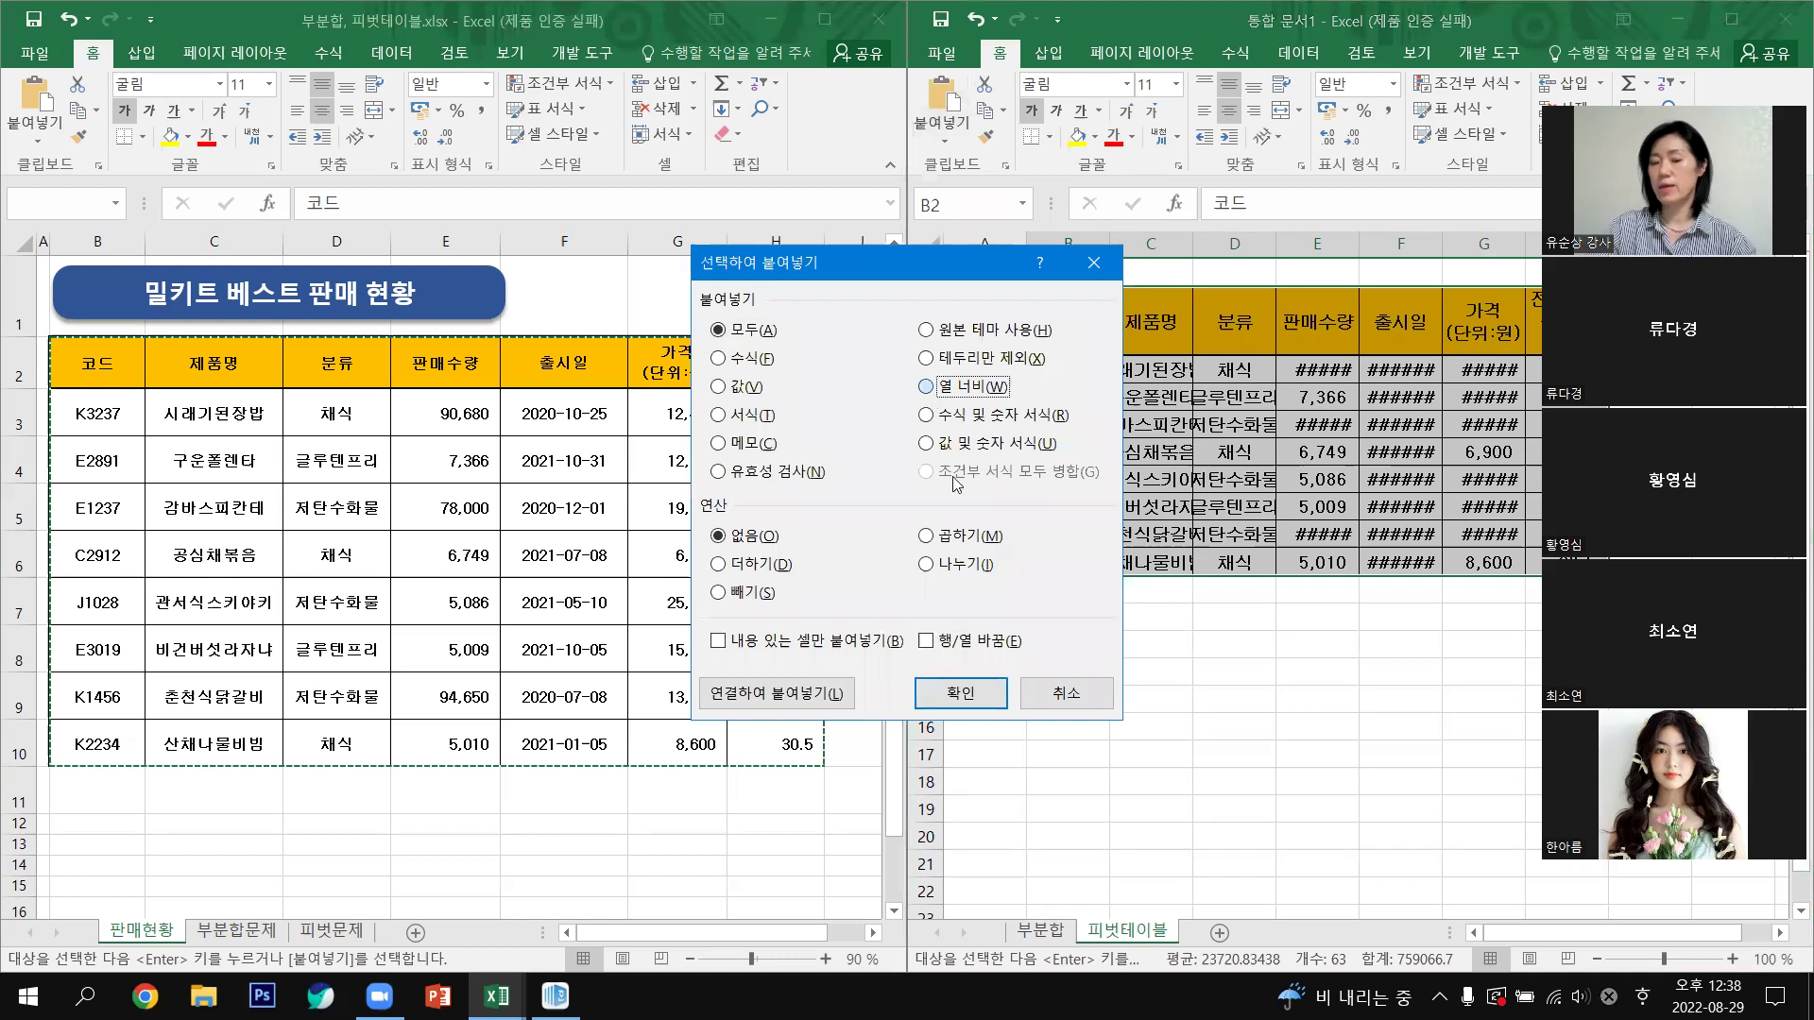
click(960, 695)
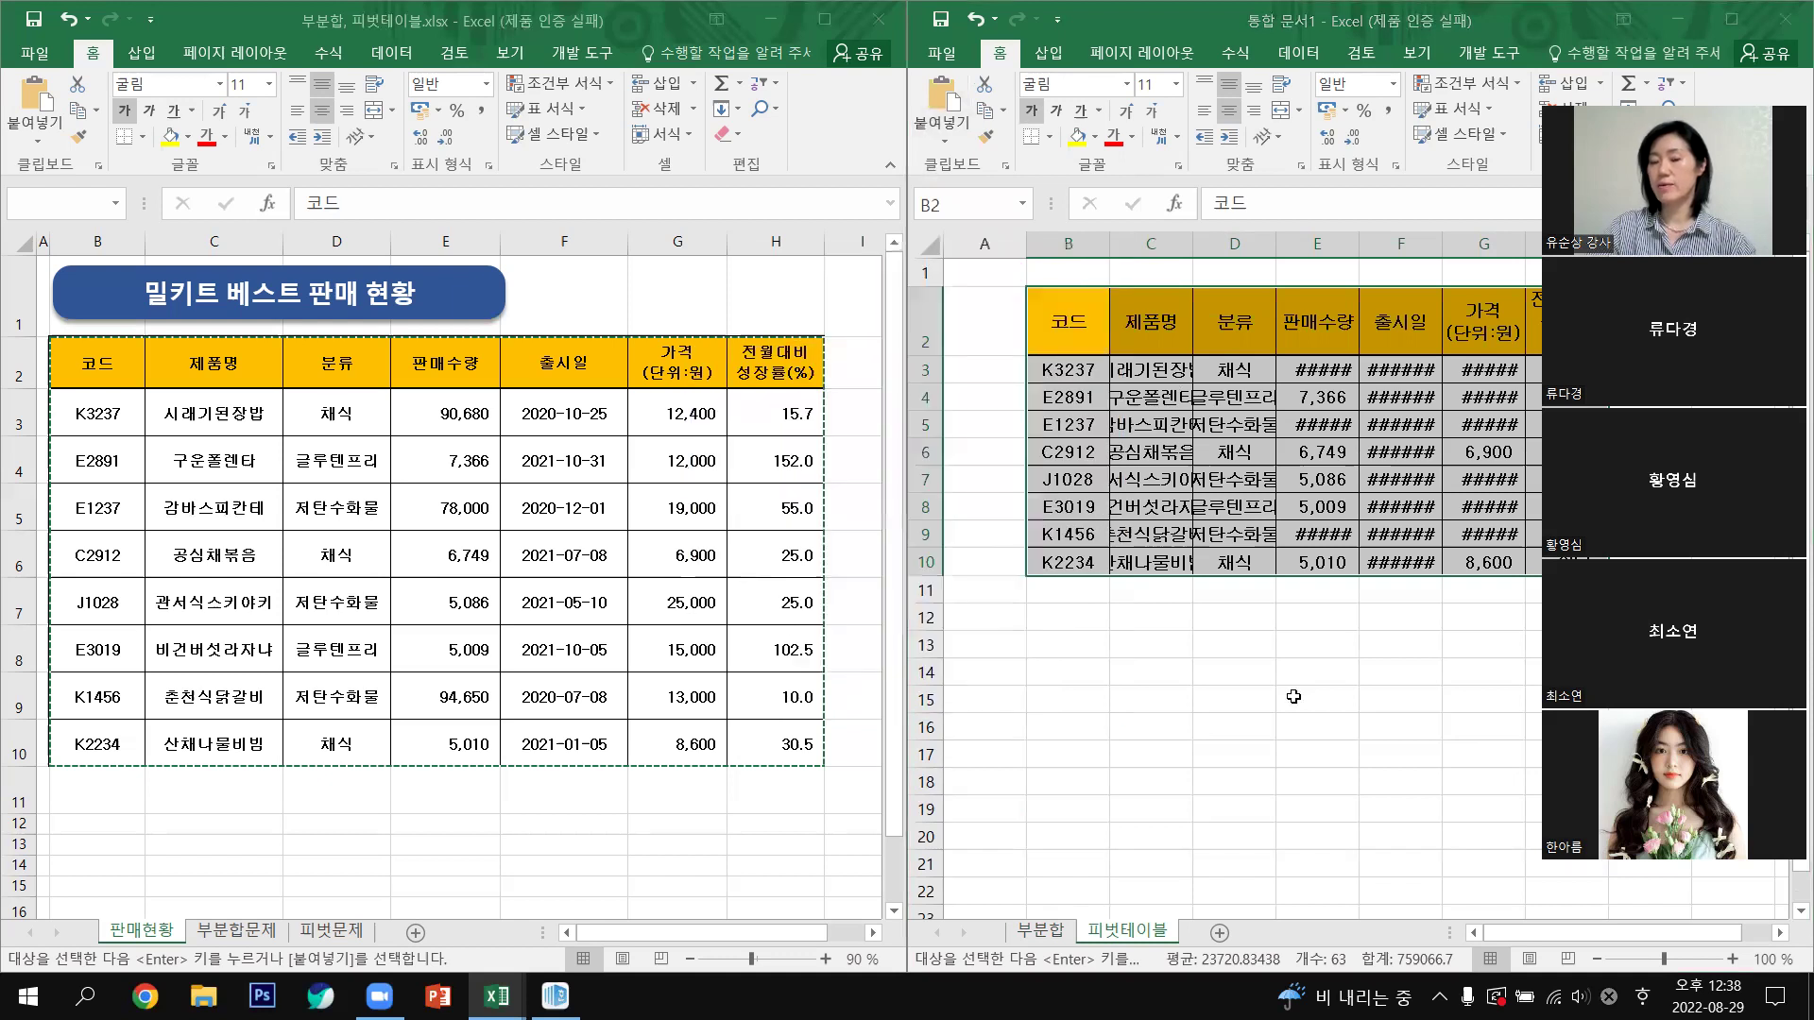
click(1351, 701)
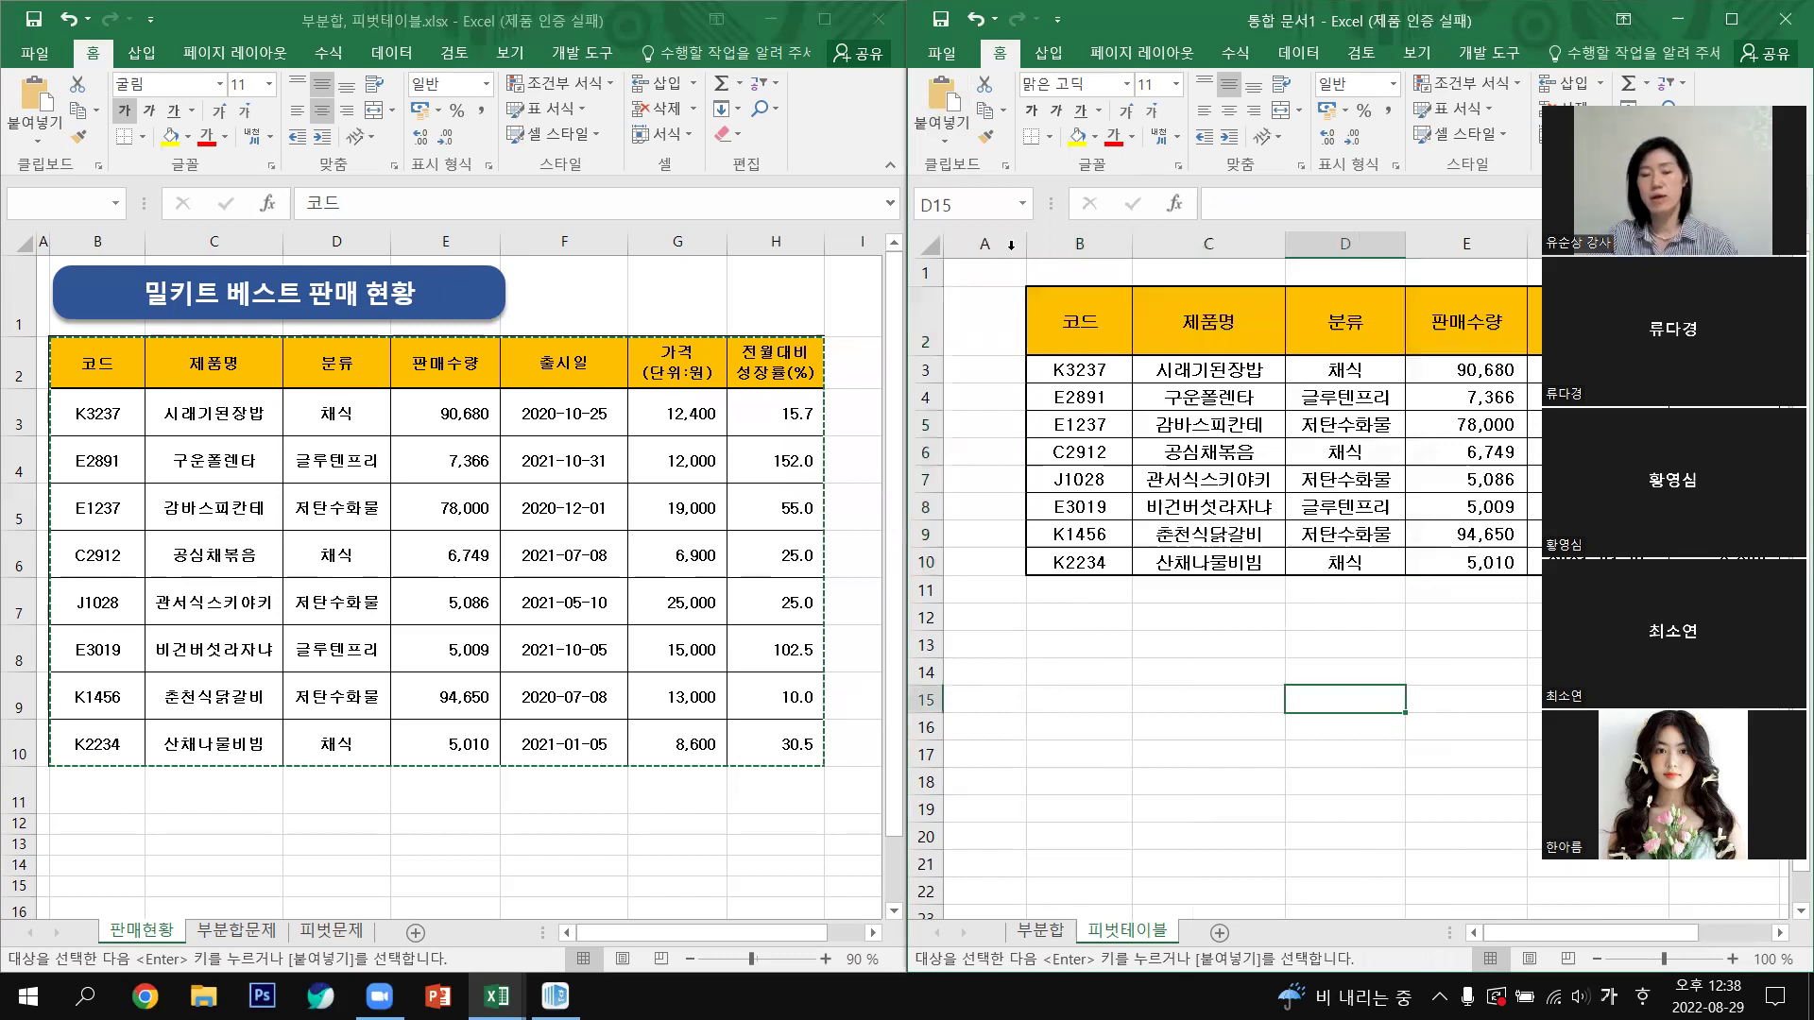
Step: Narrow column A of the 피벗테이블 sheet to a slim margin beside the pasted table
drag(1027, 248, 971, 253)
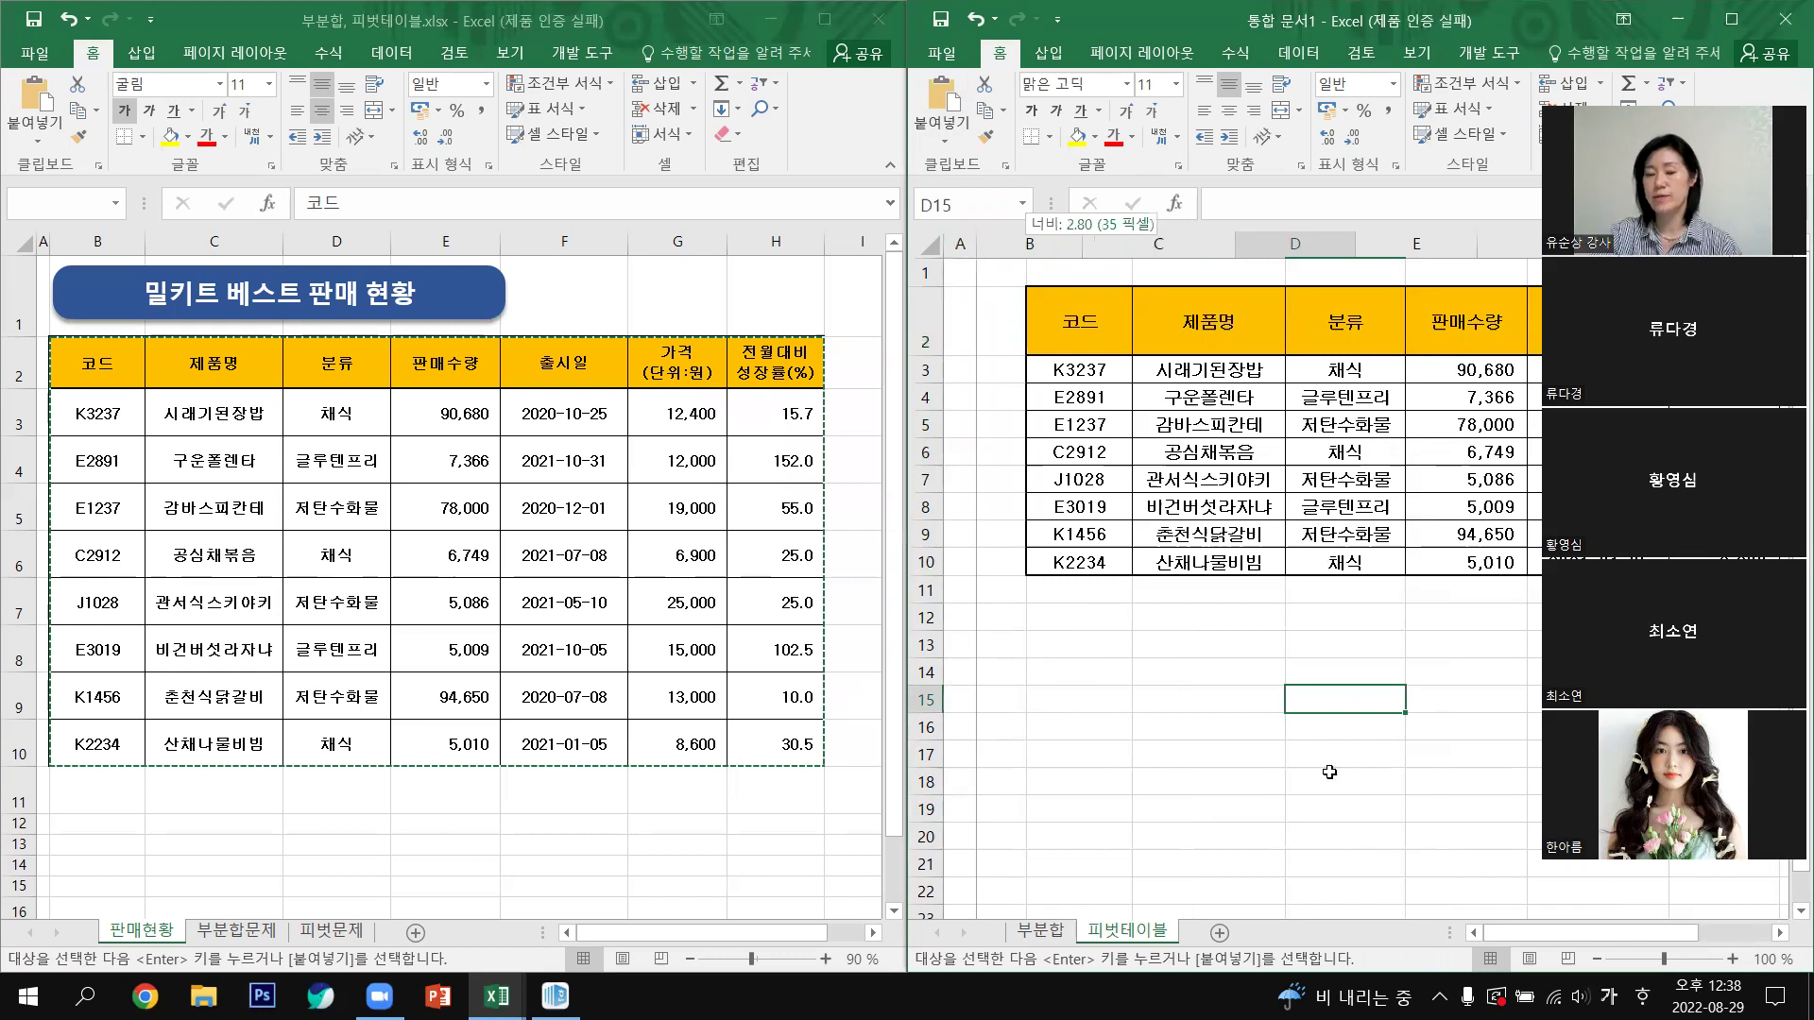
key(Down)
key(Down)
key(Down)
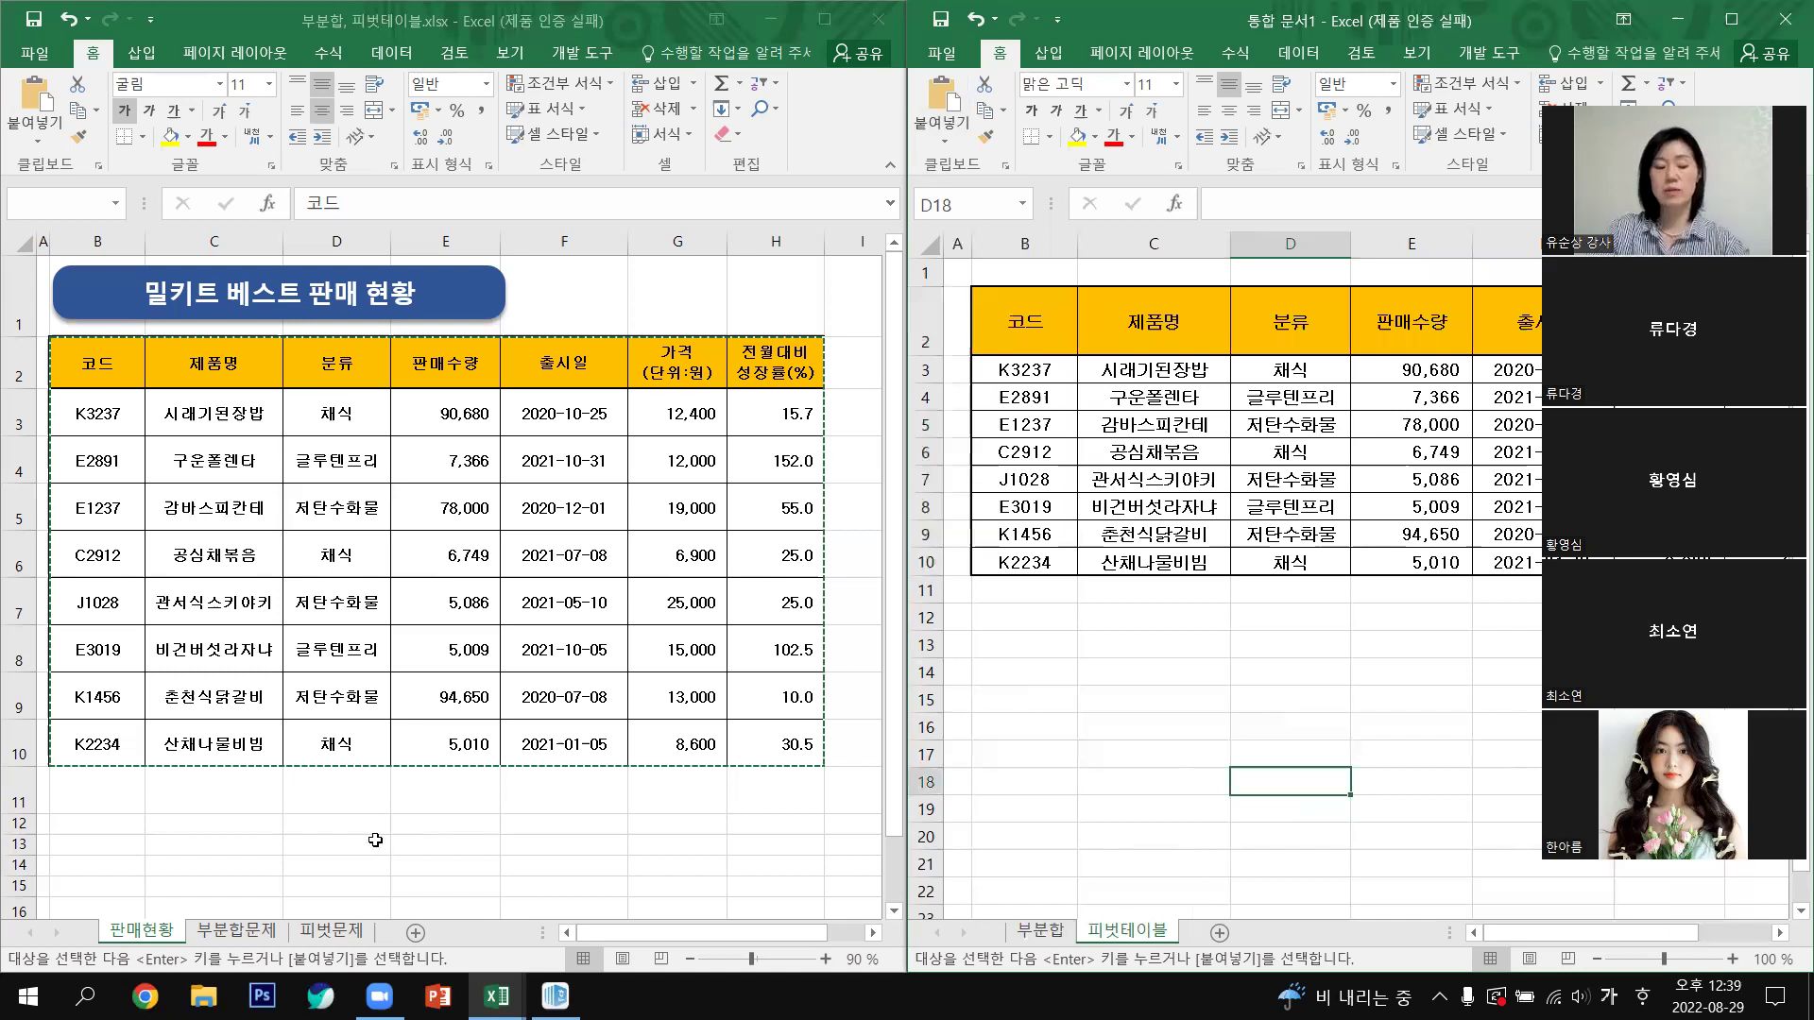
Step: Return to 부분합, 피벗테이블.xlsx and clear the pending copy selection around the sales table
key(alt+Tab)
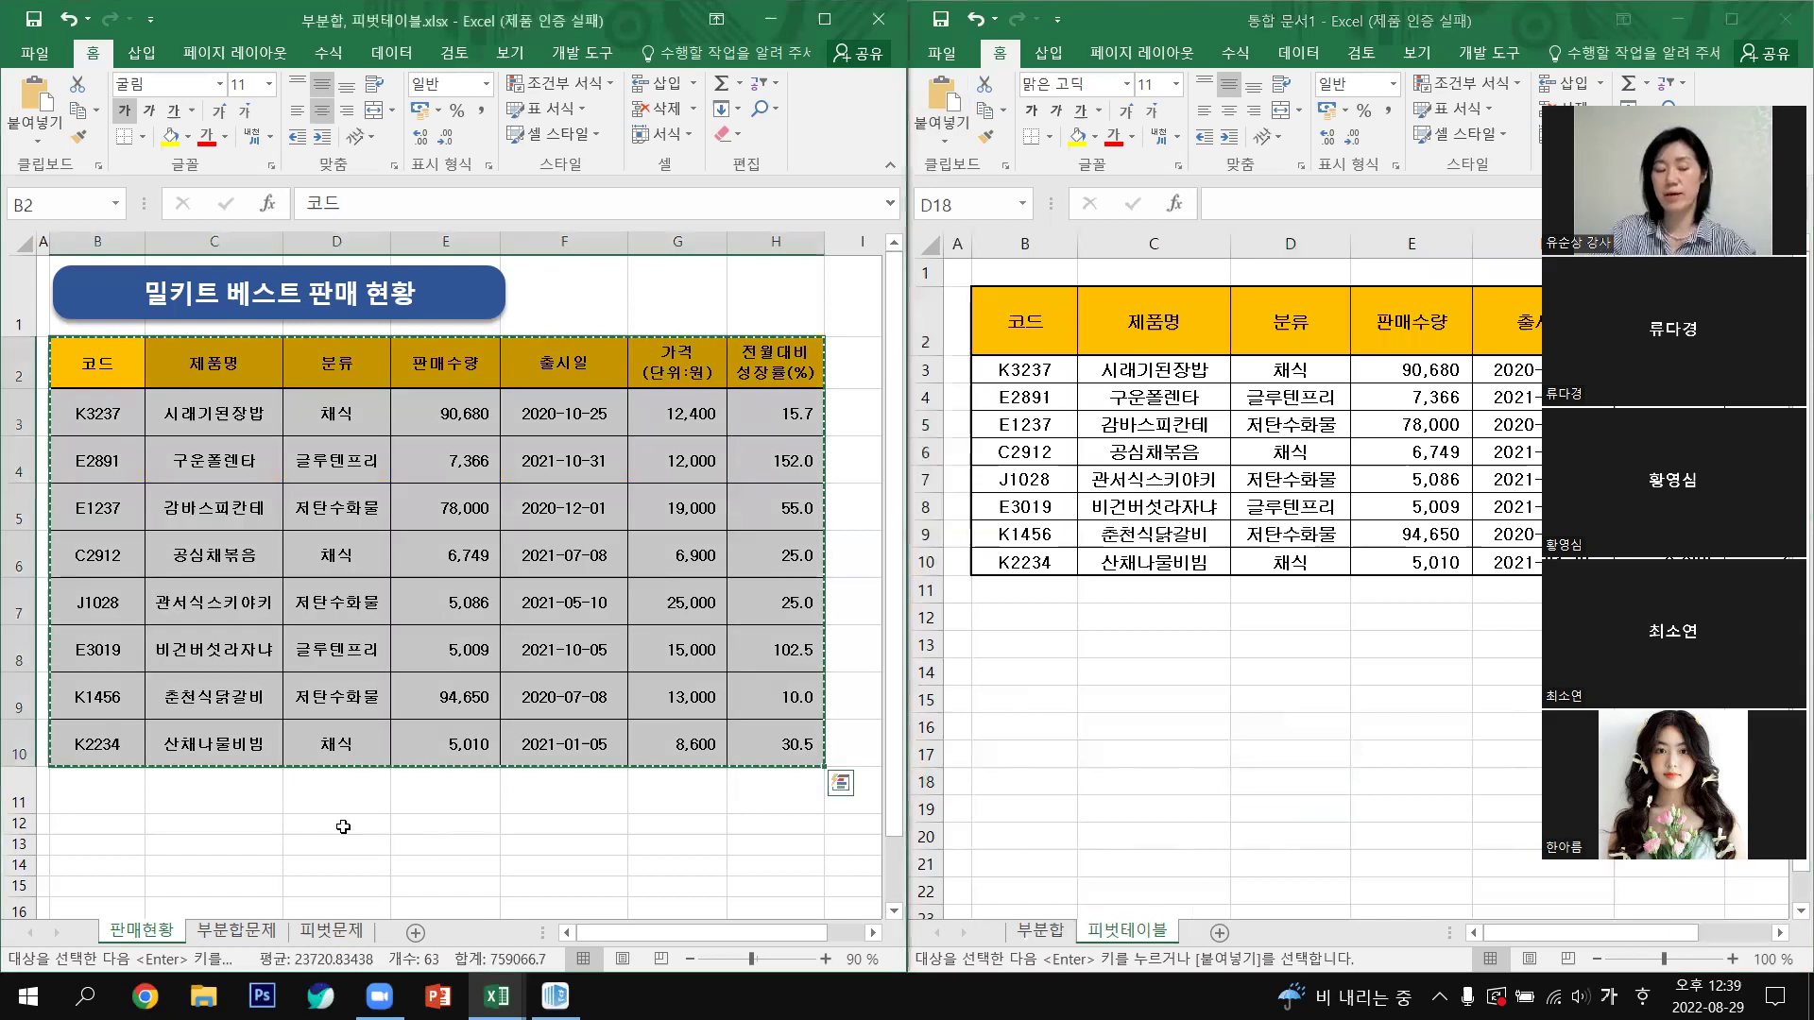
click(383, 844)
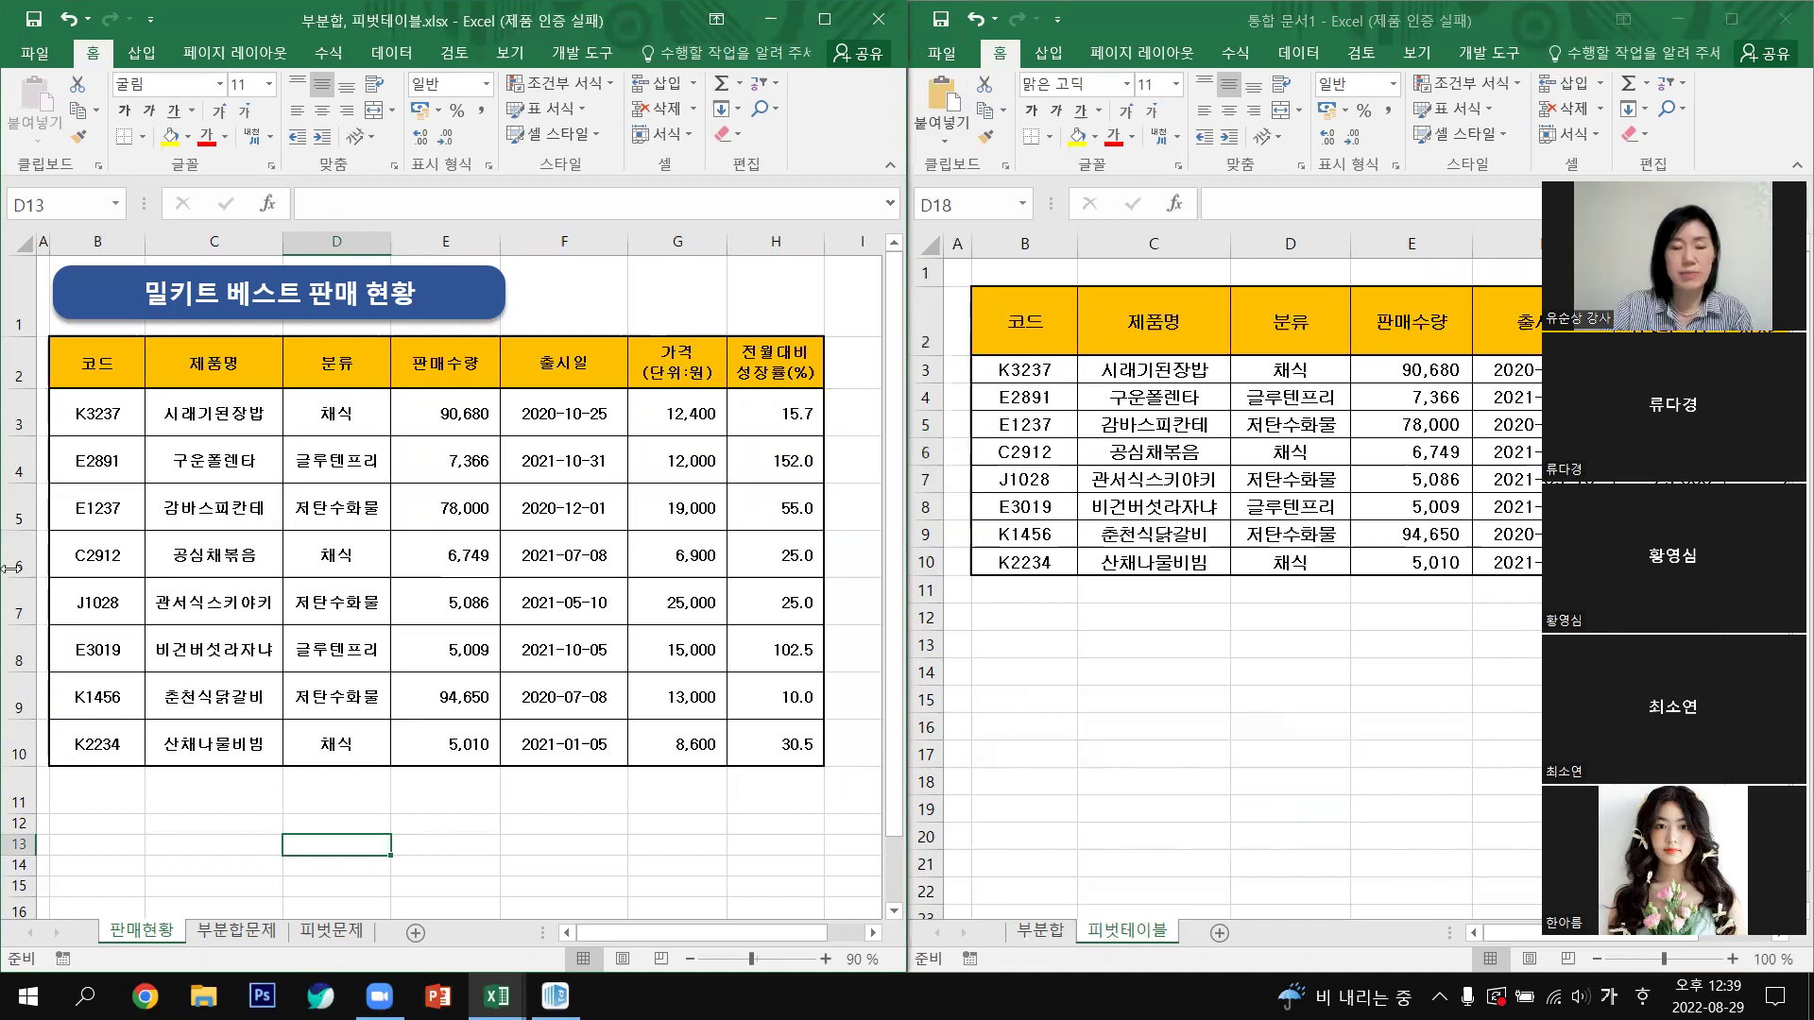
click(590, 847)
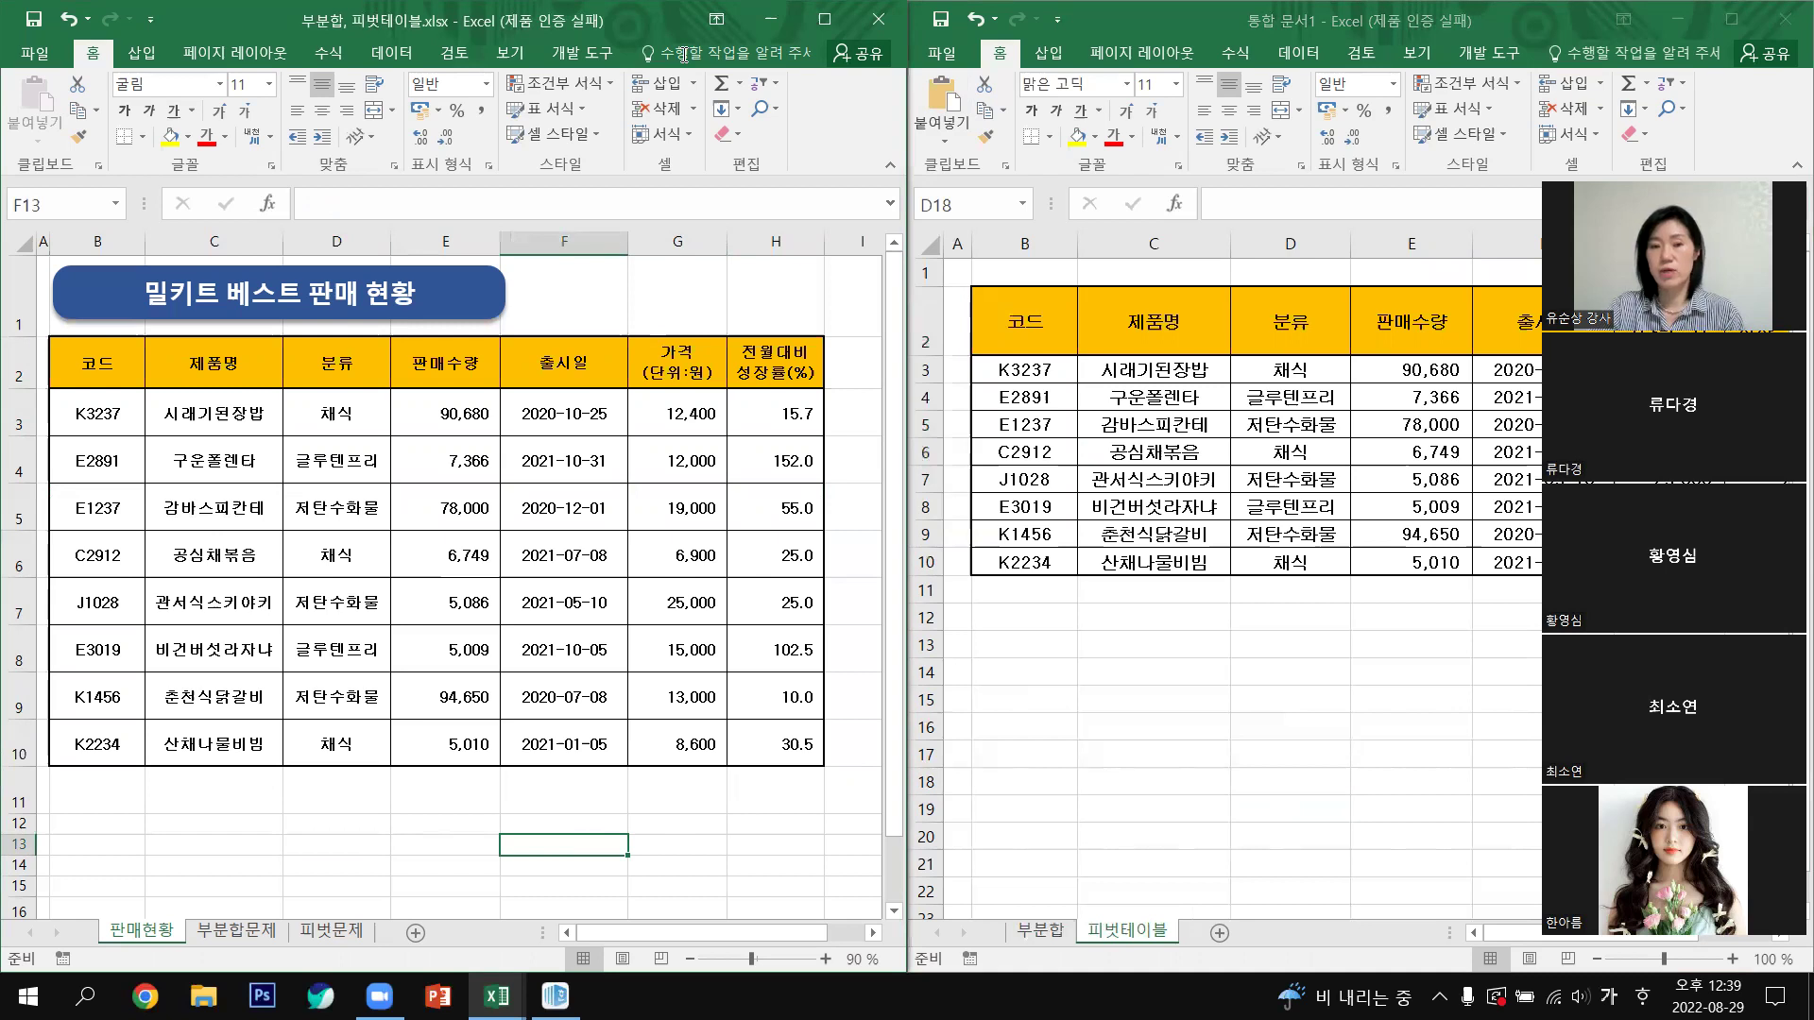
Step: Minimise the new workbook's window and maximise the 부분합, 피벗테이블.xlsx window
click(791, 55)
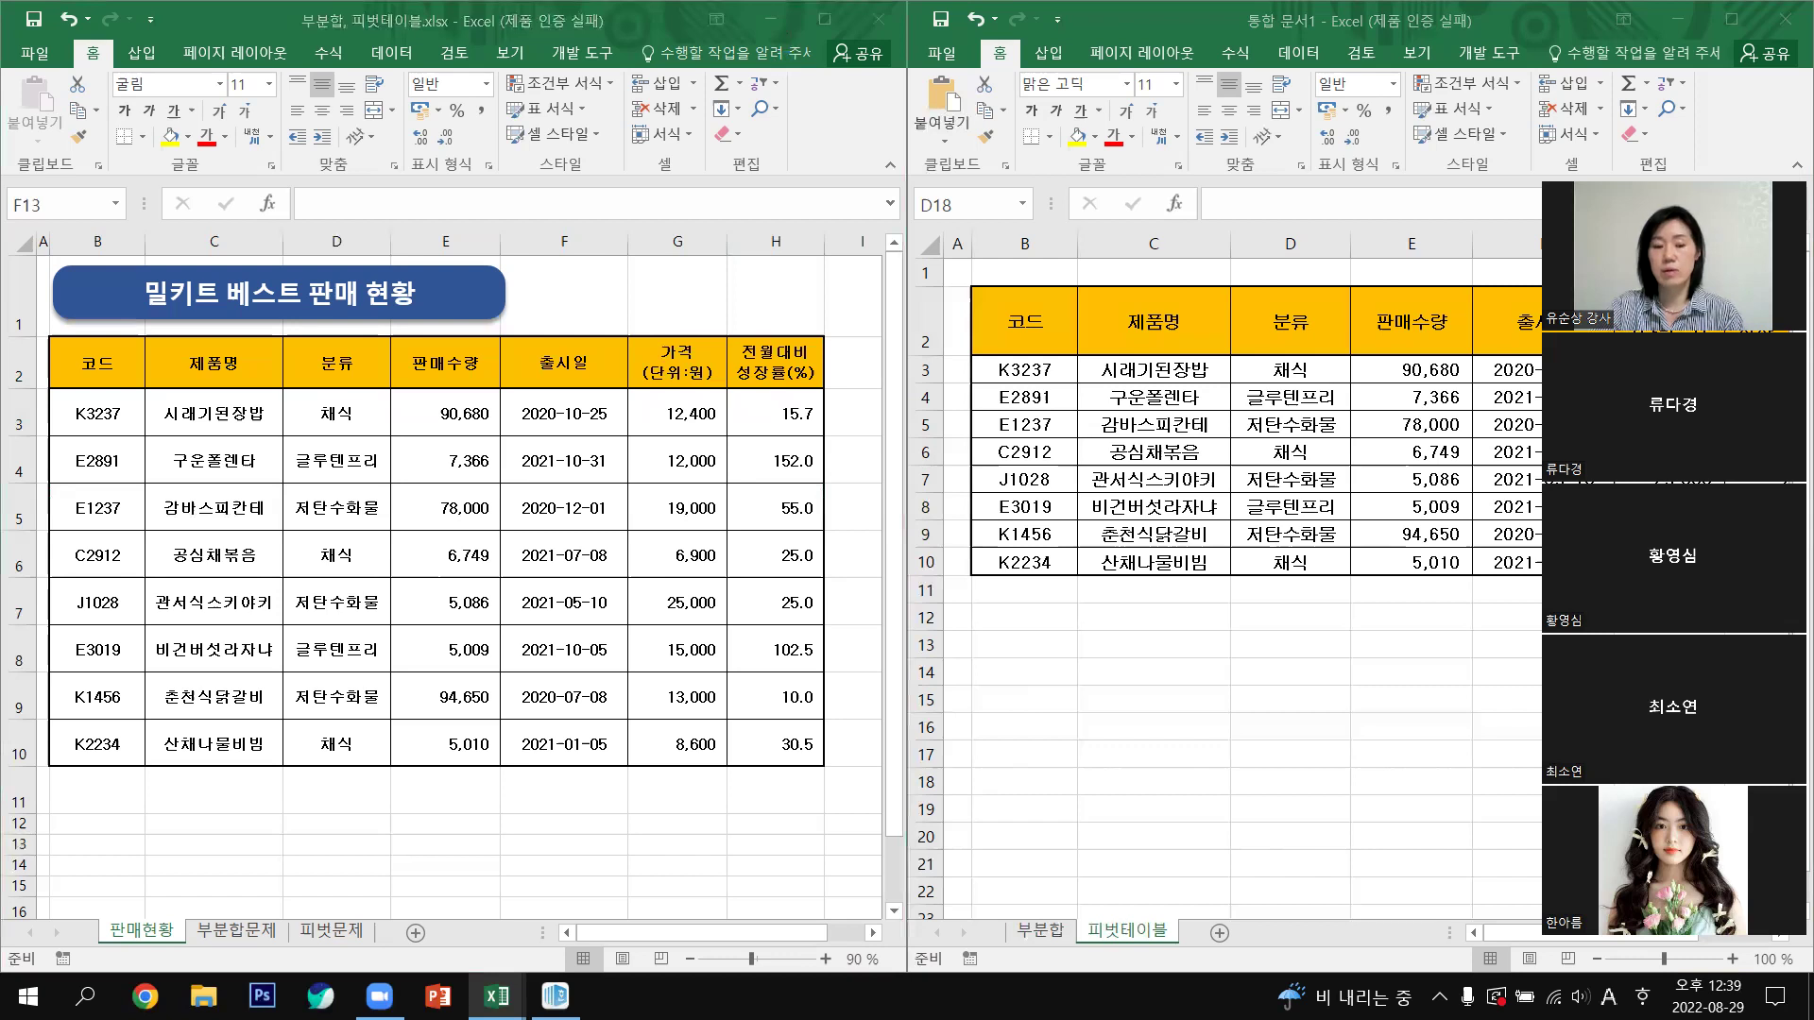
click(784, 23)
click(459, 885)
click(1692, 26)
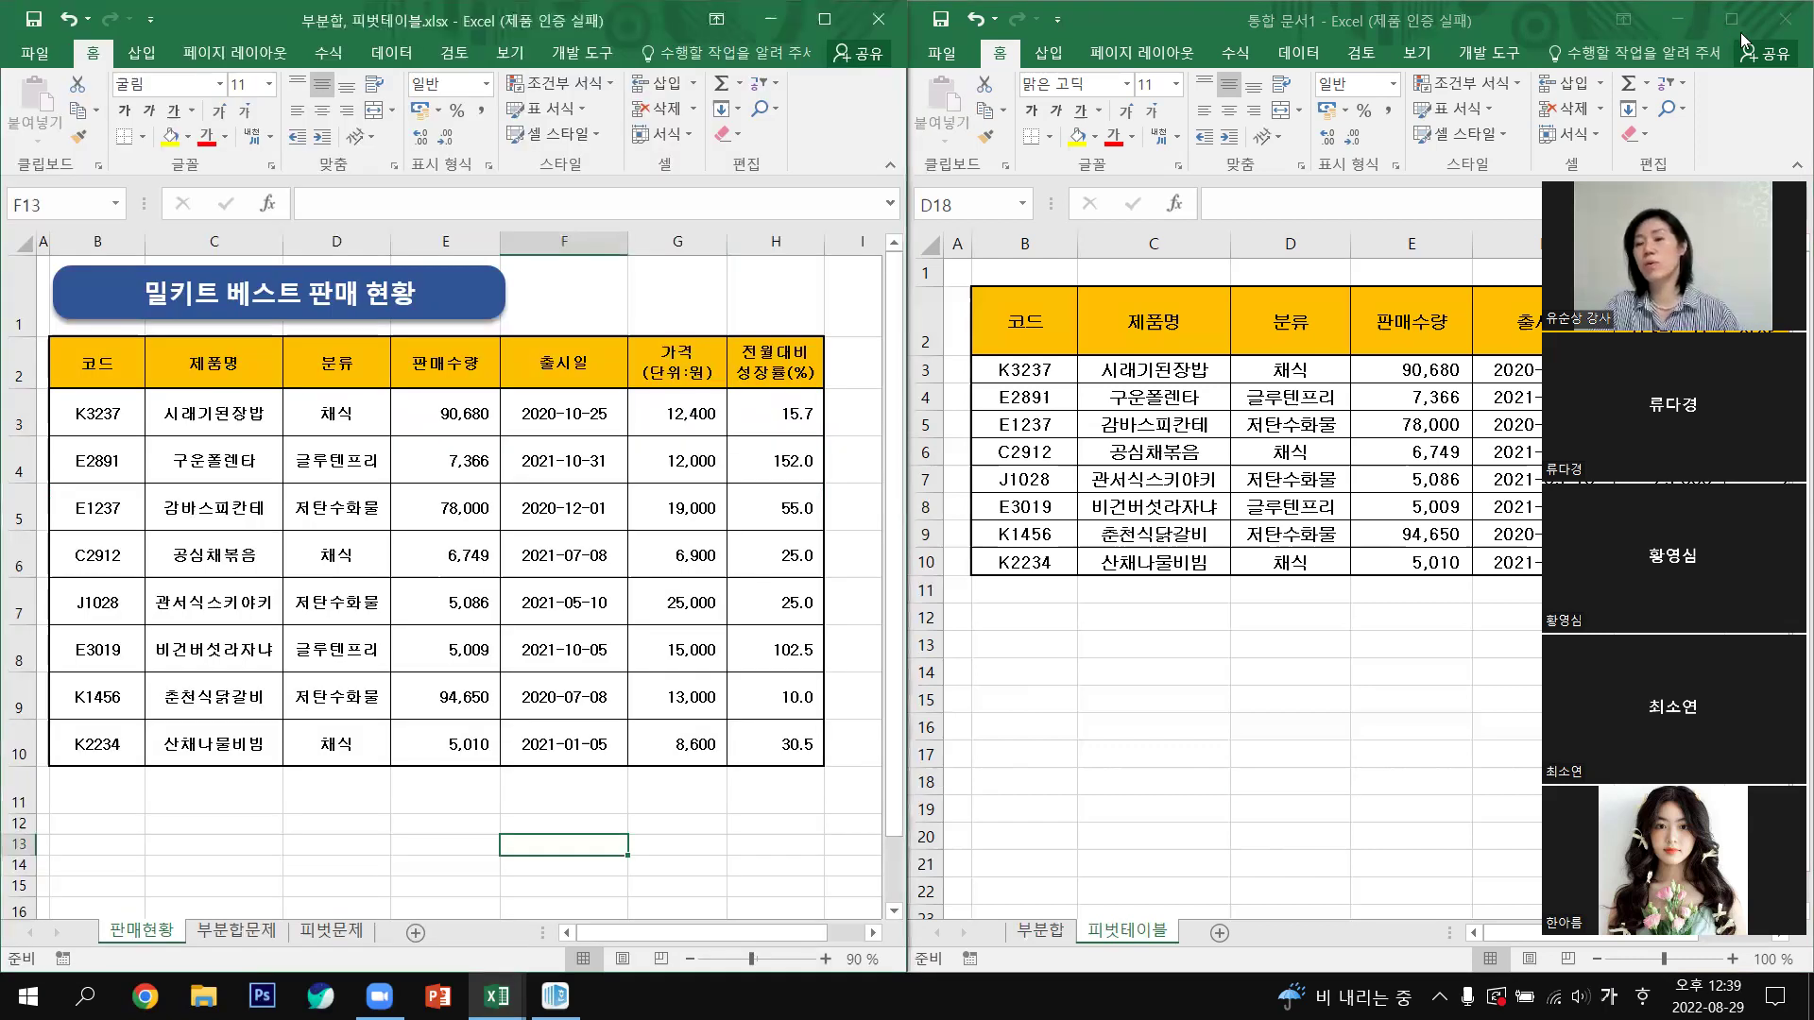
click(1686, 26)
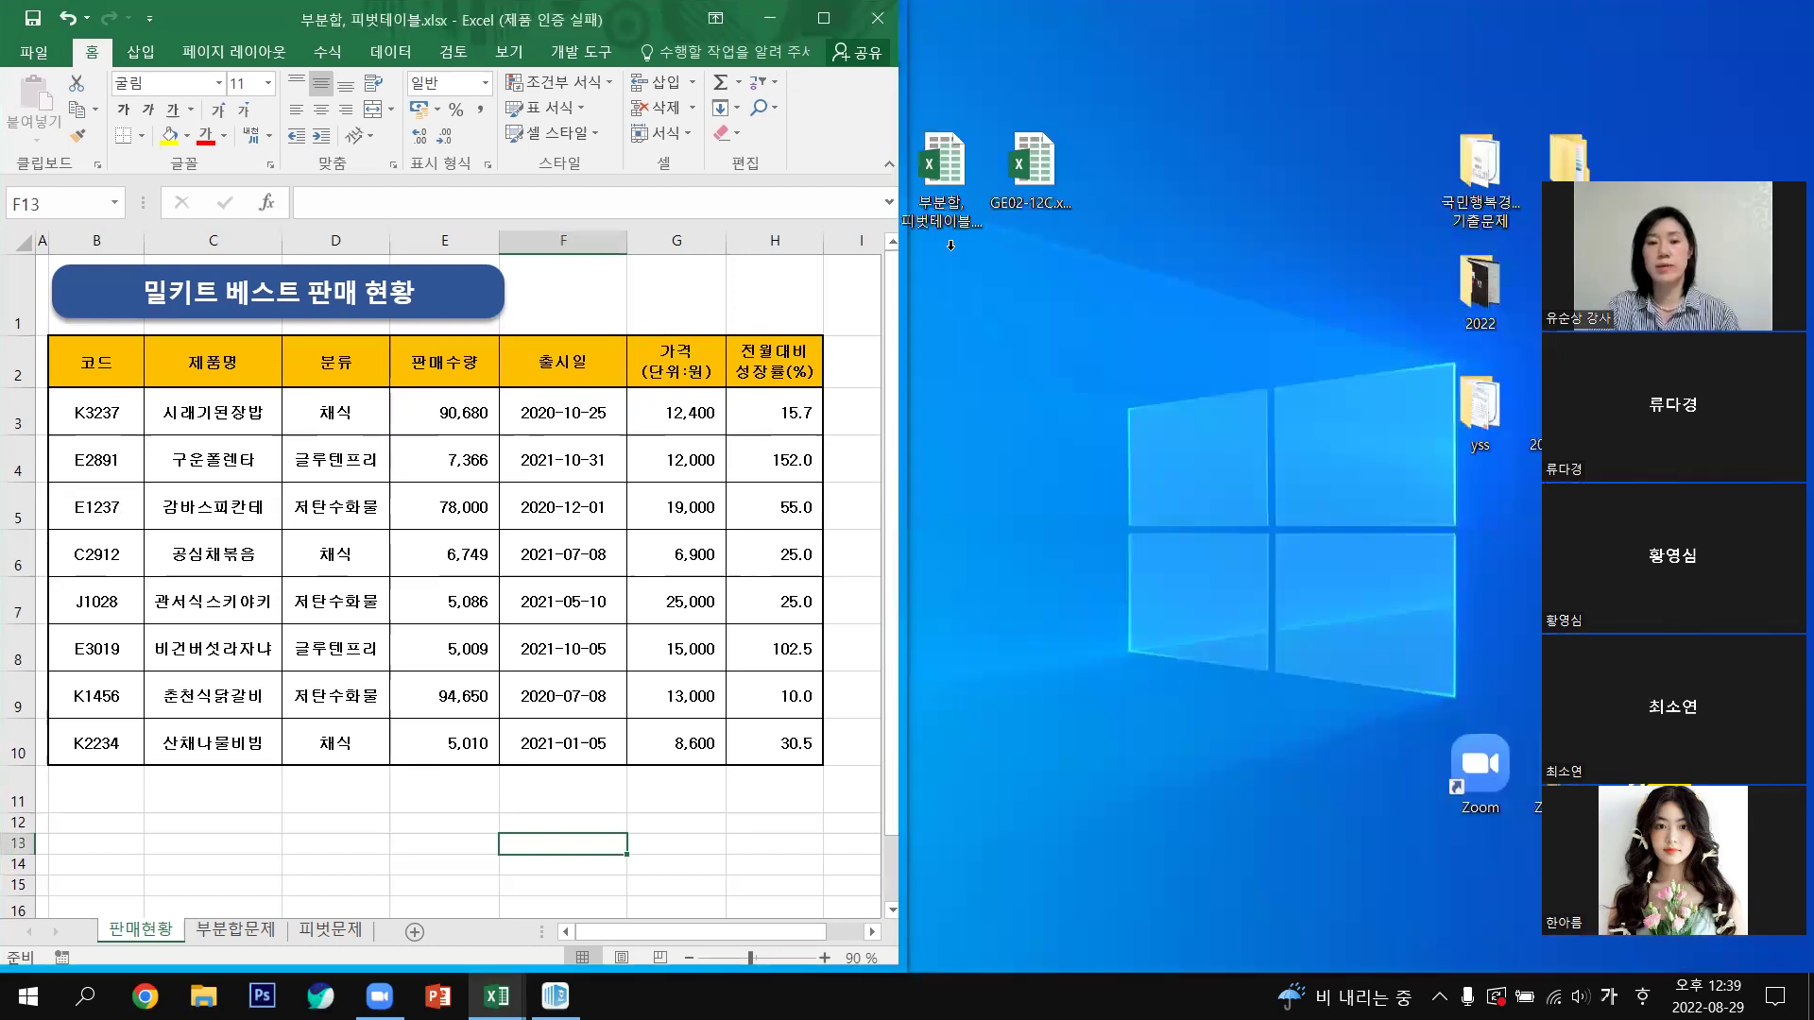
click(825, 19)
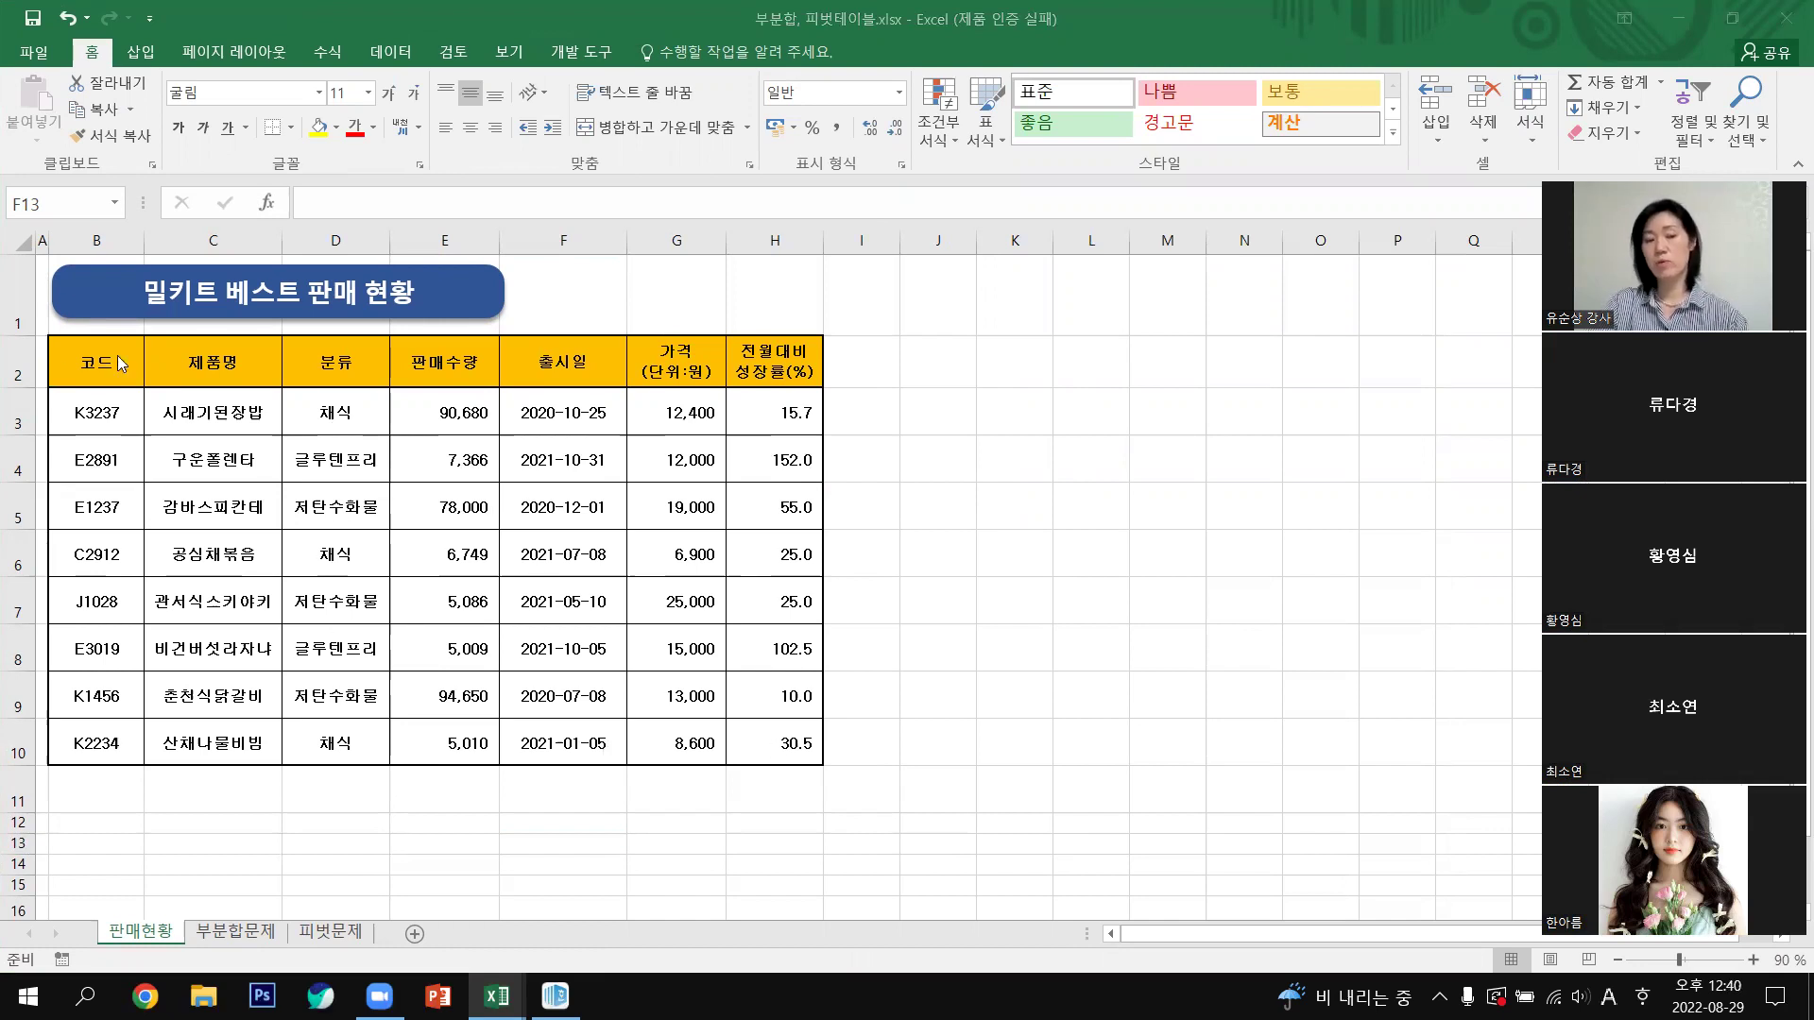
Step: Bring up the data sorting commands for the sales table on the 판매현황 sheet
click(352, 362)
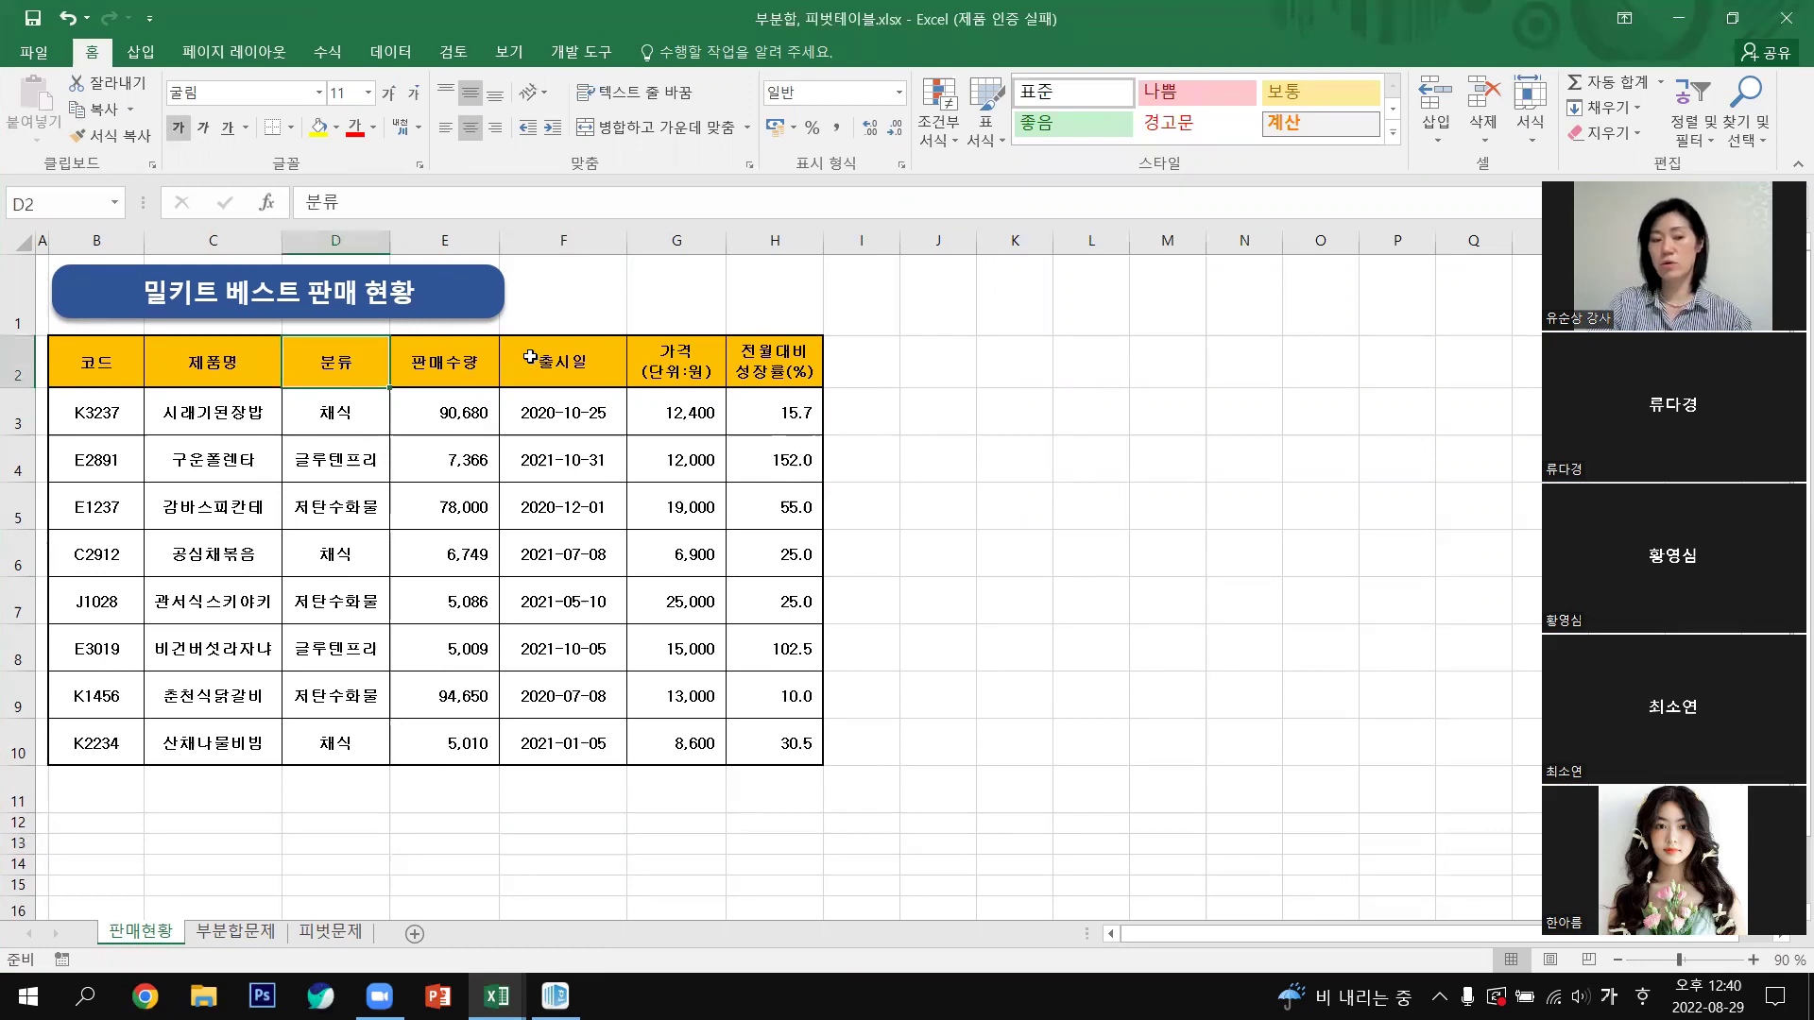
click(230, 367)
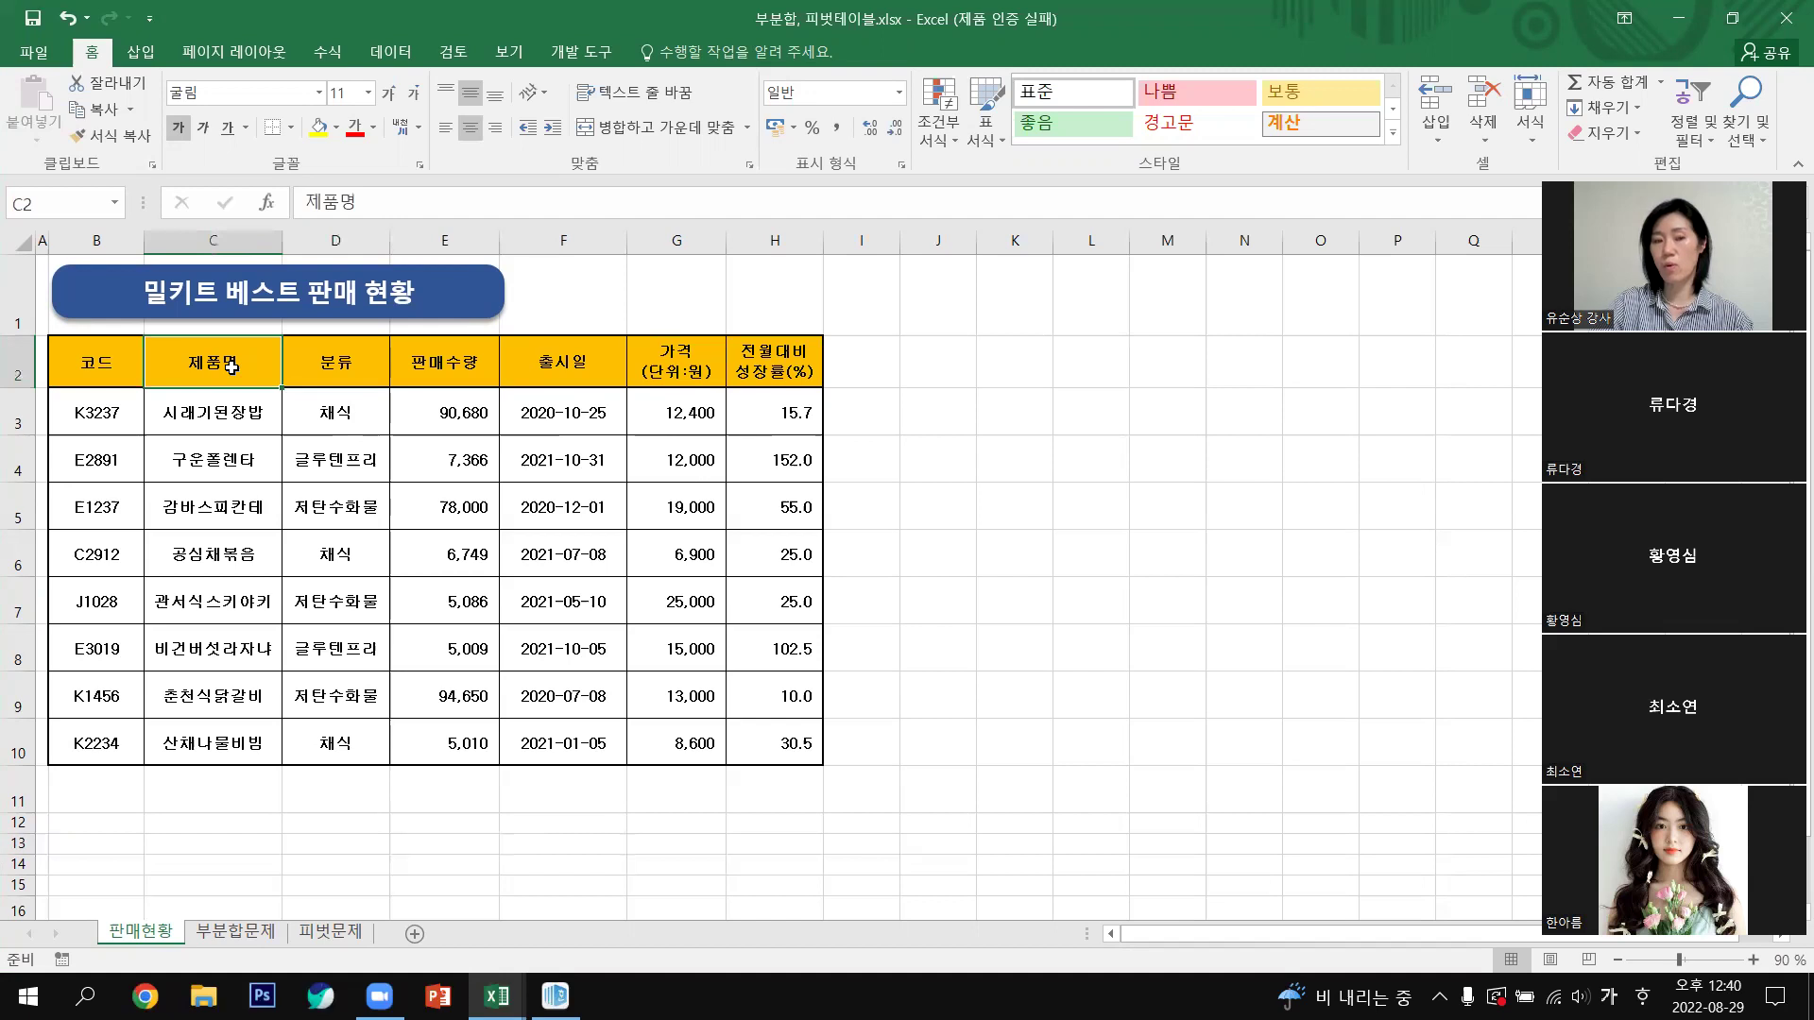
click(399, 55)
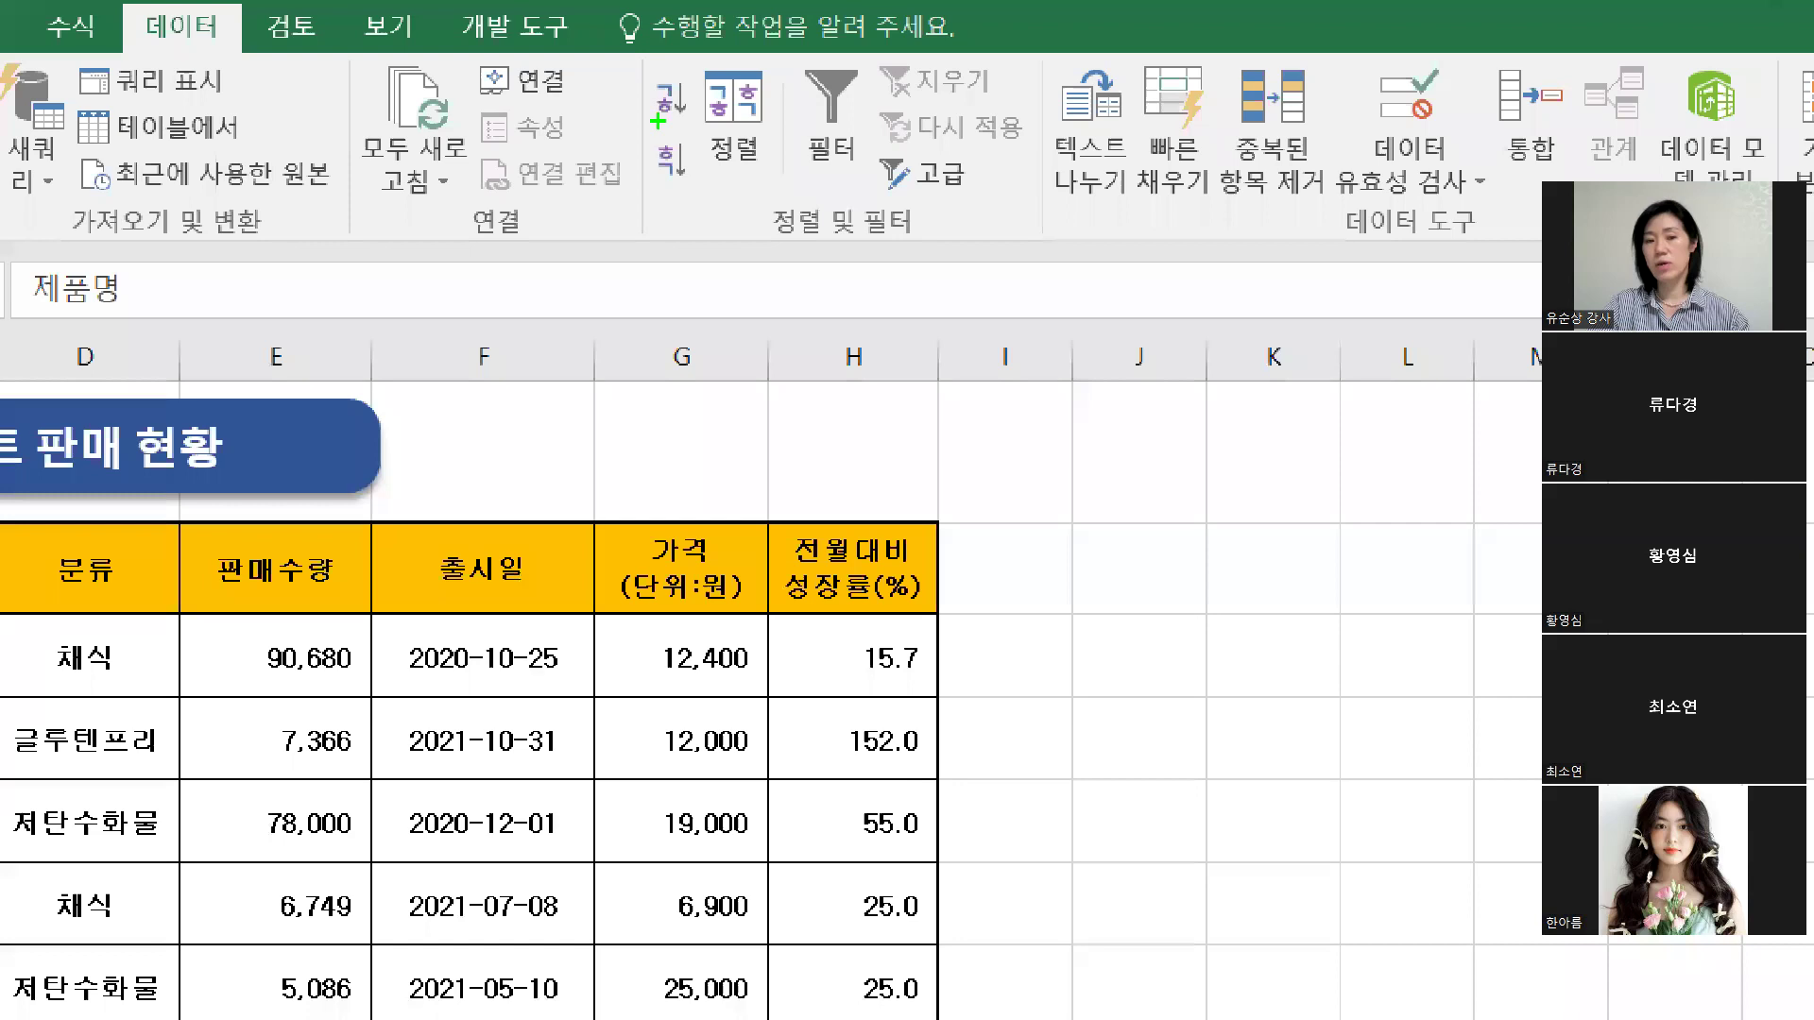
mouse_move(641, 115)
mouse_down()
mouse_move(674, 130)
mouse_move(682, 115)
mouse_up()
mouse_move(694, 188)
mouse_down()
mouse_move(708, 154)
mouse_move(685, 222)
mouse_up()
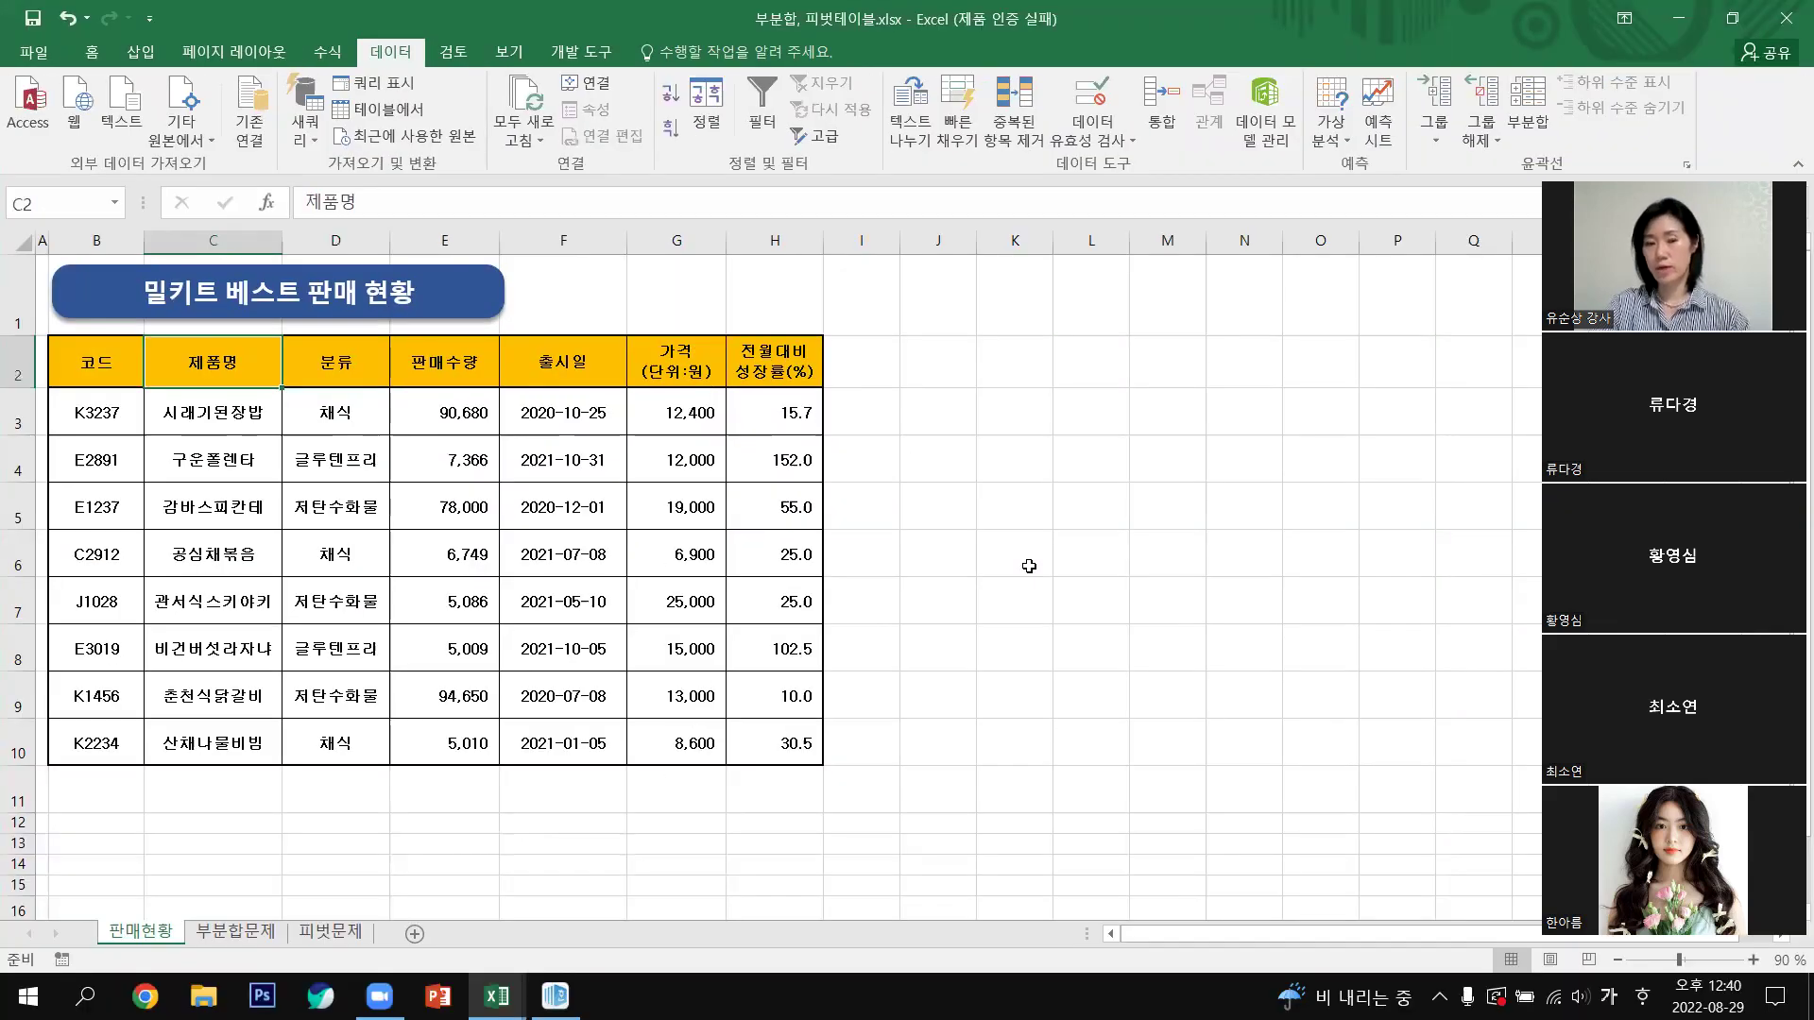
click(1008, 376)
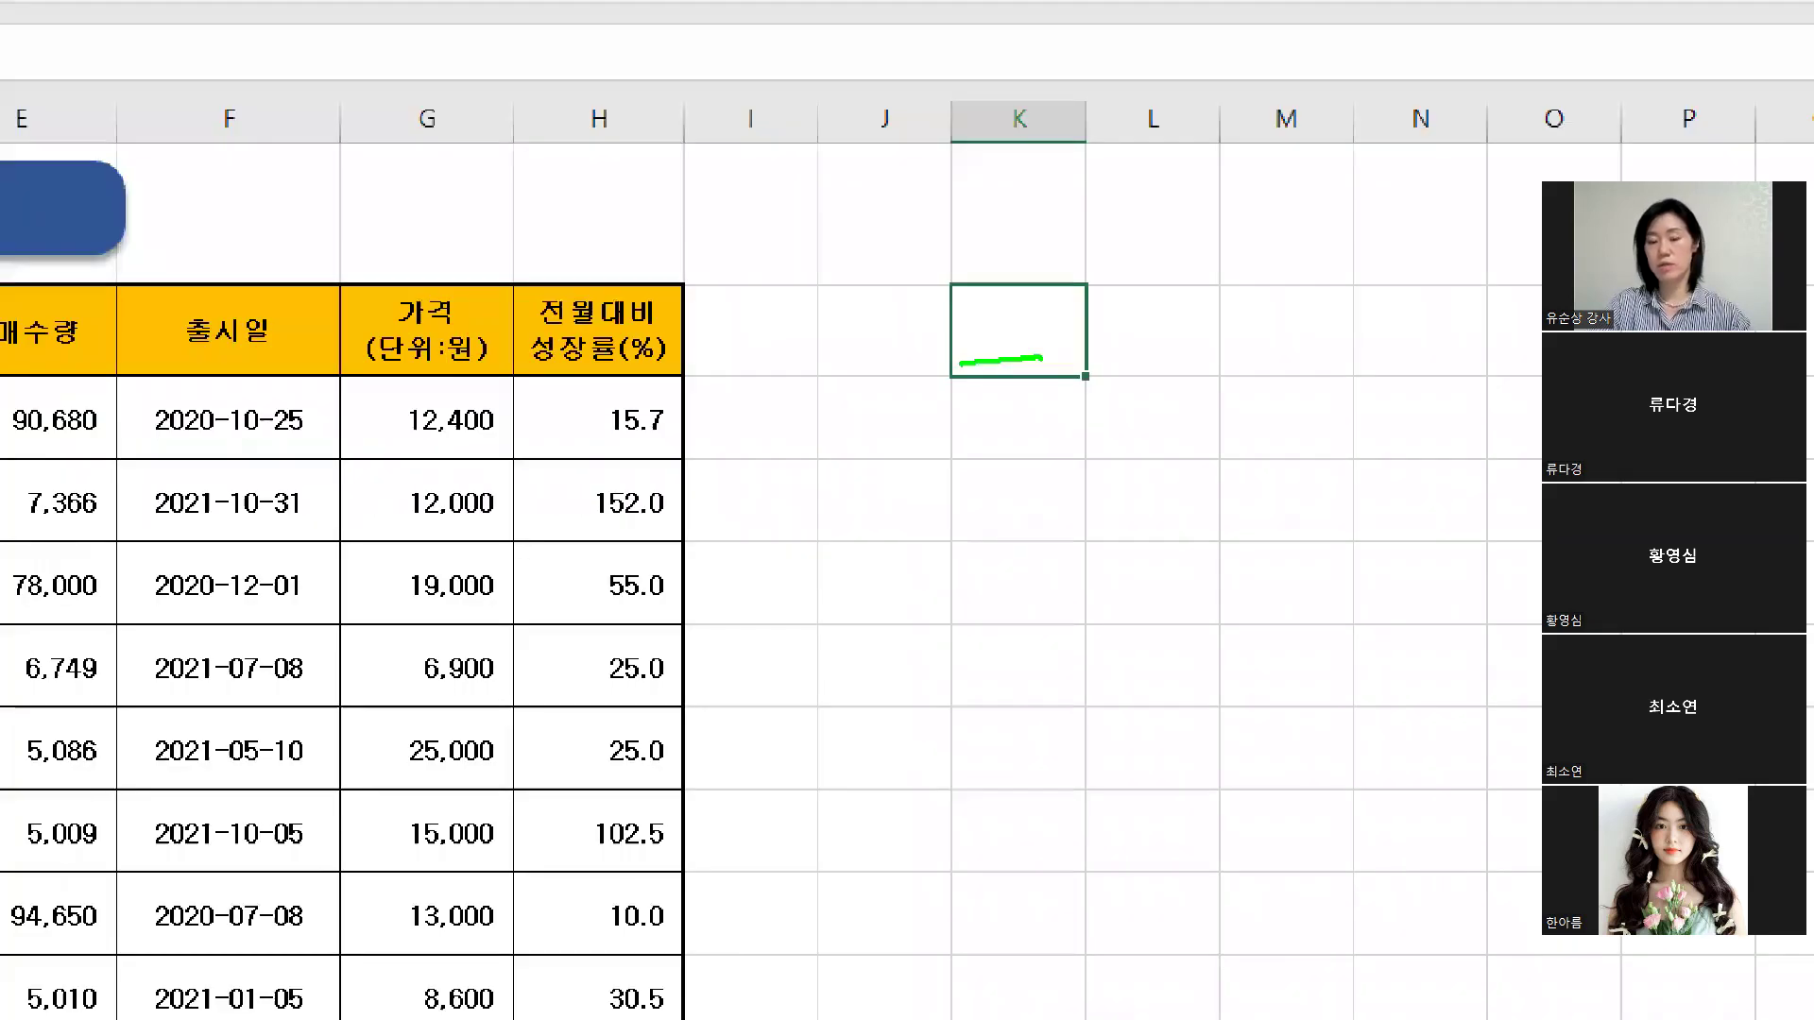
drag(1041, 358, 1035, 409)
mouse_move(1136, 351)
mouse_down()
mouse_move(1190, 397)
mouse_move(1342, 346)
mouse_up()
drag(1272, 370, 1382, 408)
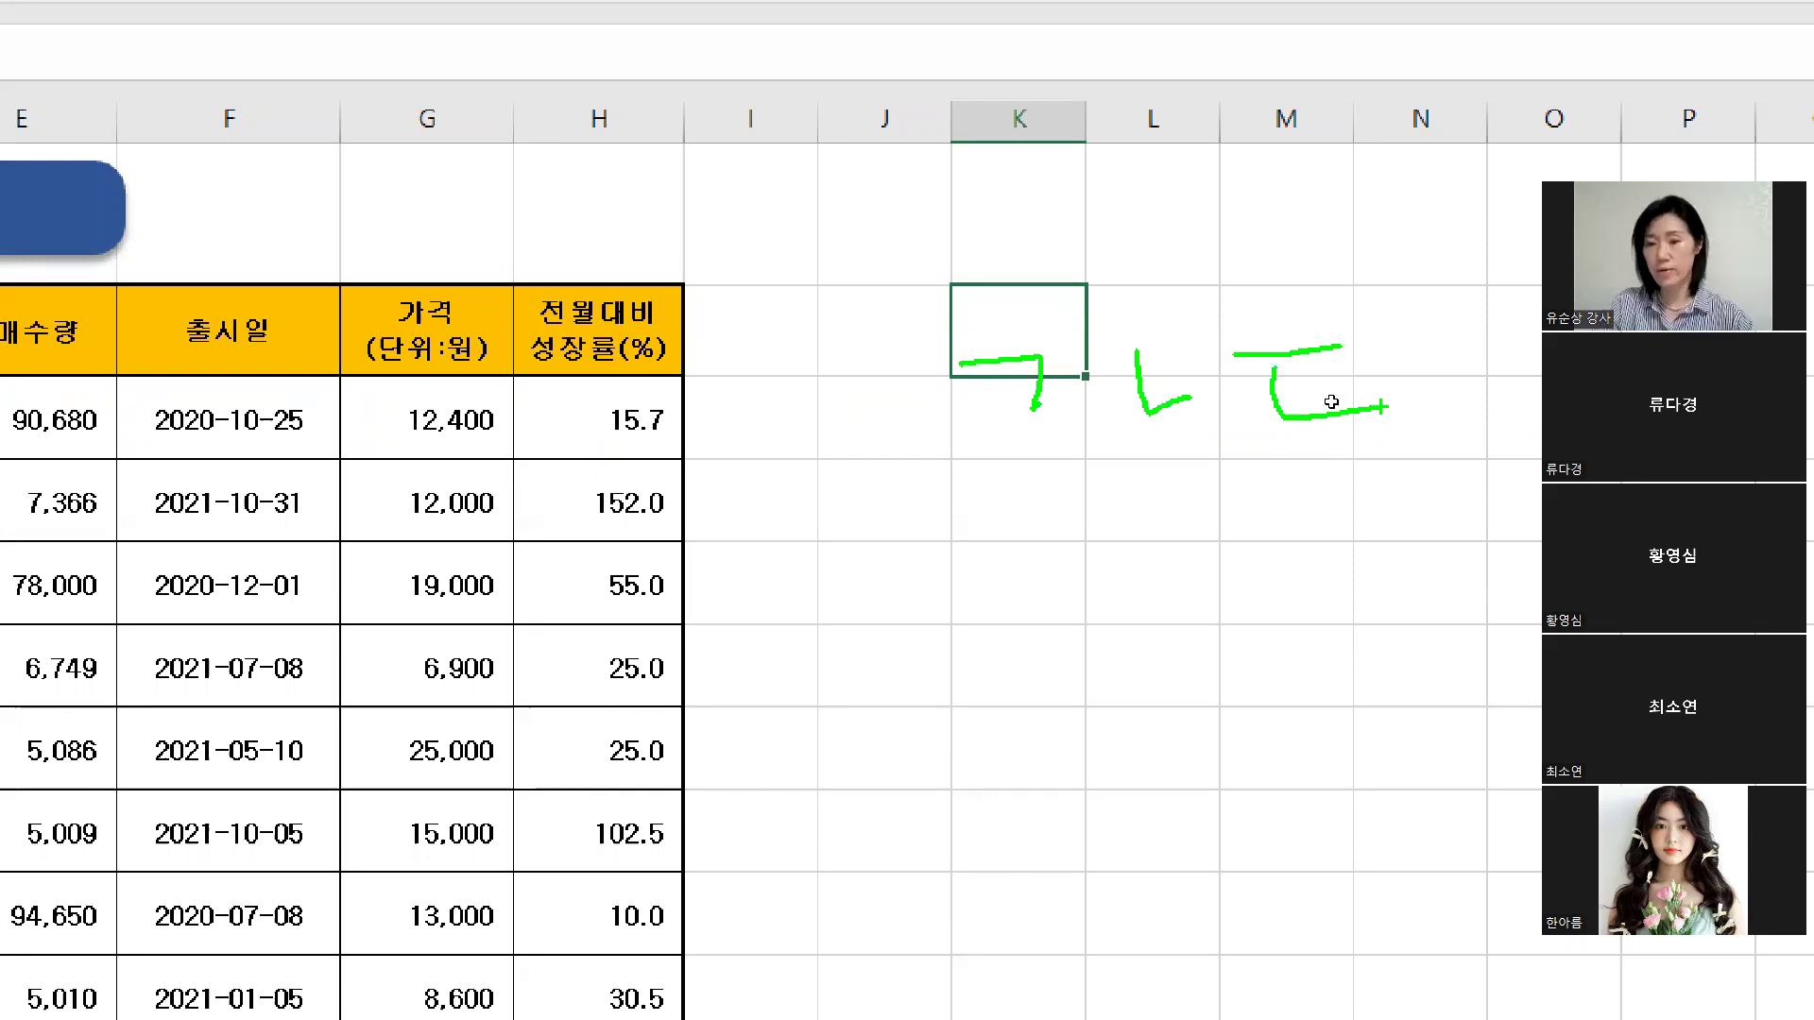
key(Escape)
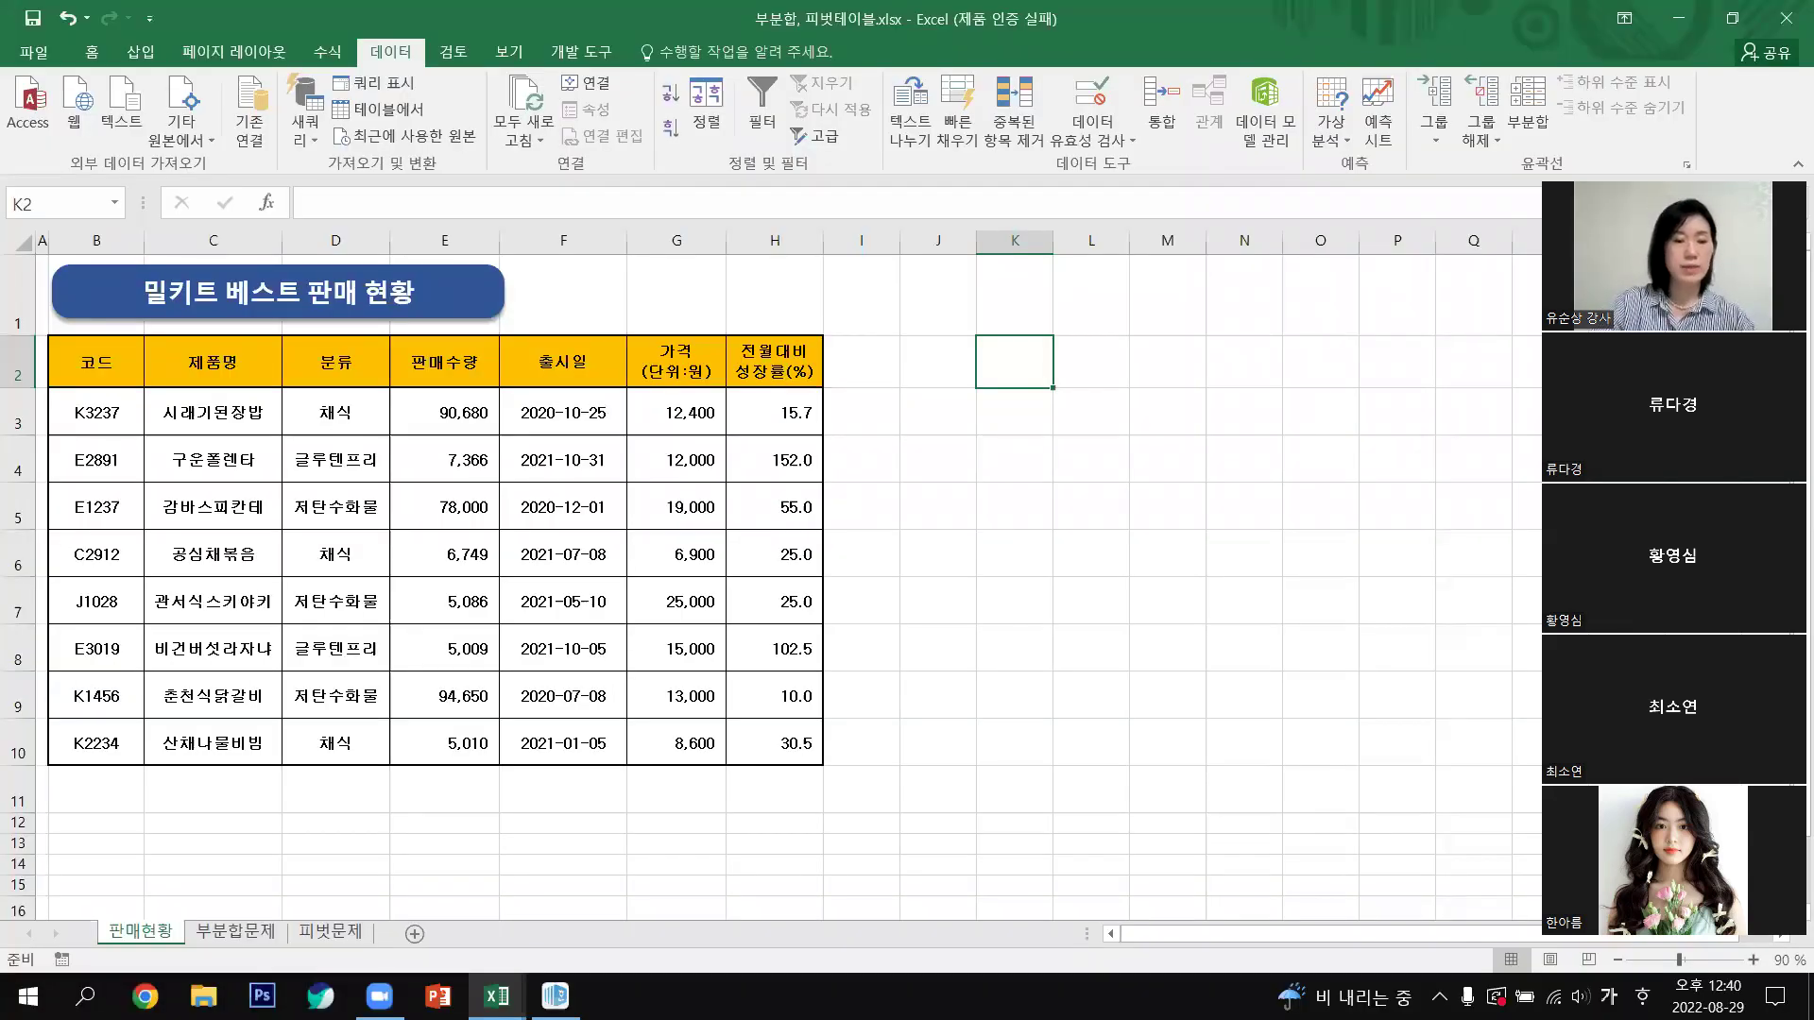
key(ctrl+1)
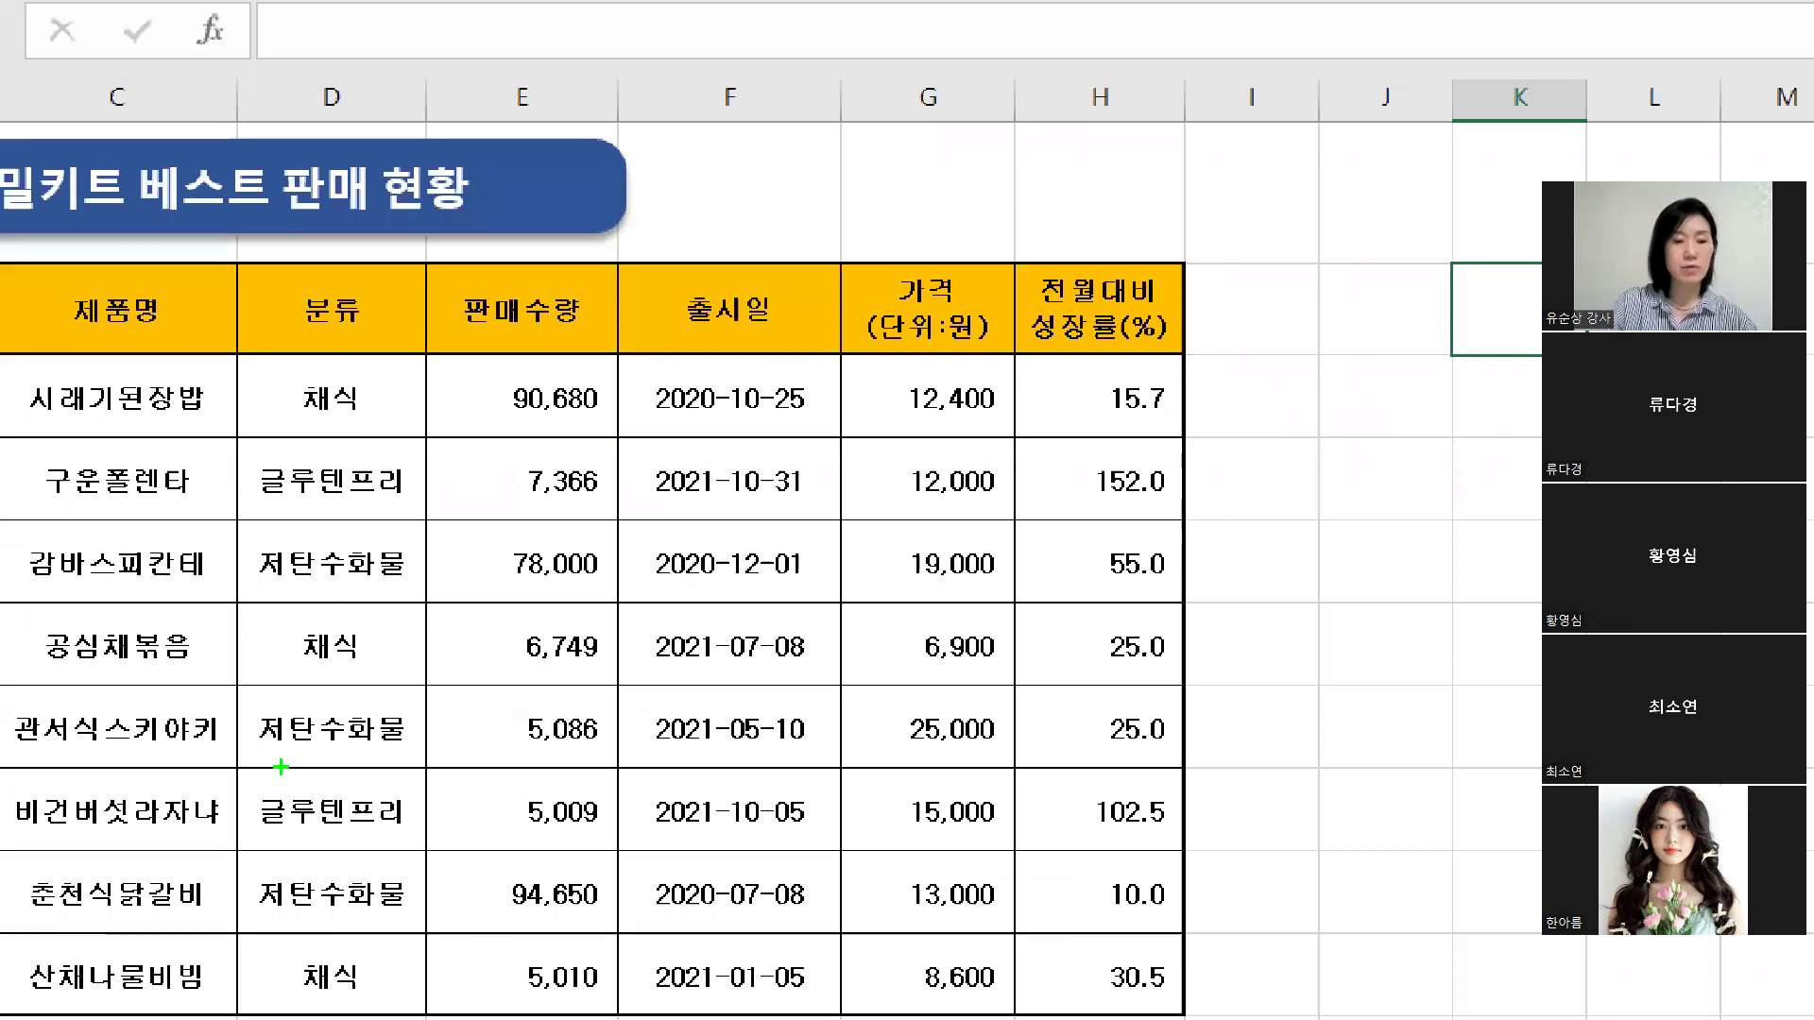
drag(281, 488, 285, 505)
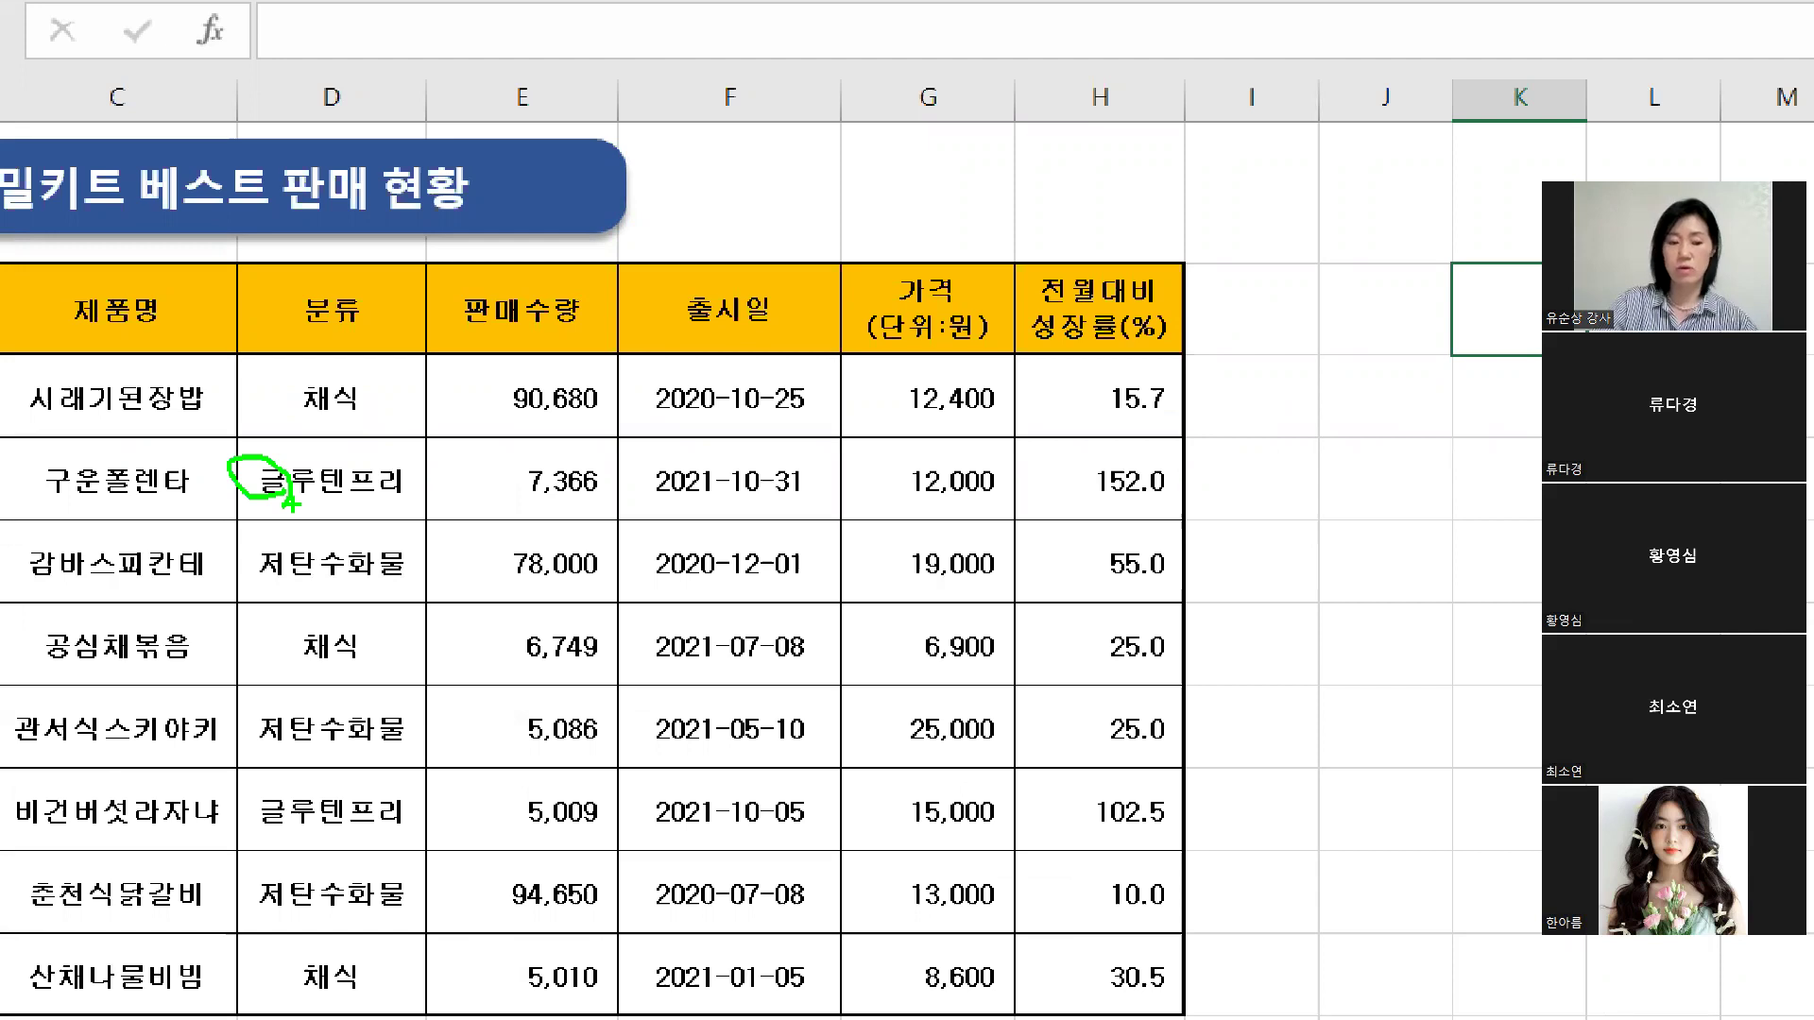
mouse_move(281, 780)
mouse_down()
mouse_move(277, 835)
mouse_move(321, 831)
mouse_up()
mouse_move(266, 356)
mouse_down()
mouse_move(253, 414)
mouse_move(267, 358)
mouse_up()
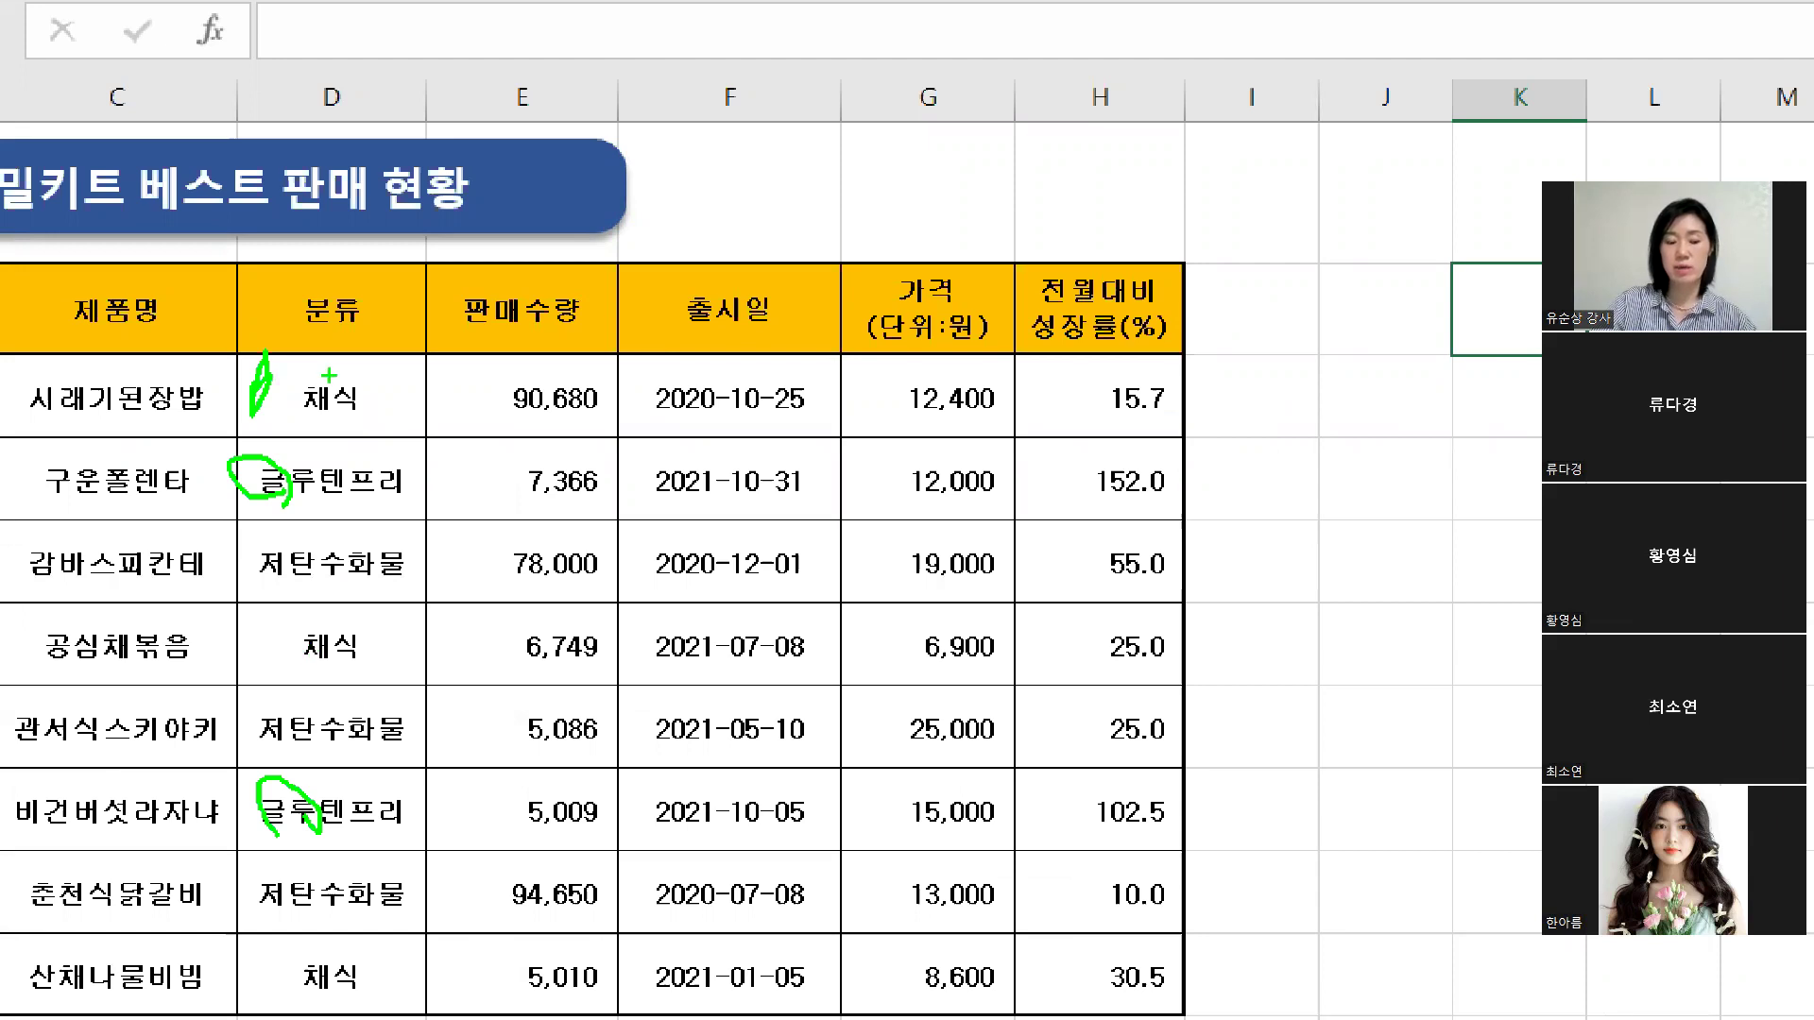
drag(384, 984, 389, 991)
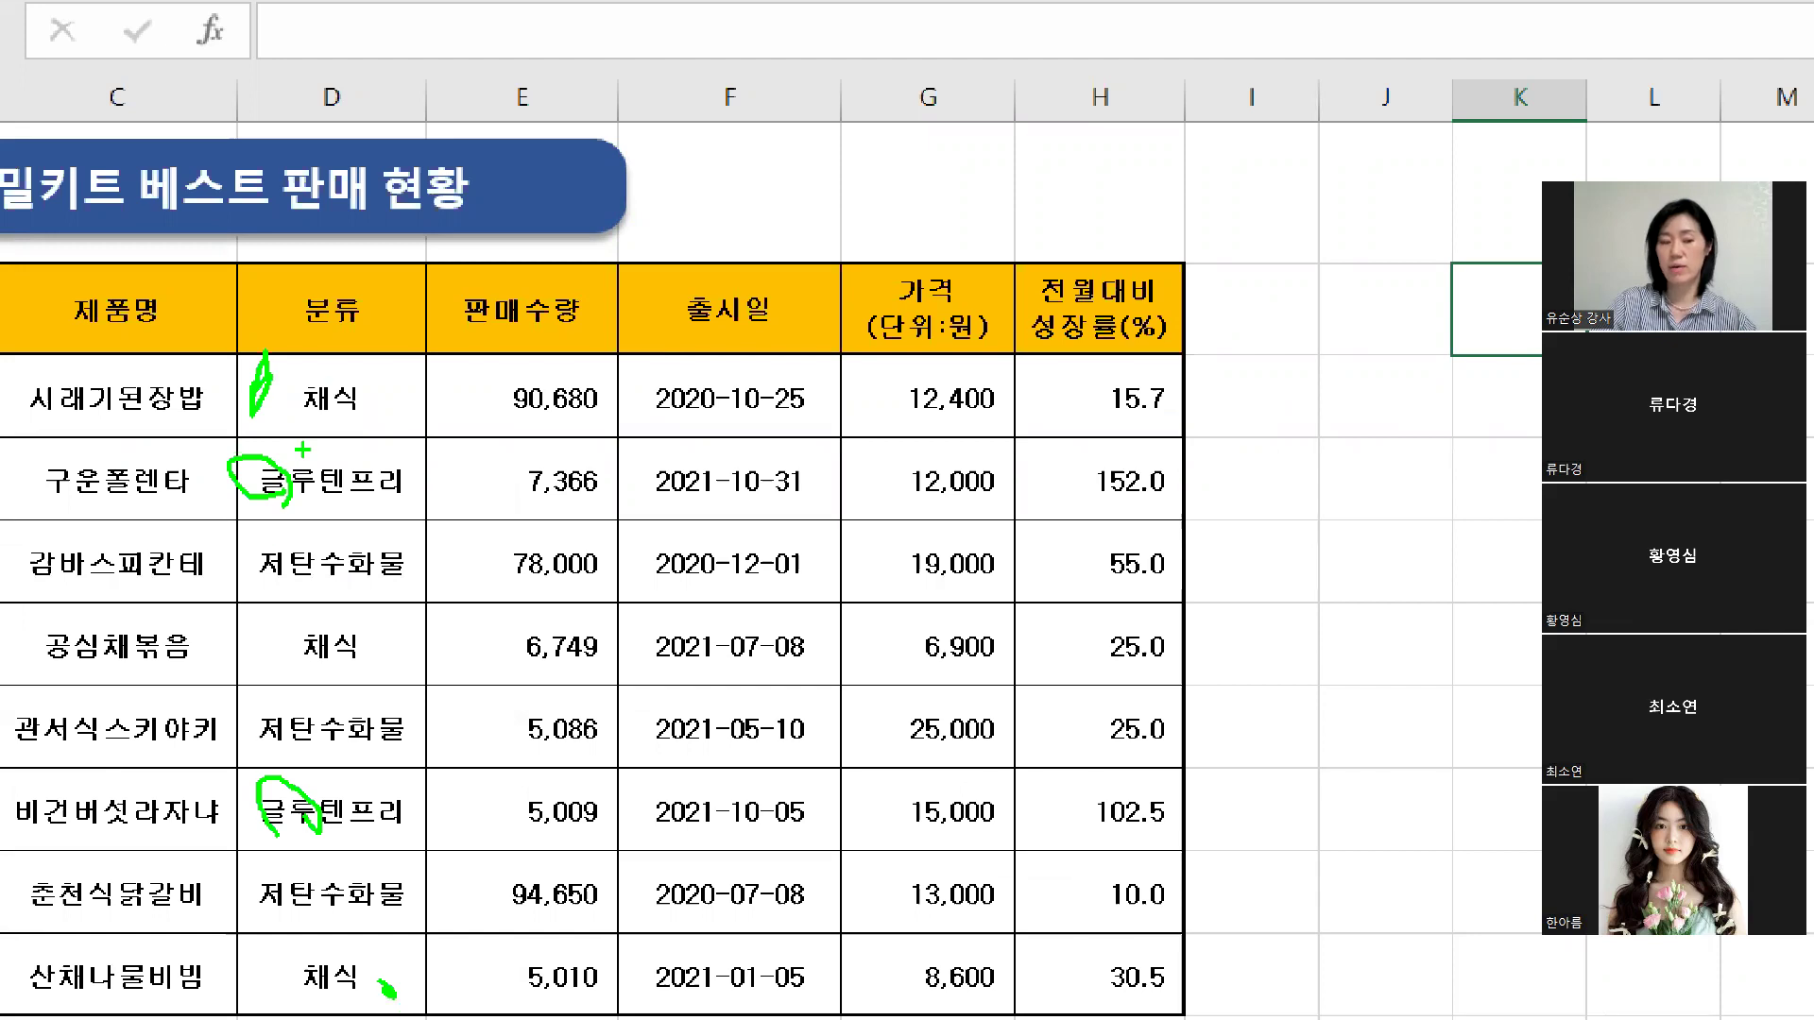
drag(376, 258, 397, 324)
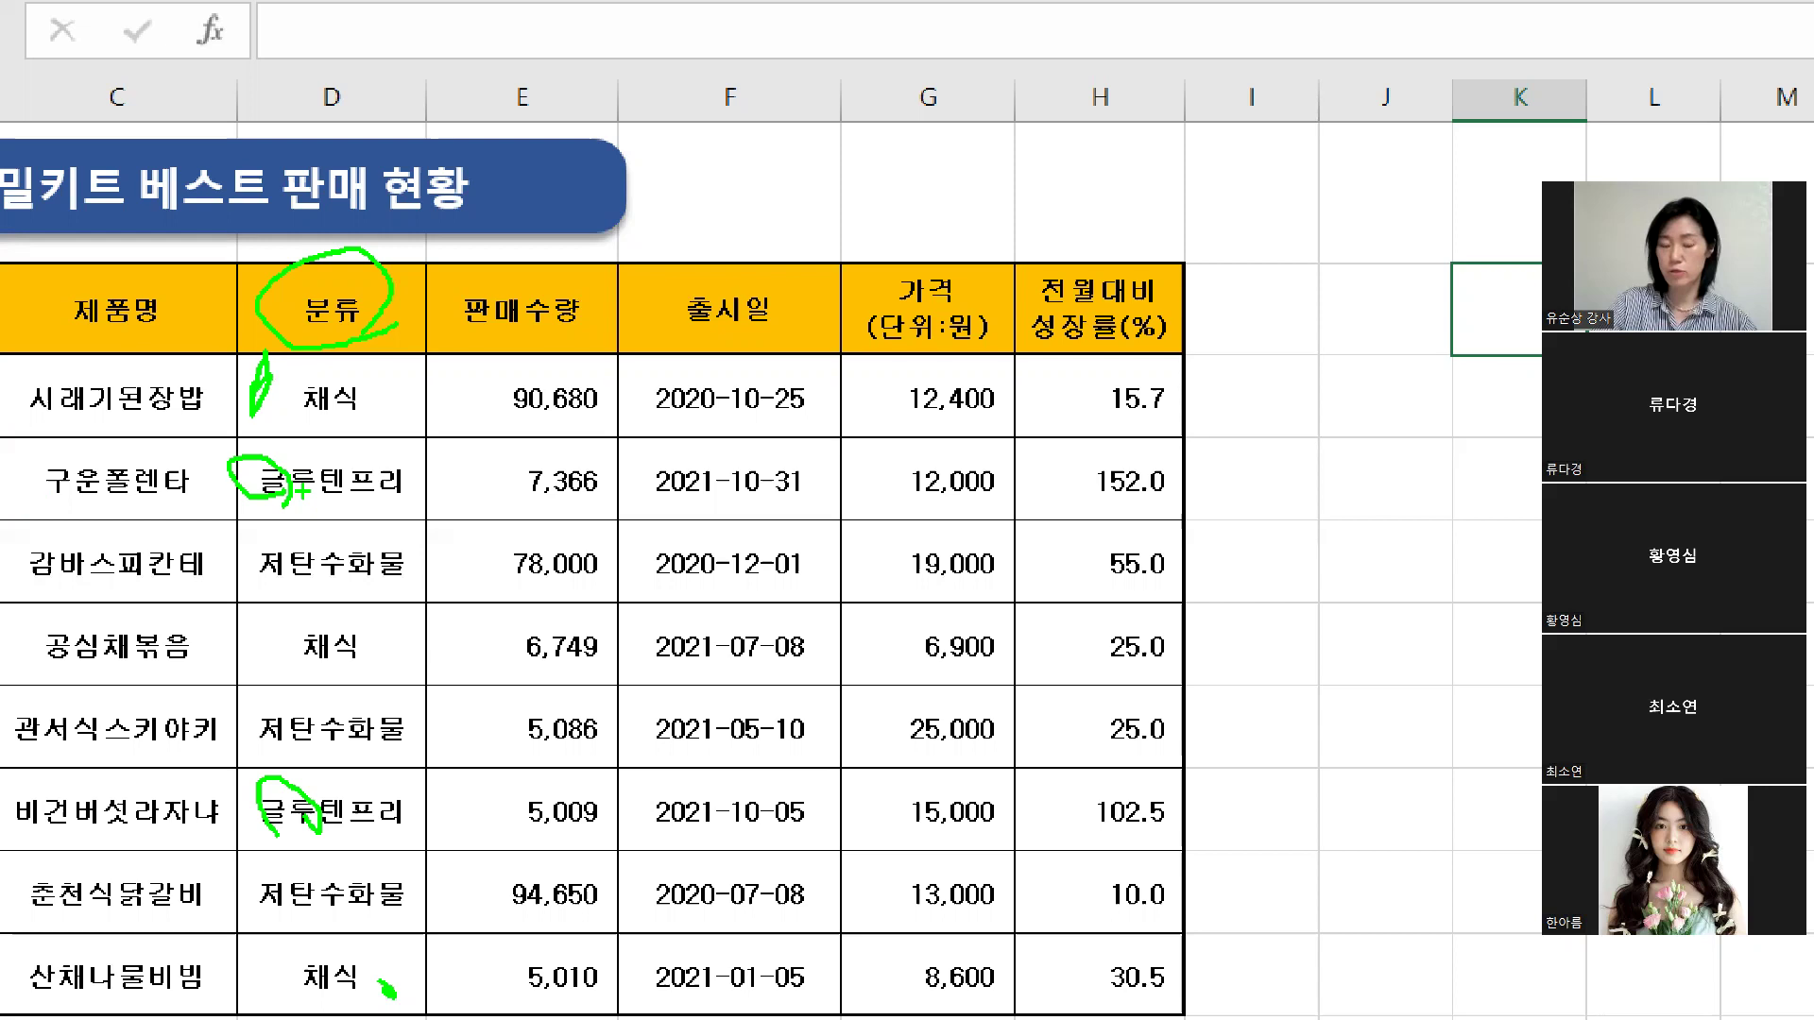
drag(113, 527, 0, 517)
mouse_move(114, 527)
mouse_down()
mouse_move(1256, 496)
mouse_move(20, 444)
mouse_move(184, 543)
mouse_up()
mouse_move(403, 498)
mouse_down()
mouse_move(361, 374)
mouse_move(463, 389)
mouse_up()
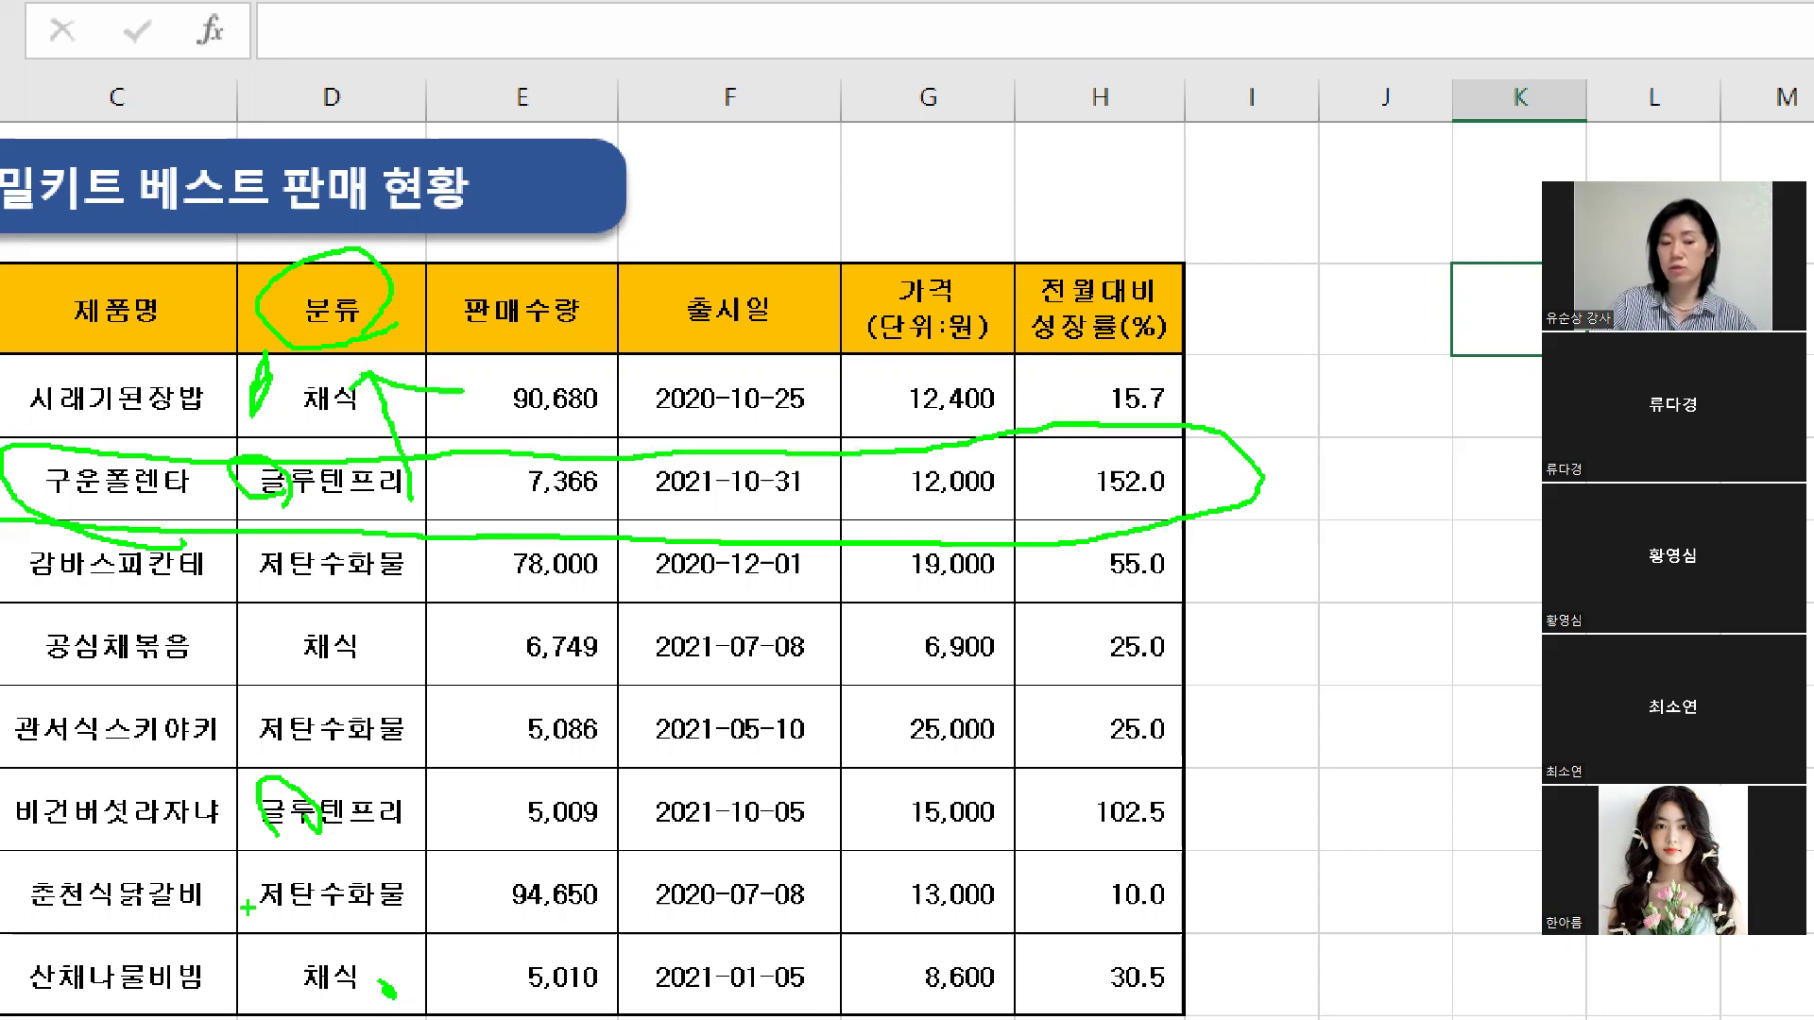
drag(264, 846, 803, 804)
drag(416, 536, 198, 832)
drag(403, 566, 446, 564)
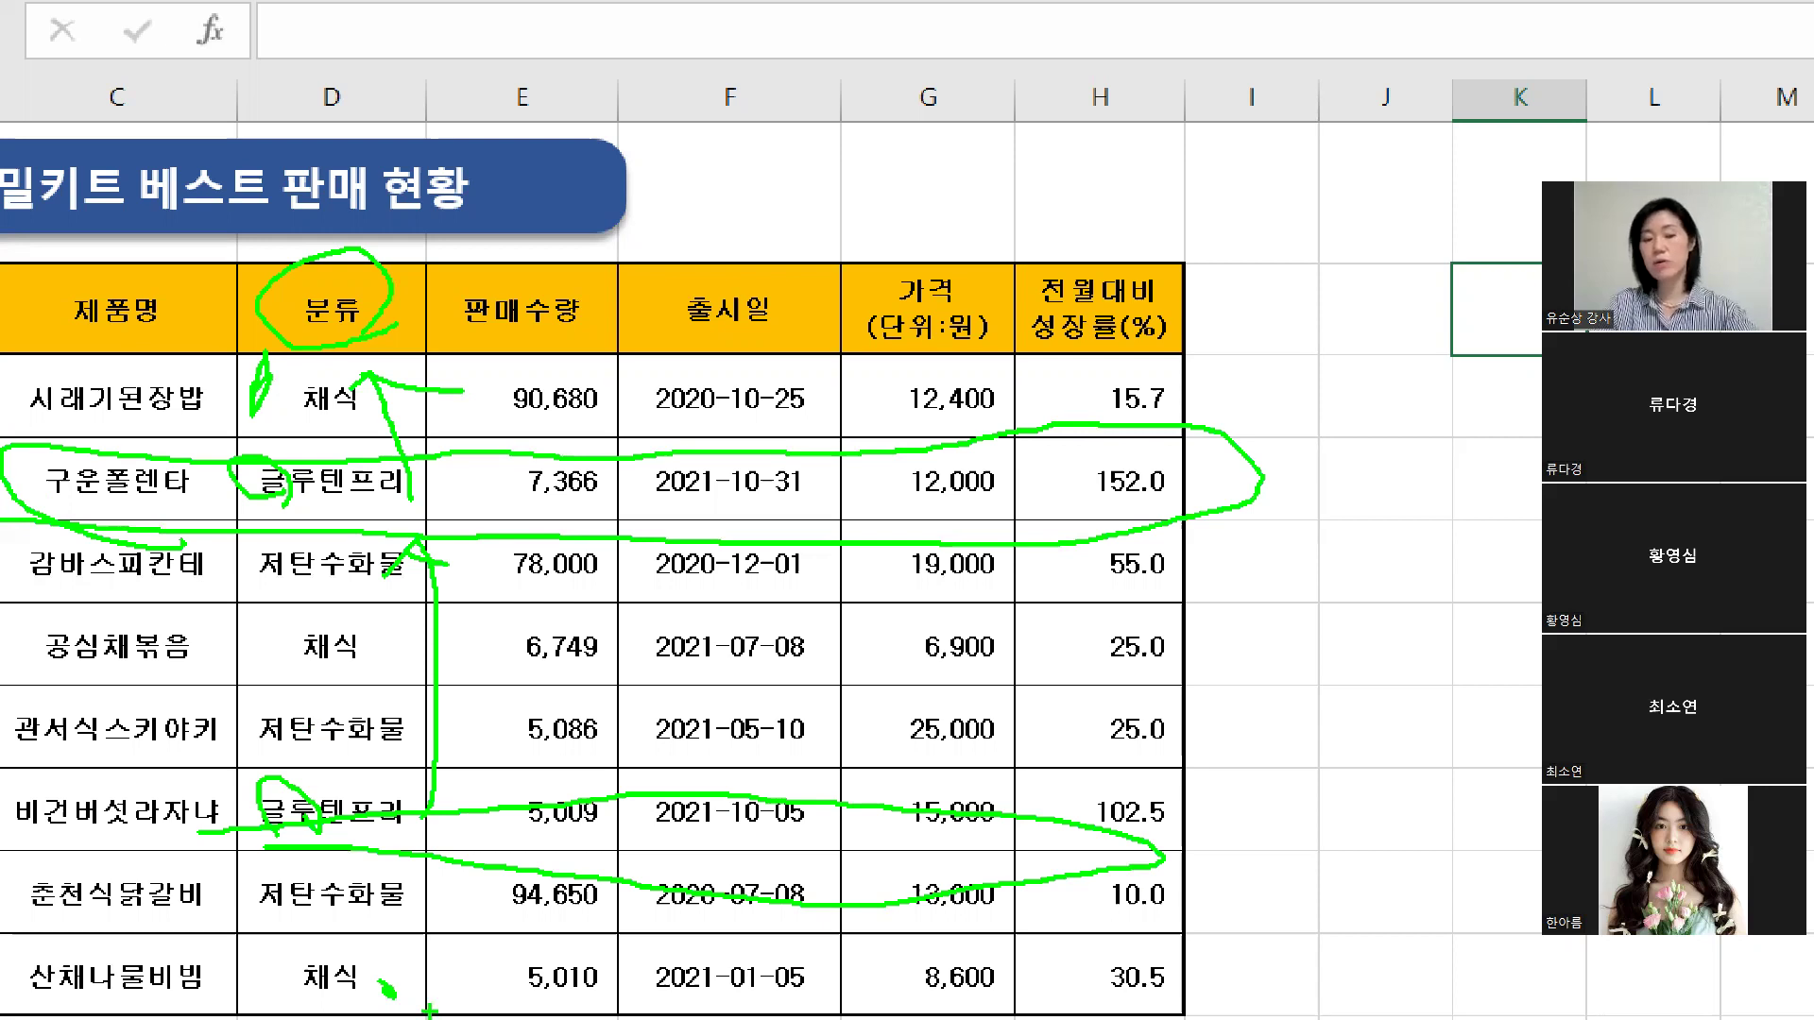
key(Escape)
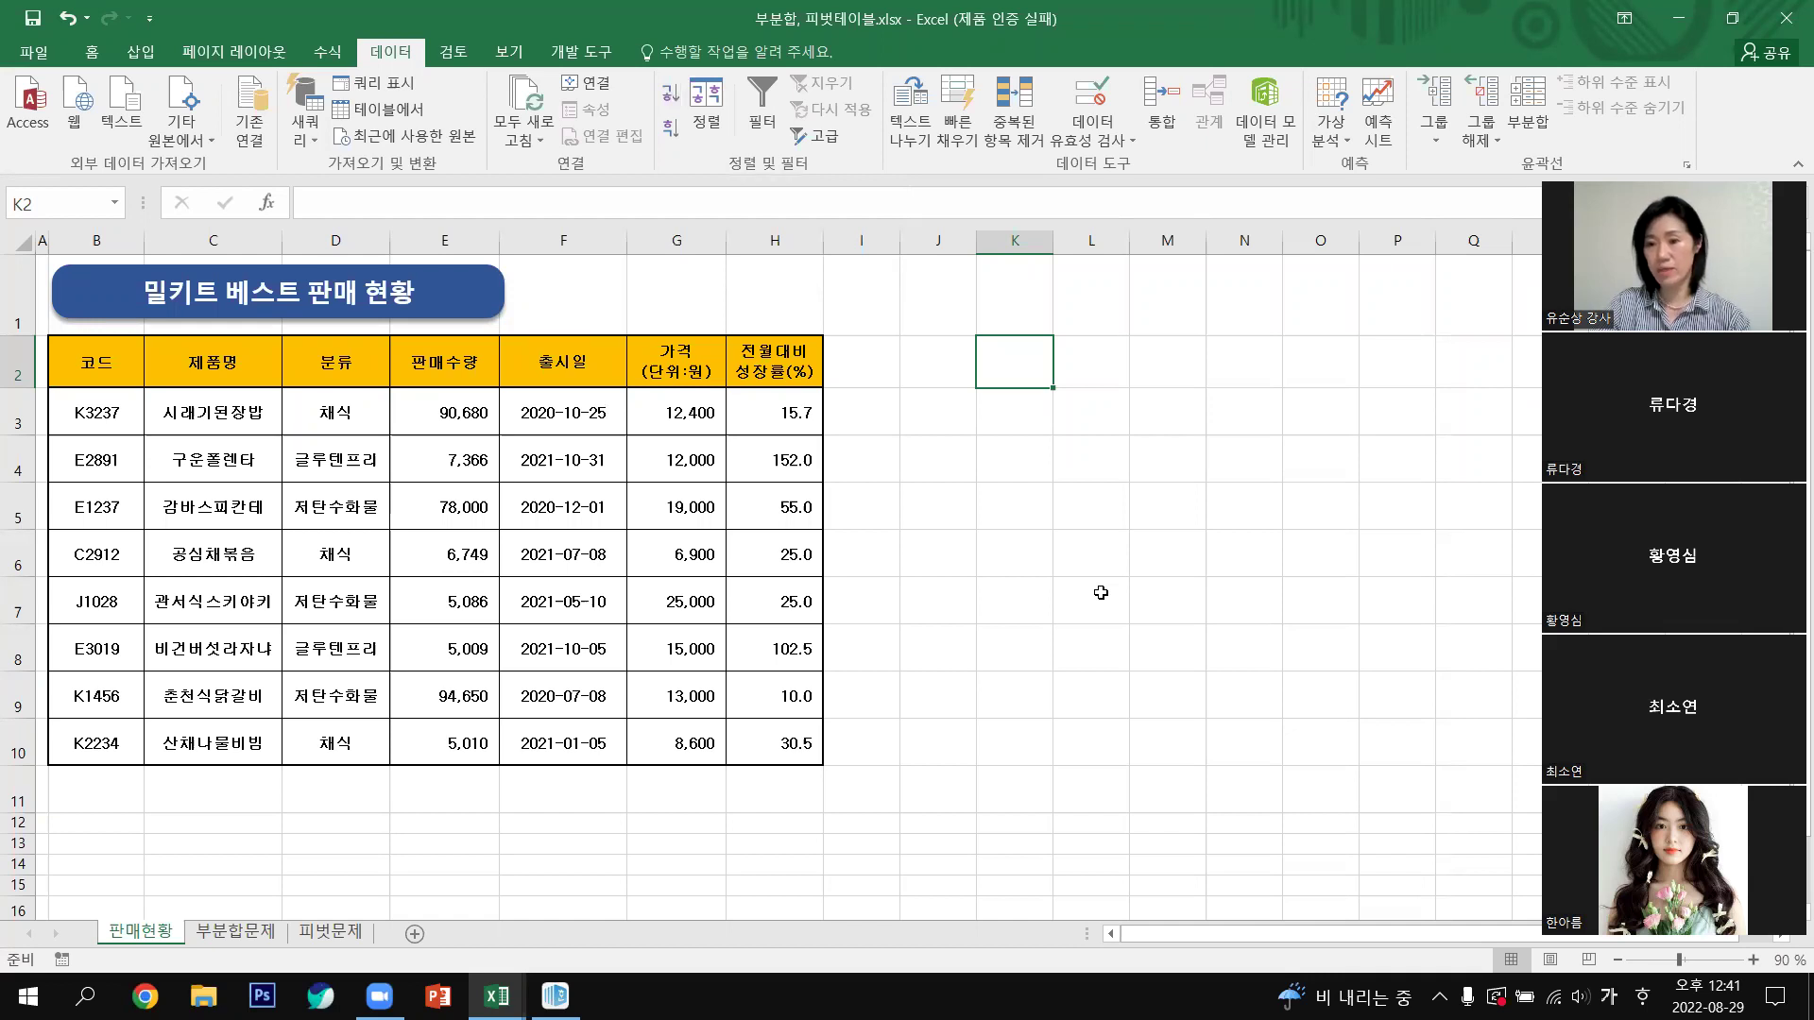
Step: Sort the sales table on the 판매현황 sheet by 분류 in ascending order and re-sort it by 분류 in descending order
click(670, 128)
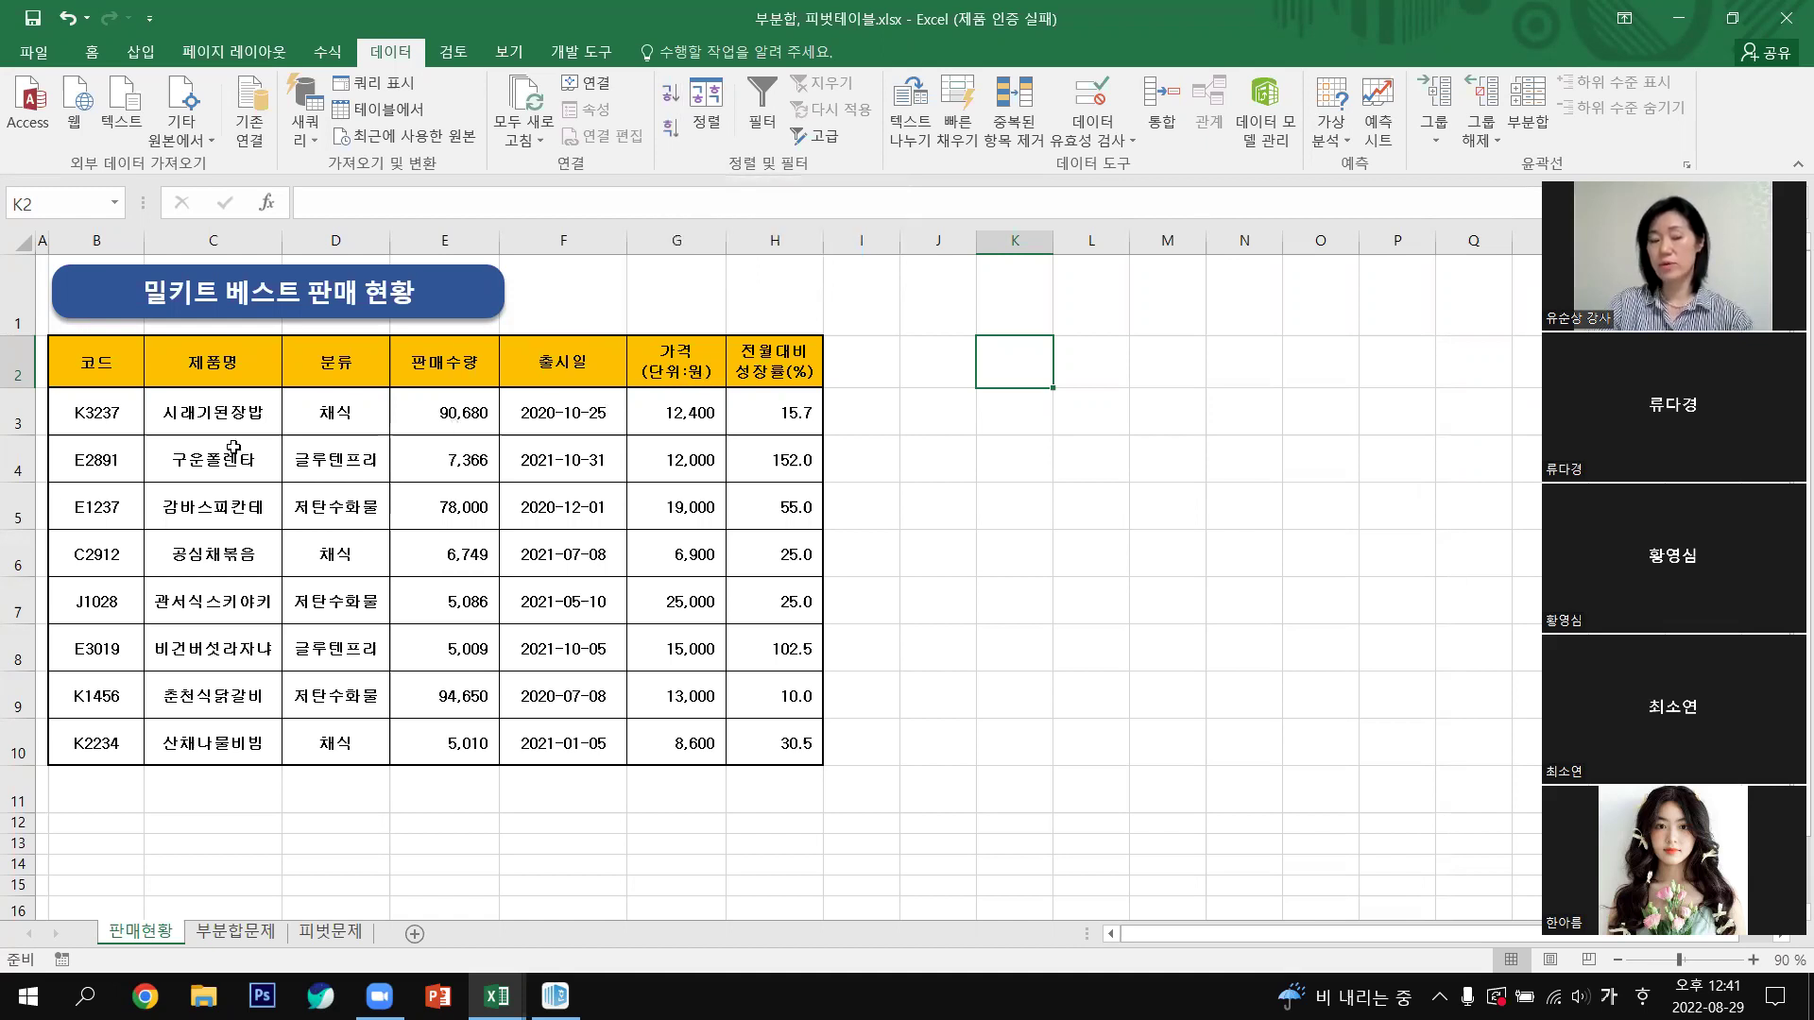
click(350, 360)
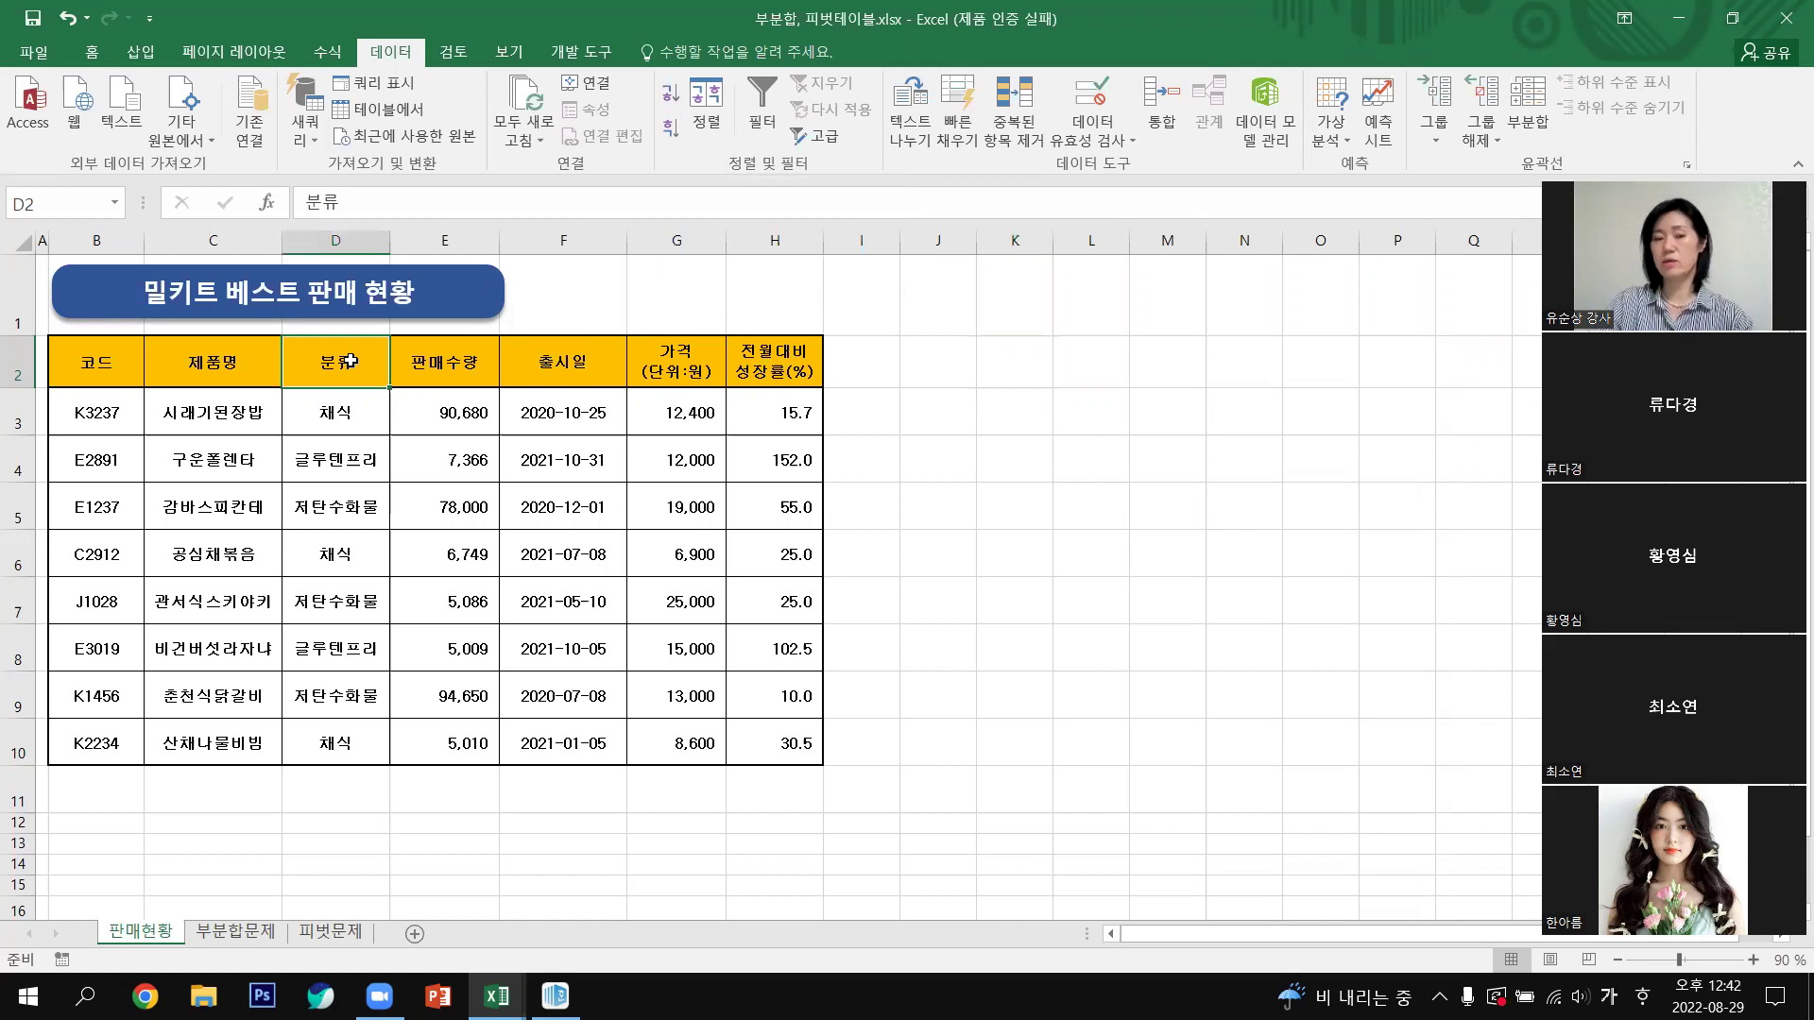
click(668, 95)
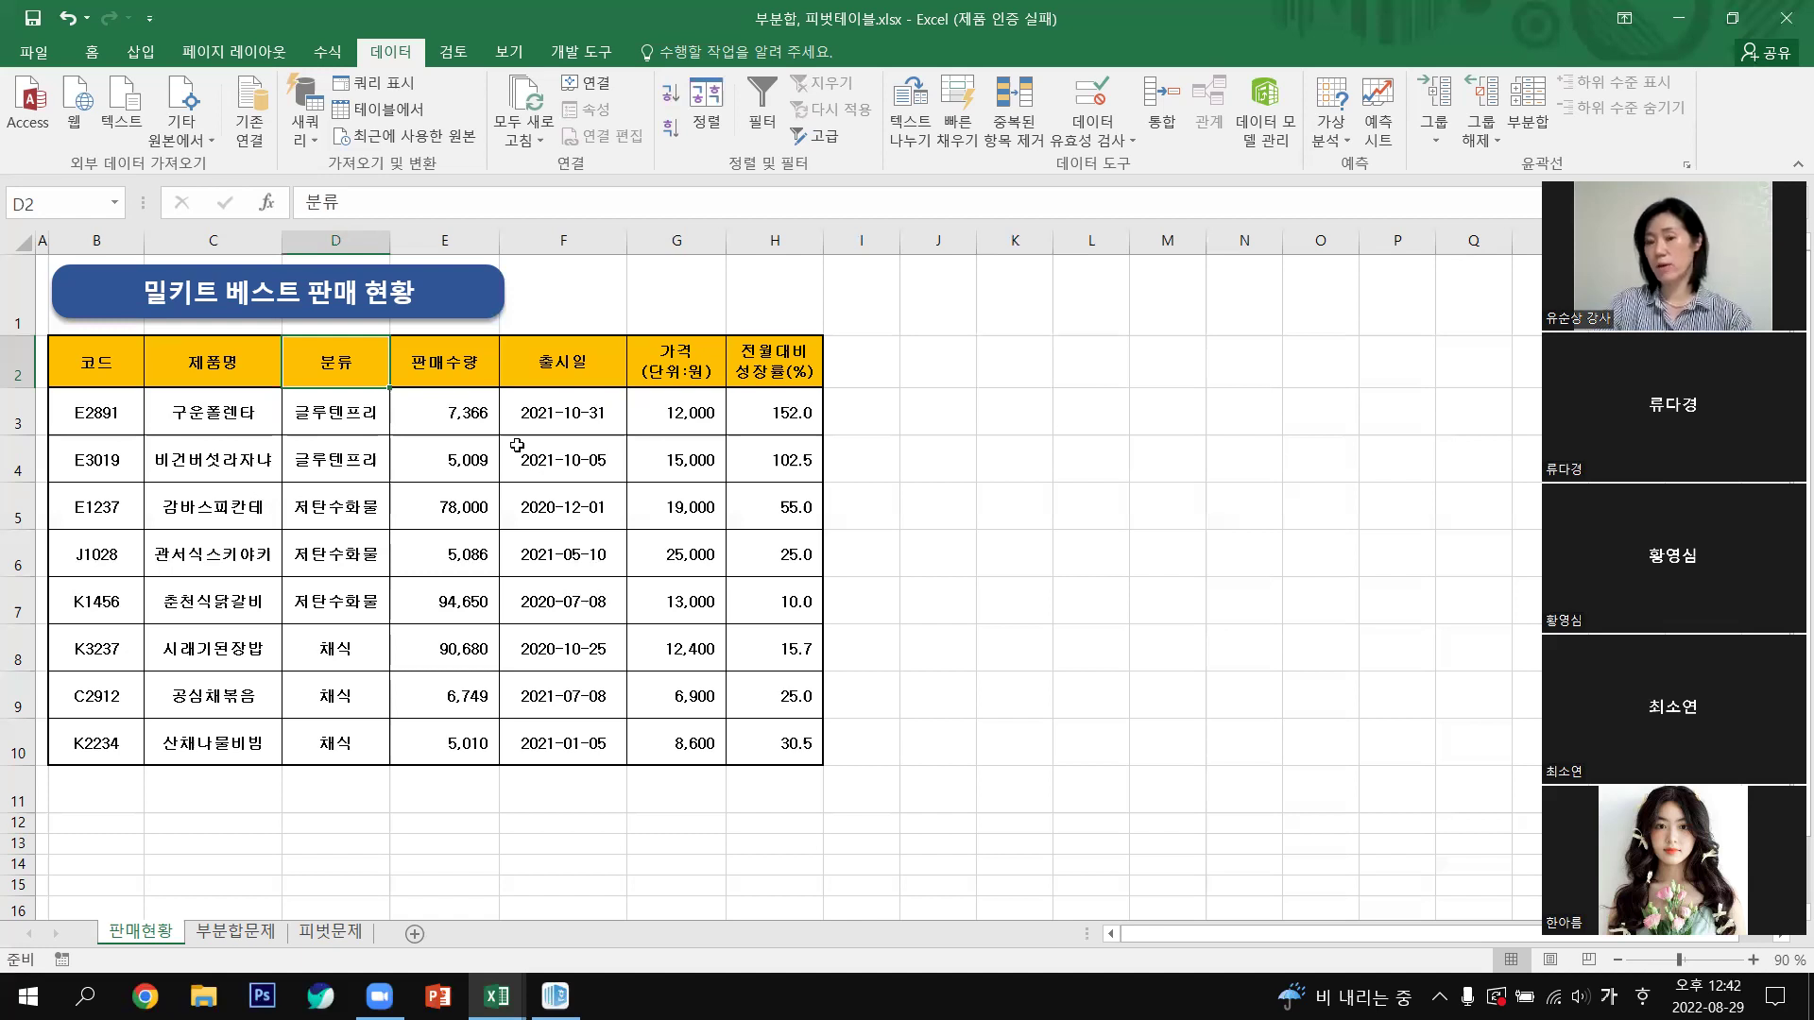
drag(103, 420, 156, 413)
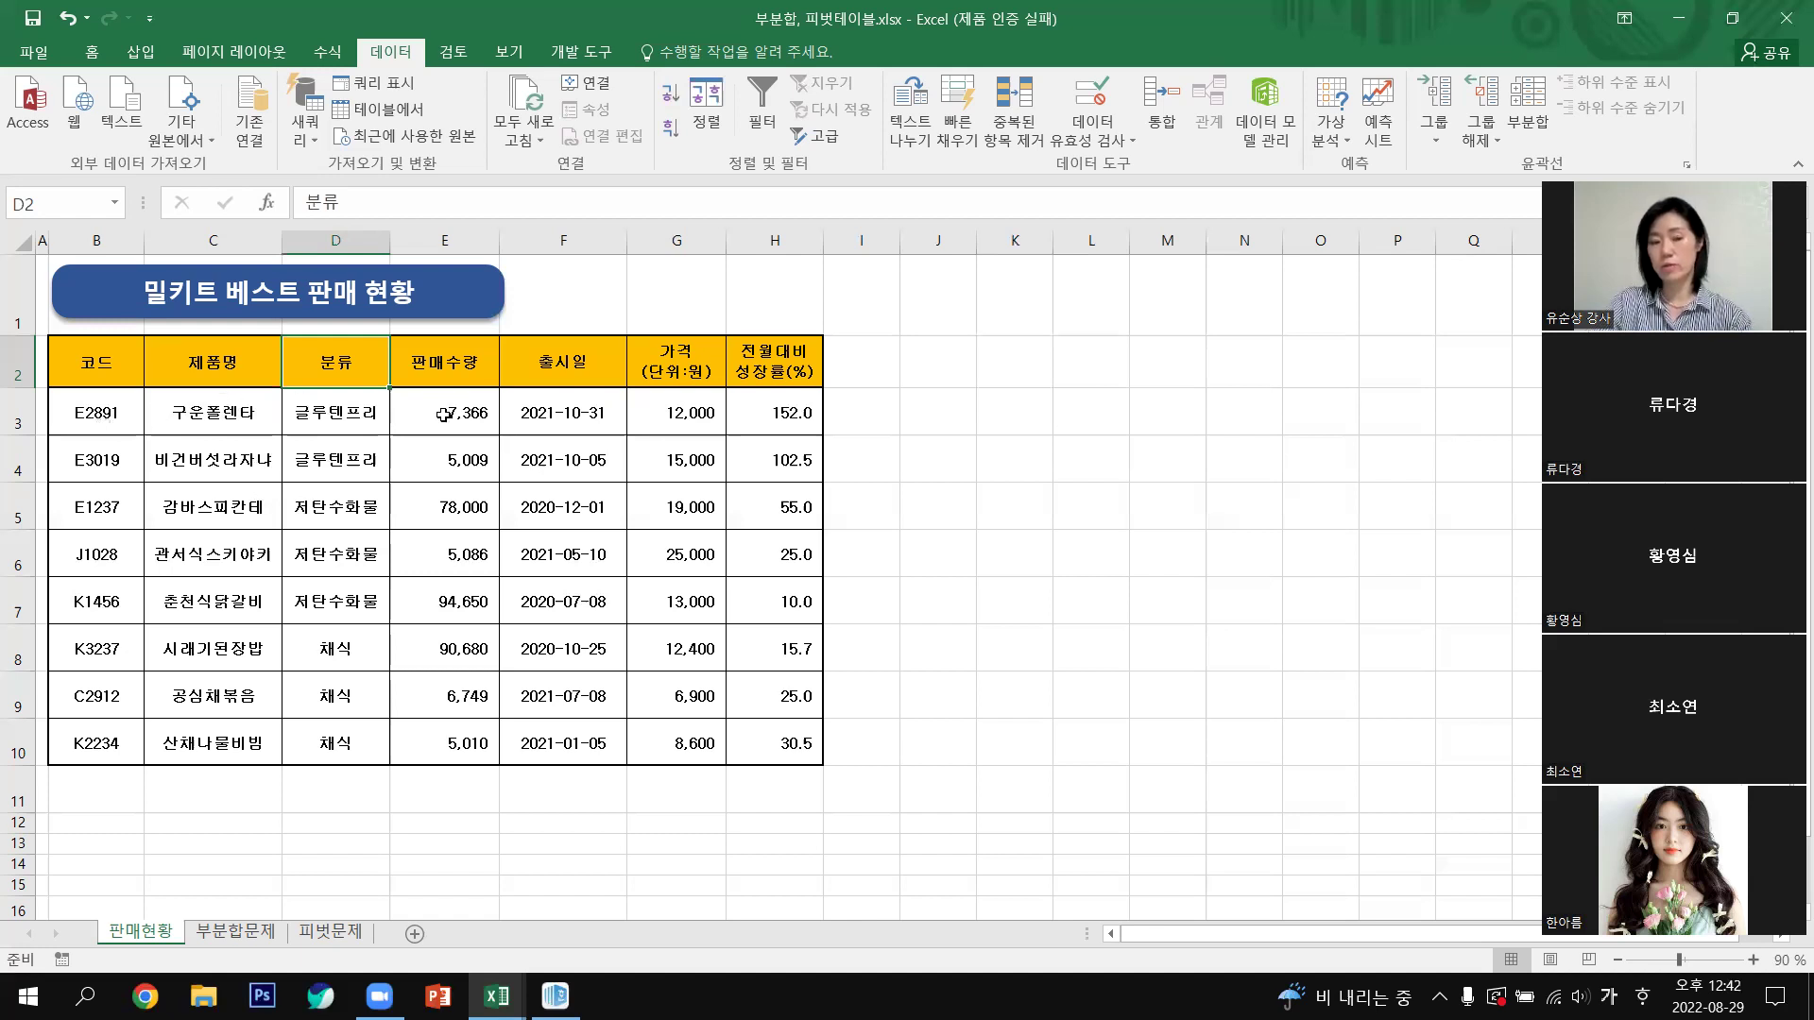
drag(760, 408, 762, 409)
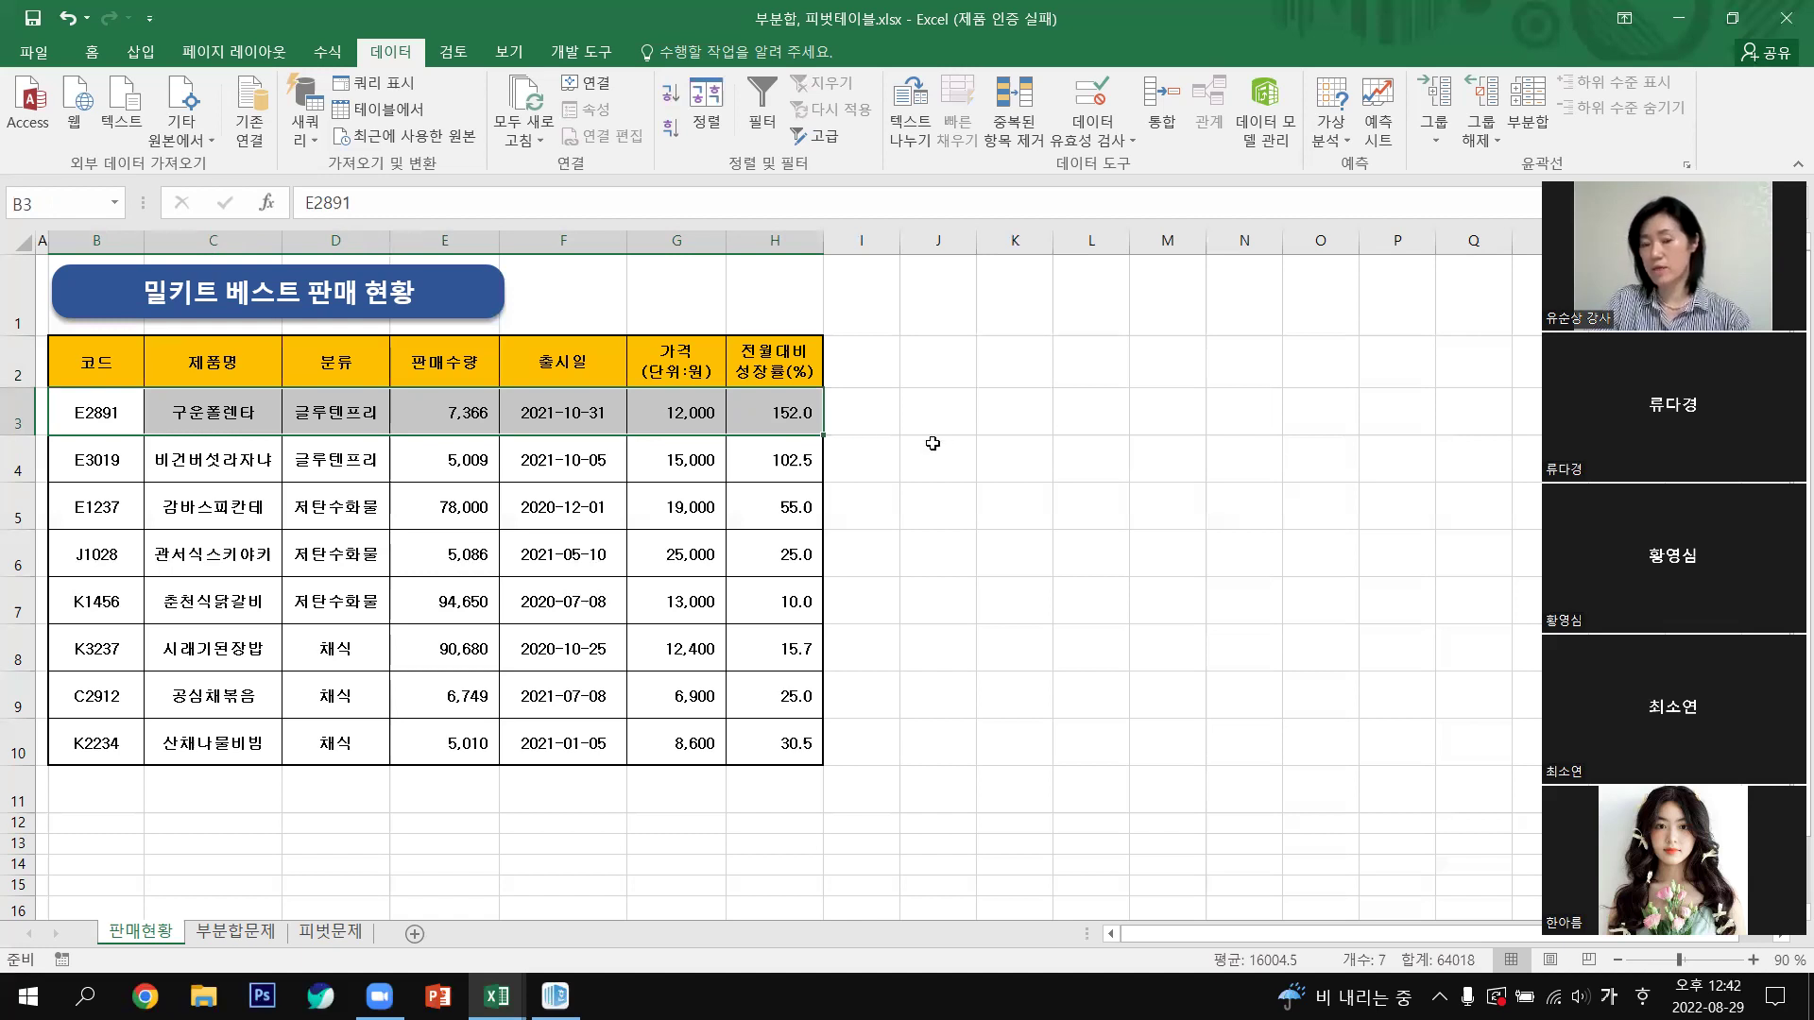
click(903, 454)
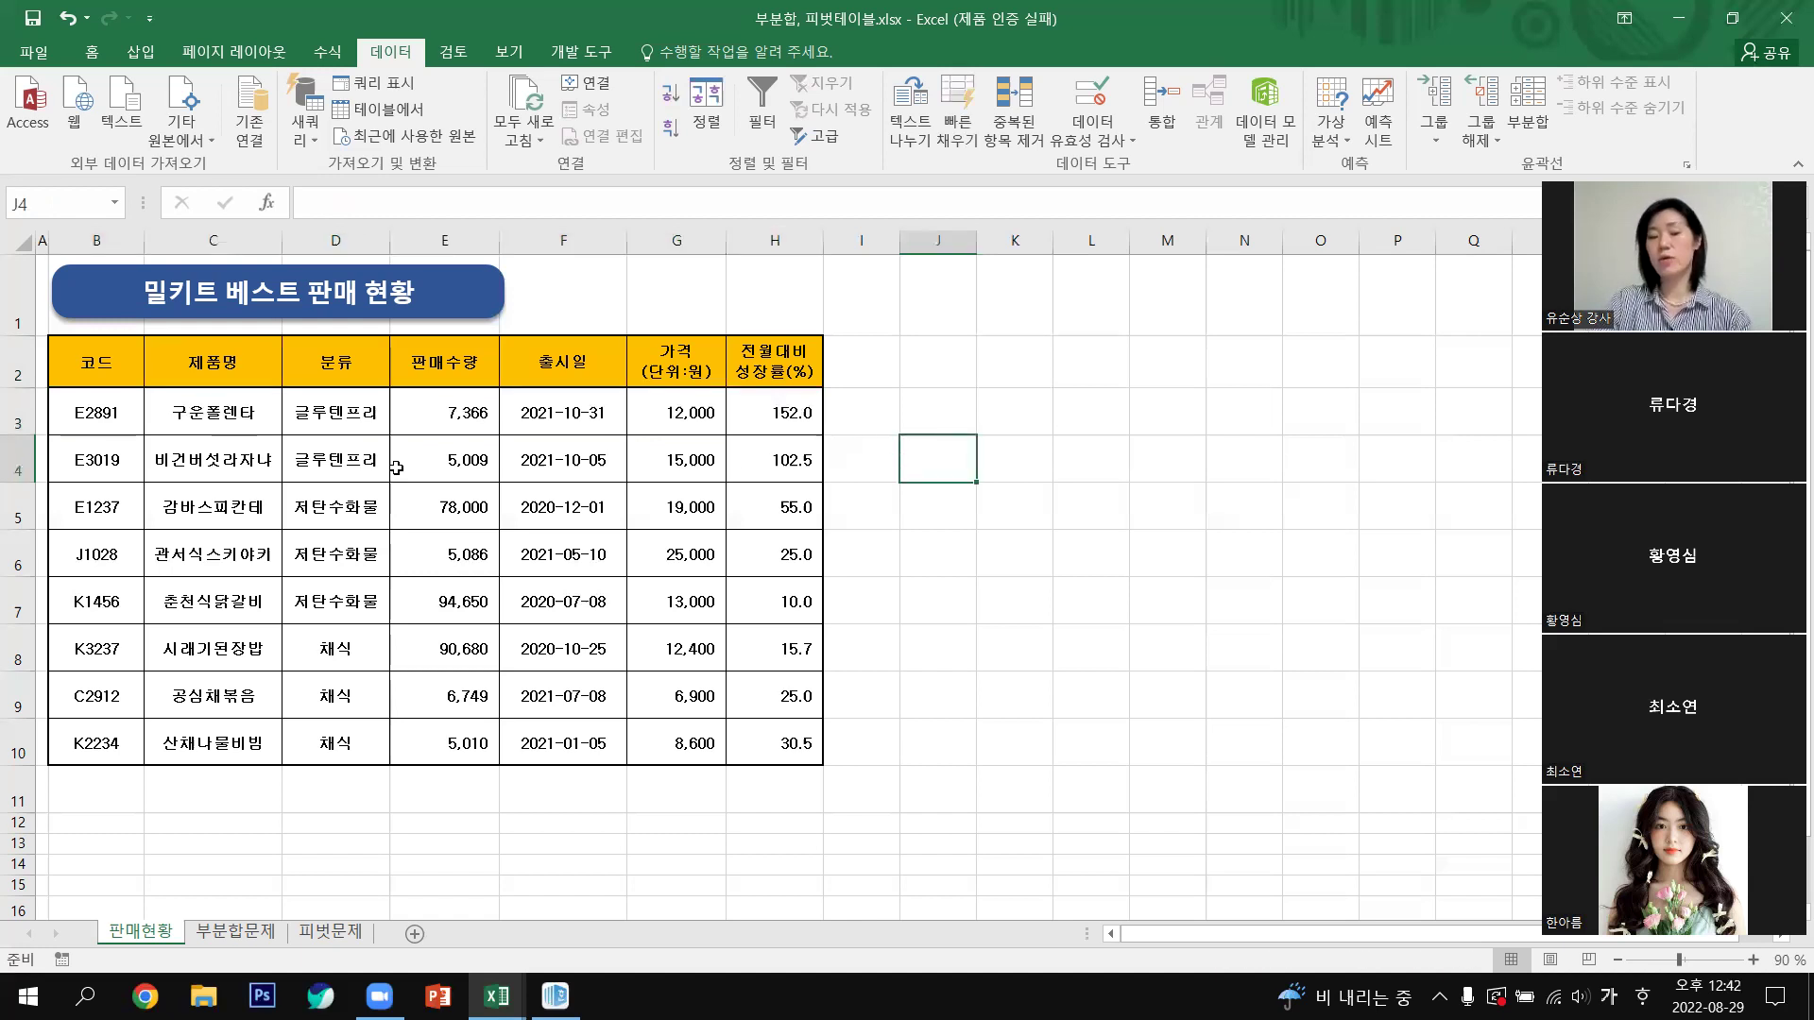
click(322, 366)
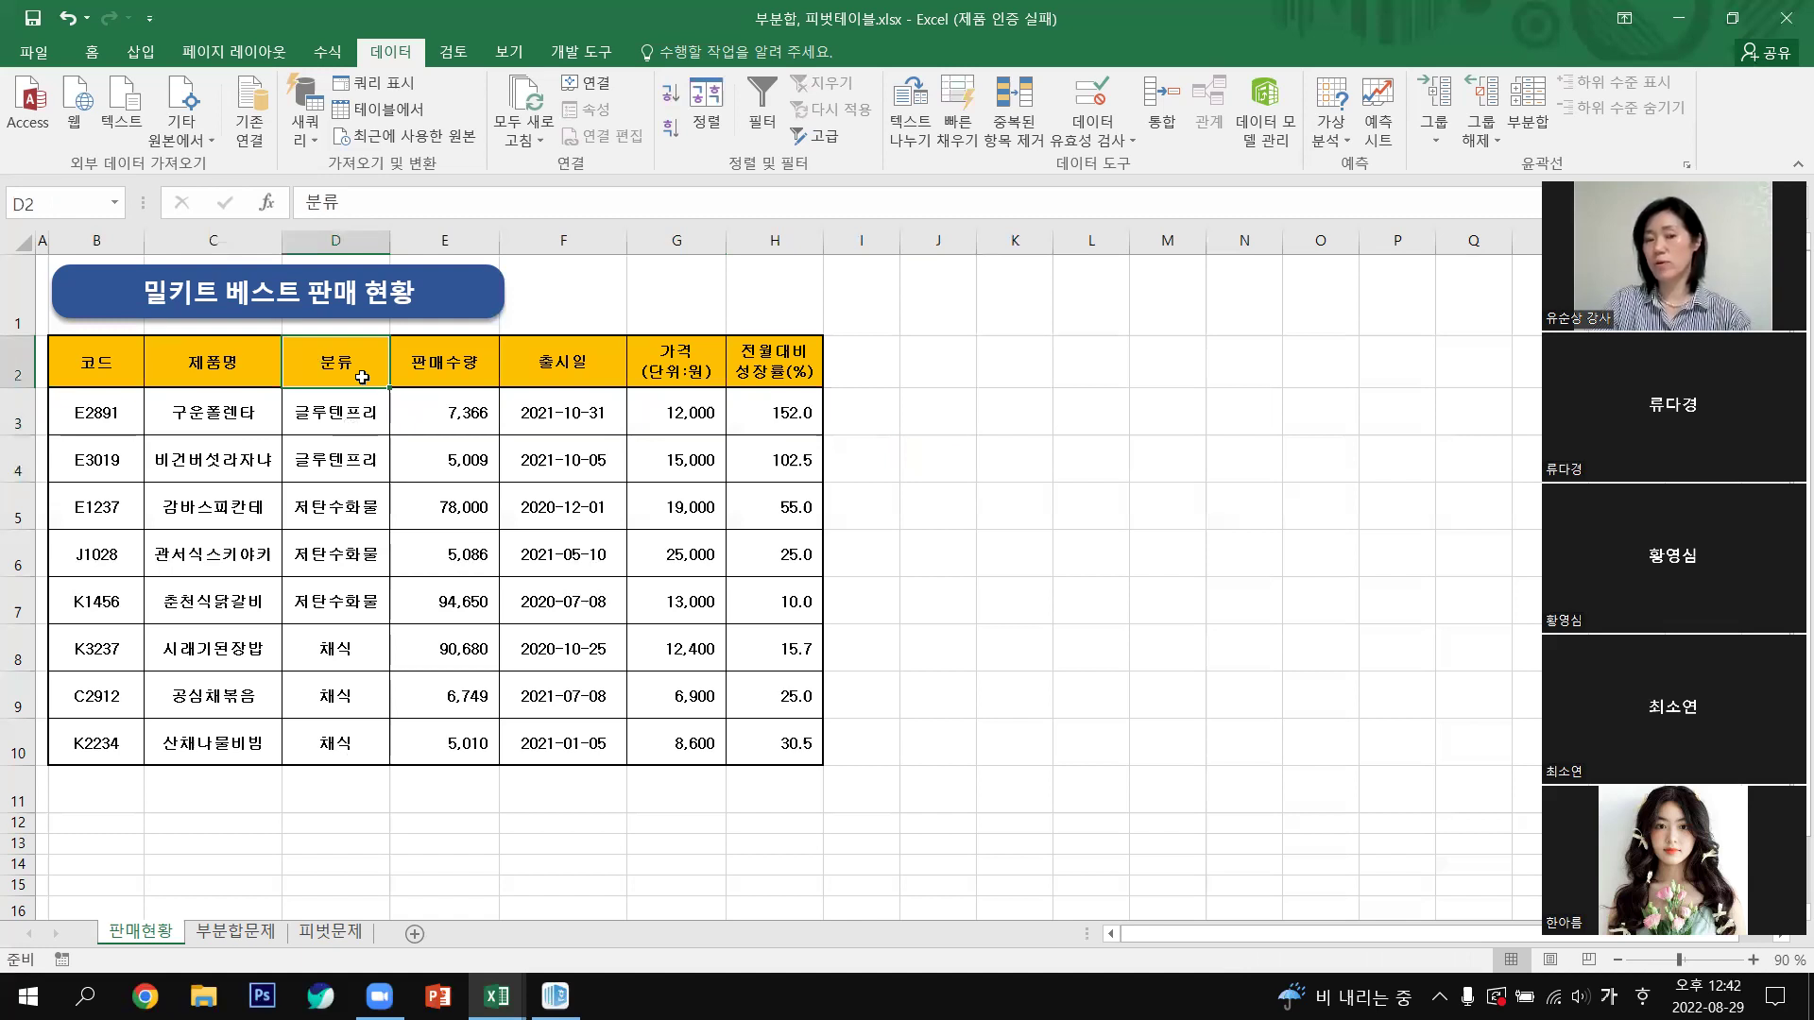
click(667, 134)
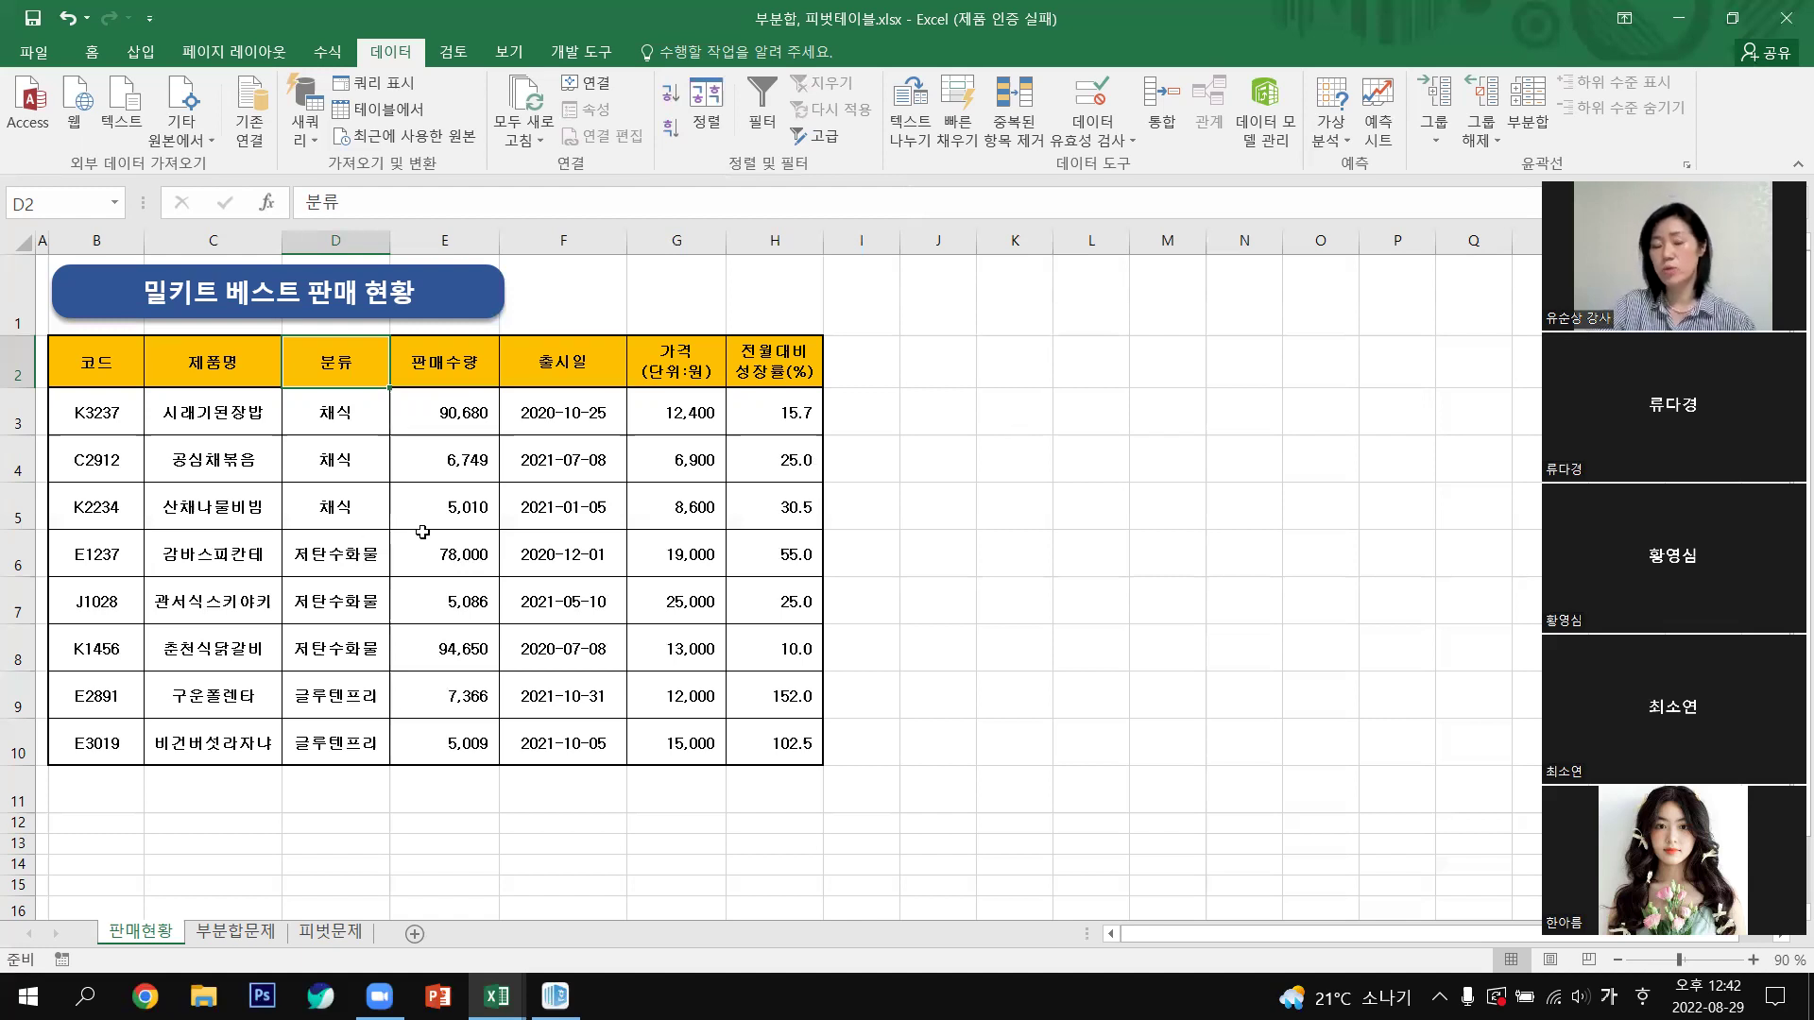
Step: Sort the sales table by 가격(단위:원) in ascending order and check the sorted price column
click(689, 362)
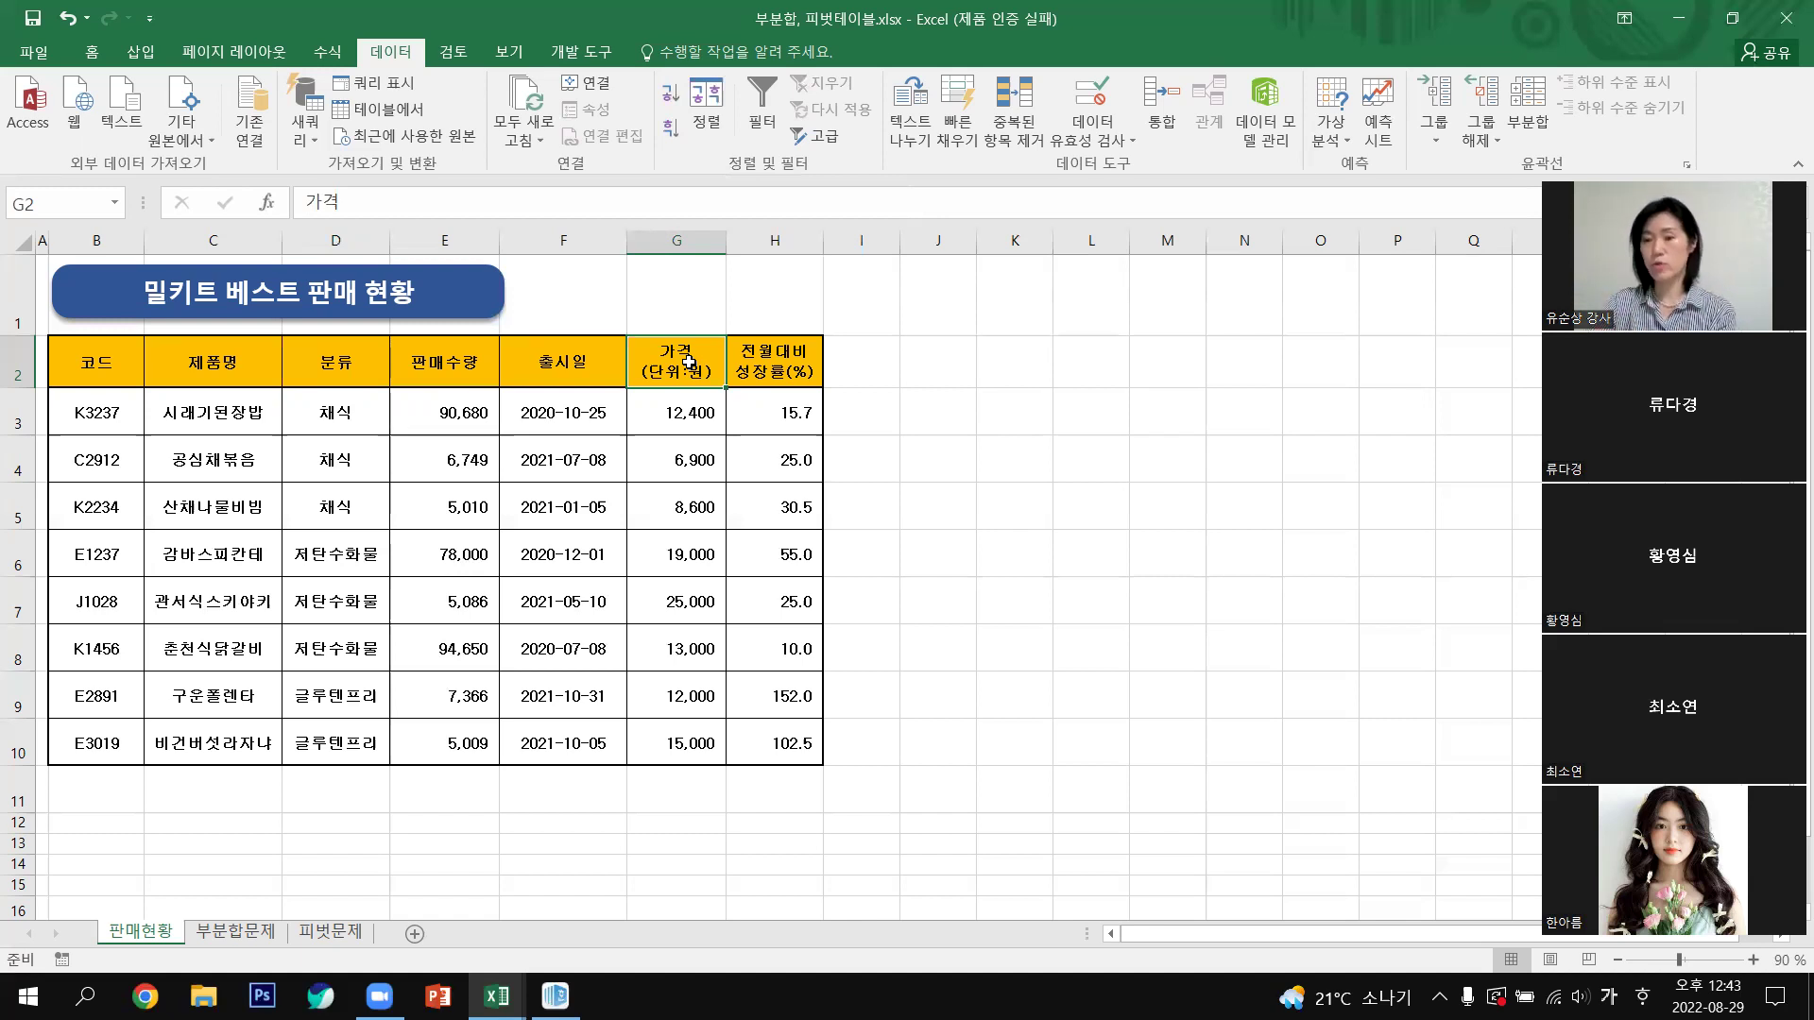
click(669, 94)
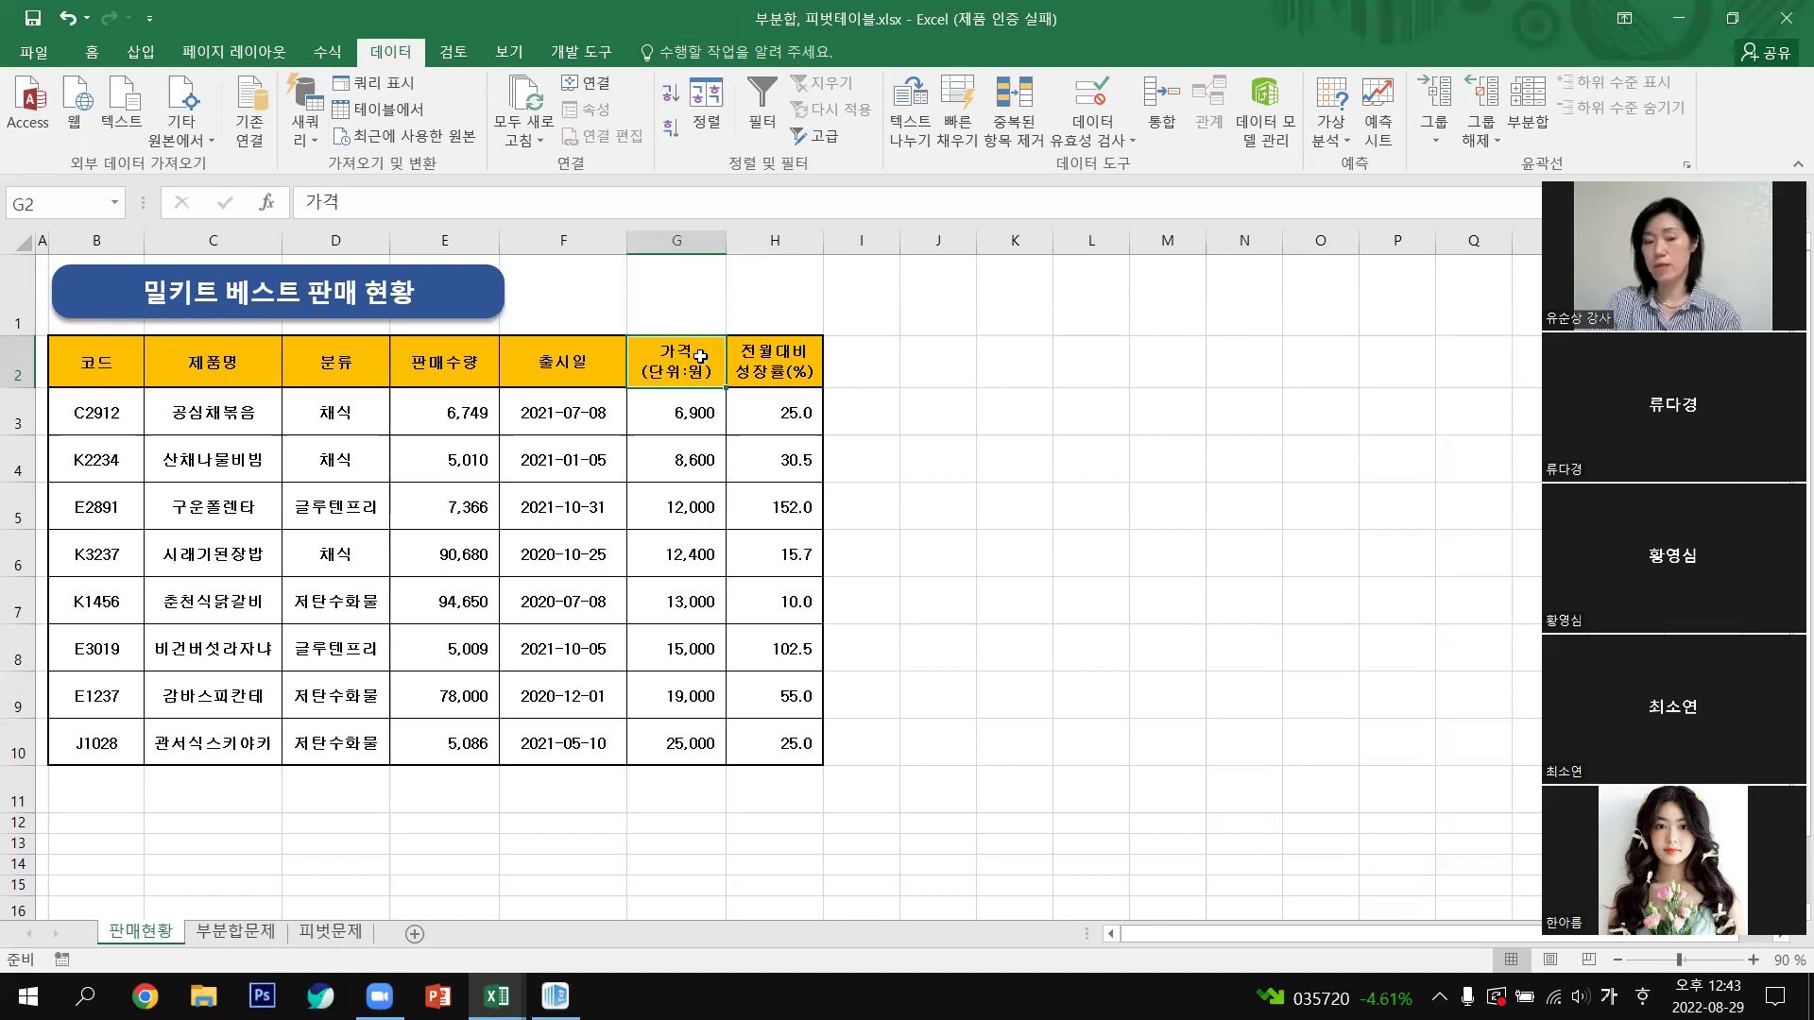
key(ctrl+shift+Down)
click(953, 681)
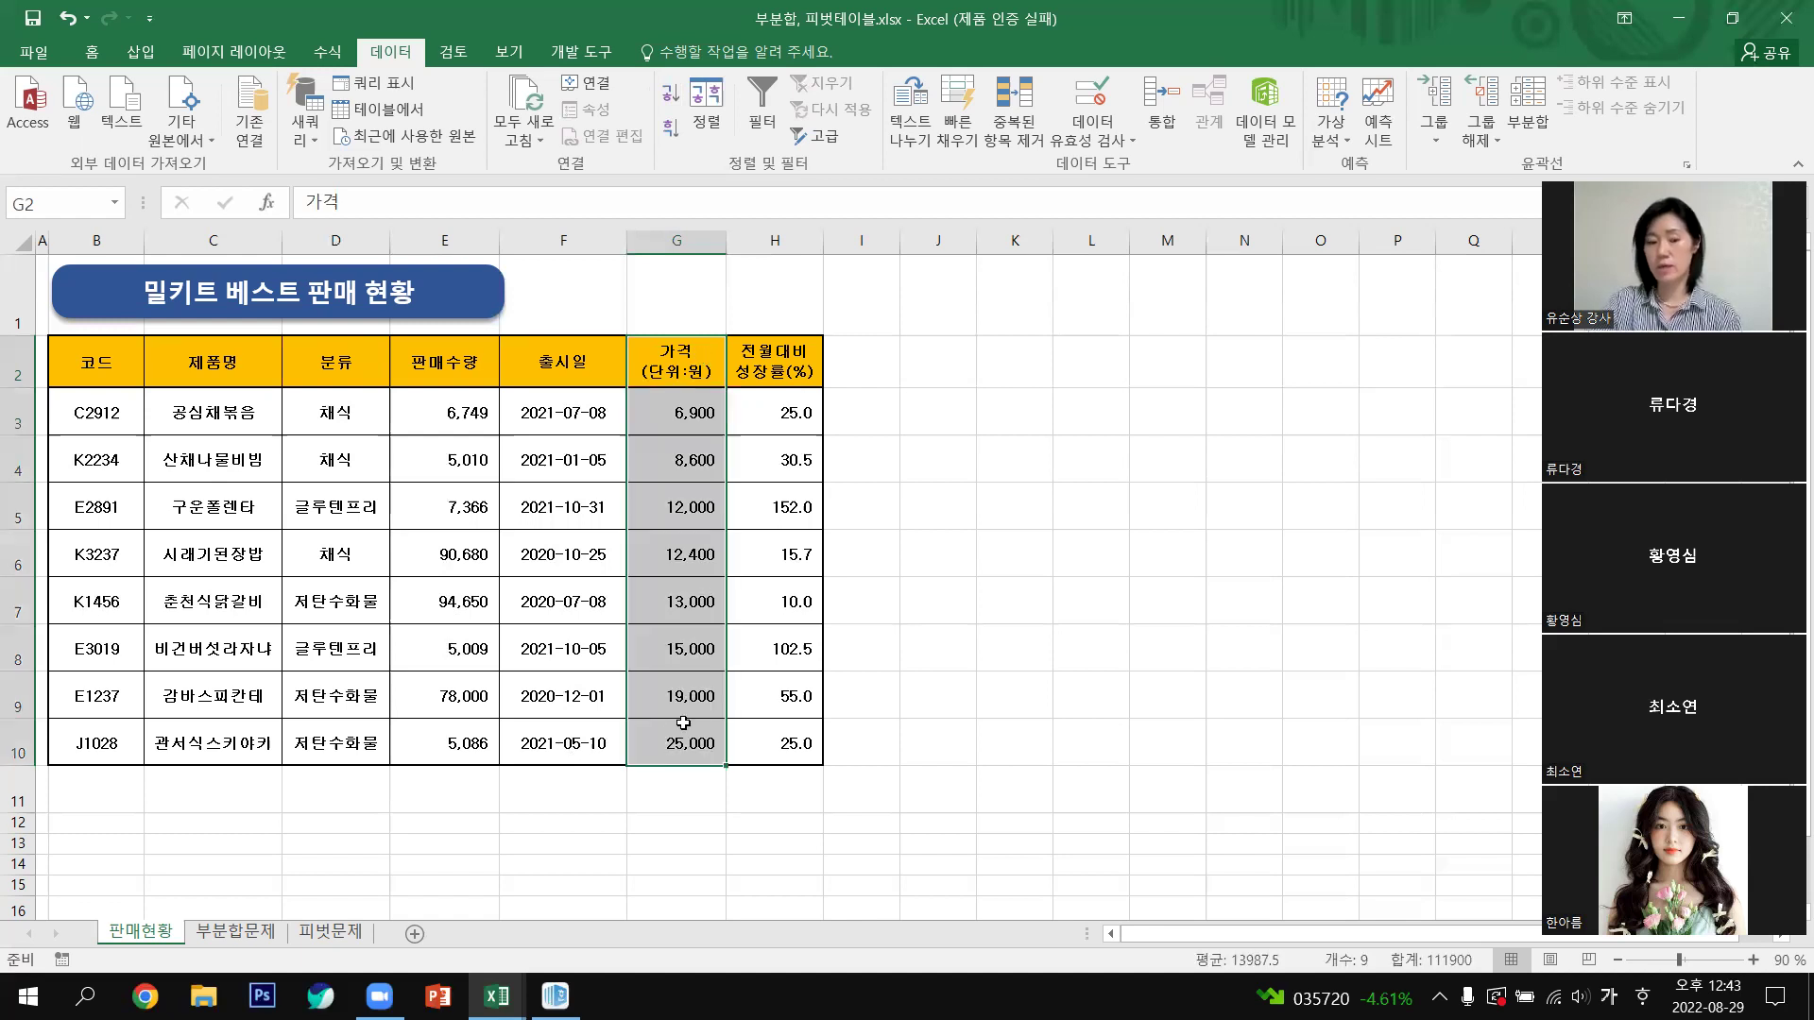
Step: Sort the sales table on the 판매현황 sheet by 가격(단위:원) in descending order
mouse_move(661, 420)
mouse_down()
mouse_move(114, 437)
mouse_move(658, 428)
mouse_up()
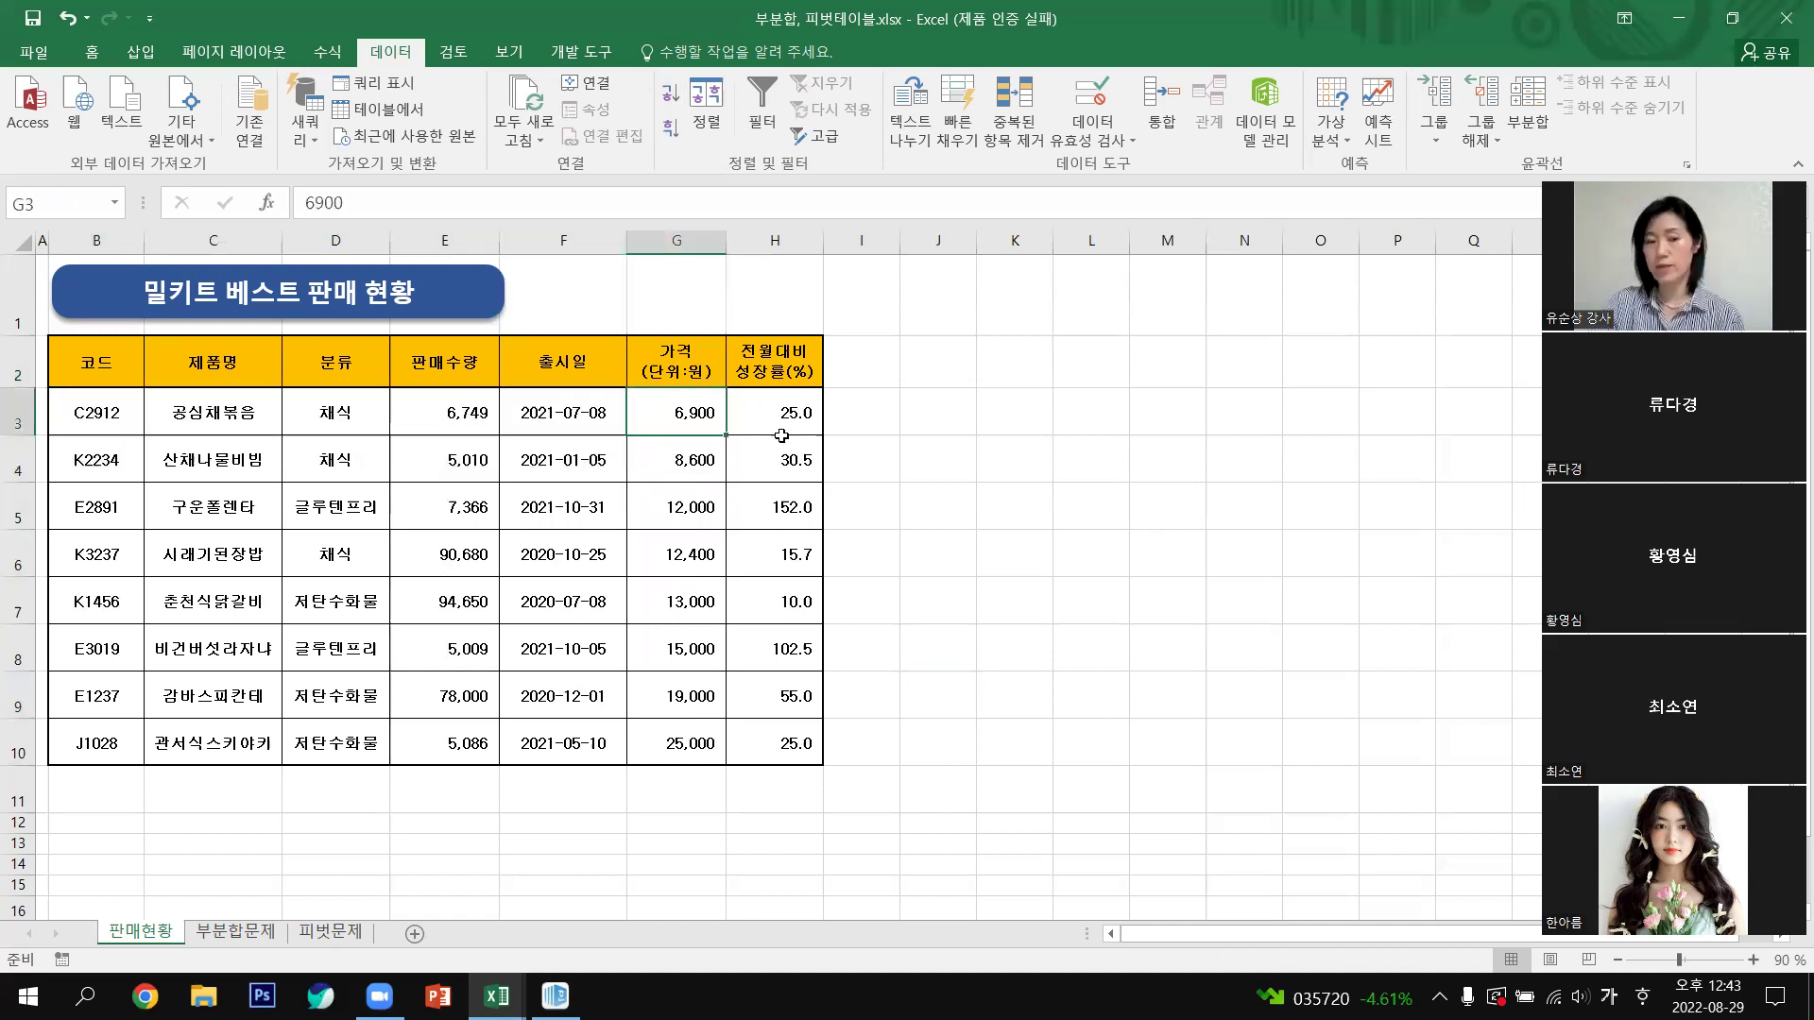
click(685, 372)
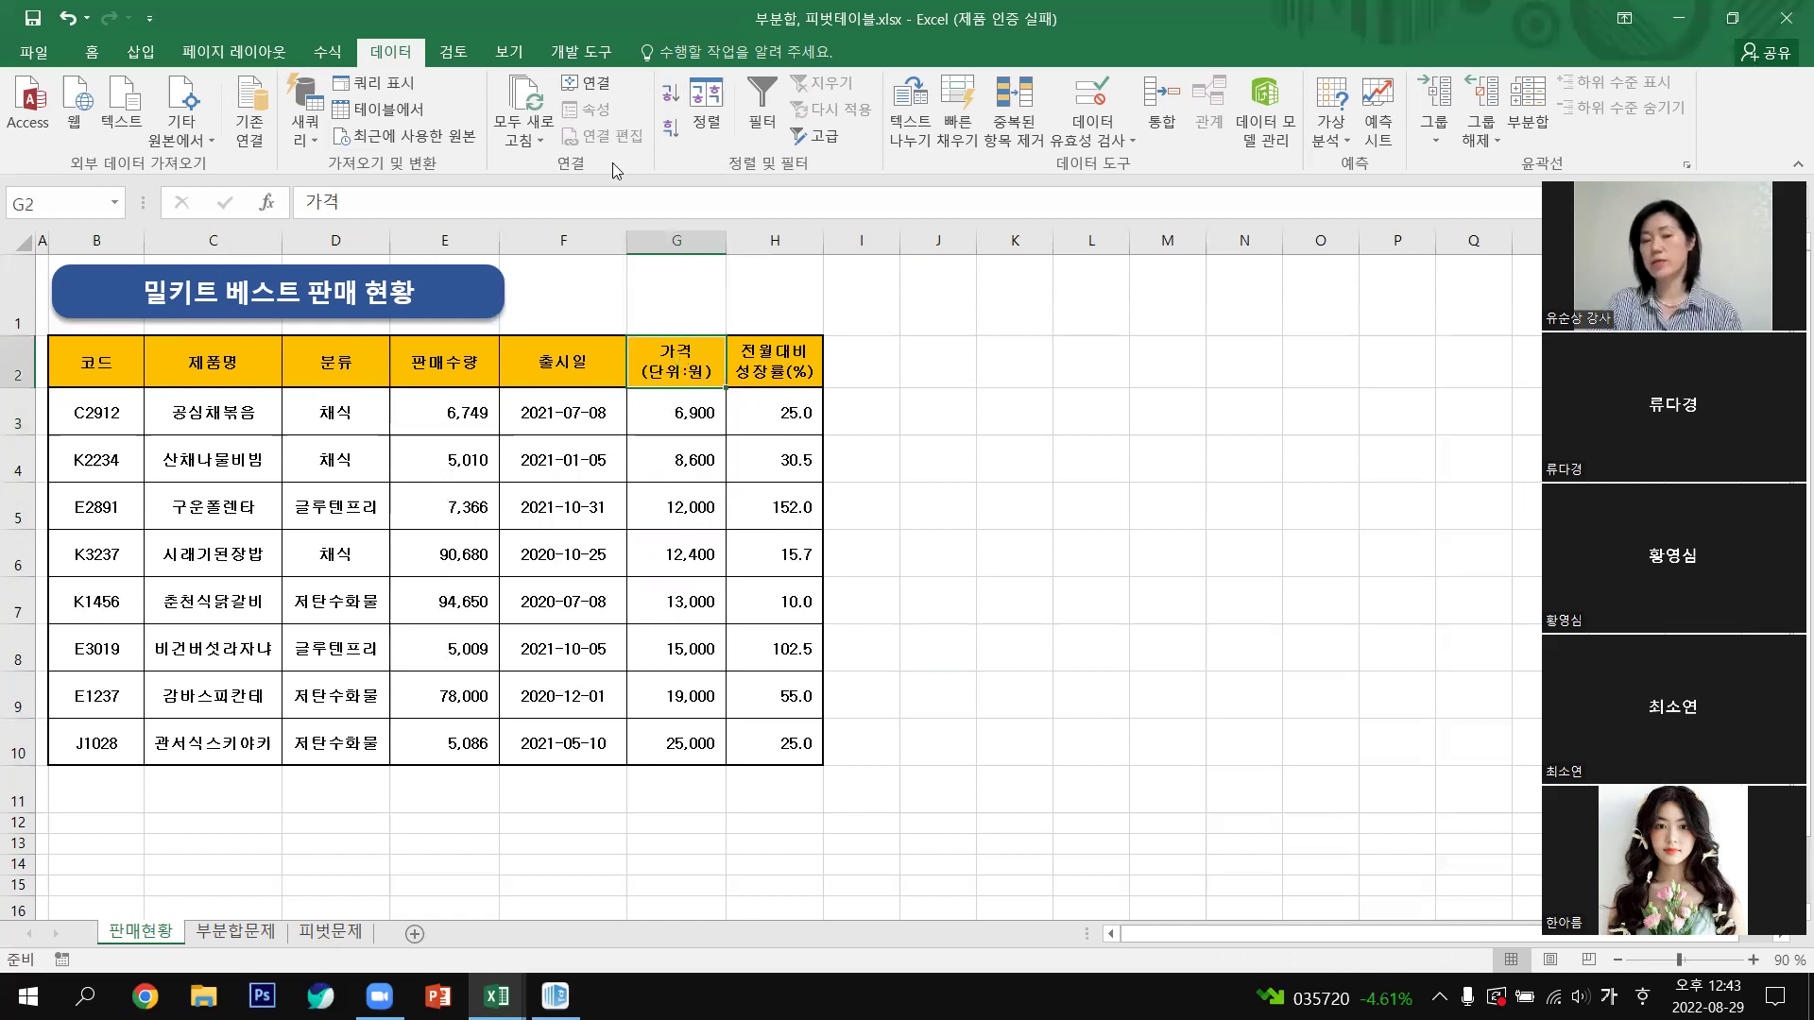
click(672, 132)
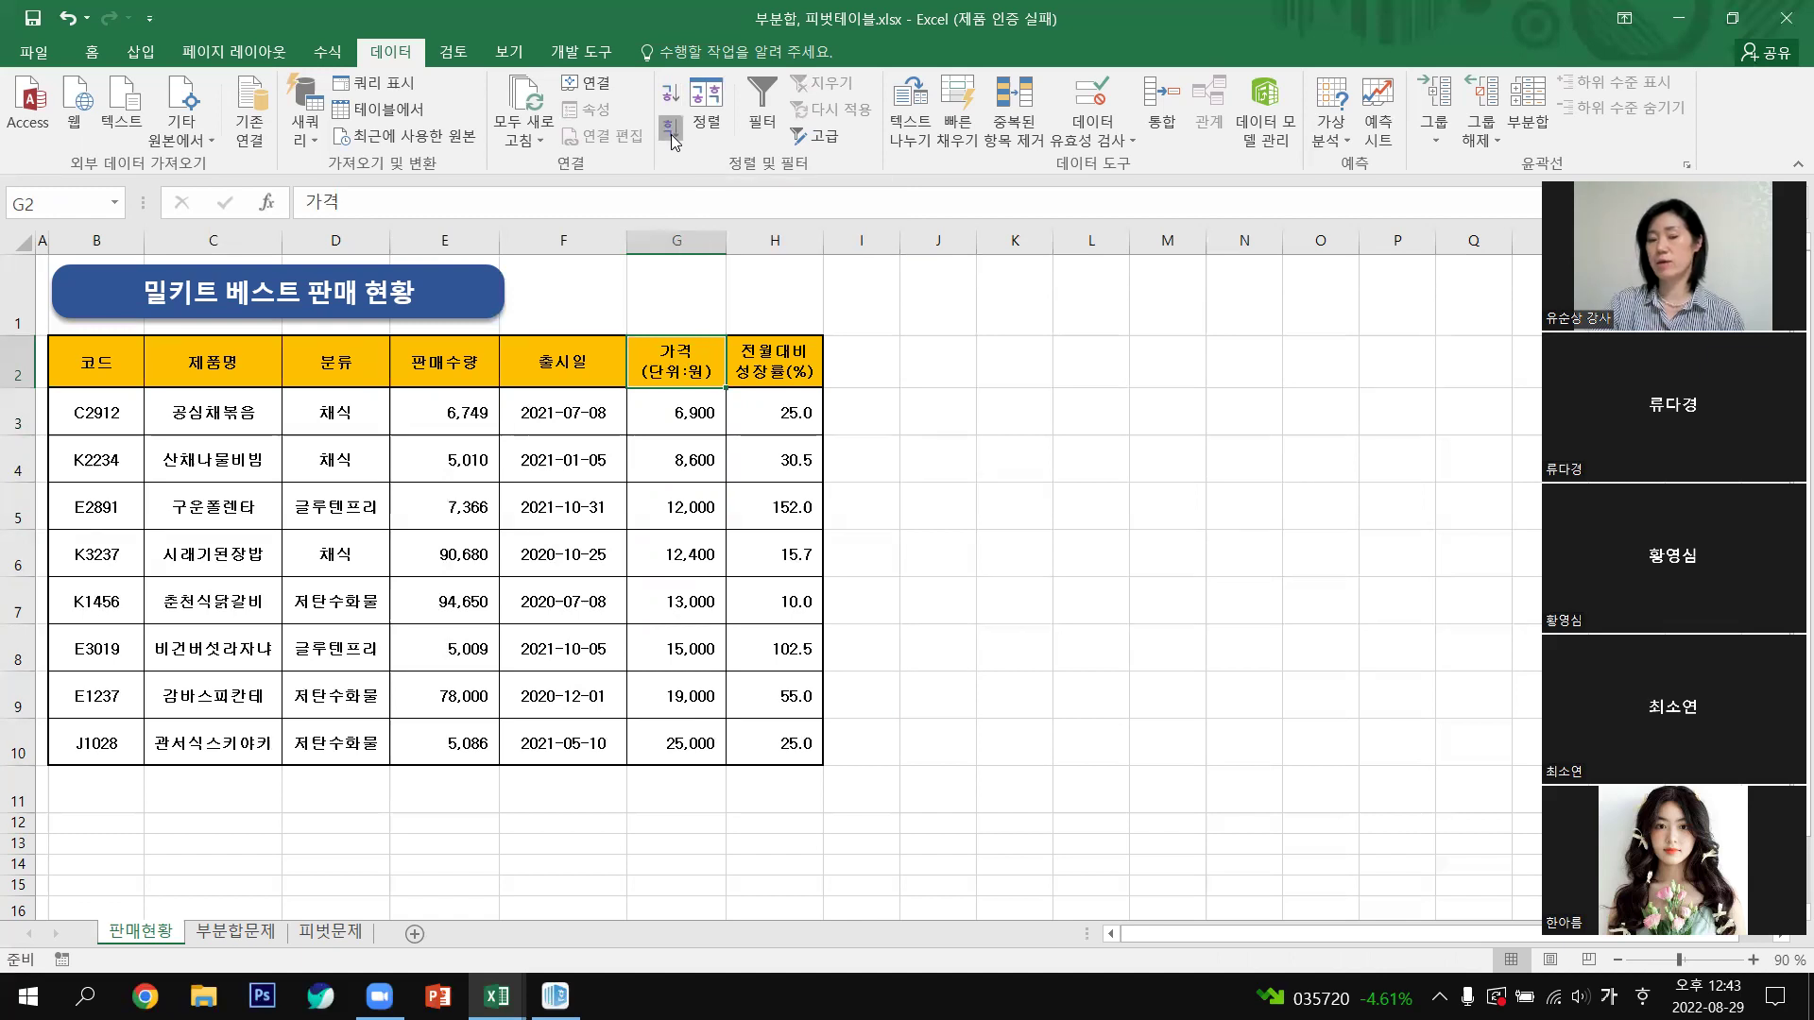
click(1066, 584)
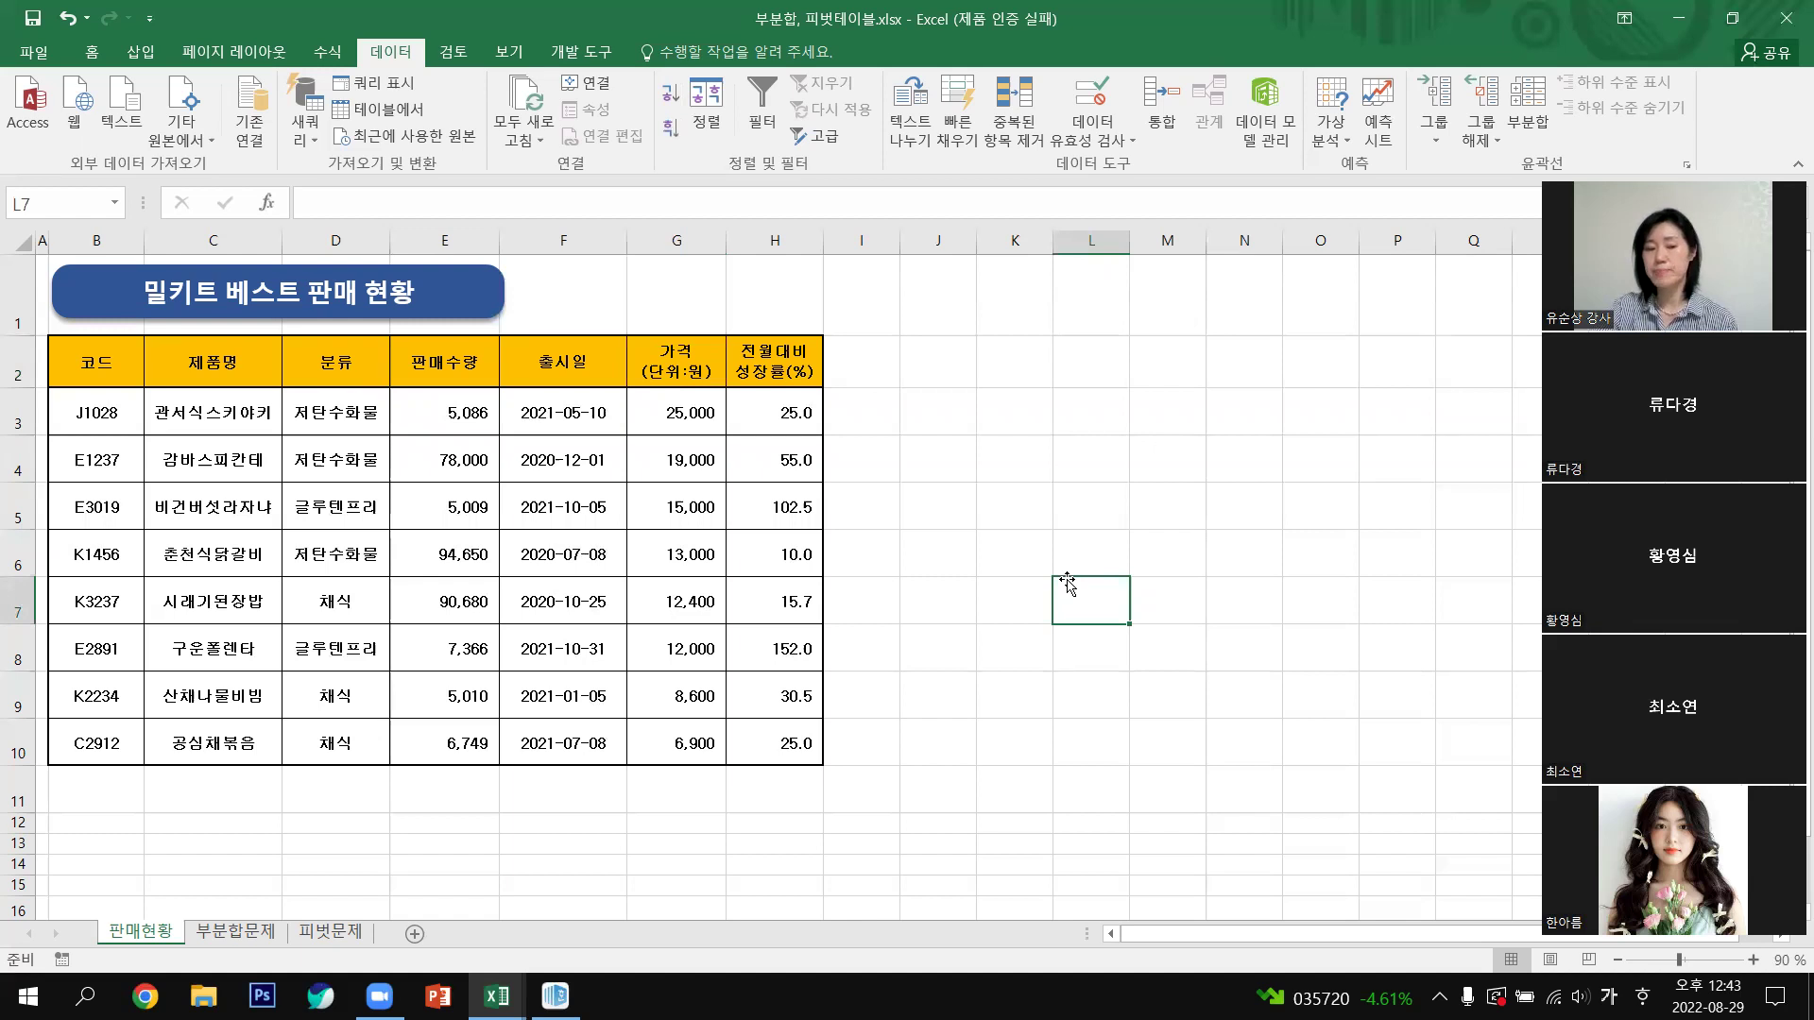
Step: Start a custom sort of the sales table with 분류 as the sort column, keeping the table data in view
click(331, 371)
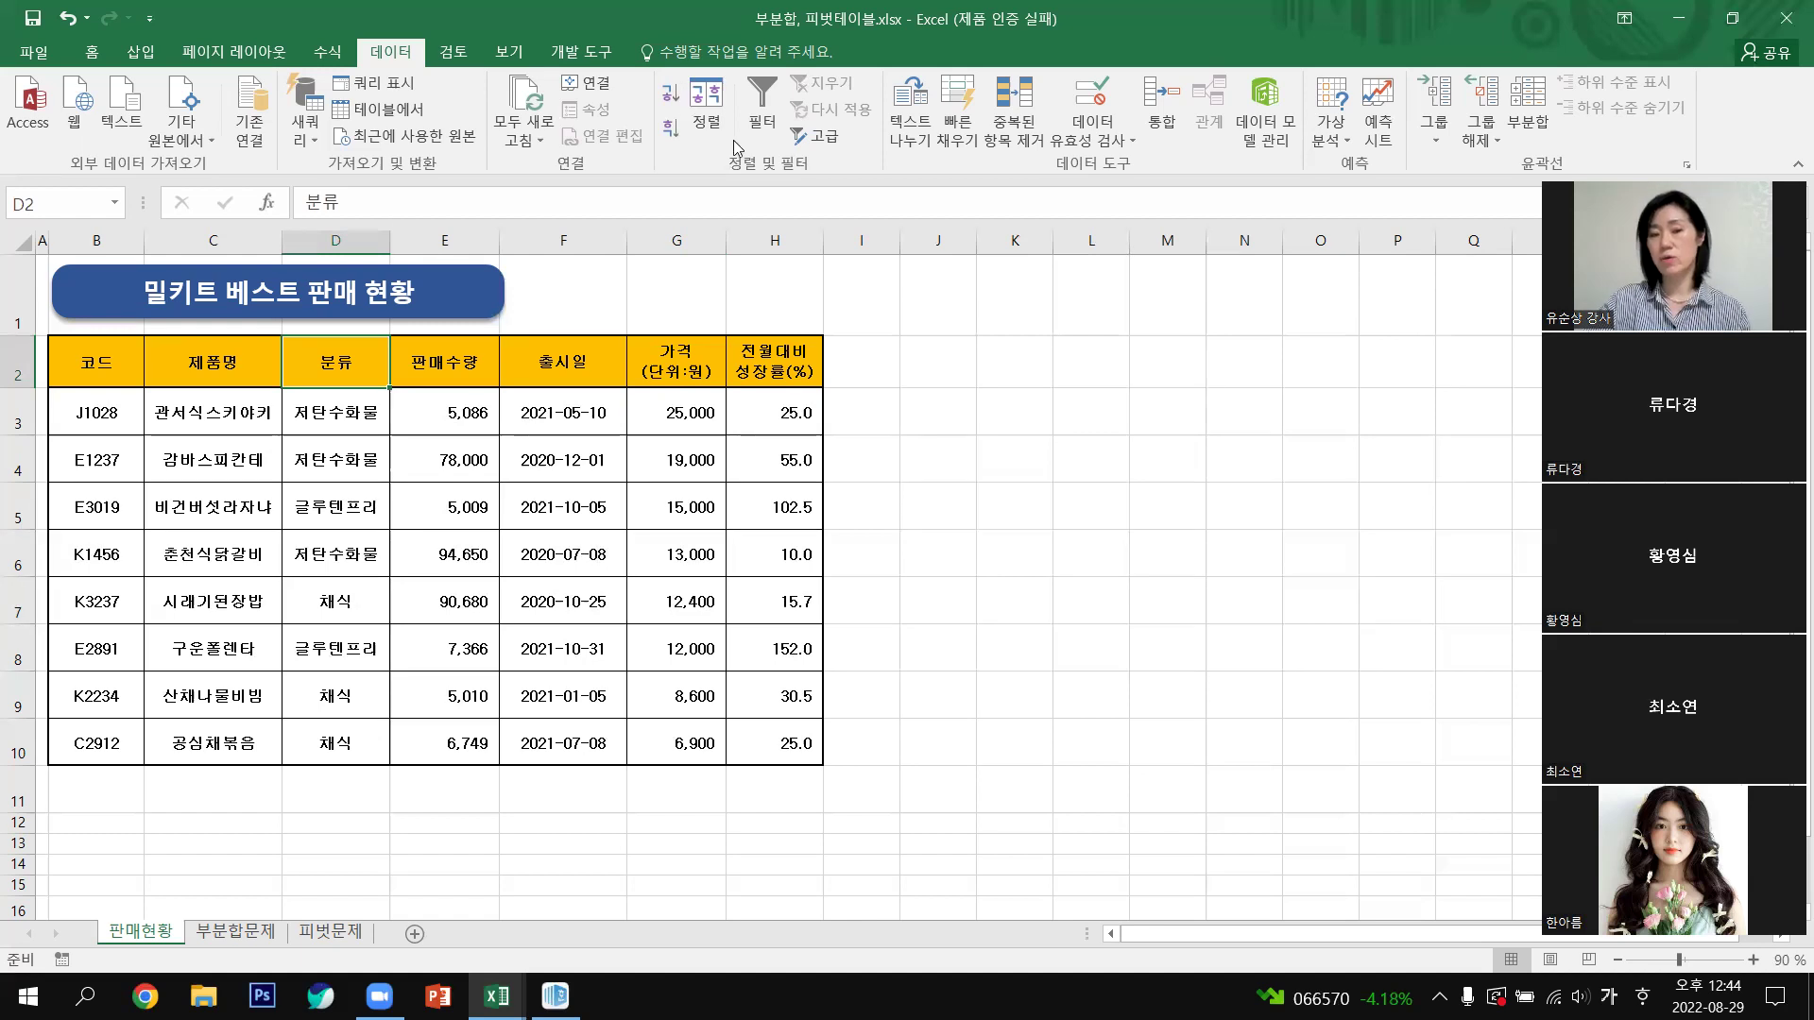
click(707, 104)
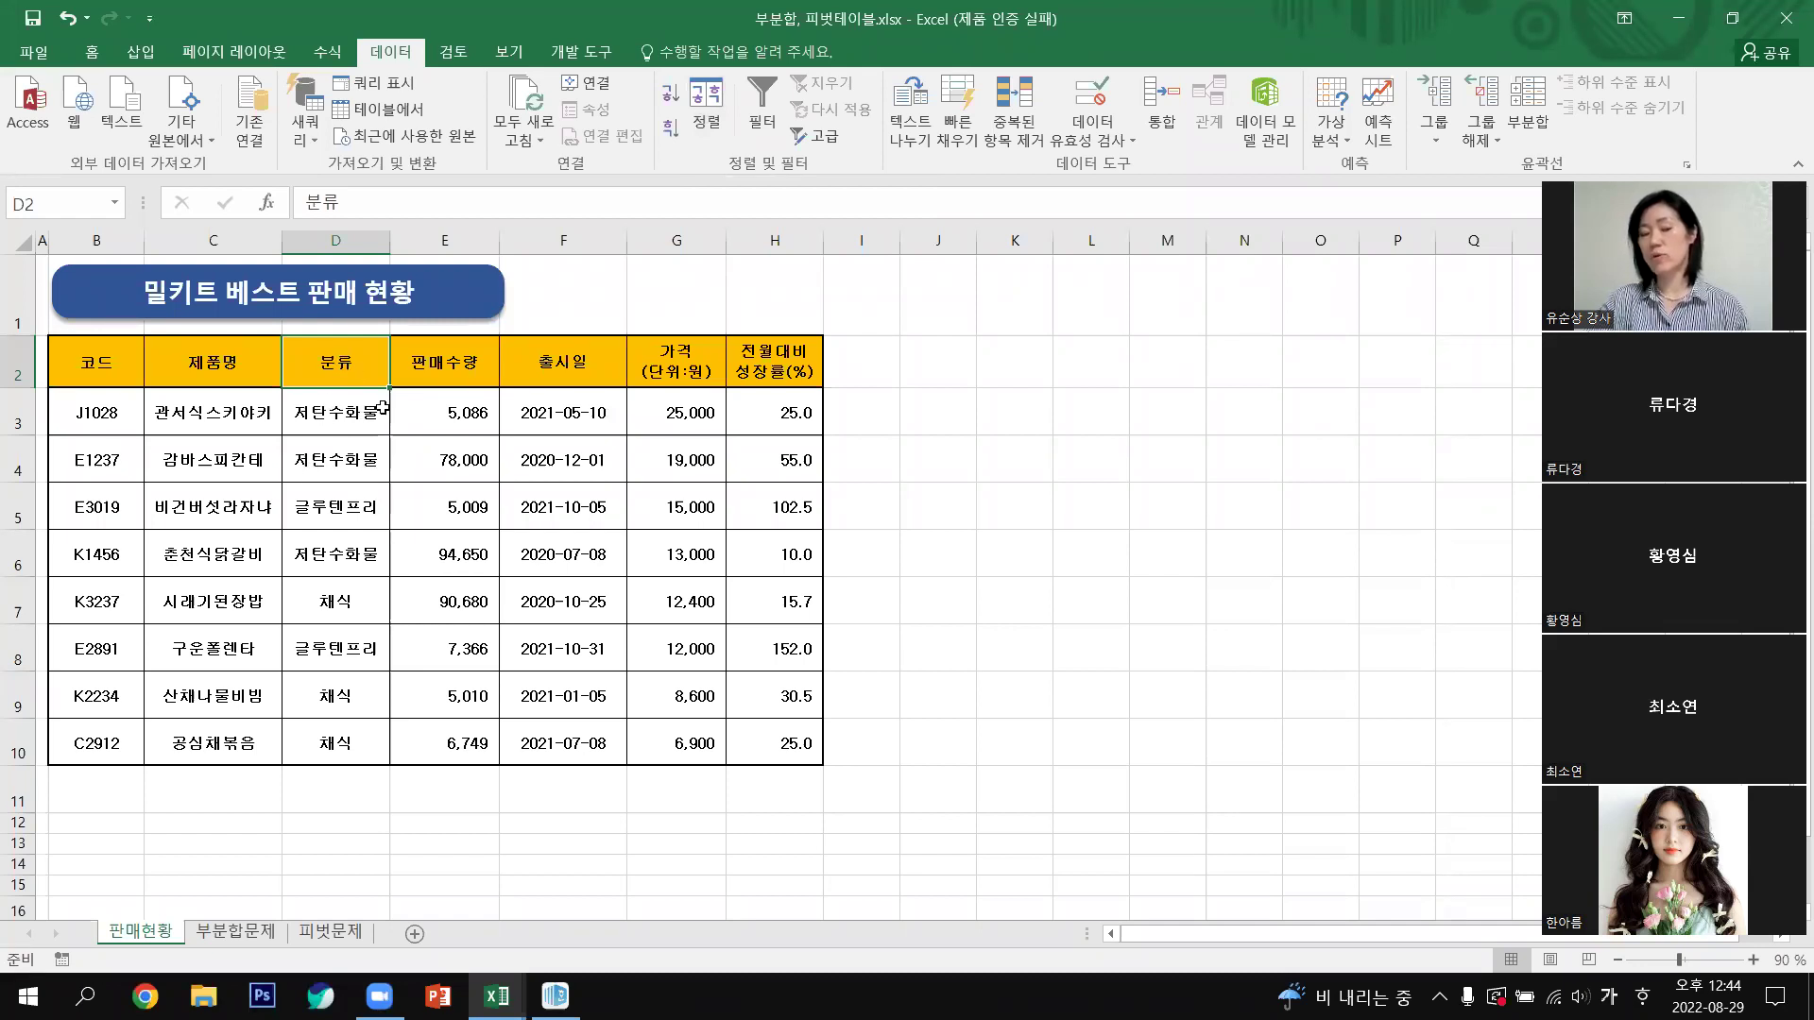
click(704, 102)
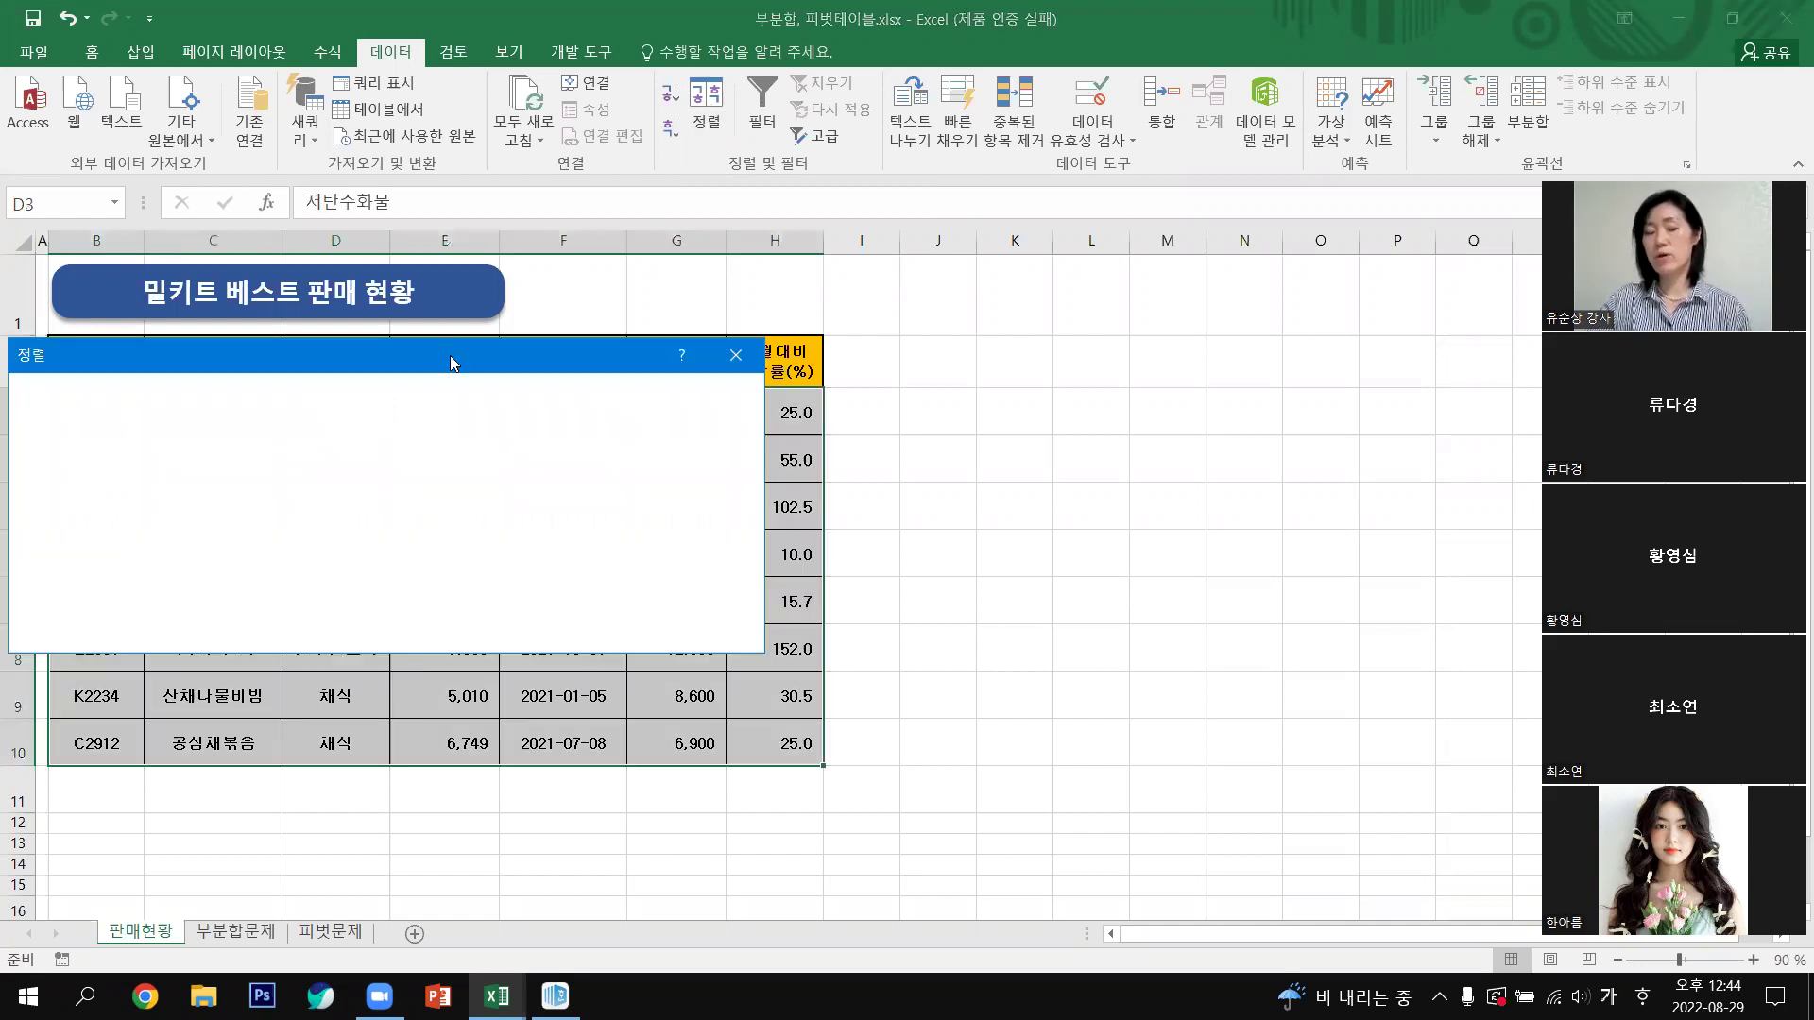
drag(449, 356, 1170, 315)
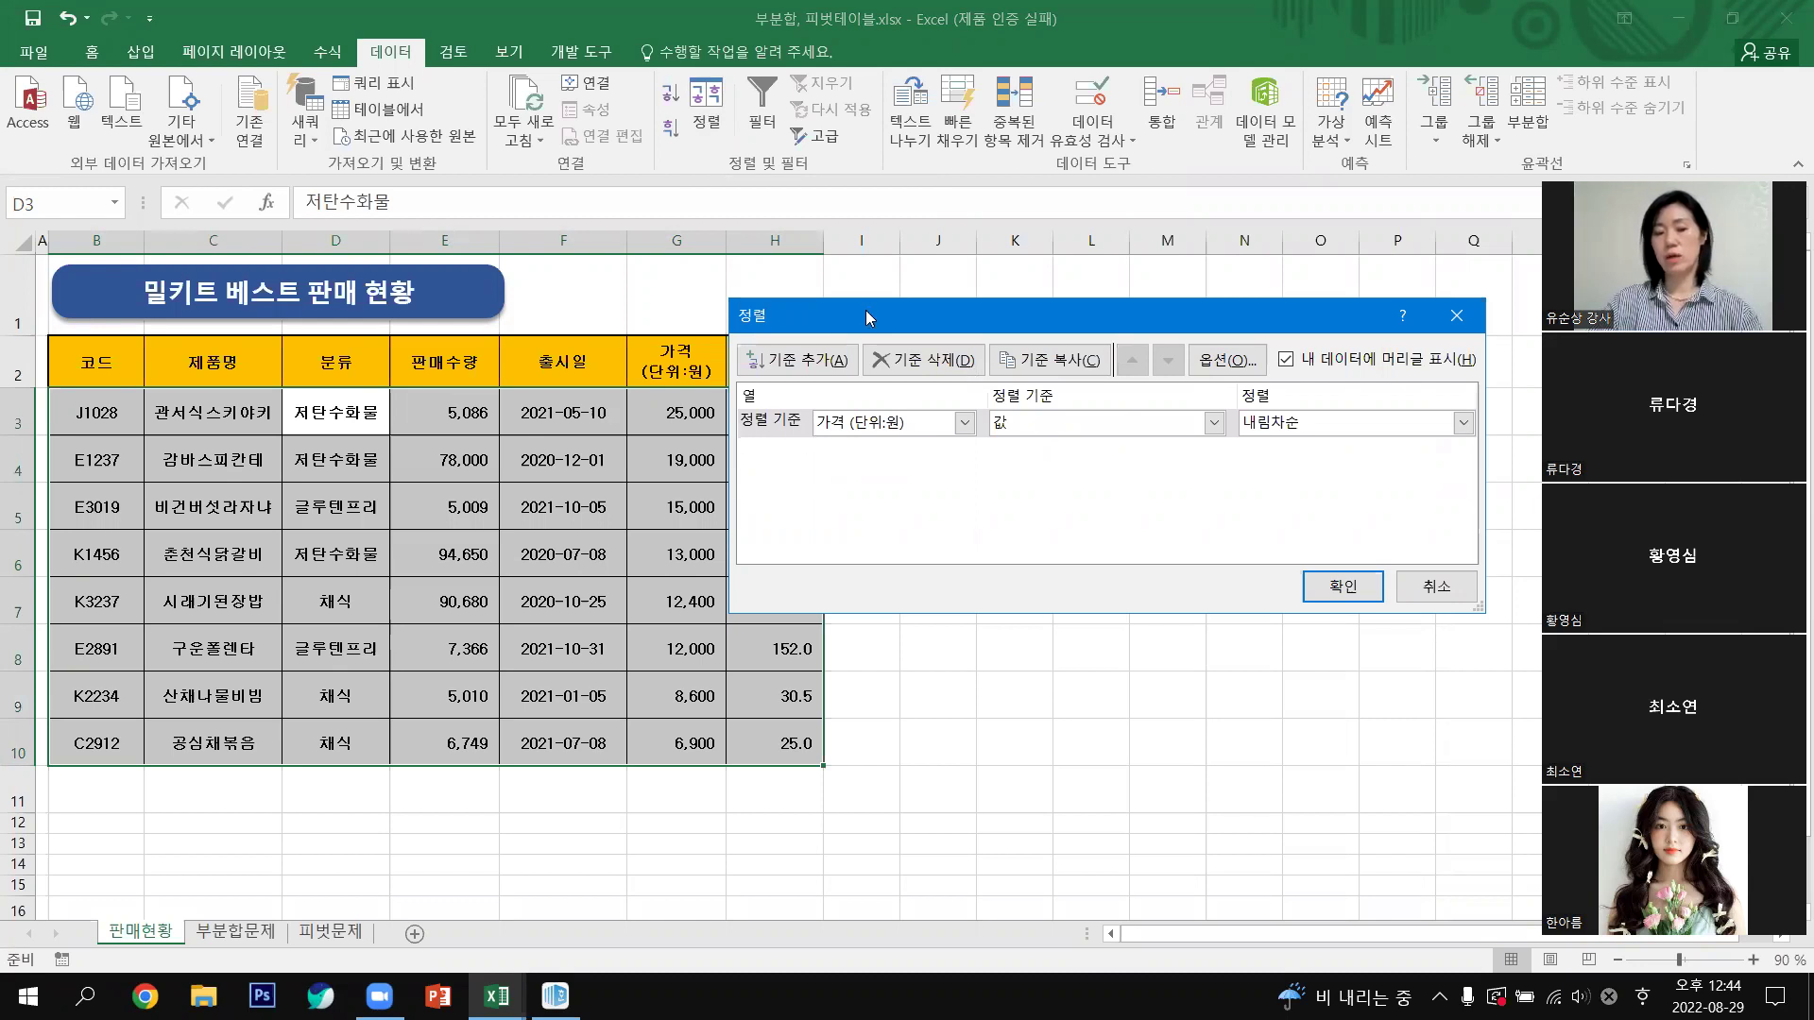
drag(866, 316, 1009, 328)
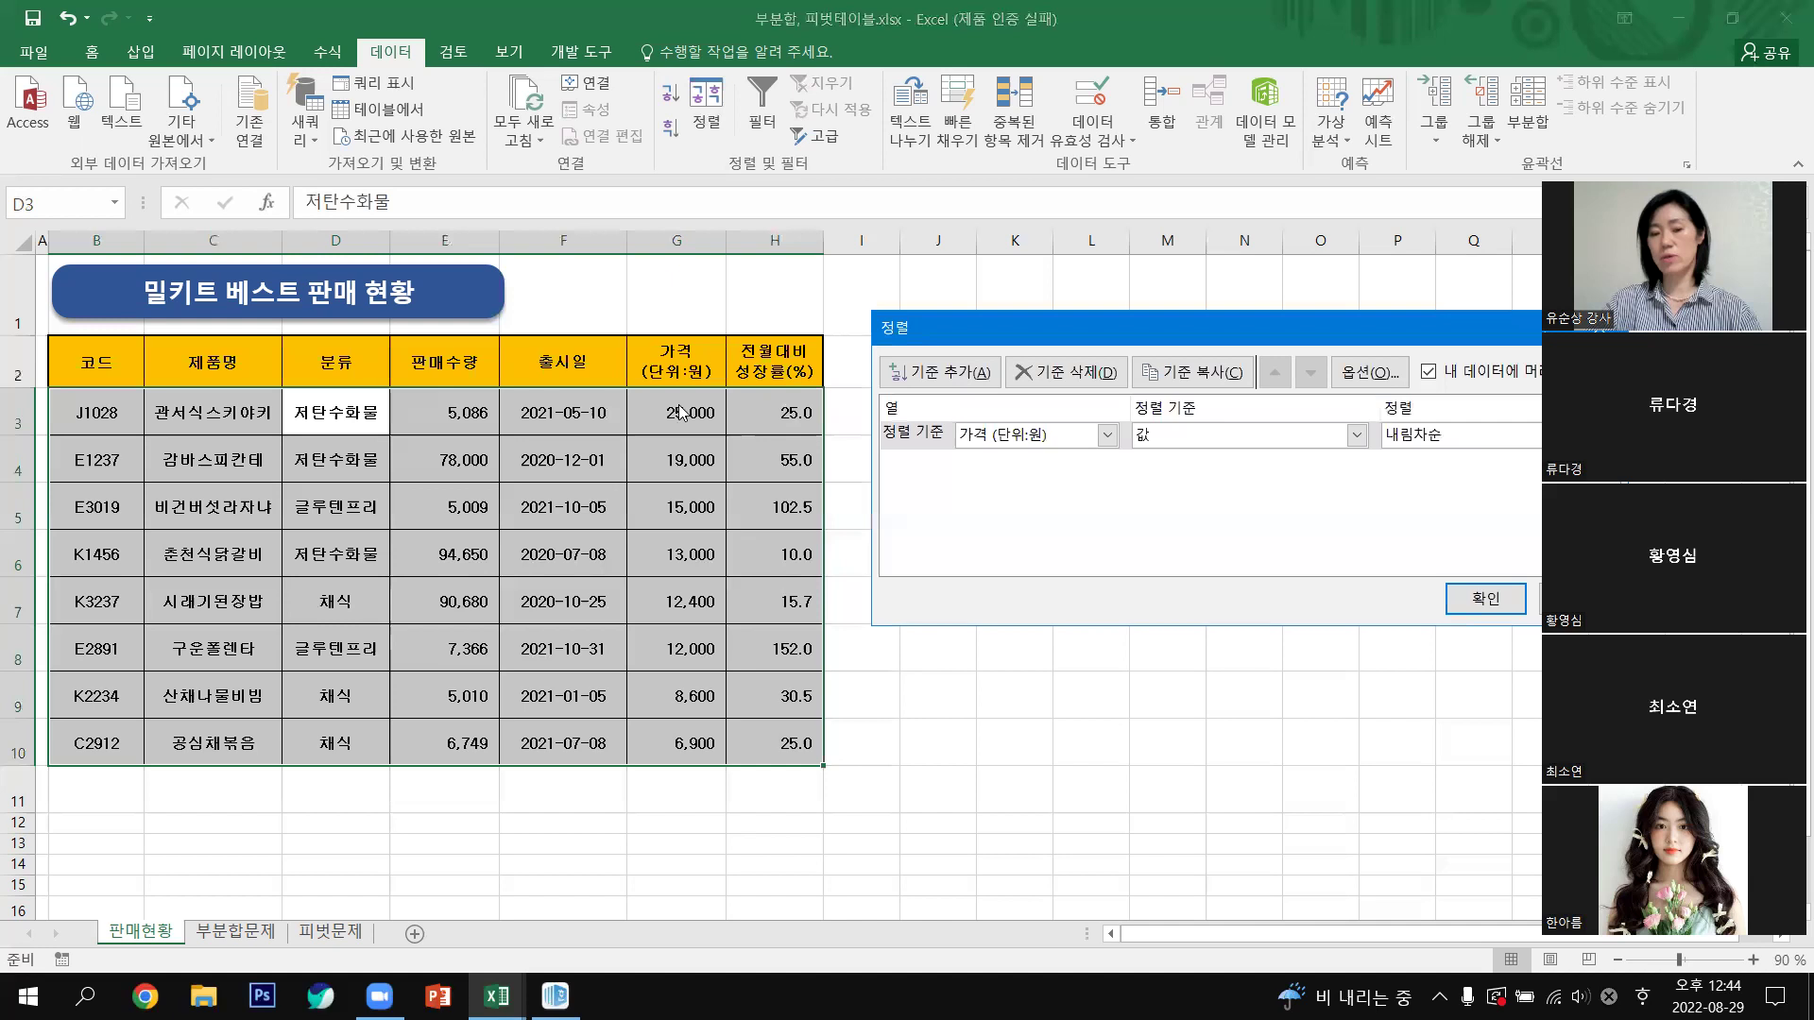
click(1107, 435)
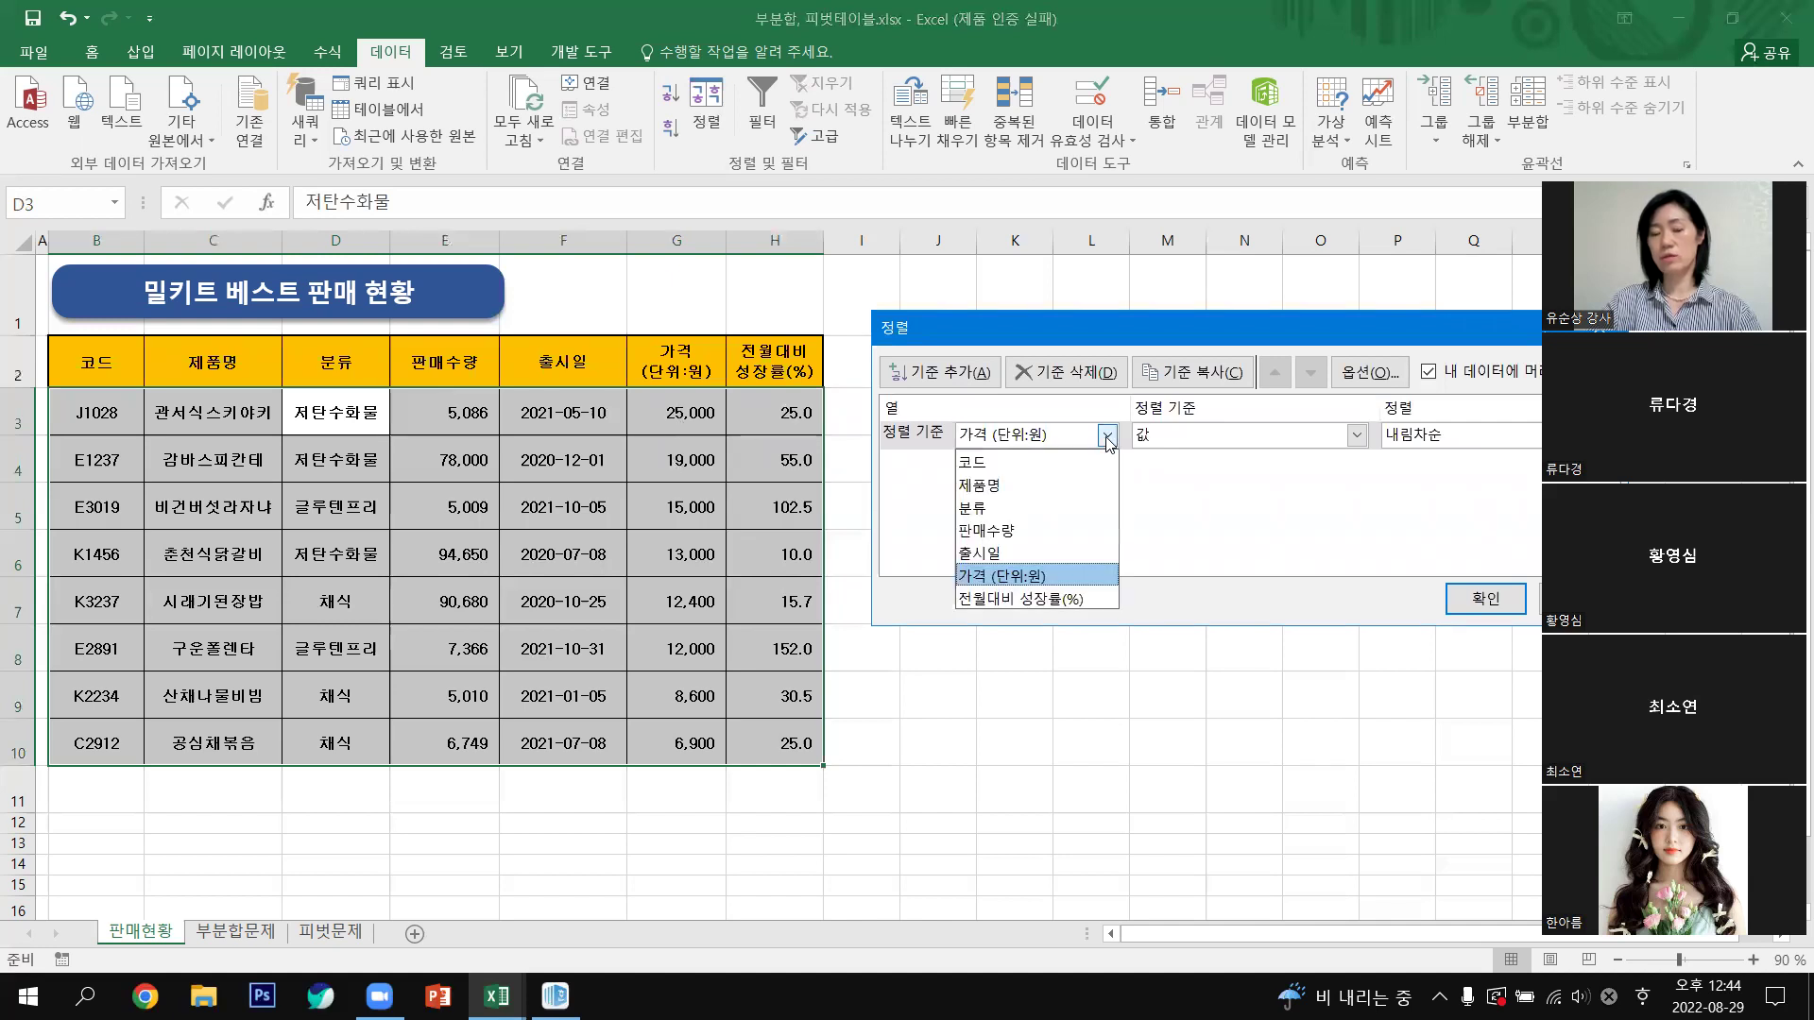
click(992, 508)
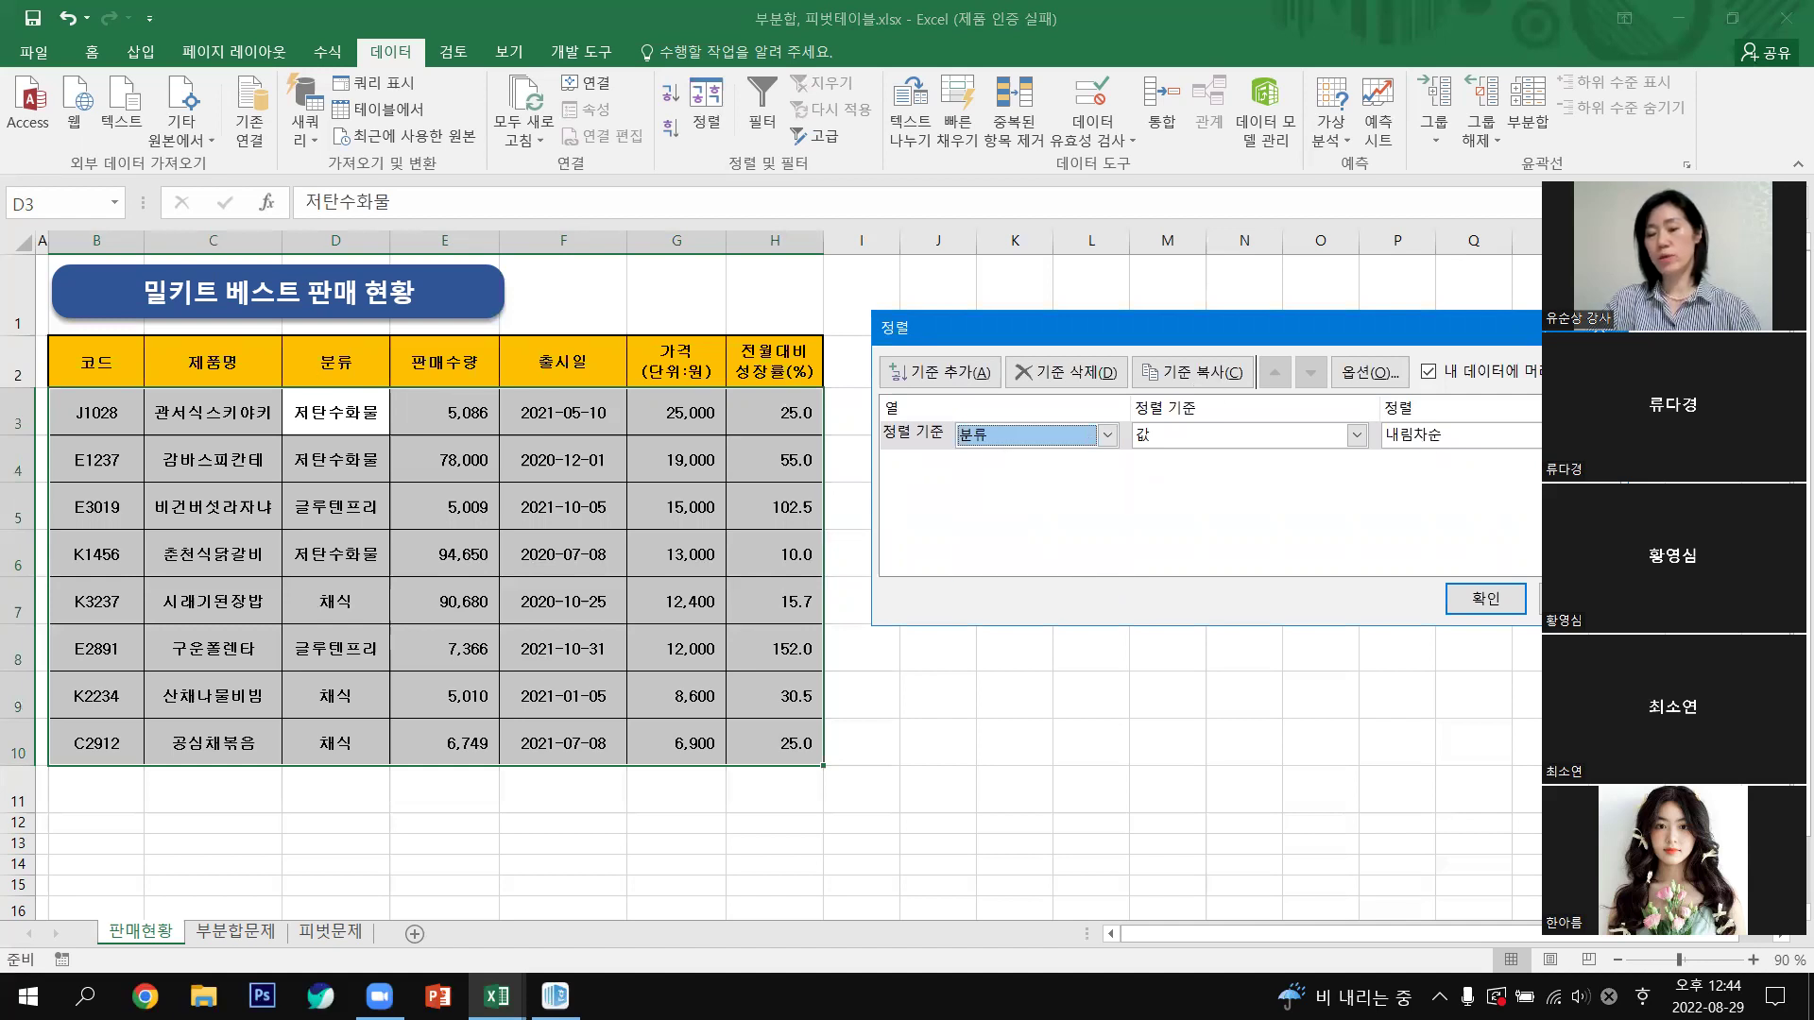
Step: Choose a user-defined custom list as the sort order for the 분류 criterion
click(1434, 435)
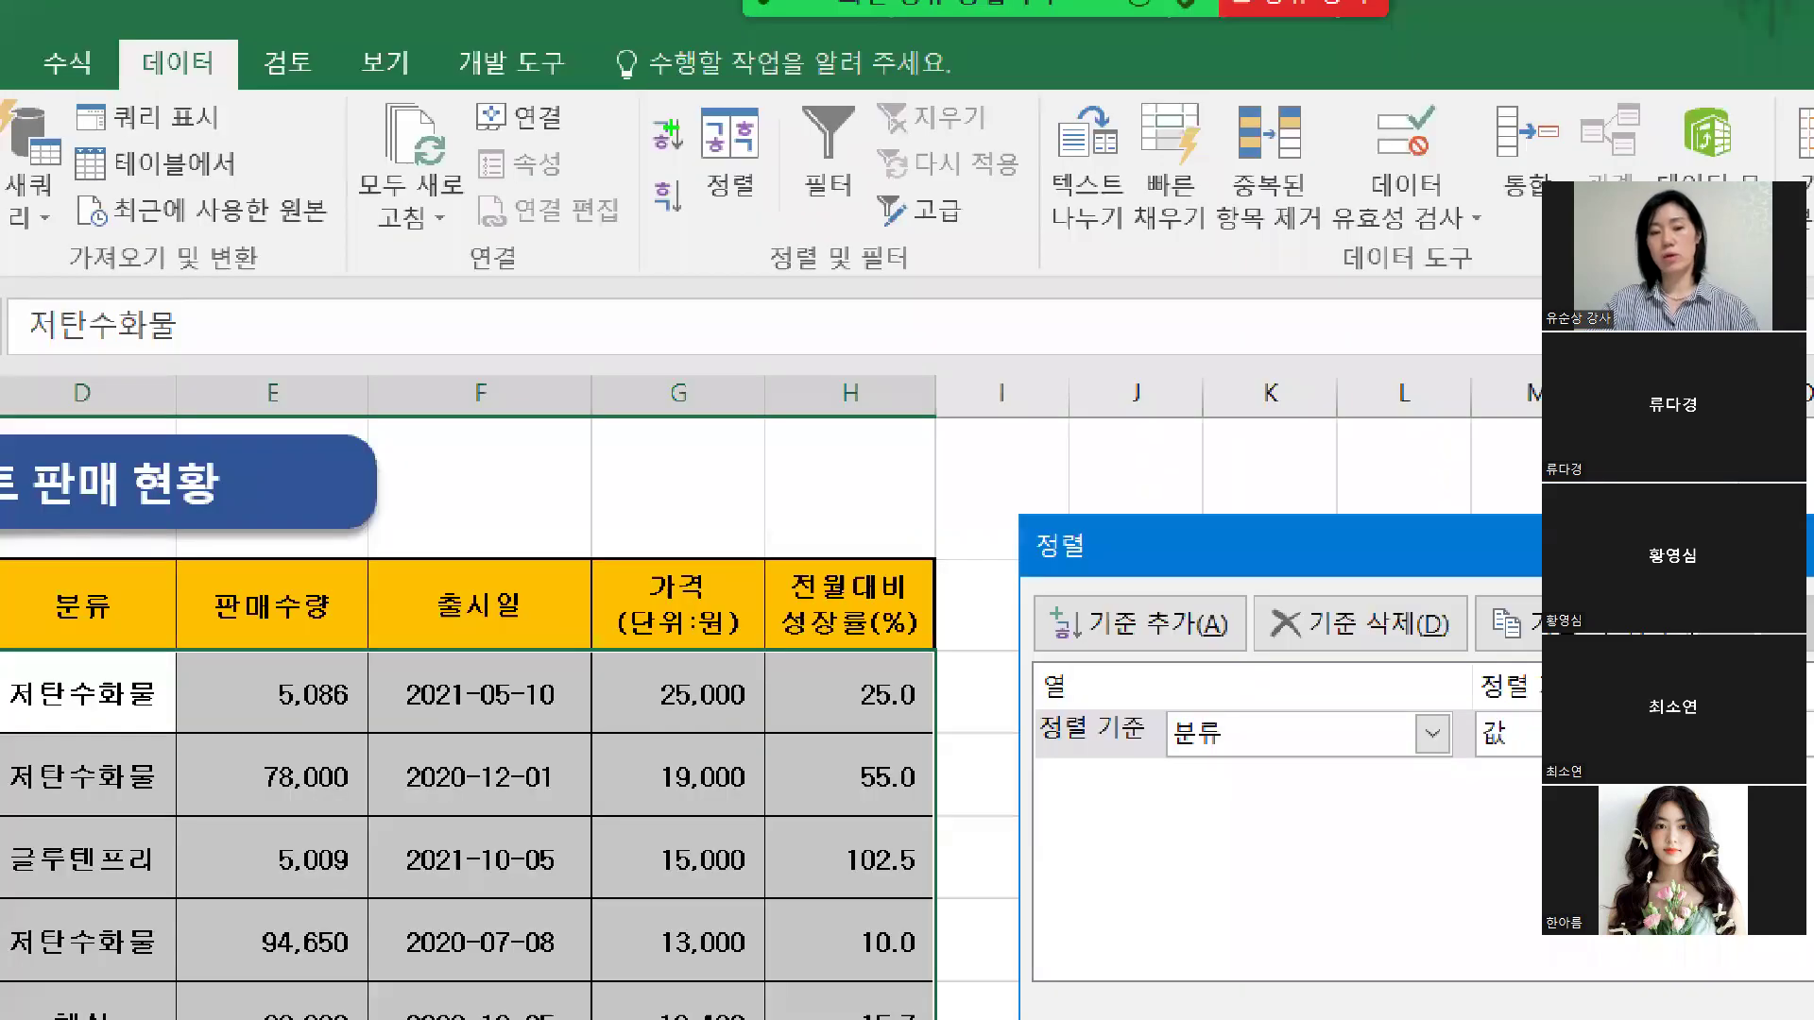
drag(664, 142, 692, 146)
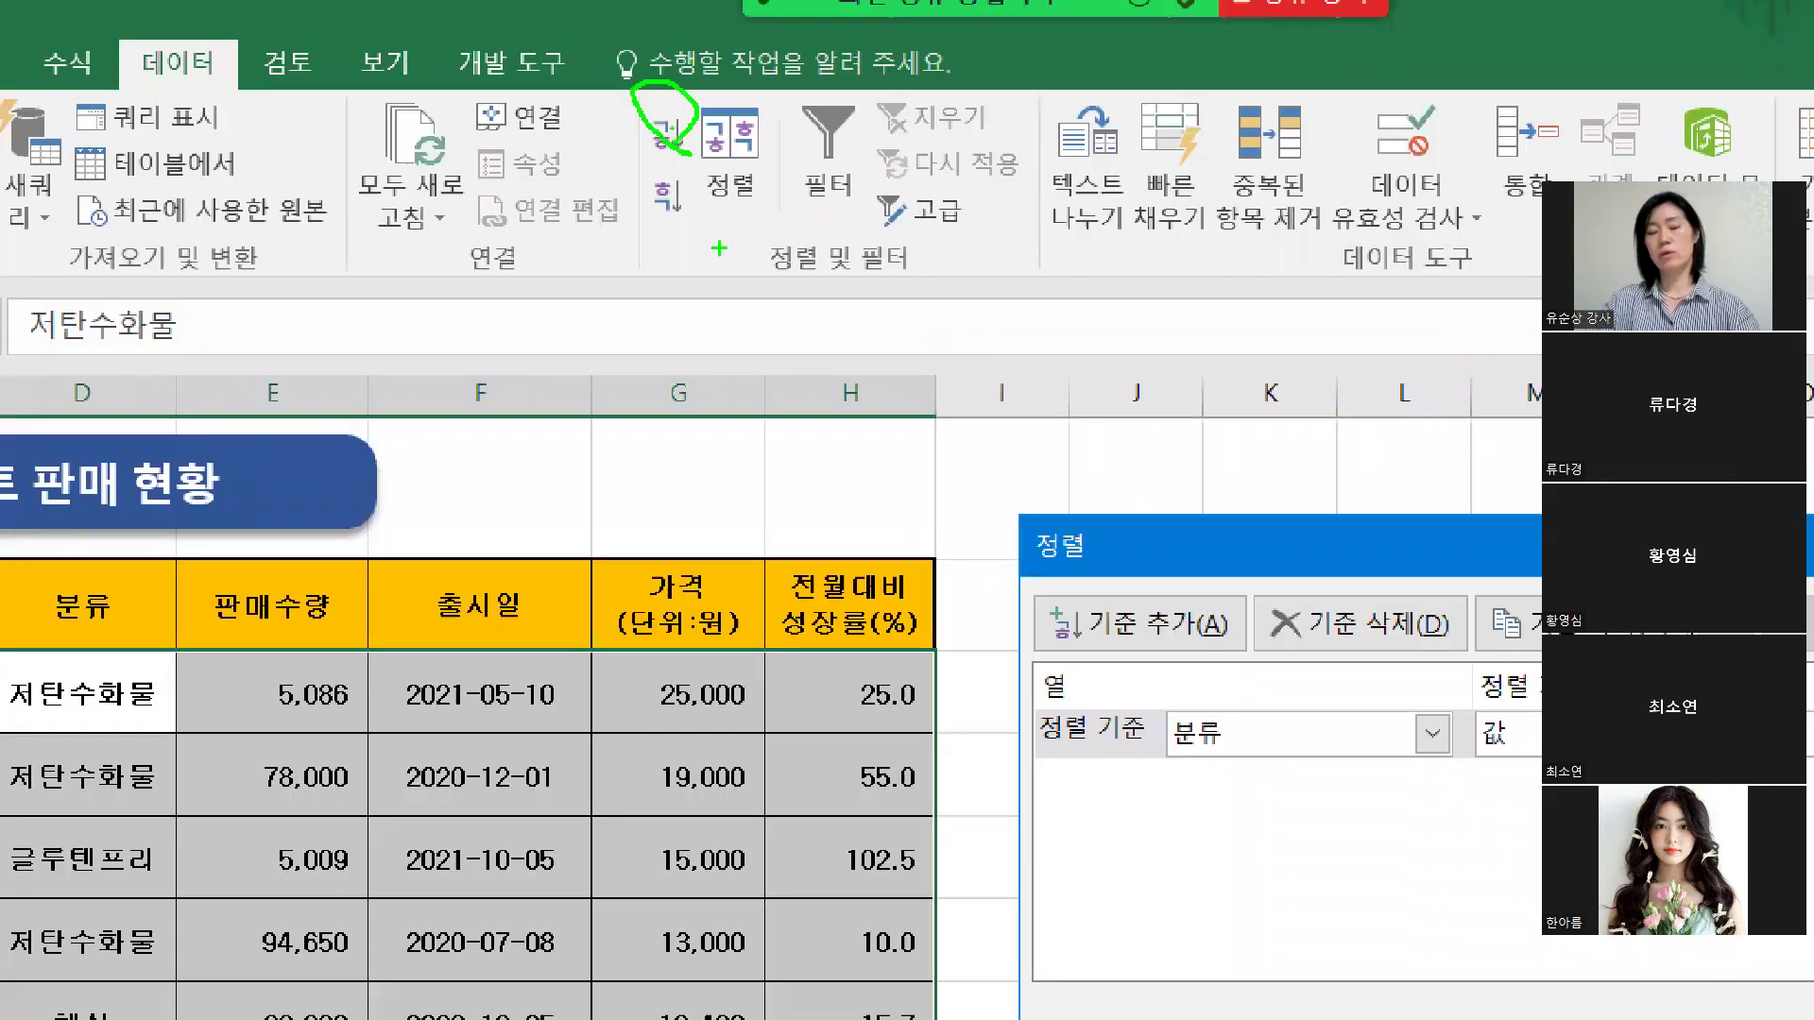
mouse_move(694, 251)
mouse_down()
mouse_move(682, 185)
mouse_move(625, 139)
mouse_move(652, 142)
mouse_up()
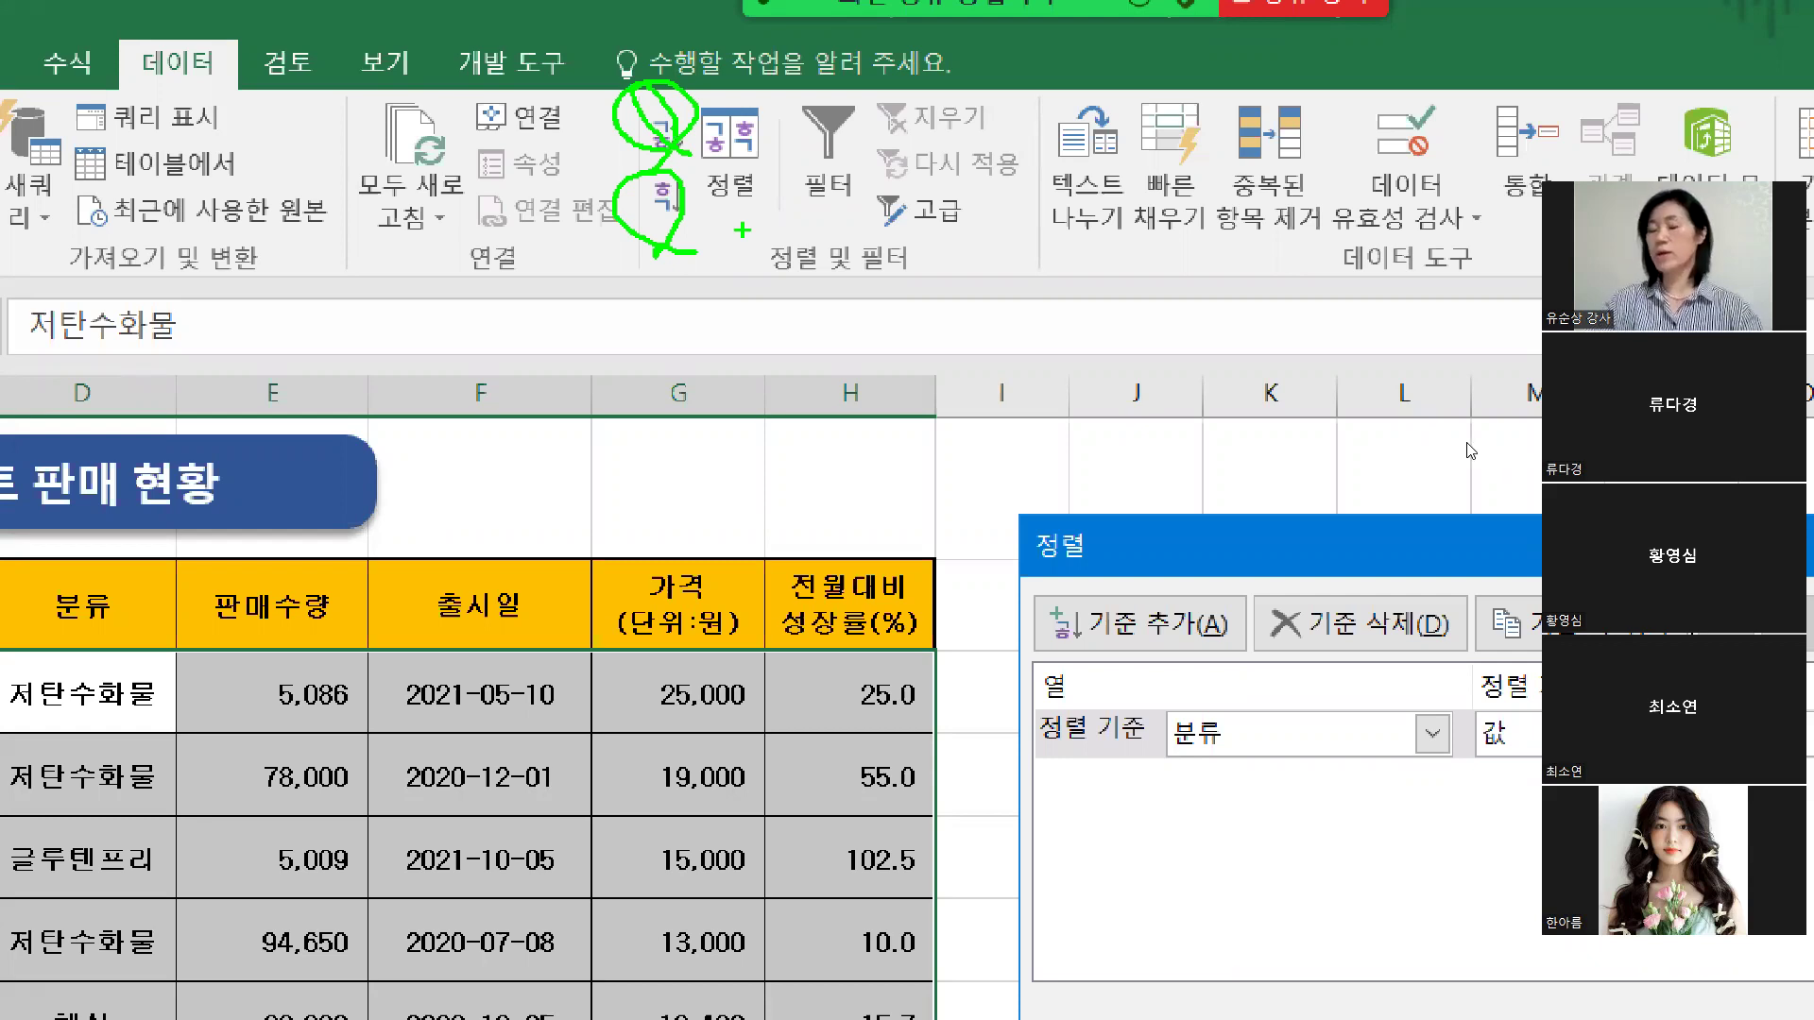
key(Escape)
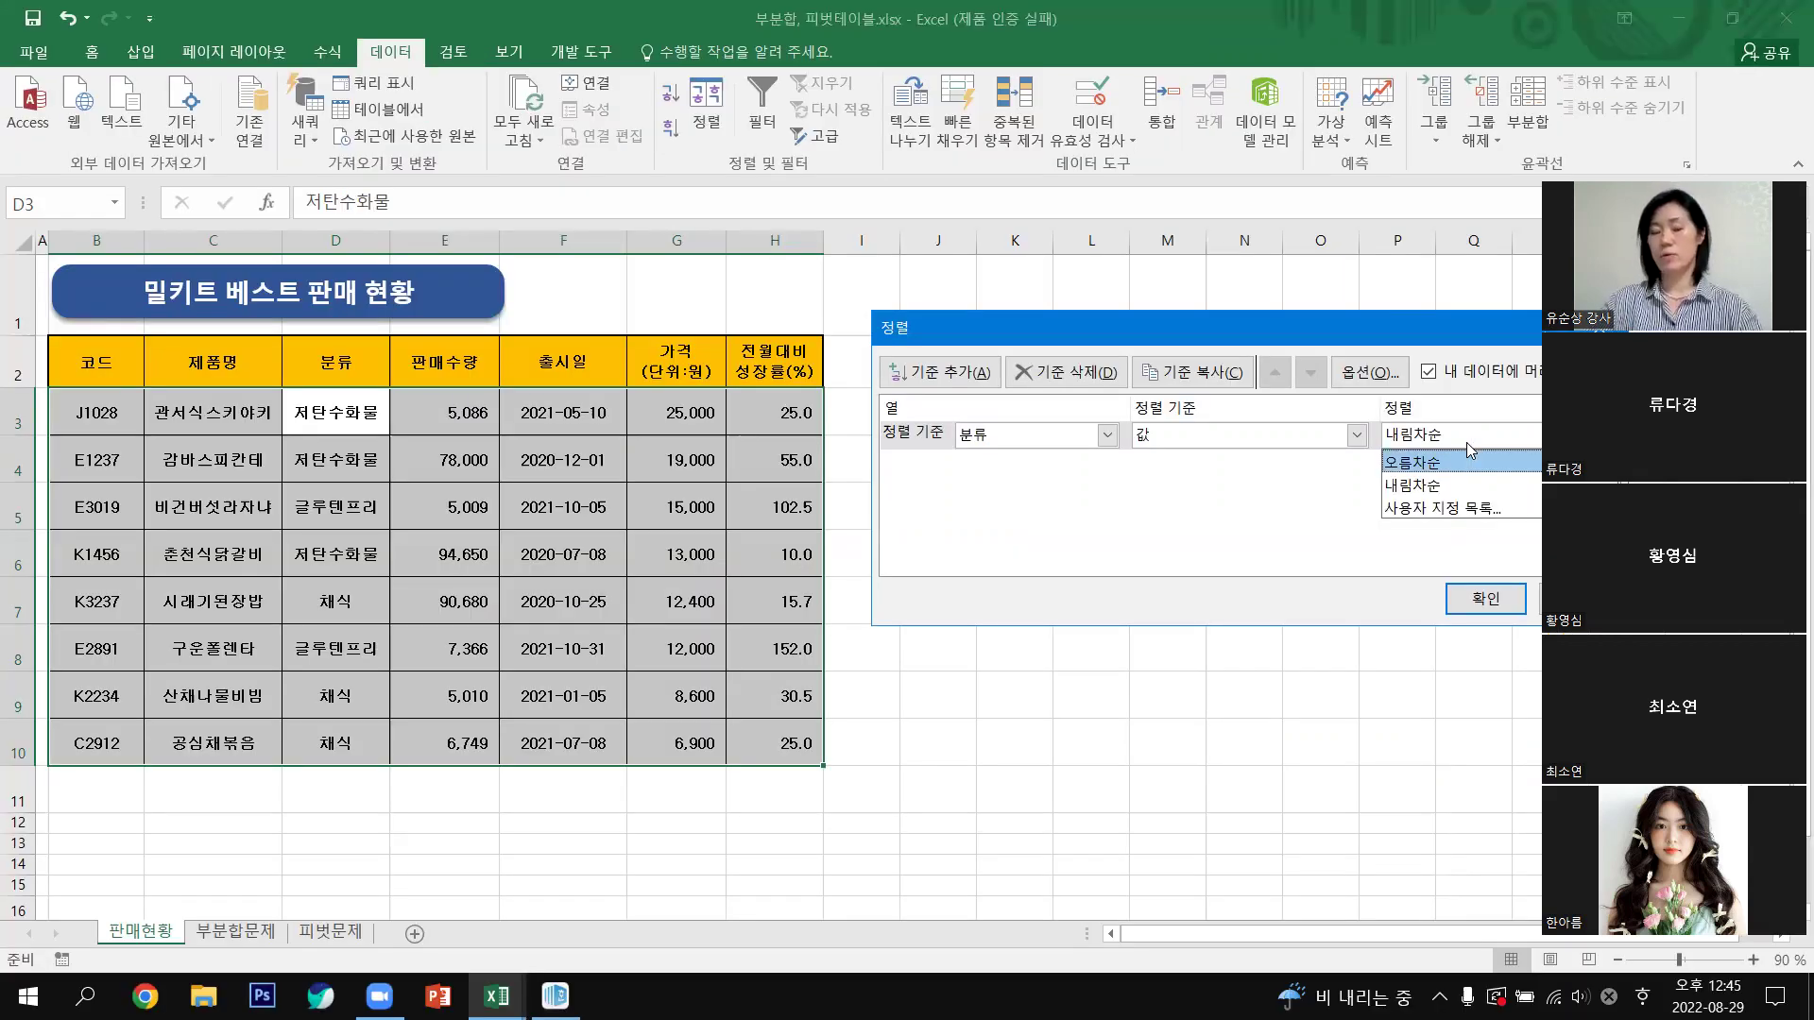
click(1474, 516)
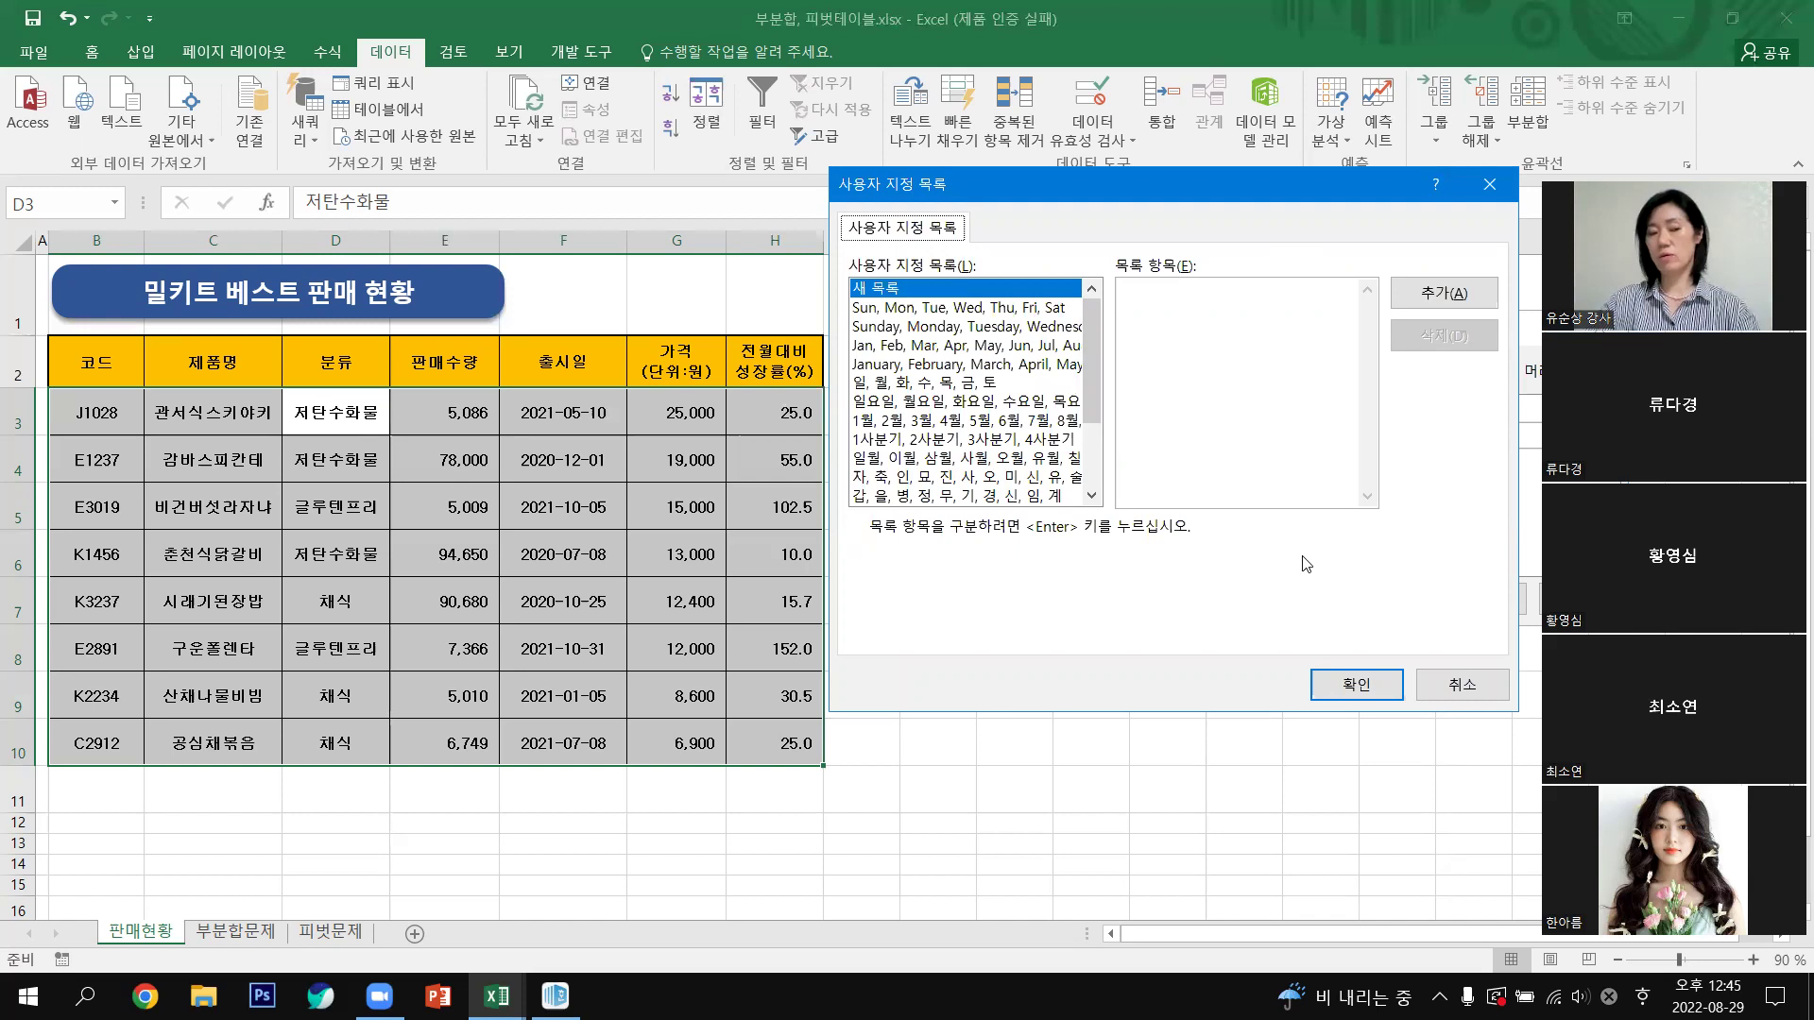
Step: Define the custom list 저탄수화물, 채식, 글루텐프리 and apply it to sort the sales table by 분류
click(1151, 315)
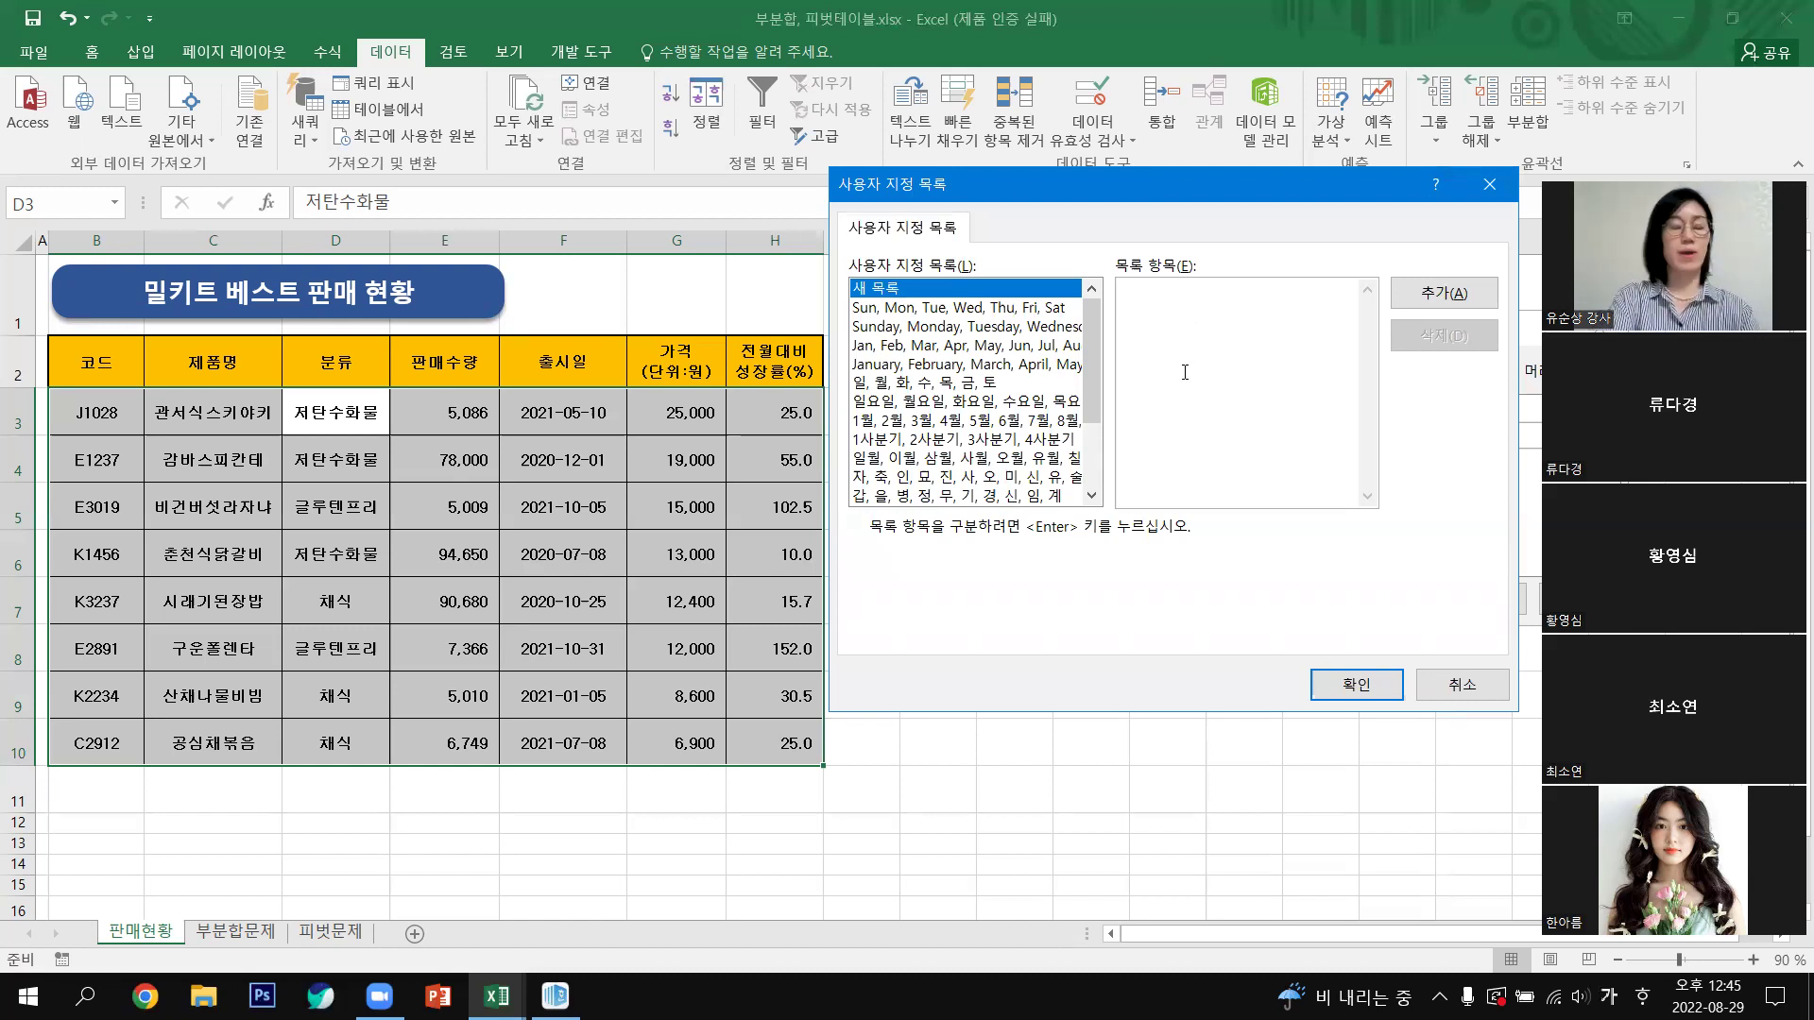
text(저타ㄴ)
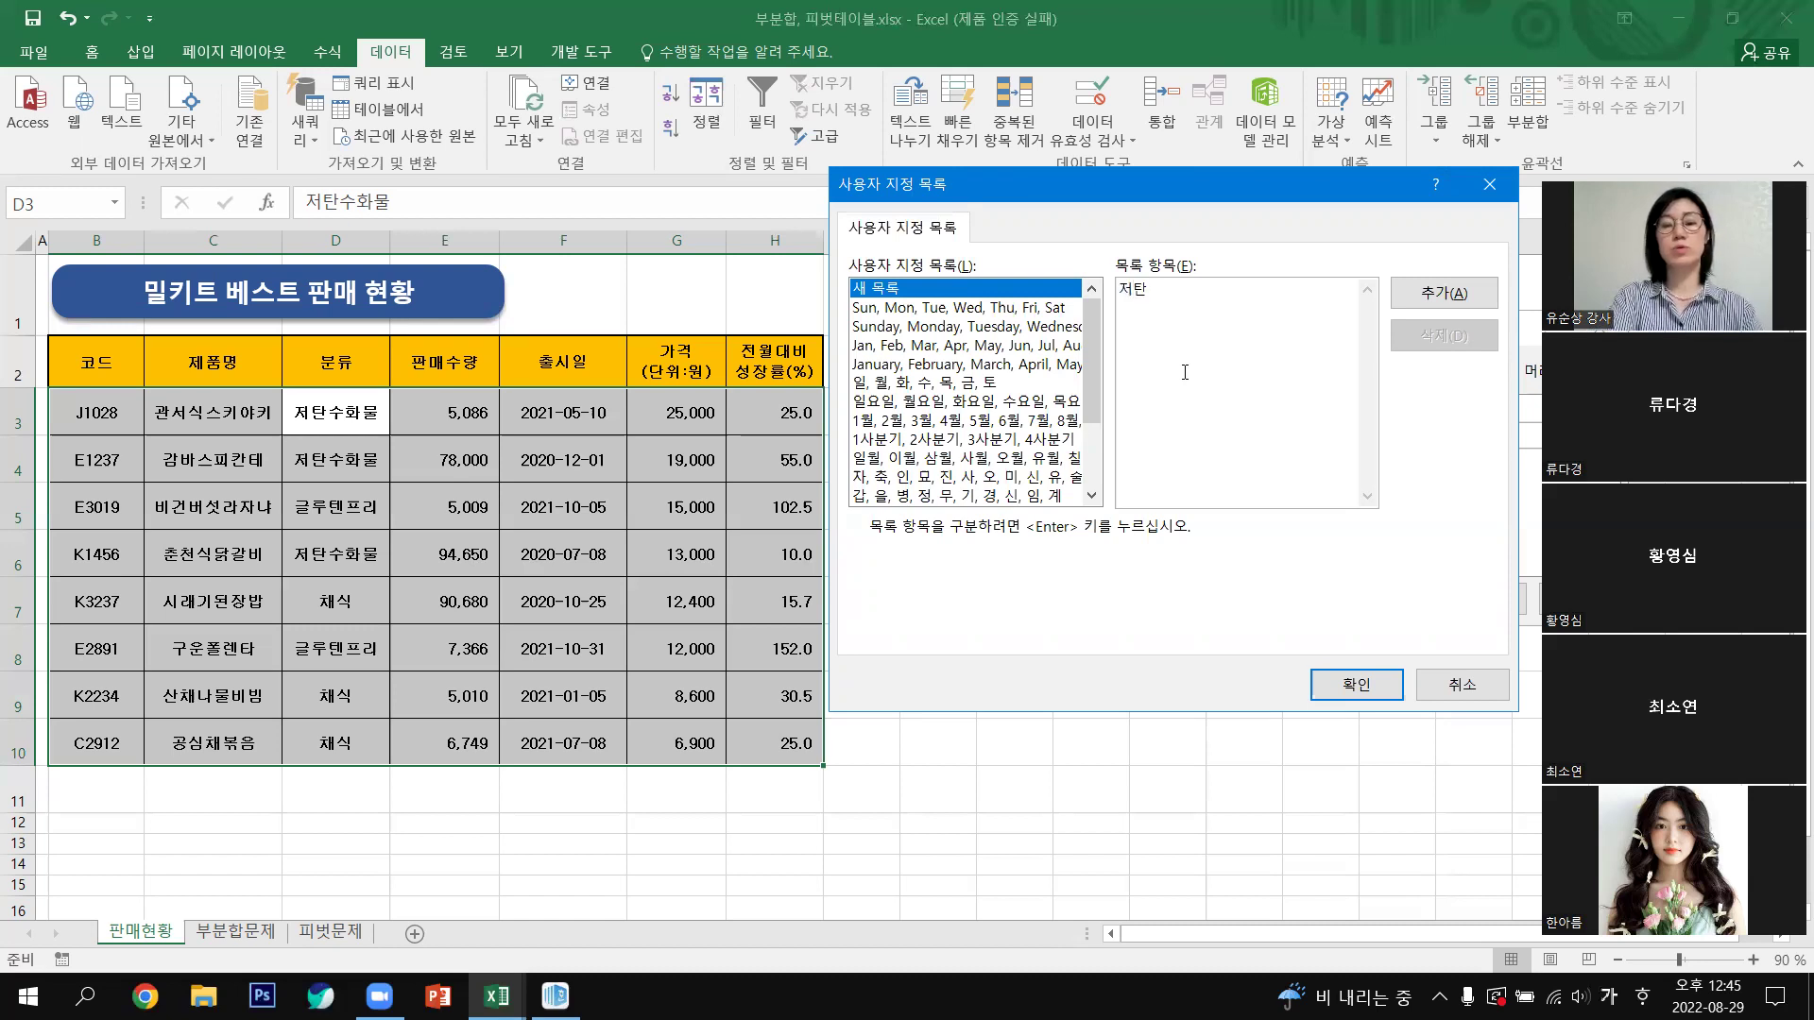
text(수화물)
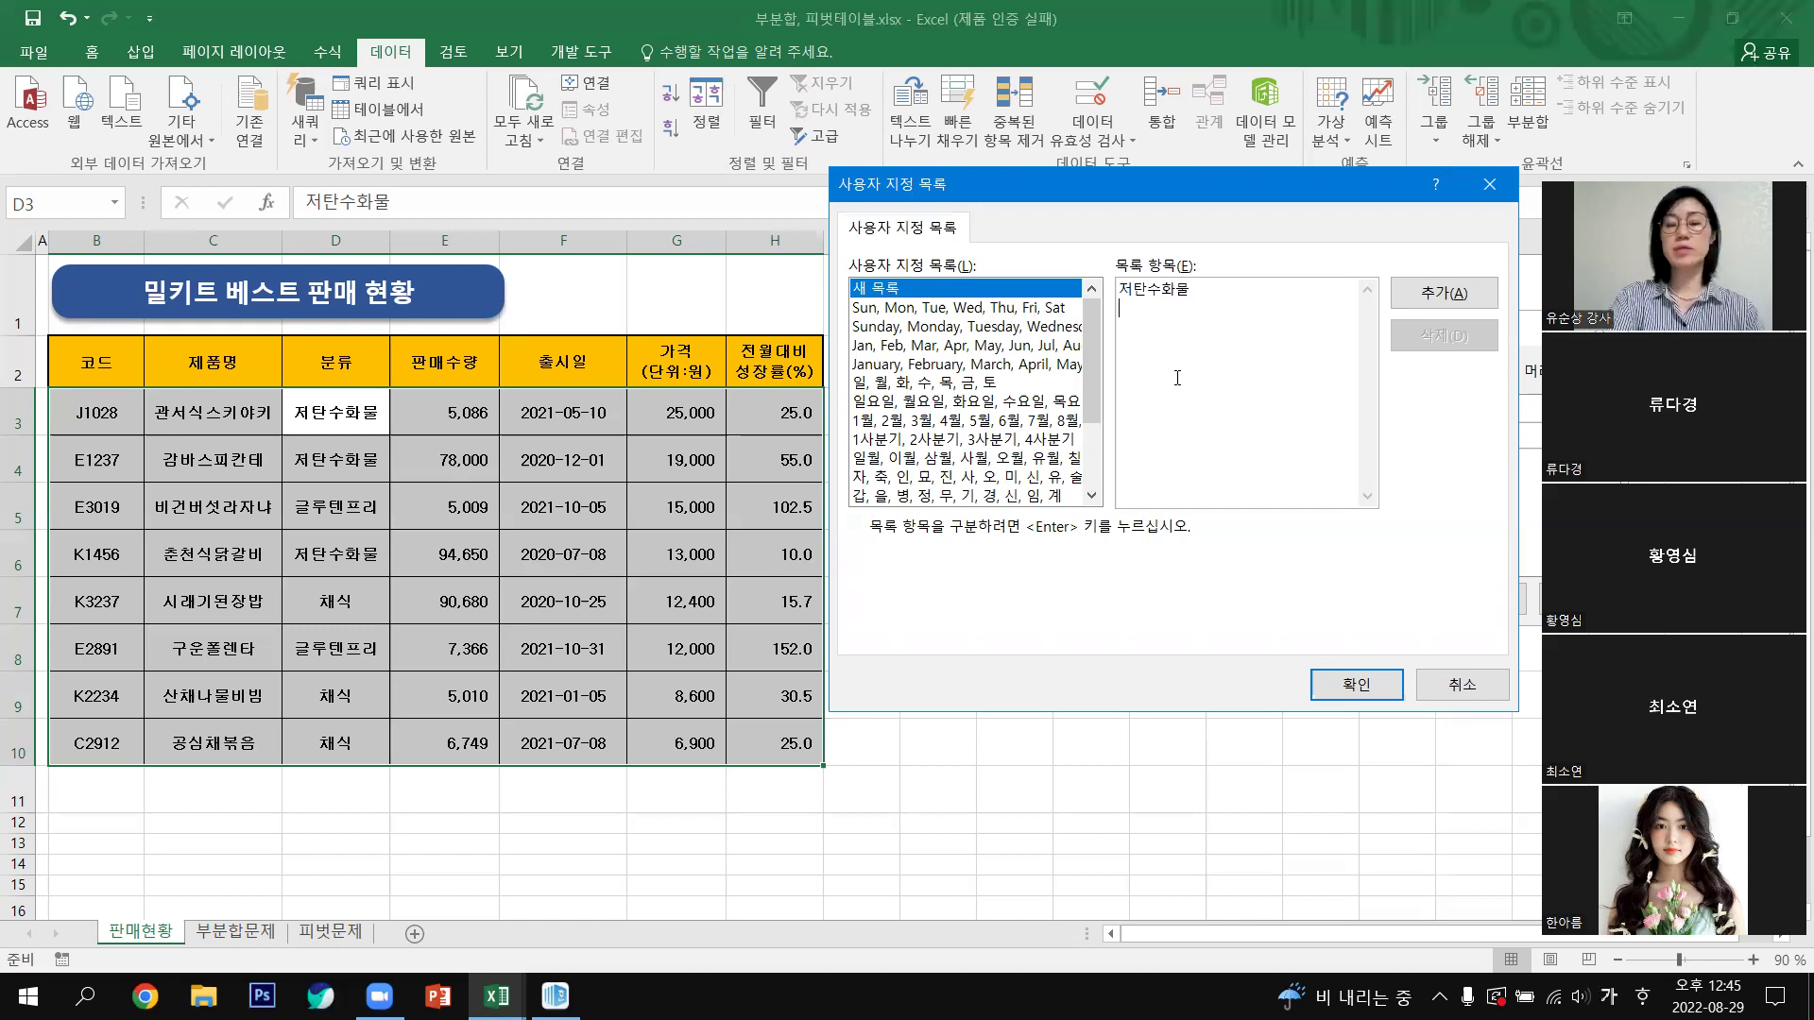
text(채식)
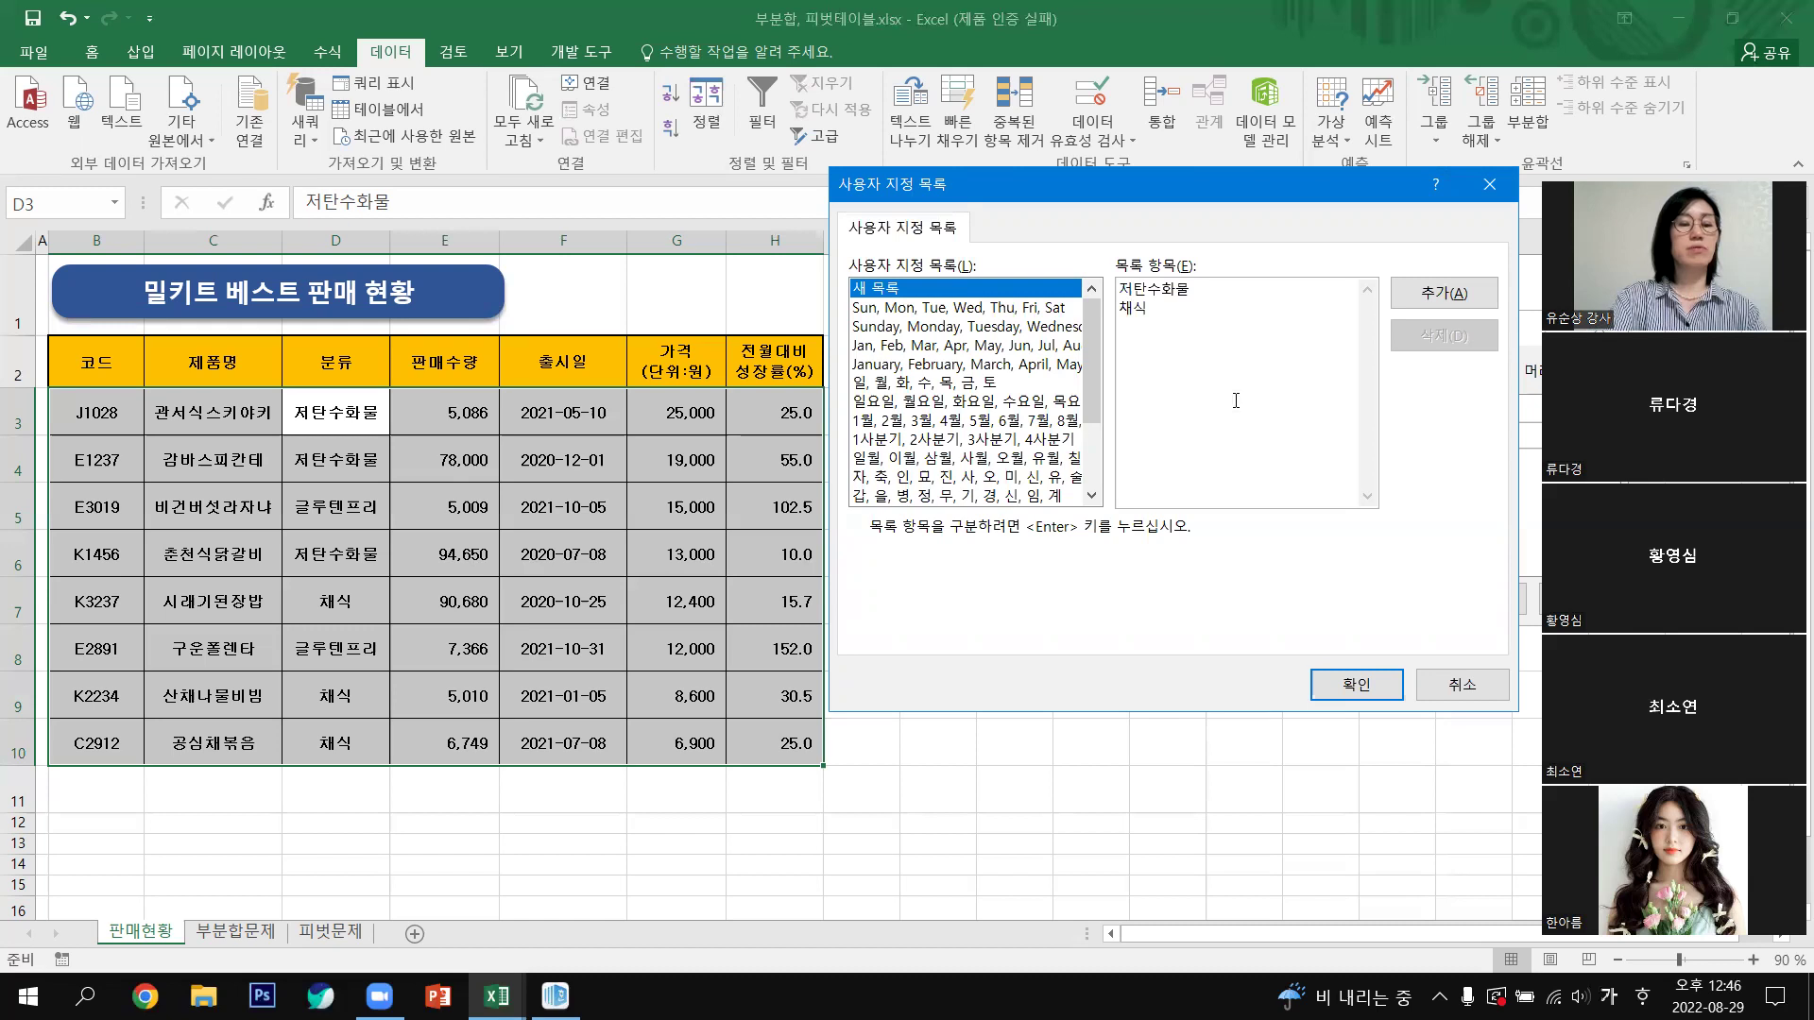
text(글루텐프리)
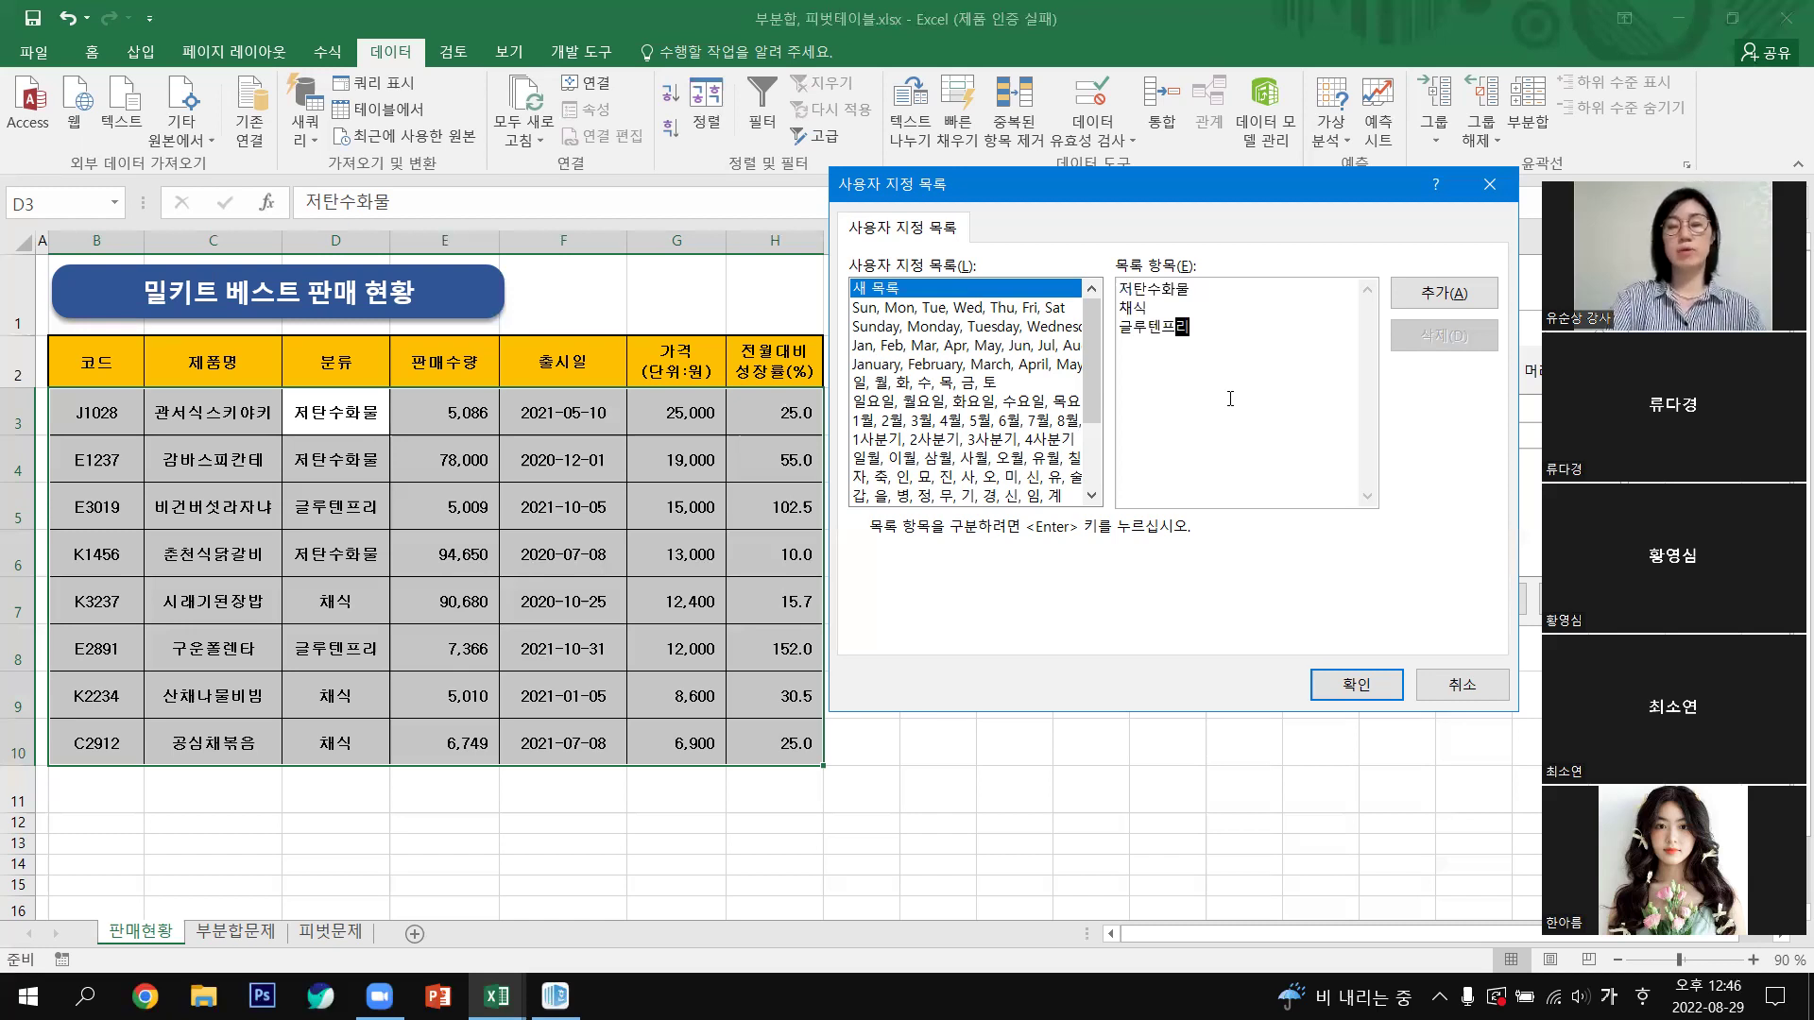
click(1351, 680)
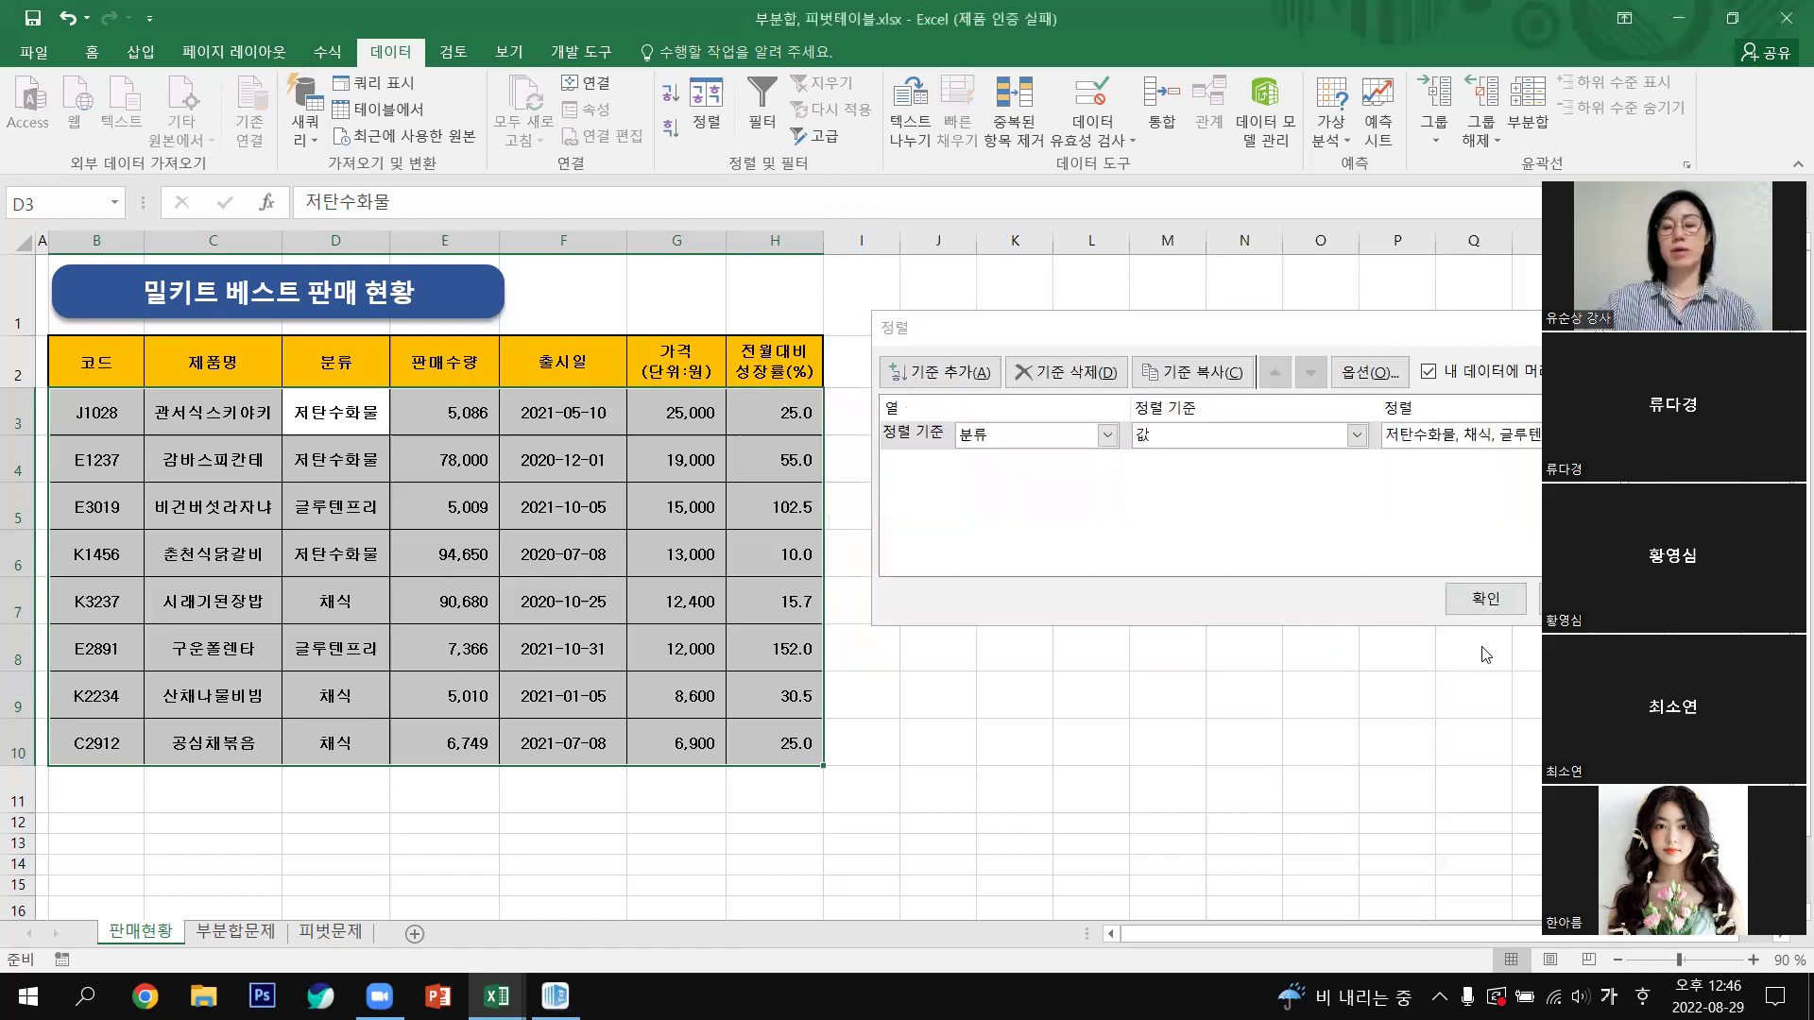
click(1487, 597)
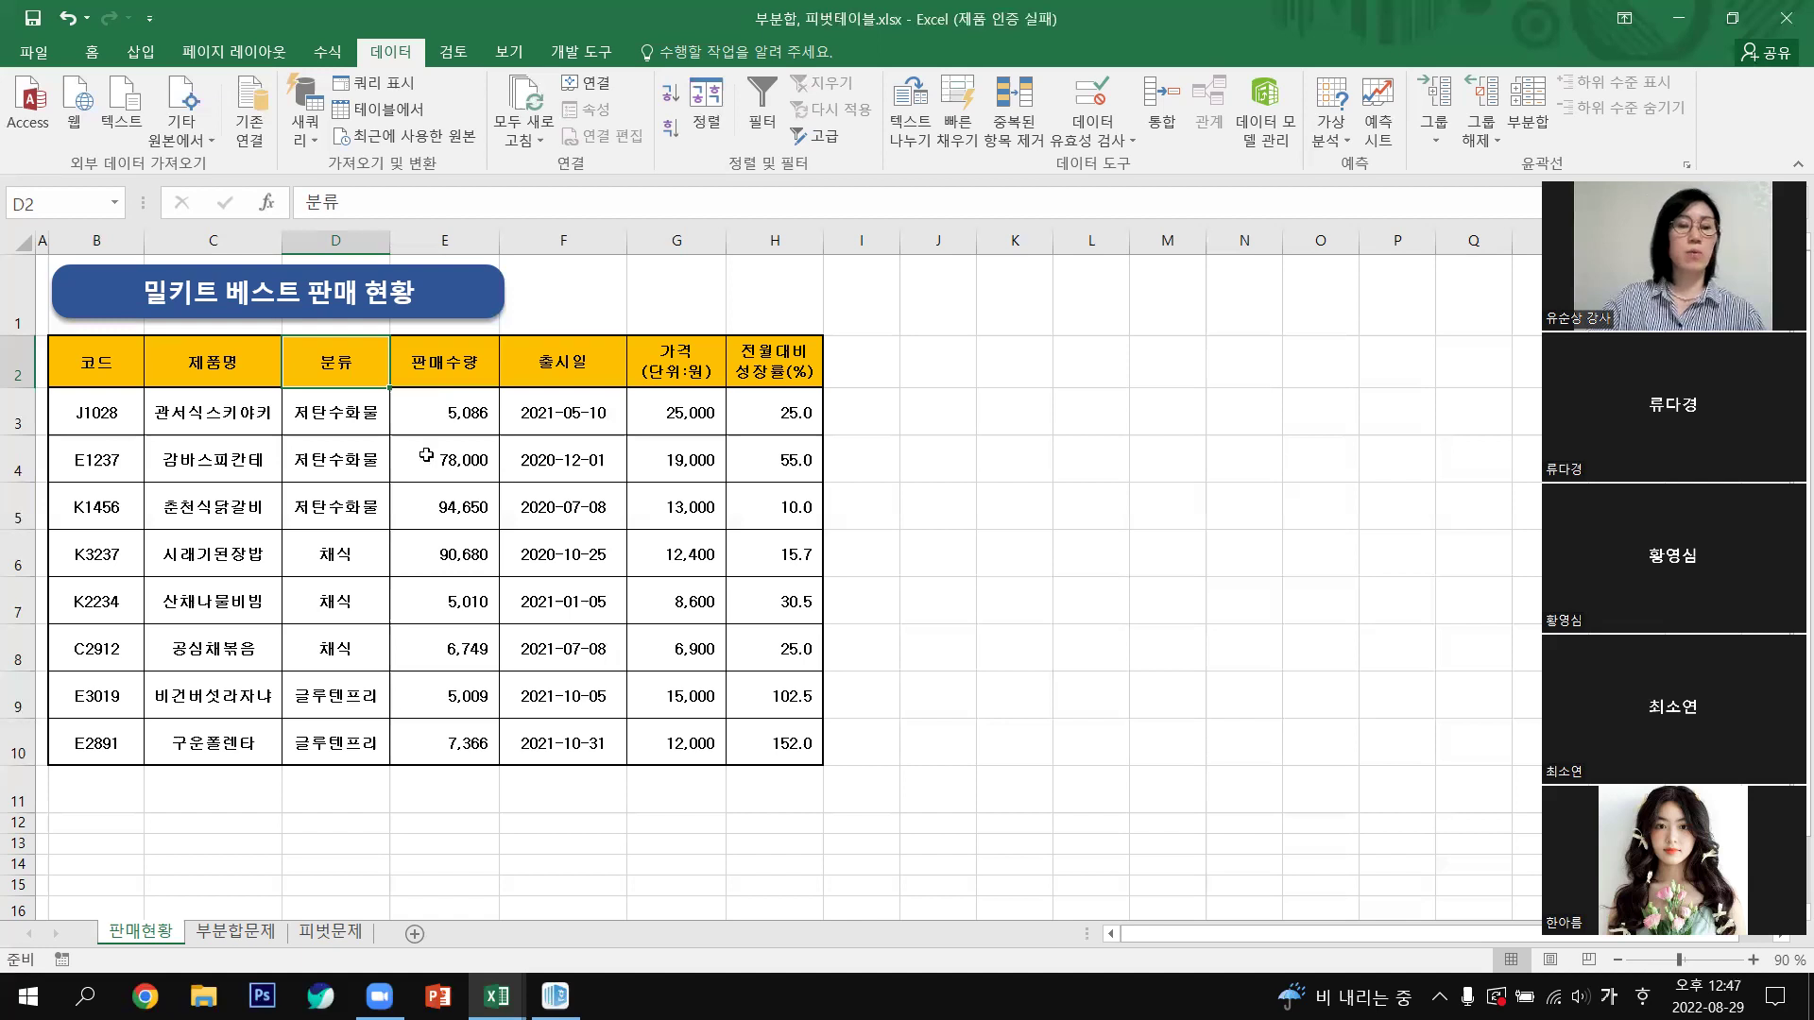
Step: Try to start a custom sort from an empty cell outside the table, and reopen the sort settings from a cell inside the sales table
click(1012, 514)
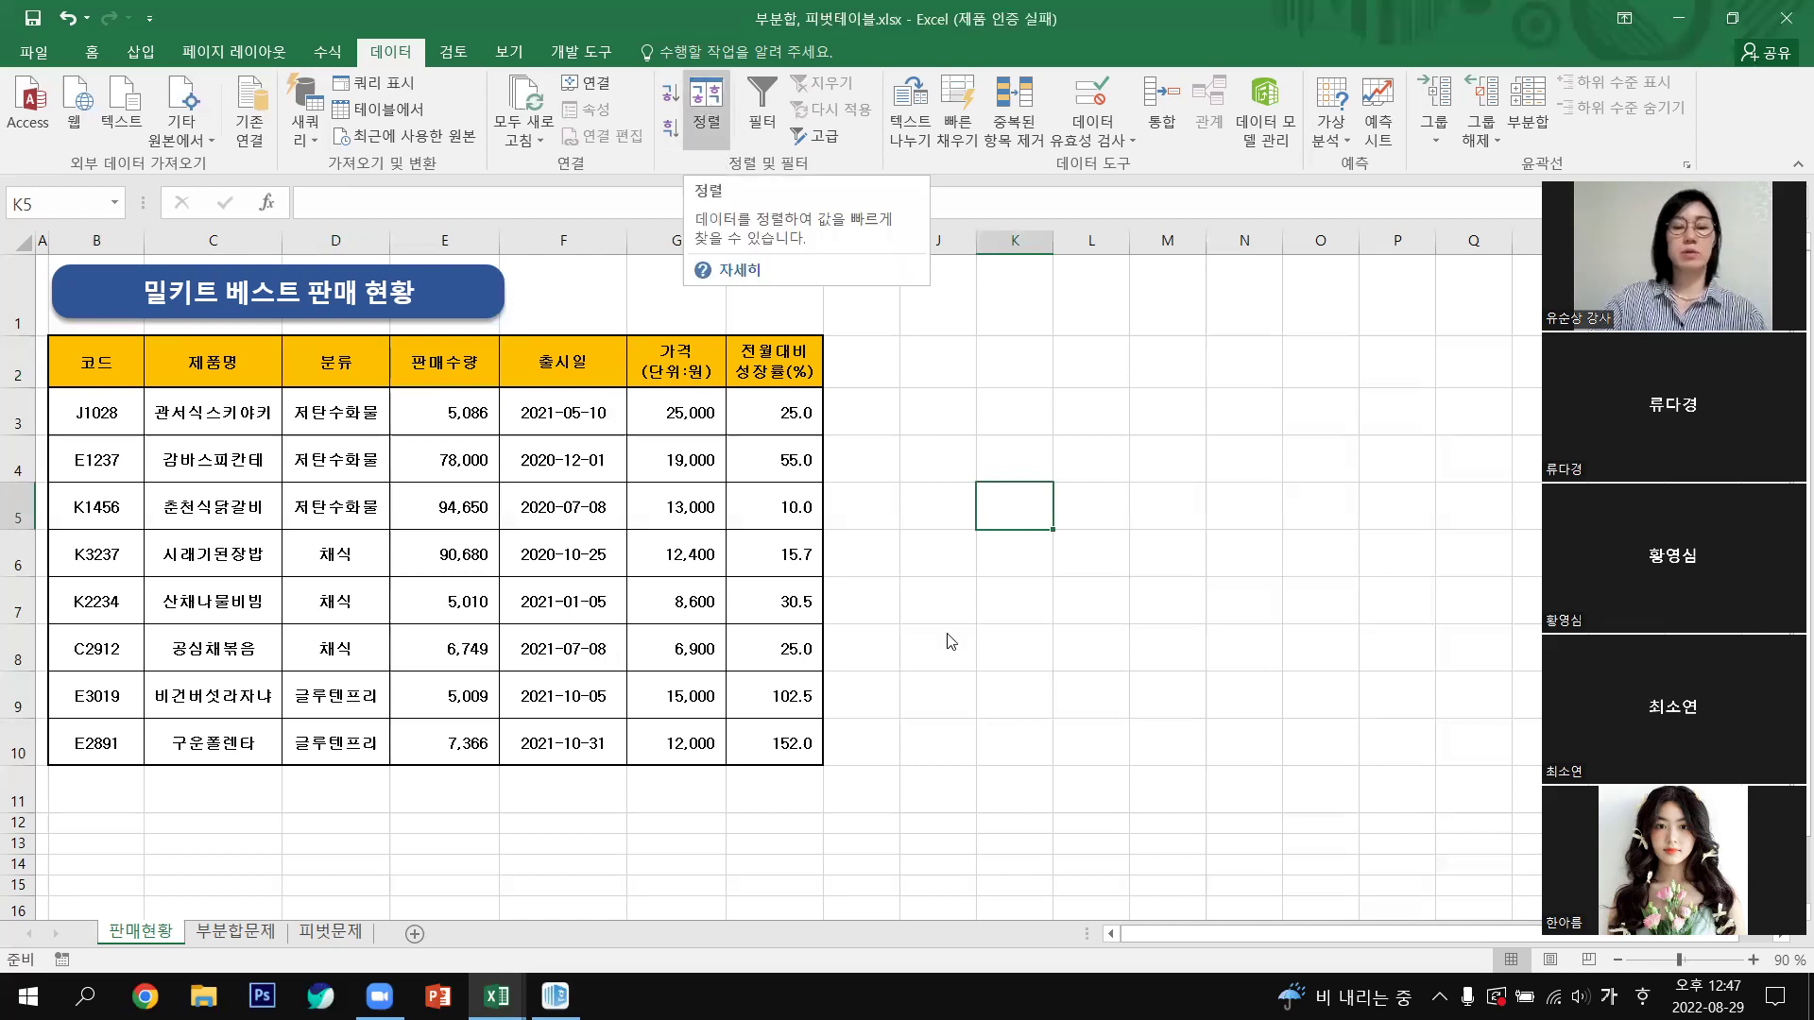
key(Return)
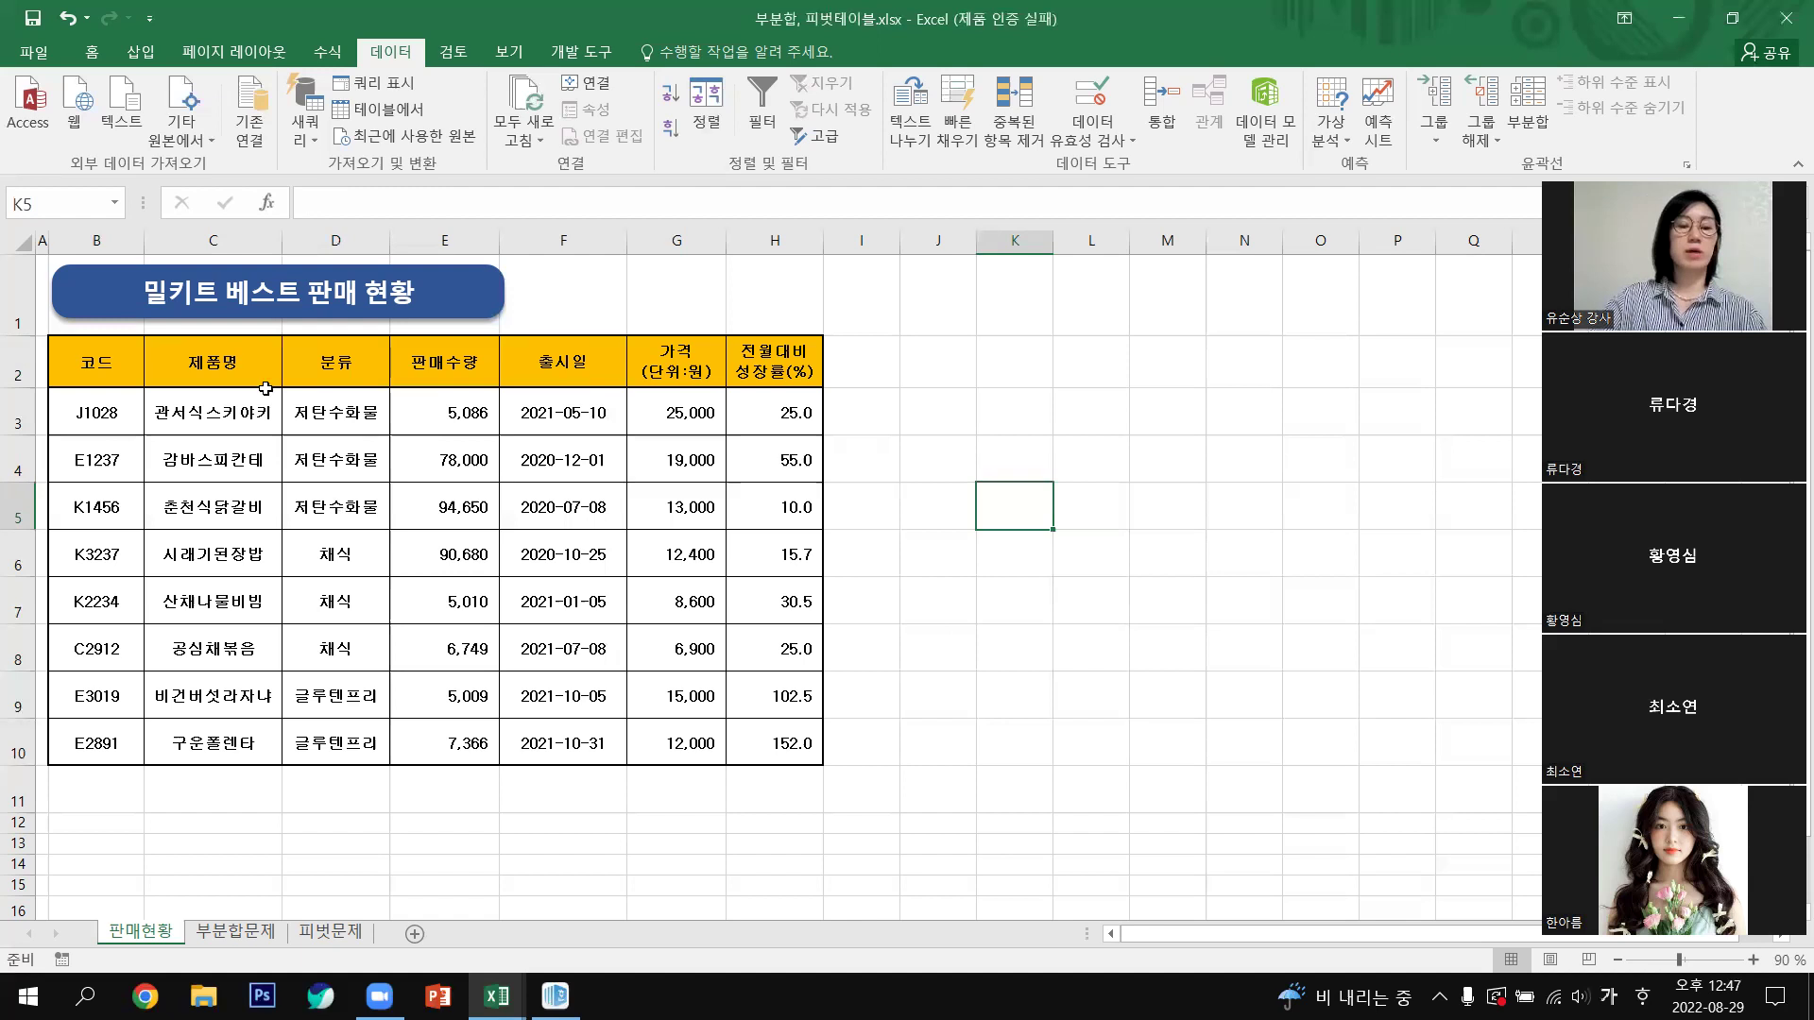
click(444, 460)
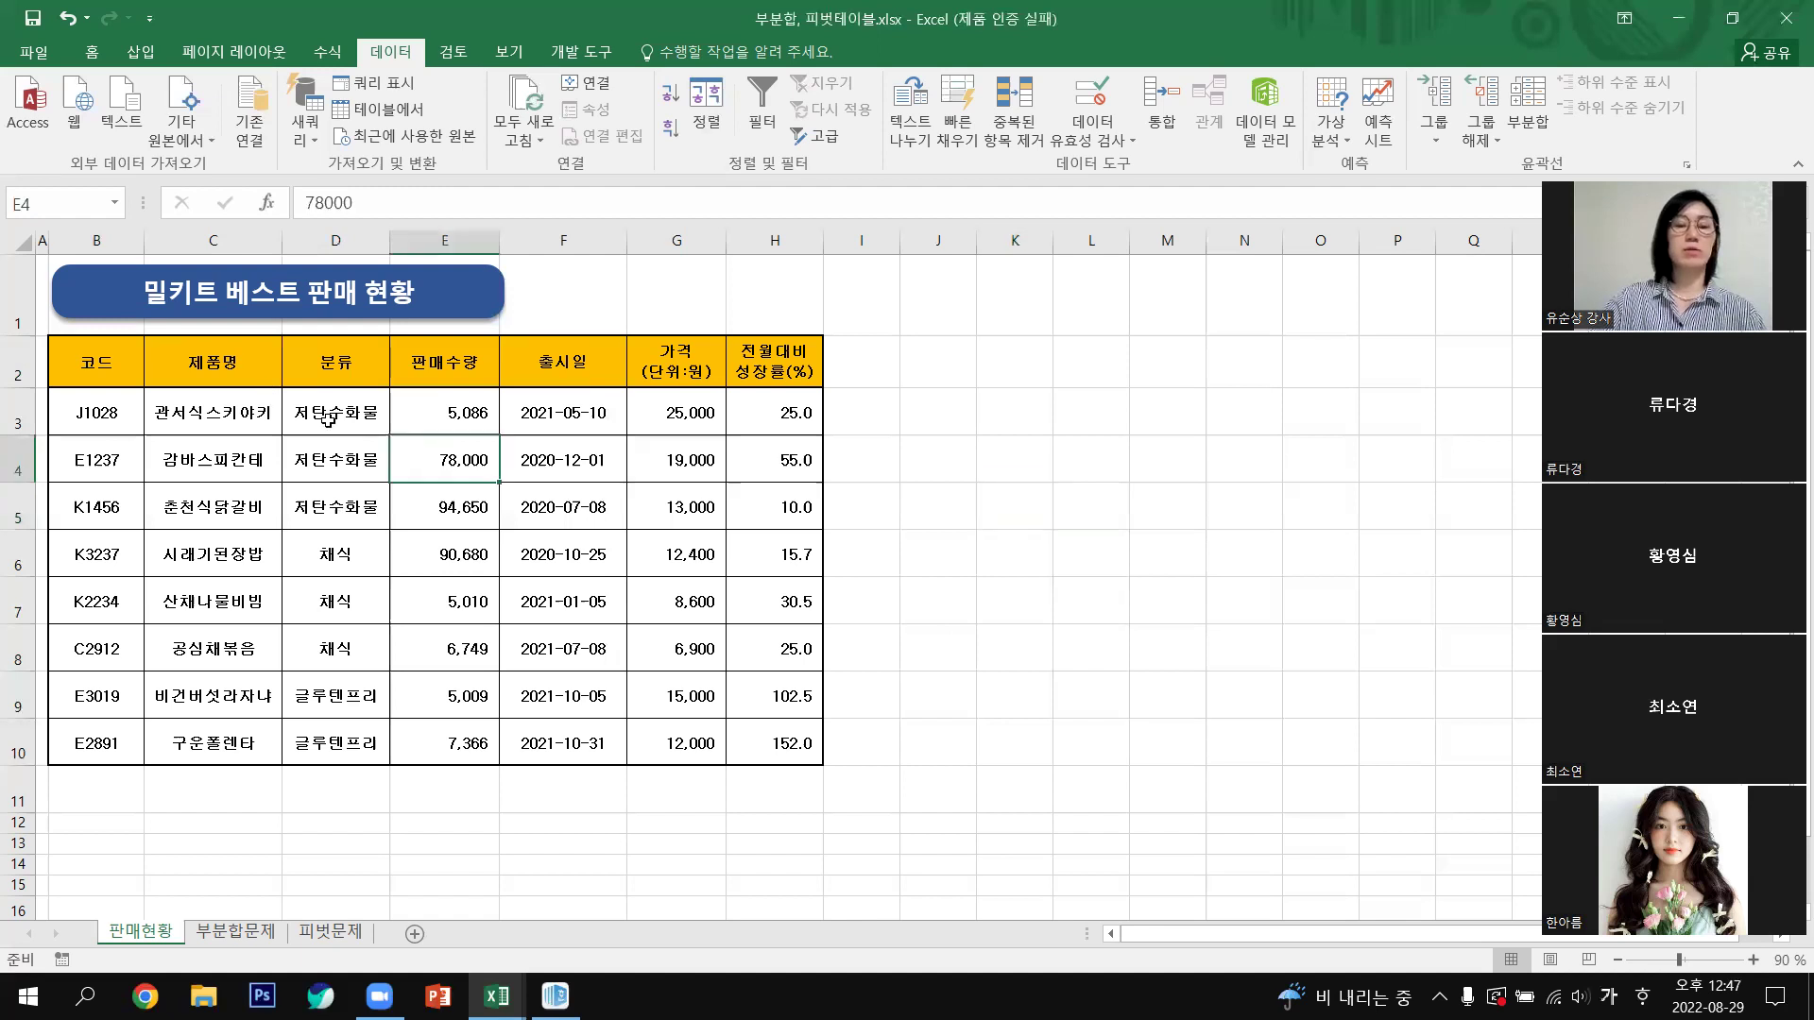
click(714, 115)
drag(1096, 332, 753, 211)
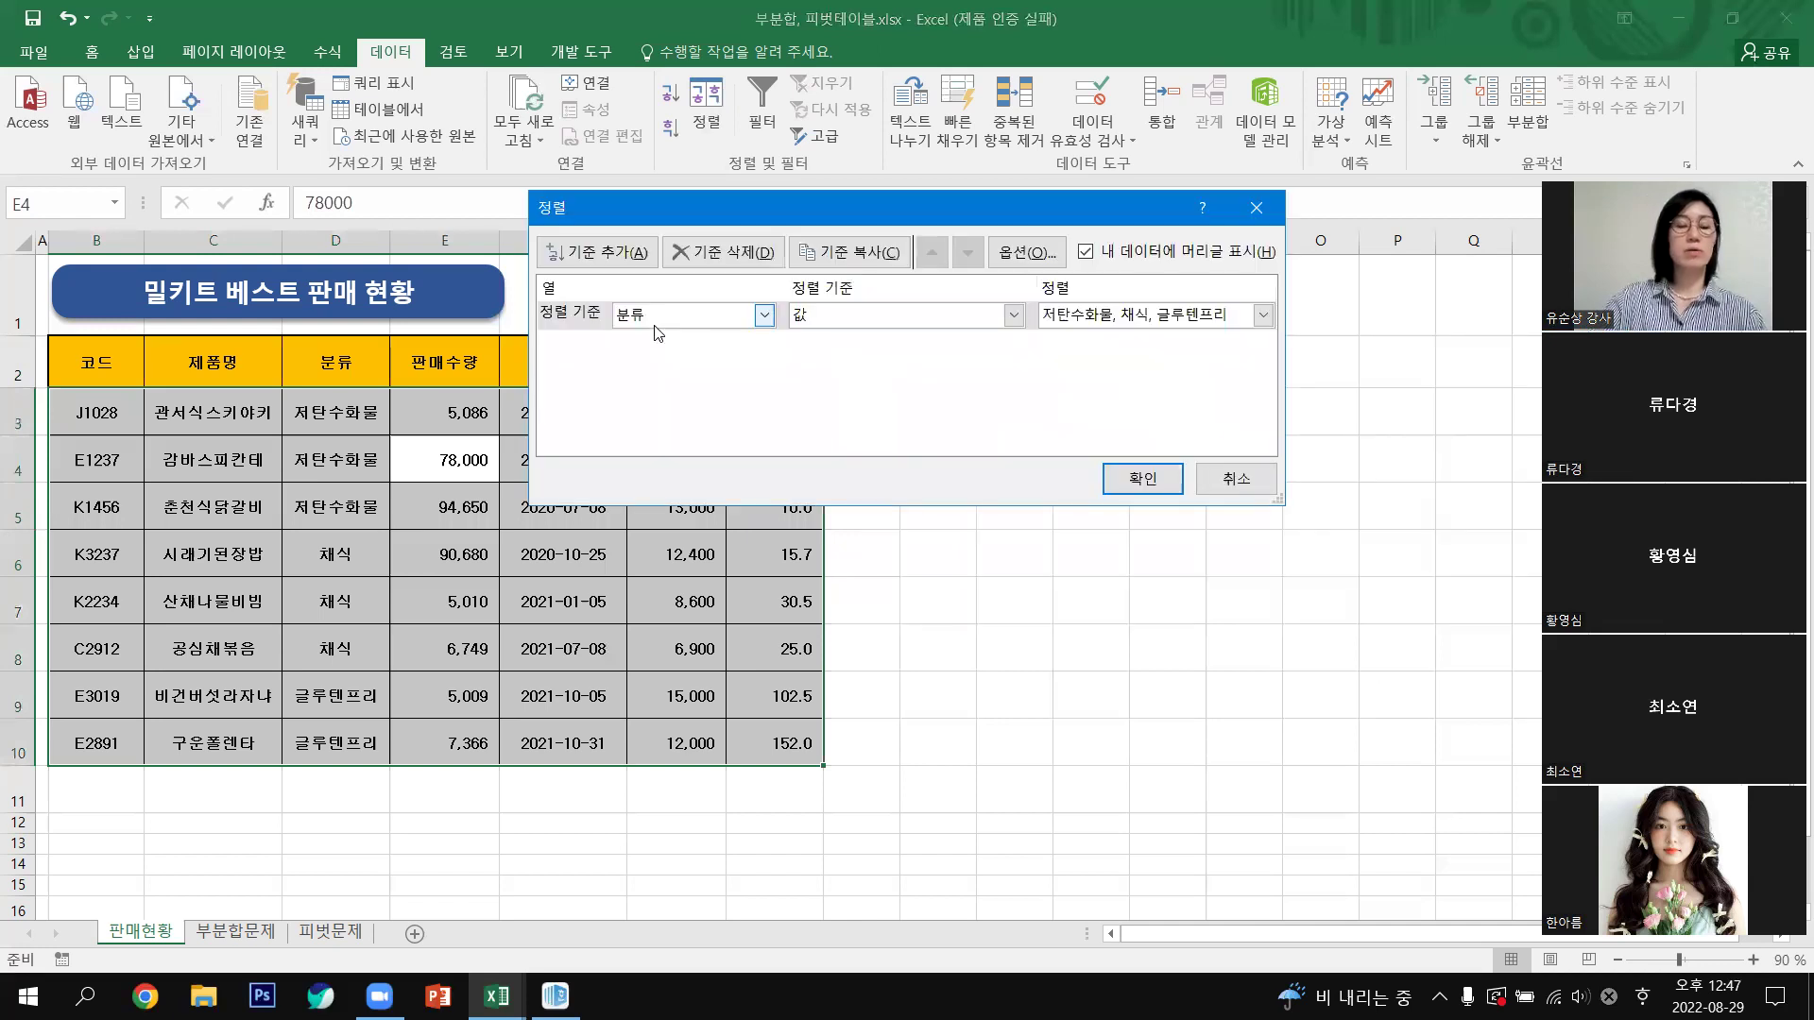
Step: Add a second sort level on 판매수량 by value in 내림차순 order below the 분류 level, and apply the sort
drag(719, 215, 924, 214)
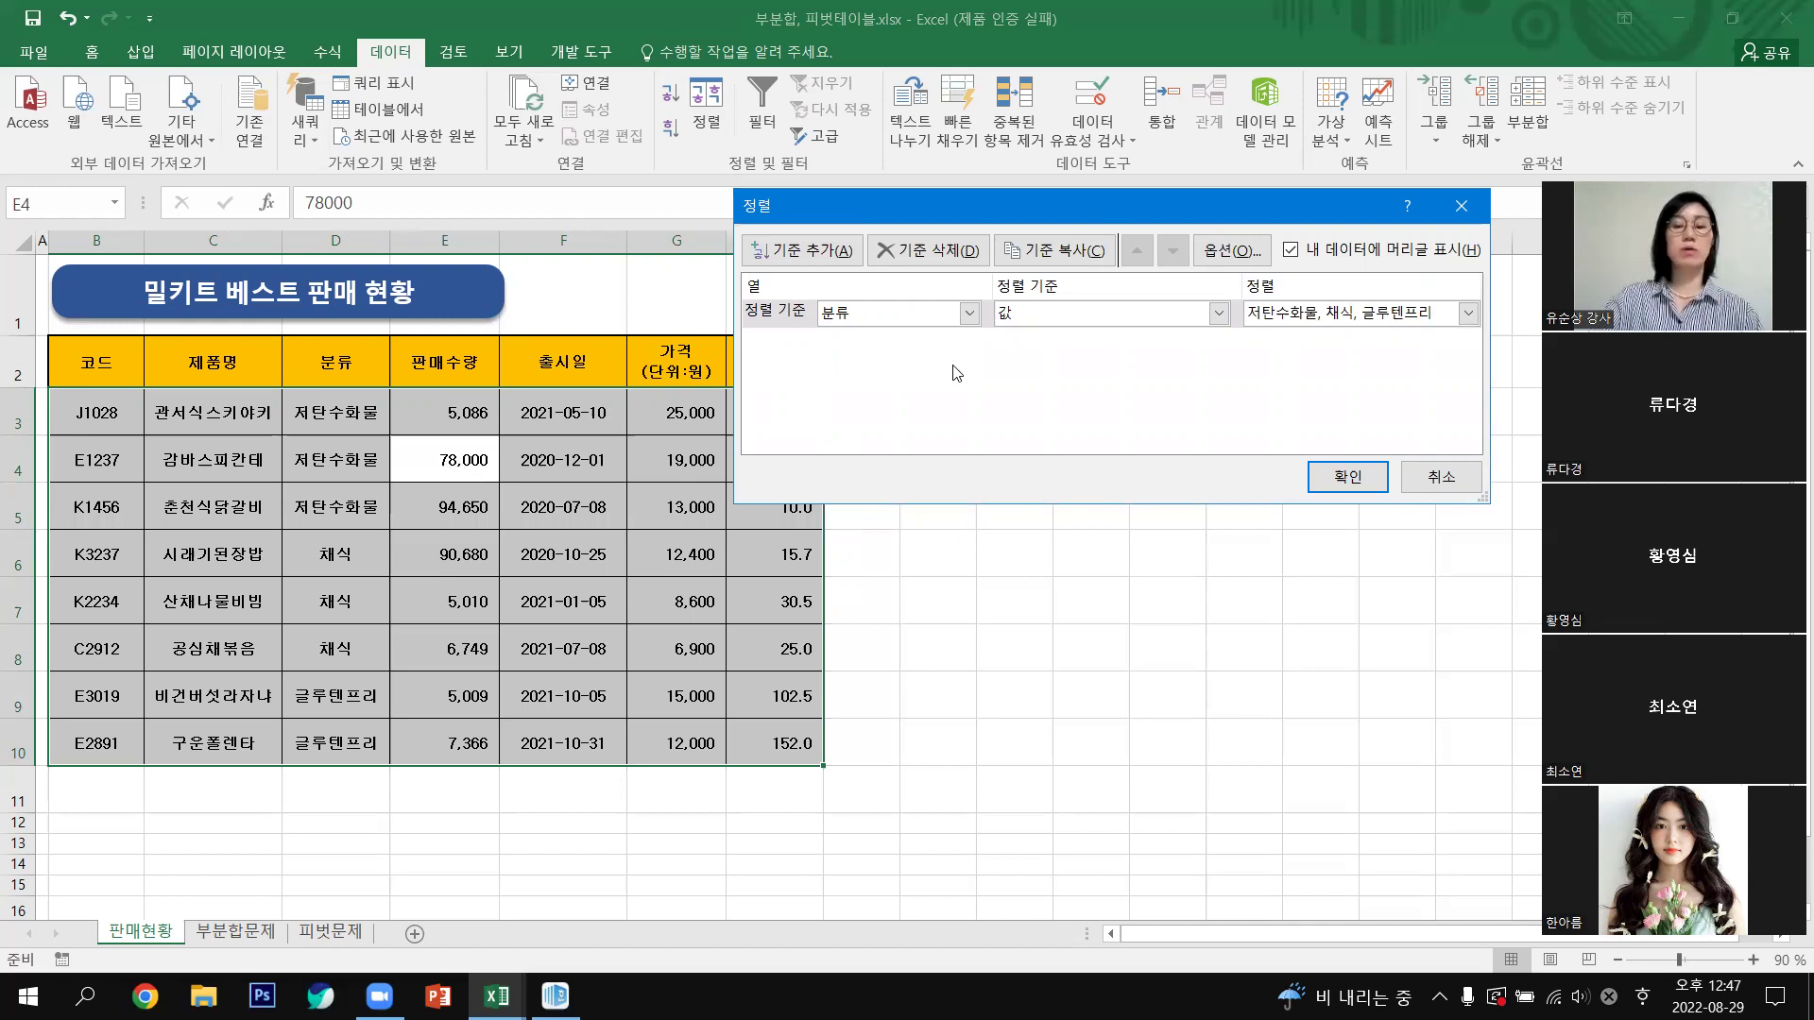
click(808, 251)
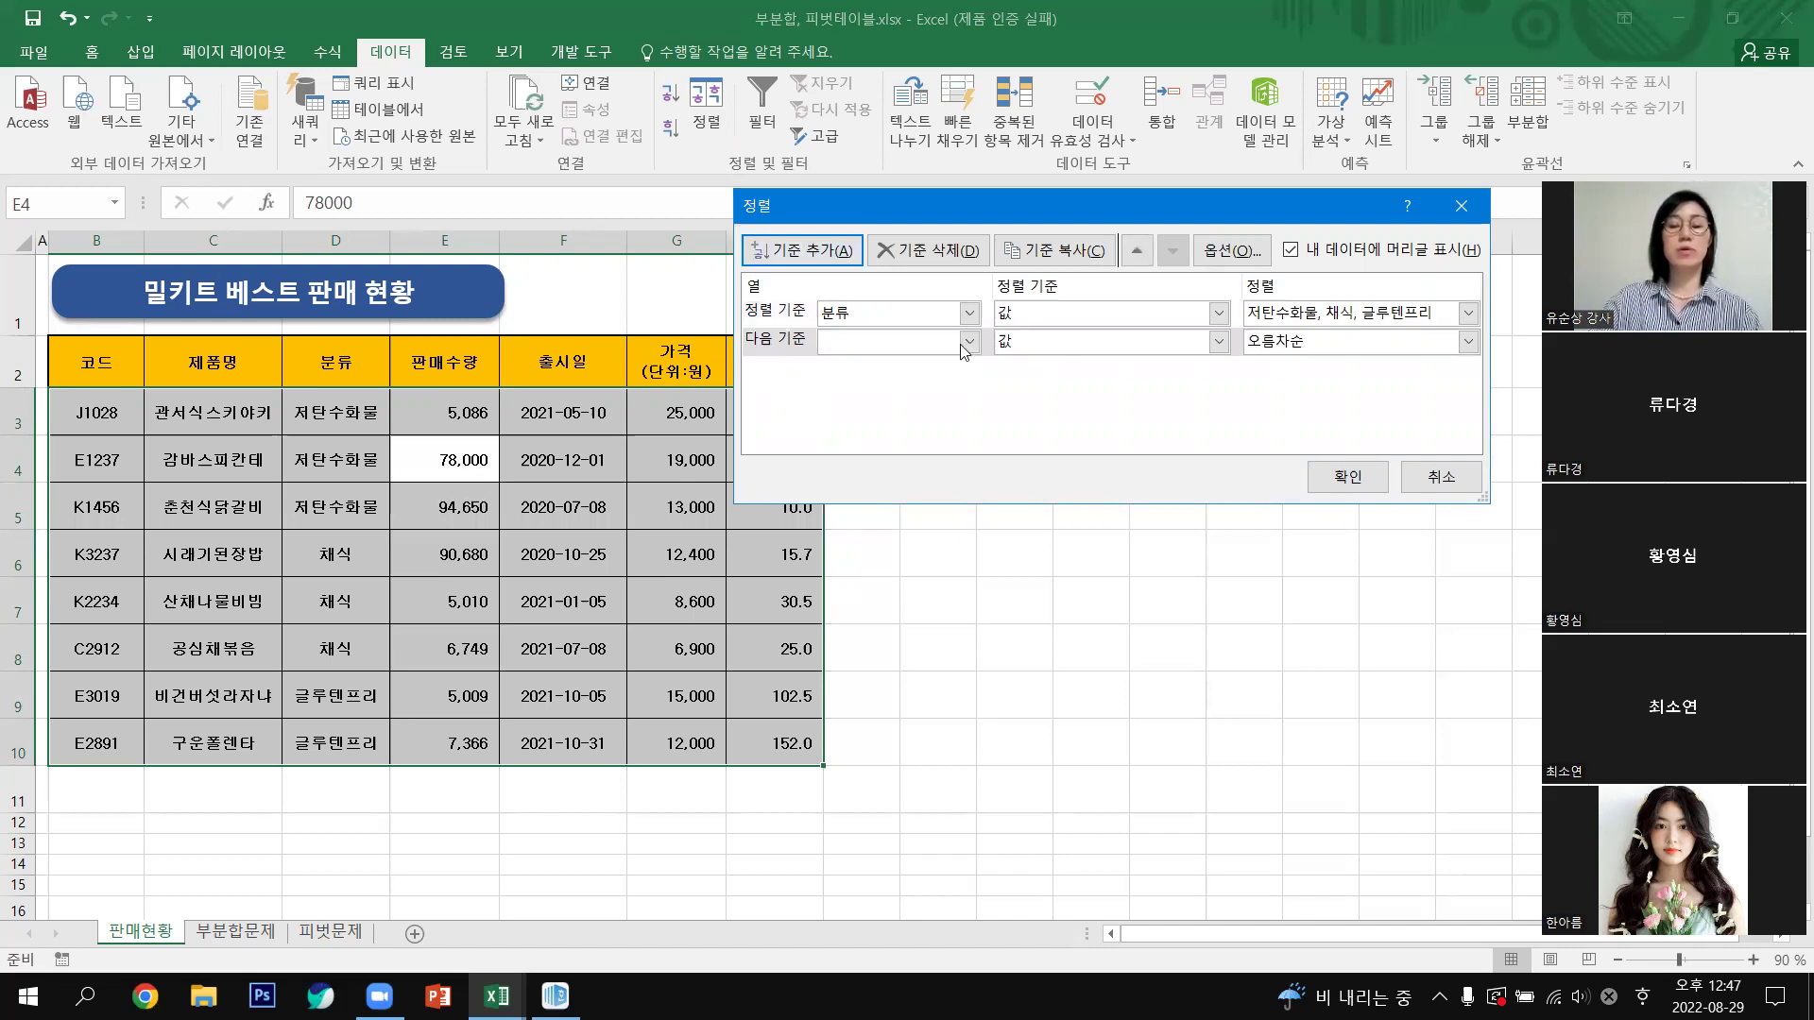
click(970, 341)
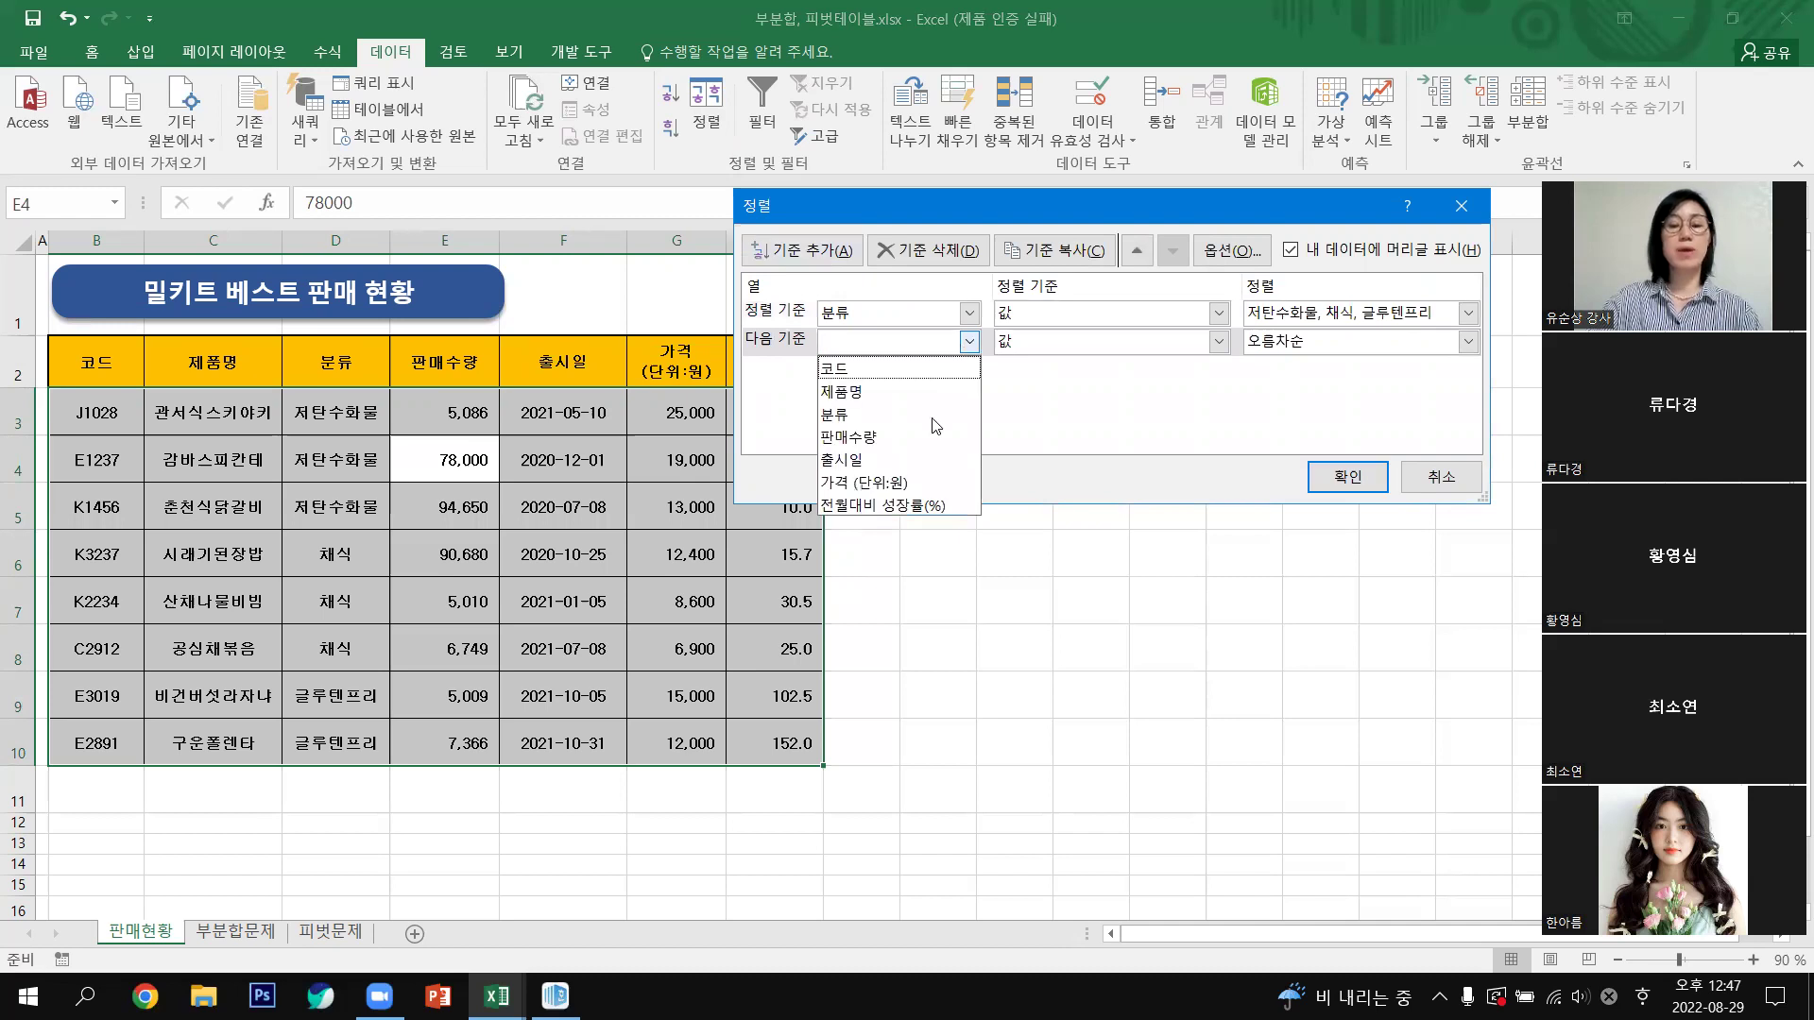
click(888, 441)
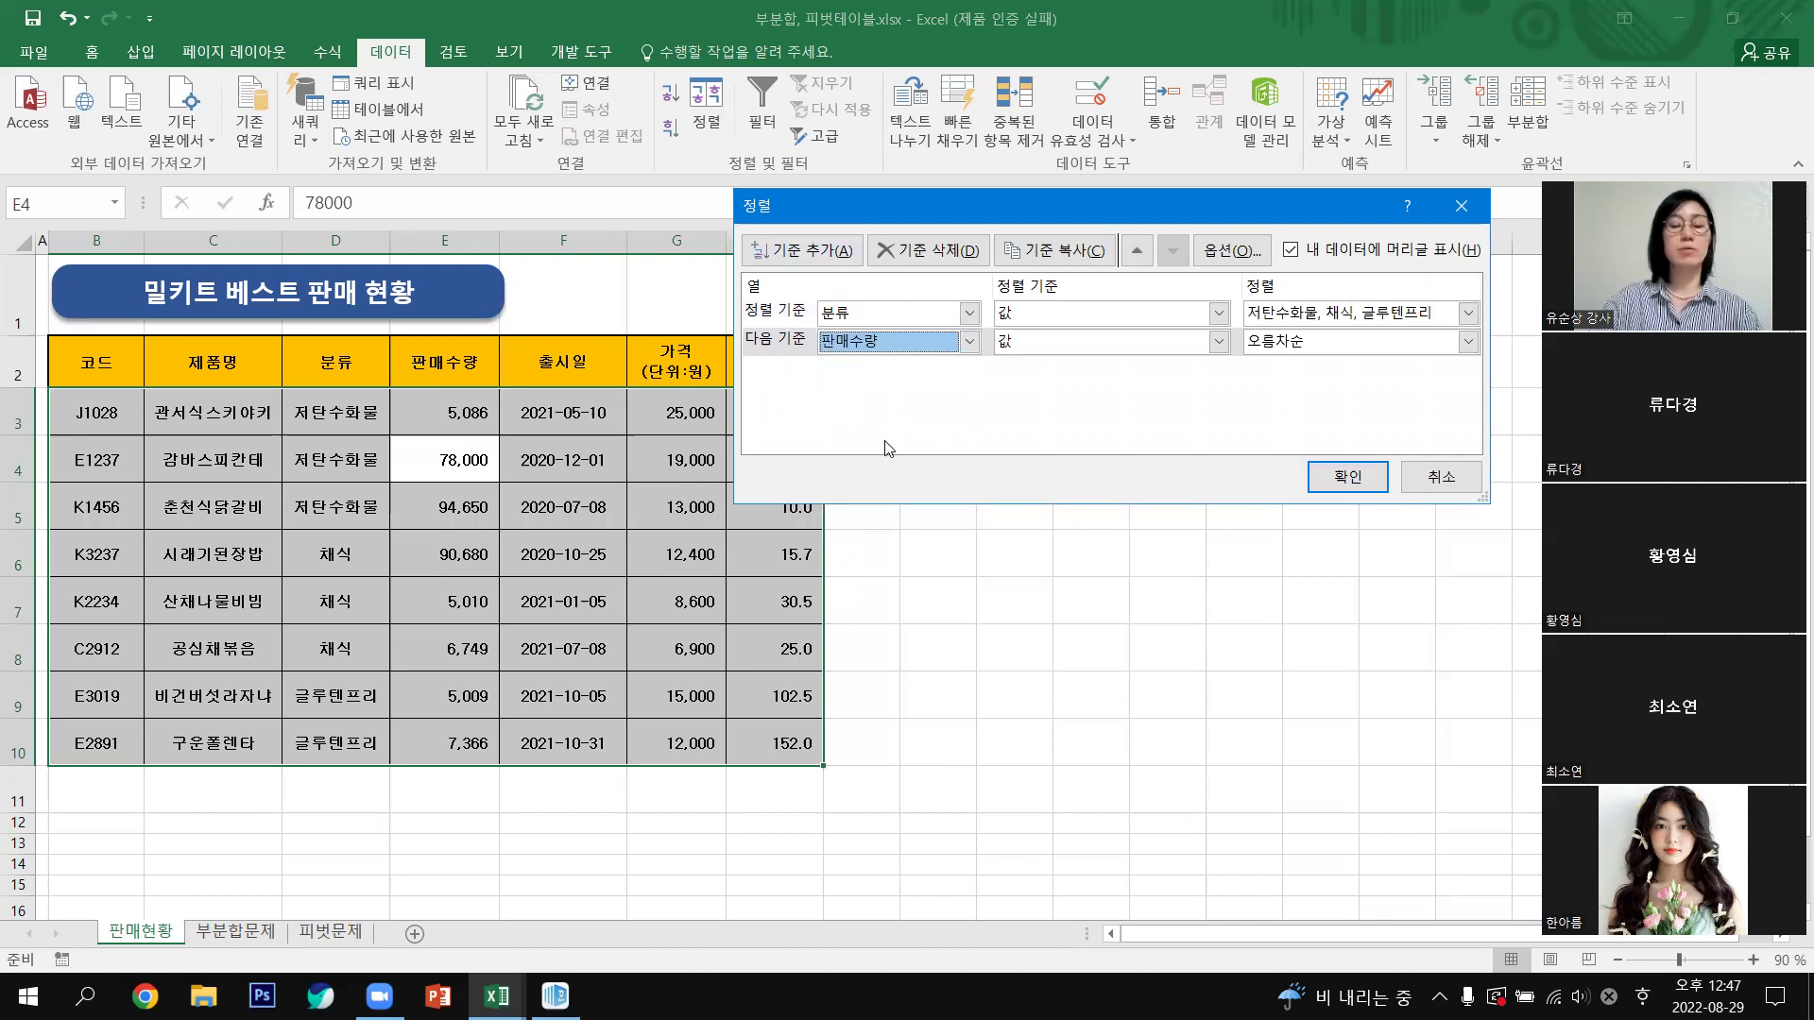
click(1469, 342)
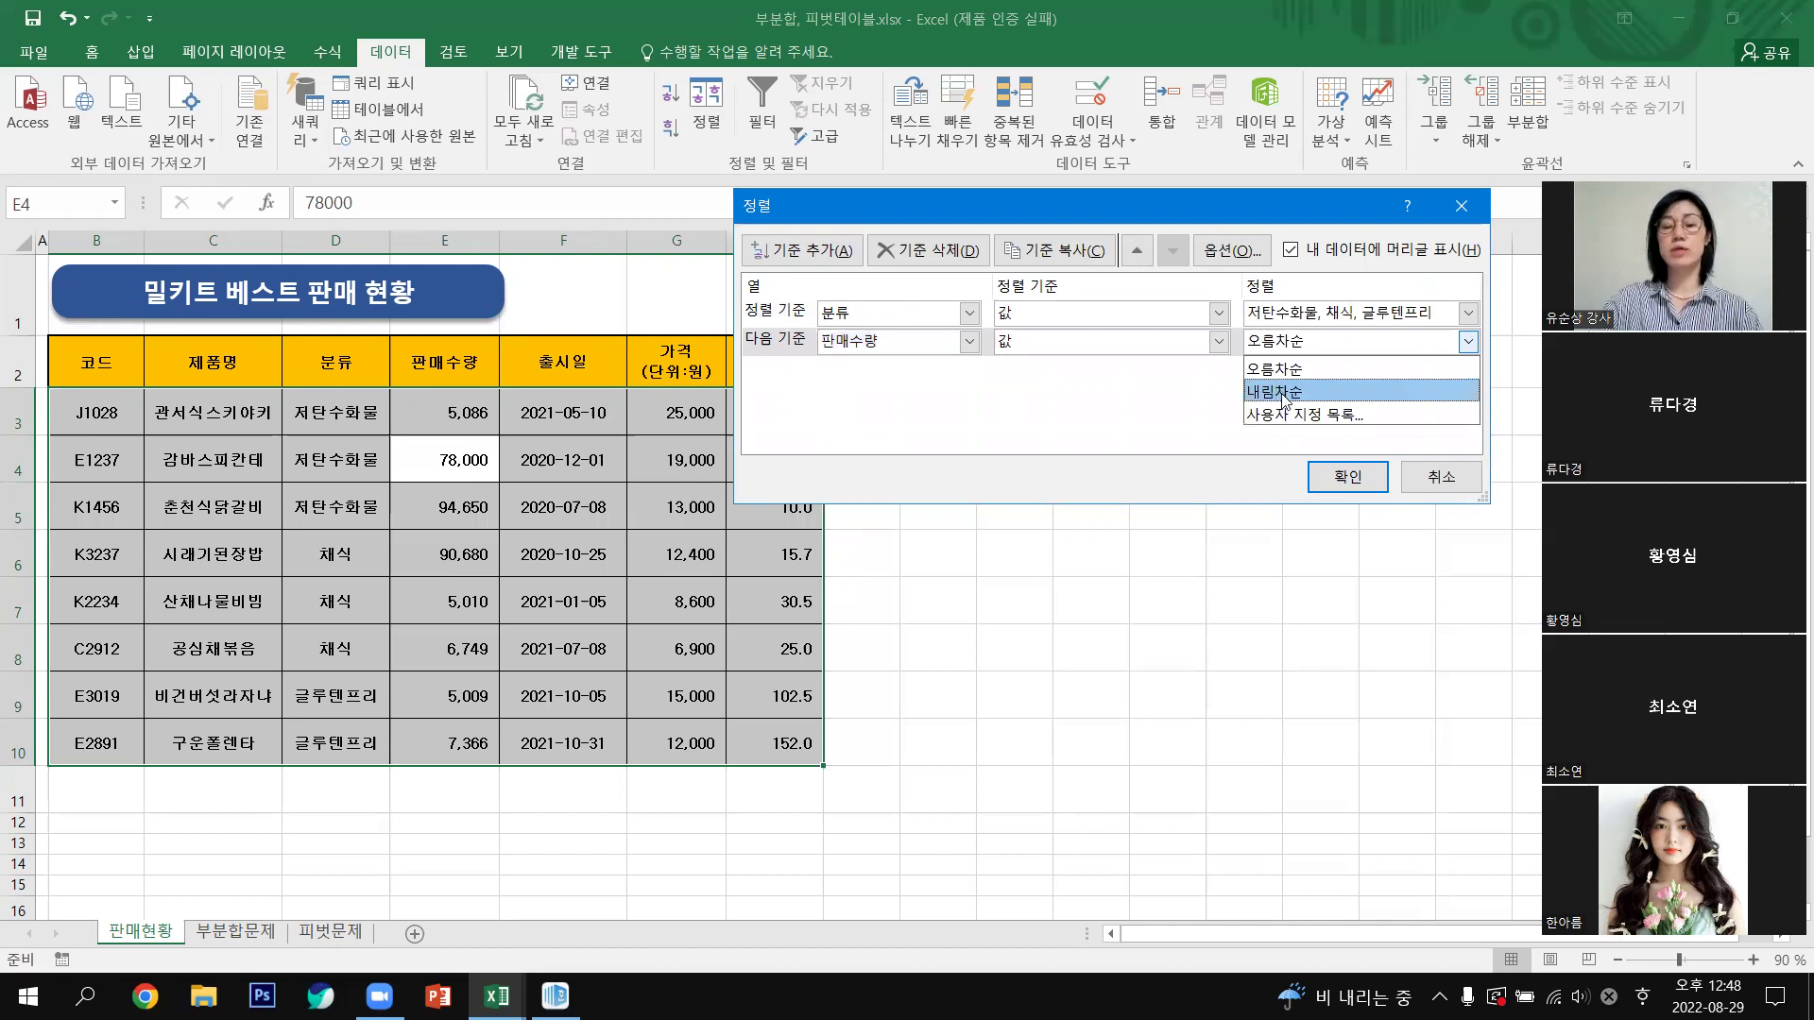
click(1283, 397)
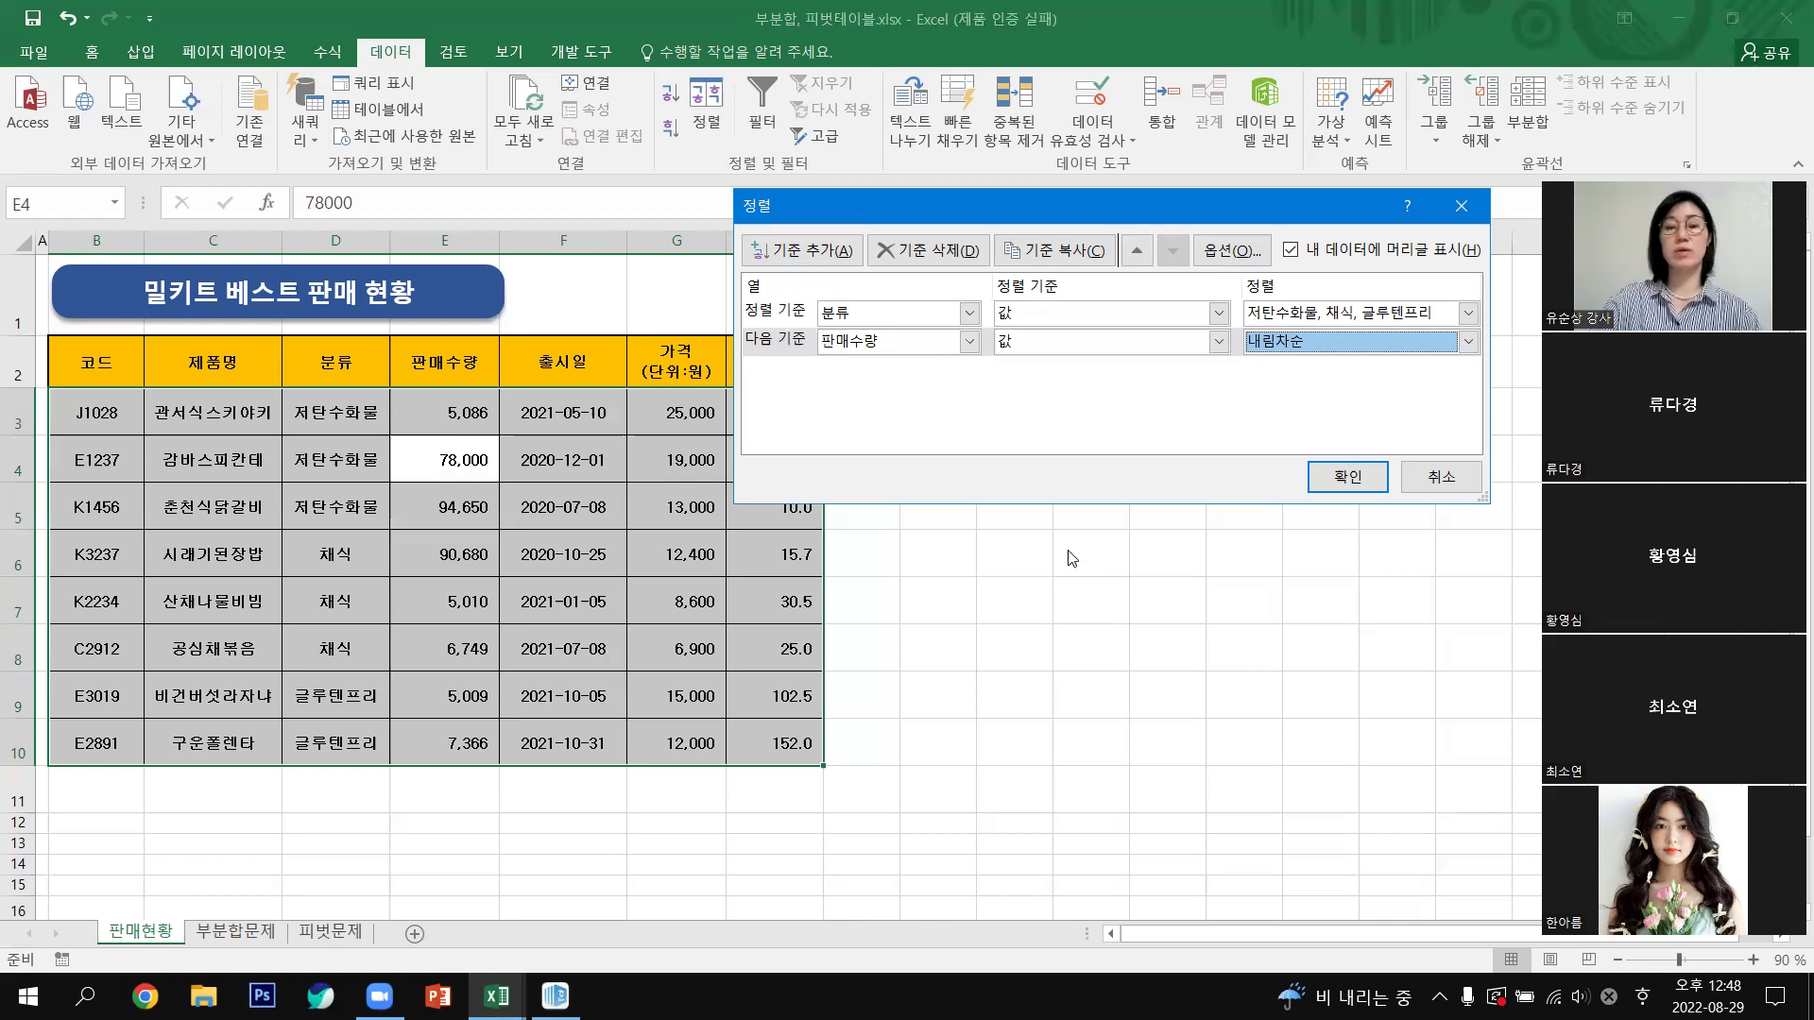
click(1369, 478)
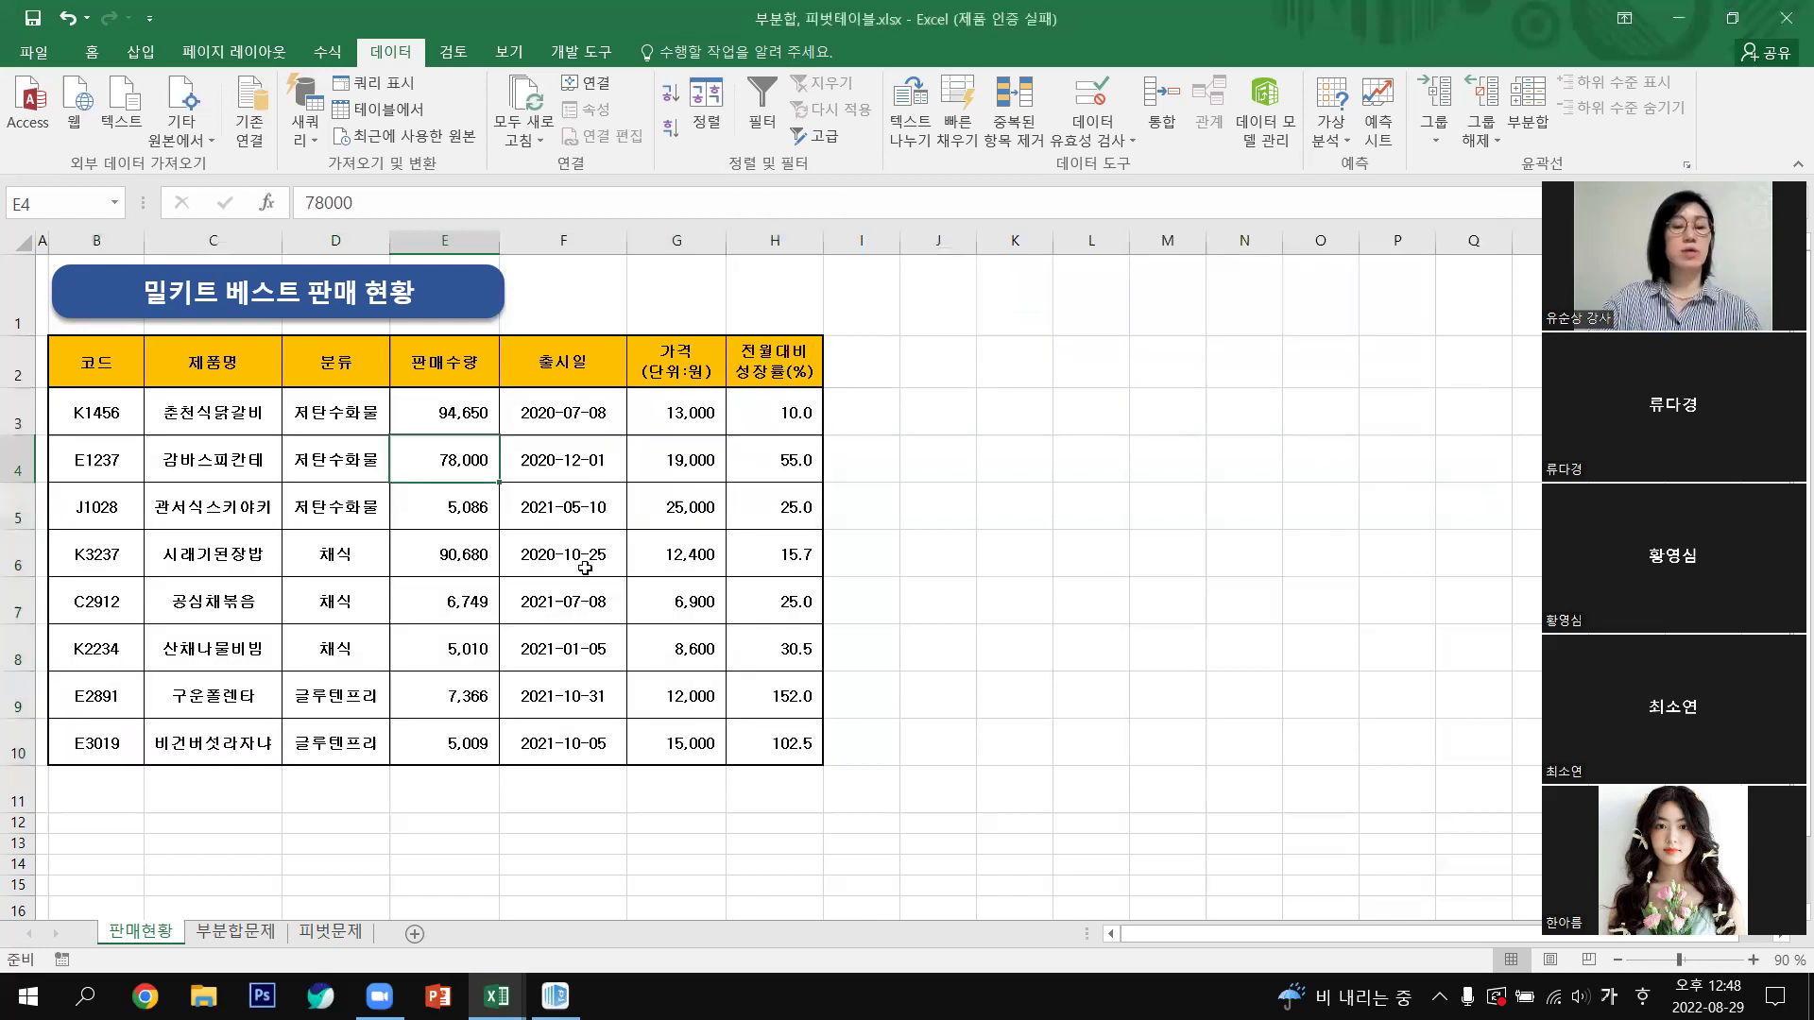
Step: Review the order of the 판매수량 values within each 분류 group
click(455, 412)
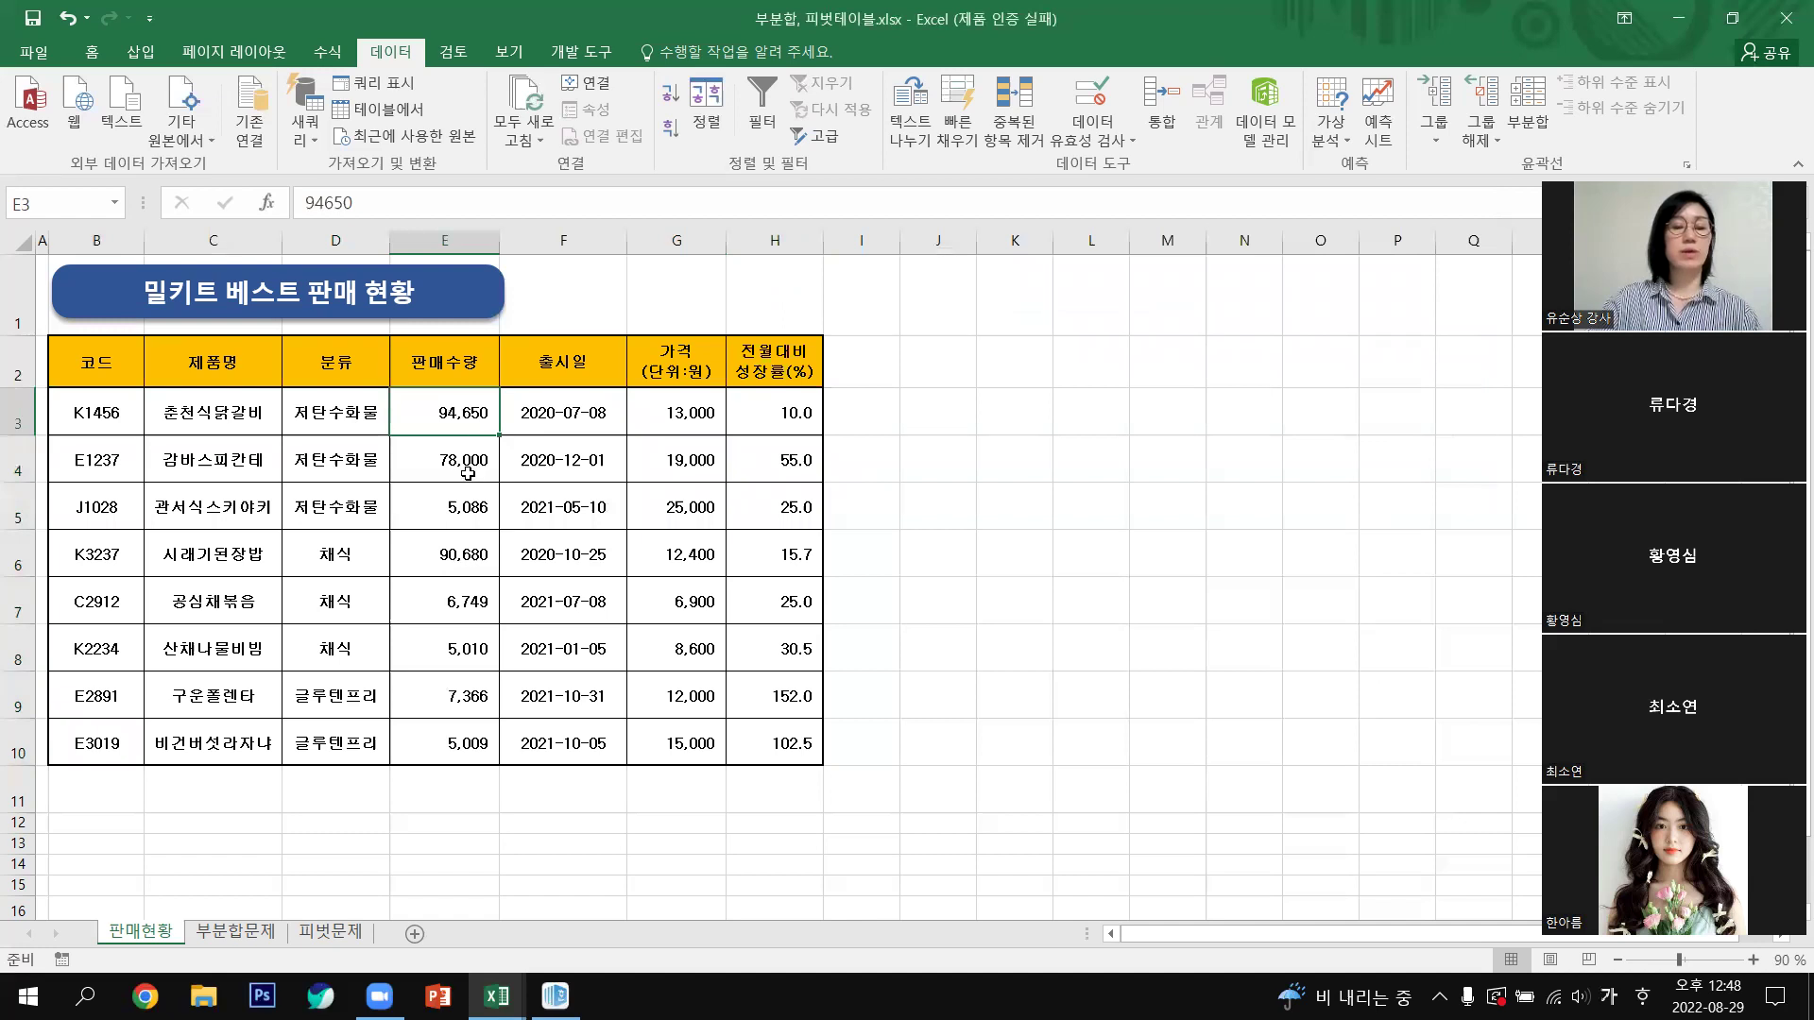
click(352, 573)
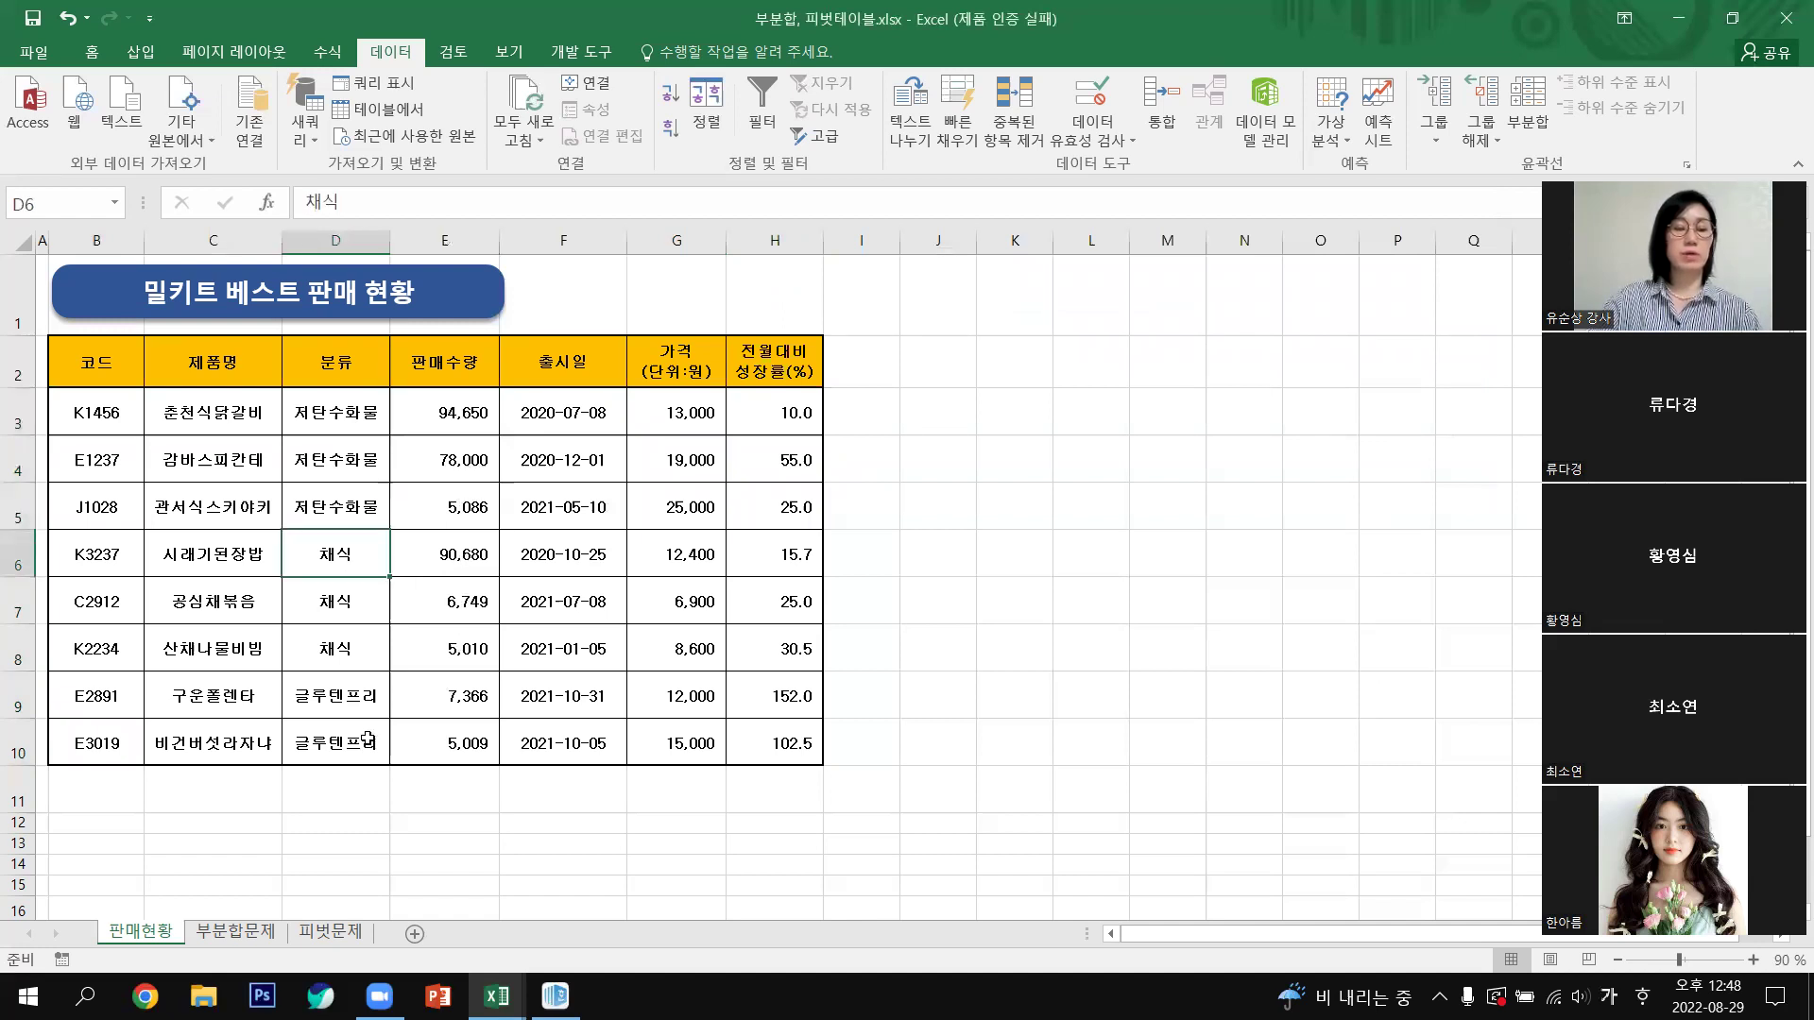
key(Right)
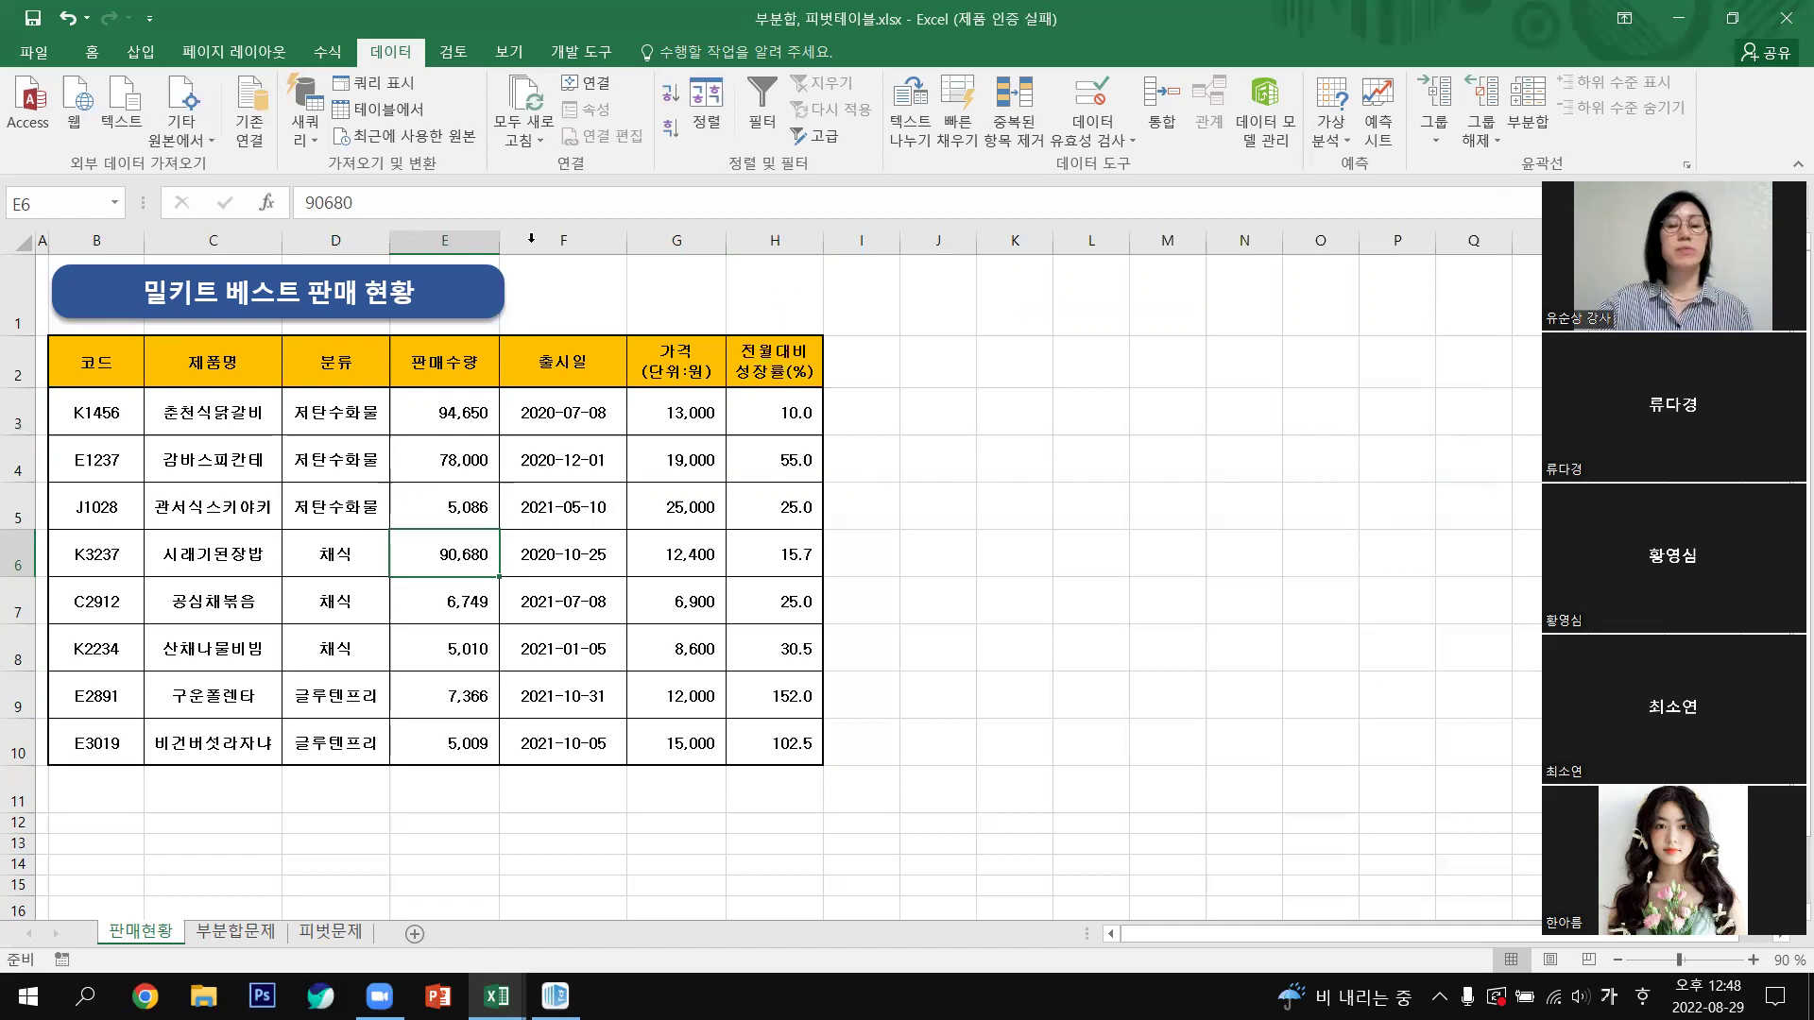
Step: Sort the table by the 제품명 column in ascending order and finally in descending order
click(212, 362)
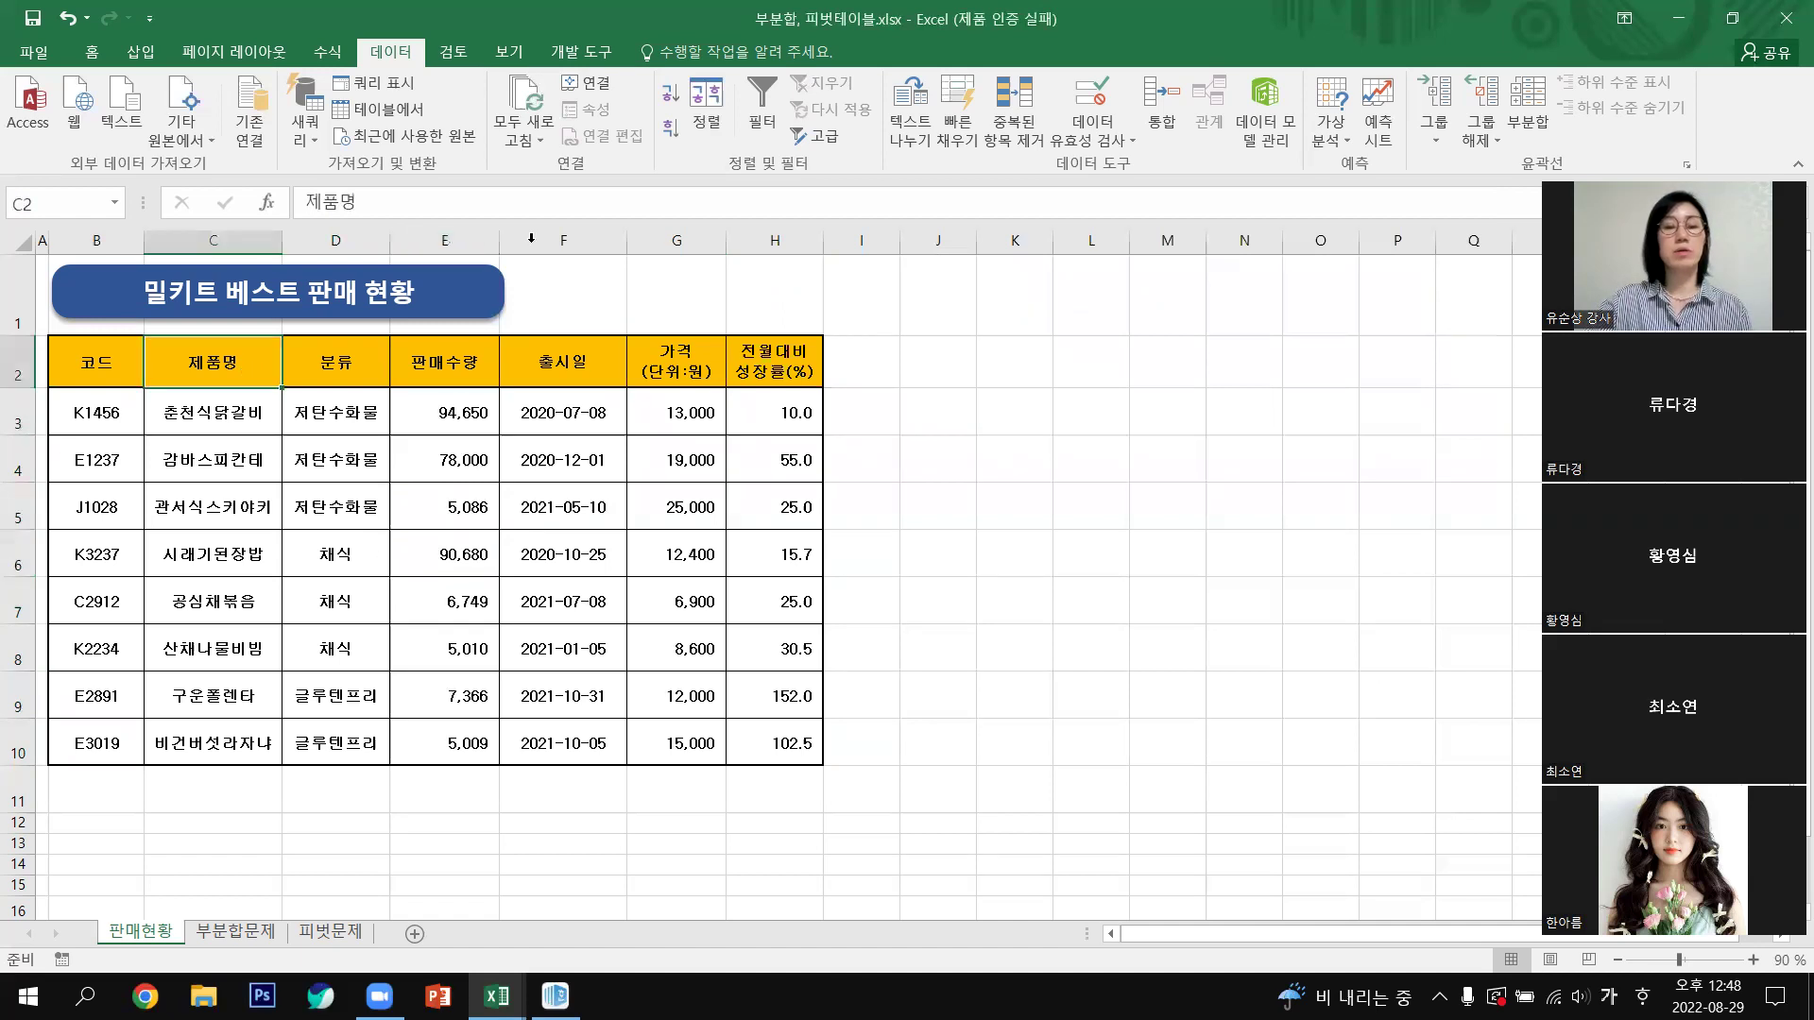
click(668, 96)
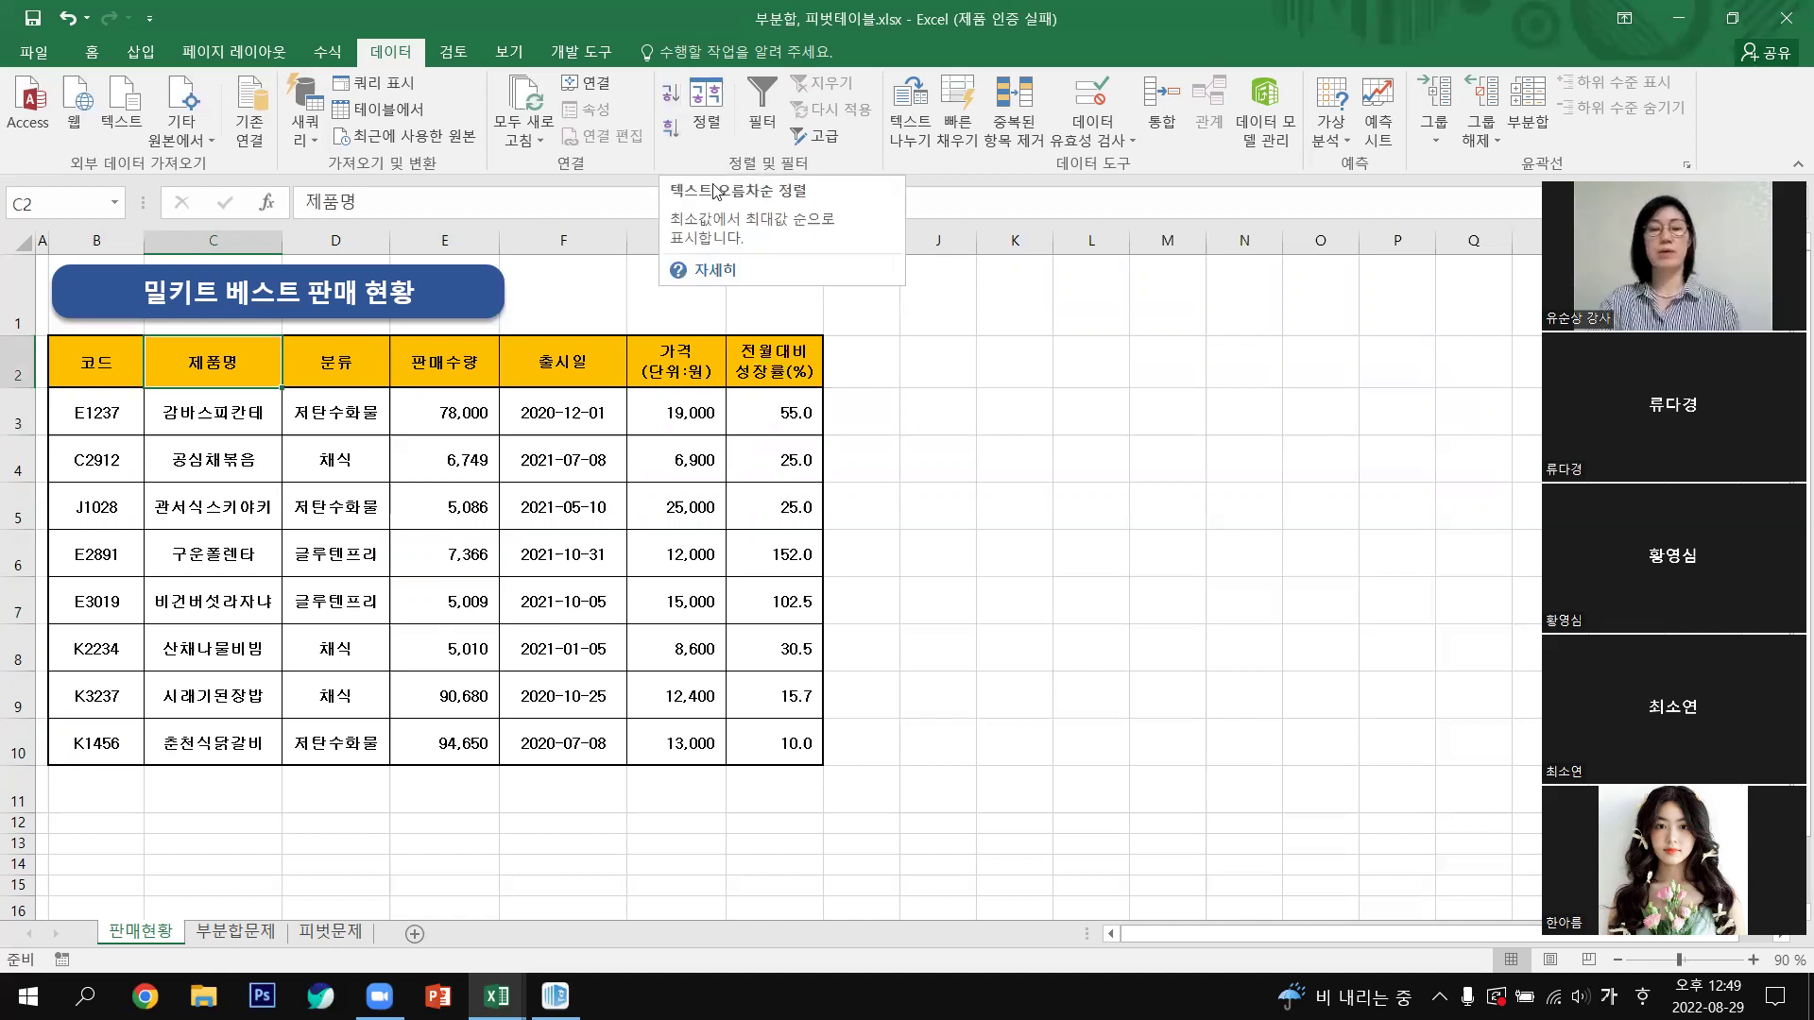
click(670, 132)
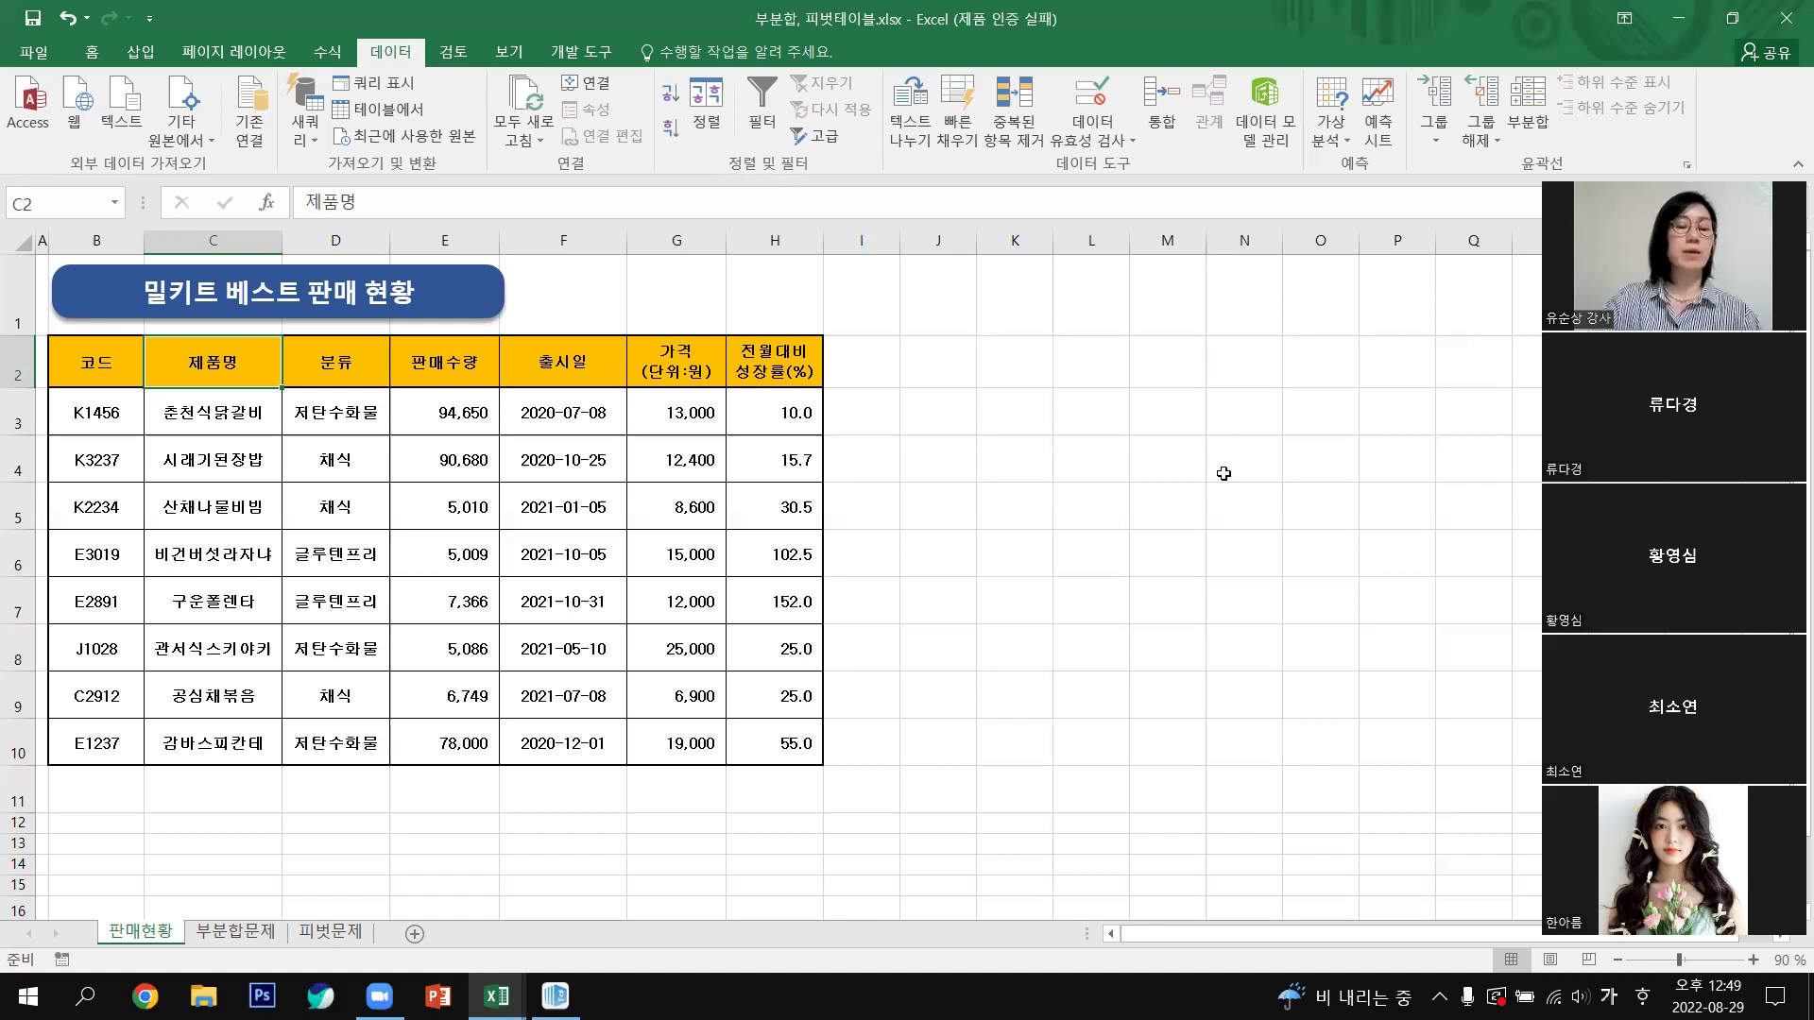
Step: Freeze the panes at cell C3 to lock the title and header rows and the 코드 column
click(1083, 459)
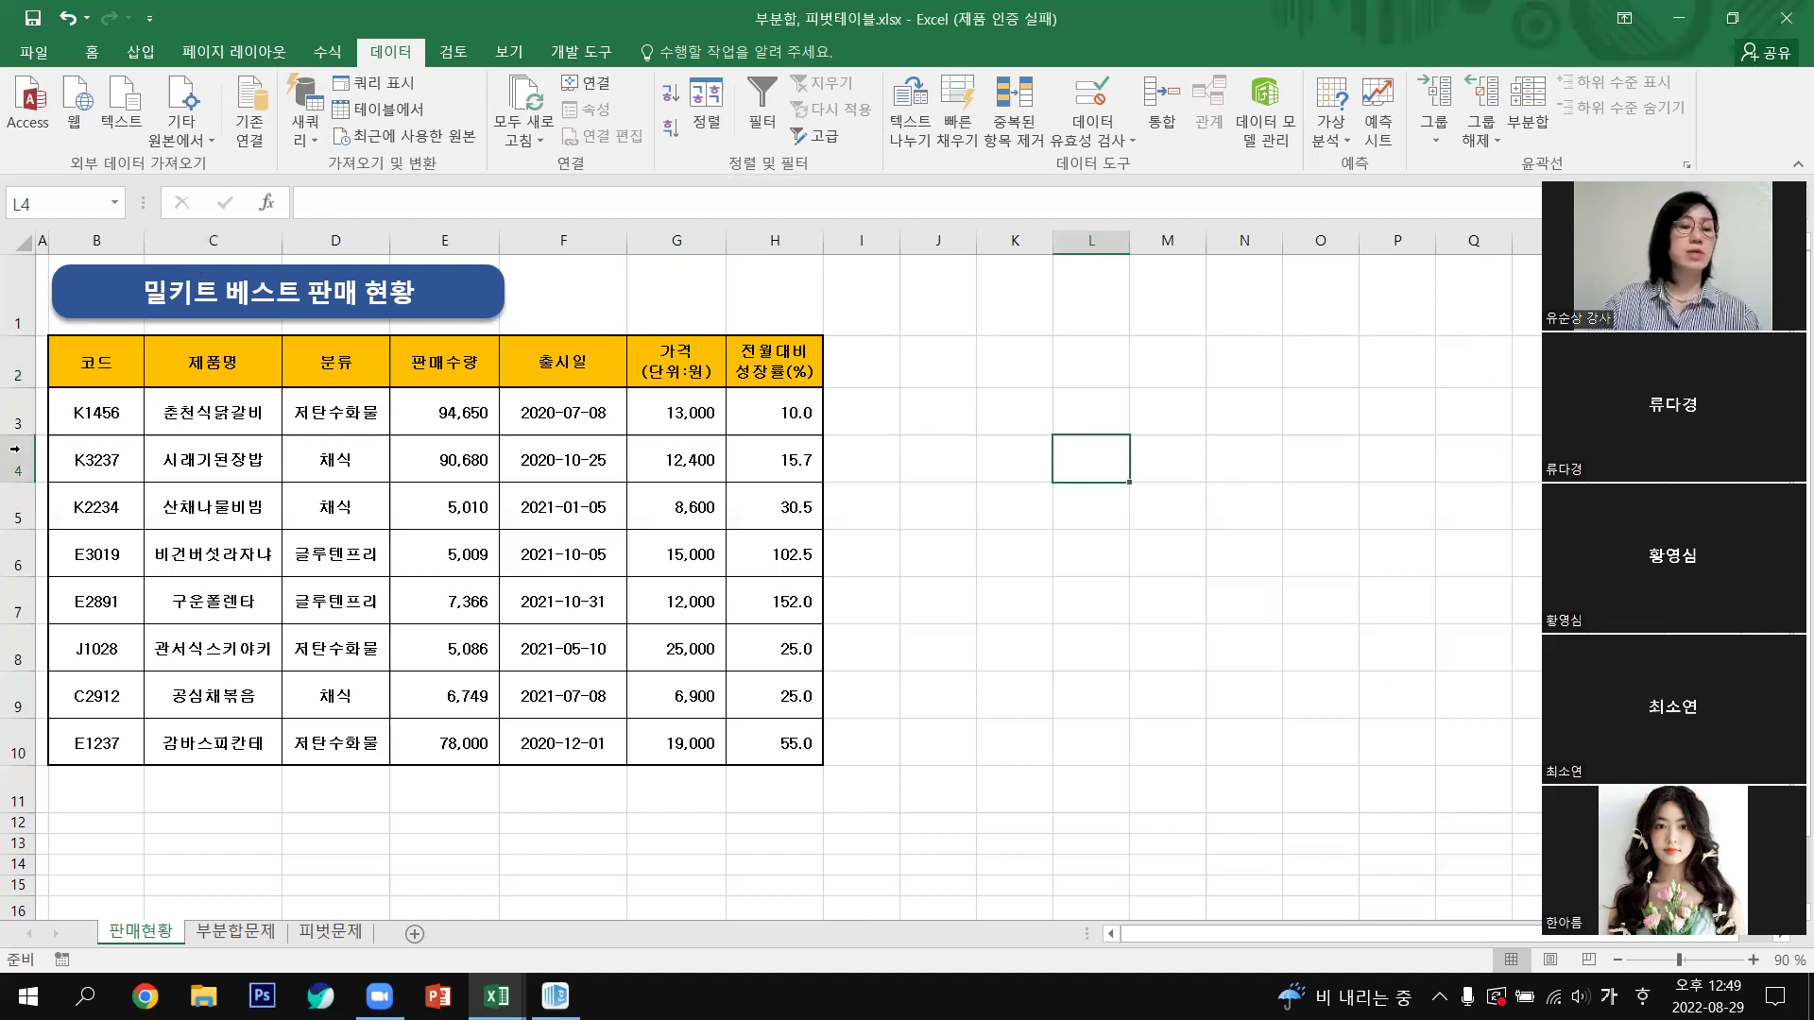
click(191, 413)
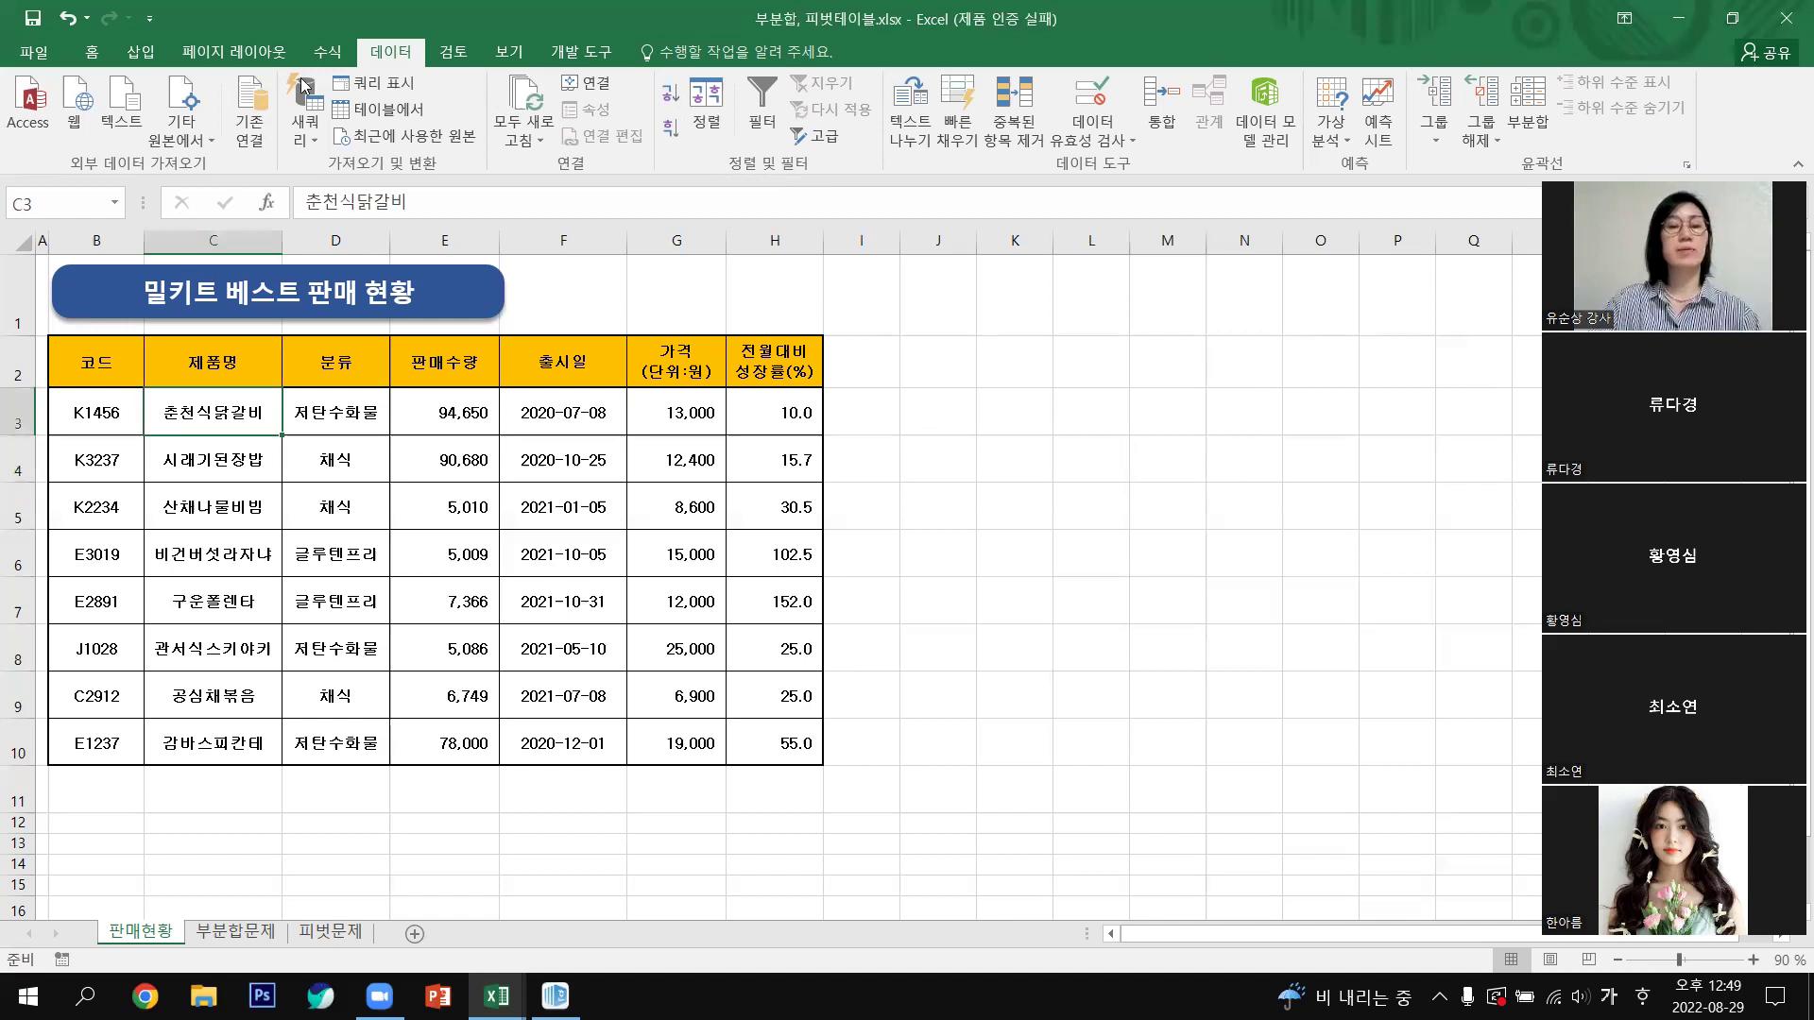
click(515, 57)
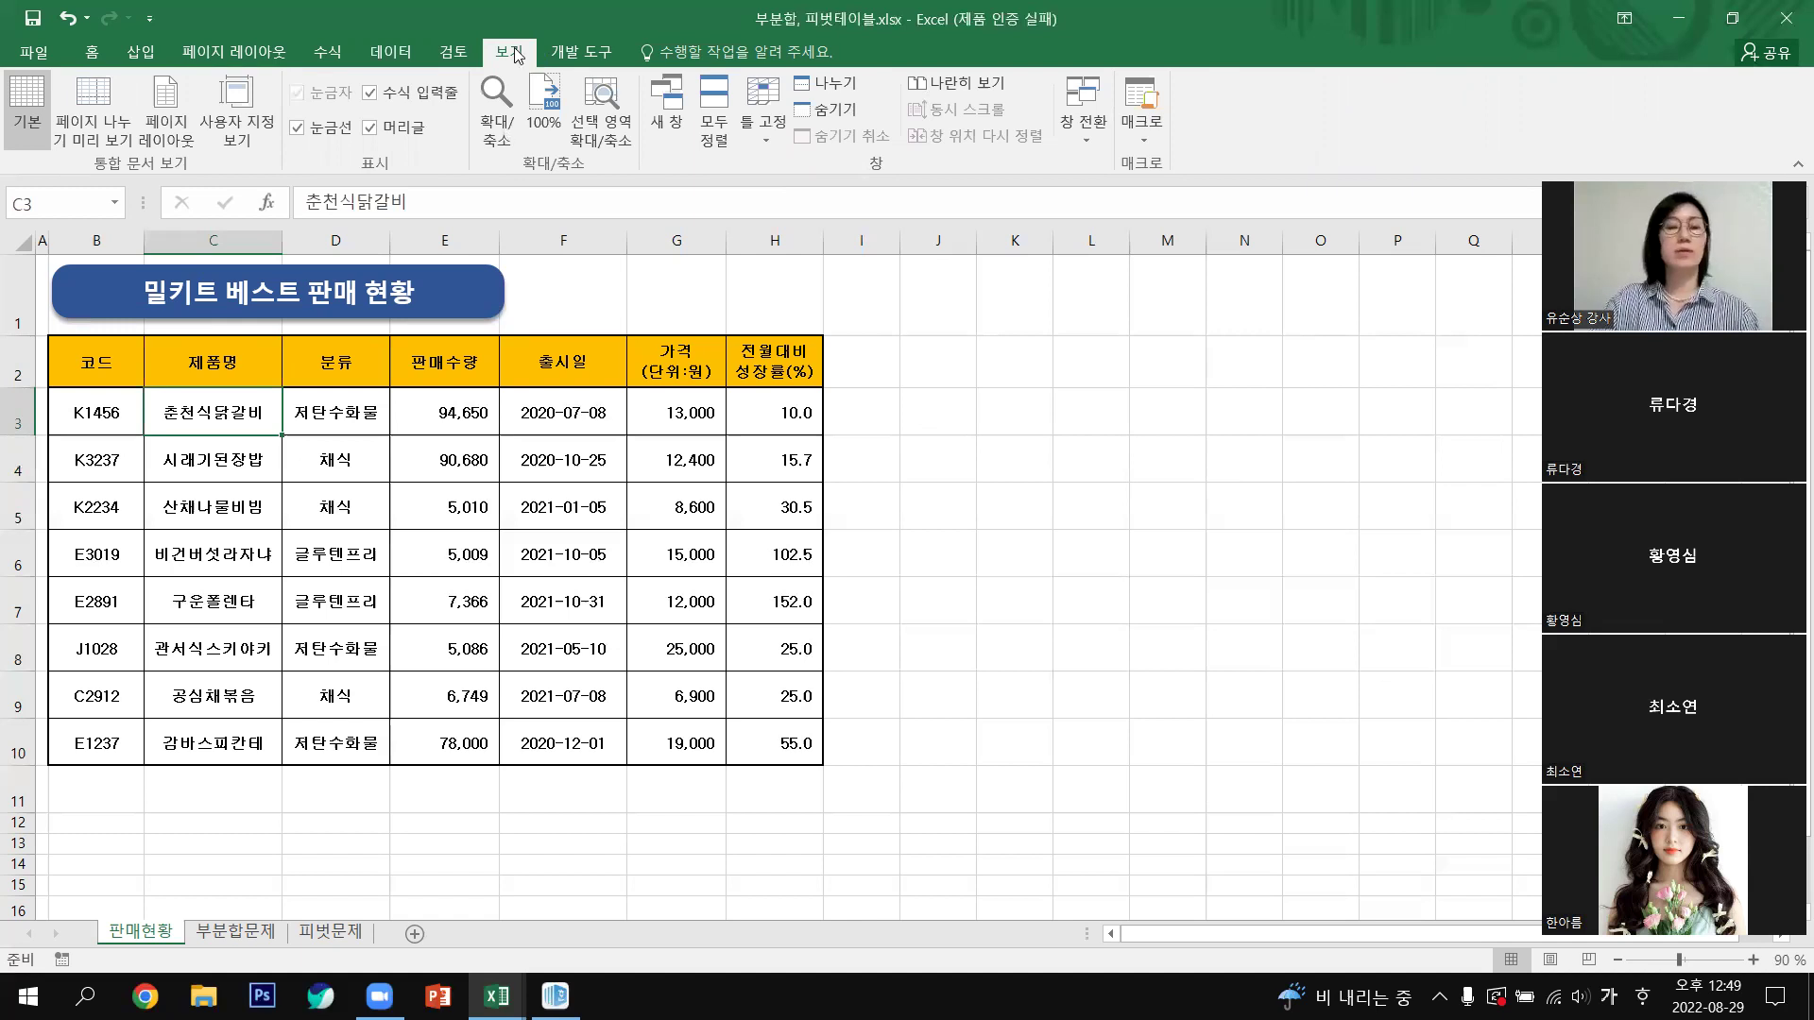
click(768, 140)
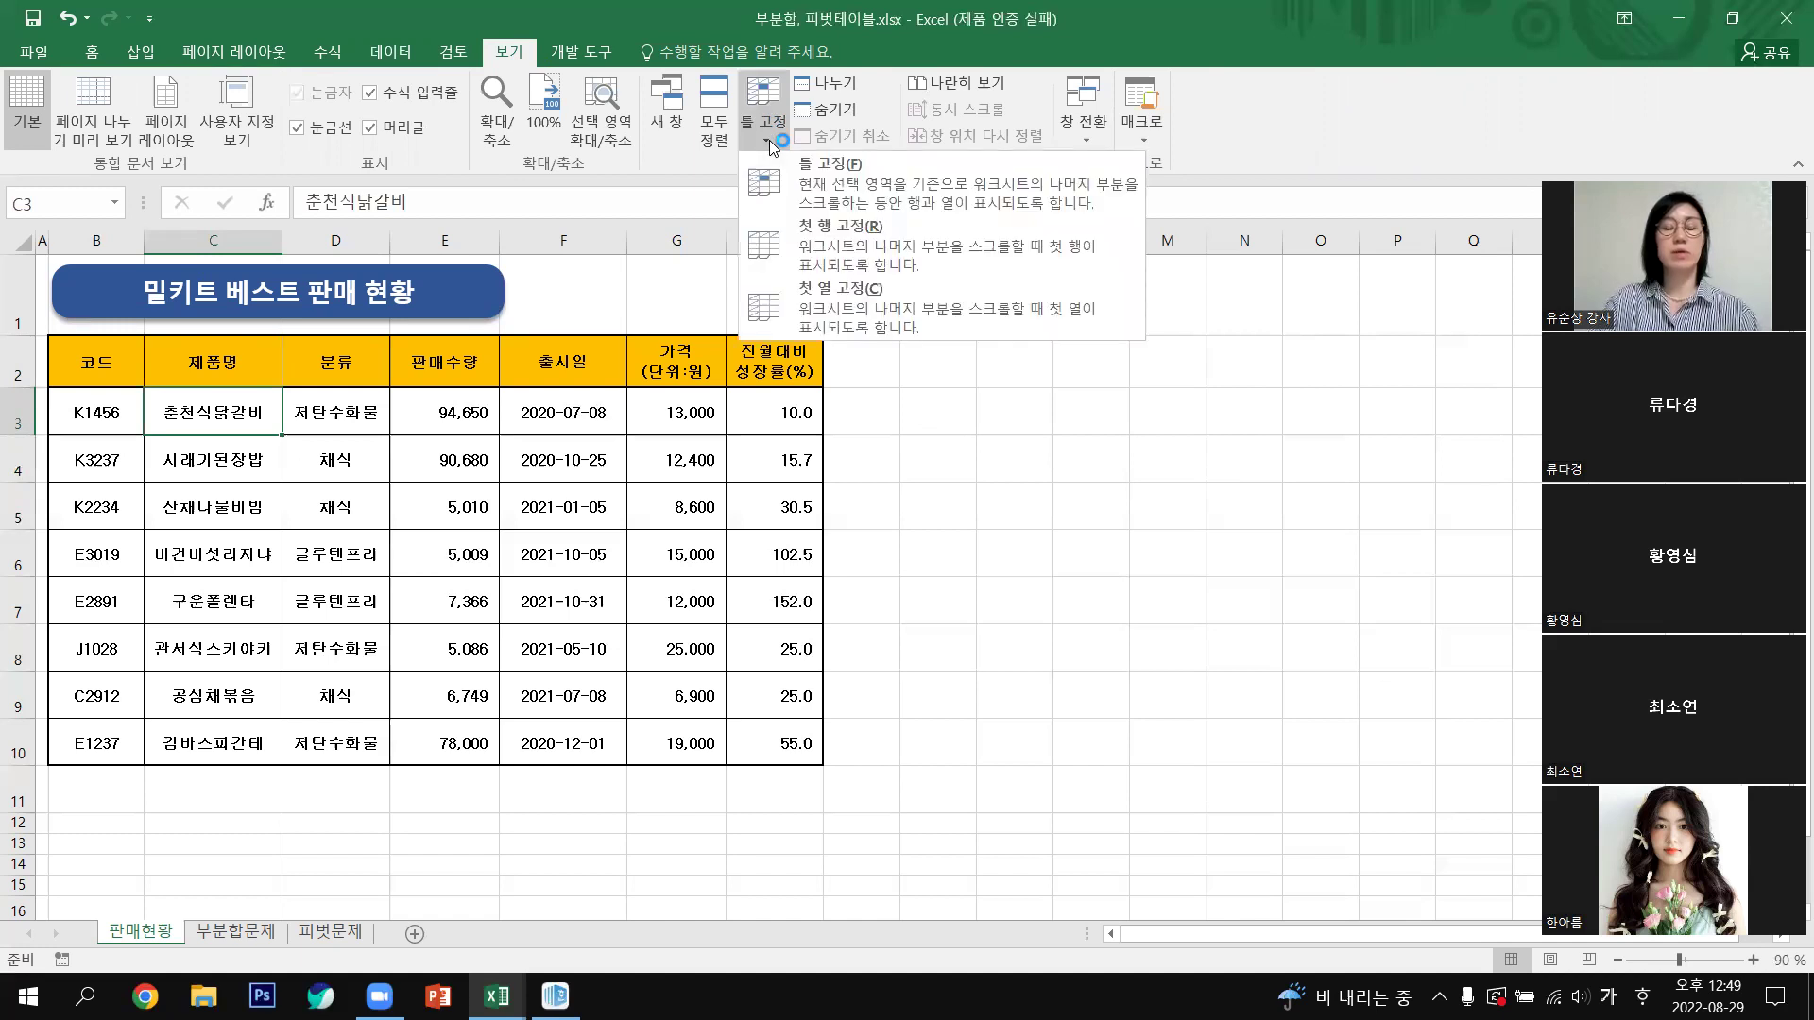
click(855, 189)
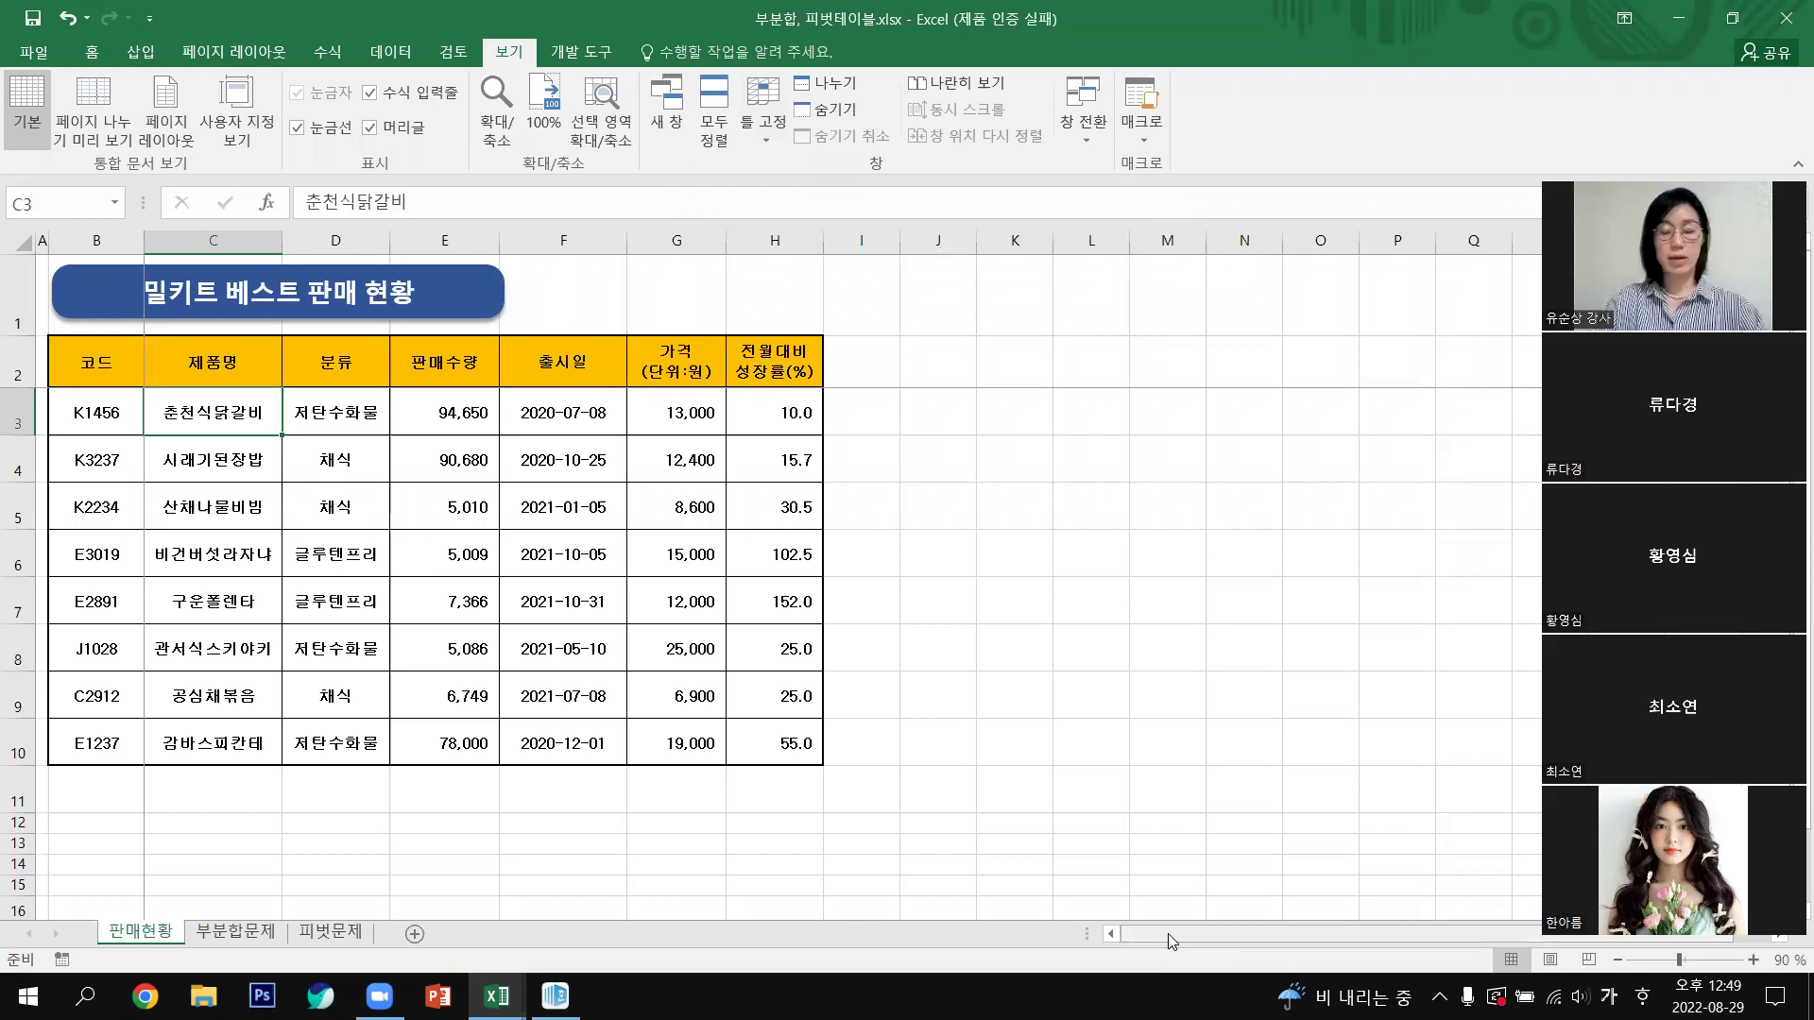
Step: Examine how the frozen 코드 column behaves when the sheet moves sideways
key(ctrl+1)
drag(1167, 892, 1542, 905)
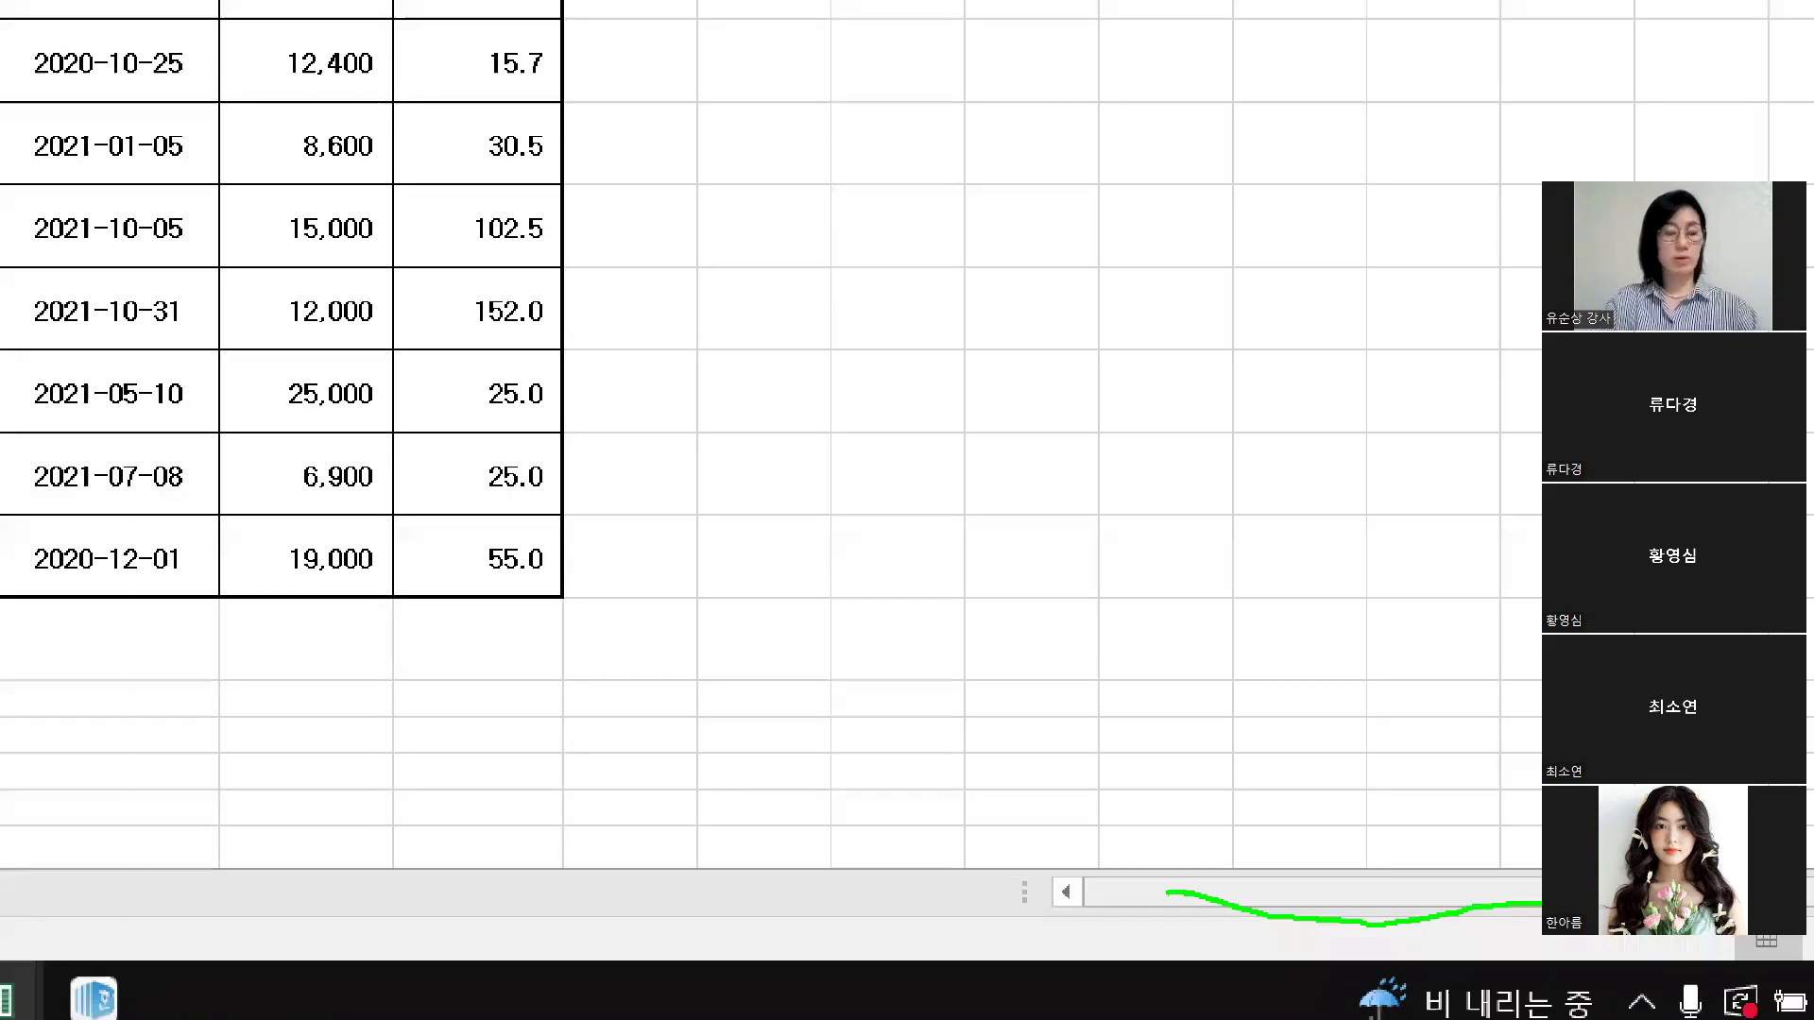
key(Escape)
drag(1310, 934, 1519, 943)
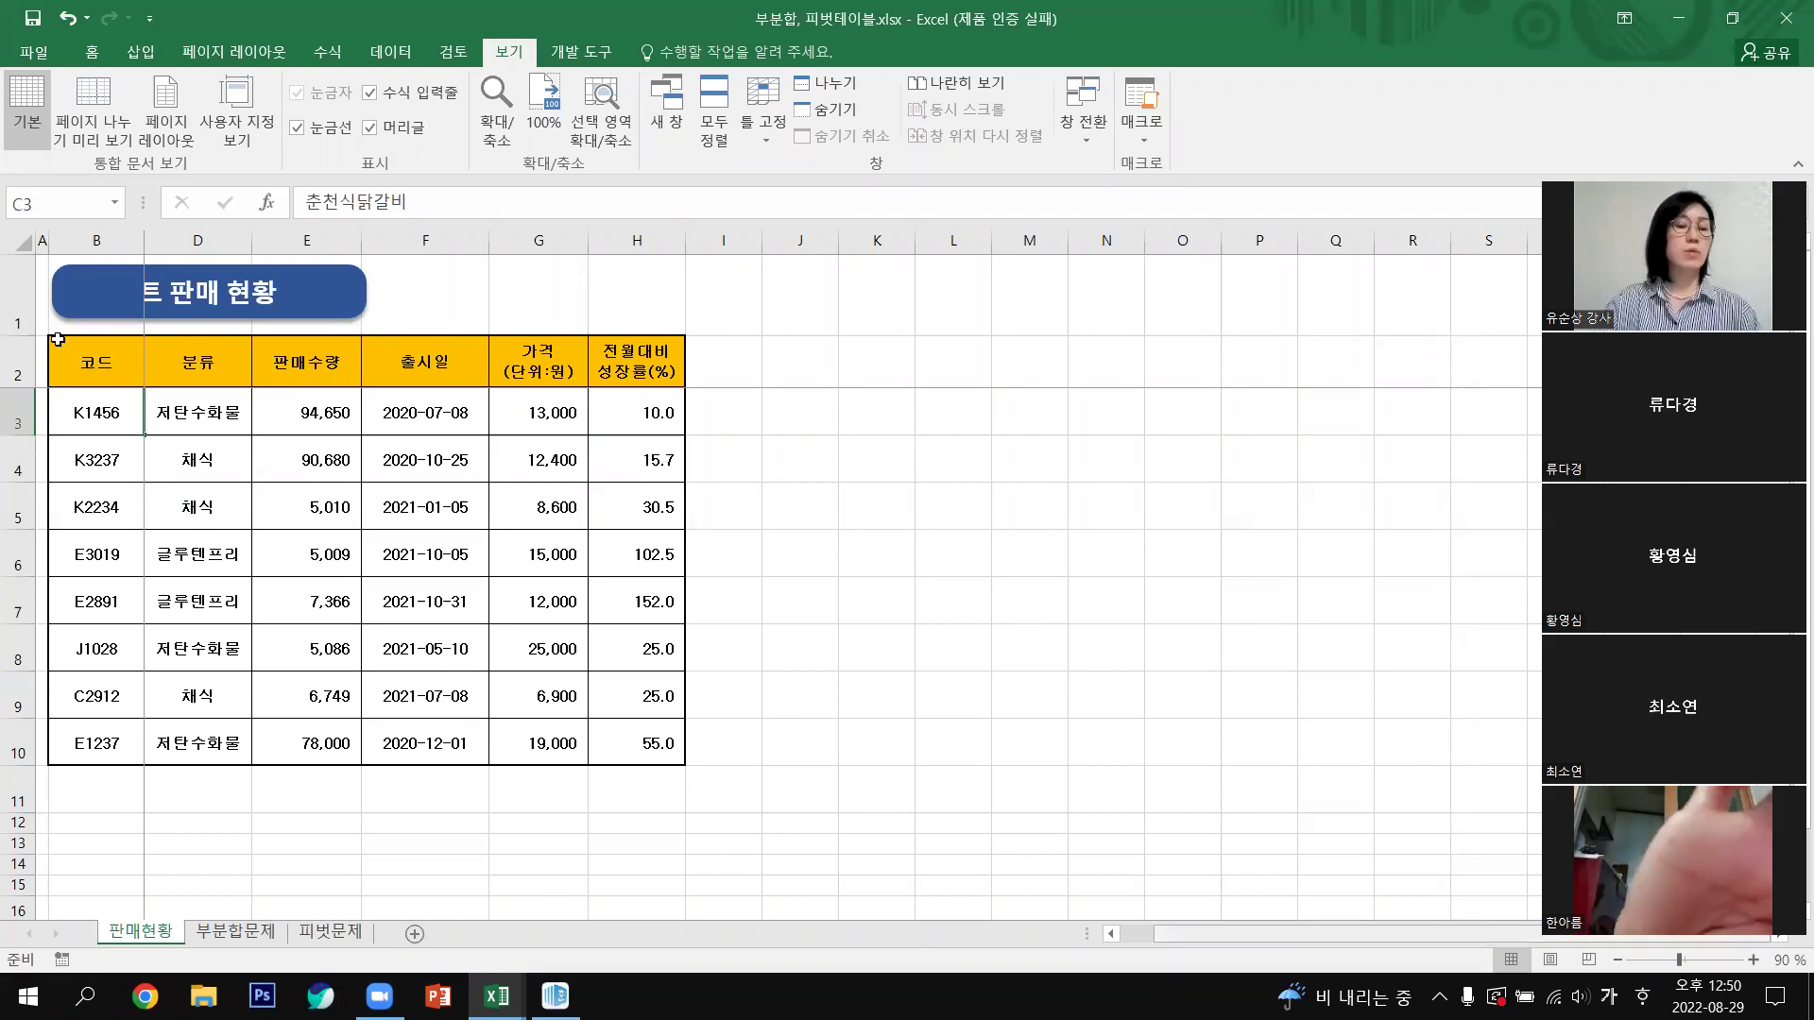
click(92, 235)
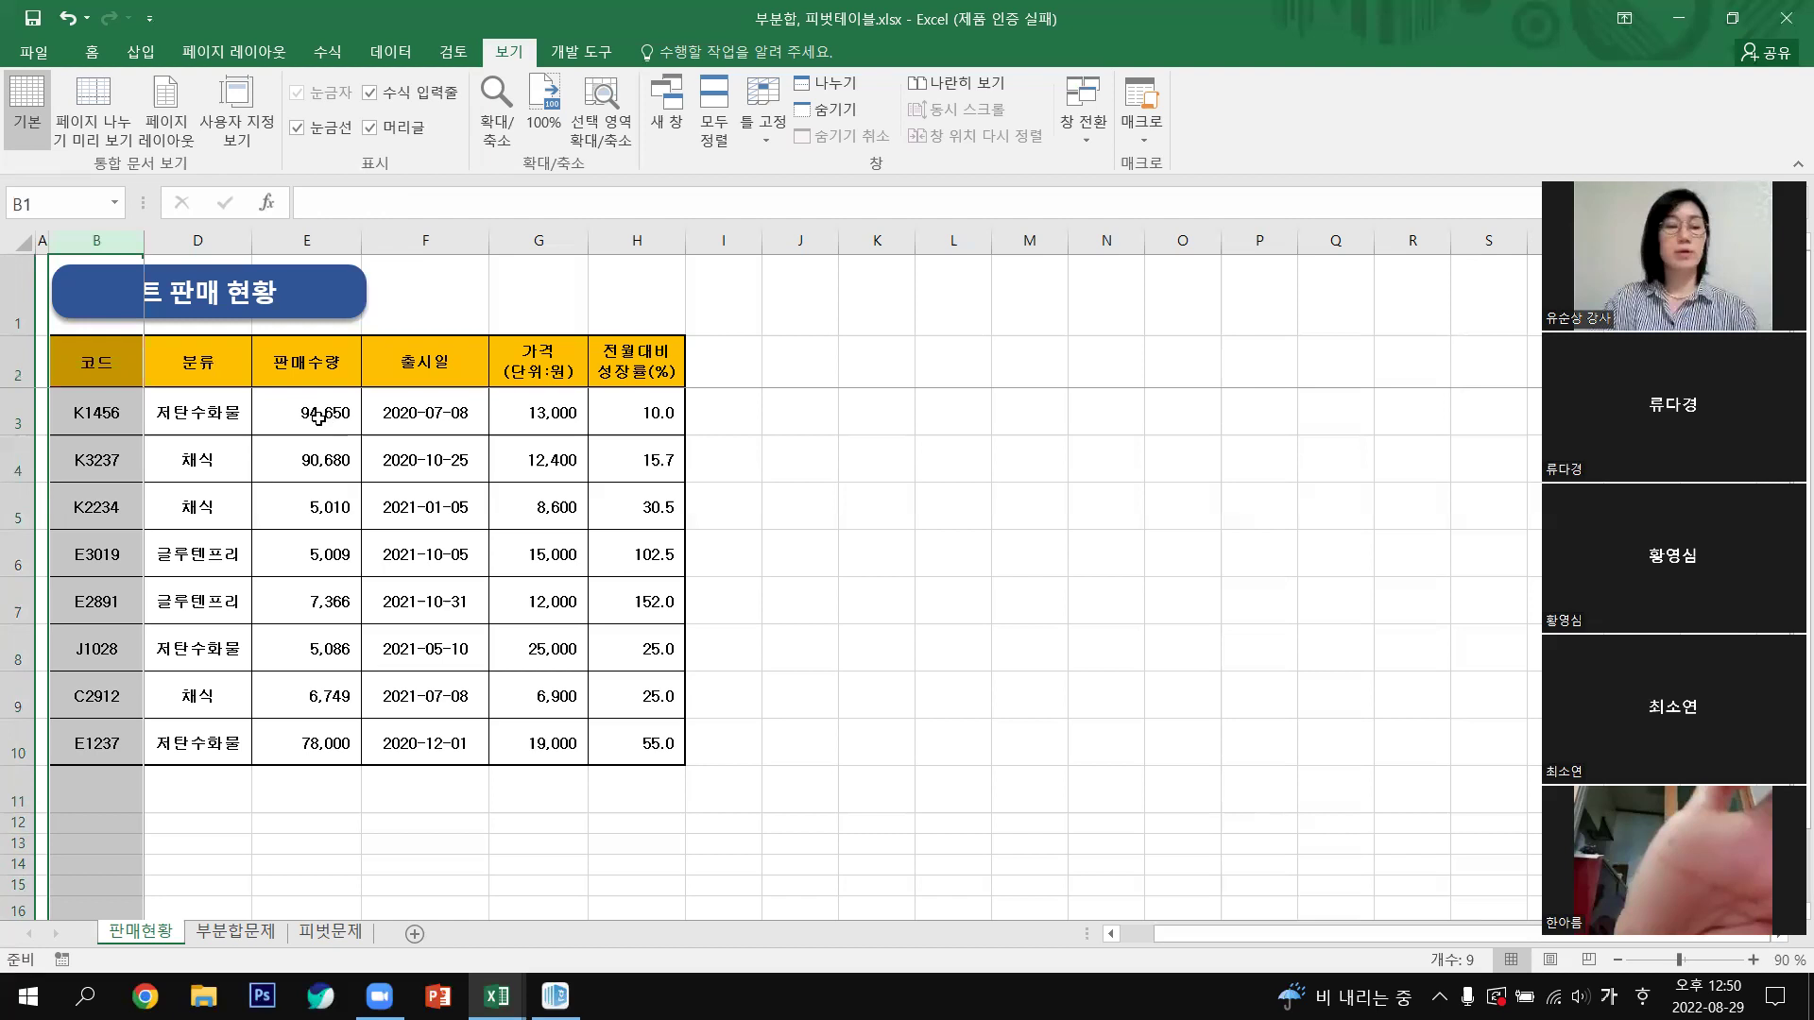
Step: Cancel the frozen panes on the 판매현황 sheet
click(193, 411)
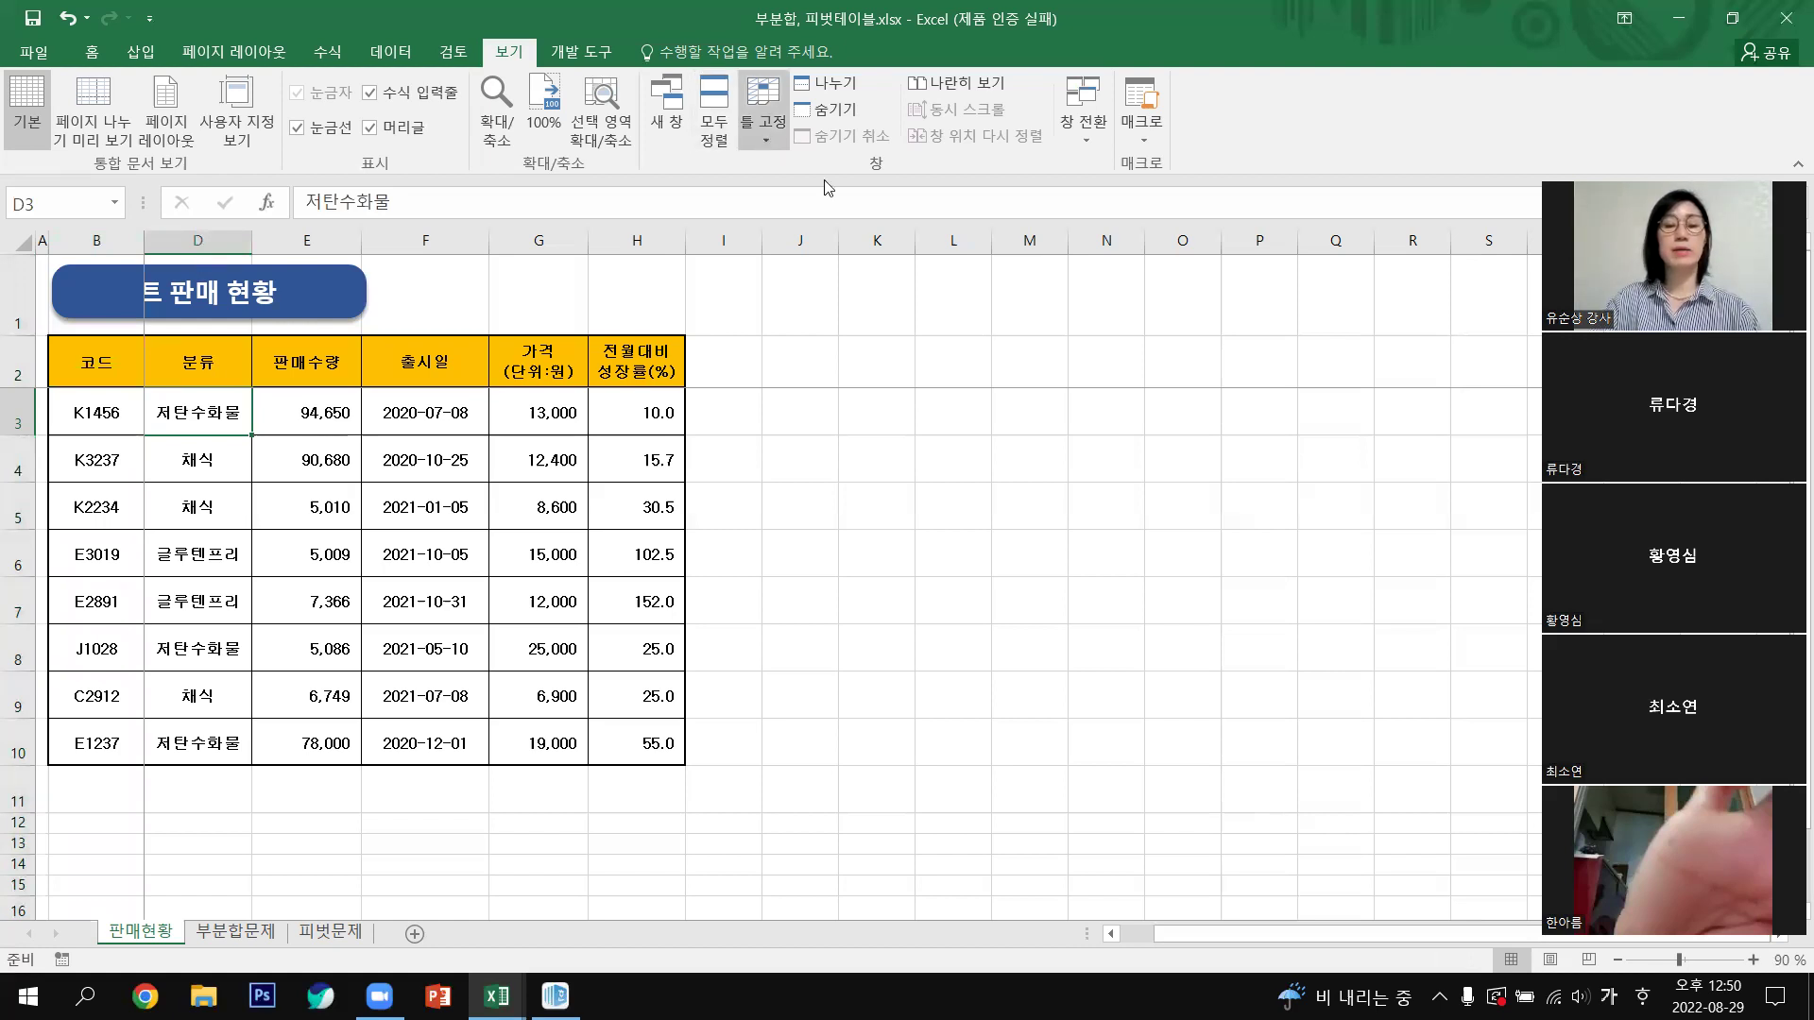
click(763, 142)
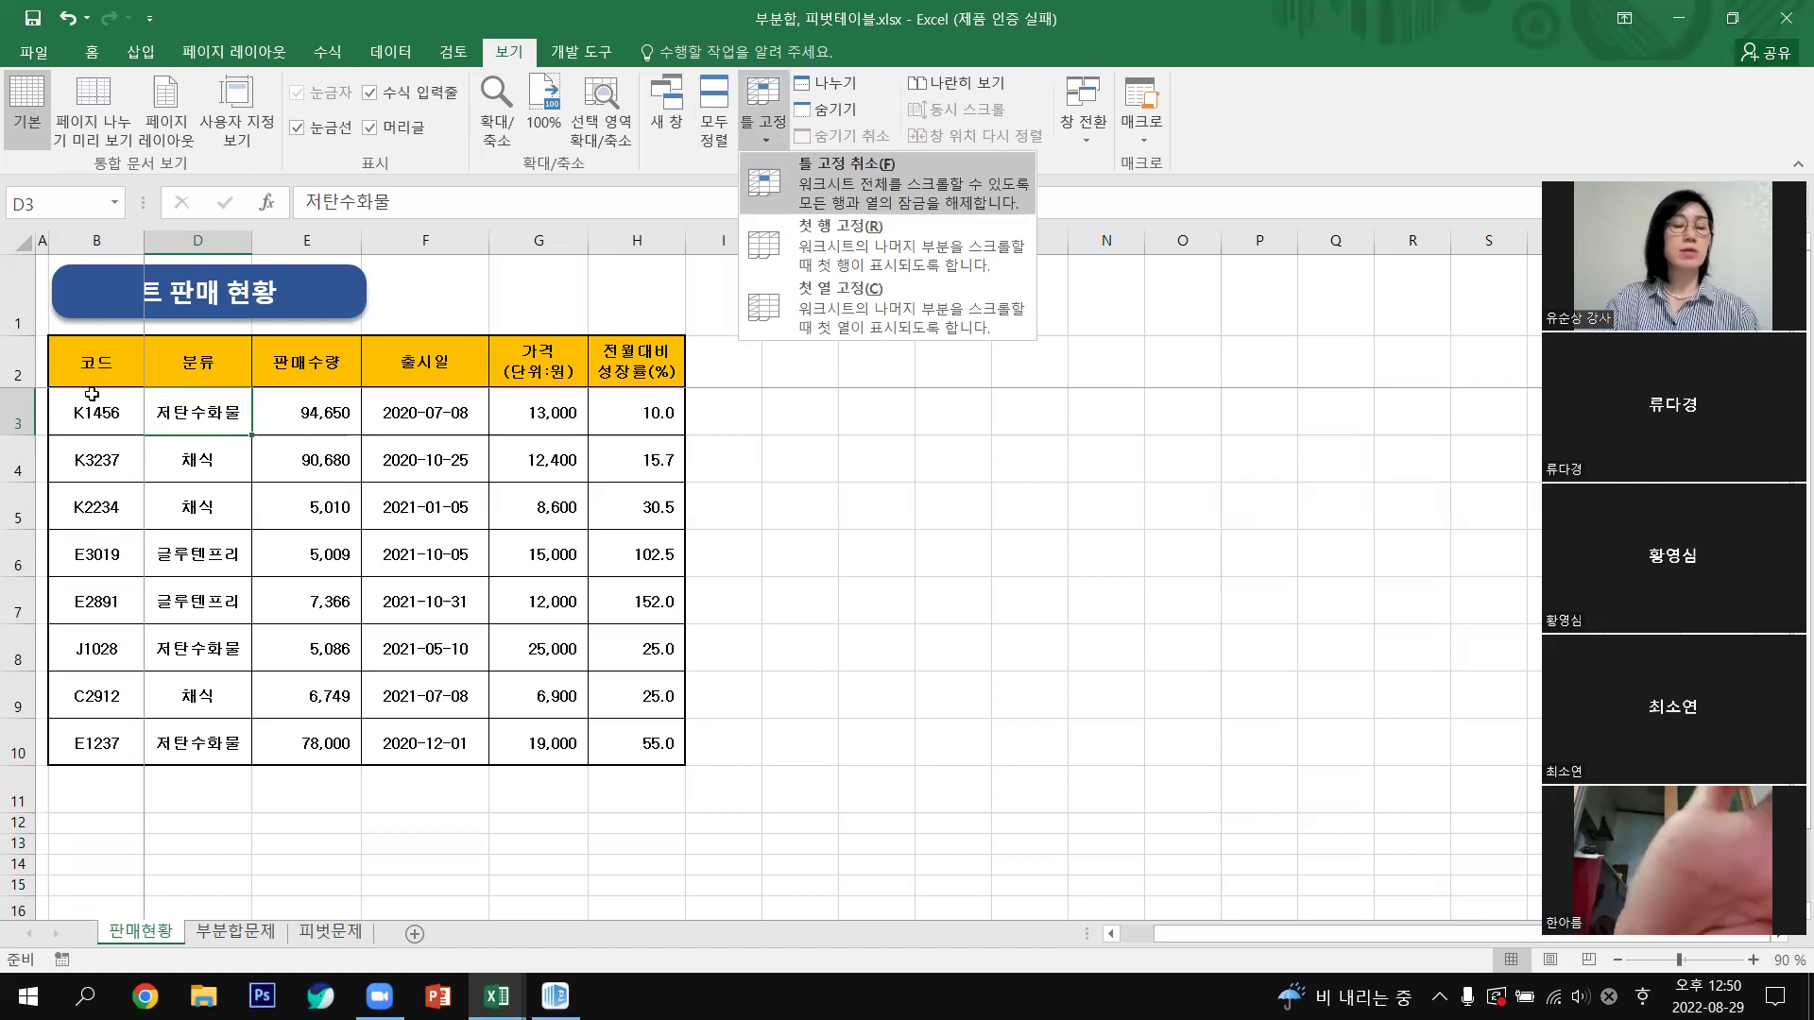
click(18, 364)
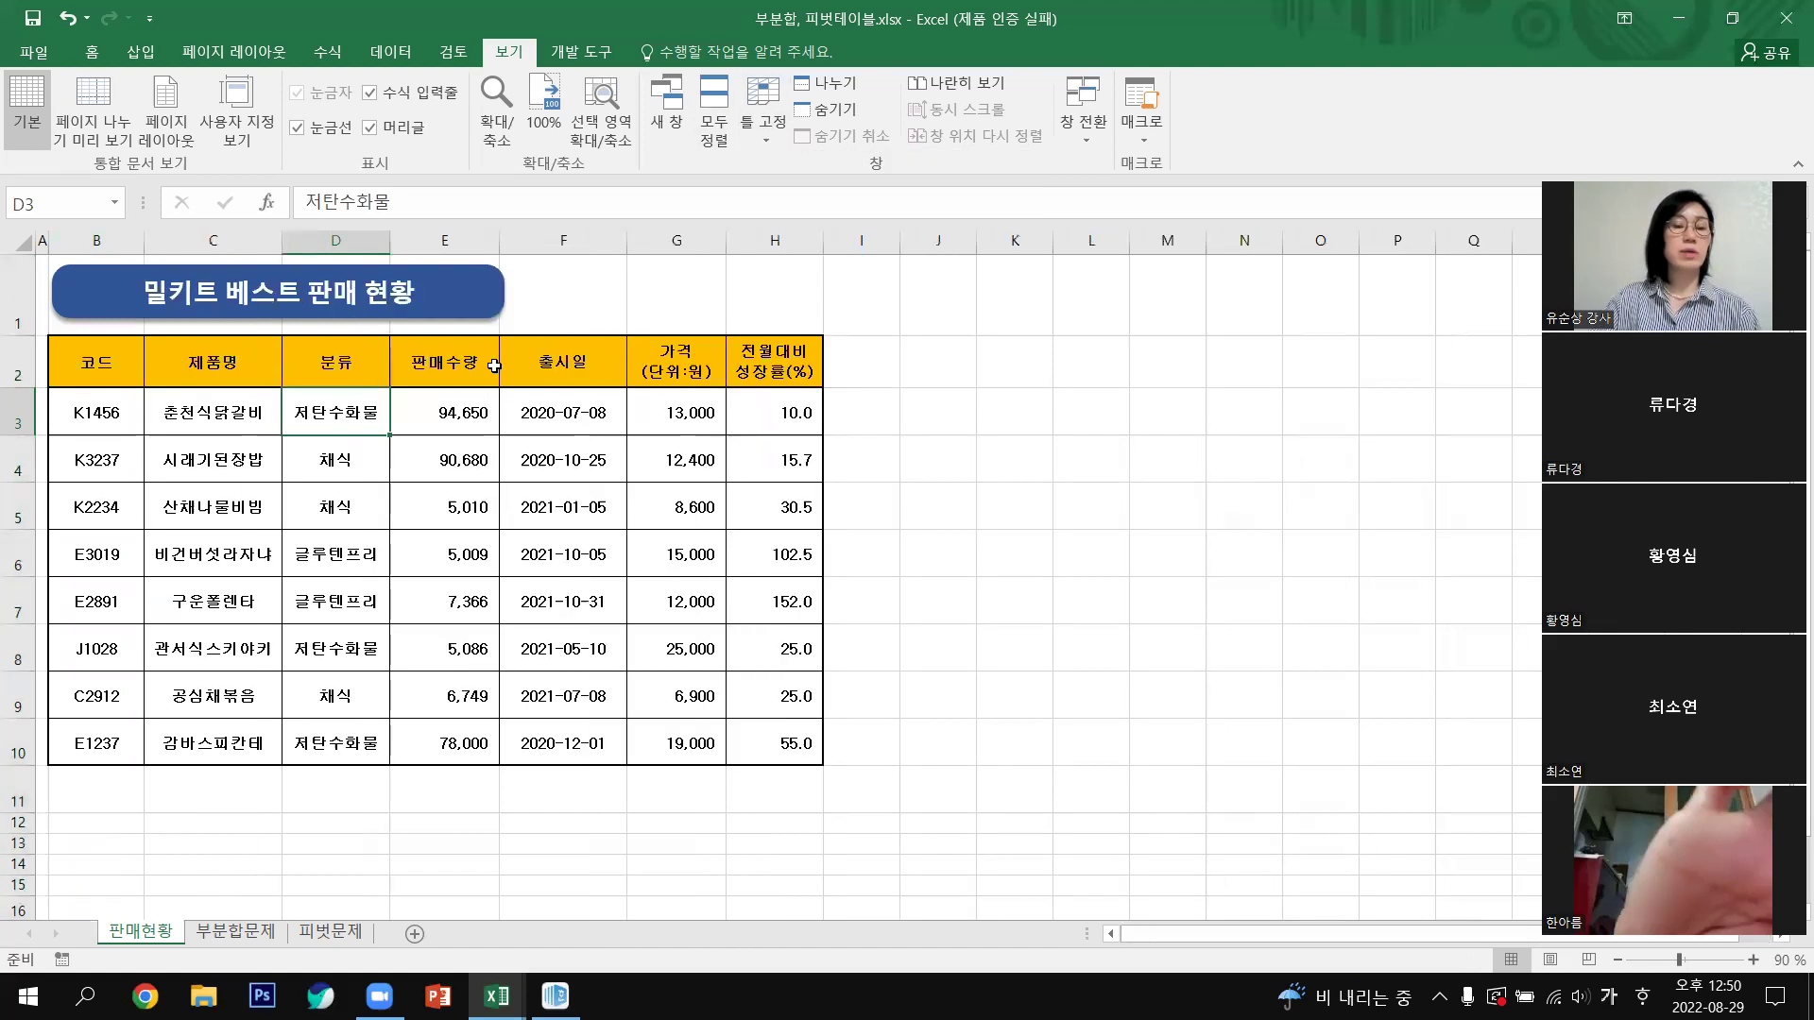
Step: Examine the 코드 column and the data range C3:H10 to identify the area for freezing
click(96, 241)
drag(1225, 936, 1406, 941)
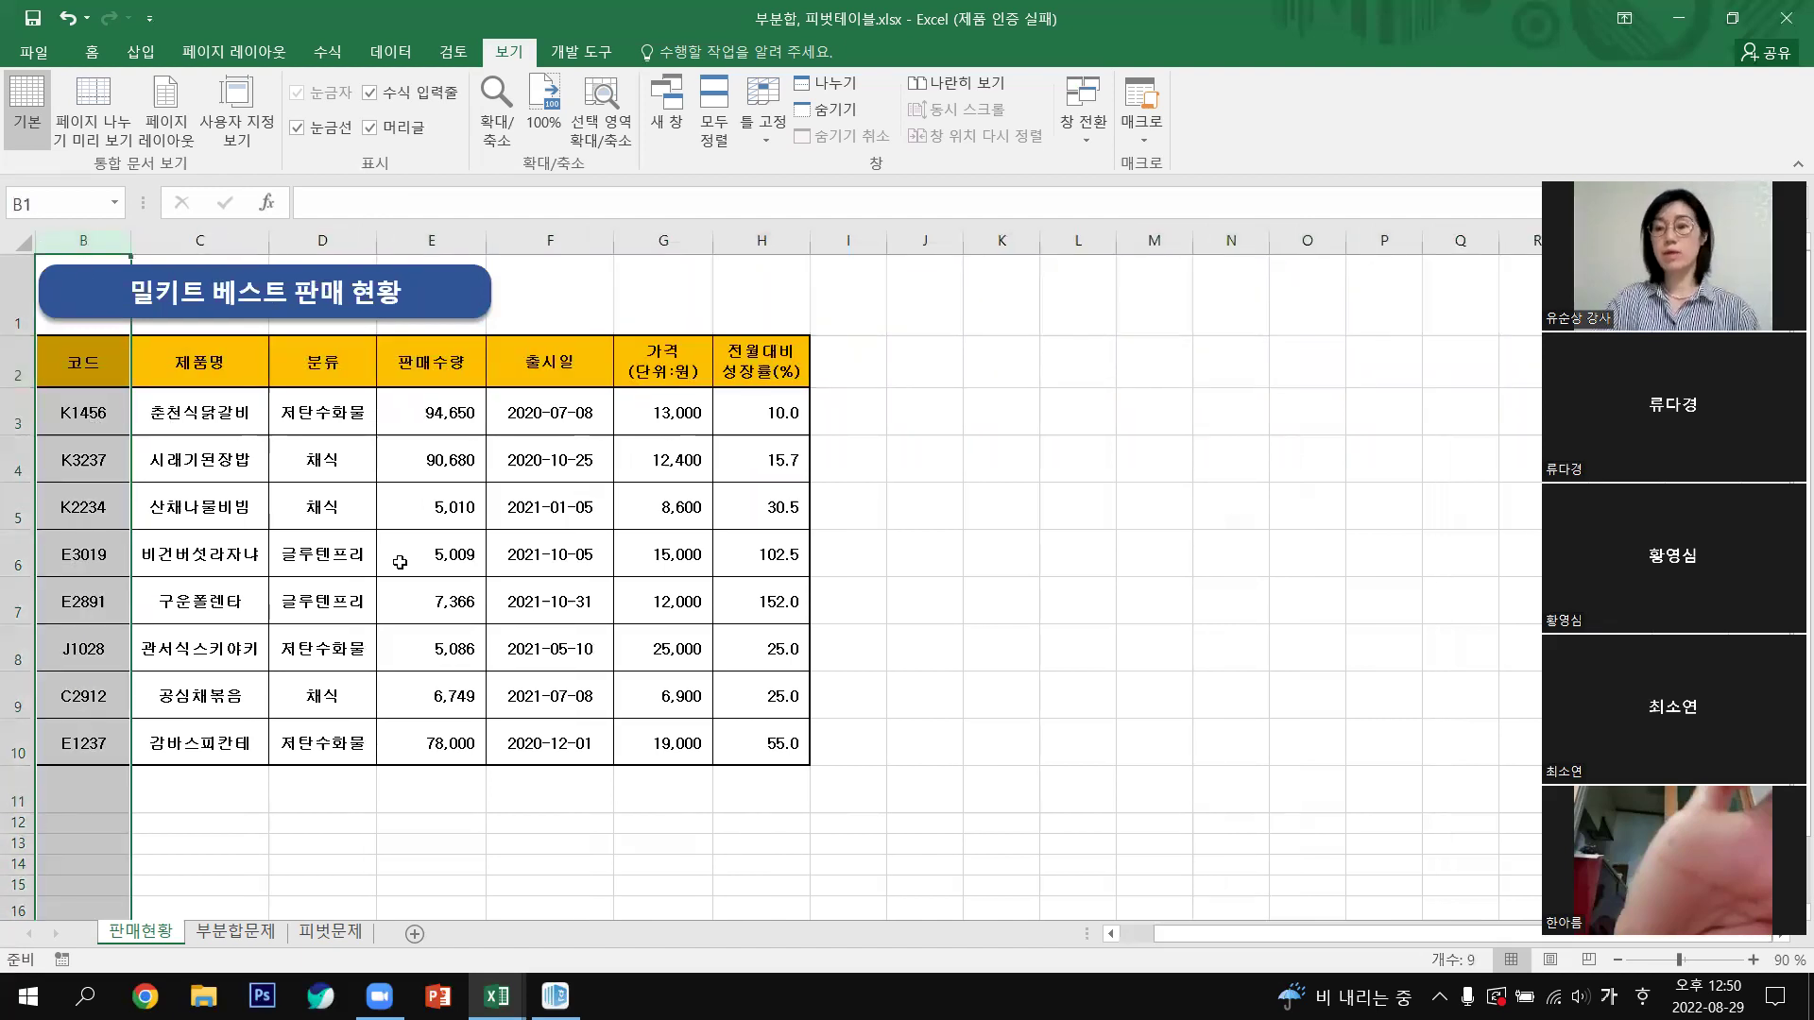
drag(199, 412, 763, 715)
key(shift+Down)
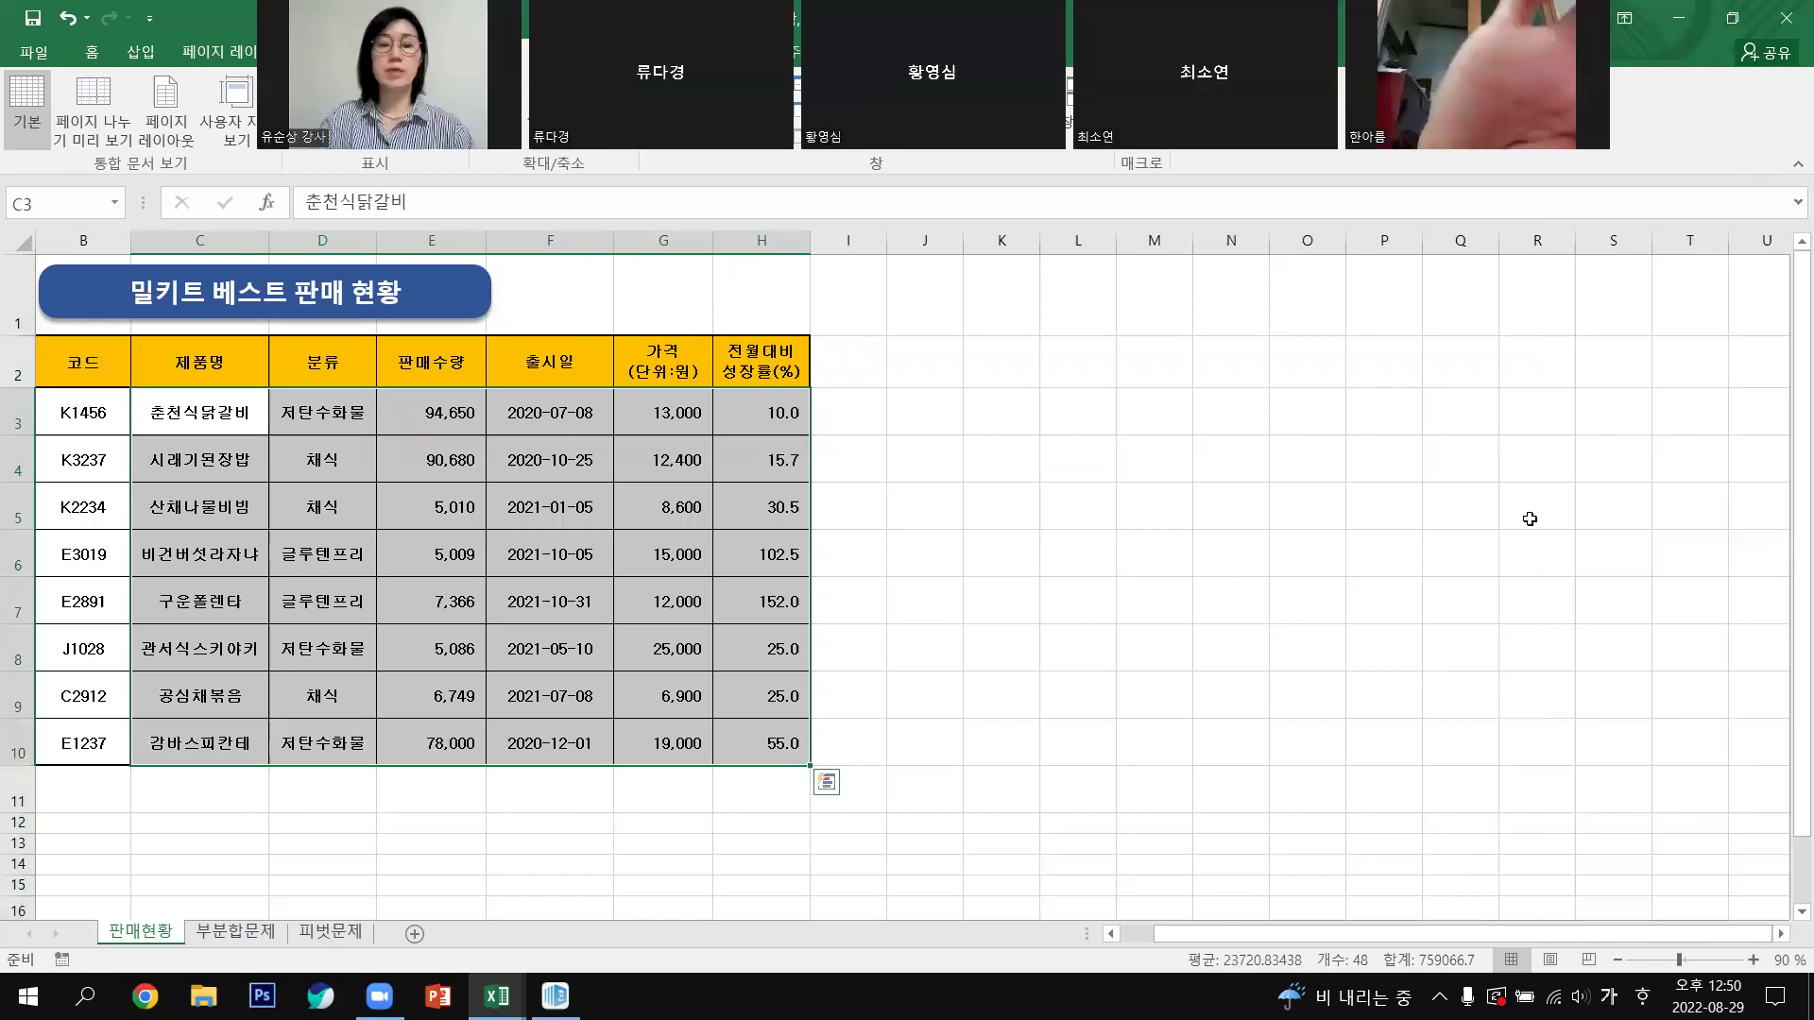
click(1154, 695)
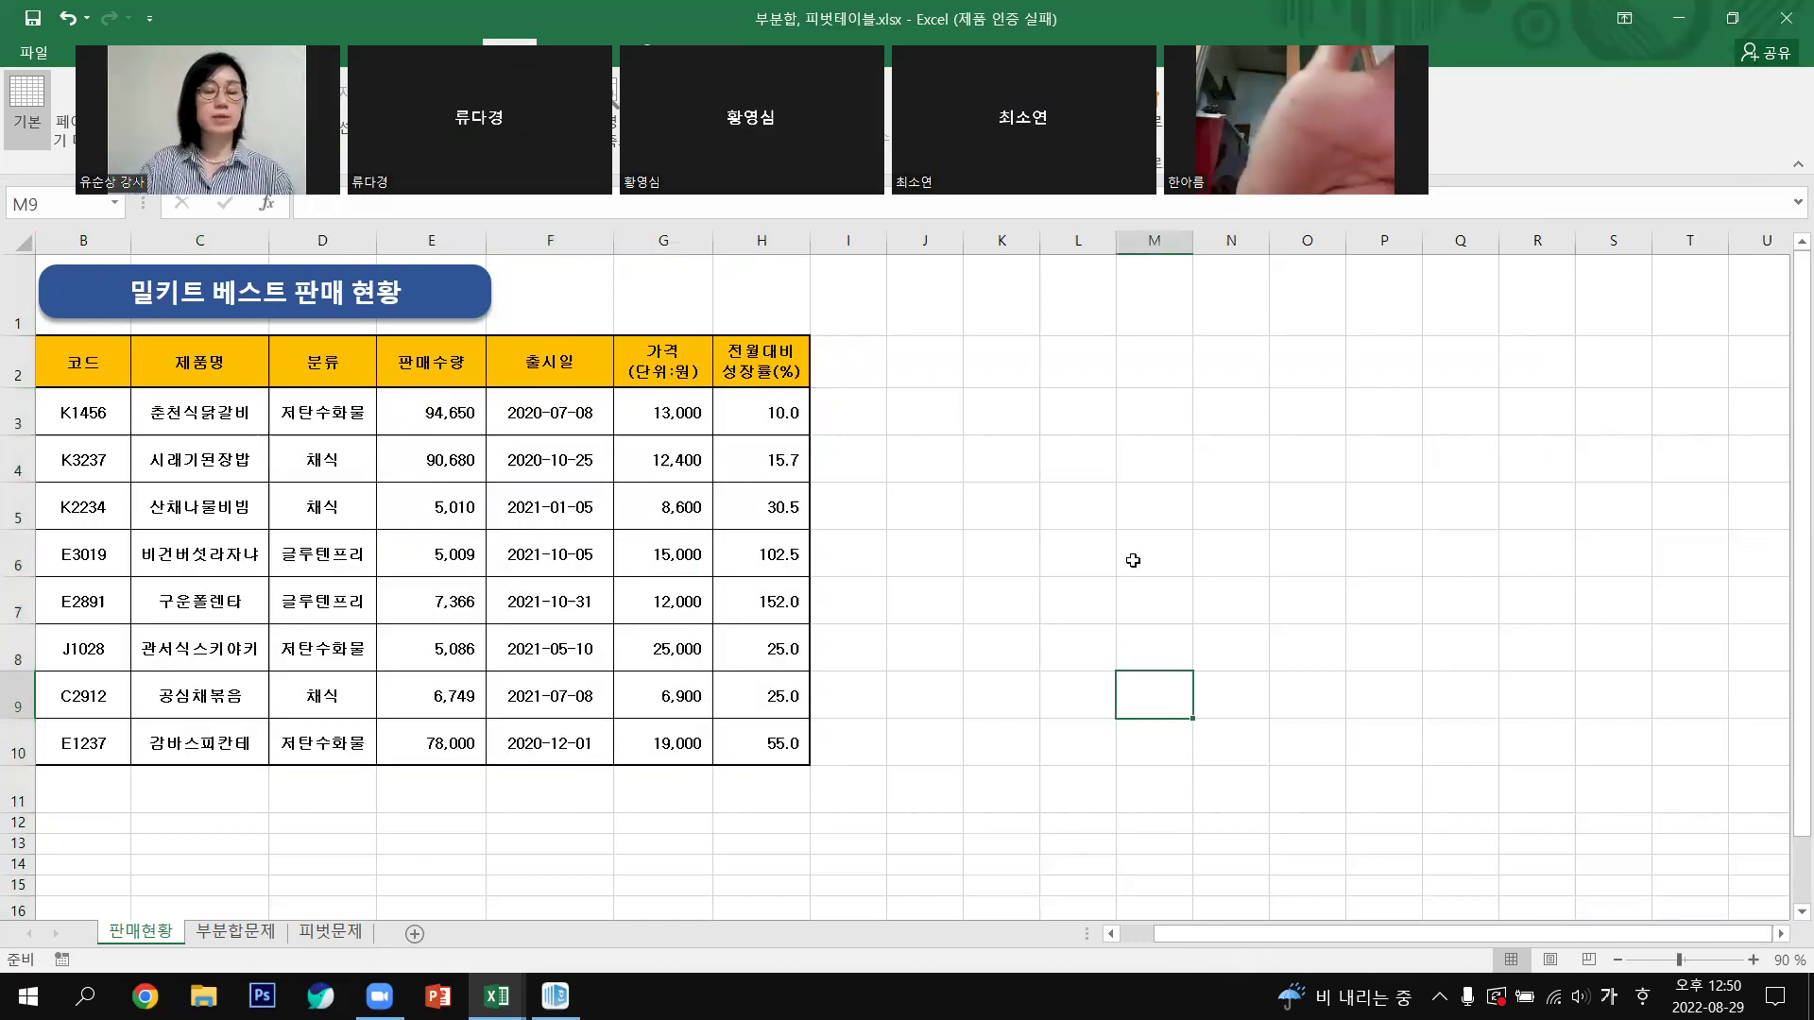
click(1149, 779)
drag(1789, 354, 1241, 624)
Step: Freeze rows 1–2 and the columns up to 코드, using cell C3 as the reference cell
click(186, 406)
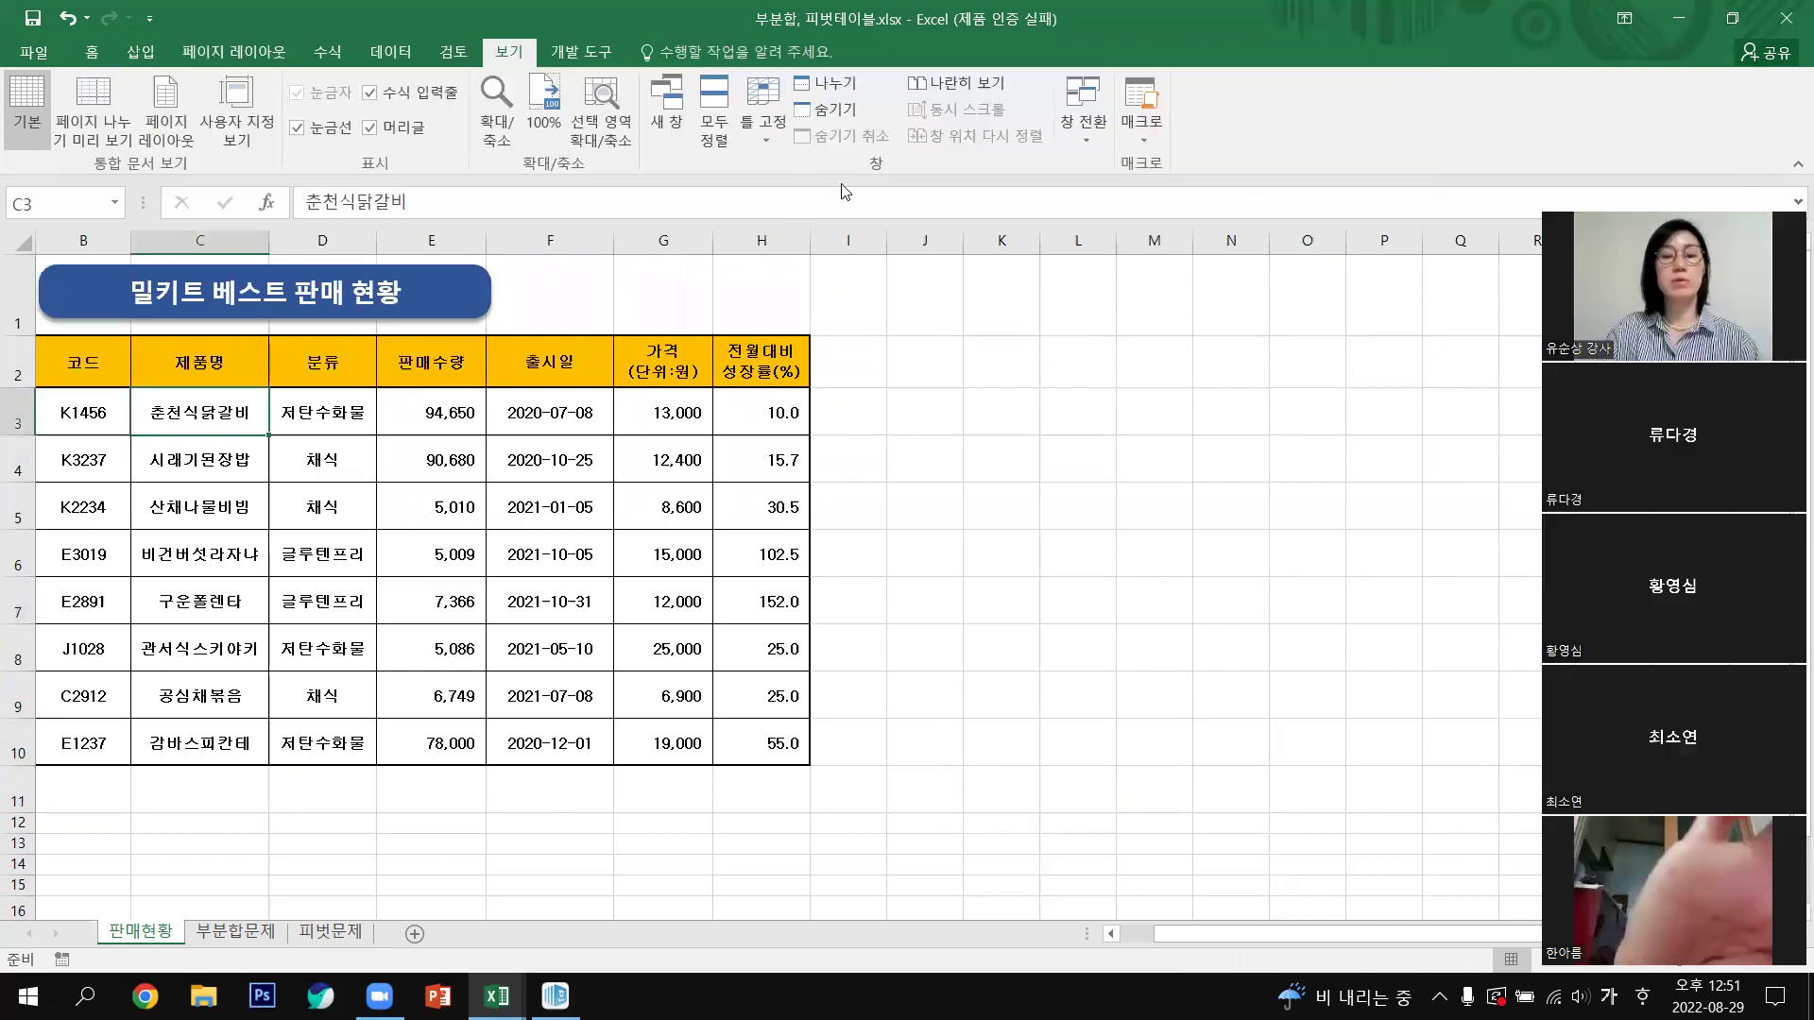
click(763, 118)
click(869, 184)
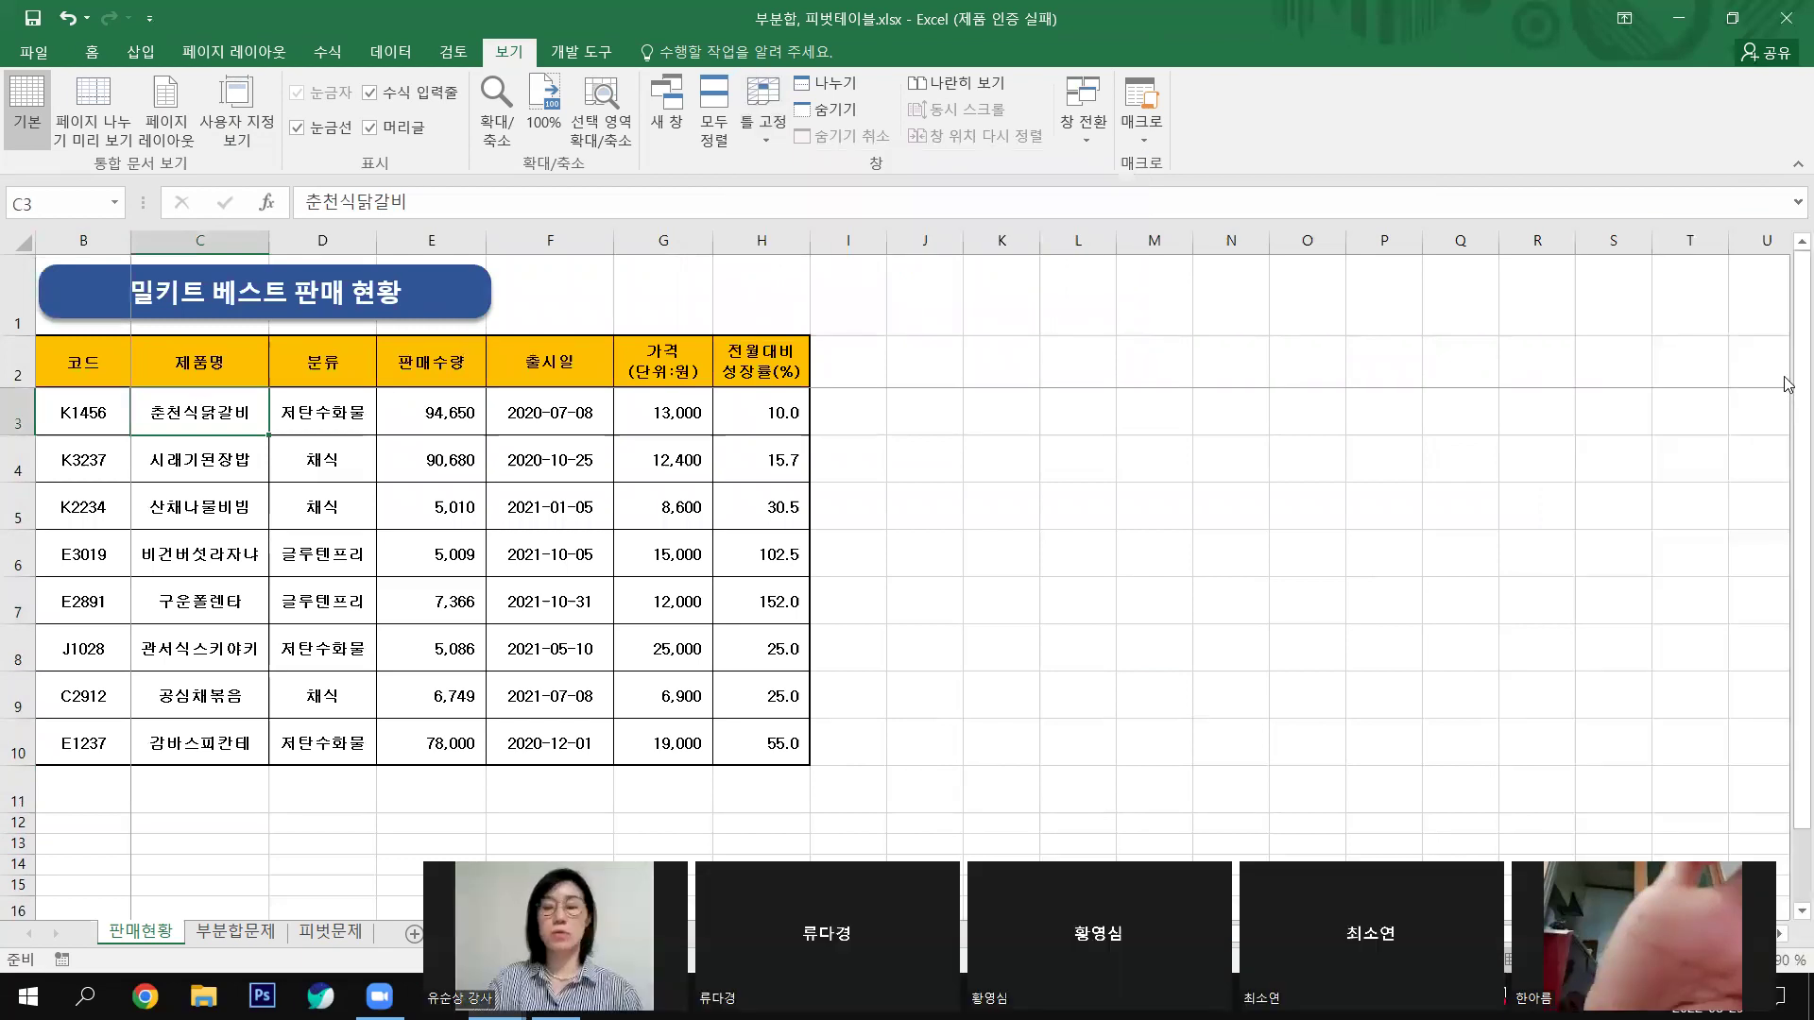
Step: Check how the frozen header rows and 코드 column behave when the data moves vertically and horizontally
drag(1788, 530, 1790, 605)
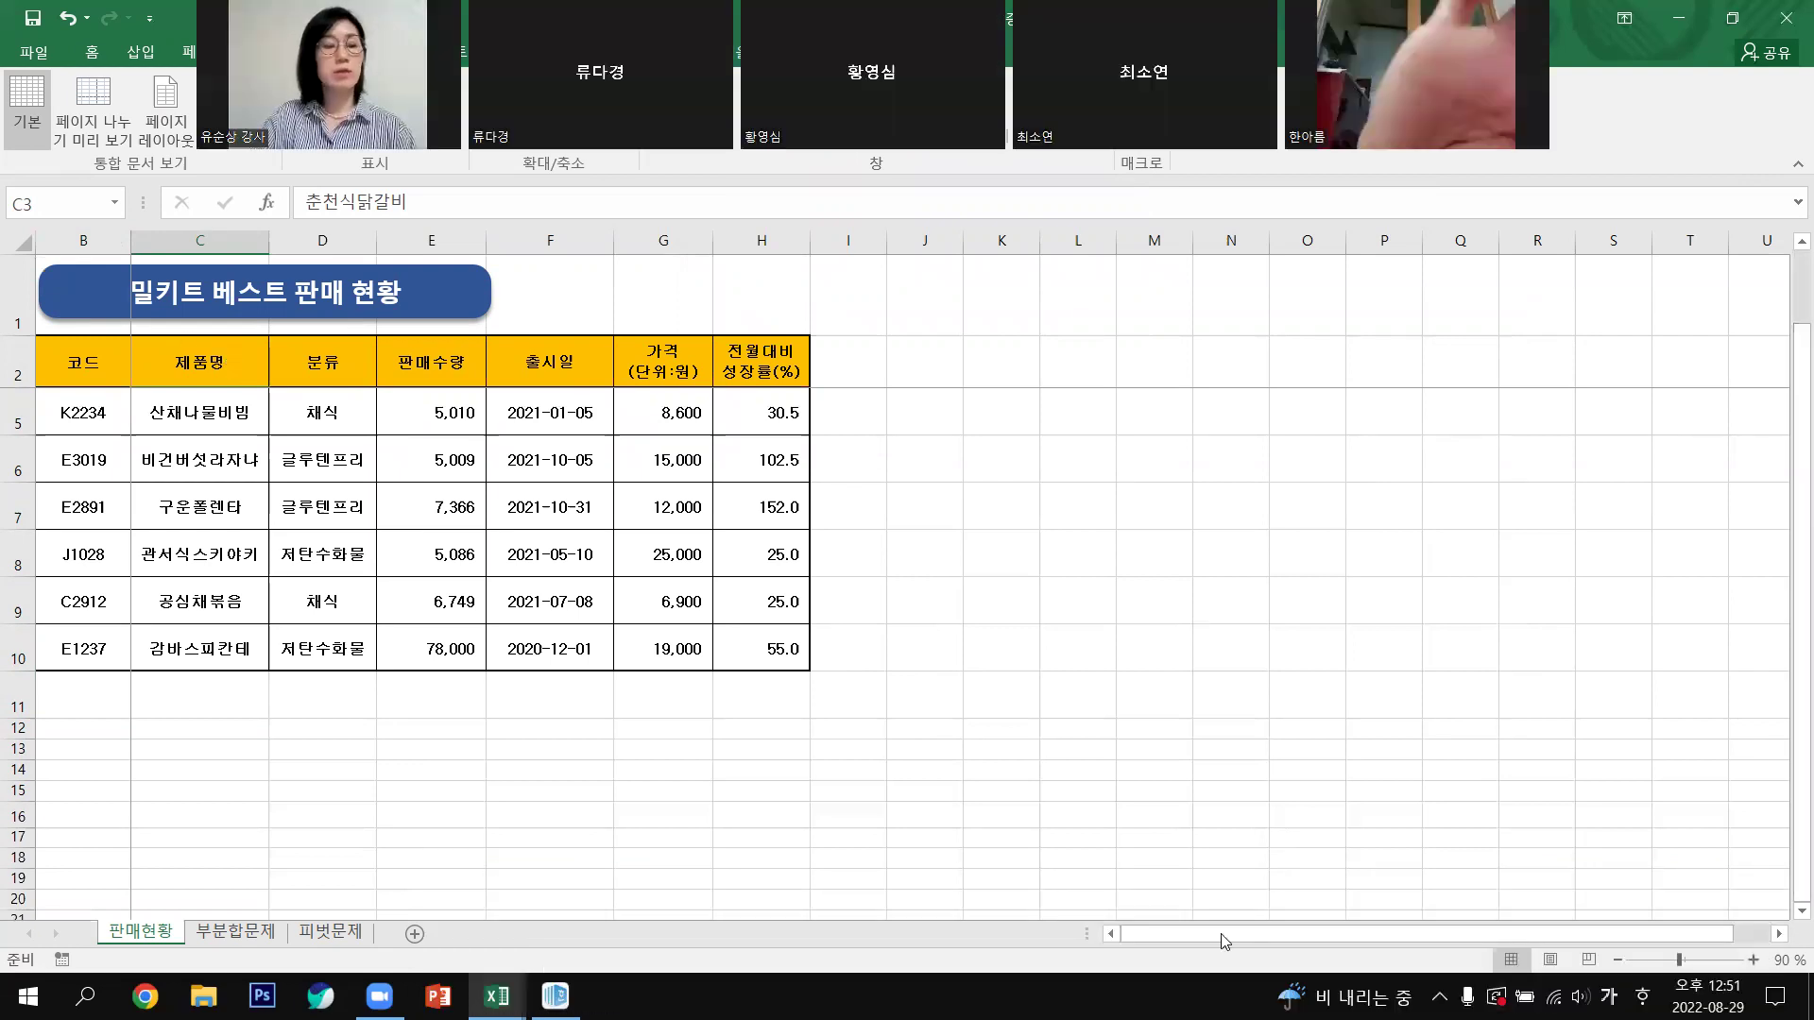
scroll(1475, 487, right, 1)
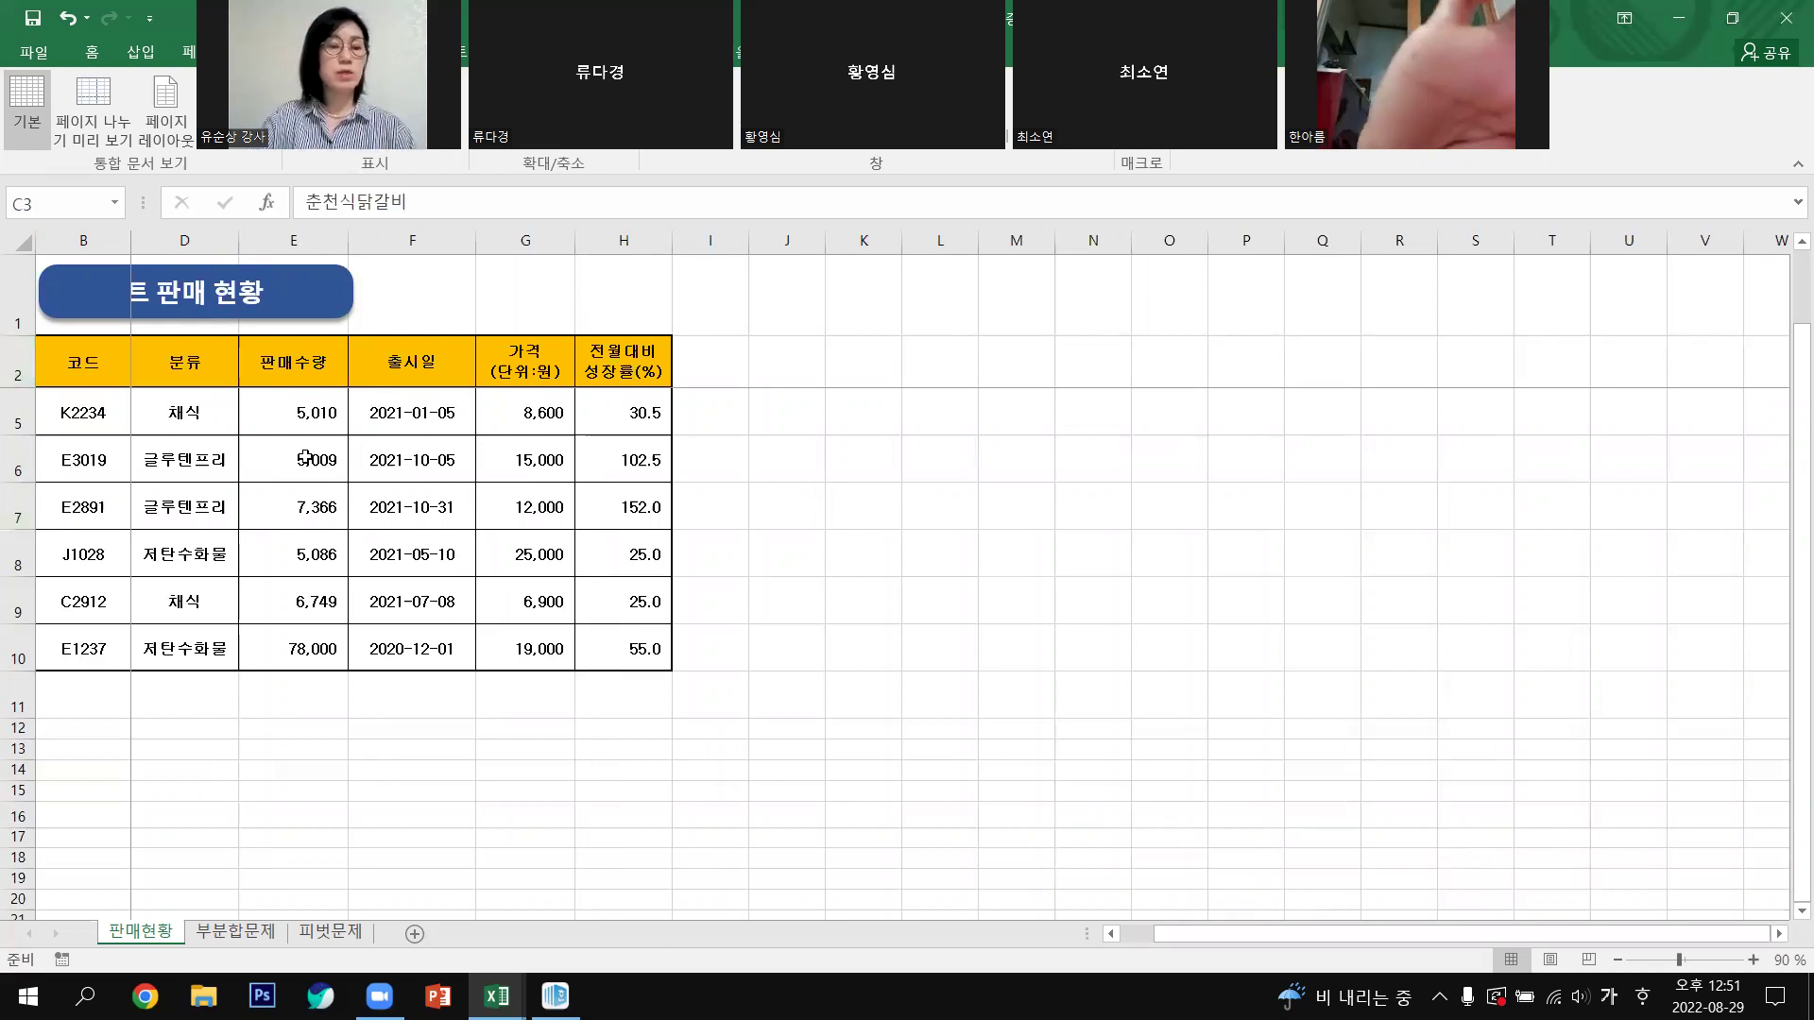
click(322, 456)
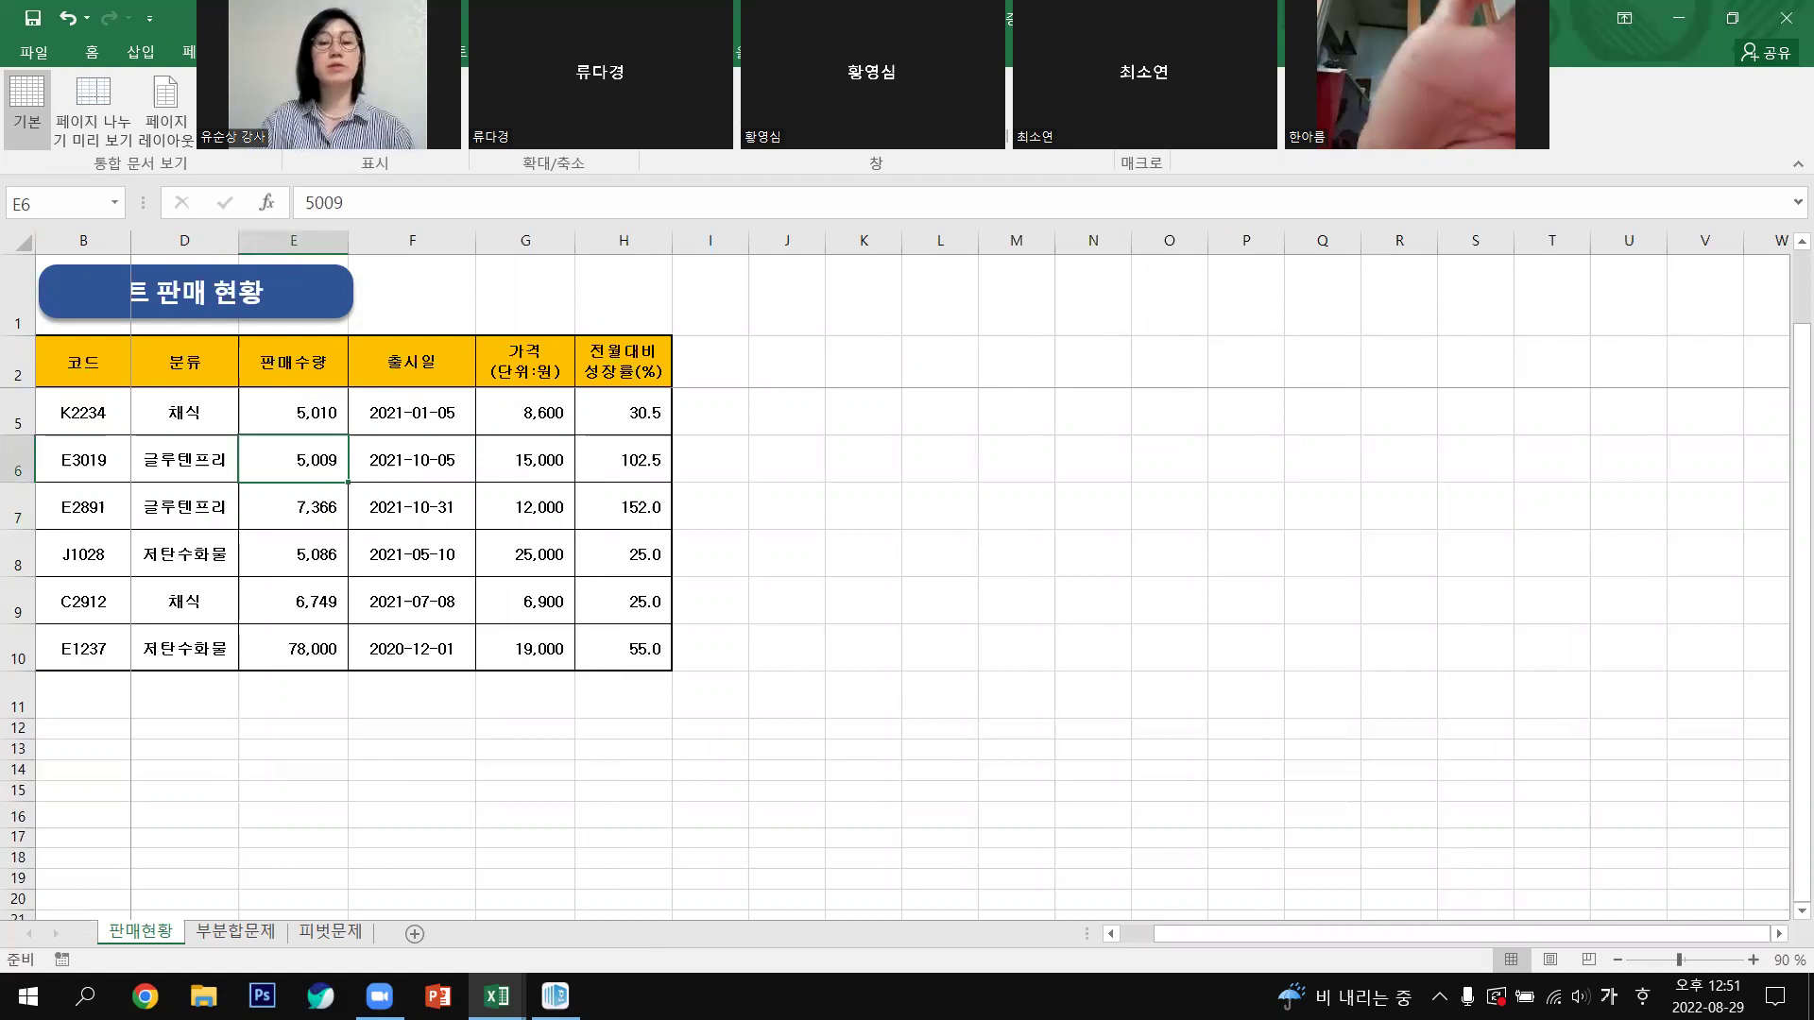
Step: Unfreeze the panes and check the sheet's movement without locked rows or columns
click(866, 188)
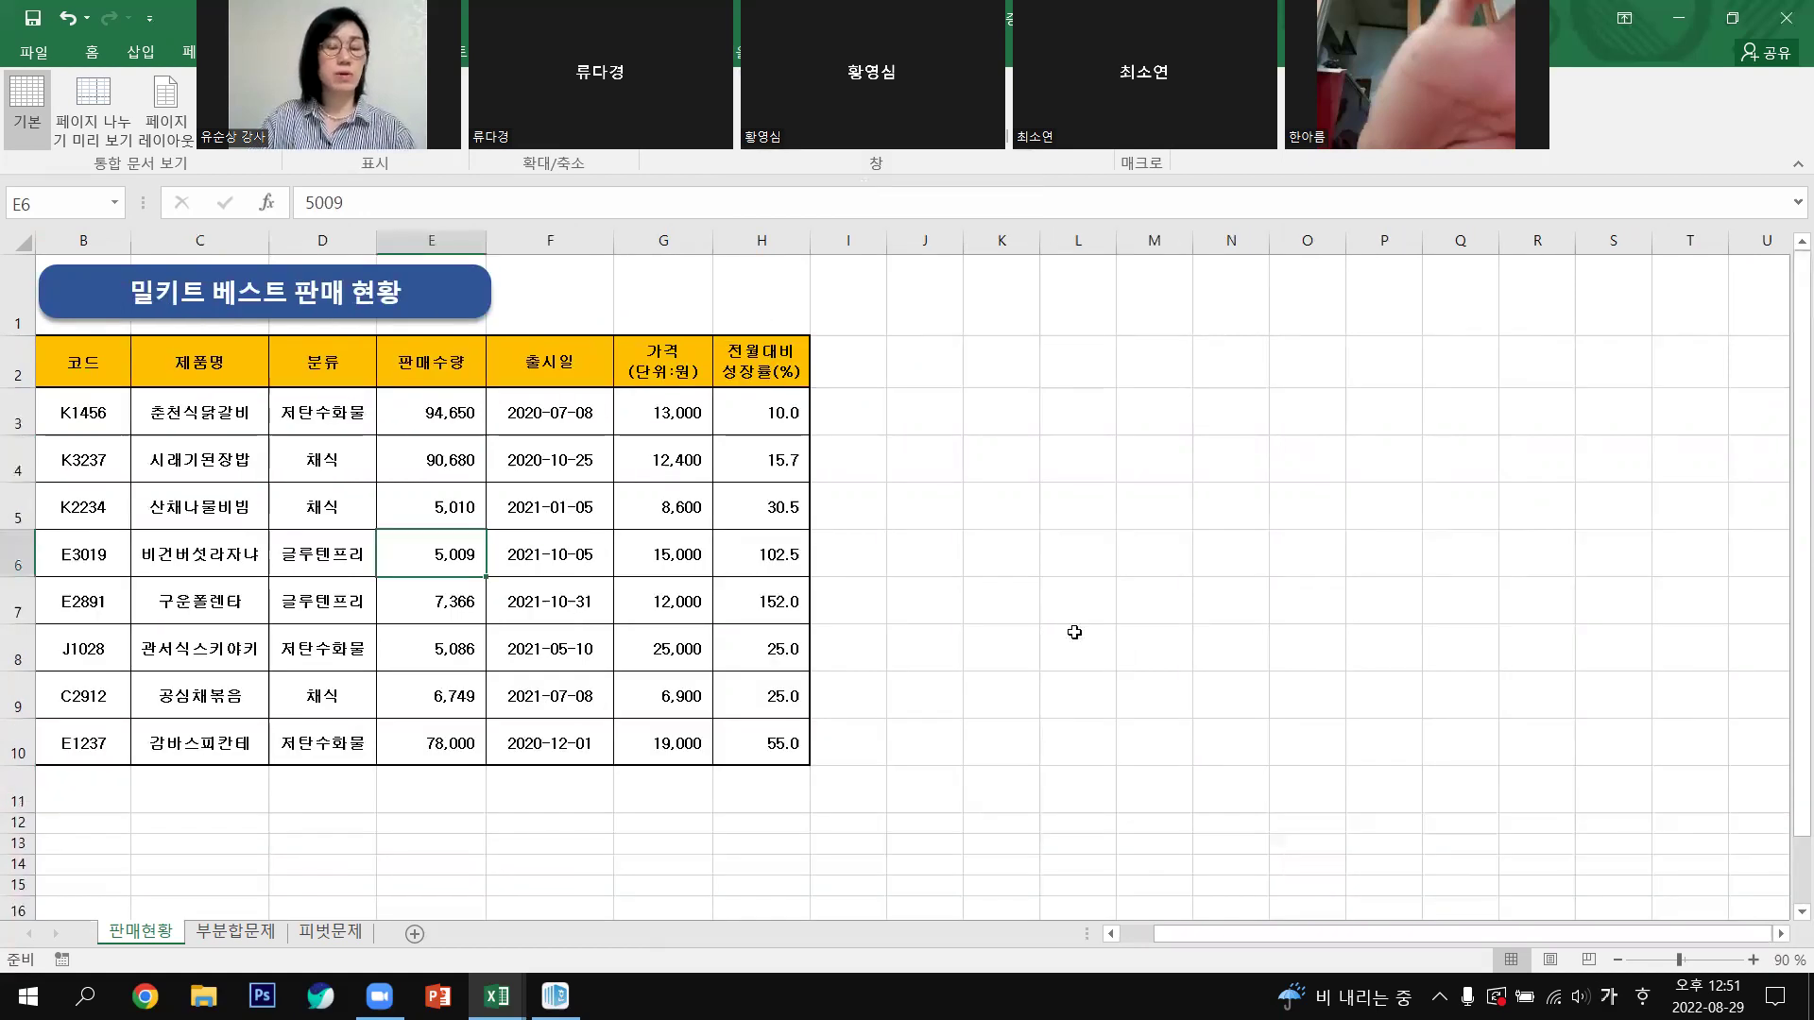
drag(1360, 936, 1421, 947)
drag(1743, 318, 1788, 434)
drag(1744, 250, 333, 539)
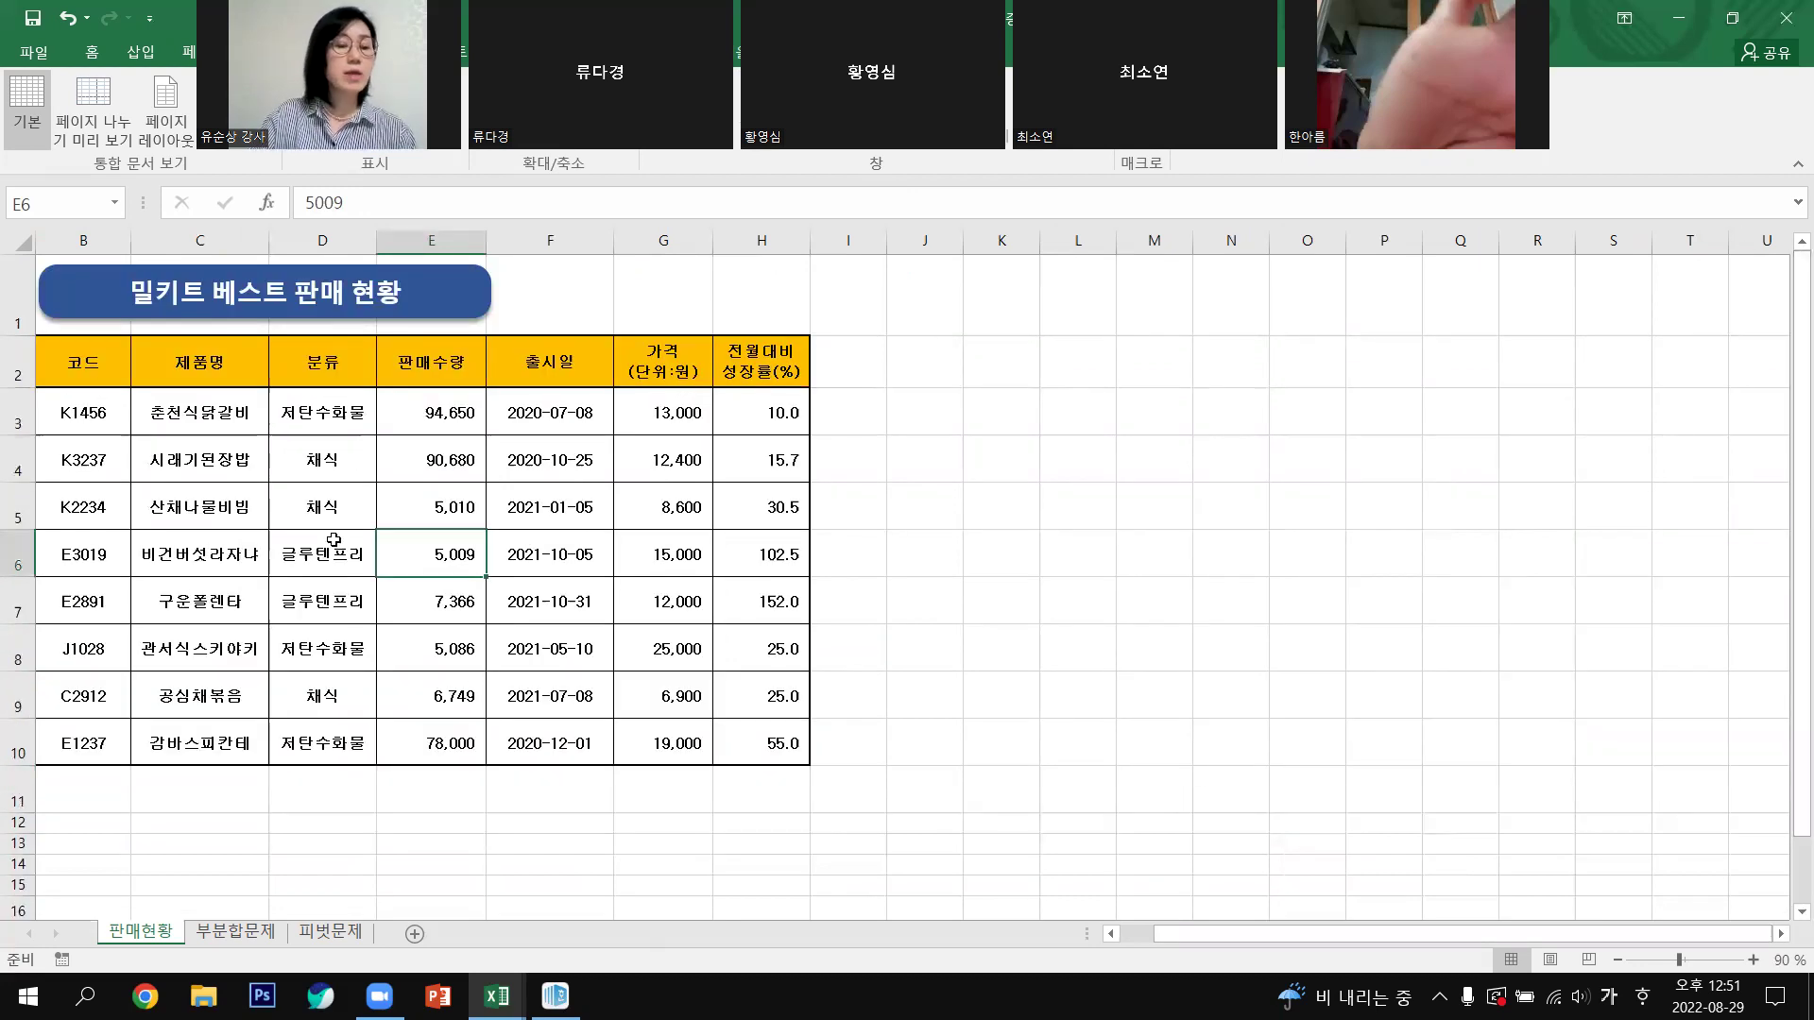
click(298, 468)
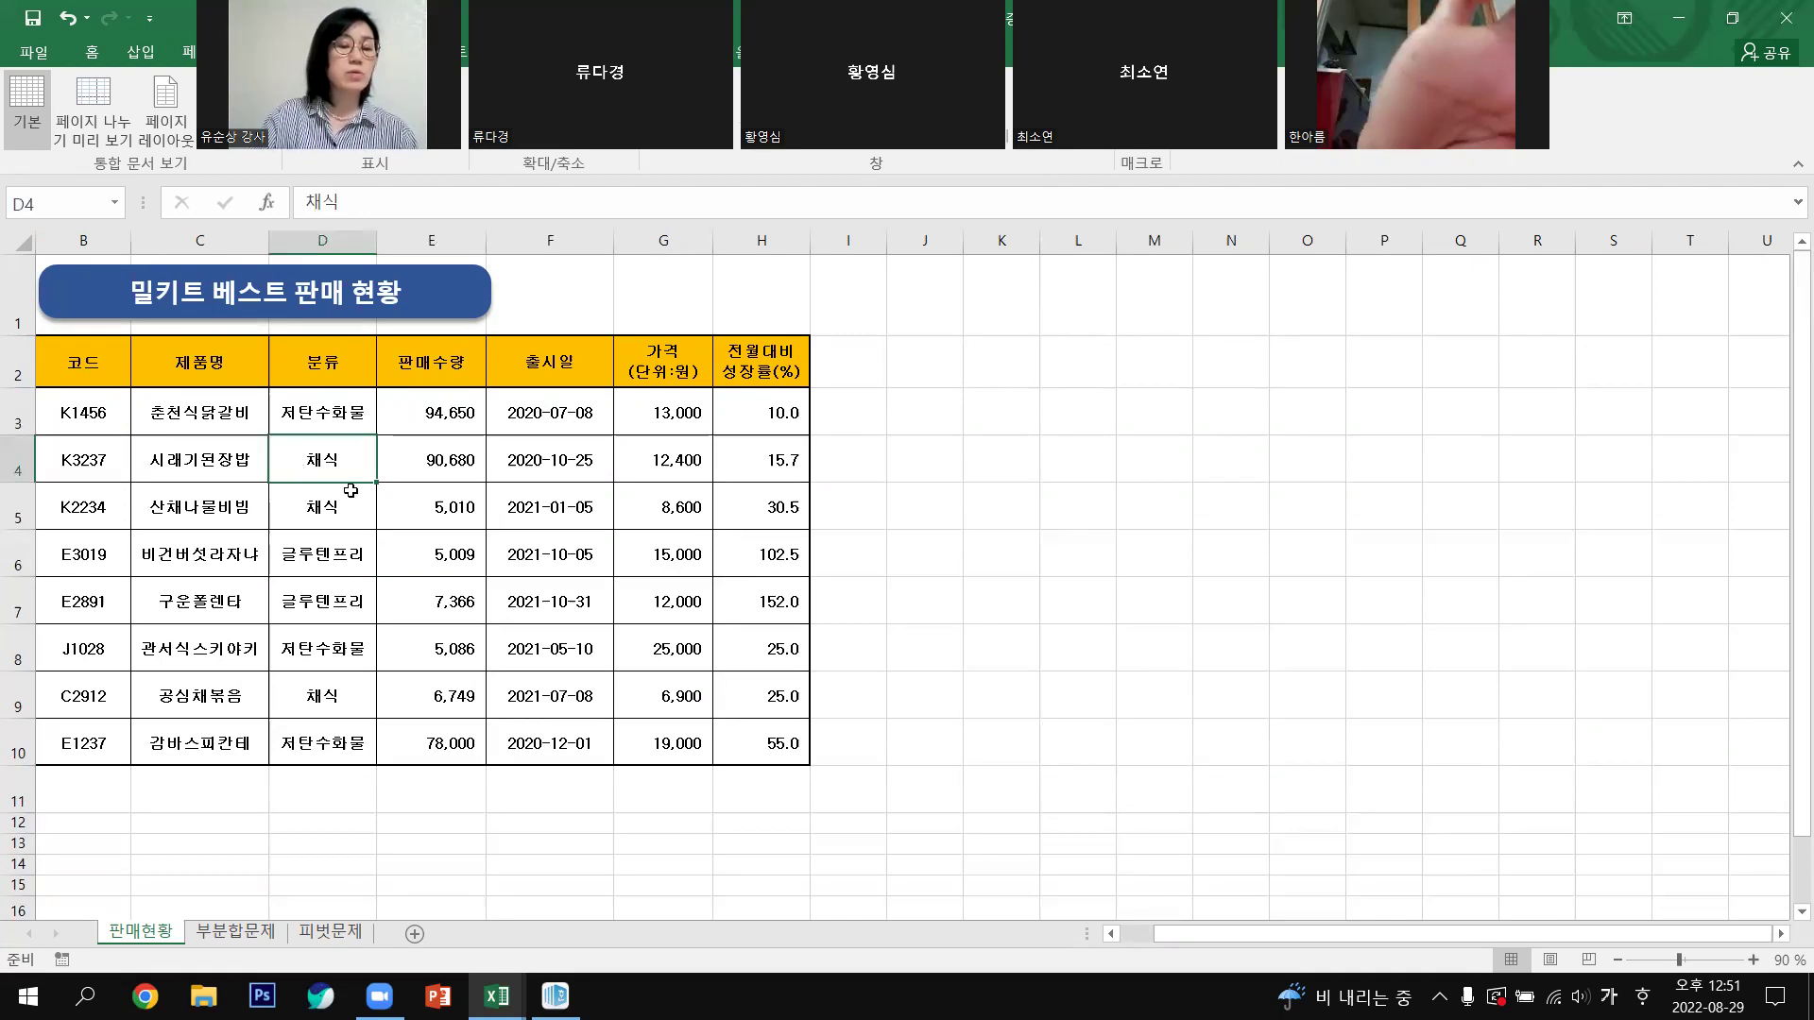
Step: Examine the header row and the columns before 분류 to see what cell D3 would freeze
click(296, 409)
drag(96, 370, 263, 742)
click(307, 418)
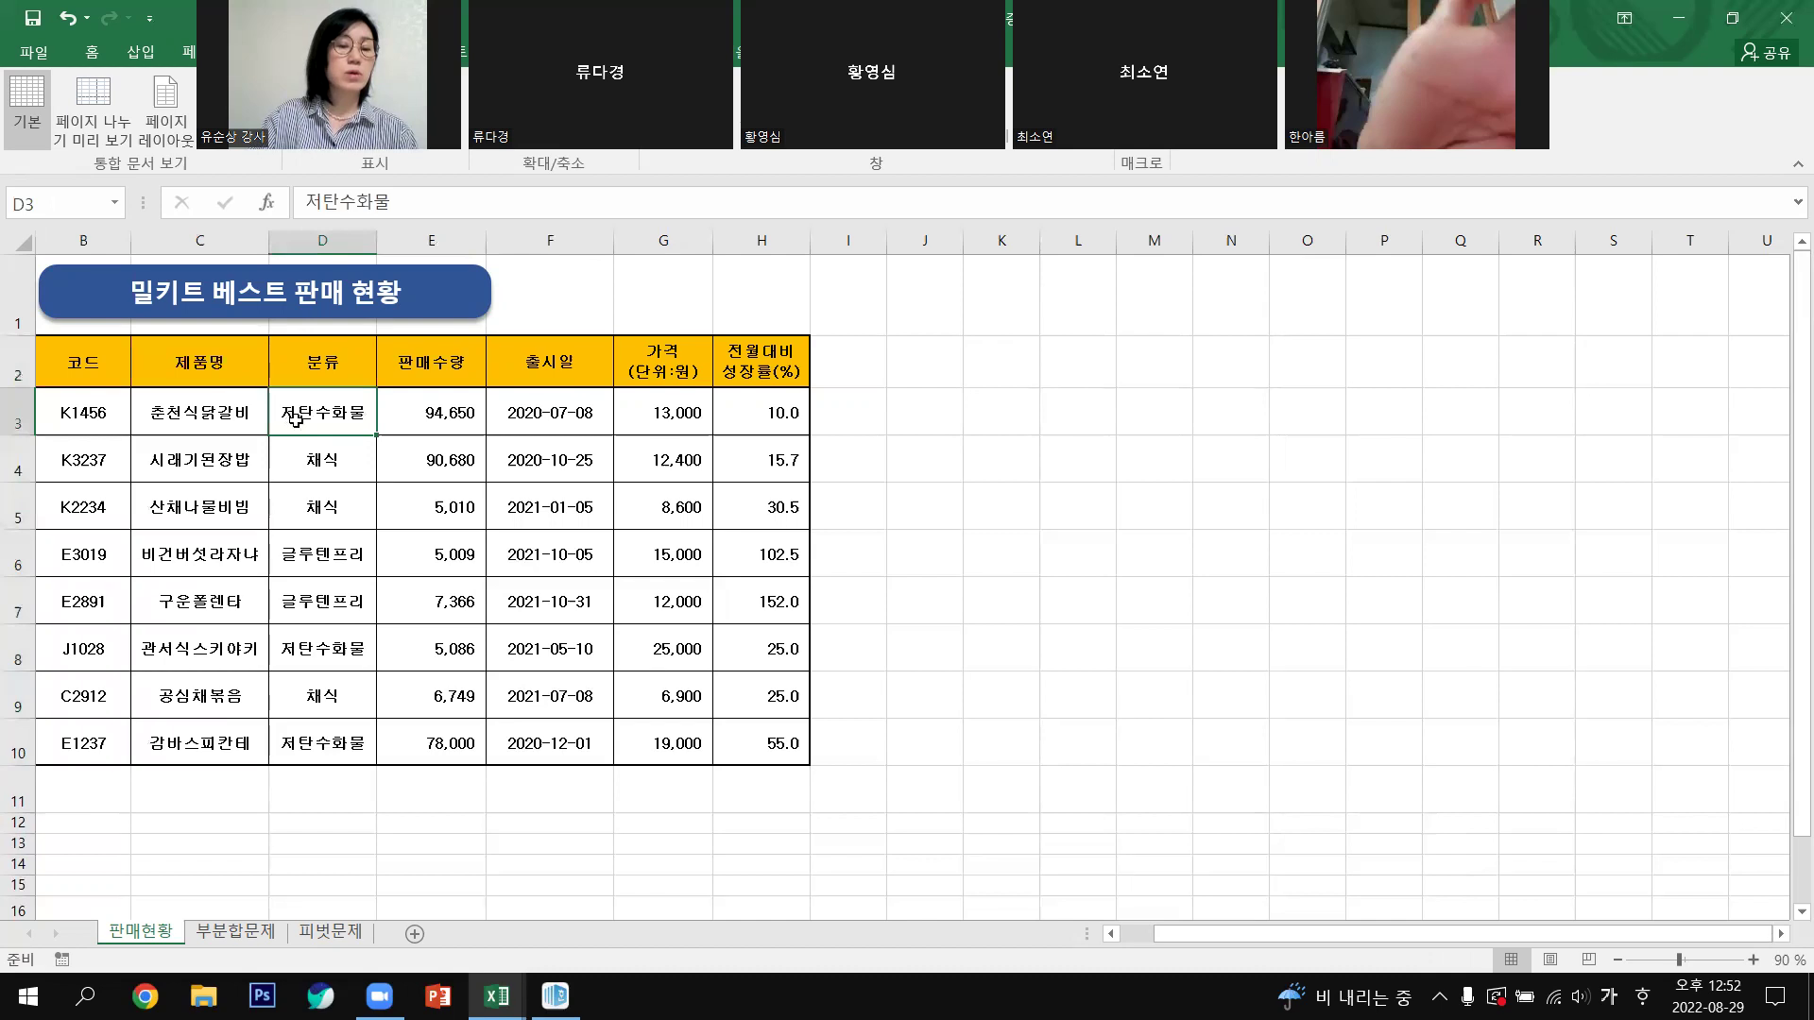
drag(91, 360, 567, 373)
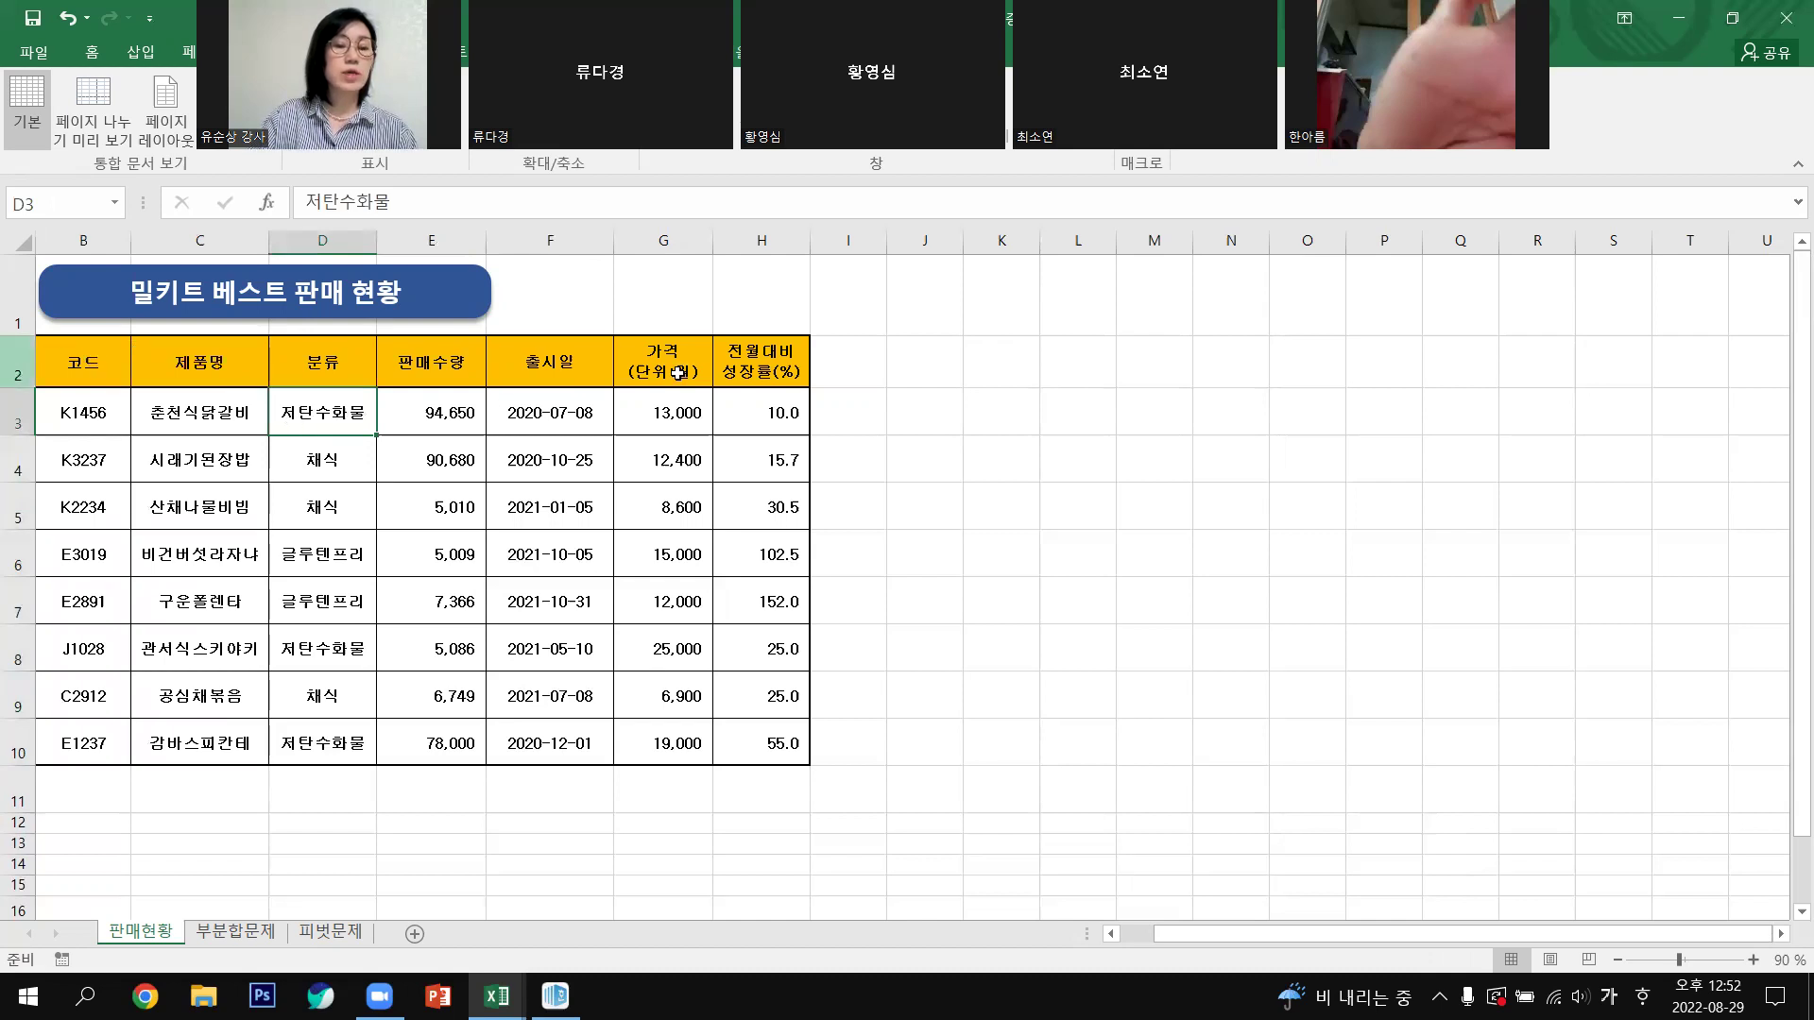
click(537, 490)
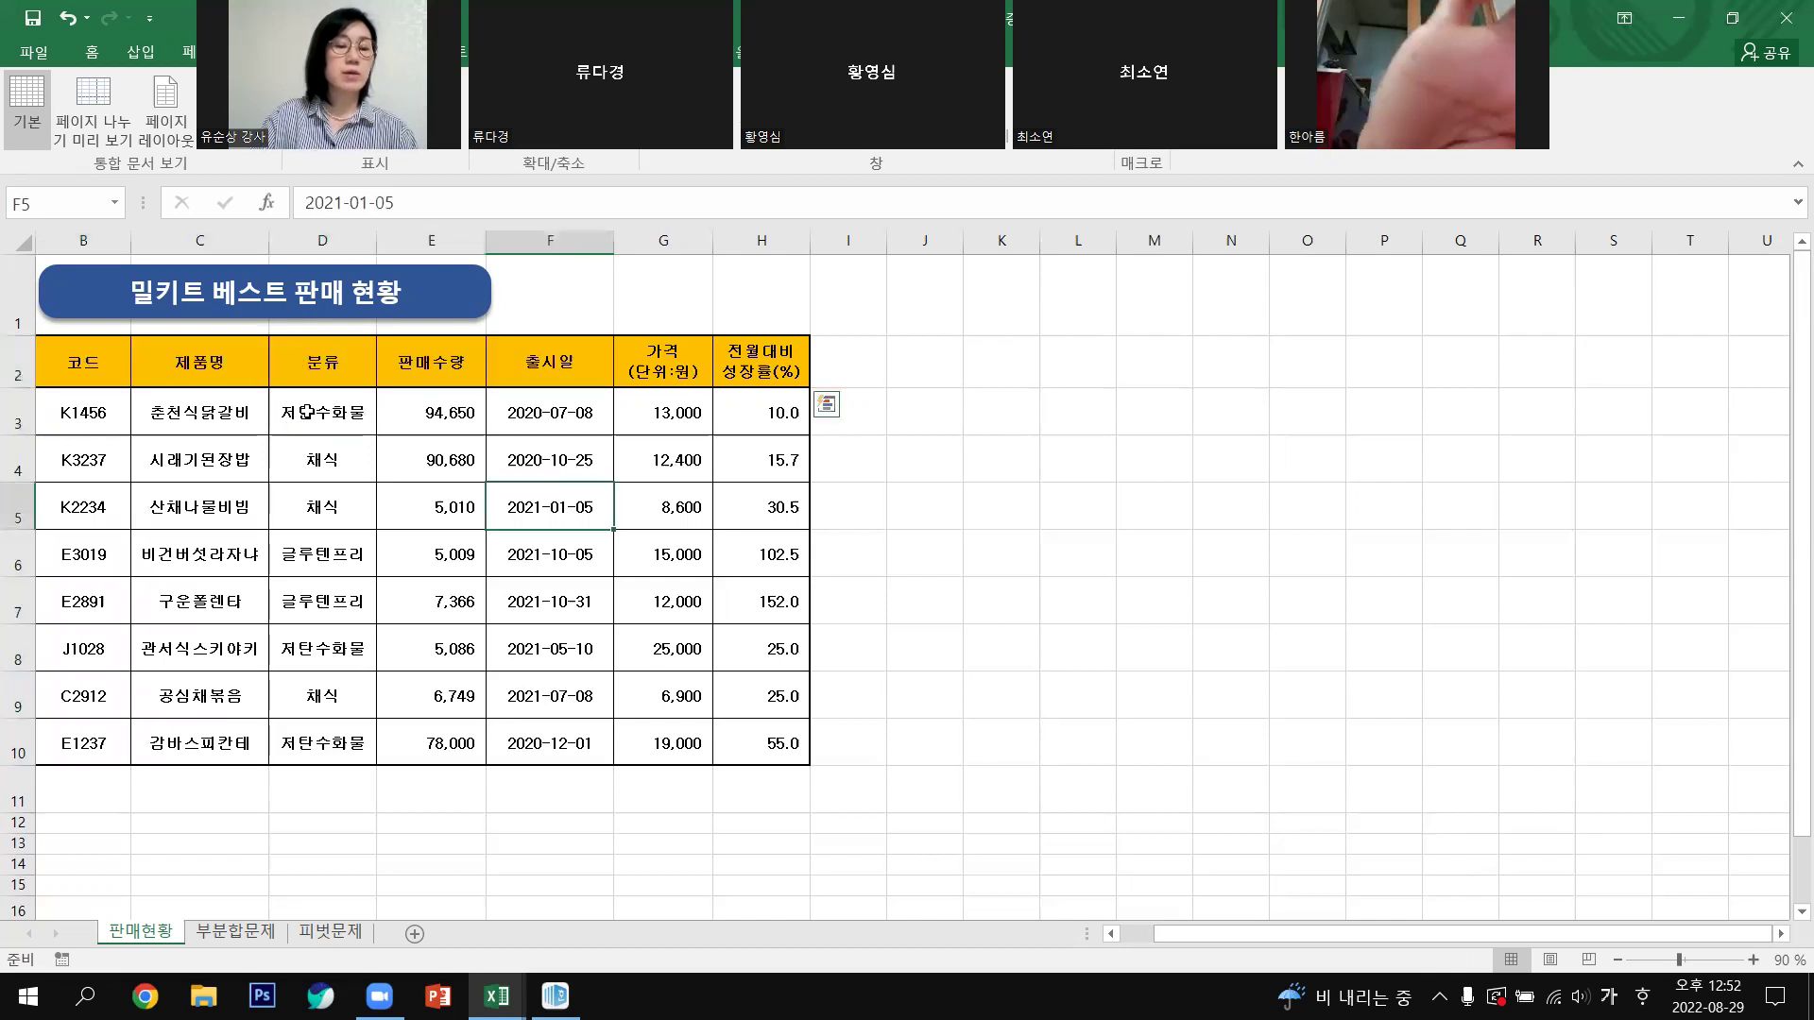
key(shift+Up)
click(307, 412)
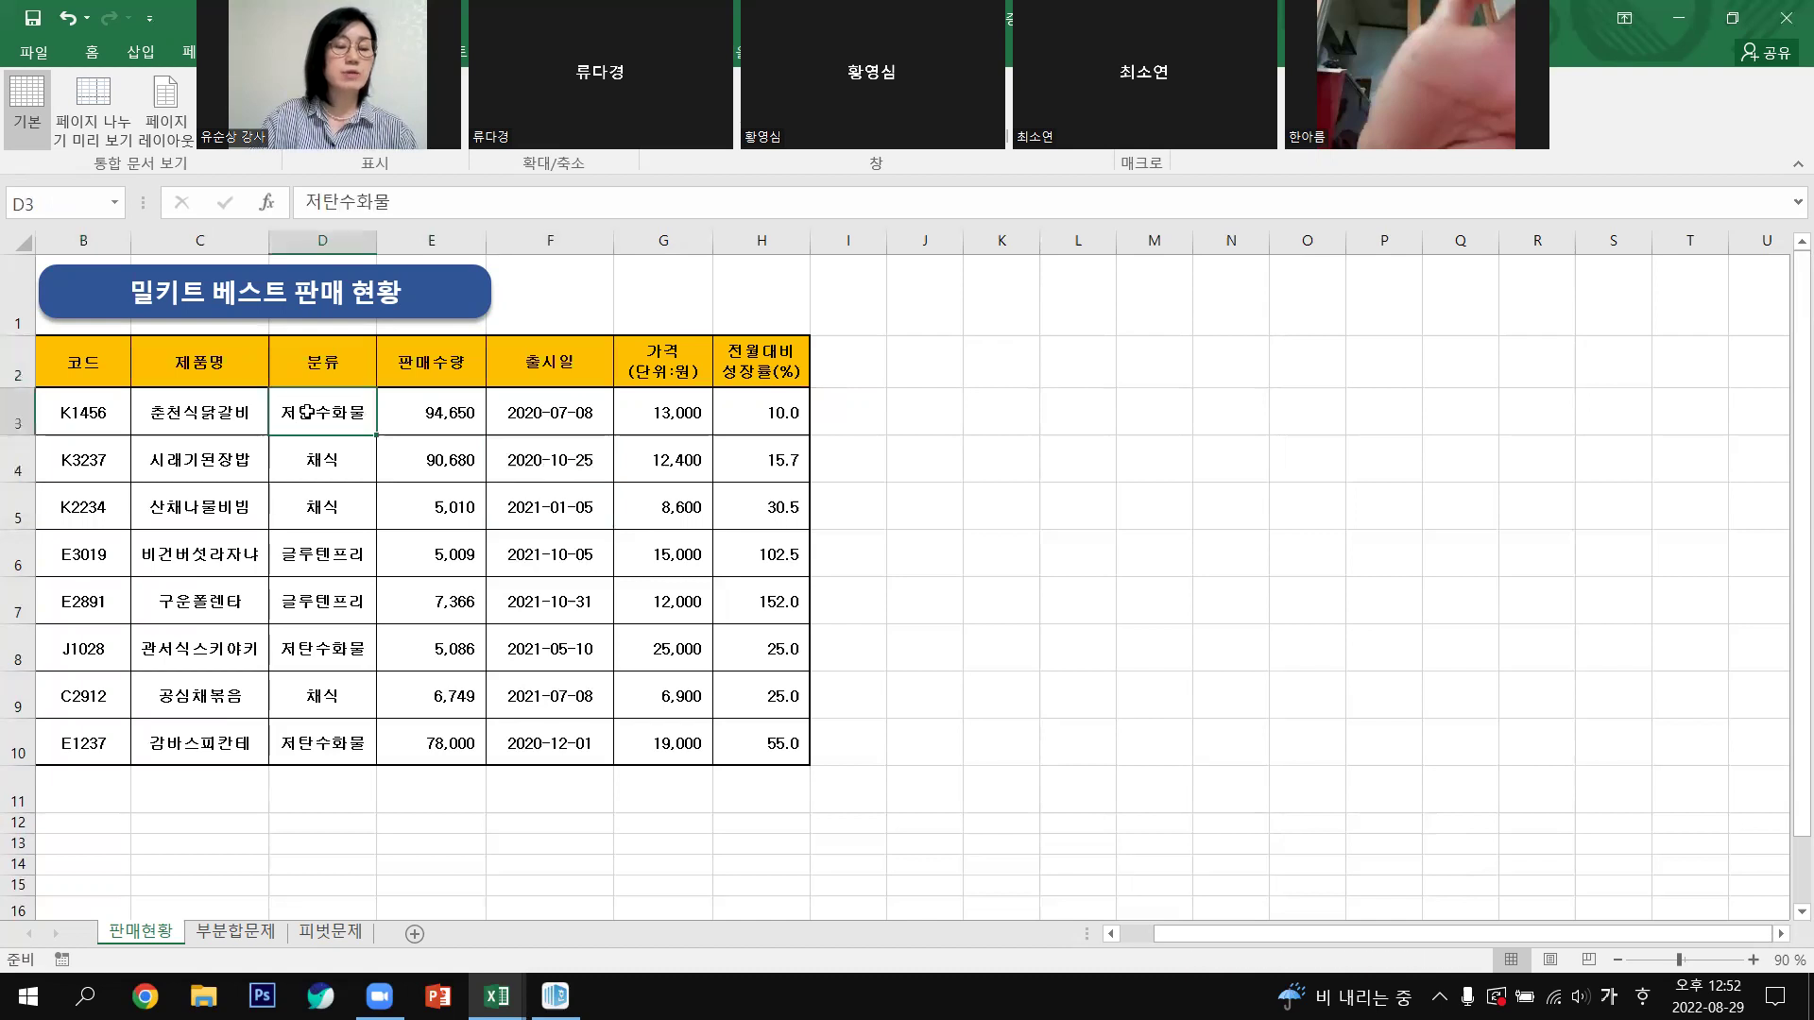
Step: Review the freeze pane options with cell B3 as the reference cell, and close them without applying any
click(87, 416)
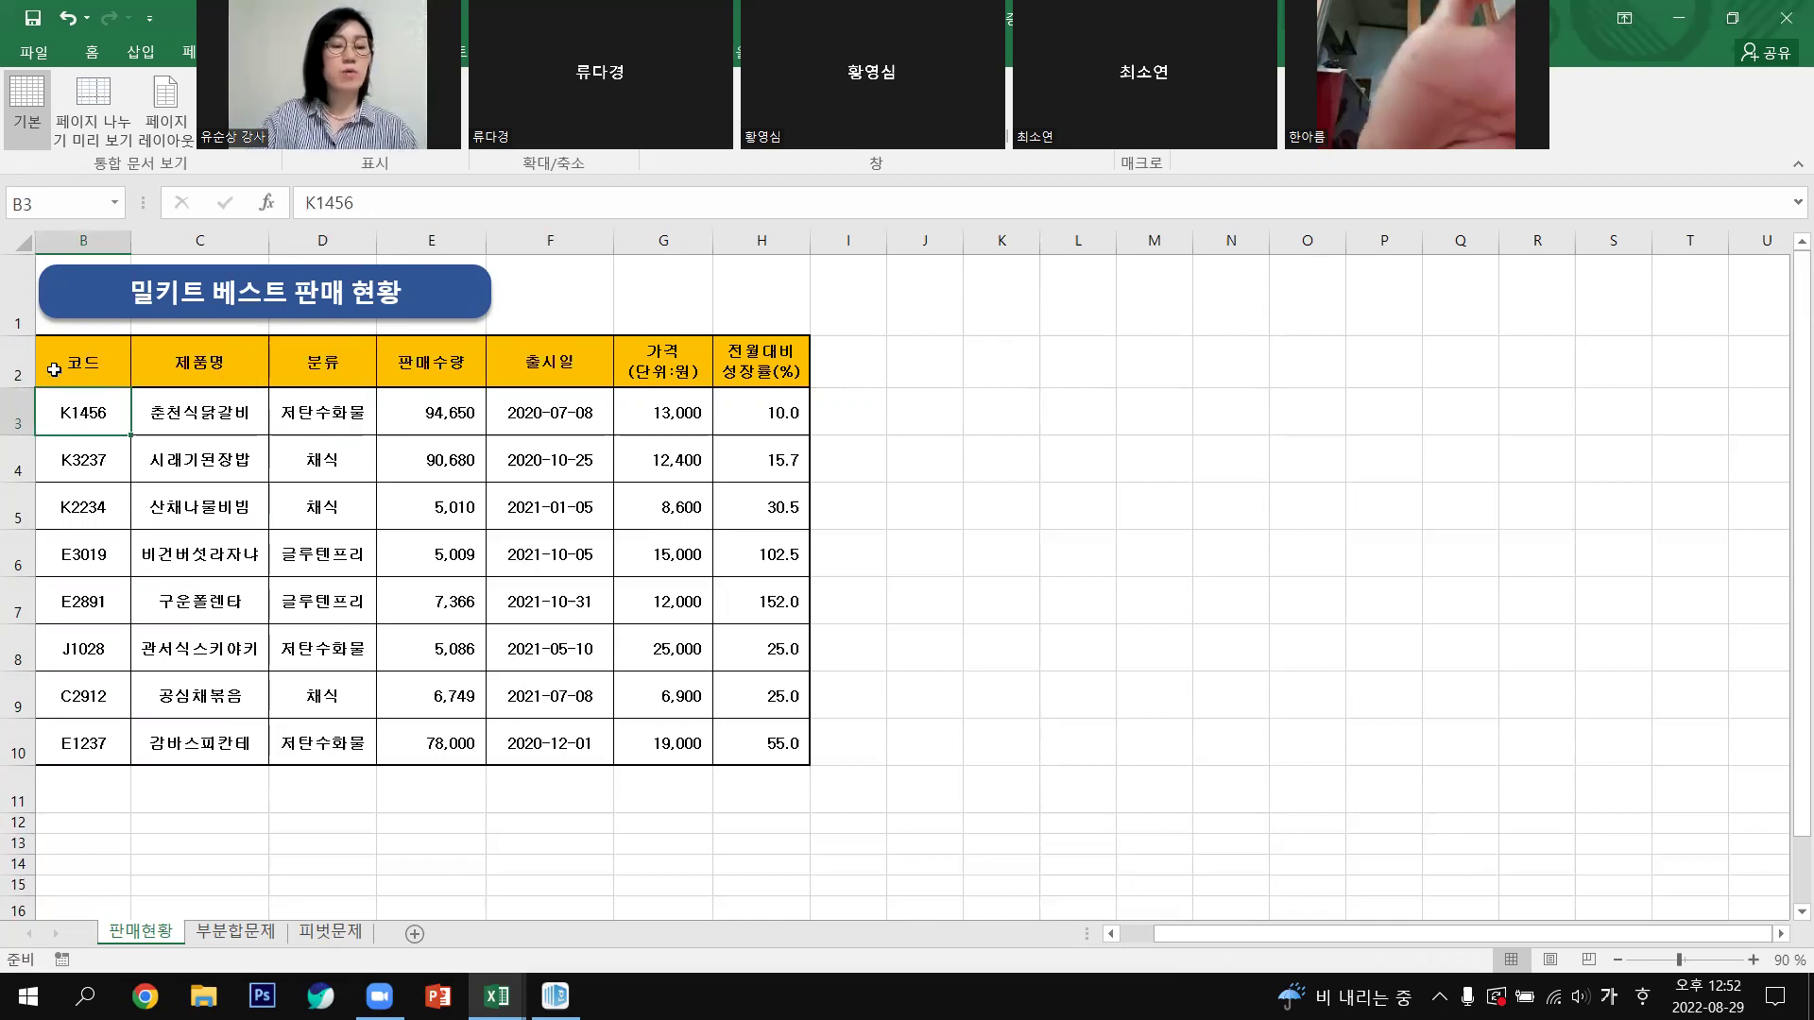
click(769, 155)
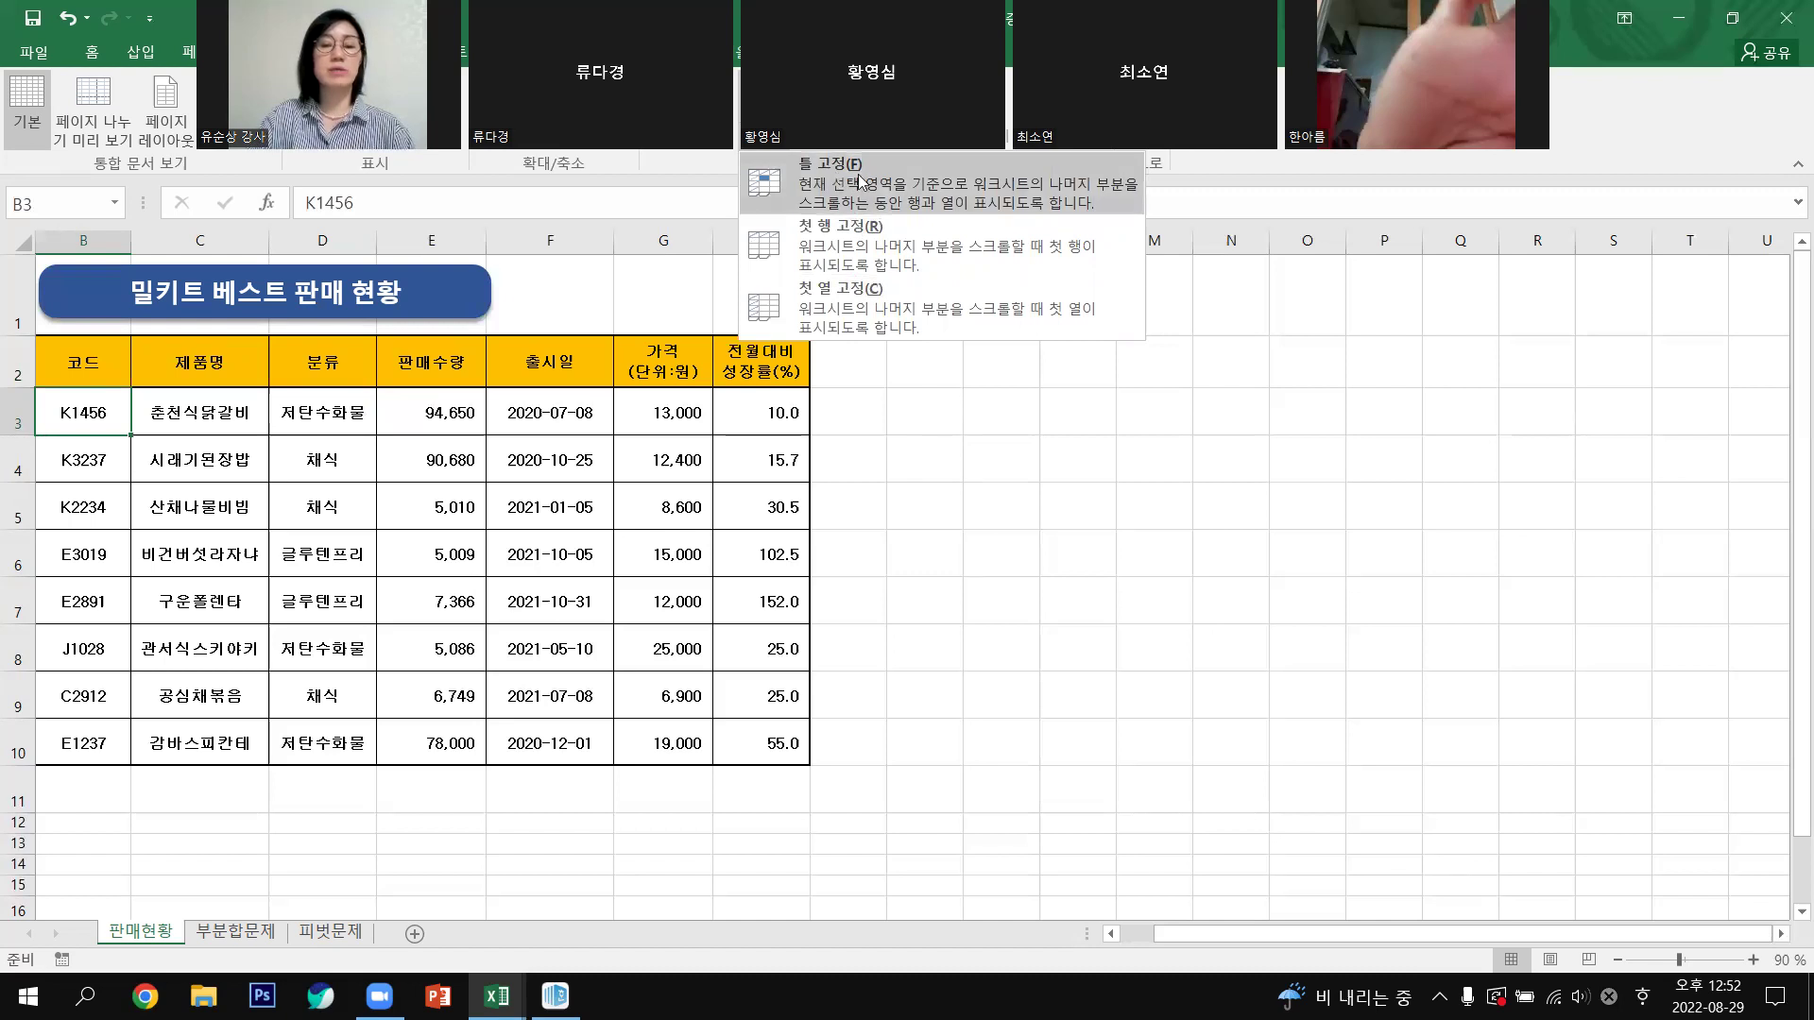
click(1223, 700)
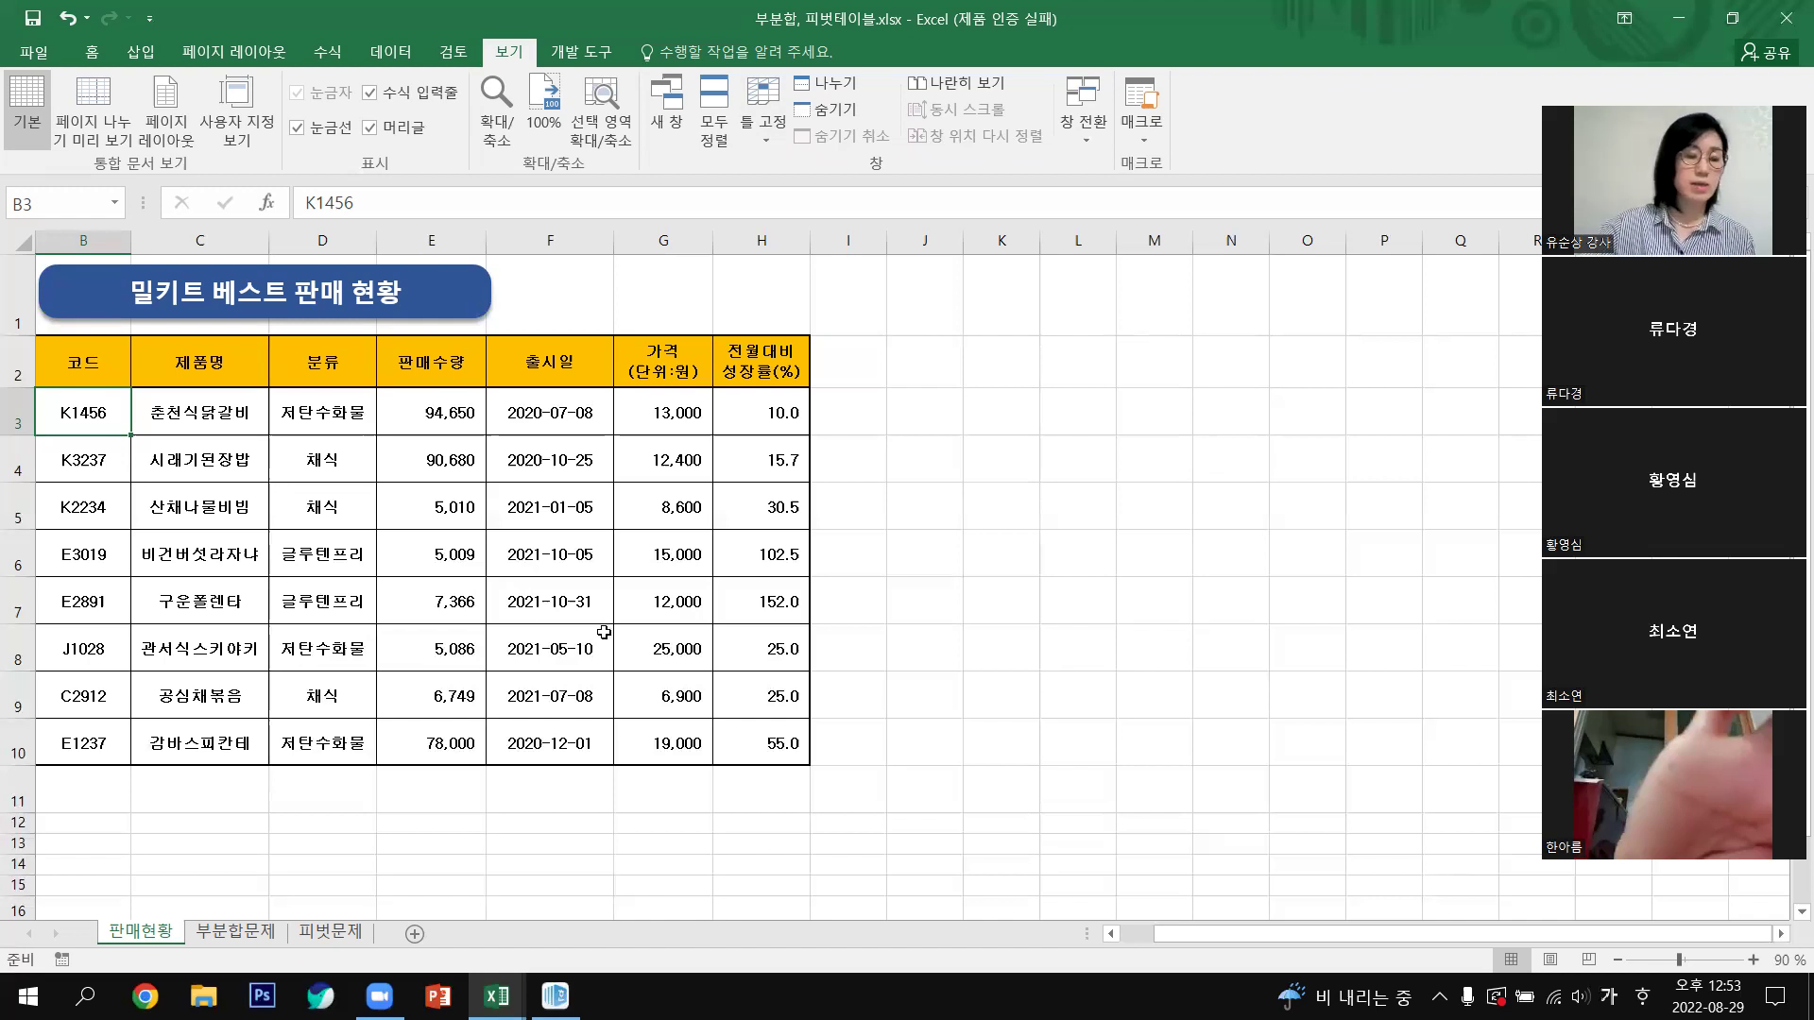
Step: Arrange the 부분합문제 sheet side by side with the 부분합 sheet of the 통합 문서1 workbook
click(335, 933)
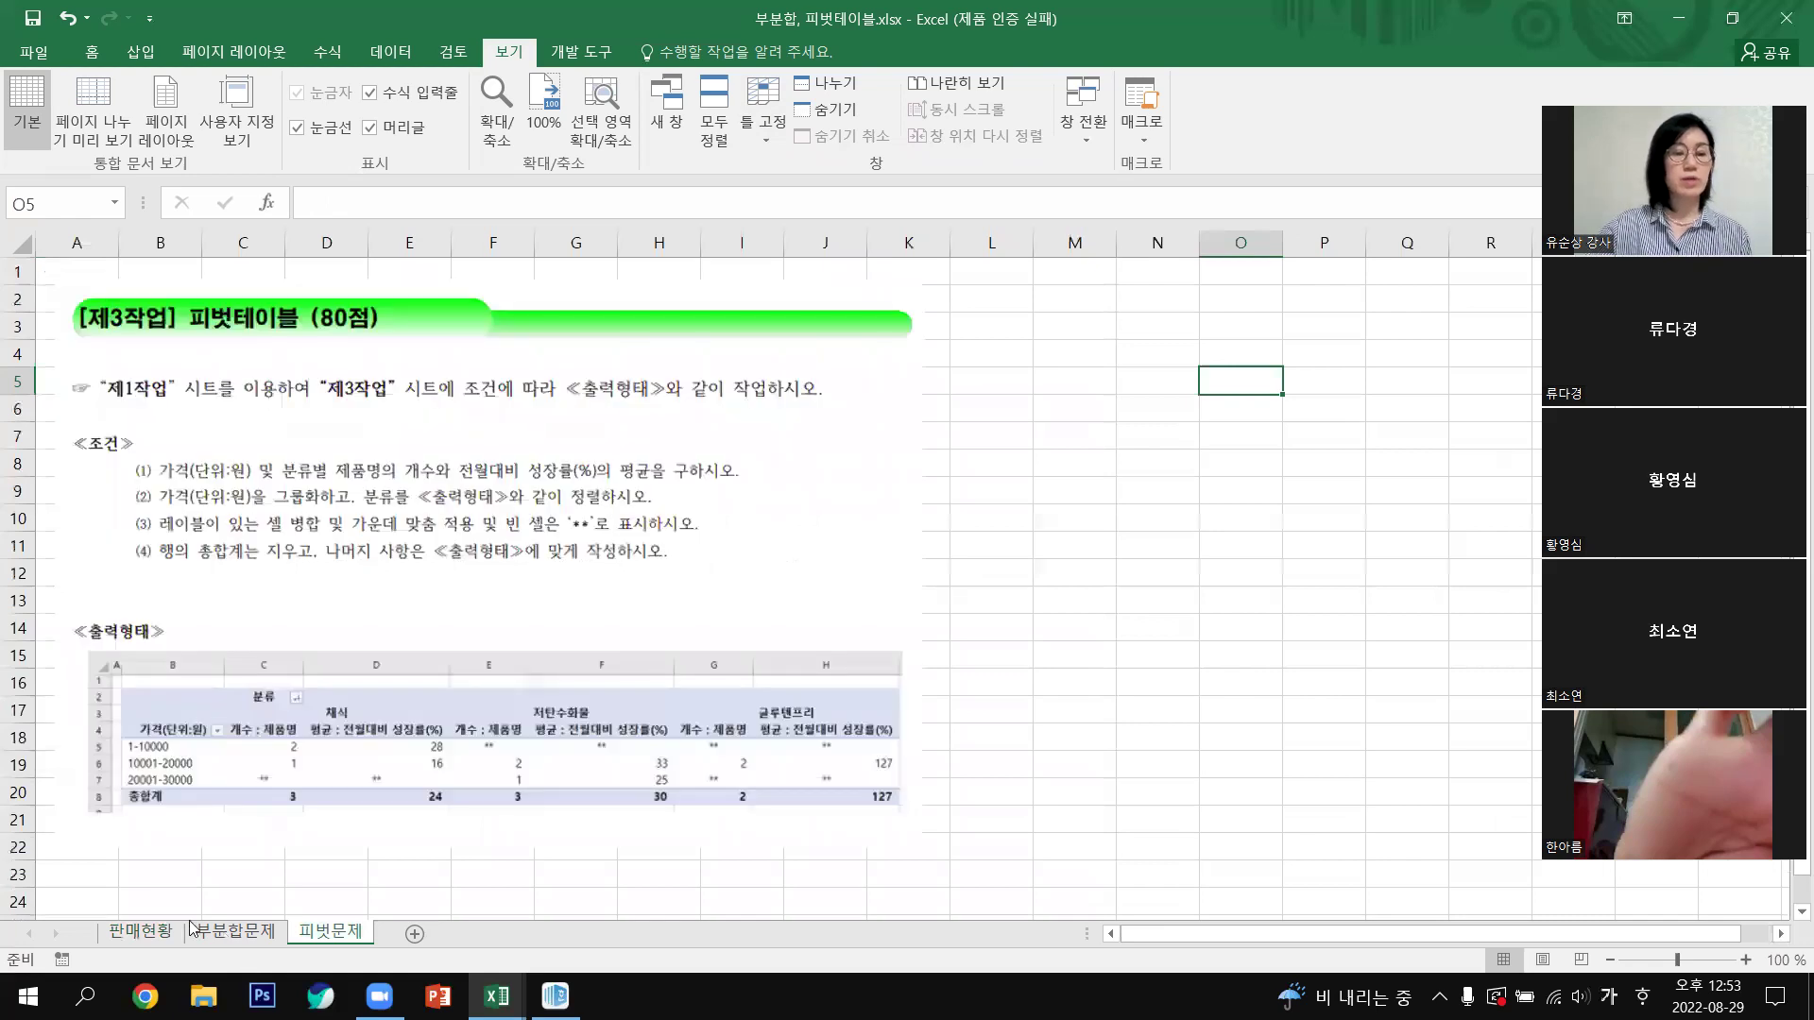
click(227, 933)
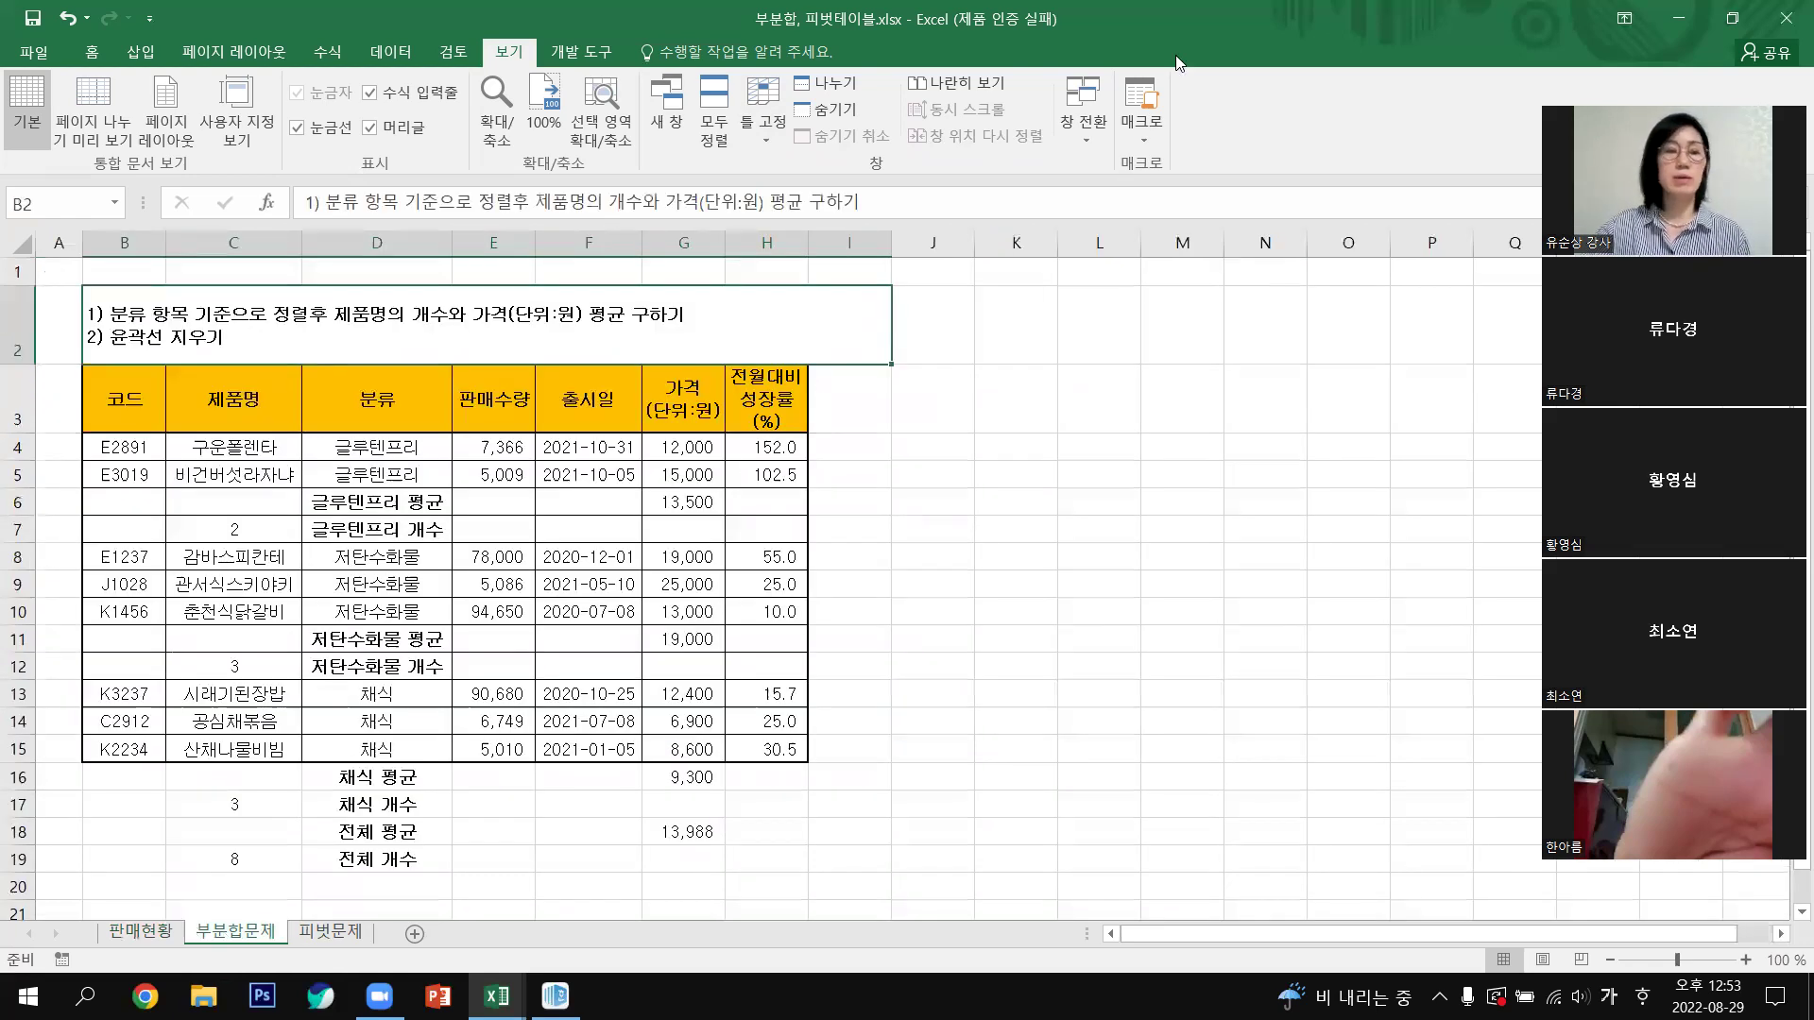
key(super+Left)
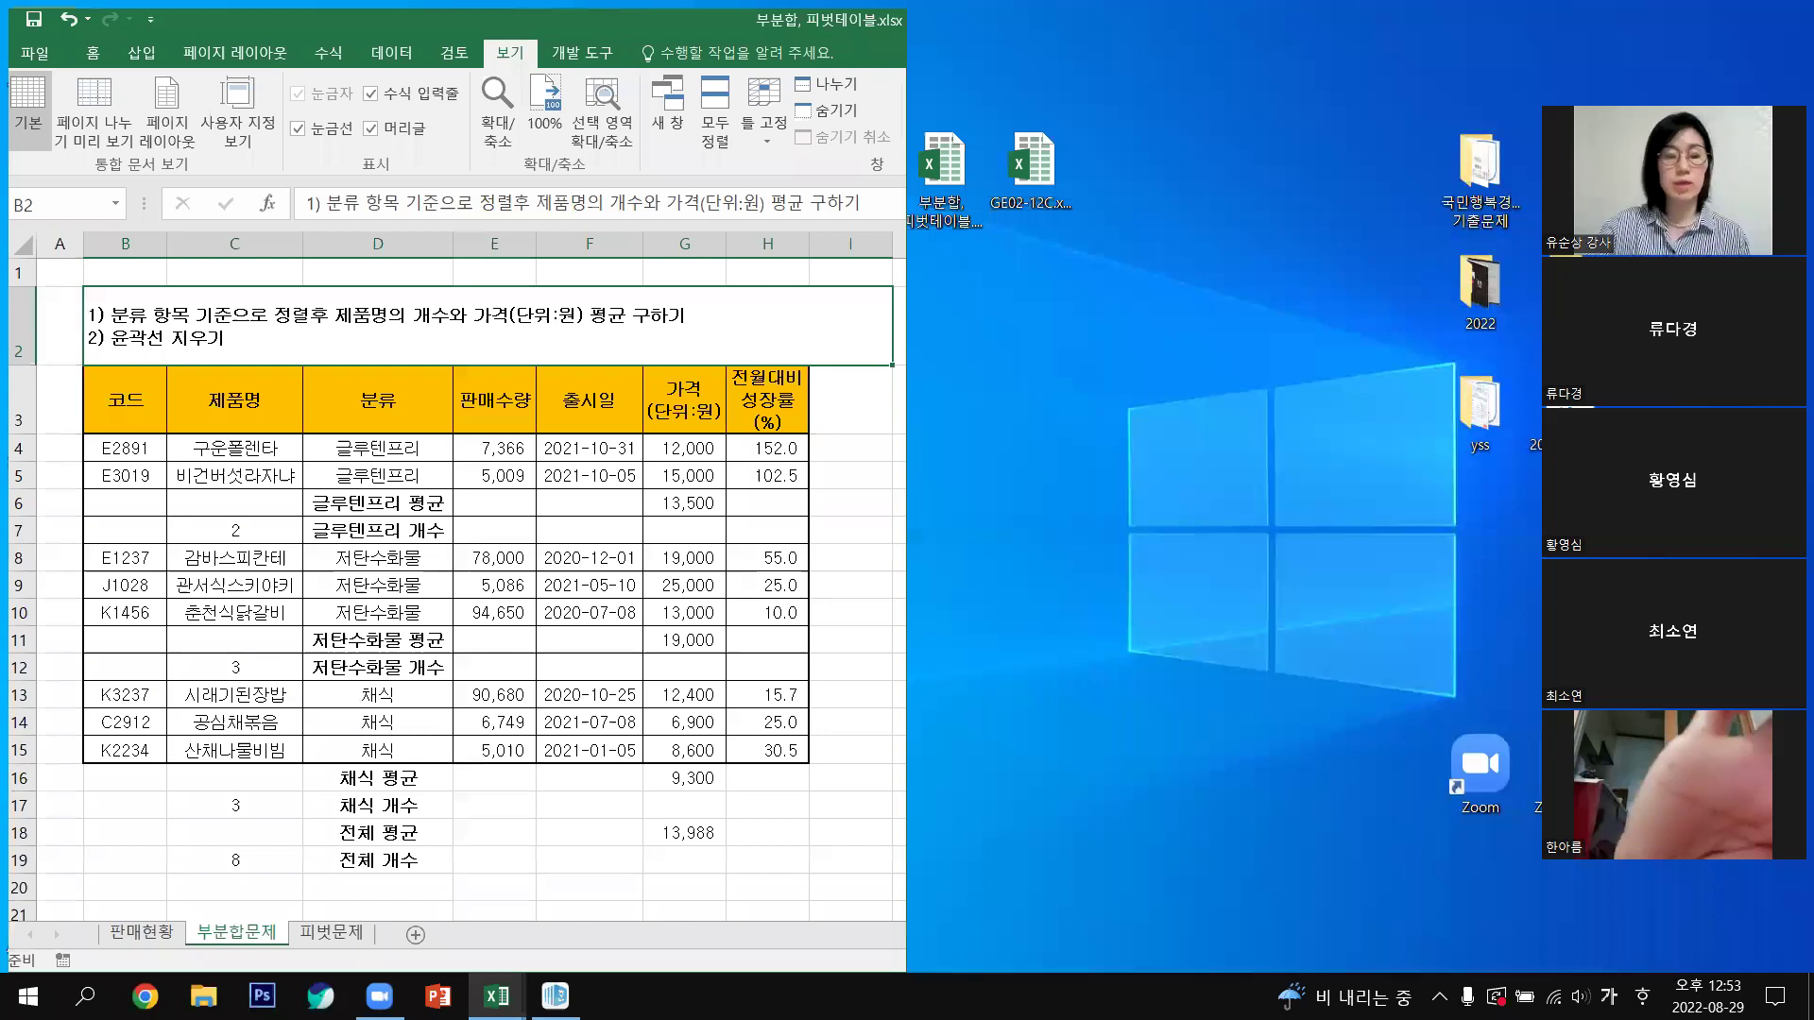
mouse_move(496, 996)
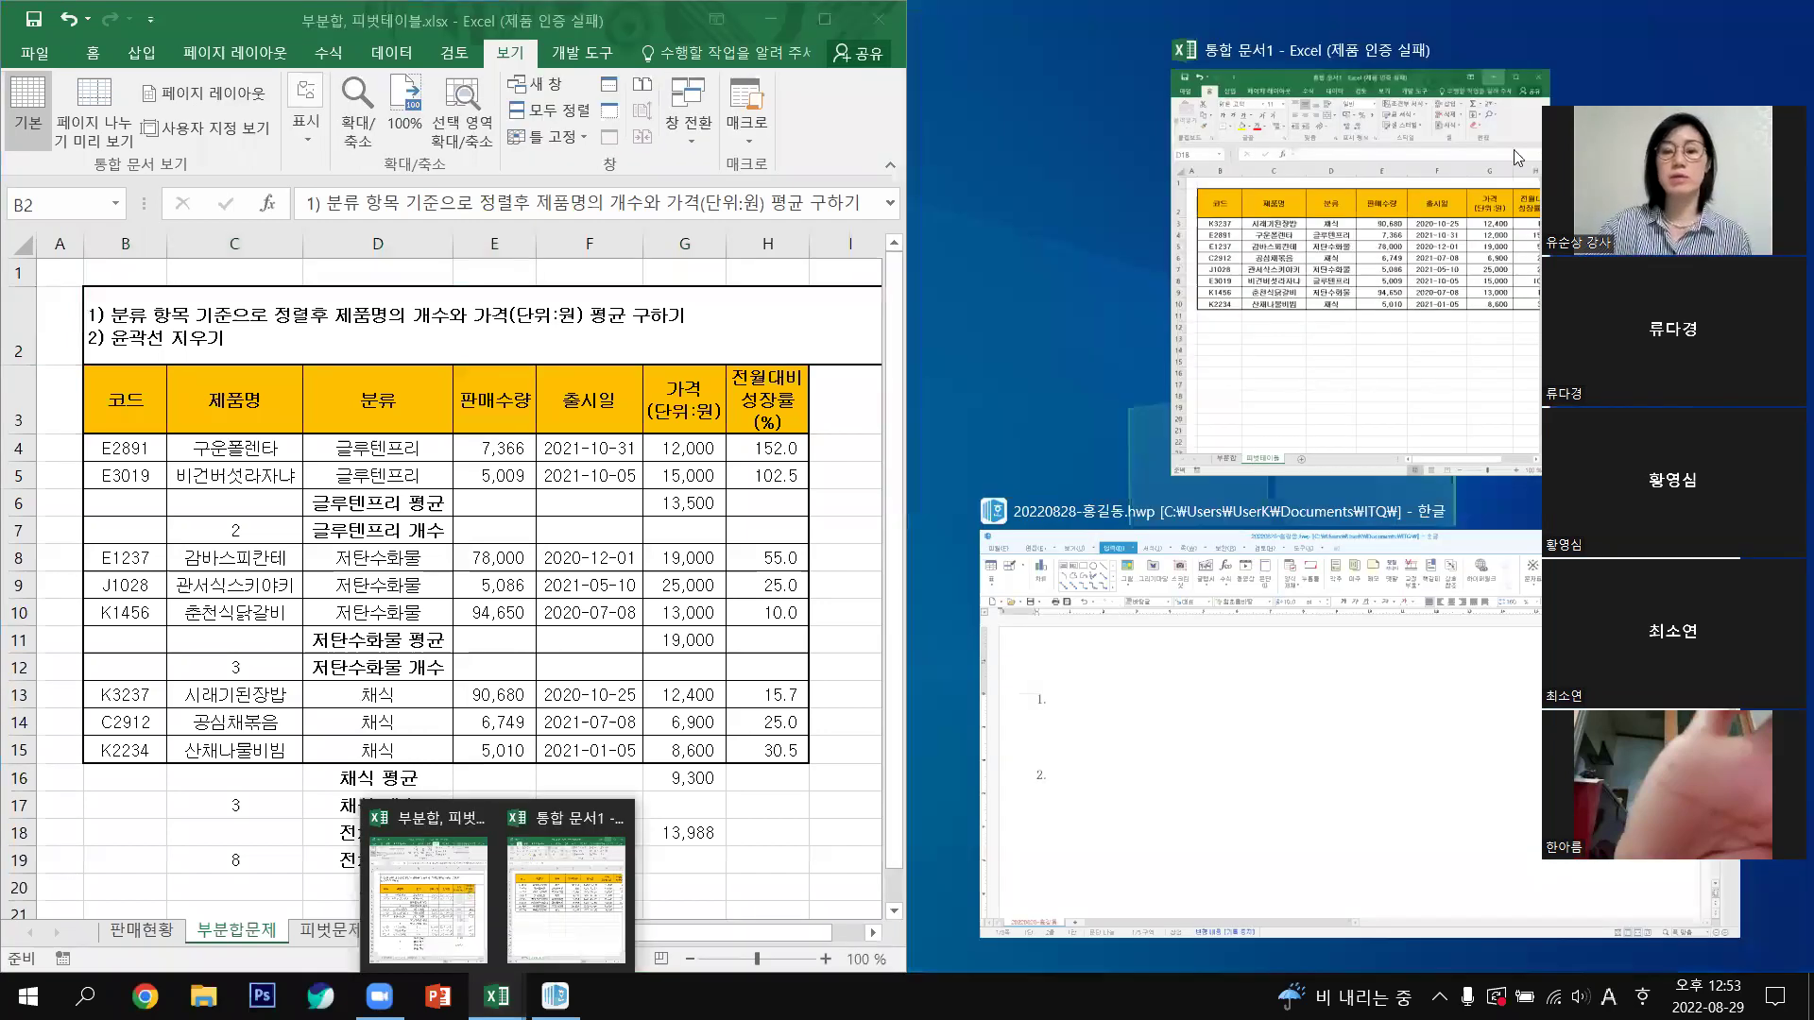
click(1487, 38)
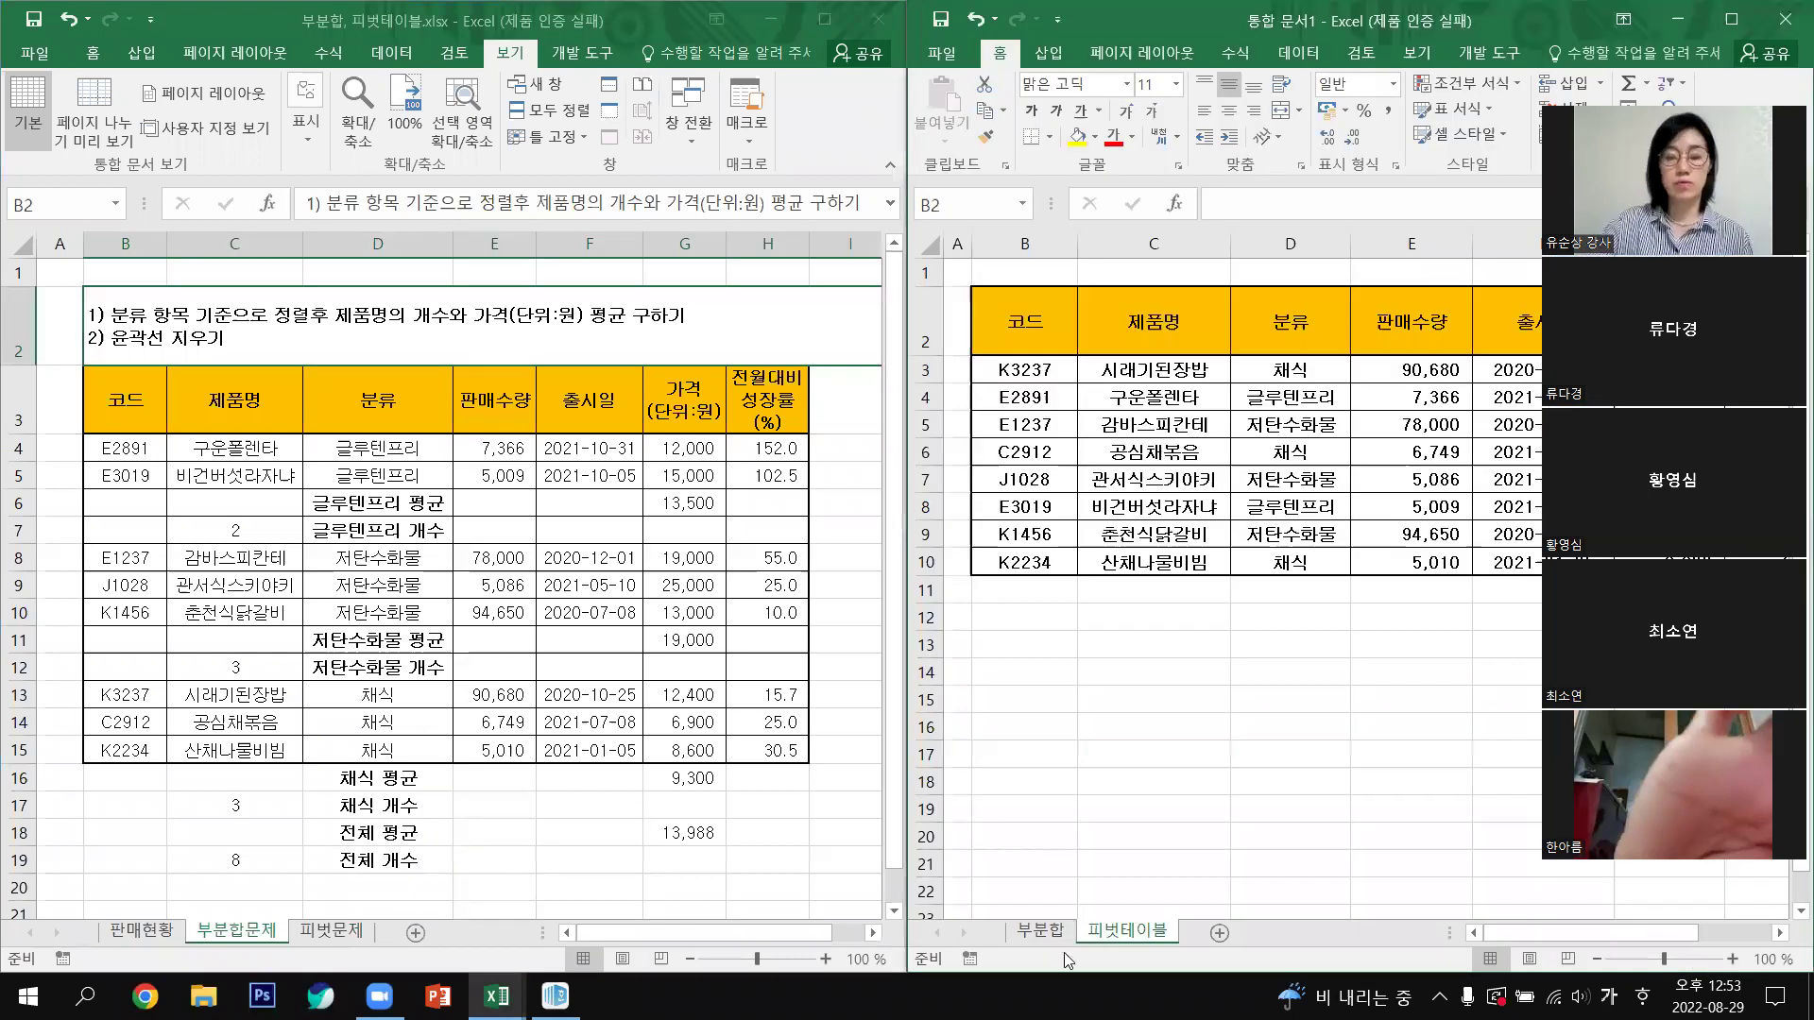
click(1040, 932)
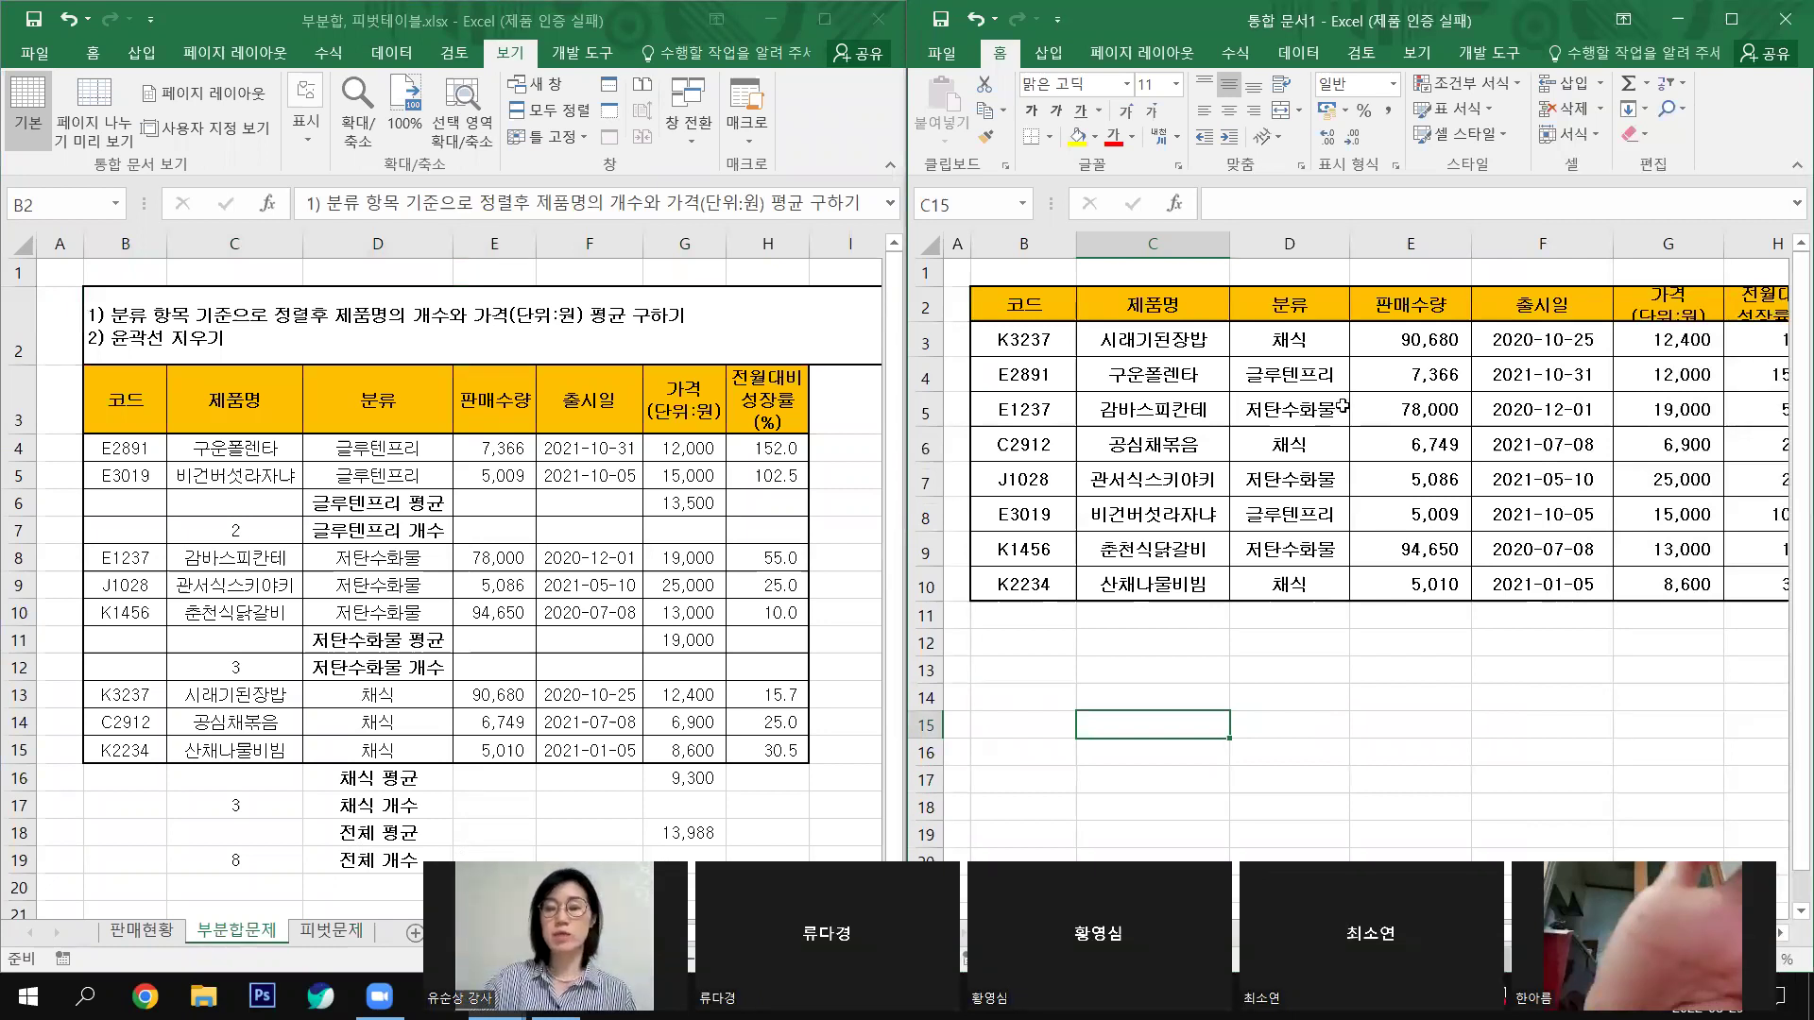
Step: Examine the 분류 column and its average and count rows in the 부분합문제 example
click(1422, 615)
click(1467, 704)
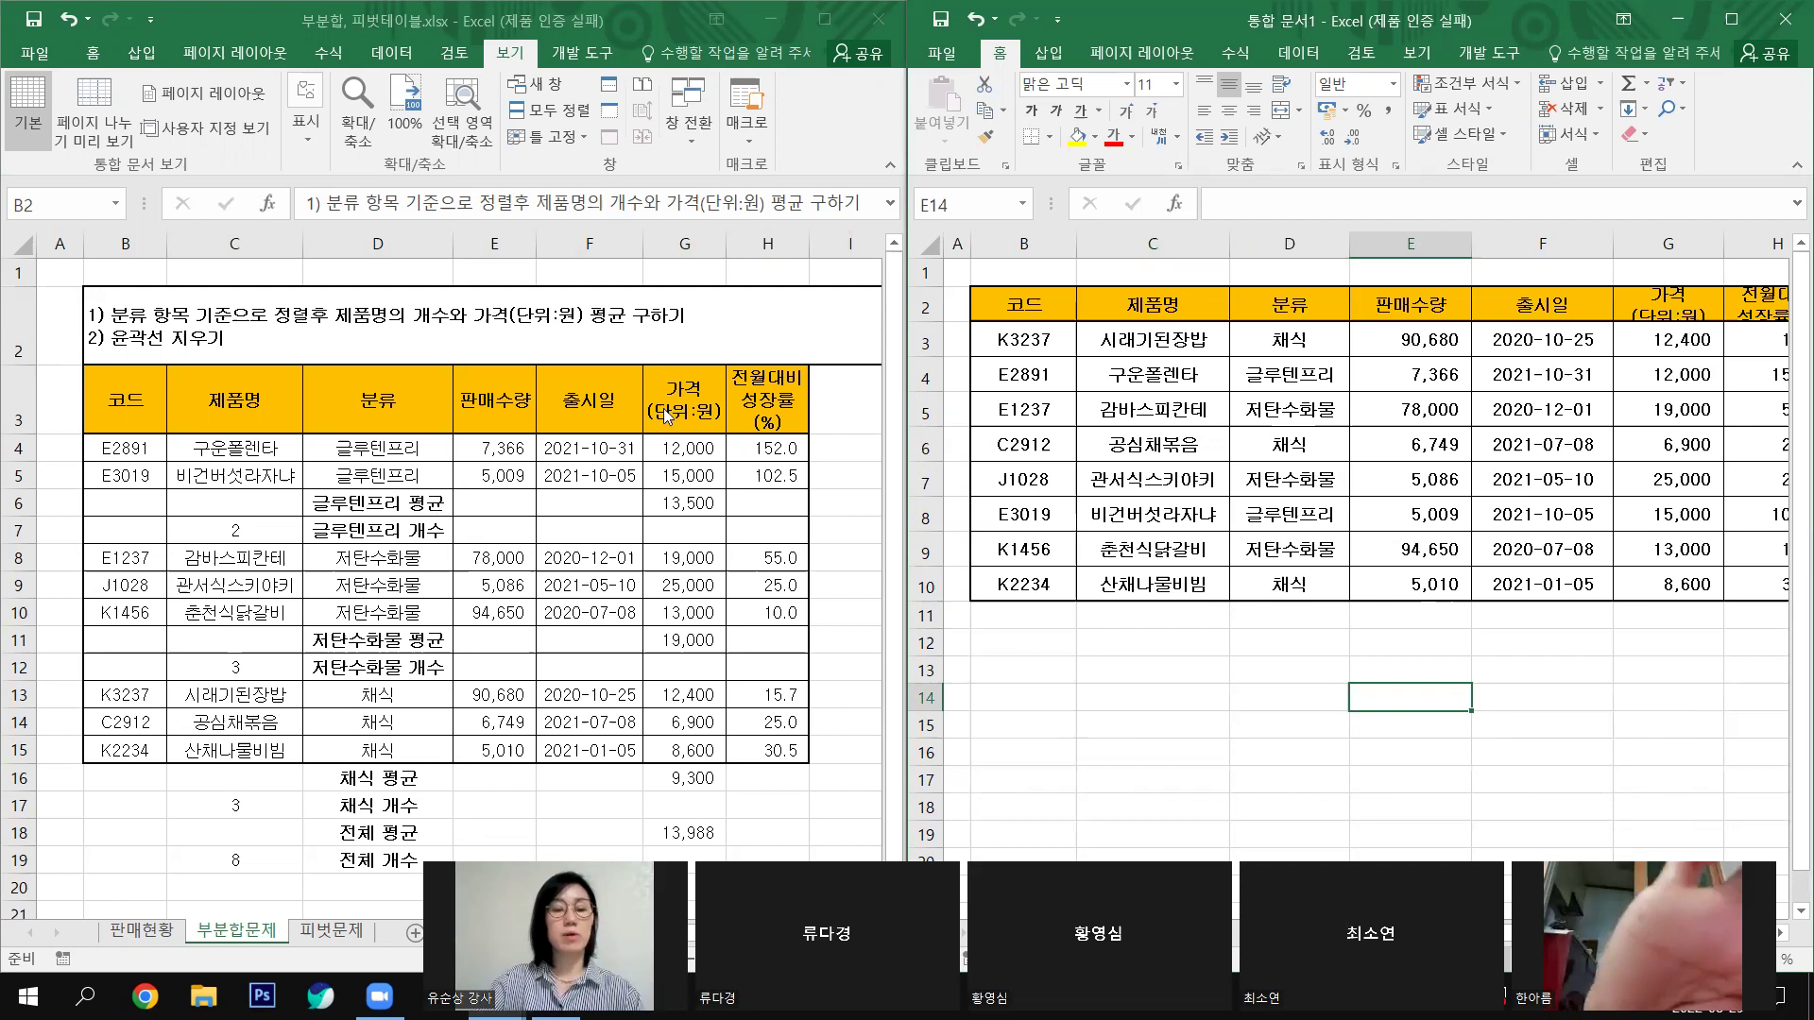
click(391, 531)
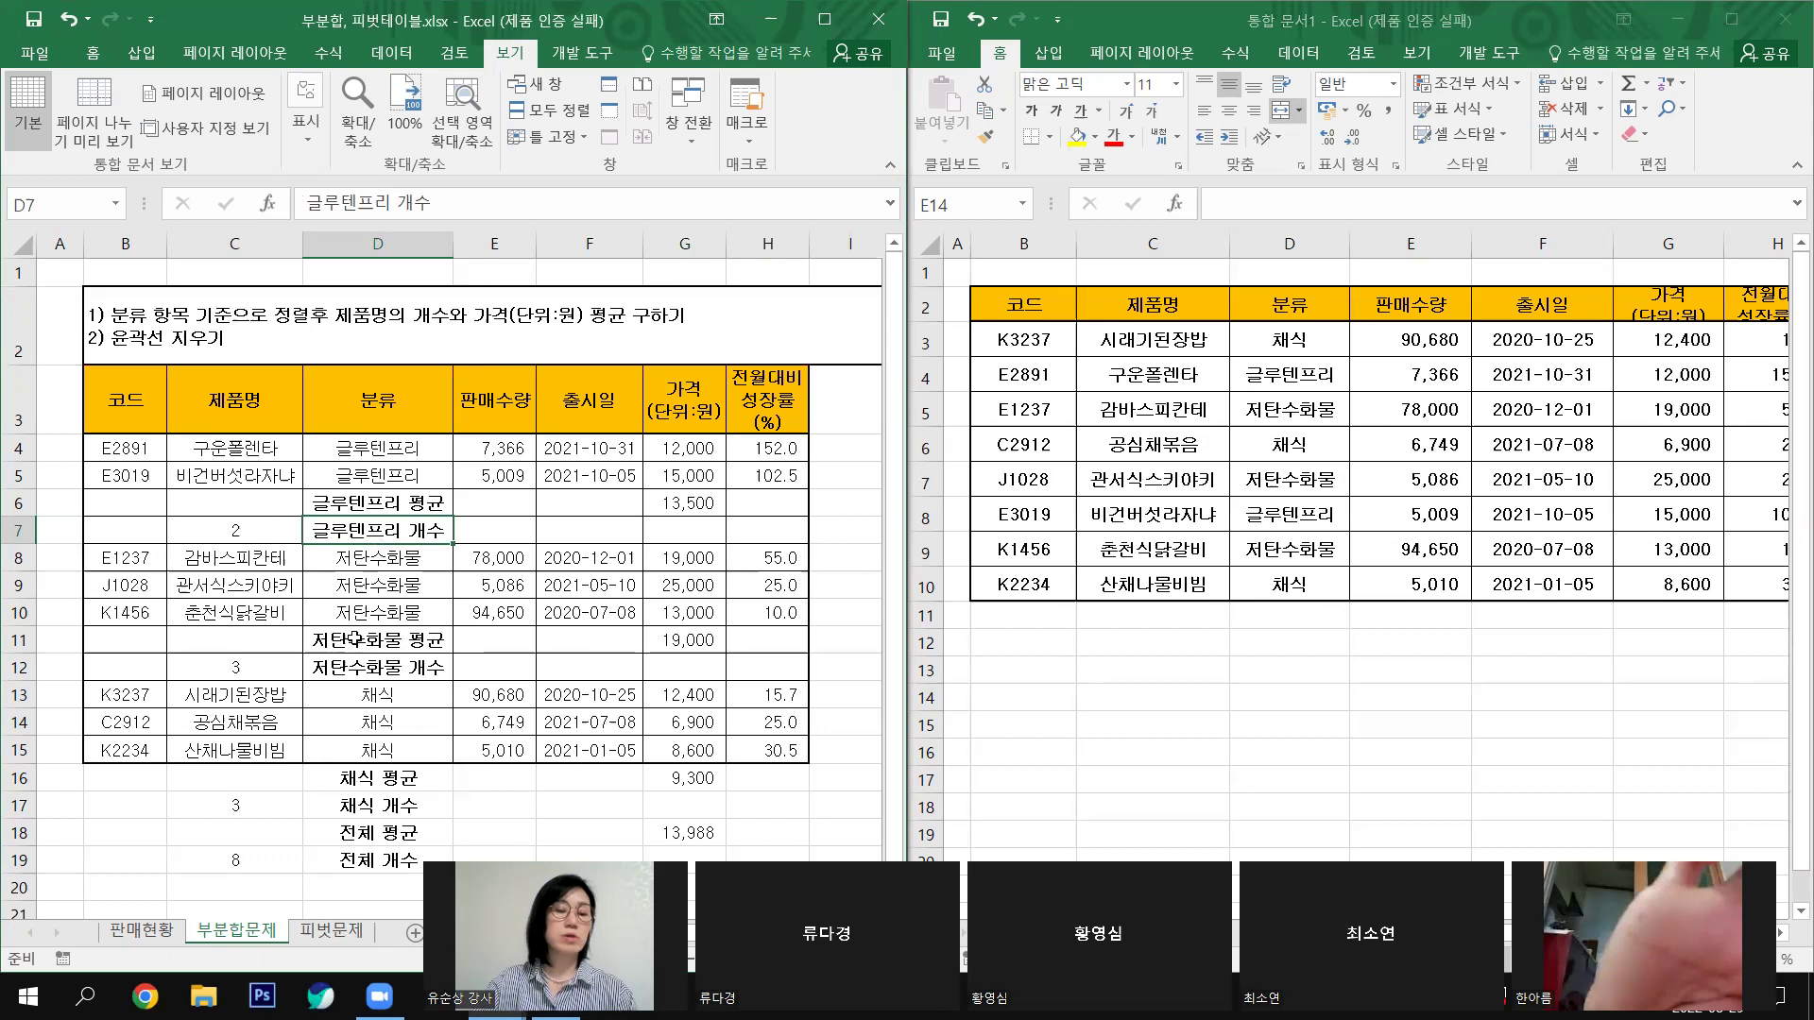
click(390, 404)
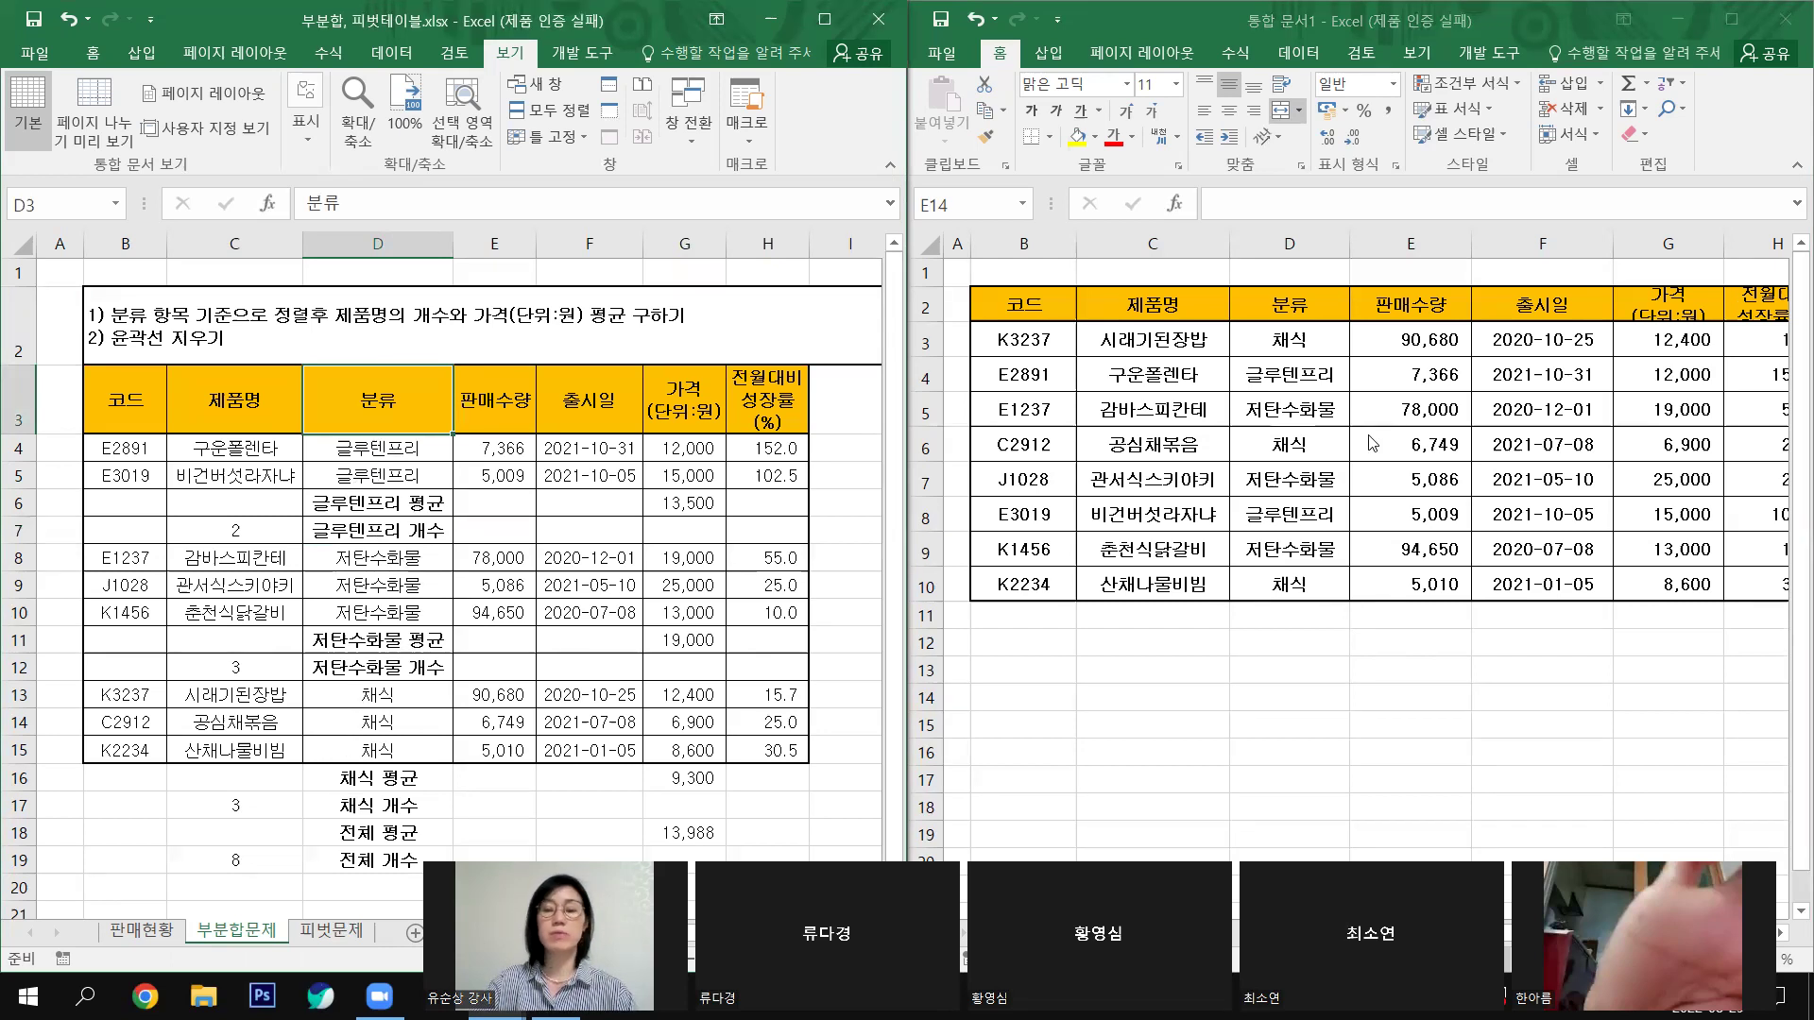
Step: Sort the 부분합 sheet's table by 분류, trying descending order before settling on ascending order
click(1300, 300)
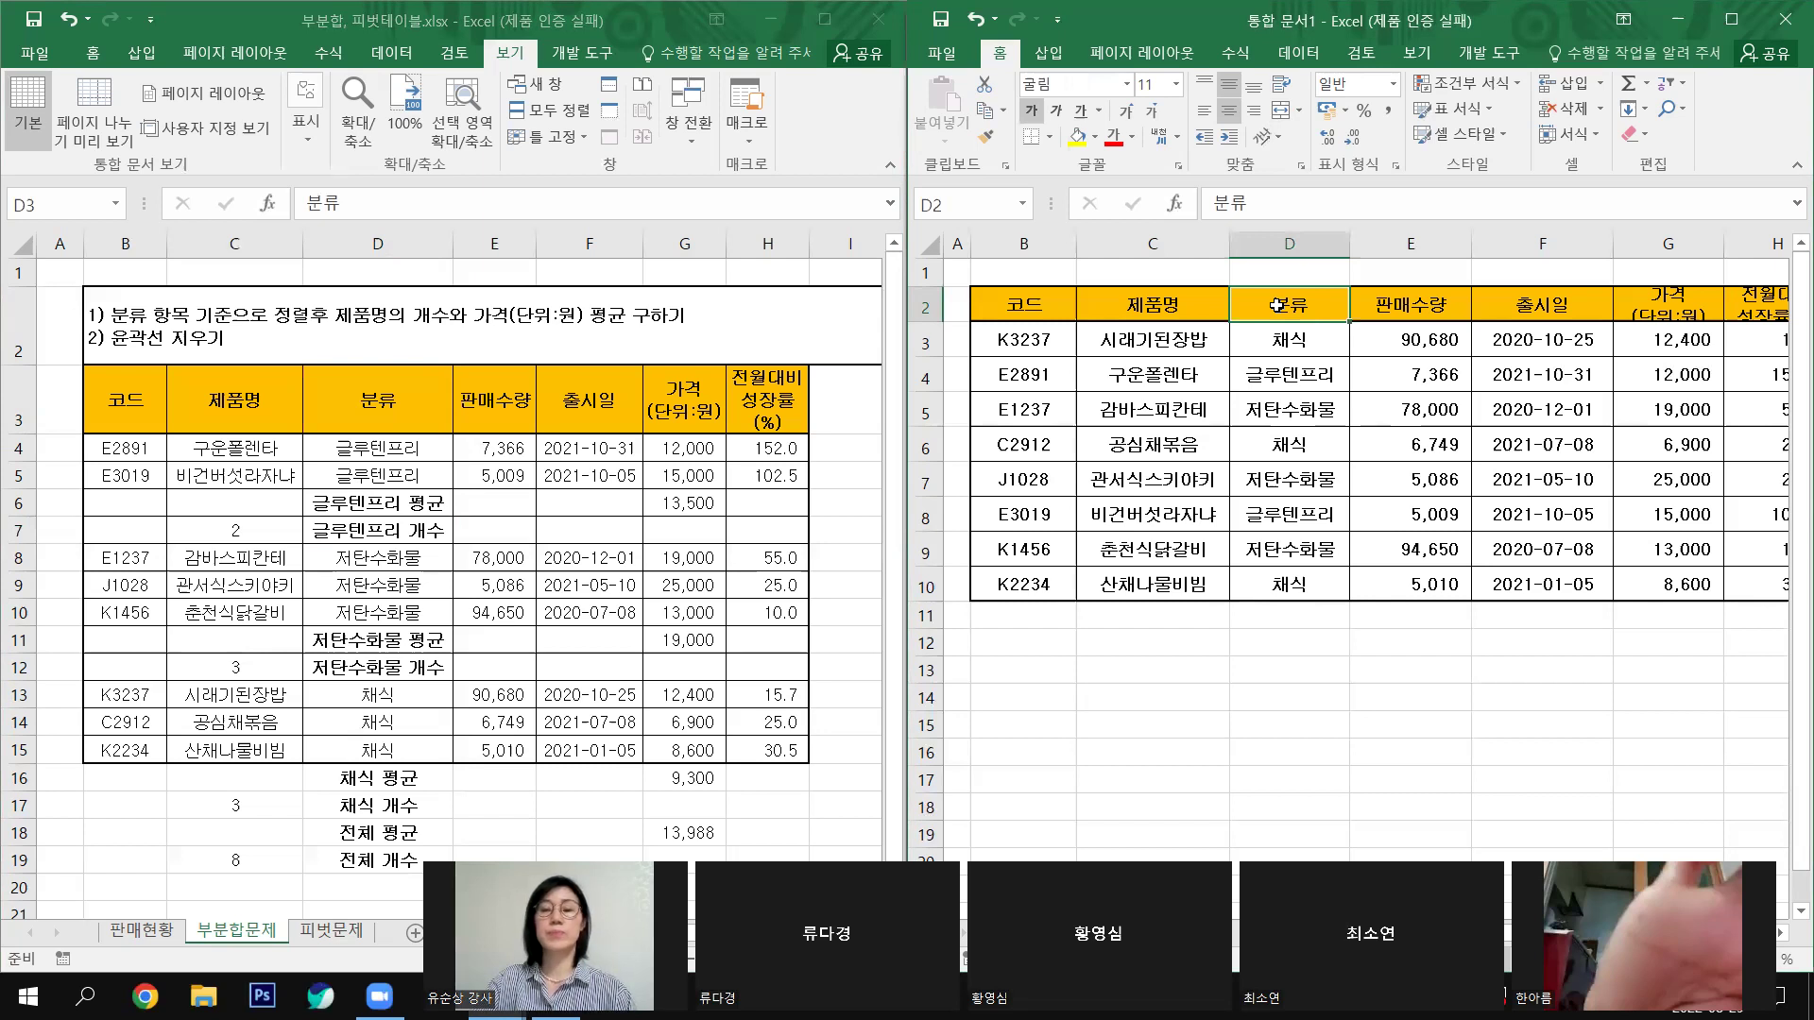
click(1310, 61)
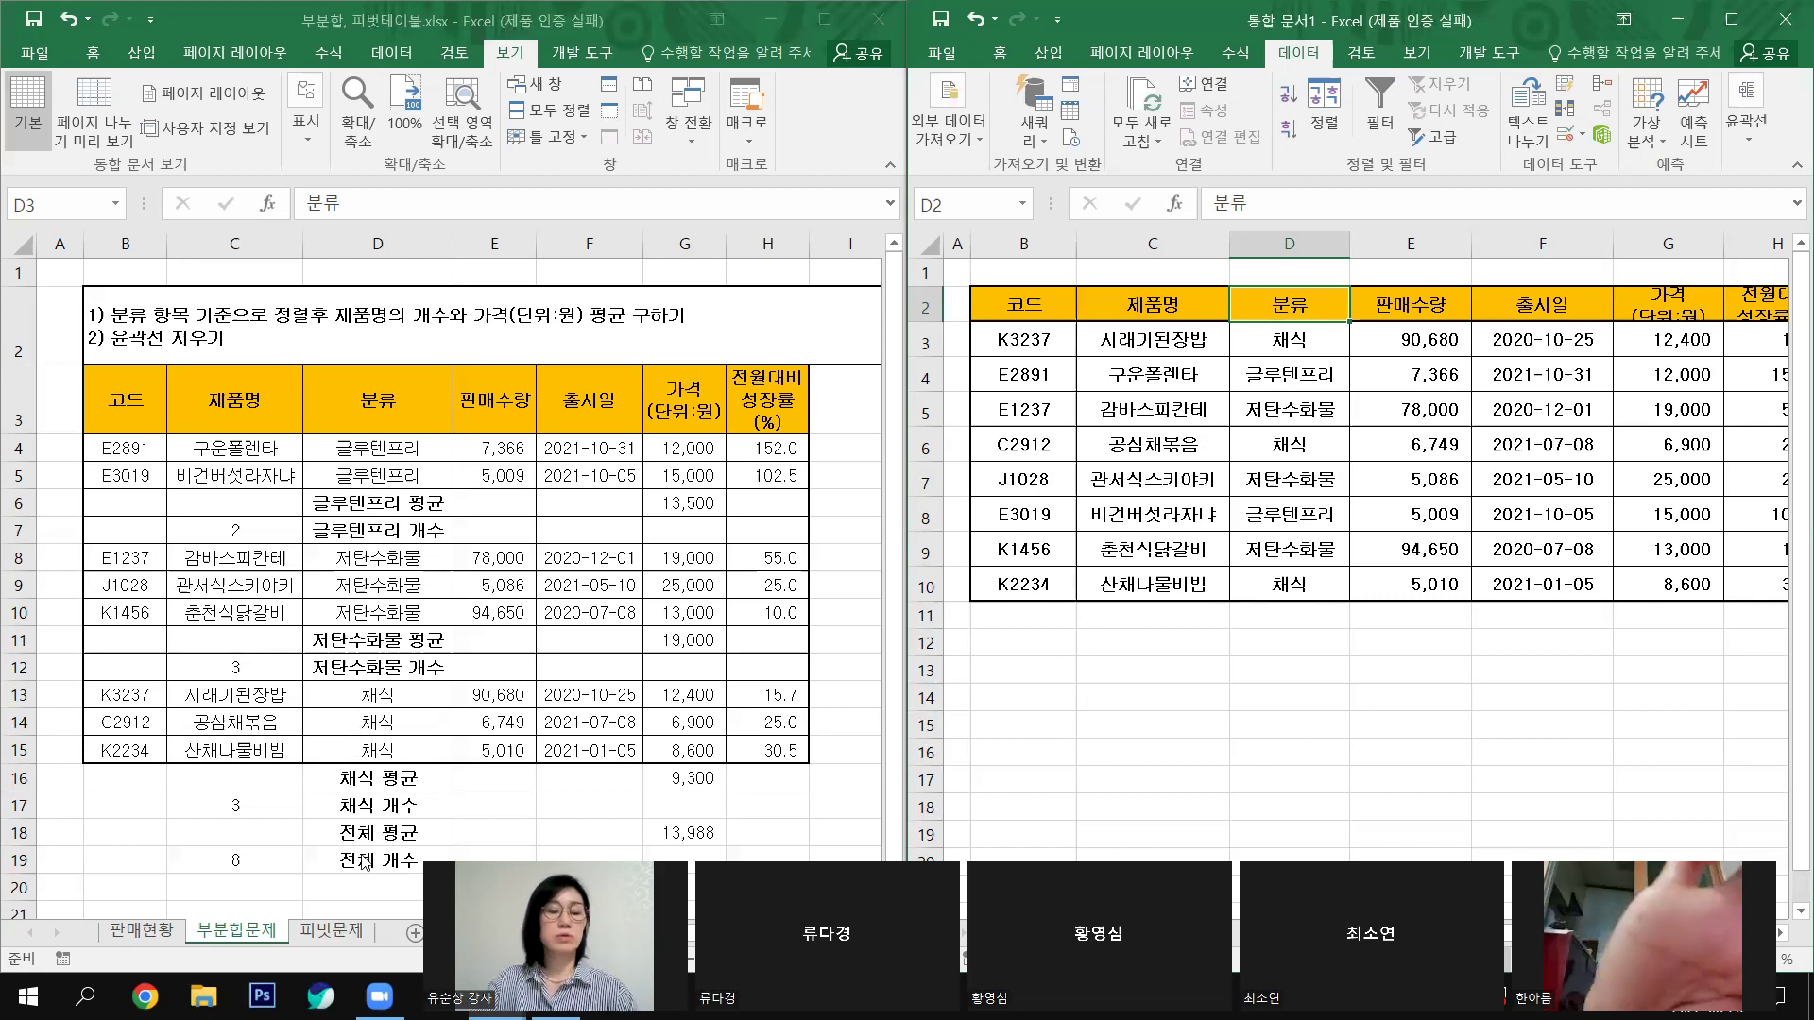
click(1286, 96)
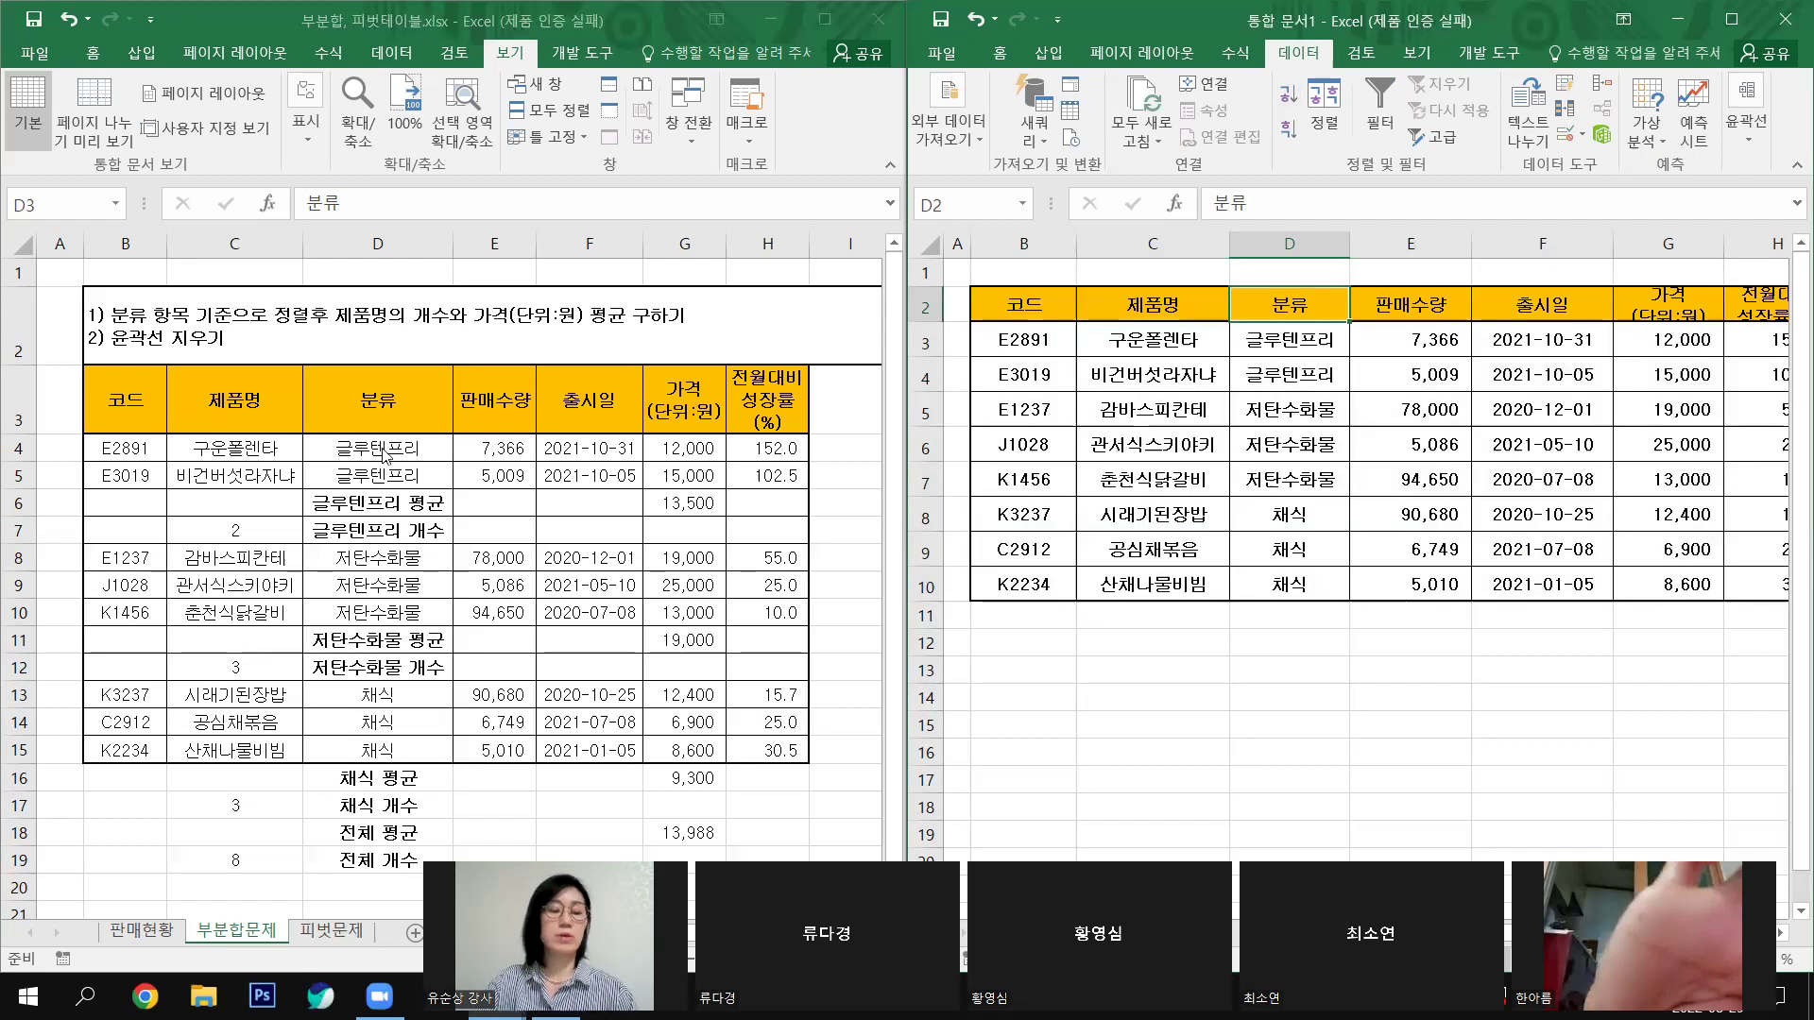
click(1288, 129)
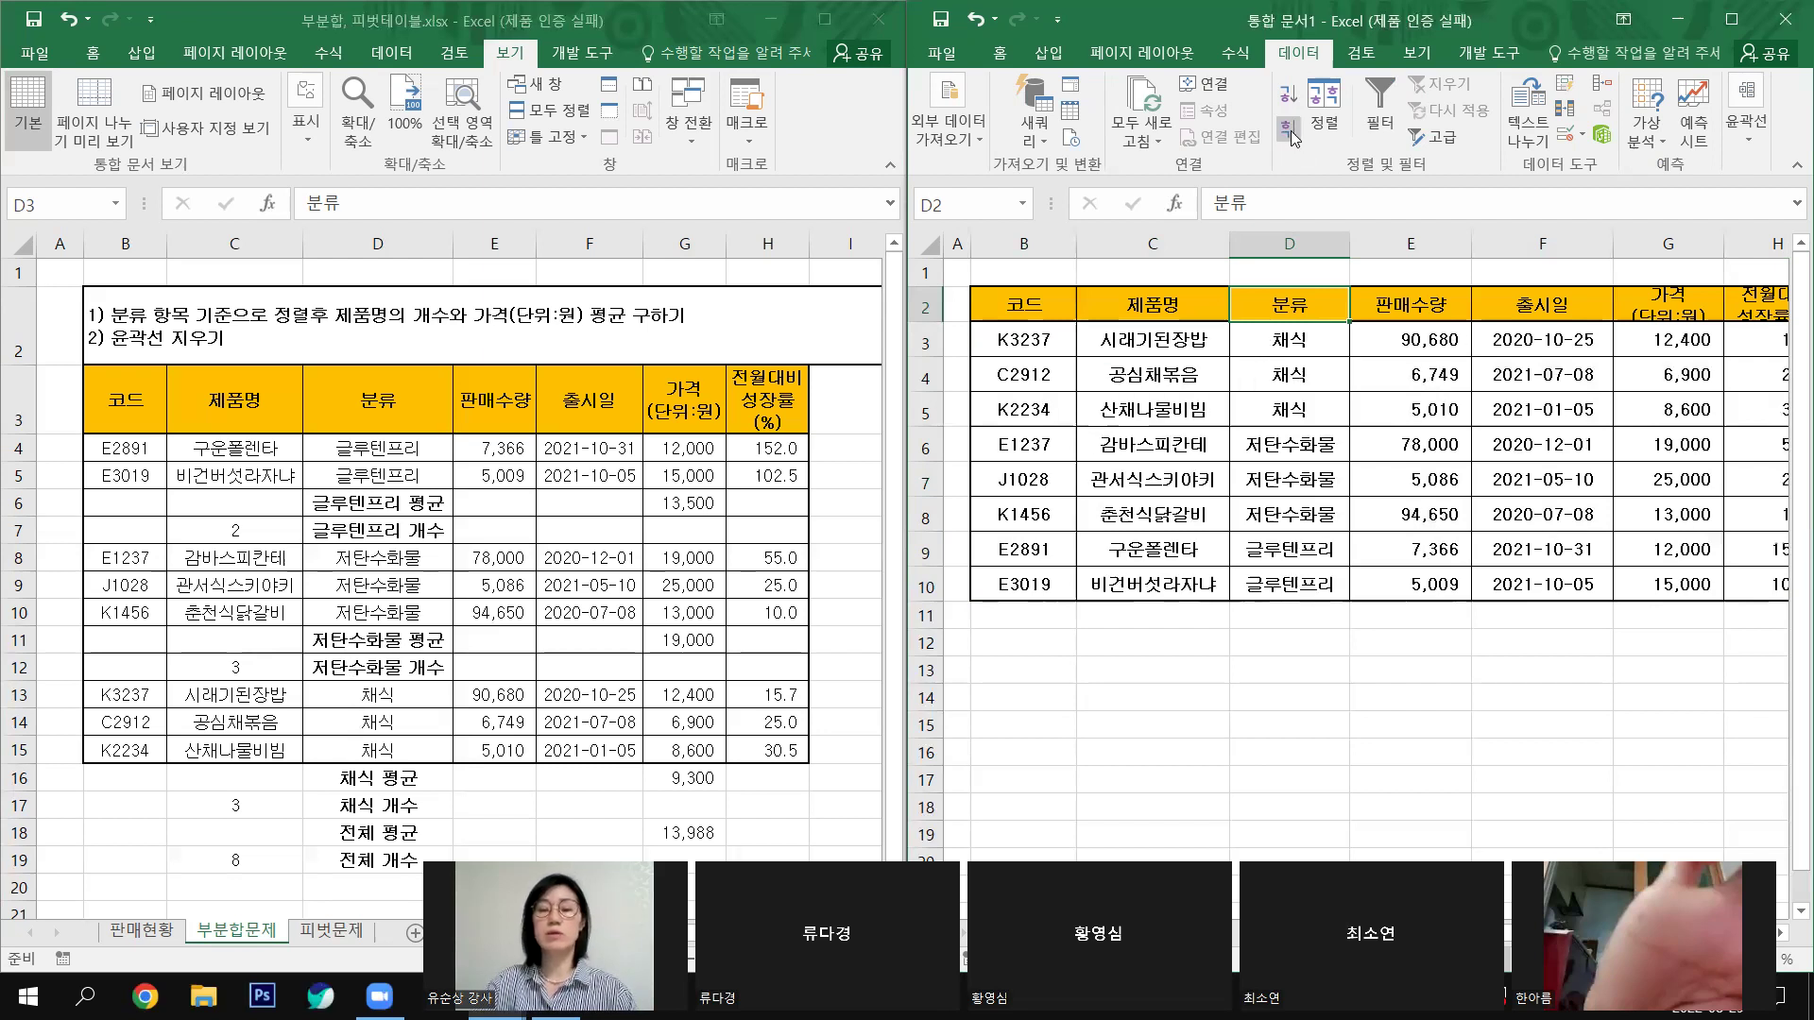
click(1289, 94)
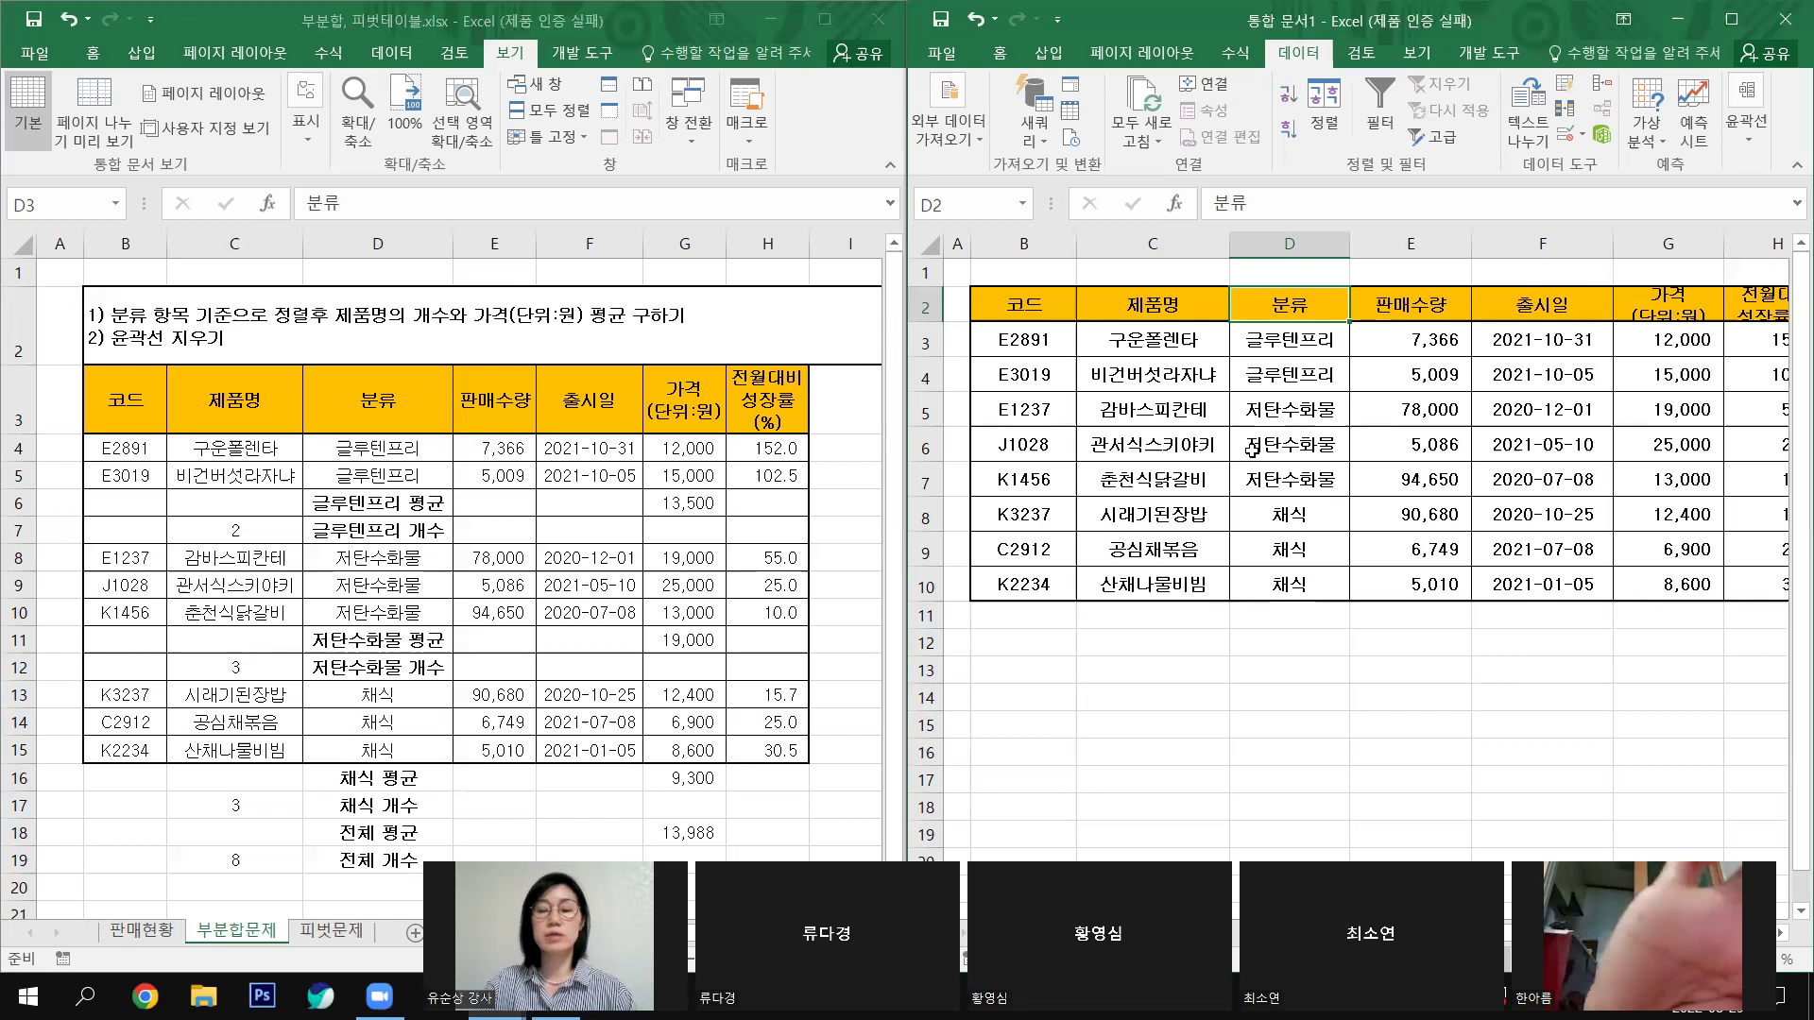
Step: Locate the Subtotal command in the maximized 통합 문서1 window and restore the side-by-side window layout
click(1347, 412)
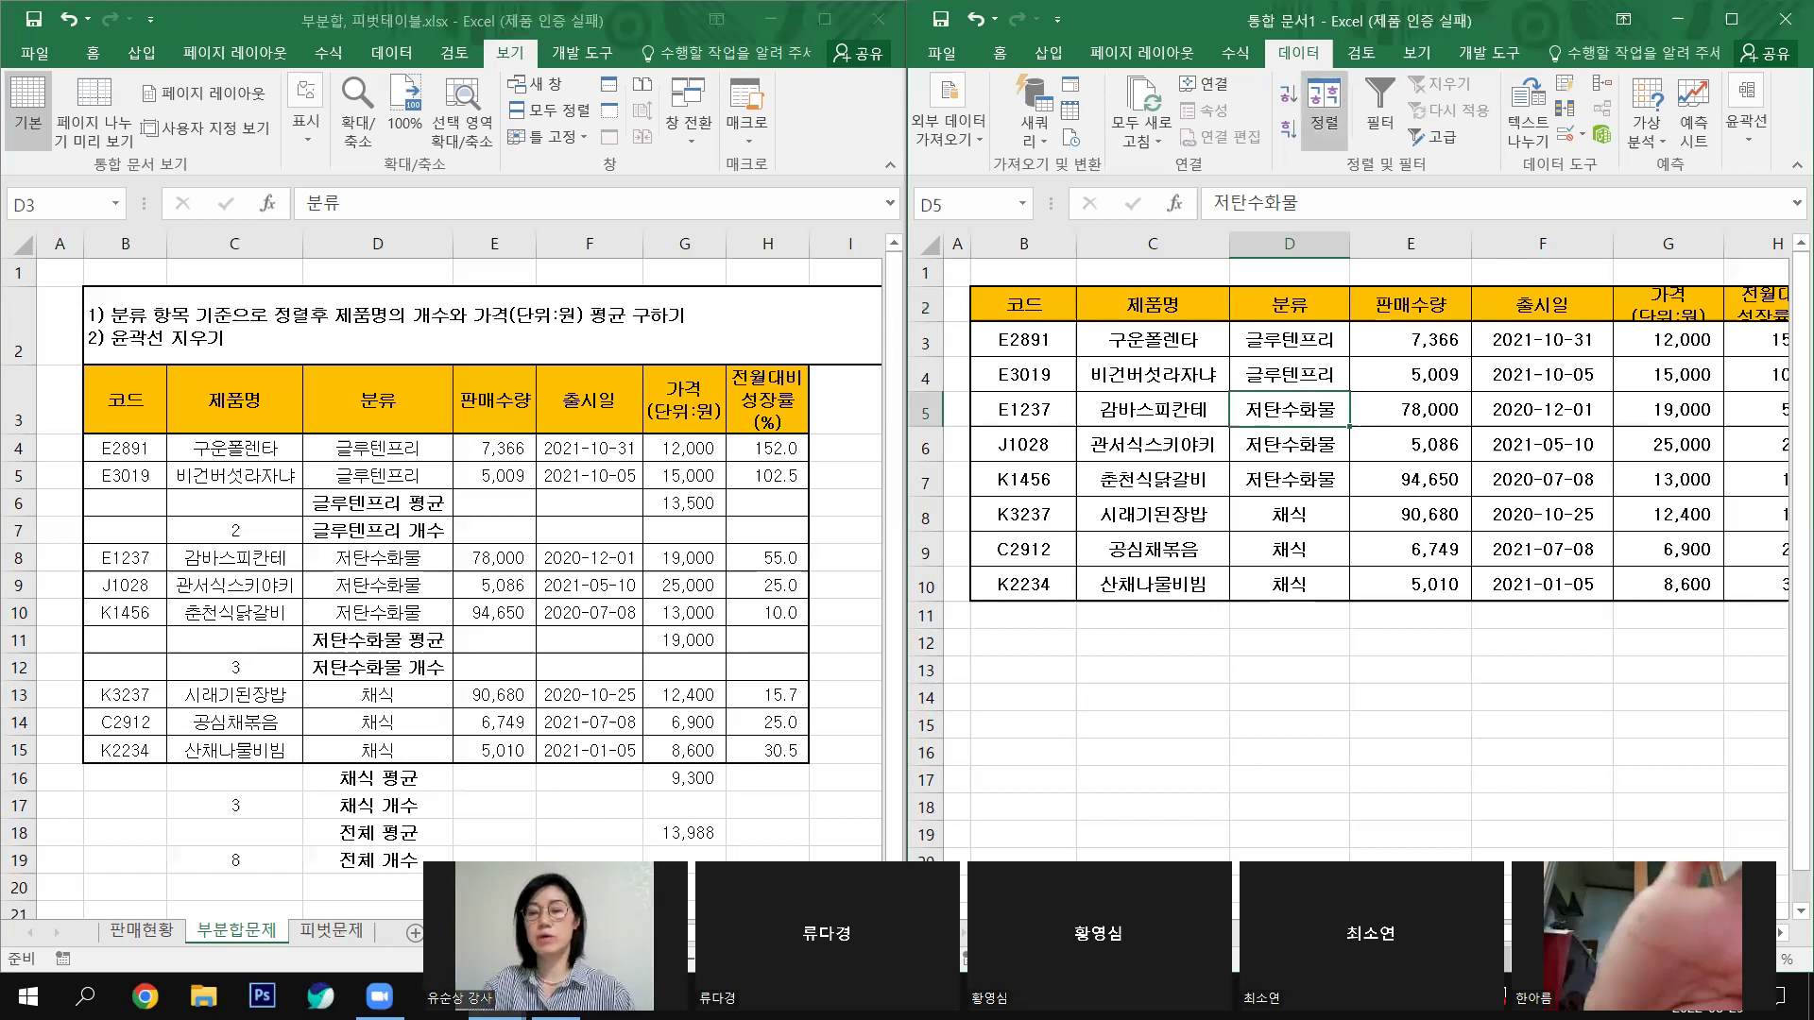
scroll(1351, 567, right, 2)
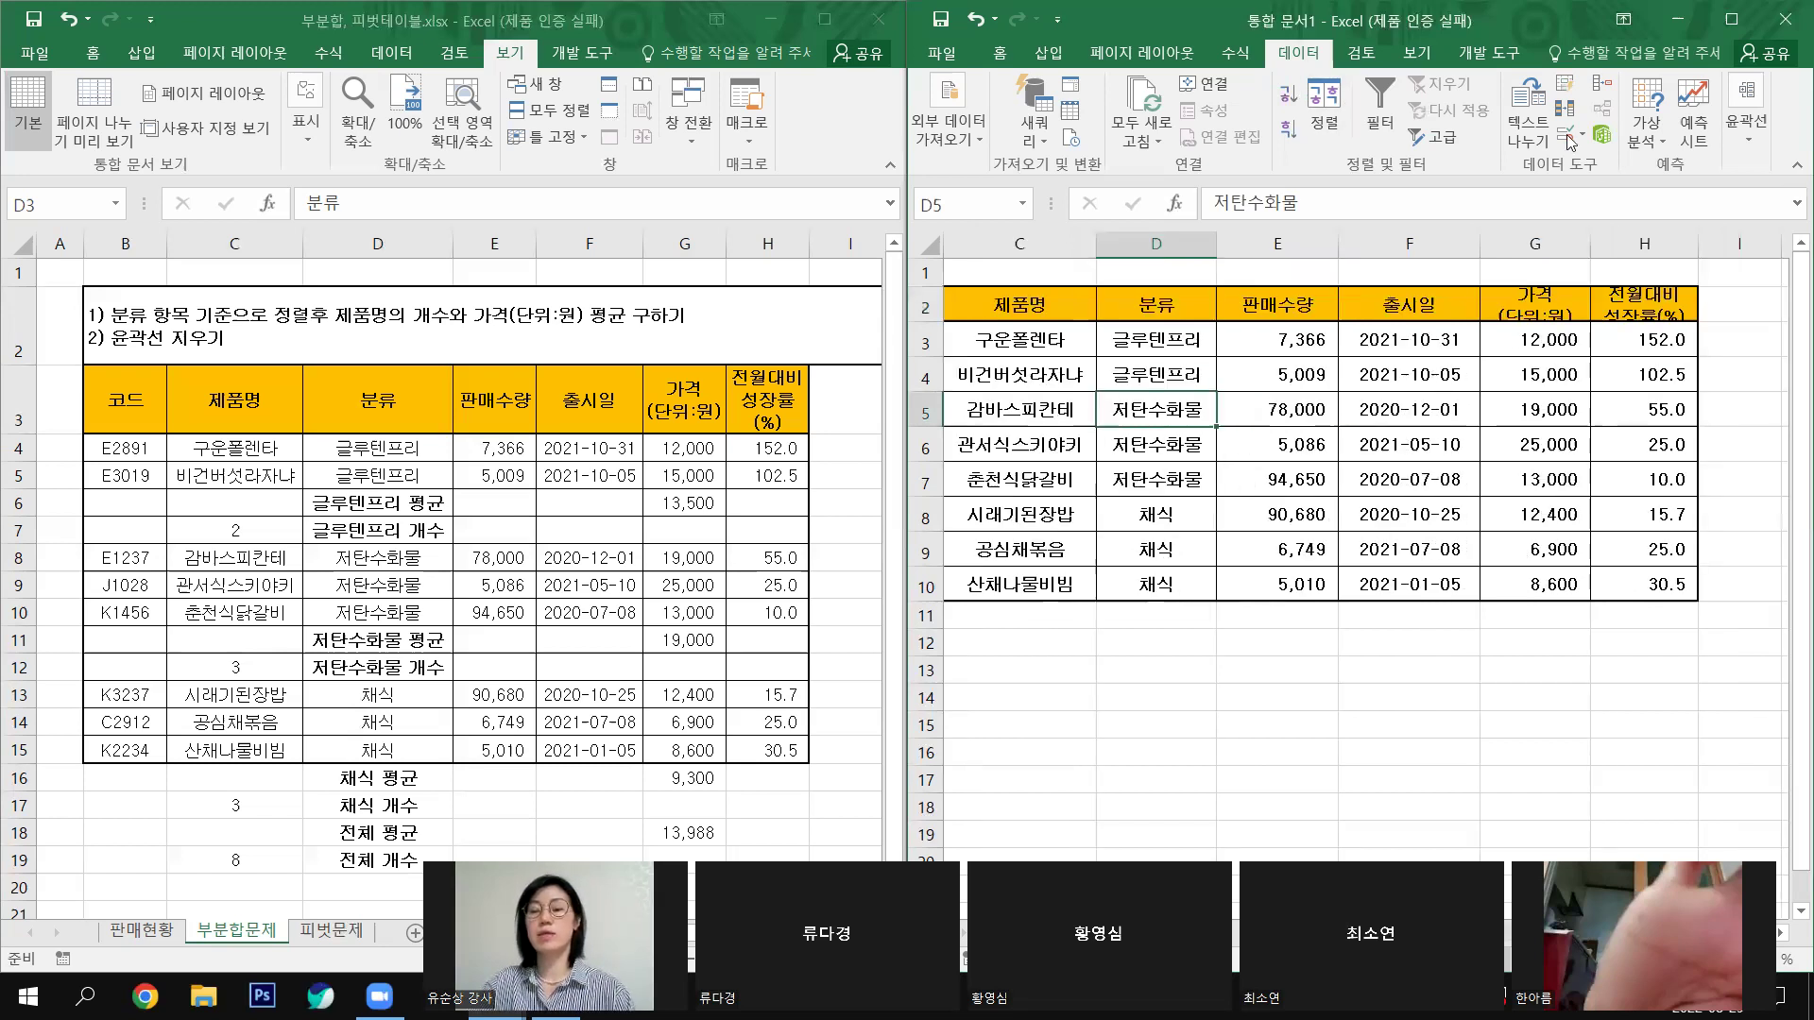
click(1735, 19)
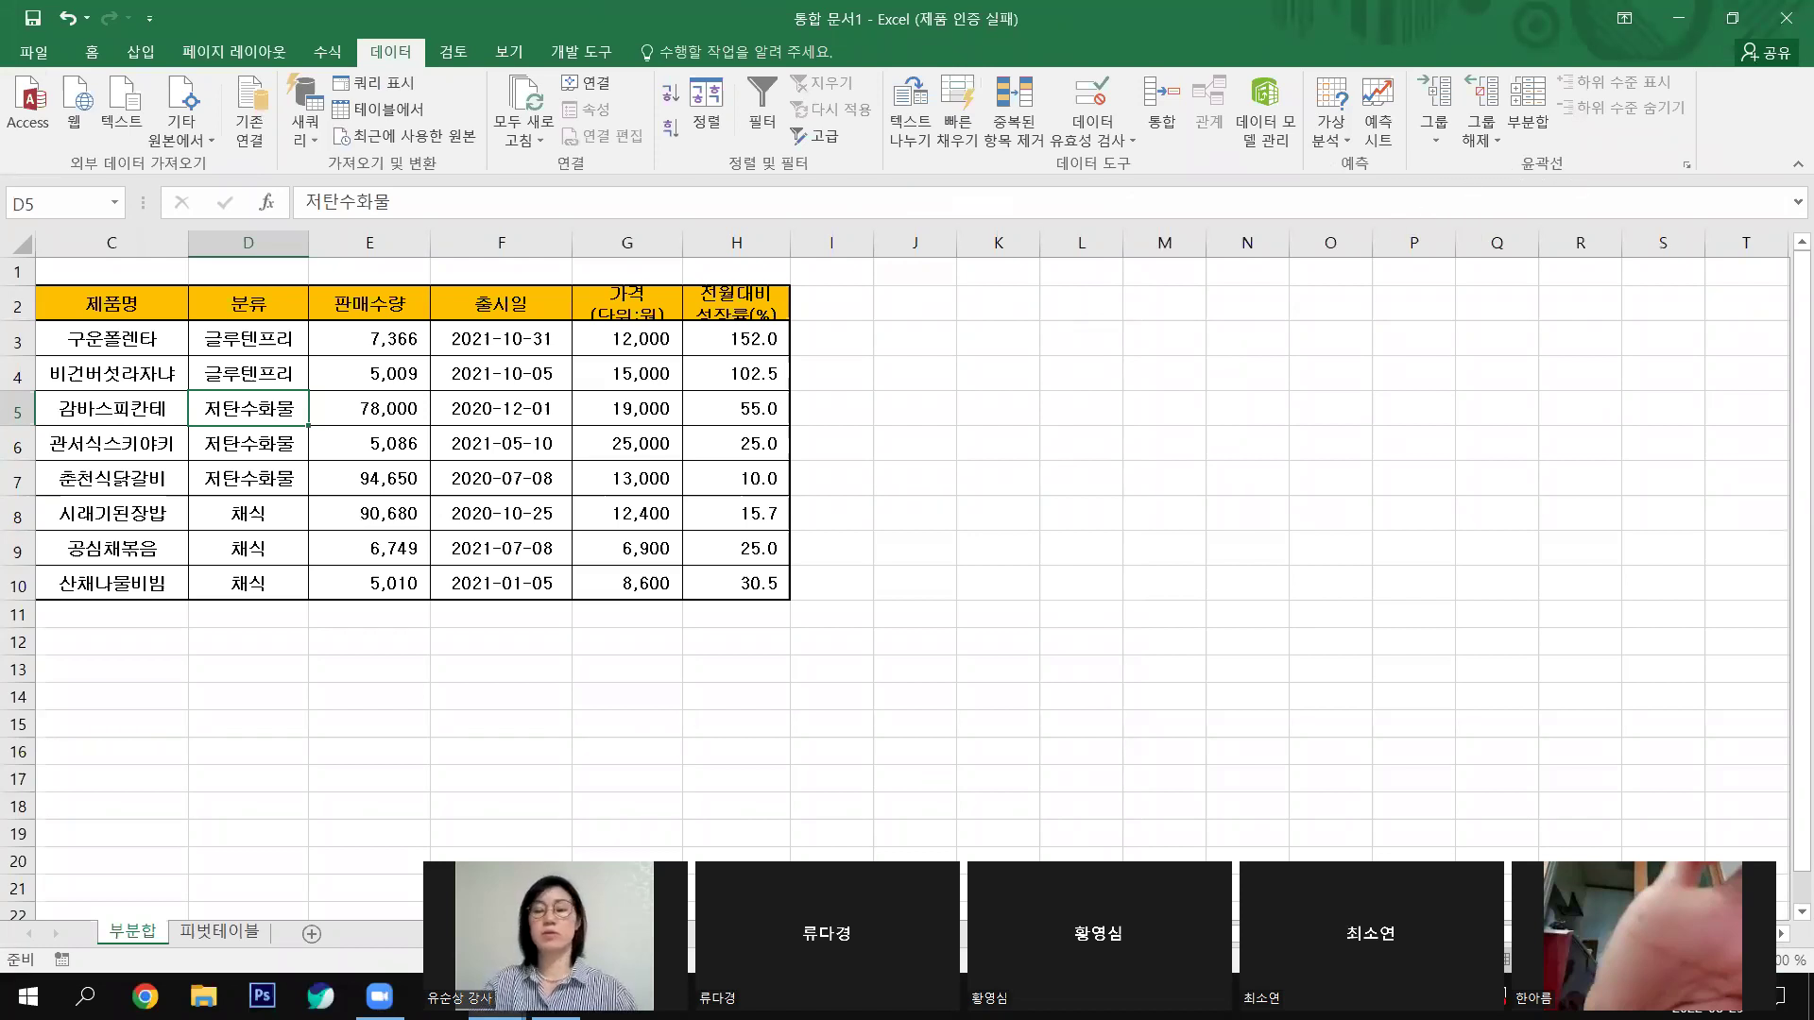
key(ctrl+1)
drag(1540, 237, 1549, 214)
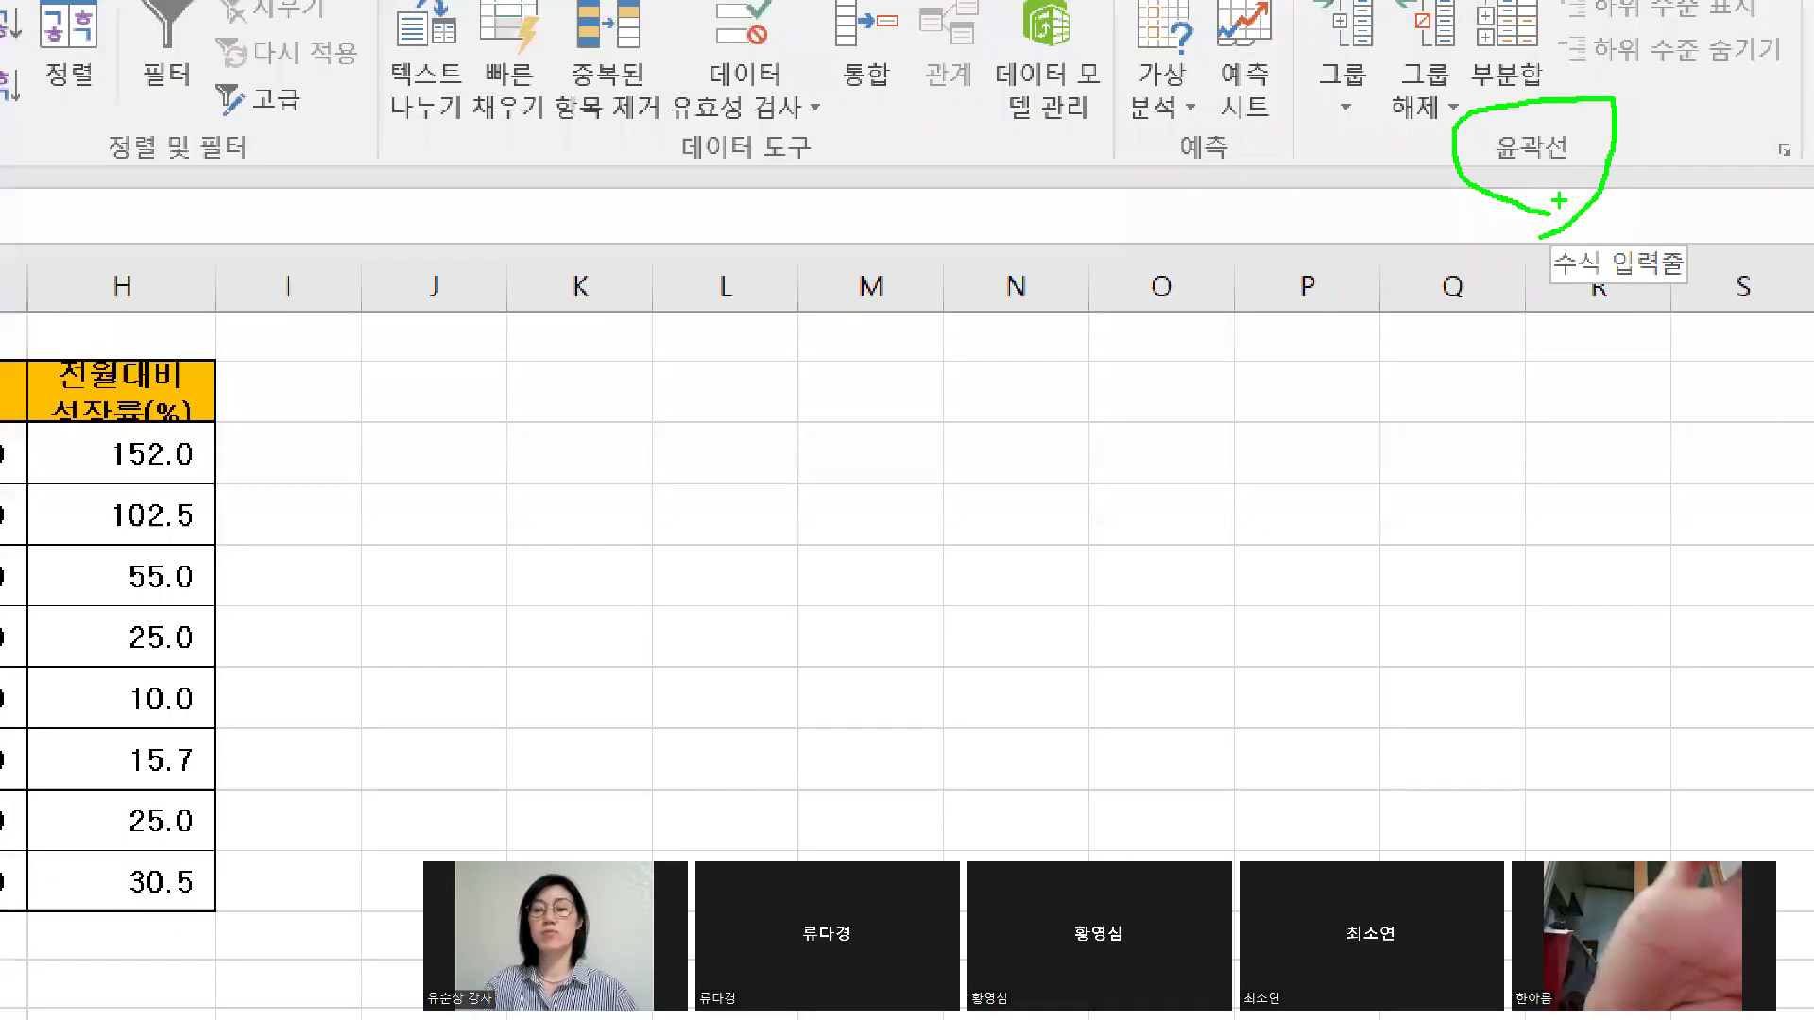
drag(1460, 5, 1584, 3)
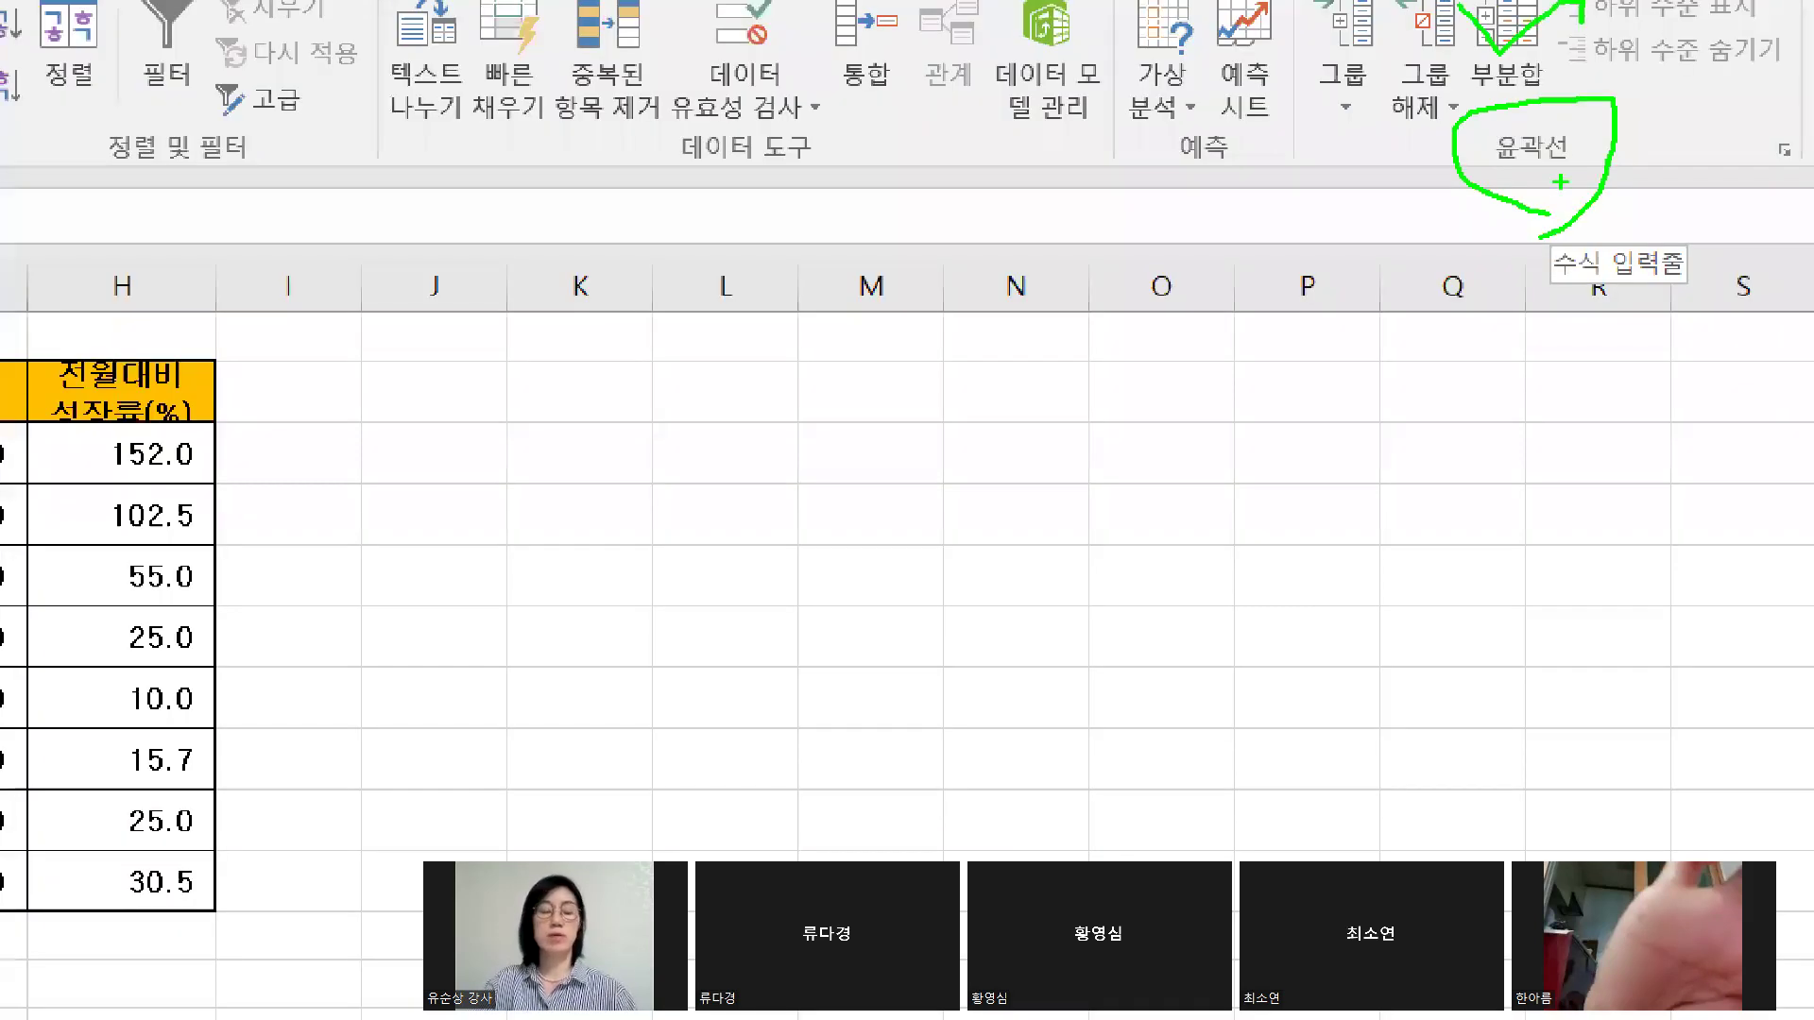
key(Escape)
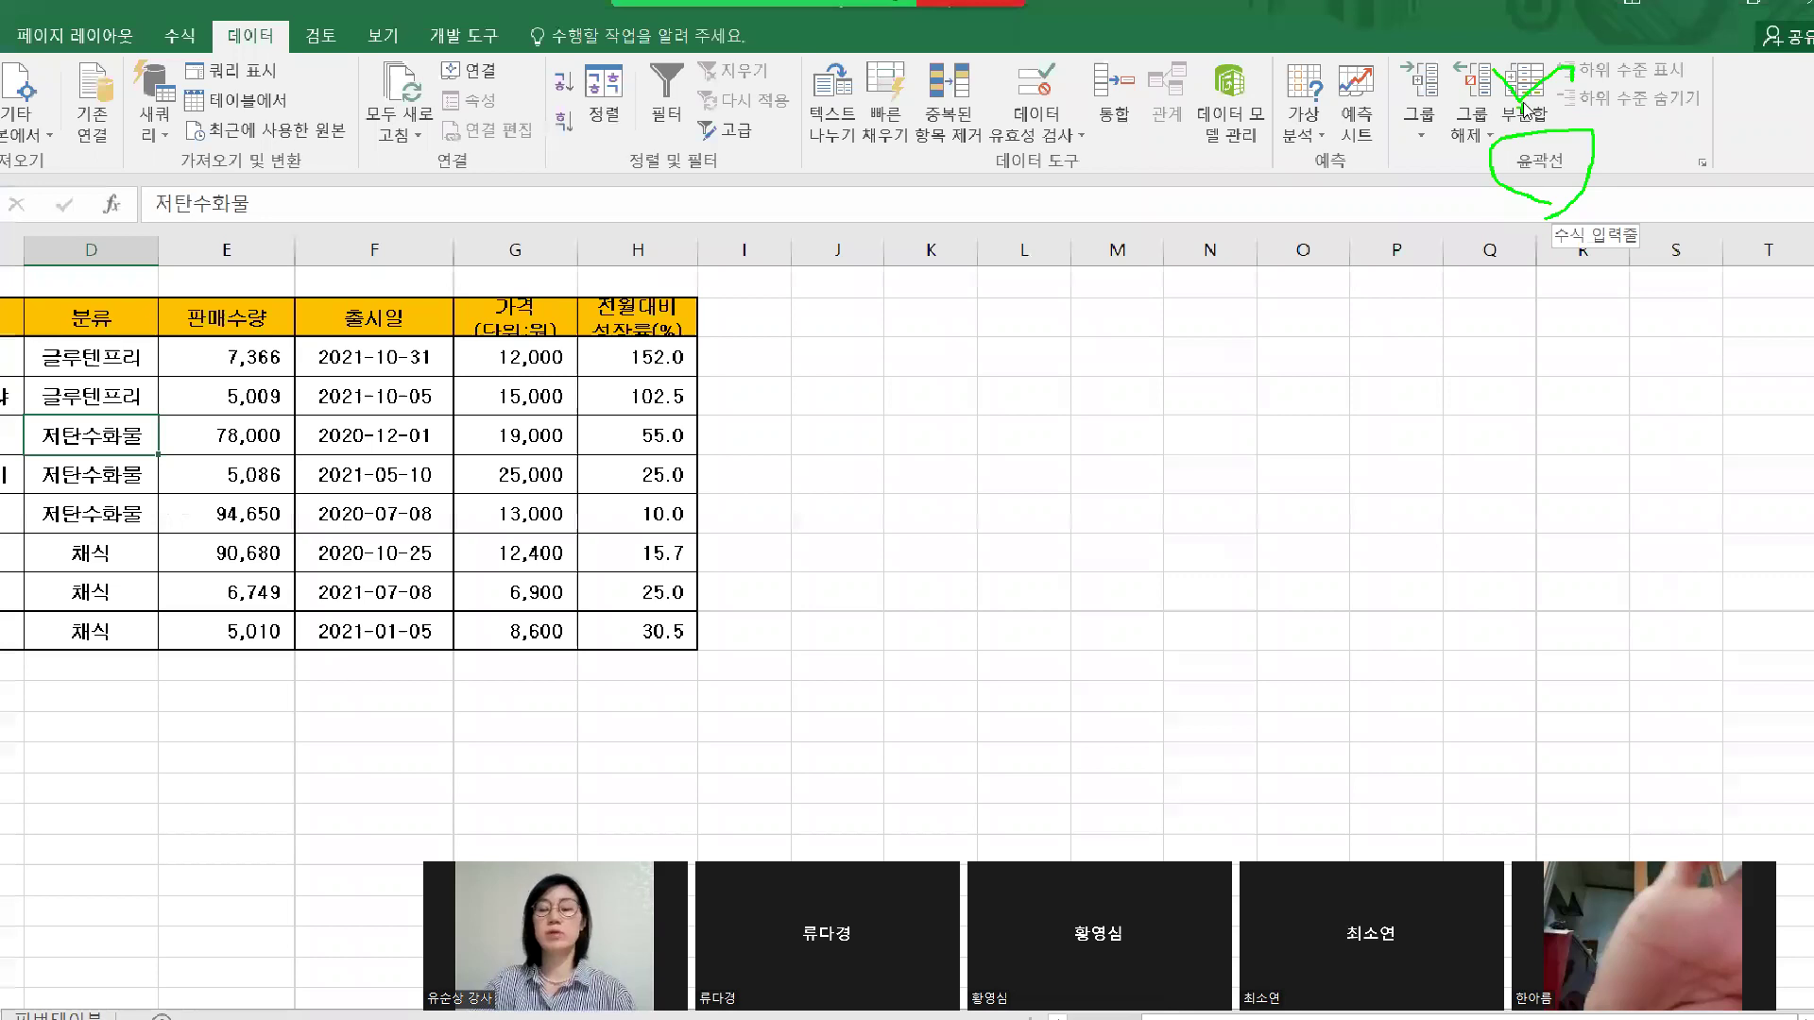
click(1531, 104)
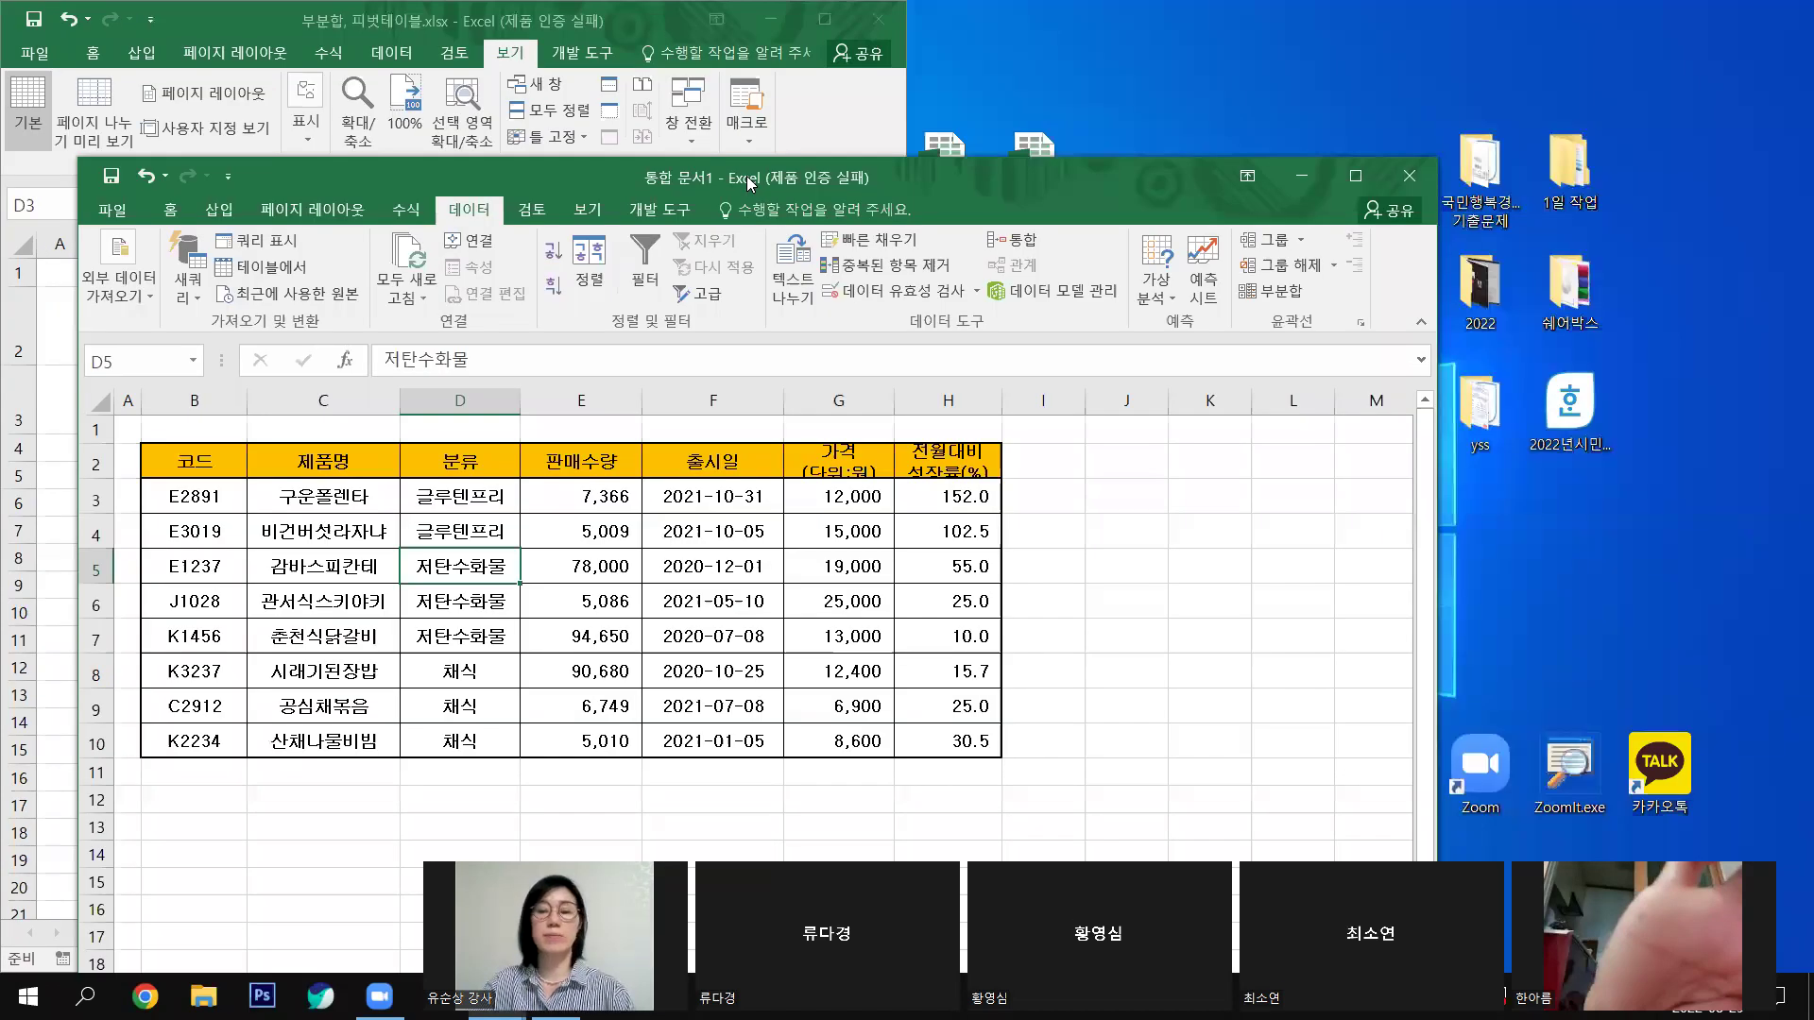
drag(746, 177, 1812, 387)
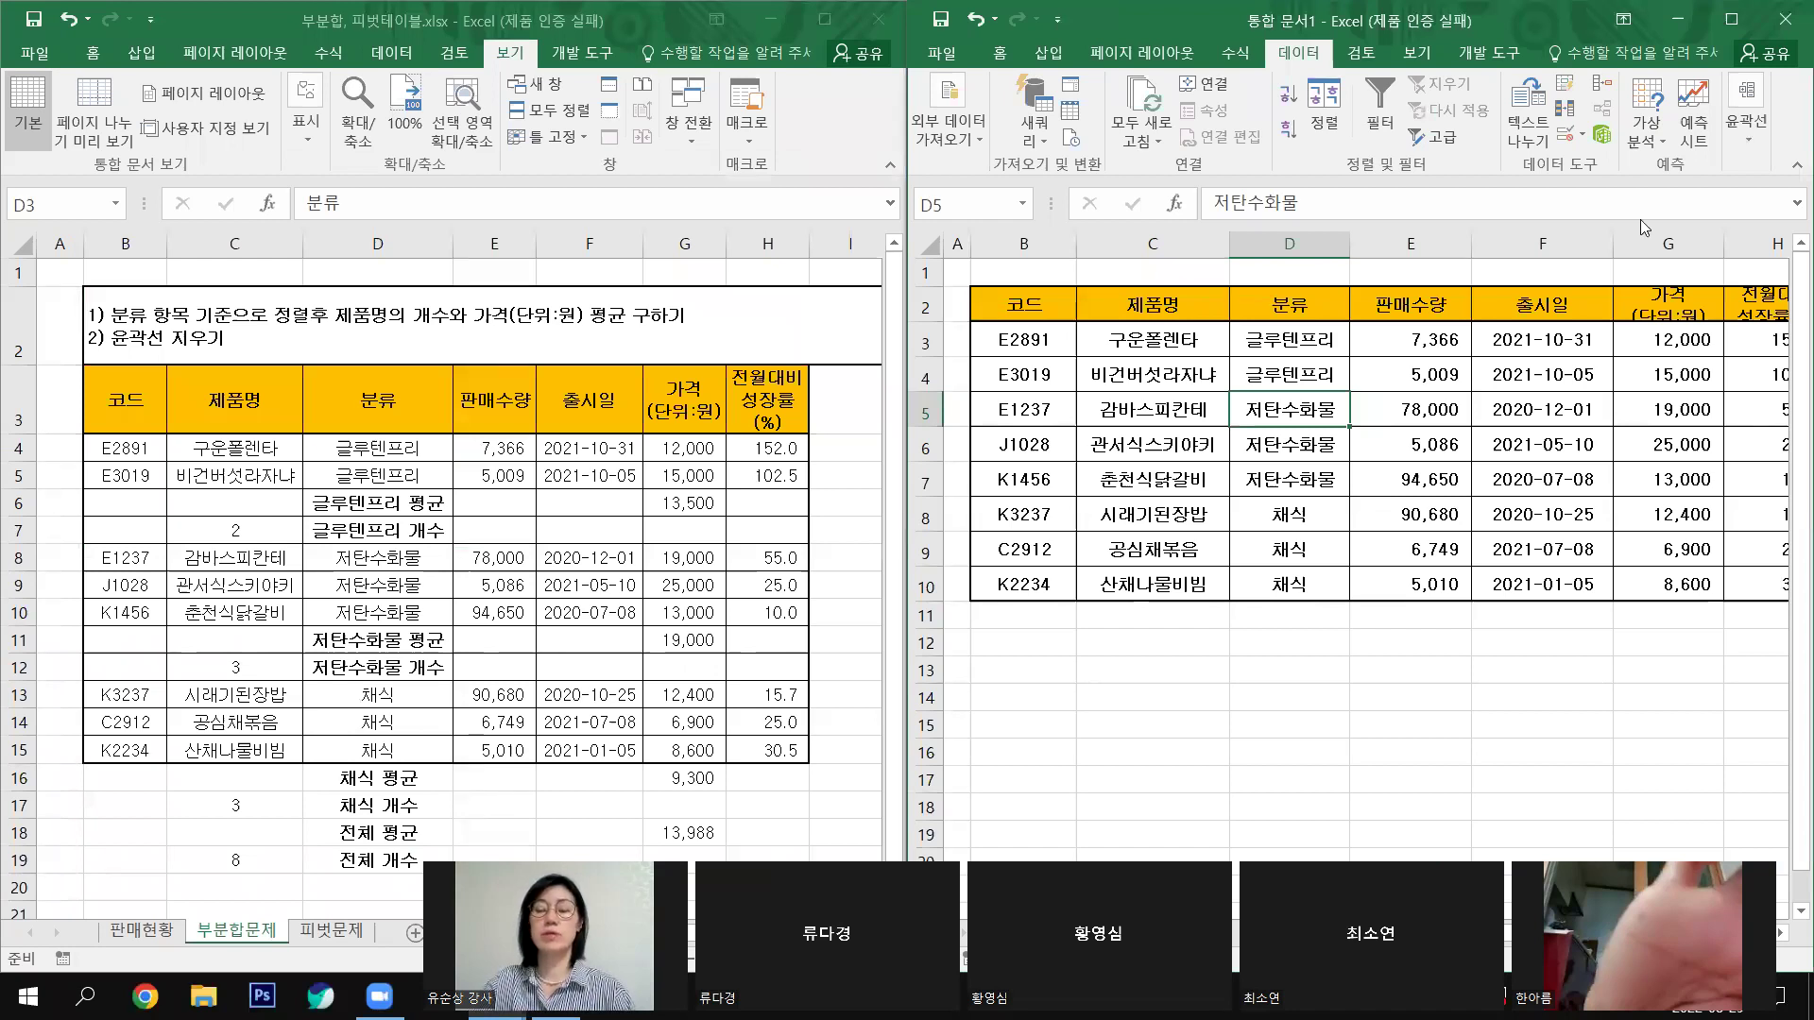
Step: Start a Subtotal on the sorted 부분합 table and group it by 분류
key(alt+a)
key(b)
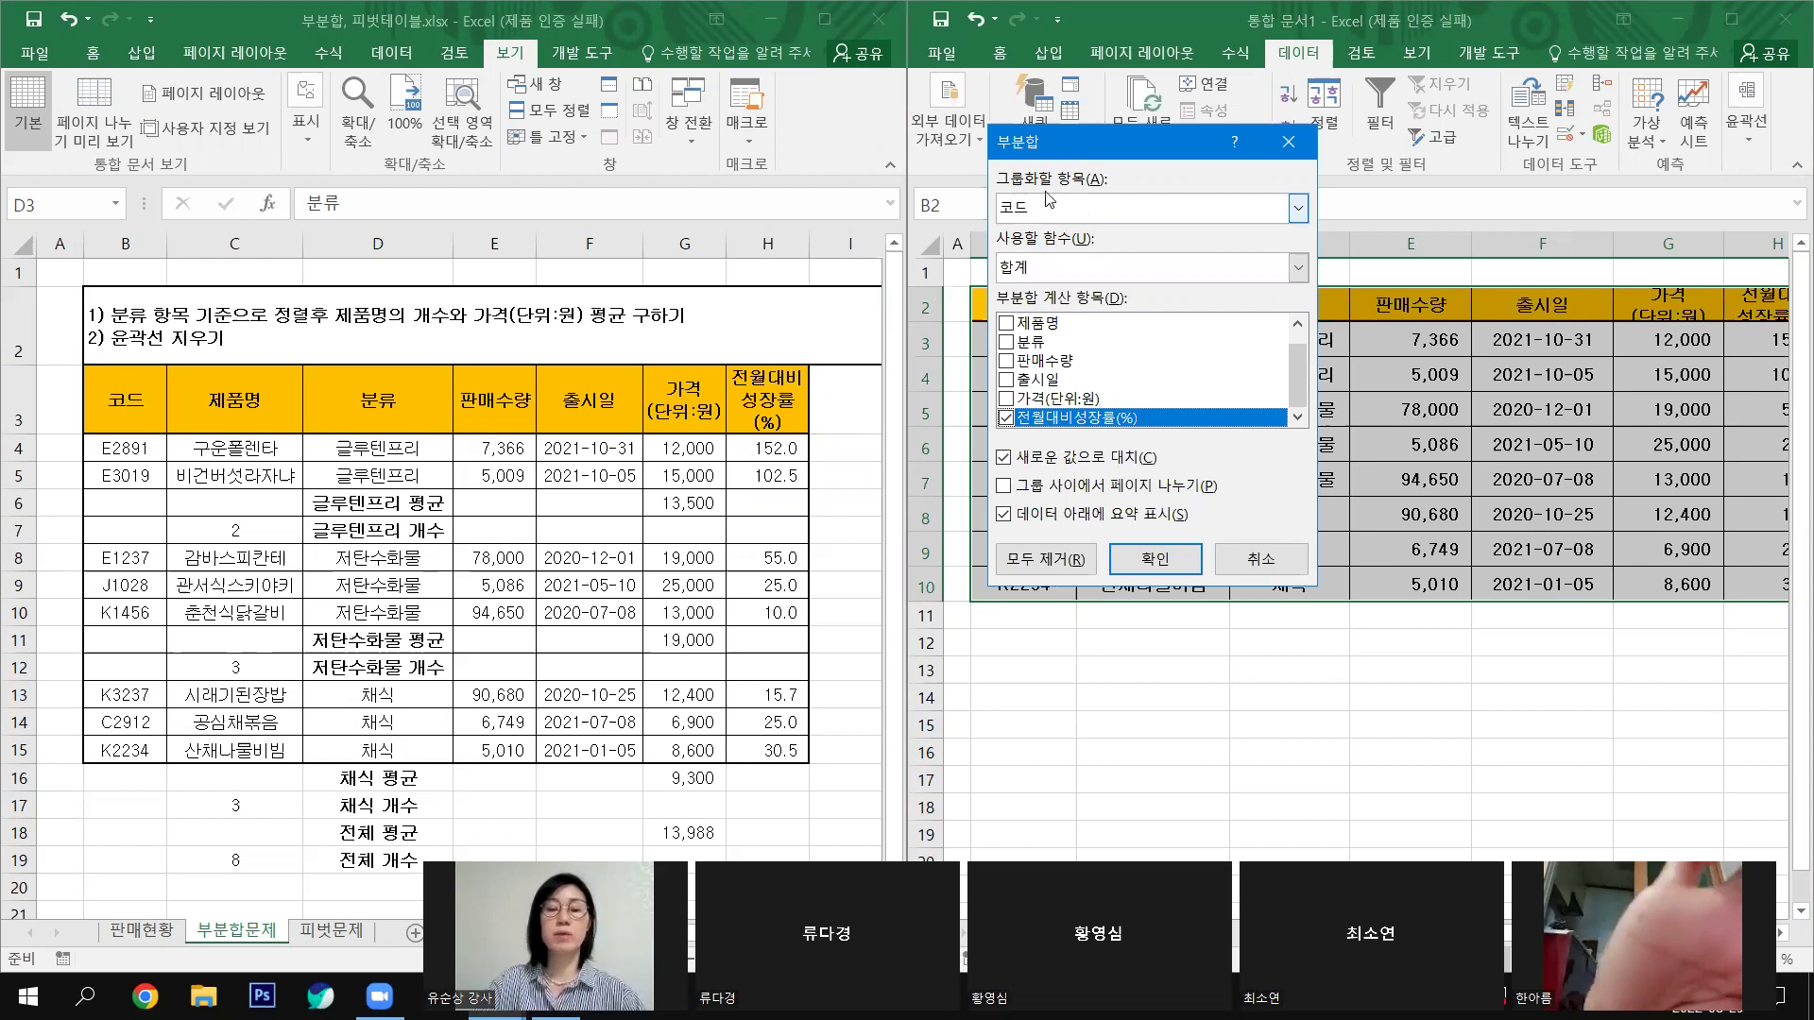
drag(1076, 146, 1068, 175)
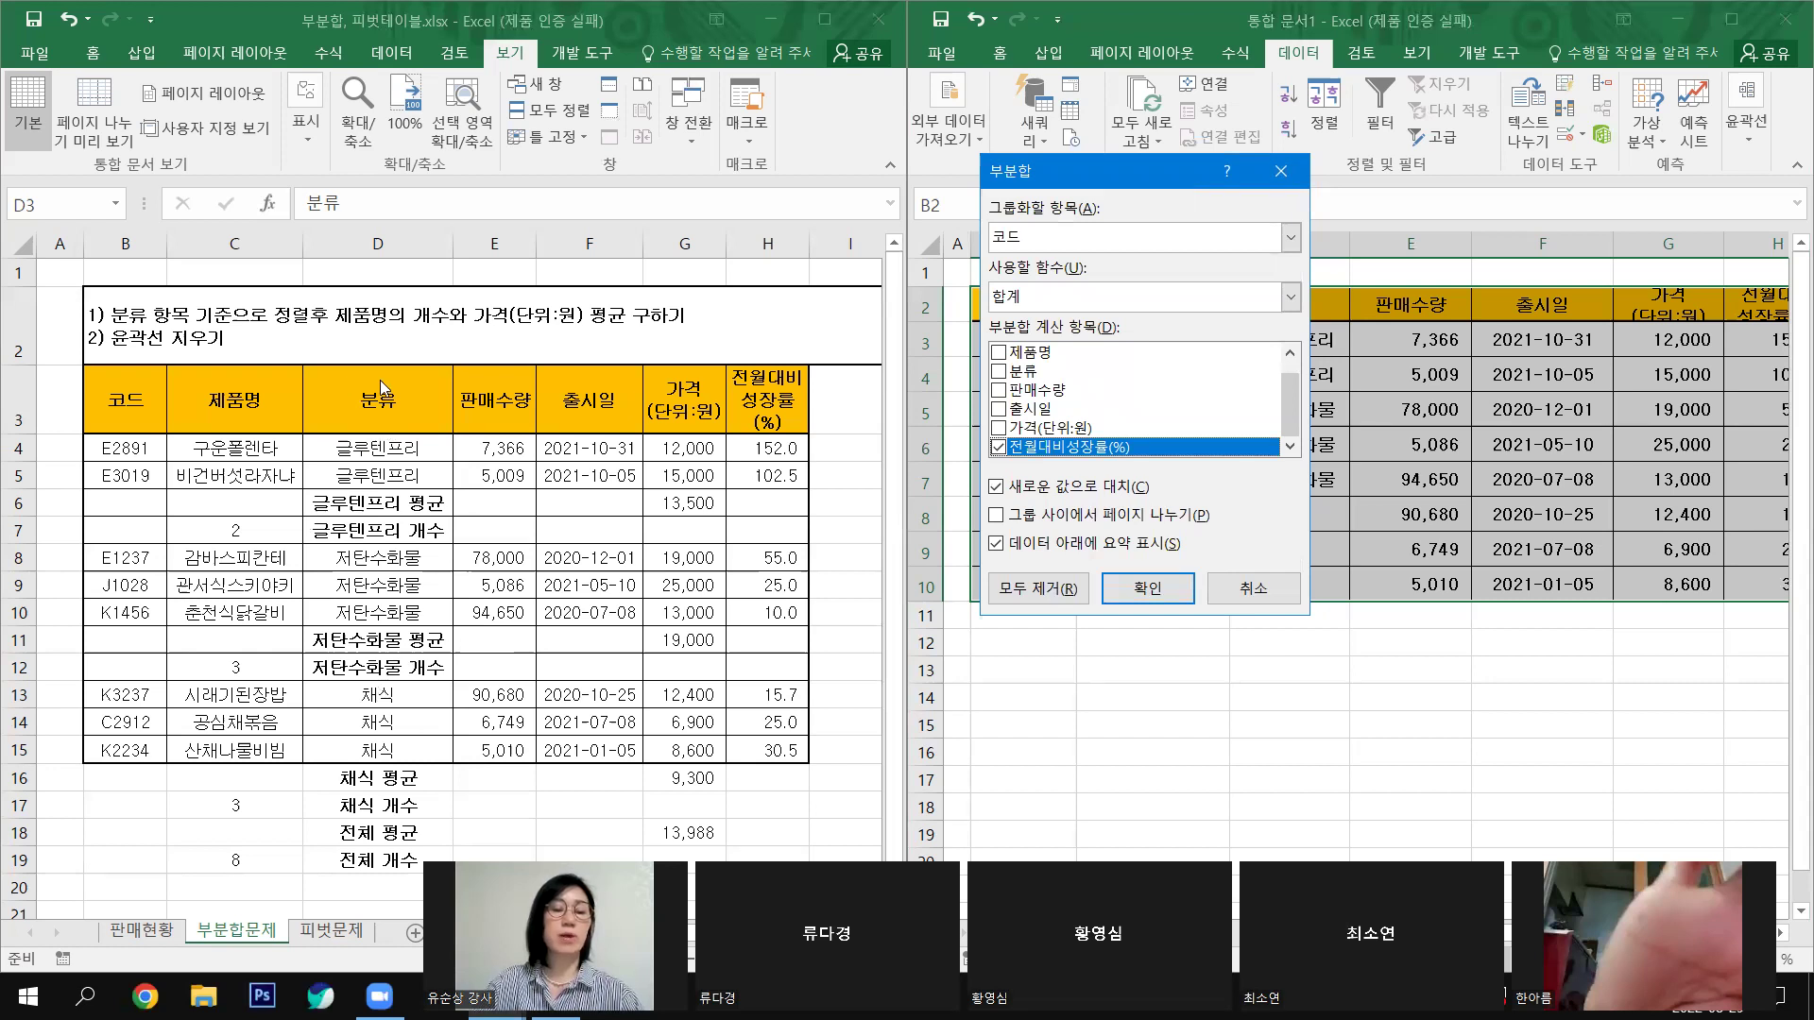
click(1292, 237)
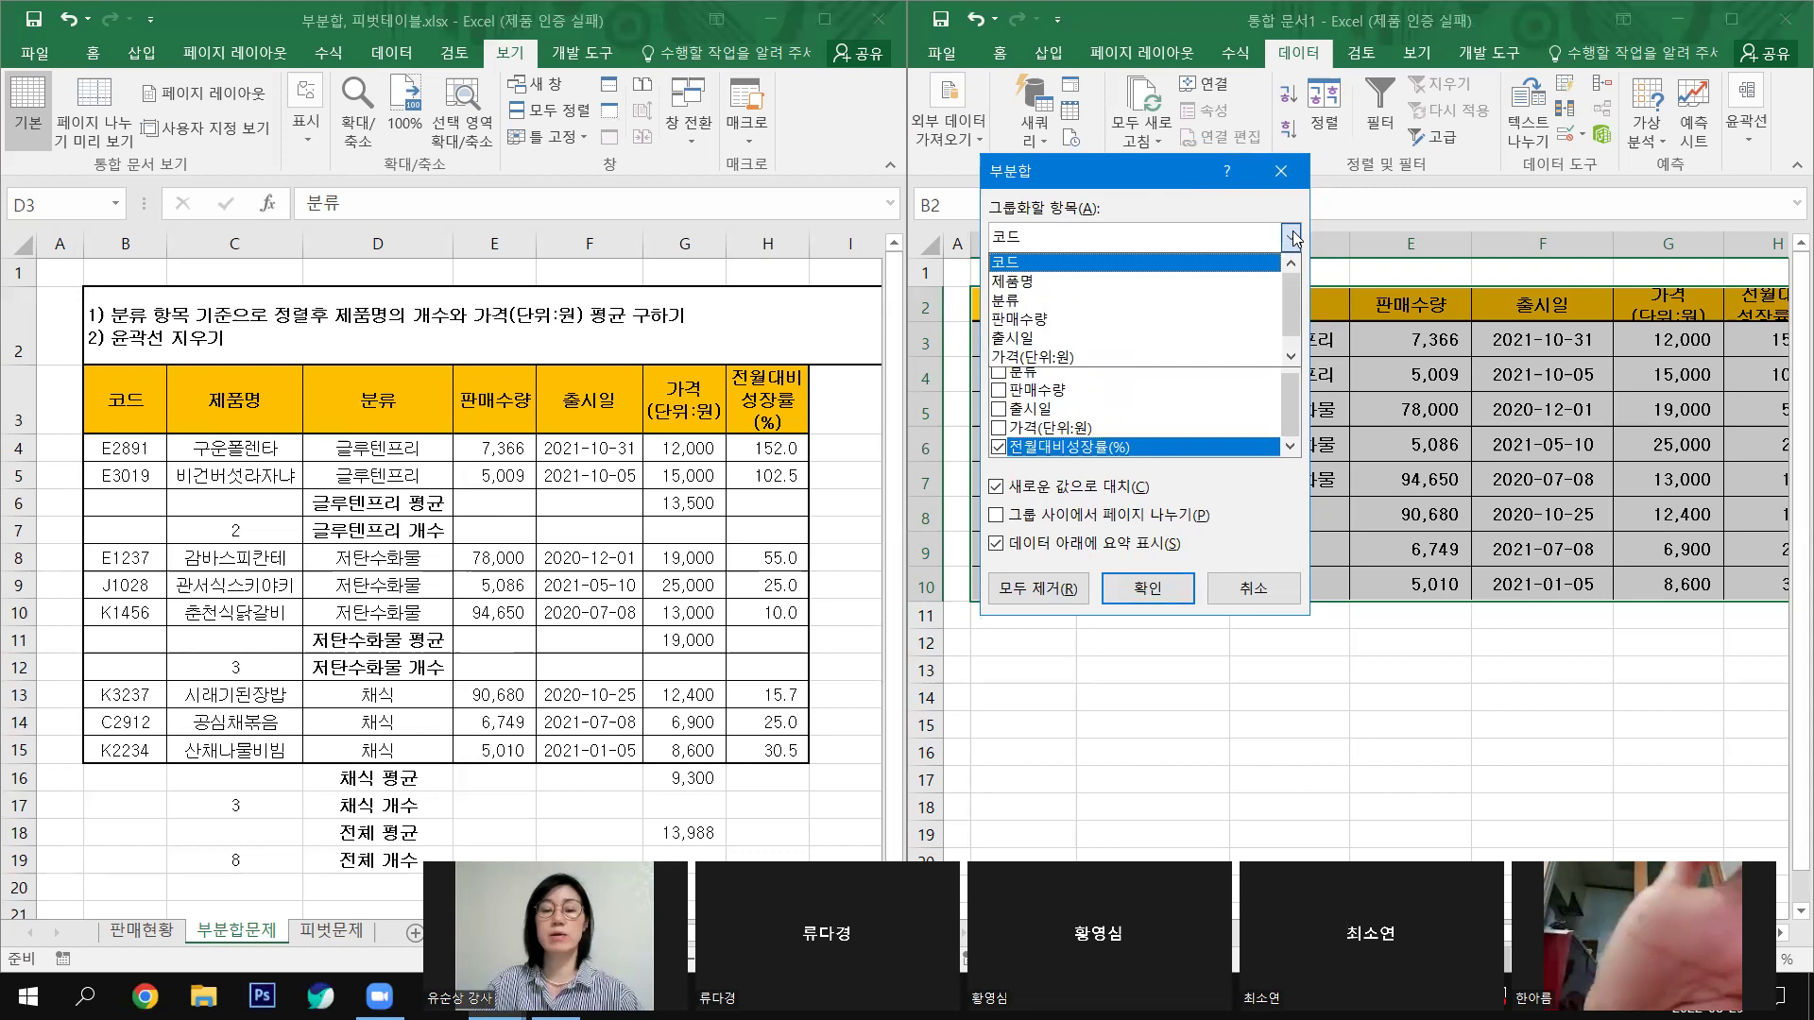
click(1032, 302)
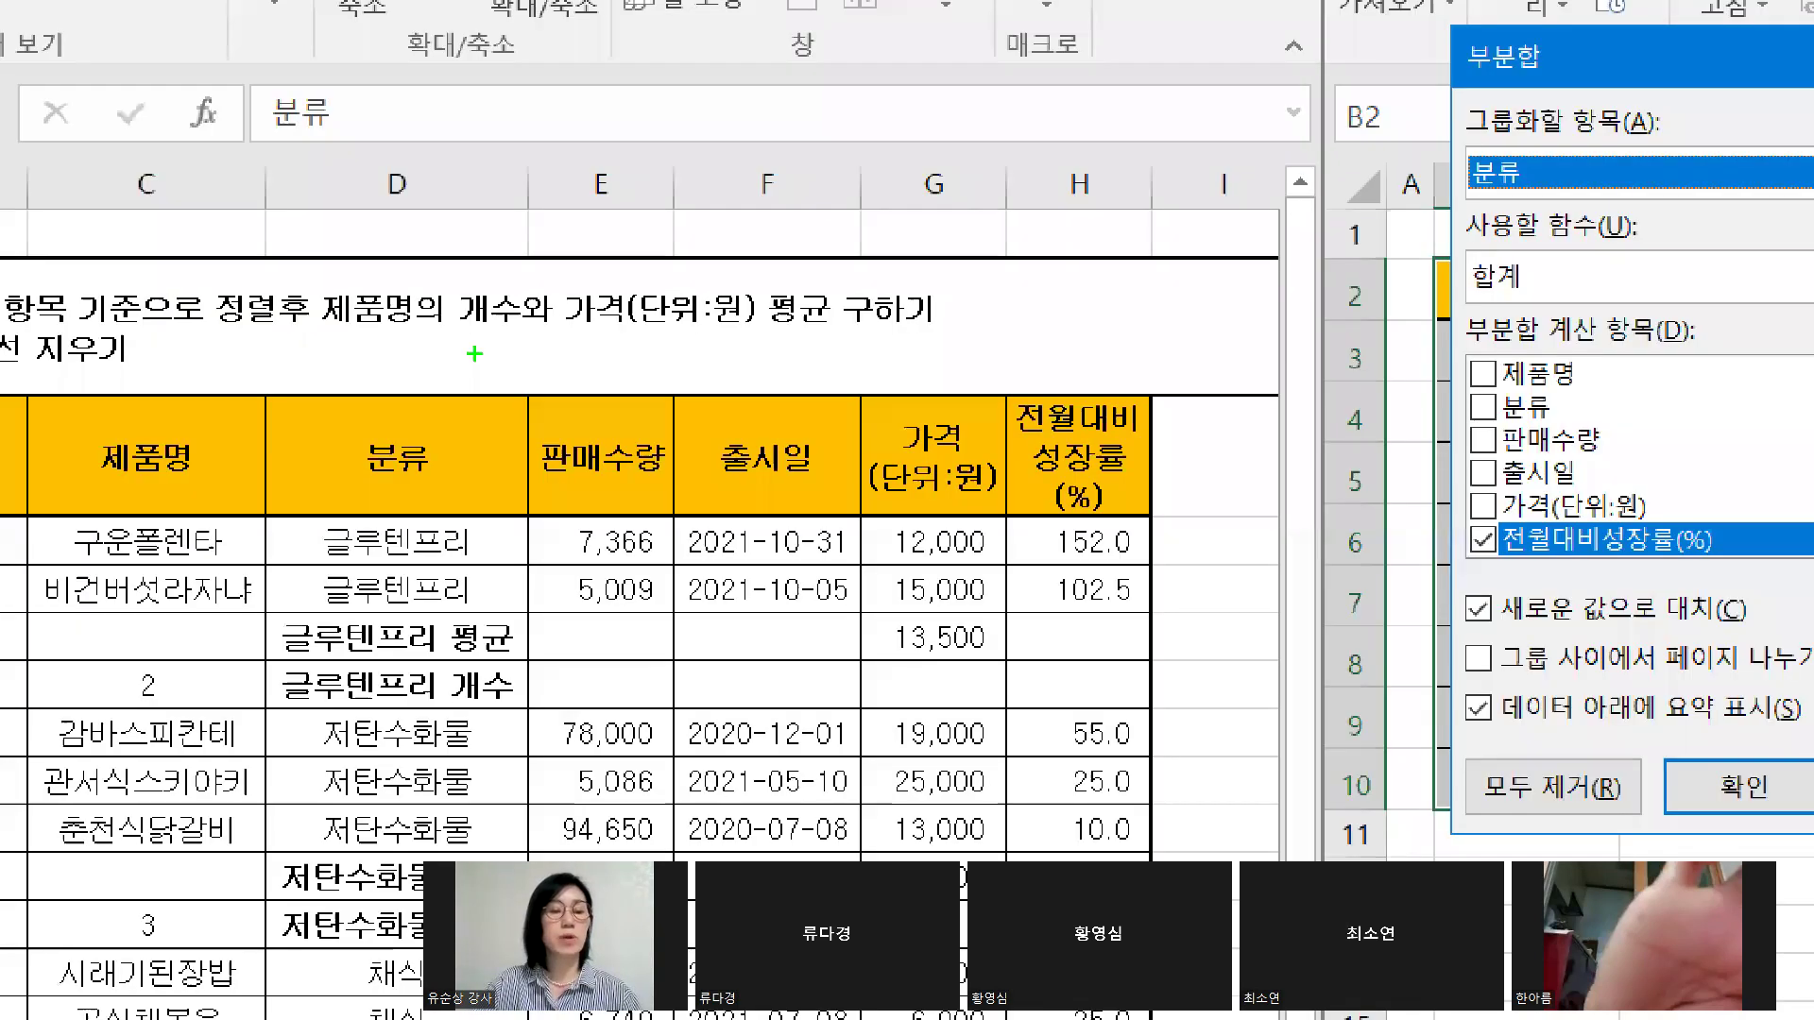
Step: Set the subtotal function to 개수 as the 부분합문제 instructions require
mouse_move(340, 324)
mouse_down()
mouse_move(550, 330)
mouse_move(336, 312)
mouse_up()
mouse_move(563, 302)
mouse_down()
mouse_move(684, 347)
mouse_move(667, 361)
mouse_move(826, 336)
mouse_up()
mouse_move(336, 228)
mouse_down()
mouse_move(434, 219)
mouse_move(461, 189)
mouse_up()
drag(564, 198, 751, 179)
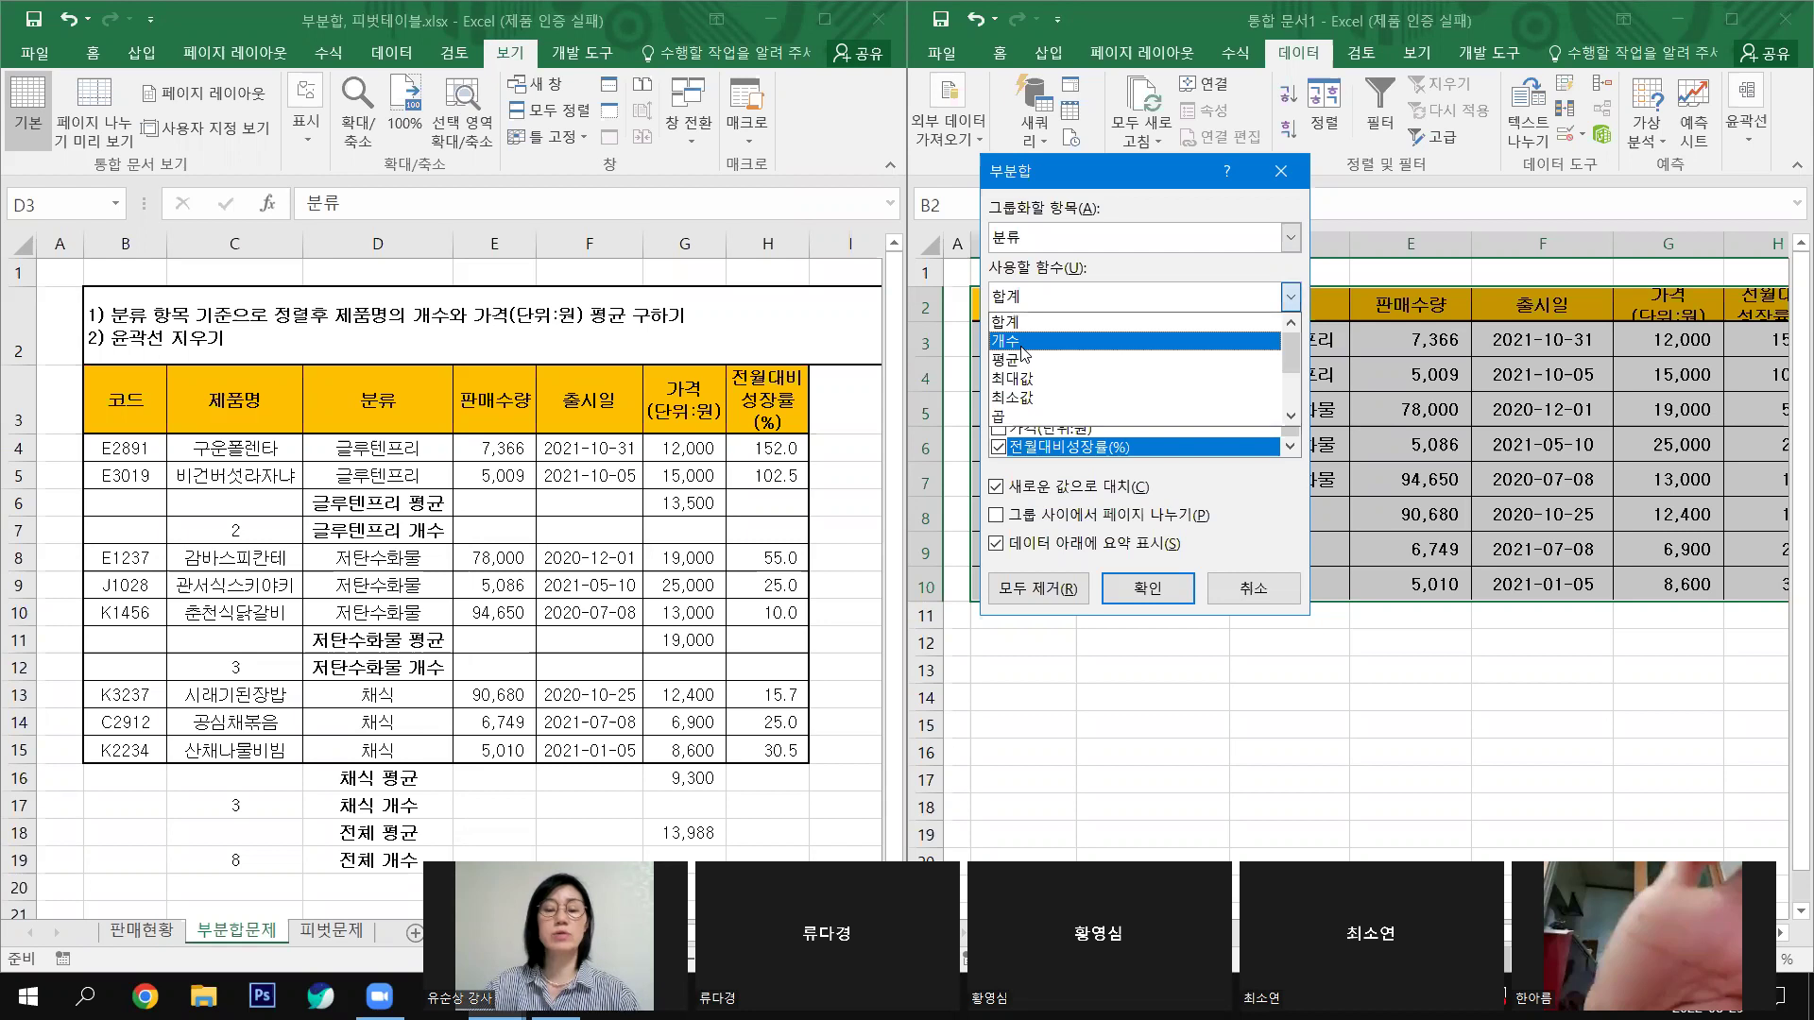
click(1022, 346)
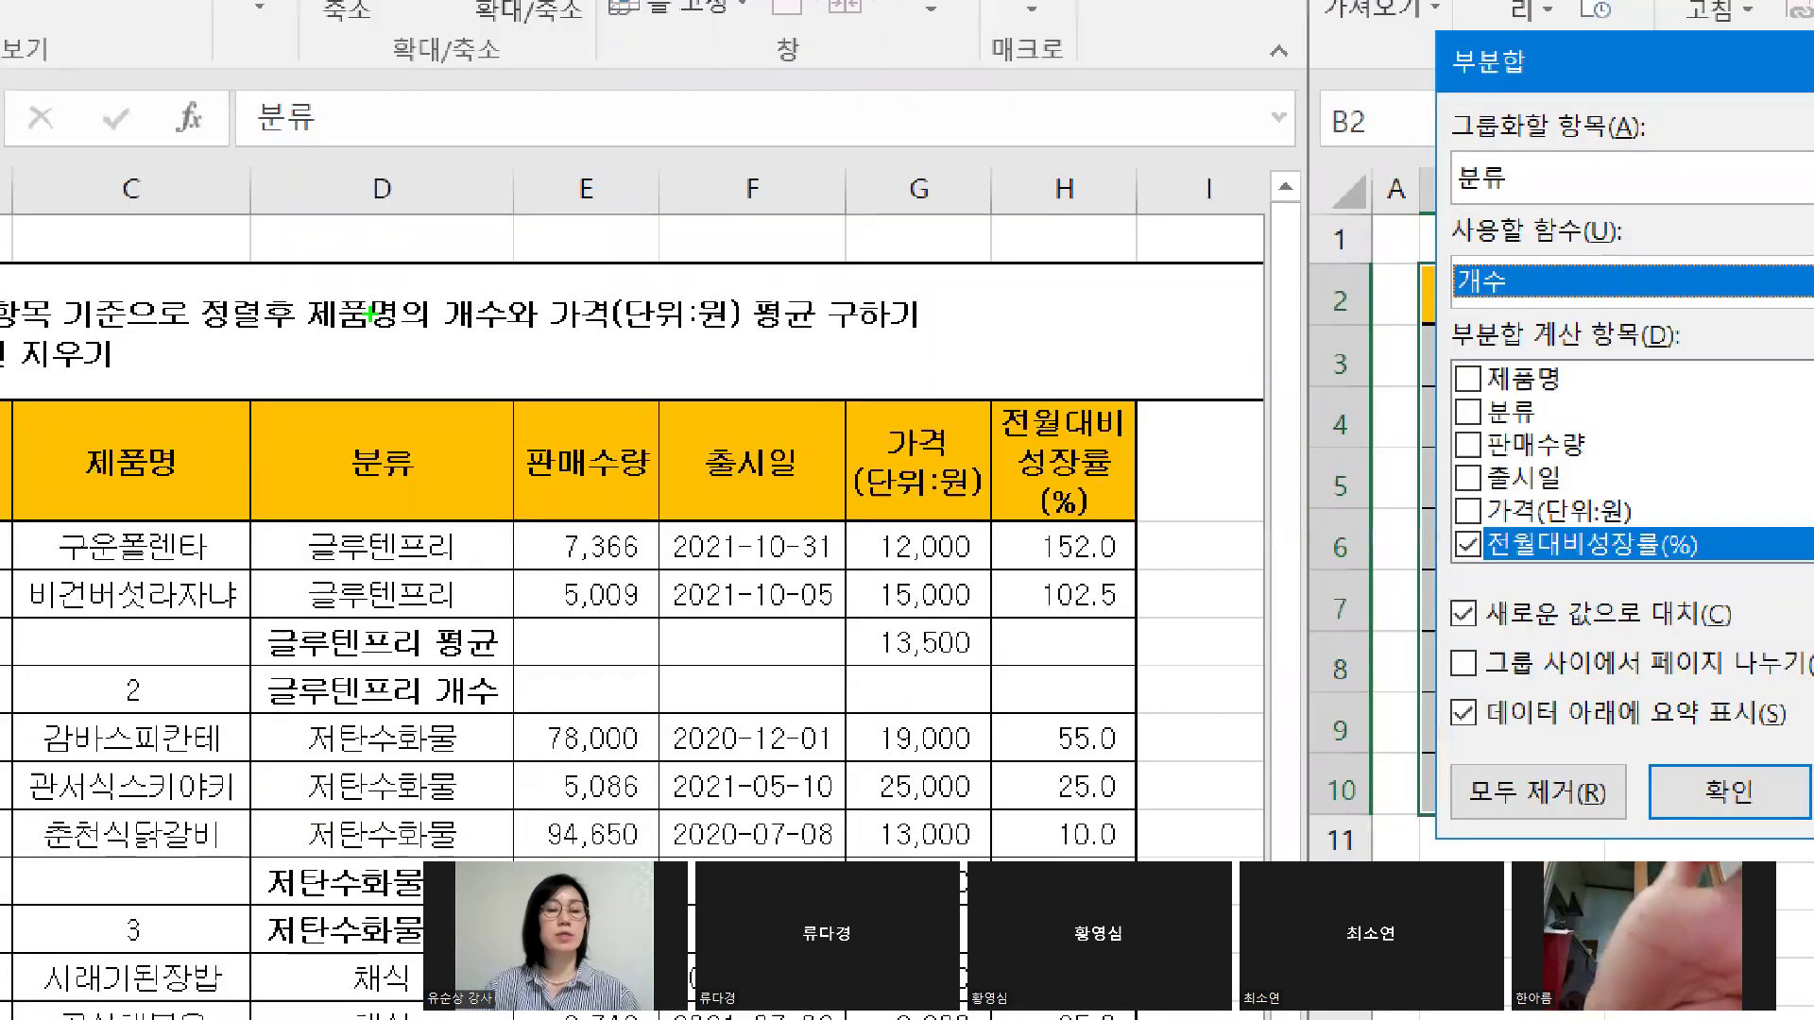
Step: Select only 제품명 as the item to count, clear 전월대비성장률(%), and apply the 개수 subtotal by 분류
mouse_move(327, 330)
mouse_down()
mouse_move(491, 333)
mouse_move(375, 251)
mouse_move(326, 334)
mouse_up()
drag(397, 244, 414, 367)
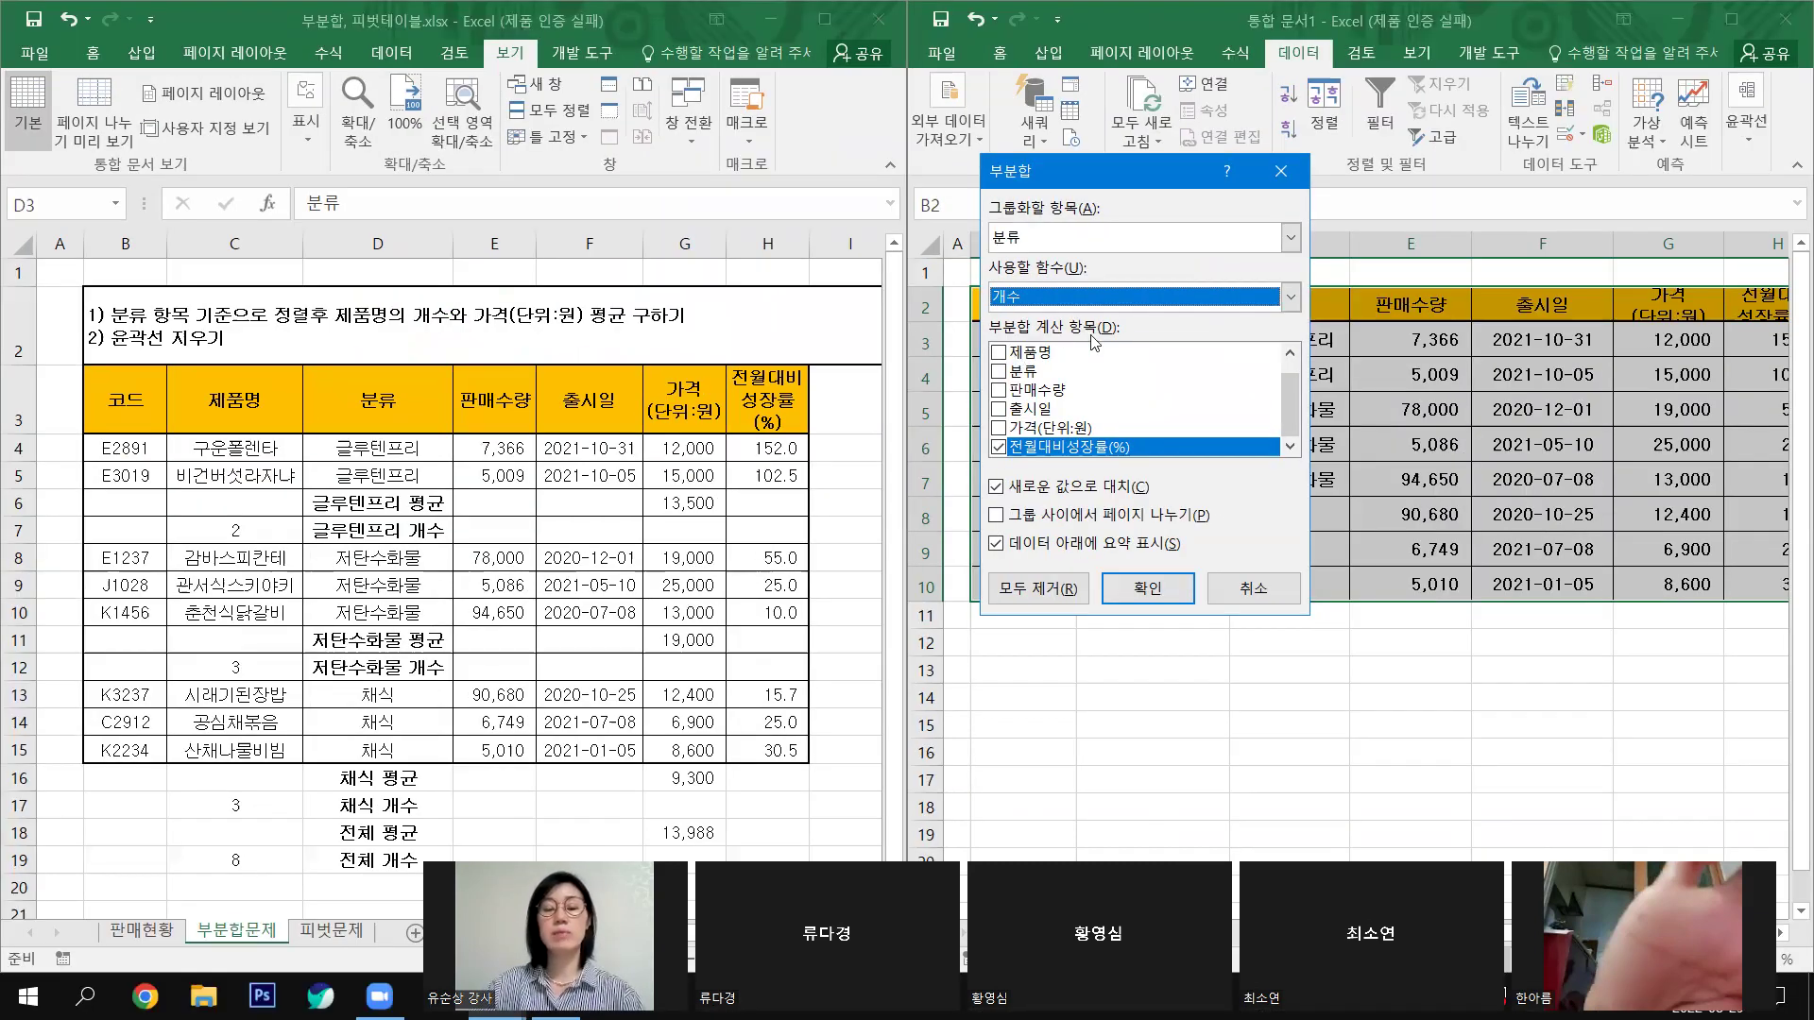
click(999, 353)
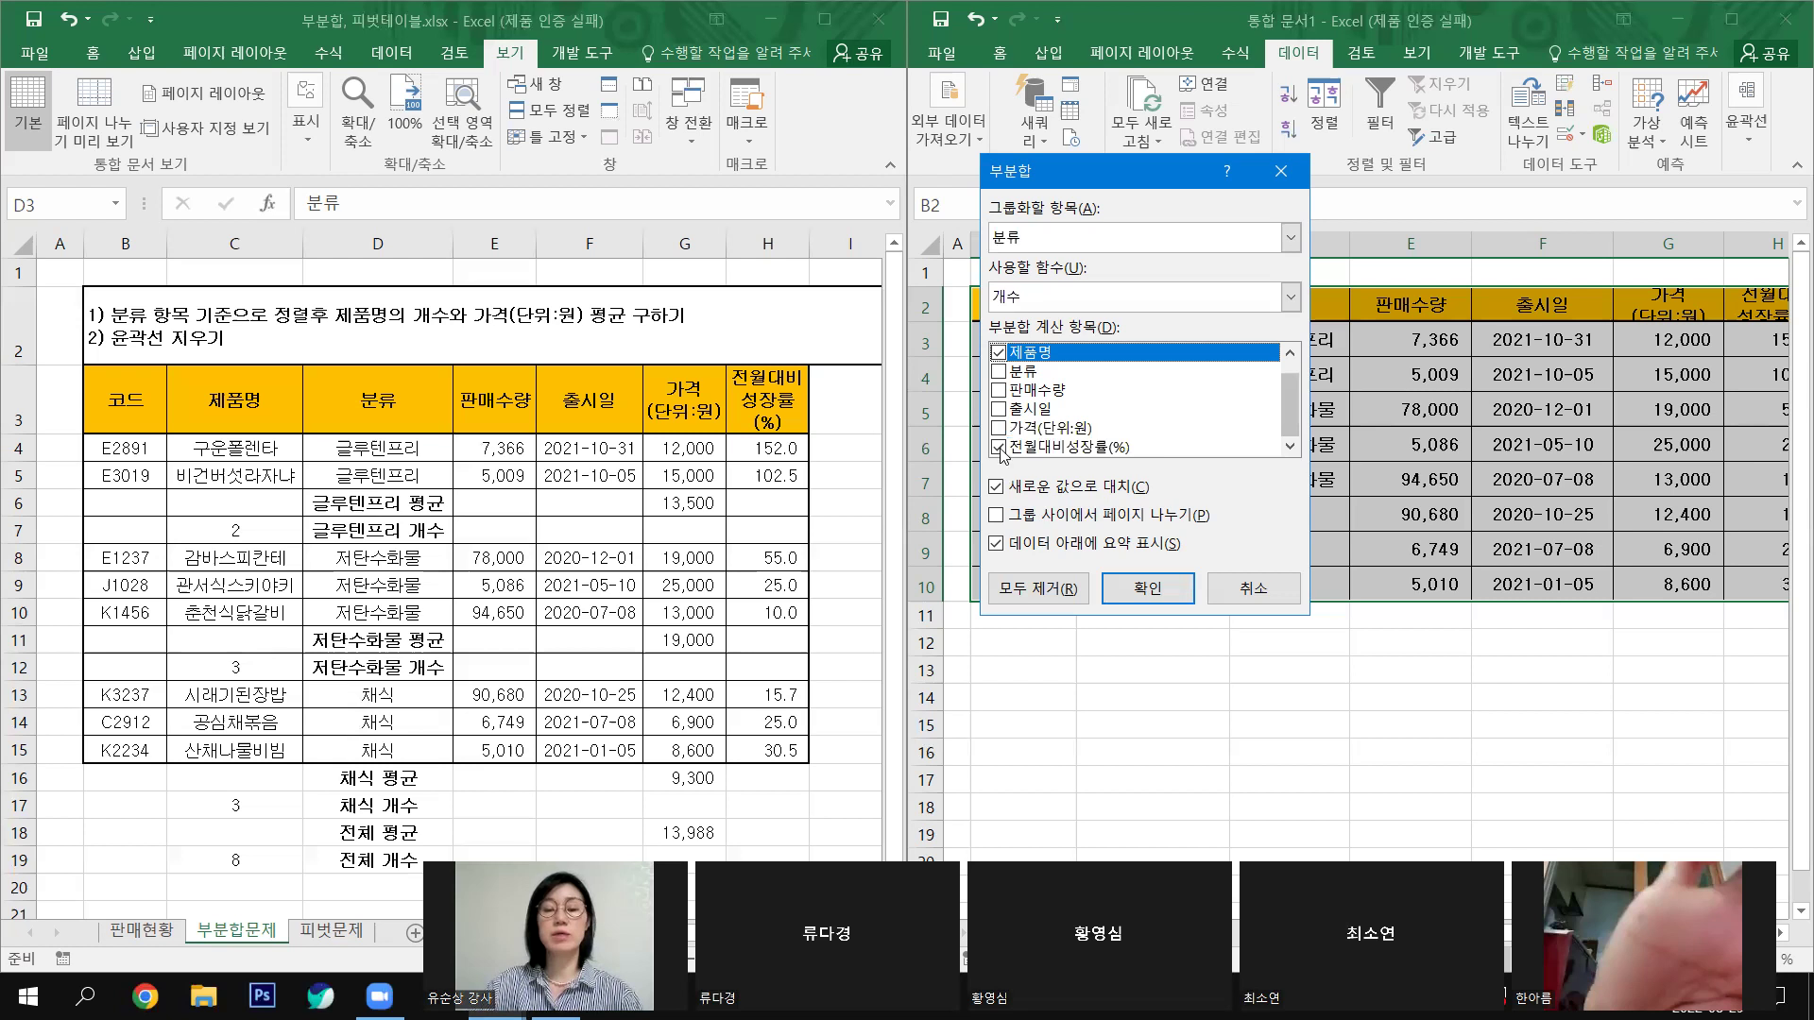
click(1266, 447)
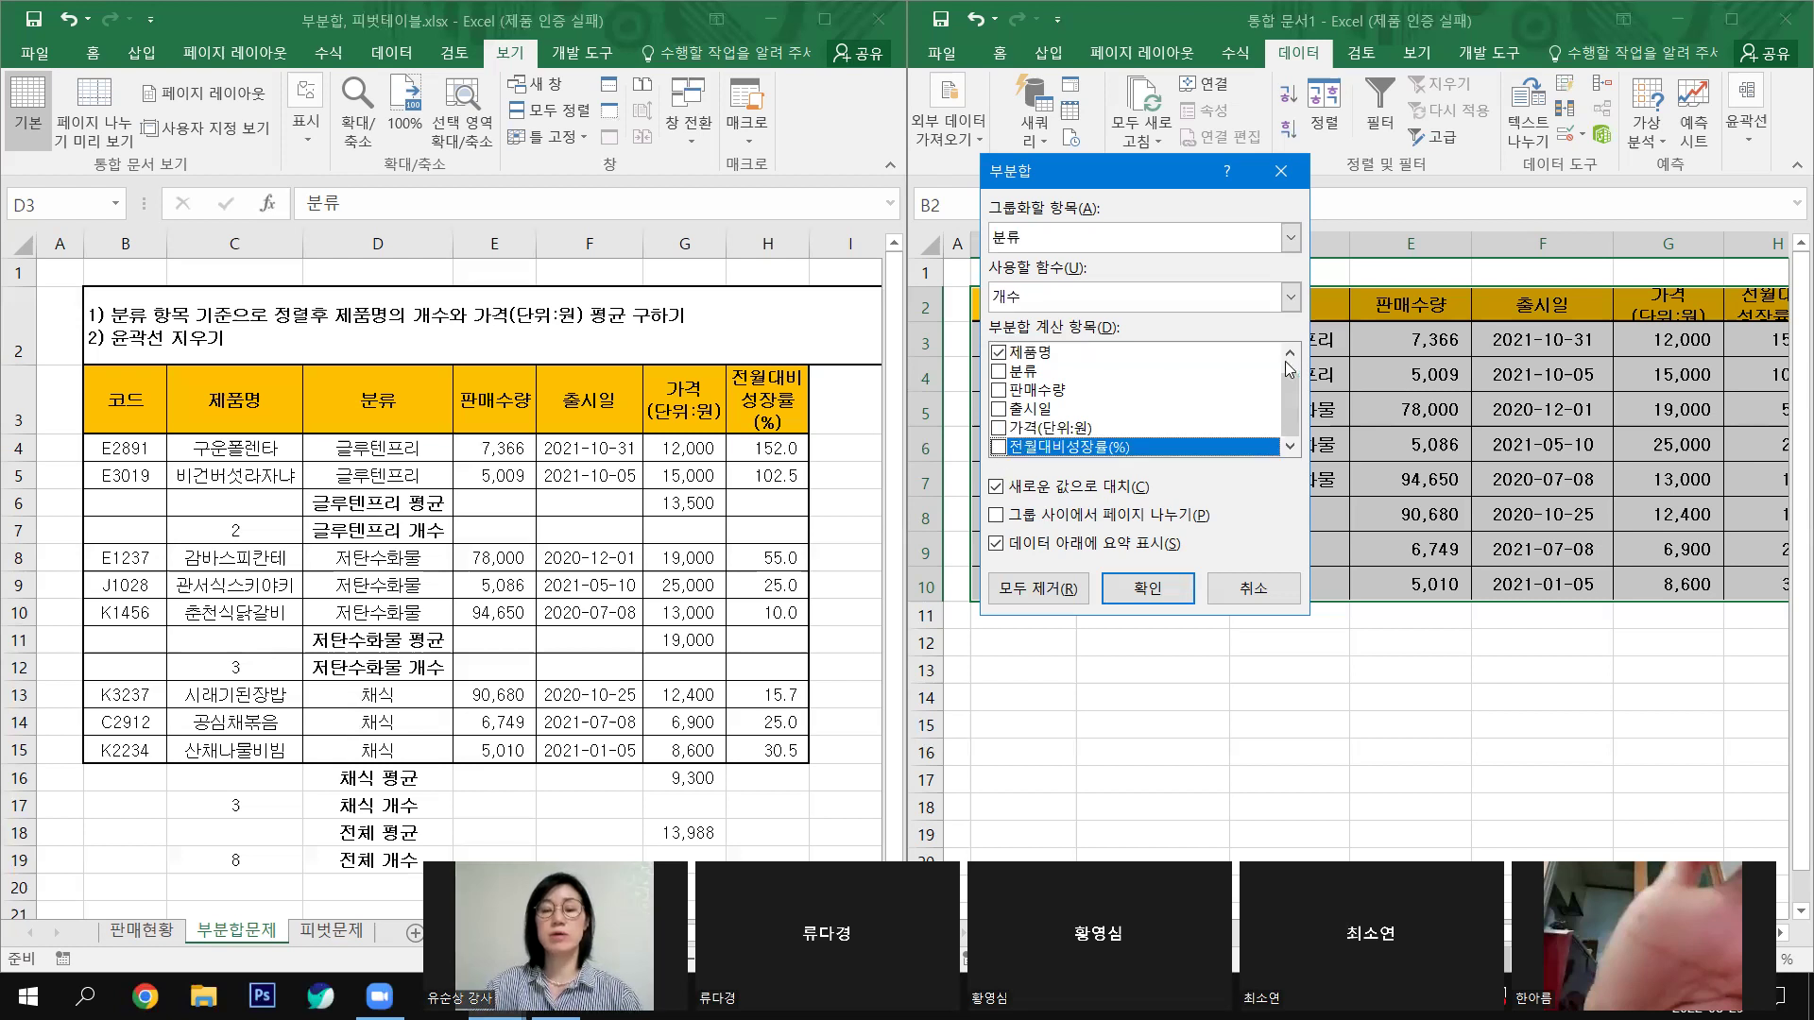
click(1291, 357)
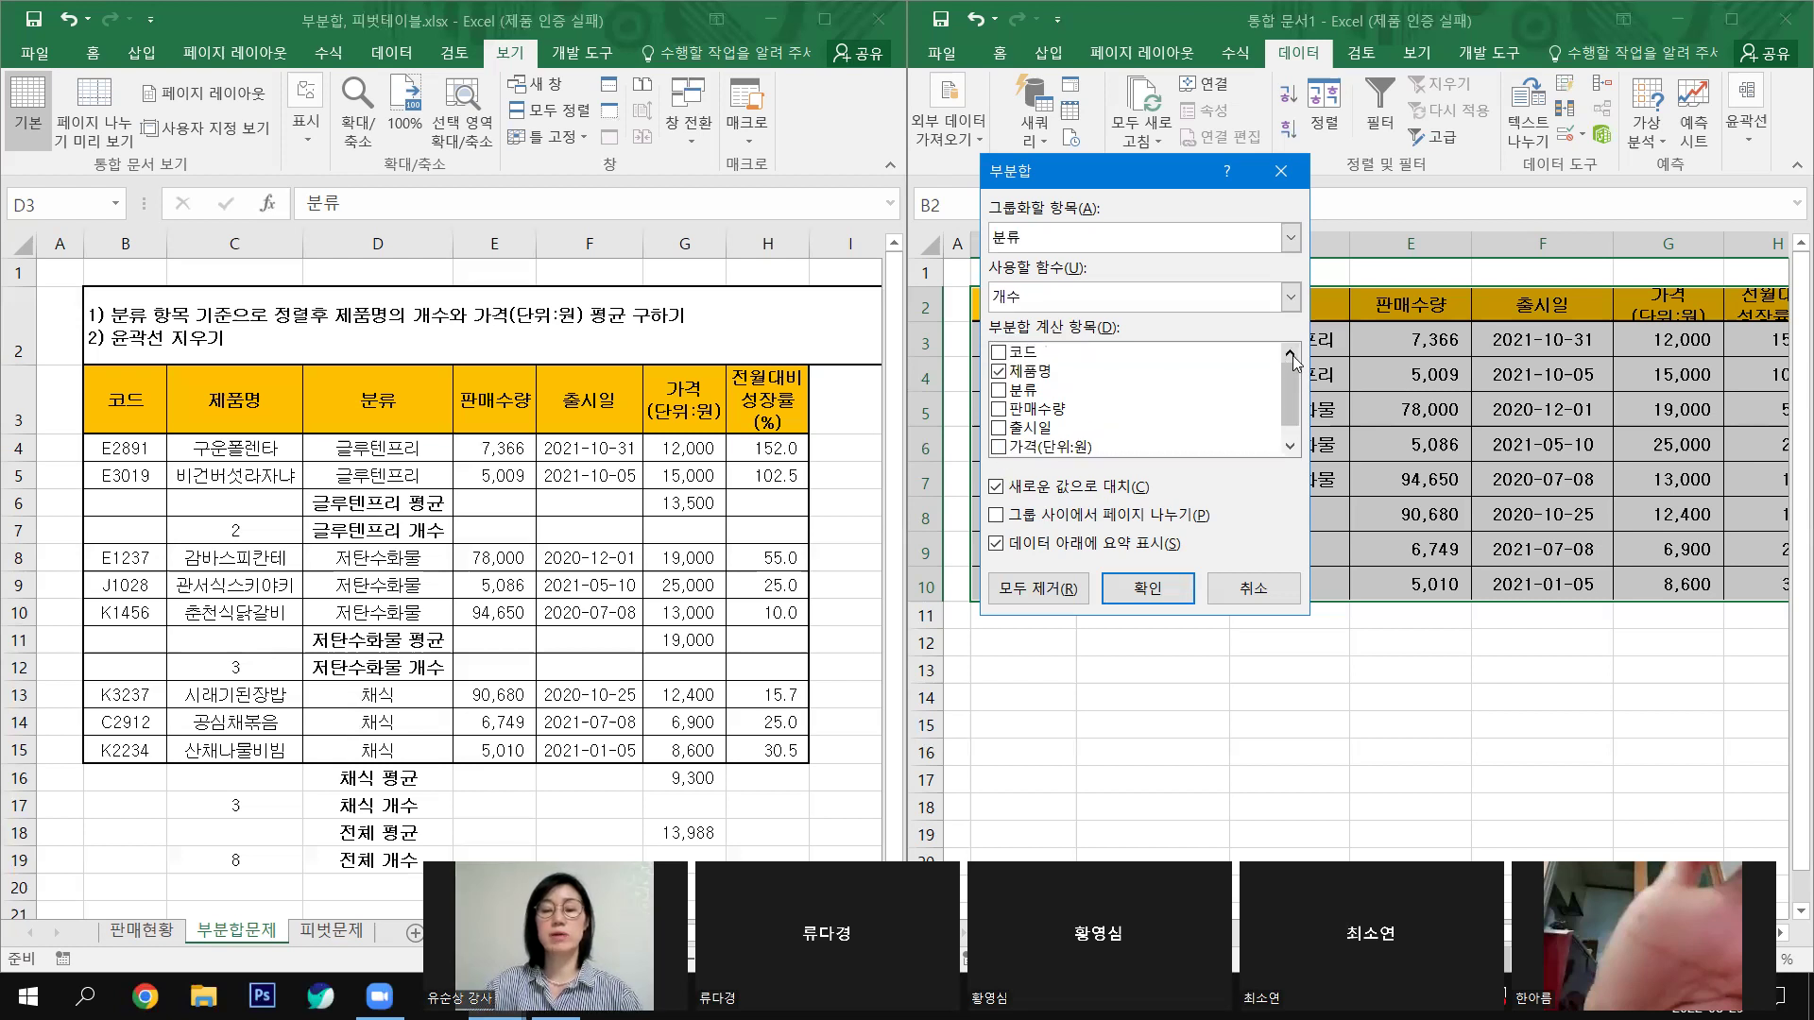
click(1290, 446)
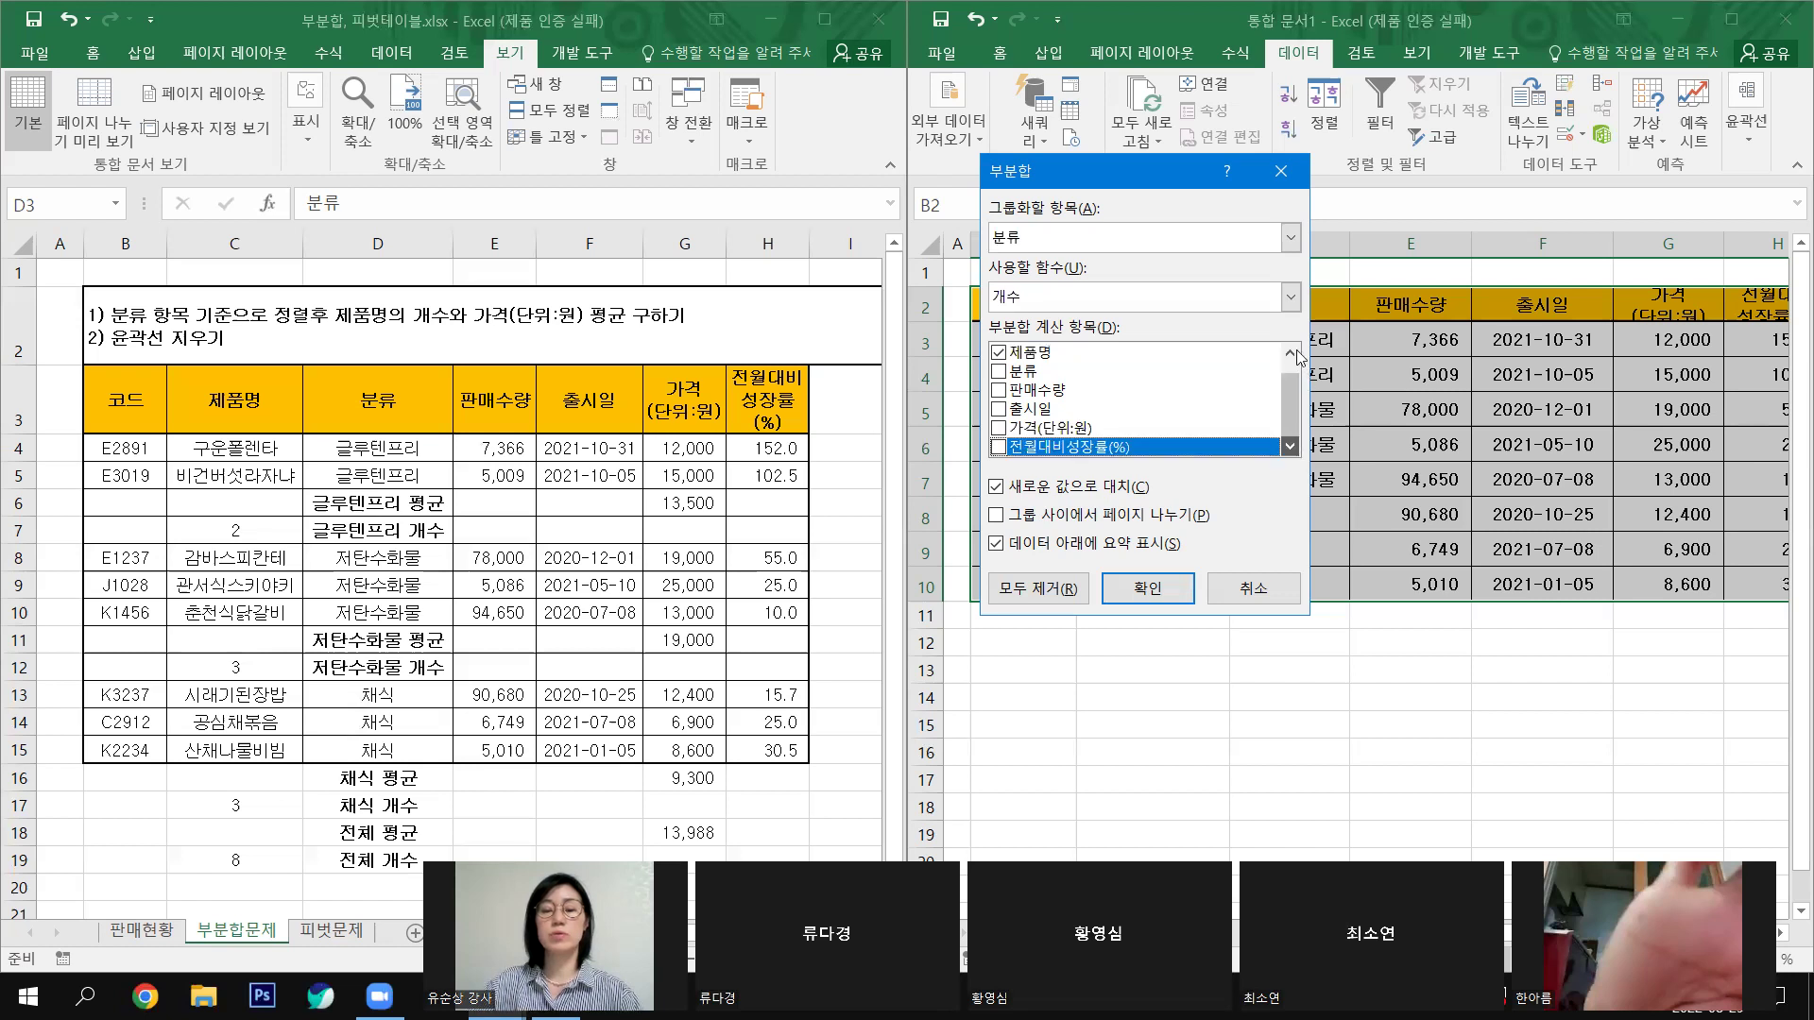
click(1292, 353)
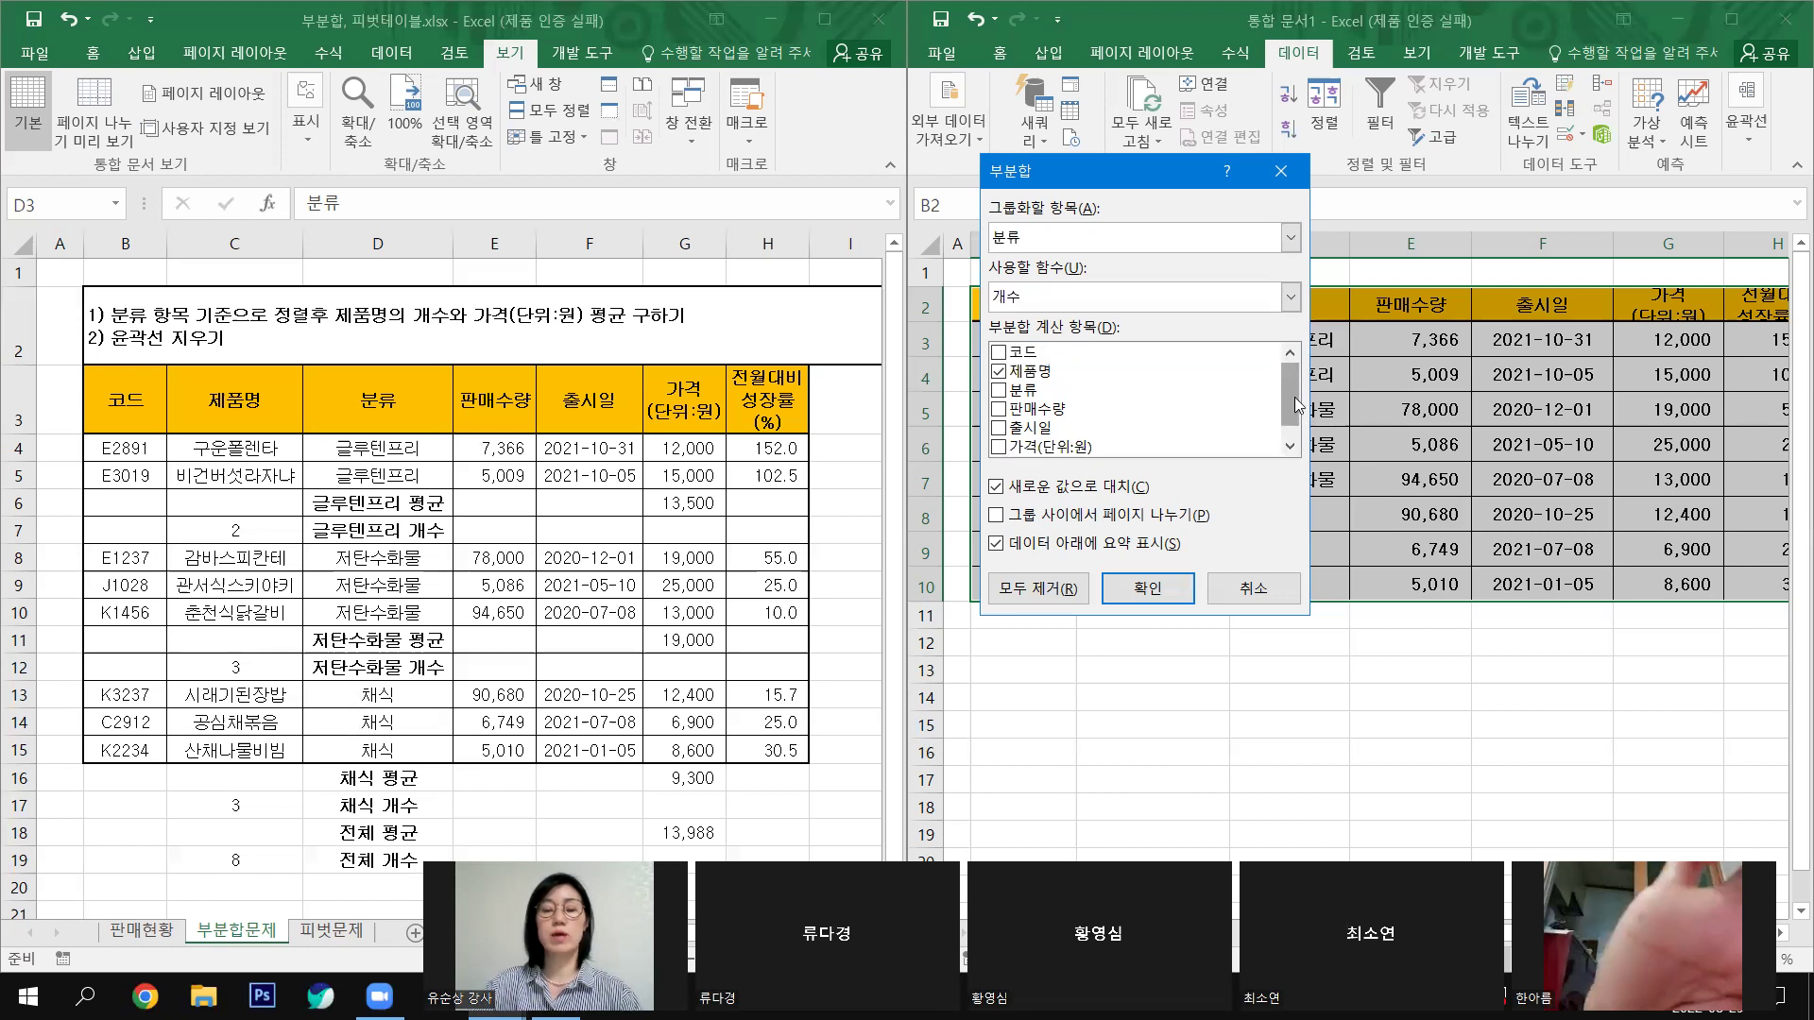
scroll(1296, 397, down, 1)
scroll(1296, 377, up, 1)
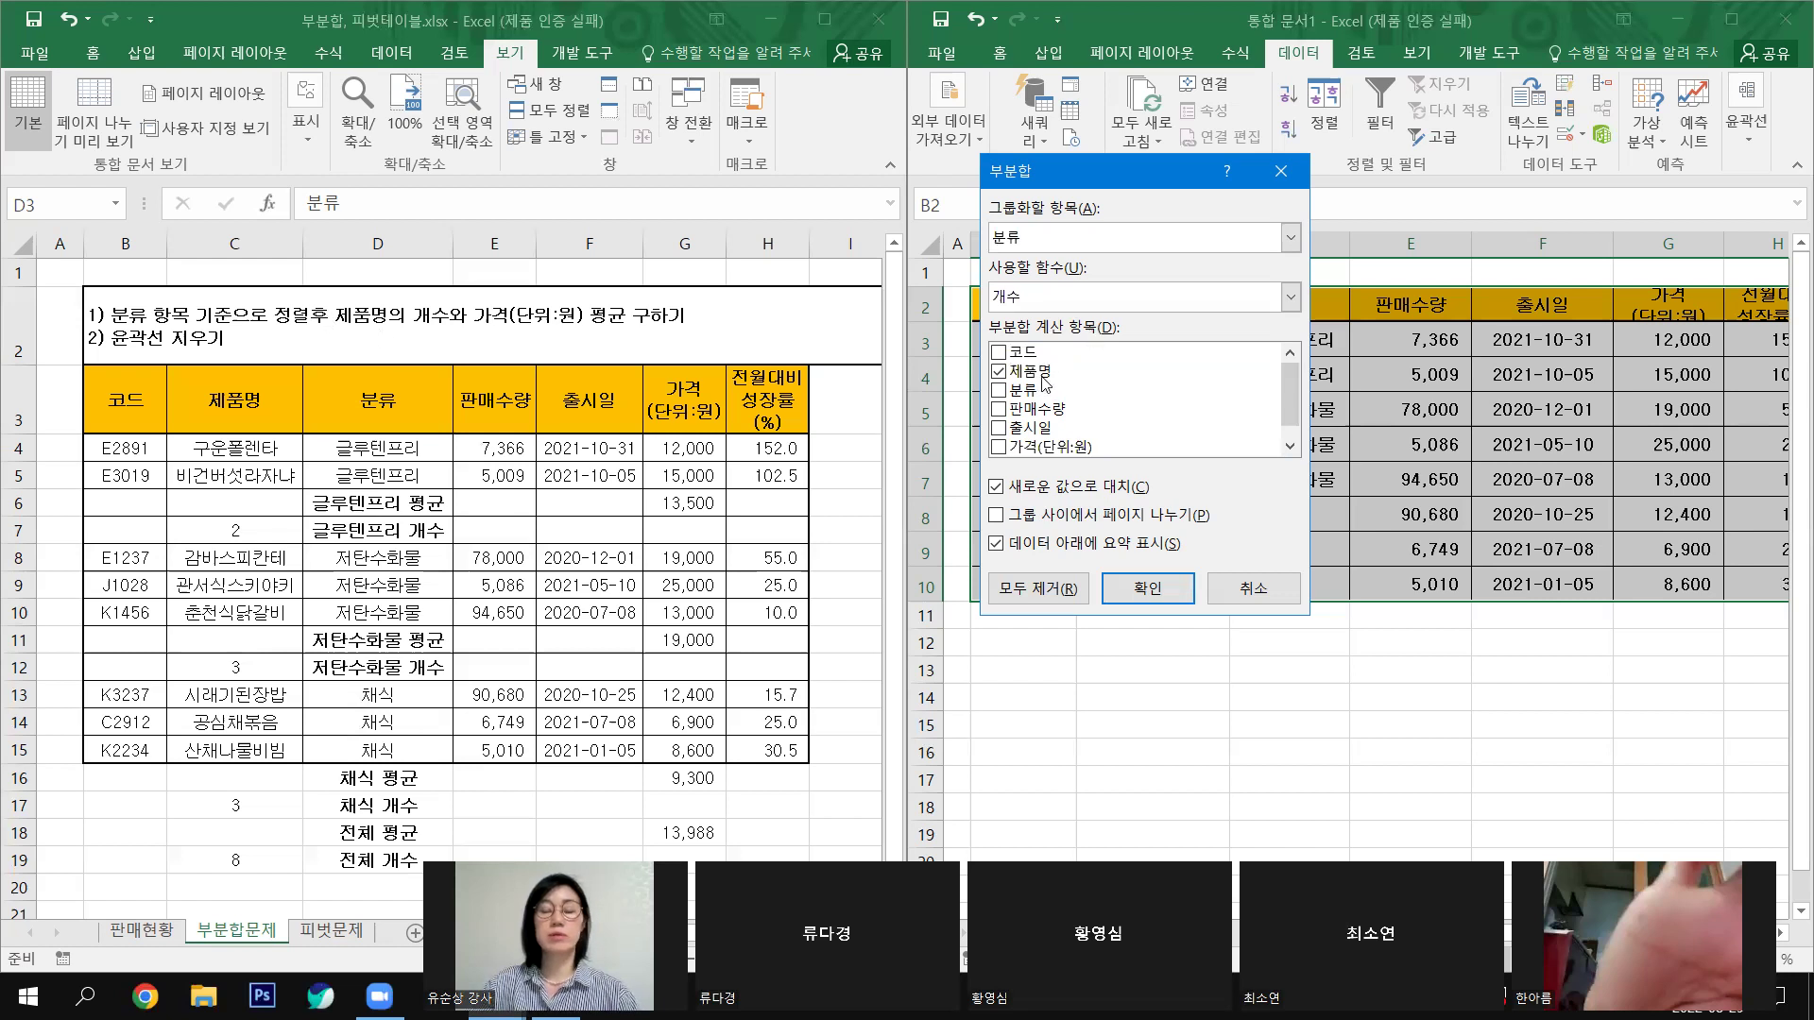
click(1170, 591)
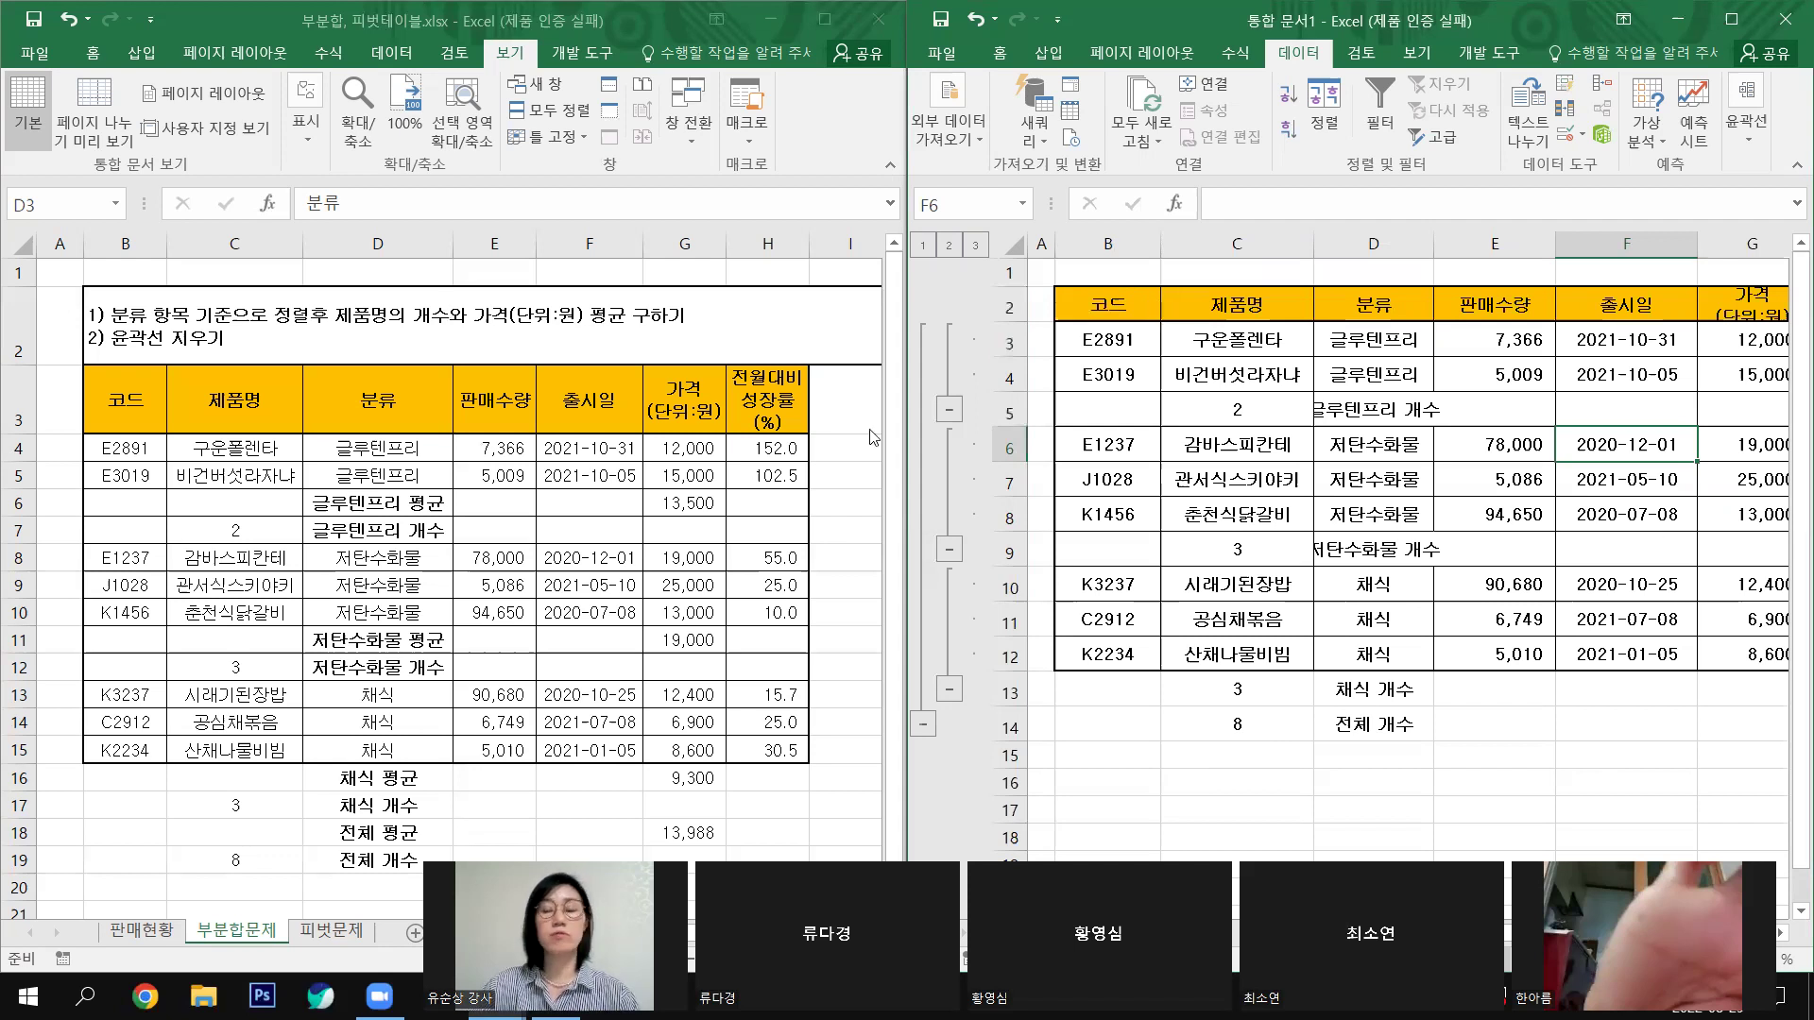
Step: Start a second Subtotal on the table with the 평균 function, replacing 제품명 with 가격(단위:원) as the calculated item
click(1429, 412)
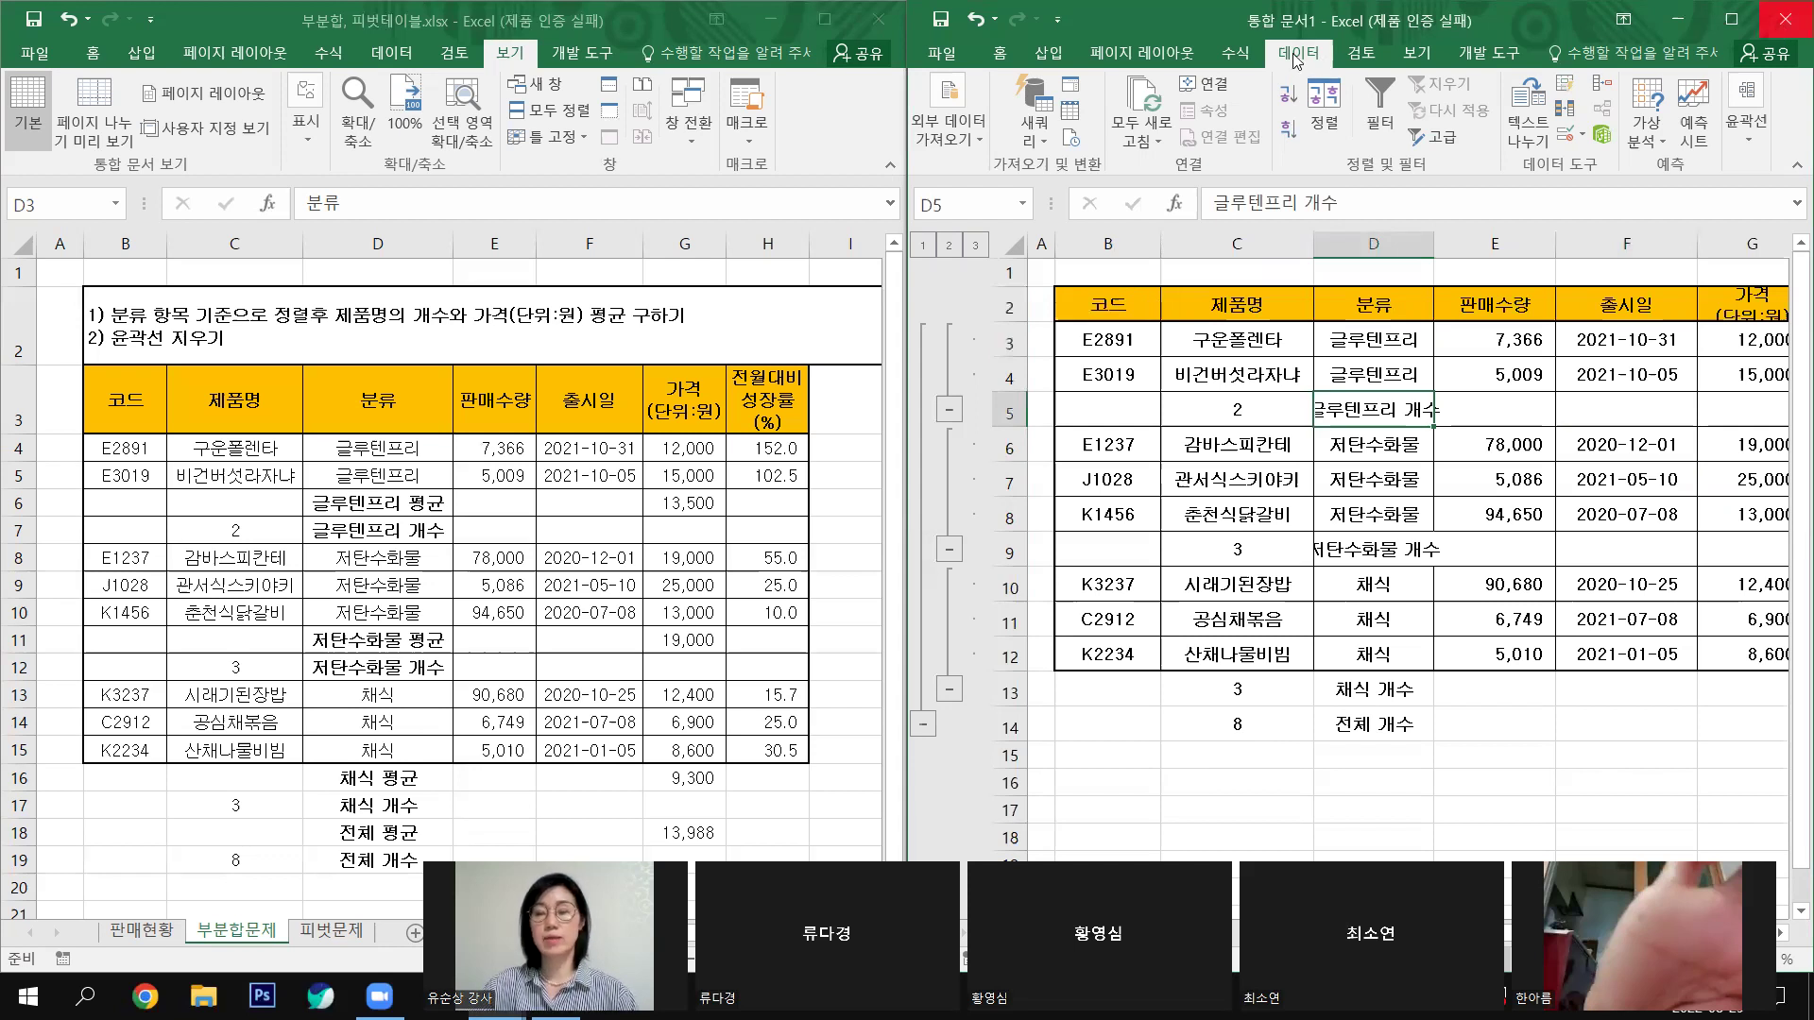
click(1748, 141)
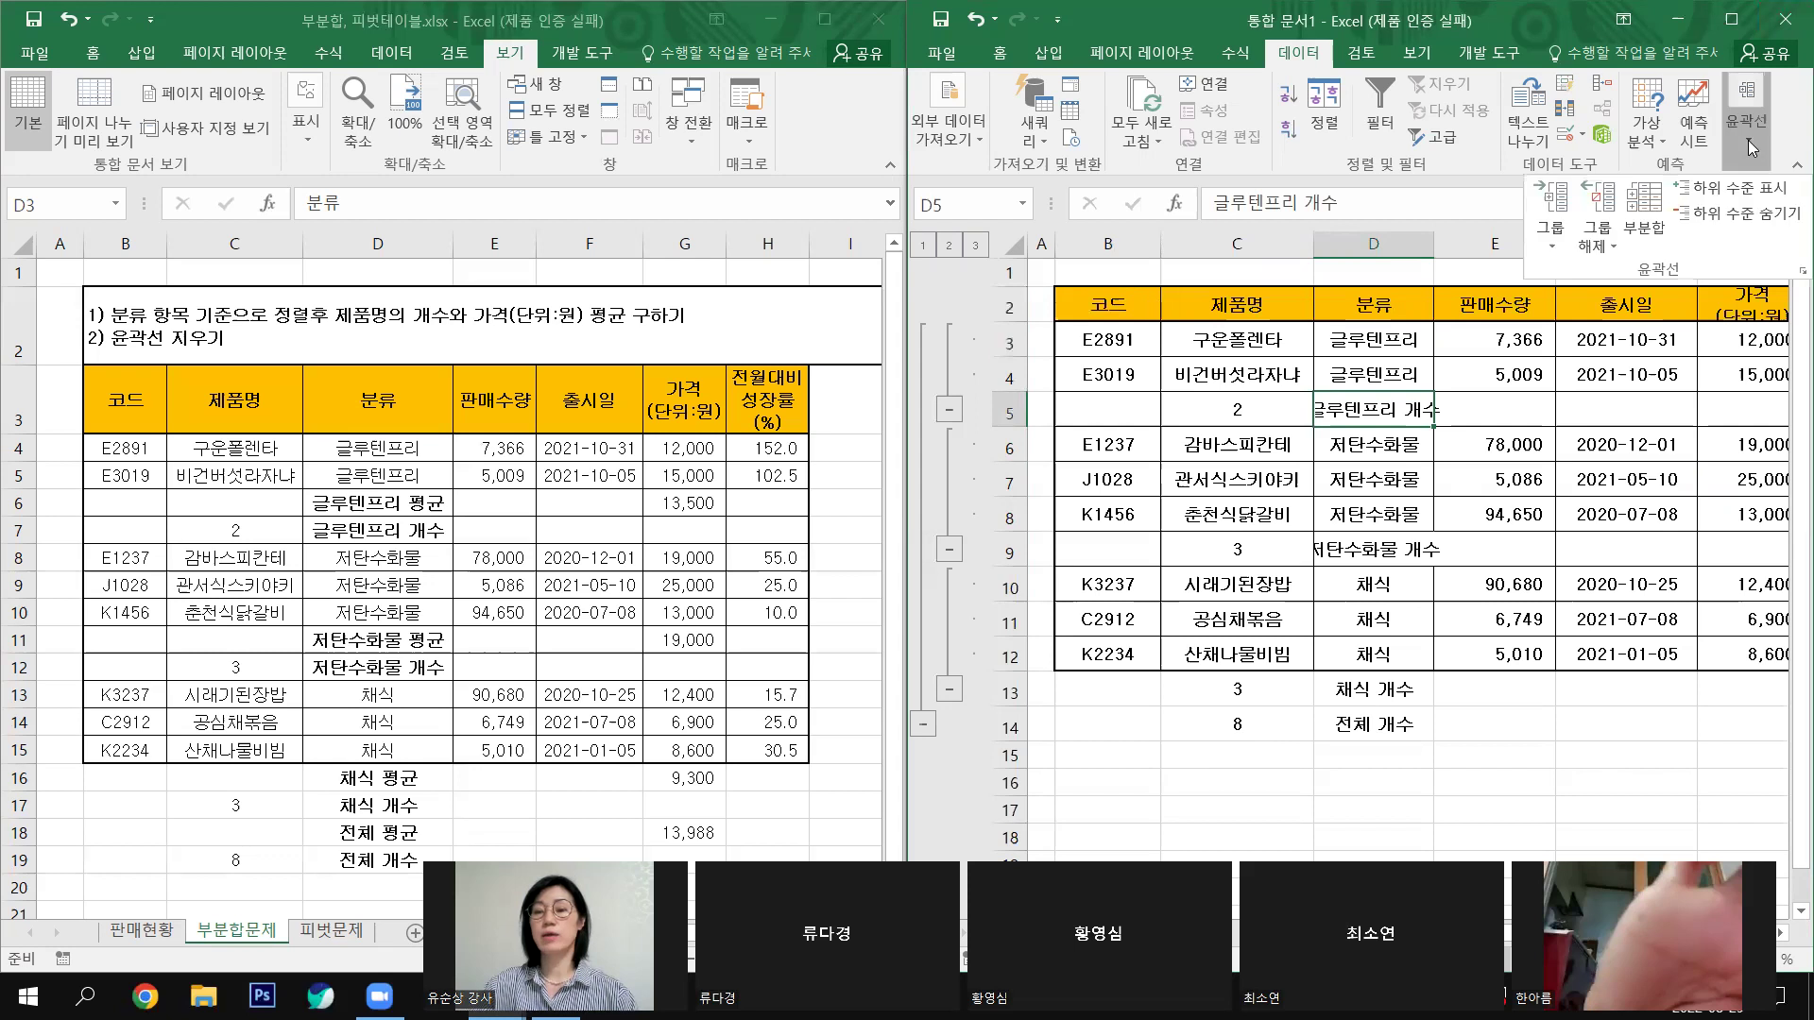
click(1645, 201)
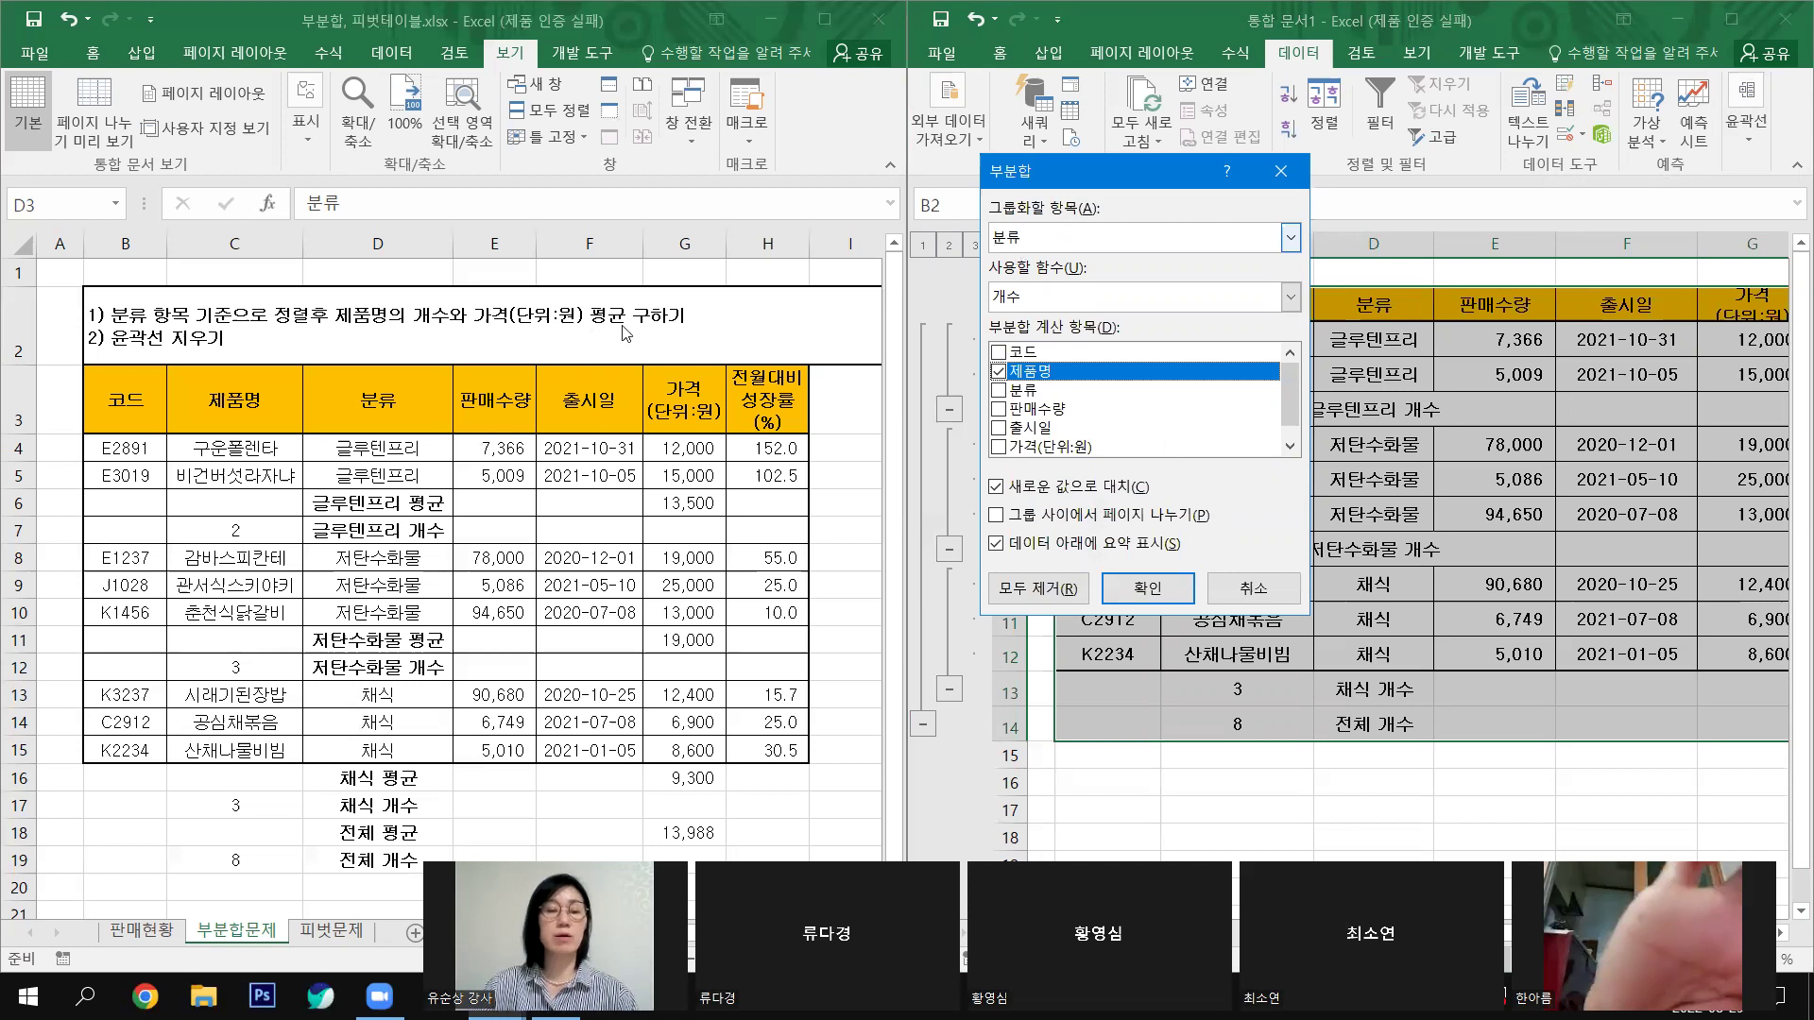
click(1291, 296)
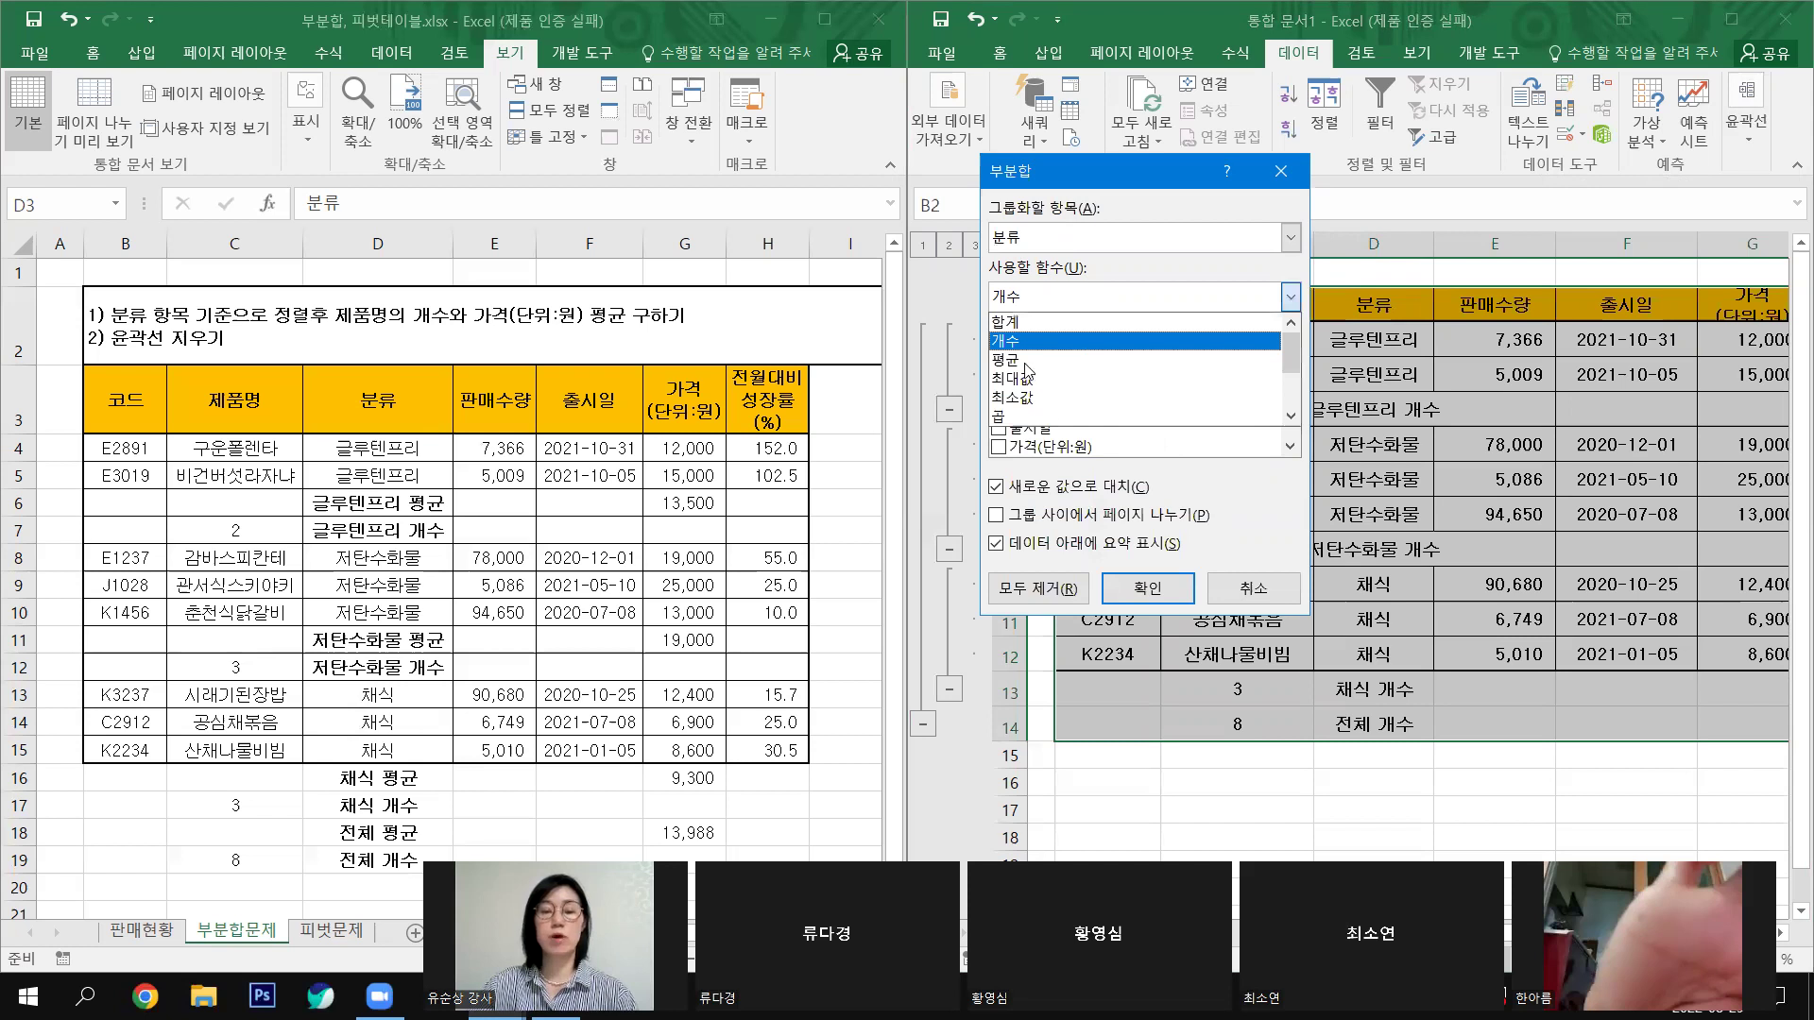
click(1027, 368)
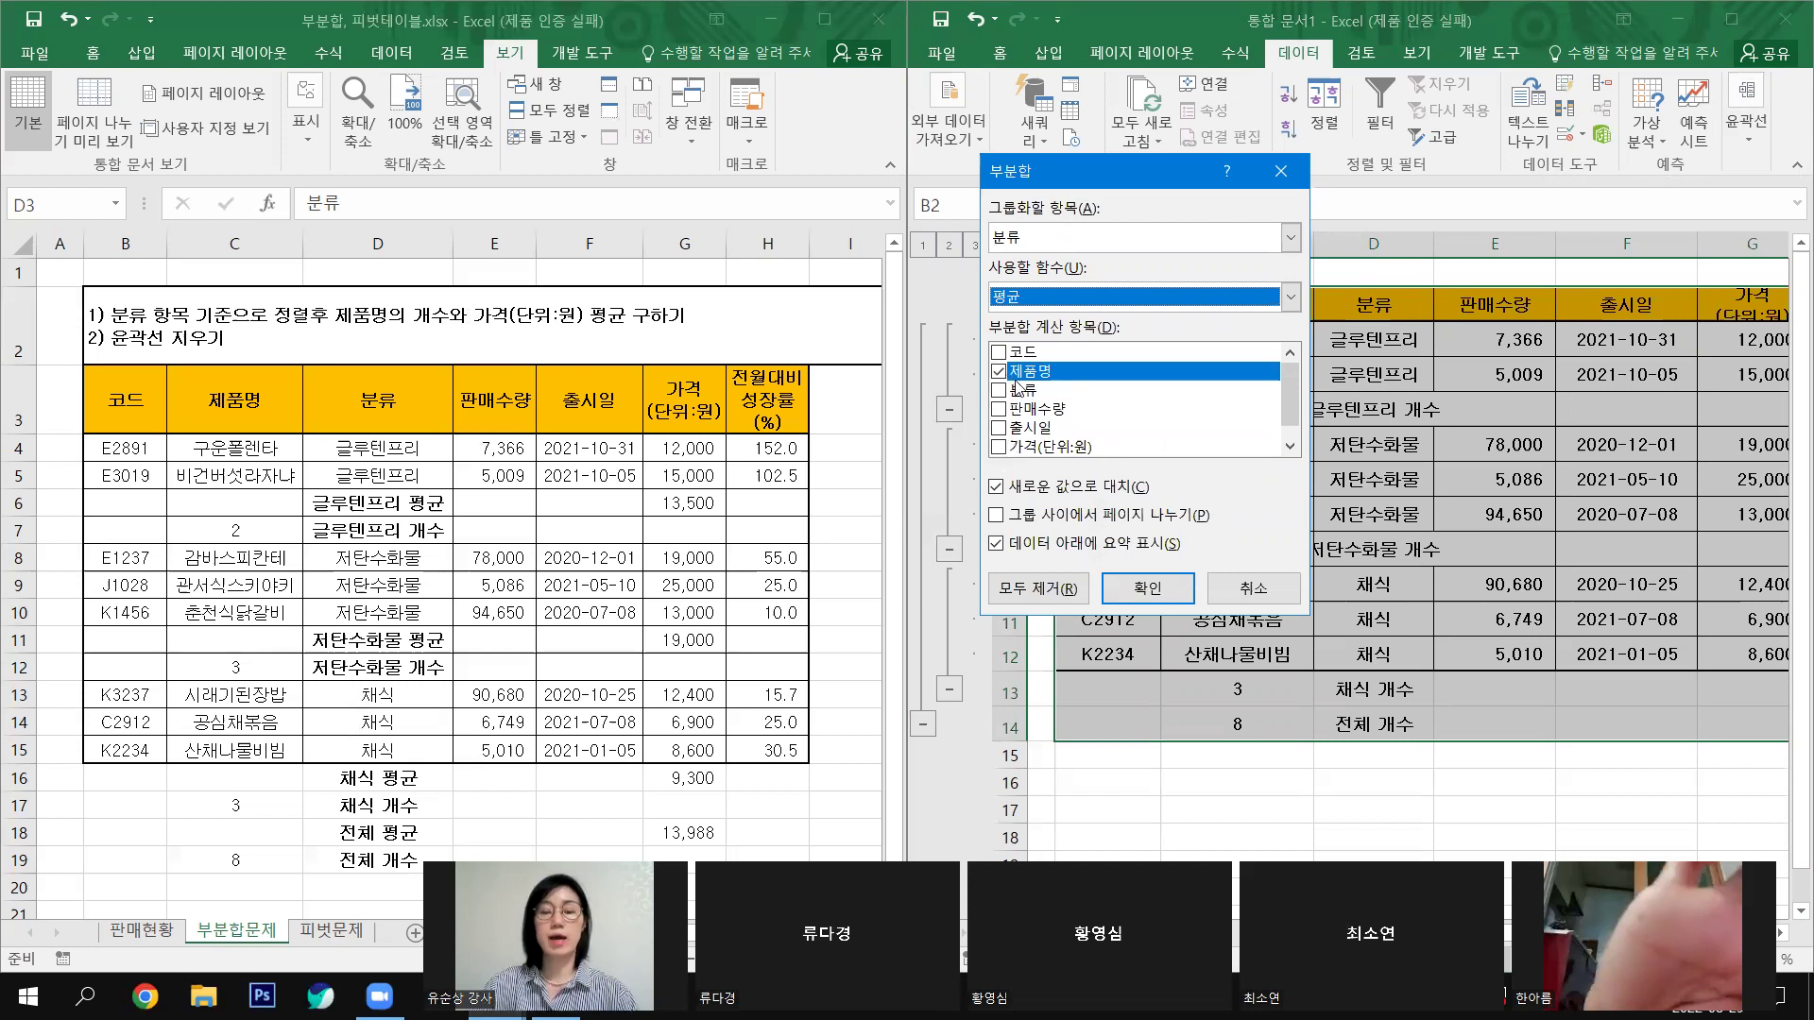
click(1000, 373)
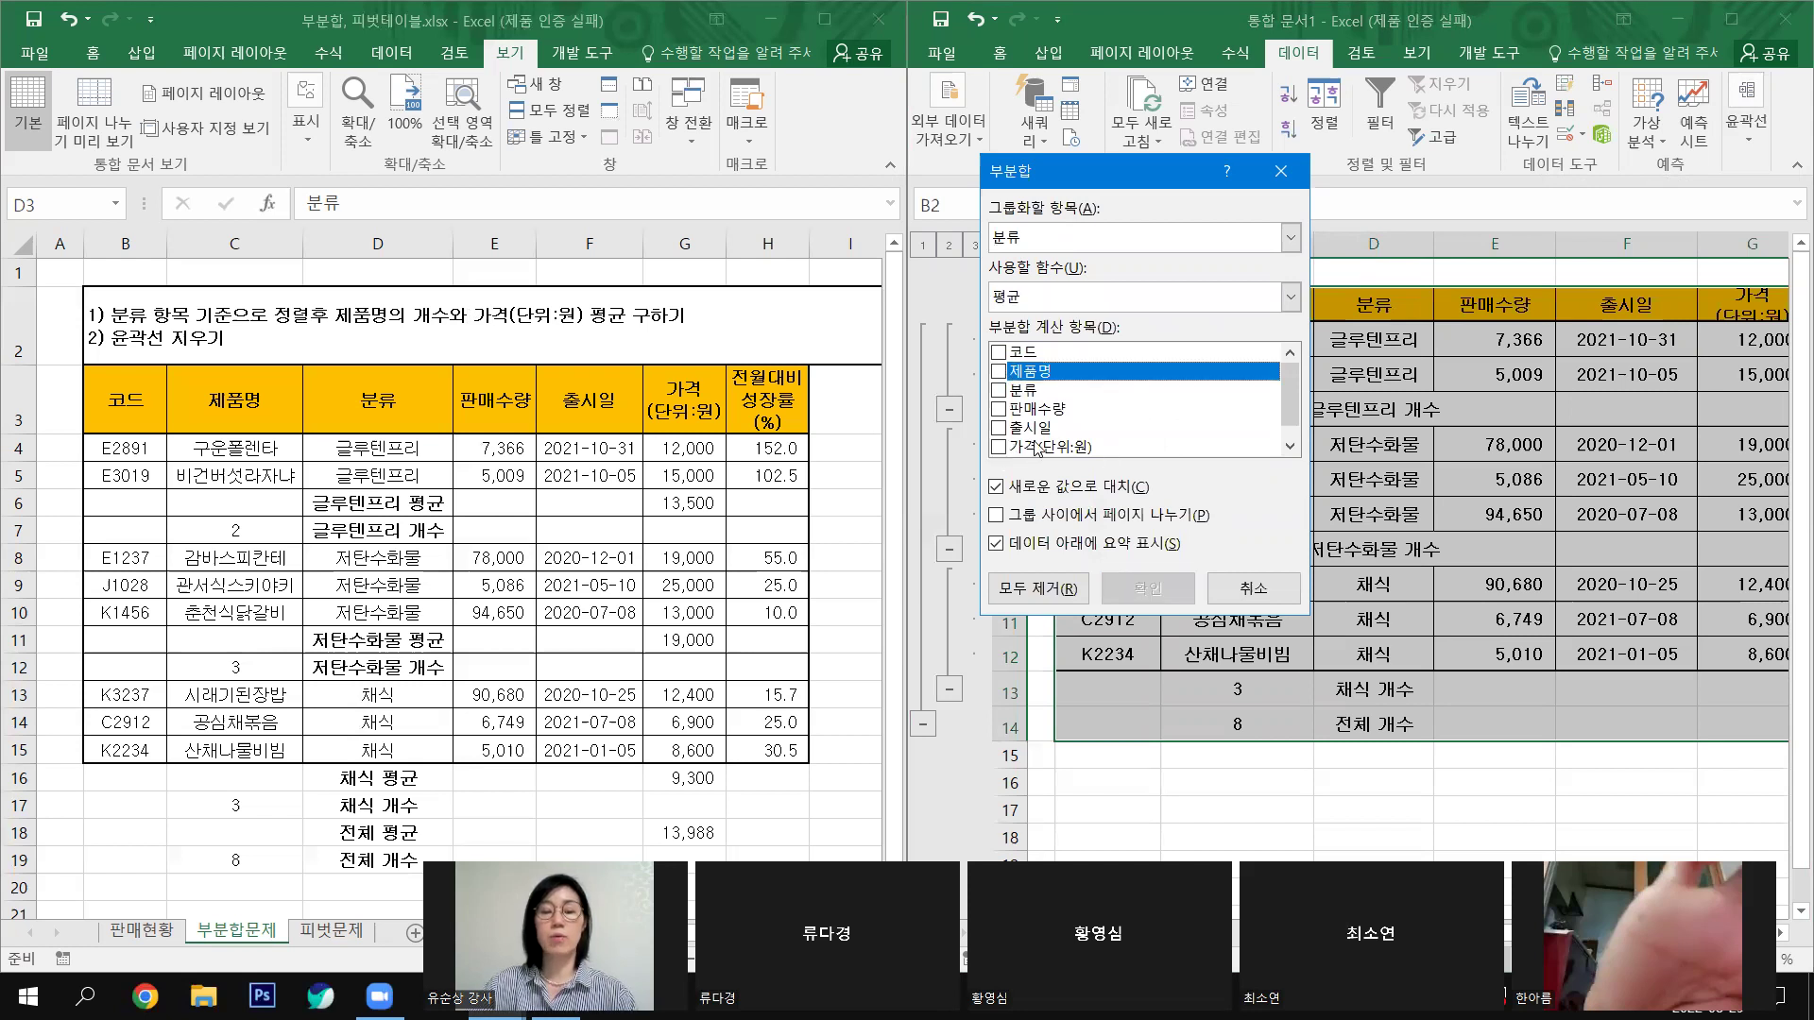
click(1208, 446)
drag(1297, 409, 1295, 430)
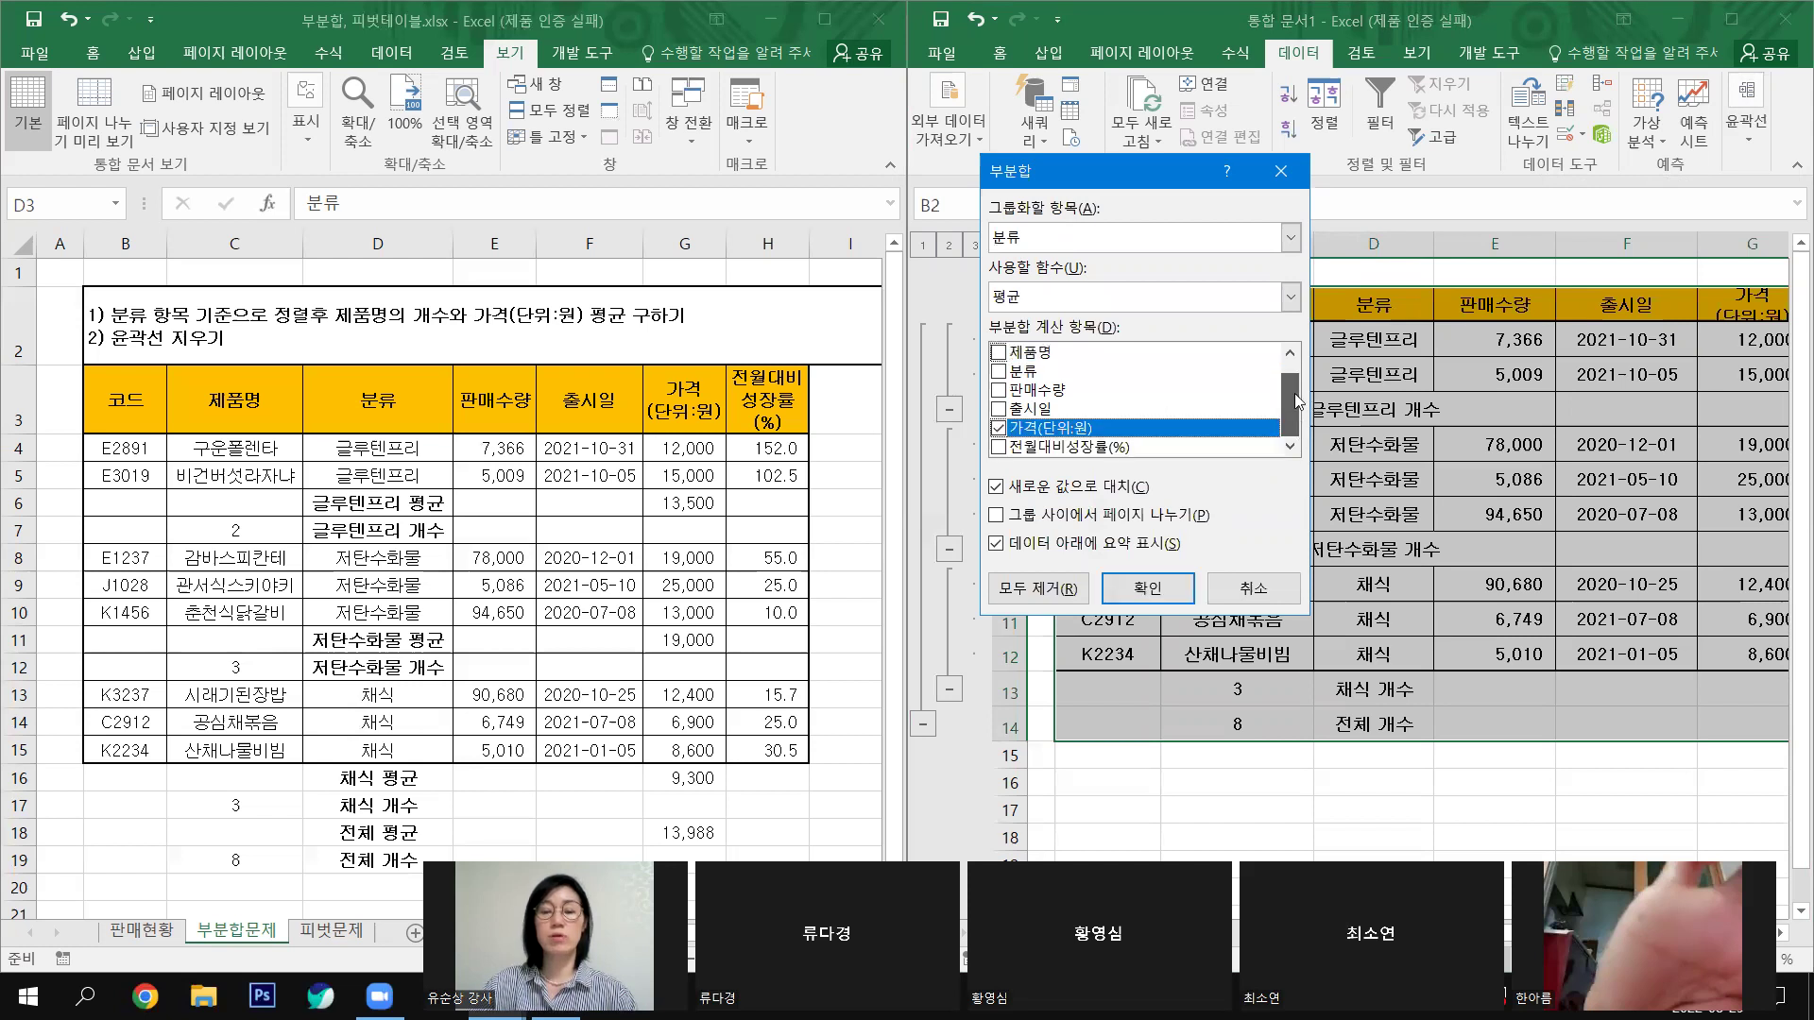
scroll(1219, 407, up, 1)
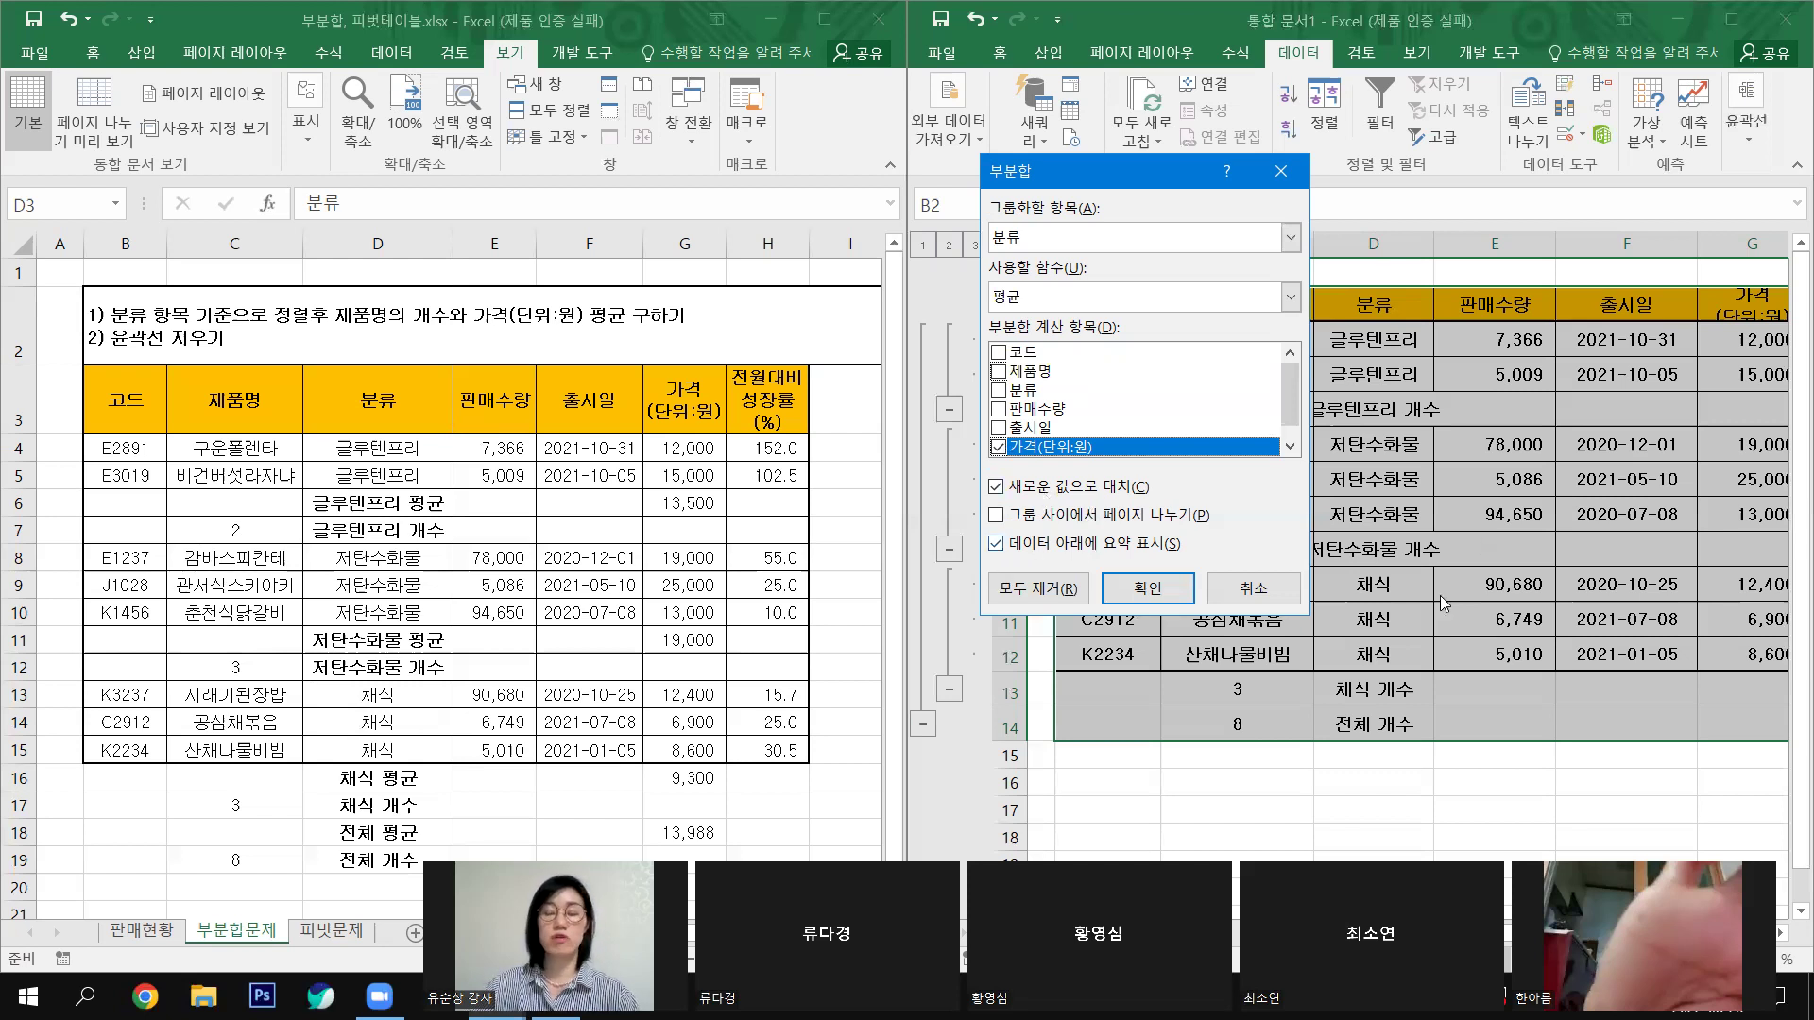
Step: Turn off replacing the current subtotals (새로운 값으로 대치) and apply the average subtotal
click(993, 489)
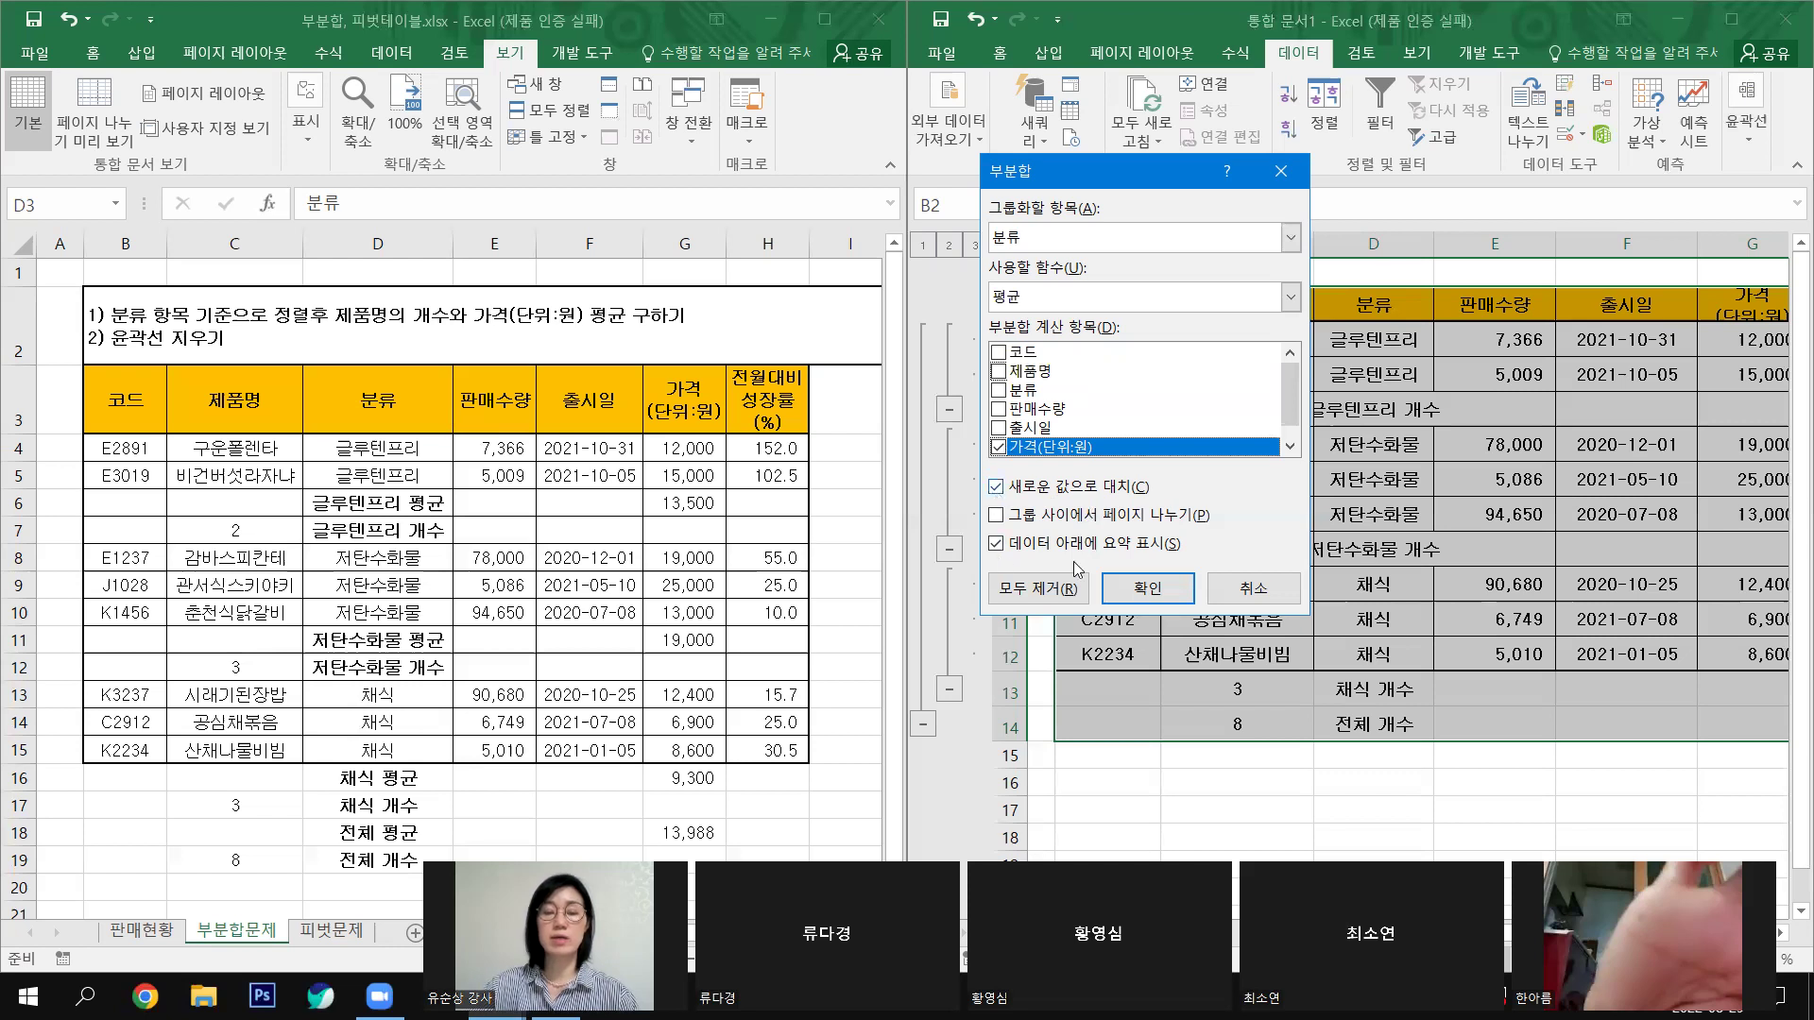
key(space)
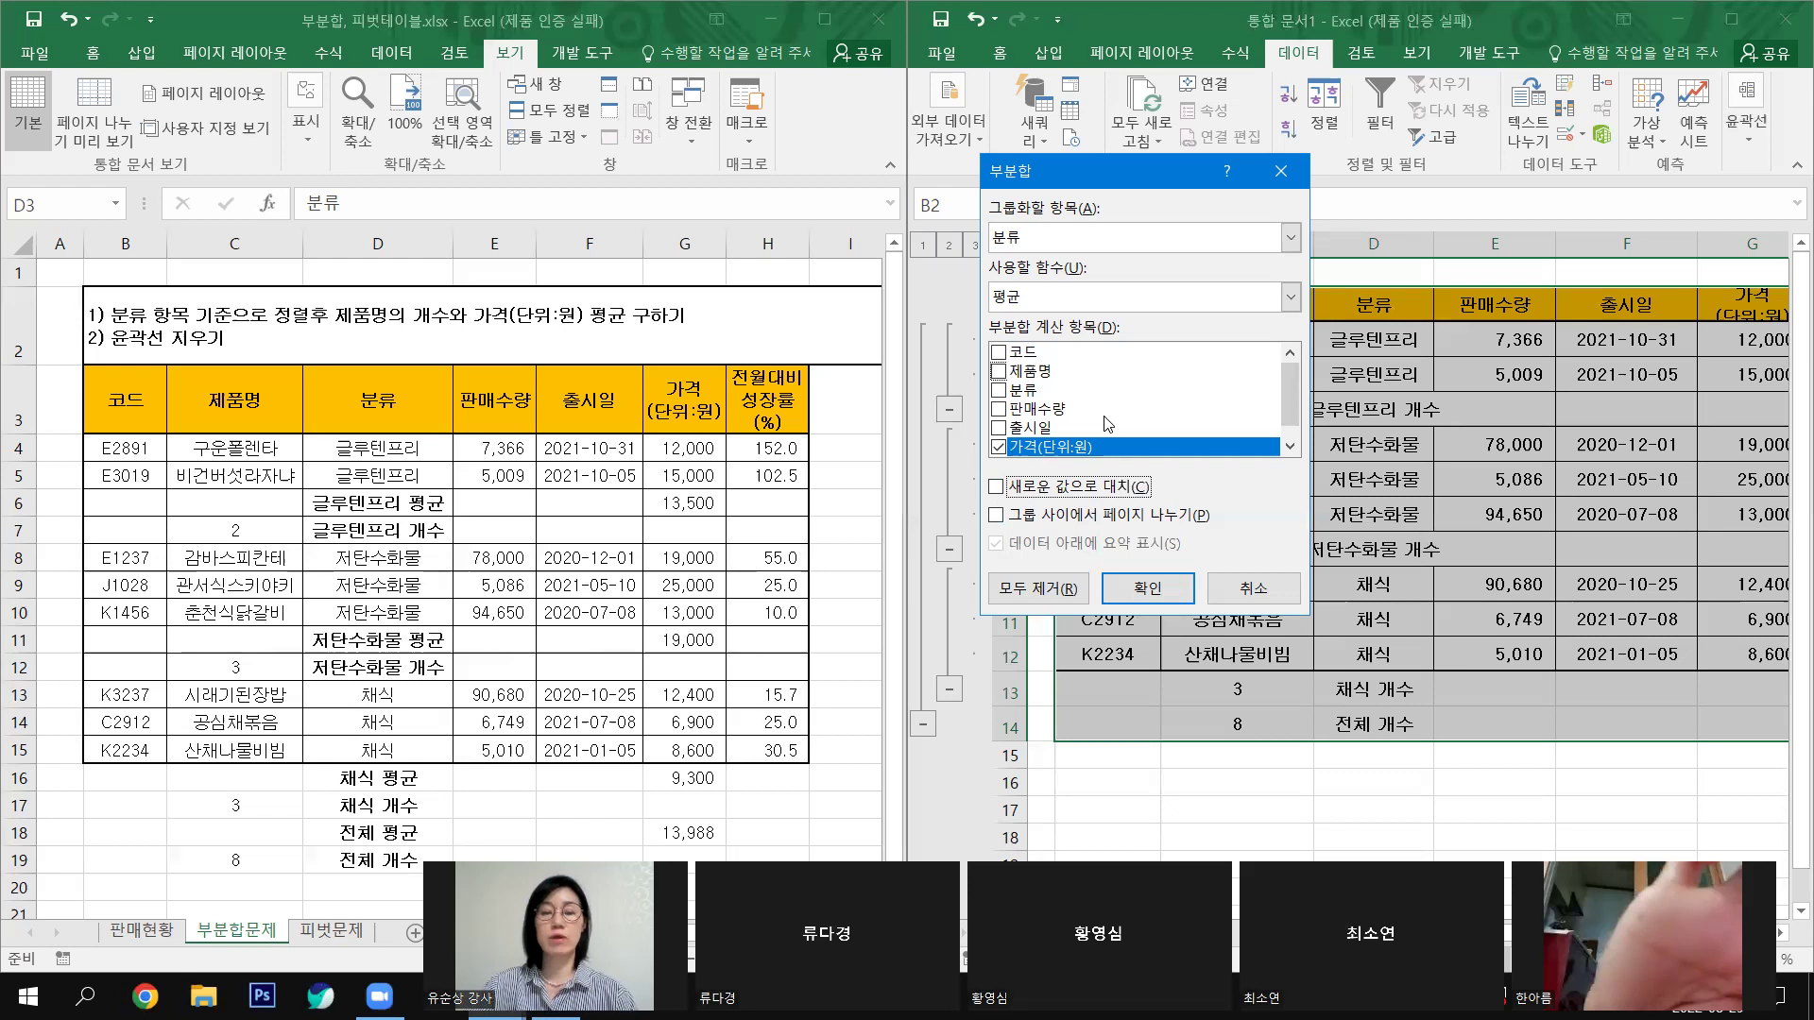
click(1159, 593)
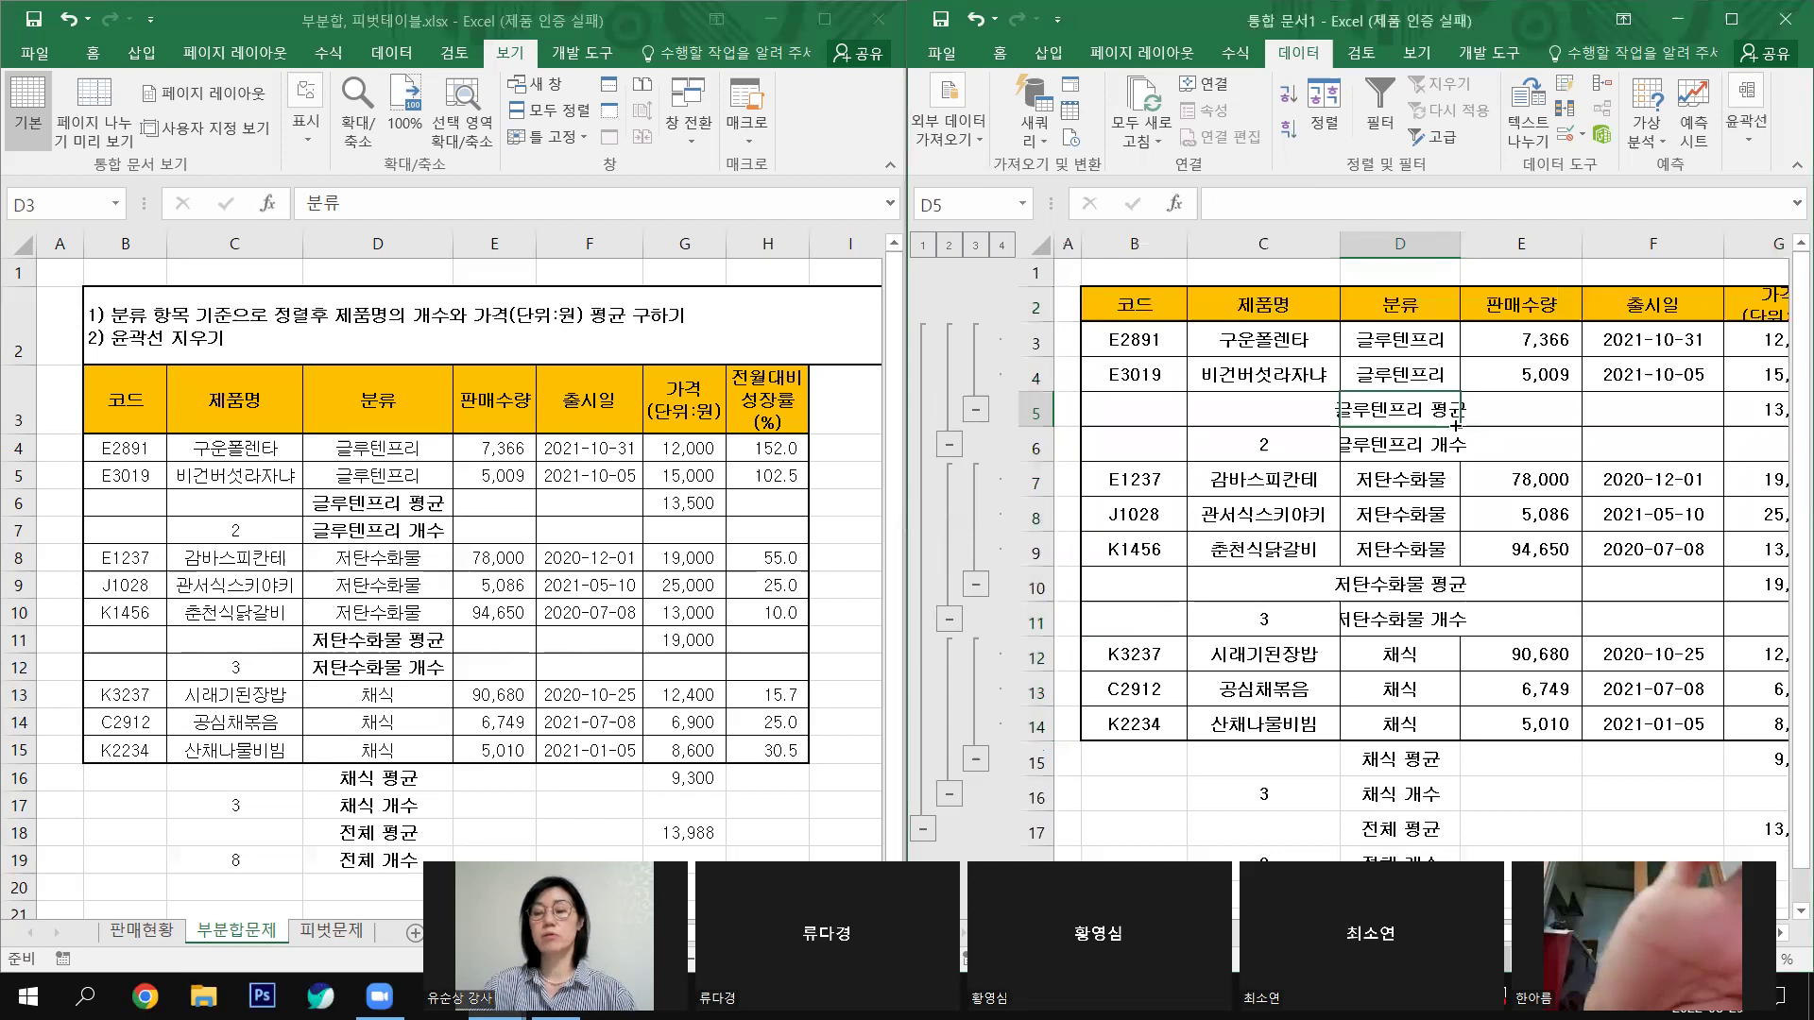
Step: Maximize the 통합 문서1 window and examine the 글루텐프리 and 저탄수화물 average formulas and the price cells they cover
click(1731, 21)
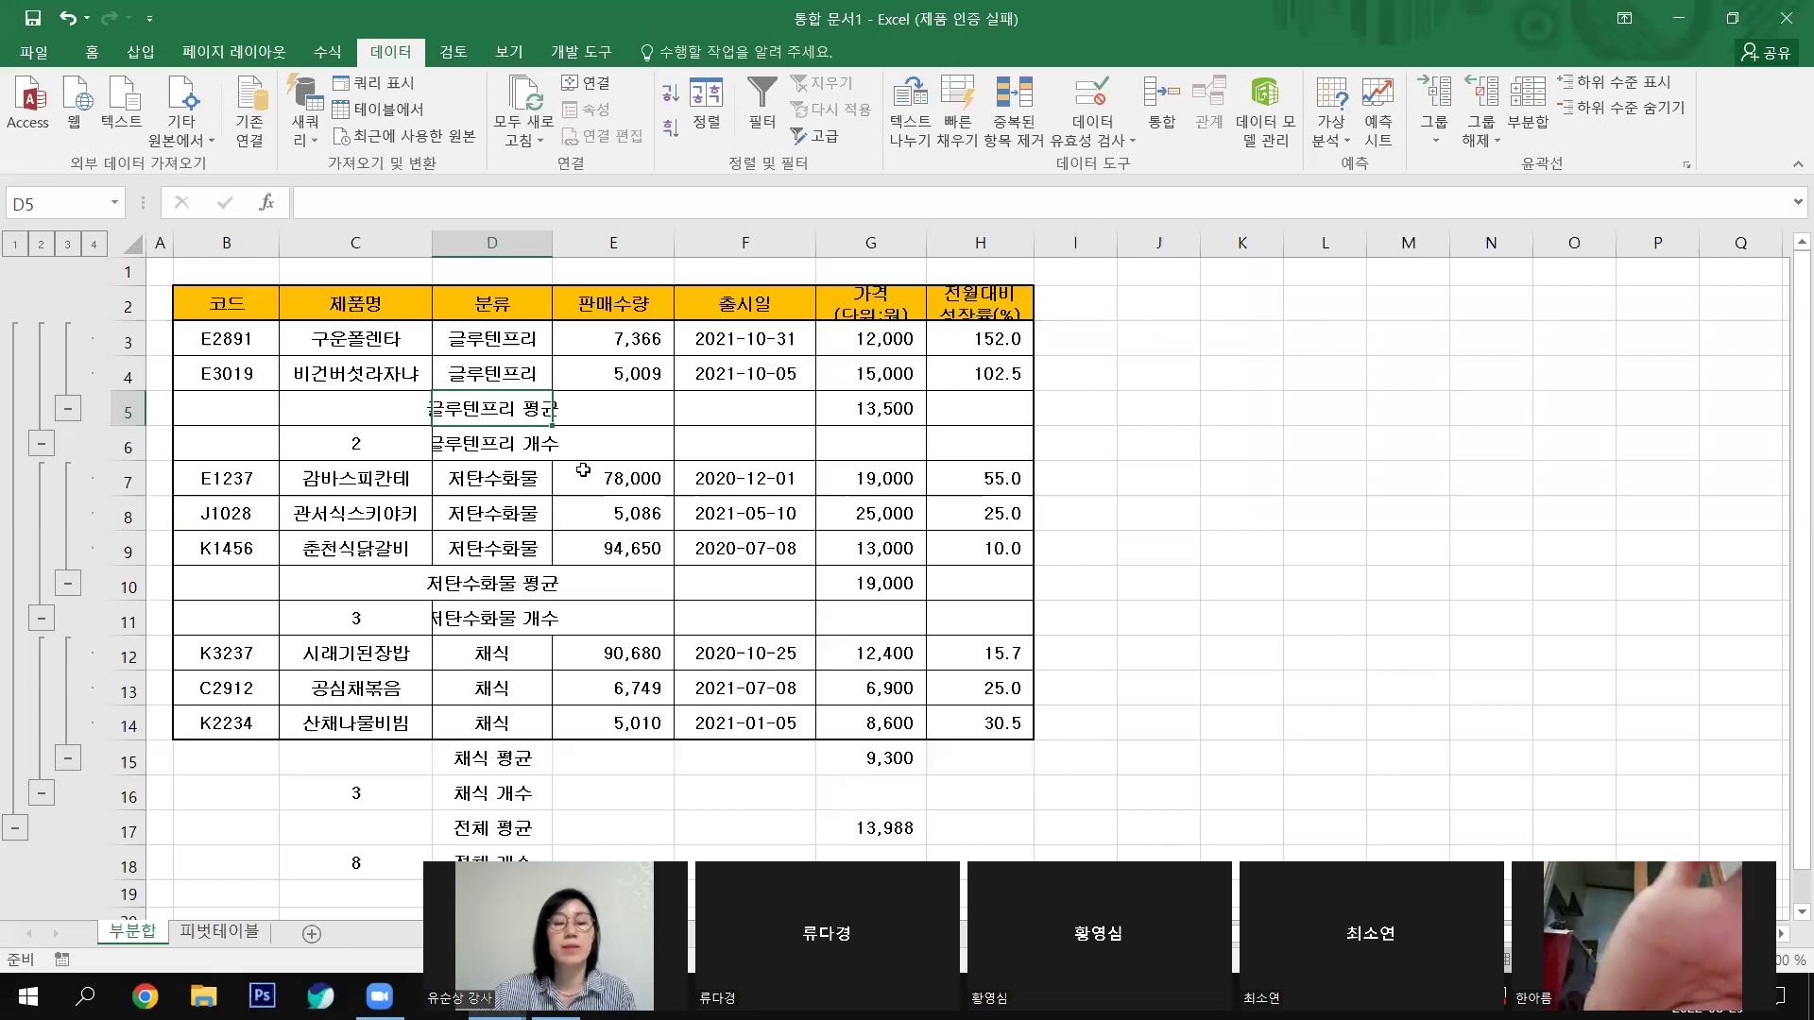
click(876, 409)
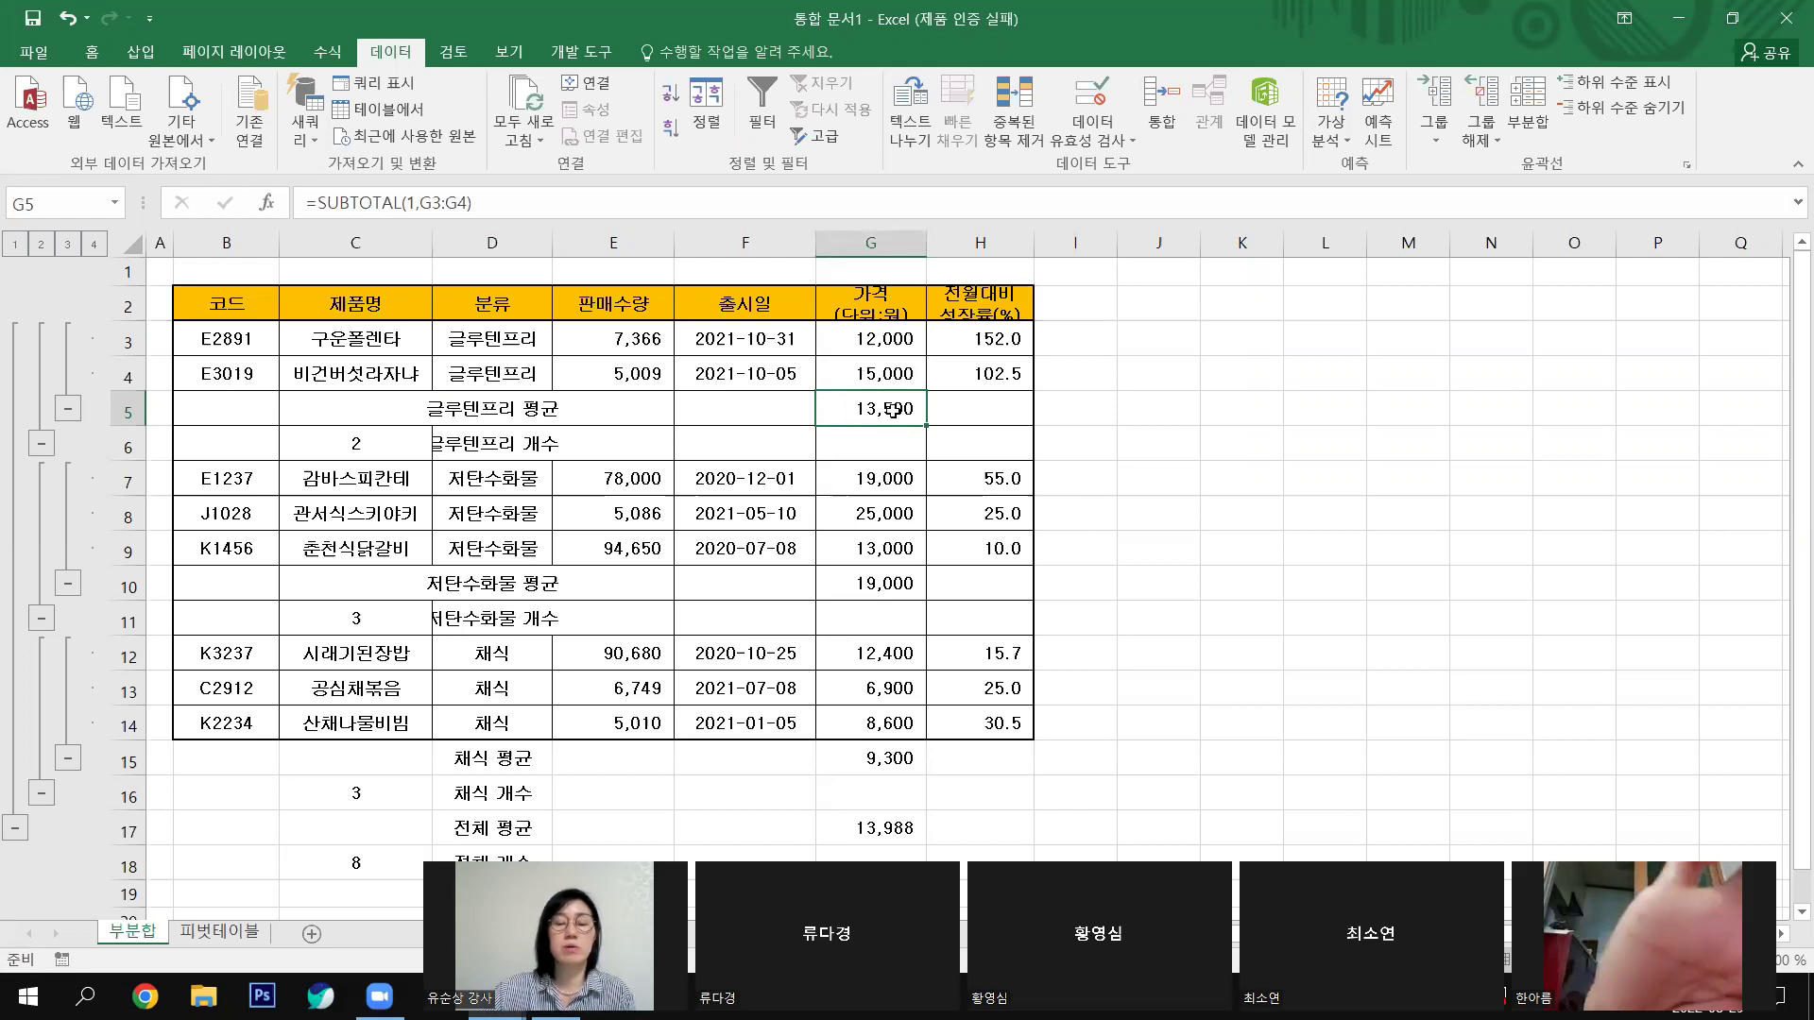
click(886, 582)
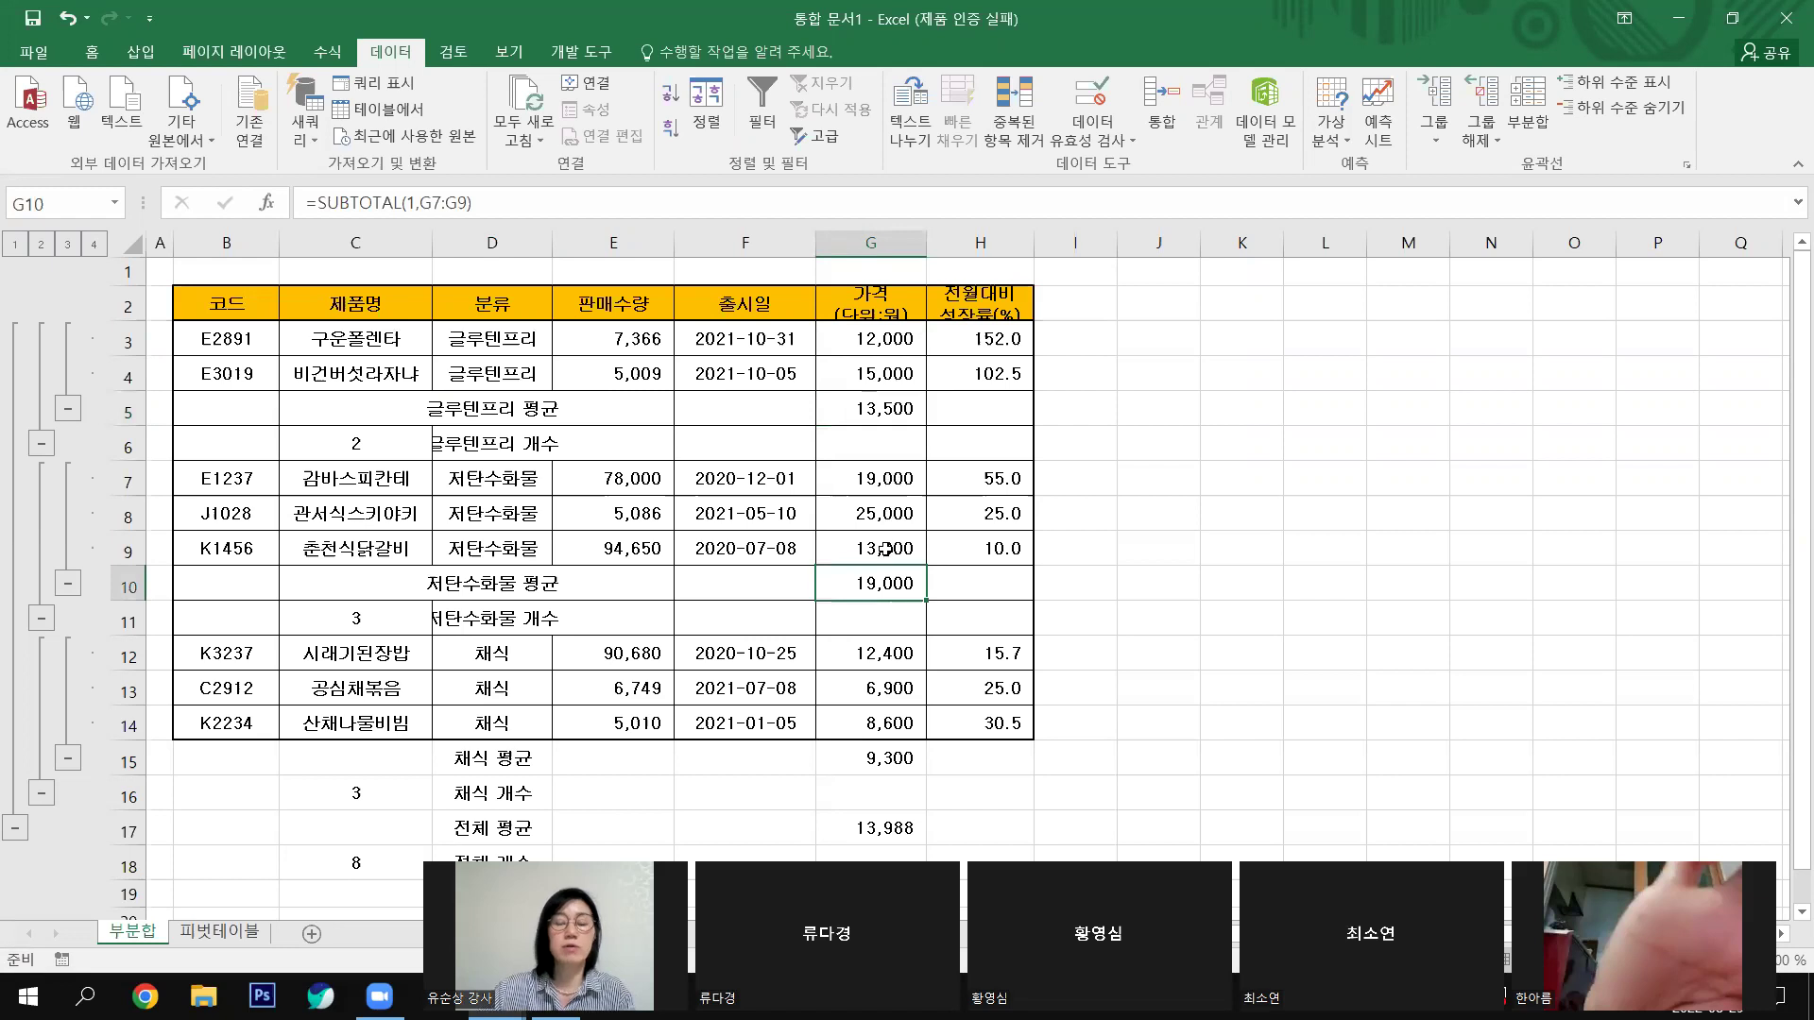
drag(884, 479, 885, 551)
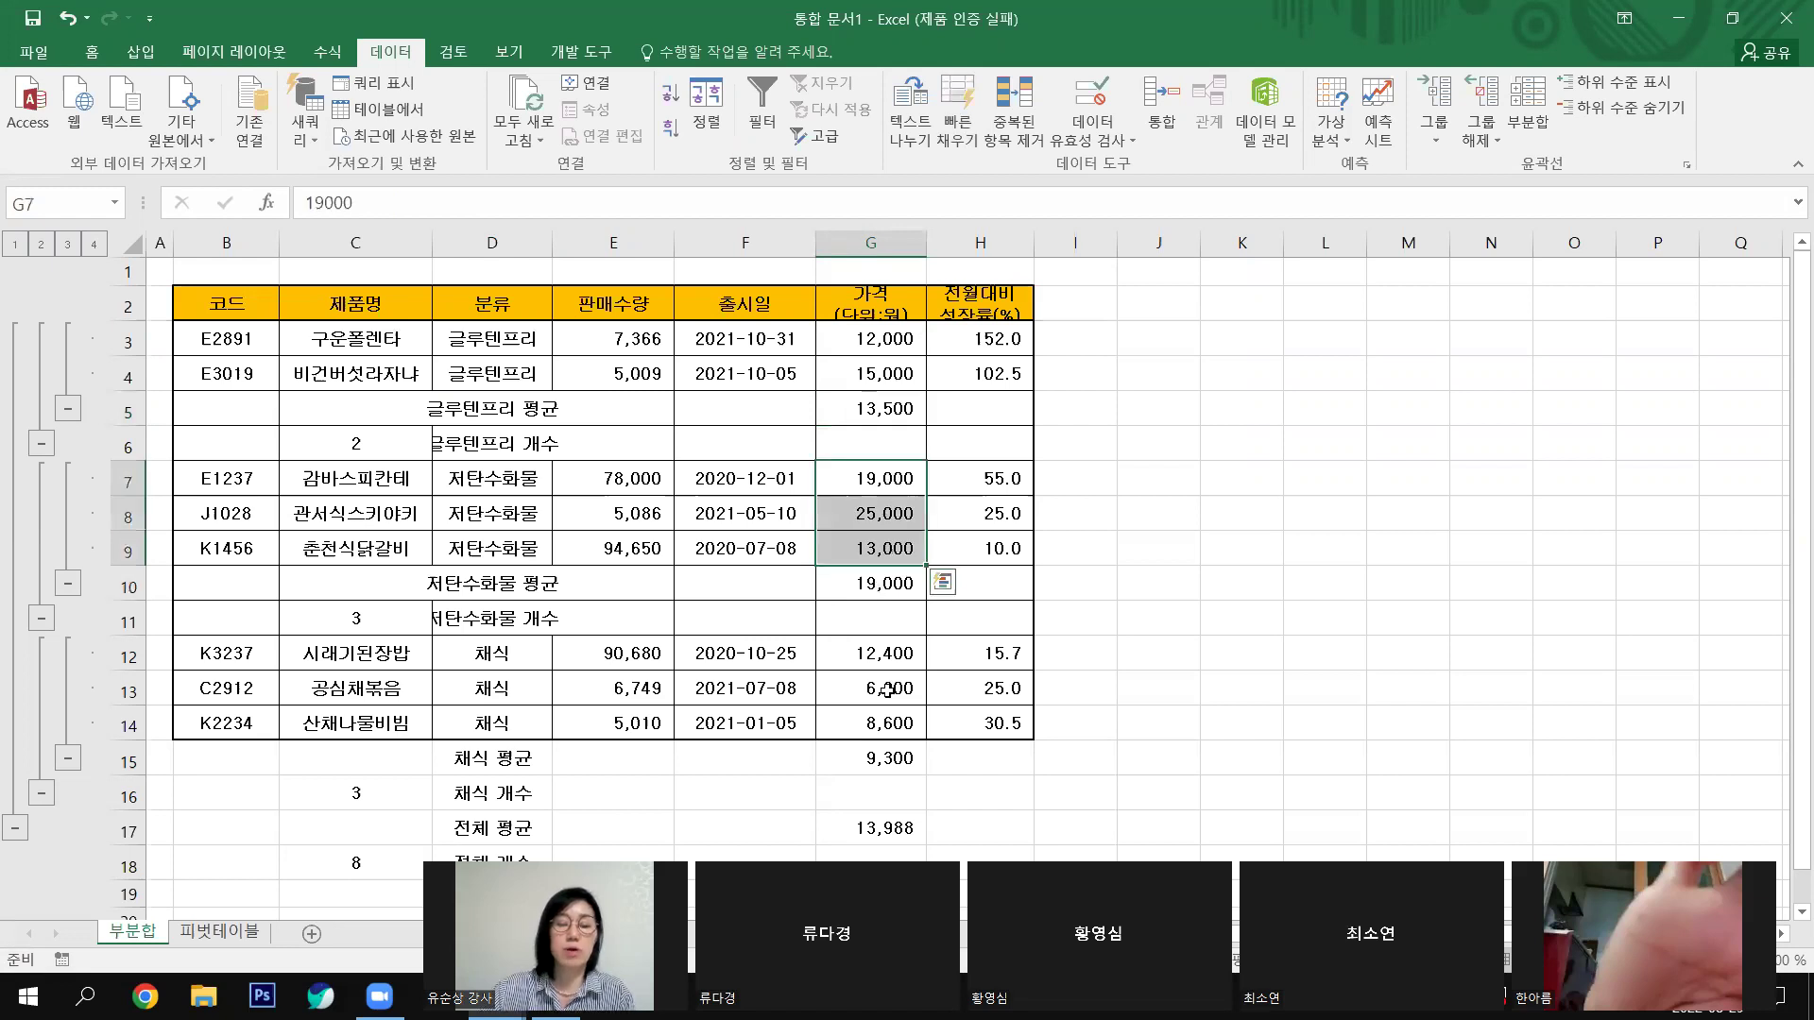
click(886, 583)
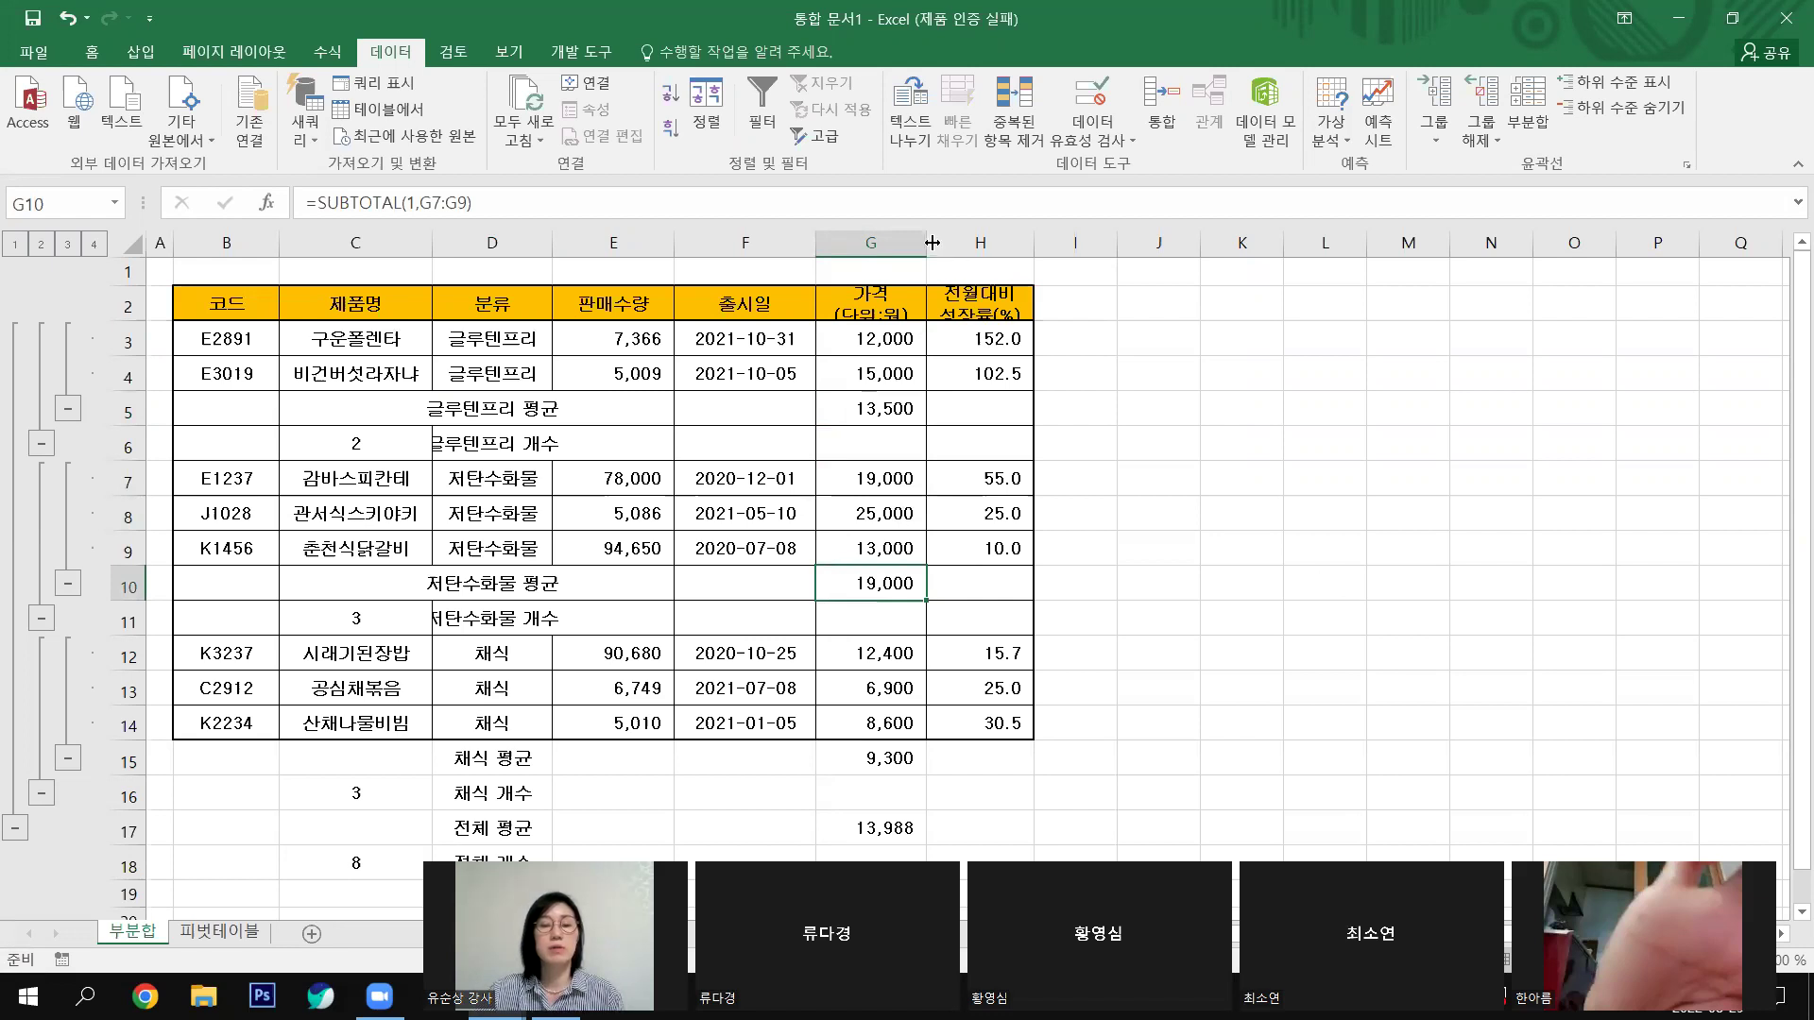
Step: Narrow column G slightly and increase the height of header row 2 so the two-line headings fit
drag(925, 239, 906, 242)
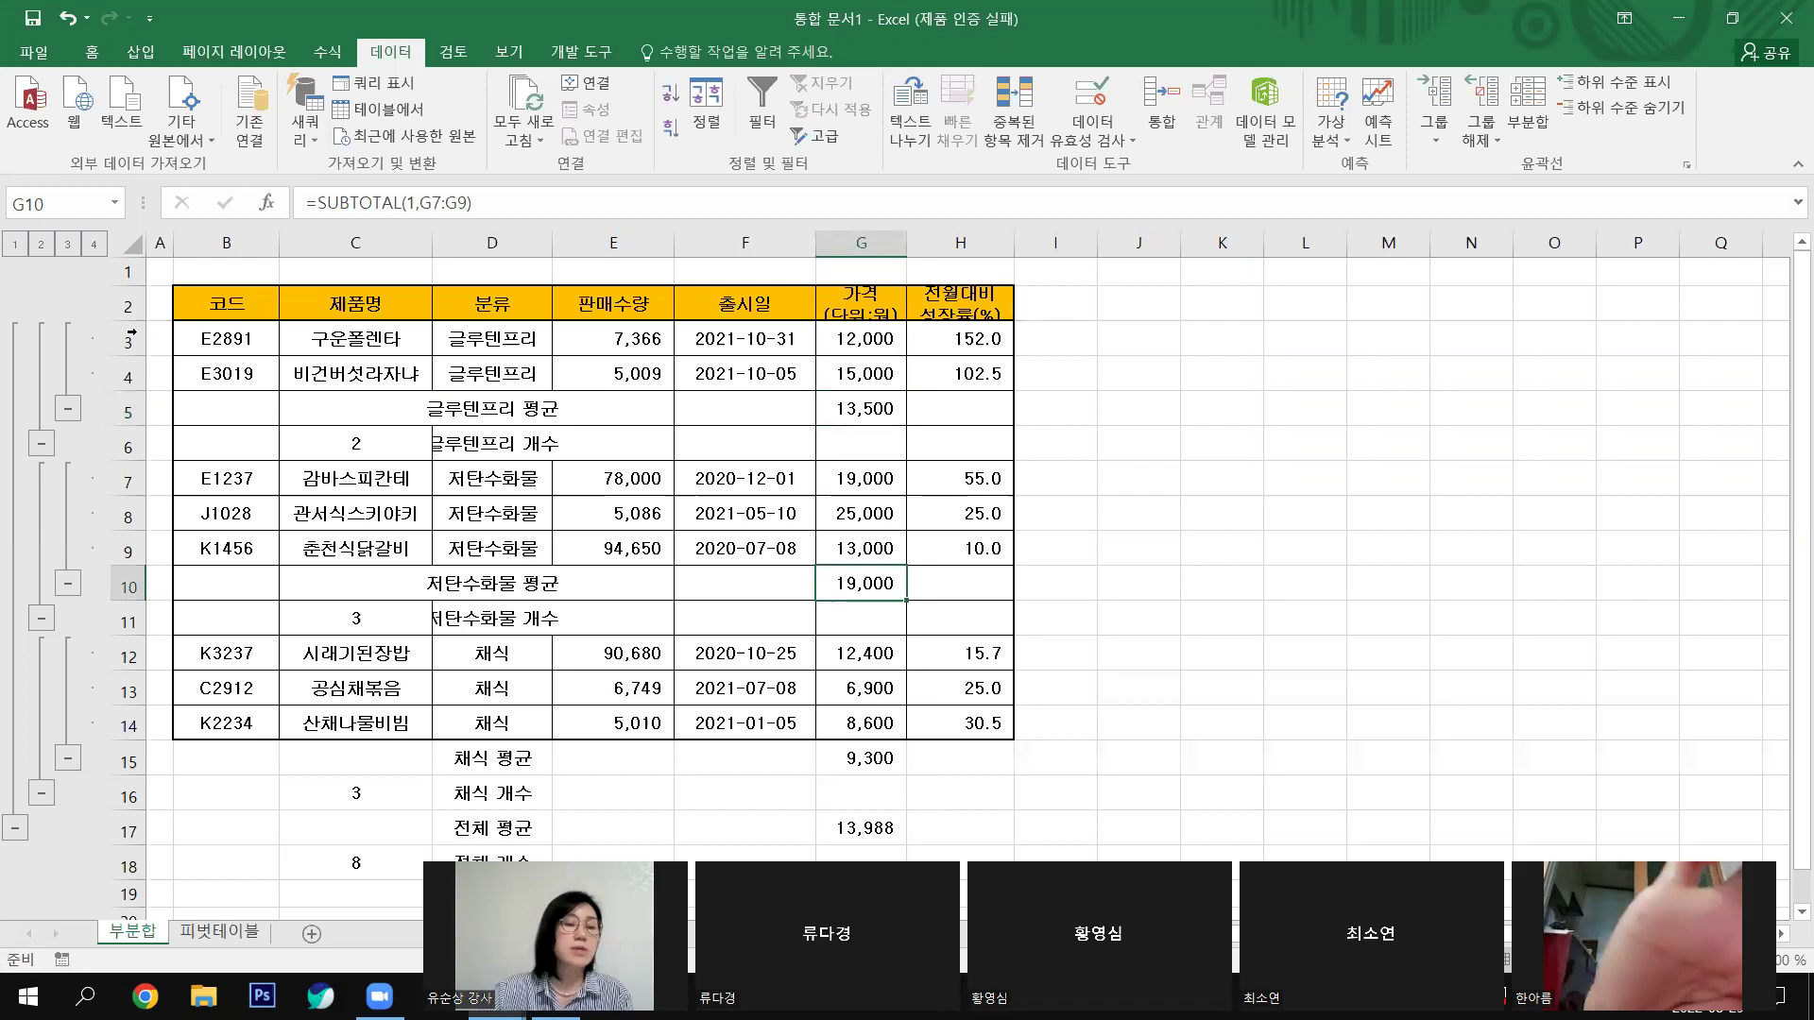
drag(133, 320, 134, 330)
click(1262, 529)
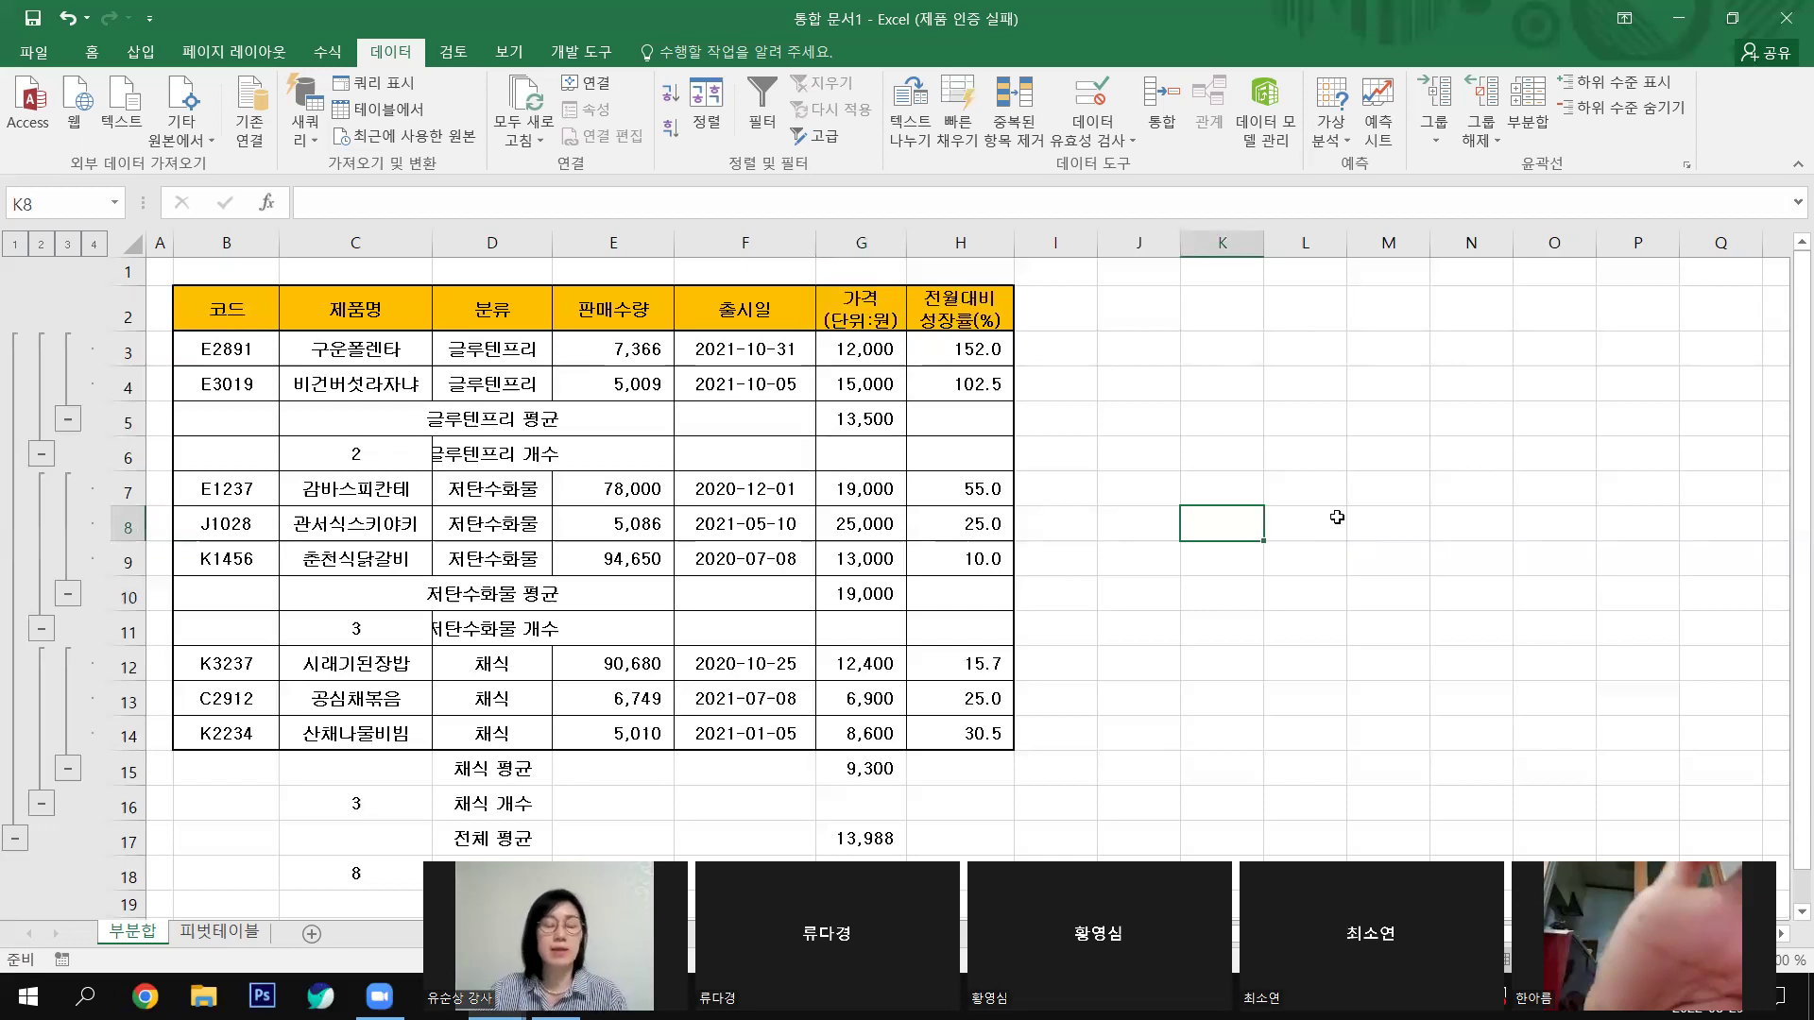
Step: Show the subtotal outline at levels 1 through 4 in turn, autofitting column D to its subtotal labels along the way
click(15, 245)
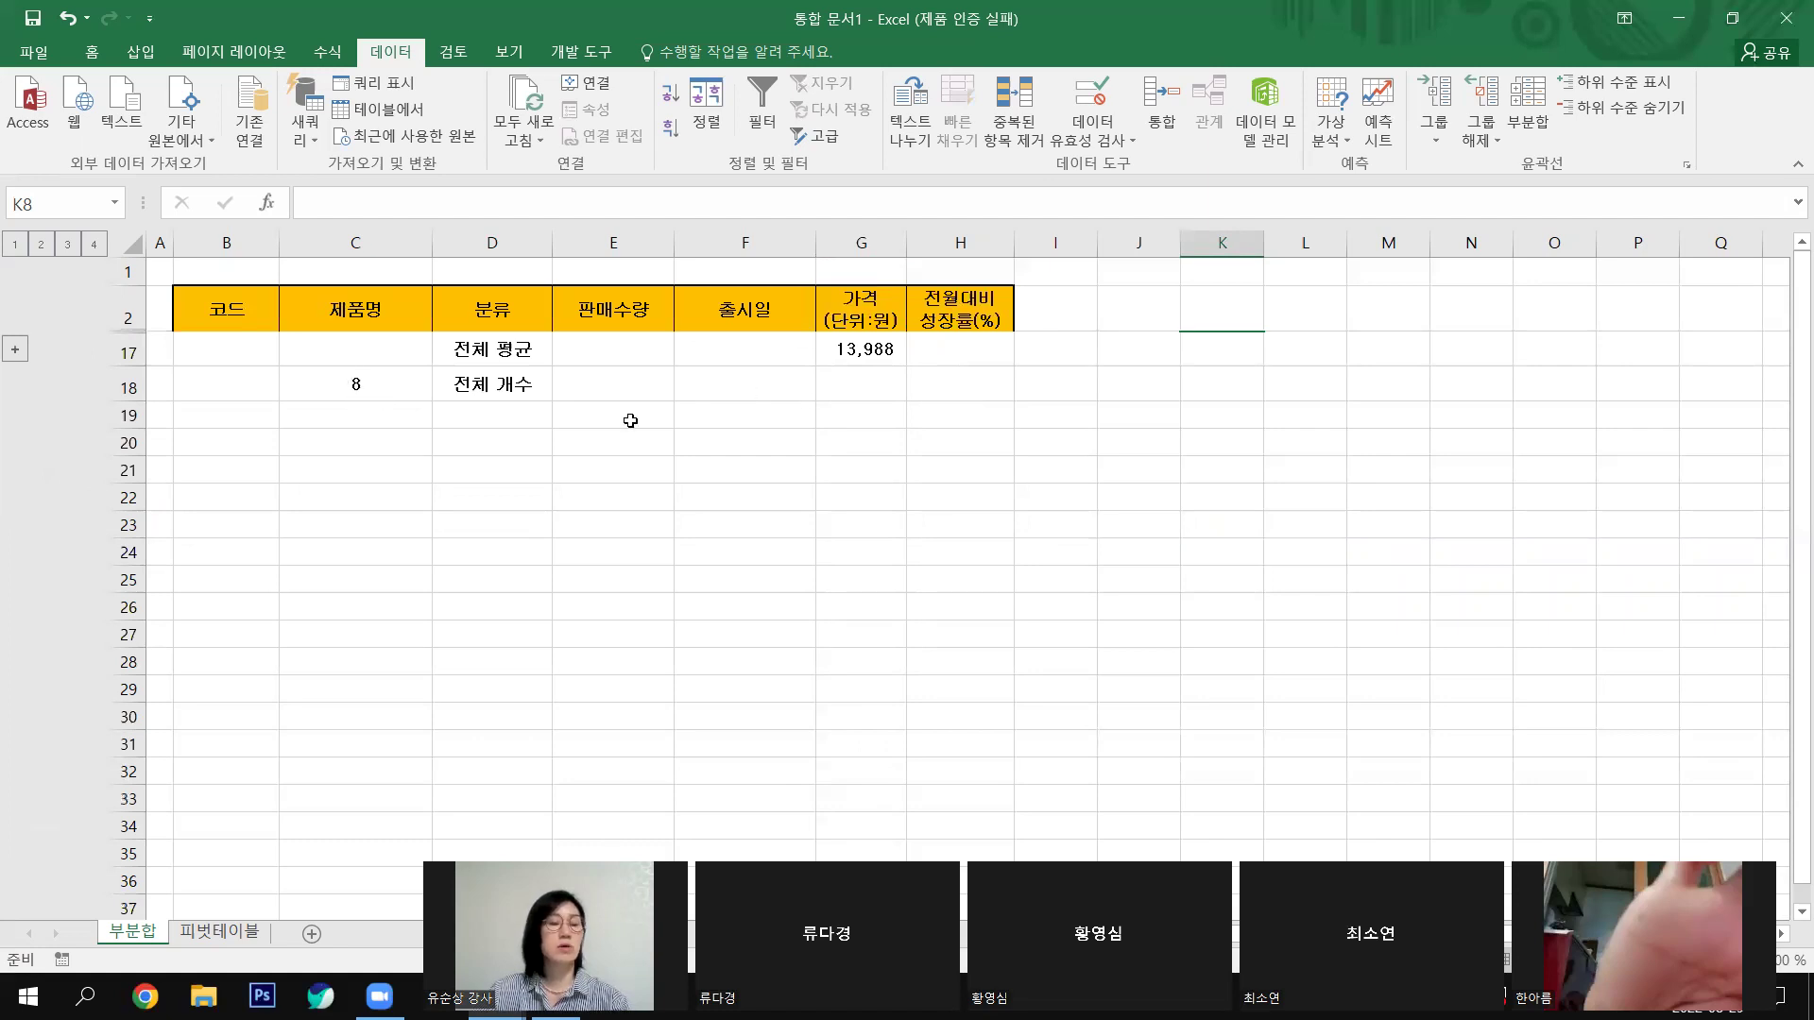
click(41, 245)
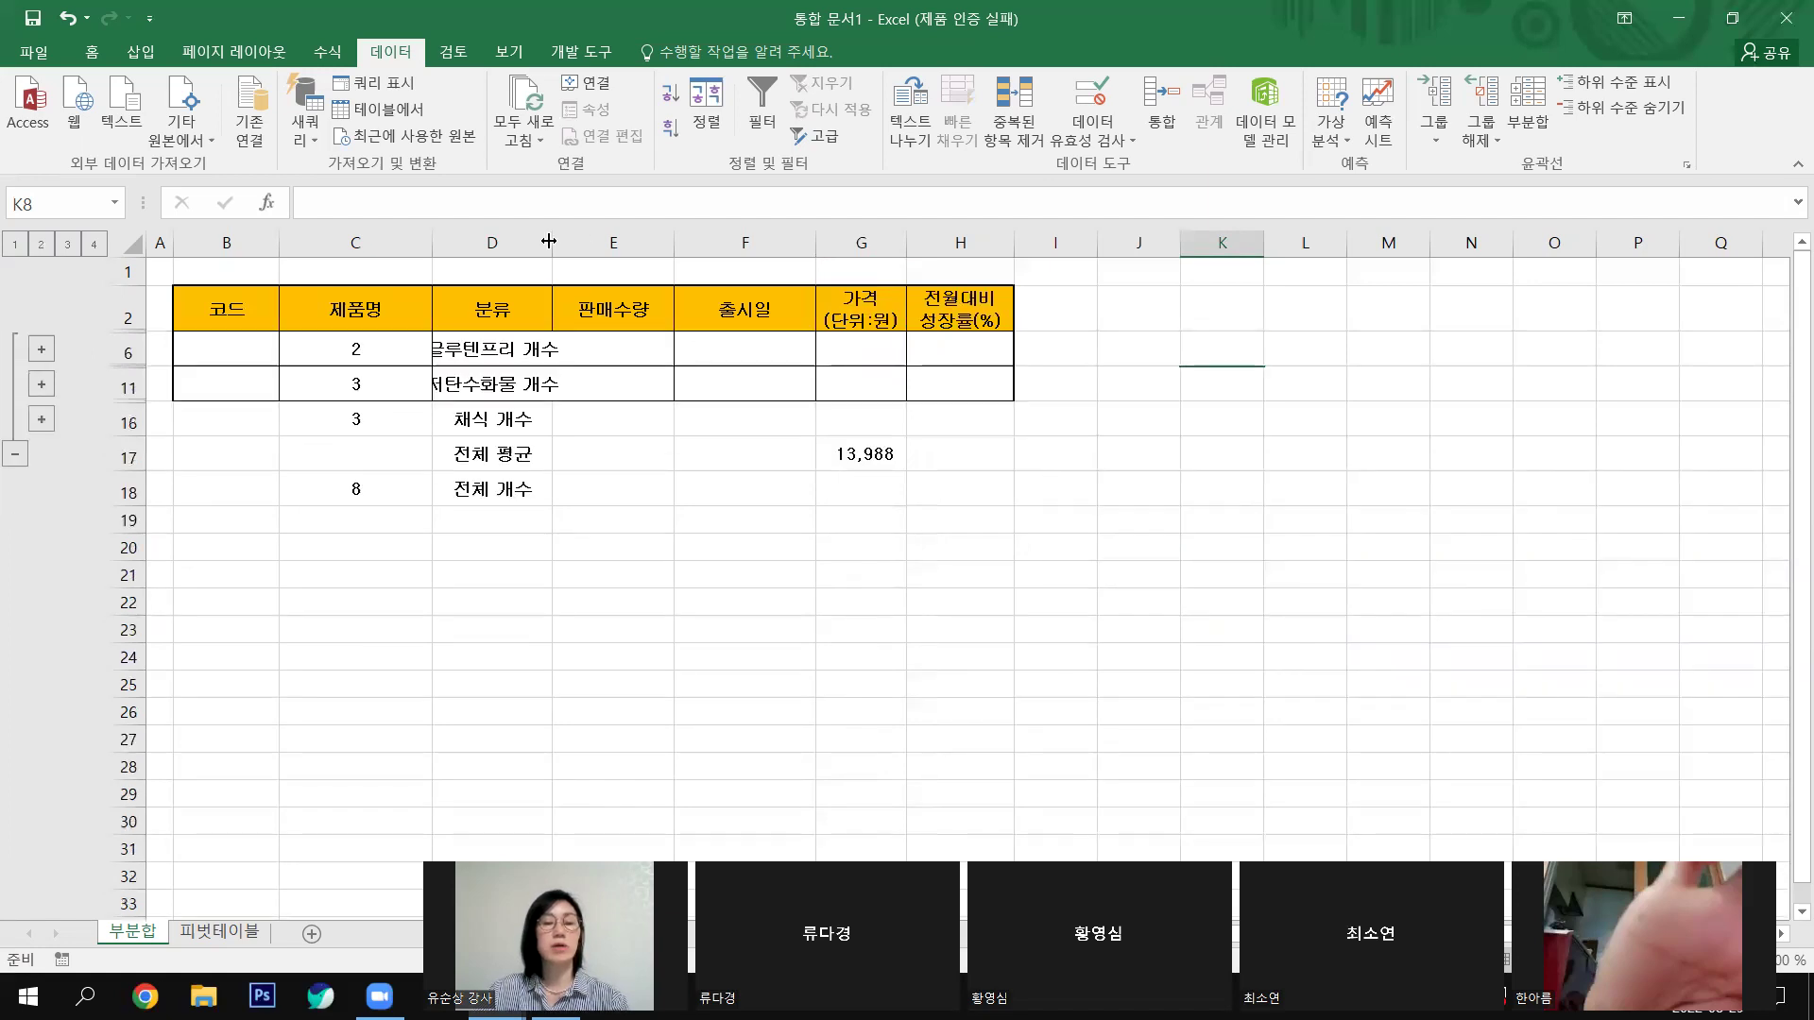
double_click(549, 242)
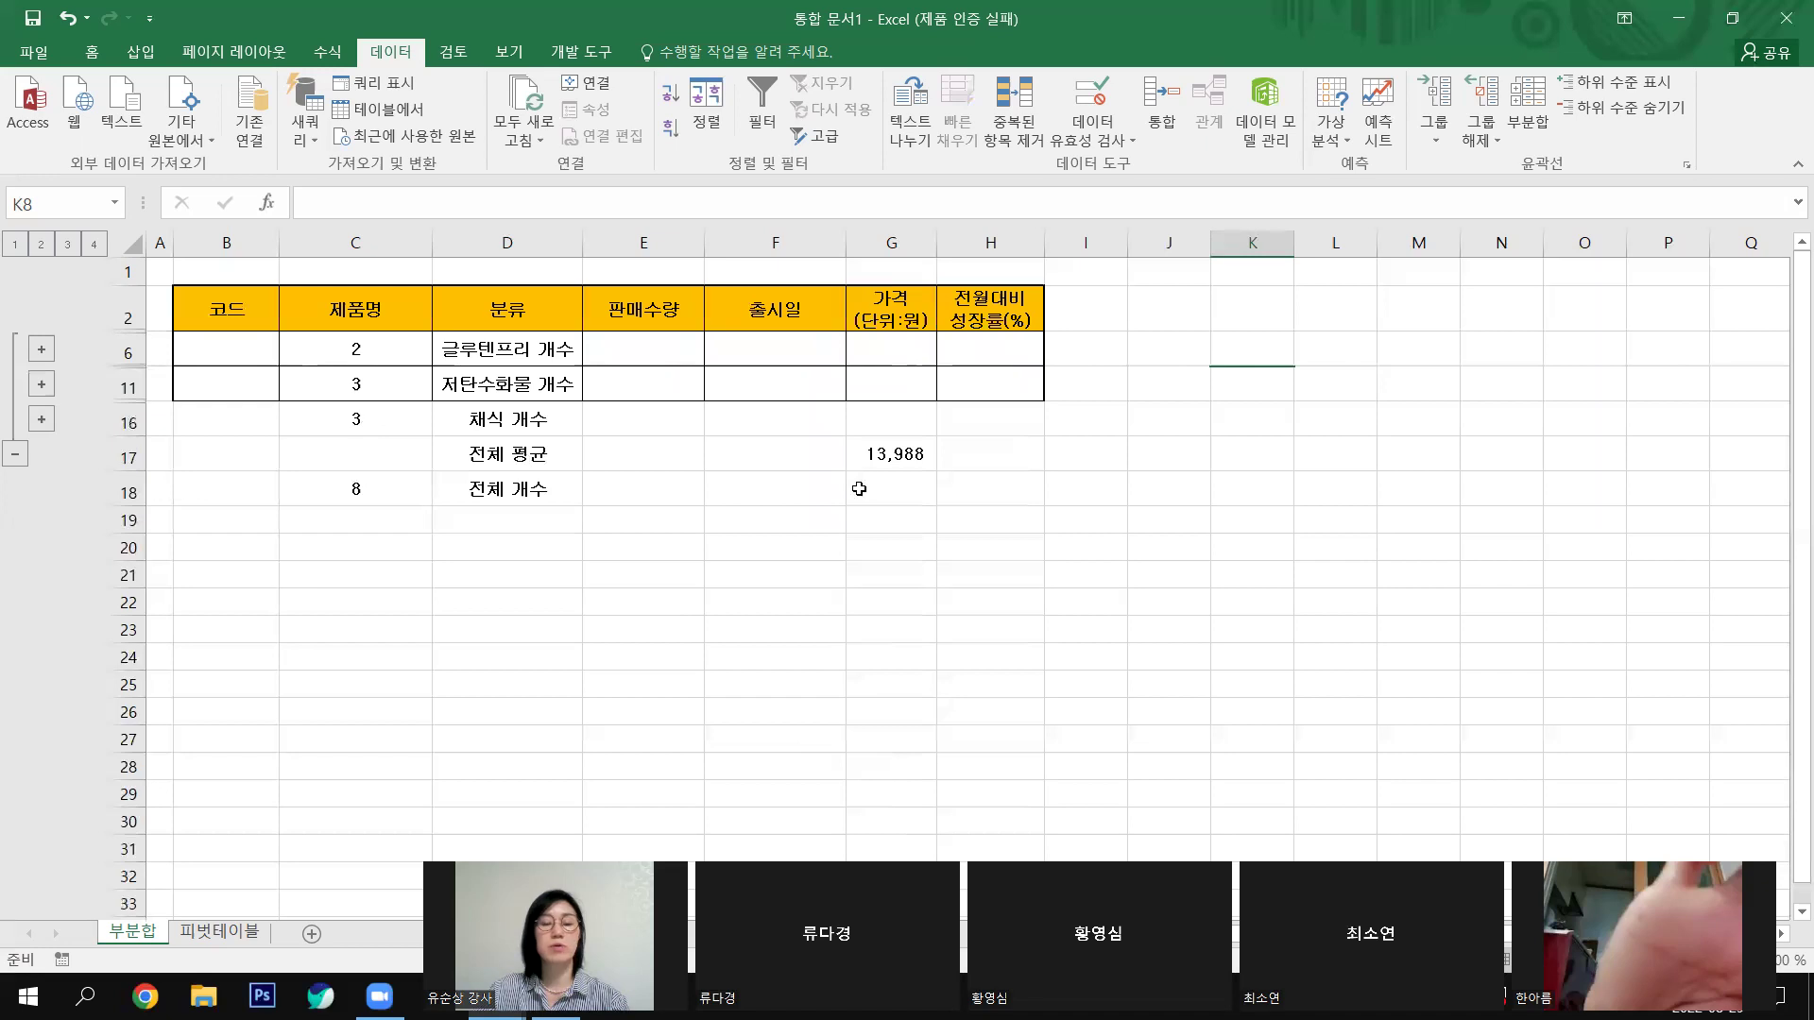
click(67, 246)
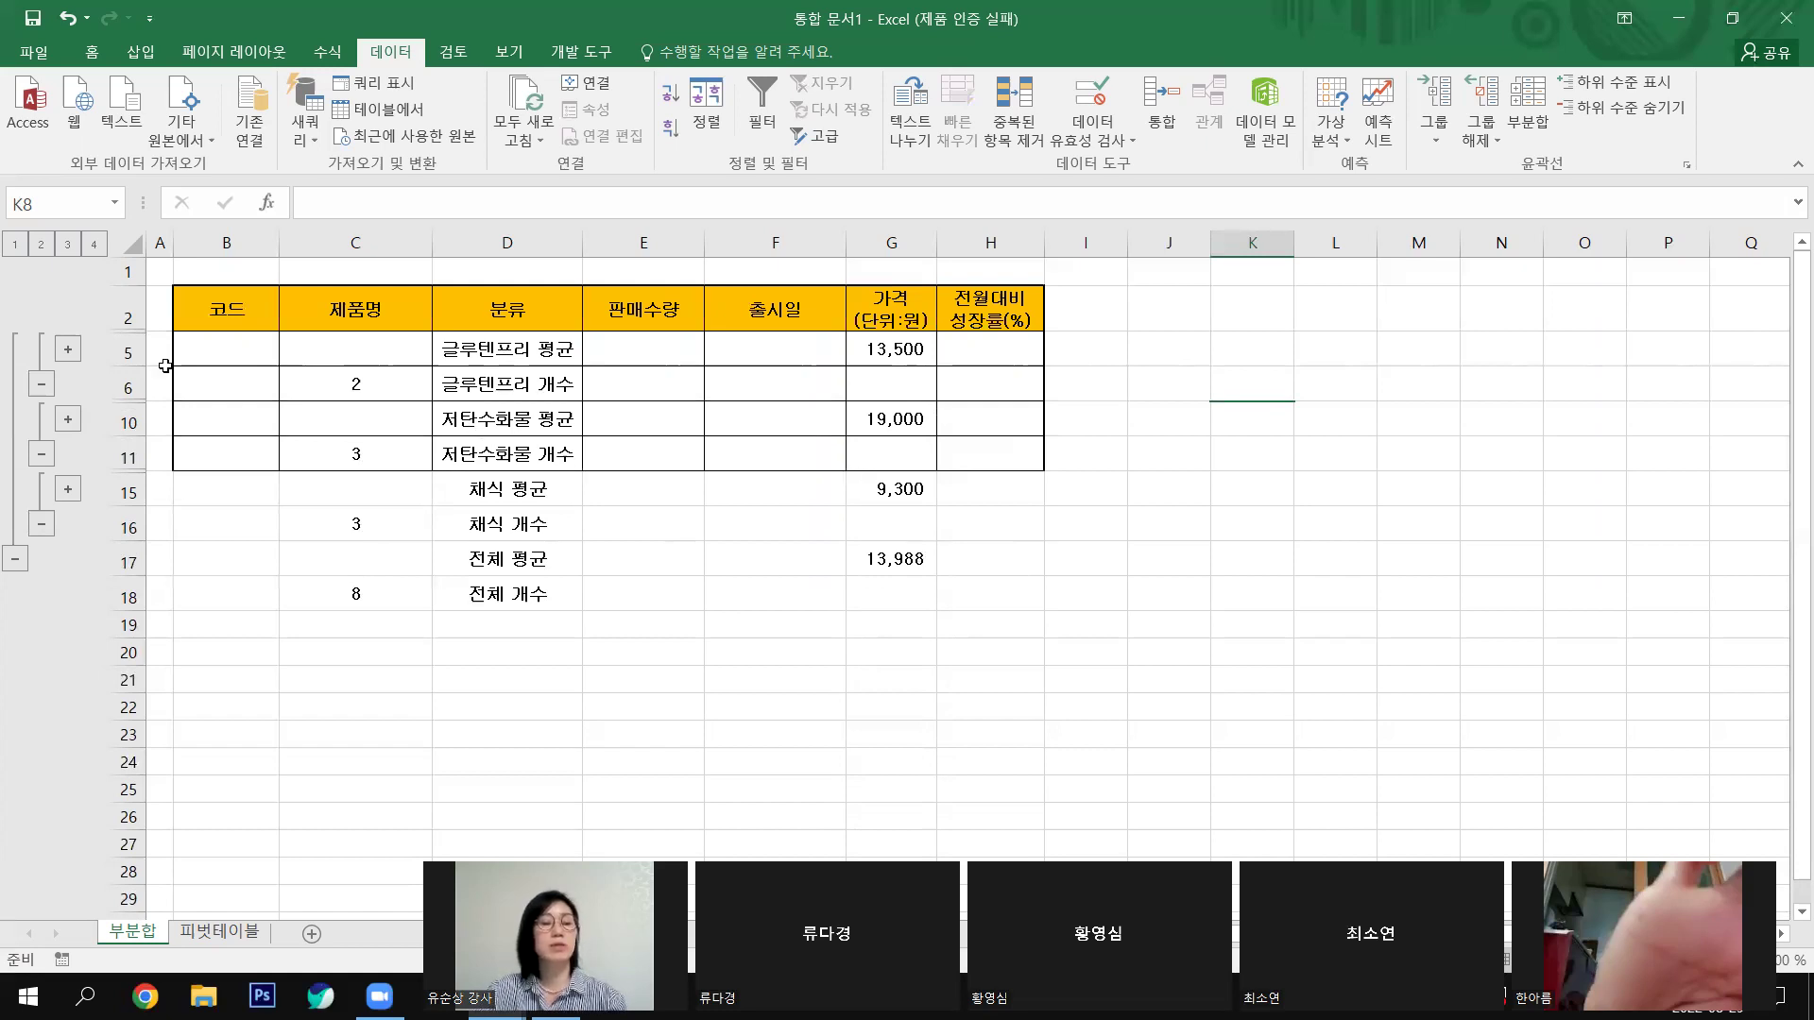
click(94, 246)
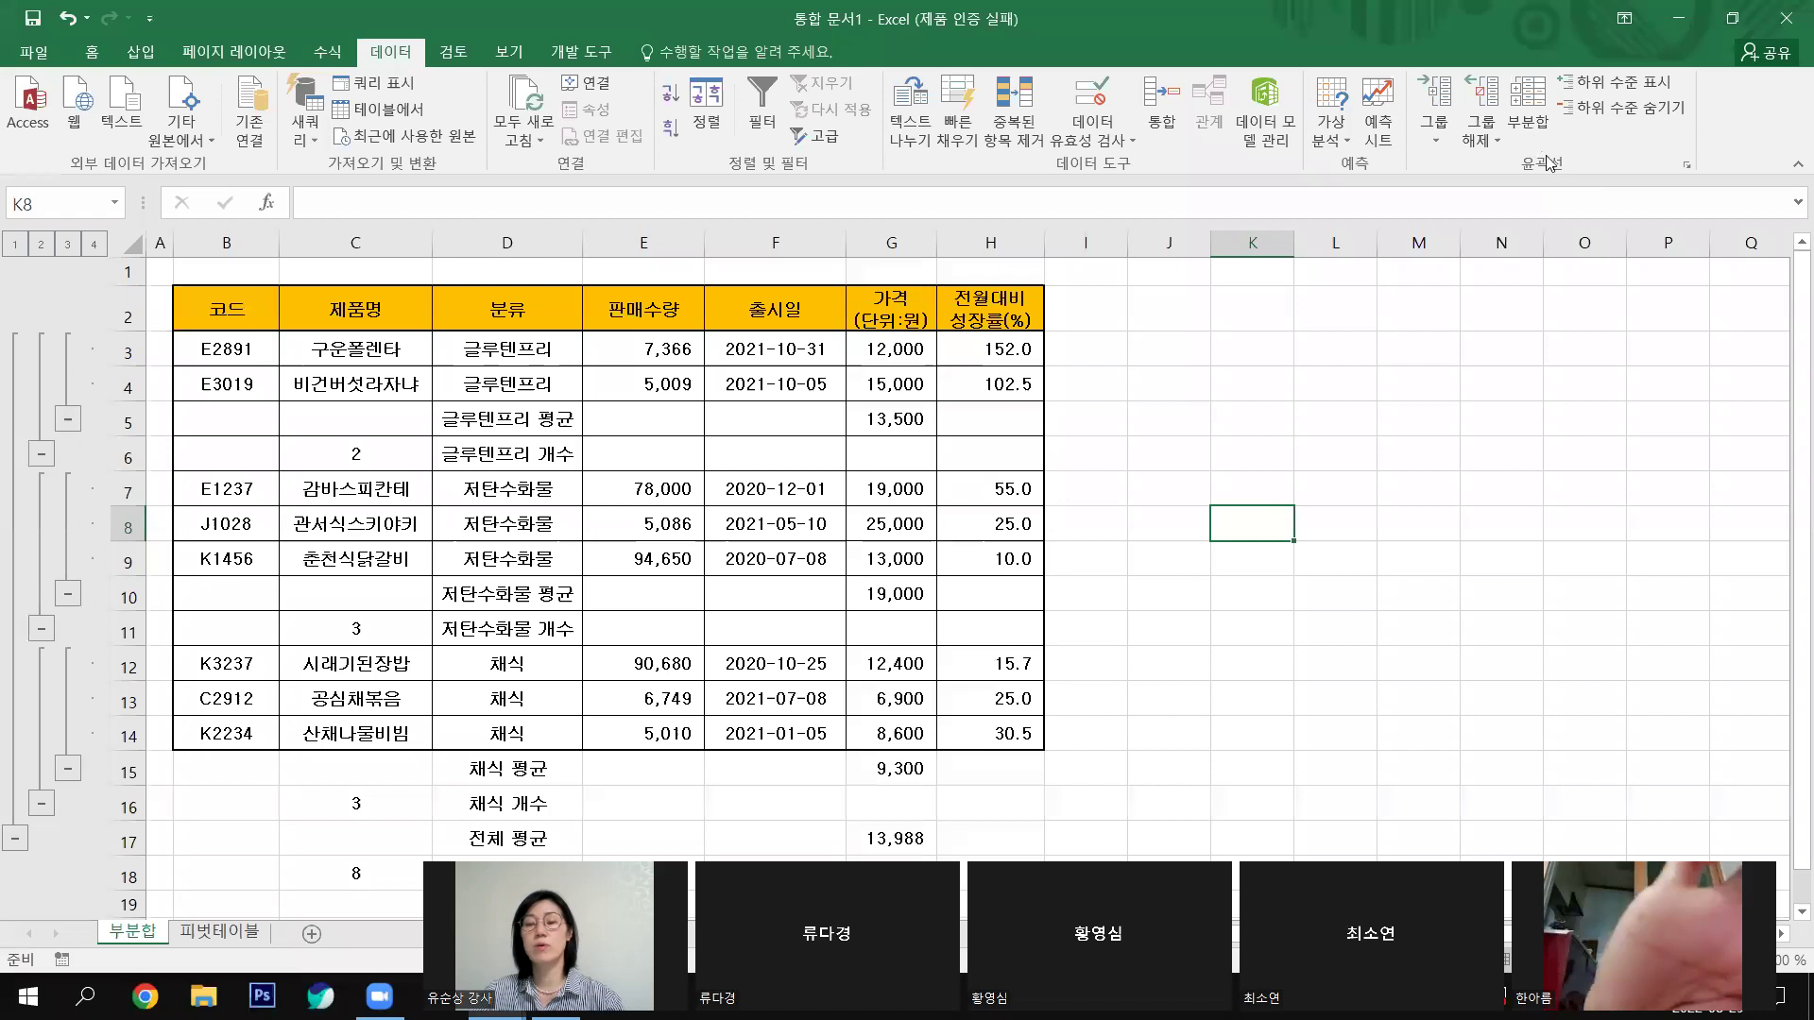
Step: Clear the outline from the 부분합 sheet while keeping the subtotal rows
click(1436, 142)
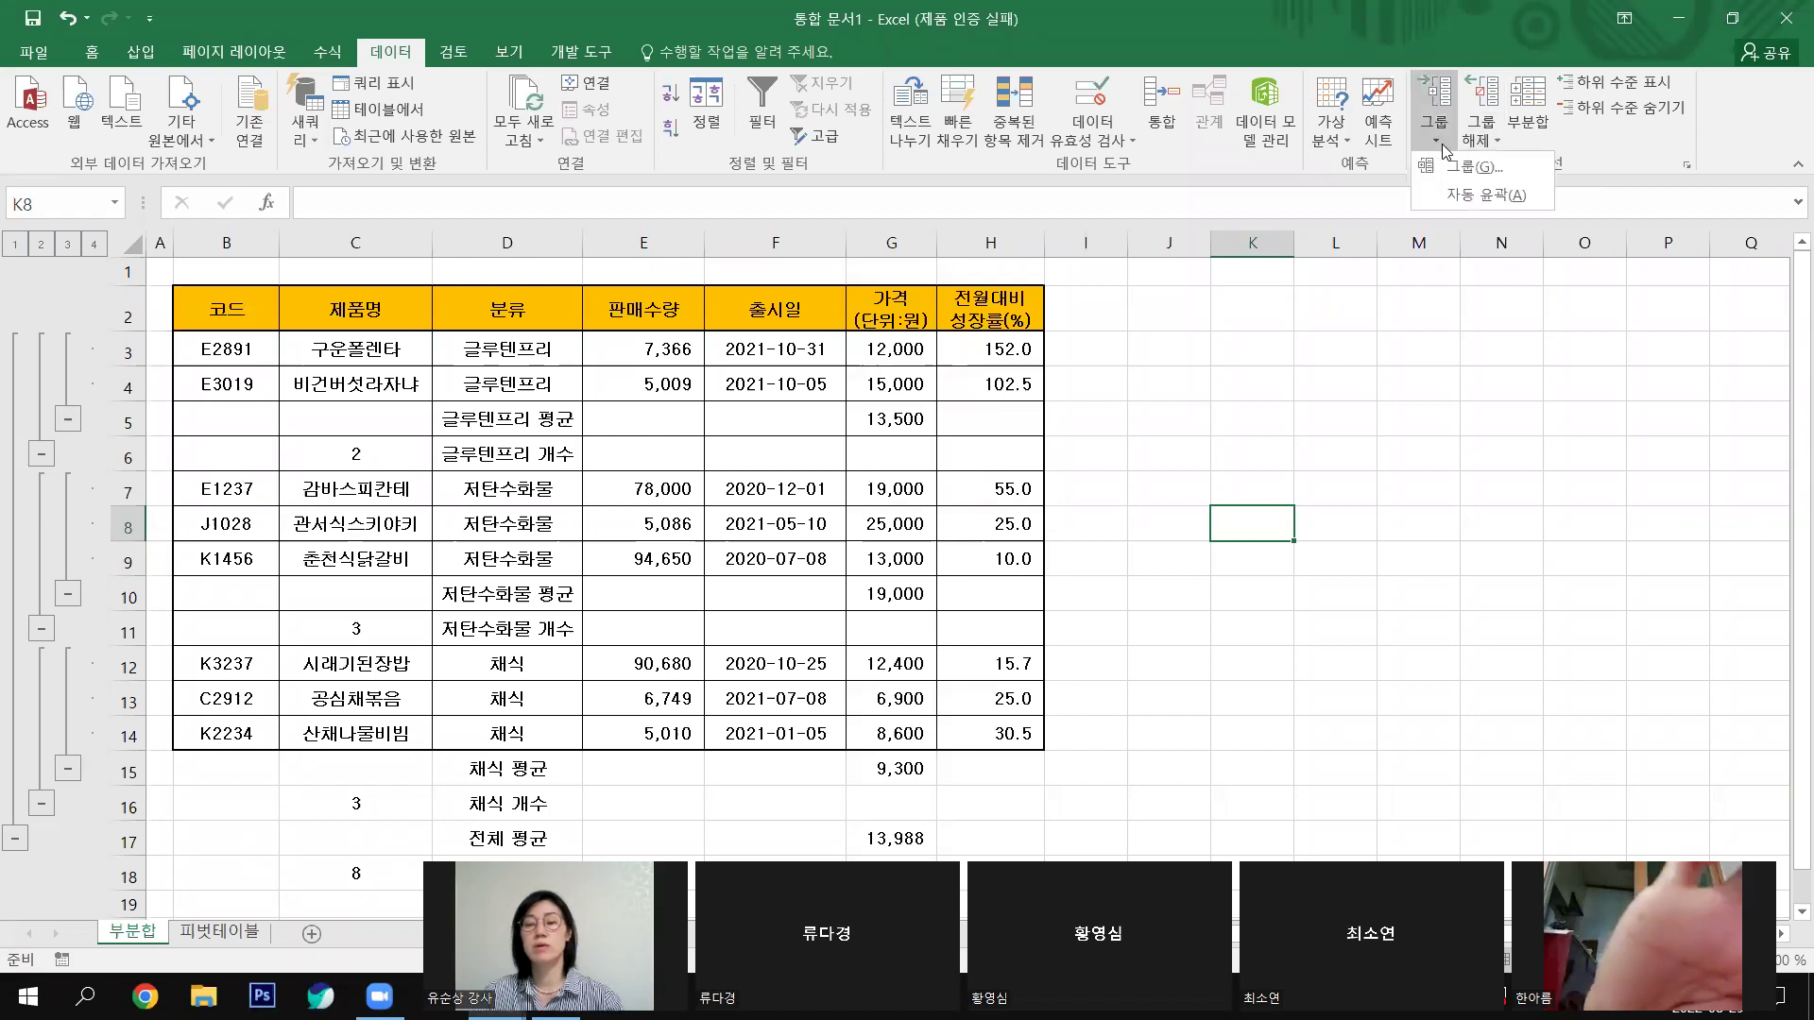
click(1494, 142)
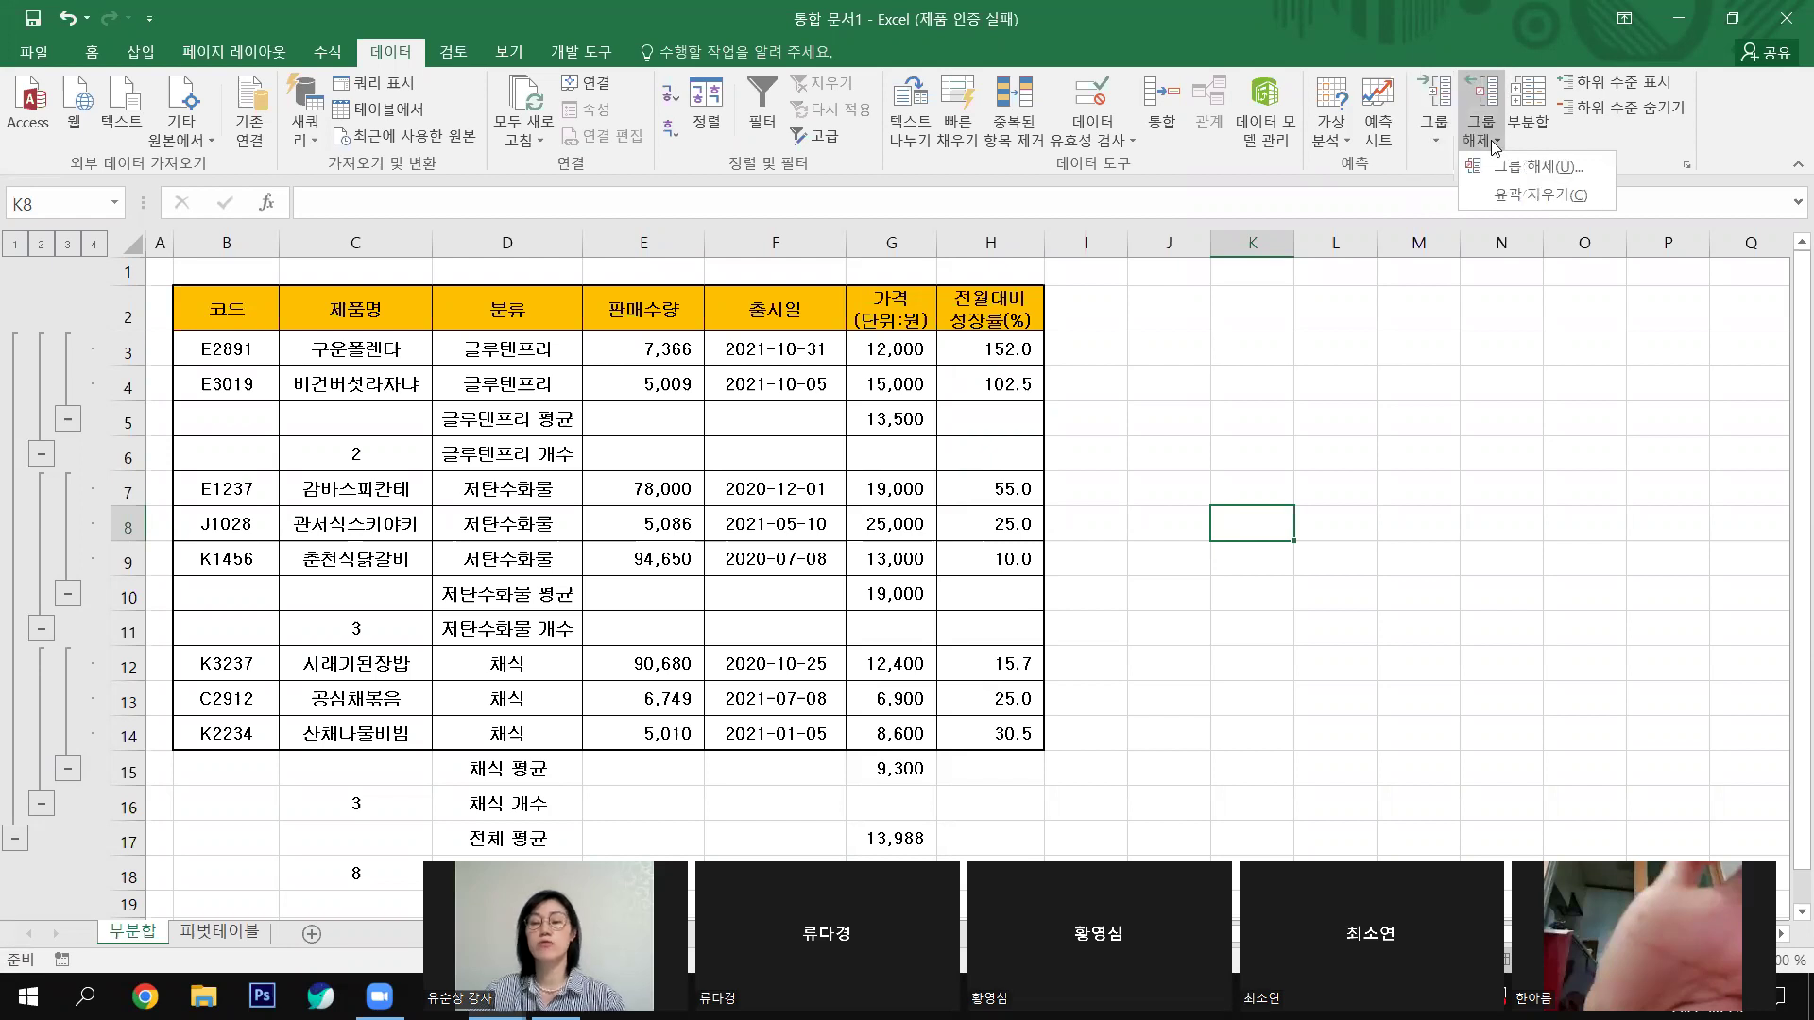
click(1521, 195)
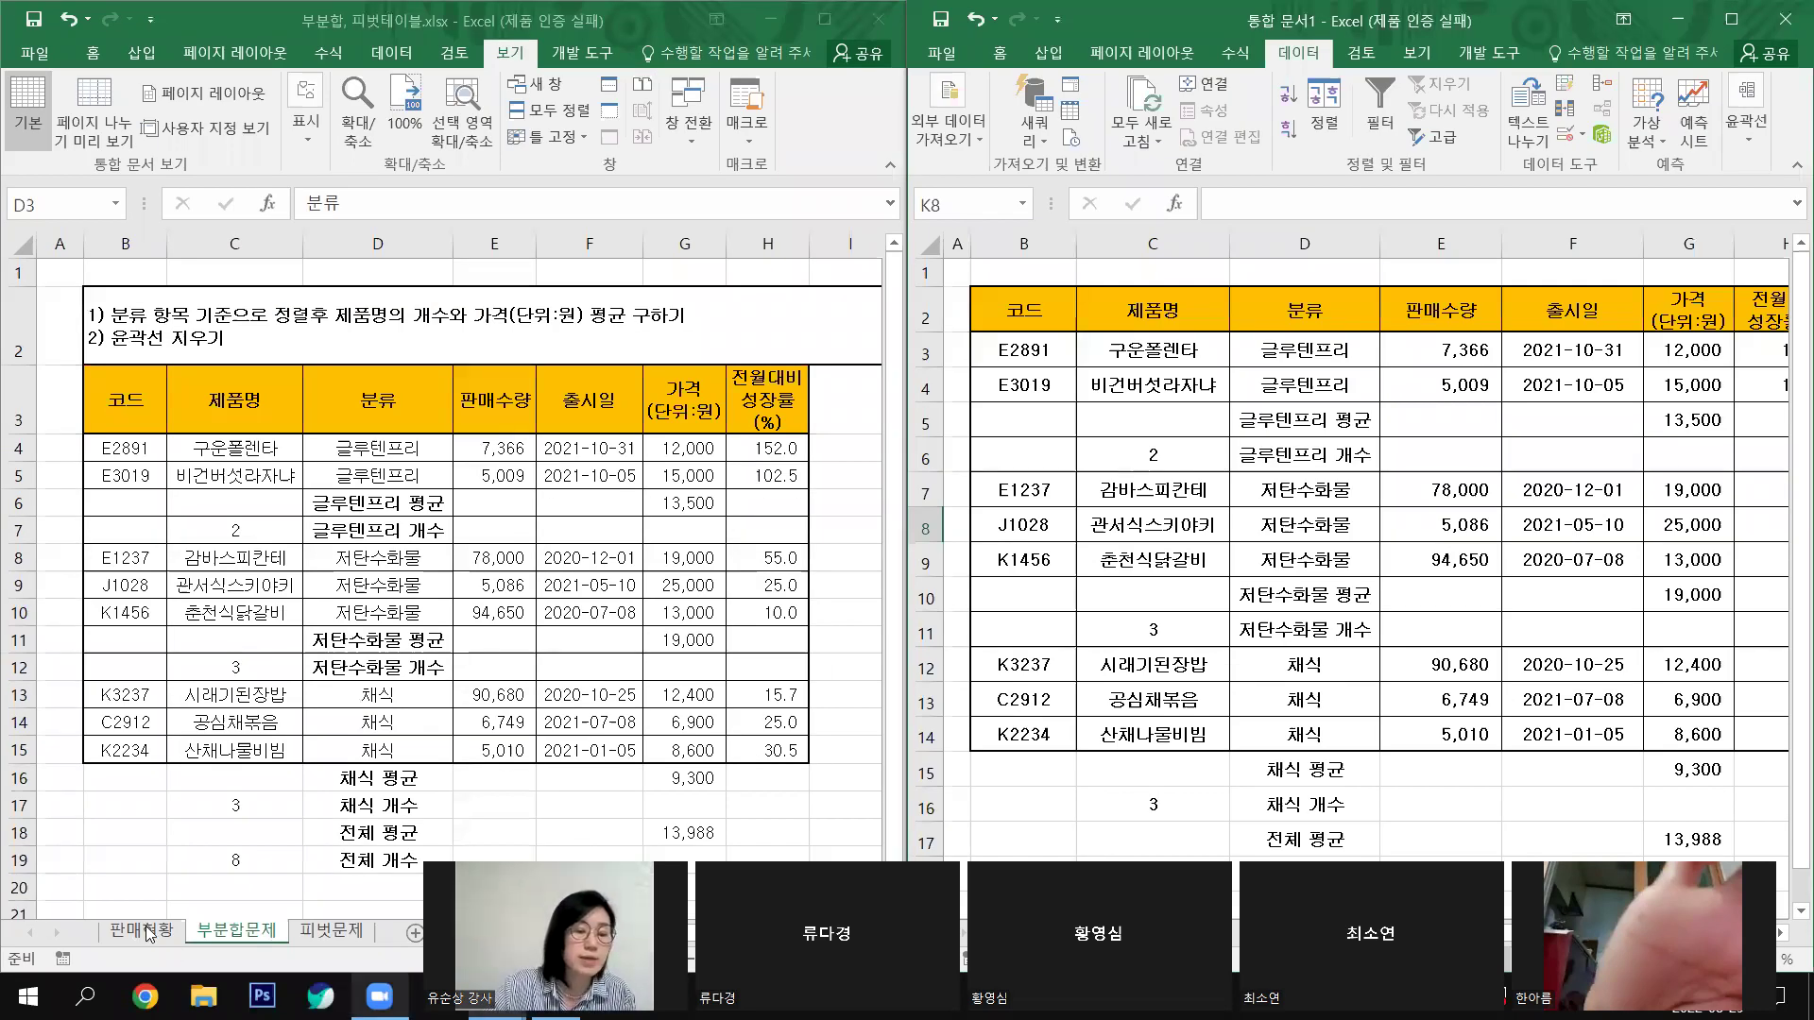
Step: Add a blank worksheet after the 판매현황 sheet and select cell B2 in it
click(144, 932)
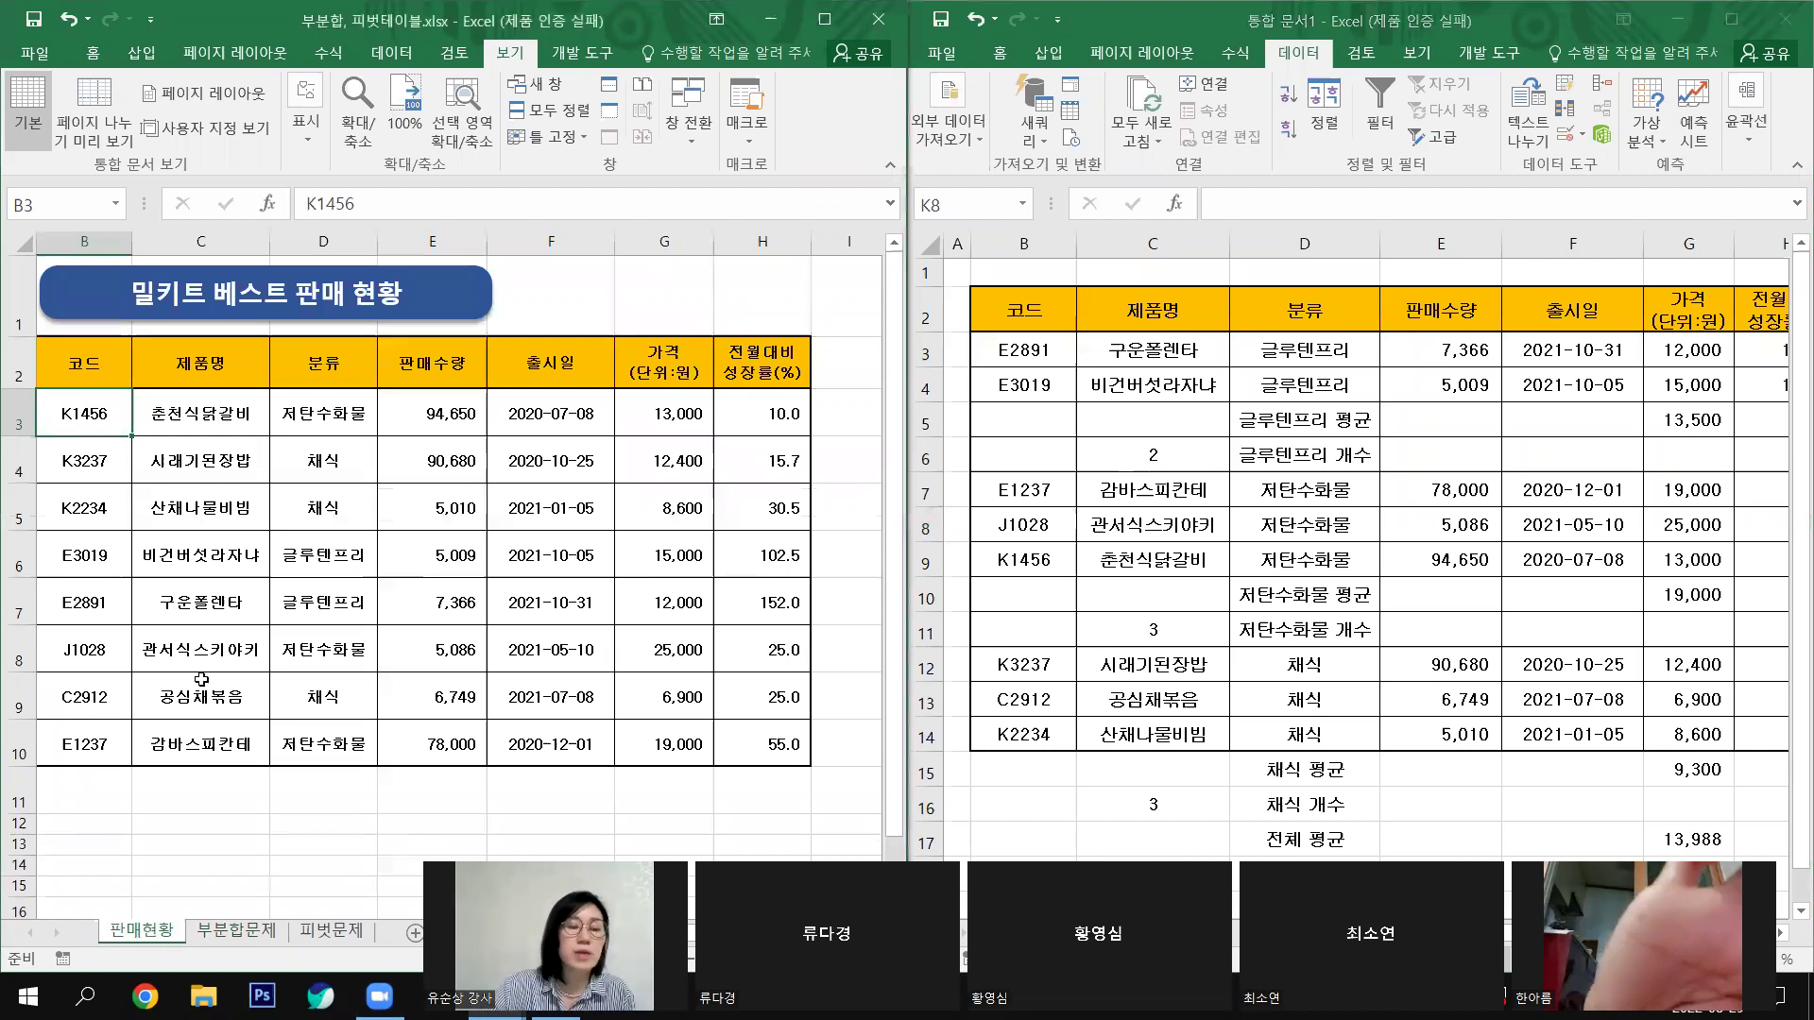
click(415, 935)
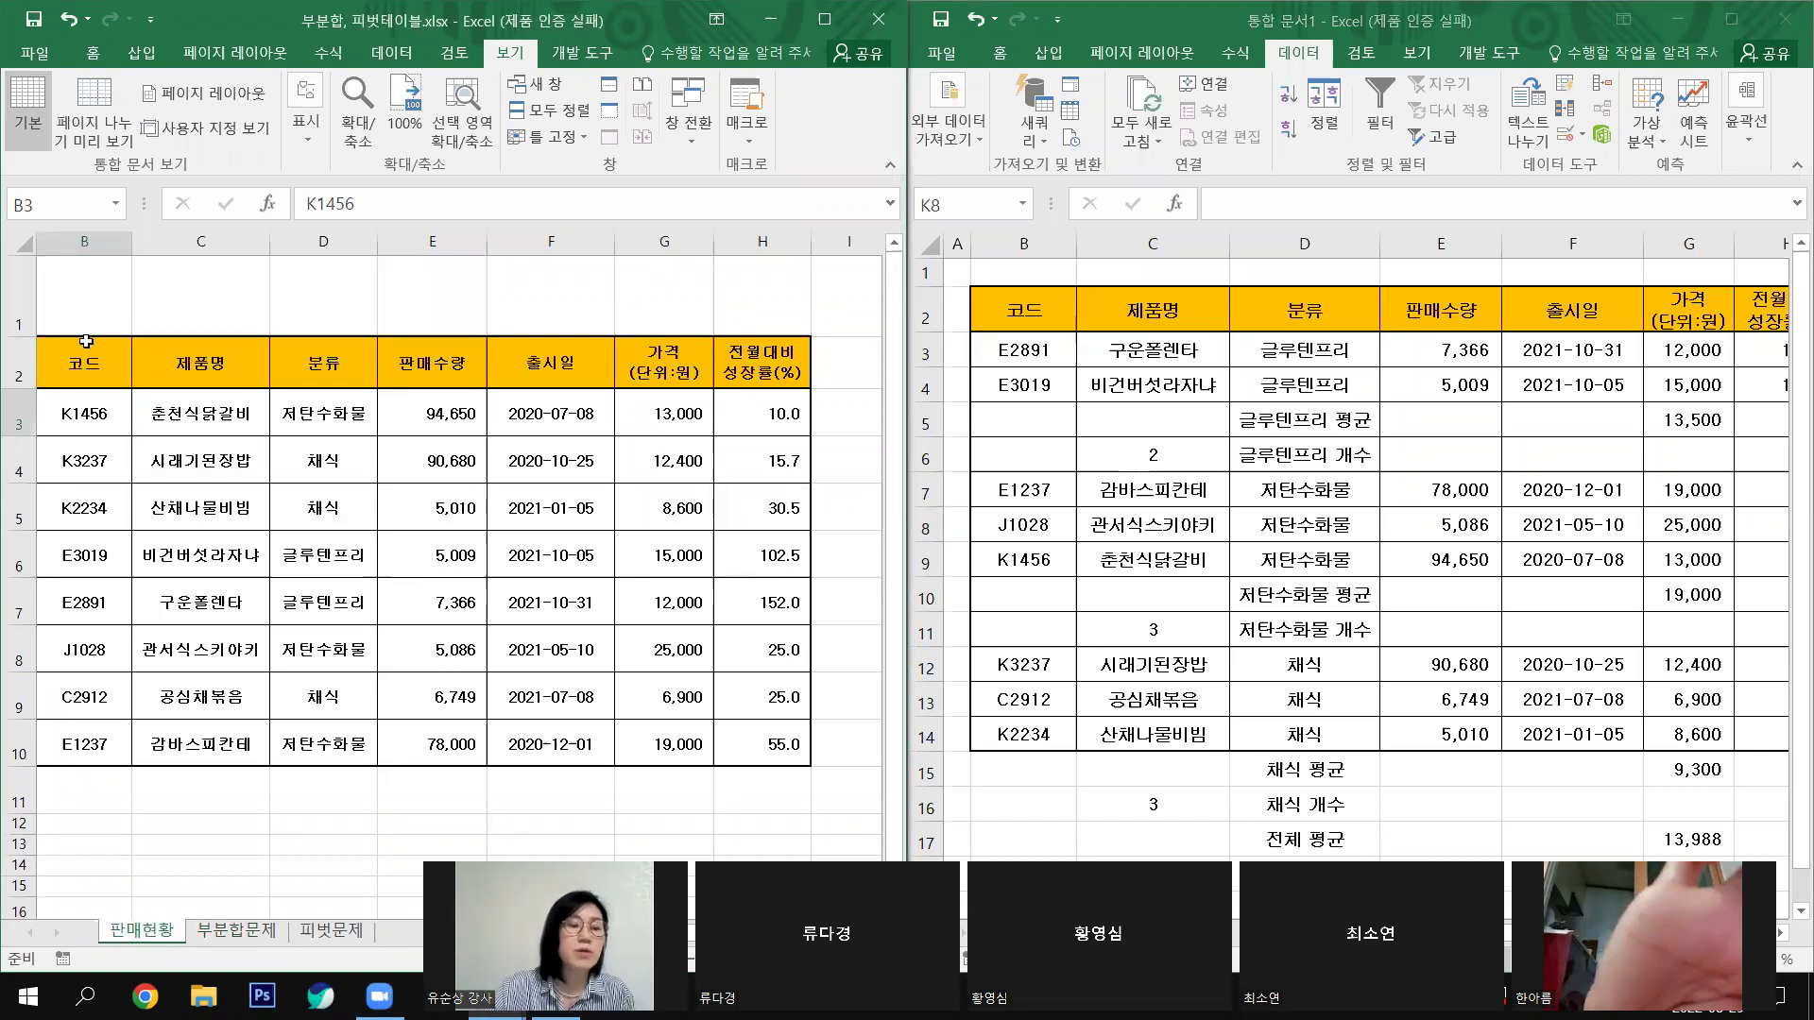
click(161, 299)
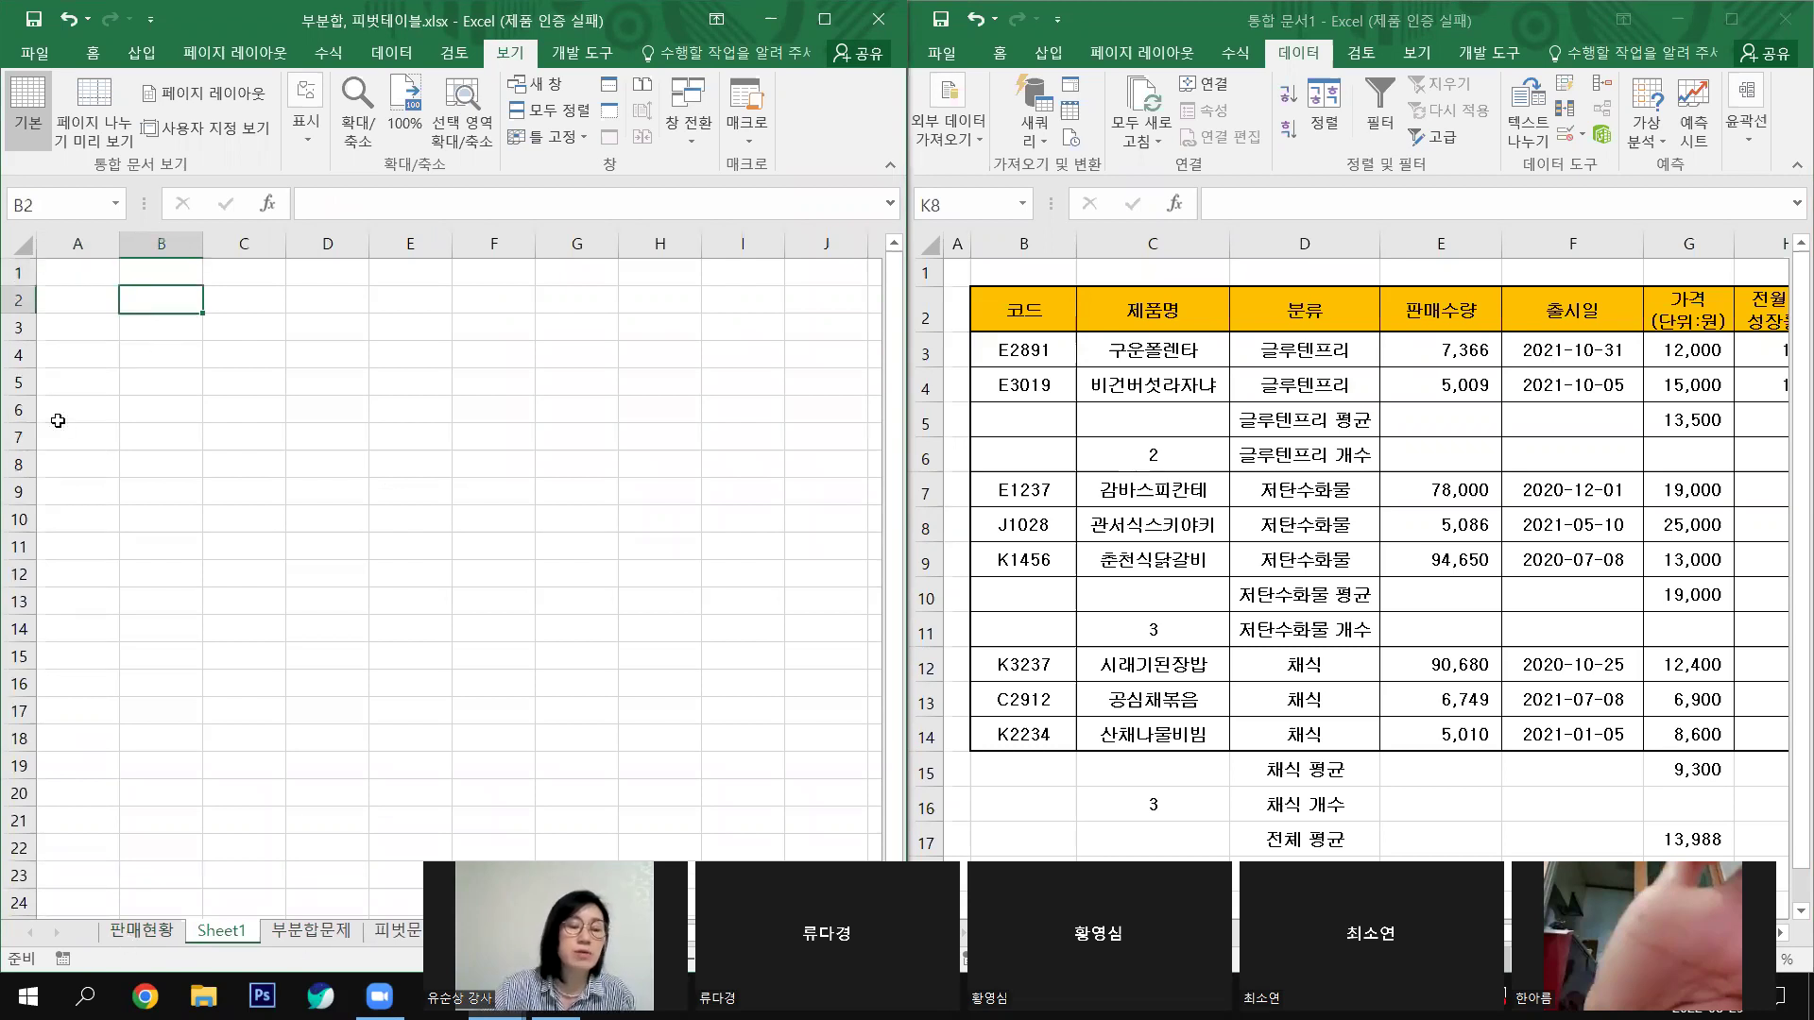
Step: Review the B2:H10 table on the 판매현황 sheet against the blank Sheet1, ending on the 부분합문제 sheet
key(ctrl+Page_Up)
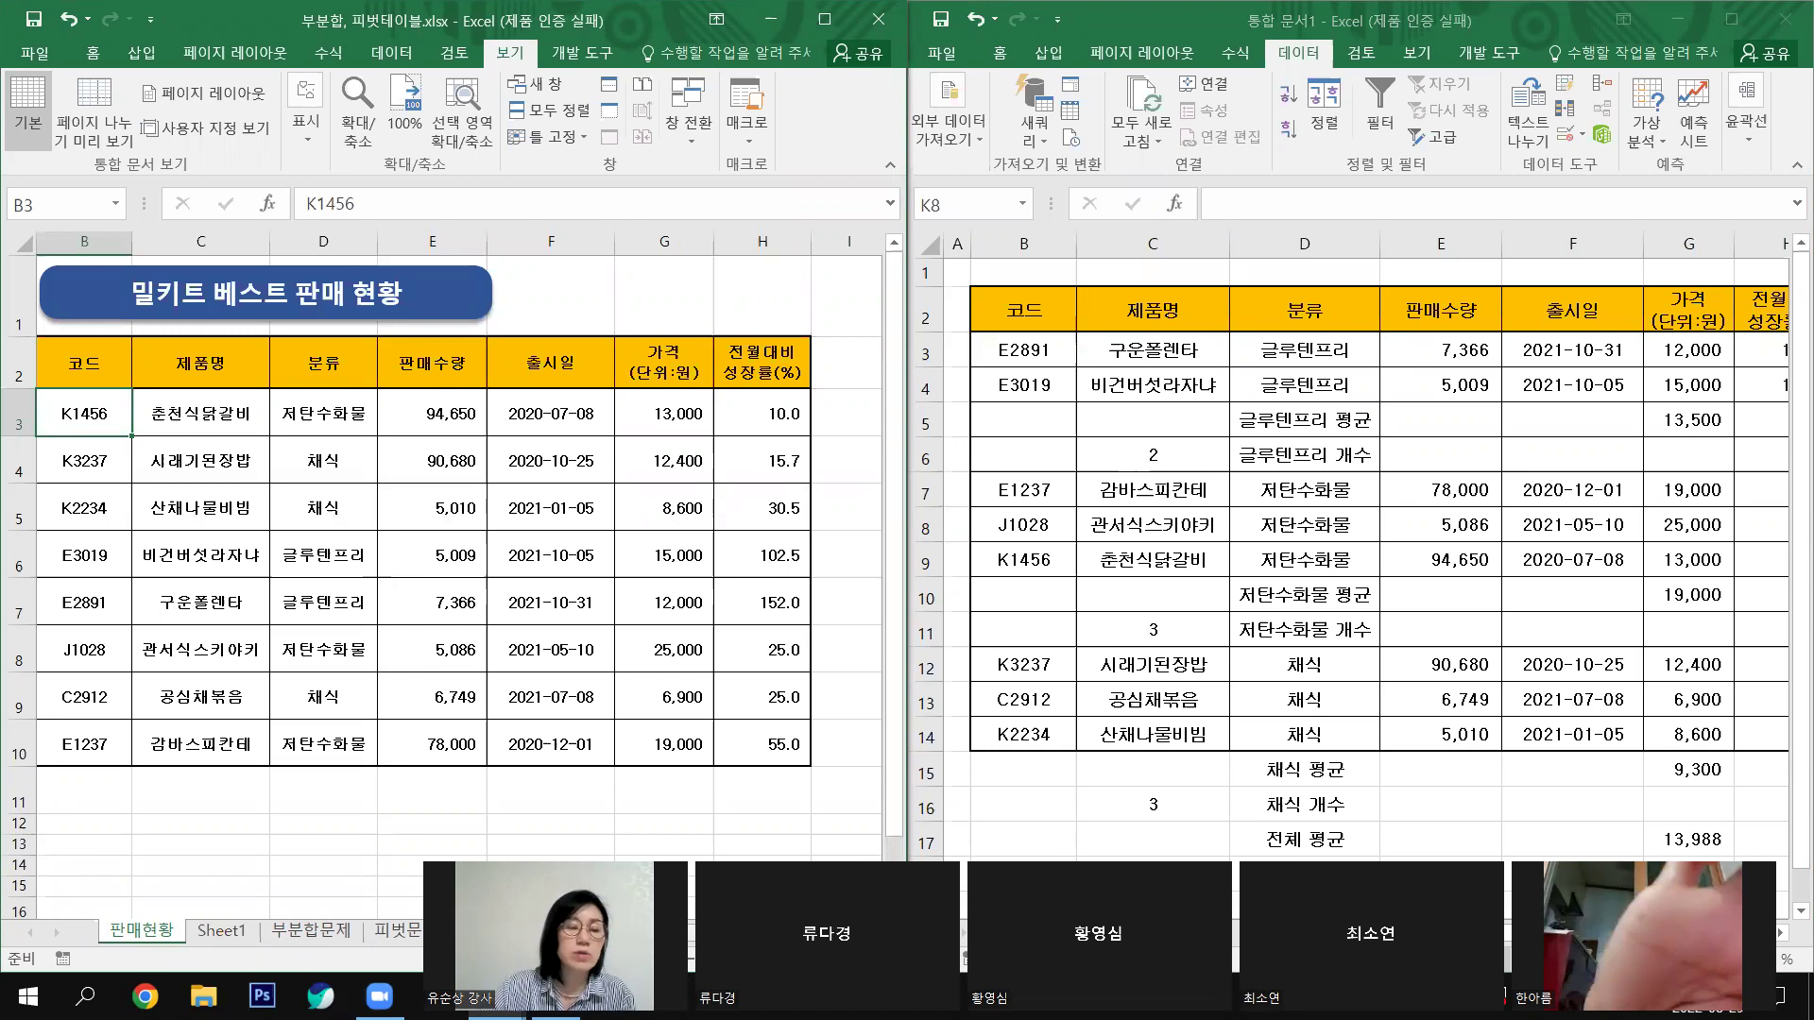
scroll(99, 417, left, 1)
click(88, 374)
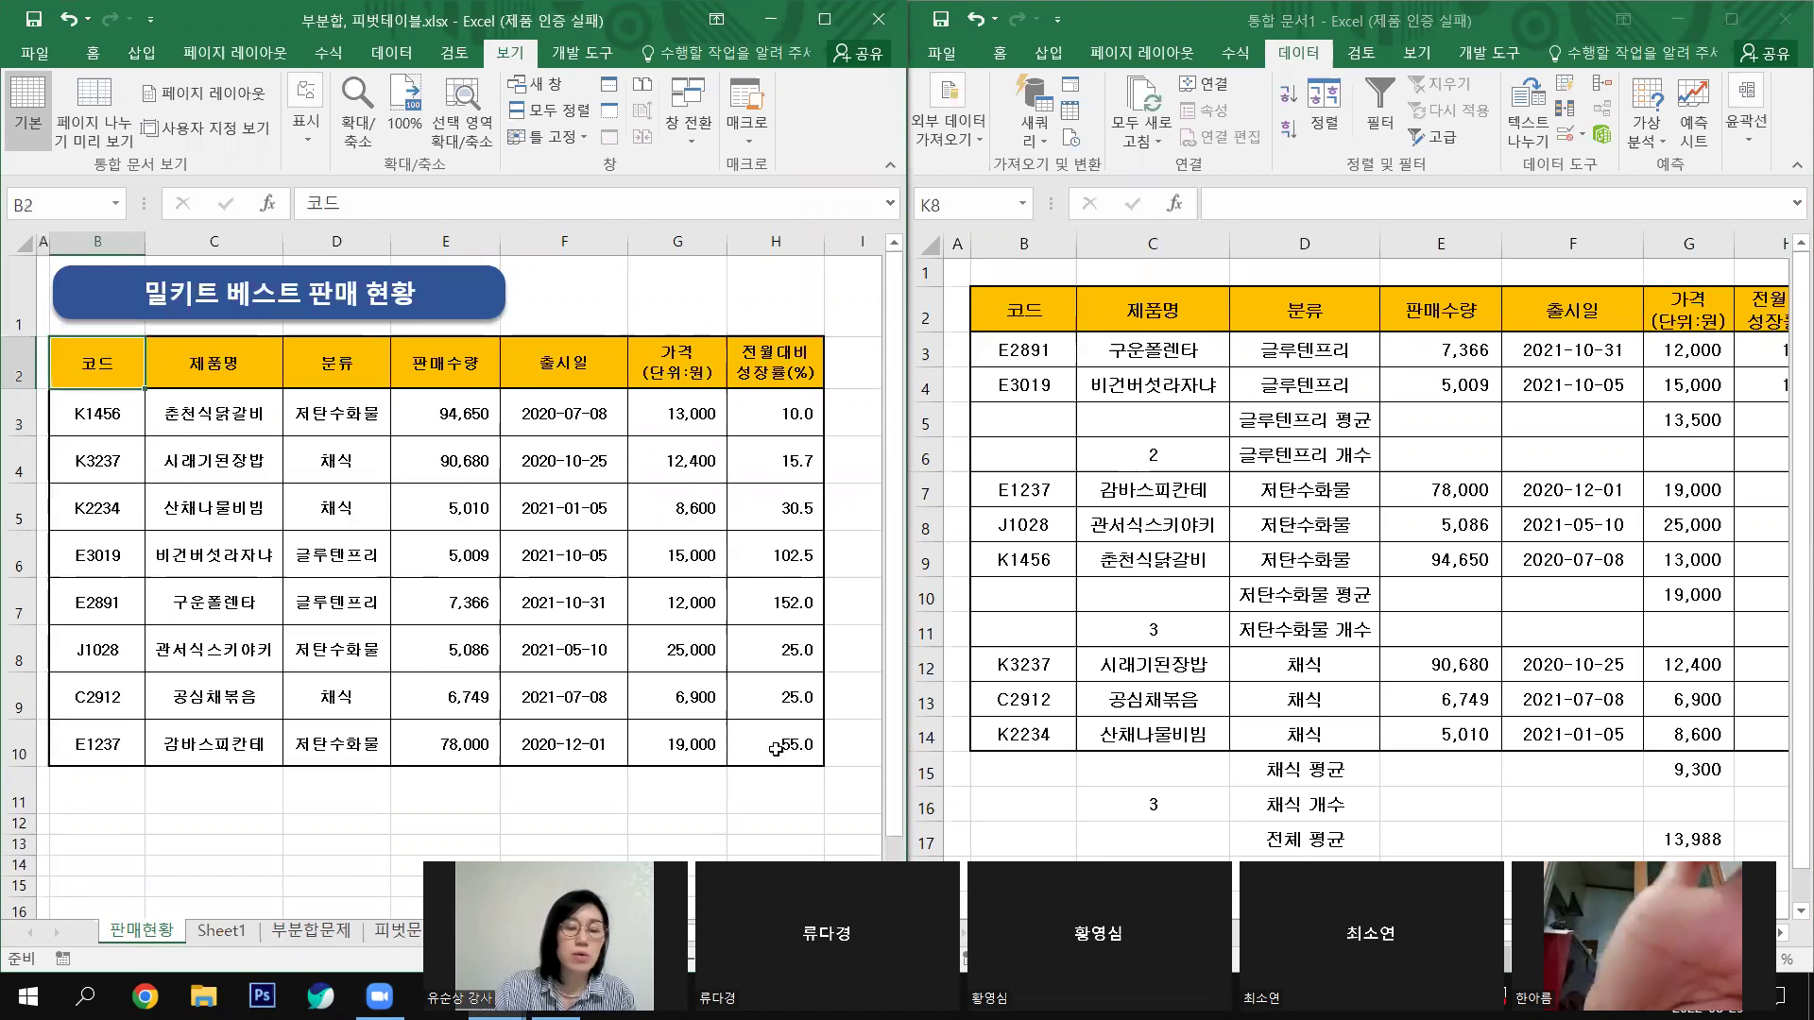
shift+click(775, 749)
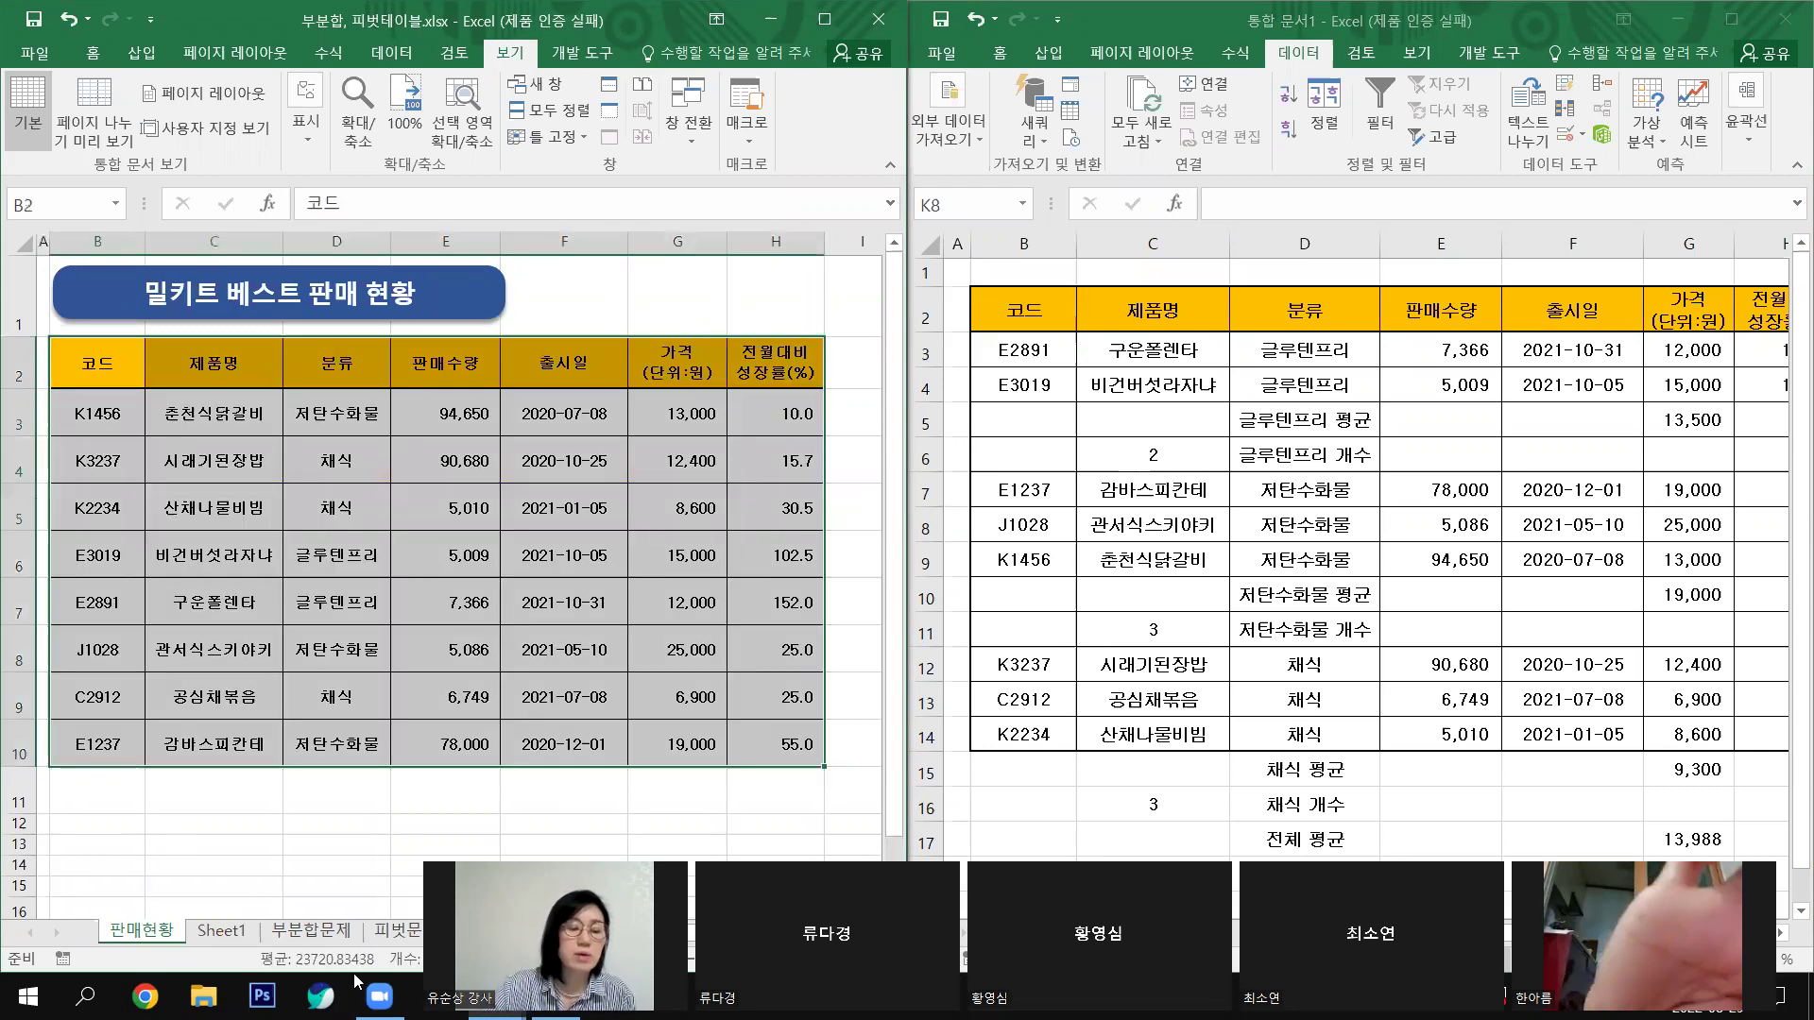
click(213, 824)
click(223, 935)
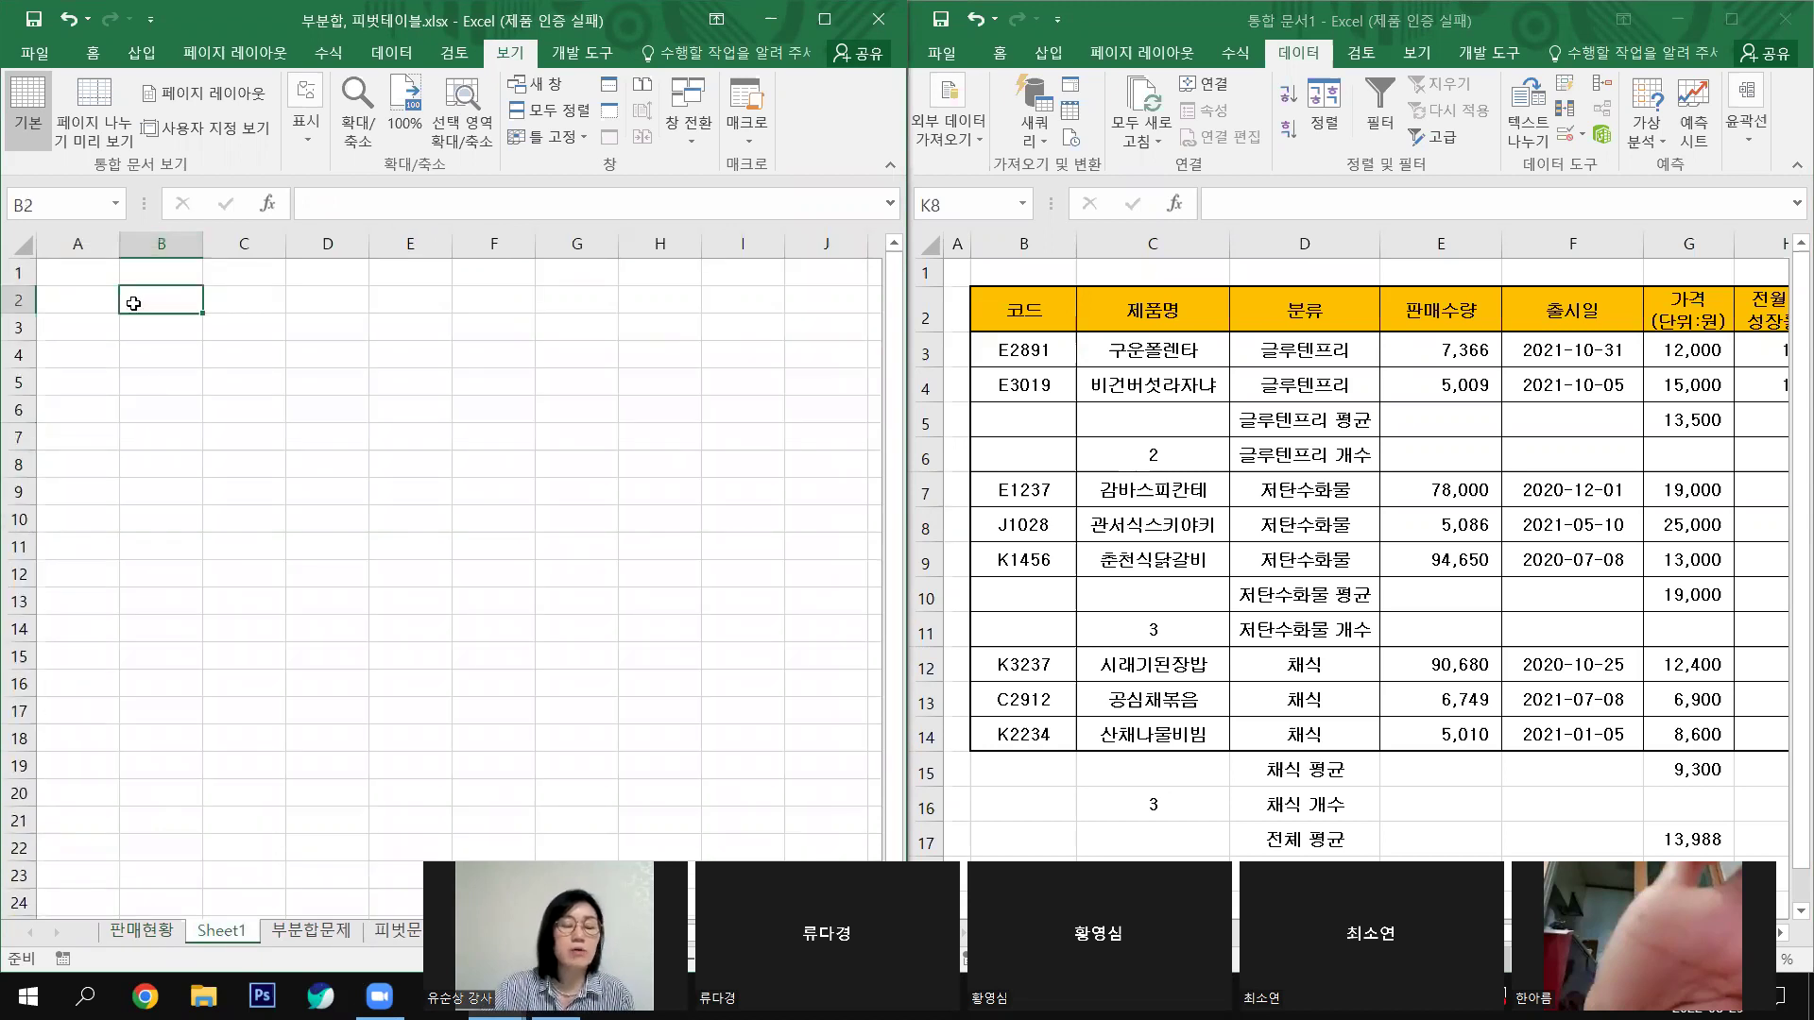
click(161, 931)
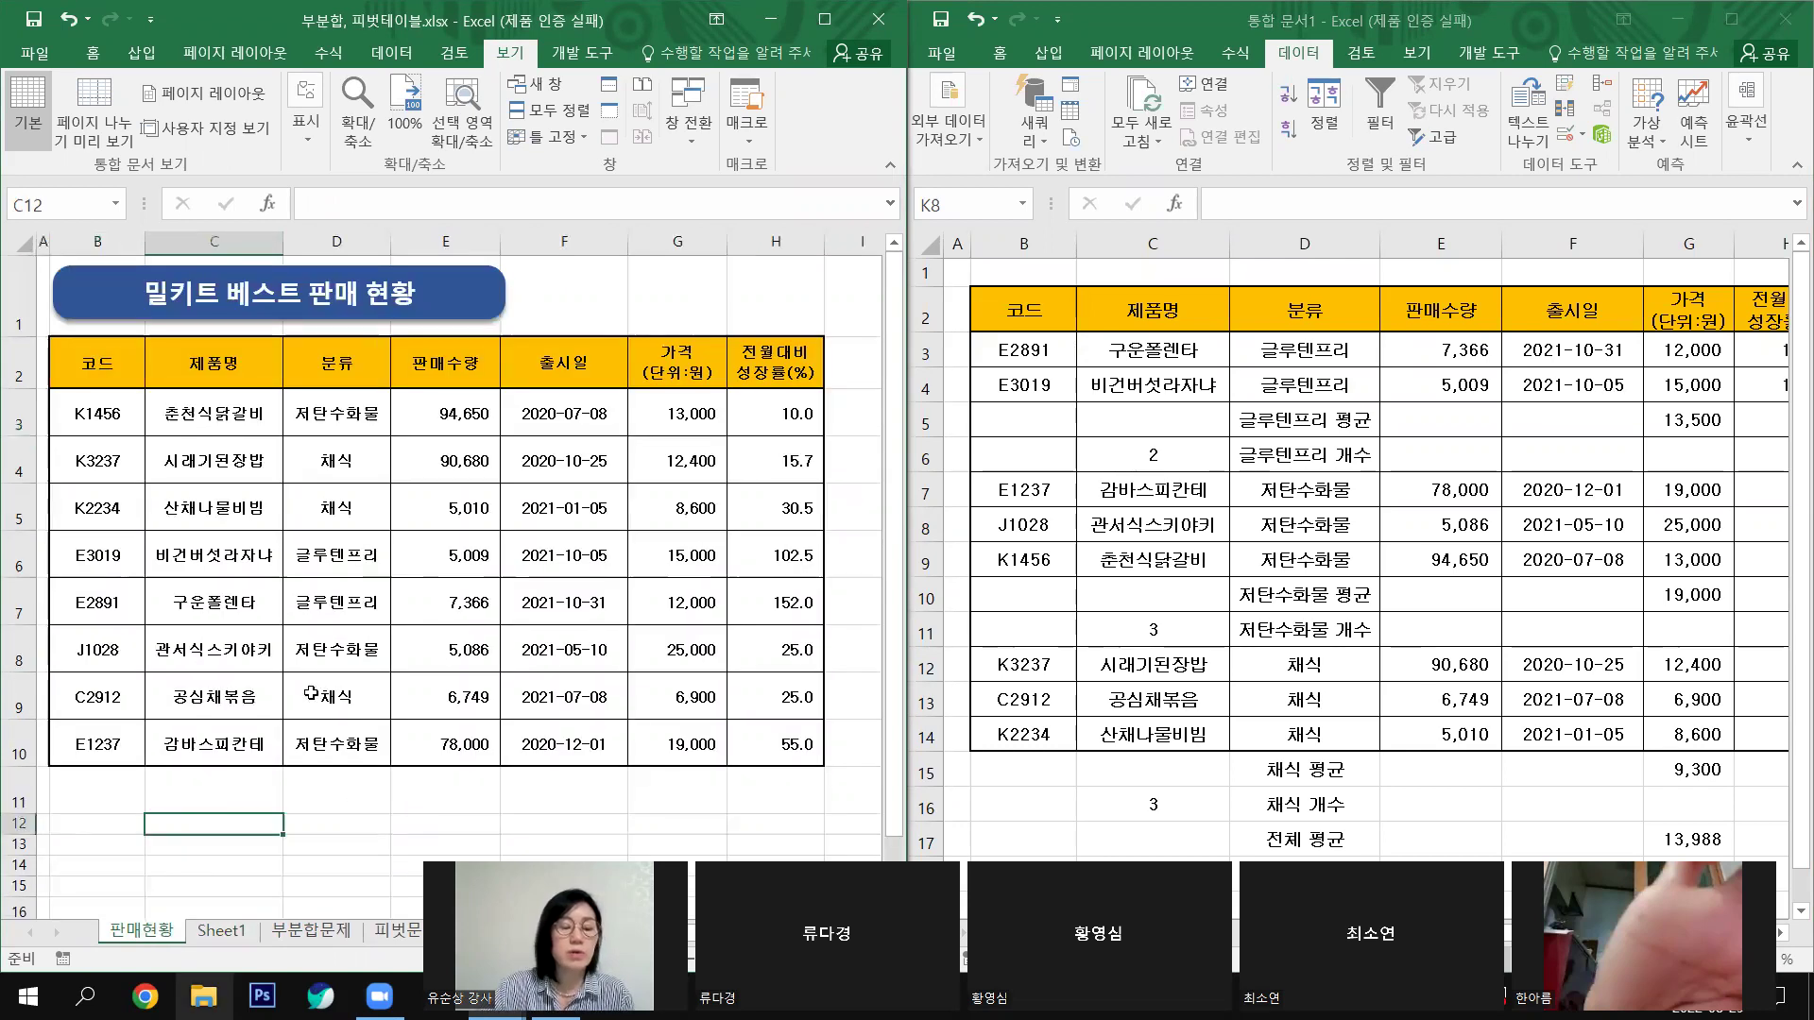
click(306, 932)
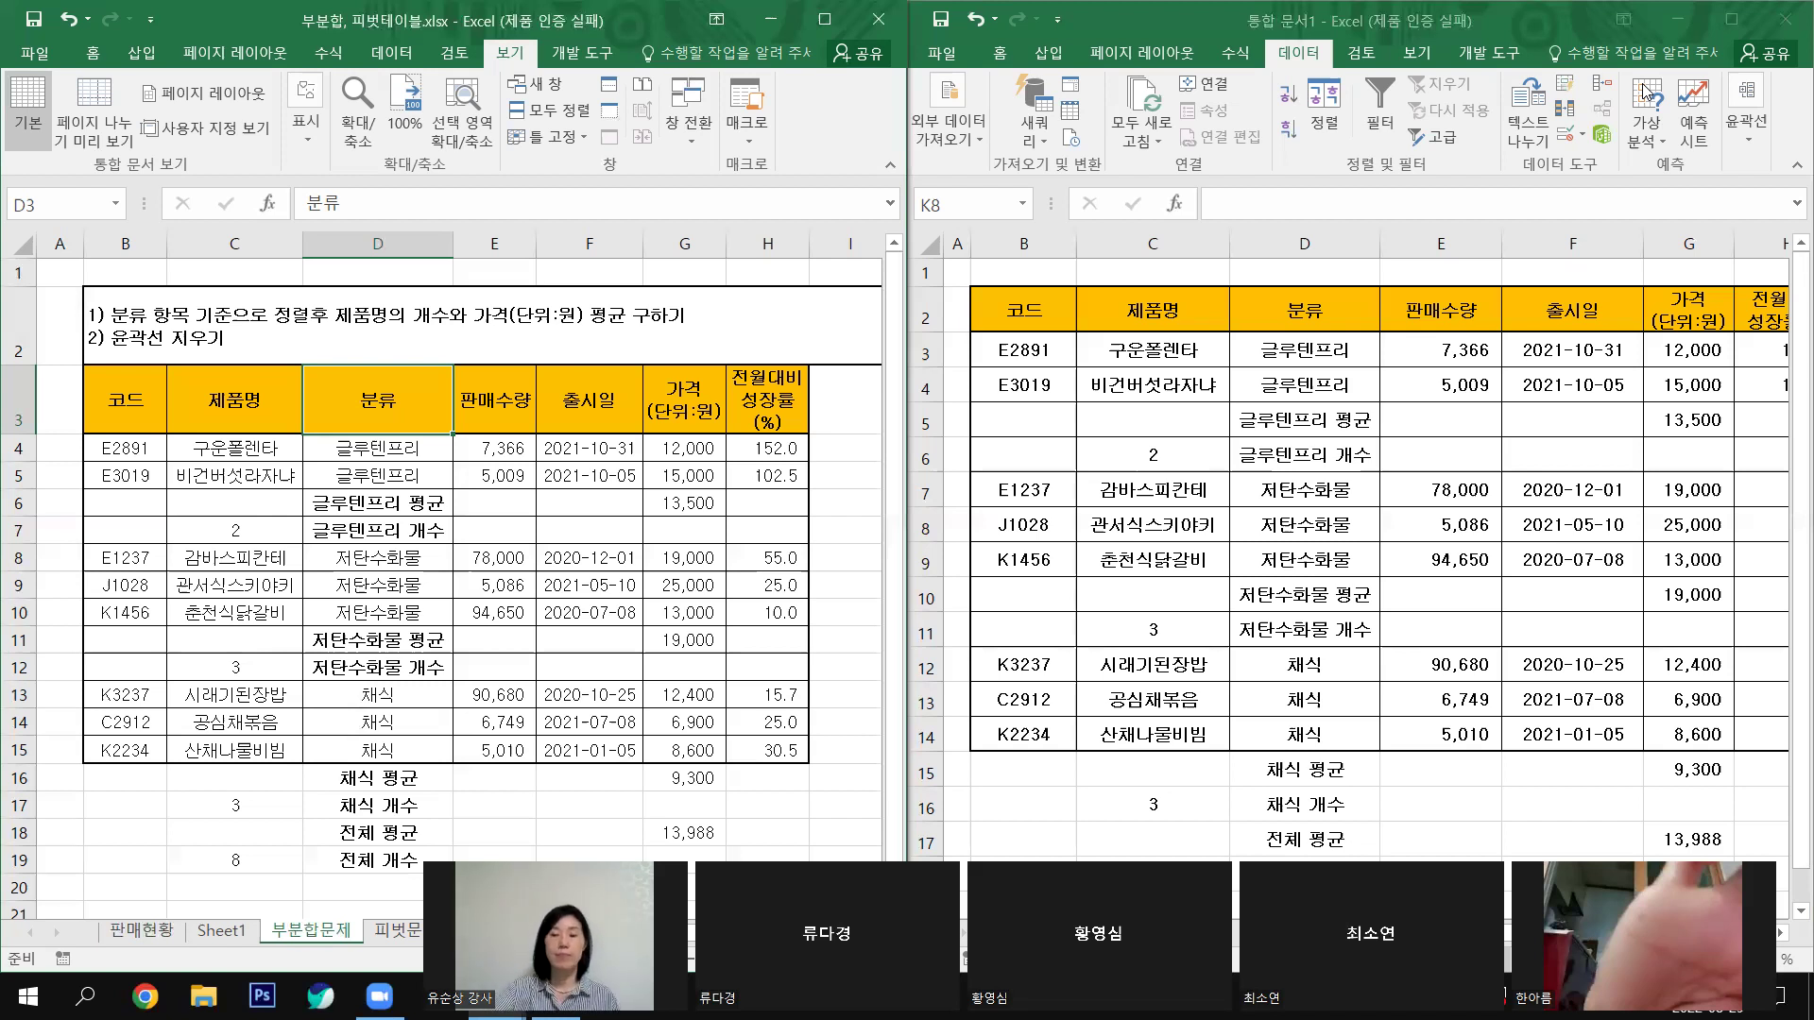
Step: Enlarge the 부분합, 피벗테이블 workbook to full screen and return it to the side-by-side layout with 통합 문서1
click(1680, 18)
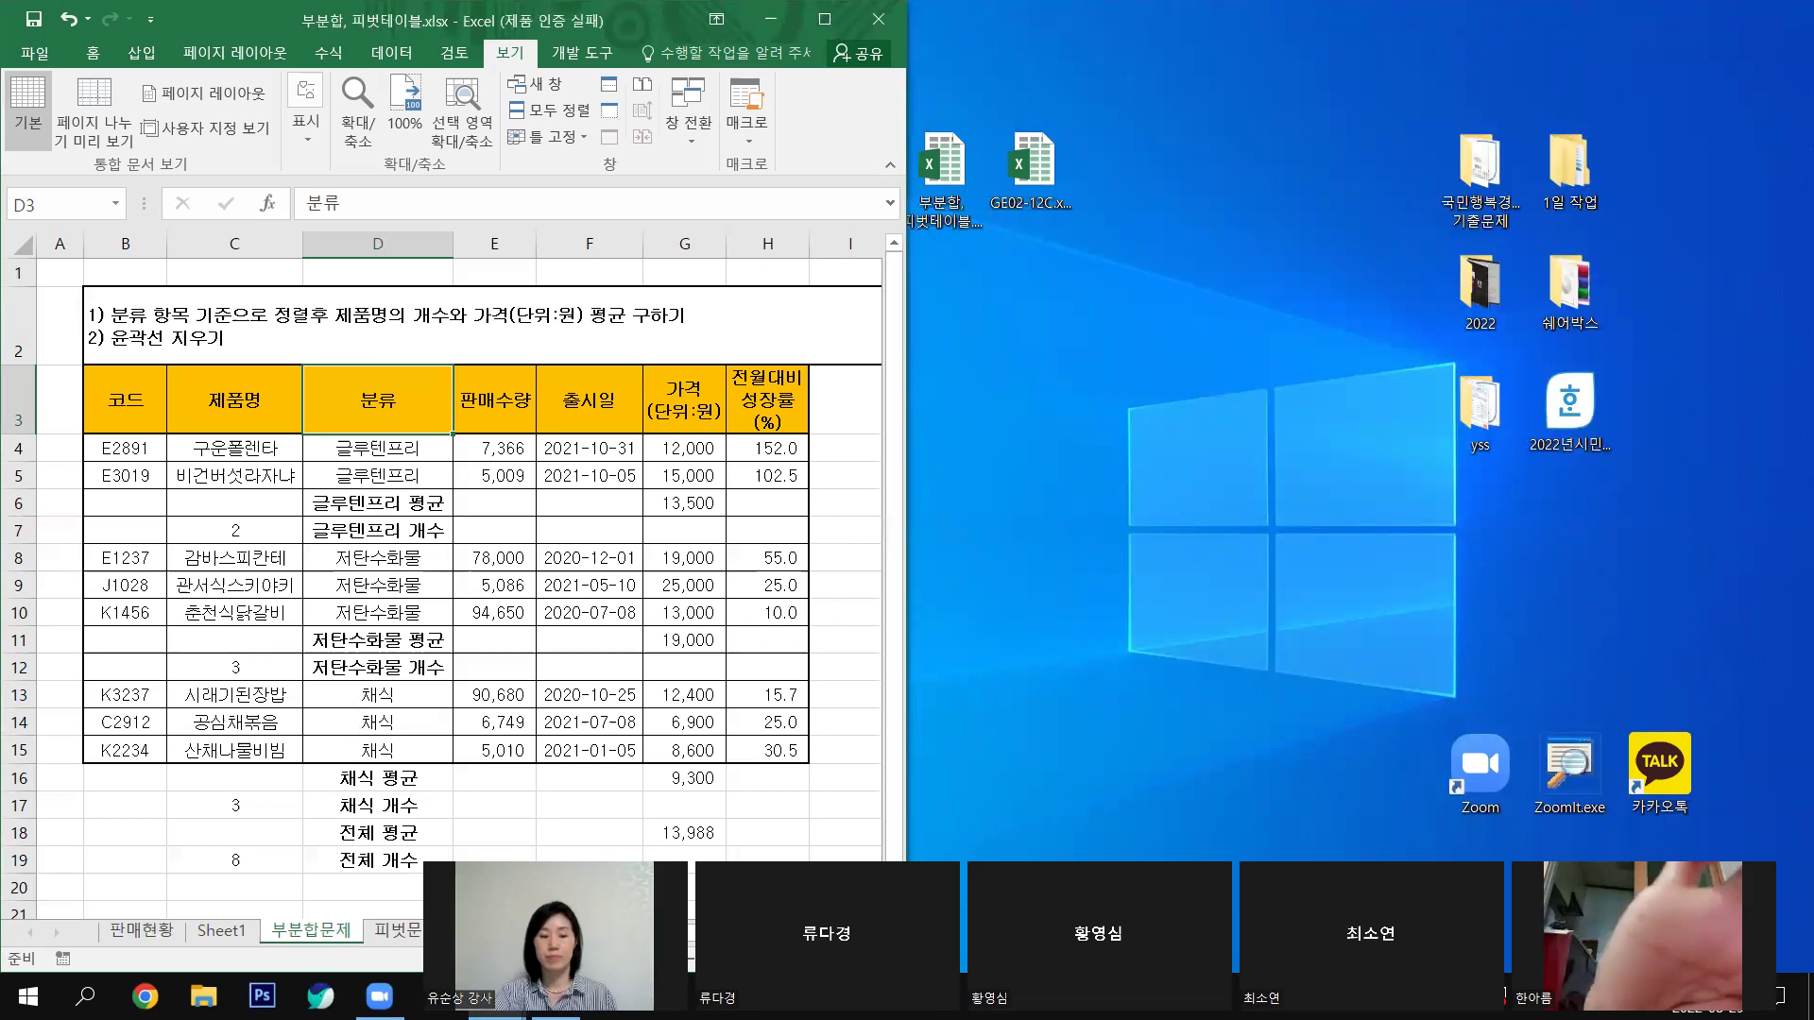
key(super+Up)
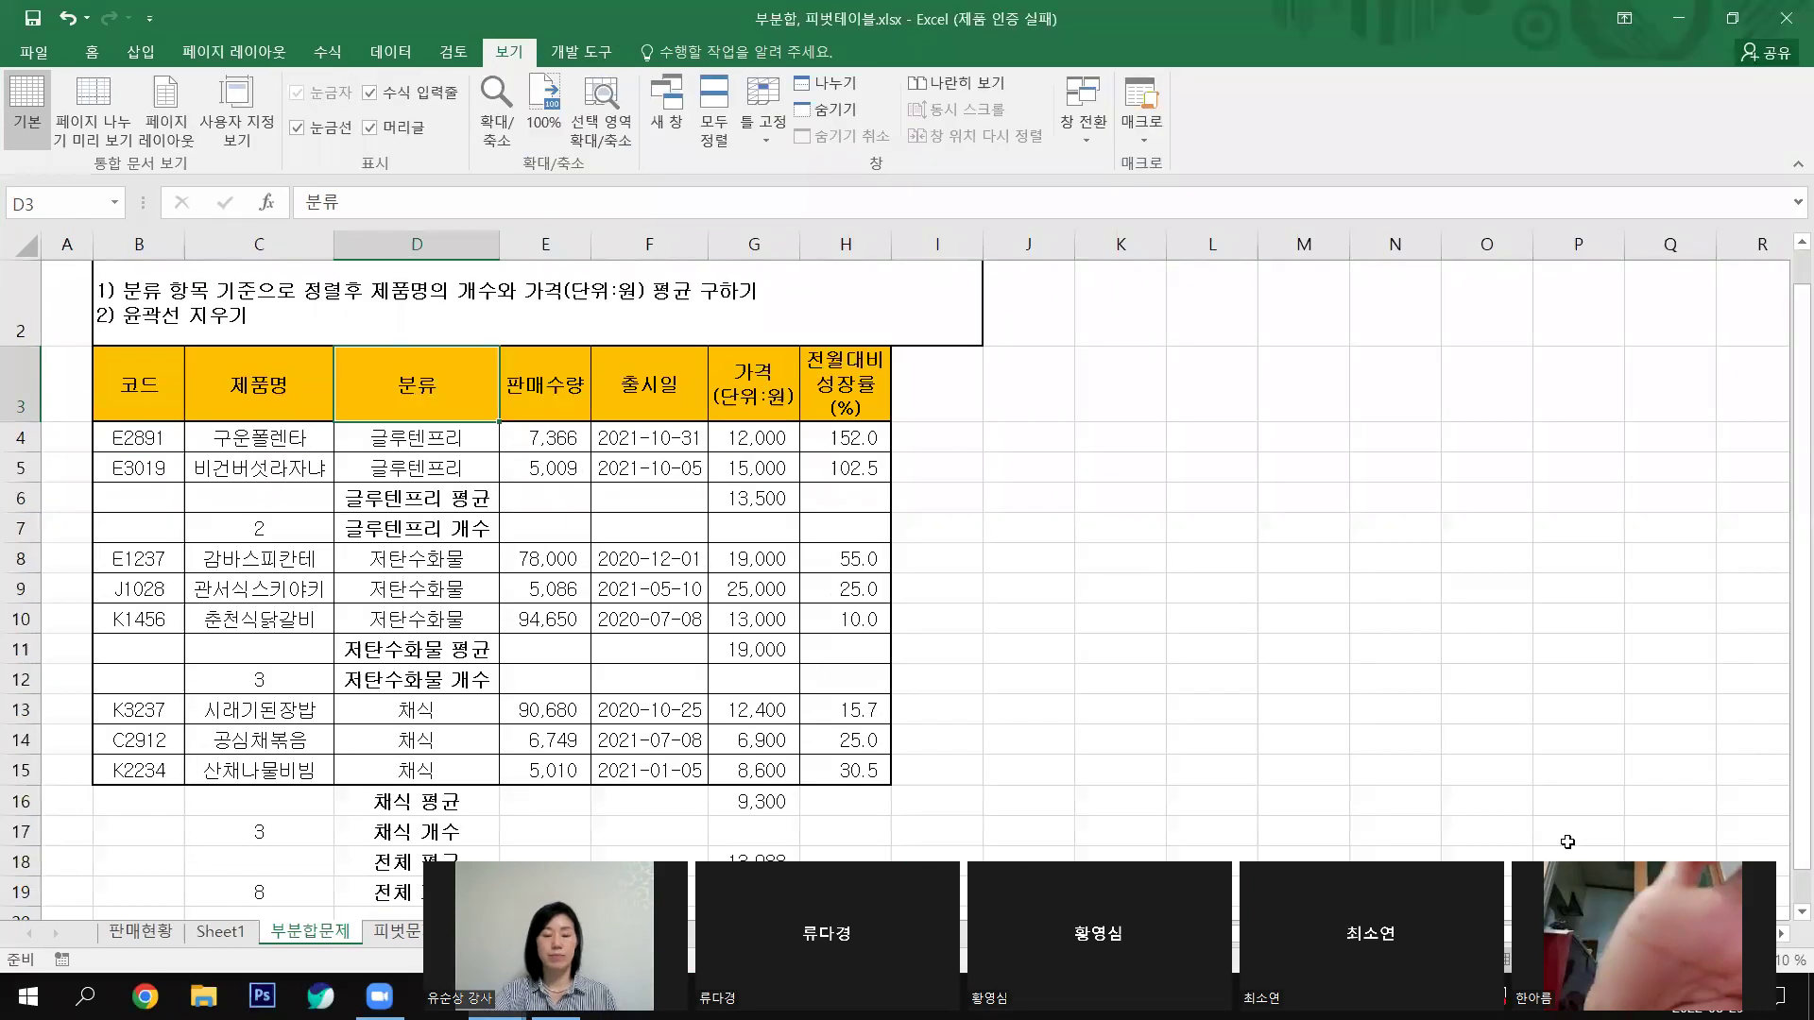
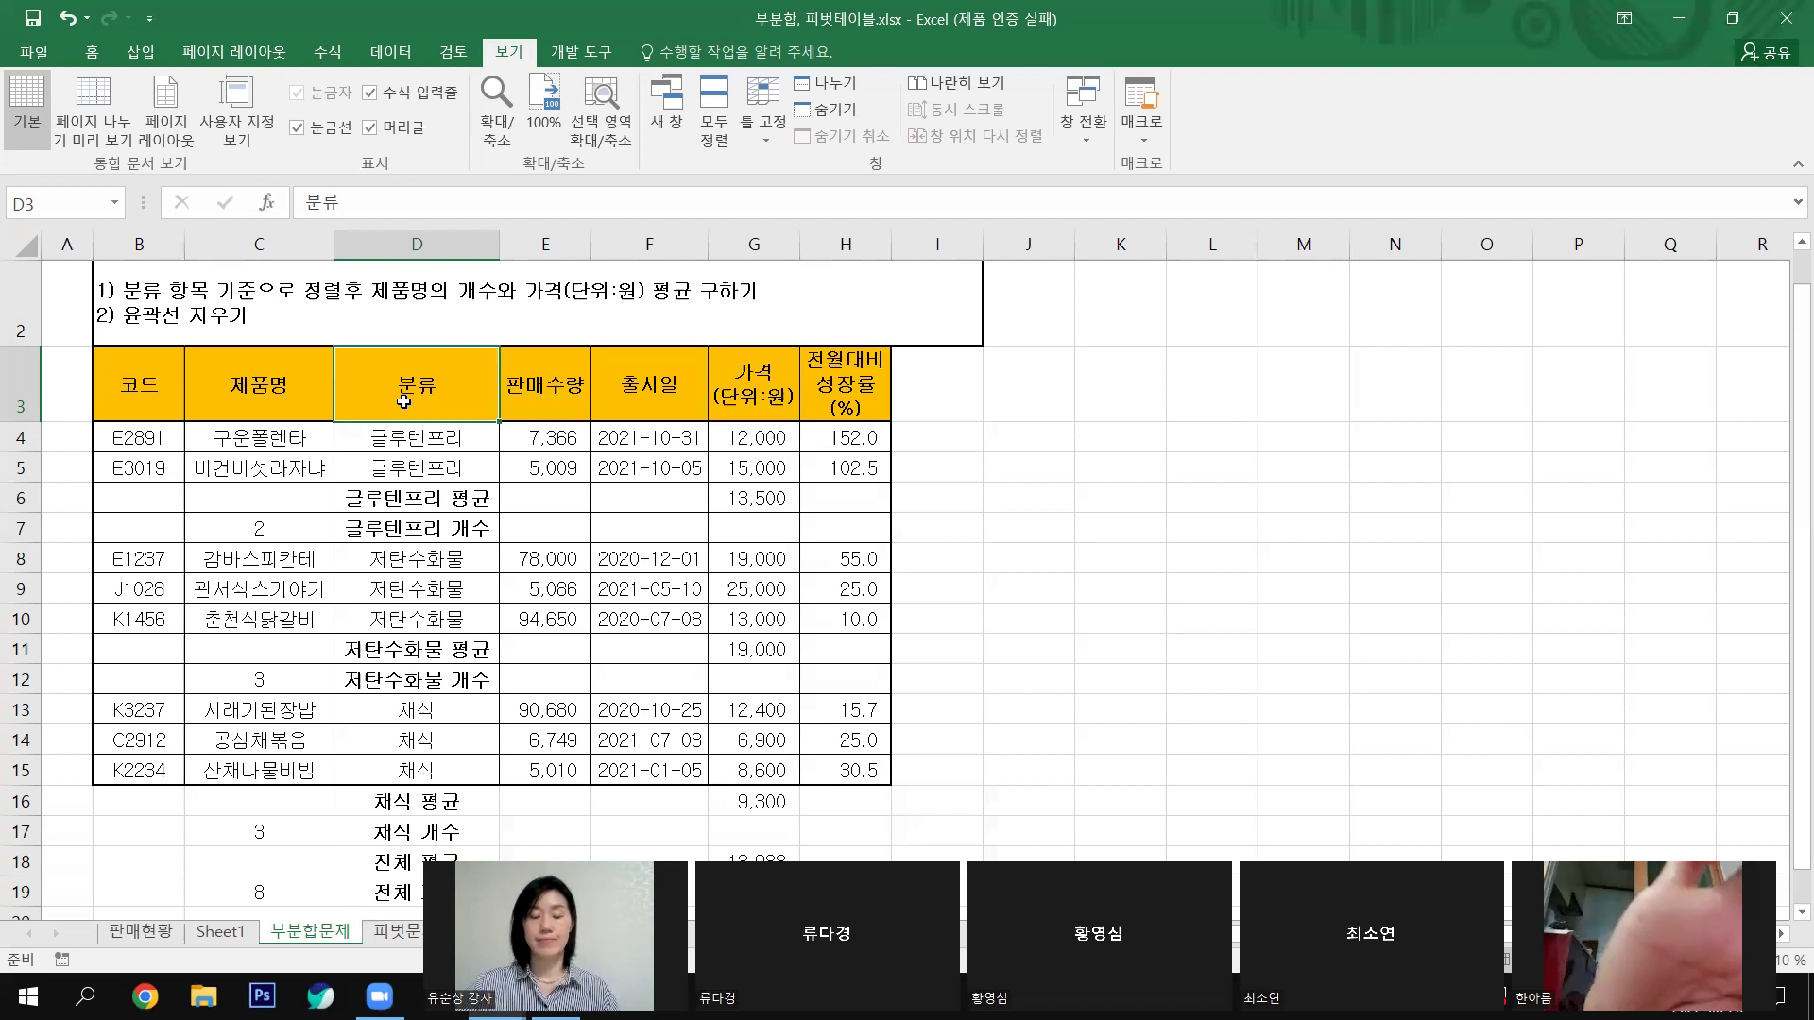
key(alt+Tab)
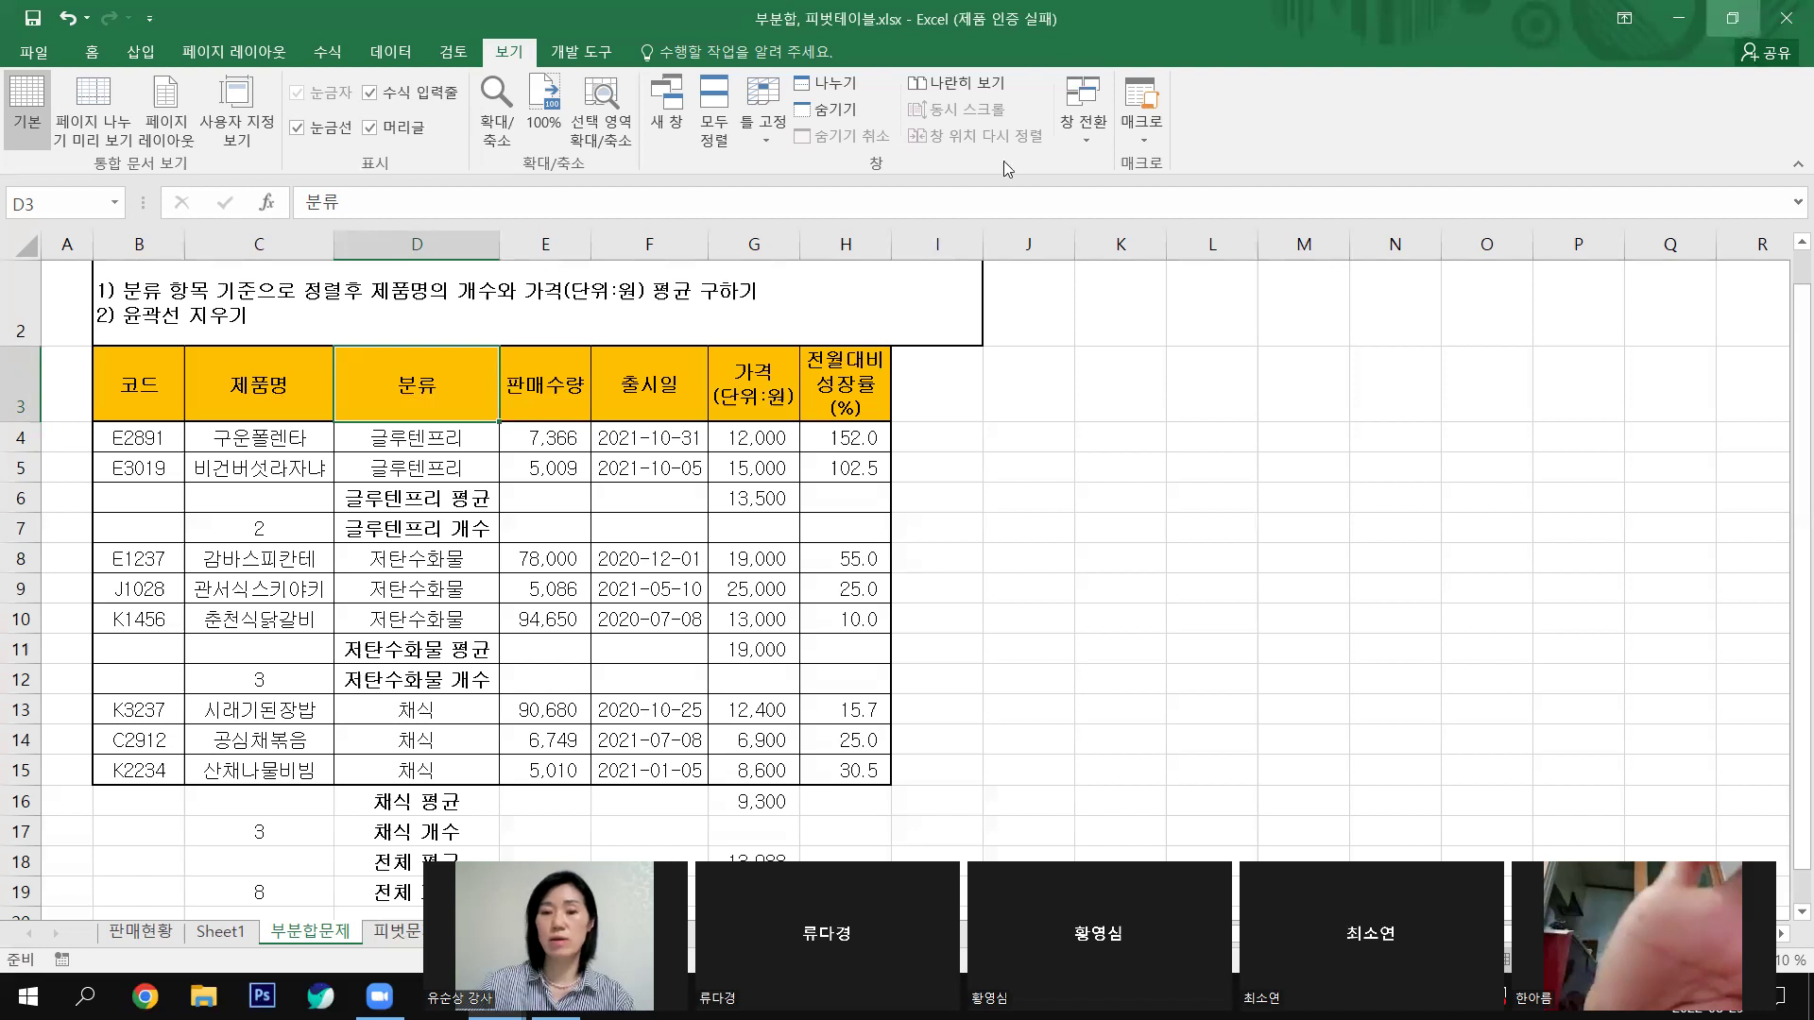
key(super+Left)
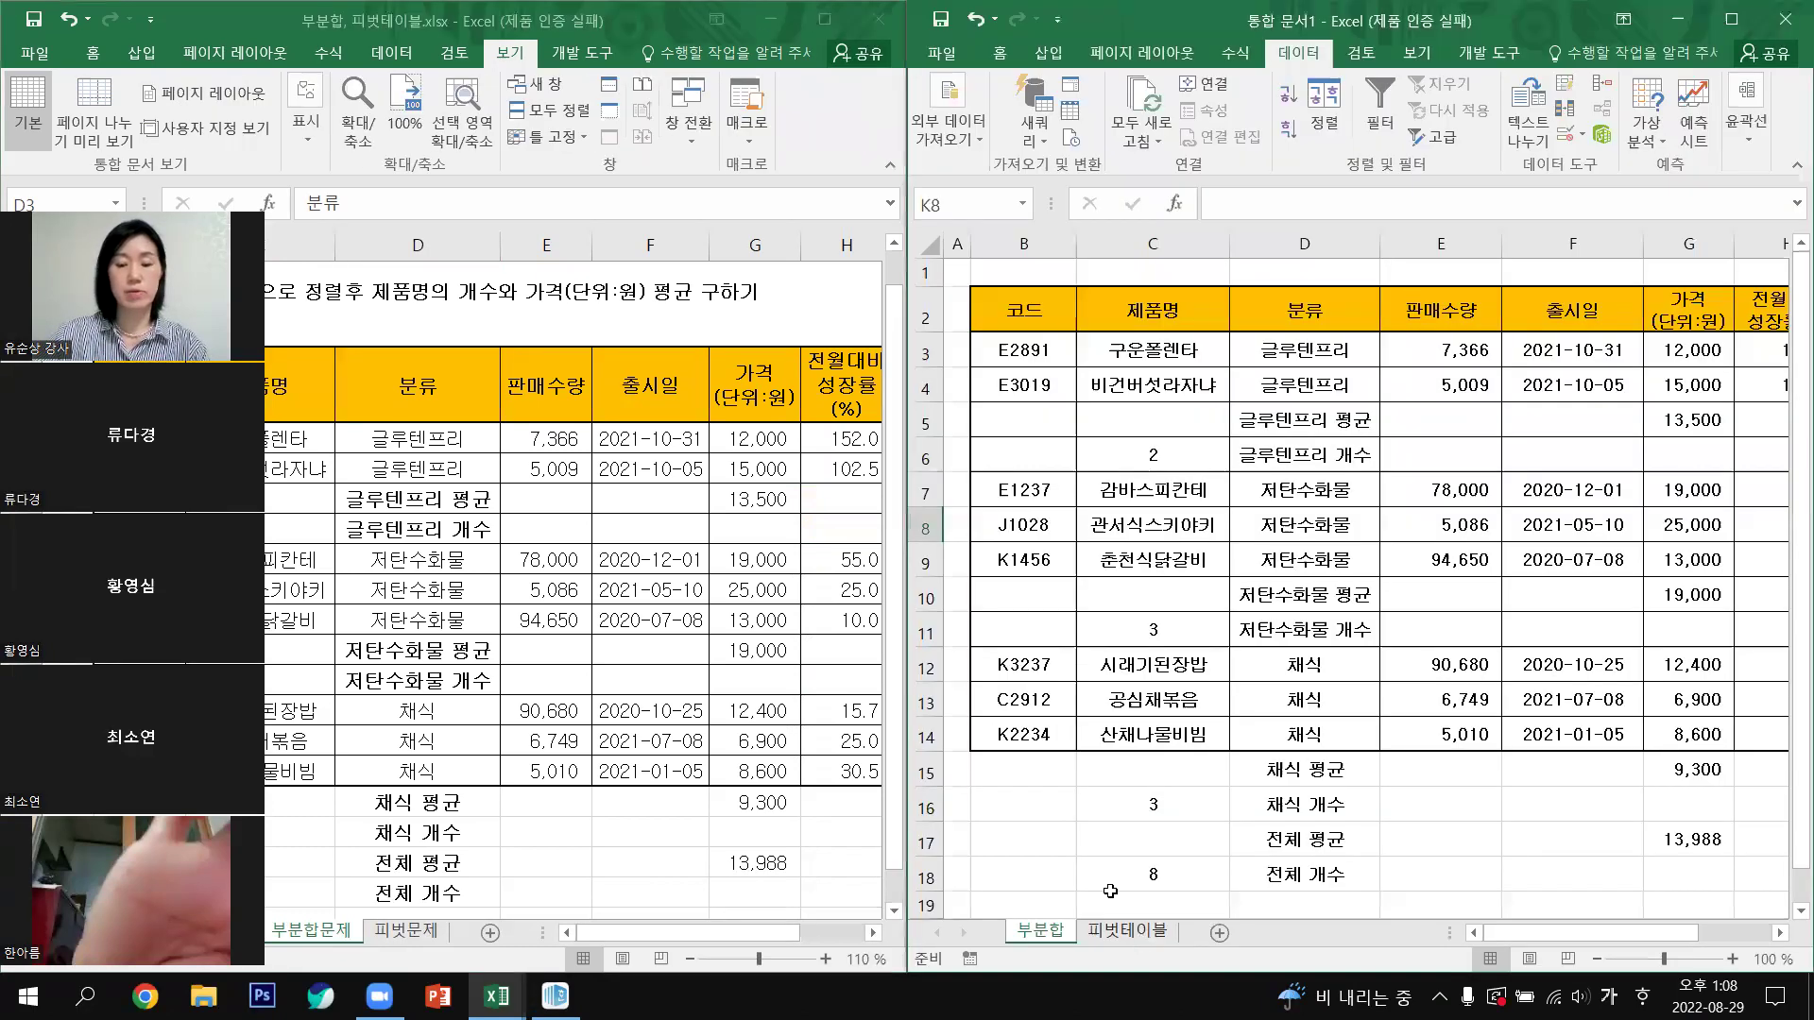
Step: Open the 피벗테이블 sheet in 통합 문서1 and the 피벗문제 sheet beside it, marking up its enlarged output sample
click(1127, 931)
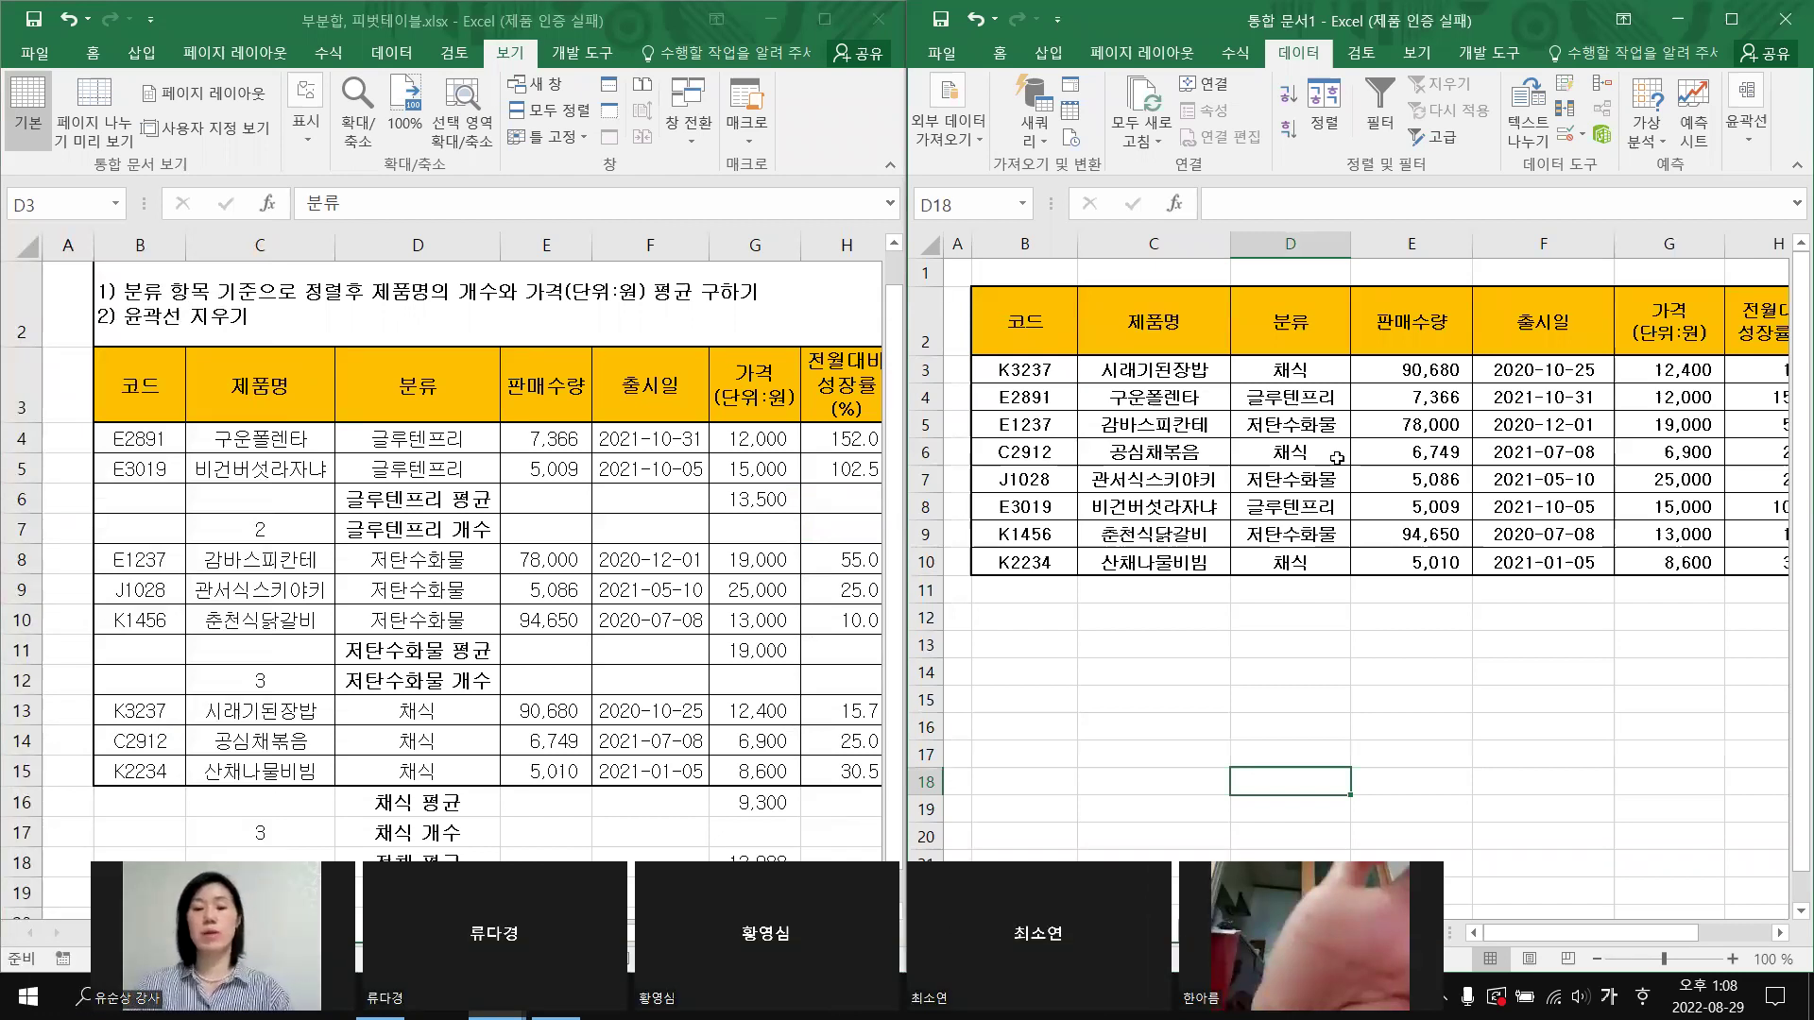
click(1656, 751)
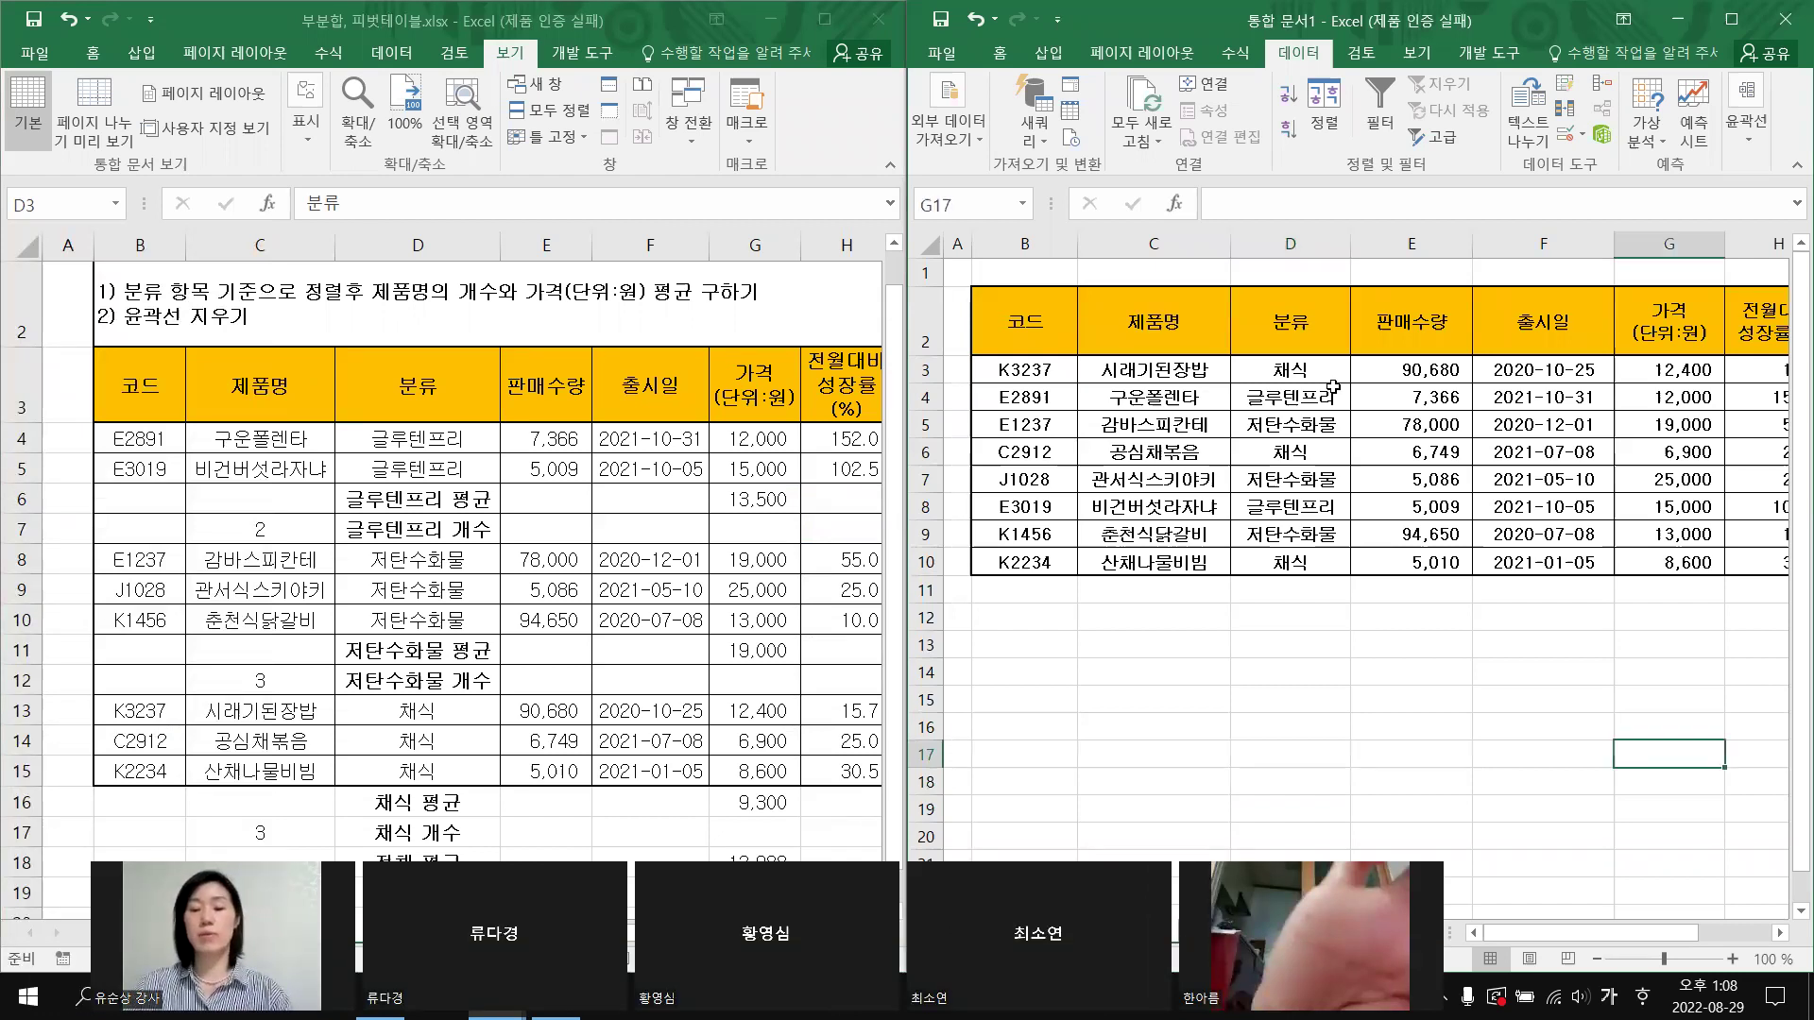
click(1285, 408)
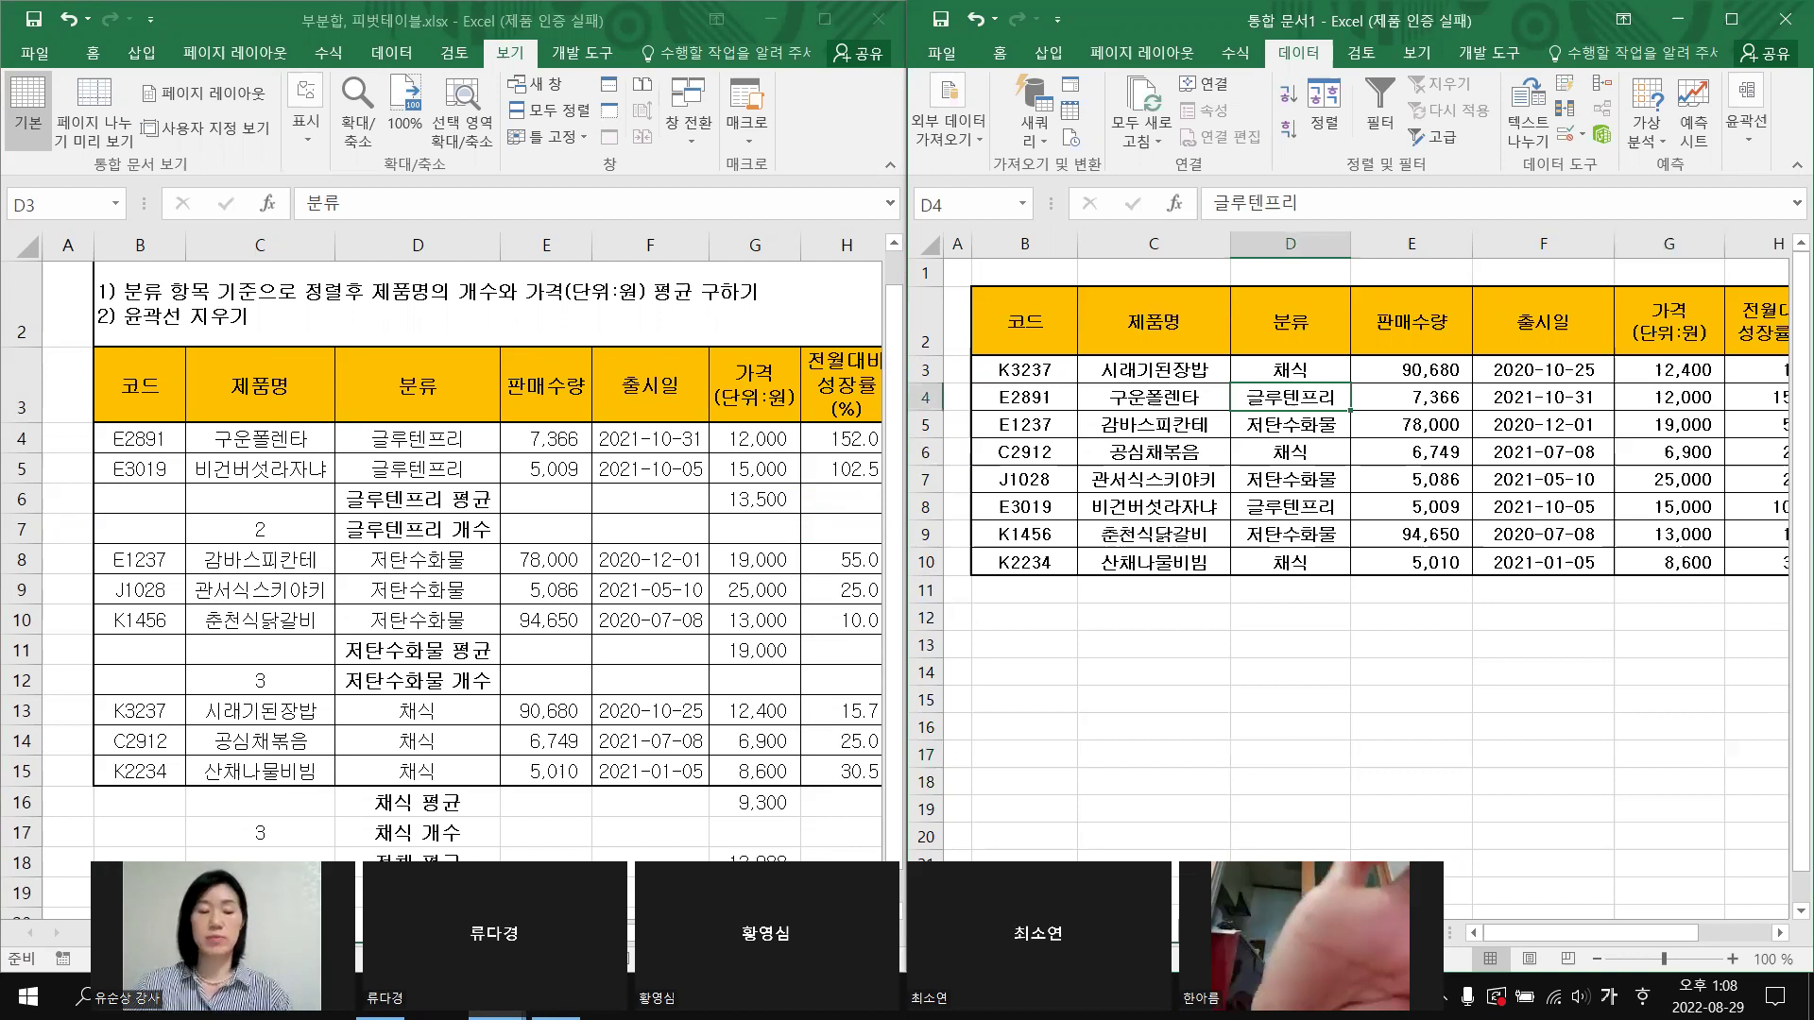
click(417, 386)
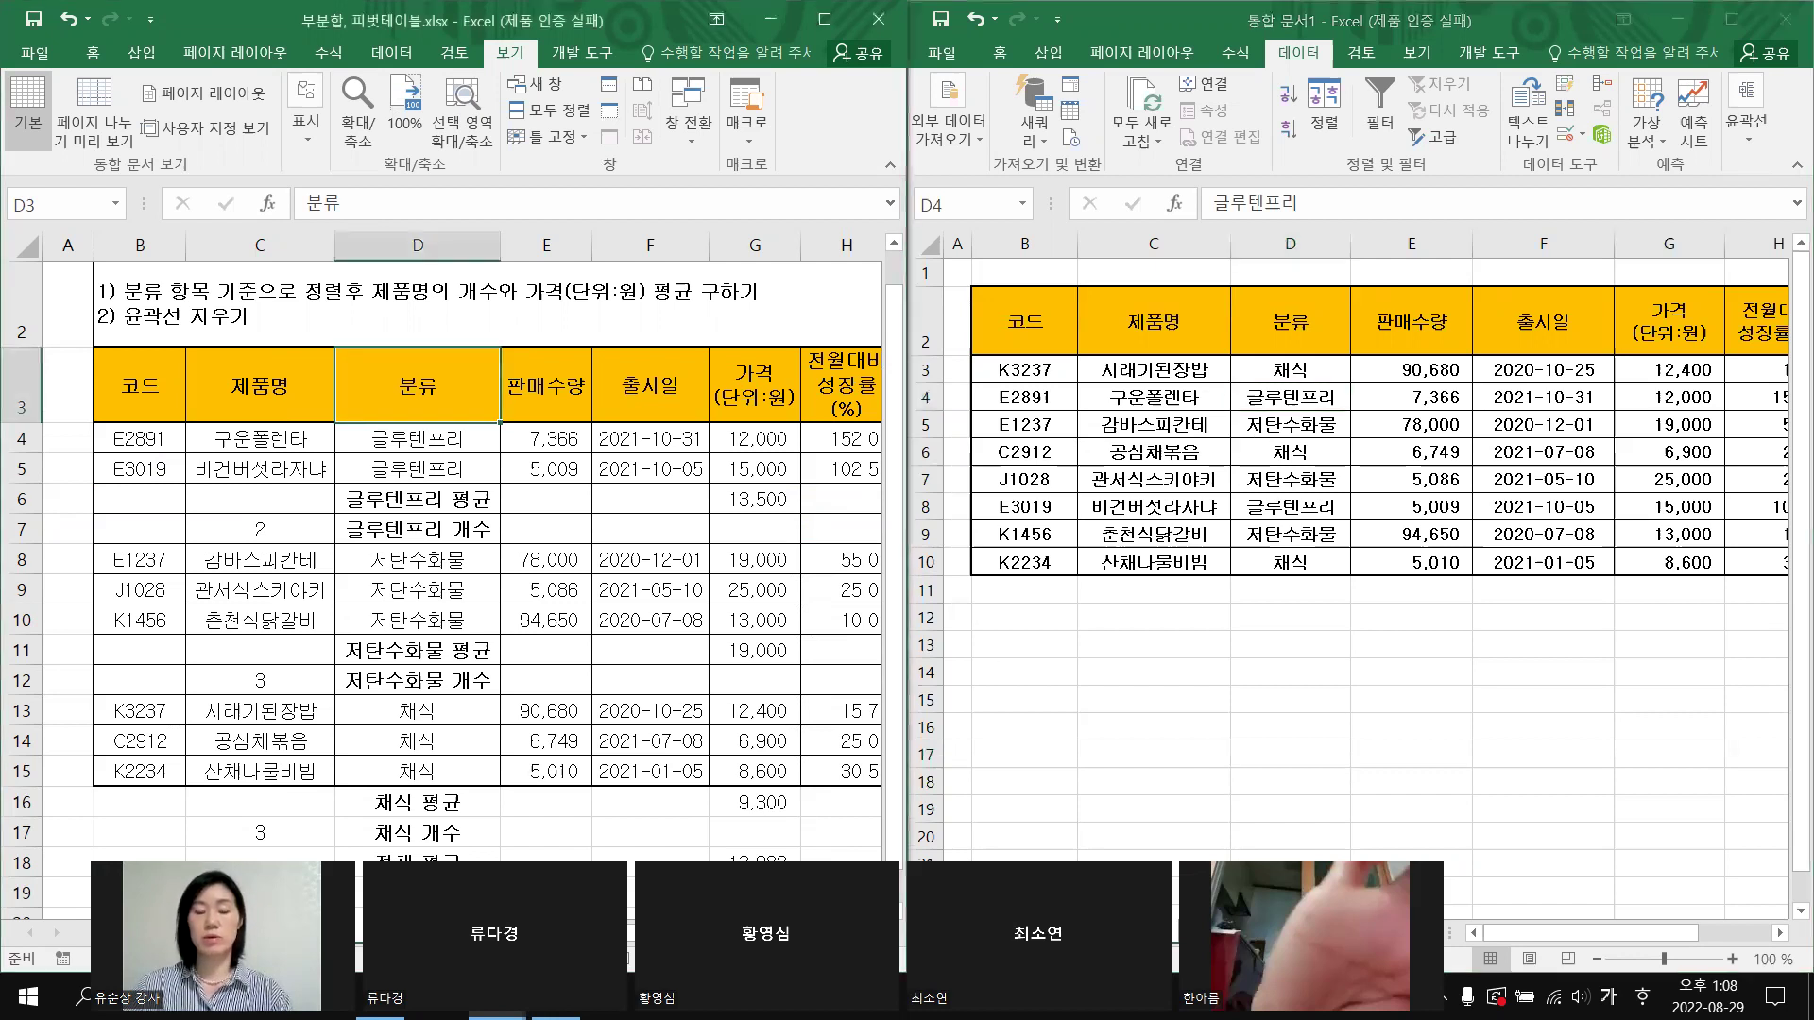
key(ctrl+Page_Down)
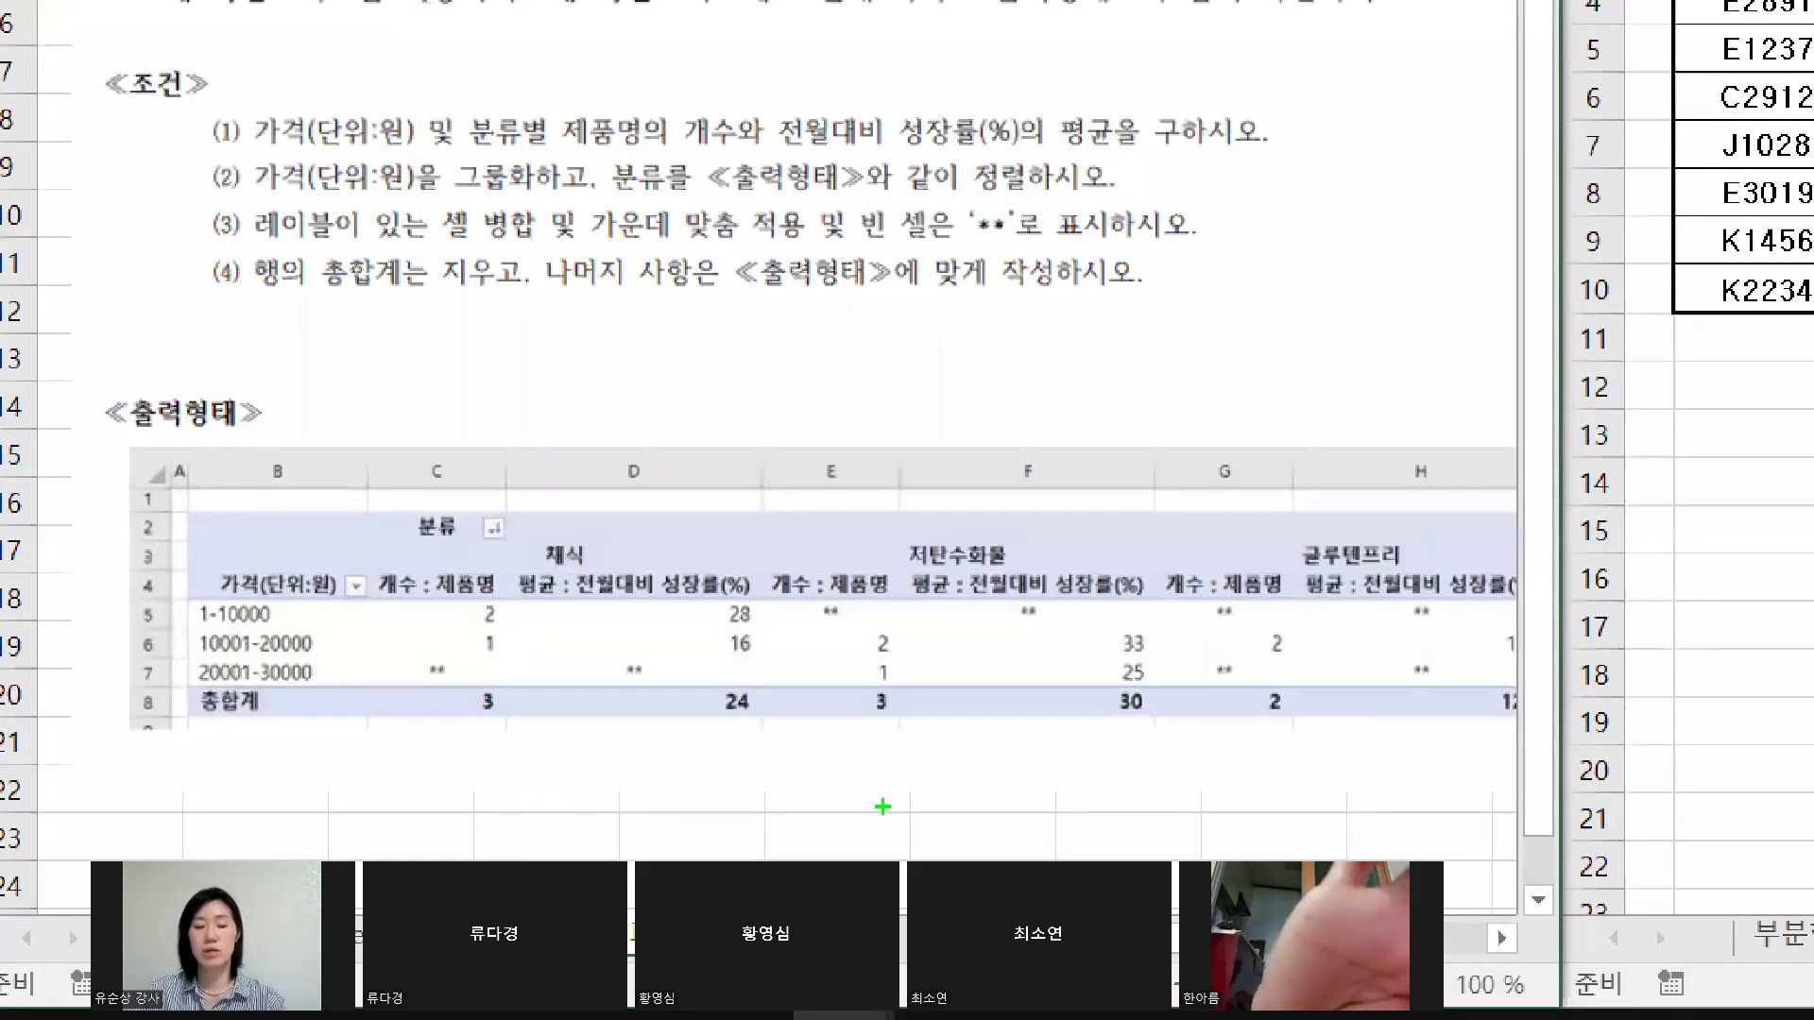
drag(179, 831, 1390, 744)
drag(501, 858, 959, 817)
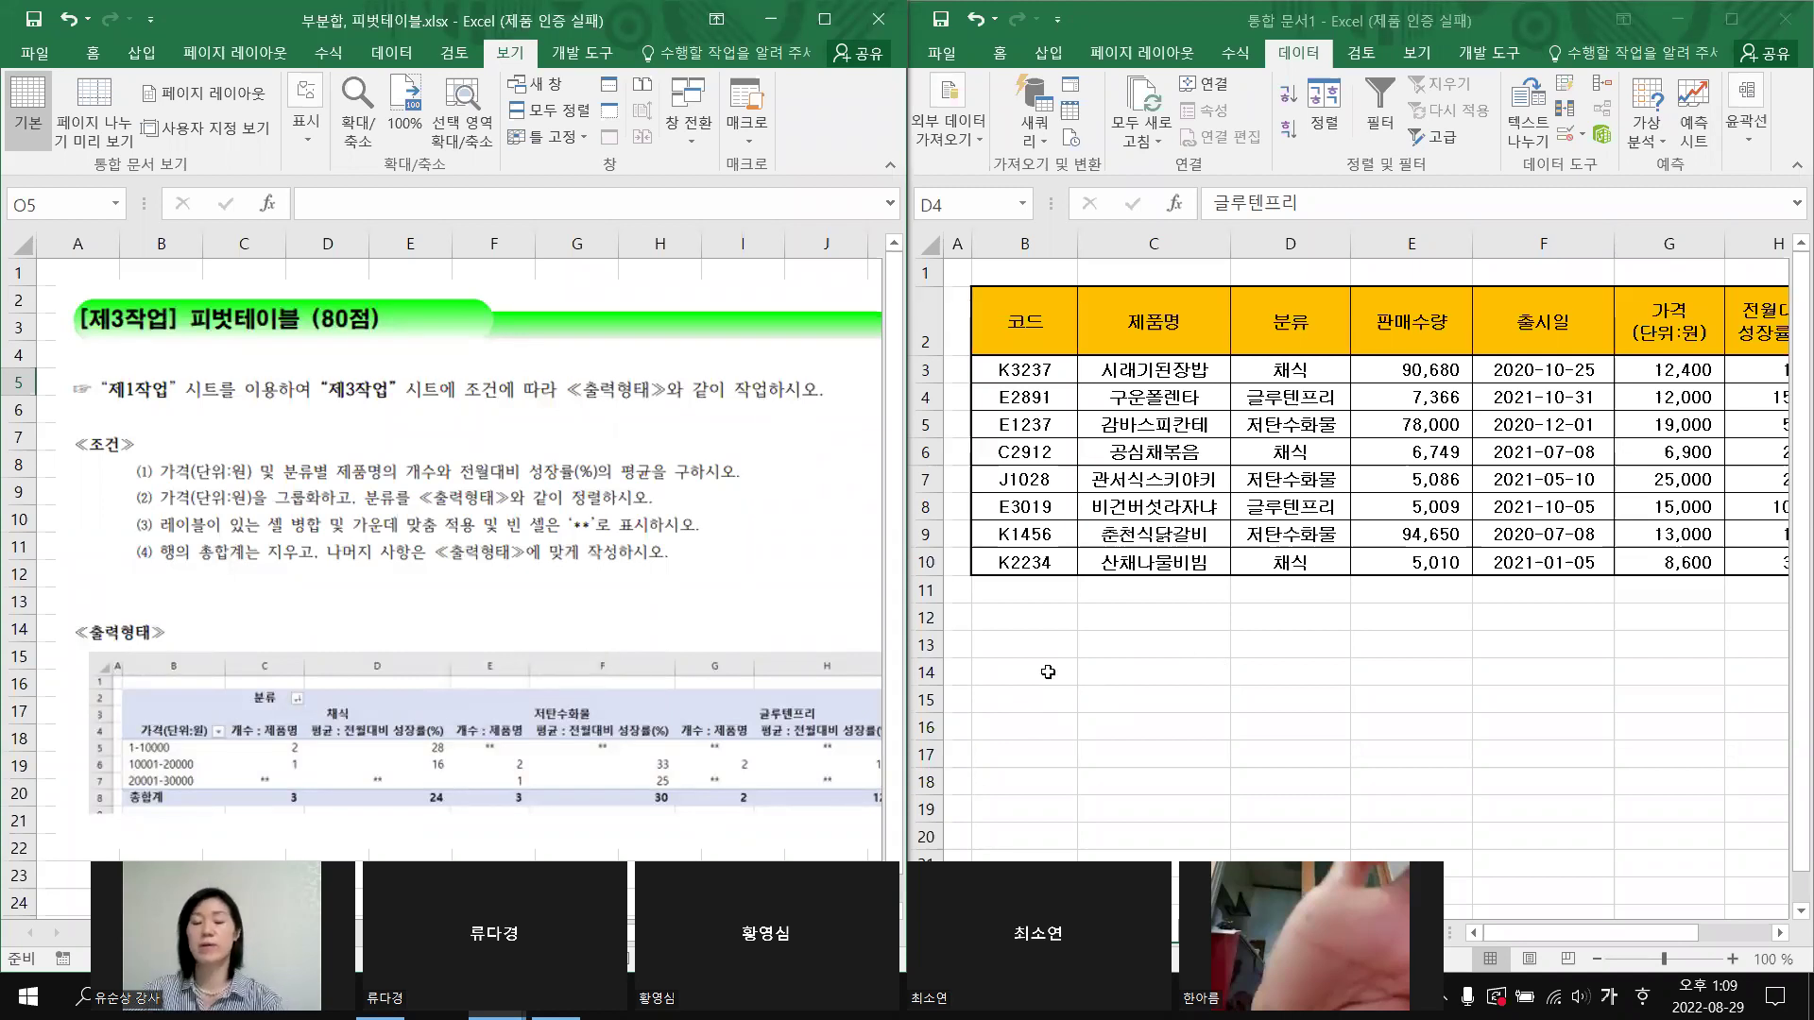
Step: Insert a pivot table from range B2:H10 at cell C13 of the existing 피벗테이블 worksheet and reposition its field list
click(1047, 672)
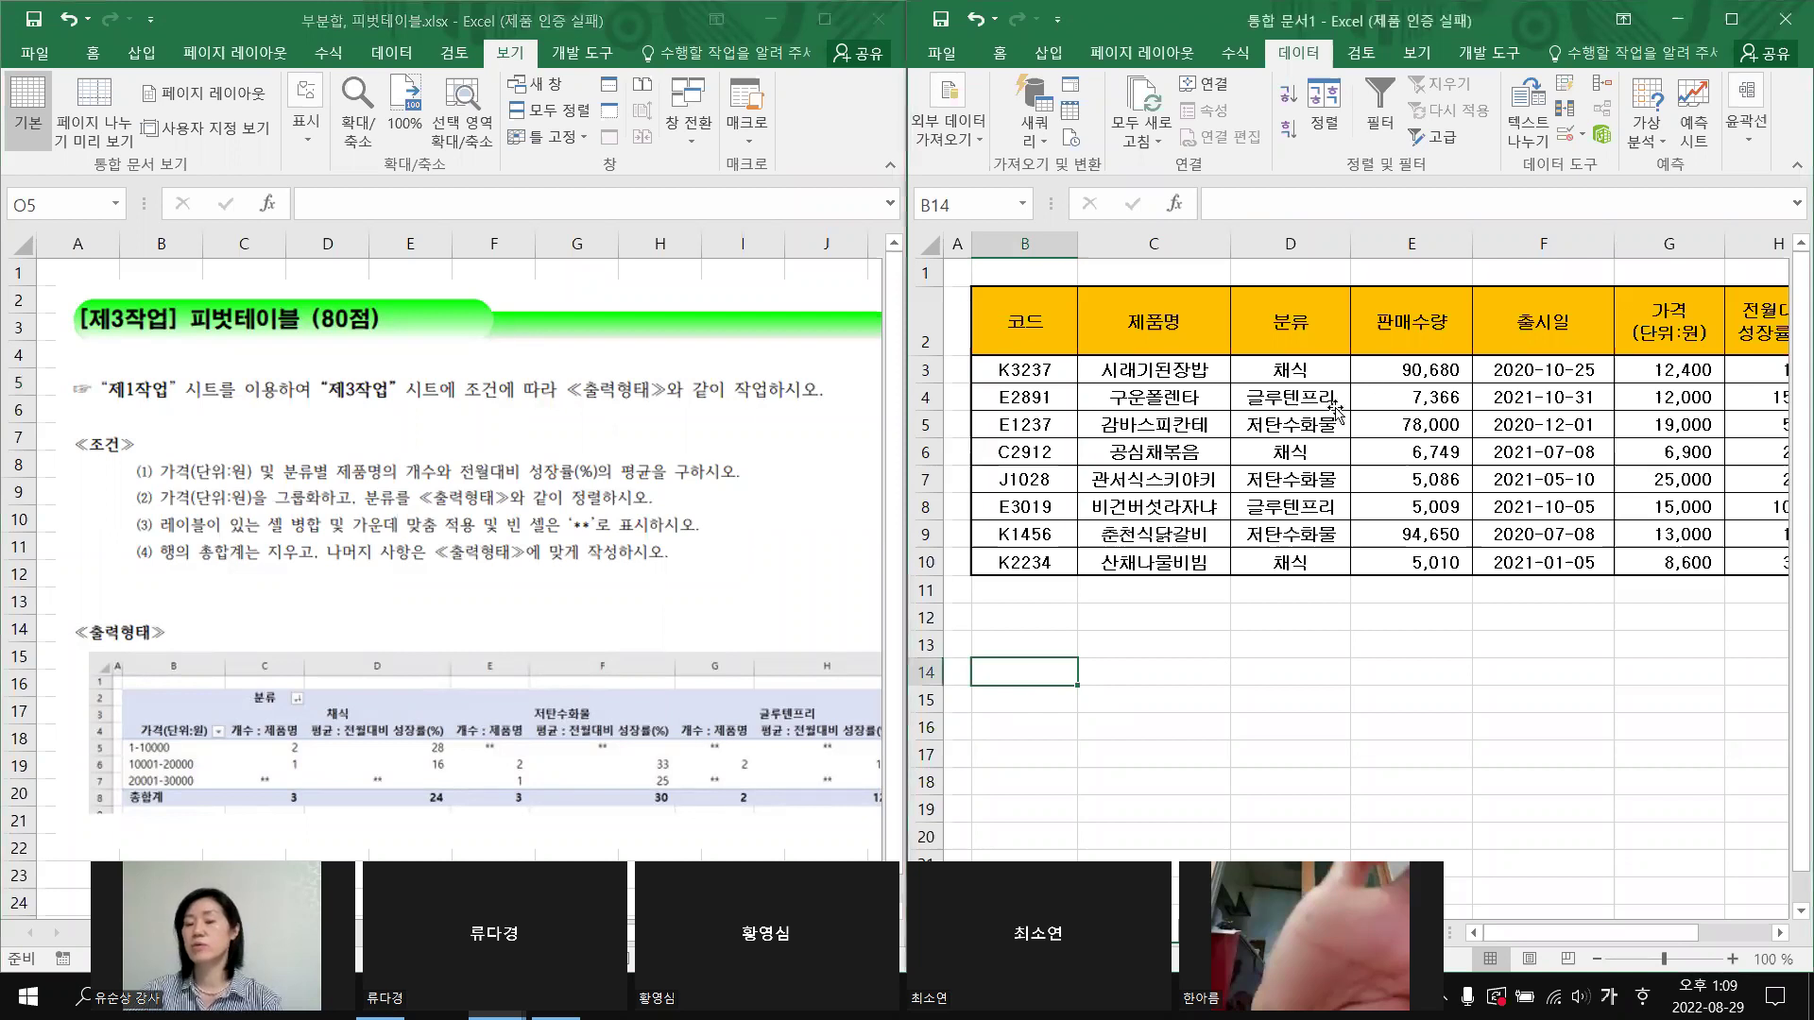
click(1333, 408)
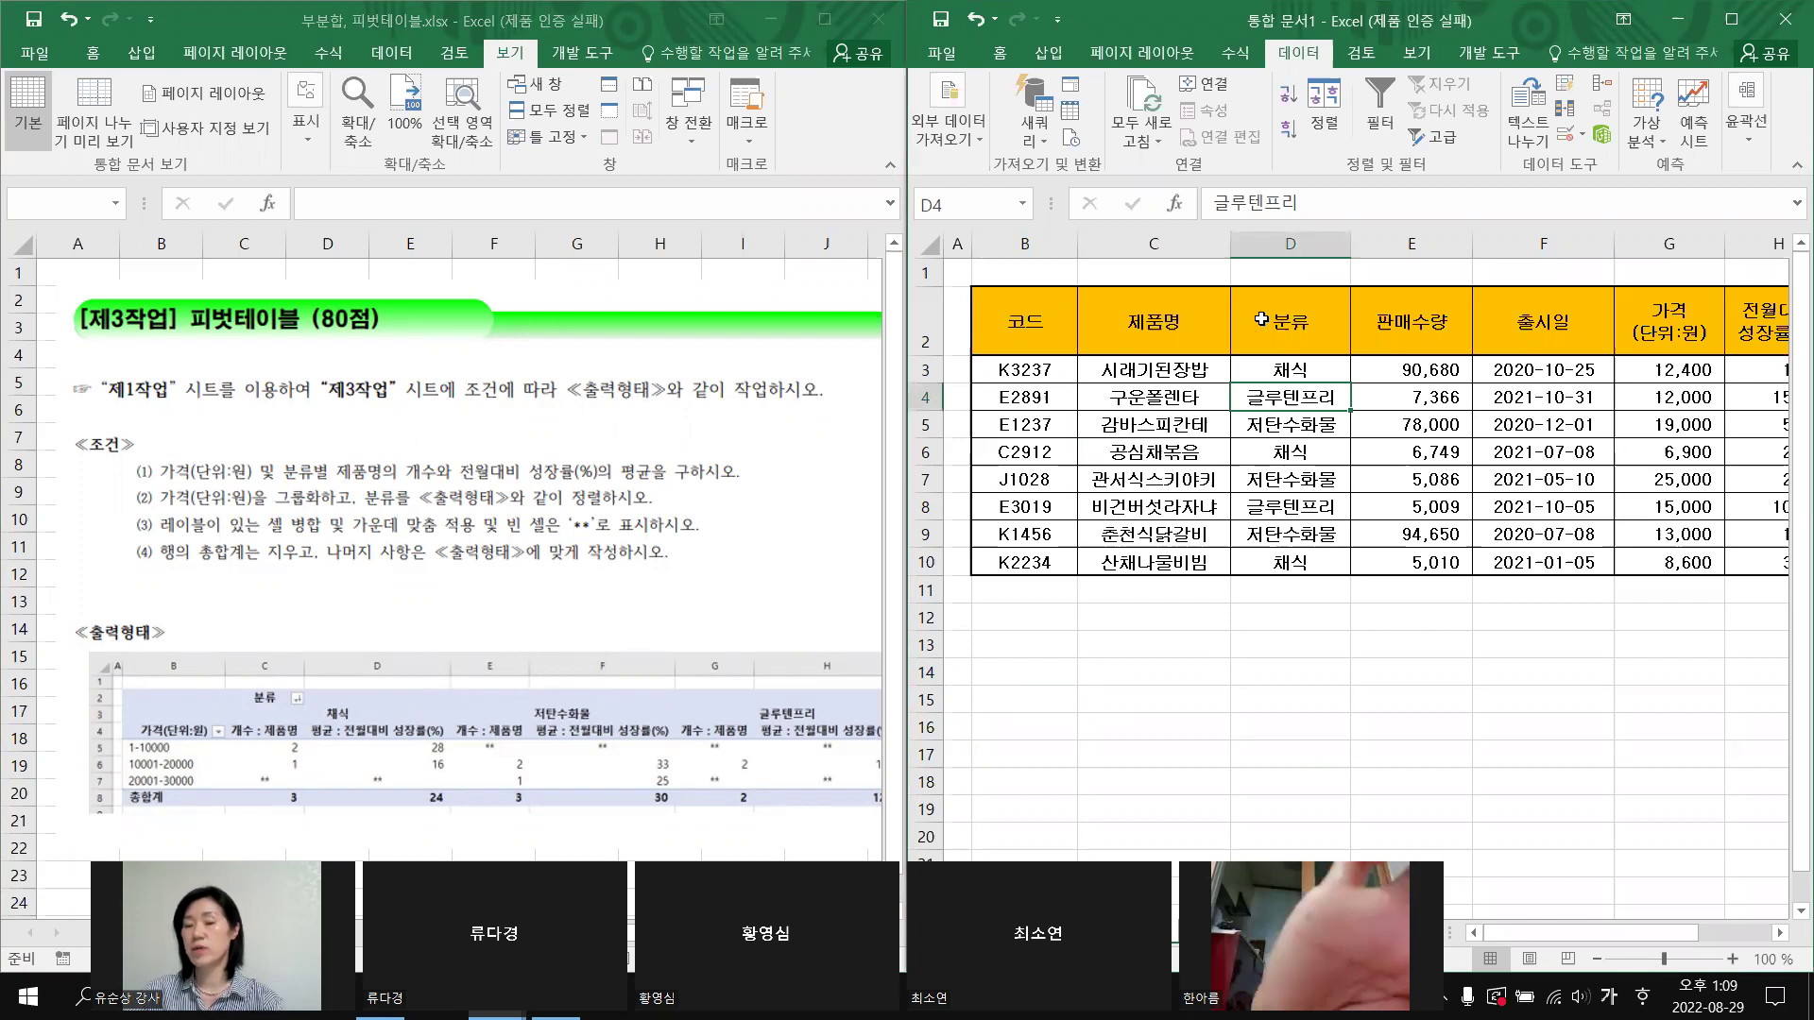
click(1049, 57)
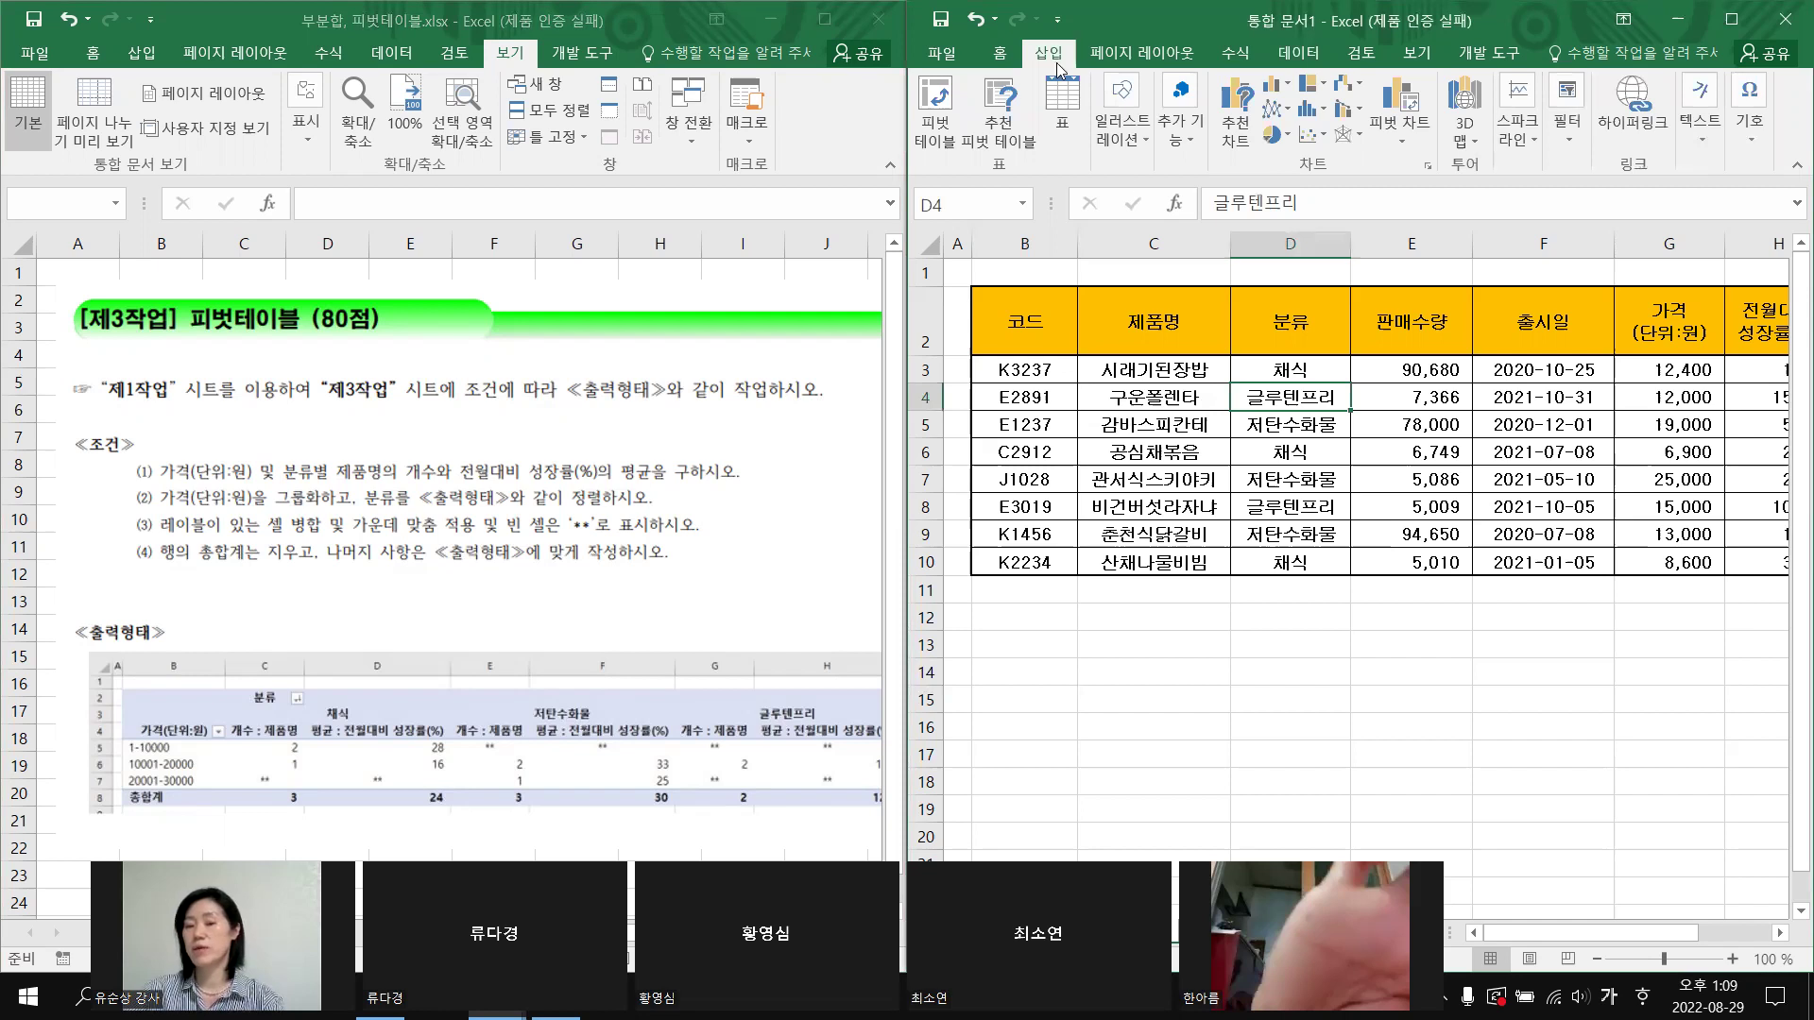
click(935, 135)
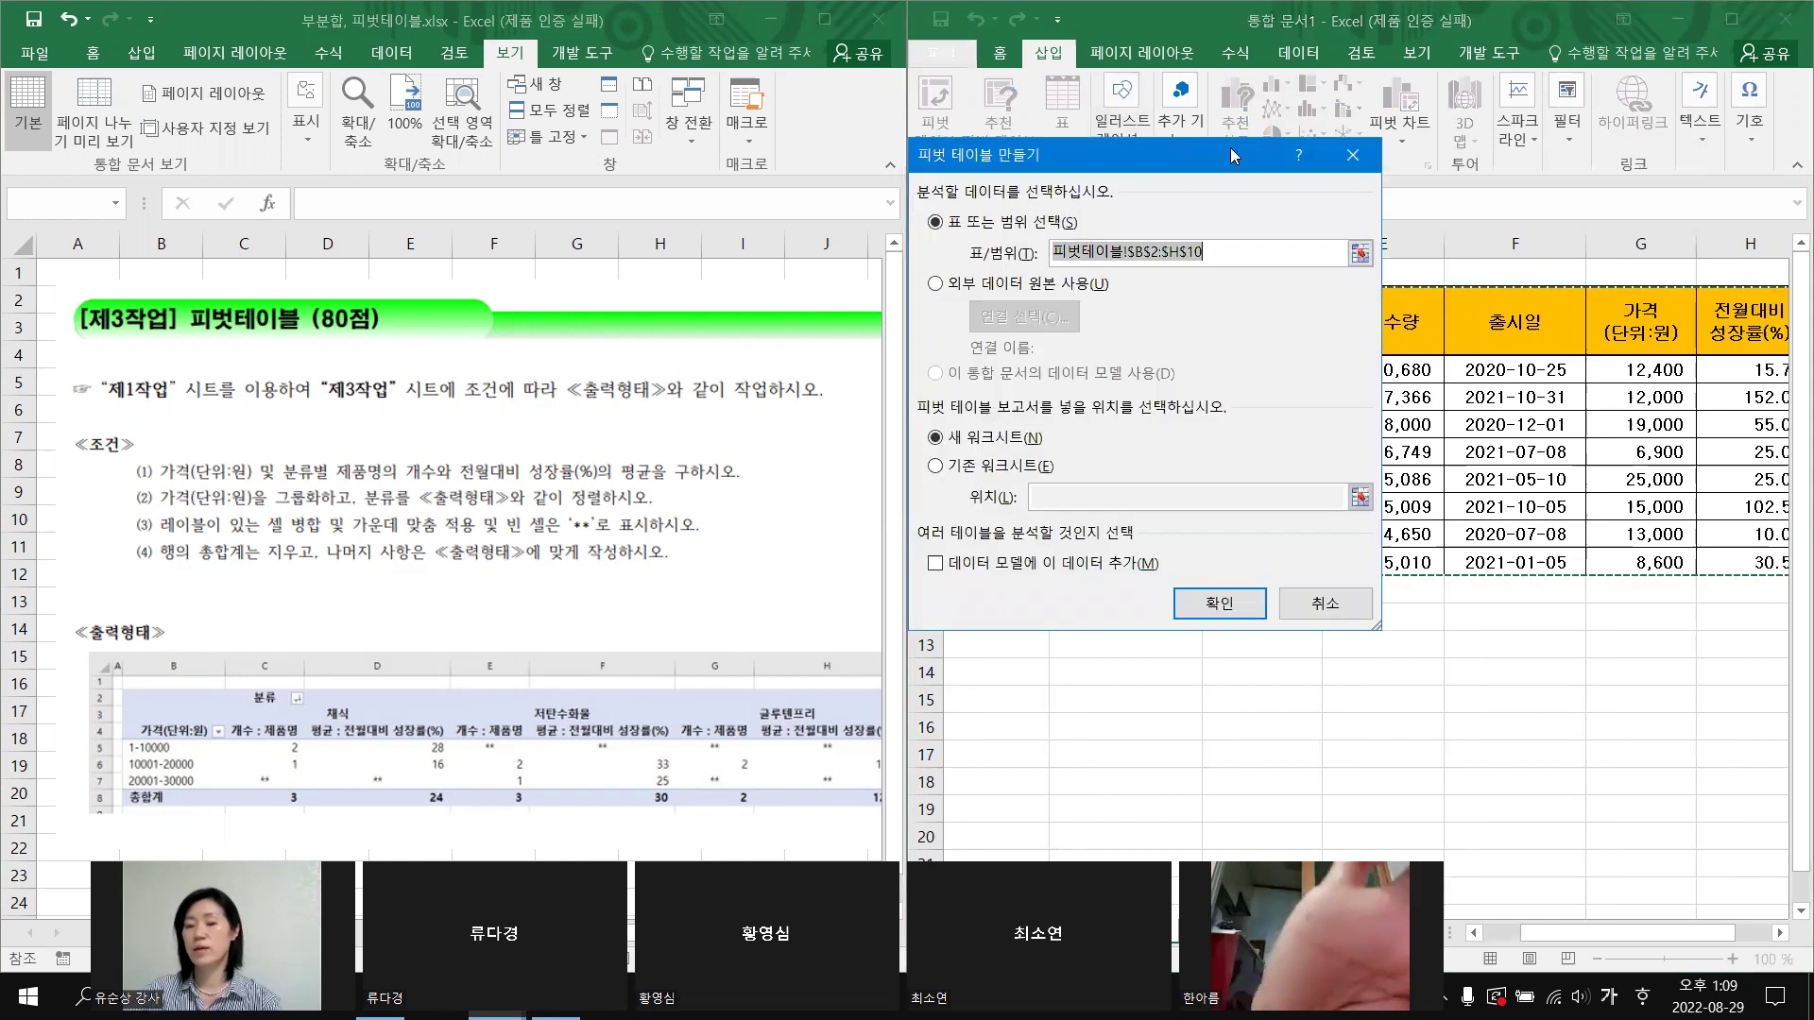
drag(1232, 154, 726, 256)
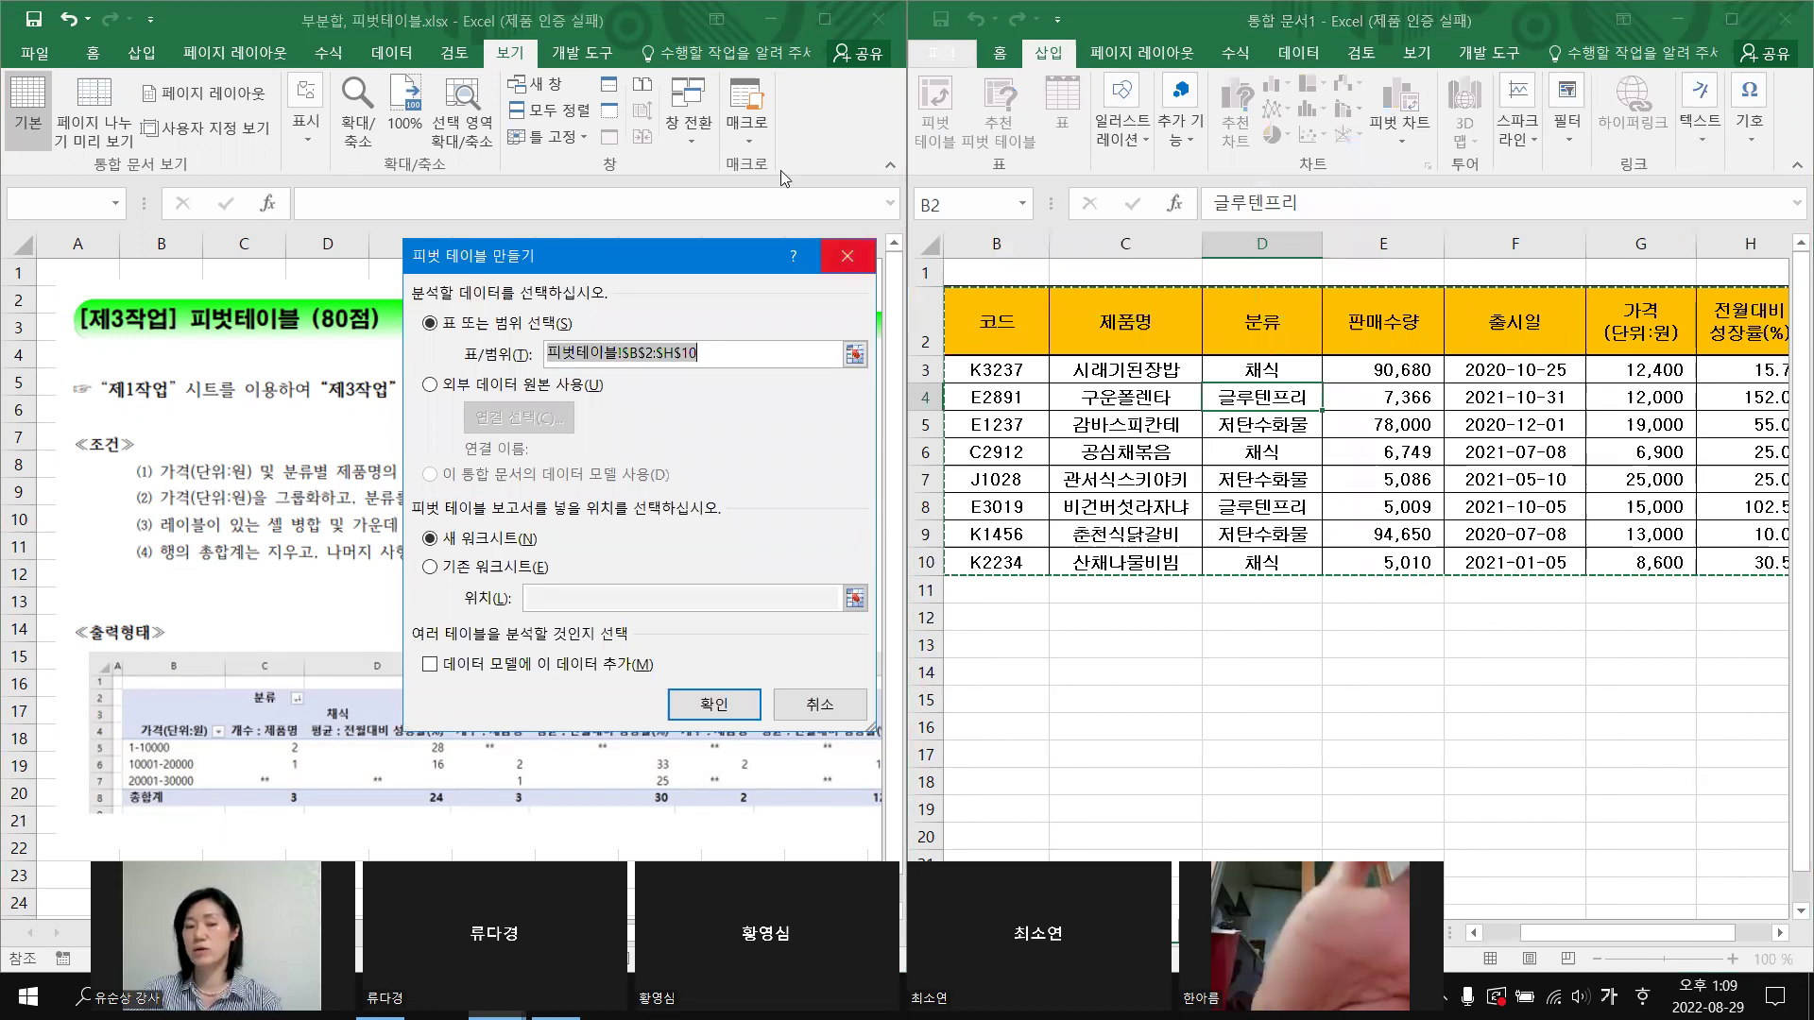
drag(727, 251, 1392, 70)
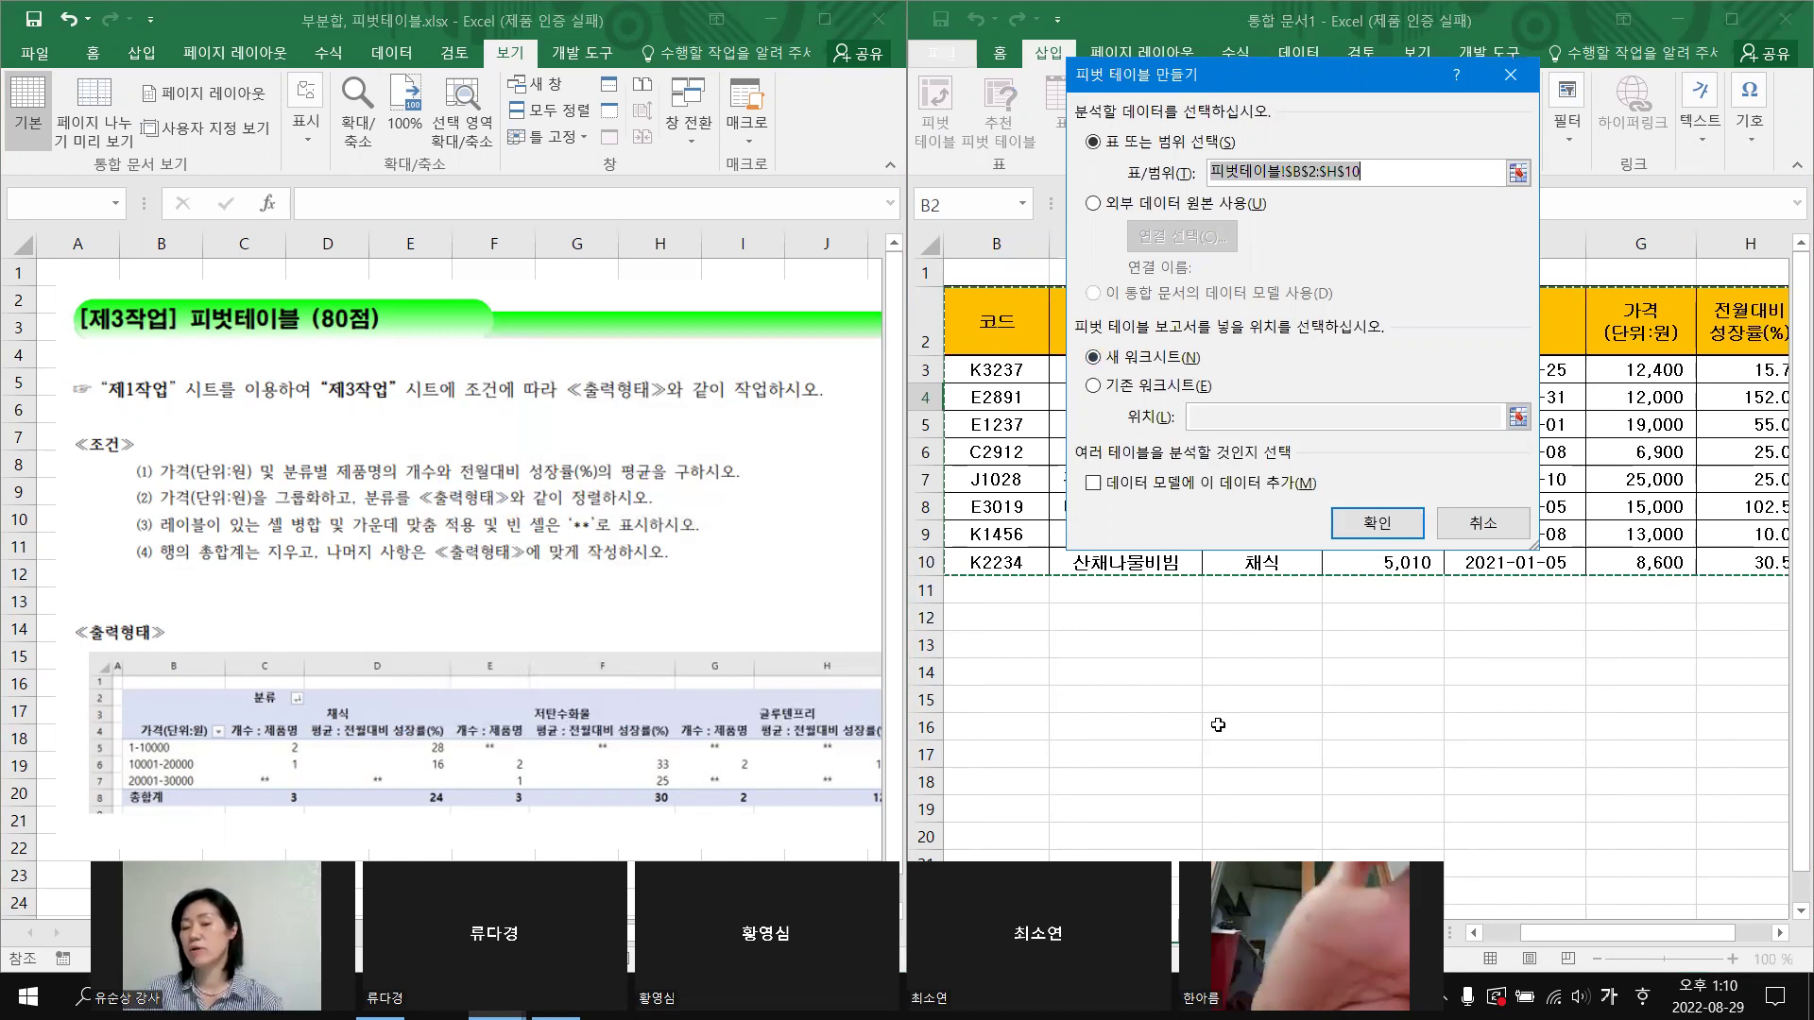
click(1099, 384)
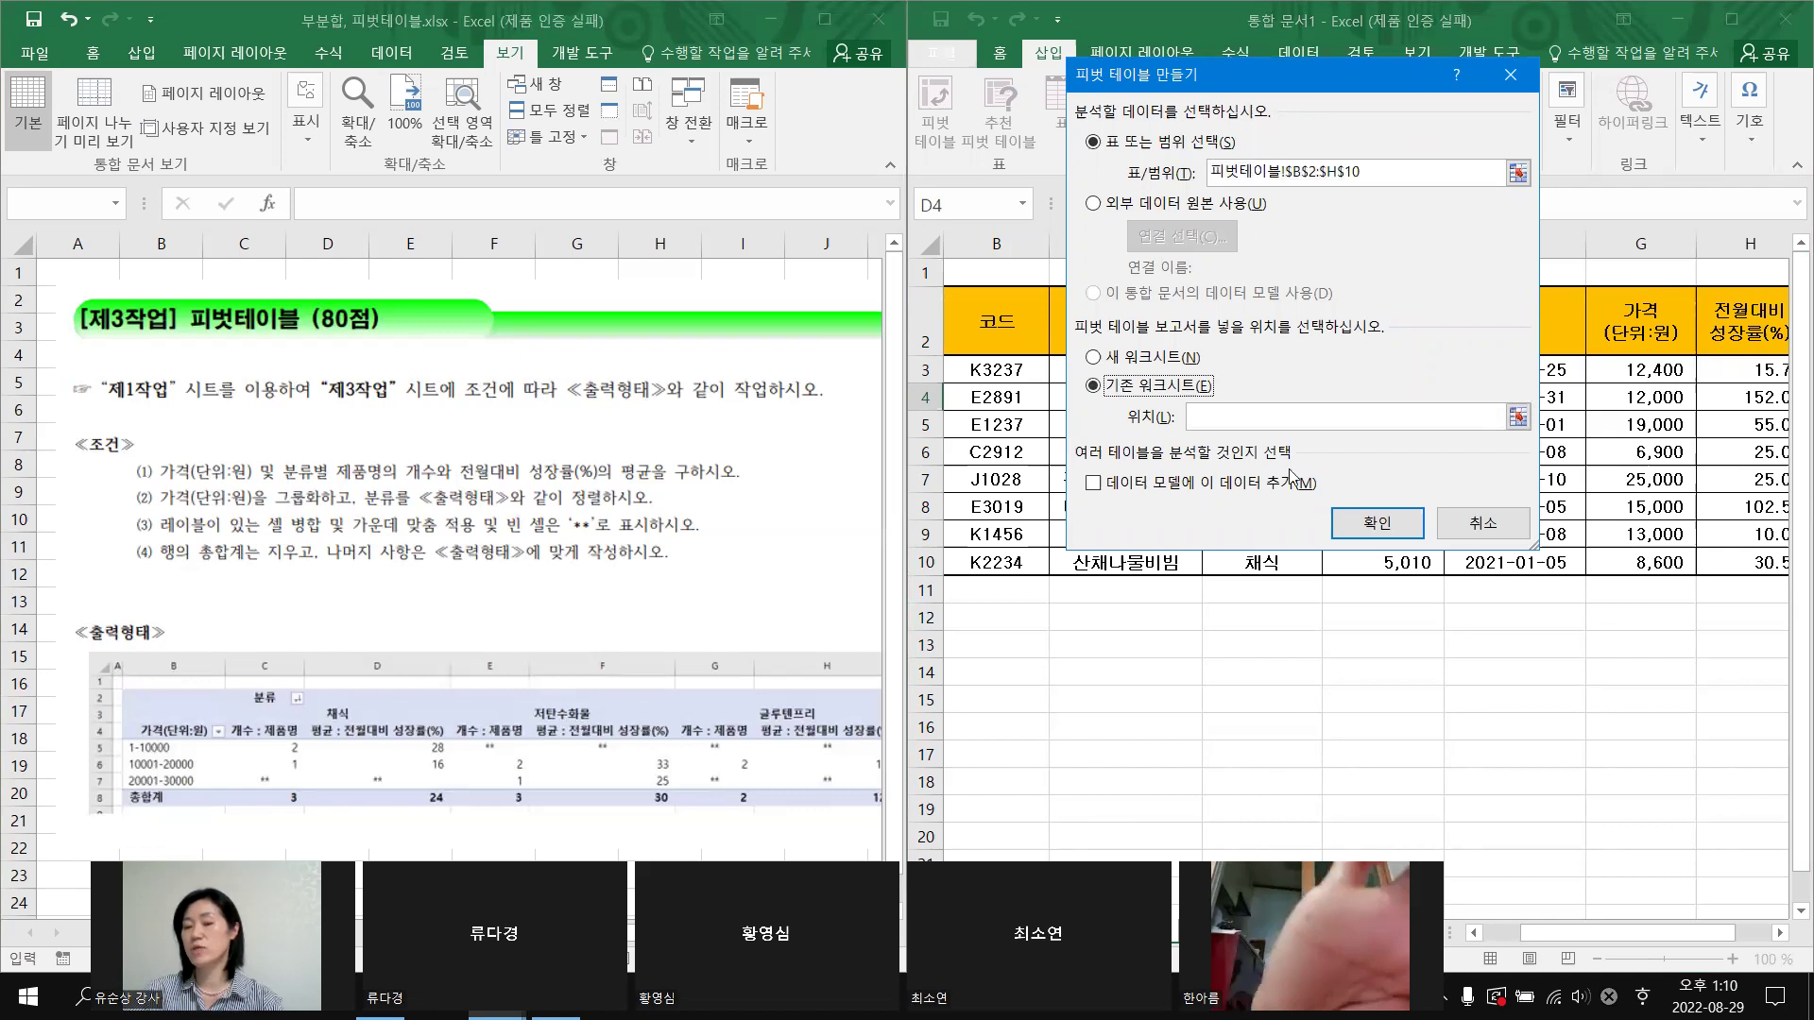
click(1215, 418)
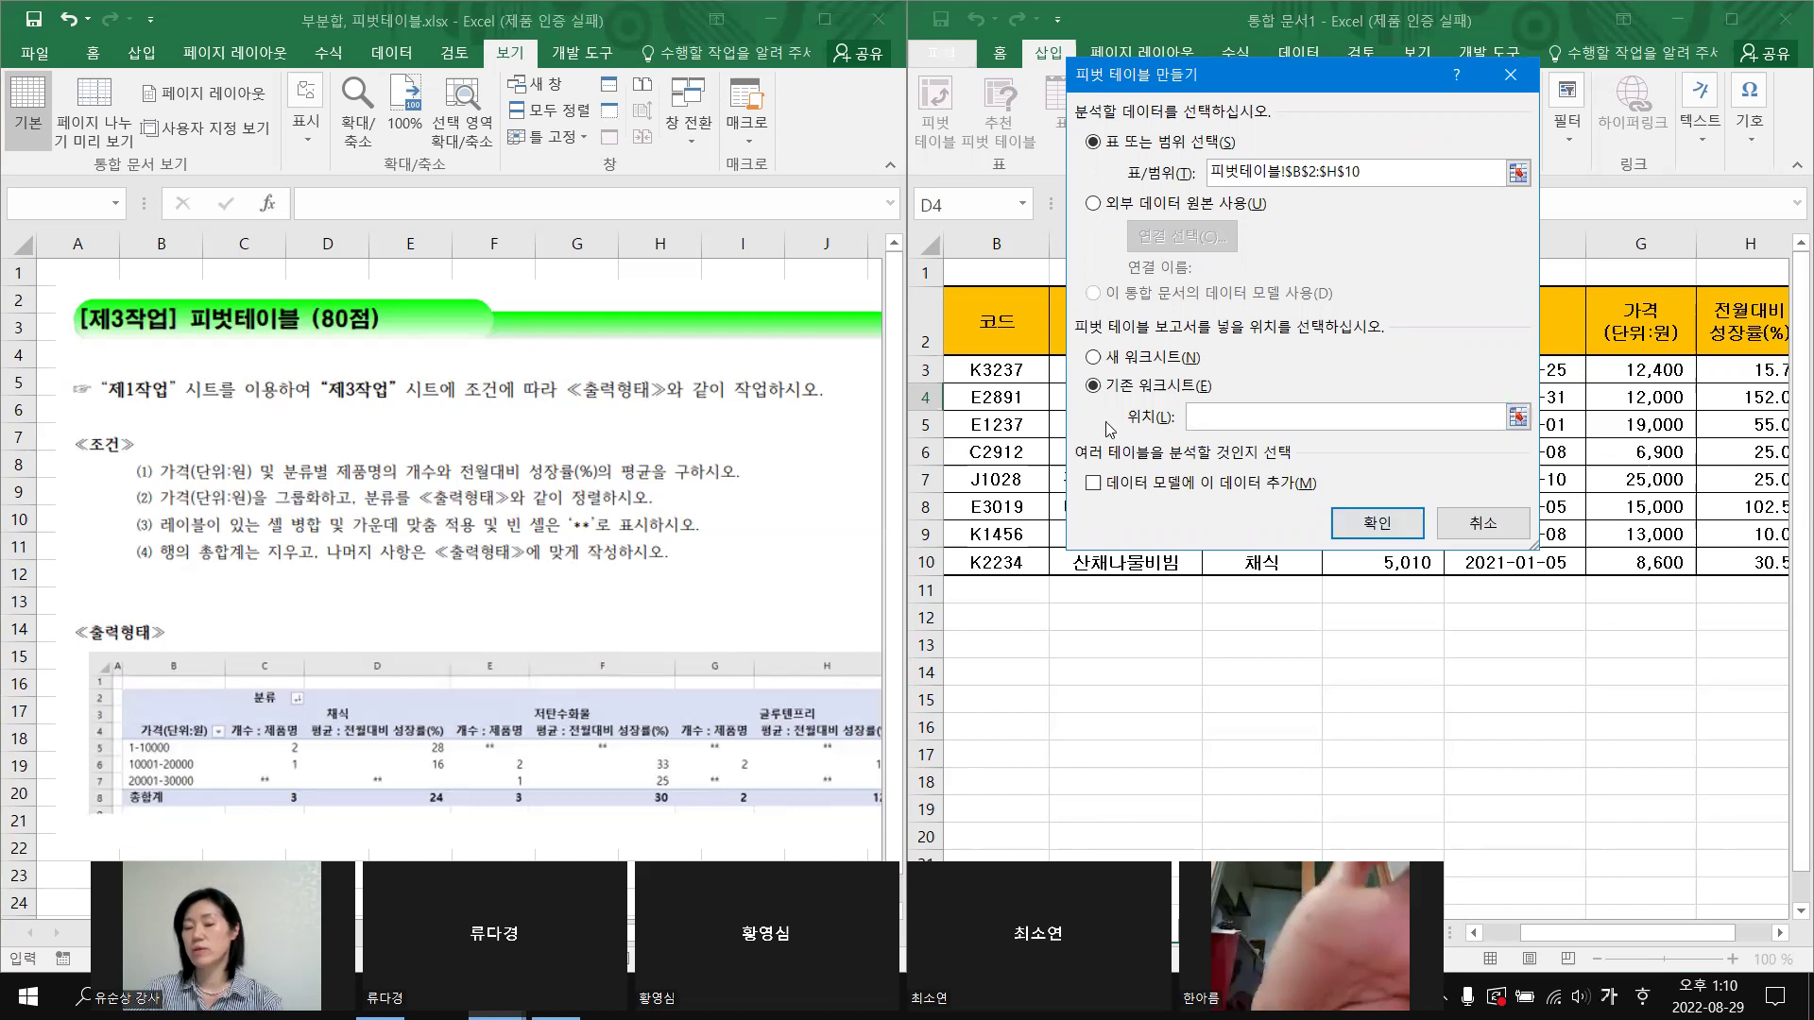
click(1066, 644)
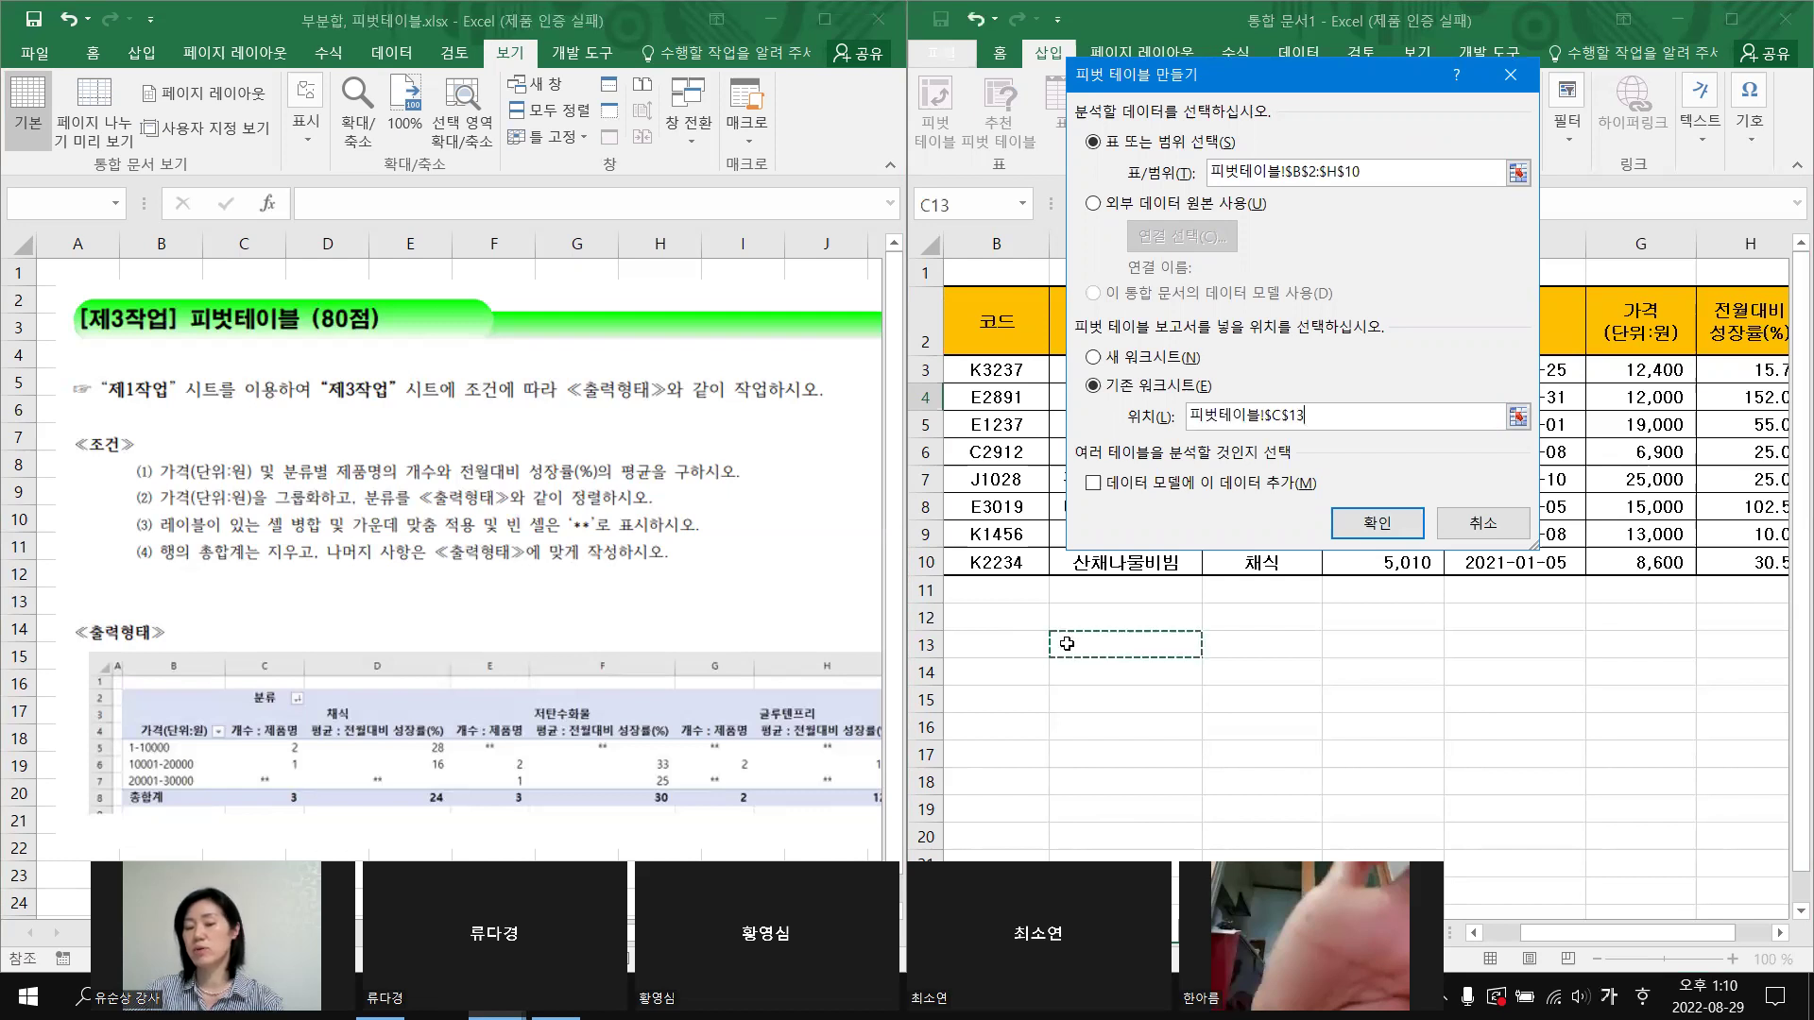
click(1399, 535)
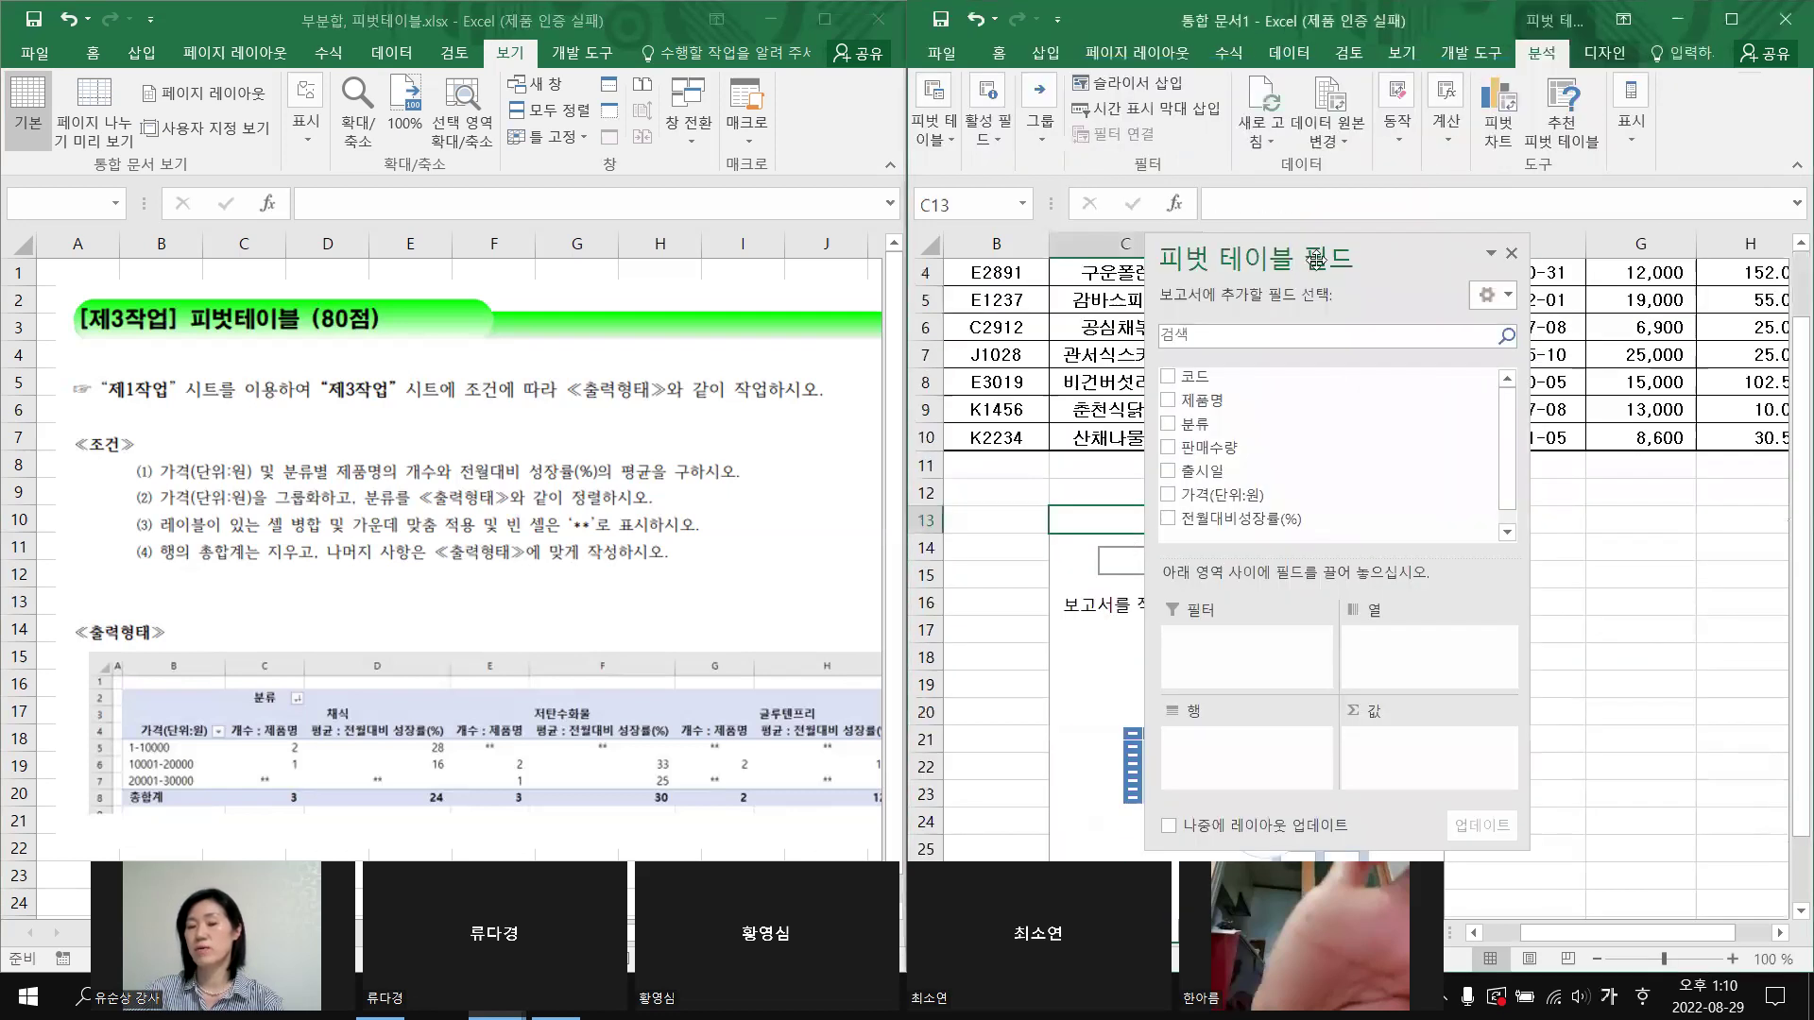
drag(1104, 247, 1590, 615)
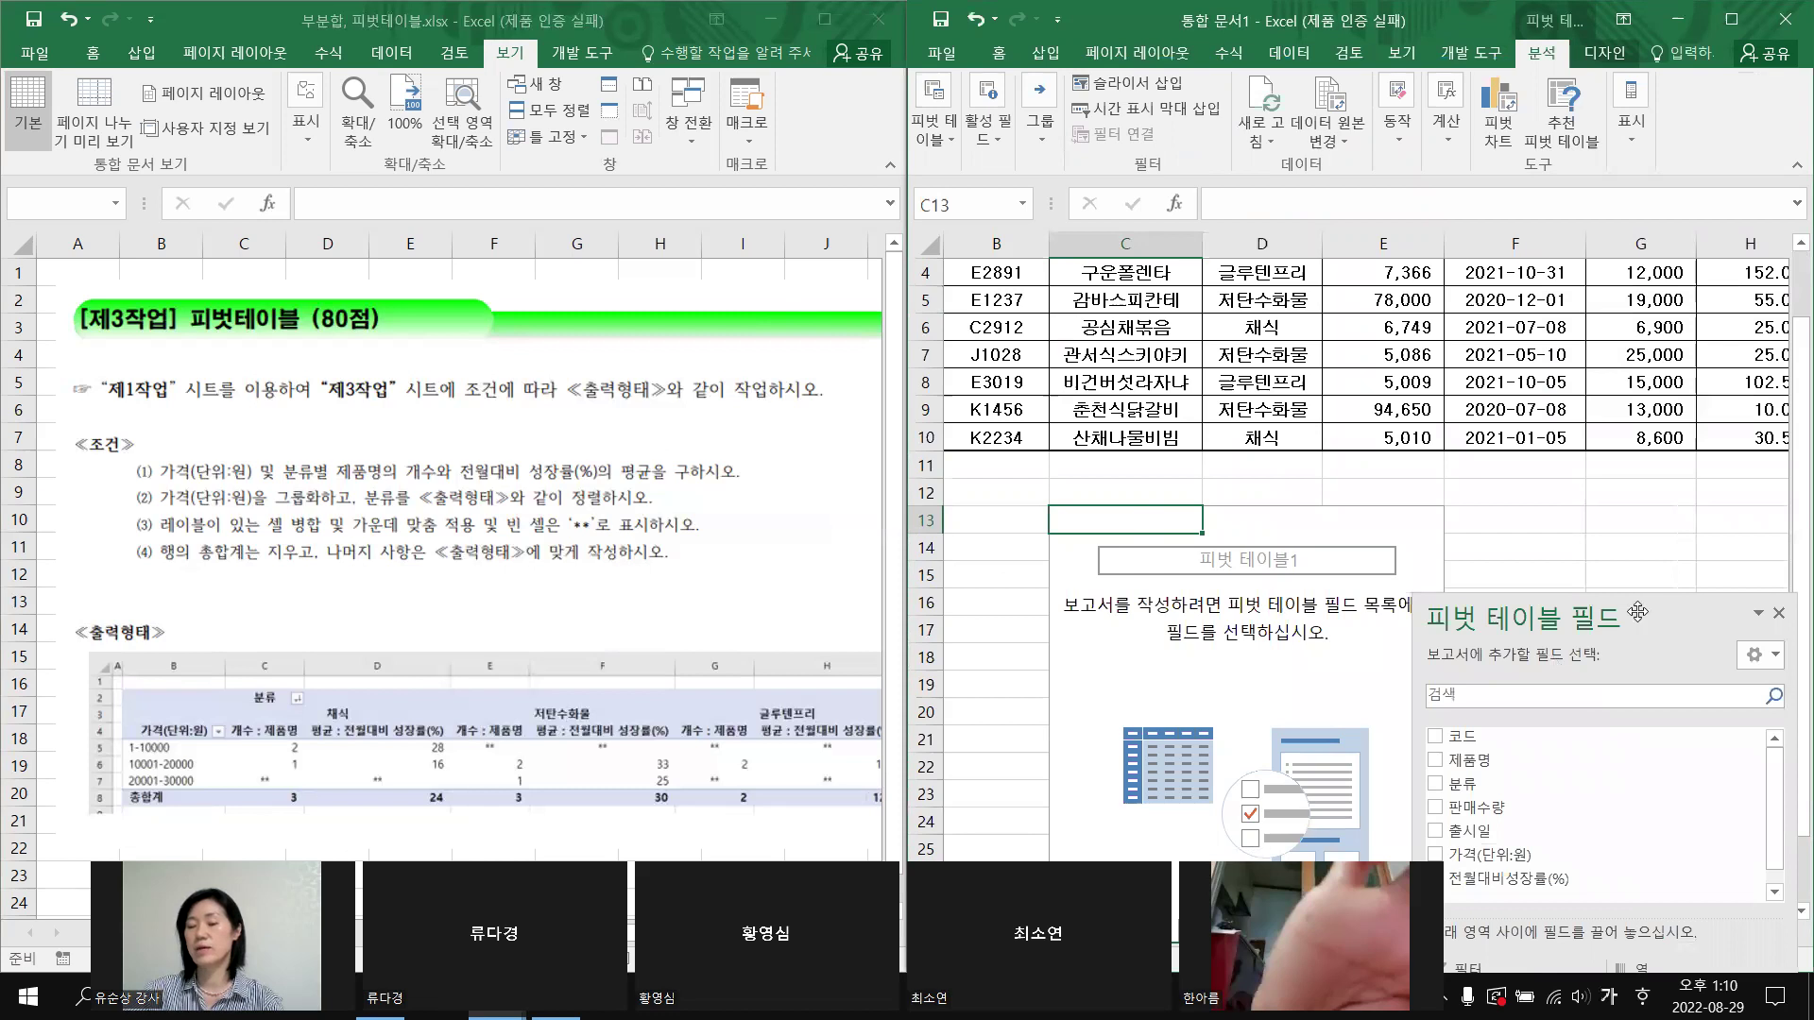
drag(1590, 619, 1259, 225)
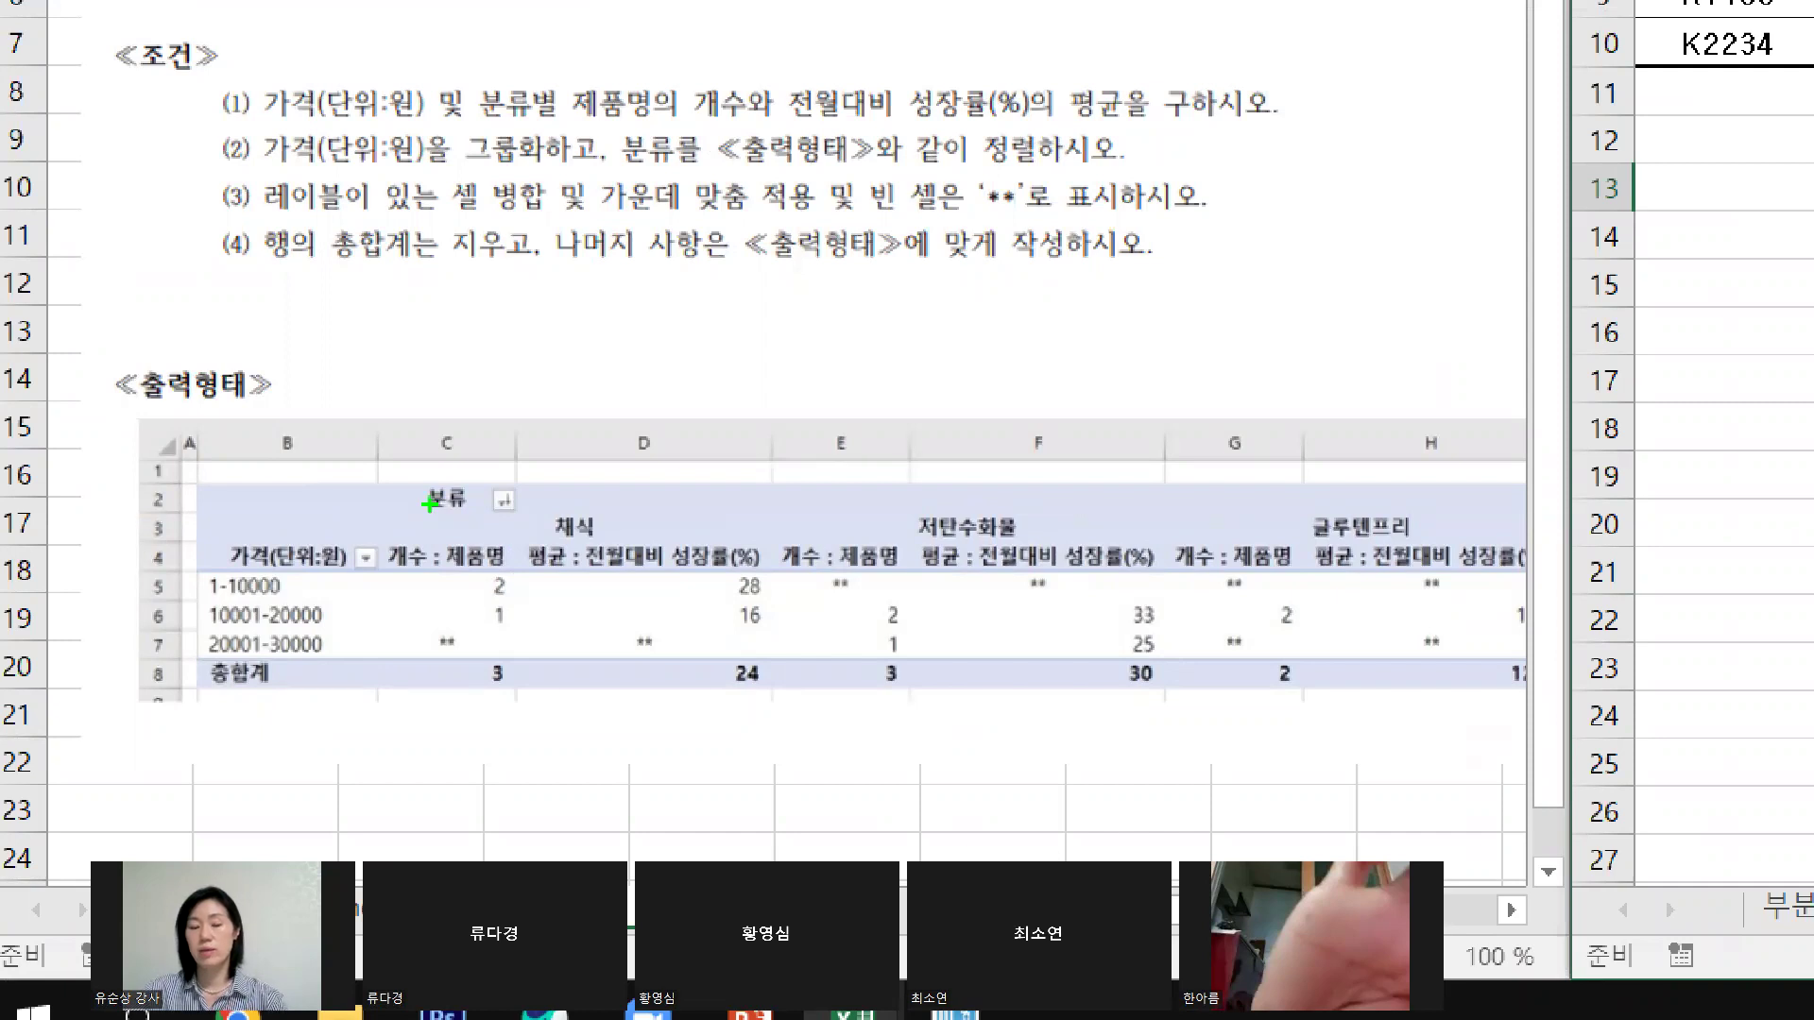
Step: Examine the enlarged output sample, marking the 분류 heading, its 채식, 저탄수화물 and 글루텐프리 categories, and the columns beneath them
drag(587, 548, 616, 540)
mouse_move(989, 540)
mouse_down()
mouse_move(926, 484)
mouse_move(1000, 518)
mouse_up()
drag(1442, 525, 1407, 535)
drag(389, 515, 496, 531)
drag(393, 510, 510, 499)
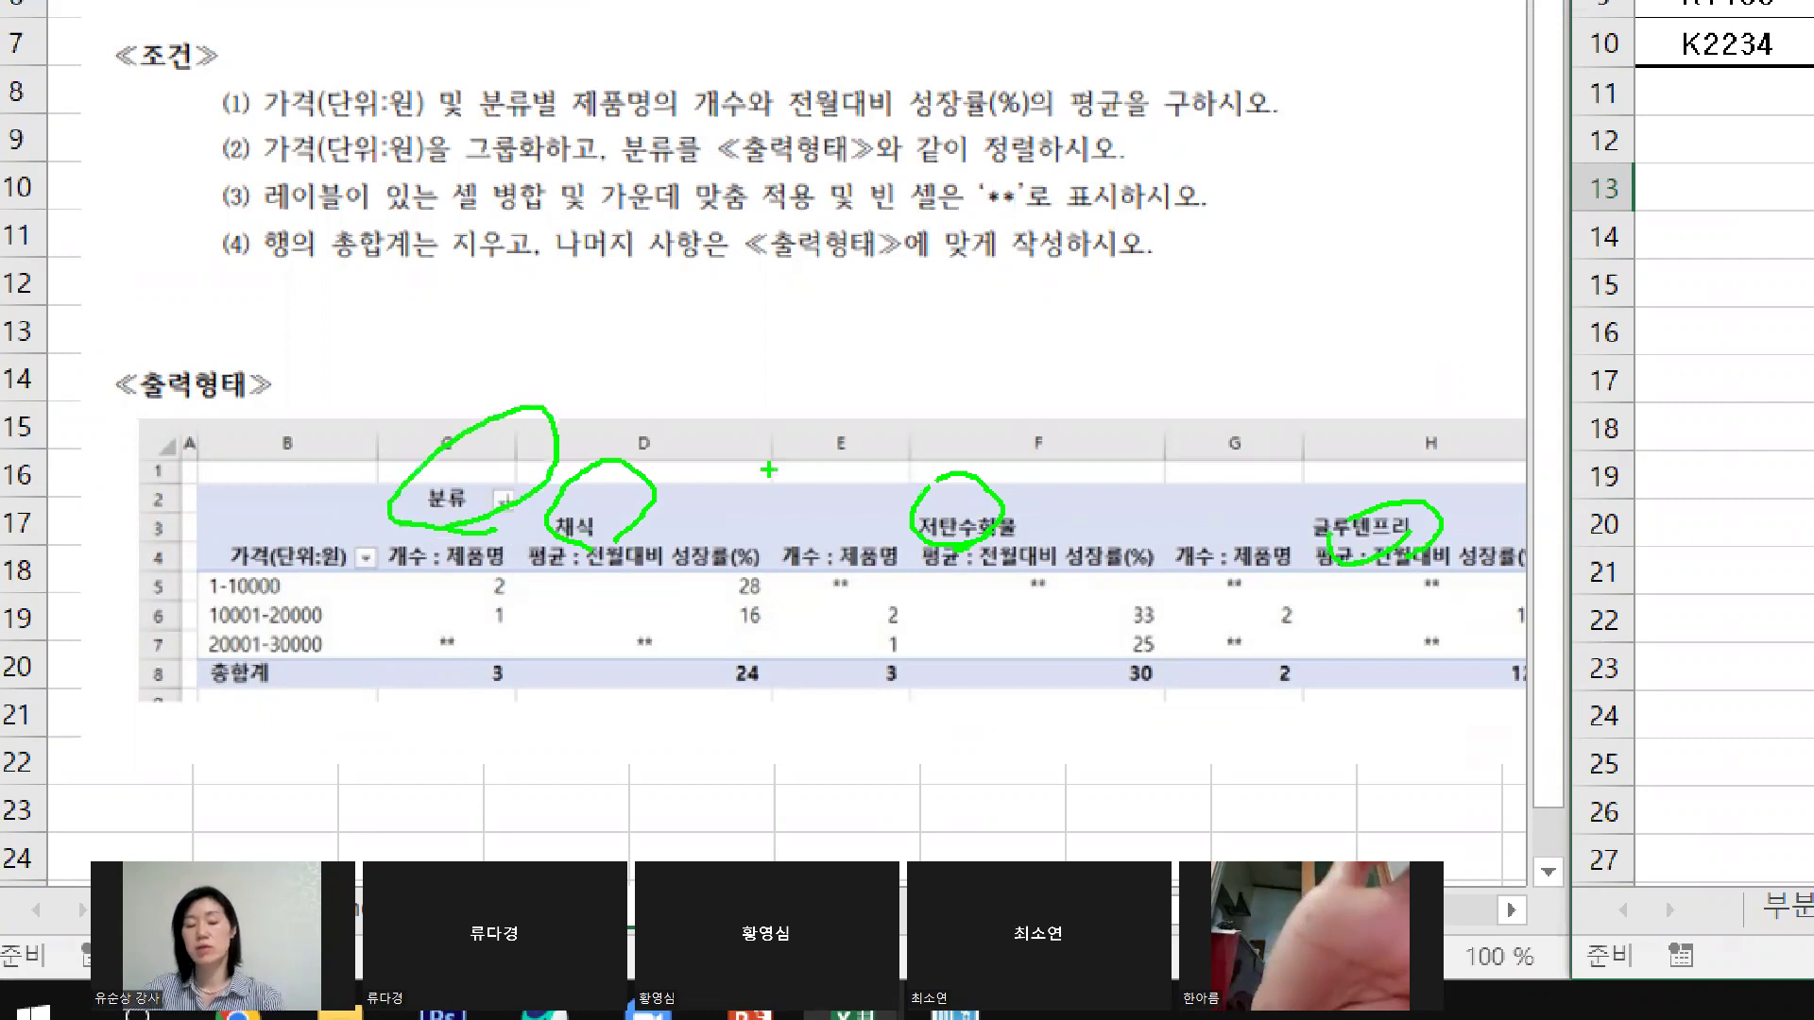
drag(467, 449, 451, 735)
drag(695, 427, 594, 729)
drag(966, 442, 970, 710)
drag(849, 441, 782, 714)
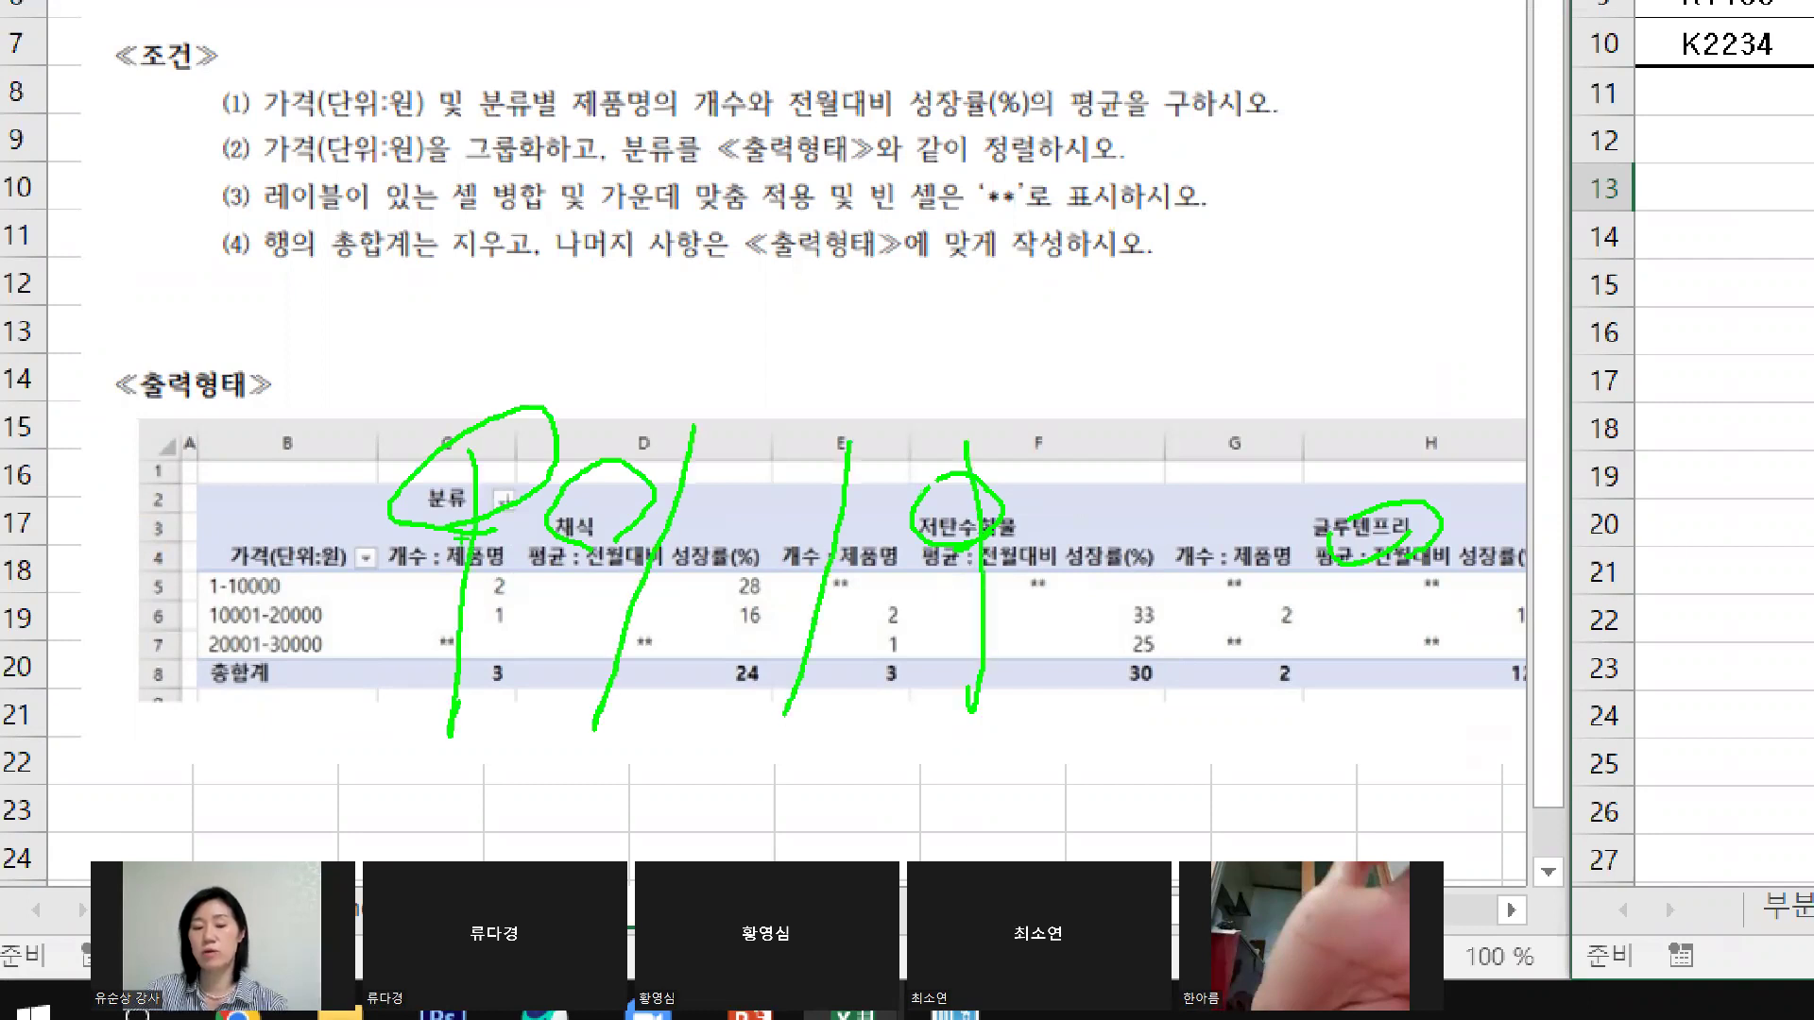
key(Escape)
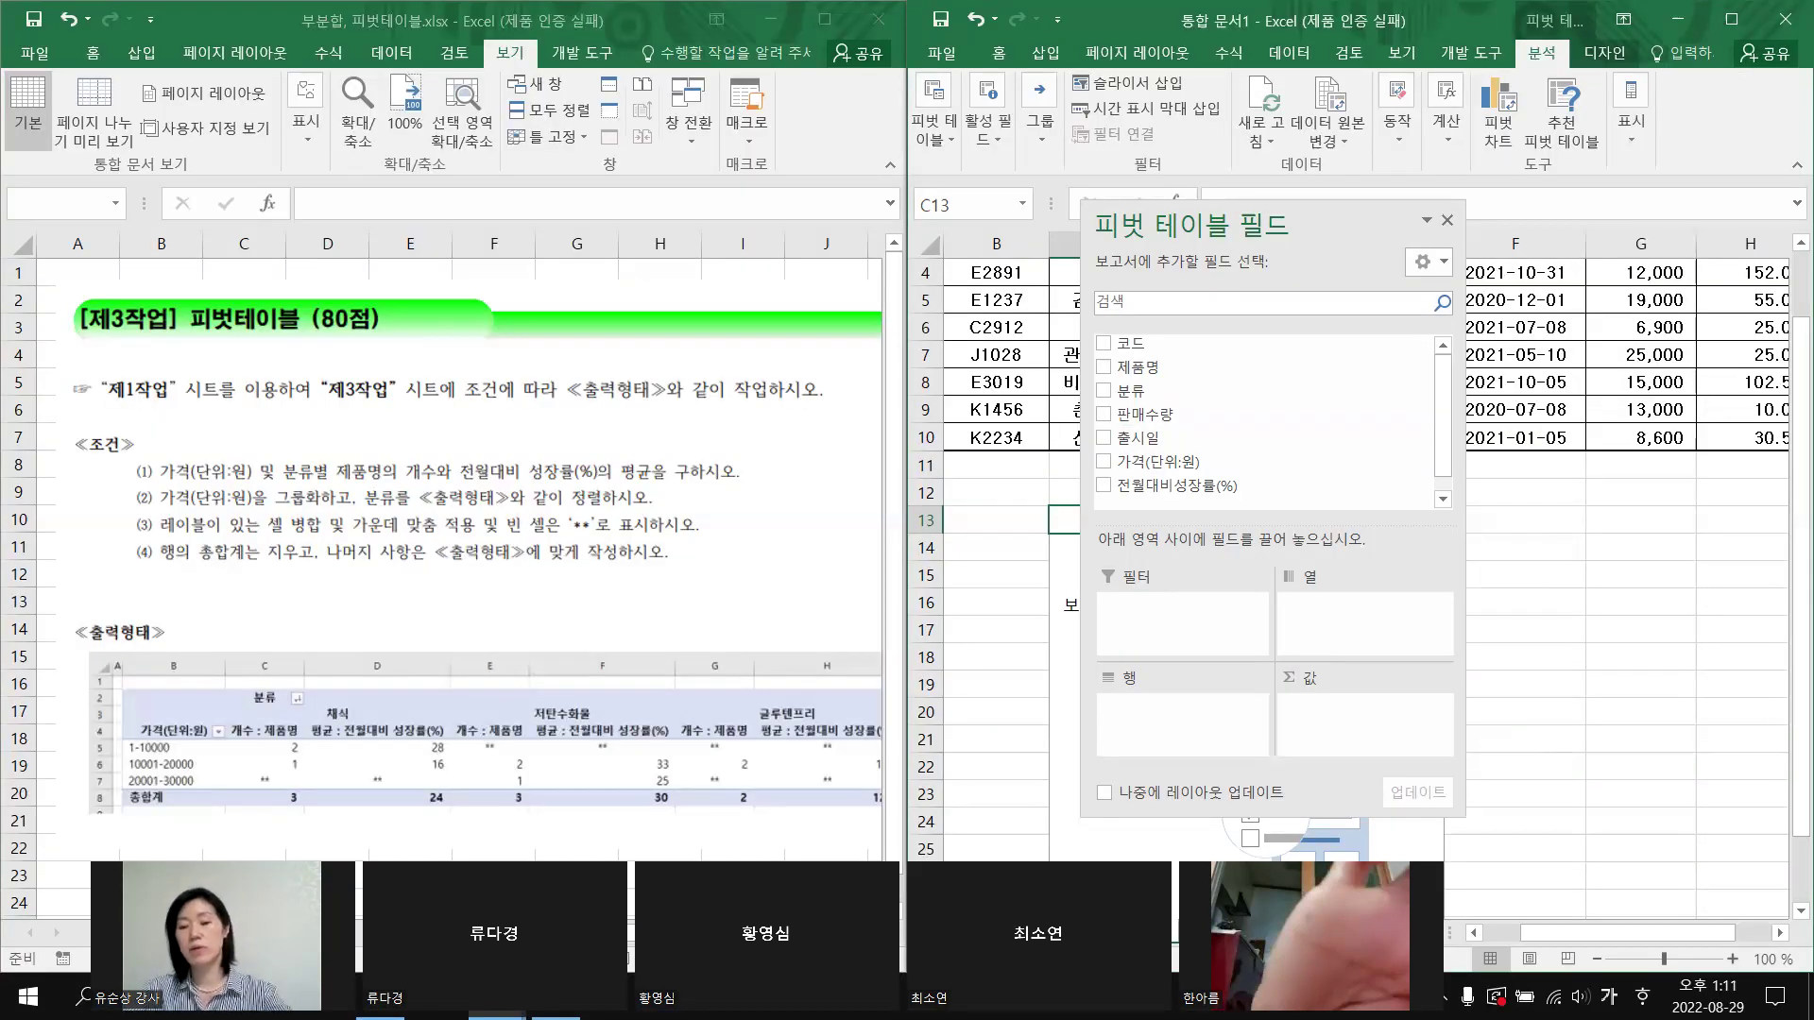
Step: Place the 분류 field in the column area and move the field list clear of the pivot table
key(ctrl+1)
drag(1268, 599, 1396, 673)
drag(1266, 585, 1193, 782)
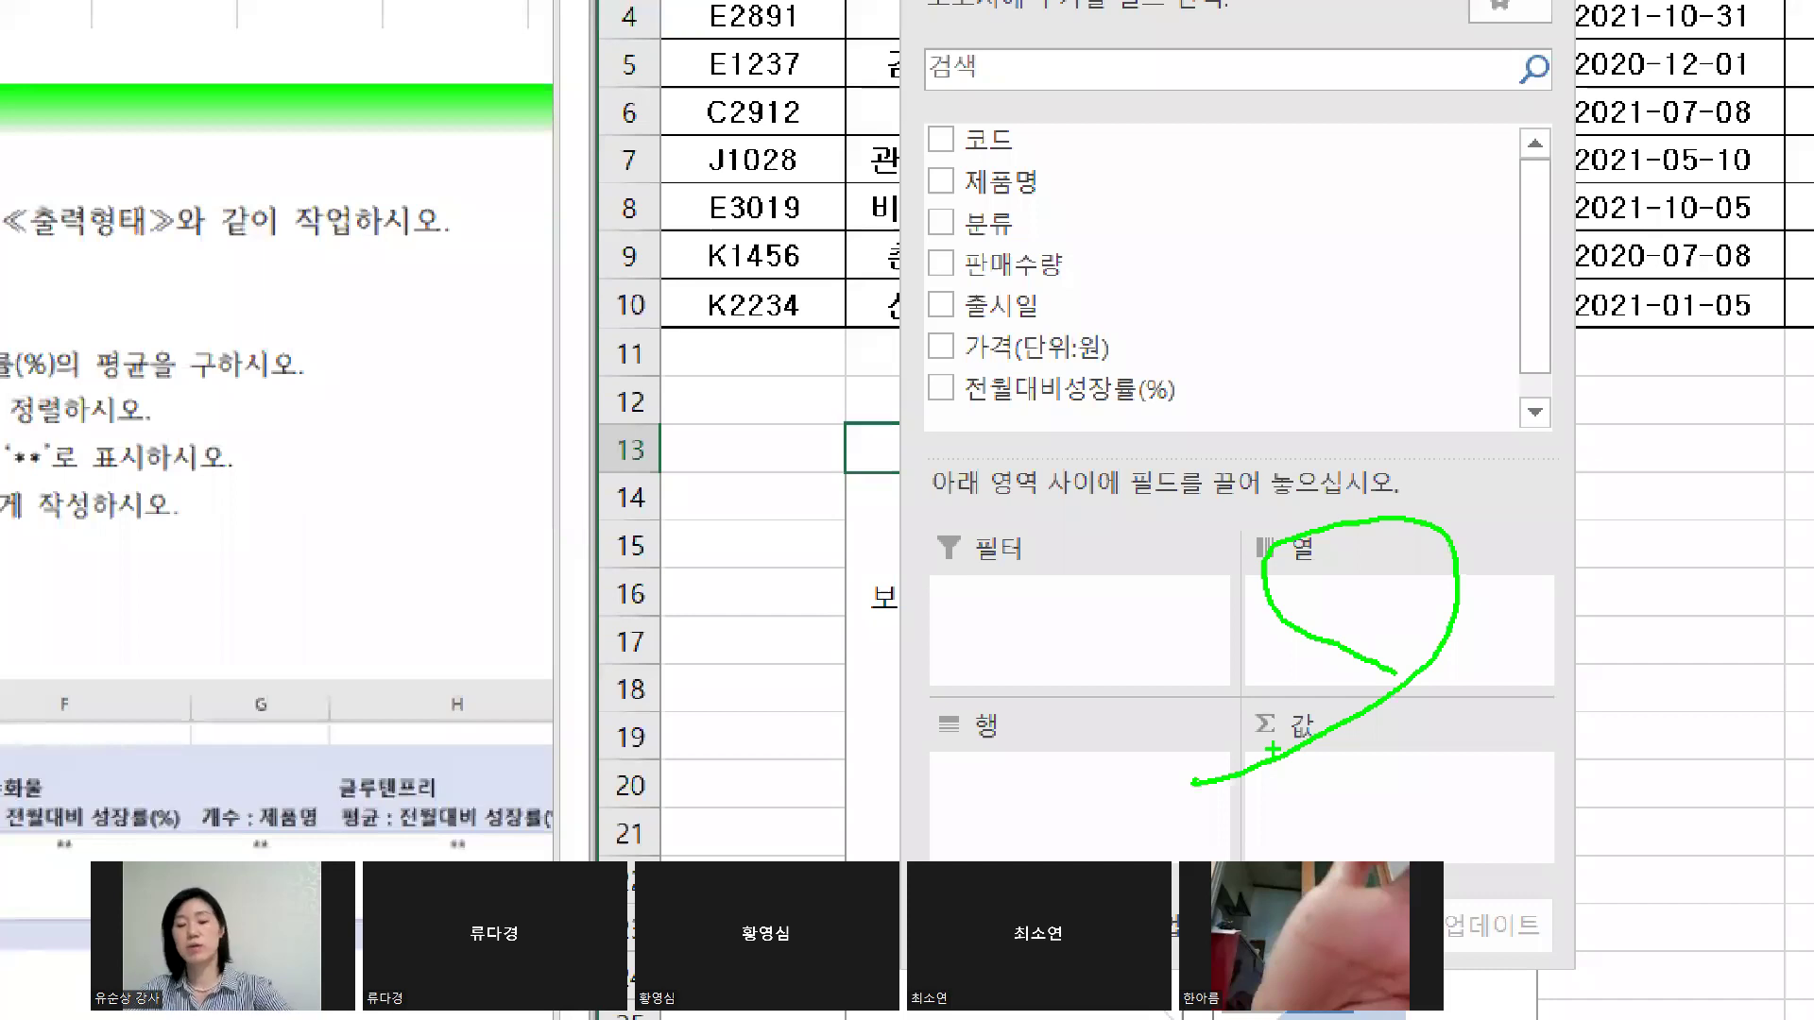
key(Escape)
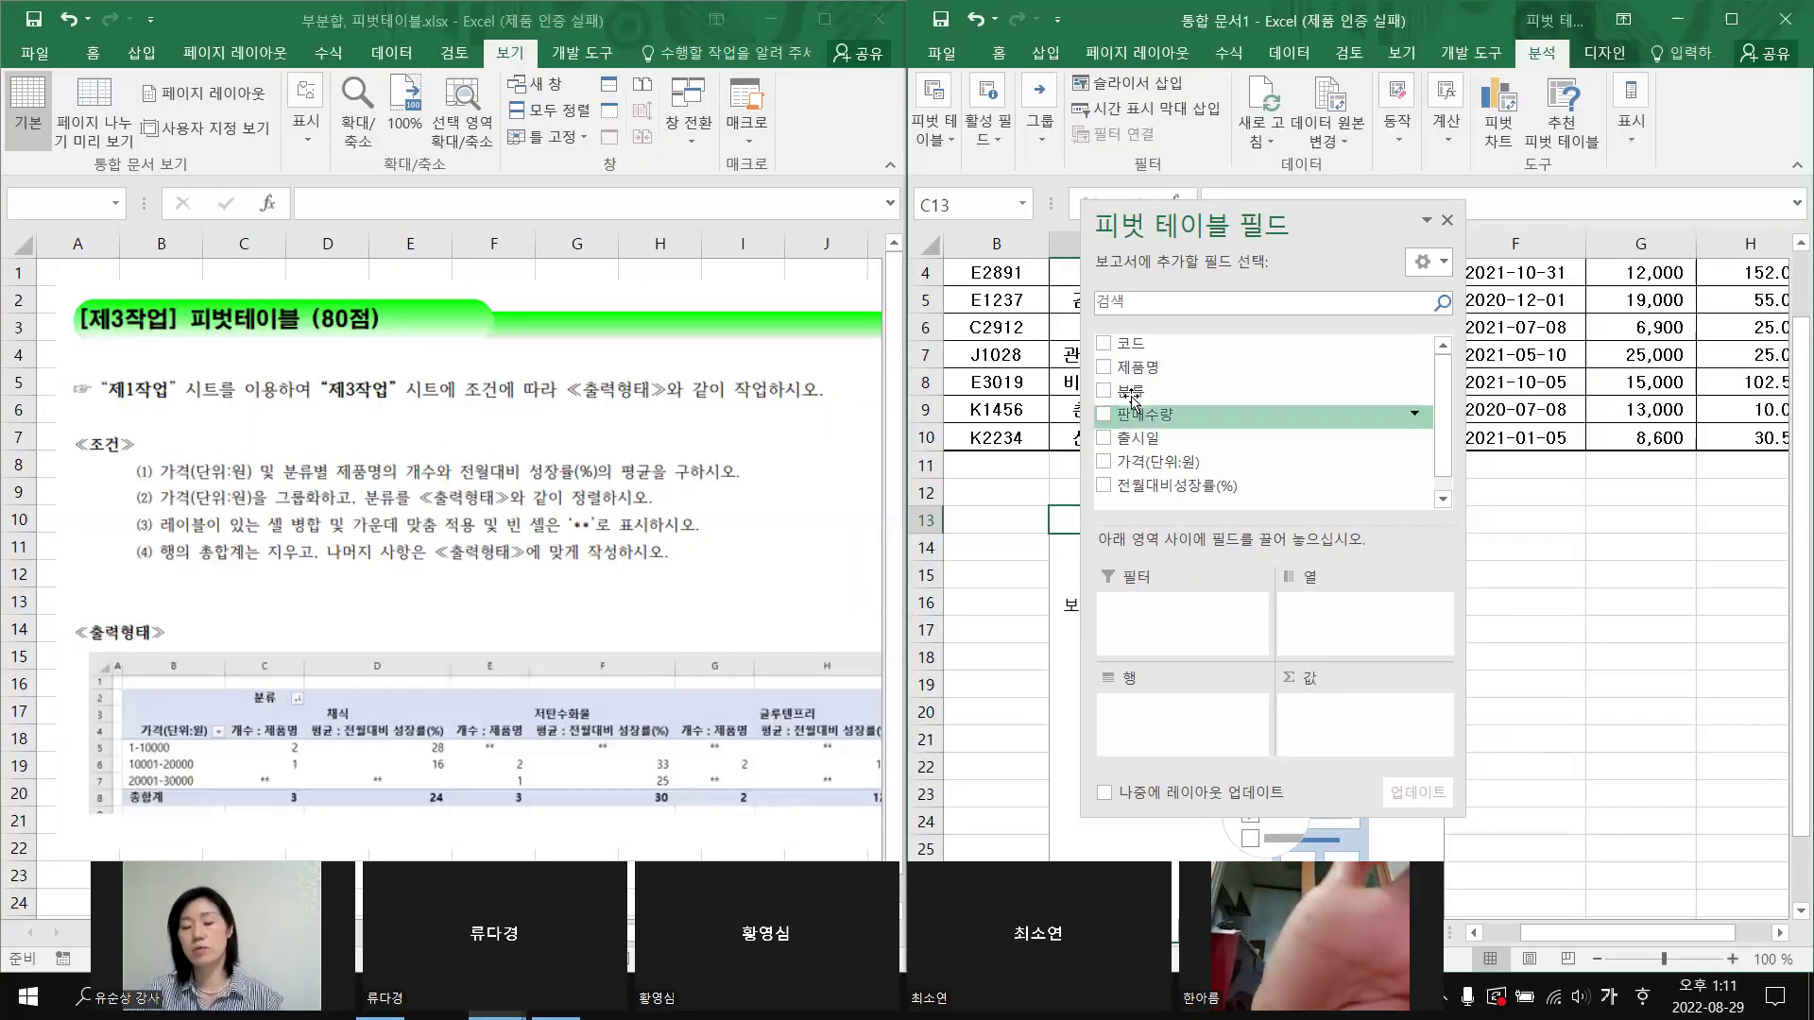
drag(1131, 395, 1320, 622)
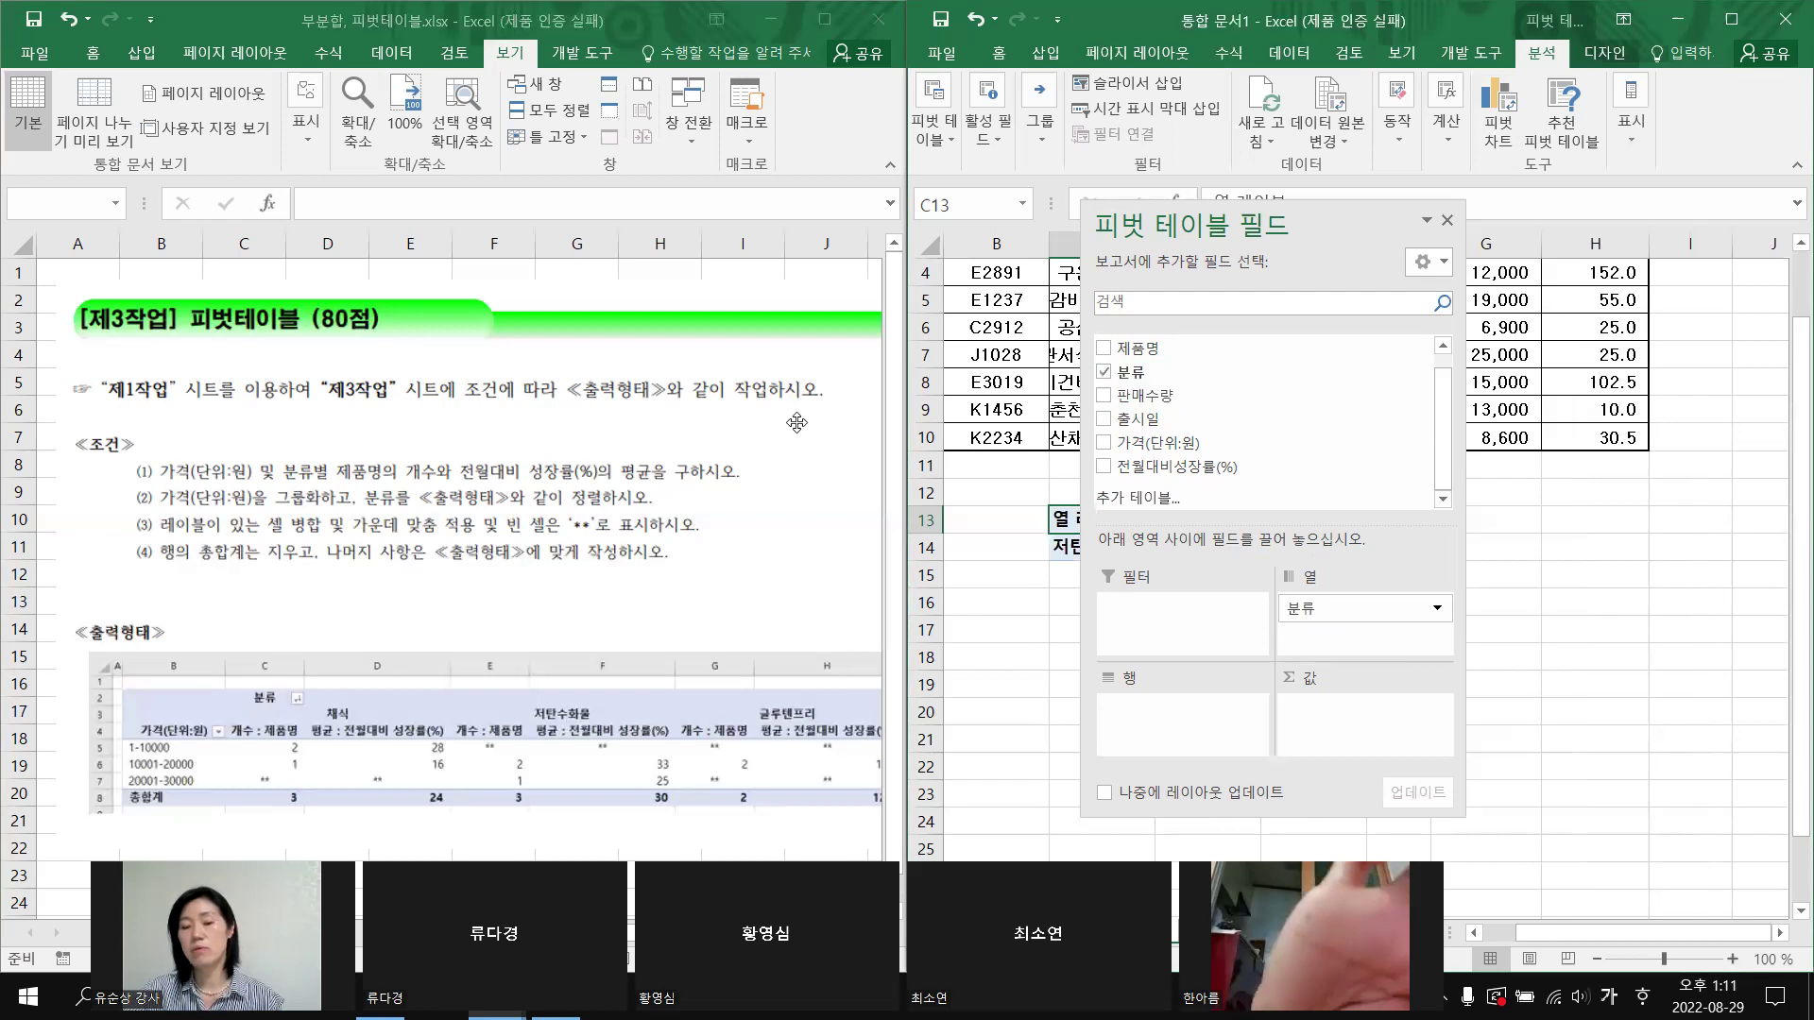
drag(796, 423, 797, 422)
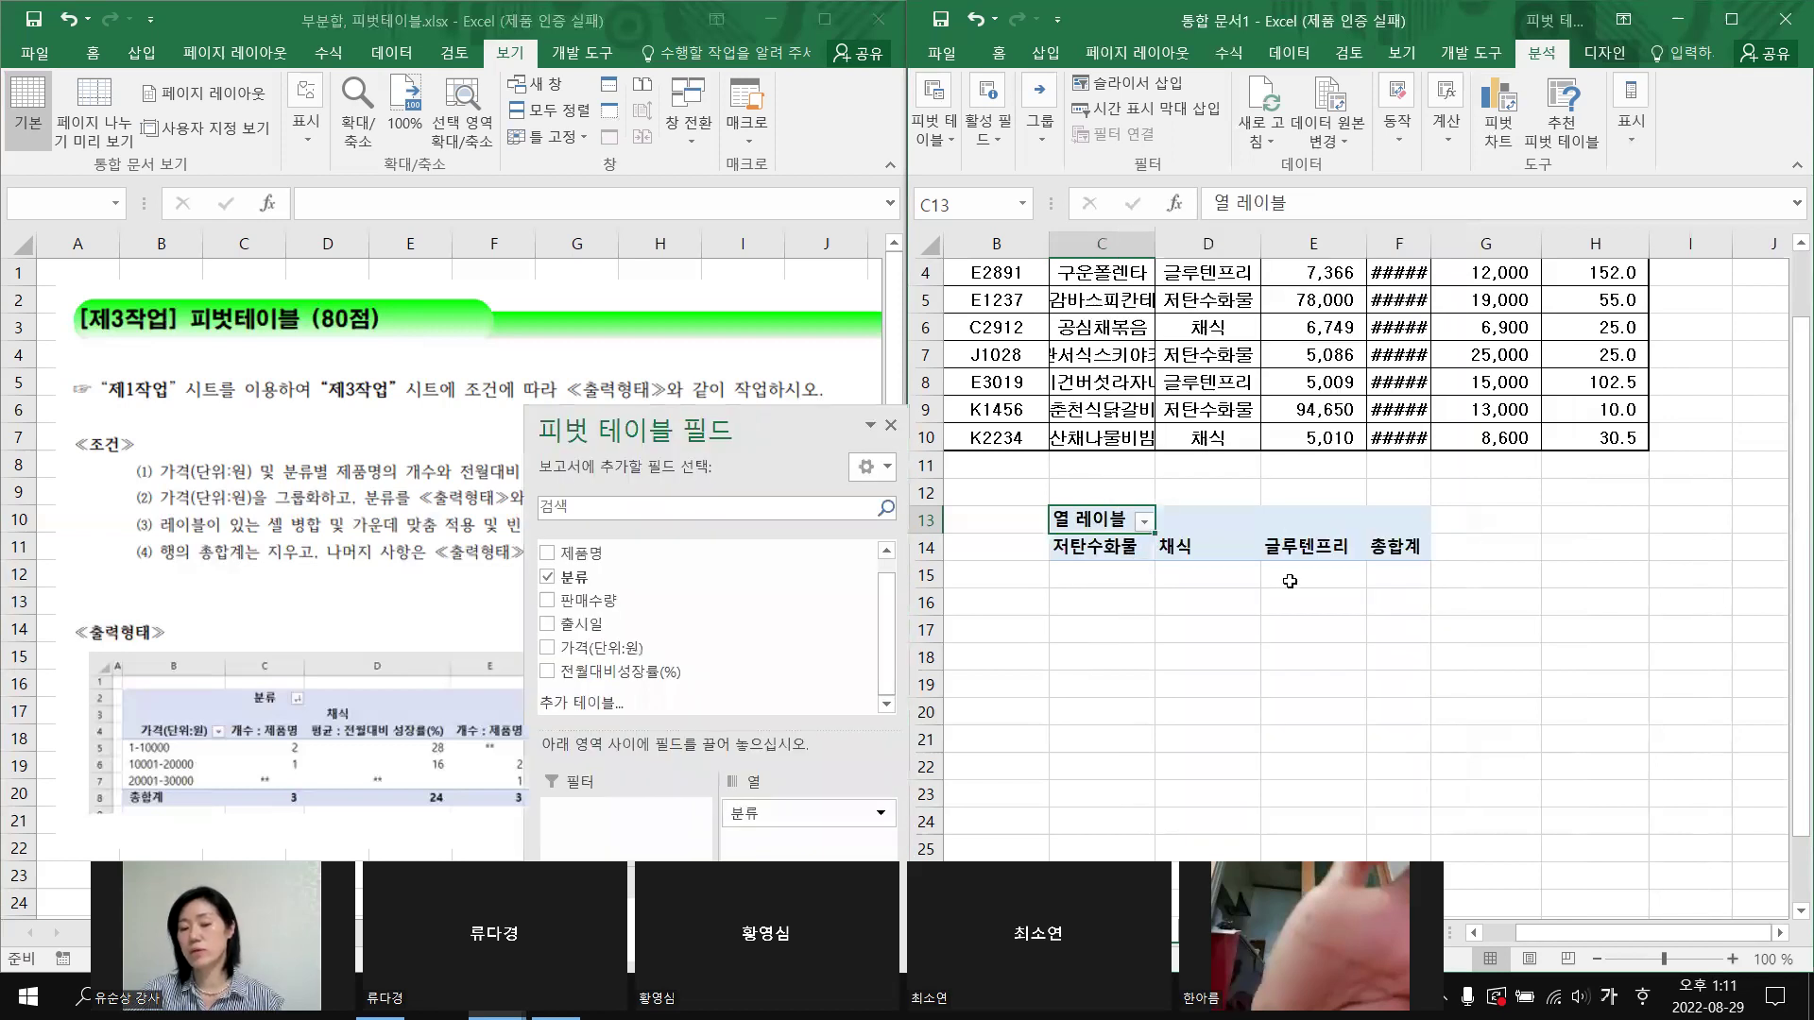
drag(780, 430, 1594, 136)
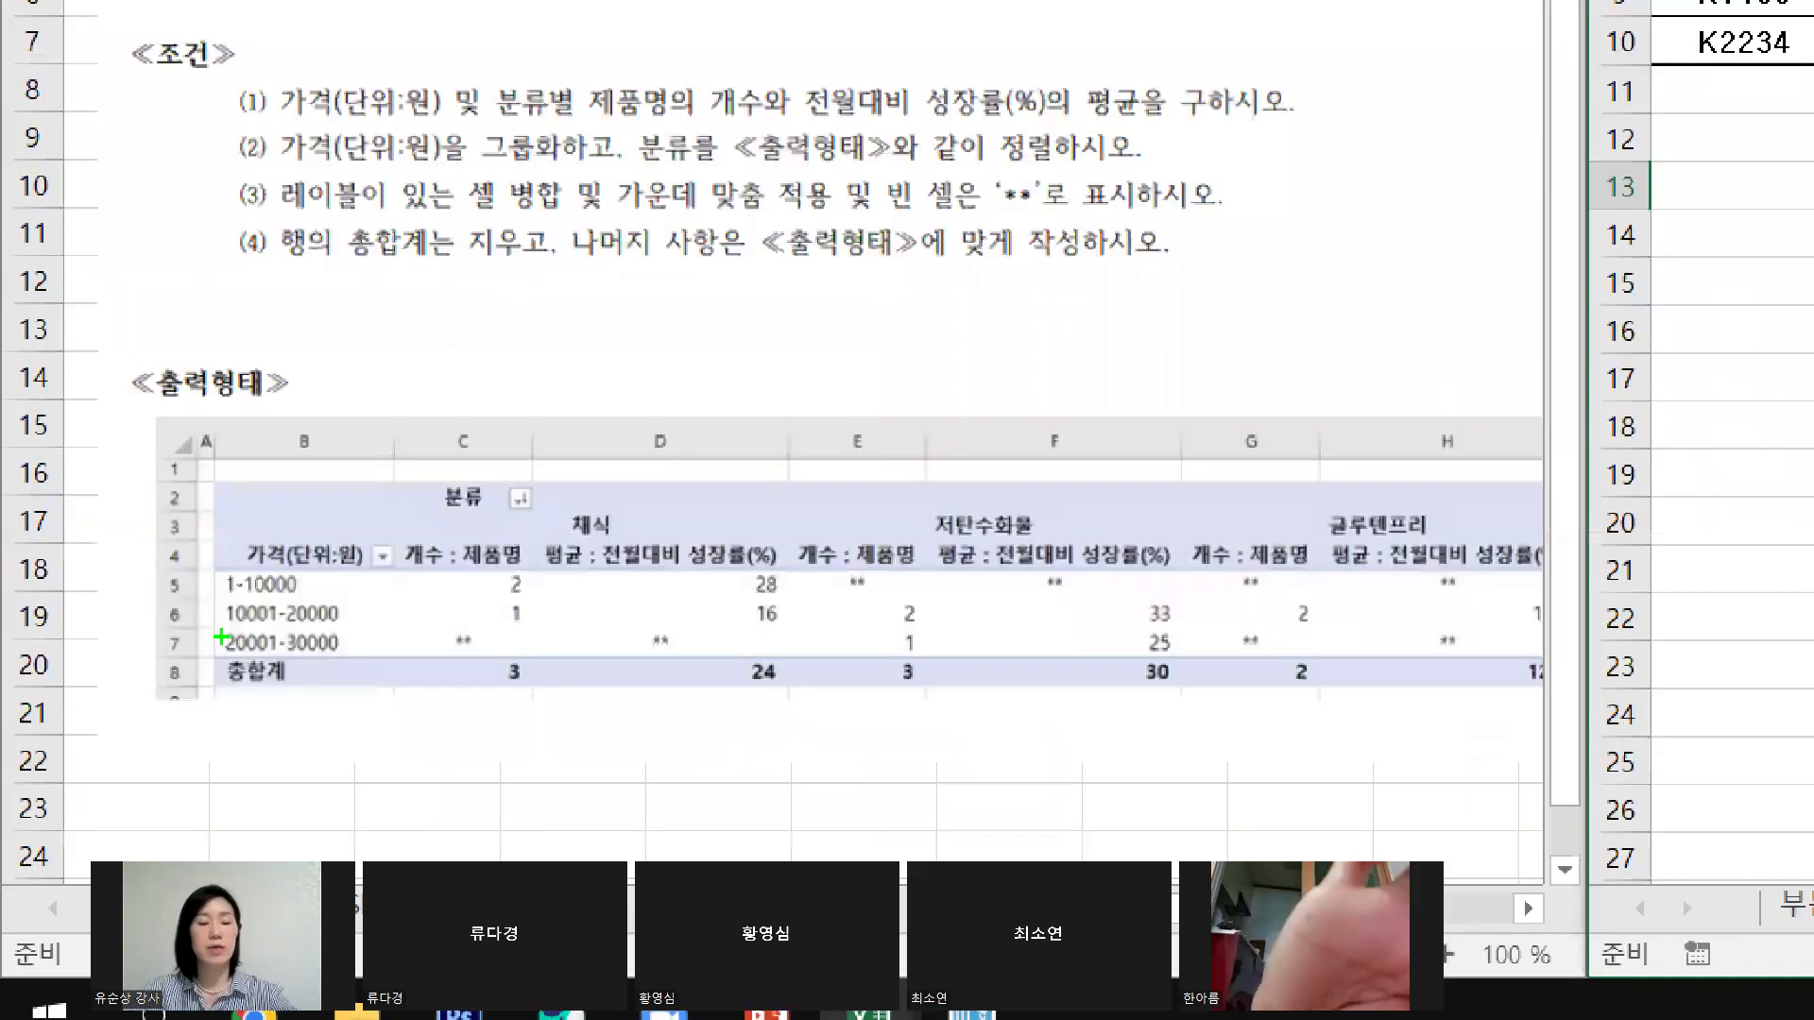
Step: Examine the enlarged output sample, marking the 가격(단위:원) heading, its three price groups and the divisions between the category columns
drag(223, 586, 377, 587)
drag(206, 624, 383, 612)
drag(200, 655, 459, 613)
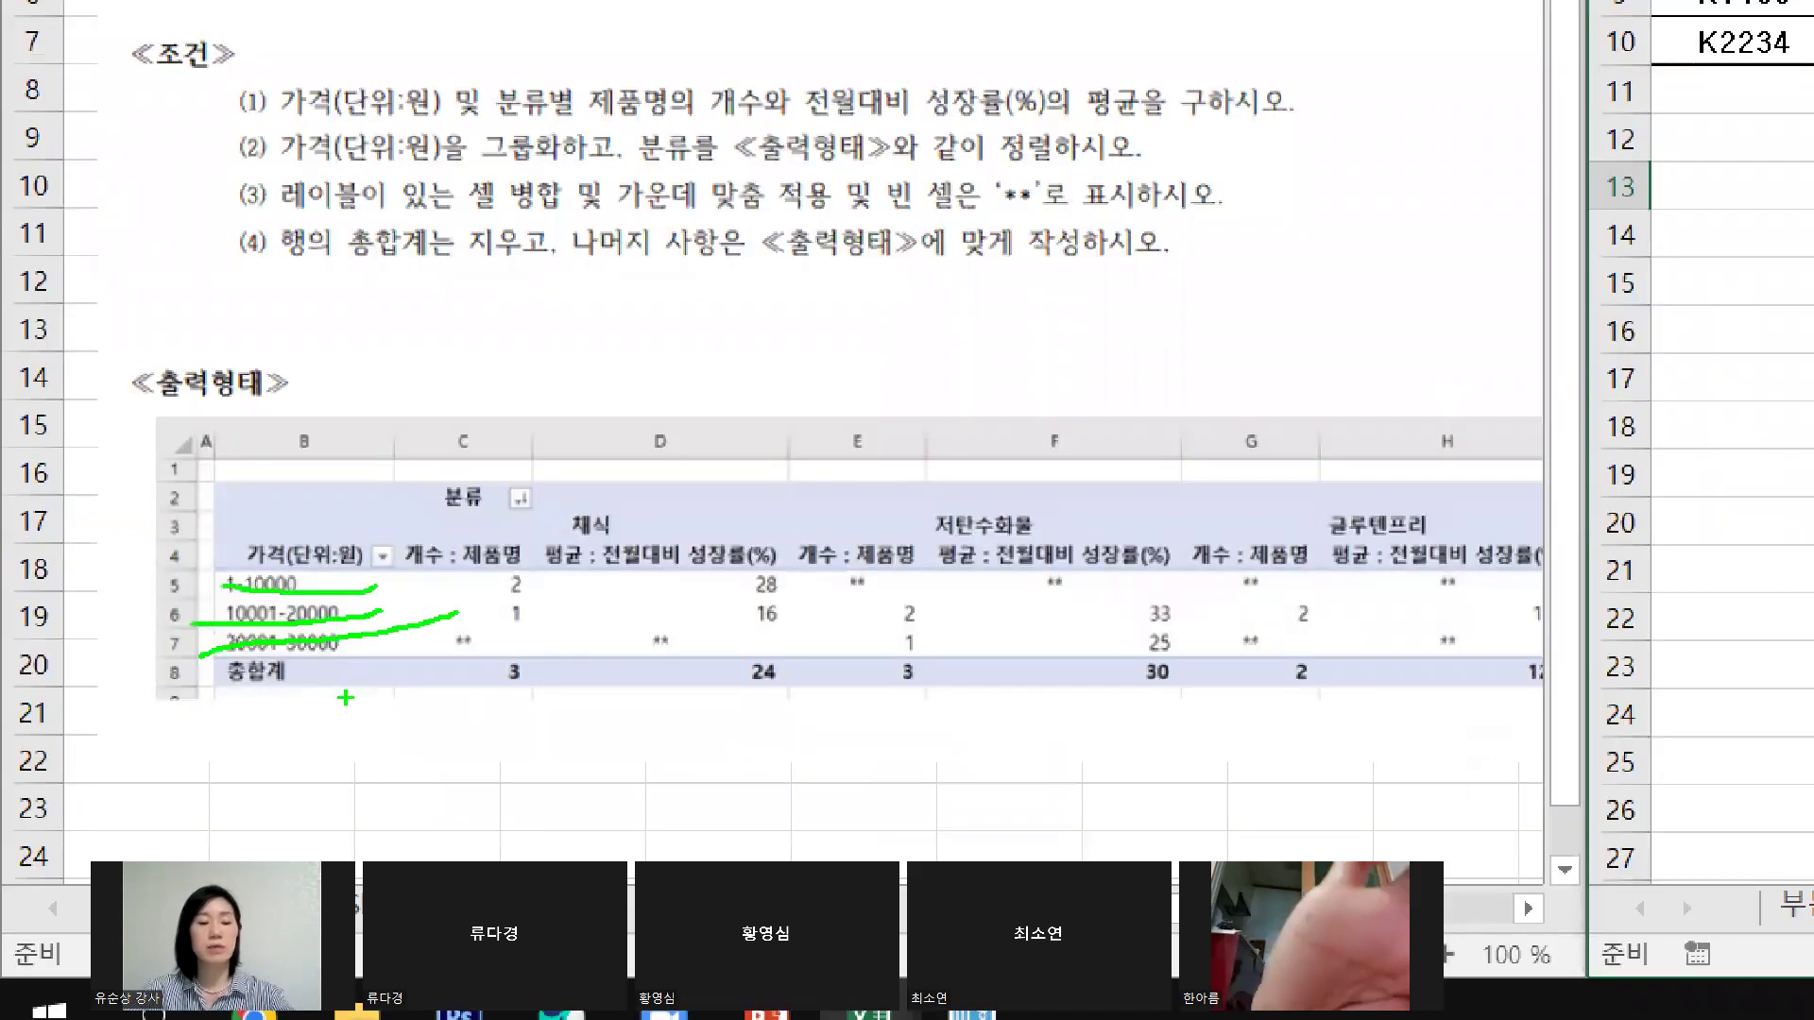
drag(379, 531, 320, 606)
drag(374, 544, 257, 642)
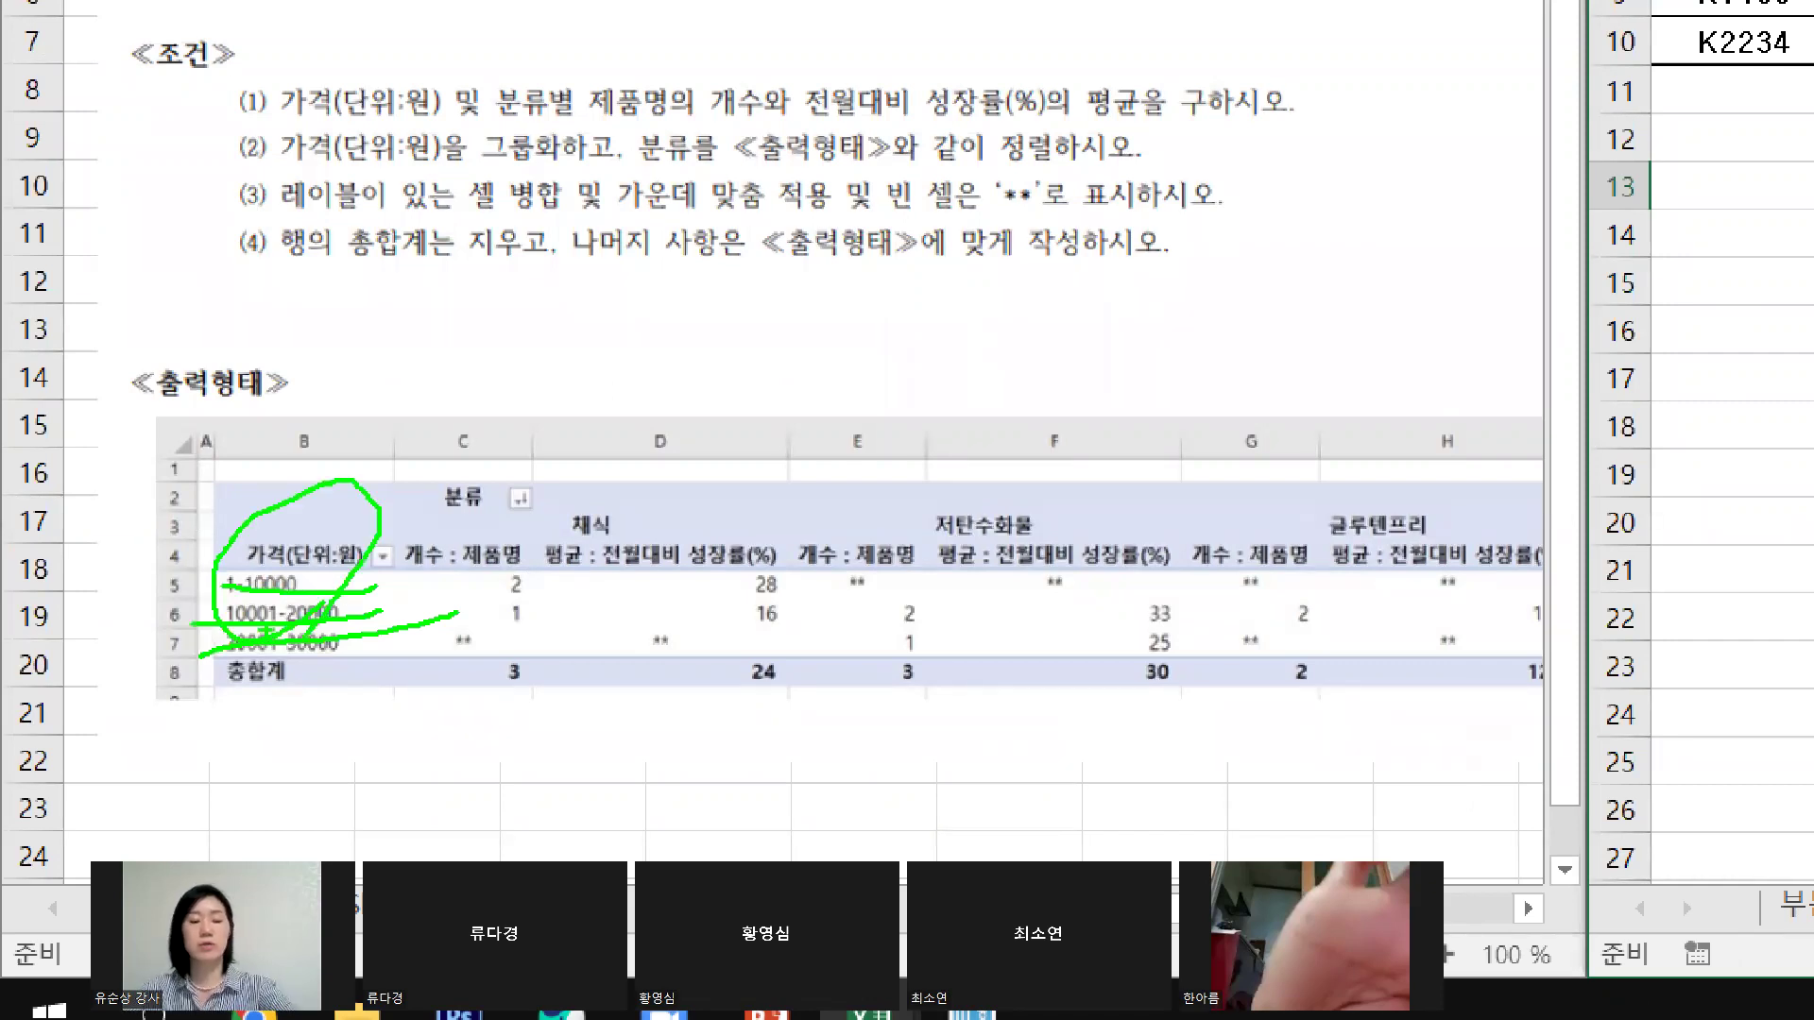
drag(658, 435, 668, 754)
drag(915, 407, 851, 756)
drag(1313, 337, 1283, 758)
mouse_move(455, 590)
mouse_down()
mouse_move(220, 616)
mouse_move(283, 674)
mouse_move(357, 486)
mouse_move(241, 693)
mouse_up()
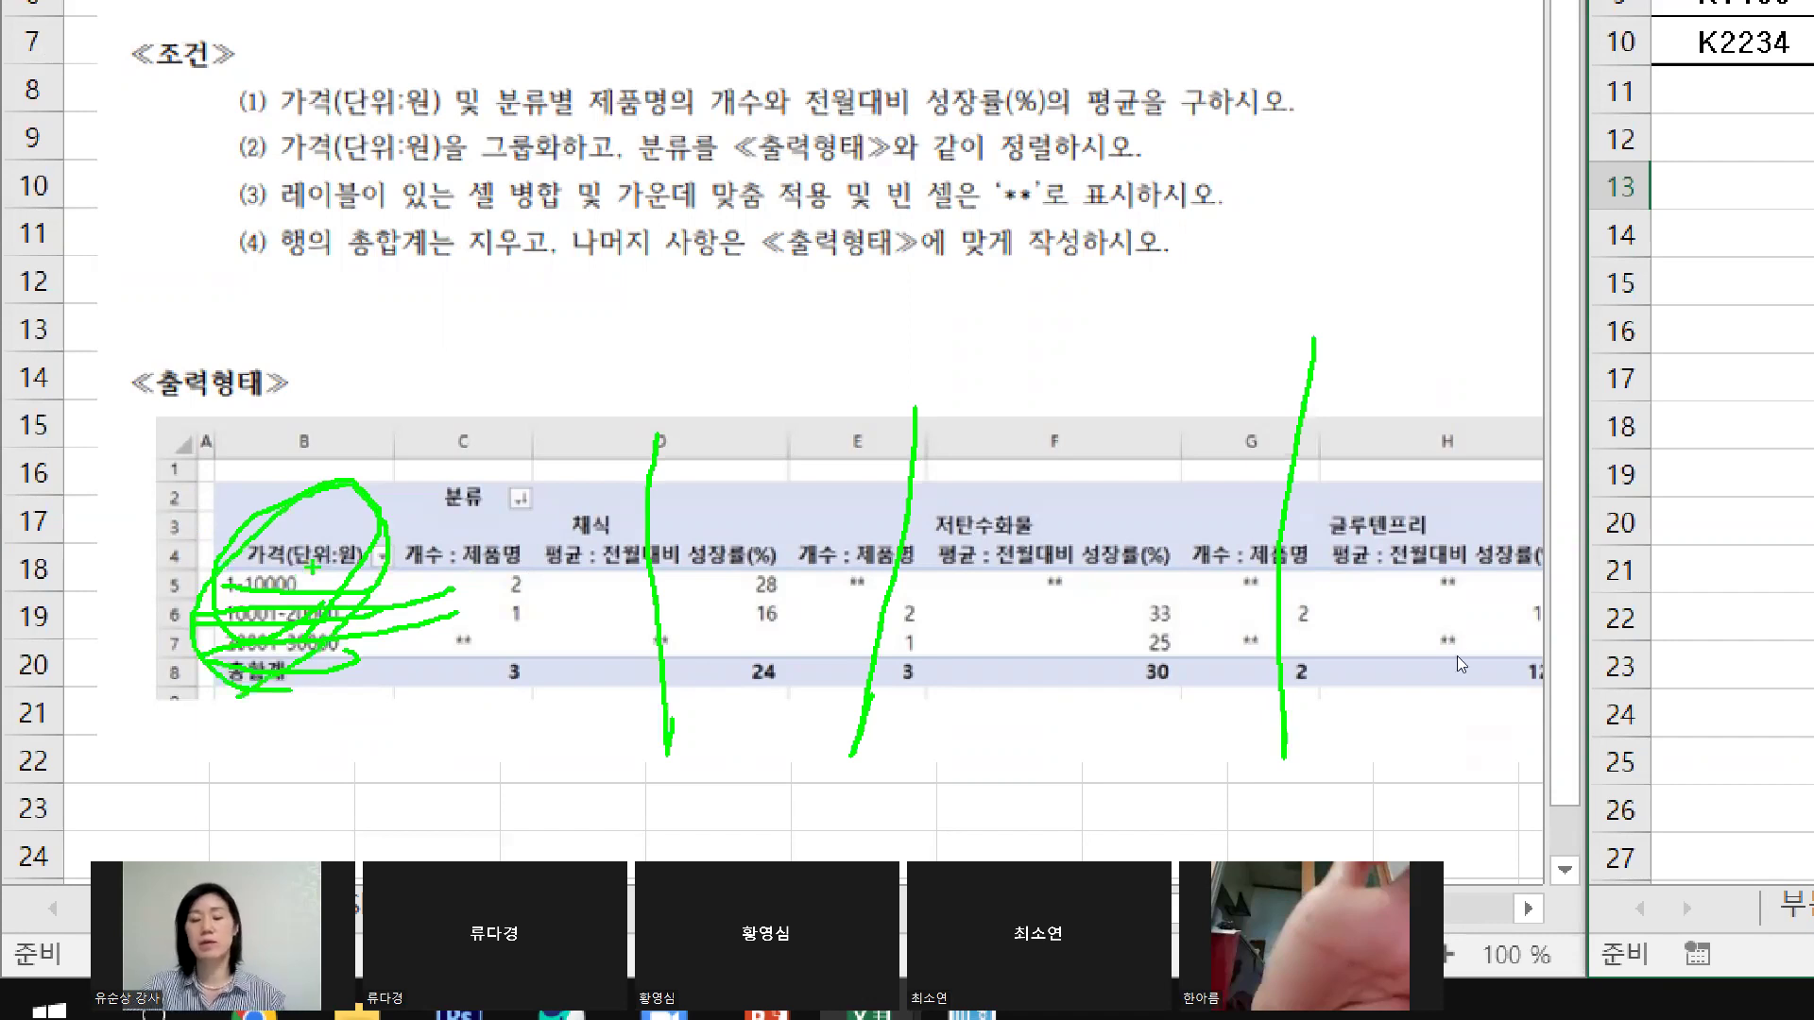
key(Escape)
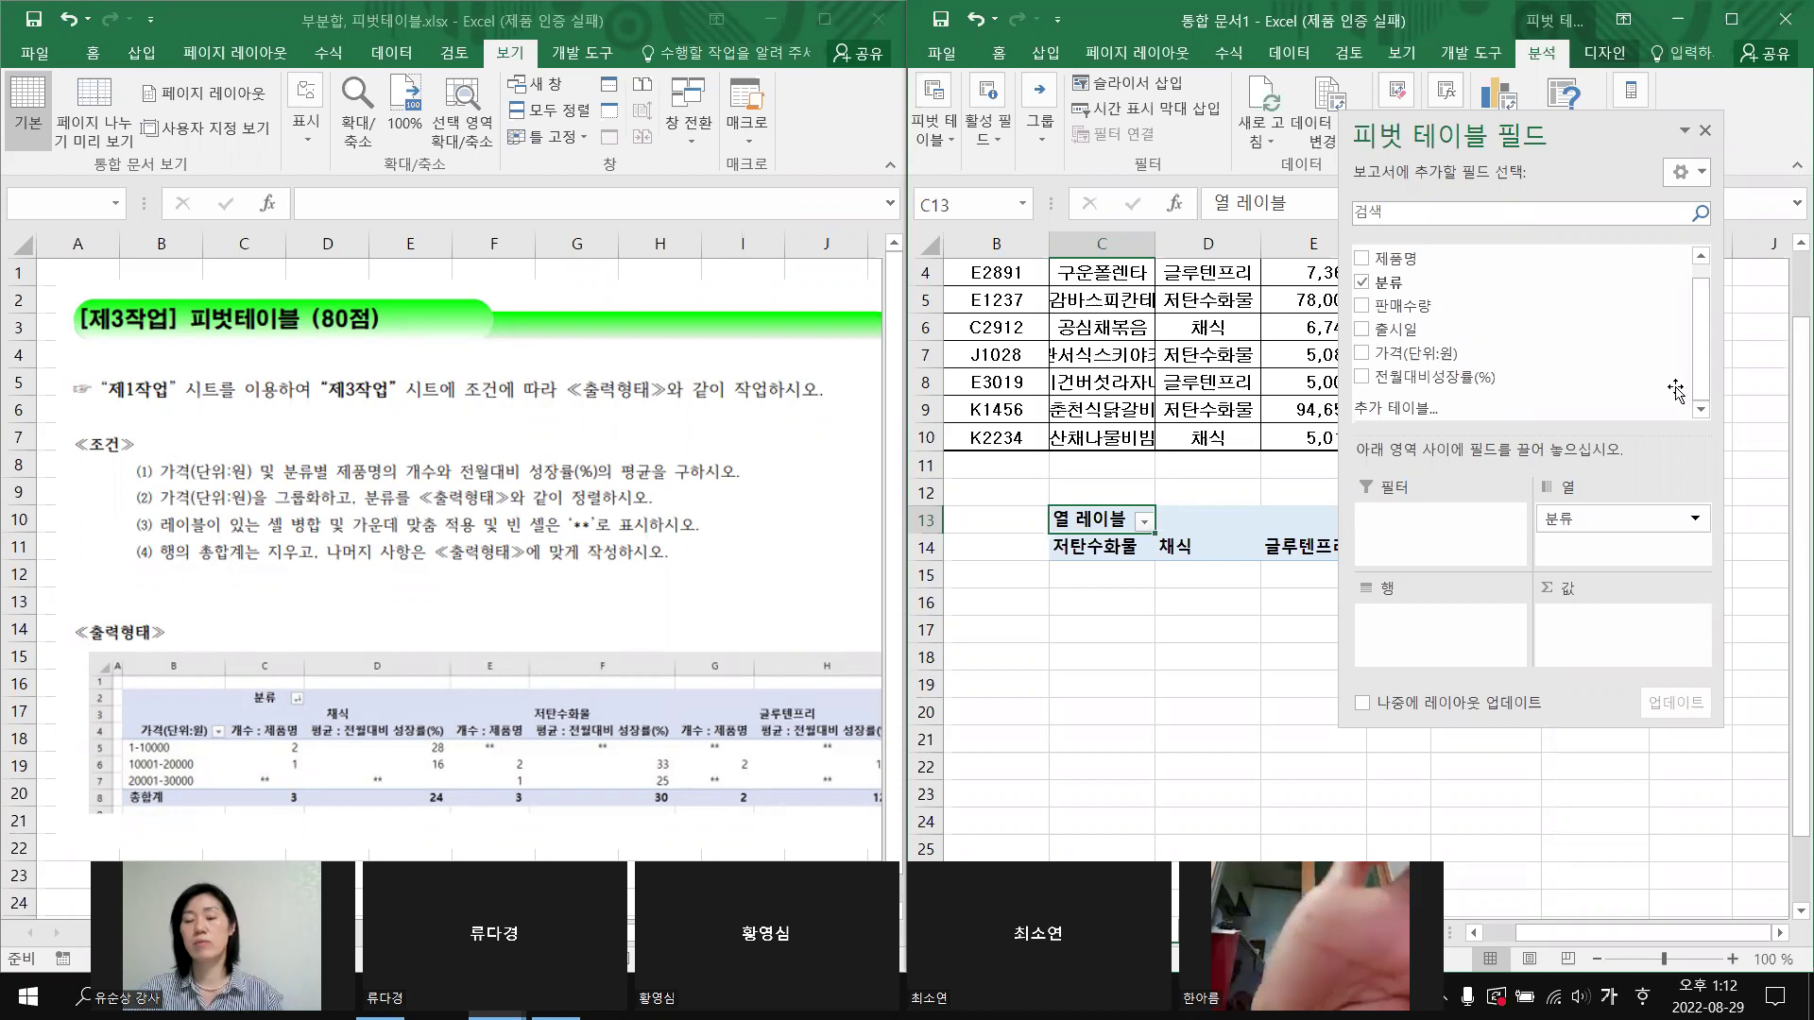
Step: Place the 가격(단위:원) field in the row area and mark the output sample's 가격(단위:원) and 채식 headings
drag(1447, 358, 1512, 650)
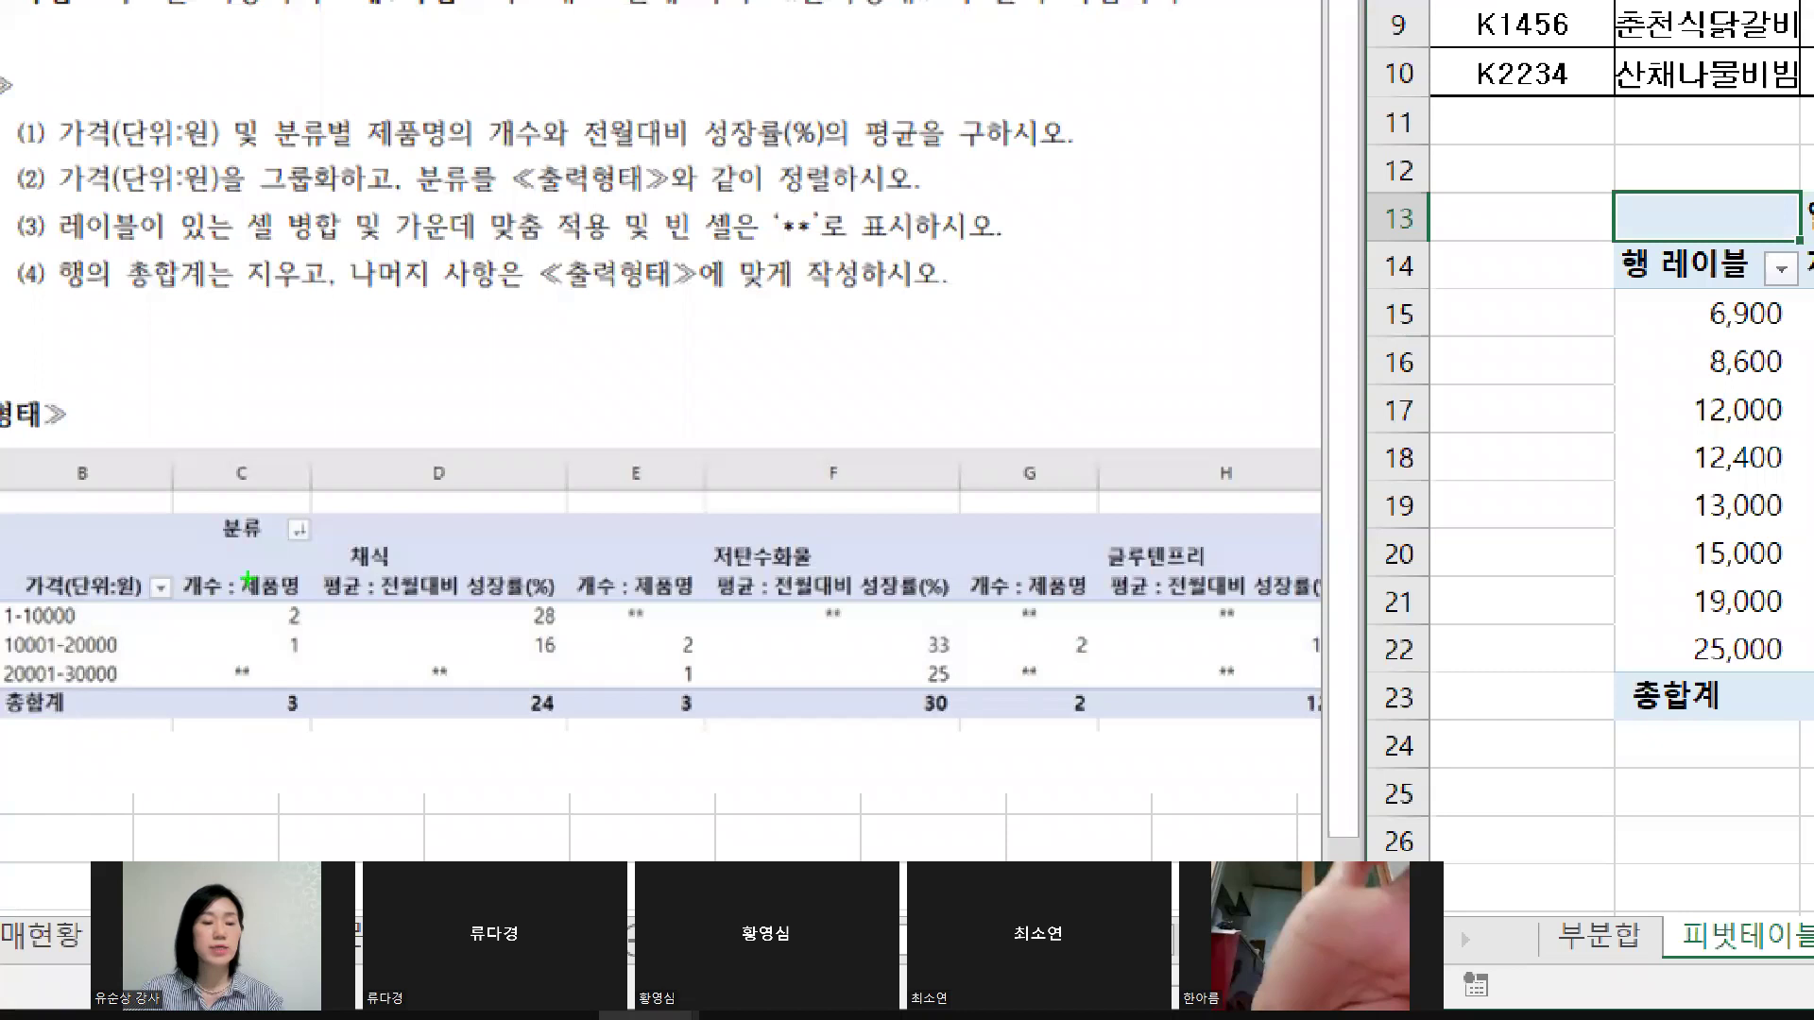
drag(387, 559, 397, 579)
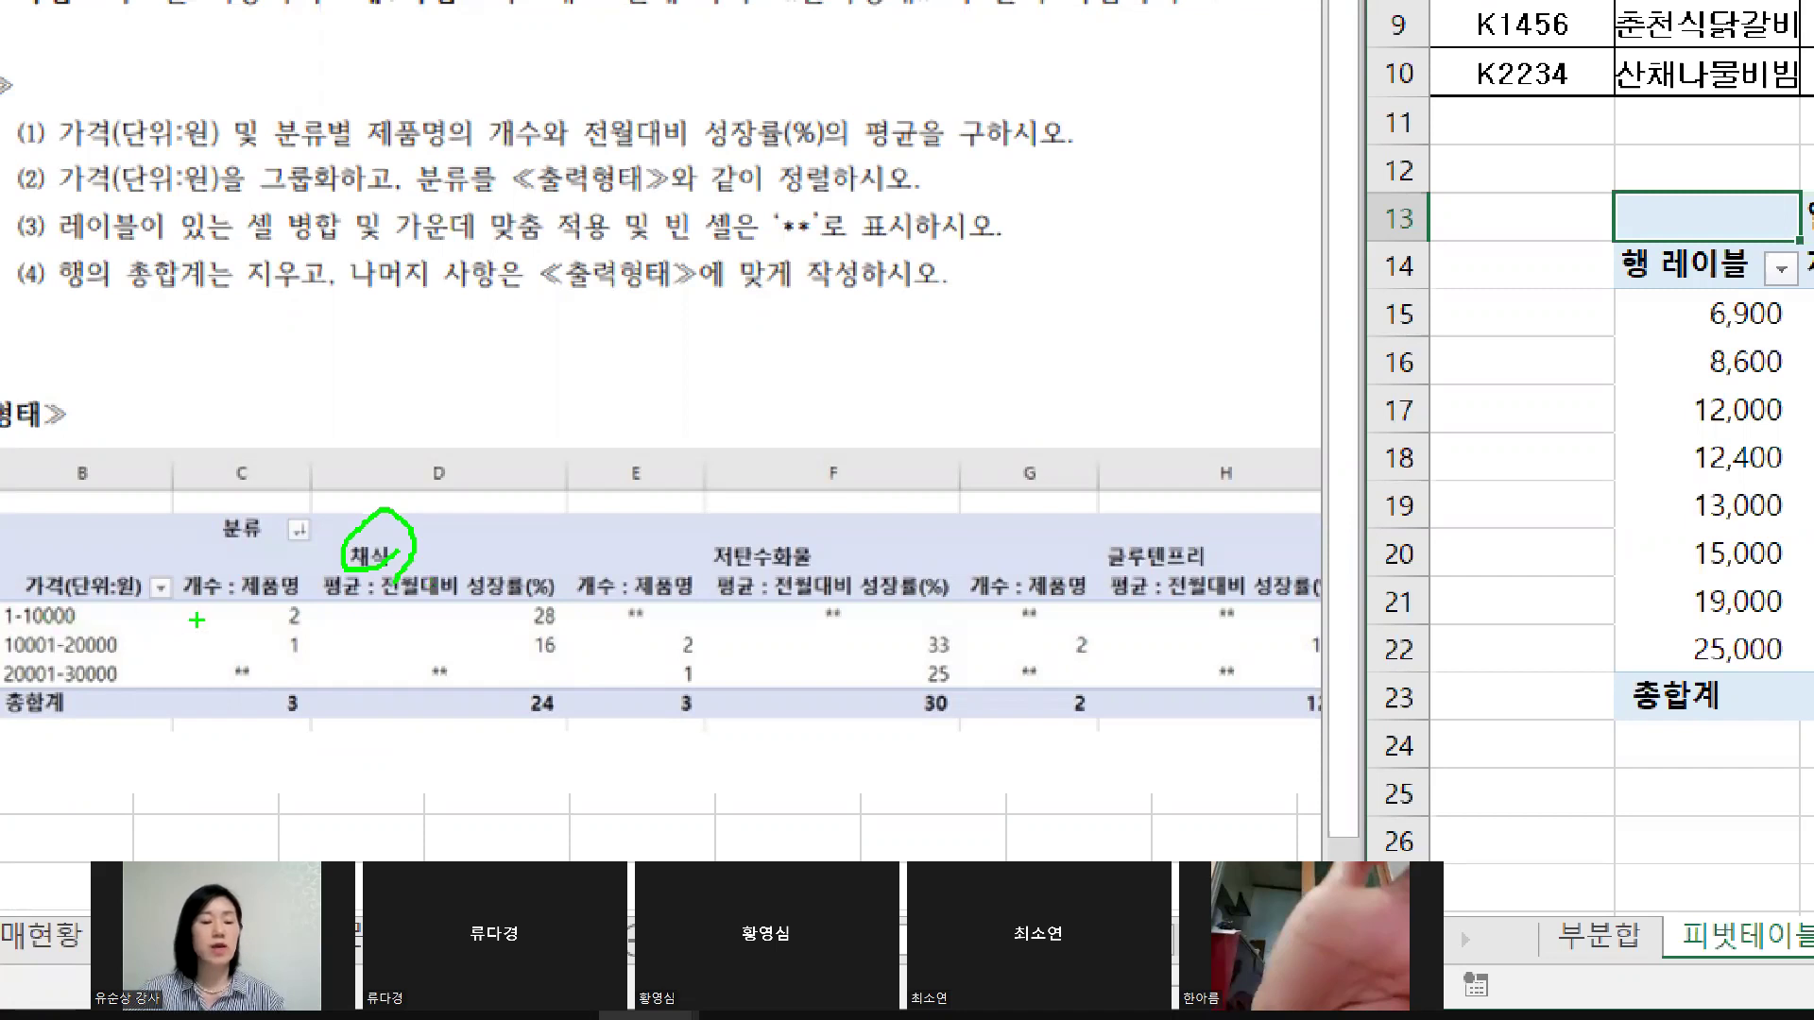
mouse_move(3, 619)
mouse_down()
mouse_move(233, 557)
mouse_move(4, 578)
mouse_move(74, 626)
mouse_up()
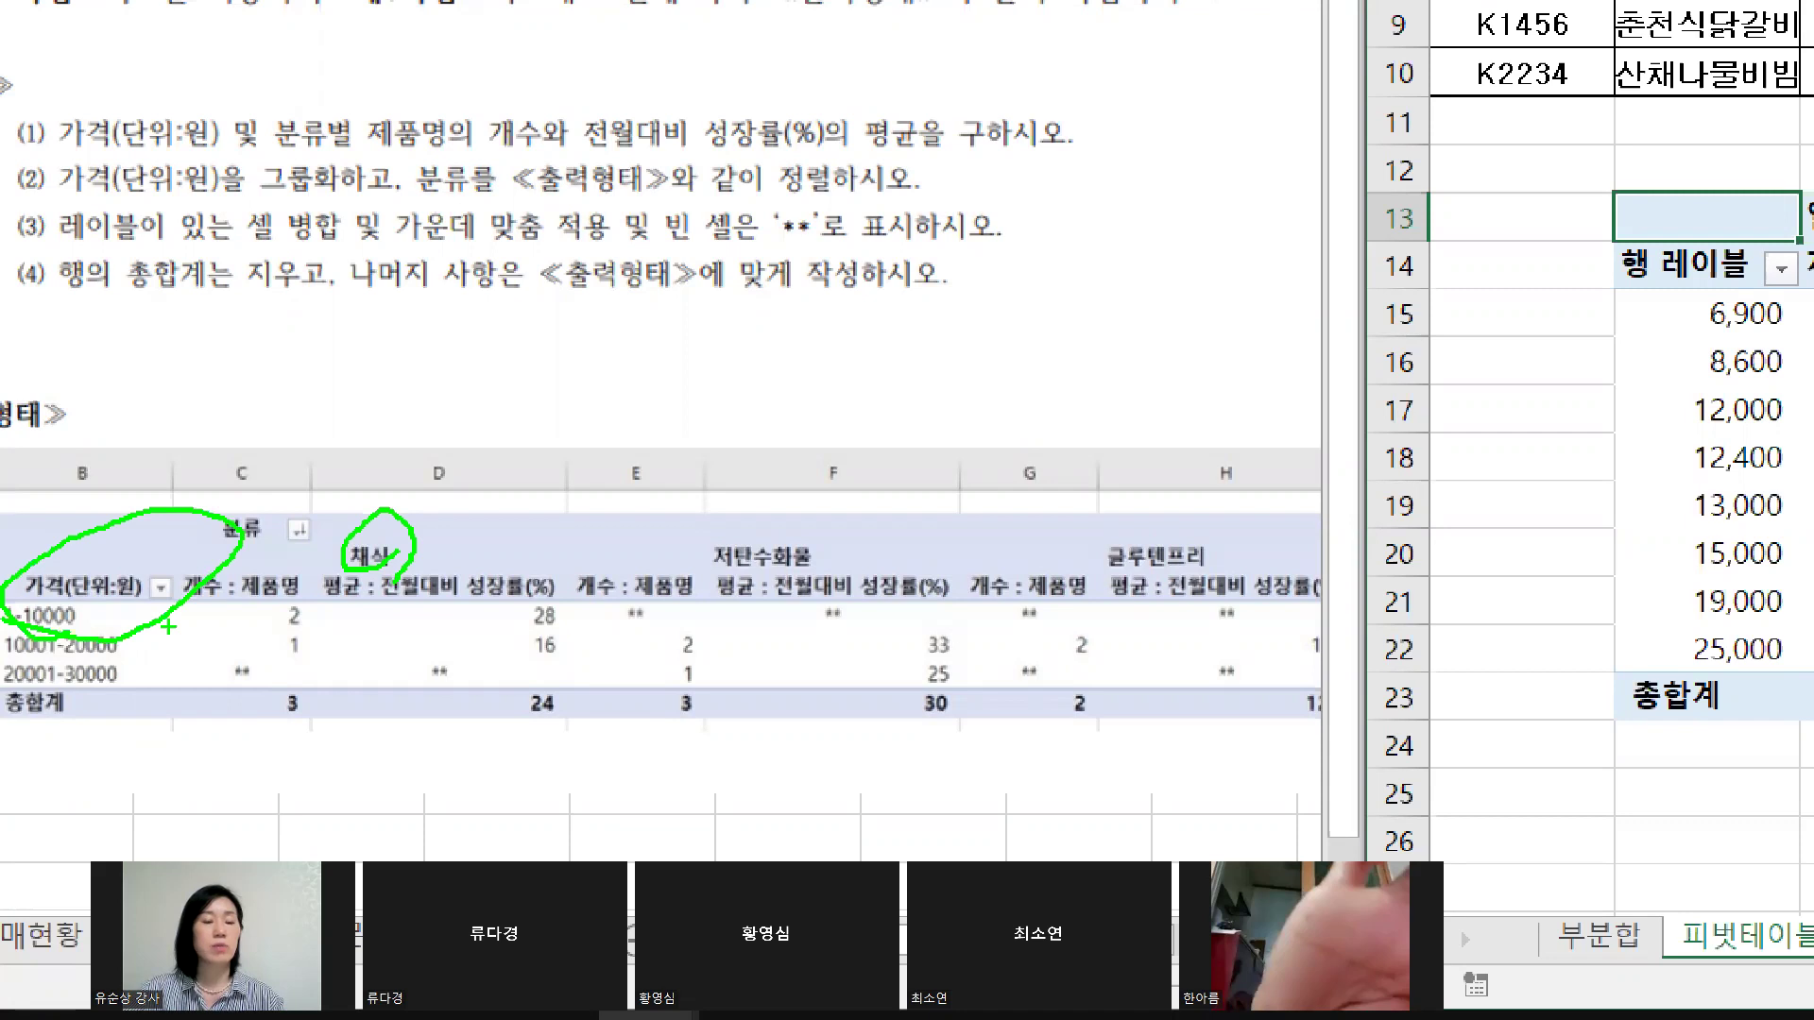
drag(262, 605, 404, 605)
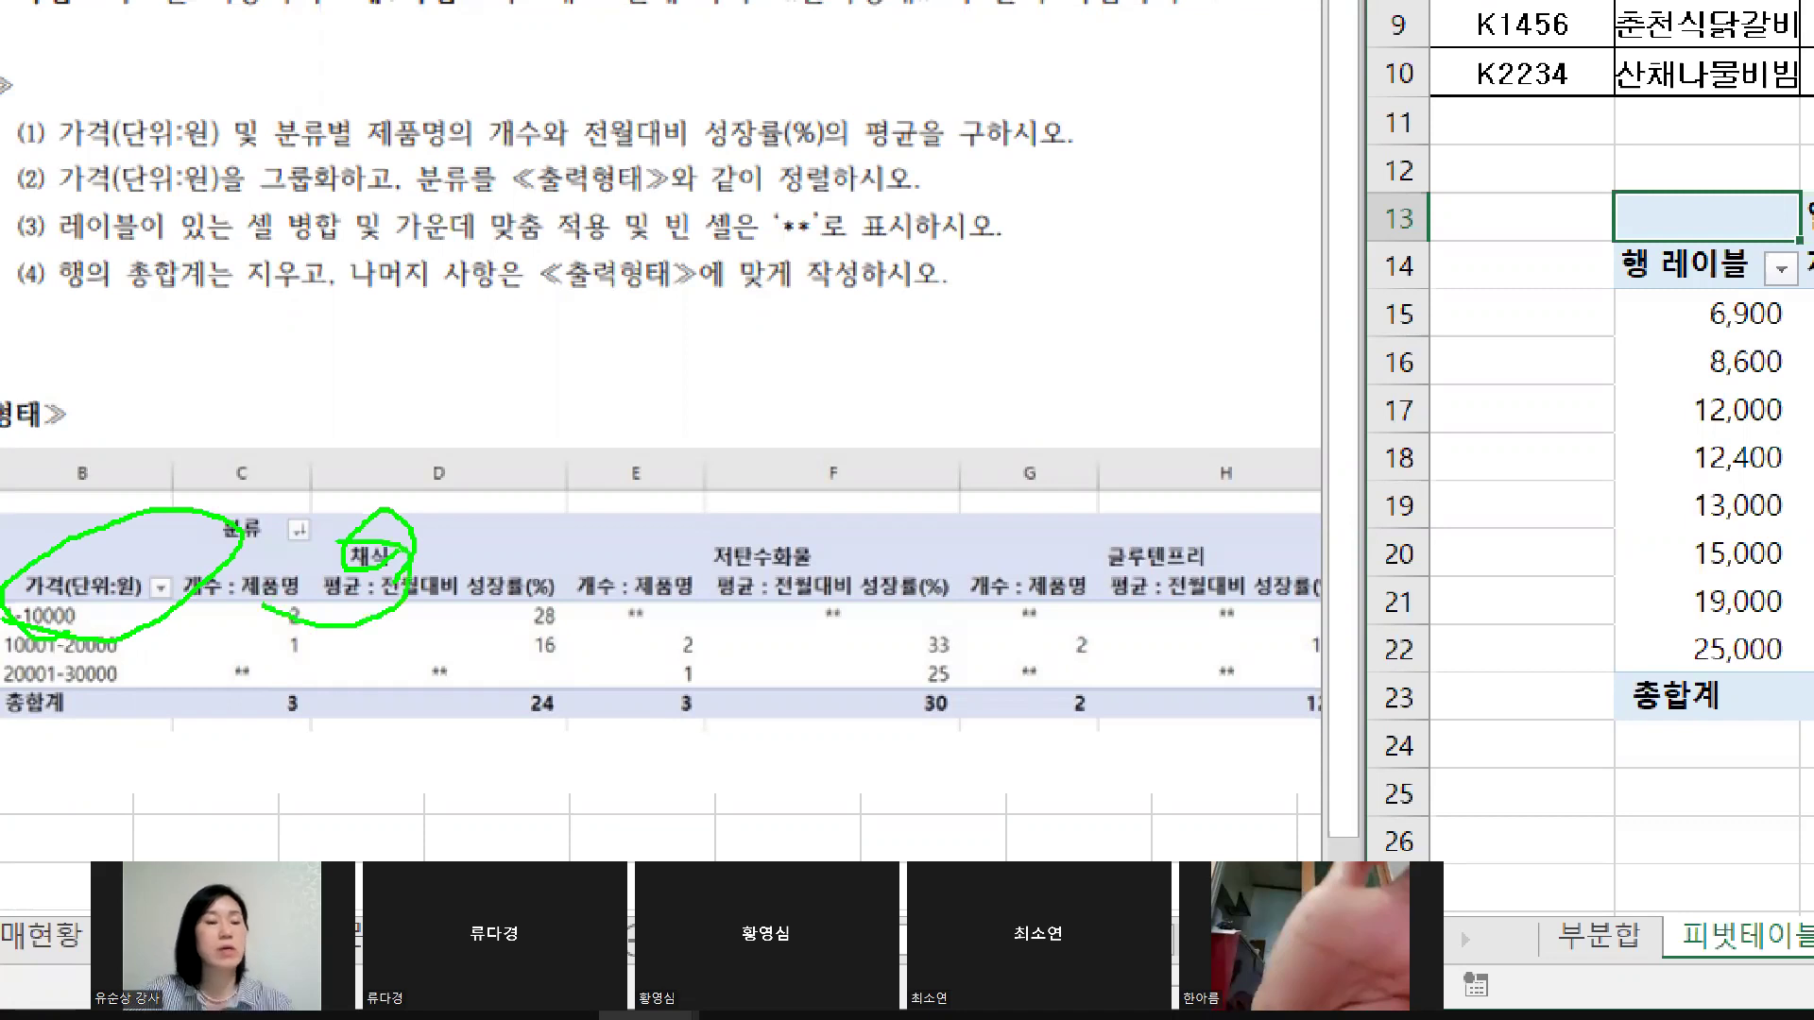
key(Escape)
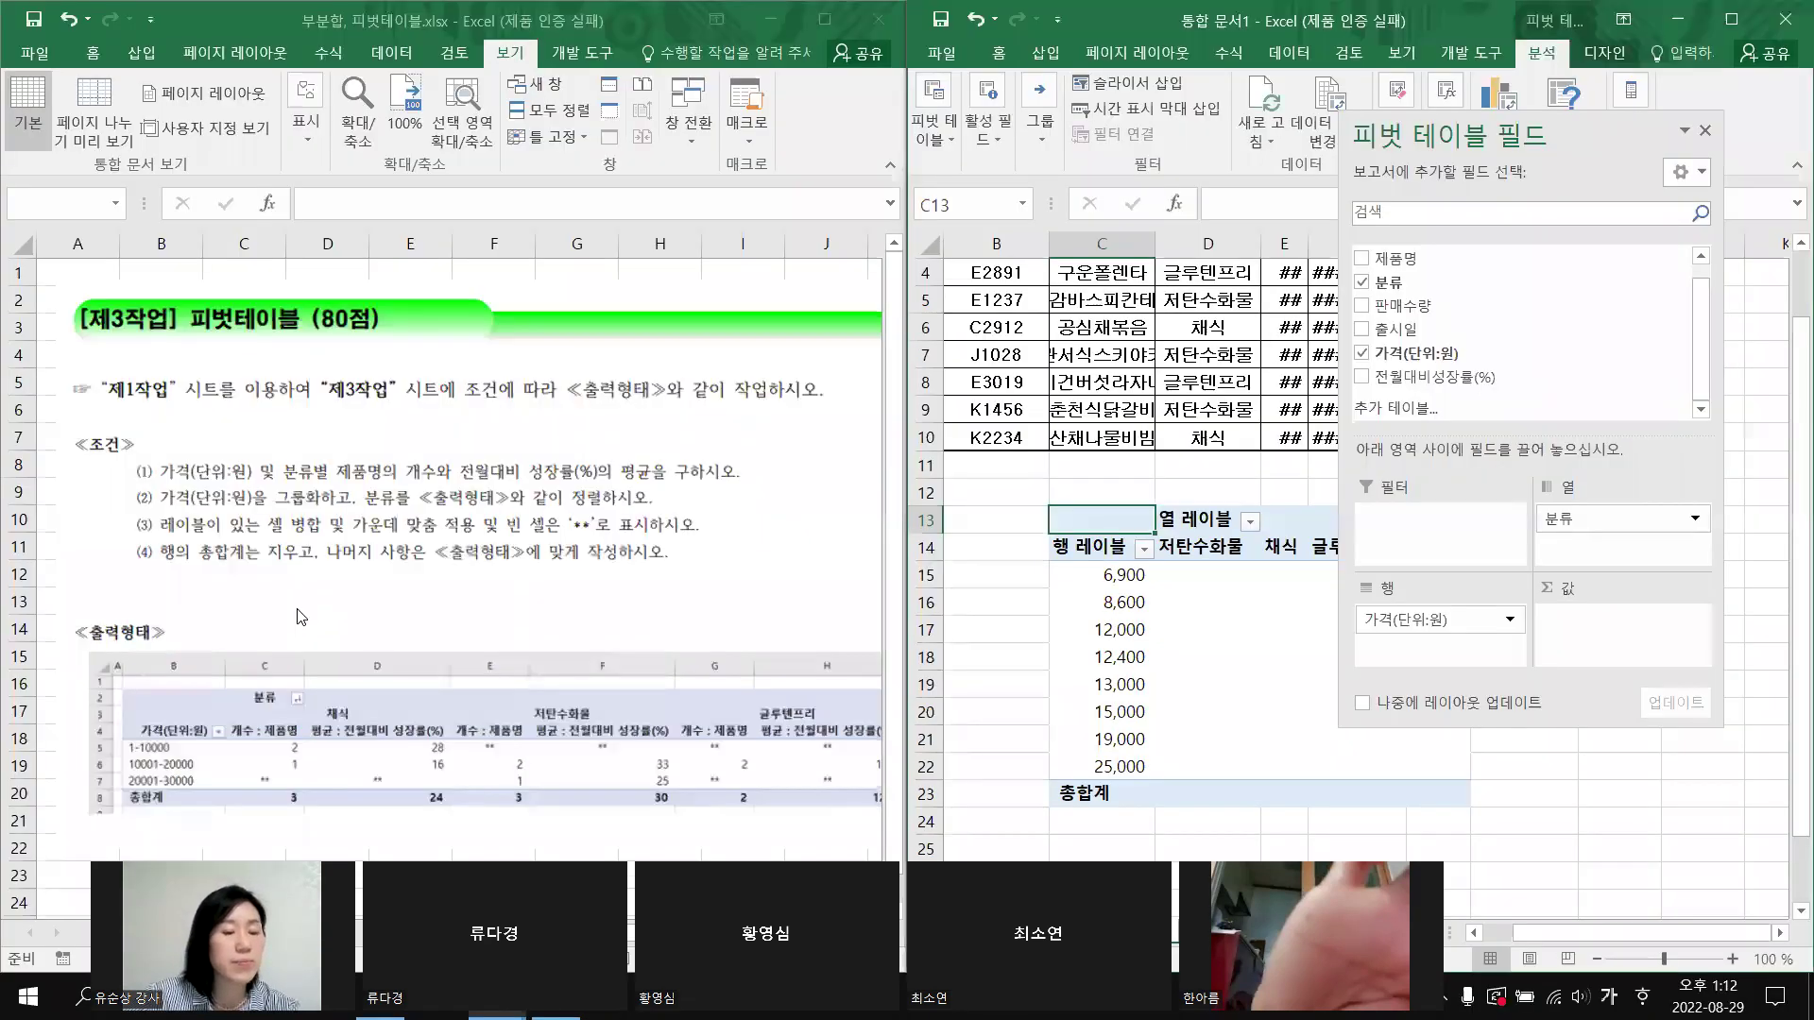
Step: Mark the 제품명 and 성장률(%) items in condition (1) and place 제품명 and 전월대비성장률(%) in the values area
key(ctrl+1)
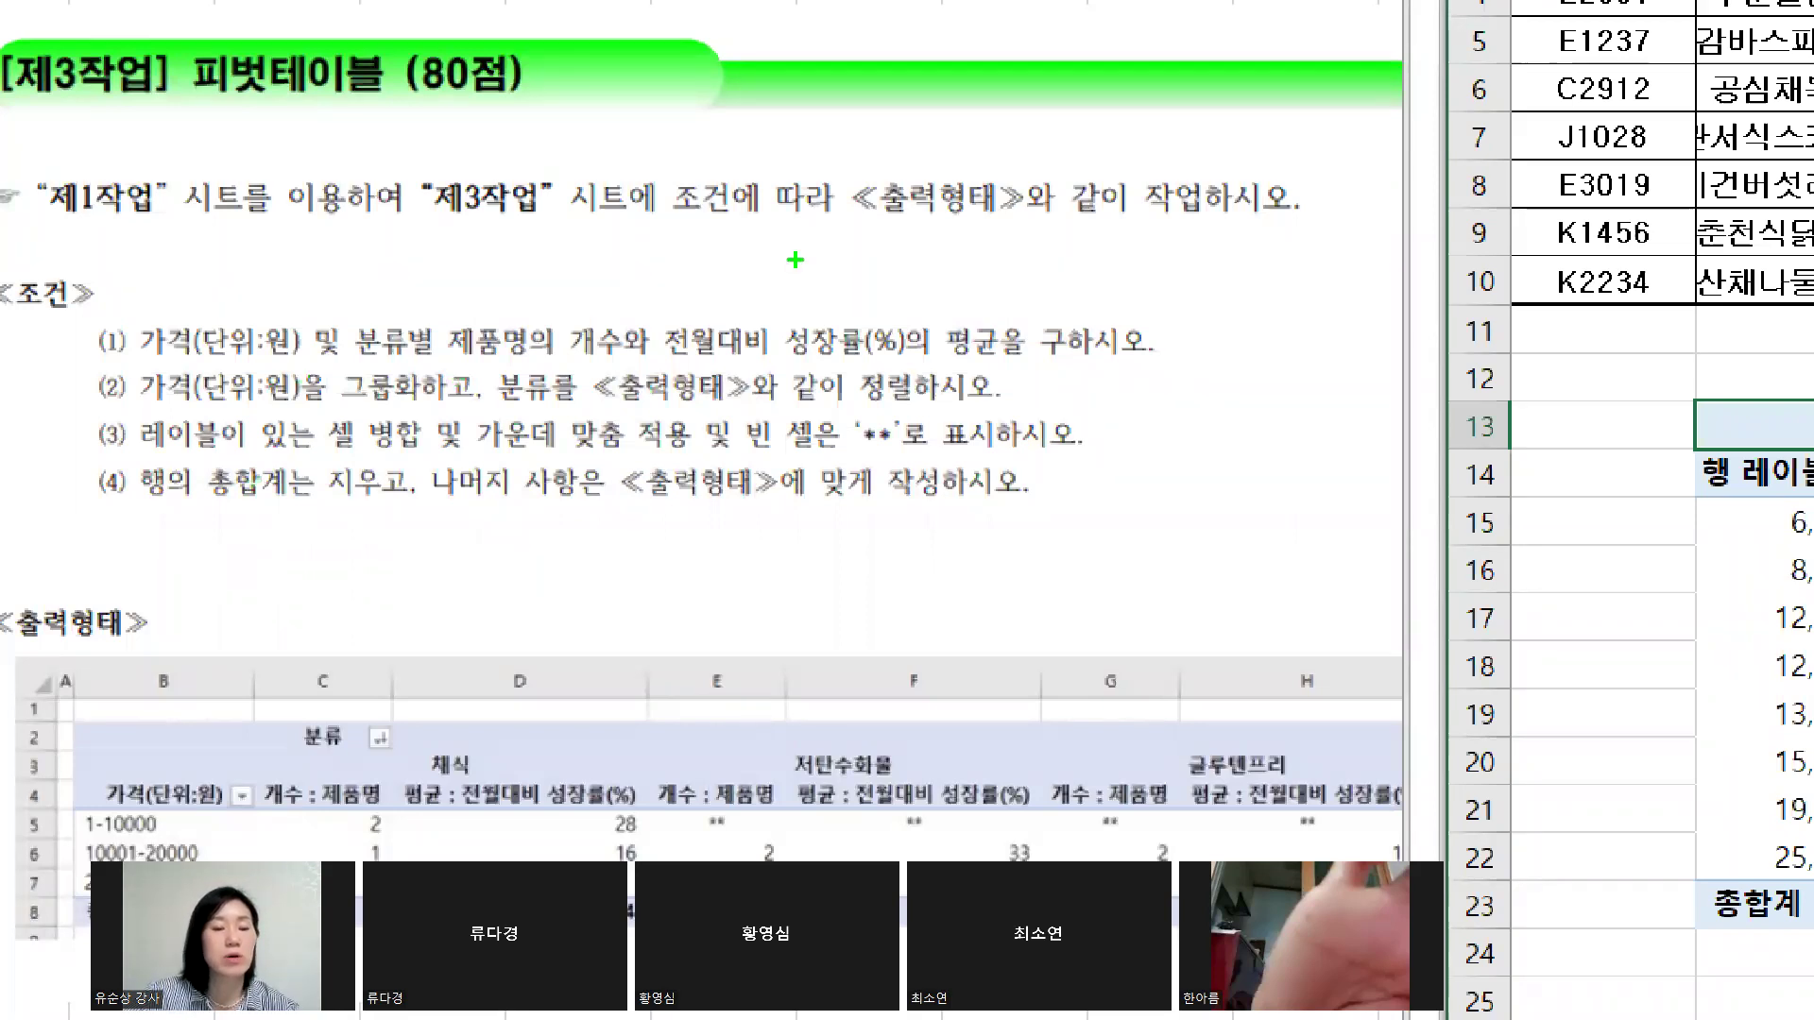
mouse_move(463, 354)
mouse_down()
mouse_move(569, 360)
mouse_move(619, 267)
mouse_move(500, 382)
mouse_up()
mouse_move(694, 358)
mouse_down()
mouse_move(932, 347)
mouse_move(808, 291)
mouse_move(780, 345)
mouse_up()
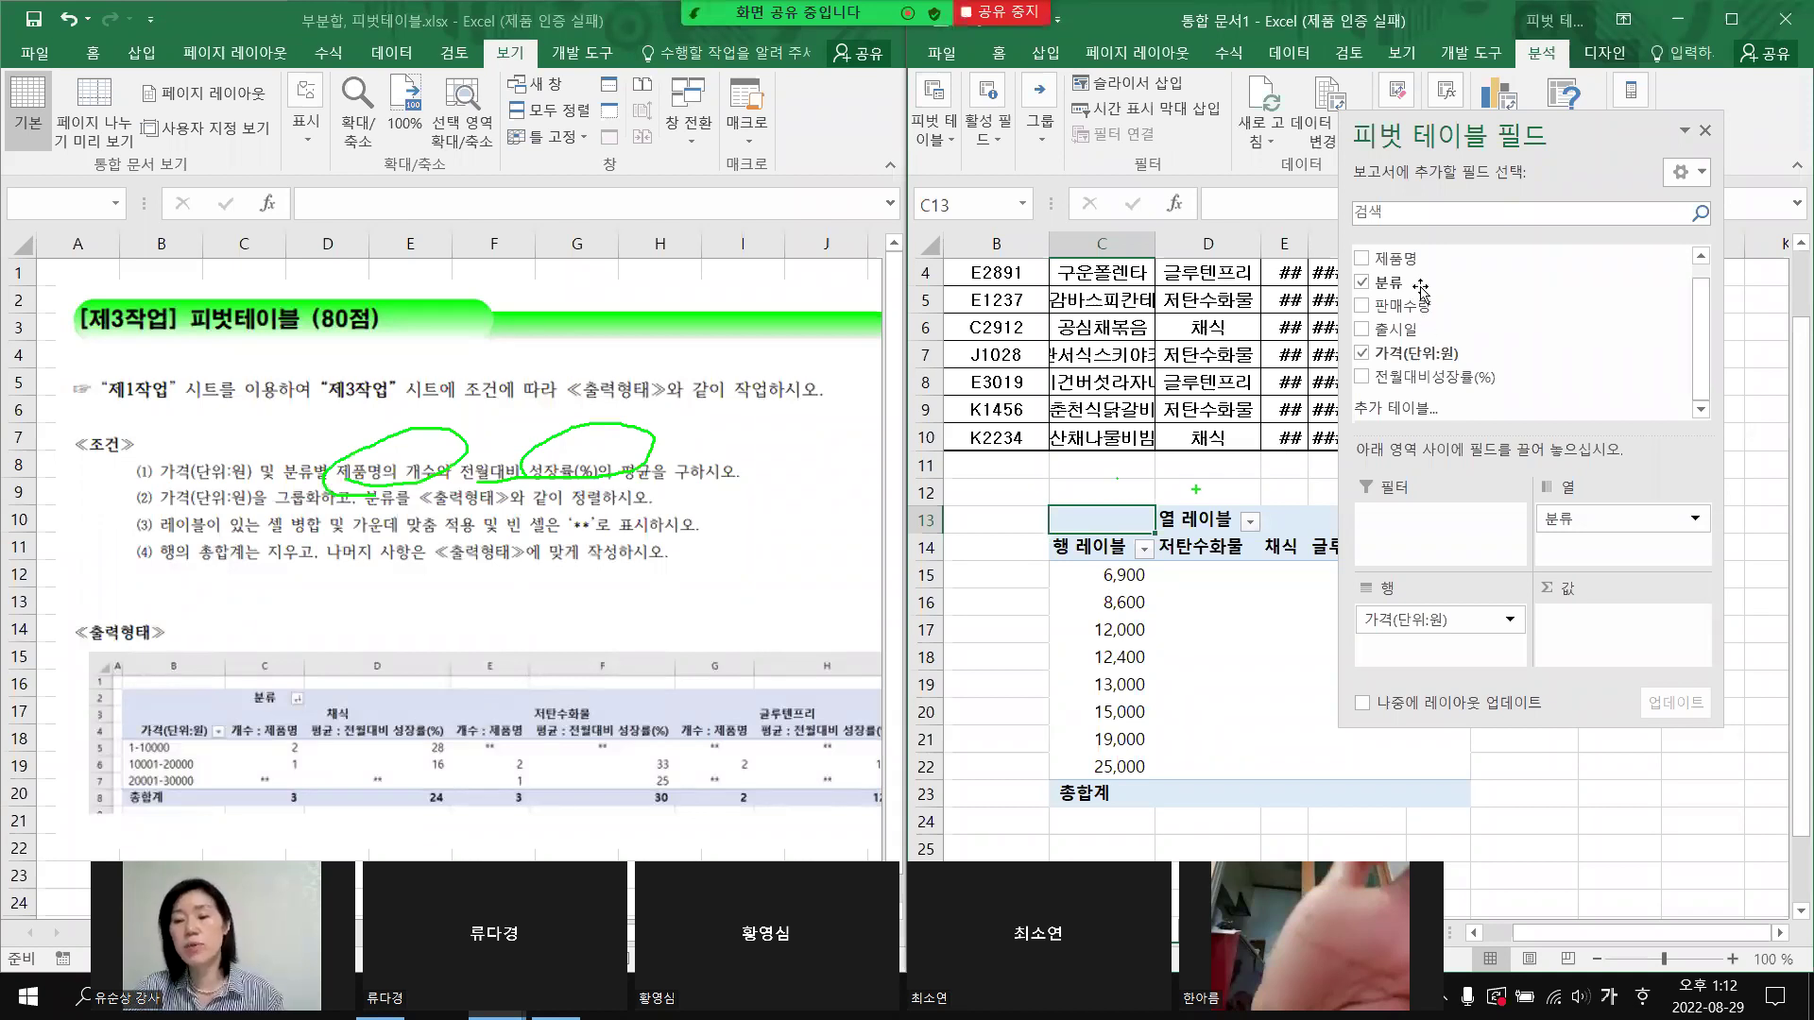
key(Escape)
drag(1404, 260, 1601, 611)
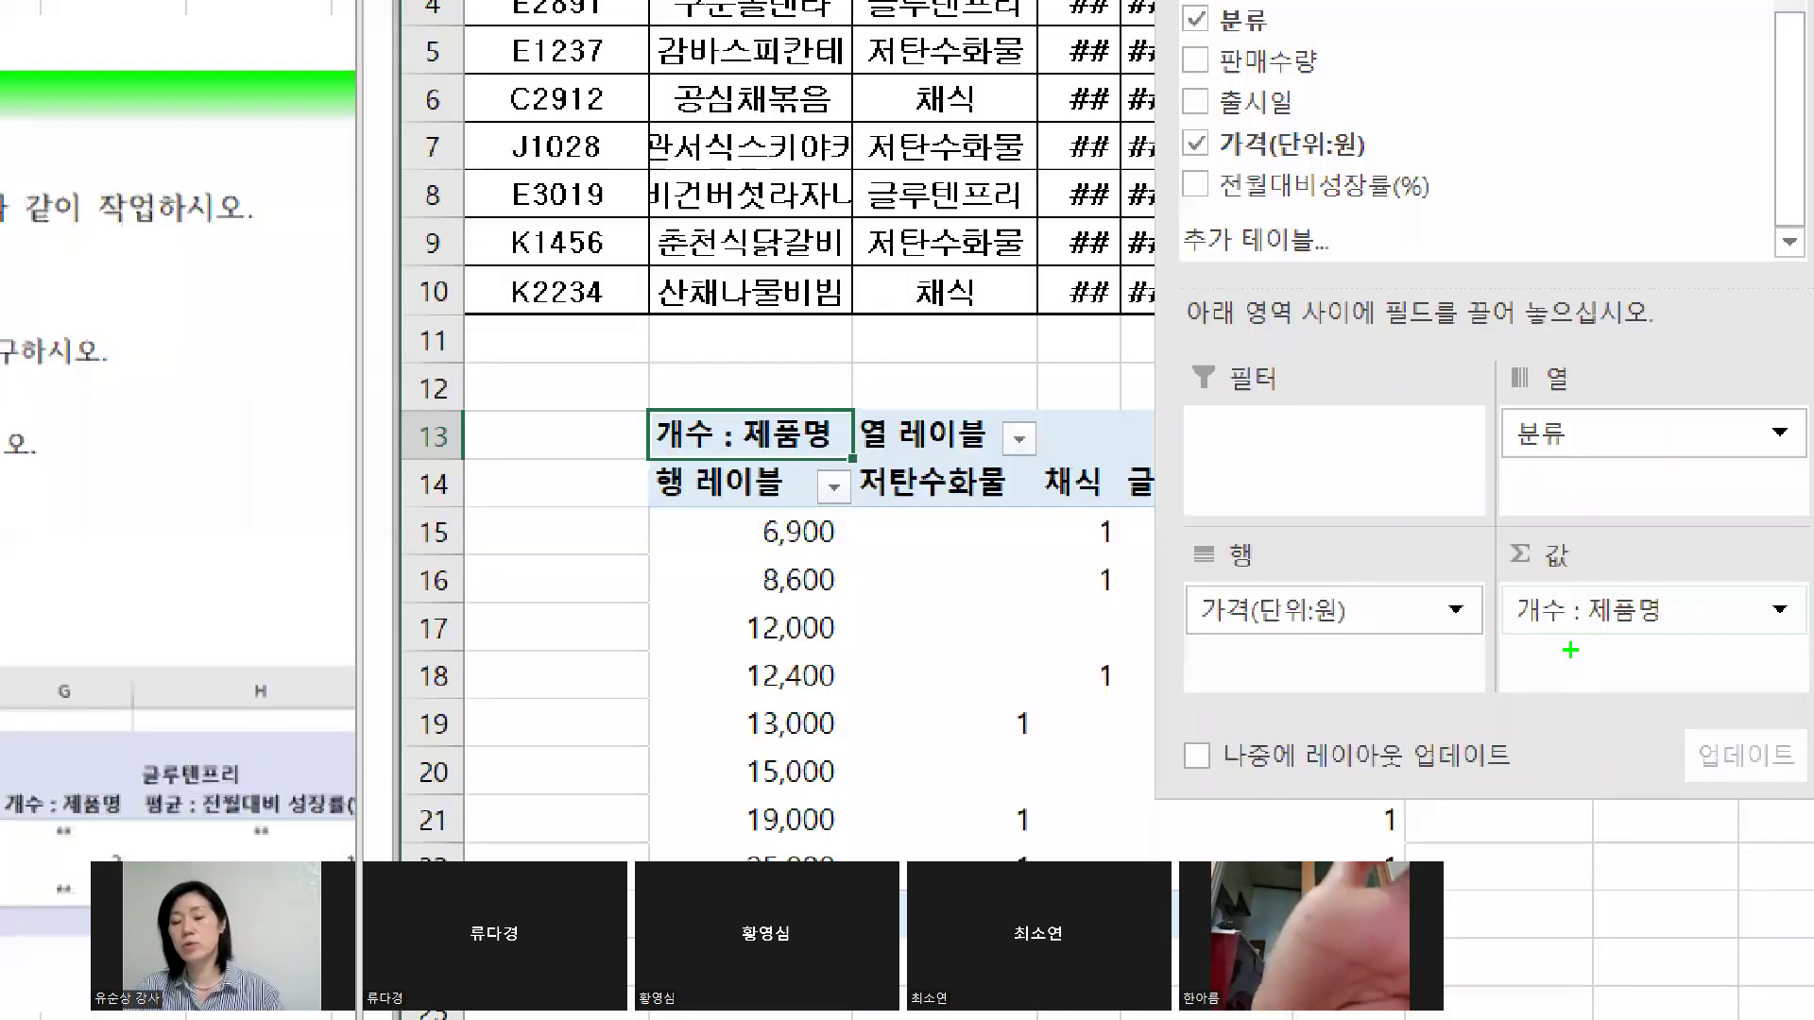
drag(1570, 650, 1750, 619)
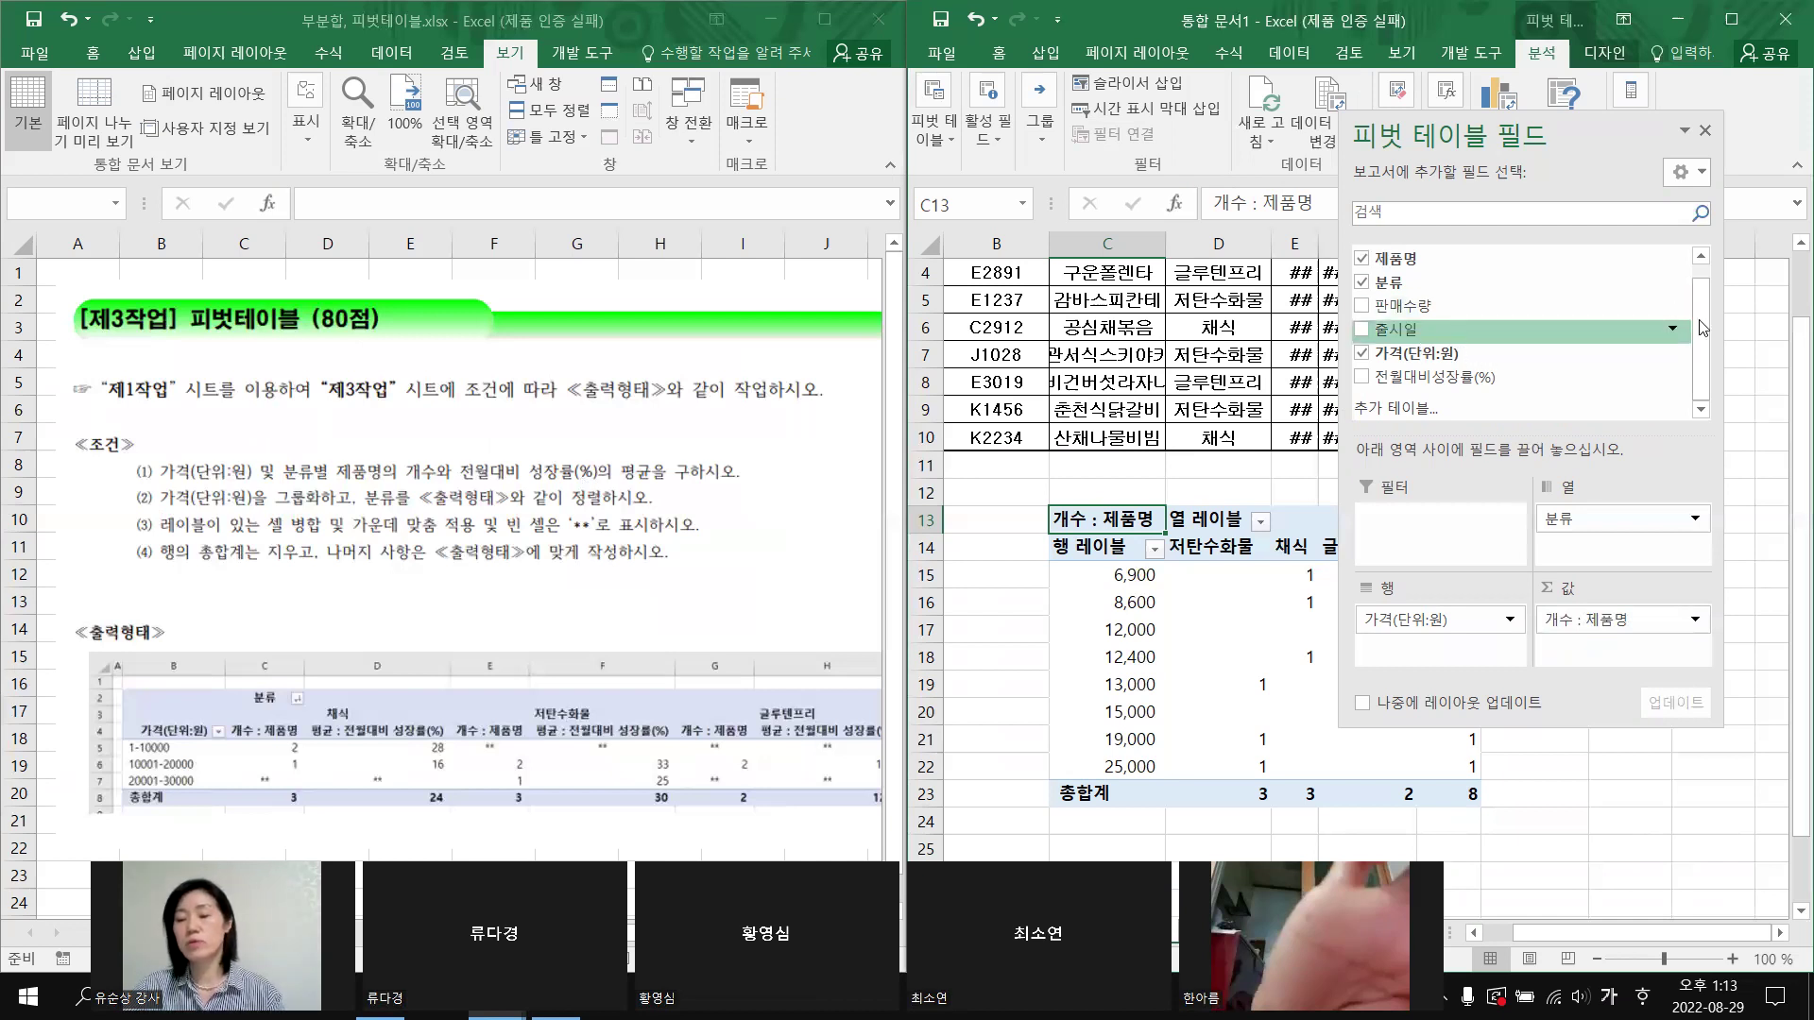
drag(1460, 378, 1569, 628)
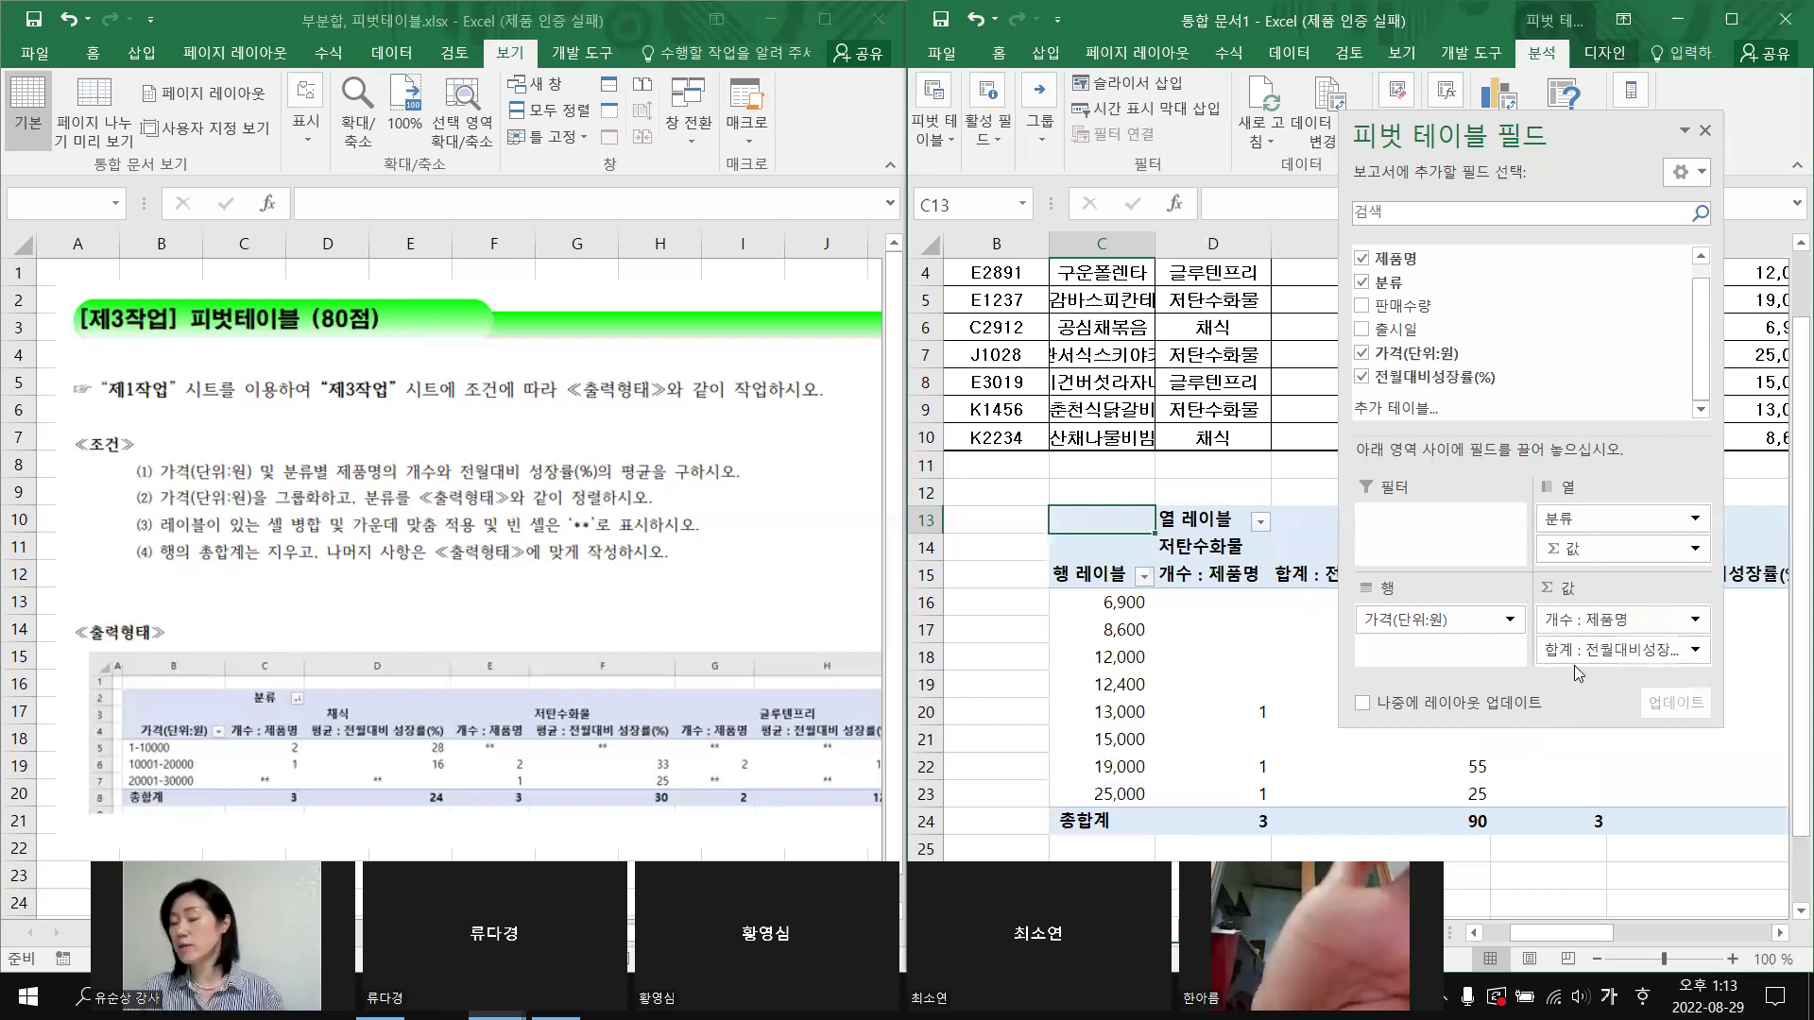
Step: Change the summary calculation of the 전월대비성장률(%) value field to 평균
click(1643, 656)
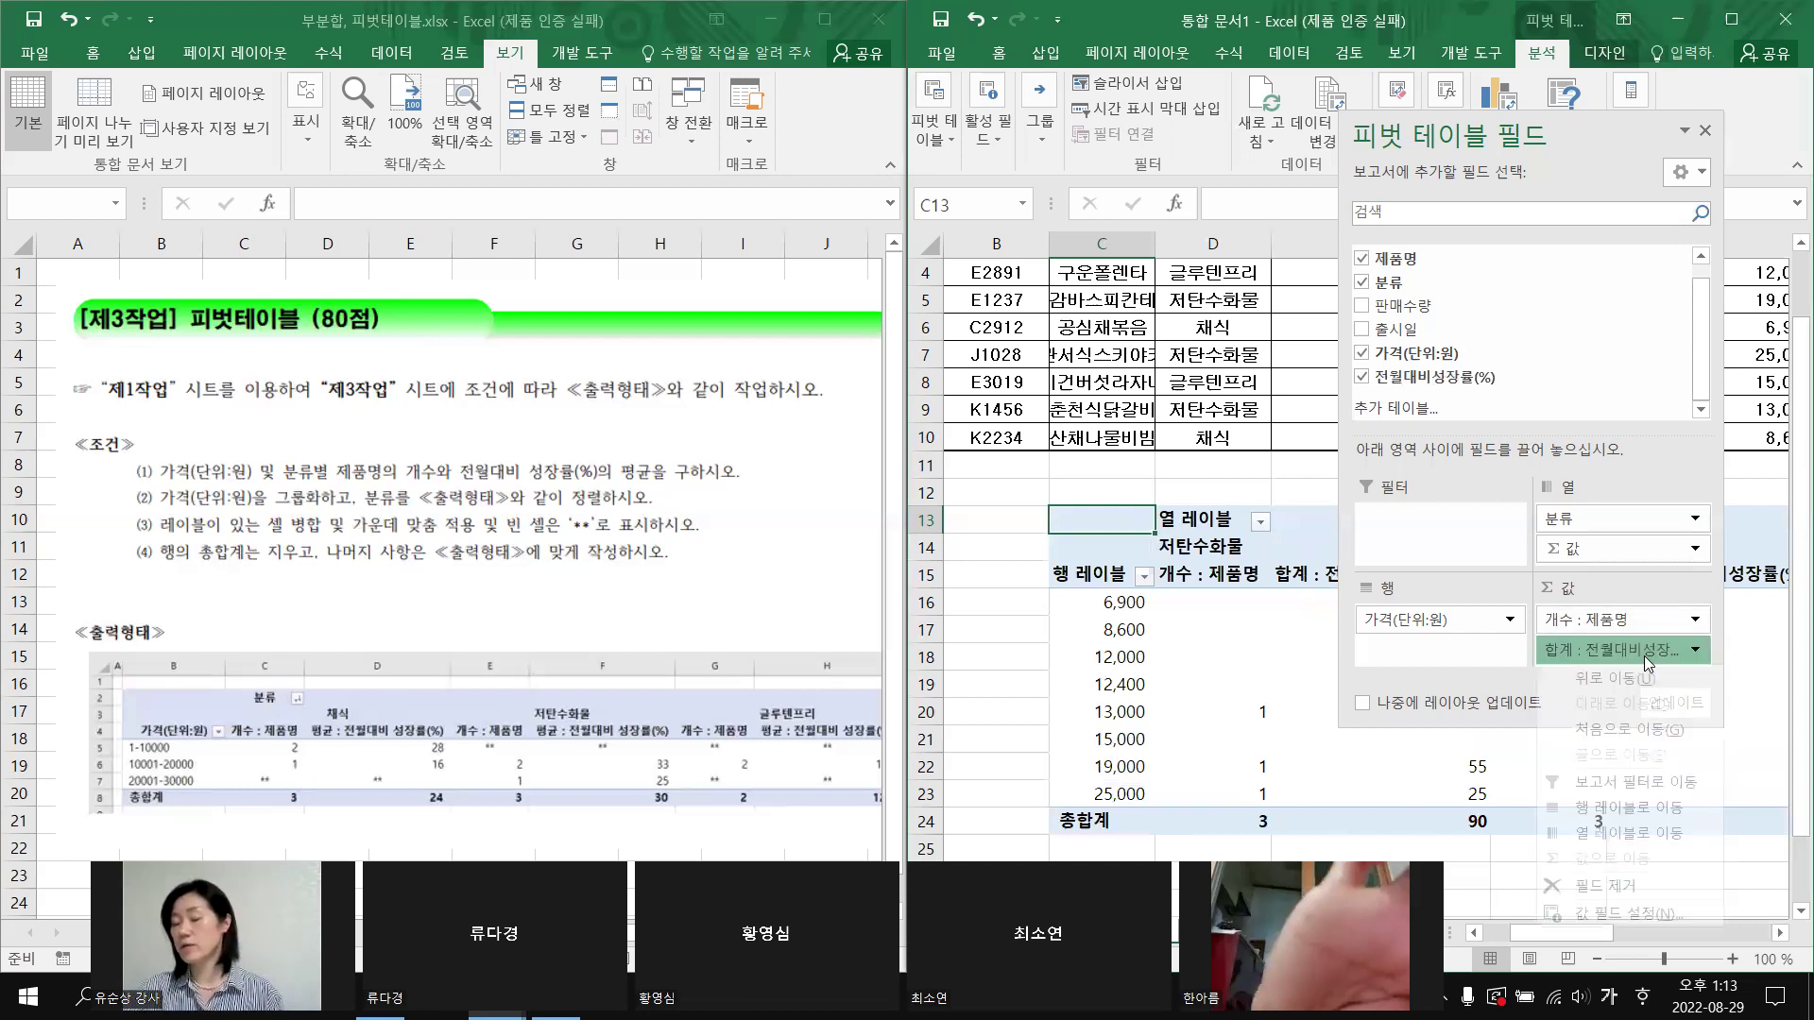
click(1514, 741)
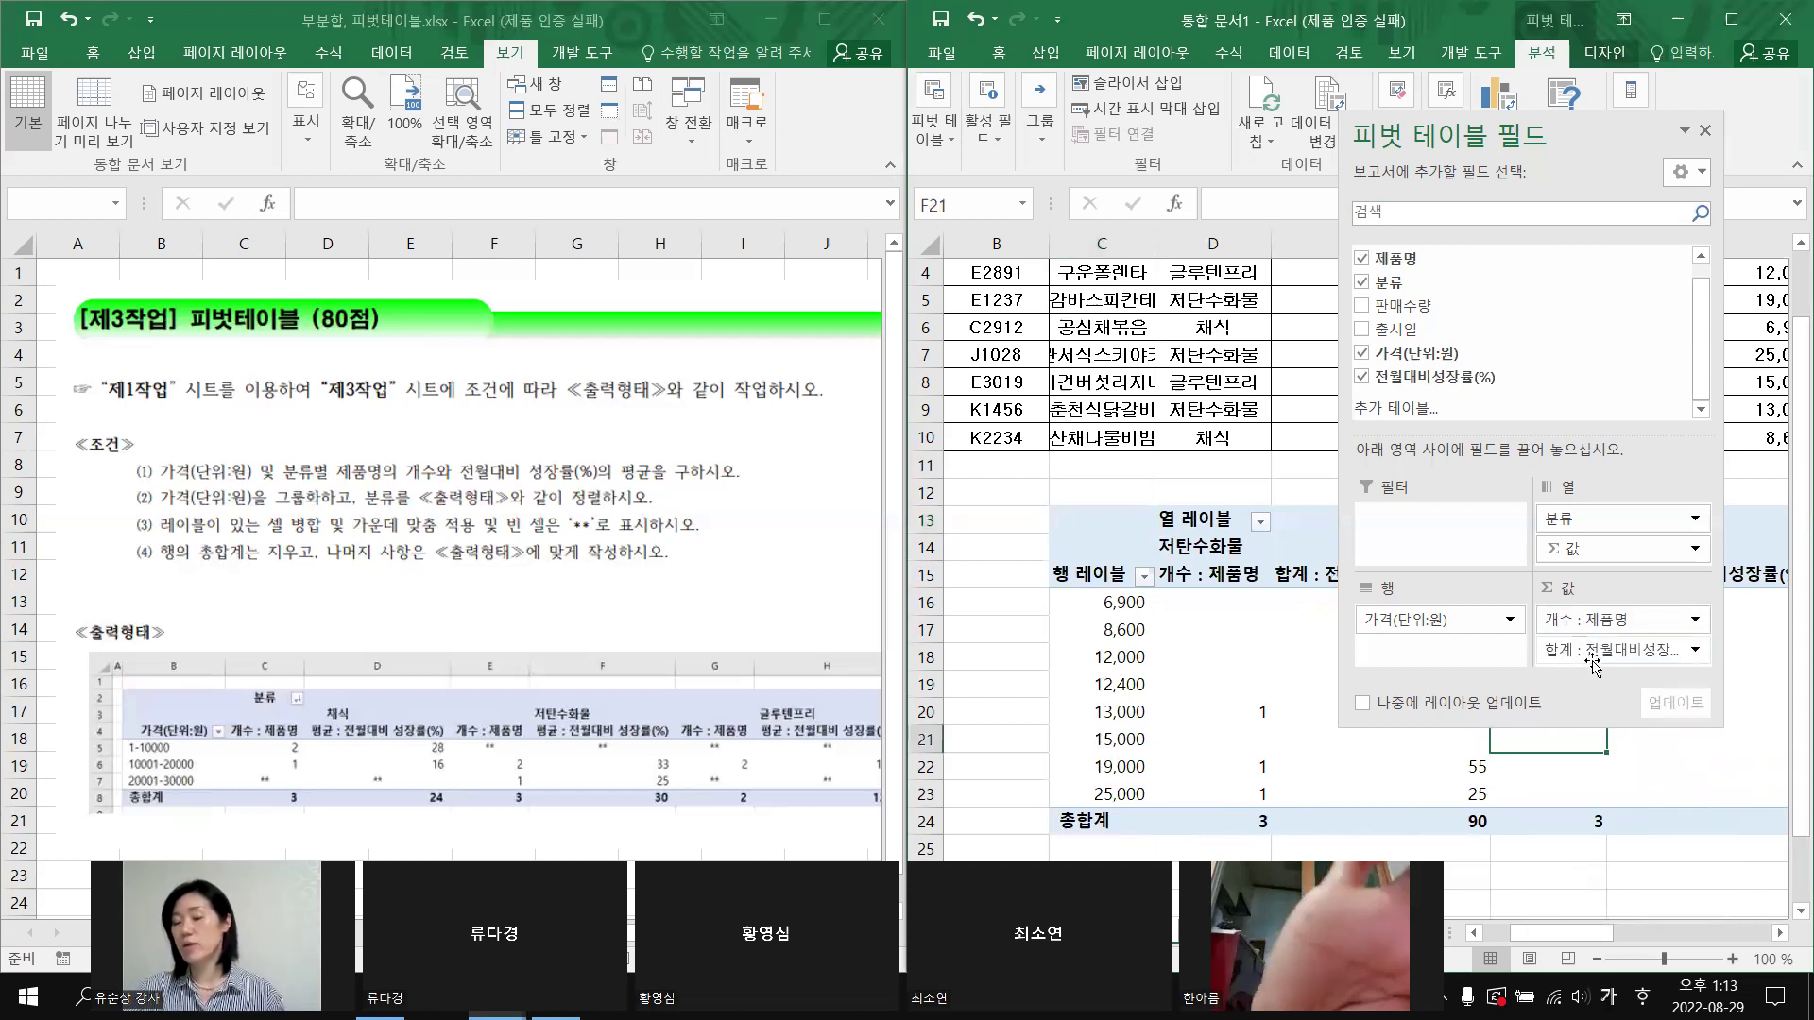
click(1644, 655)
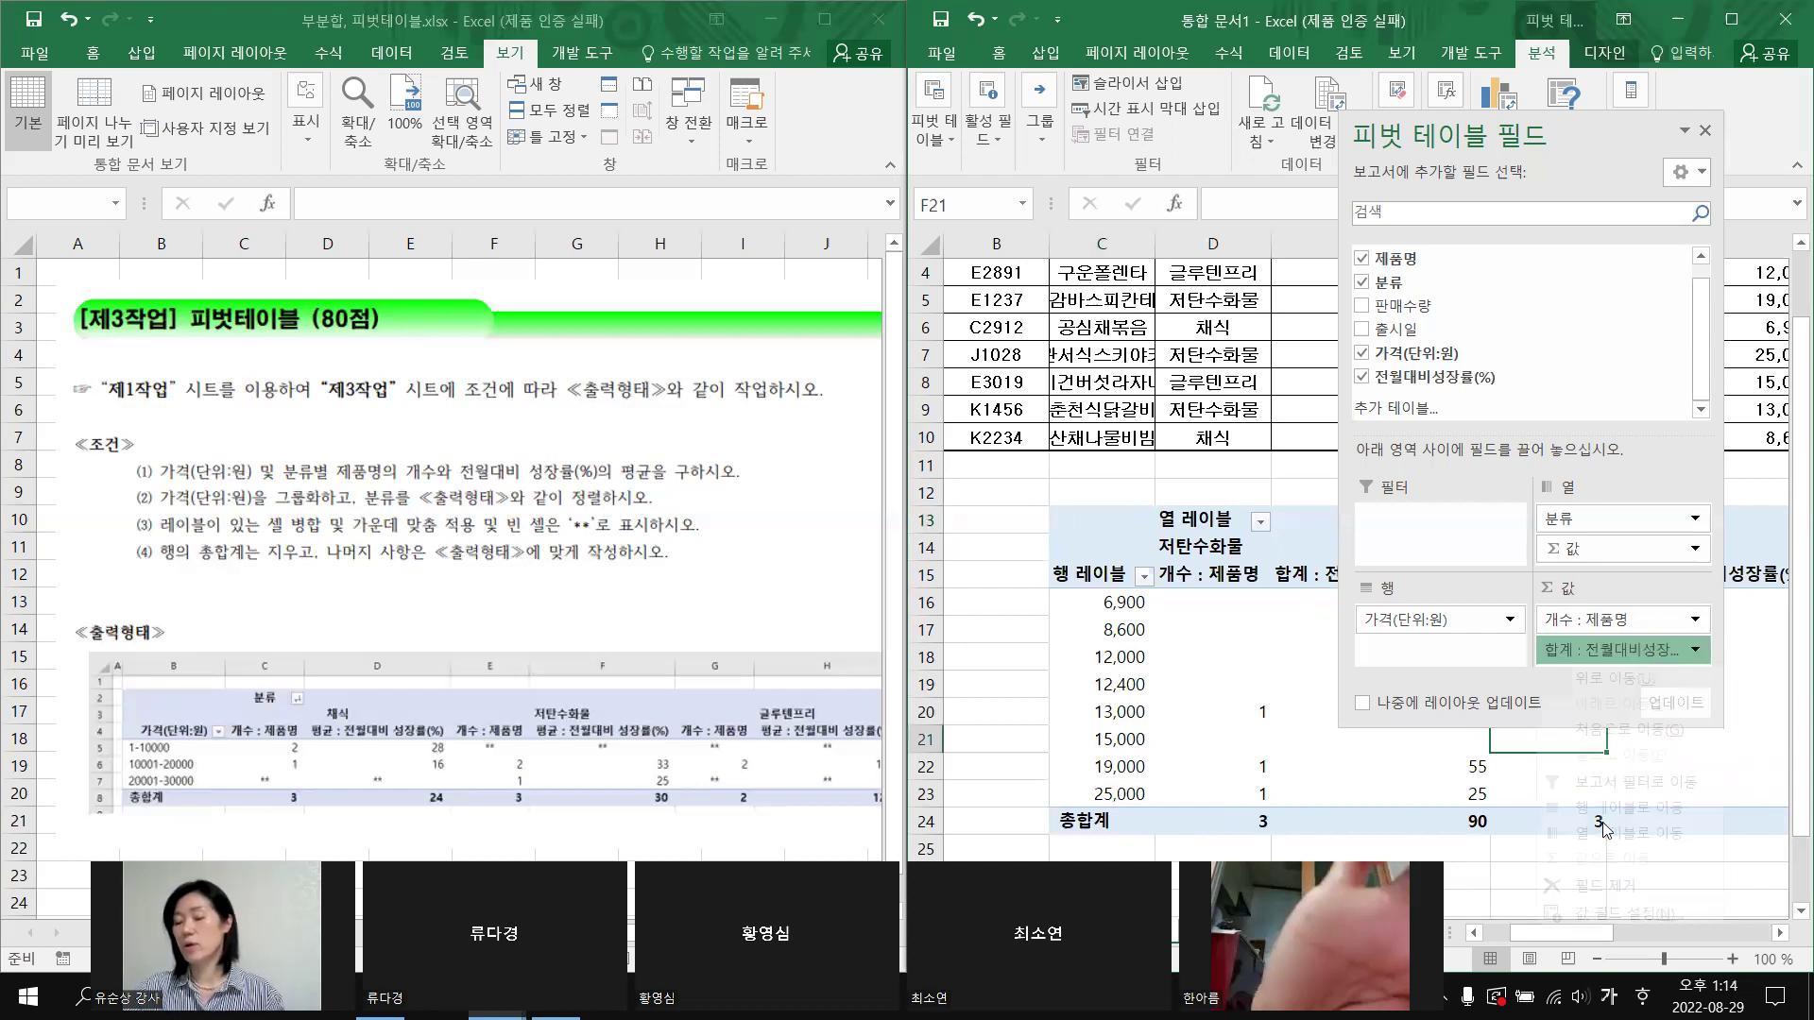
click(1658, 913)
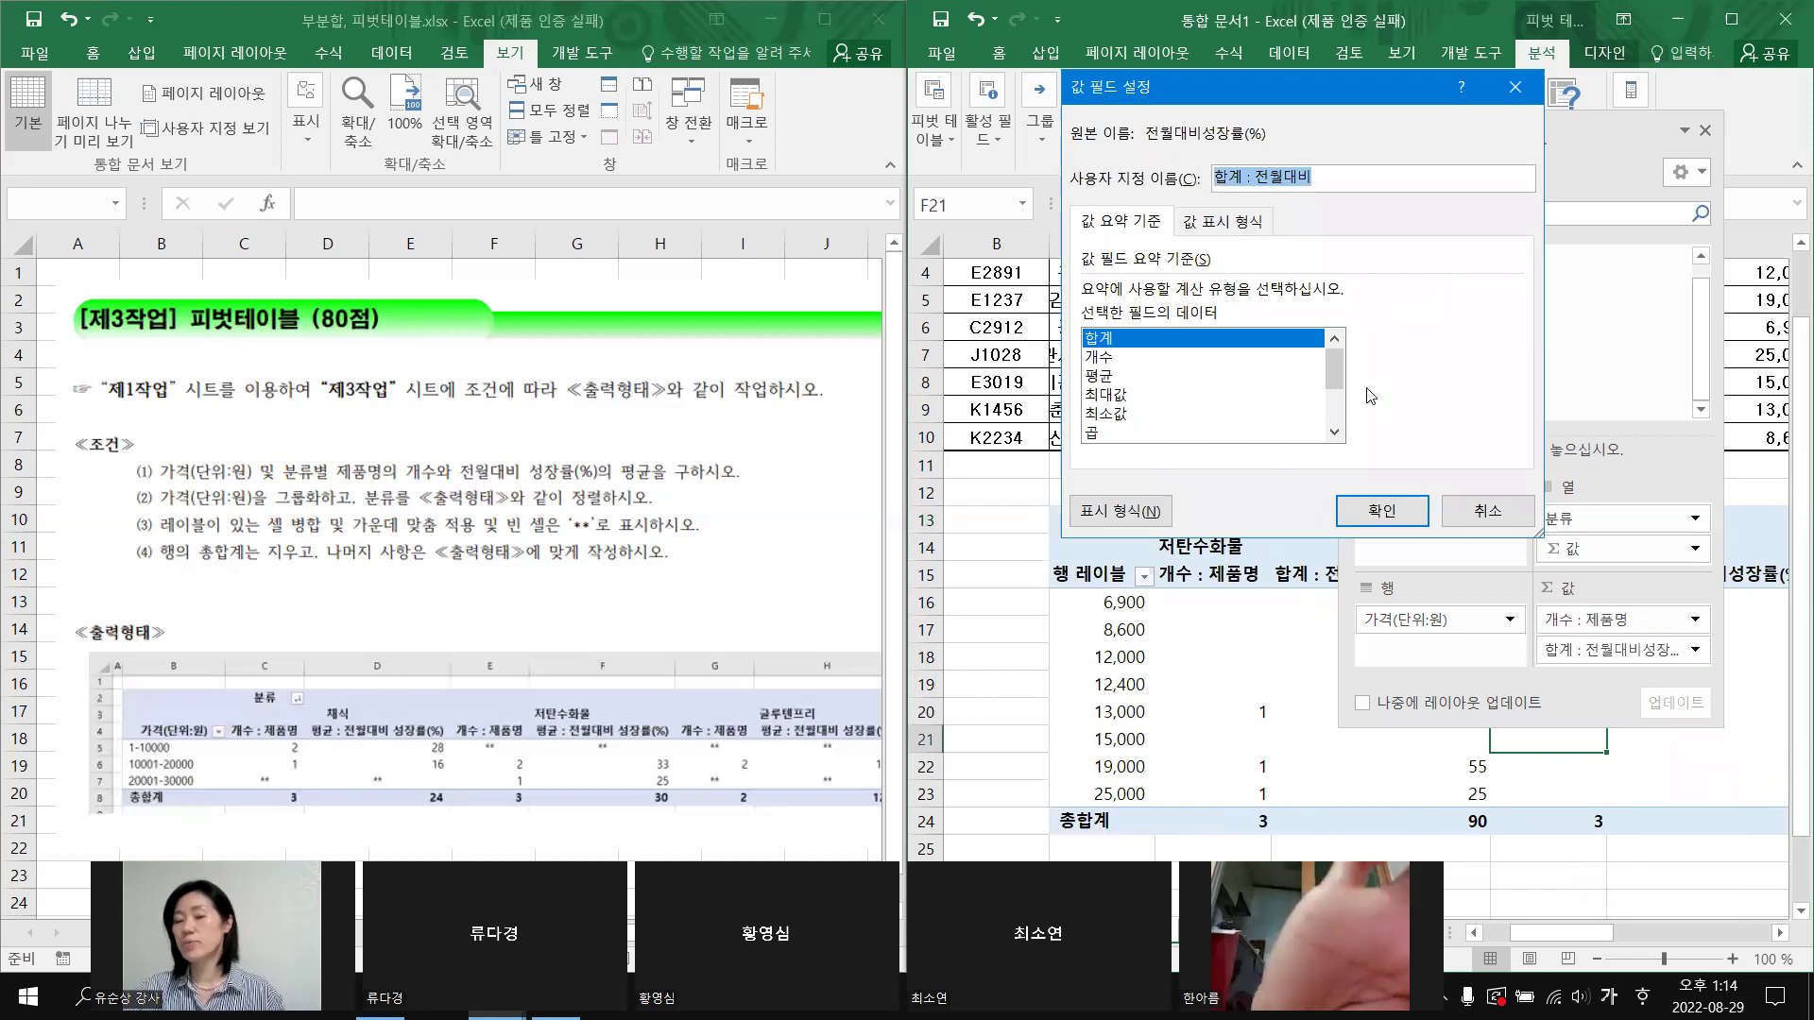
scroll(1335, 378, down, 2)
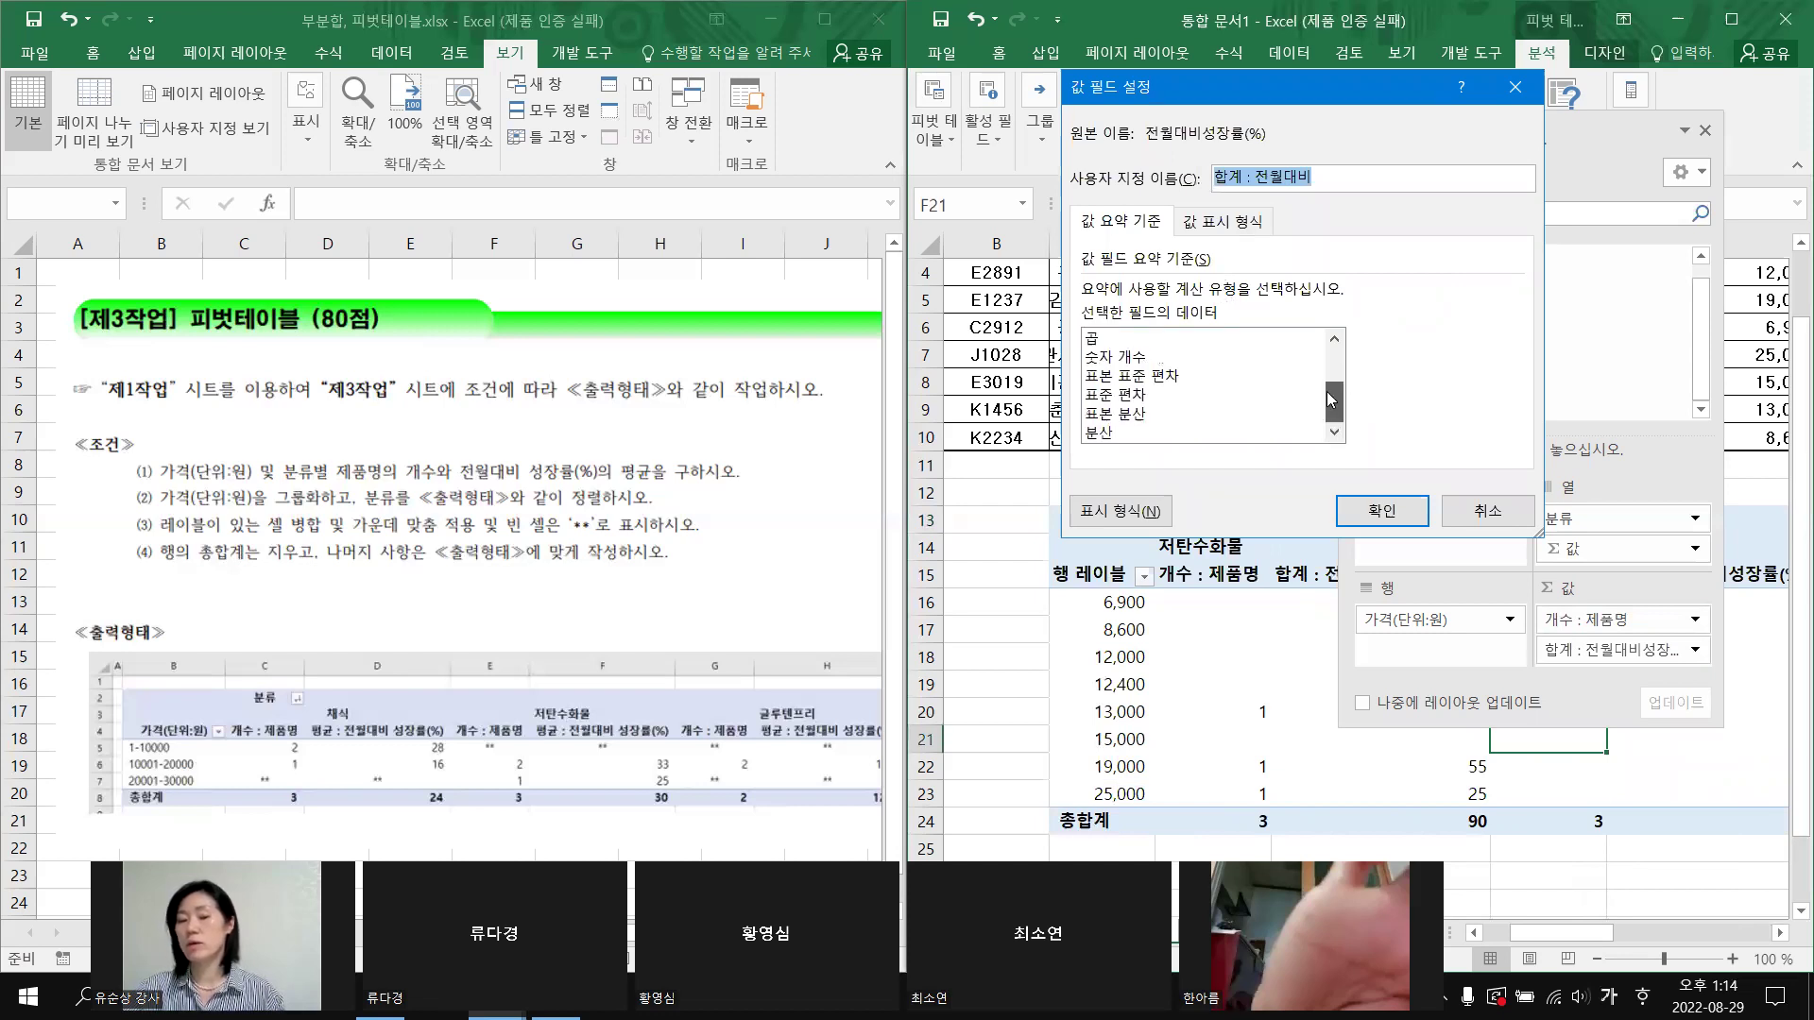
scroll(1336, 364, up, 2)
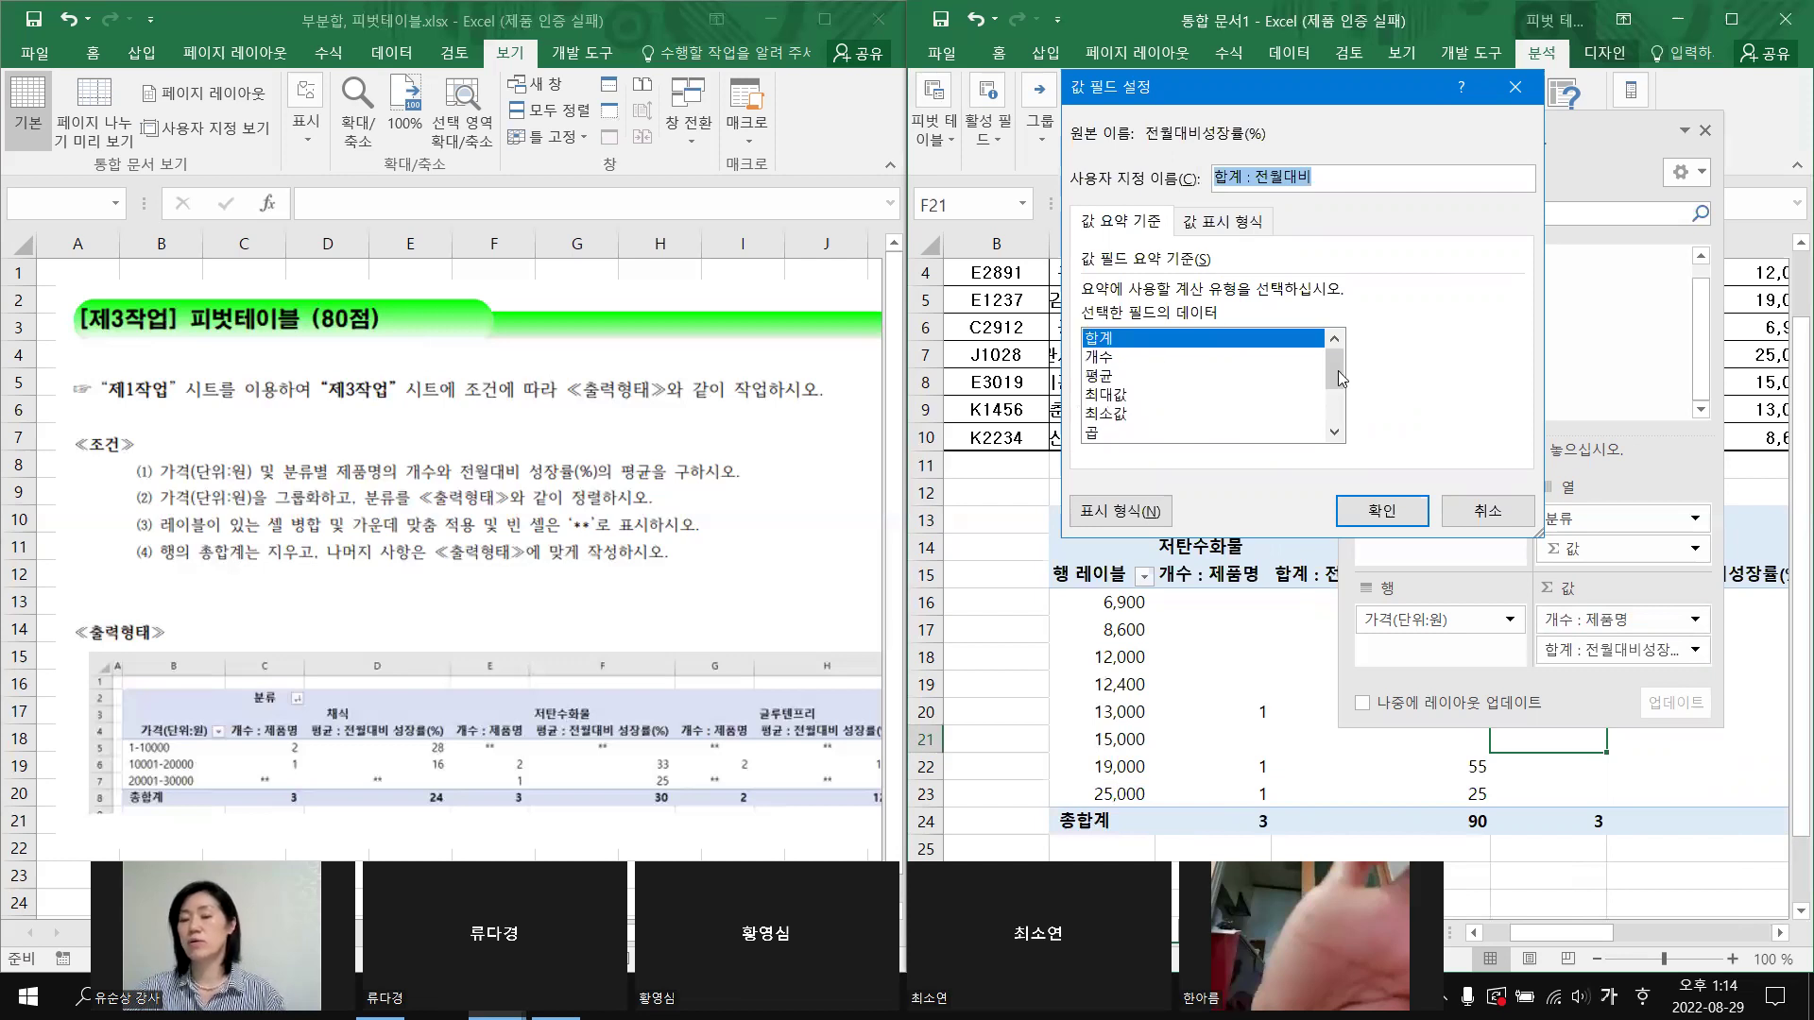
scroll(1344, 399, down, 2)
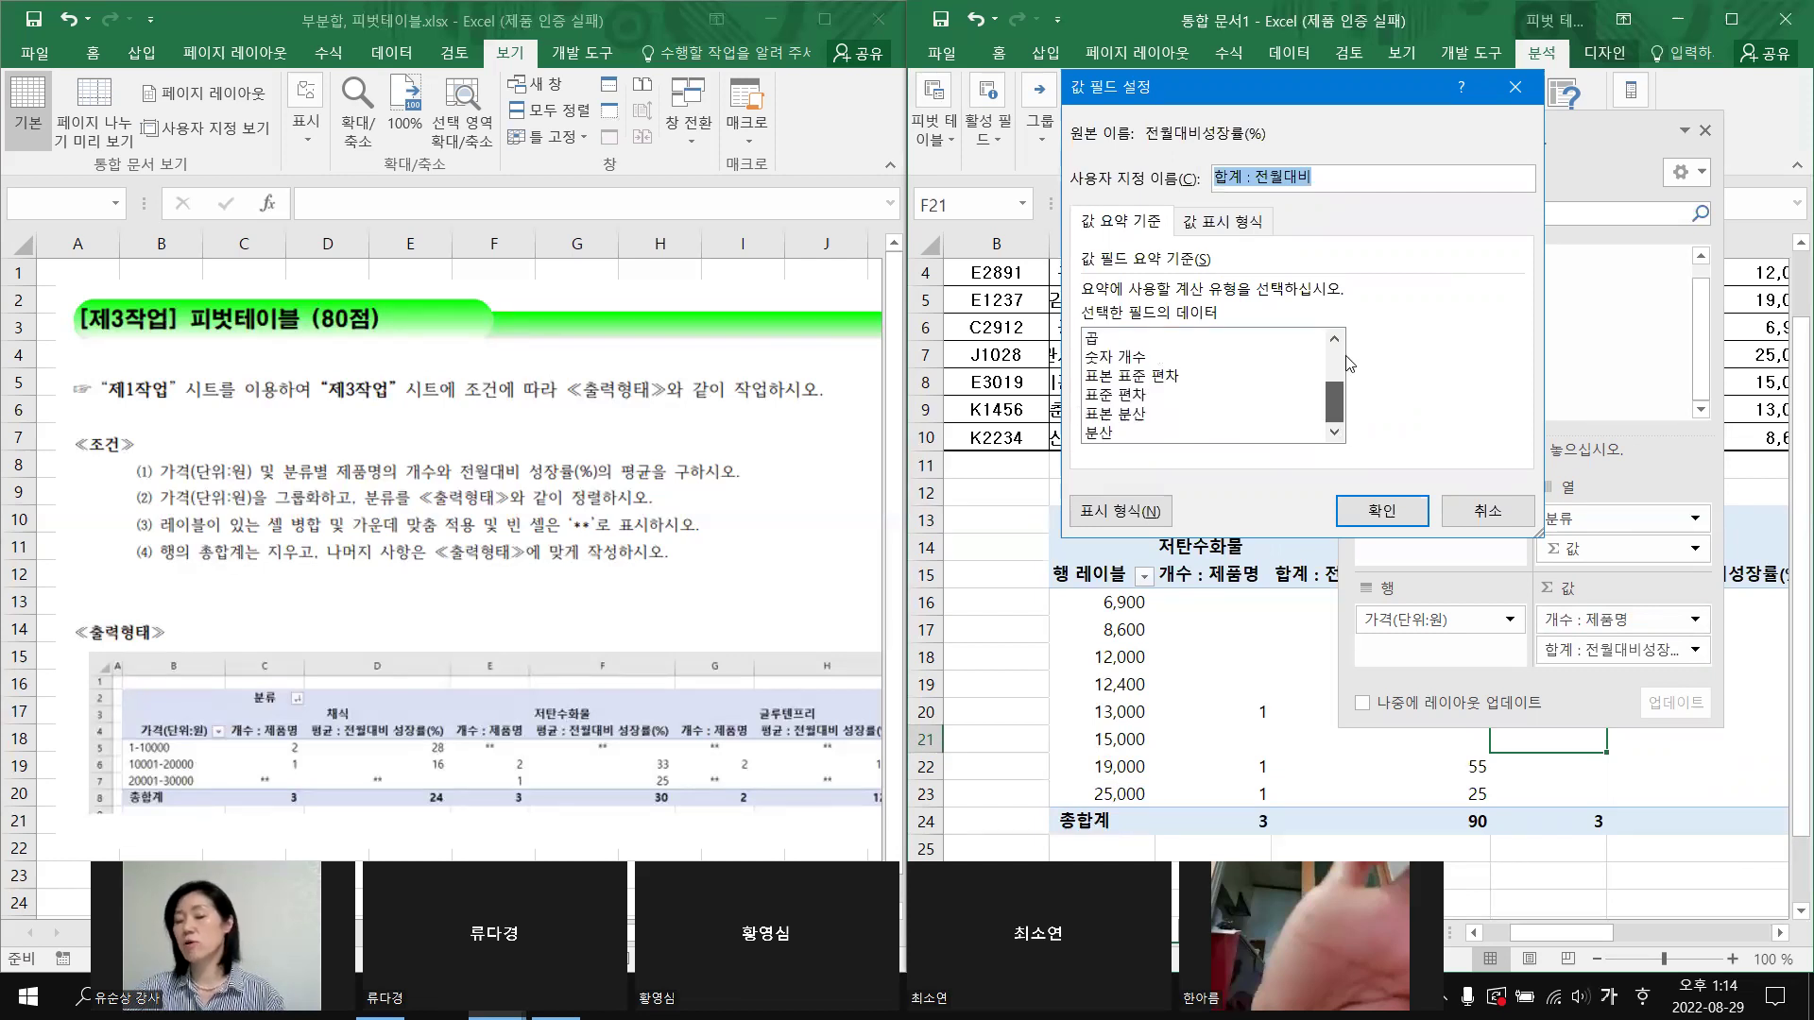
scroll(1345, 359, up, 2)
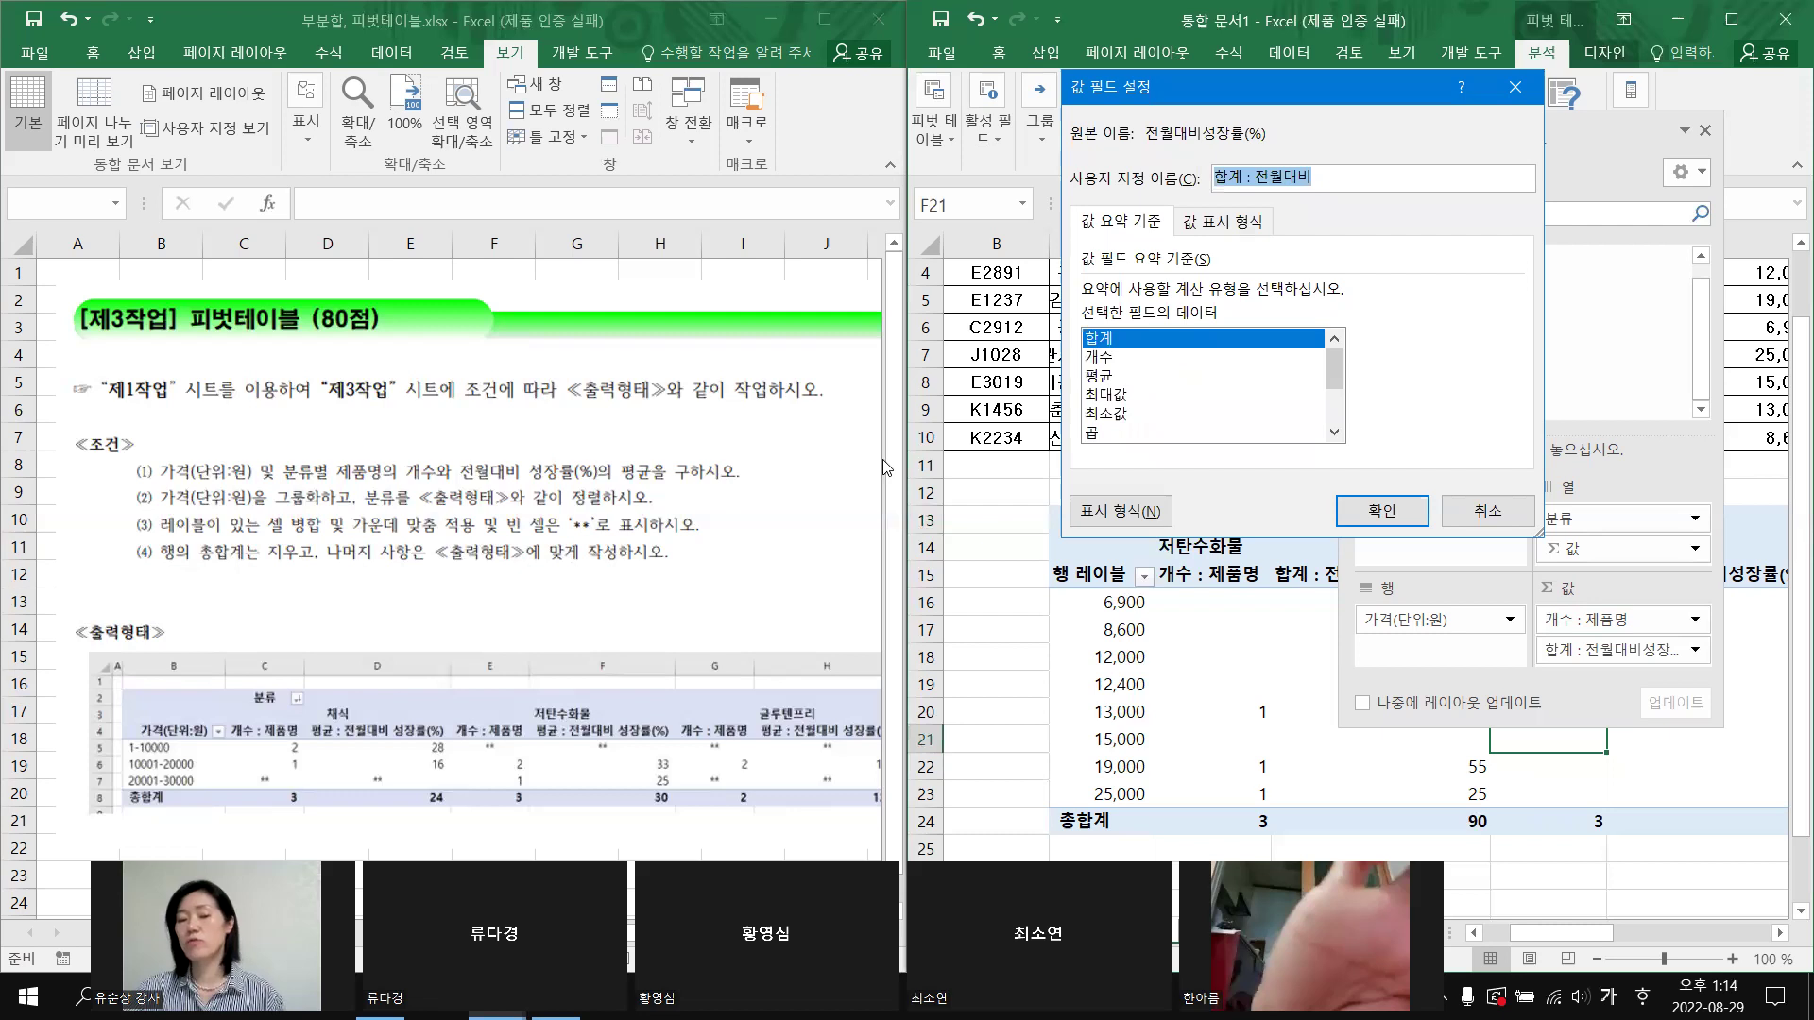
click(1101, 378)
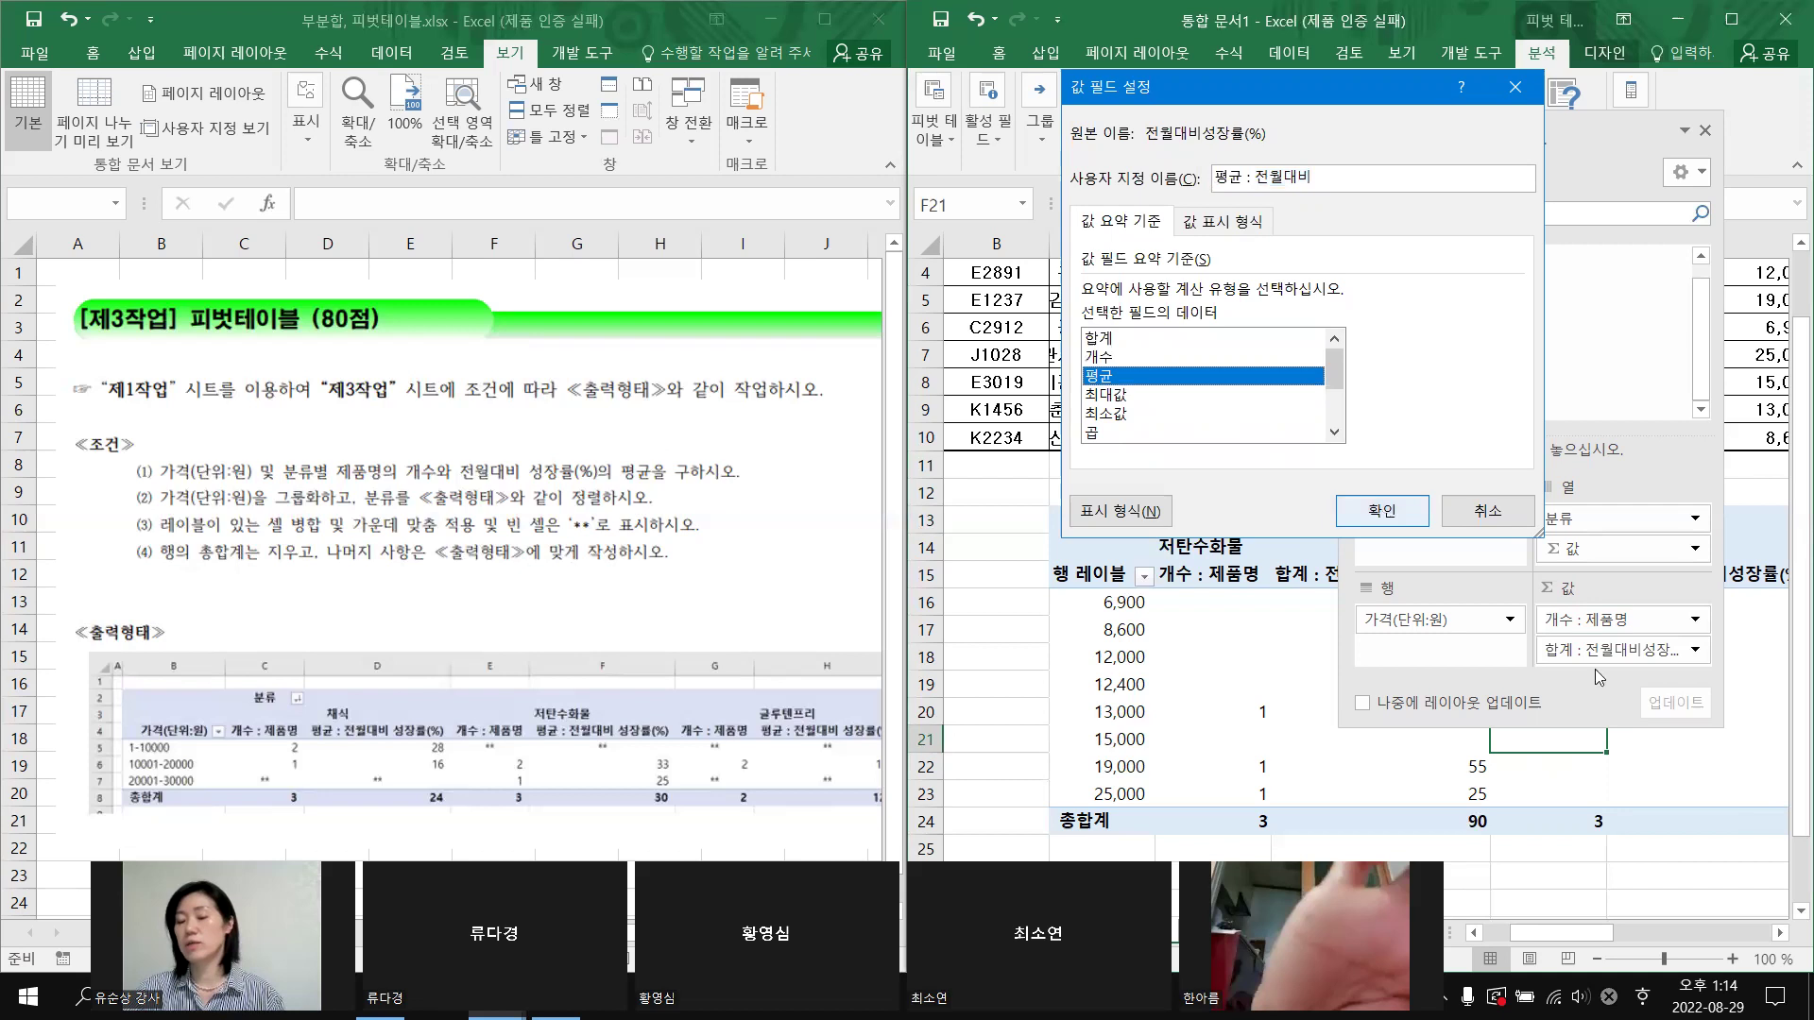
key(Return)
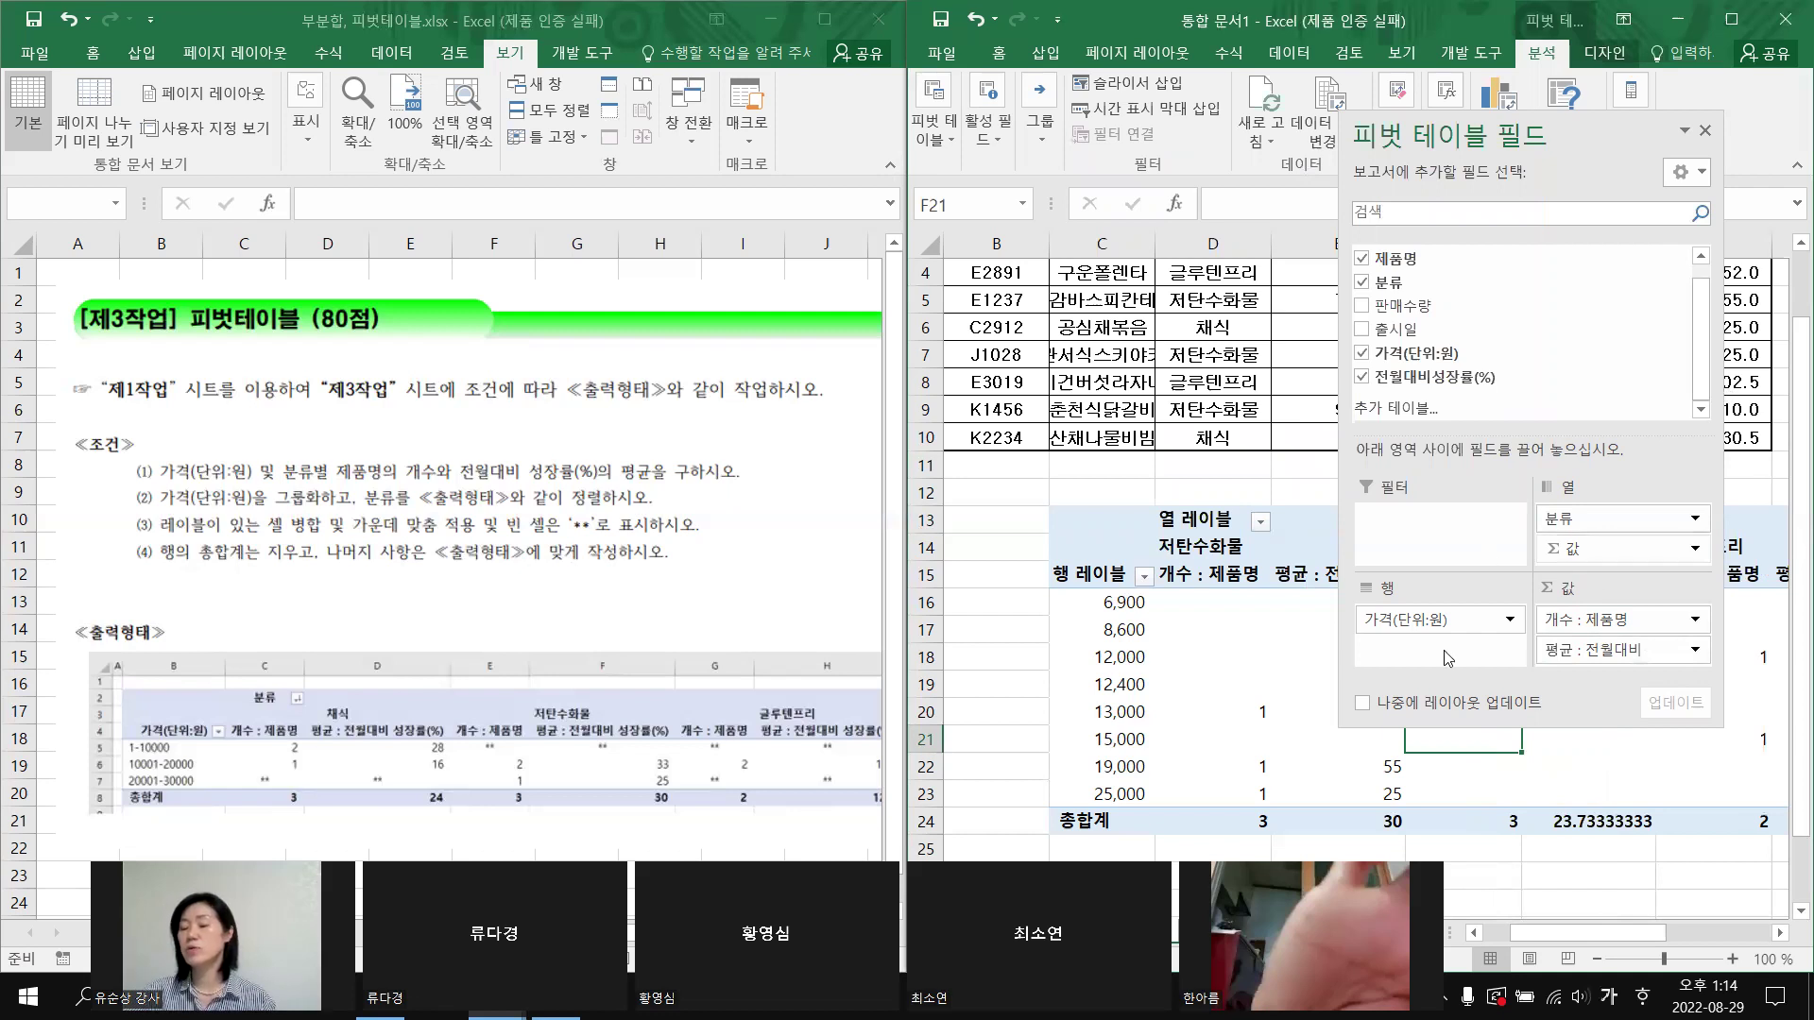
Step: Close the field list, mark the output sample's column headings, and rename the column label in D13 as 분류
click(1706, 133)
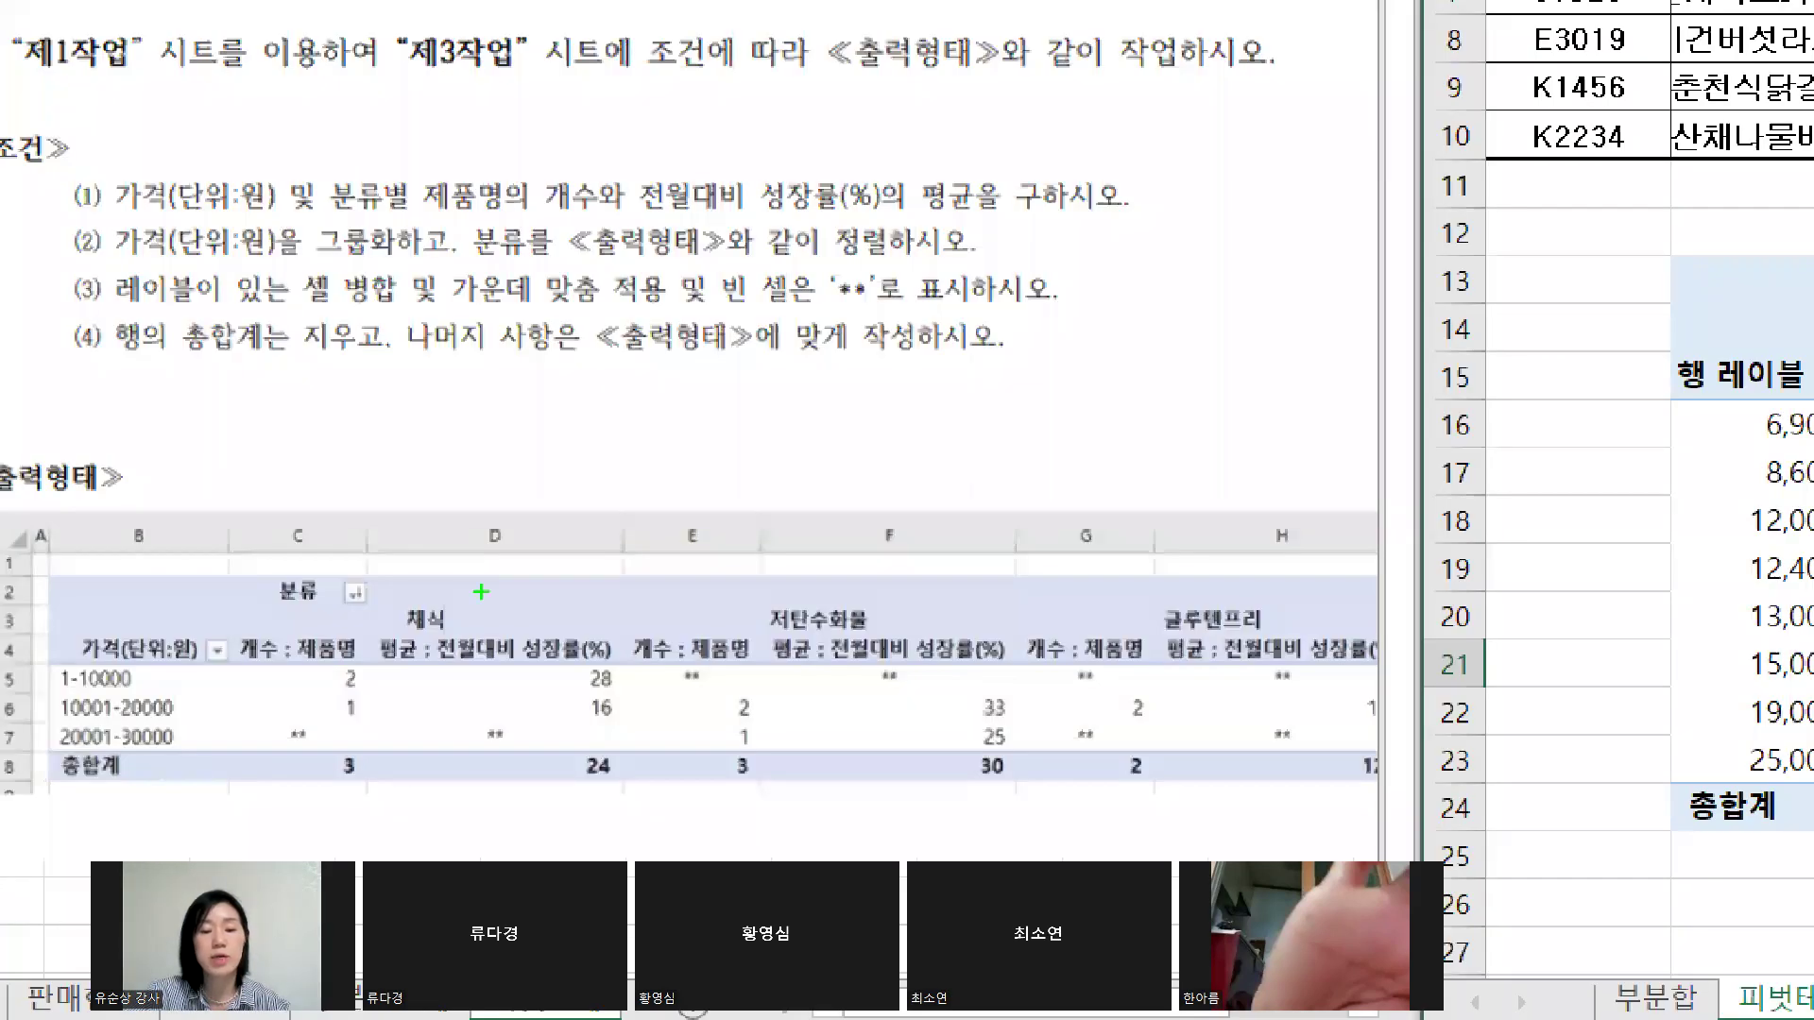
drag(480, 593, 446, 665)
mouse_move(789, 551)
mouse_down()
mouse_move(801, 601)
mouse_move(881, 586)
mouse_up()
drag(1299, 565, 1228, 651)
mouse_move(312, 603)
mouse_down()
mouse_move(253, 569)
mouse_move(274, 646)
mouse_up()
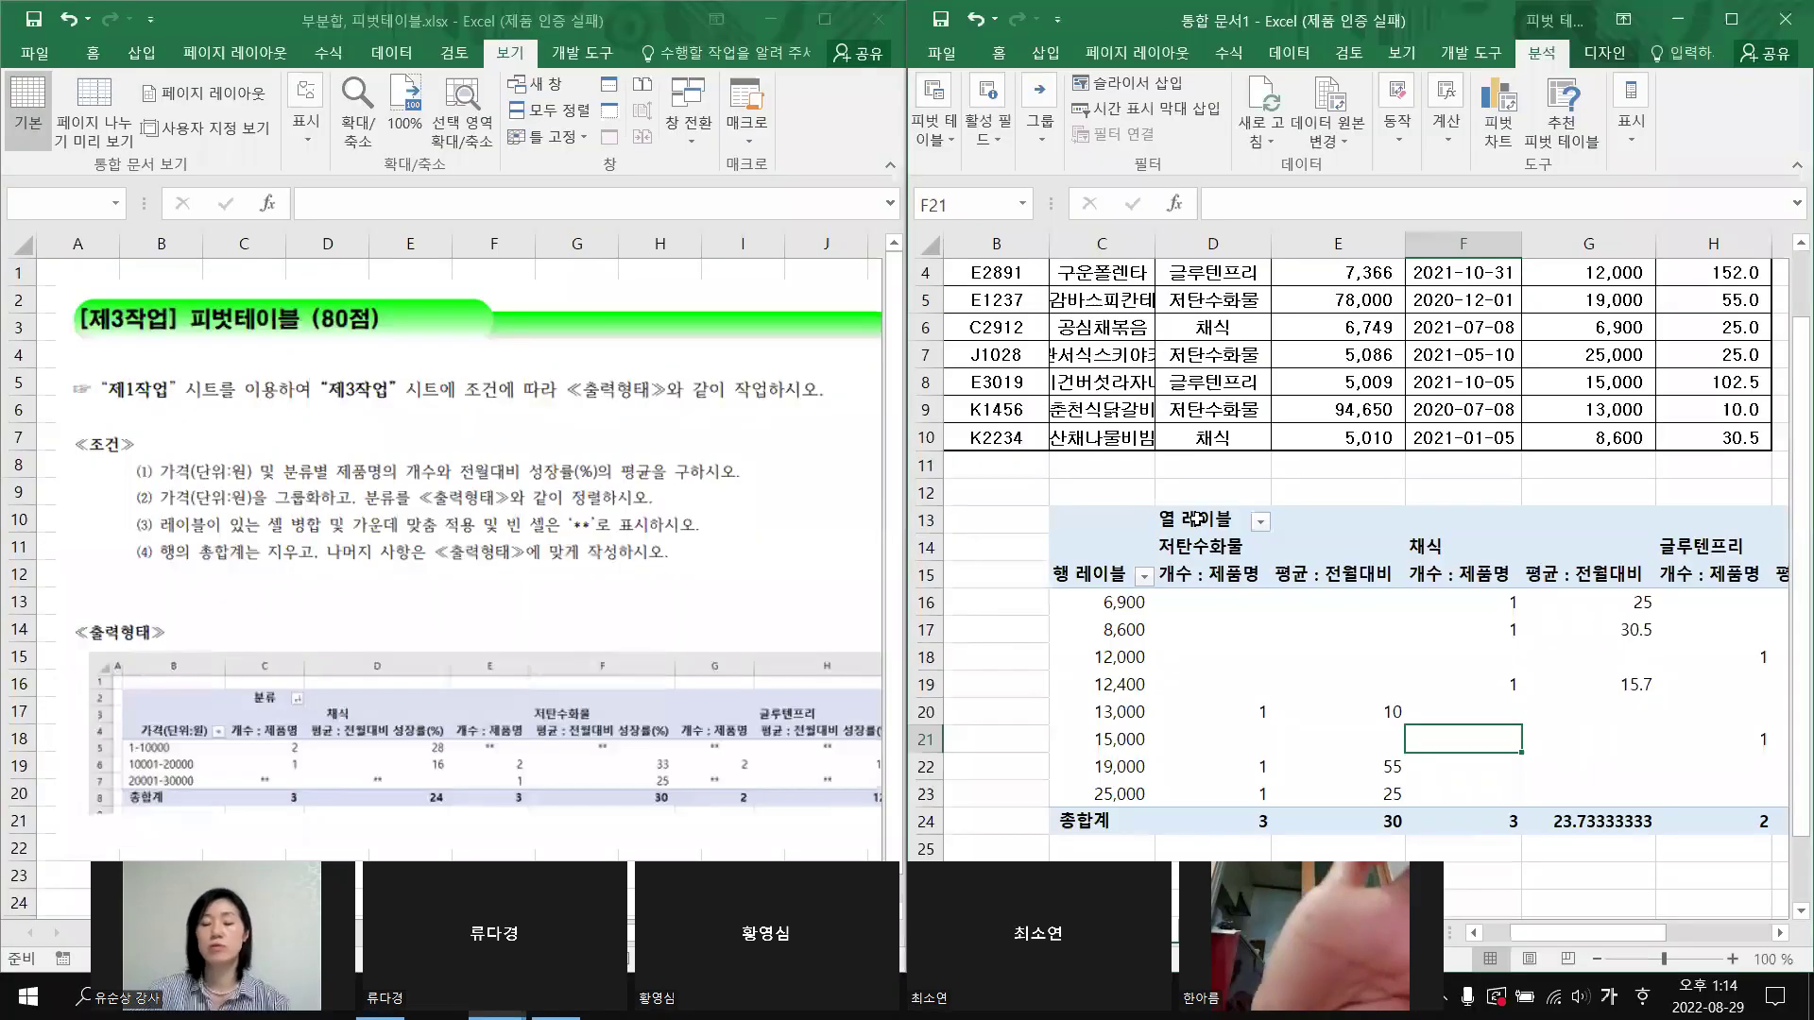
click(1195, 519)
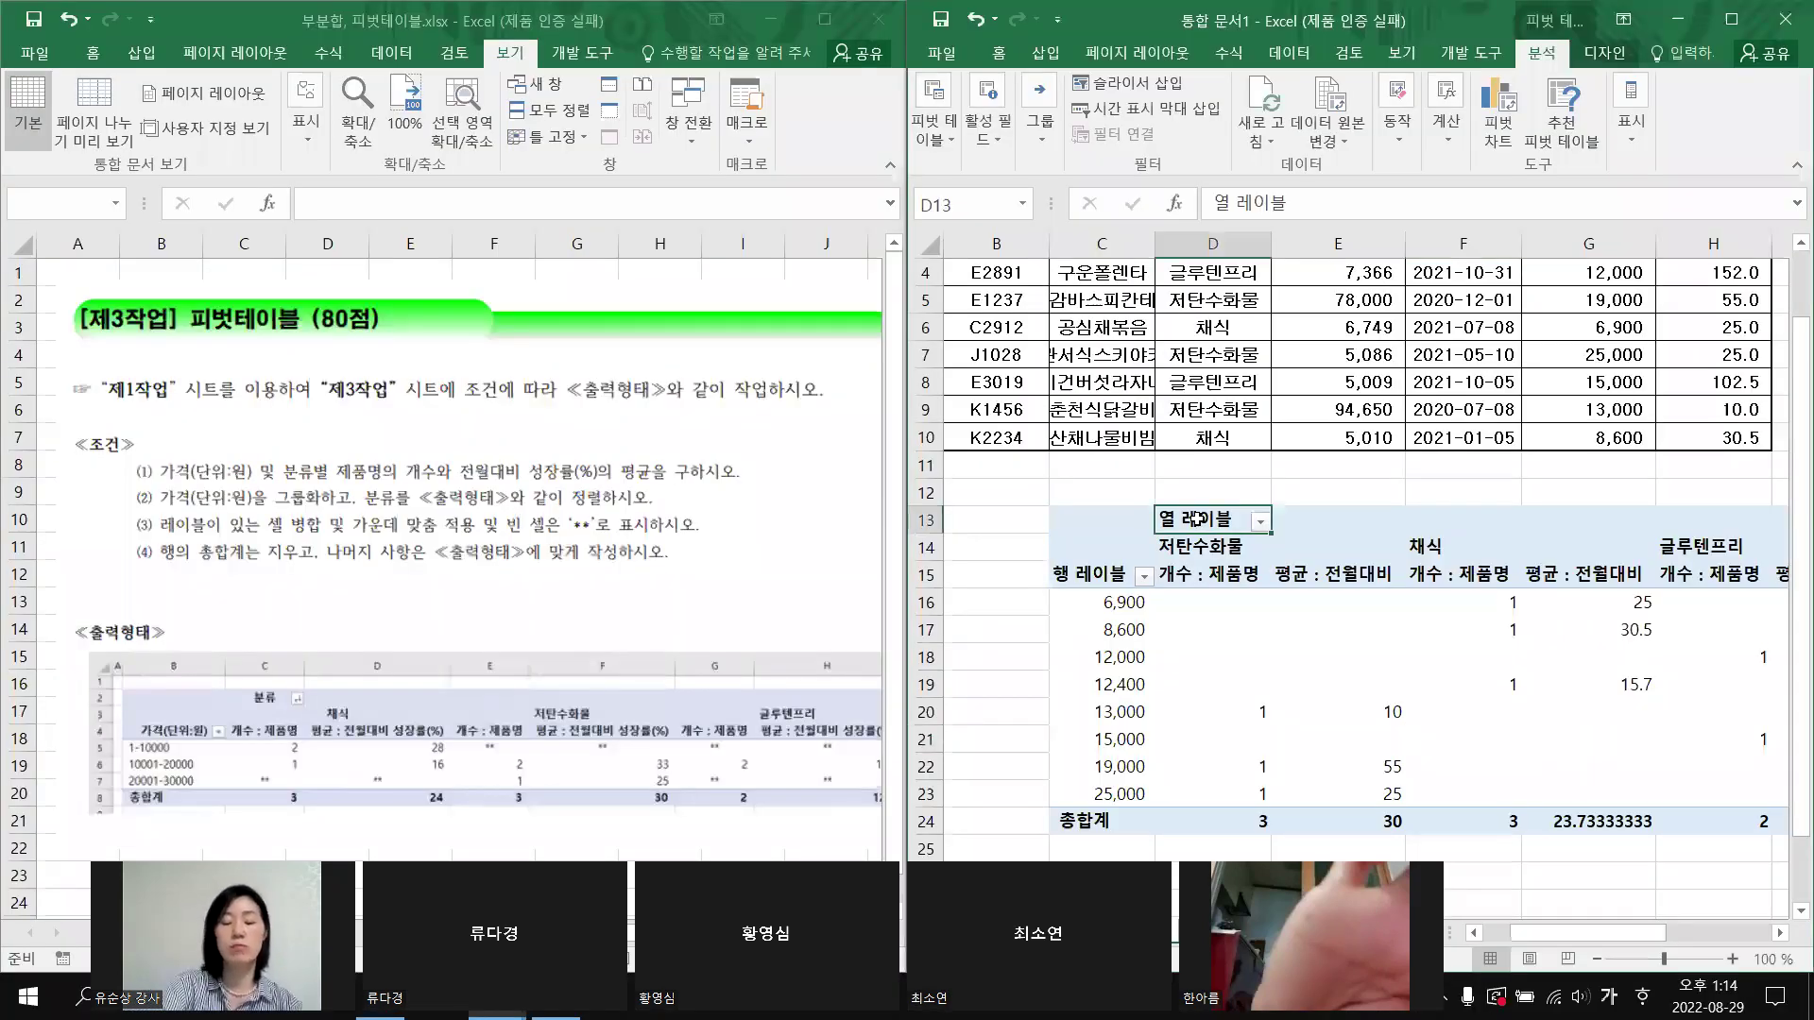
text(분)
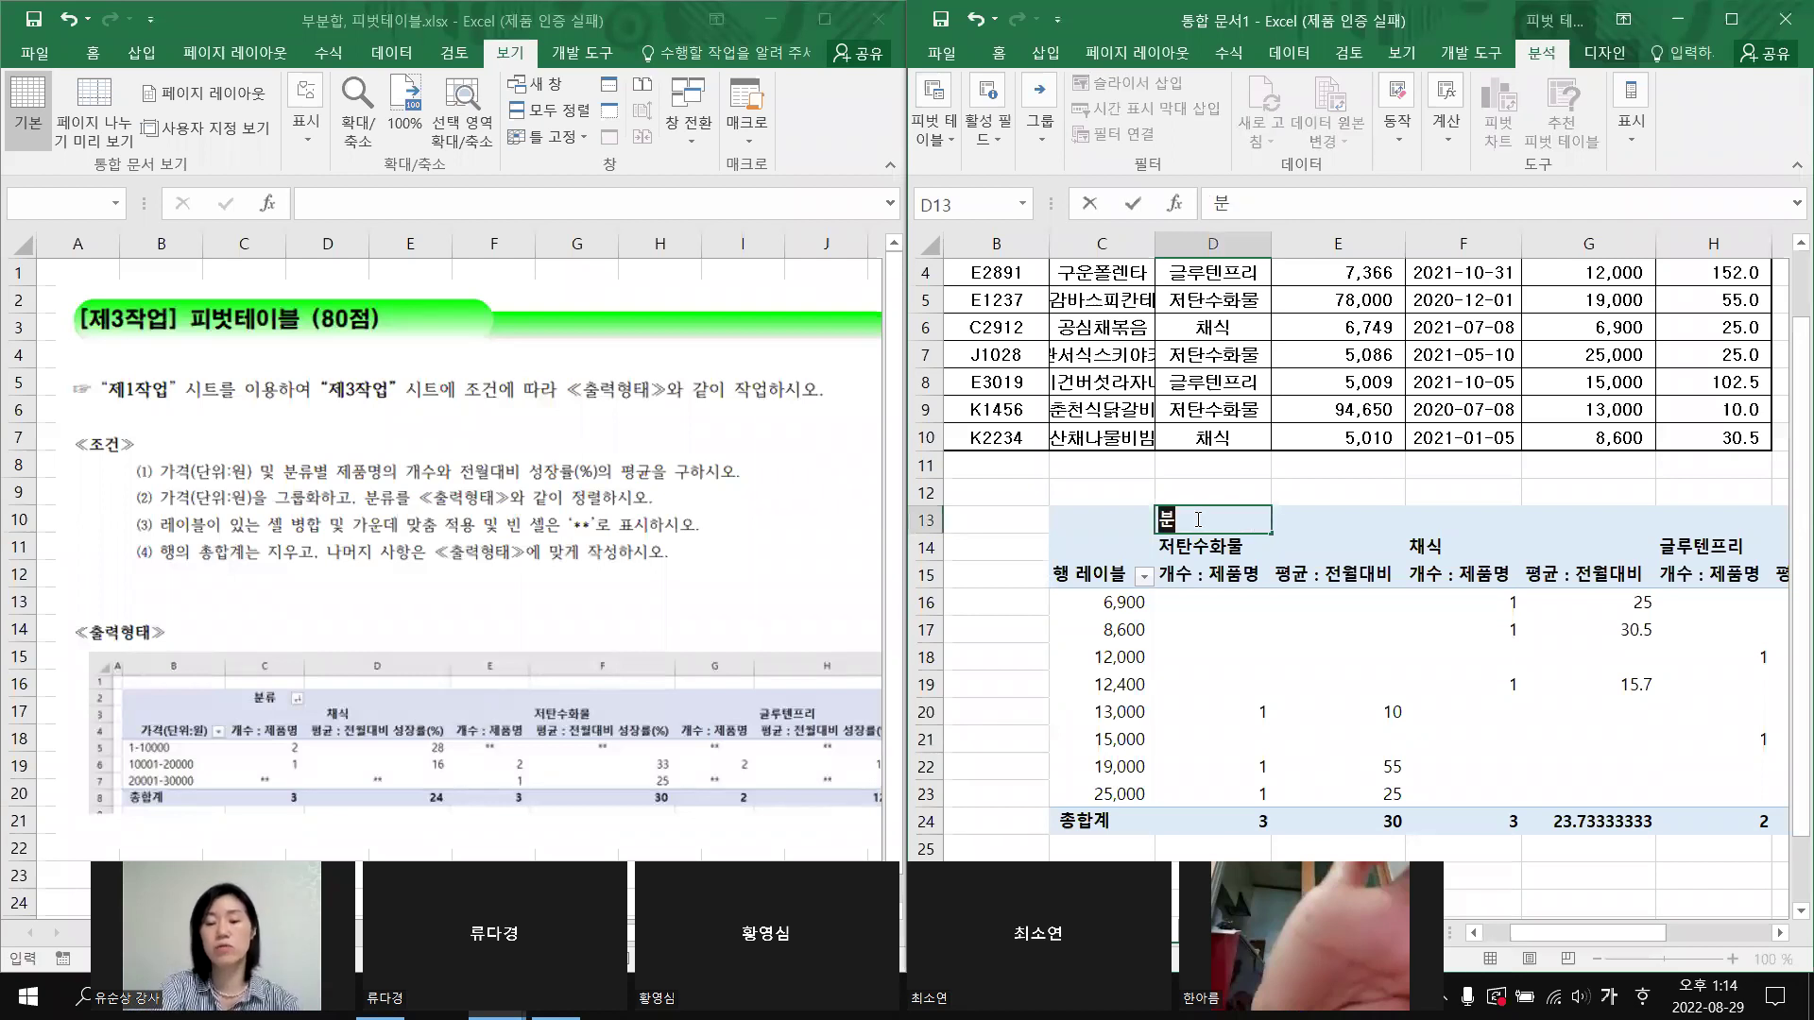
text(ㄹㅠ)
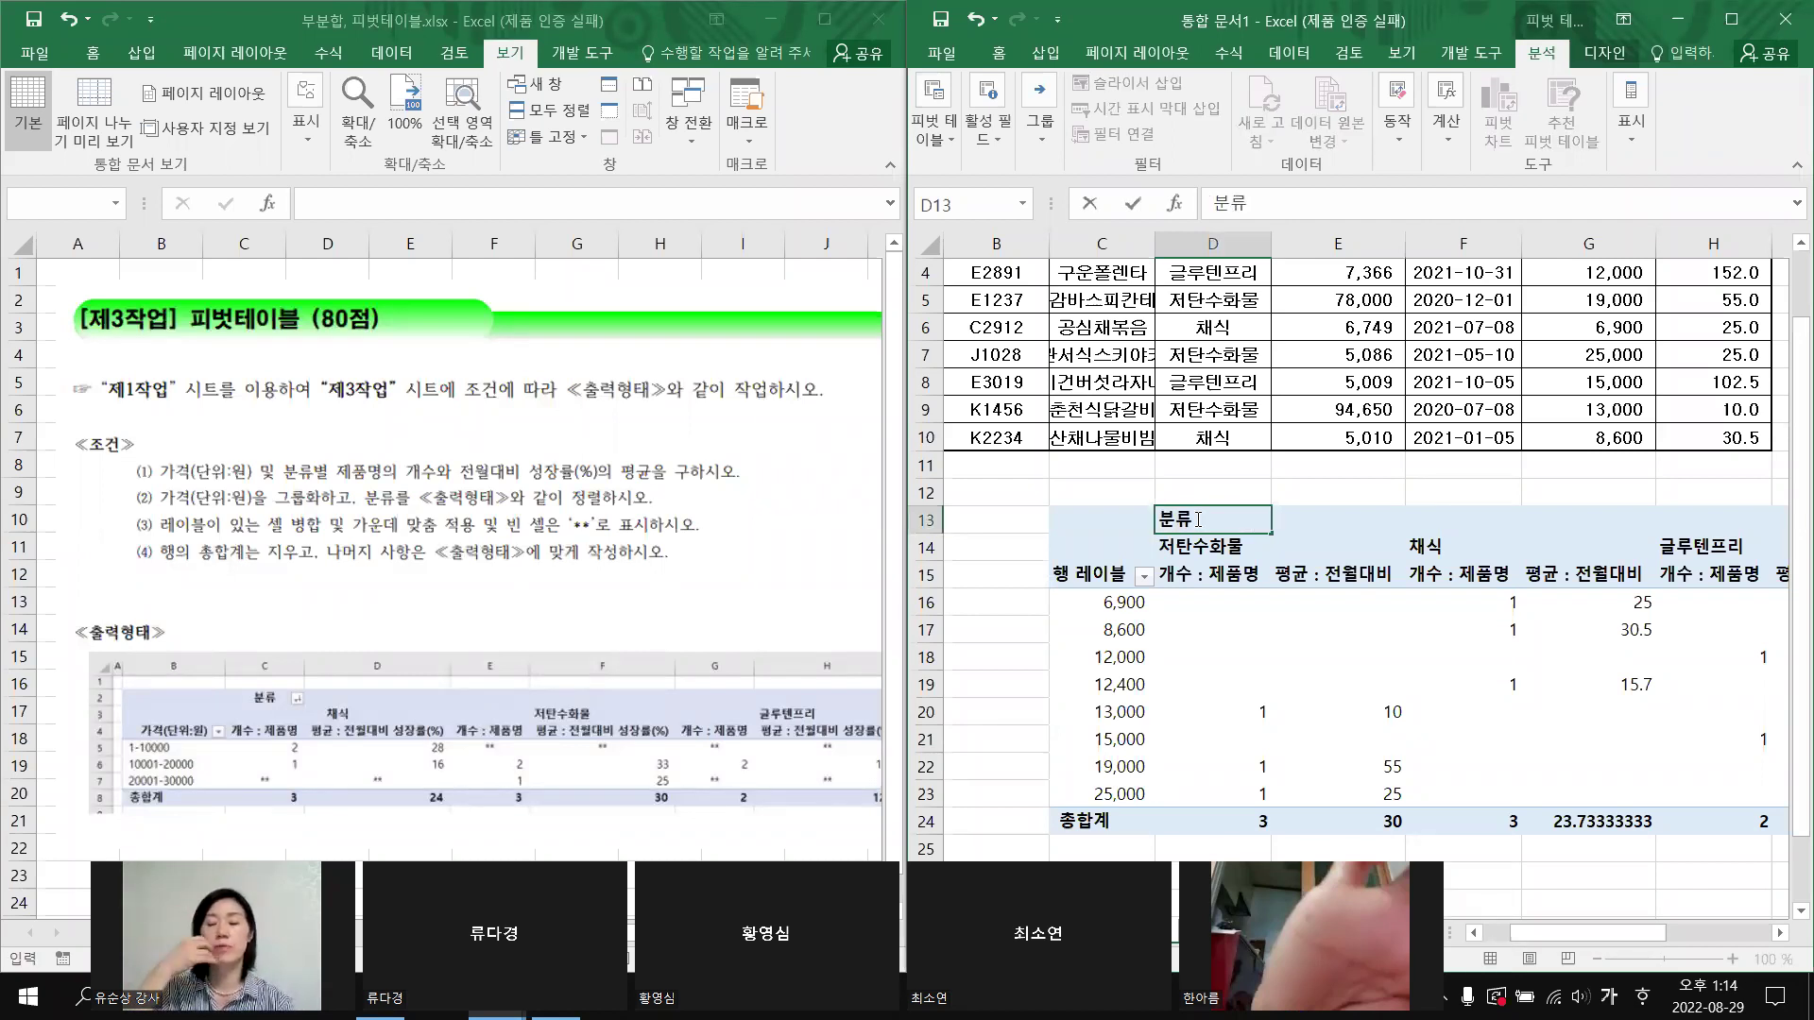
key(Return)
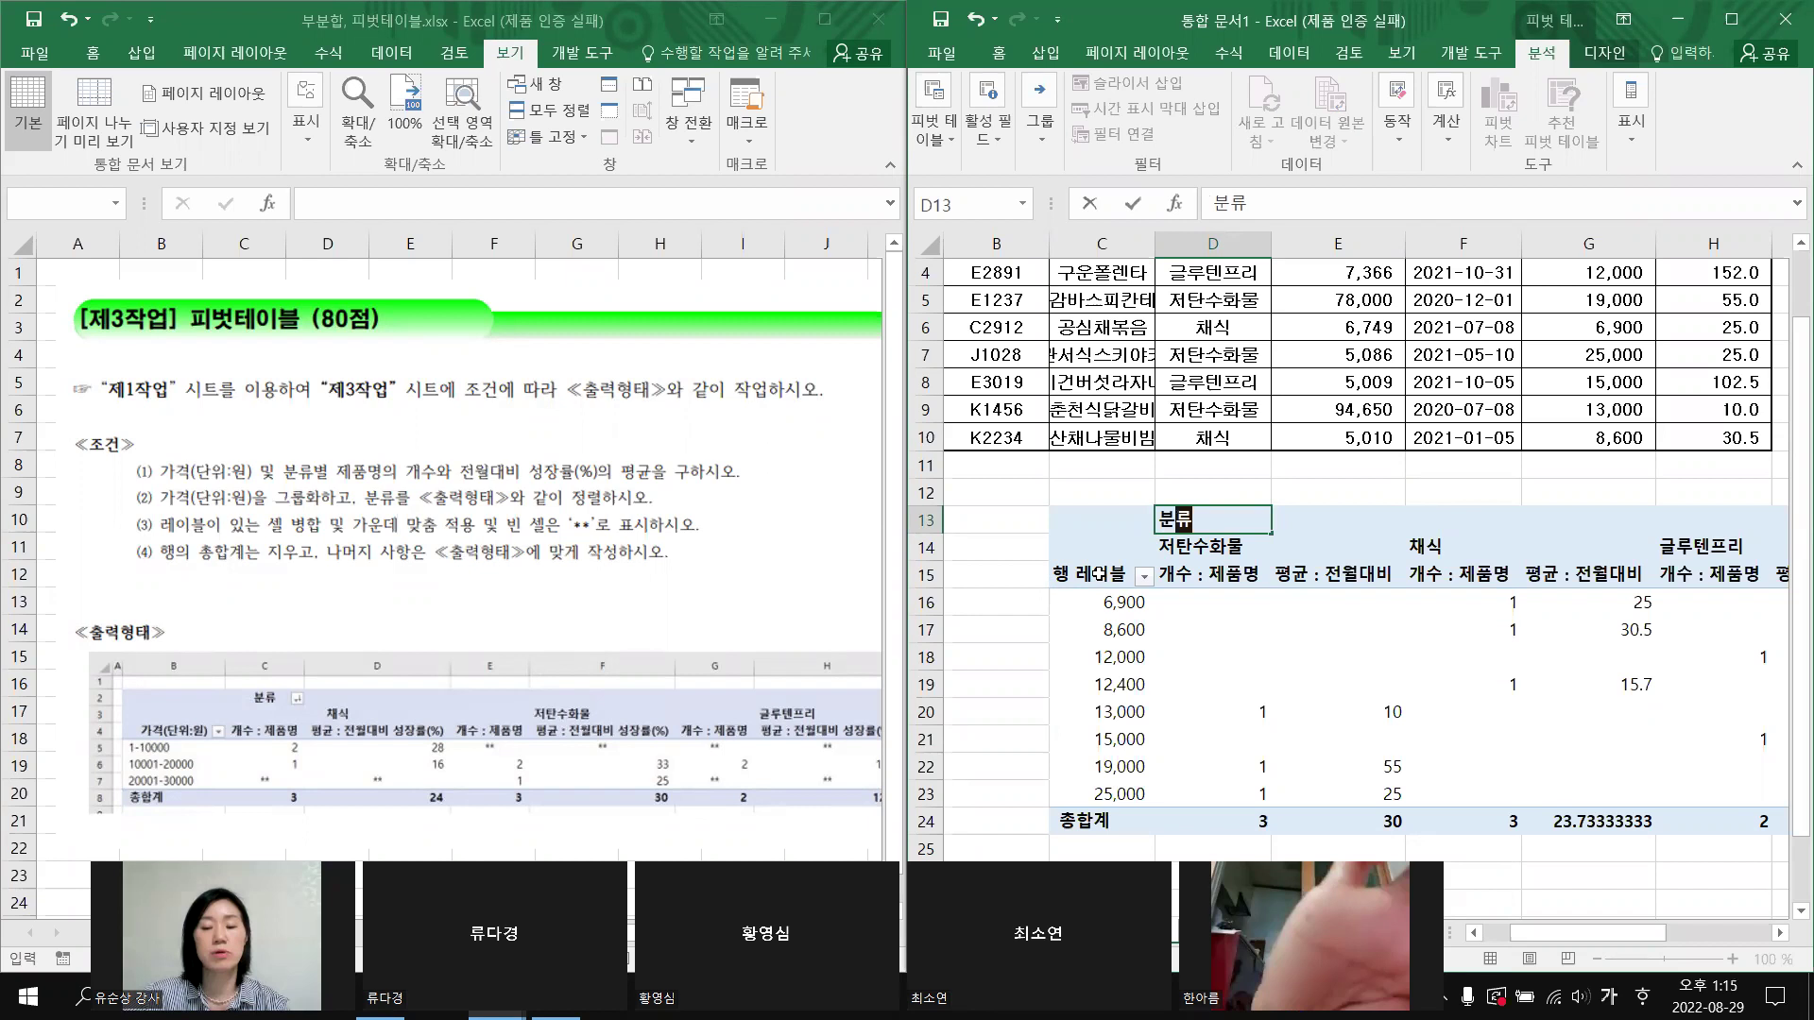
Step: Rename the row label in C15 as 가격(단위:원)
click(1096, 574)
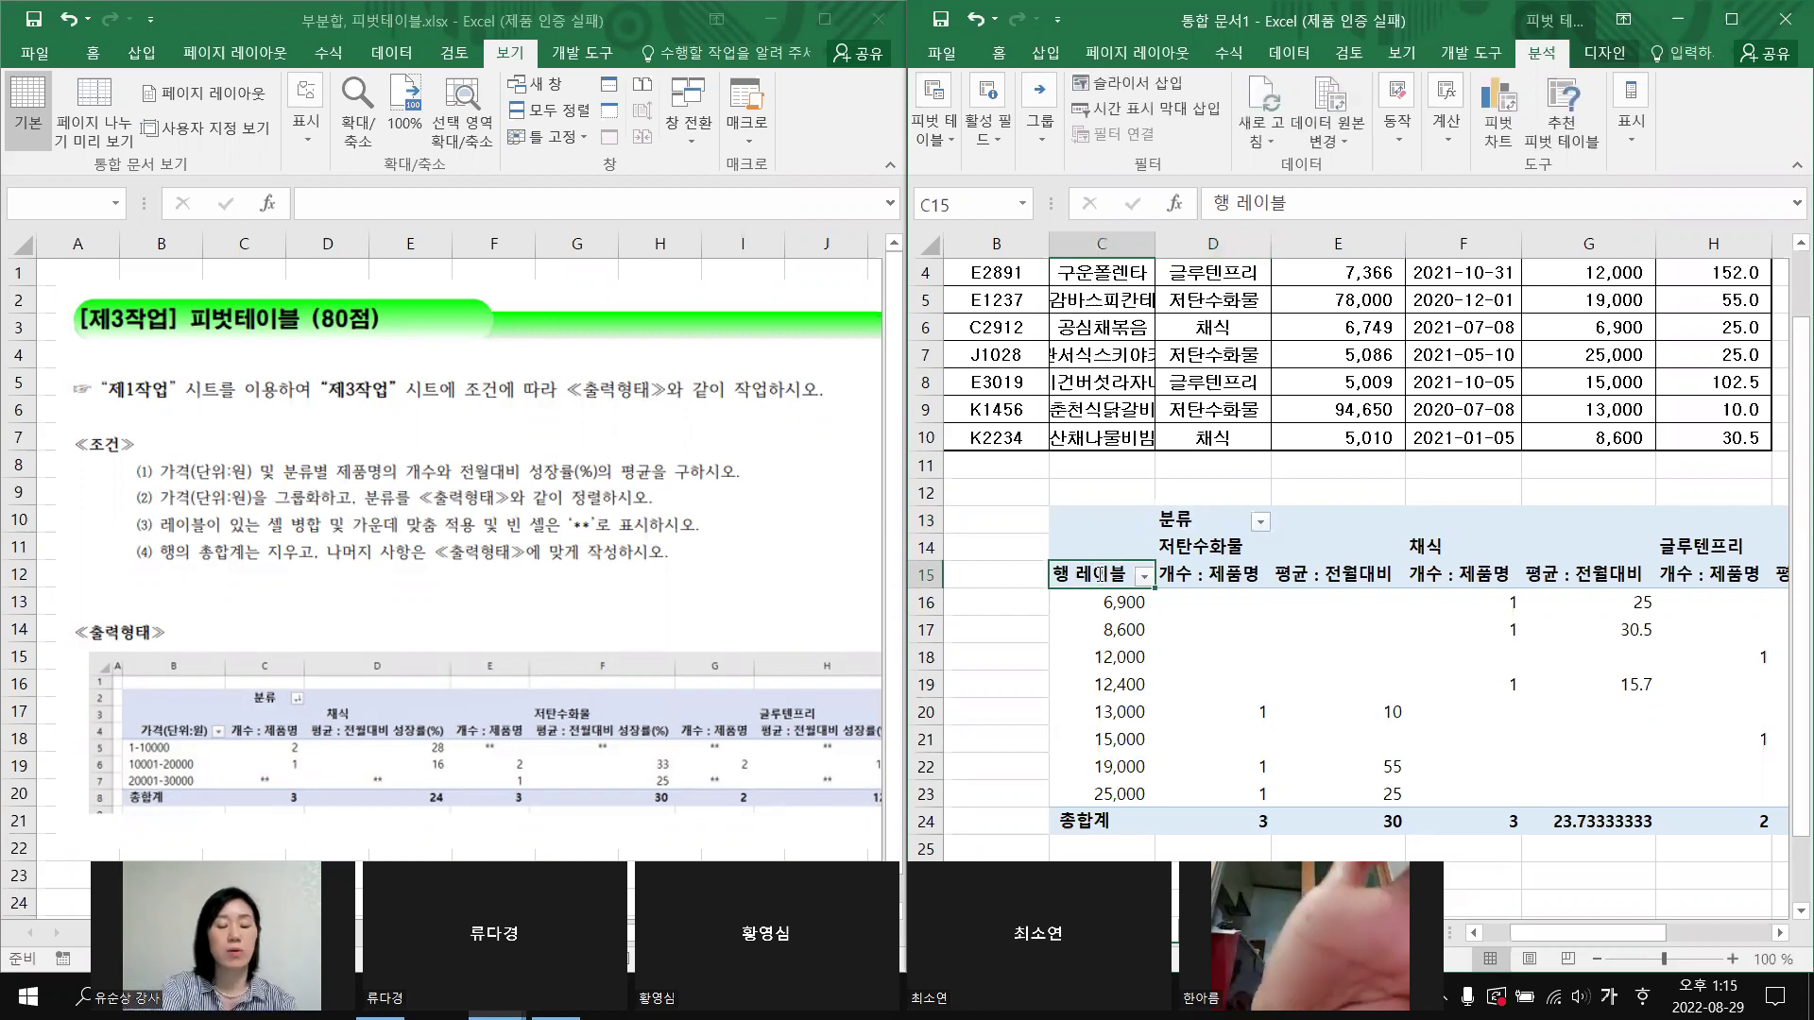
text(가격)
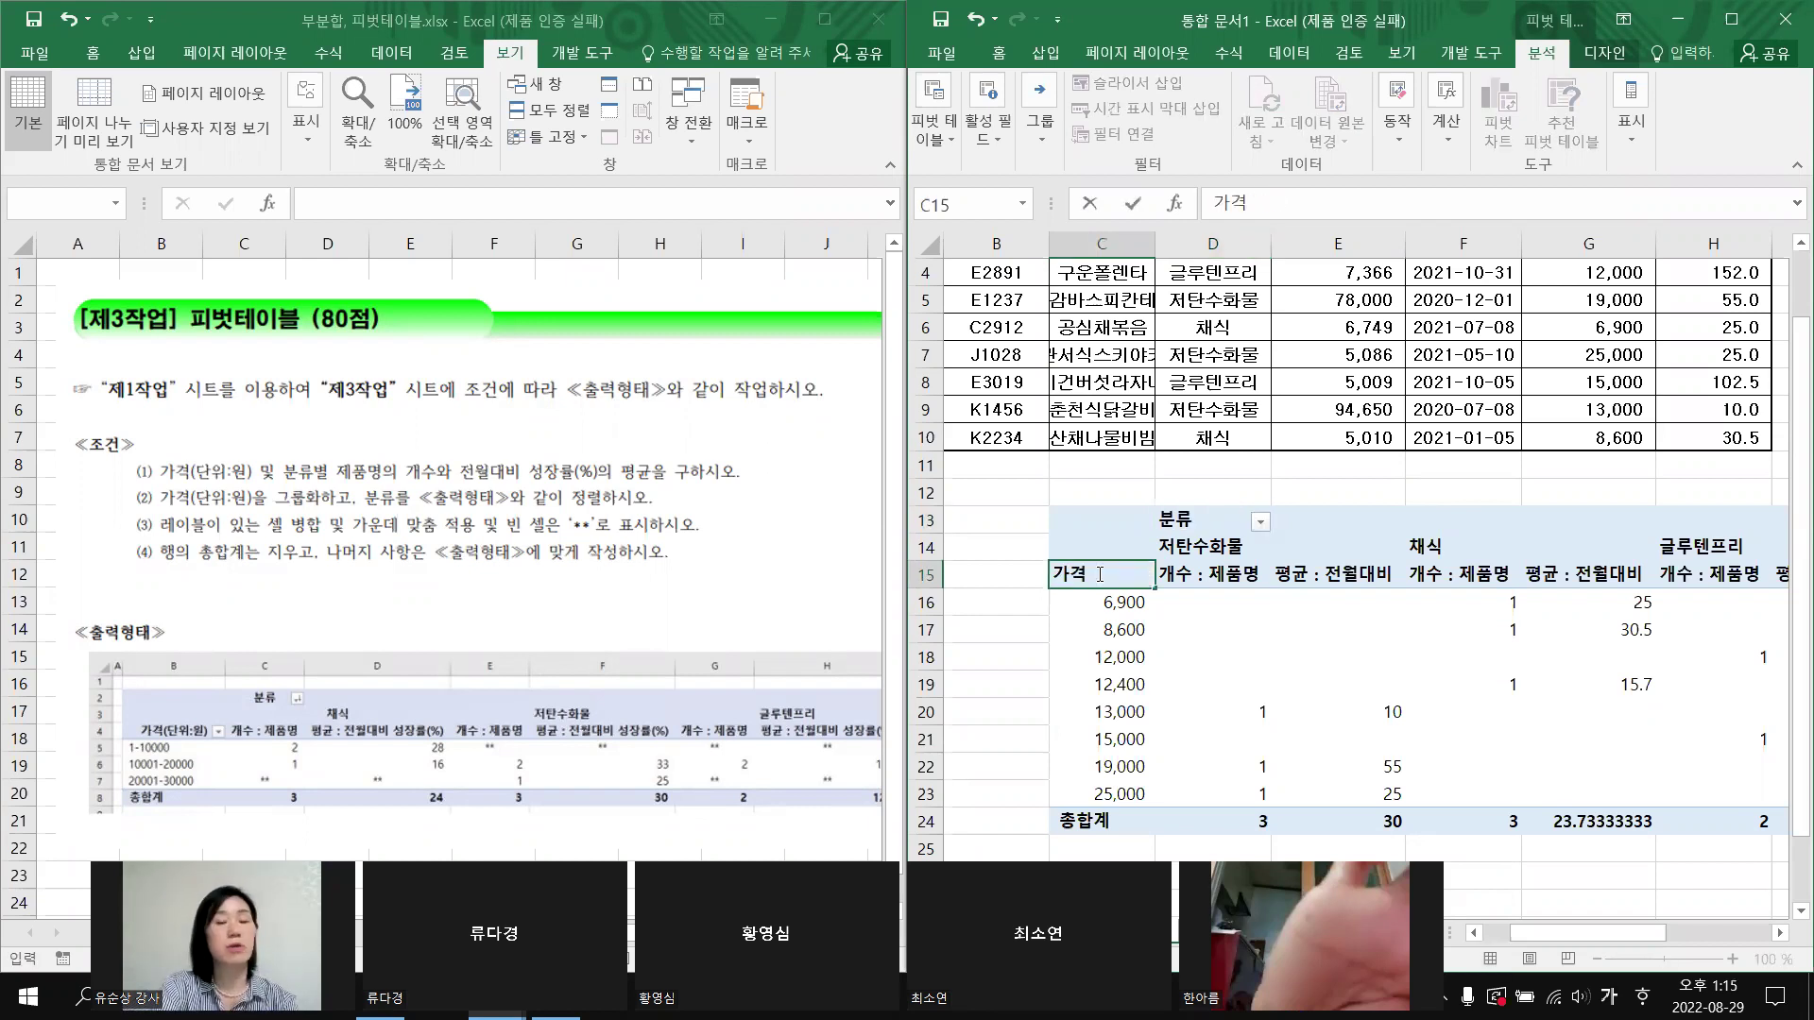
text((단우)
text(:)
text(원)
text())
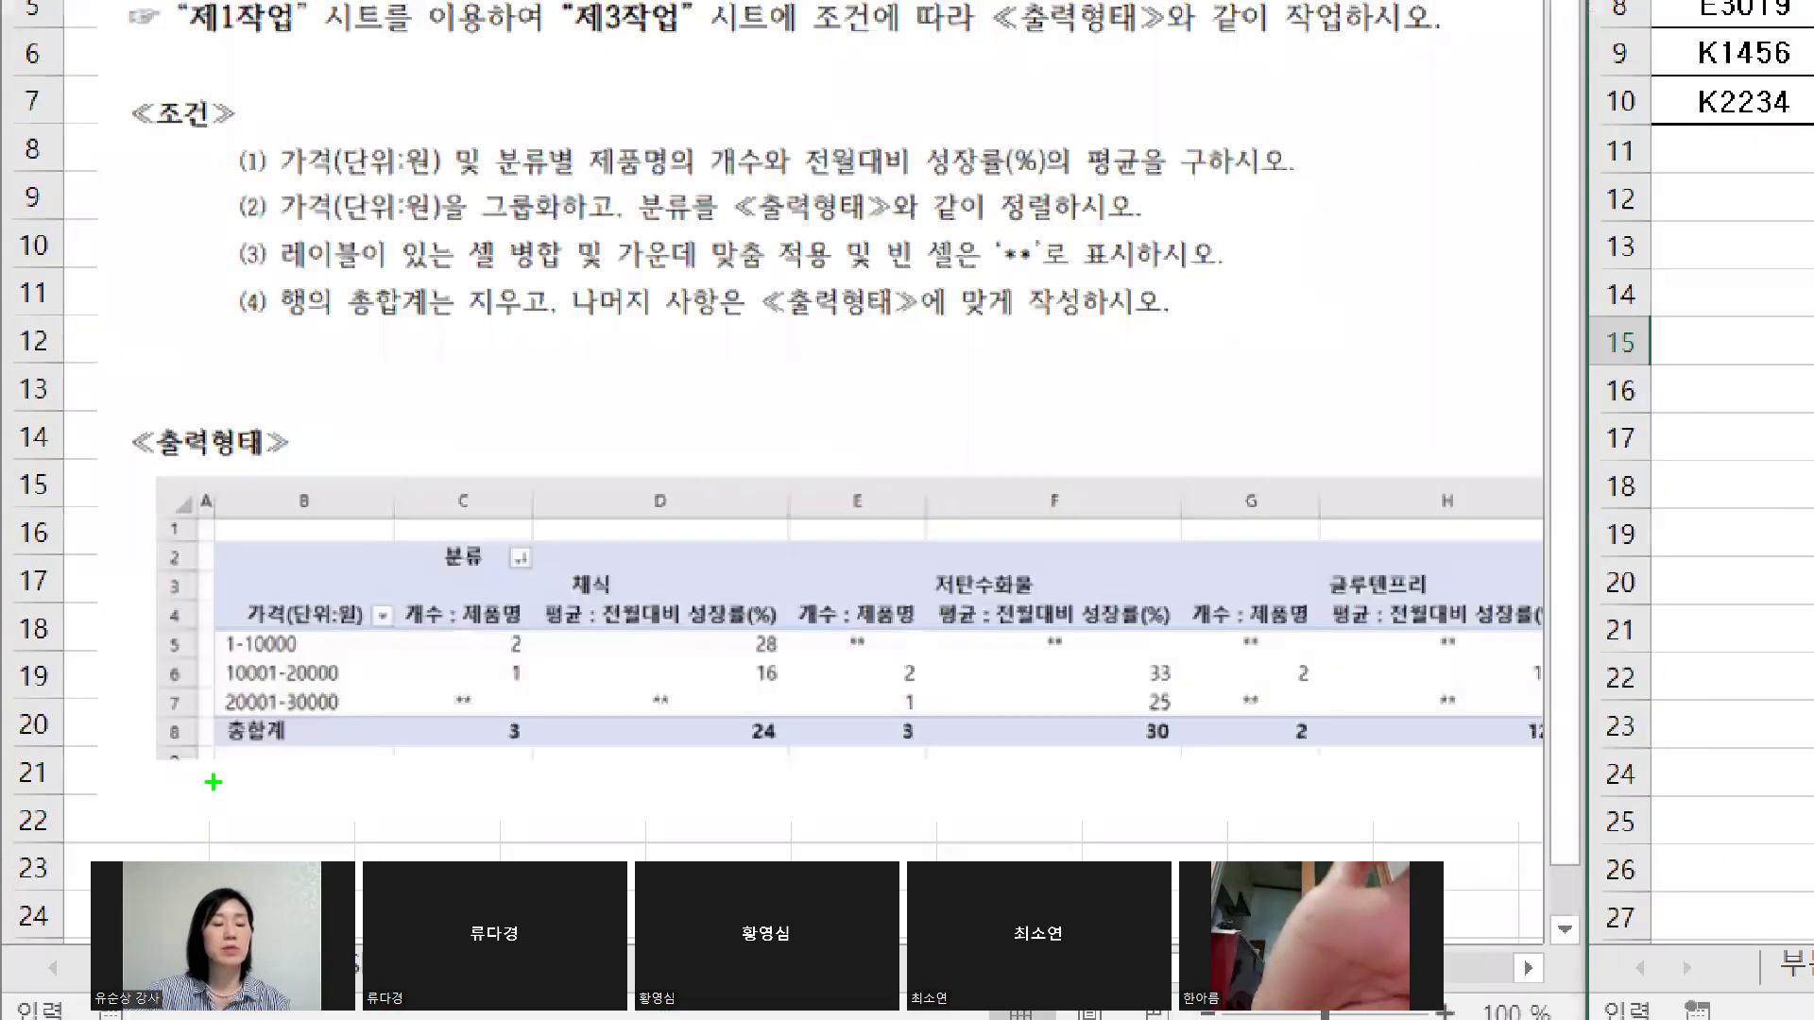
Step: Mark the price ranges in the output sample and the grouping requirement in condition (2)
drag(220, 680, 261, 725)
drag(208, 798, 176, 830)
mouse_move(223, 672)
mouse_down()
mouse_move(318, 754)
mouse_move(227, 773)
mouse_up()
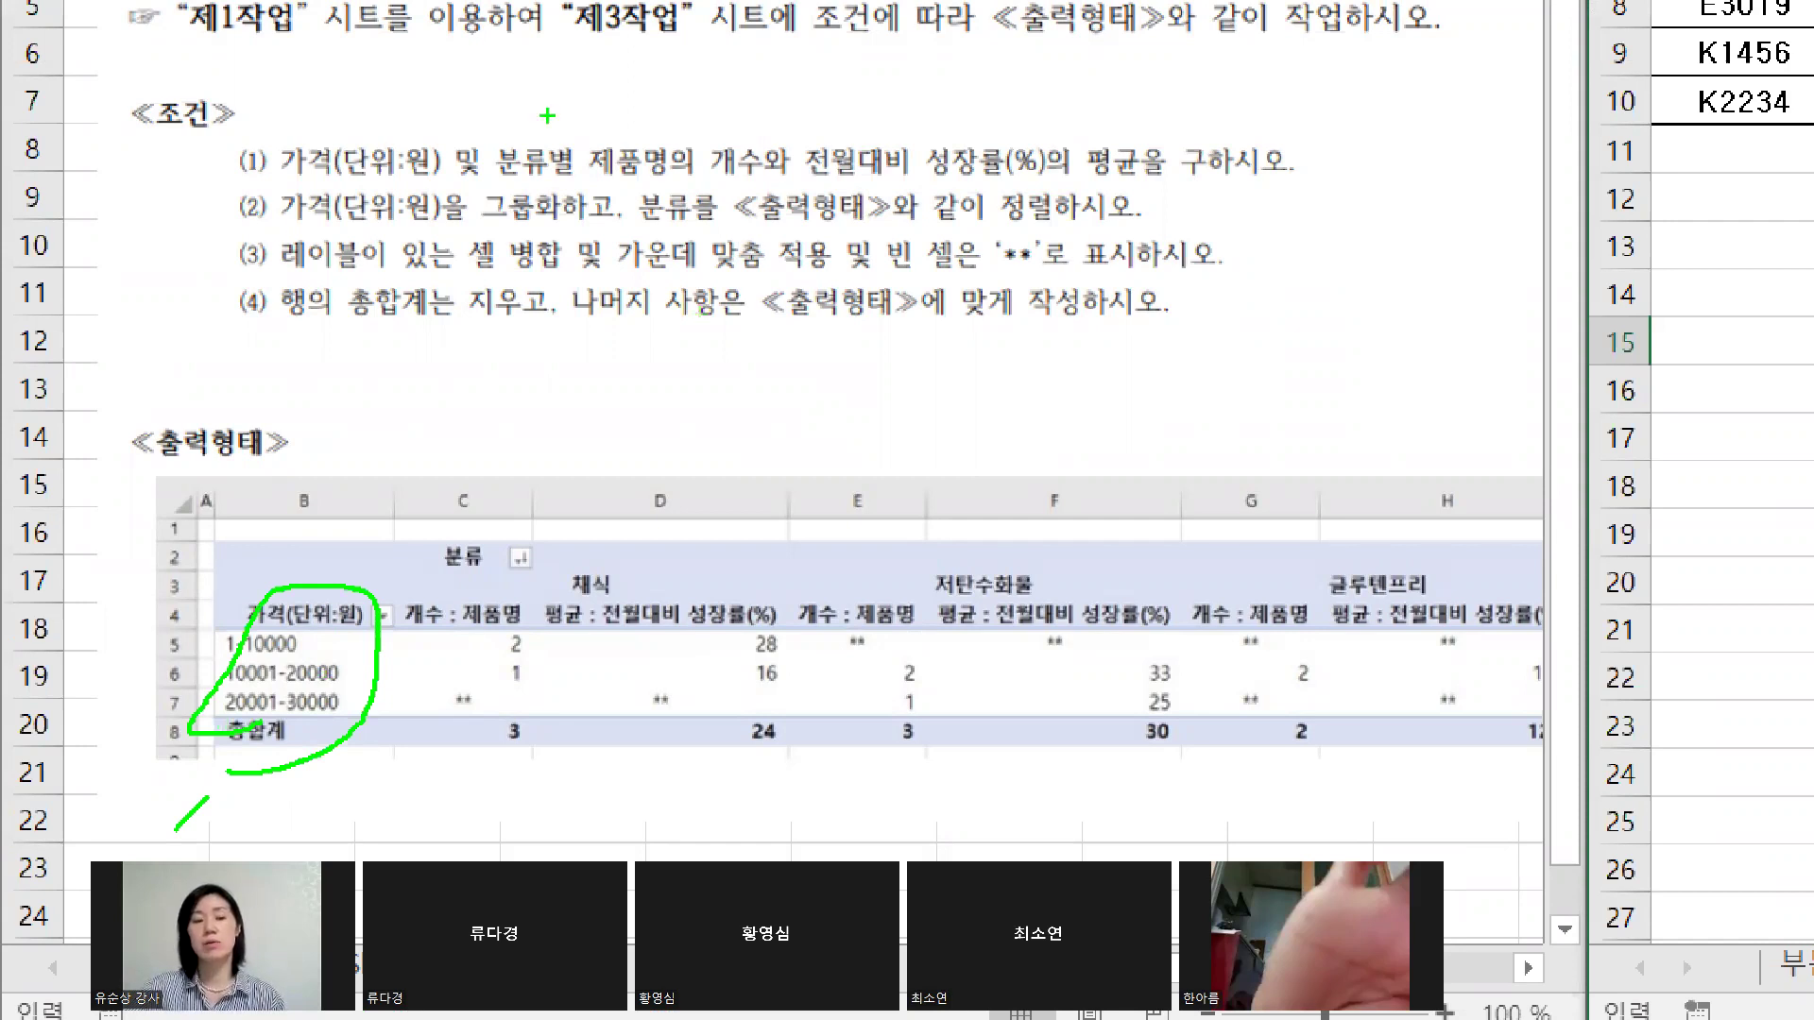
mouse_move(276, 227)
mouse_down()
mouse_move(482, 171)
mouse_move(374, 202)
mouse_move(324, 248)
mouse_up()
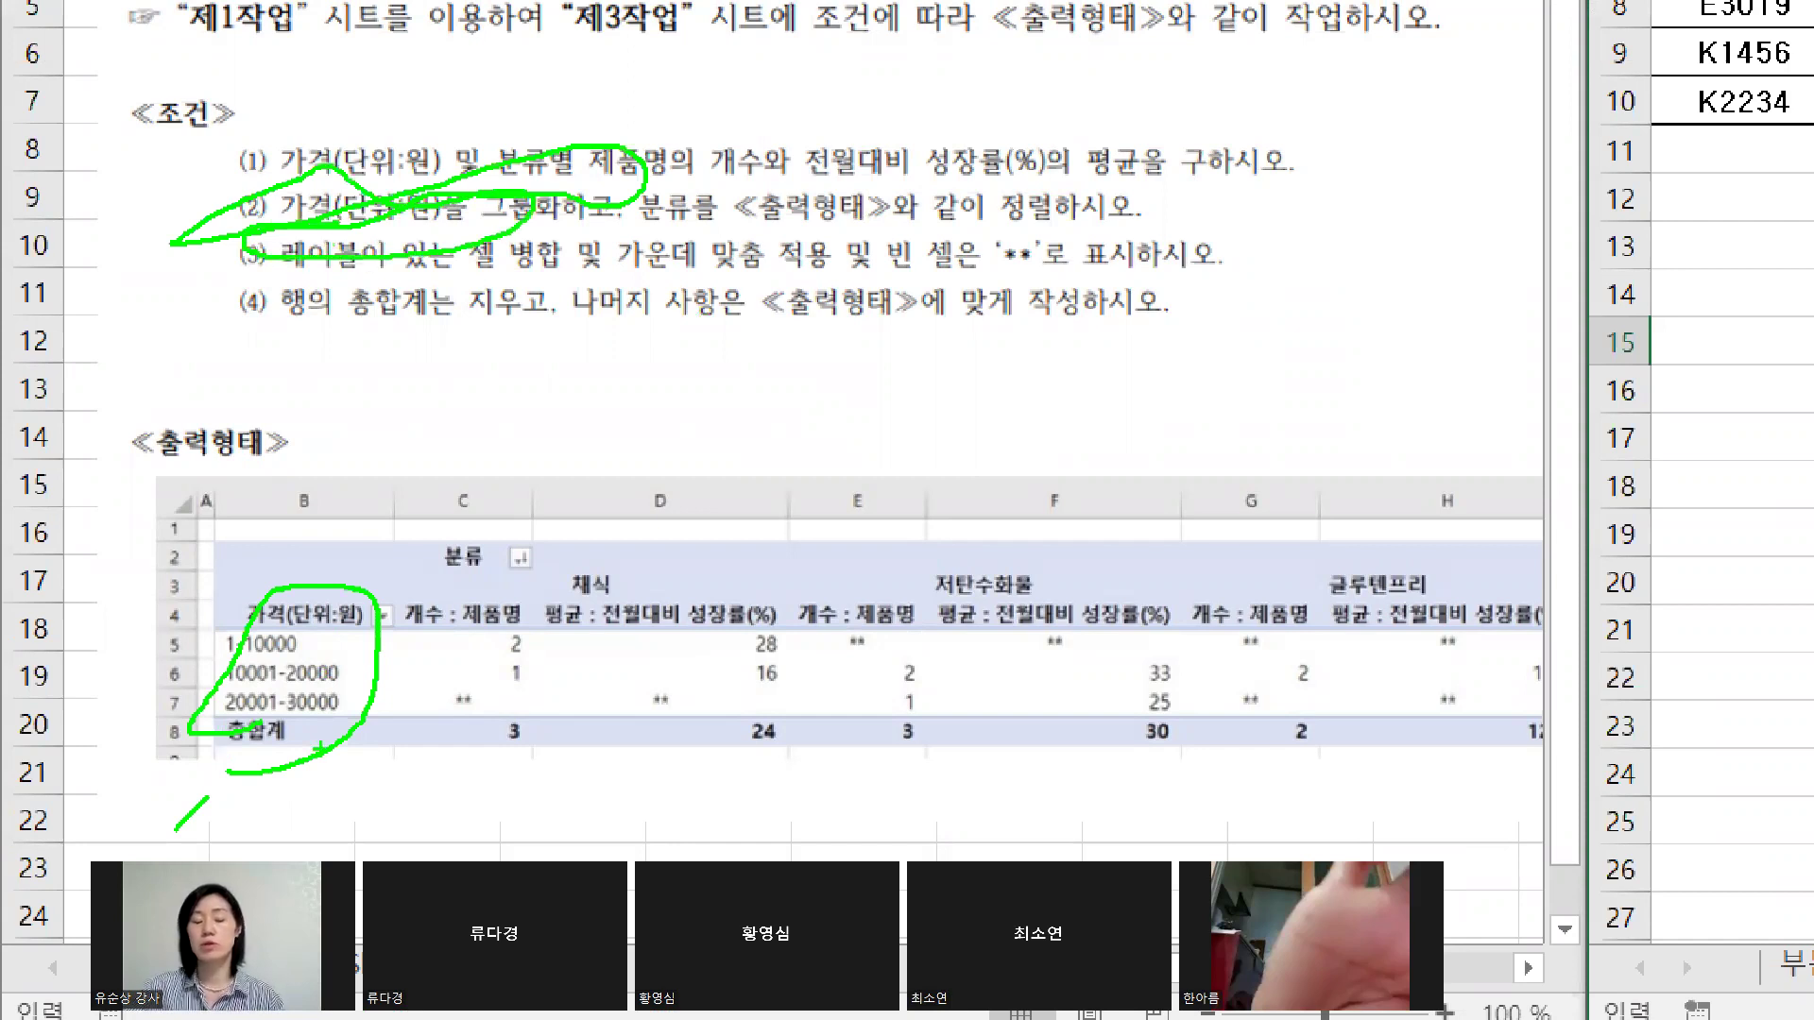
drag(320, 746, 319, 806)
key(Escape)
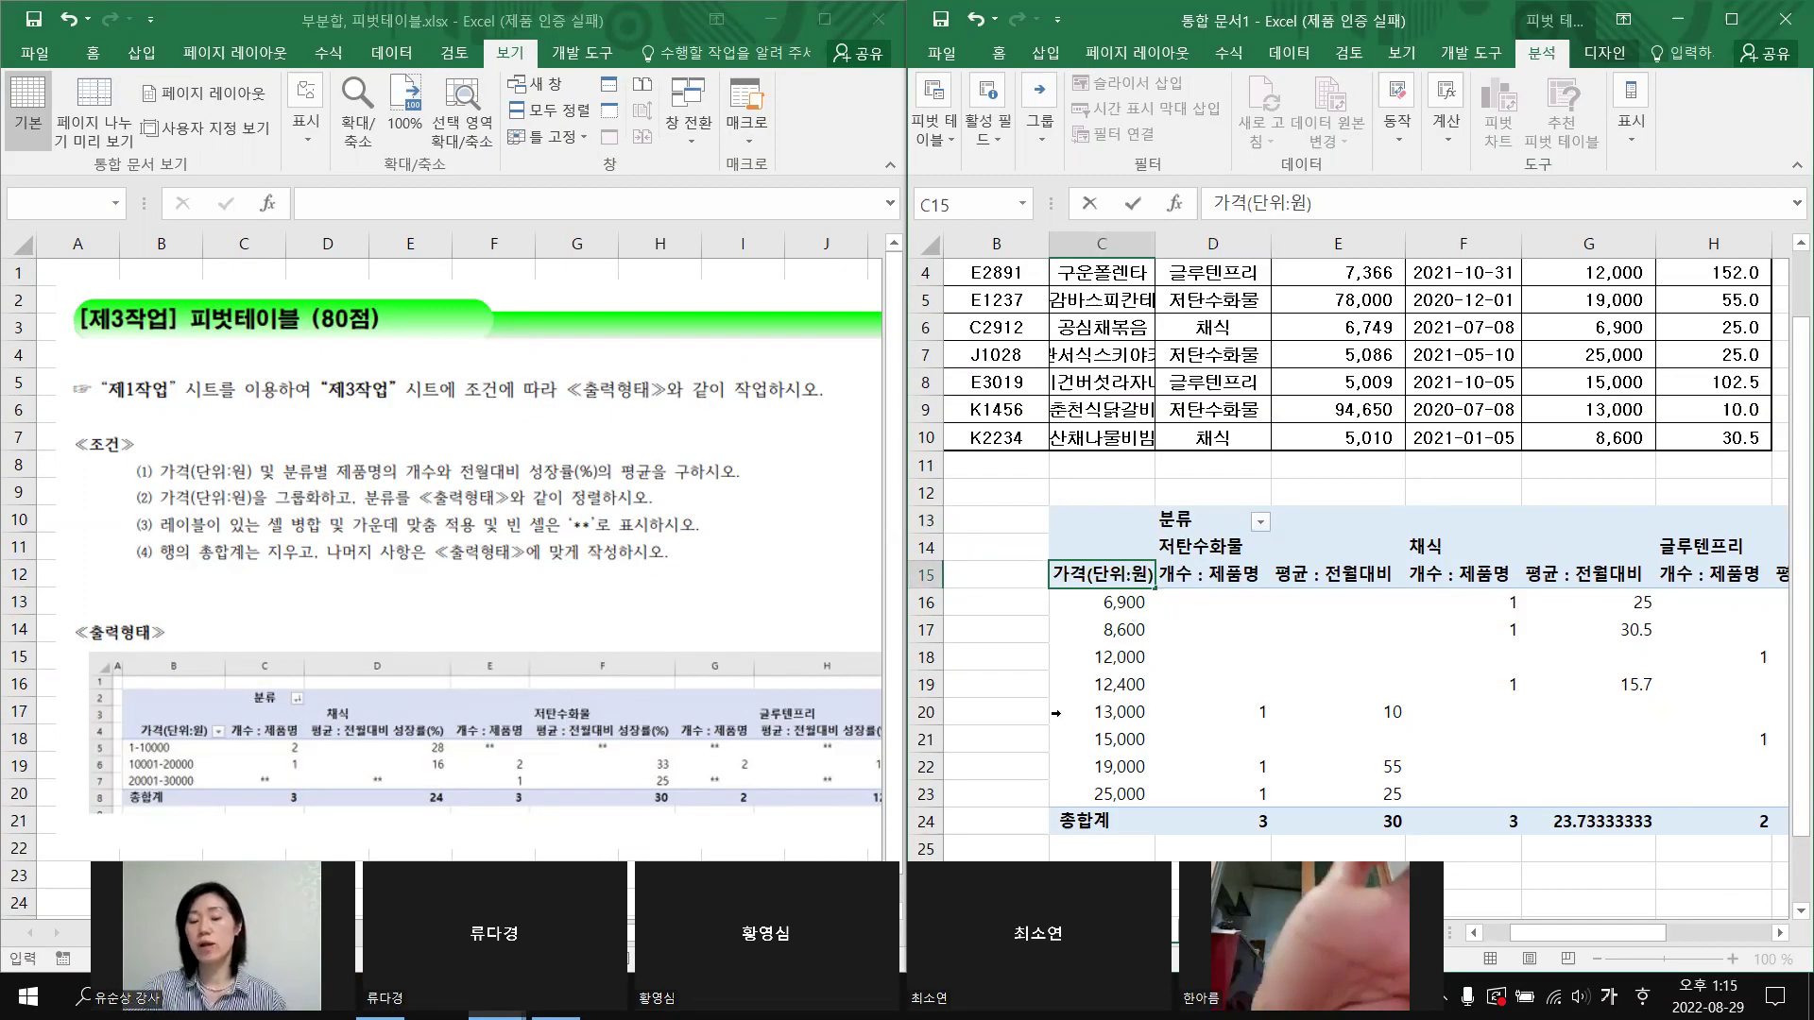
click(1121, 684)
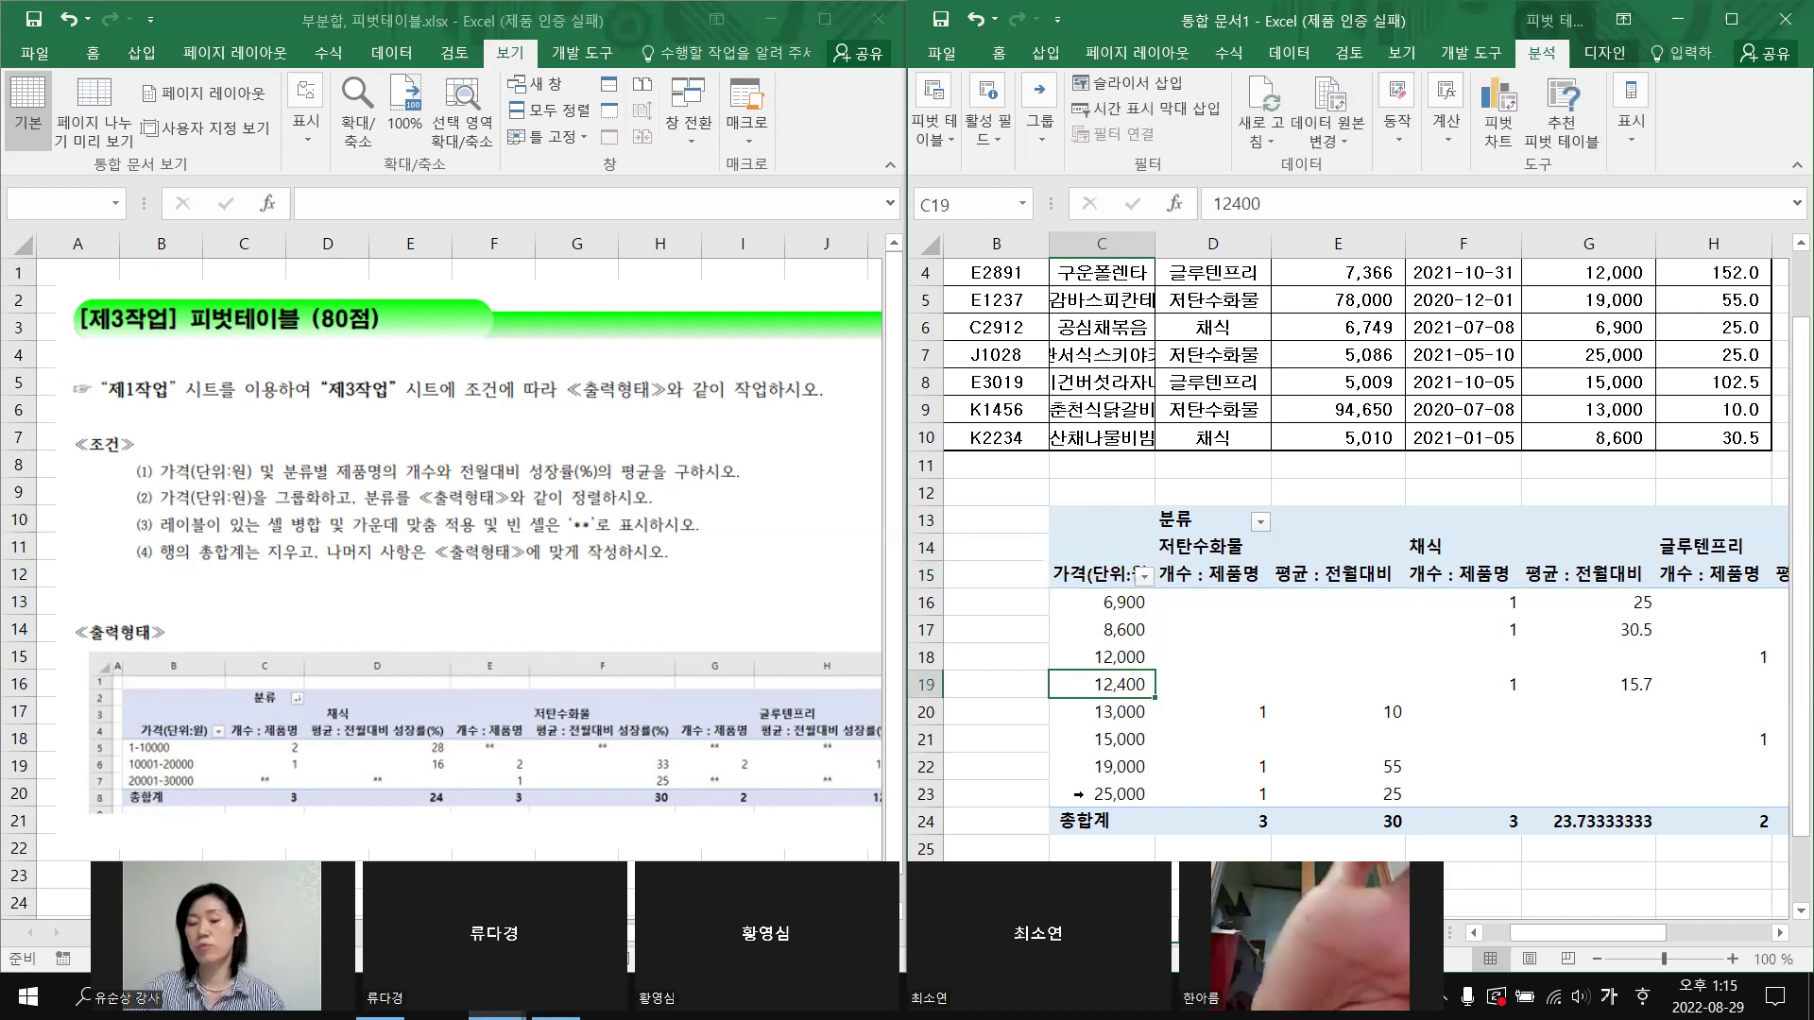
right_click(1112, 696)
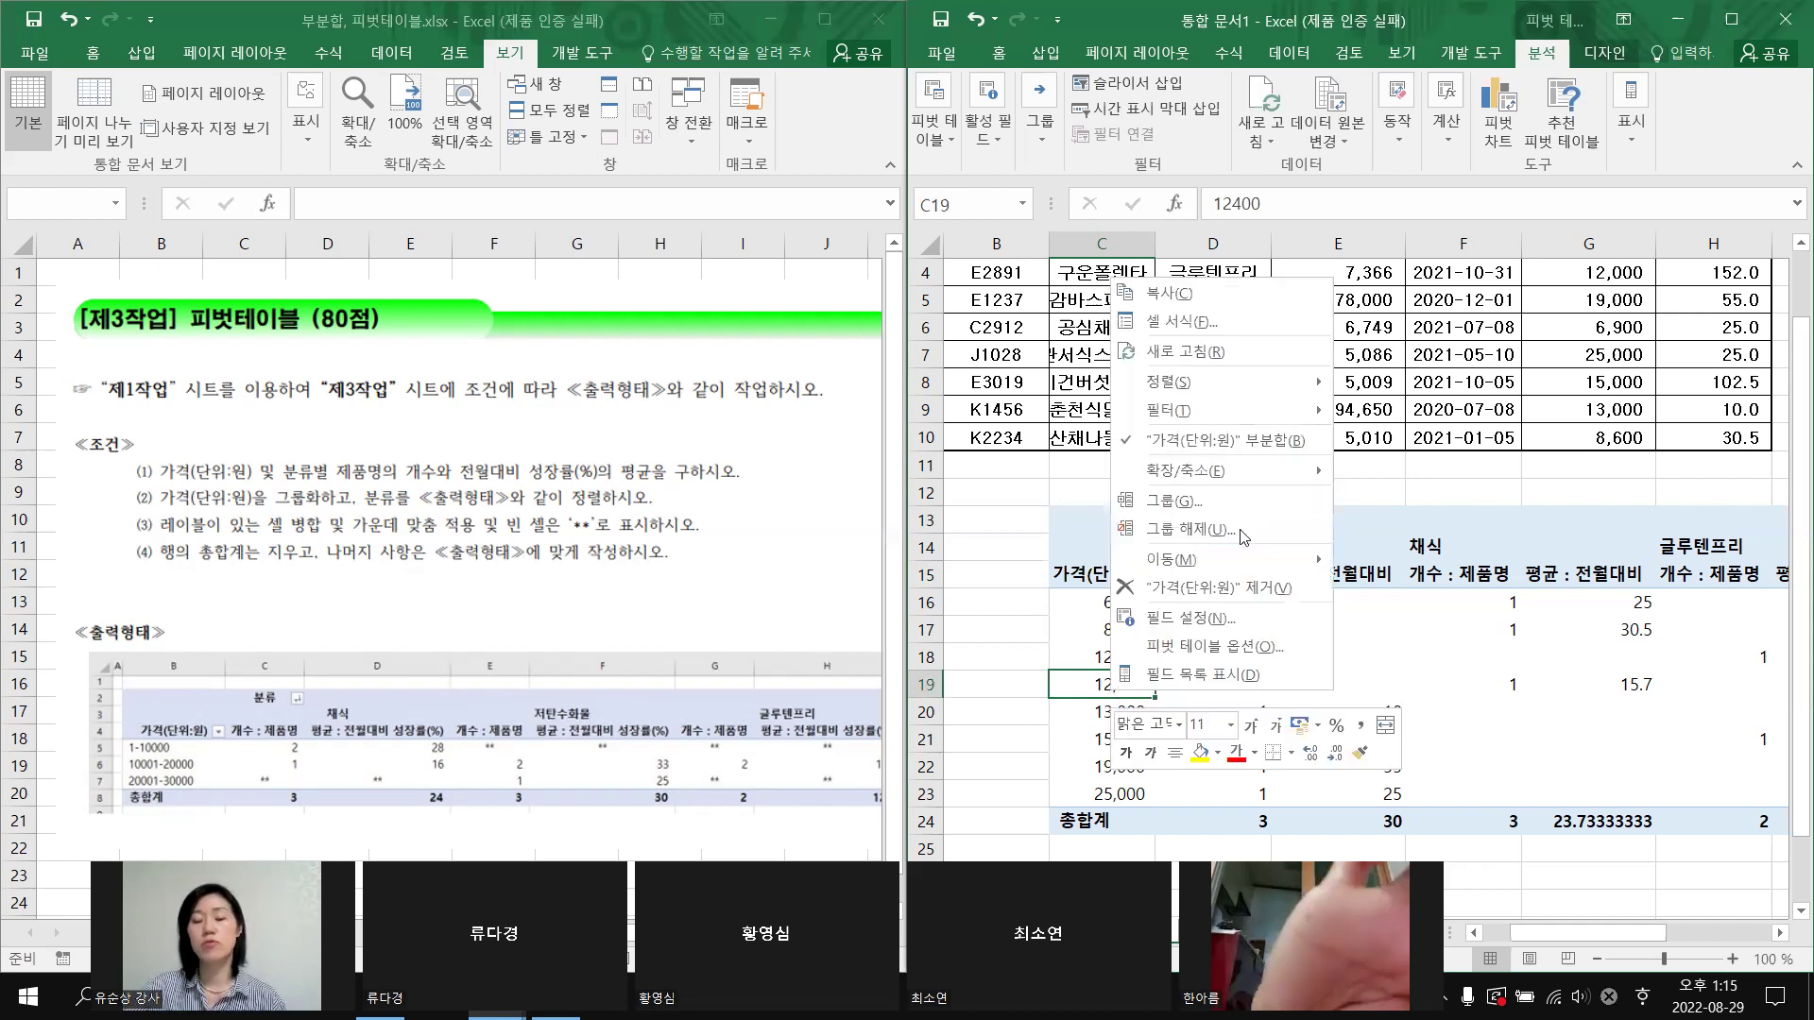
click(1186, 514)
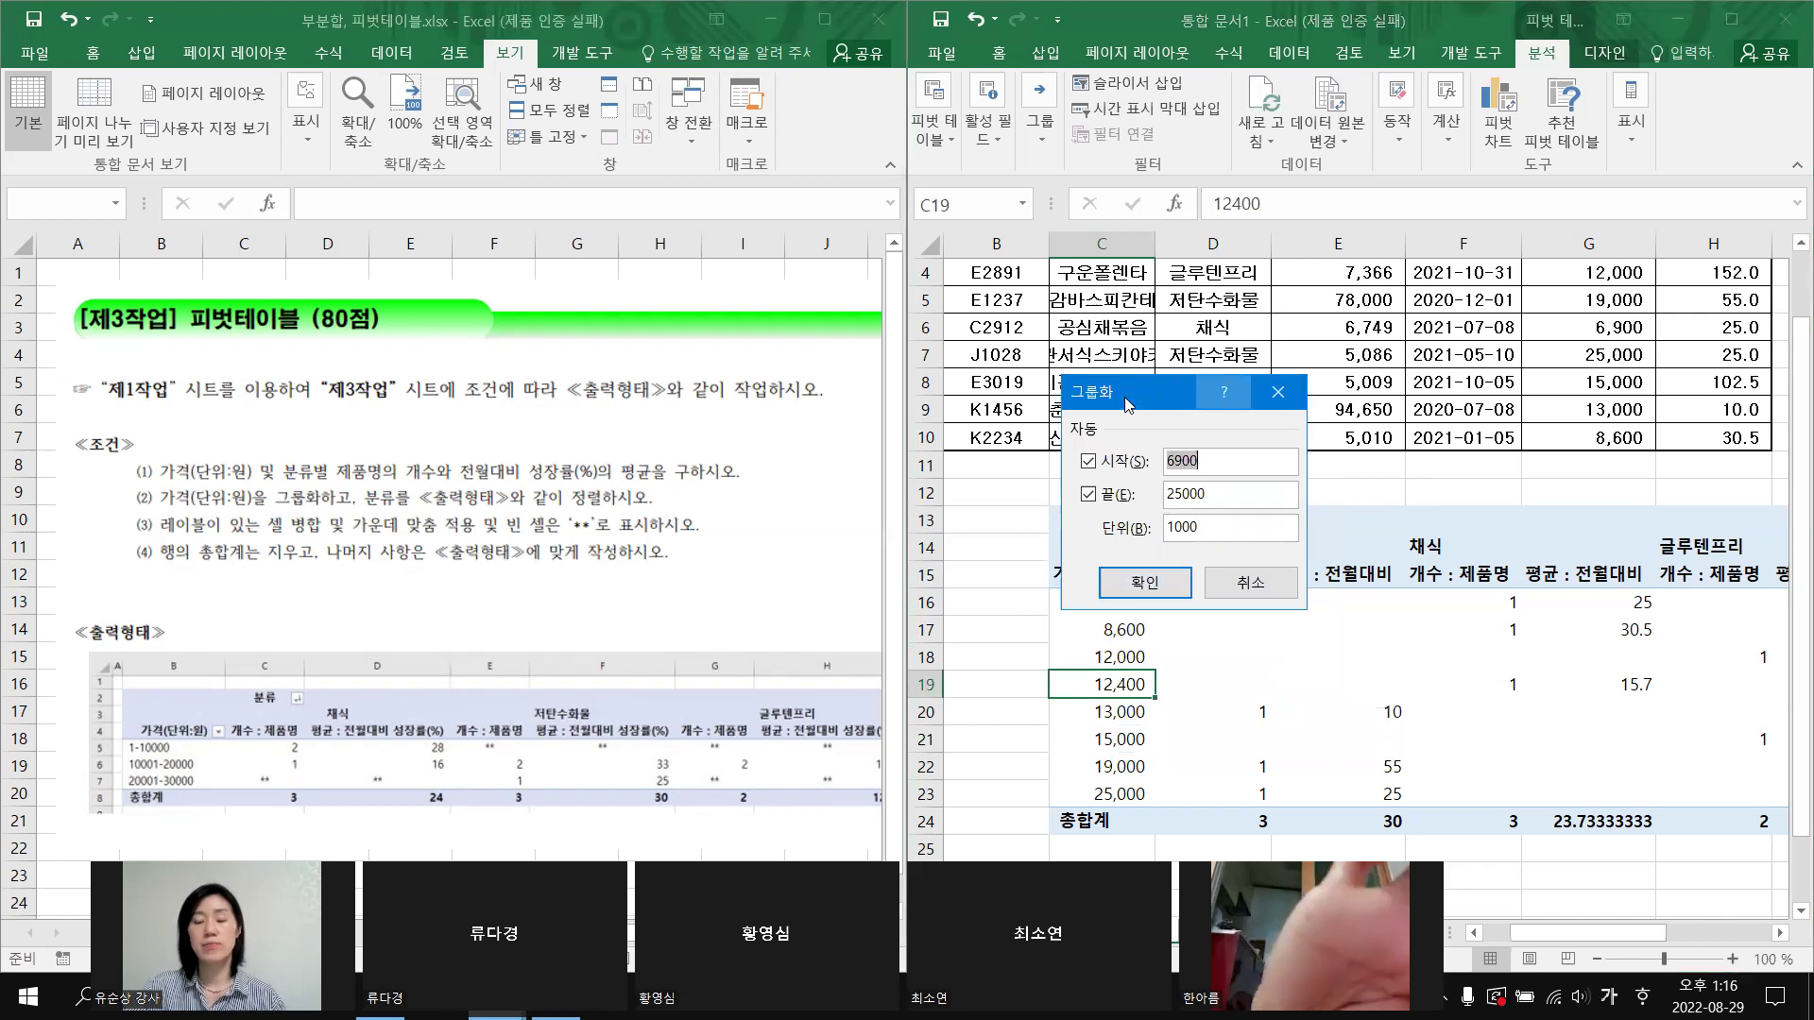
drag(1167, 392, 1457, 394)
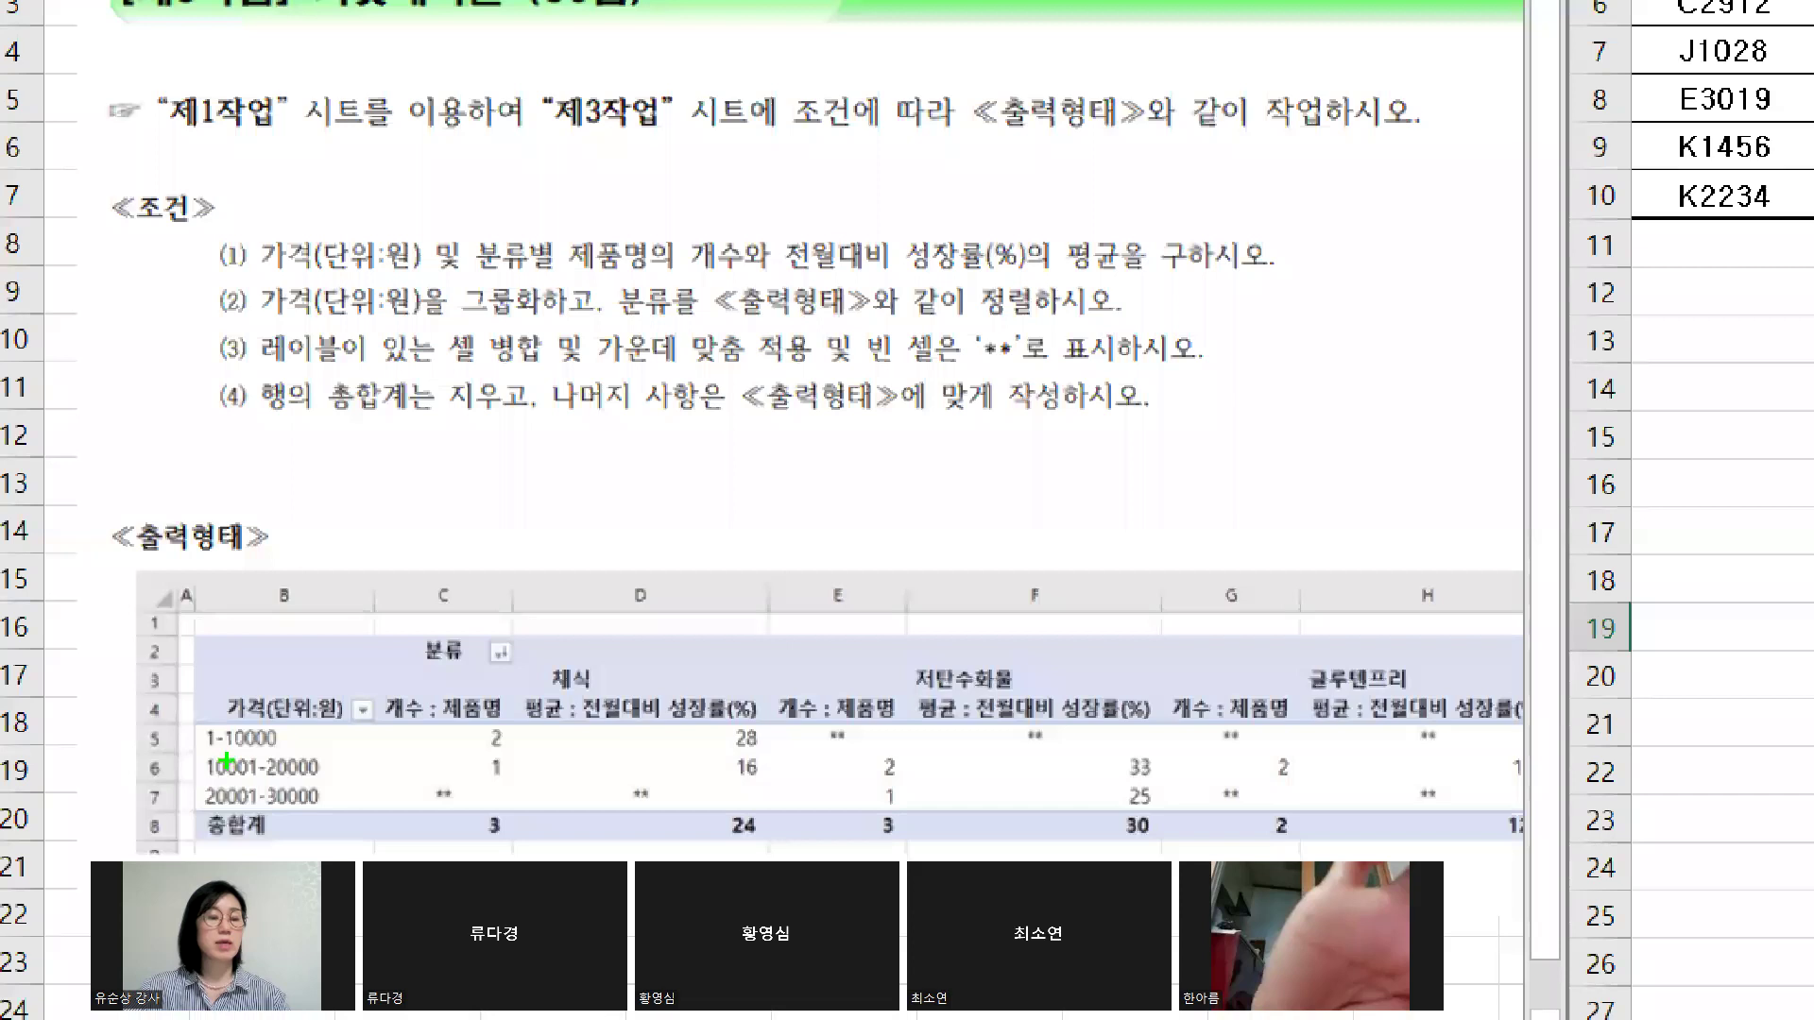
drag(210, 749, 238, 707)
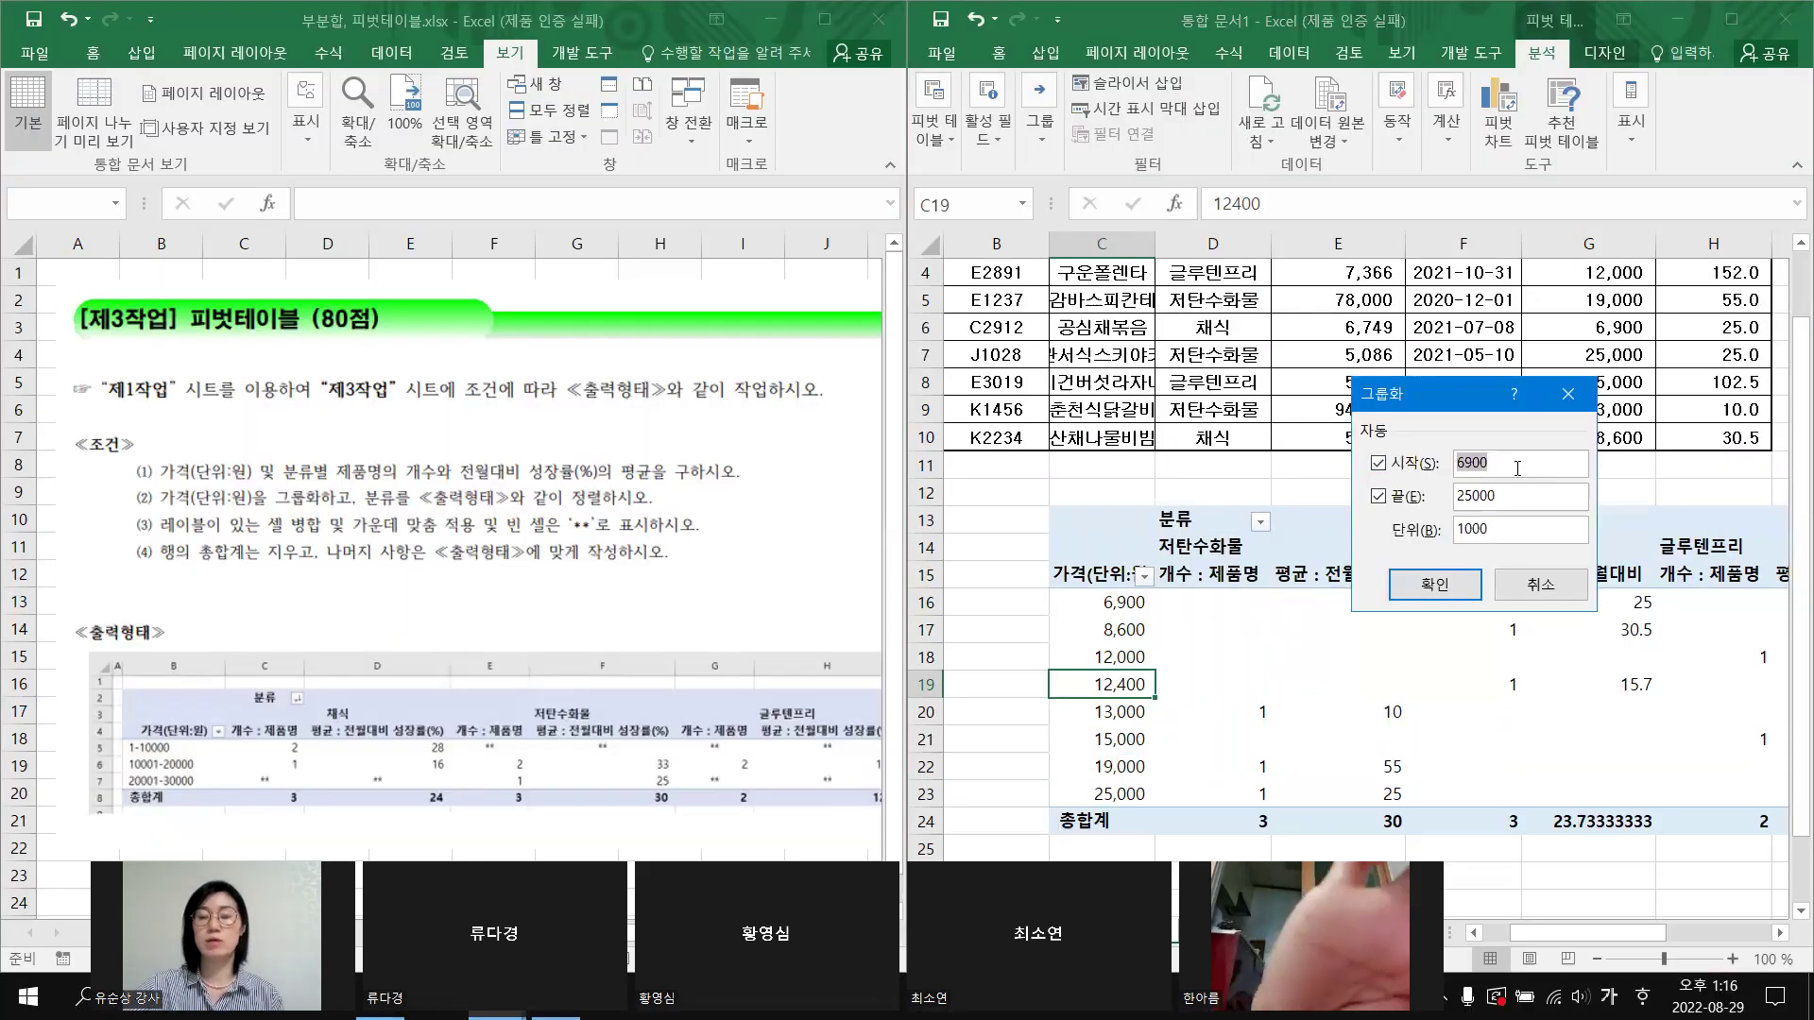
text(1)
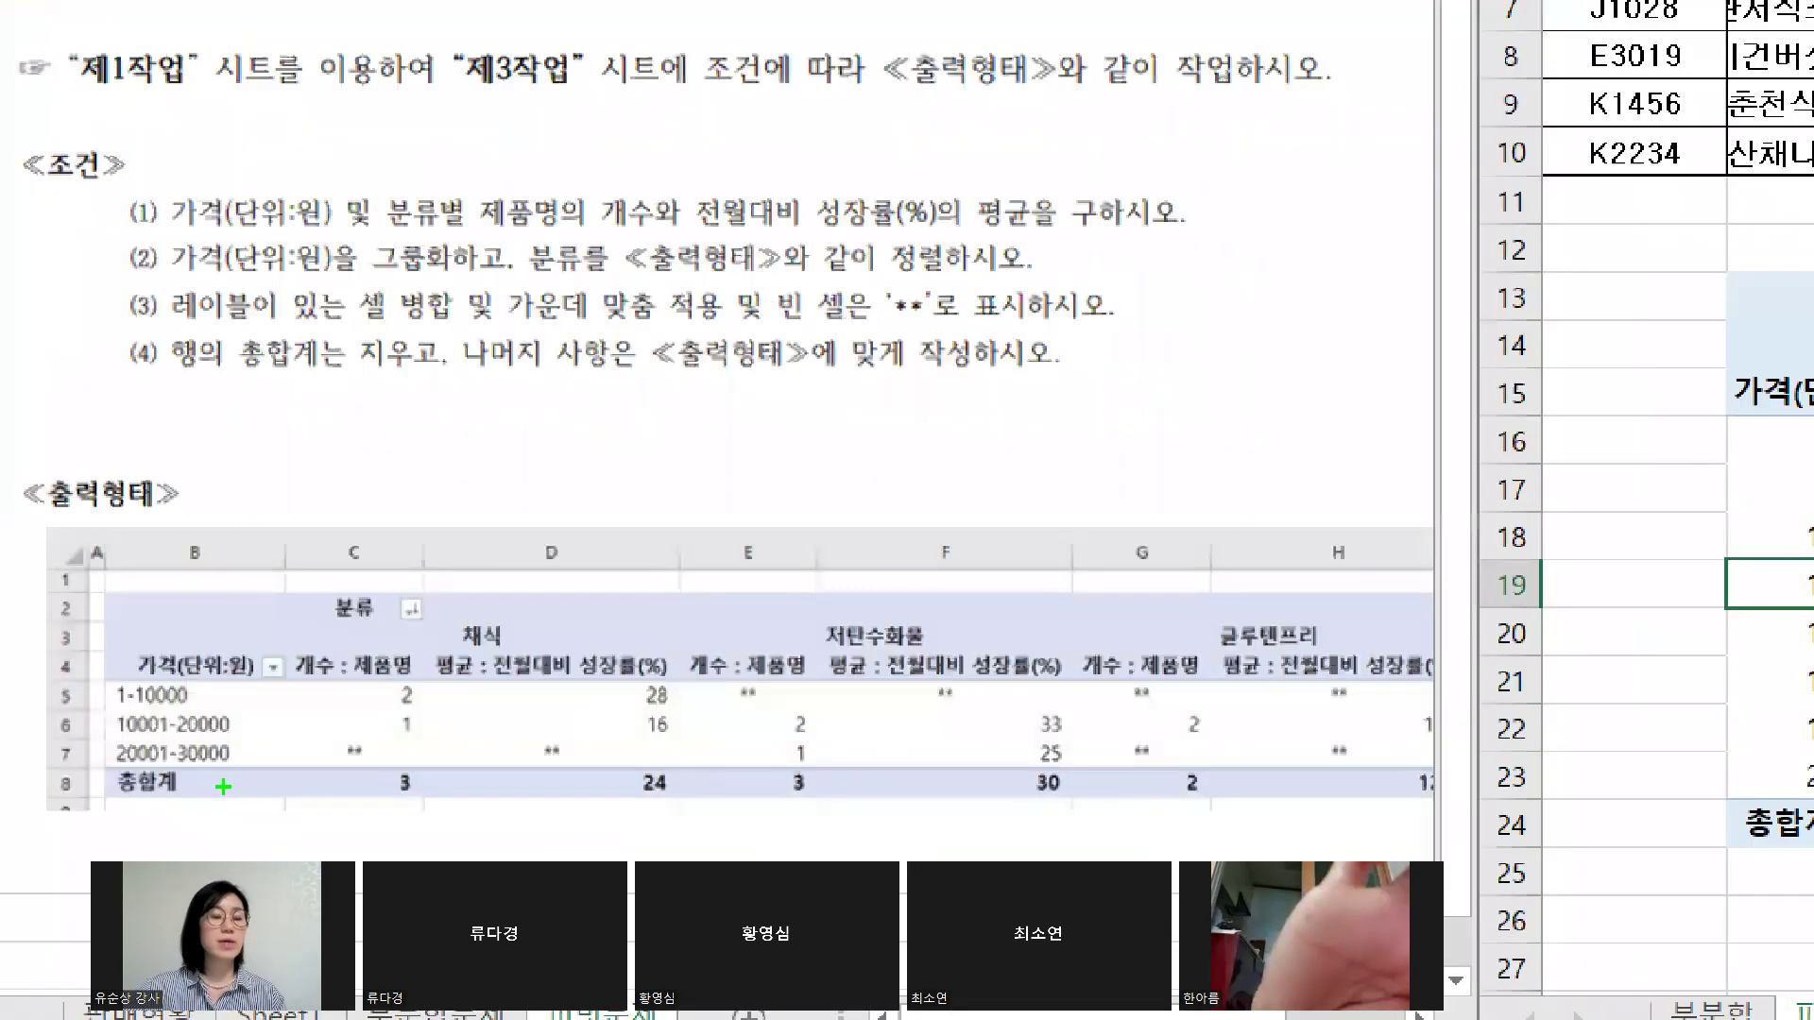
drag(197, 733, 234, 782)
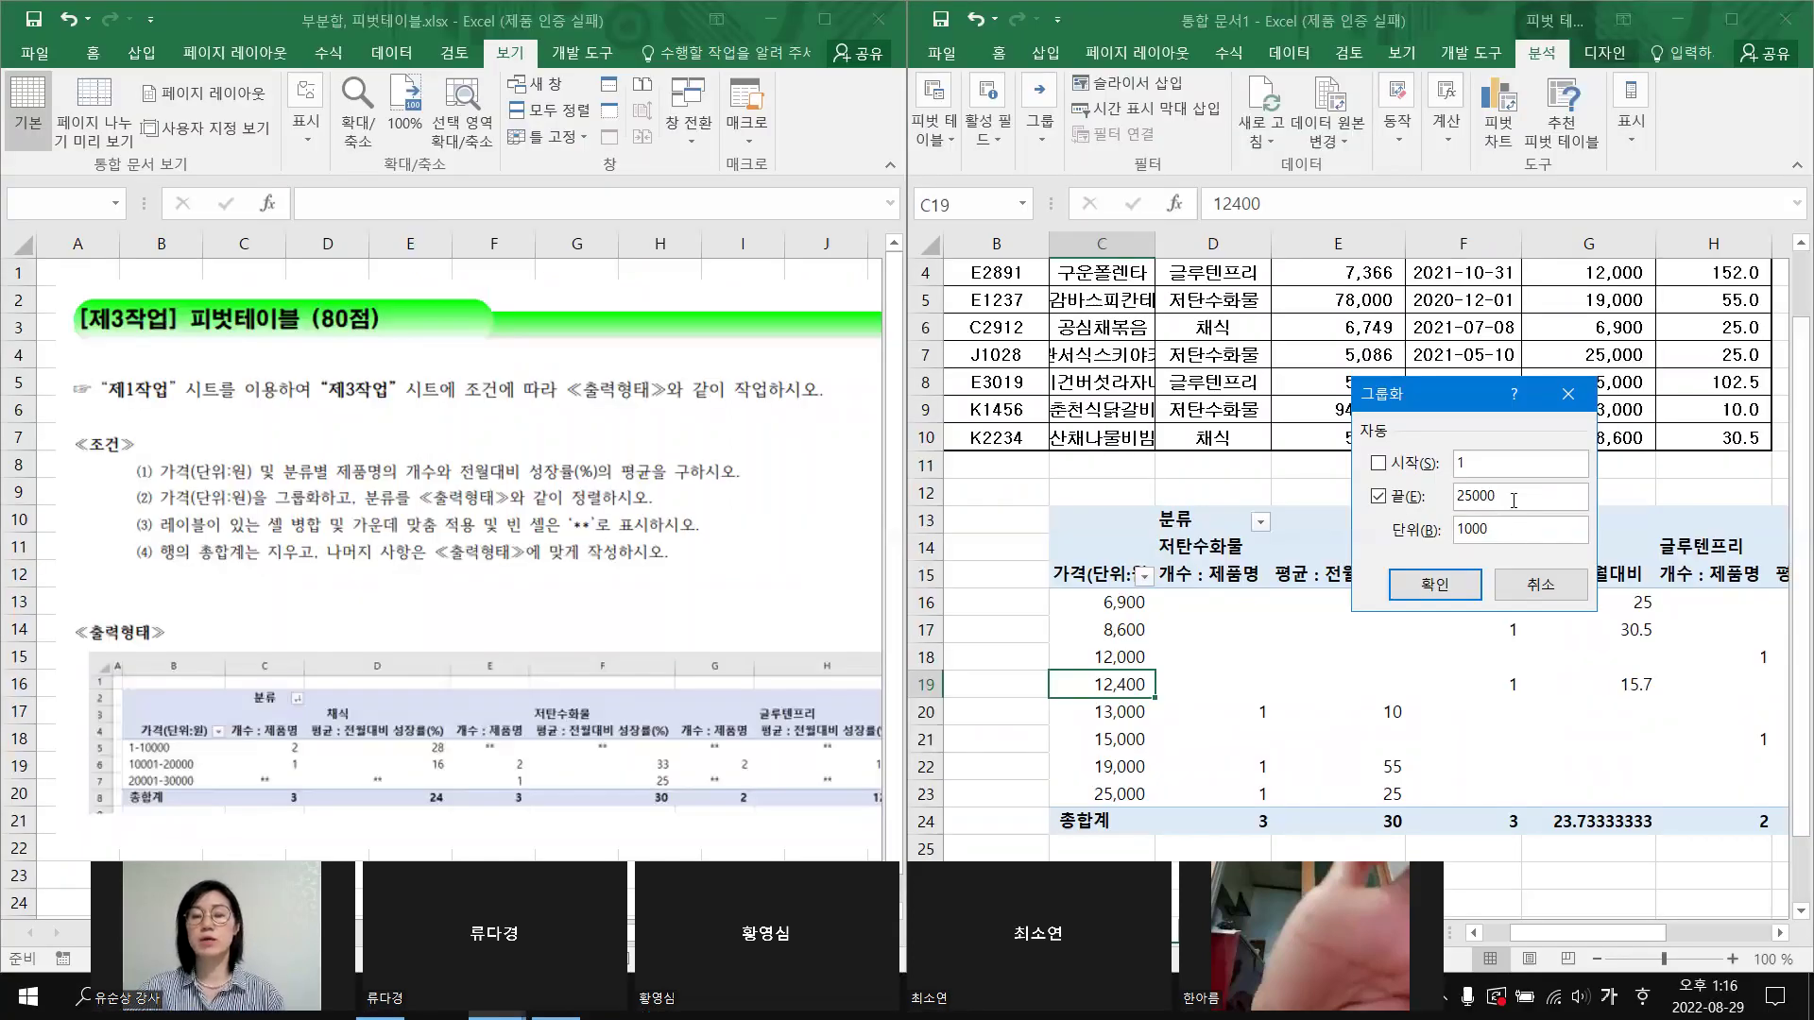
click(1390, 495)
text(30000)
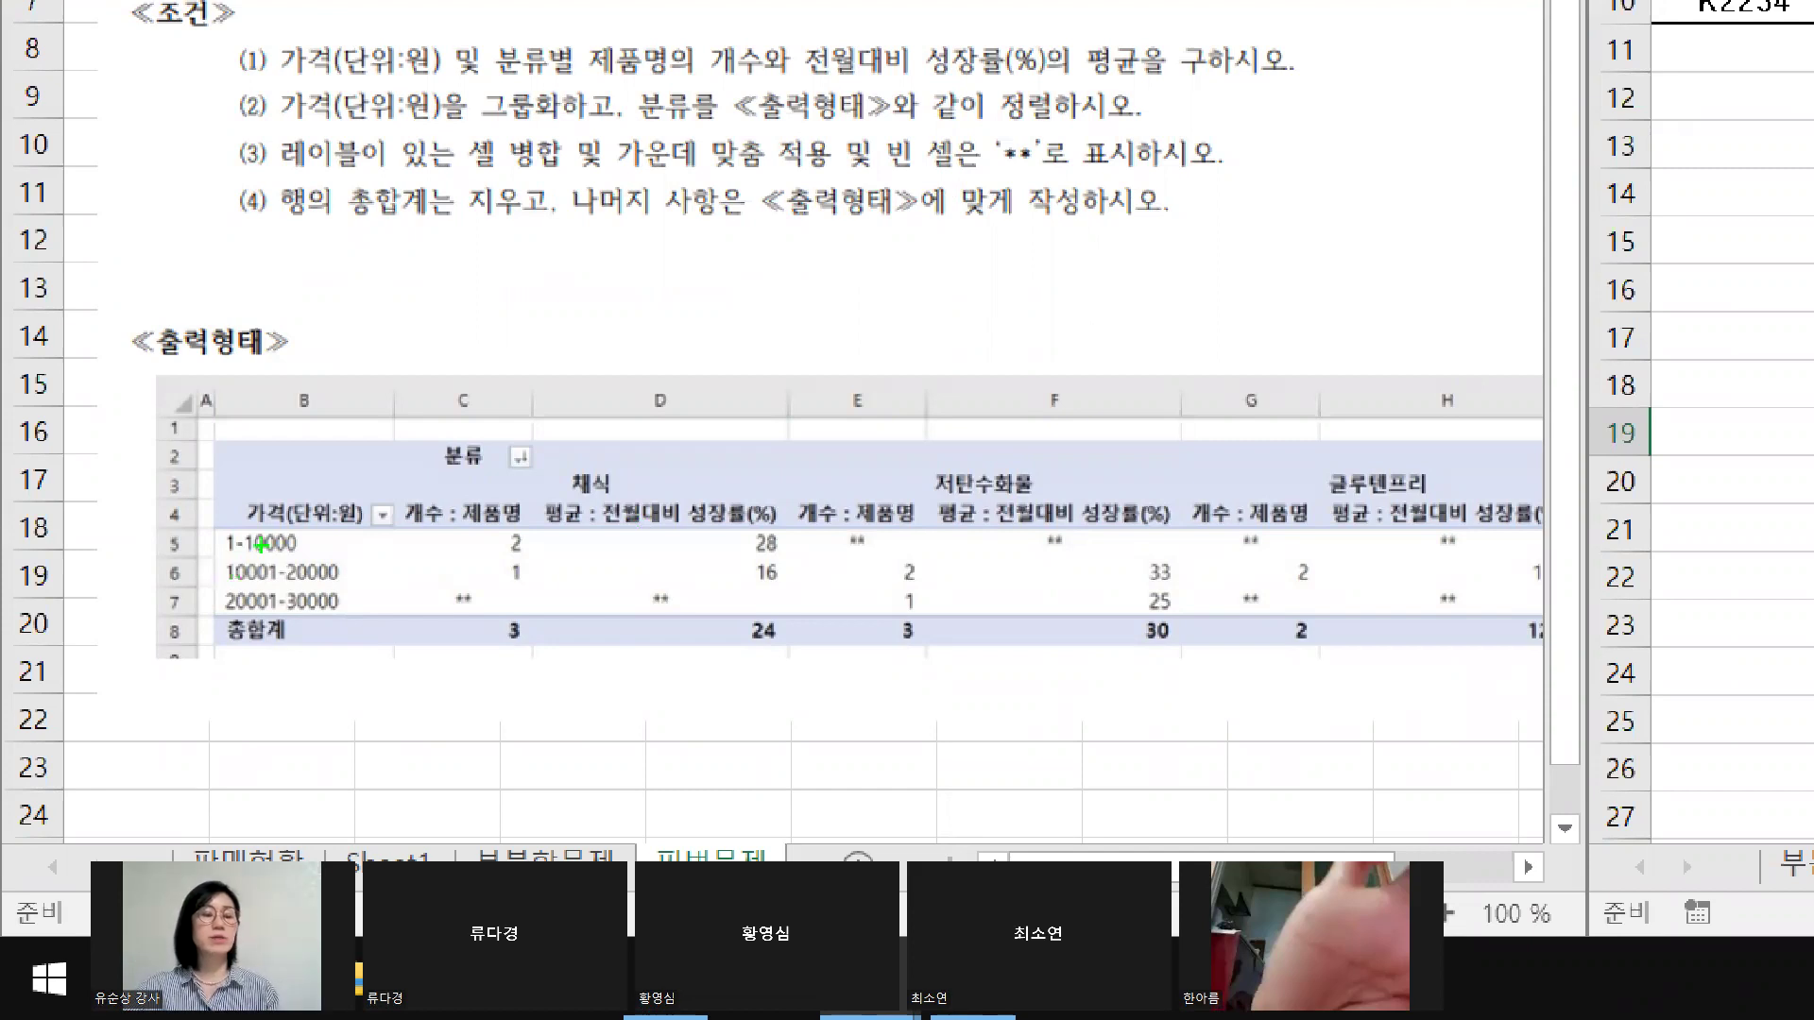
drag(231, 584, 340, 548)
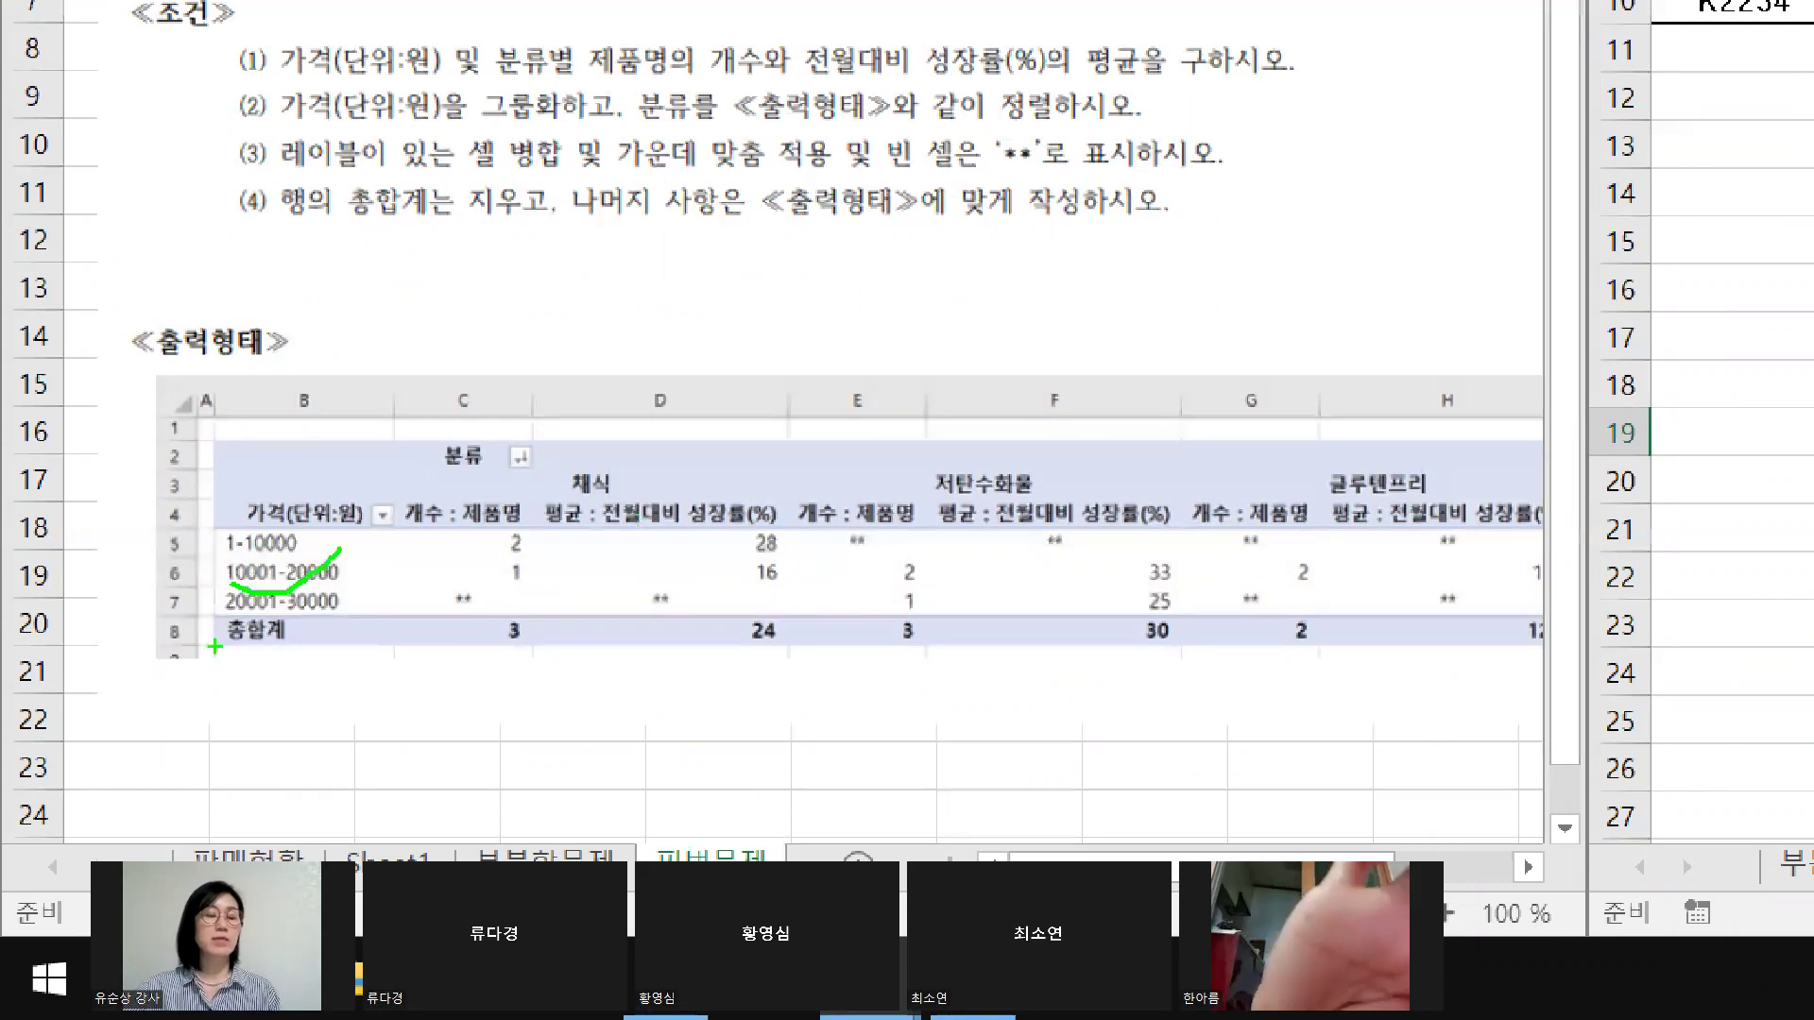
drag(267, 600, 295, 621)
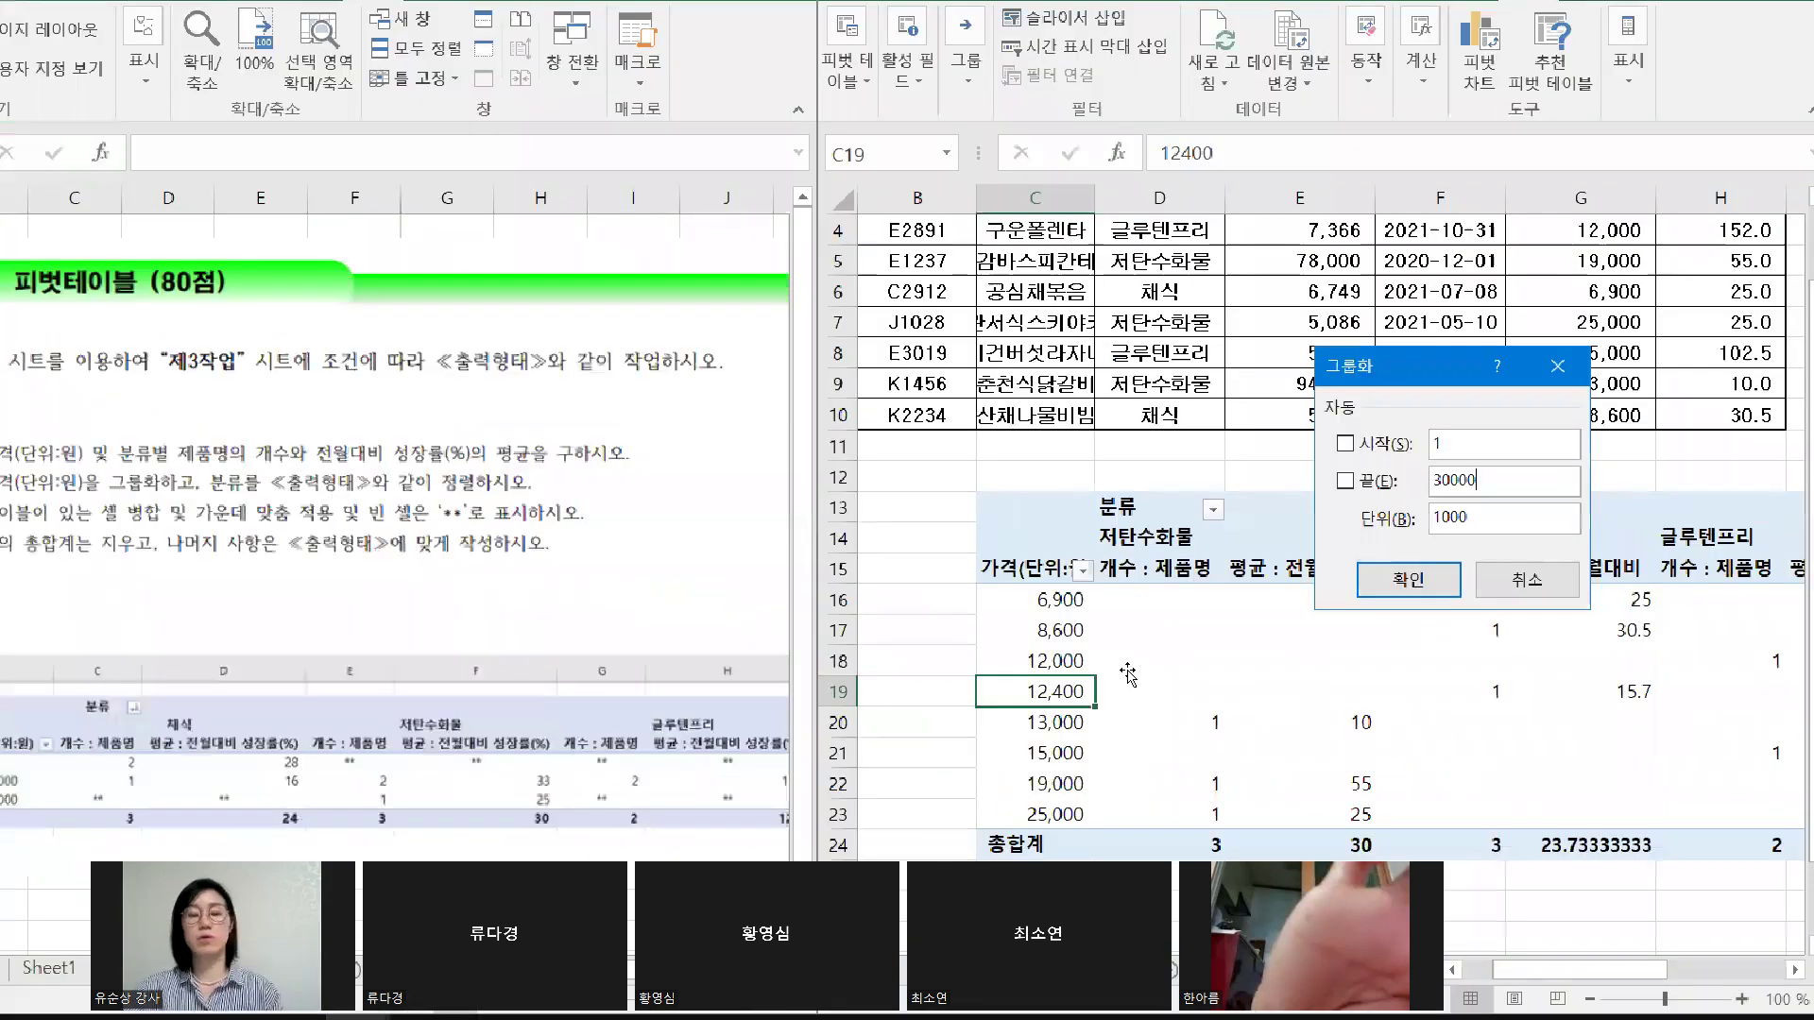
key(Escape)
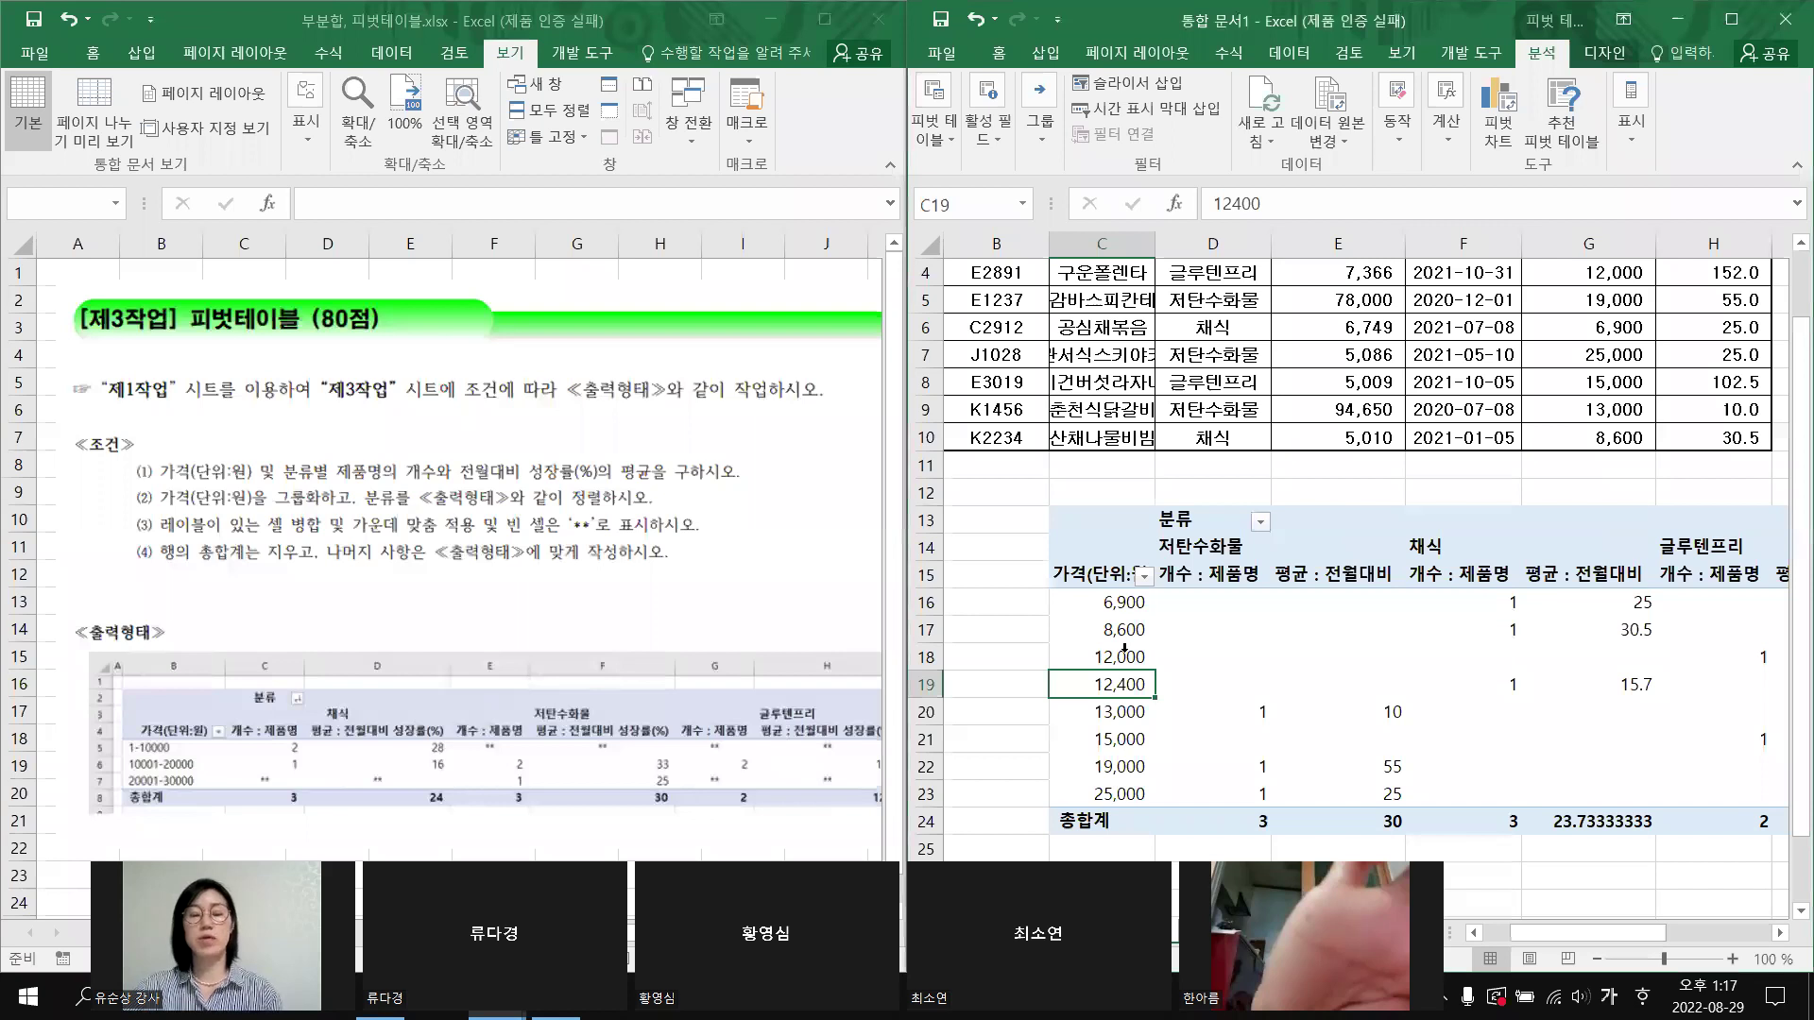
Step: Group the 가격(단위:원) row items from 1 to 30000 in units of 10000
click(1124, 649)
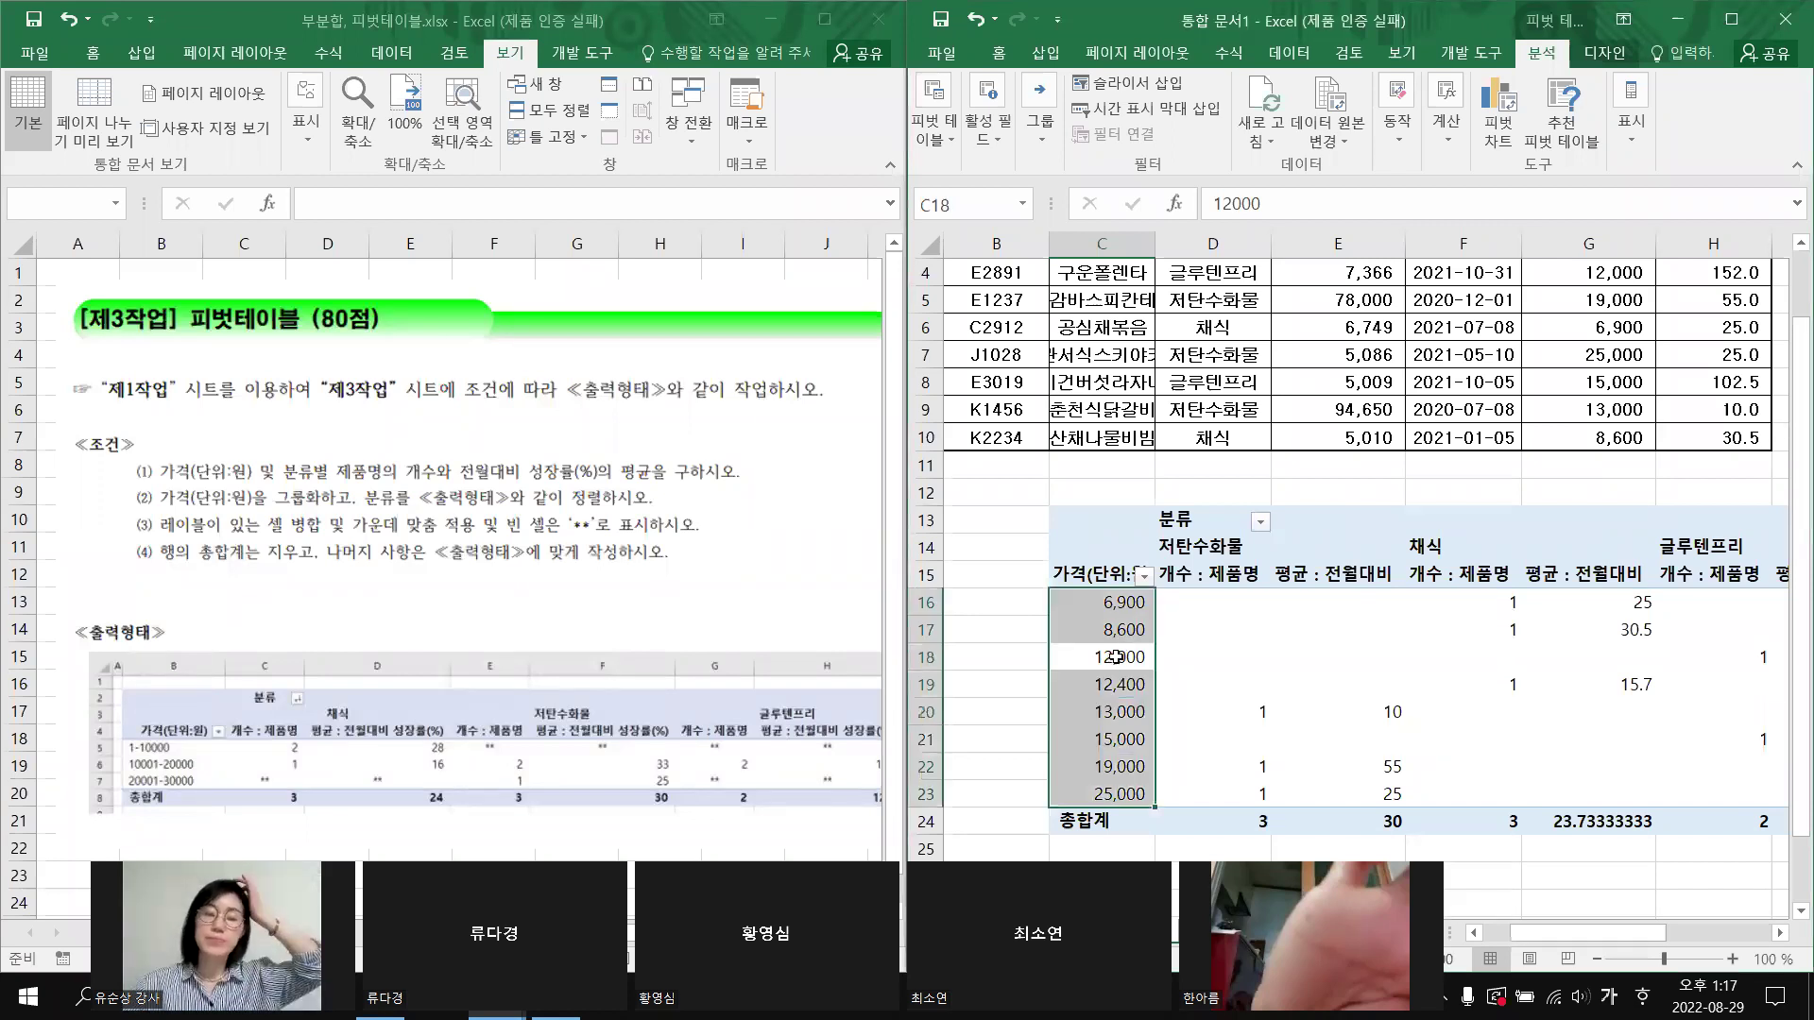
right_click(1115, 659)
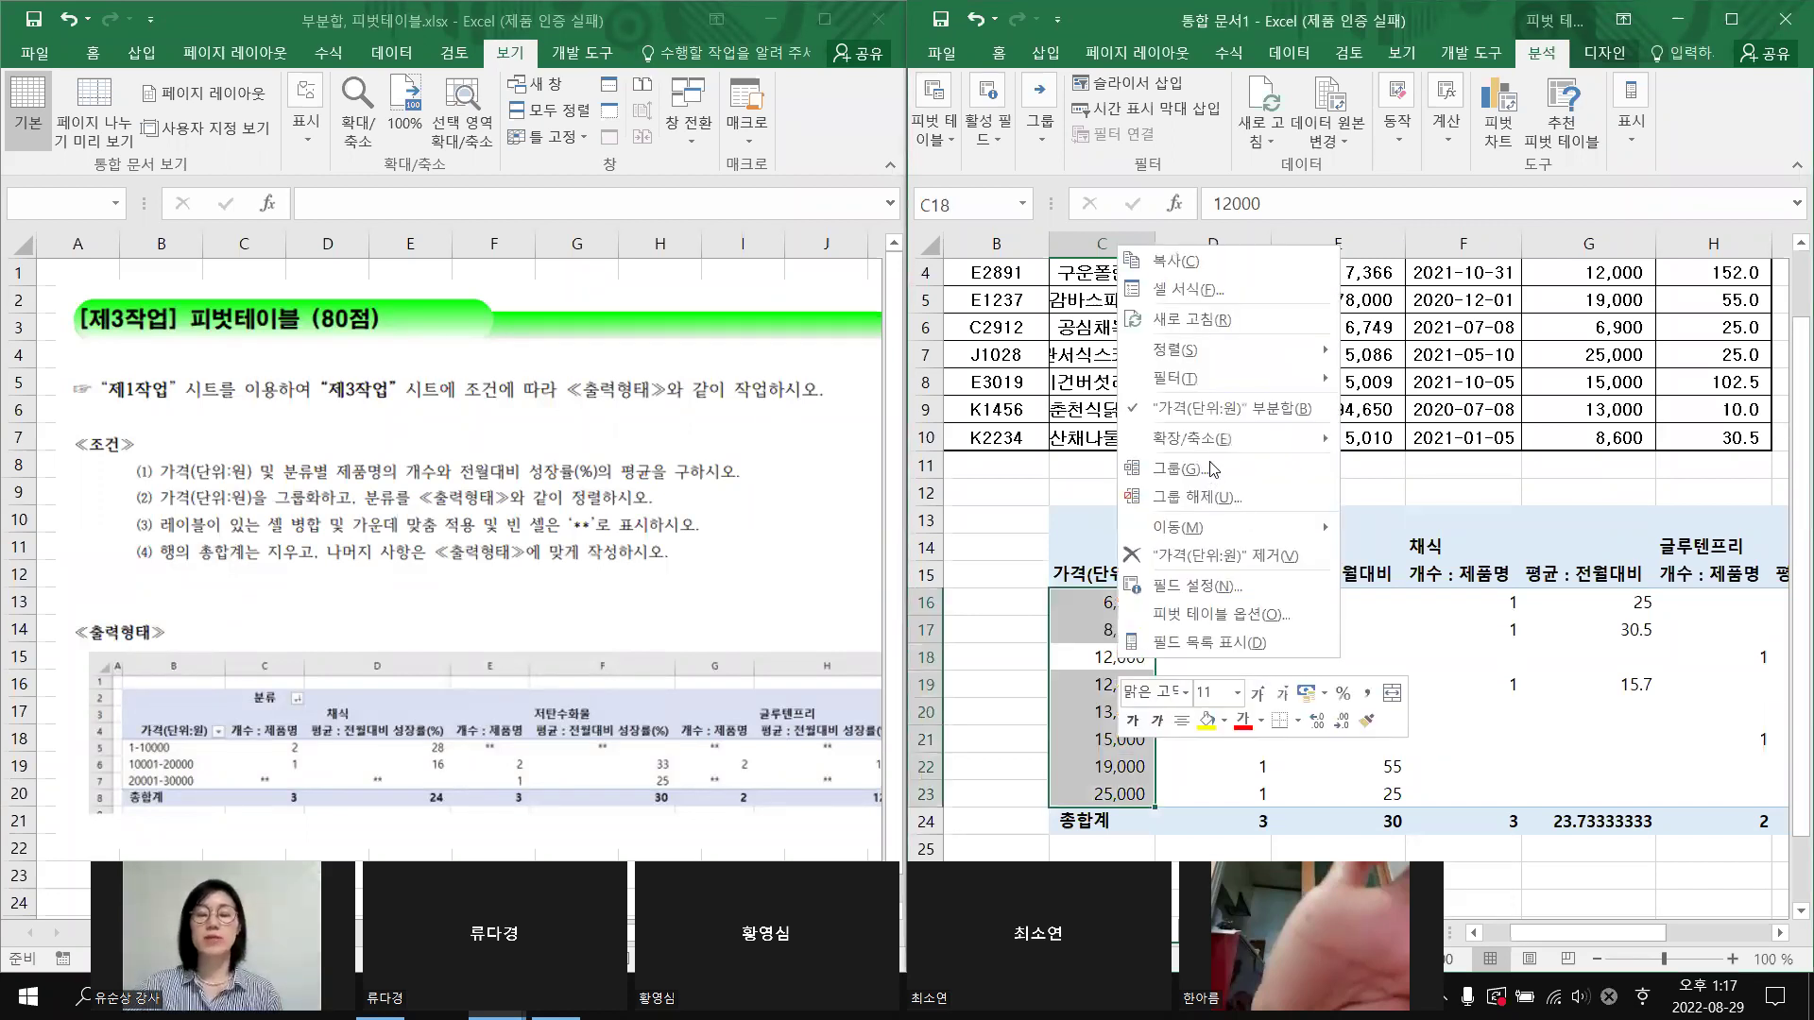
click(1208, 462)
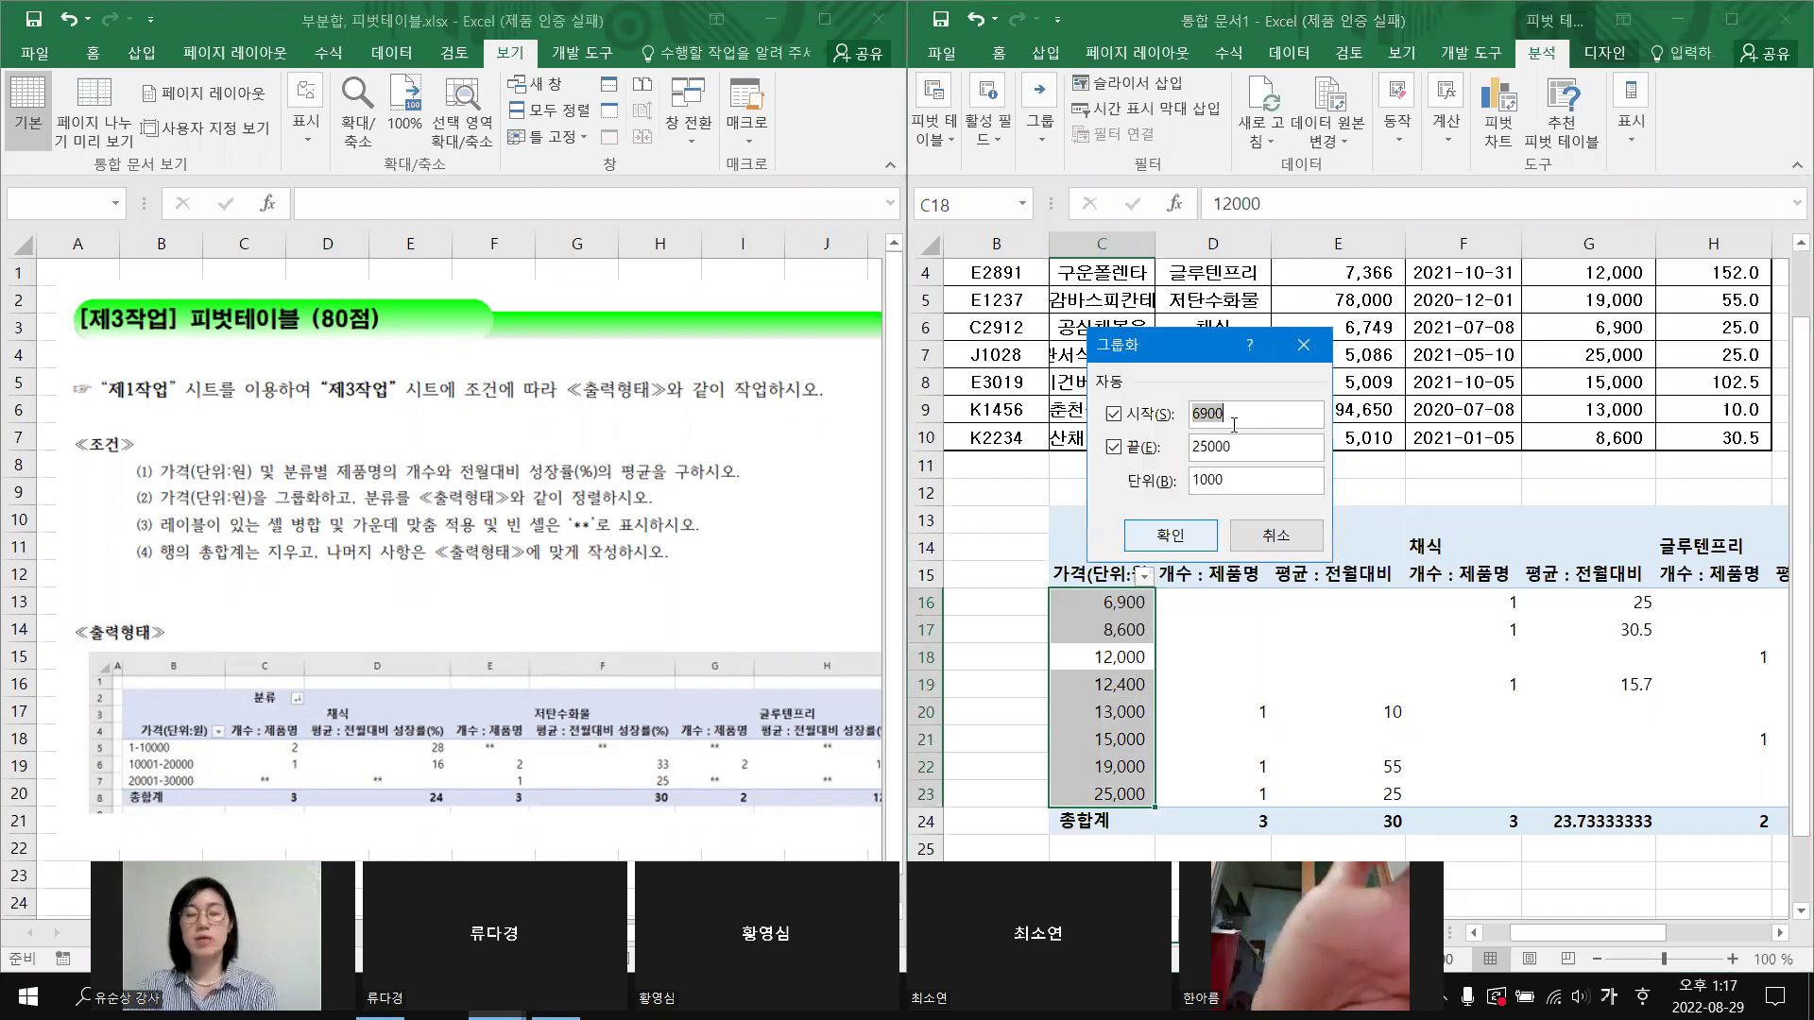
text(1)
key(Tab)
text(30000)
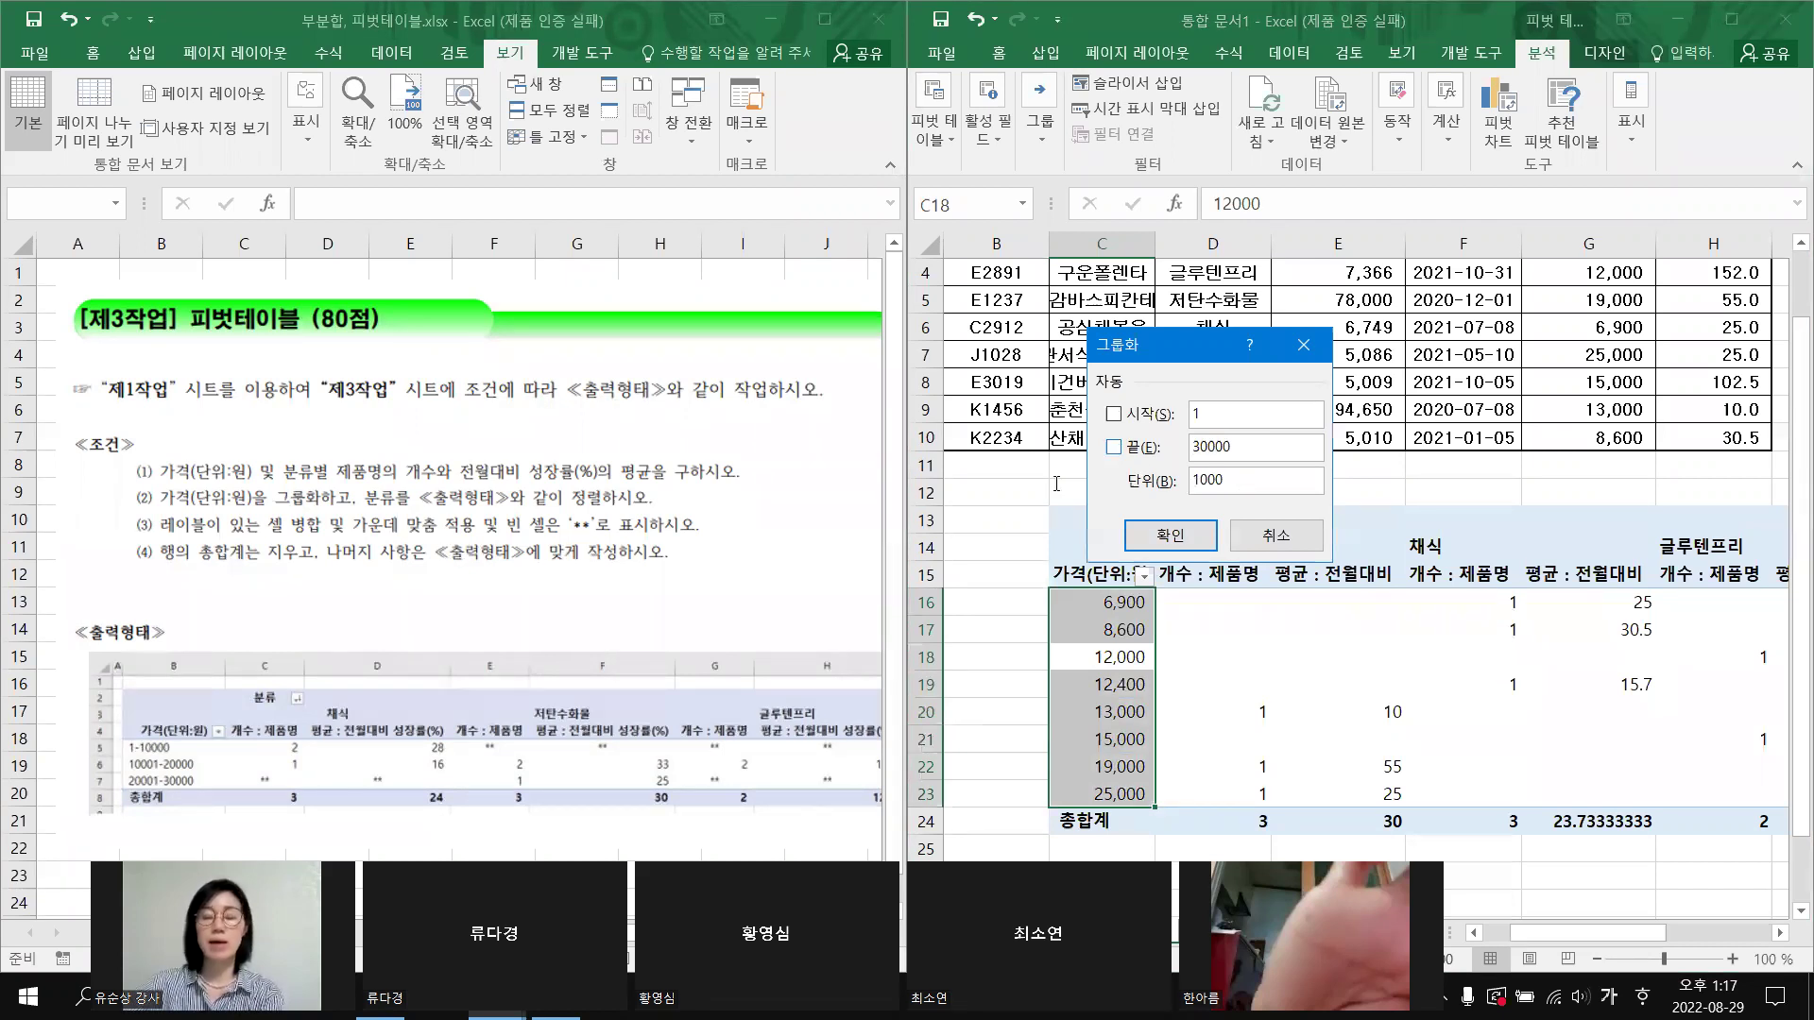
key(Tab)
text(10000)
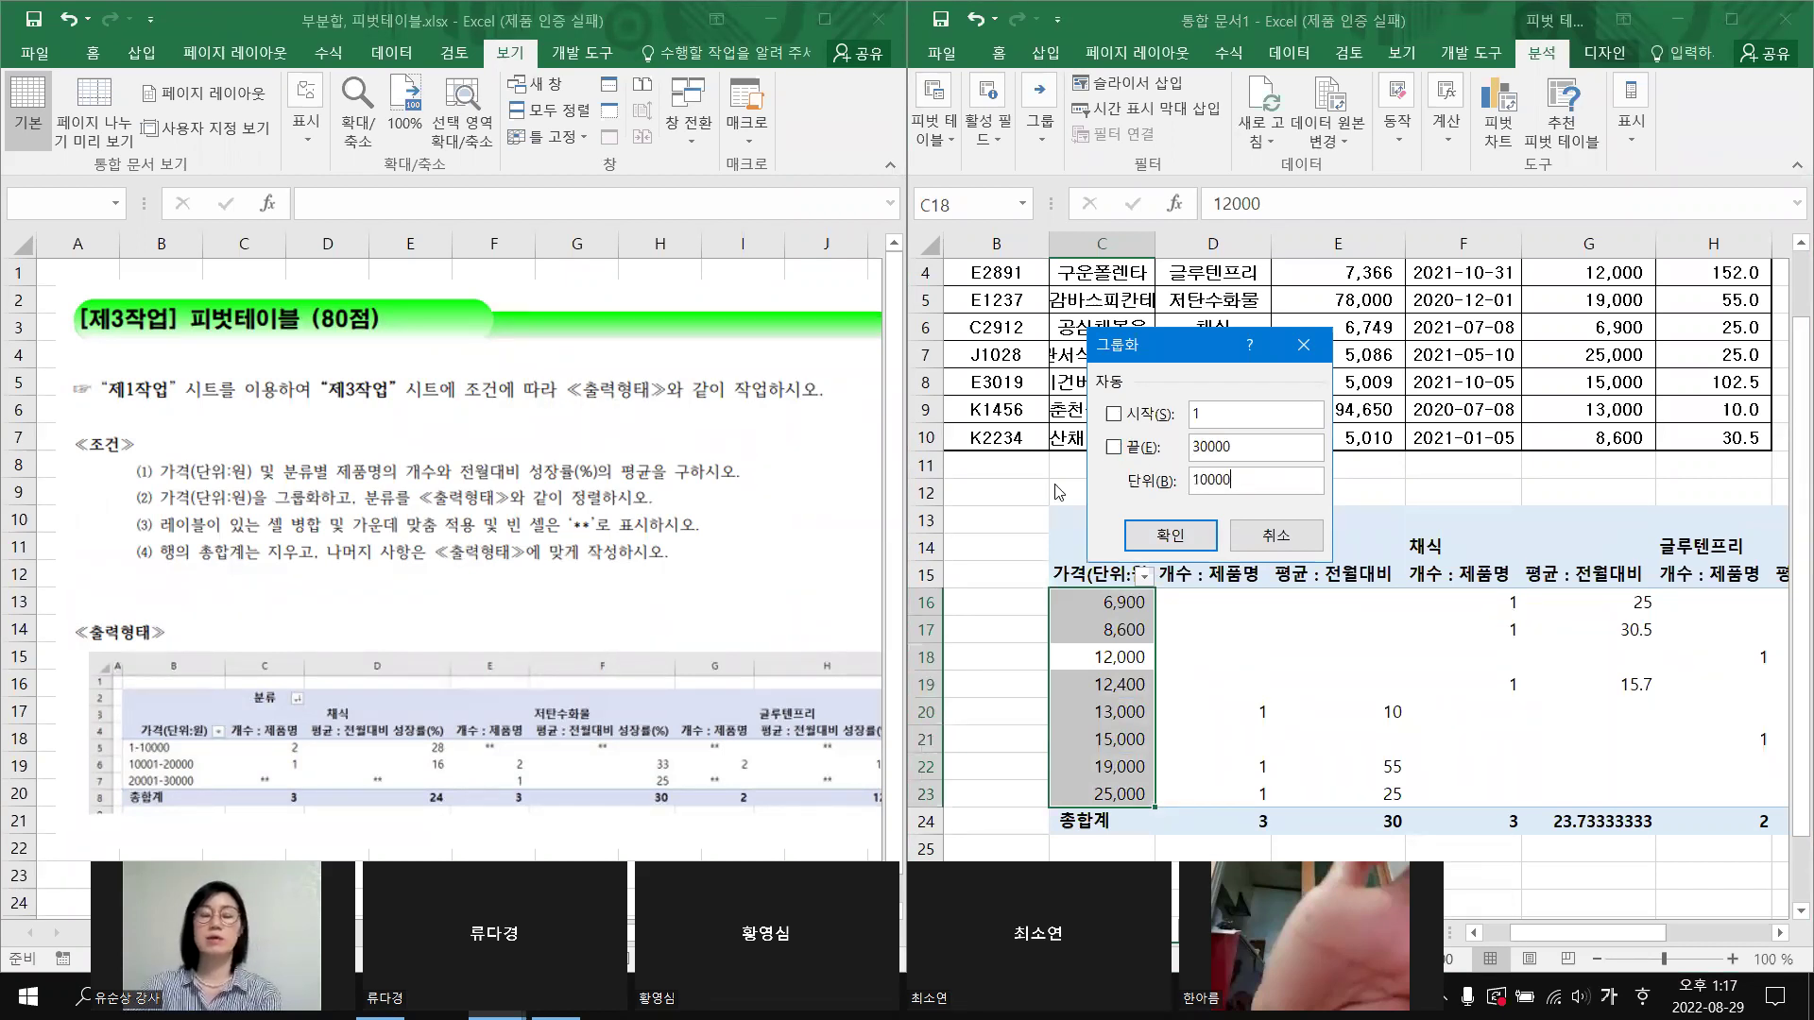
click(1170, 533)
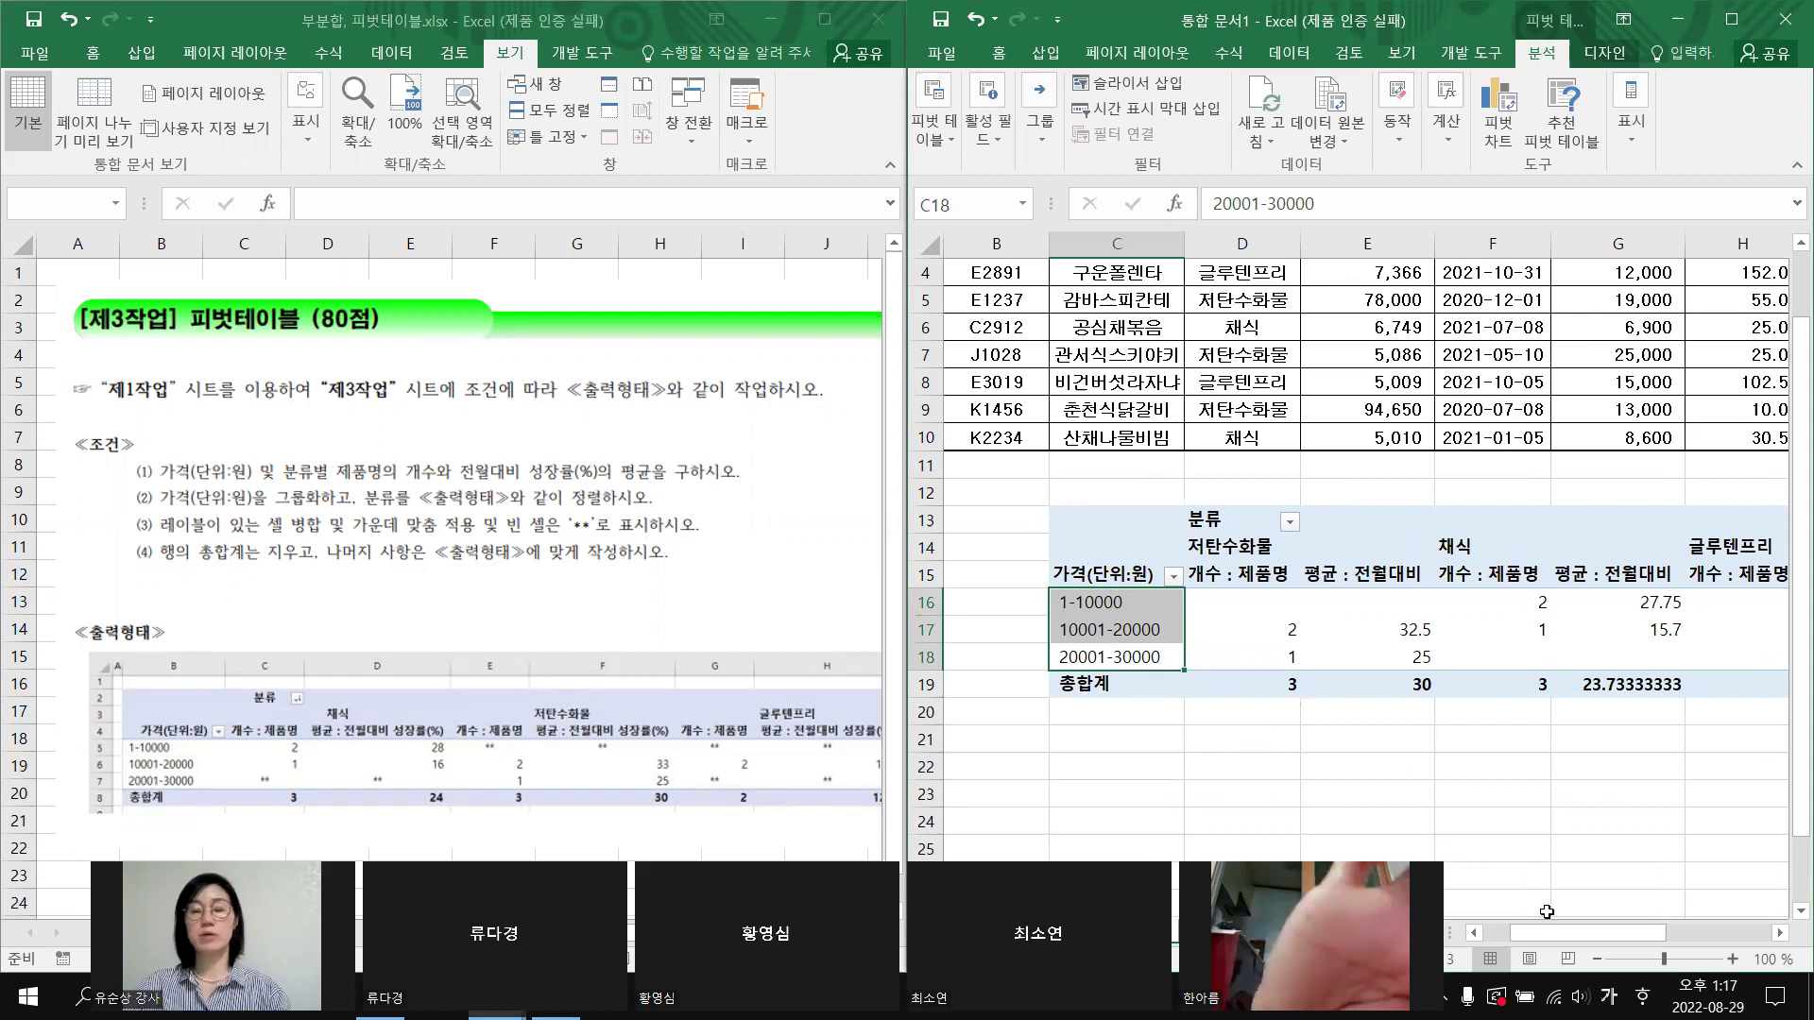
Step: In the pivot table options, enable merging and centring of labelled cells and set empty cells to show **
click(1680, 938)
drag(1722, 928, 1729, 920)
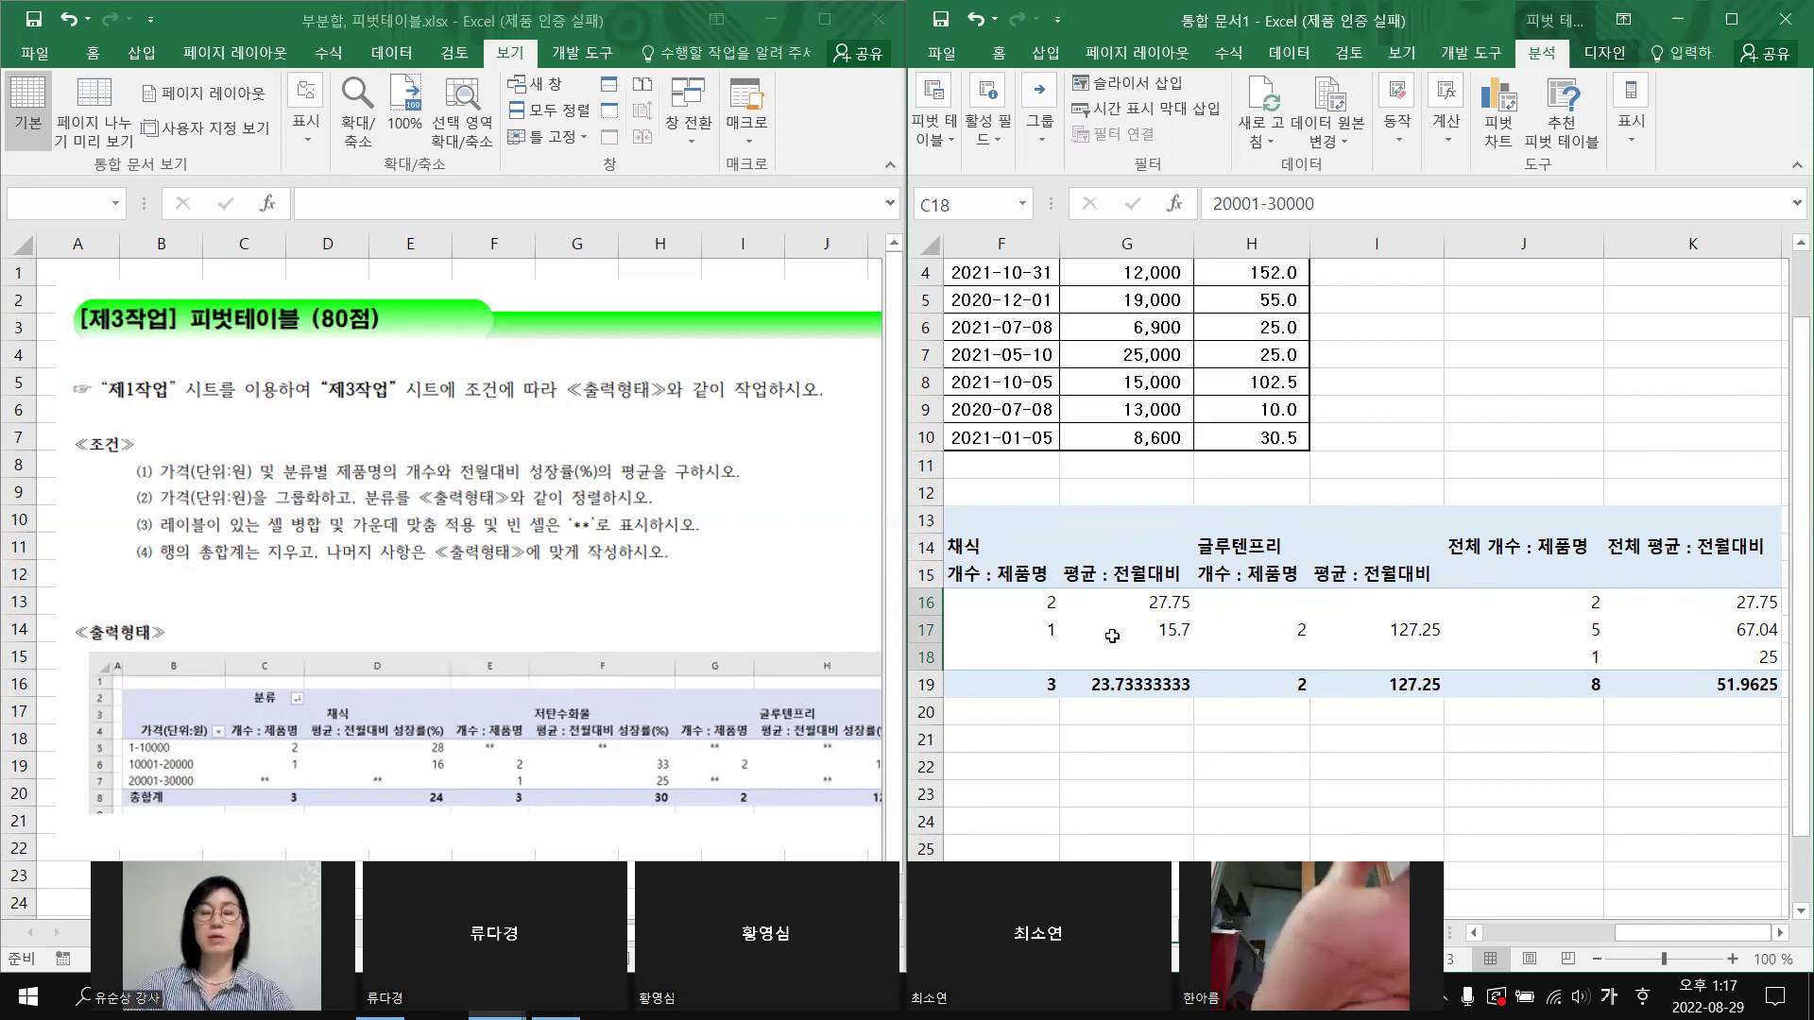
click(1152, 611)
click(1156, 633)
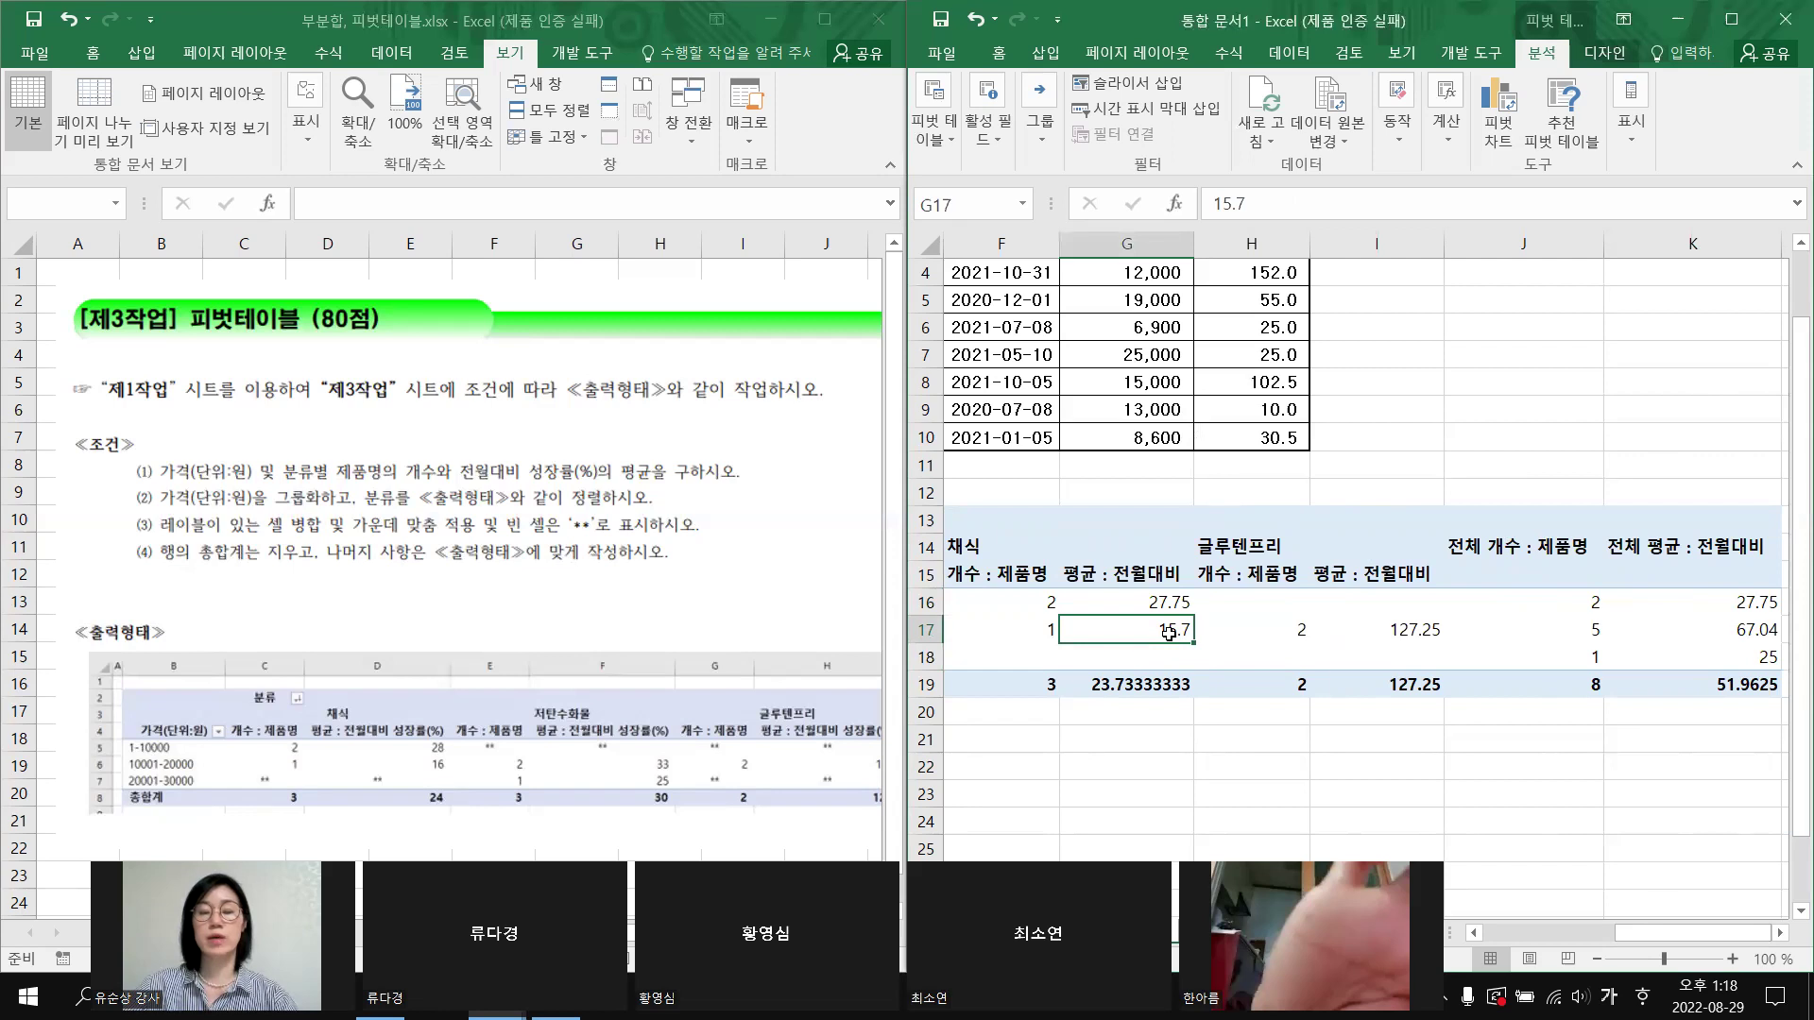
right_click(1169, 636)
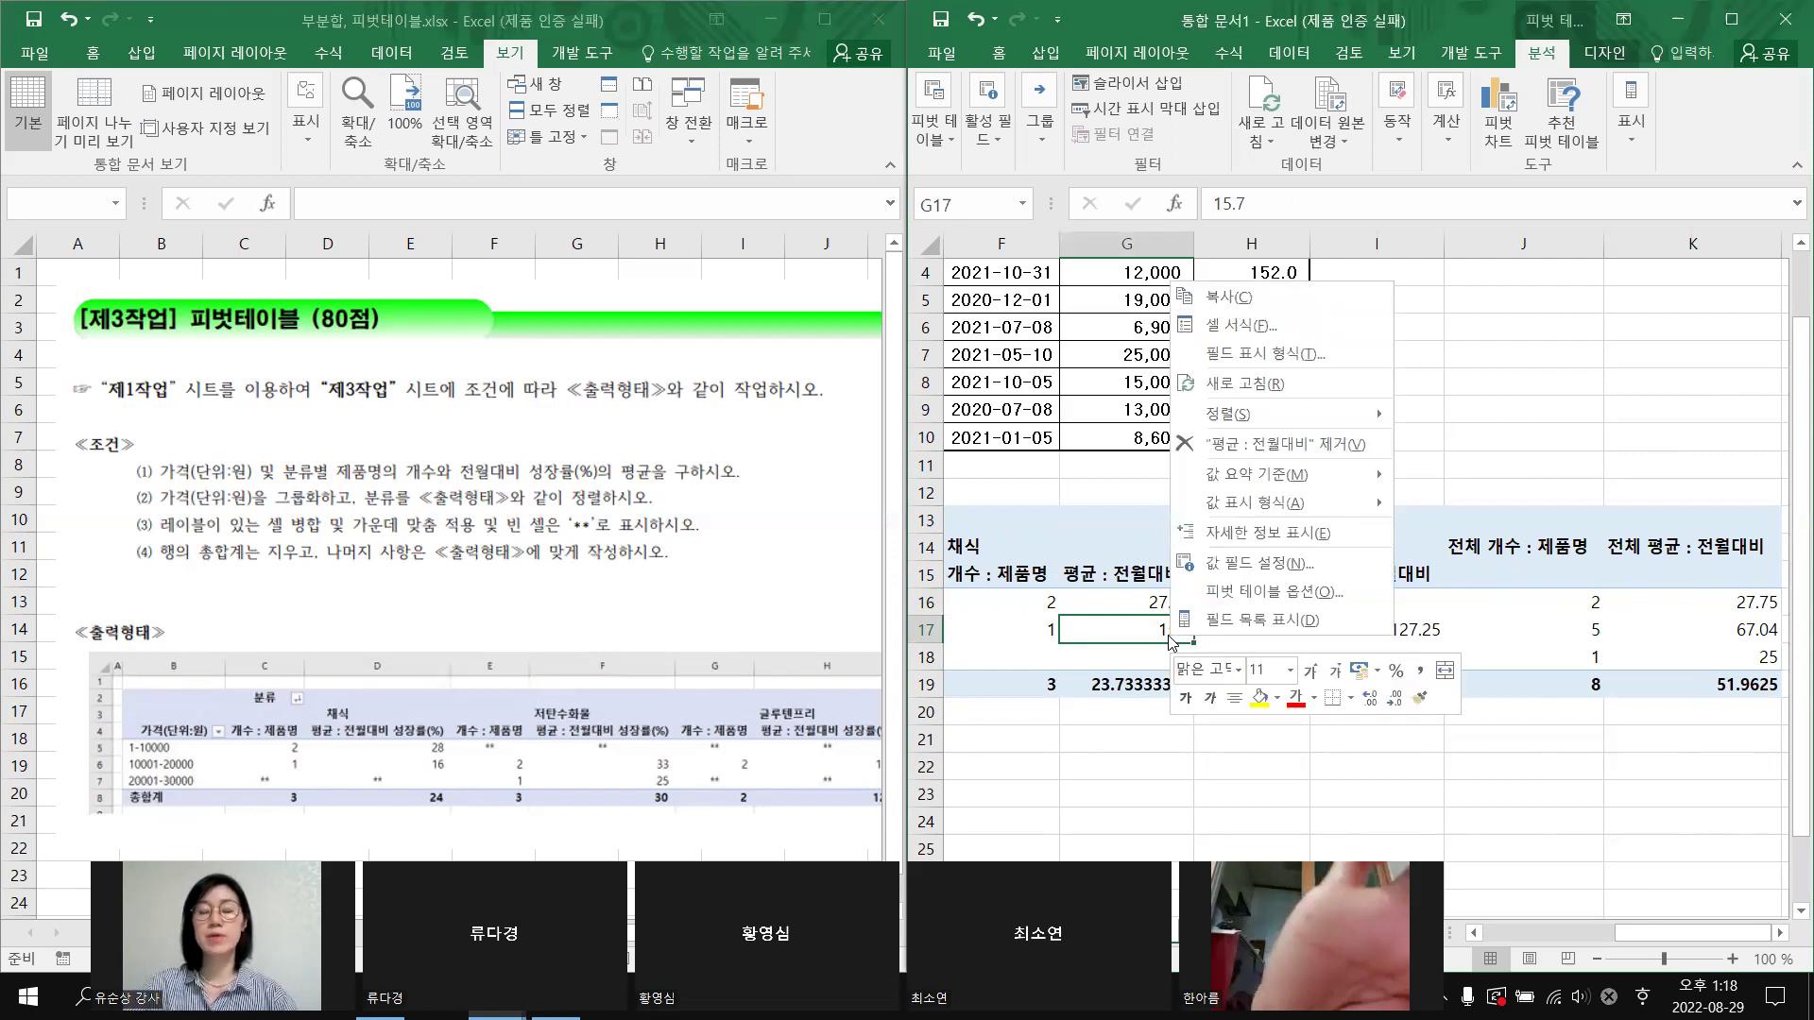
click(1302, 595)
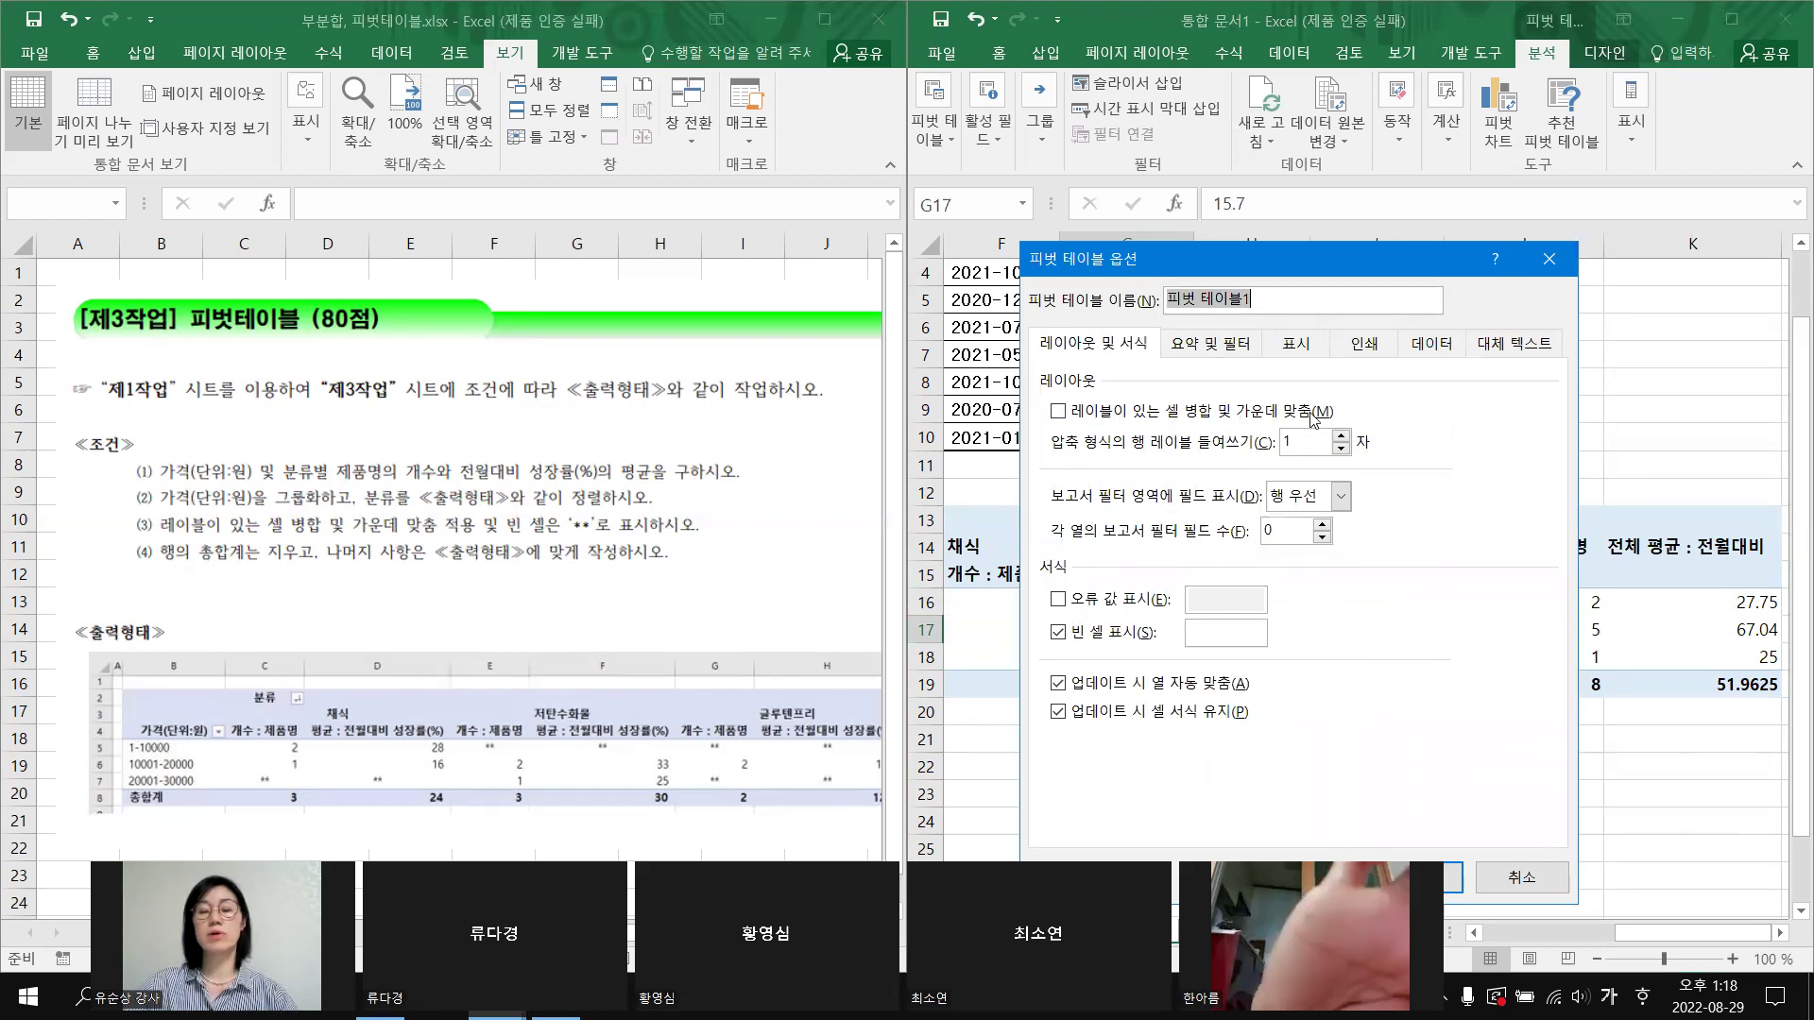
click(1058, 412)
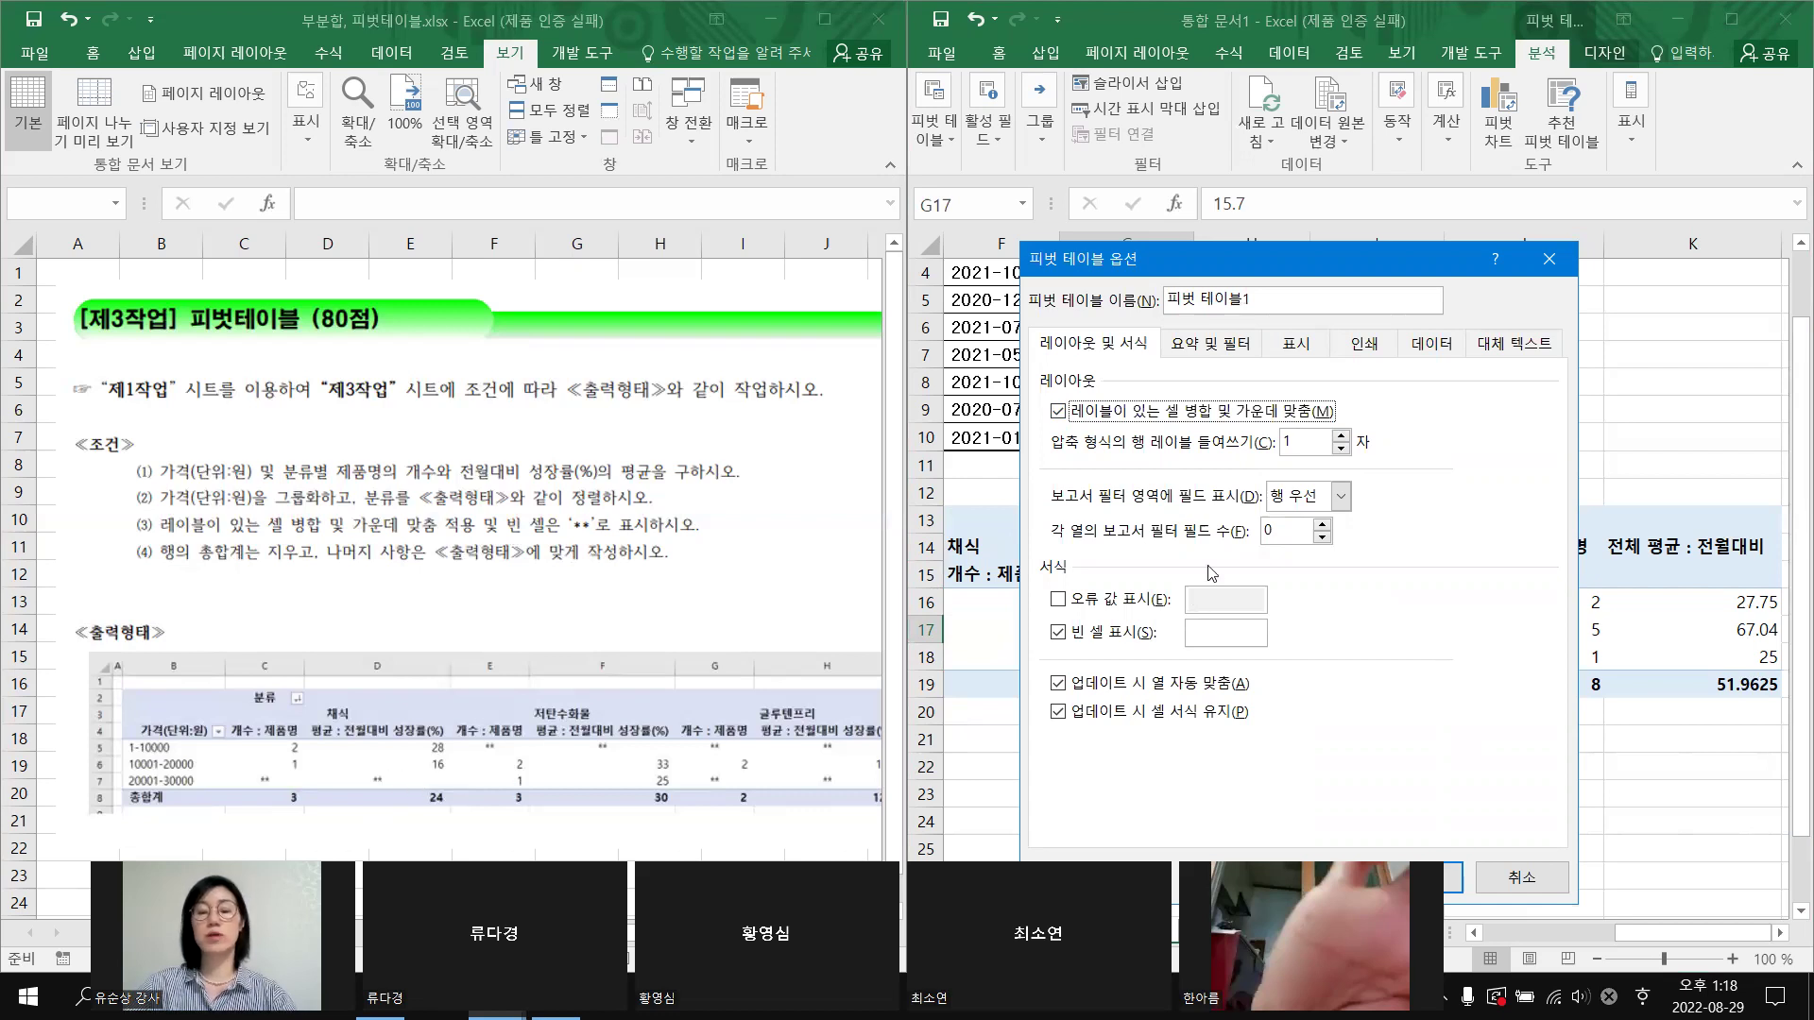
click(1211, 639)
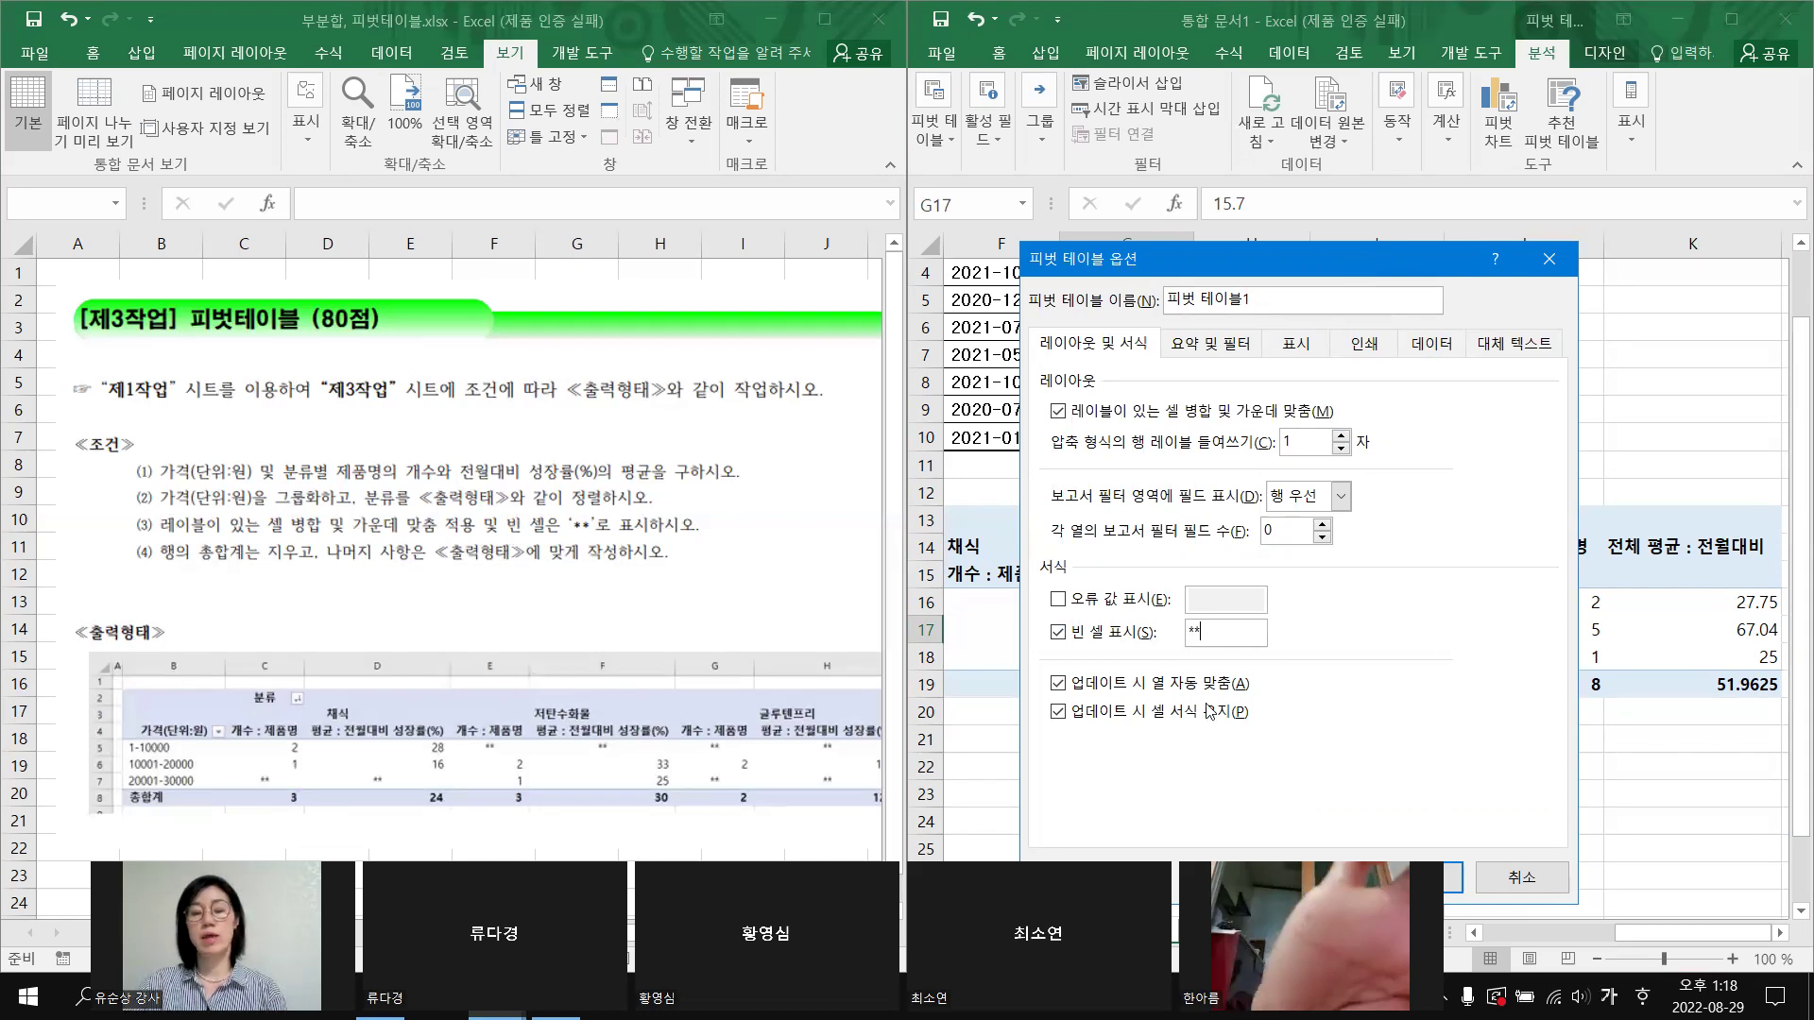
drag(1358, 259, 569, 353)
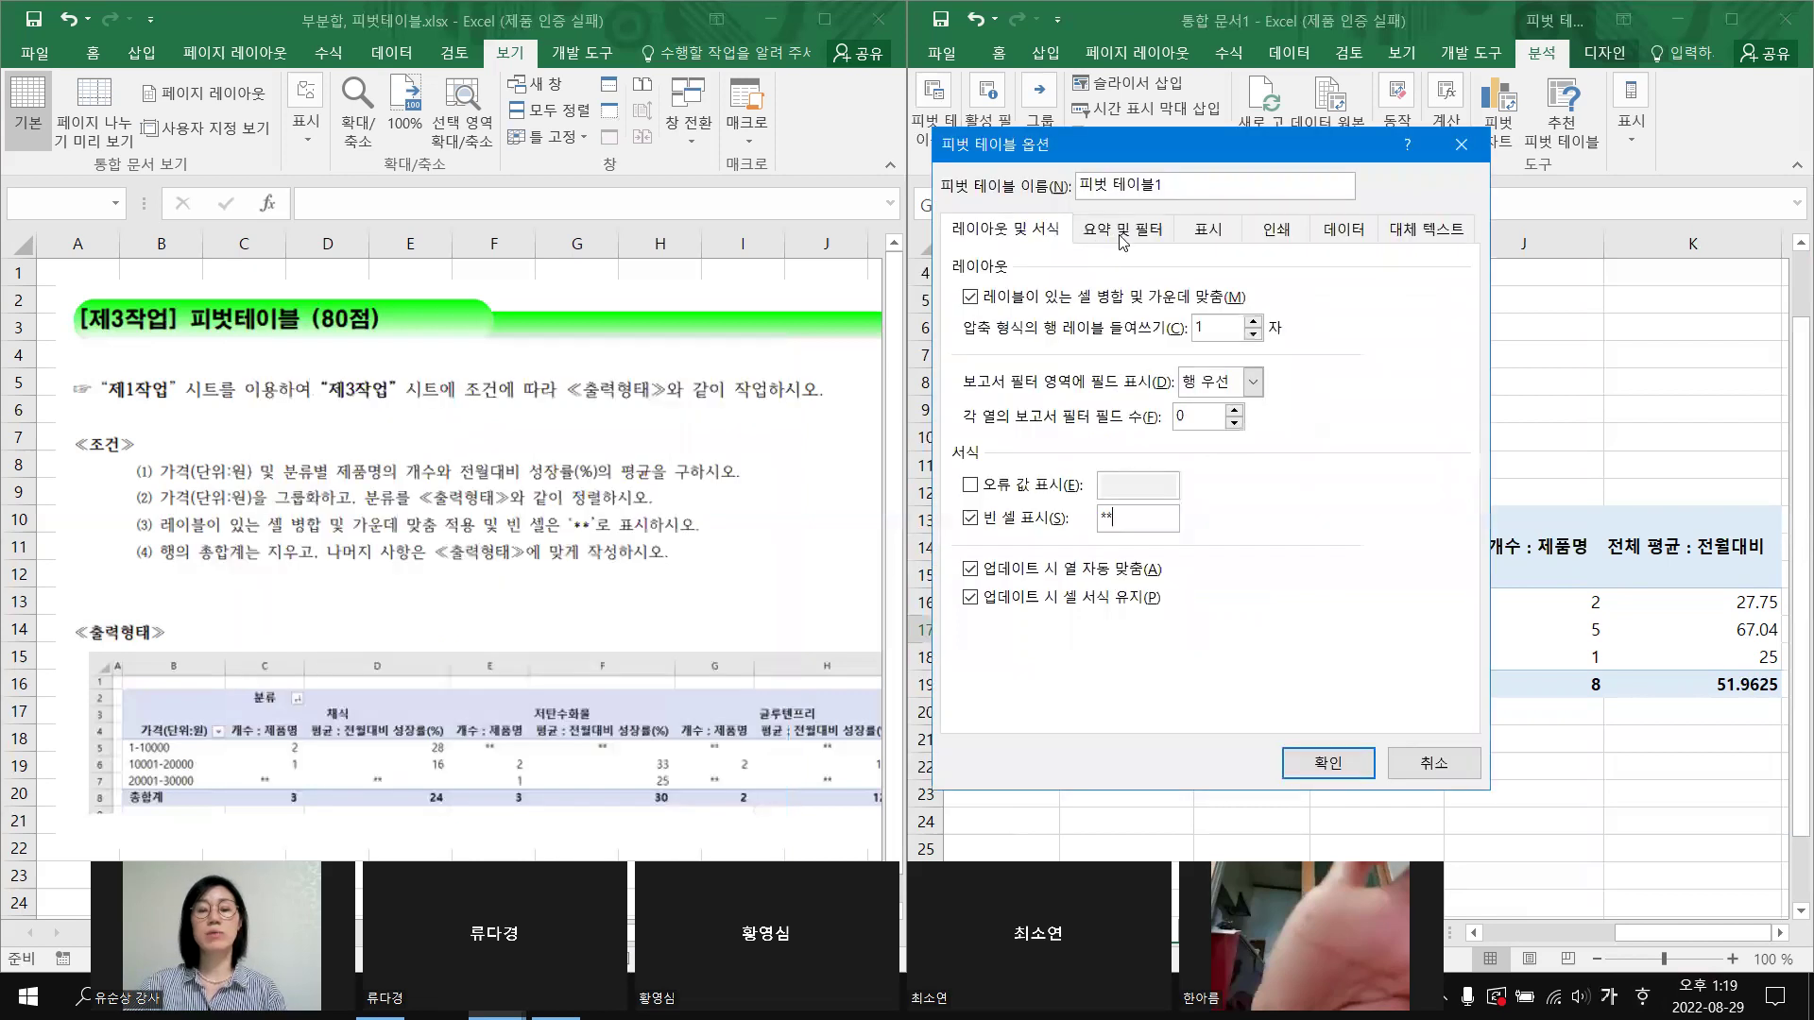
Step: Turn off the row grand totals in the pivot table options and recheck the layout and format settings
click(1131, 238)
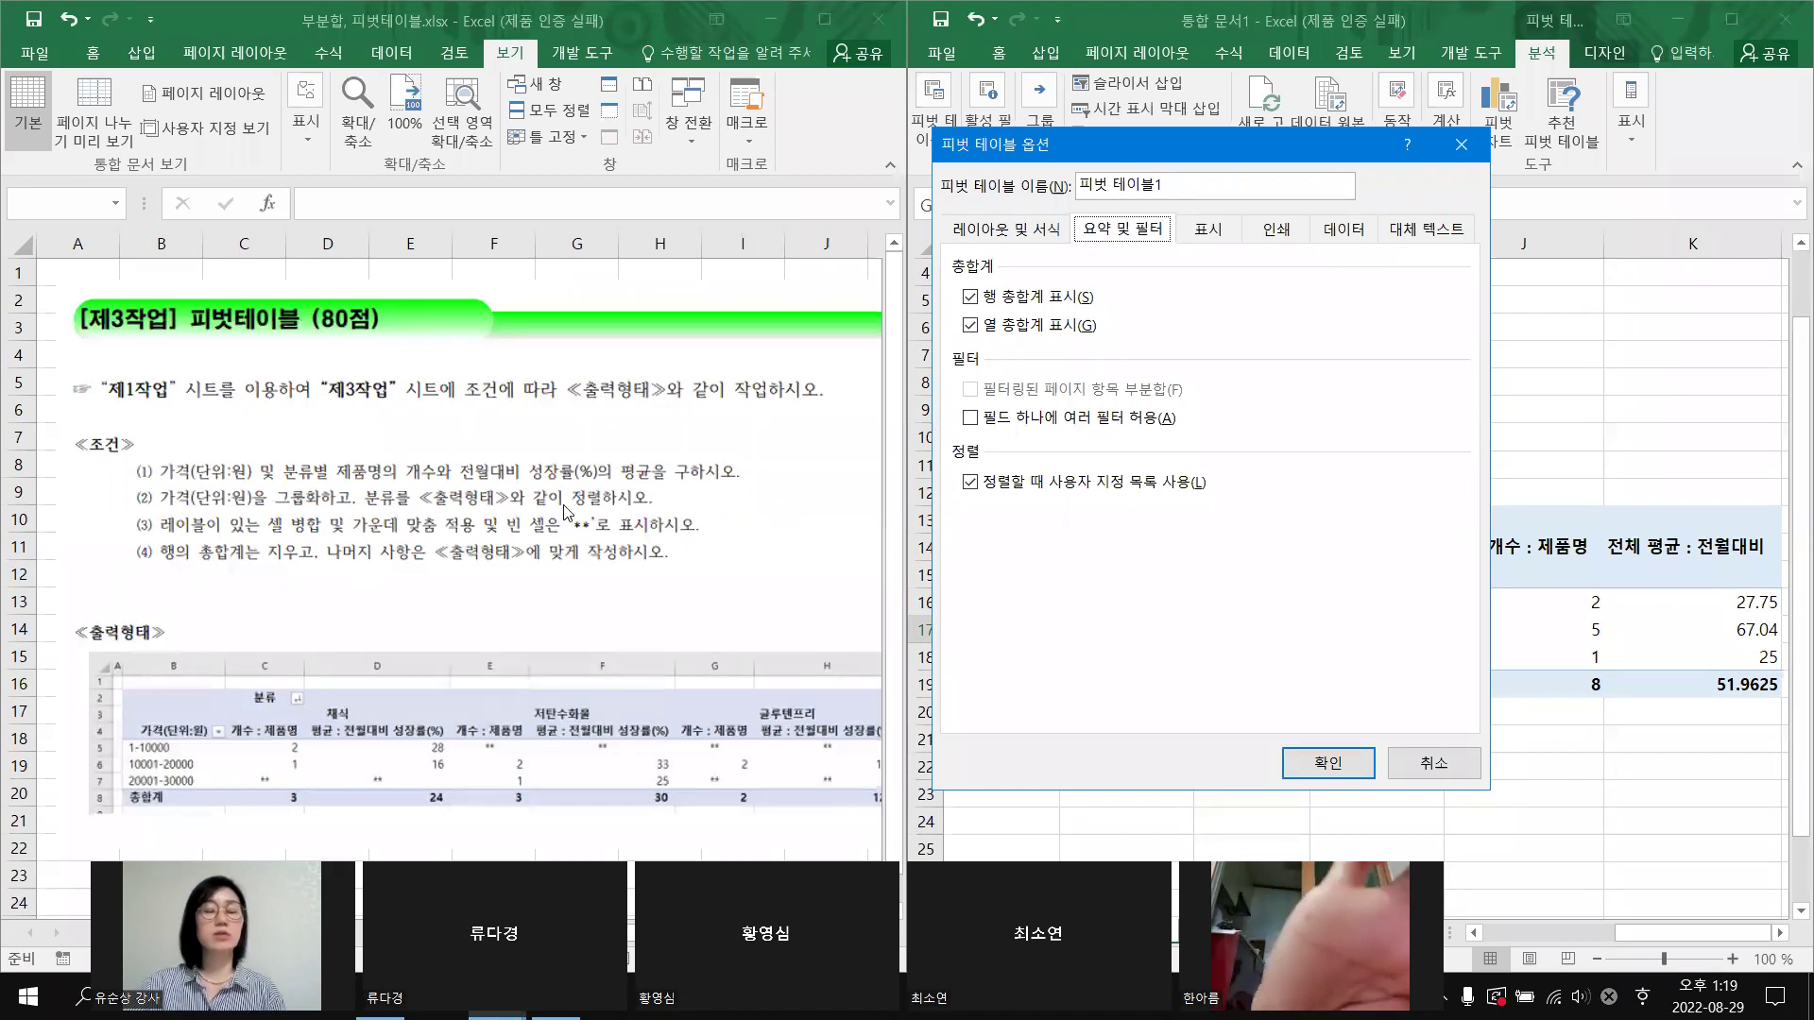
key(alt+s)
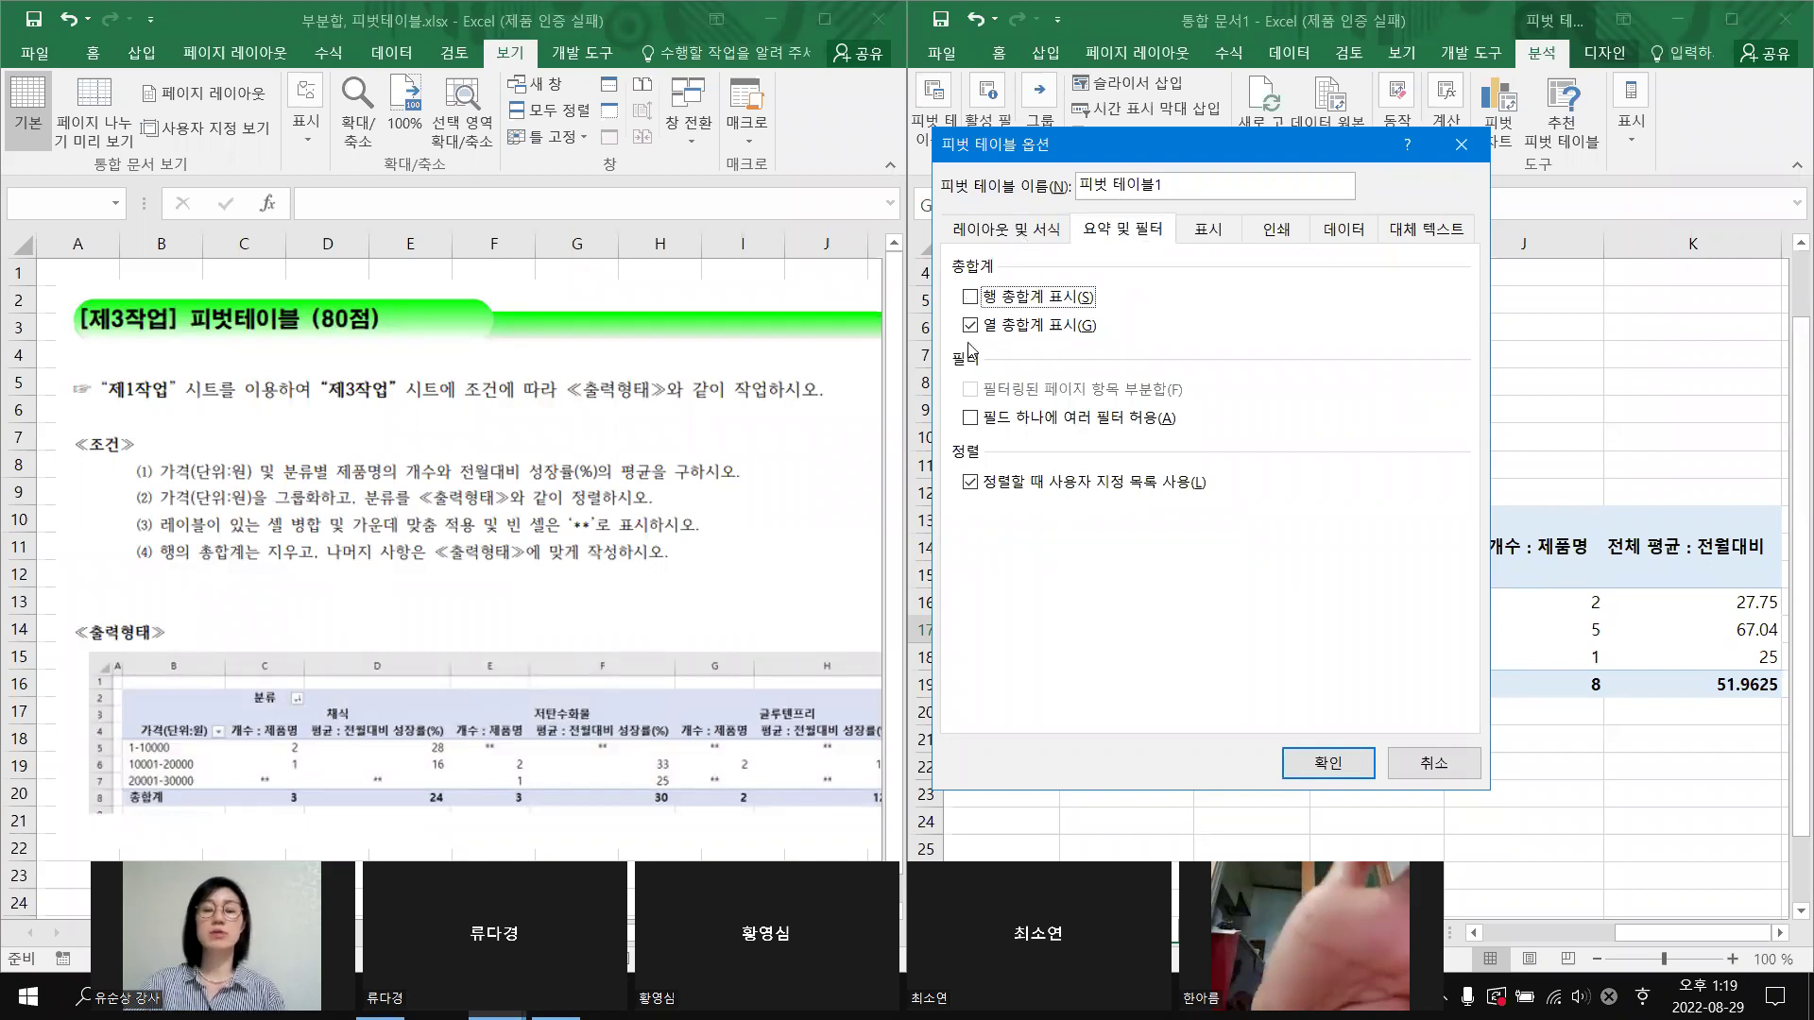
click(1020, 239)
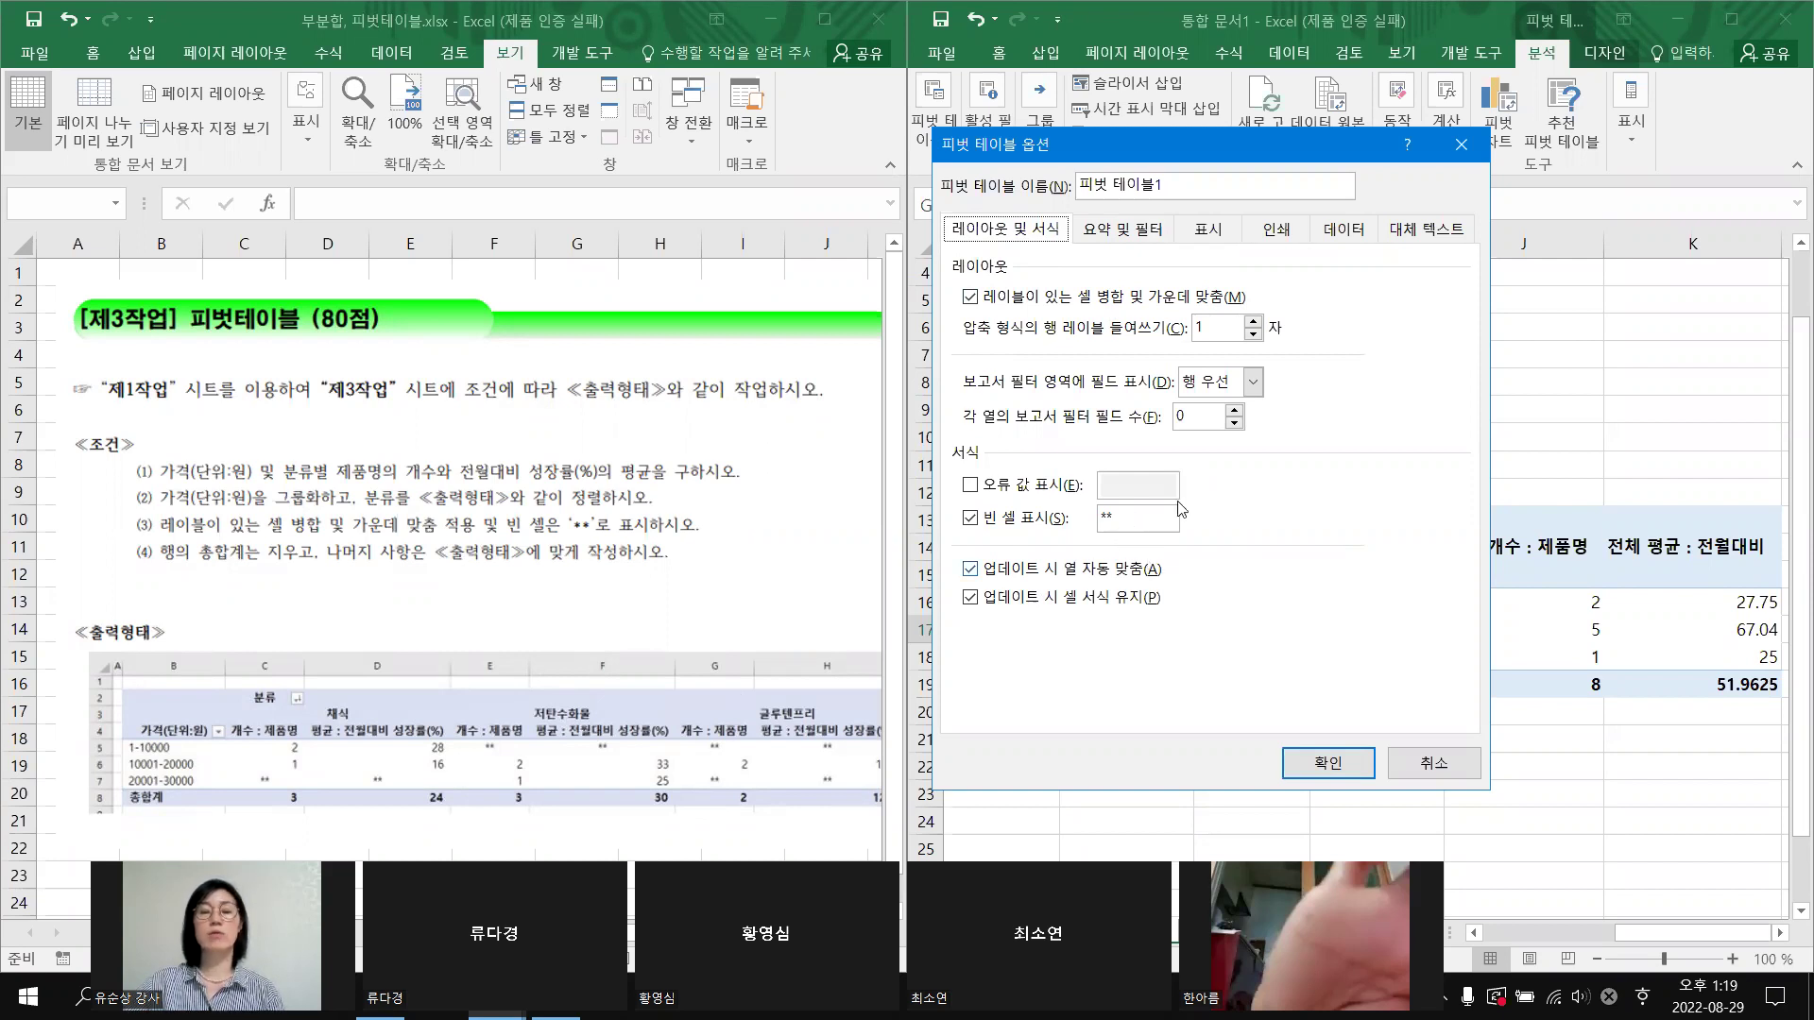
click(1162, 231)
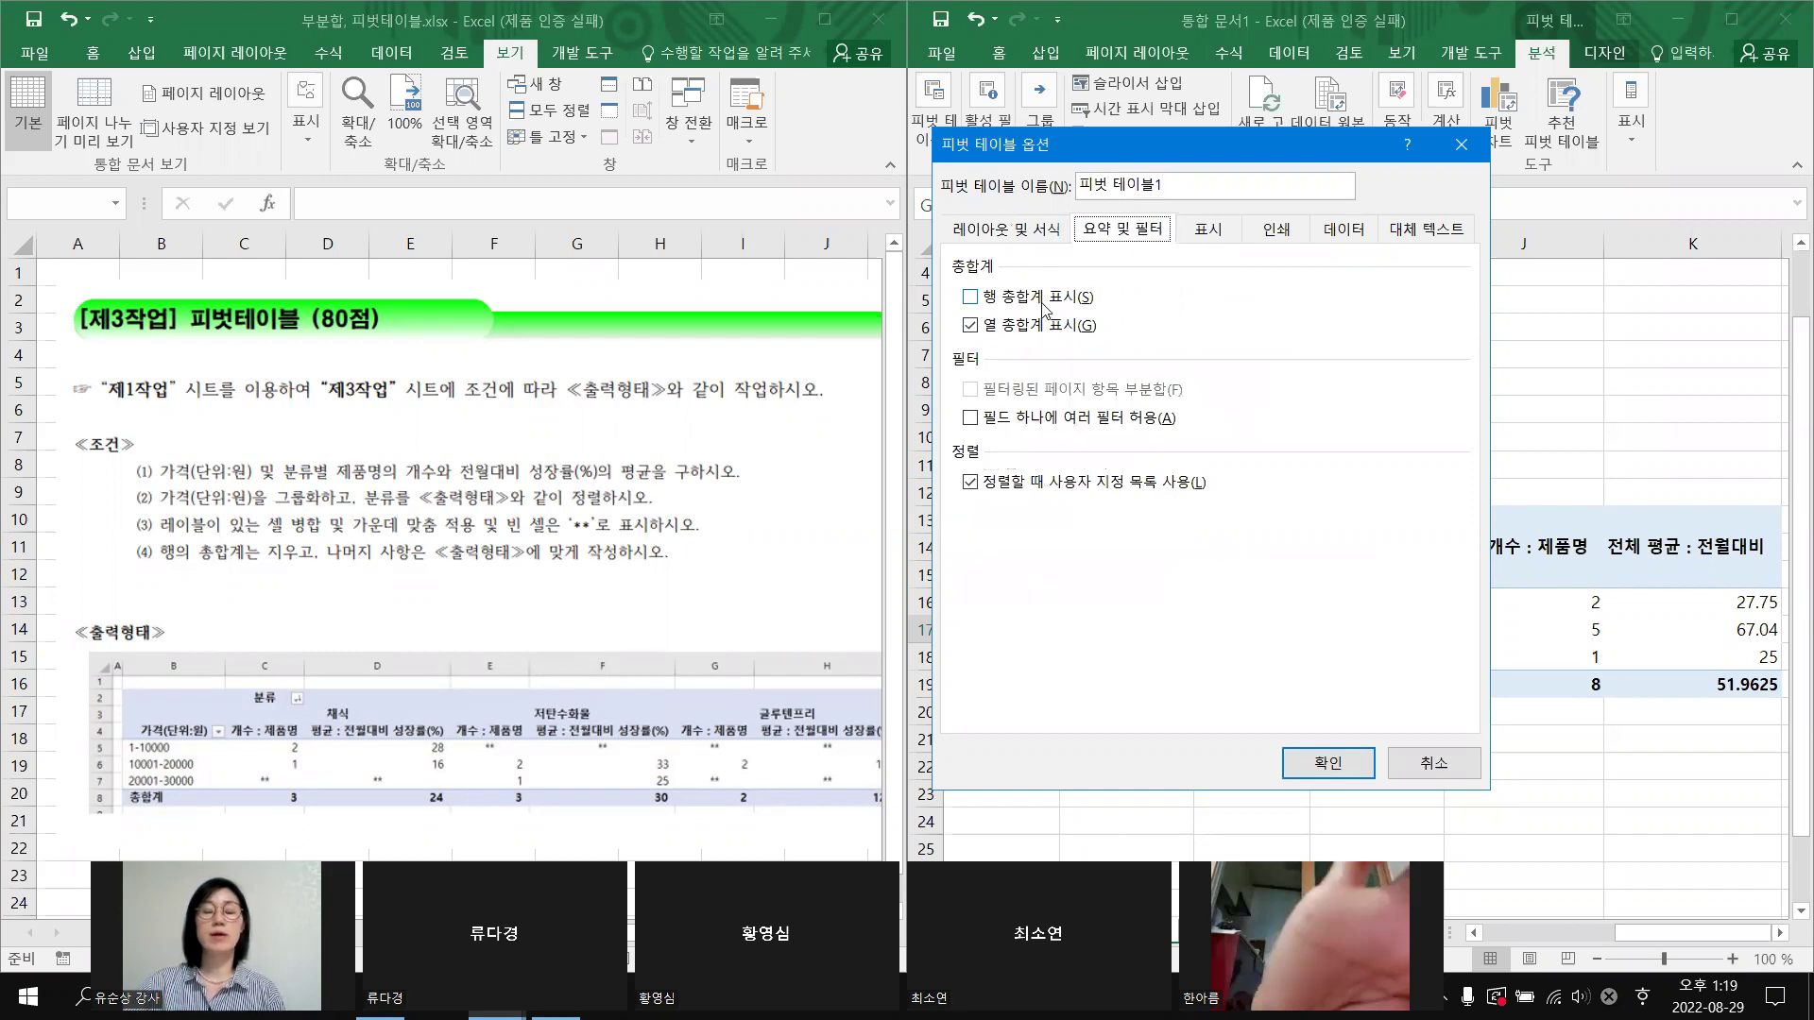
Step: Turn off the row grand totals while keeping the column grand totals, and apply the pivot table options
click(972, 299)
click(984, 327)
click(986, 327)
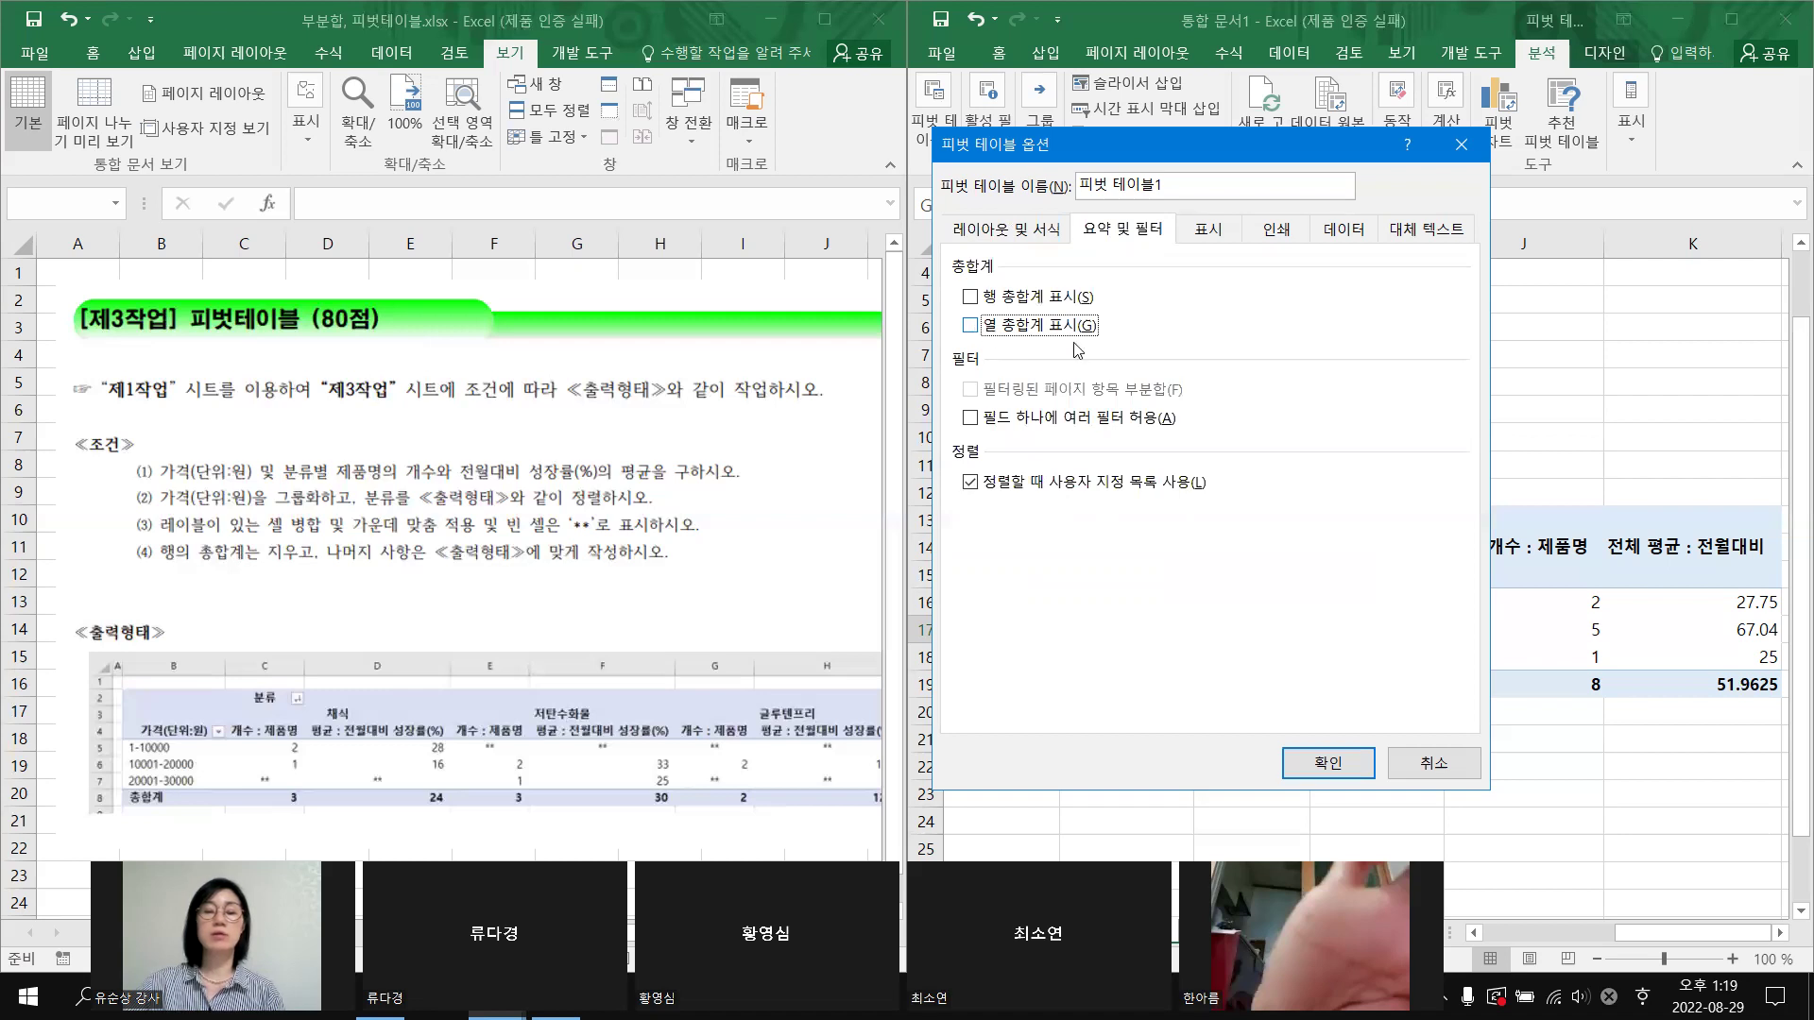
click(1327, 767)
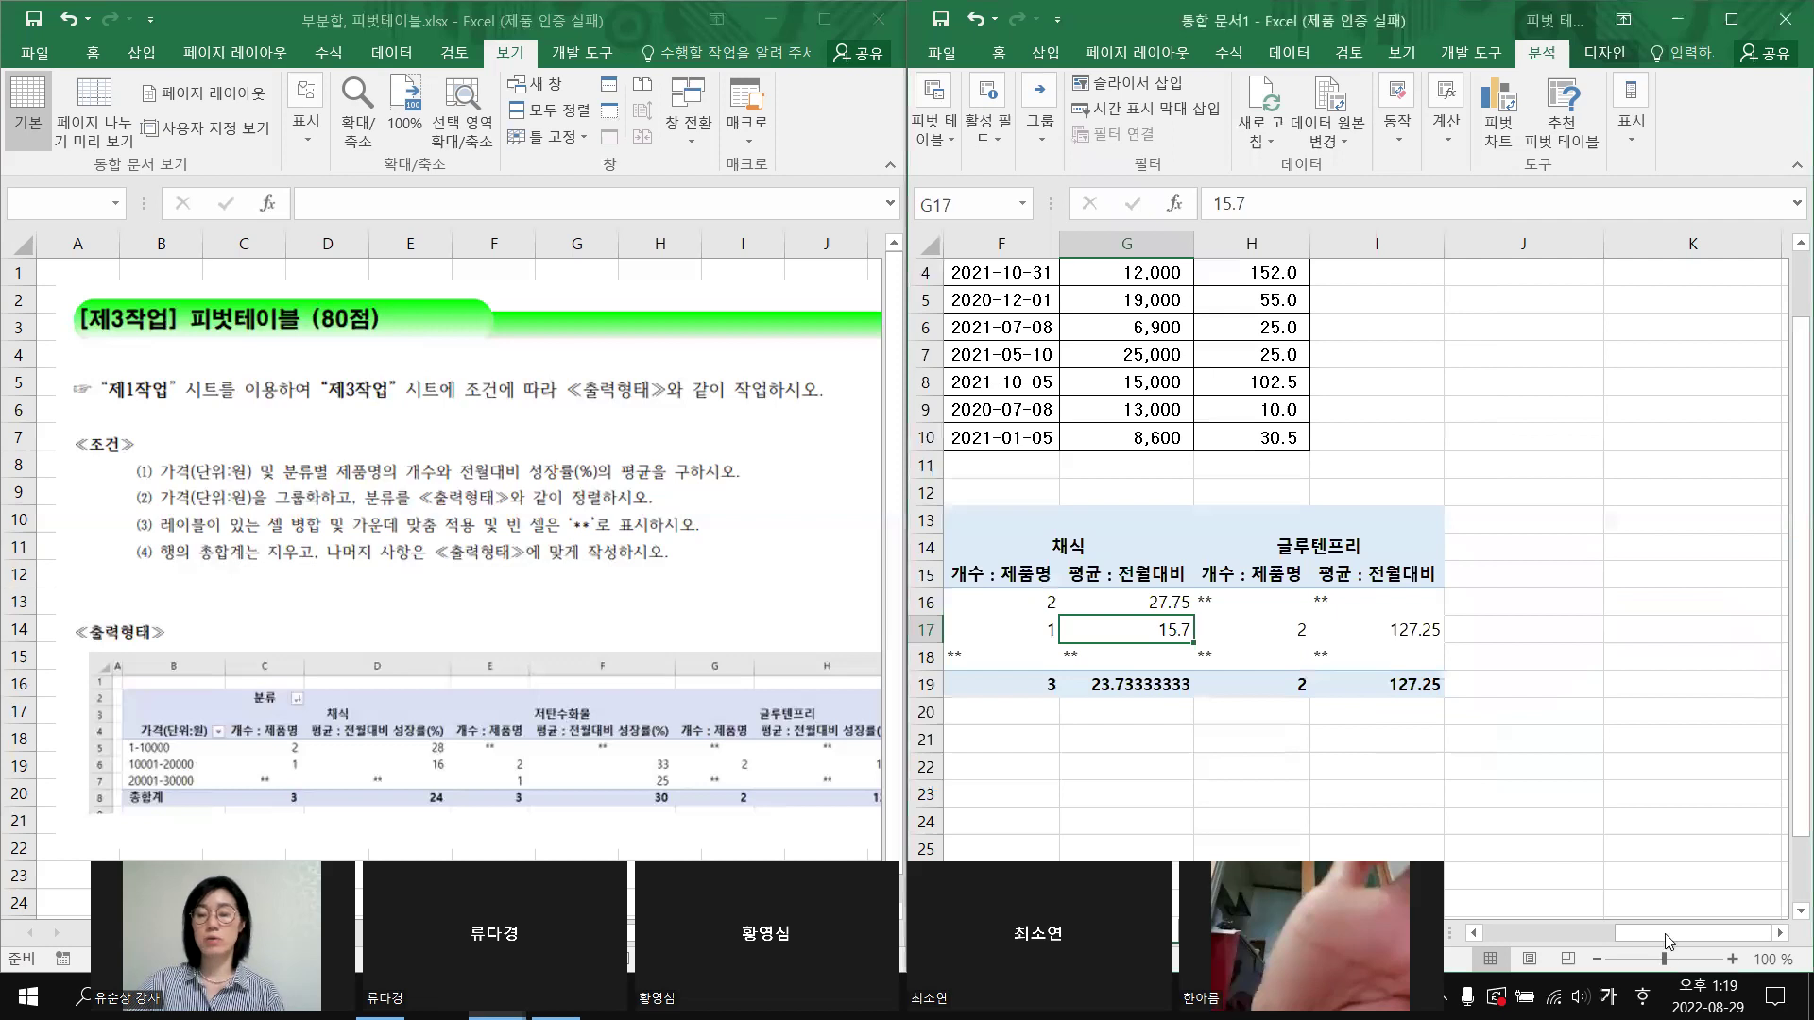
Step: Centre the pivot table values in D16:I19 horizontally, including the ** cells and the 총합계 row
click(1496, 936)
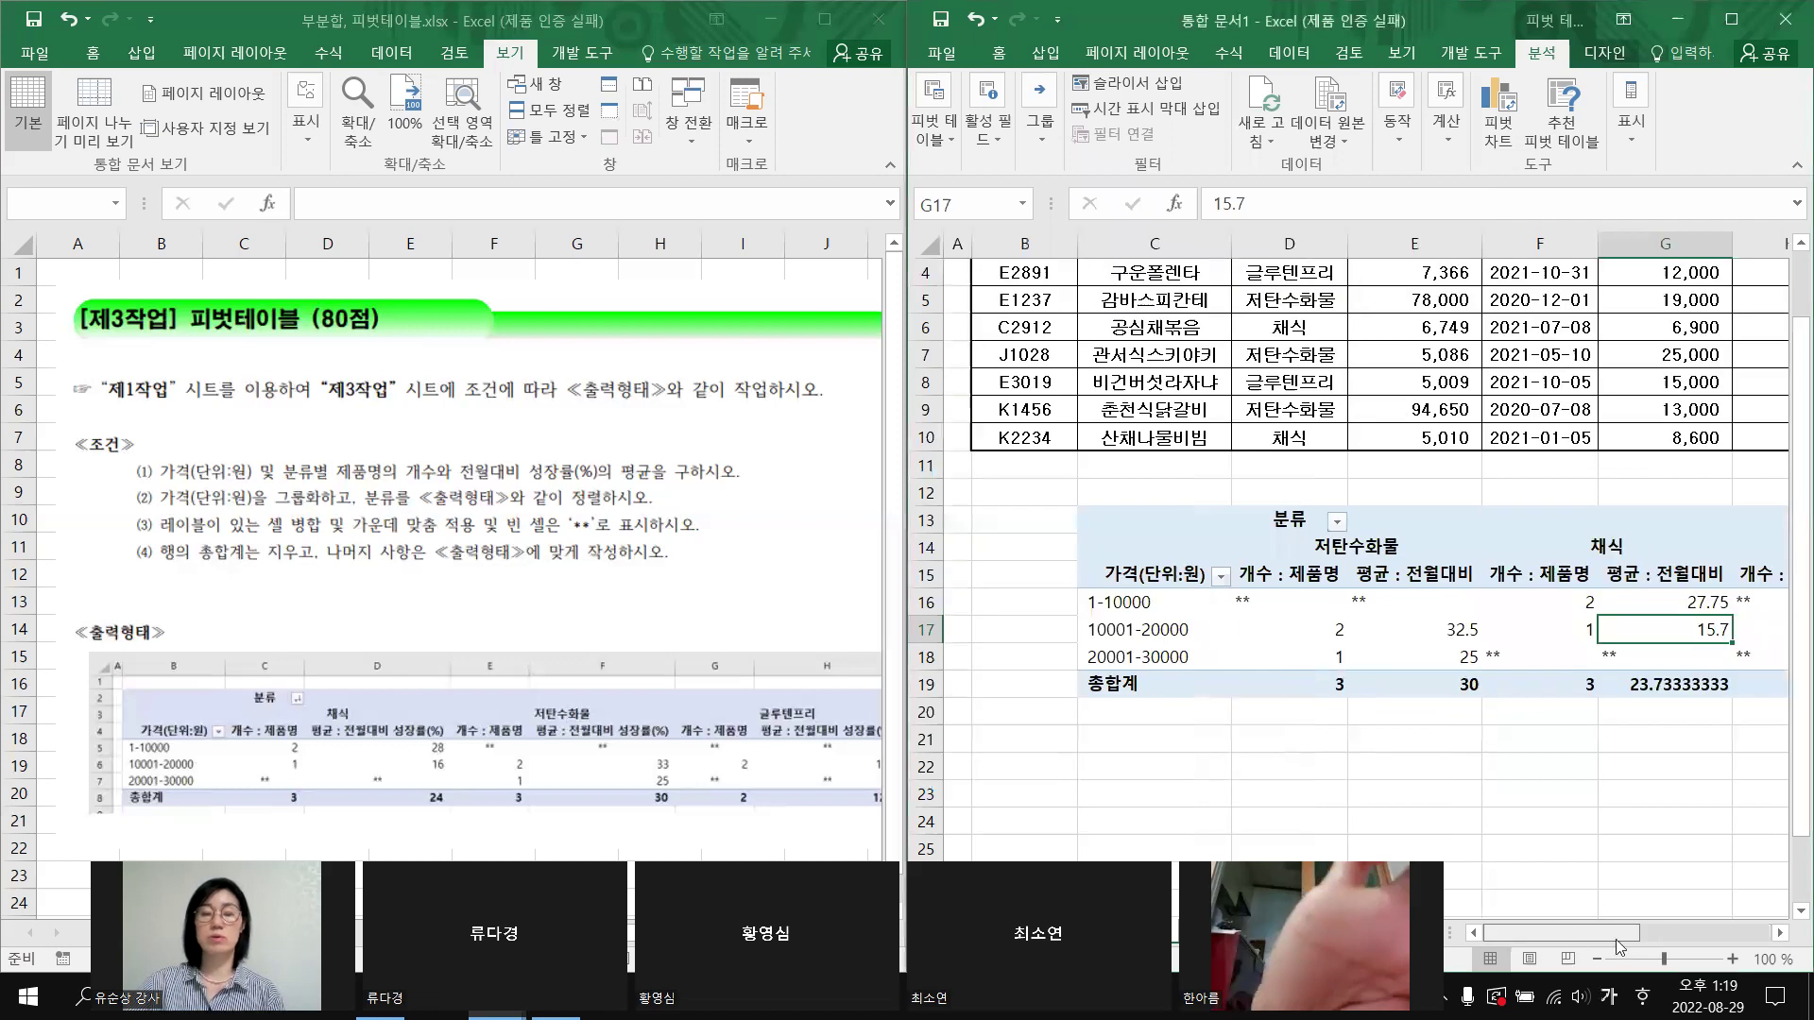
scroll(1623, 939, right, 1)
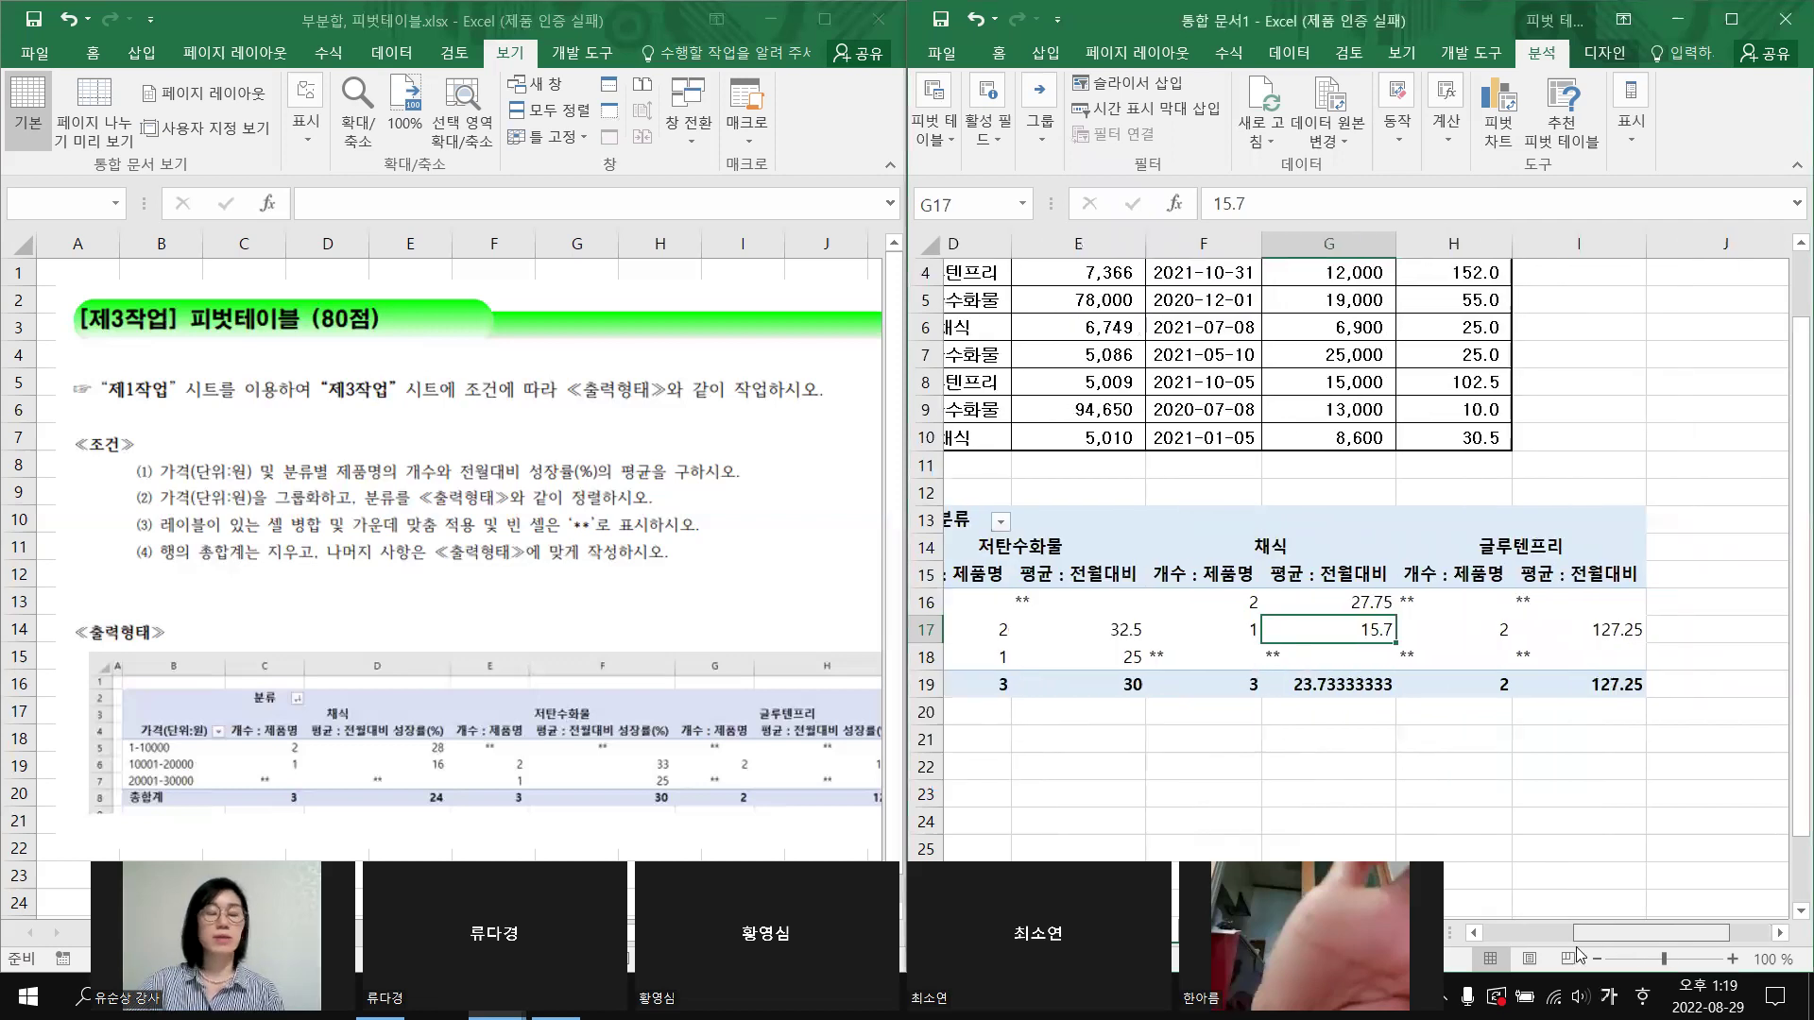
scroll(1576, 949, left, 8)
drag(1239, 601, 1375, 701)
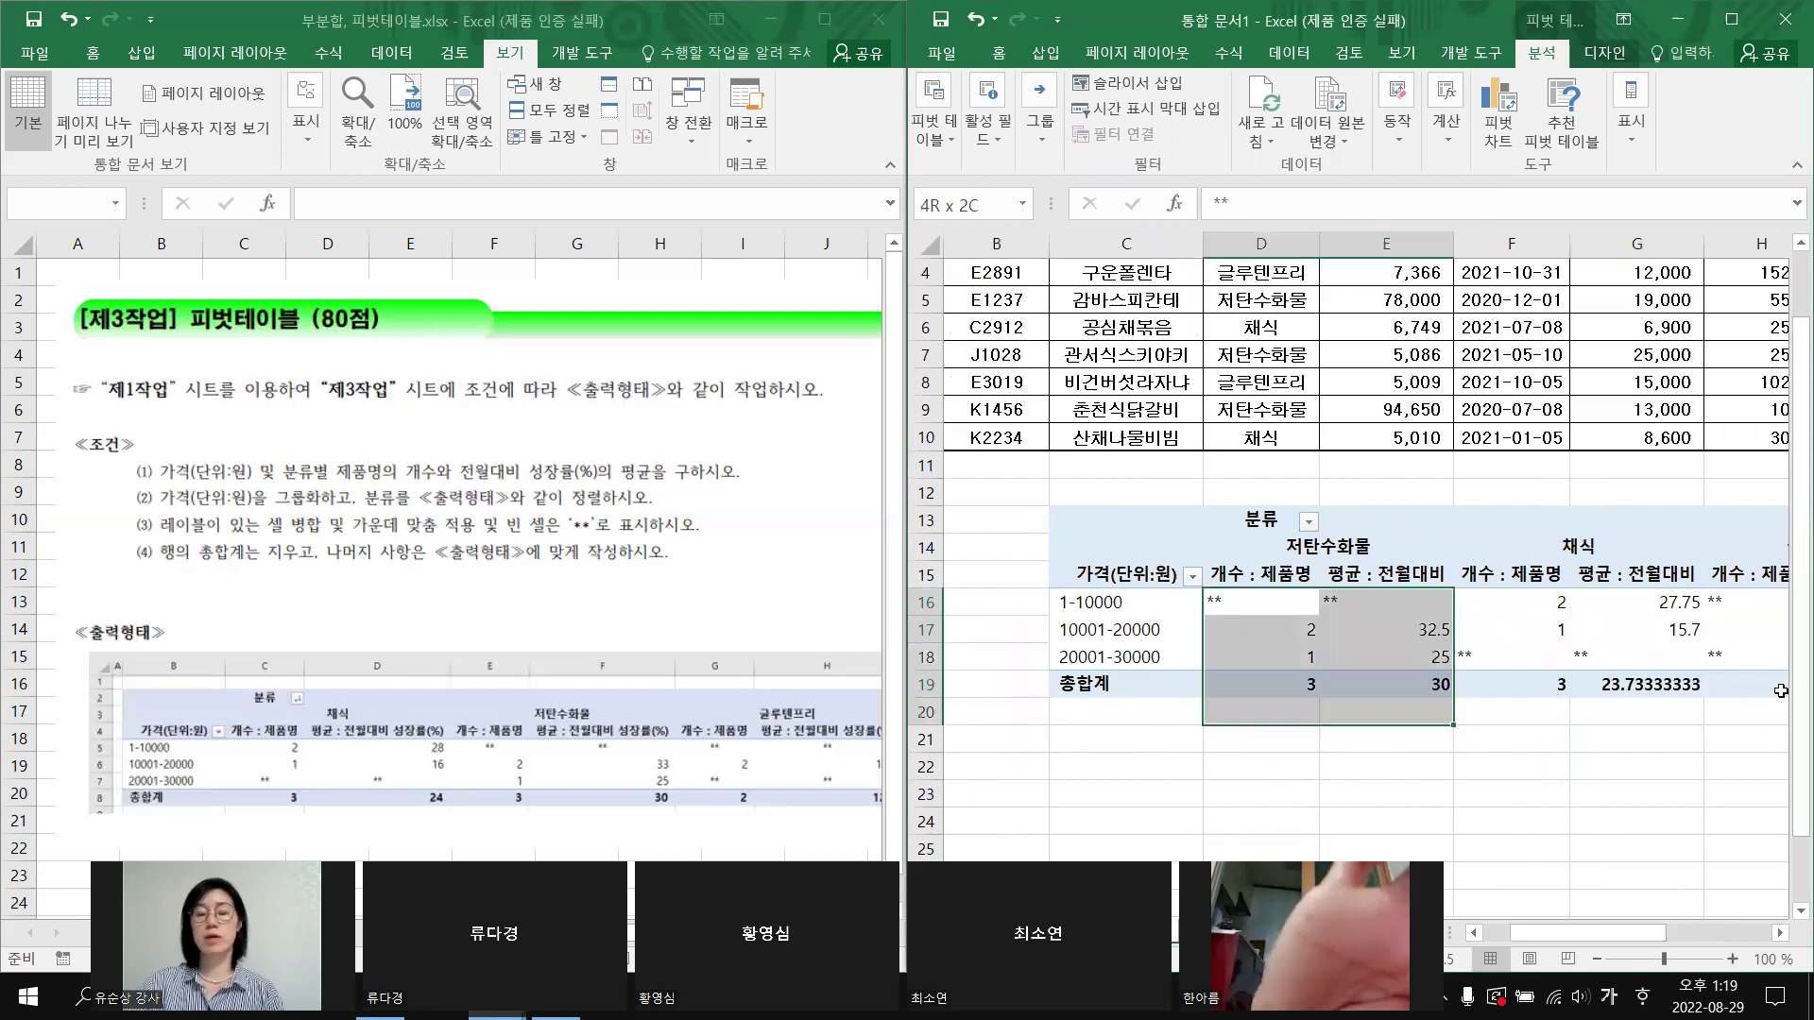
drag(1781, 691, 1781, 688)
drag(1575, 702, 1534, 686)
drag(1280, 674, 1280, 674)
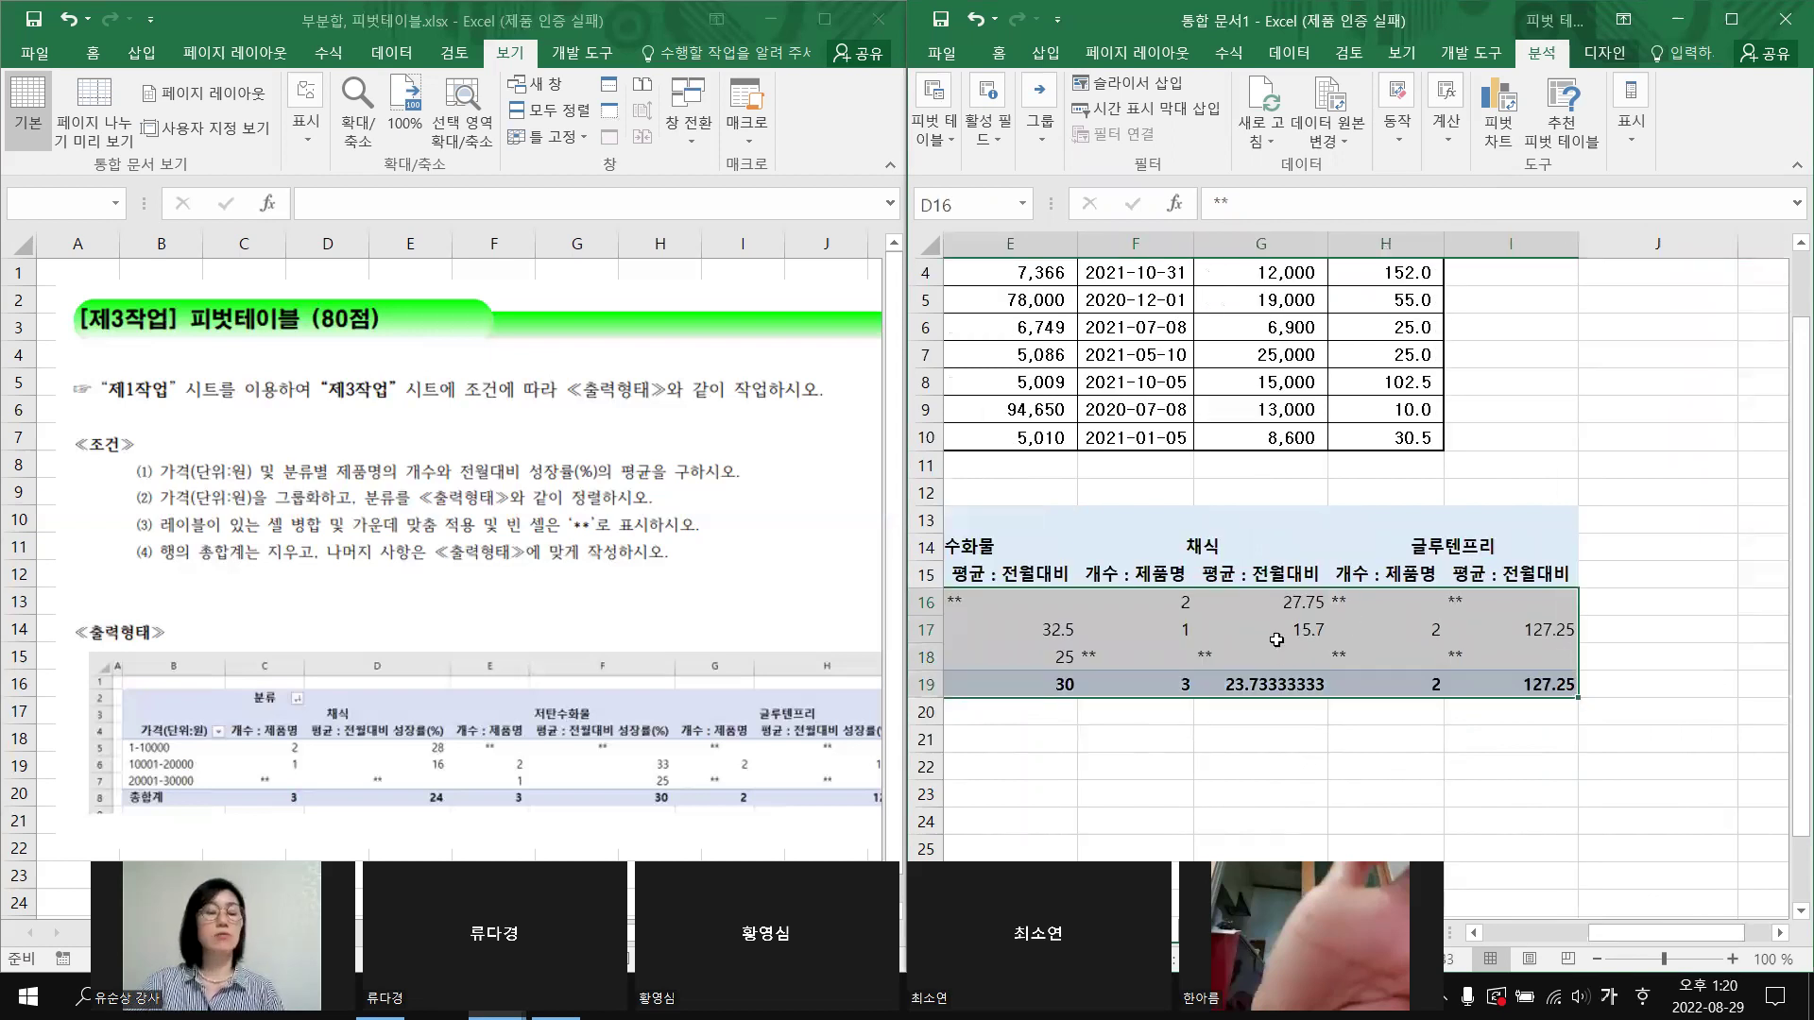
click(998, 54)
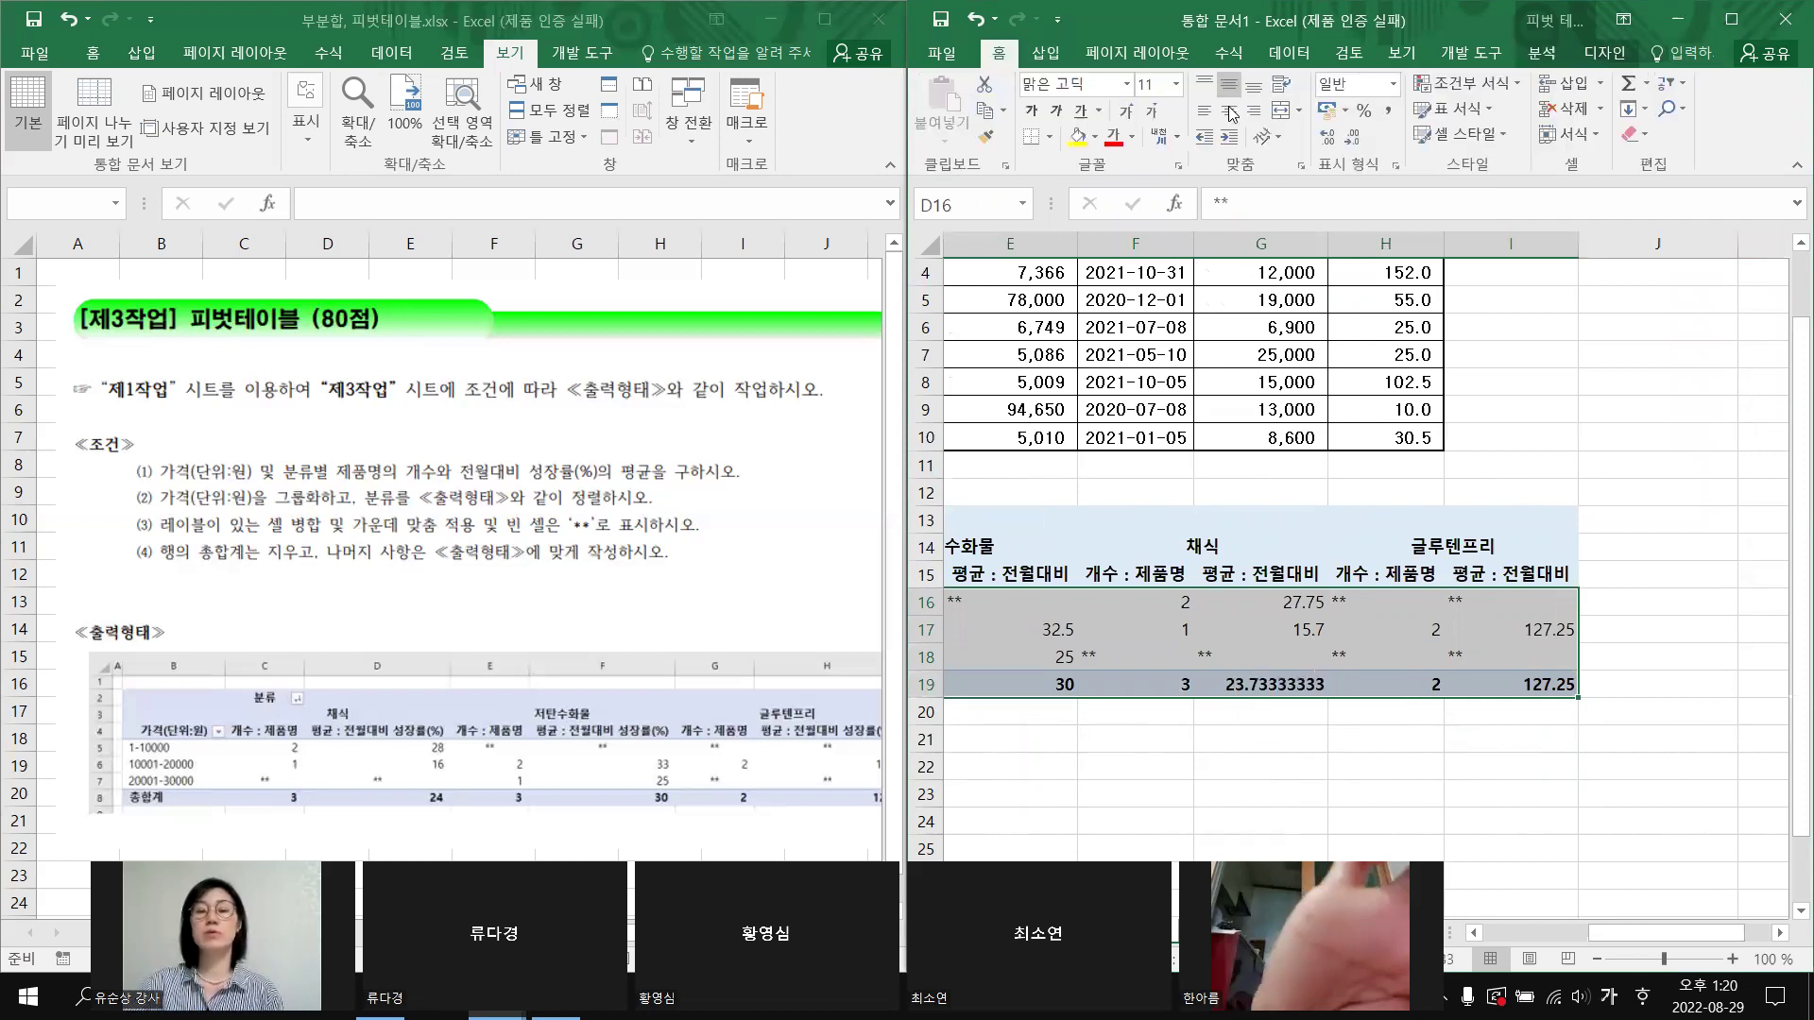
click(1230, 113)
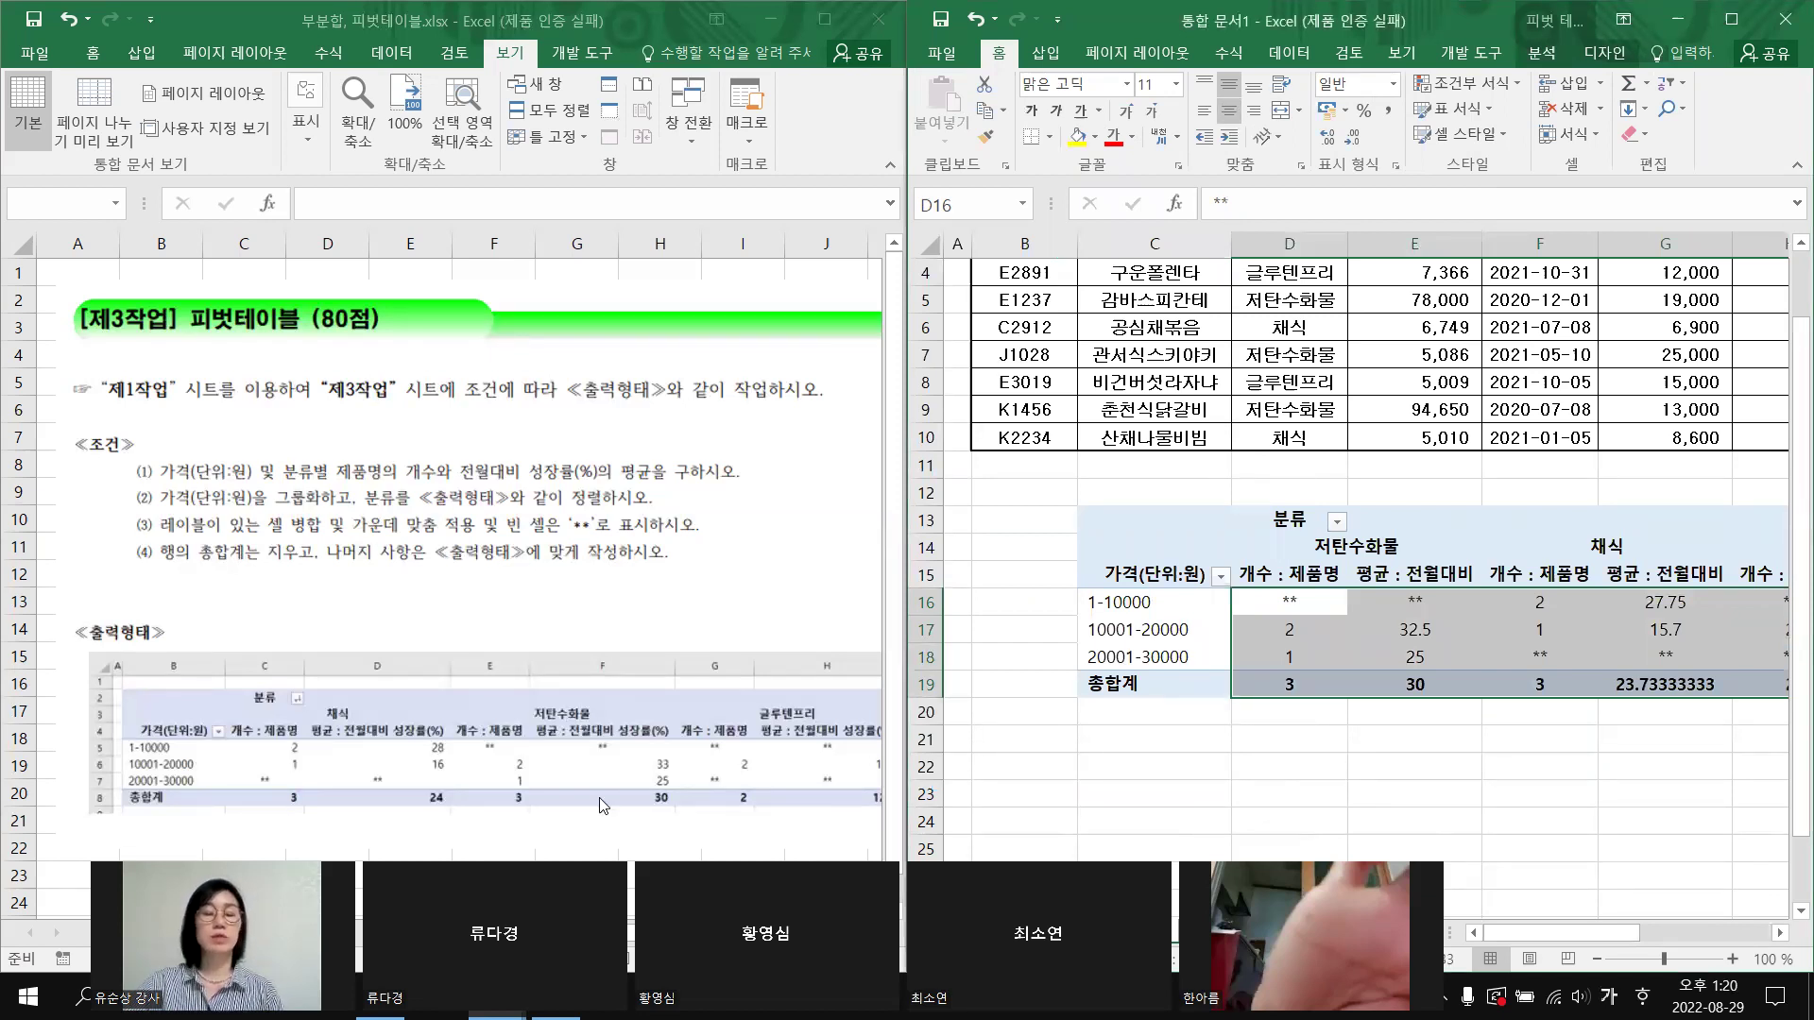
Step: Apply the comma number style to the pivot values in D16:I19 and check every category column
click(1386, 116)
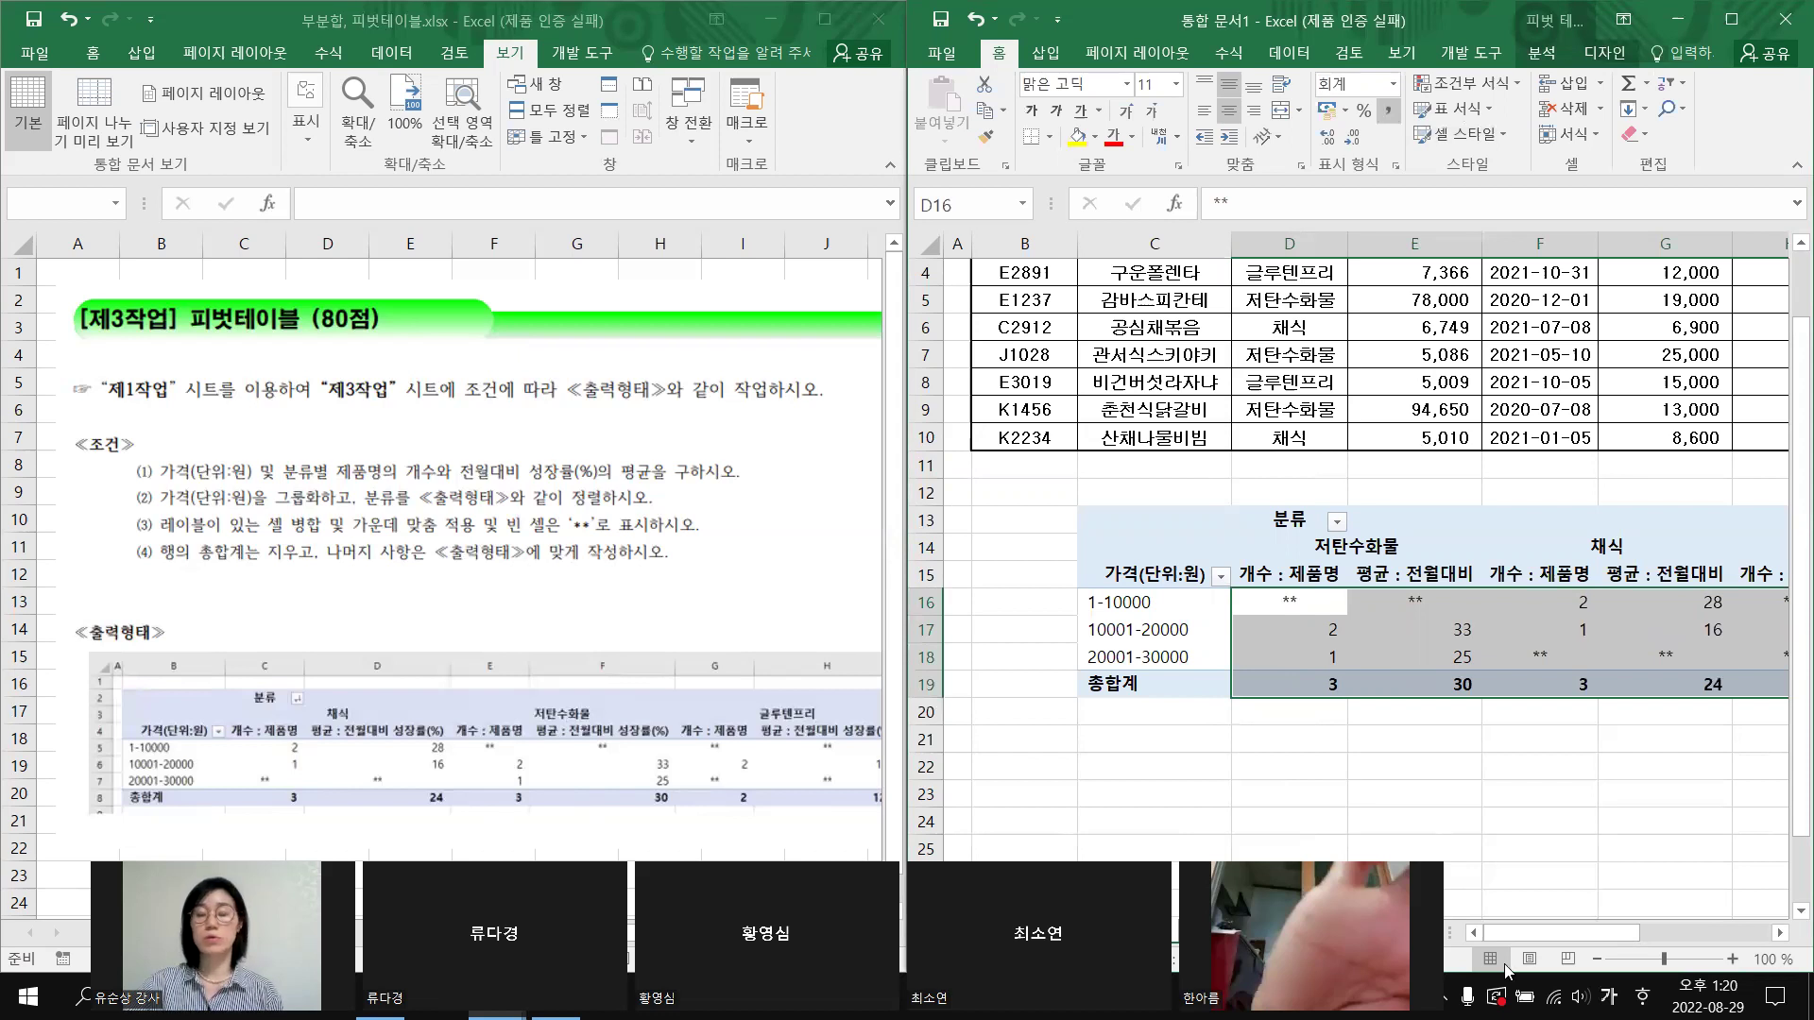
drag(1509, 938, 1713, 900)
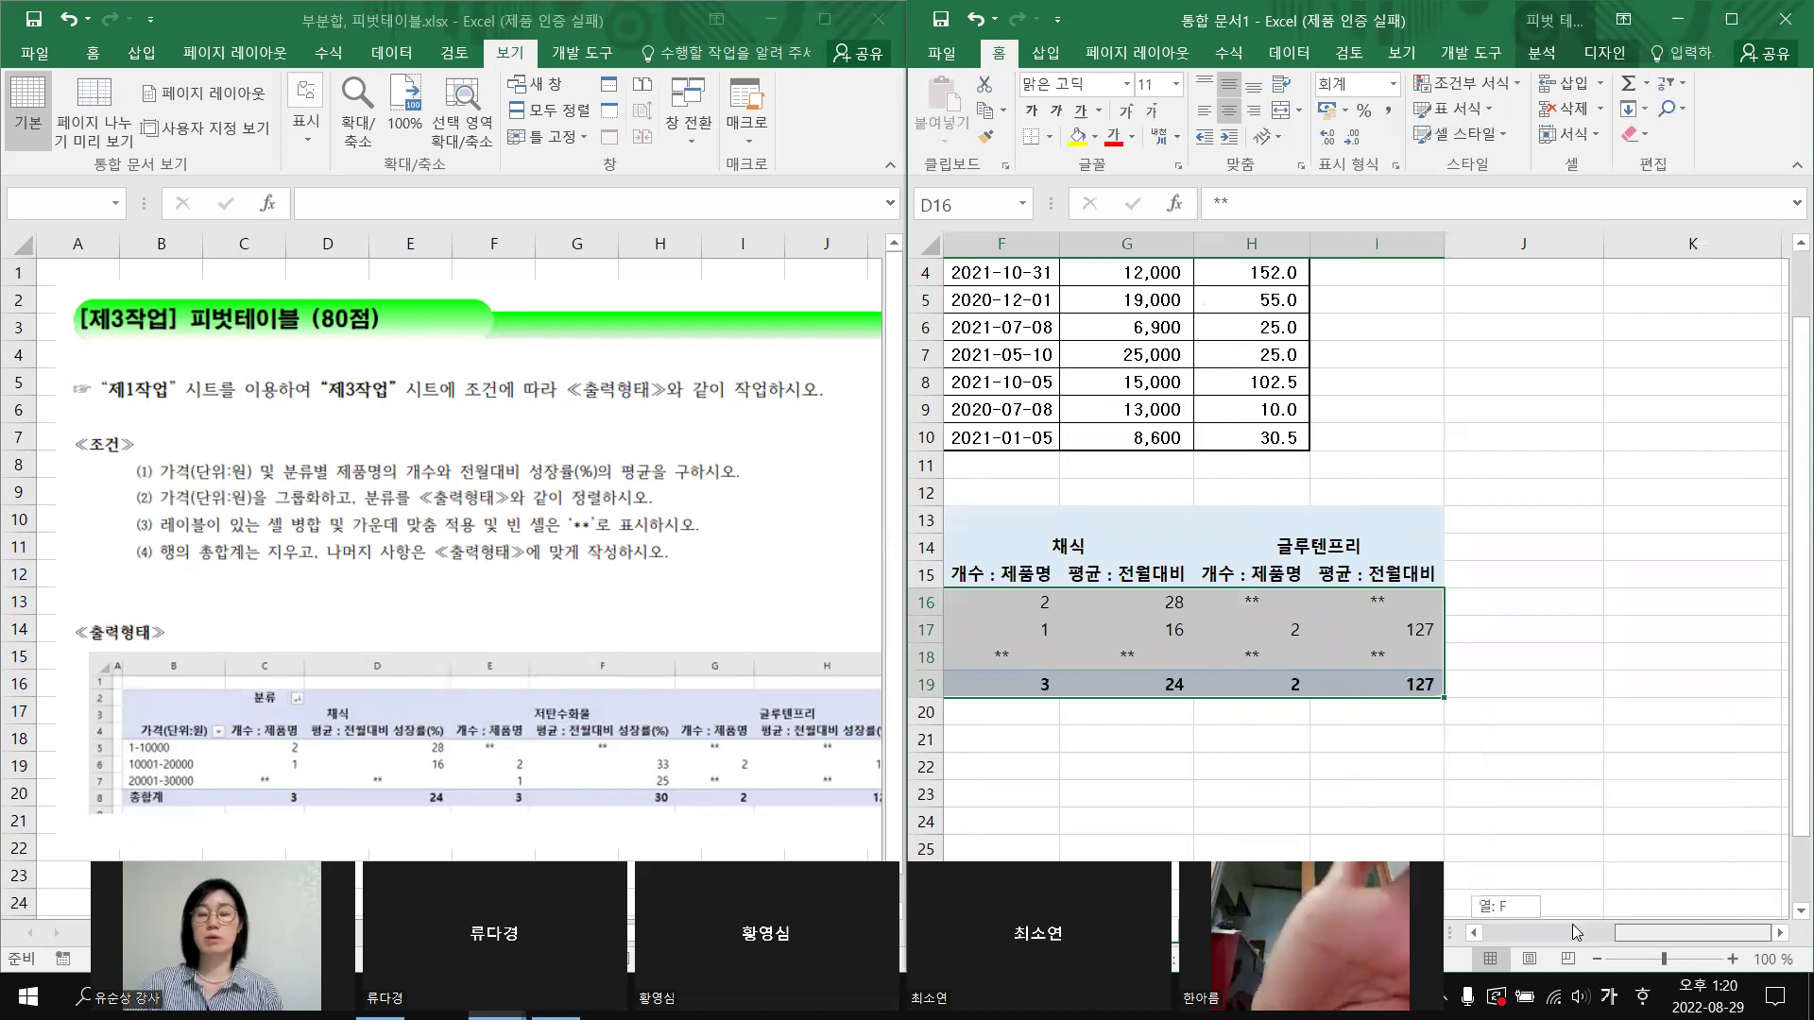
drag(1576, 932, 1524, 933)
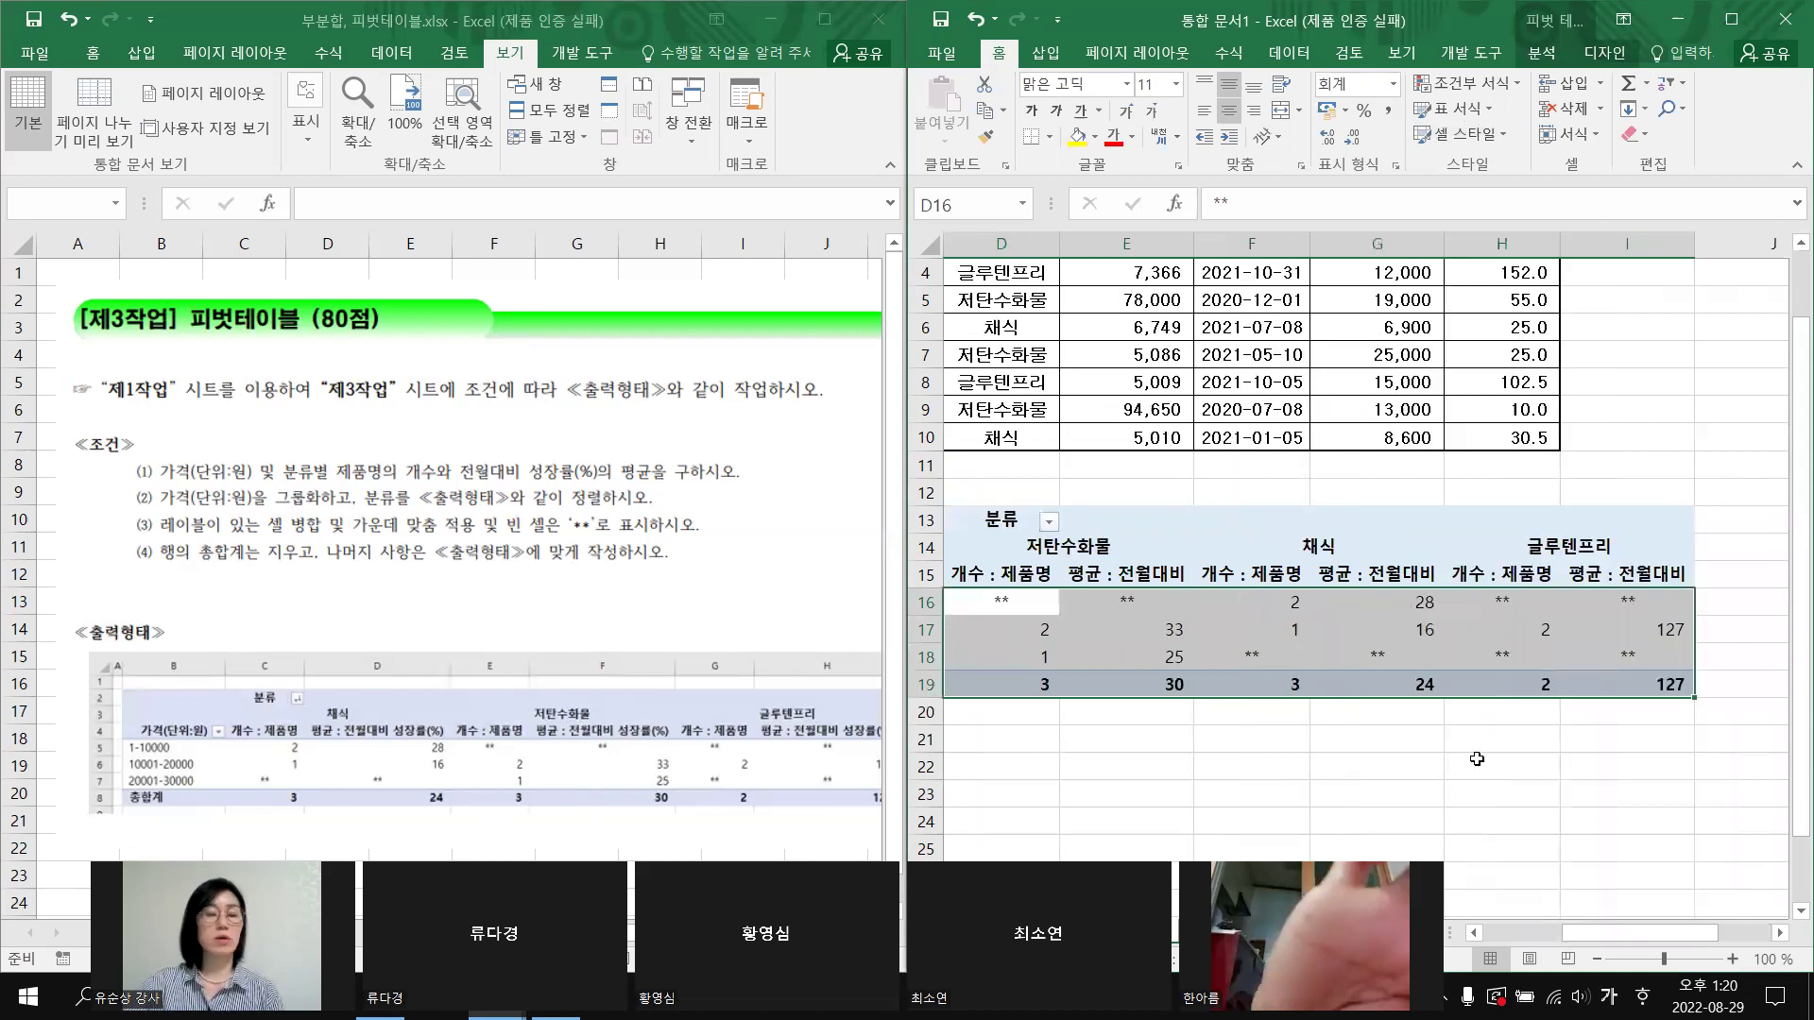
click(1436, 850)
drag(1610, 931, 1564, 941)
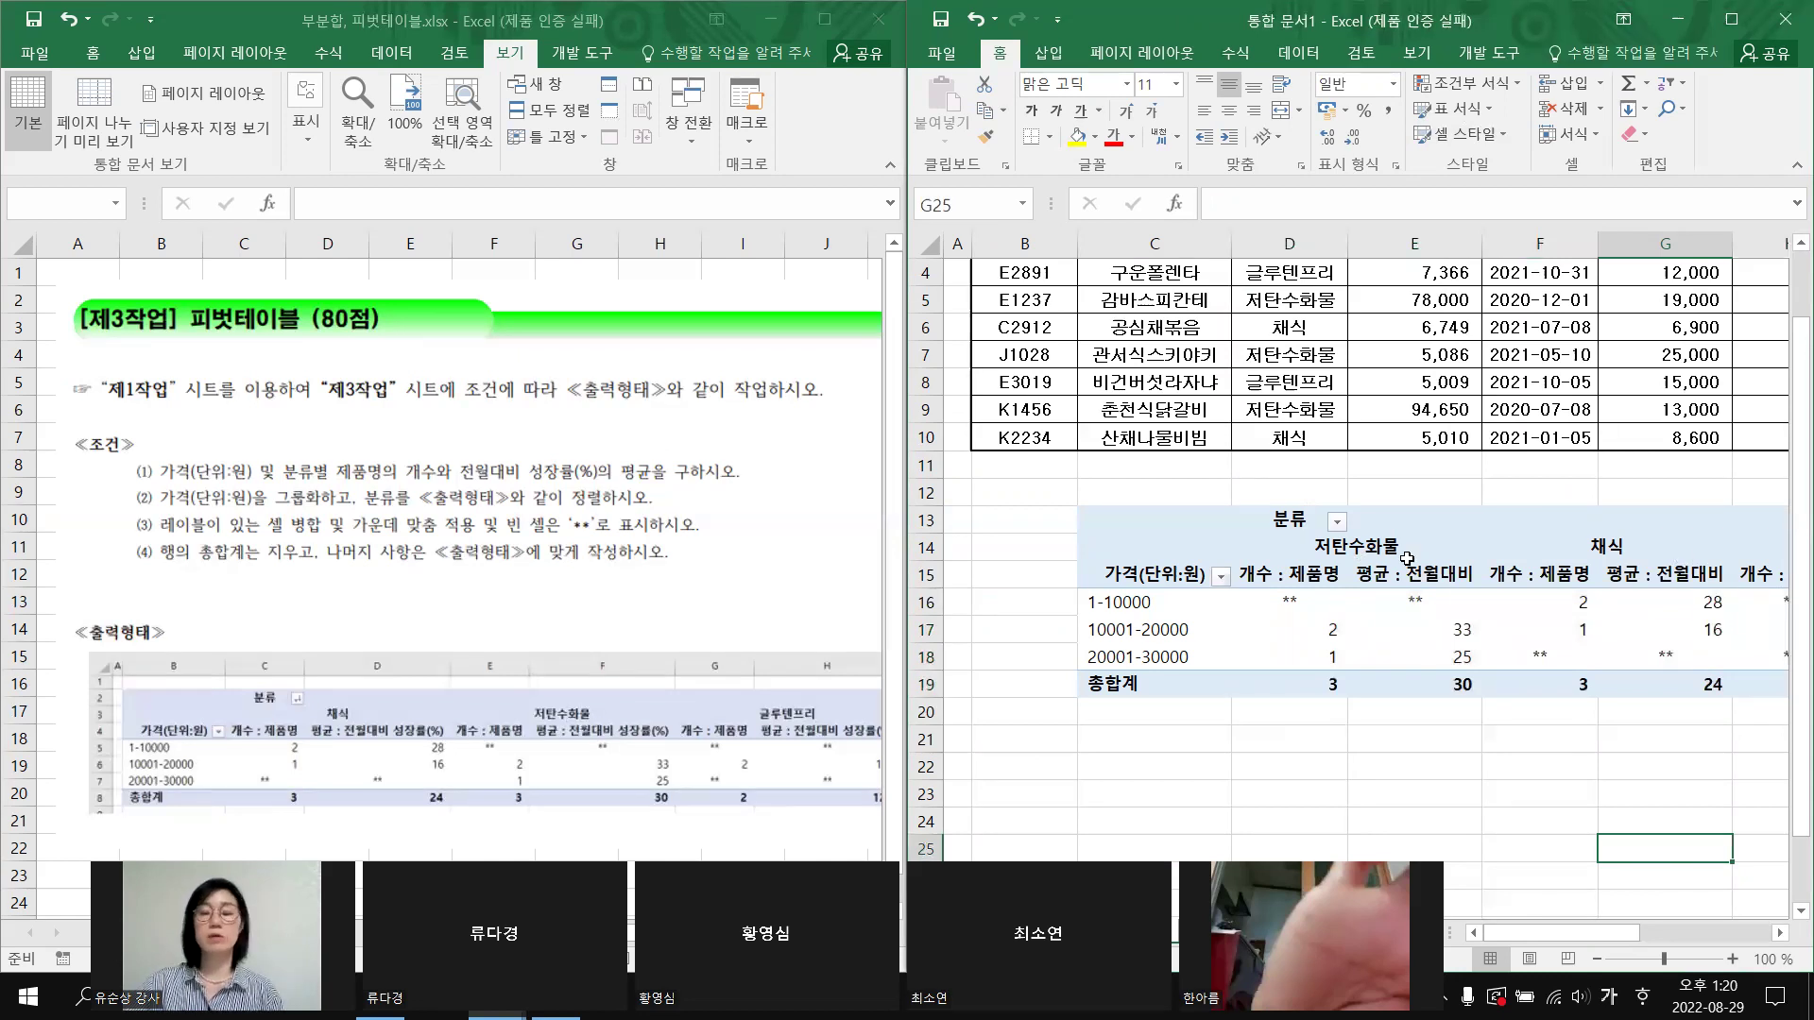
Step: Sort the 분류 column labels of the pivot table in descending text order
drag(1605, 934, 1655, 933)
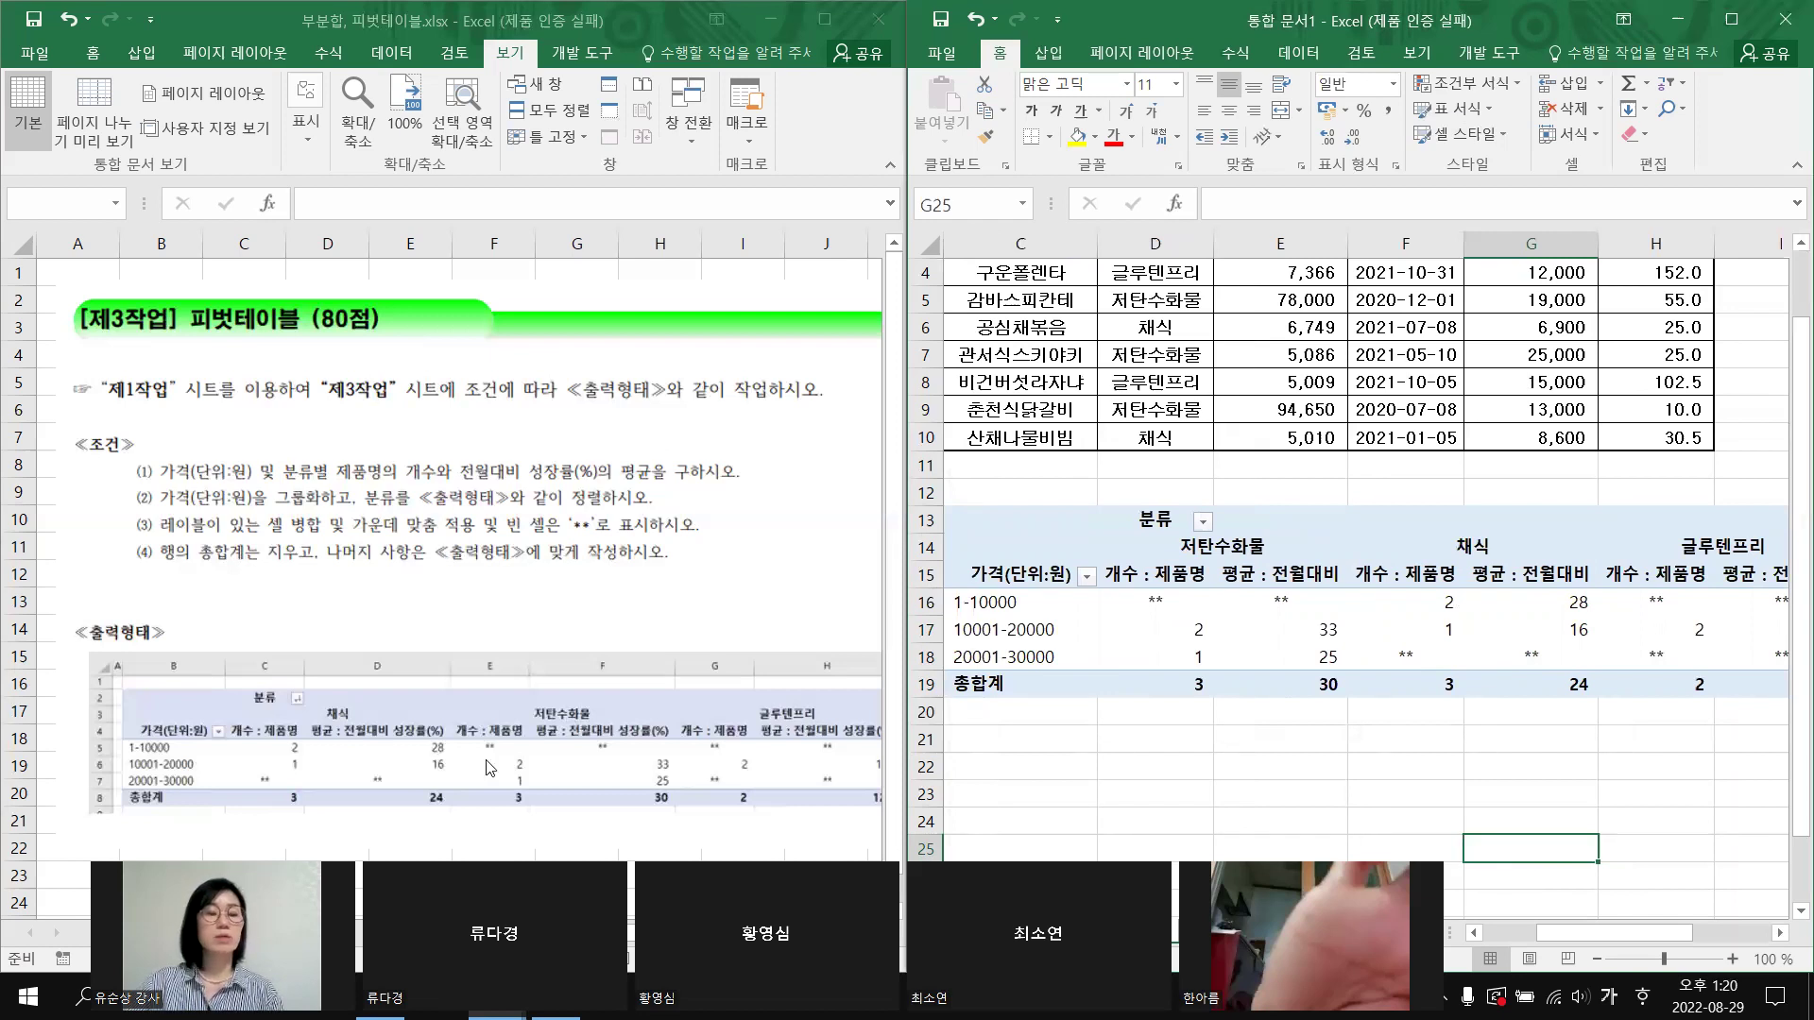
click(1204, 522)
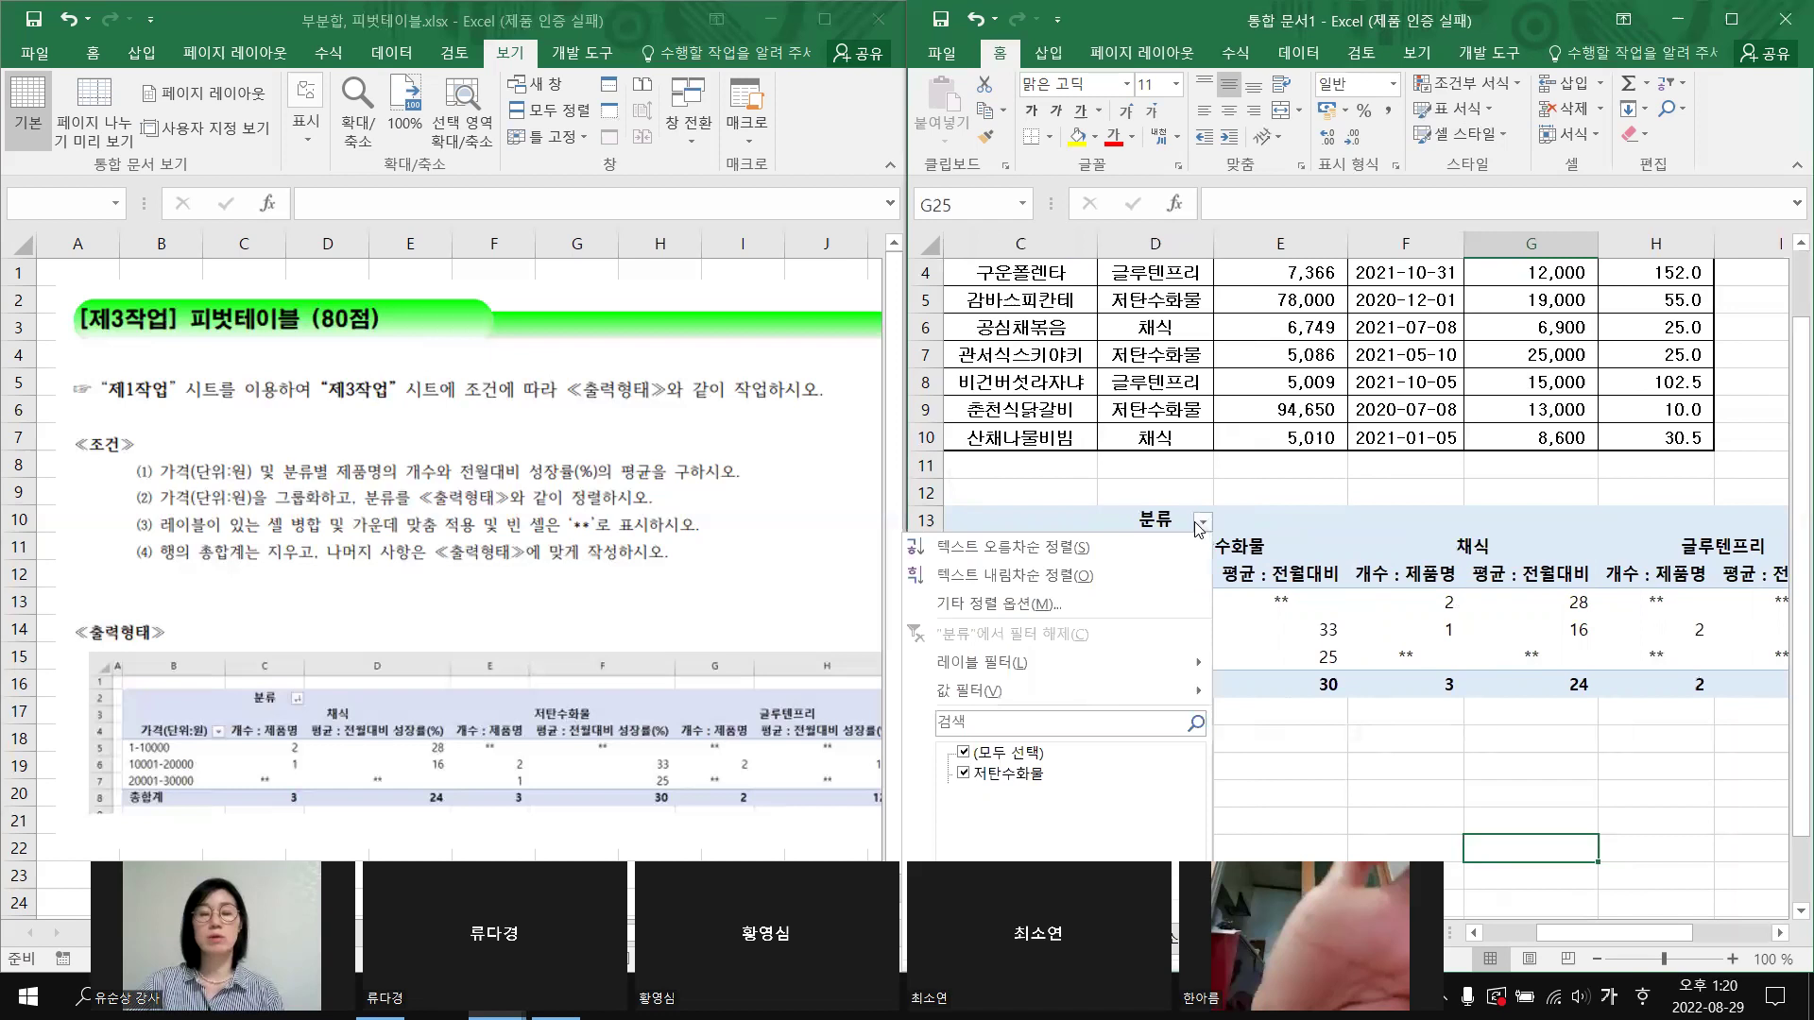
click(1015, 576)
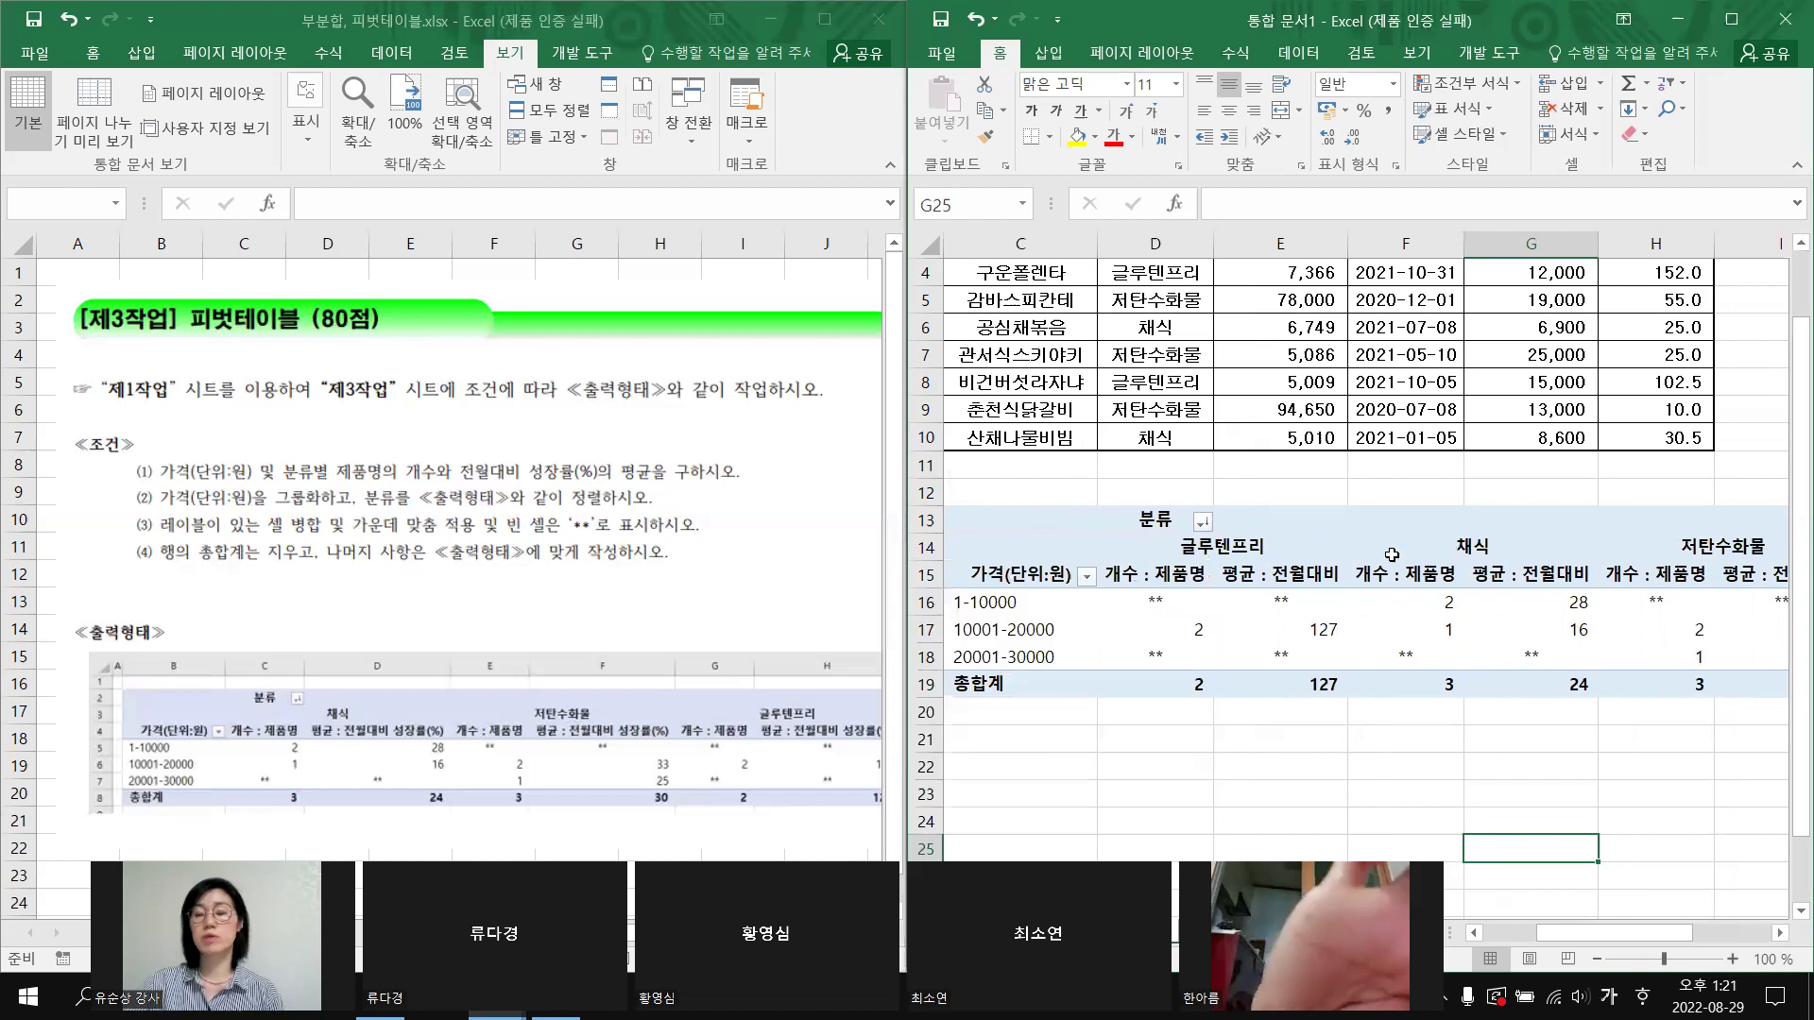
Step: Maximise the workbook window and try moving the 저탄수화물 column group ahead of 채식
click(1734, 18)
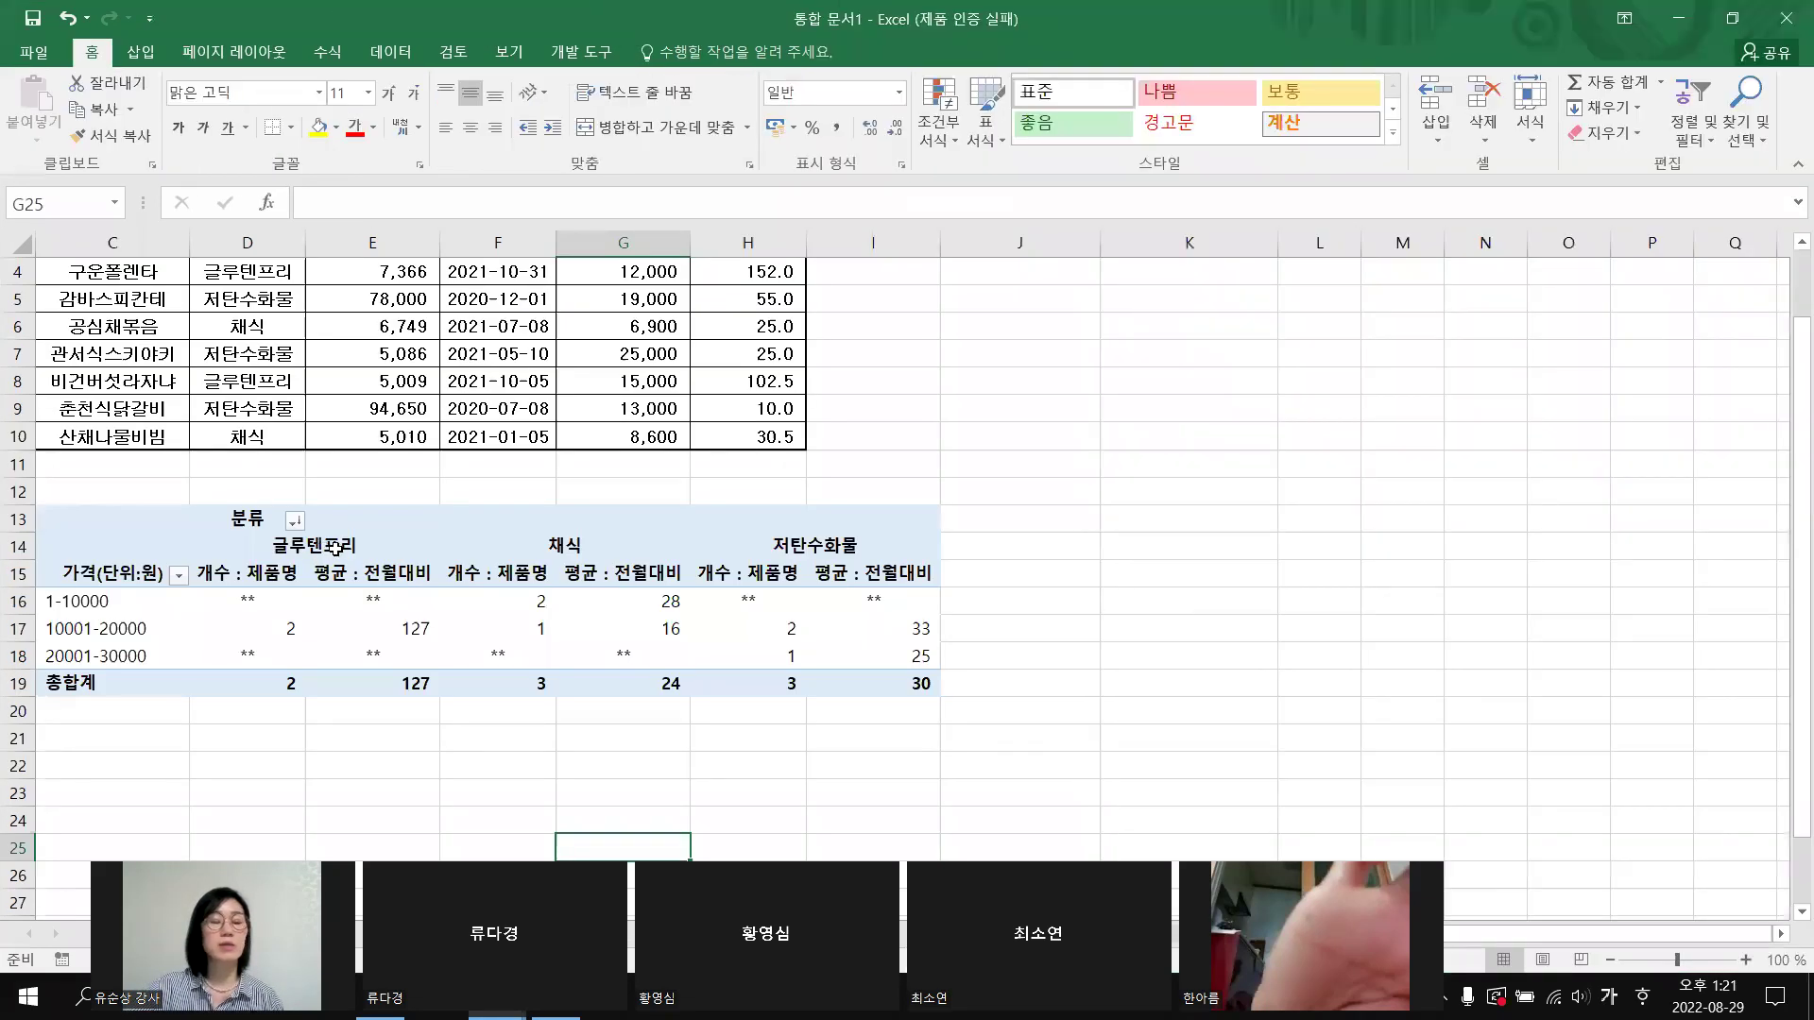
drag(331, 546, 743, 546)
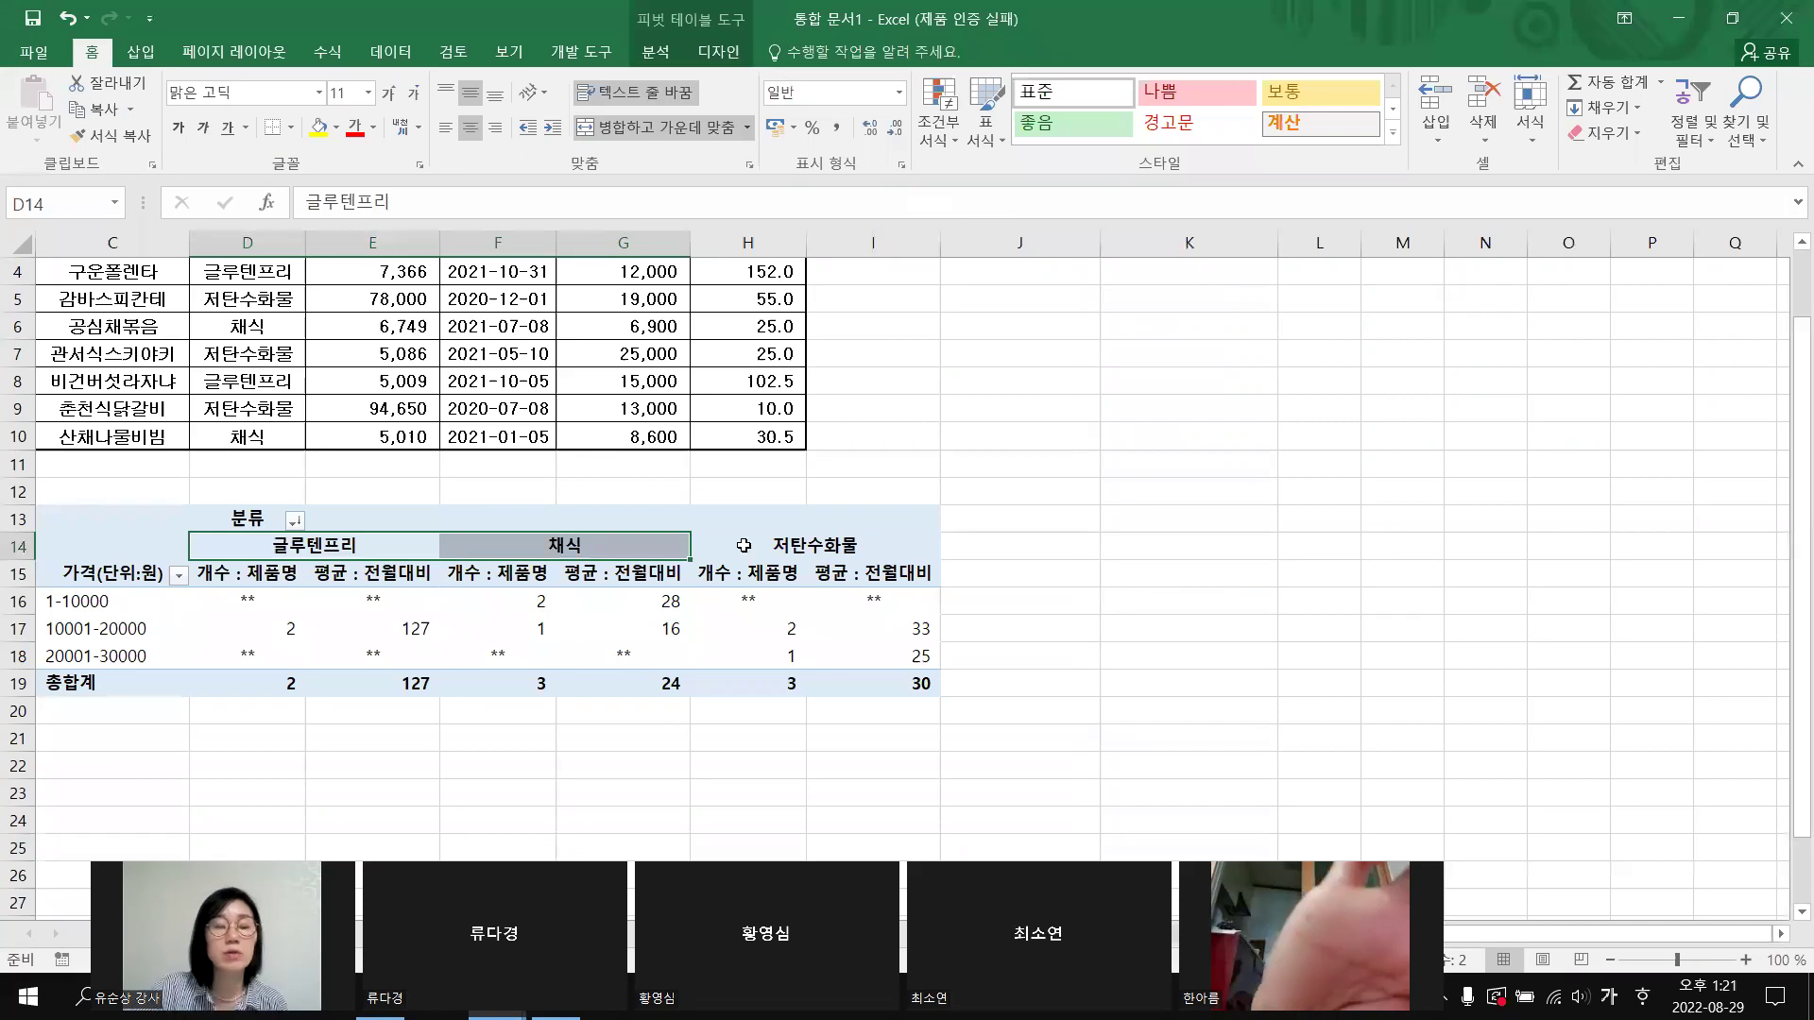
click(743, 546)
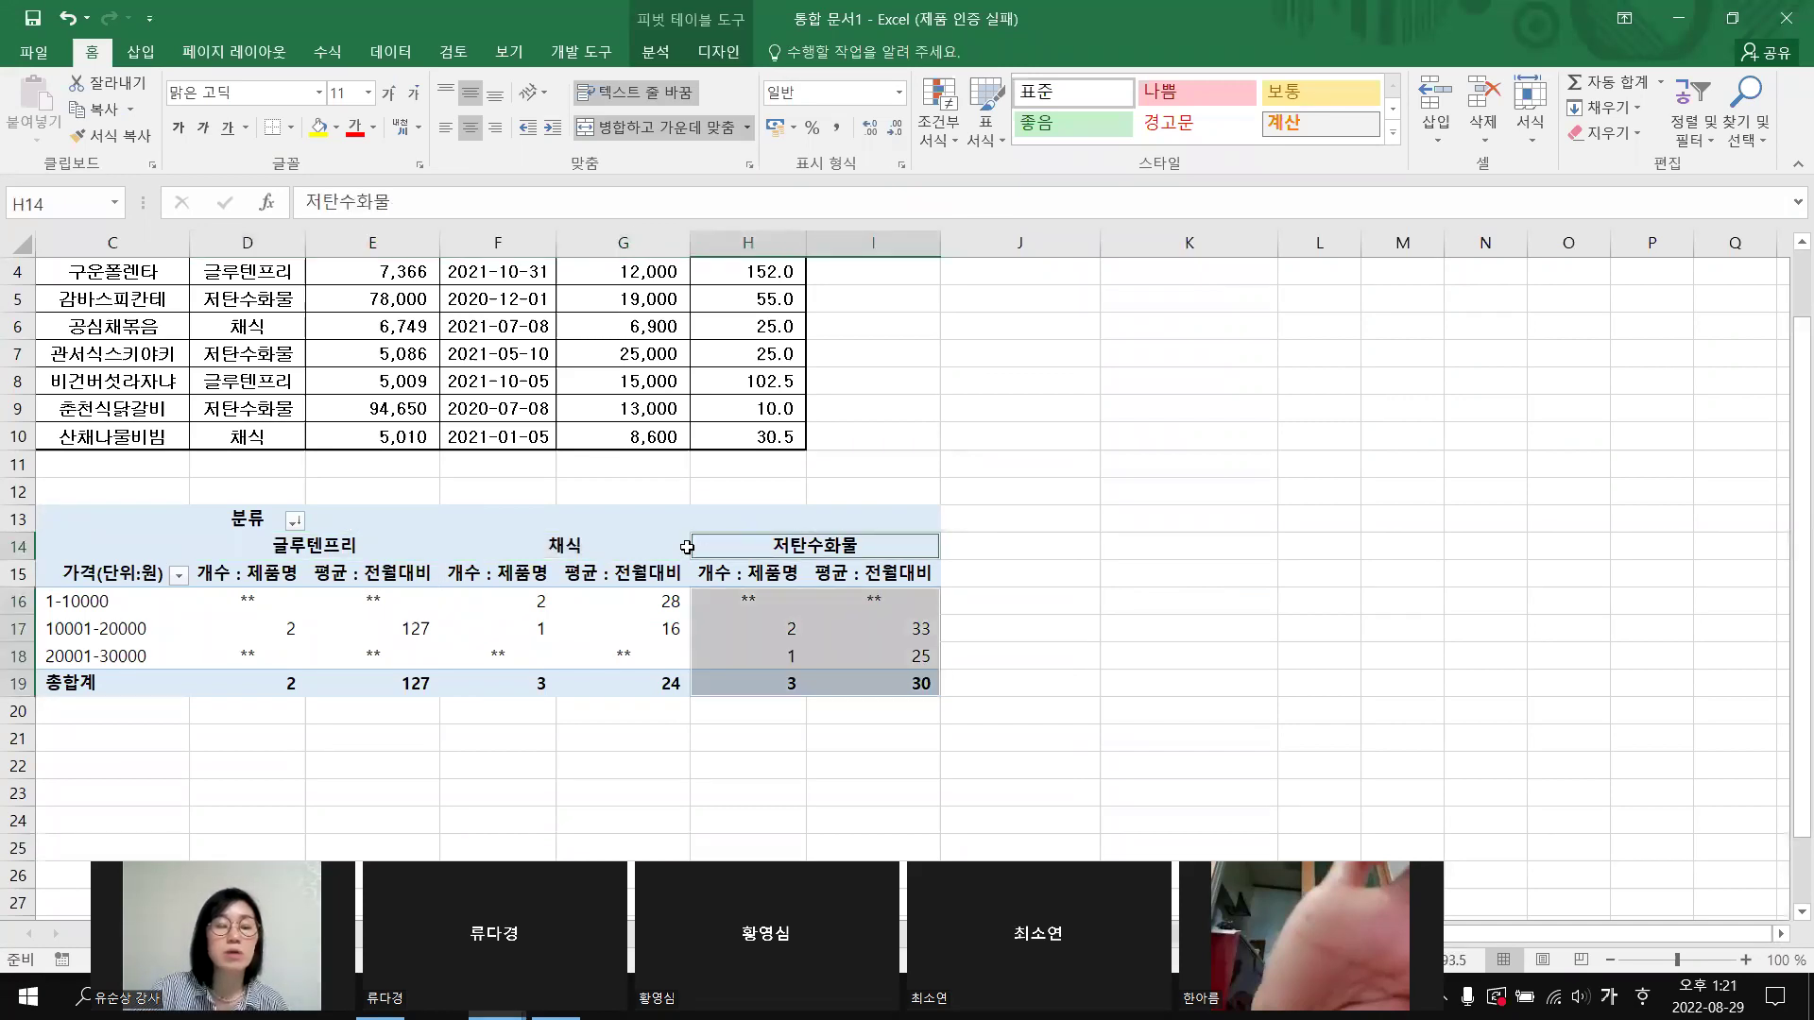
drag(700, 547, 635, 557)
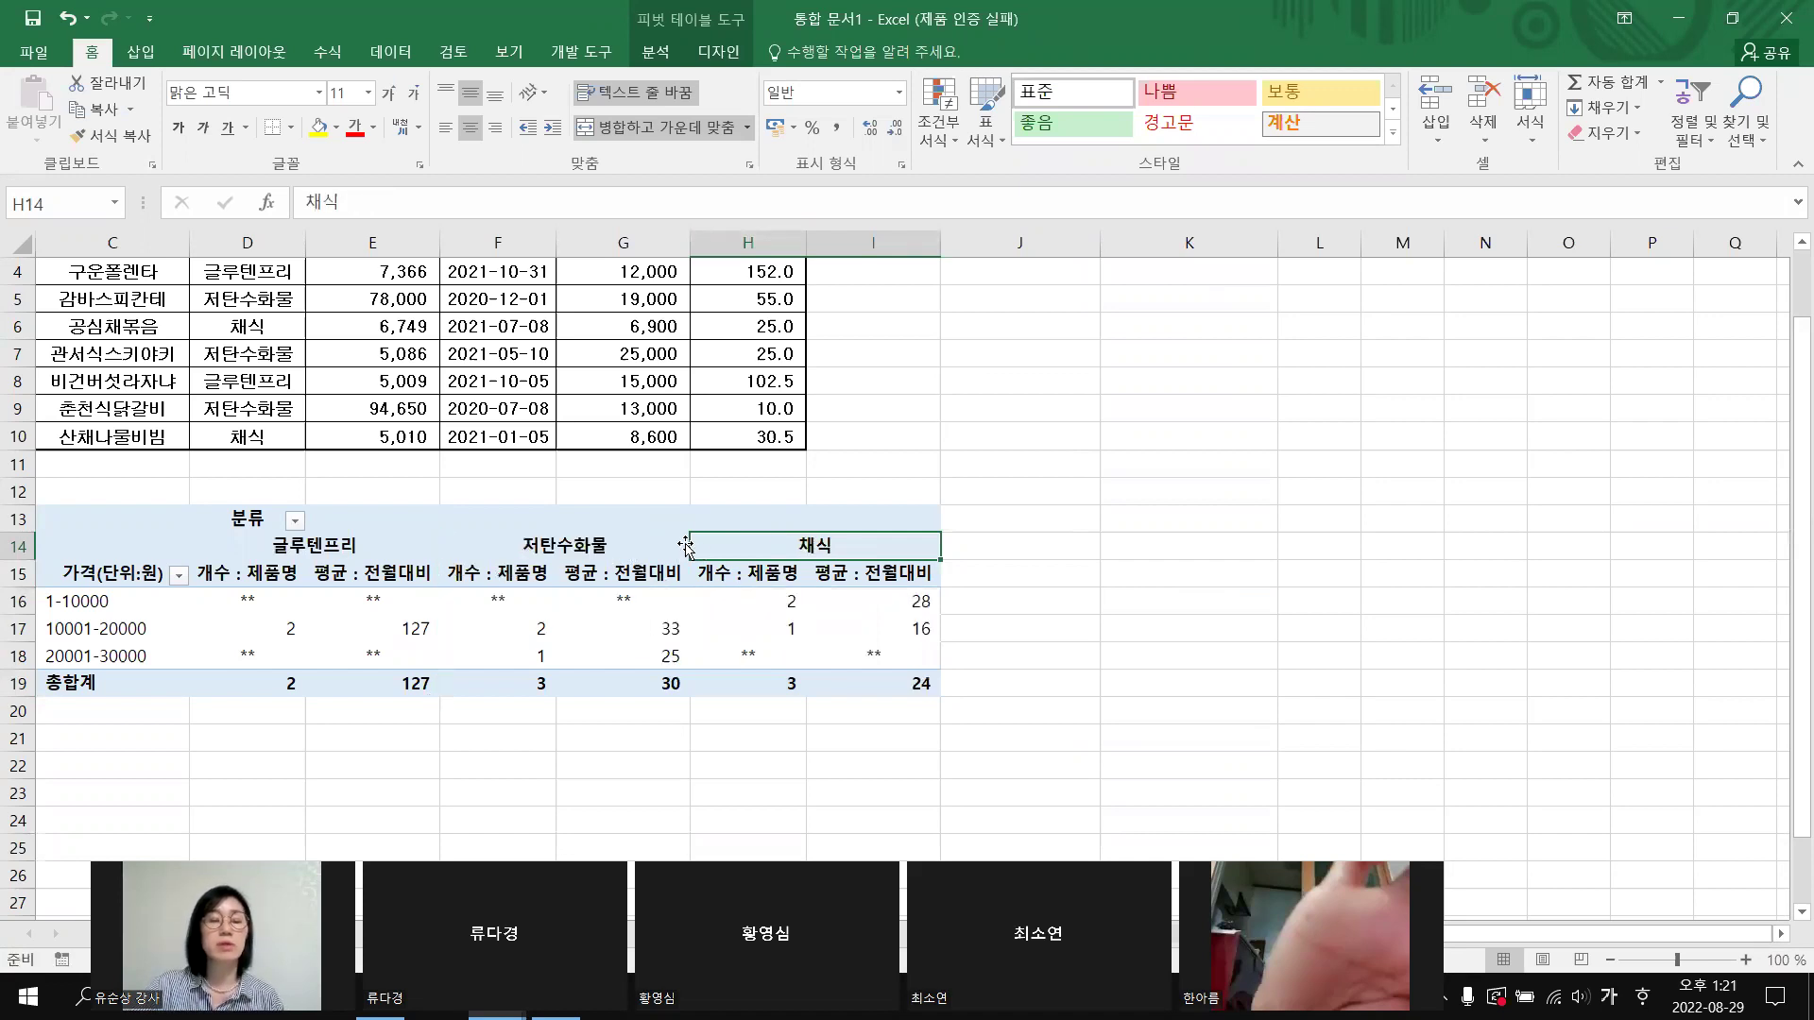
Step: Sort the 분류 labels in descending text order again and switch to the sheet with the category subtotals
click(294, 525)
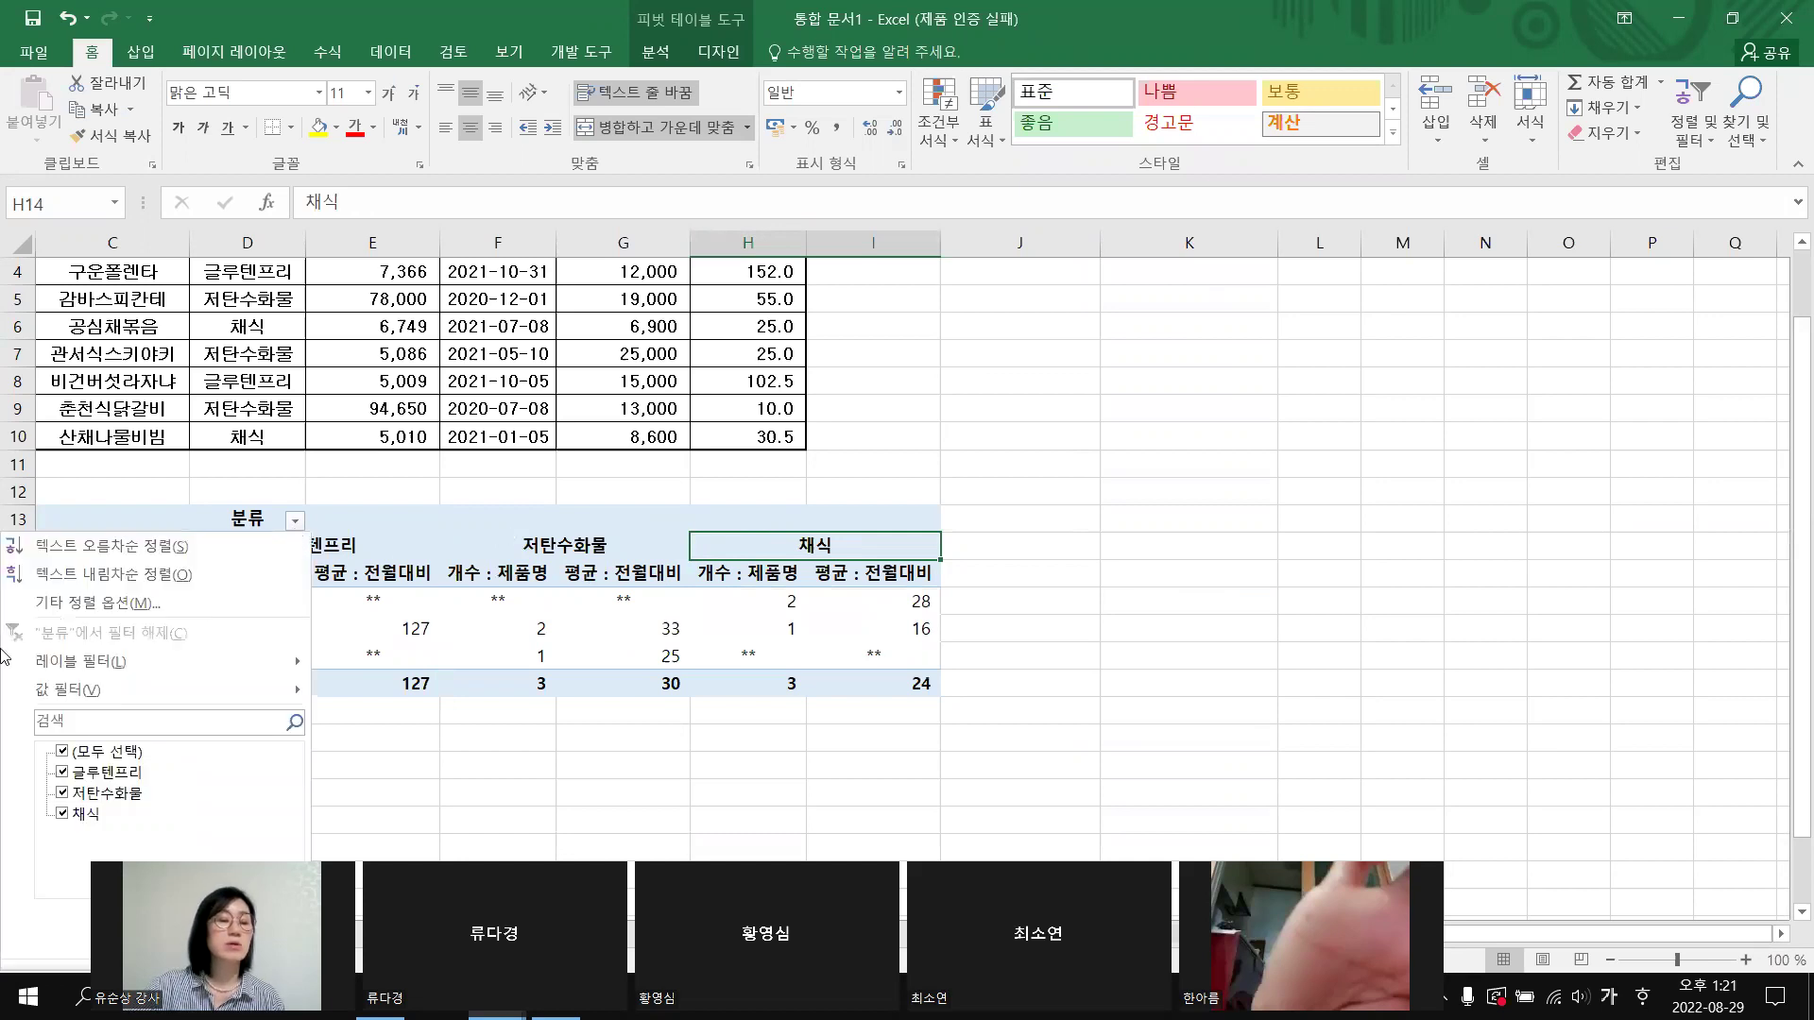
click(112, 572)
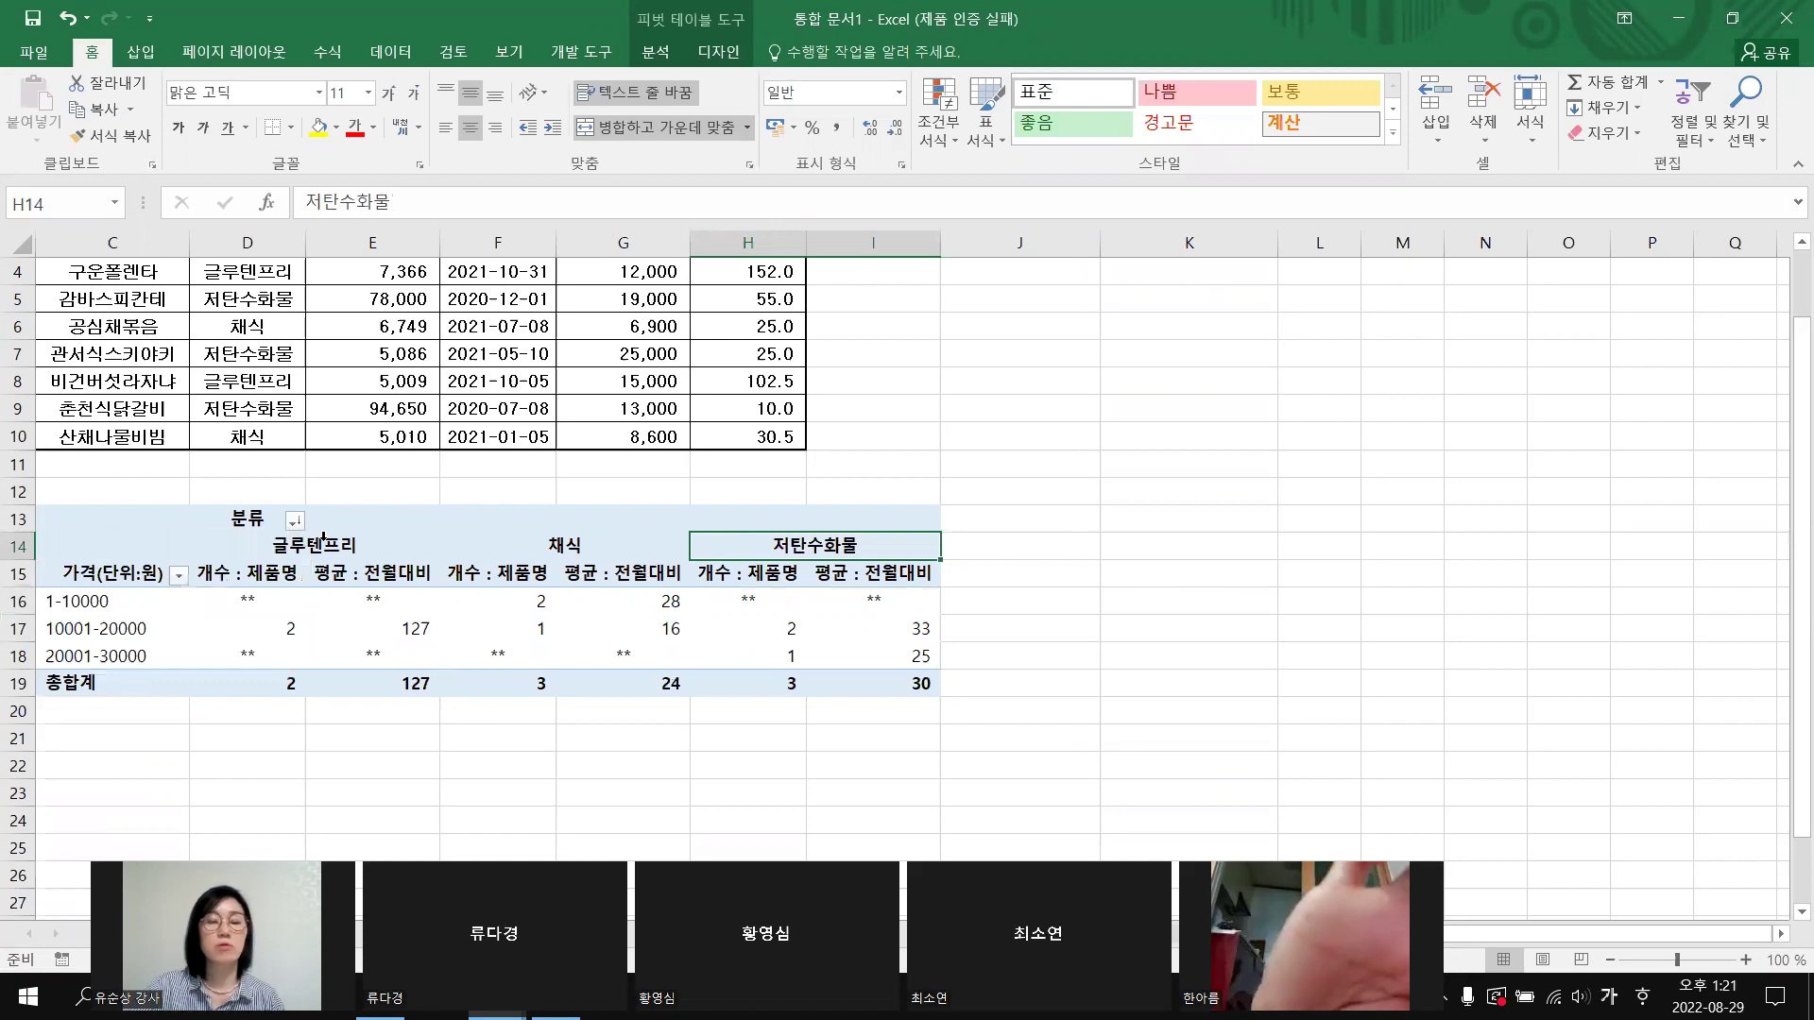
click(685, 793)
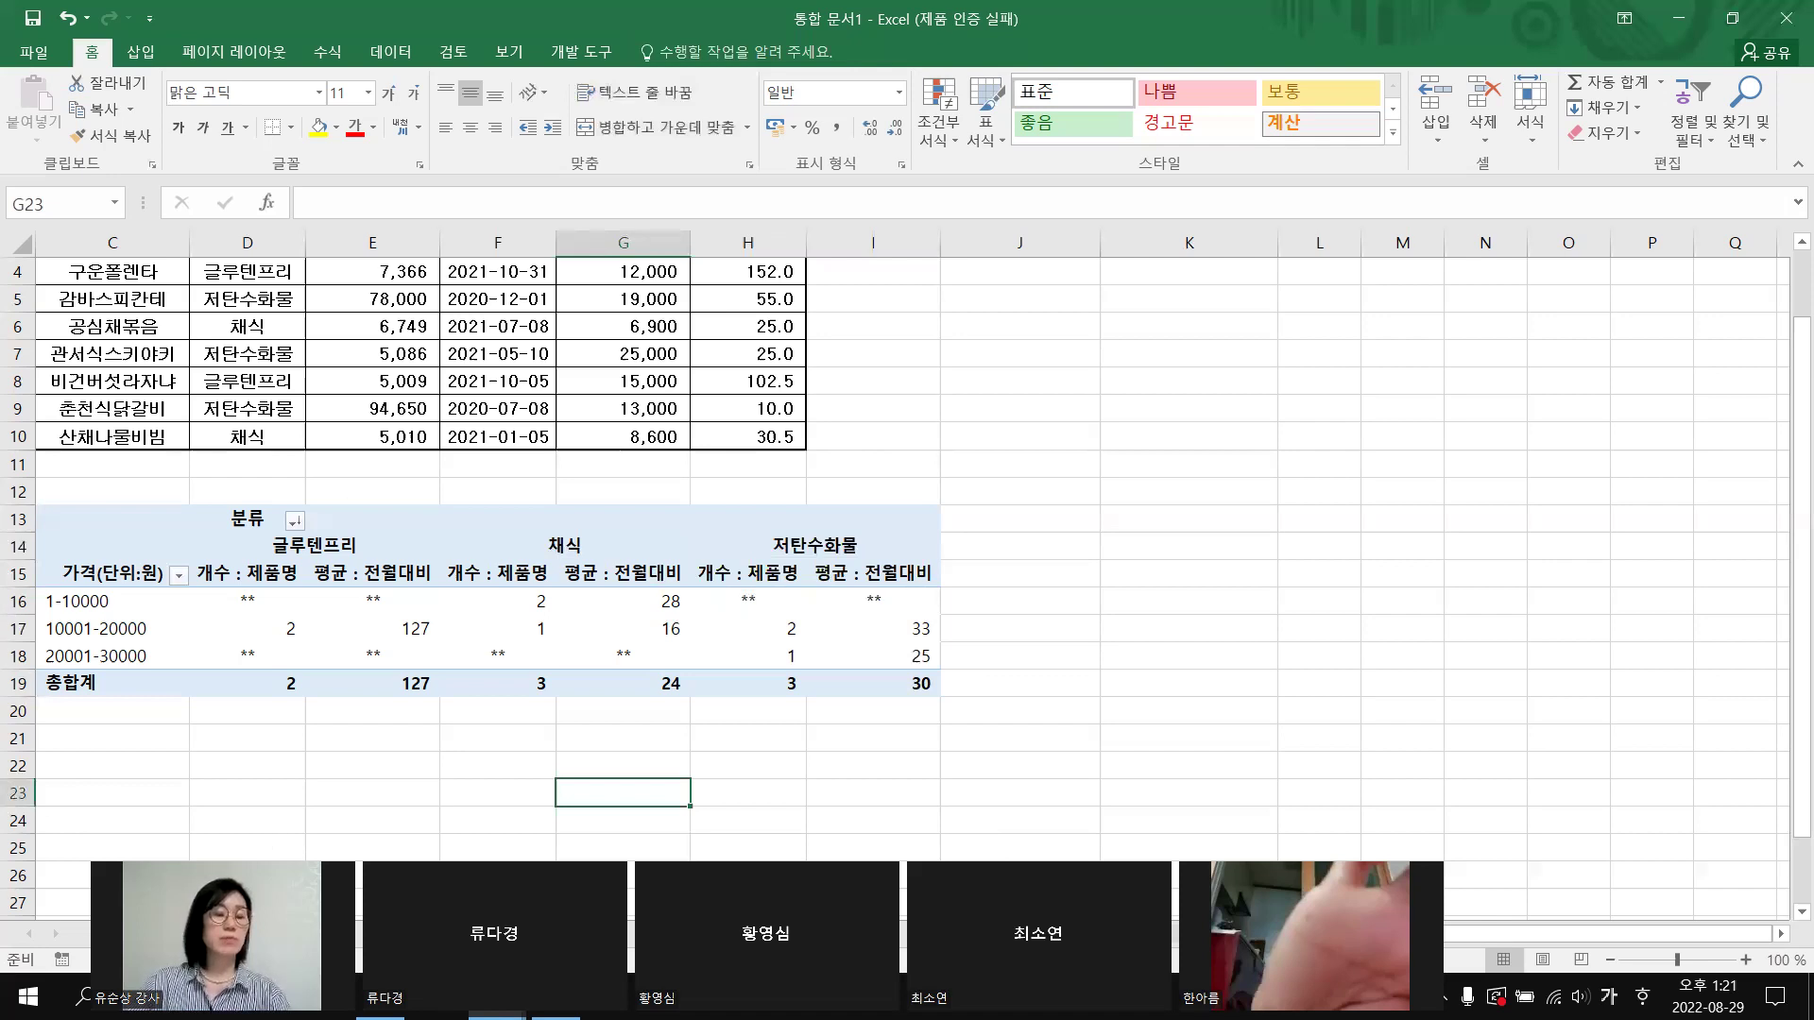
click(558, 933)
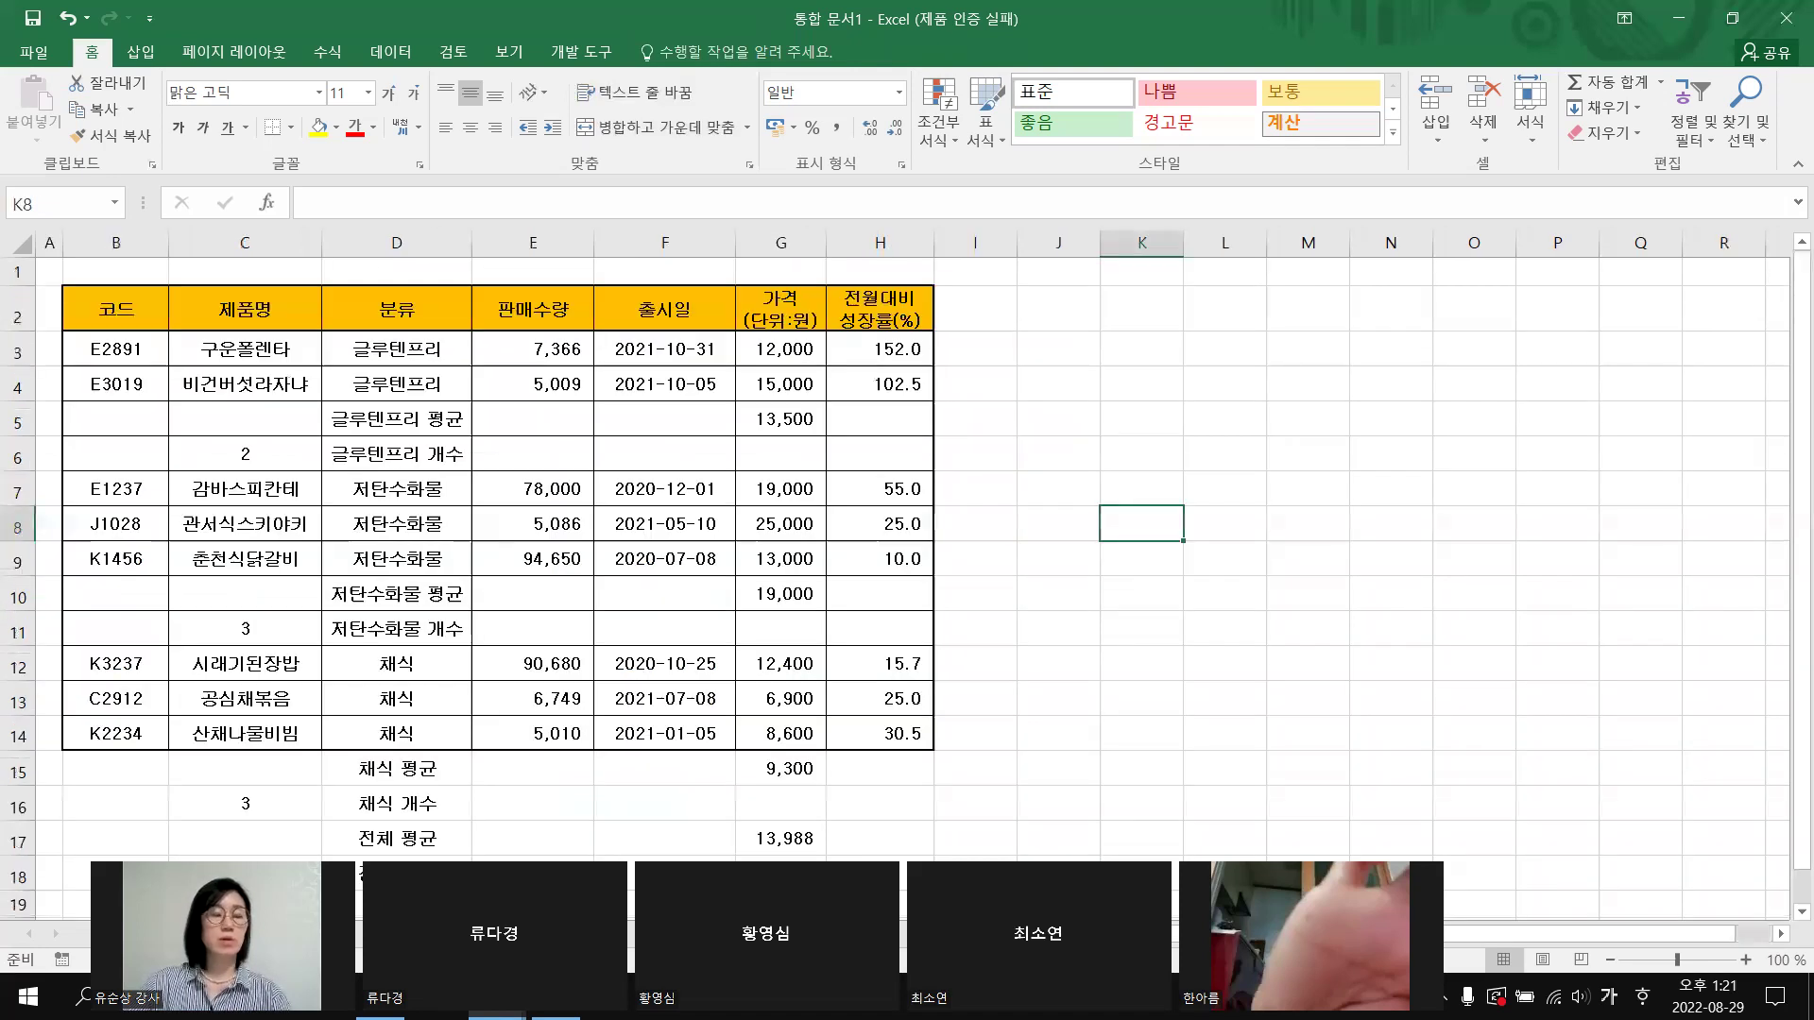